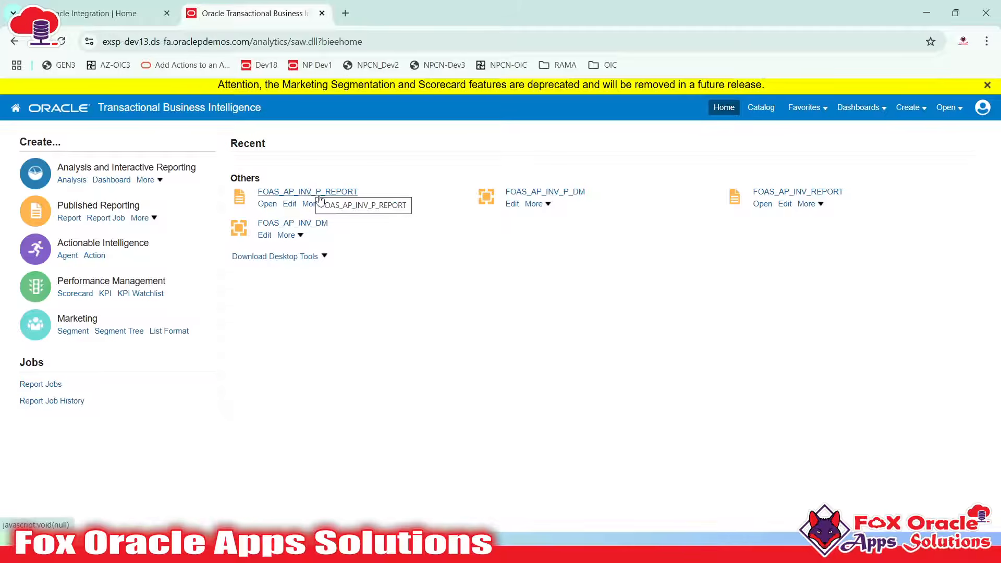
Browse the Catalog to Custom/Integration/Report with Parameters and open FOAS_AP_INV_P_REPORT
{"action": "left_click", "coordinate": [760, 108]}
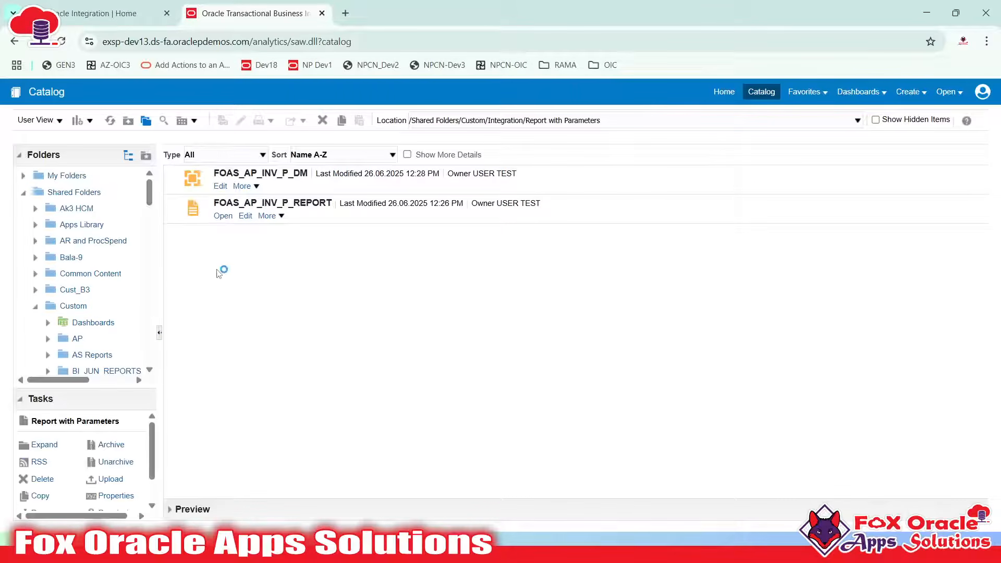
{"action": "scroll", "coordinate": [111, 261], "scroll_direction": "down", "scroll_amount": 3}
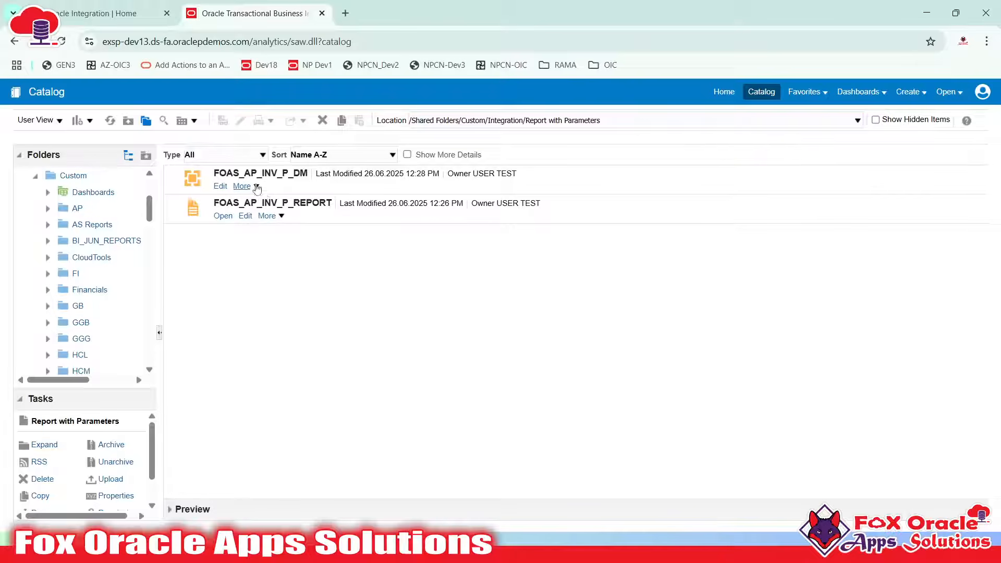
{"action": "left_click", "coordinate": [222, 216]}
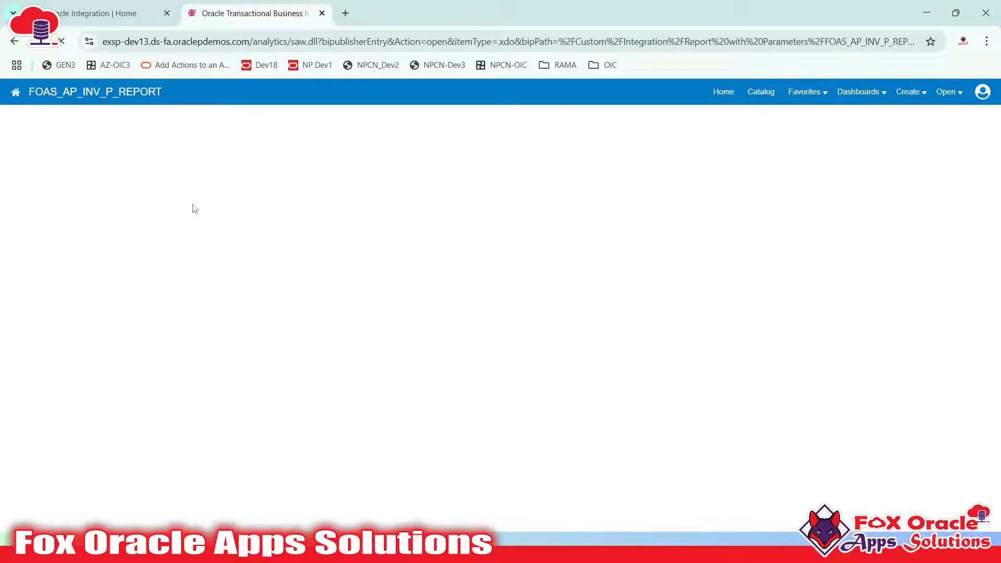
Run FOAS_AP_INV_P_REPORT with No of Records set to 15
{"action": "left_click", "coordinate": [151, 129]}
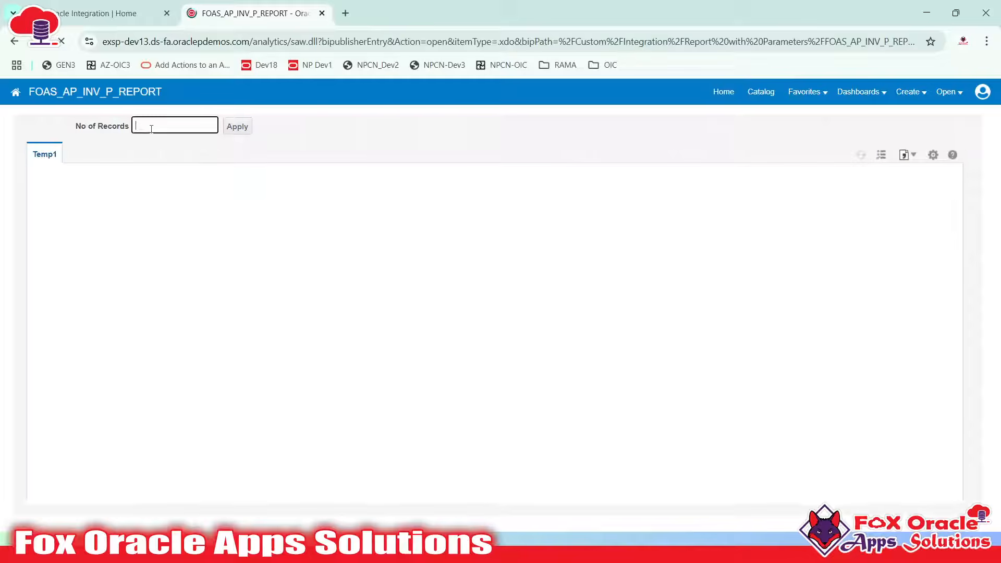
{"action": "type", "text": "15"}
{"action": "left_click", "coordinate": [237, 126]}
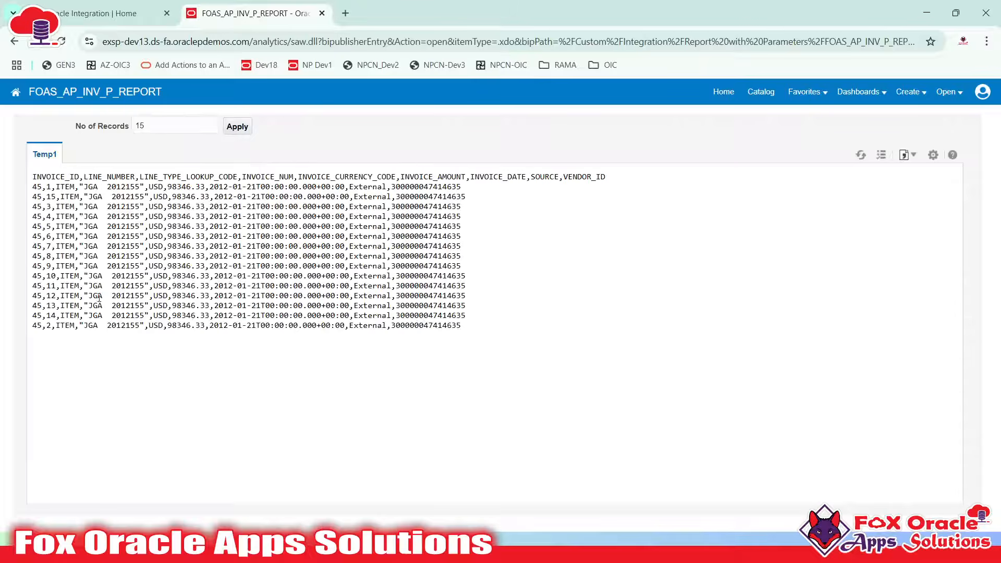
Select the report's invoice output rows, then switch to Notepad++
{"action": "left_click_drag", "start_coordinate": [32, 189], "coordinate": [503, 329]}
{"action": "left_click", "coordinate": [196, 281]}
{"action": "left_click_drag", "start_coordinate": [40, 192], "coordinate": [78, 316]}
{"action": "left_click", "coordinate": [202, 297]}
{"action": "mouse_move", "coordinate": [501, 557]}
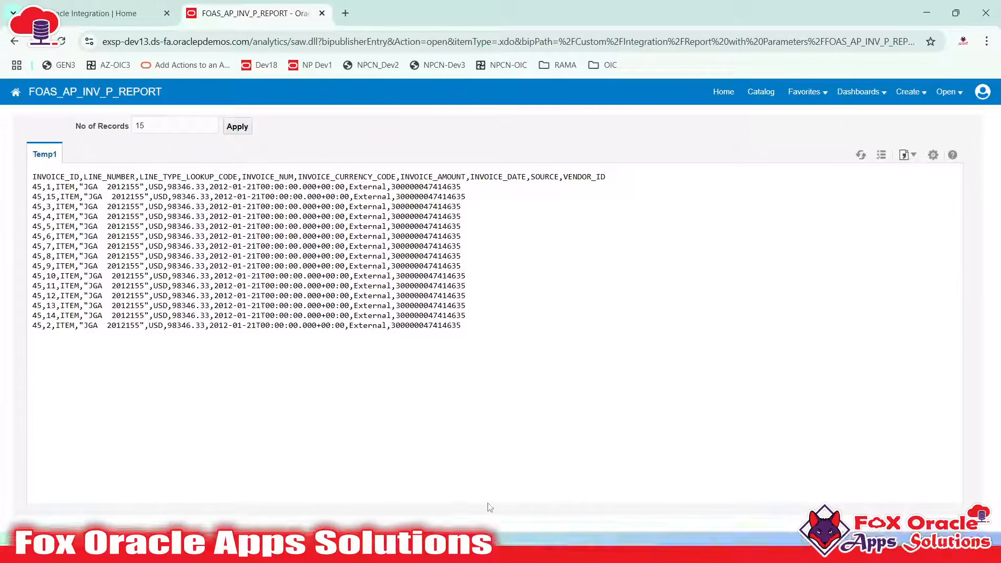
{"action": "key", "text": "super"}
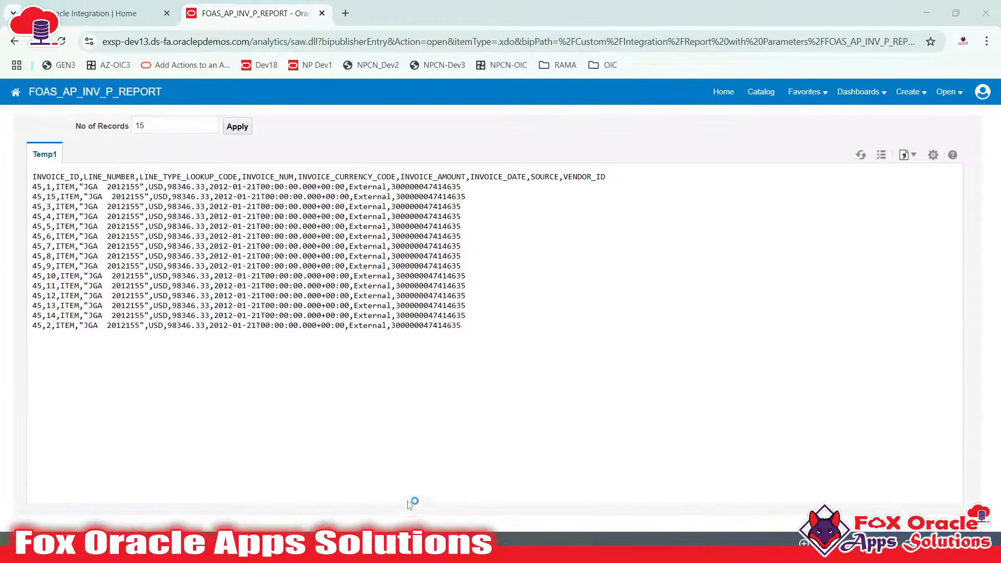
{"action": "left_click", "coordinate": [443, 544]}
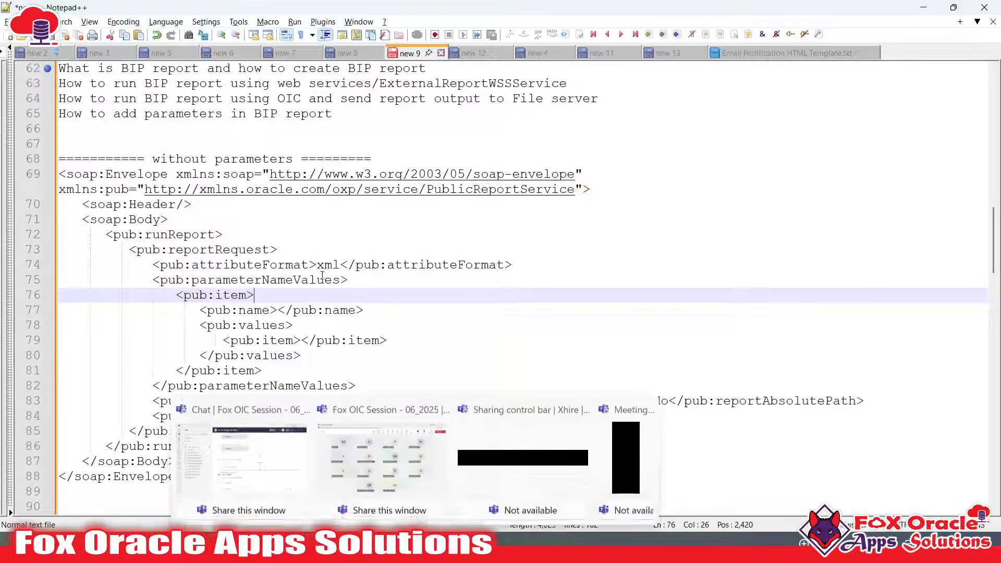
Start a new Notepad++ note with '1. Create BIP in ERP' and a '2' line below
{"action": "scroll", "coordinate": [395, 309], "scroll_direction": "down", "scroll_amount": 3}
{"action": "scroll", "coordinate": [396, 308], "scroll_direction": "down", "scroll_amount": 6}
{"action": "scroll", "coordinate": [544, 239], "scroll_direction": "up", "scroll_amount": 6}
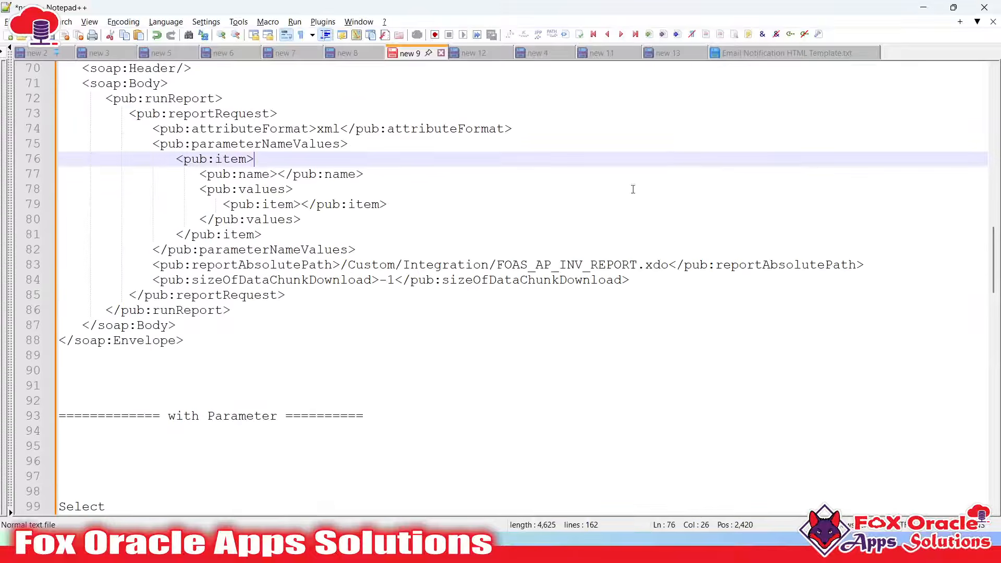
{"action": "key", "text": "ctrl+n"}
{"action": "key", "text": "Return"}
{"action": "key", "text": "Return"}
{"action": "key", "text": "Return"}
{"action": "key", "text": "Return"}
{"action": "type", "text": "1."}
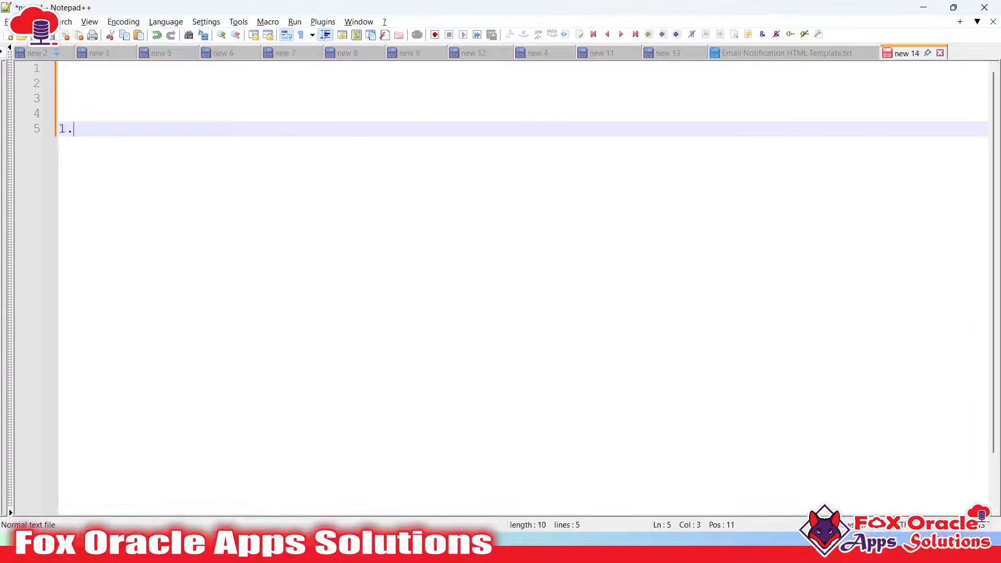
{"action": "type", "text": " Create BIP in ERP"}
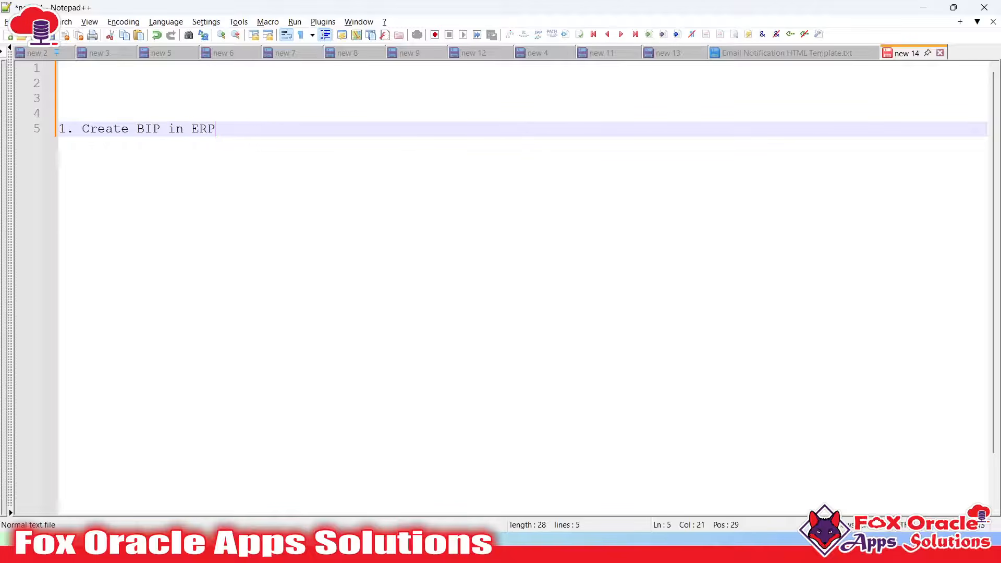
{"action": "key", "text": "Return"}
{"action": "type", "text": "2."}
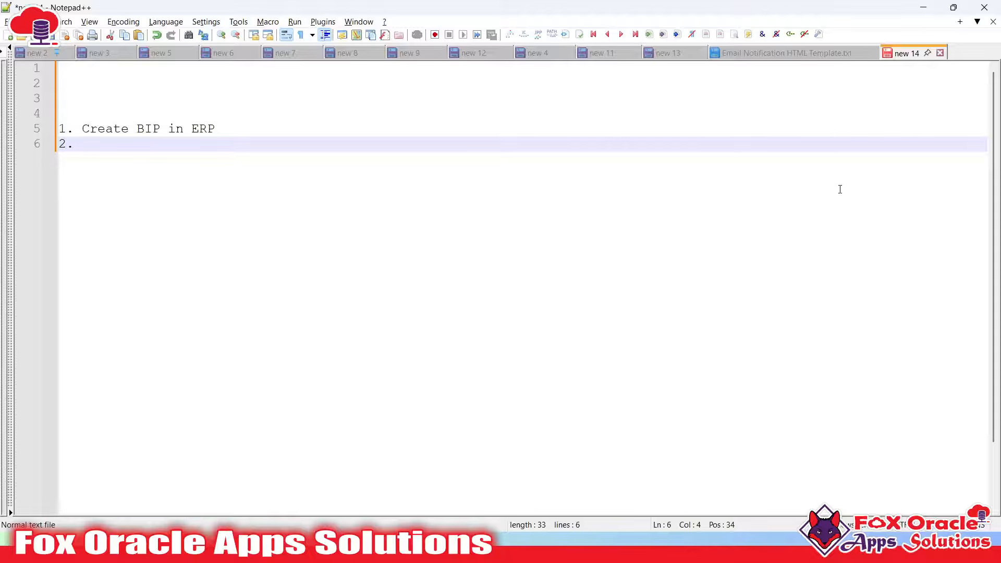
Add an indented sub-step 'a) Create Data model (SQL Query)' under step 1
{"action": "left_click", "coordinate": [236, 131]}
{"action": "key", "text": "Return"}
{"action": "key", "text": "Tab"}
{"action": "type", "text": "a) Create"}
{"action": "key", "text": "BackSpace"}
{"action": "key", "text": "BackSpace"}
{"action": "key", "text": "BackSpace"}
{"action": "key", "text": "BackSpace"}
{"action": "type", "text": "ate Data "}
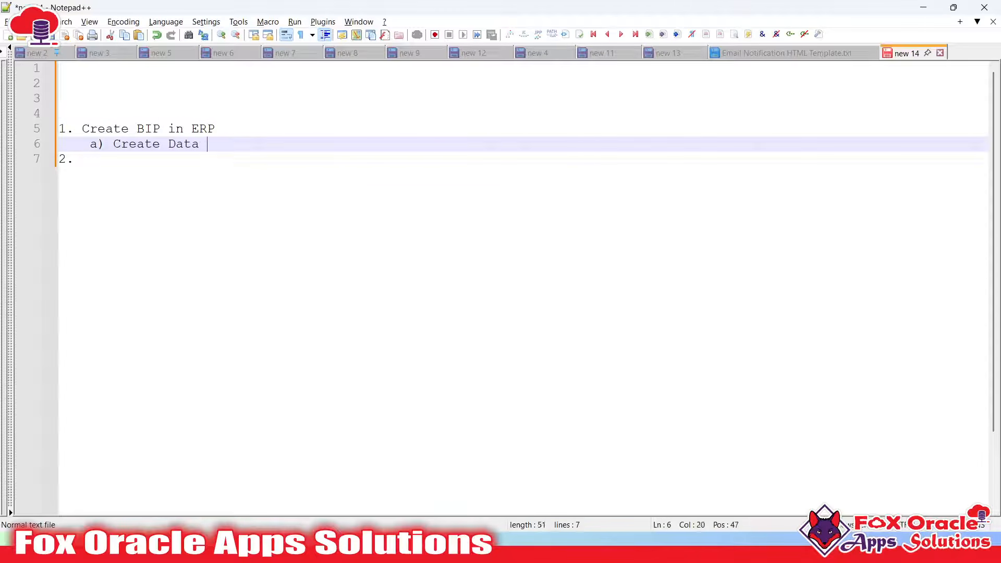
{"action": "type", "text": "model (SQL Queired)"}
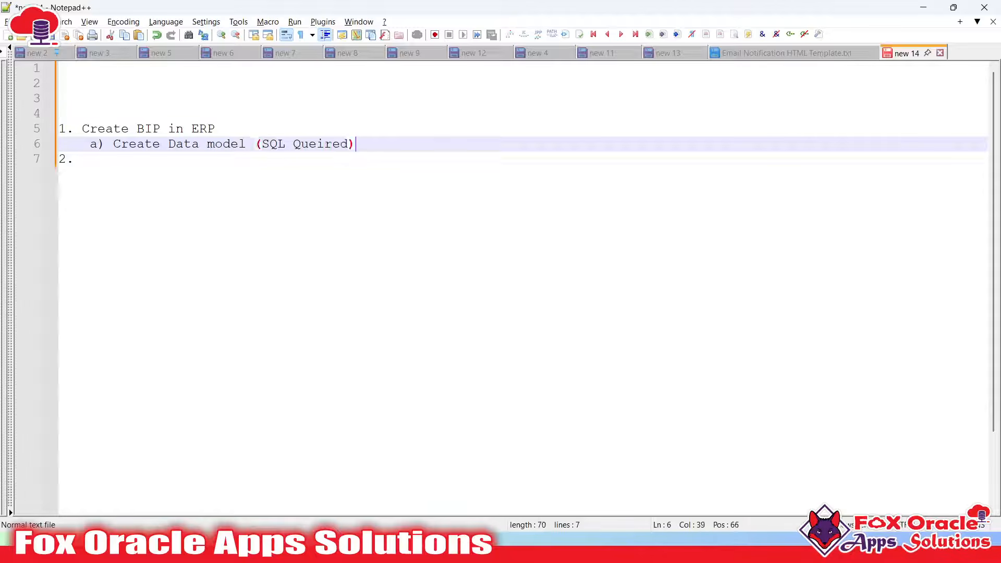
Fix the misspelled word in sub-step a) so it reads 'SQL Query'
{"action": "left_click", "coordinate": [324, 143]}
{"action": "key", "text": "BackSpace"}
{"action": "type", "text": "e"}
{"action": "left_click", "coordinate": [344, 145]}
{"action": "key", "text": "BackSpace"}
{"action": "key", "text": "Left"}
{"action": "key", "text": "Left"}
{"action": "key", "text": "shift+Right"}
{"action": "key", "text": "shift+Right"}
{"action": "type", "text": "y"}
Add the second sub-step 'b) Create Report and add Data Model' under step 1
{"action": "left_click", "coordinate": [361, 154]}
{"action": "type", "text": "2"}
{"action": "key", "text": "BackSpace"}
{"action": "left_click", "coordinate": [360, 145]}
{"action": "key", "text": "Return"}
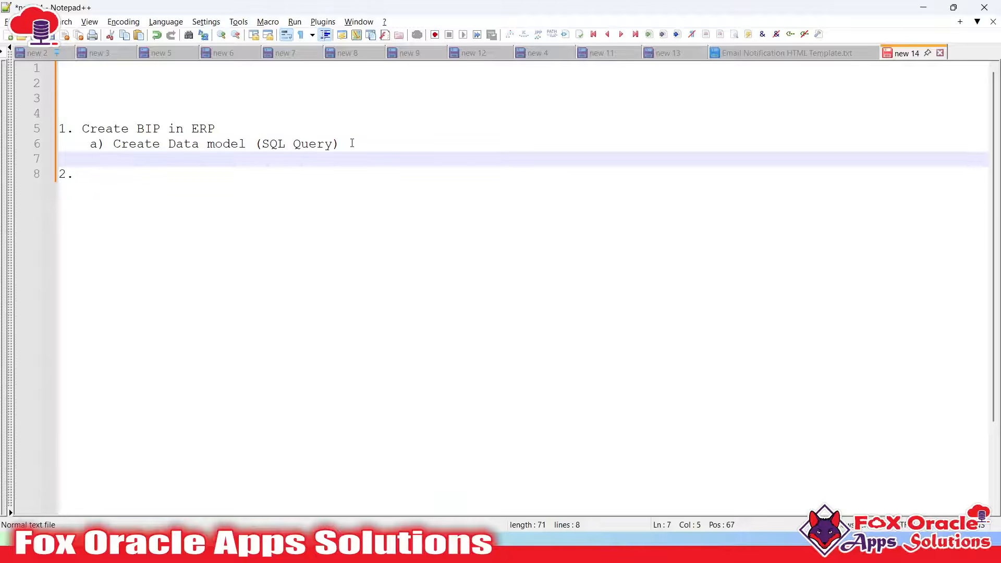
{"action": "type", "text": "b) Create Report and add Datamod"}
{"action": "key", "text": "BackSpace"}
{"action": "key", "text": "BackSpace"}
{"action": "key", "text": "BackSpace"}
{"action": "type", "text": "Model"}
{"action": "left_click_drag", "start_coordinate": [371, 164], "coordinate": [59, 128]}
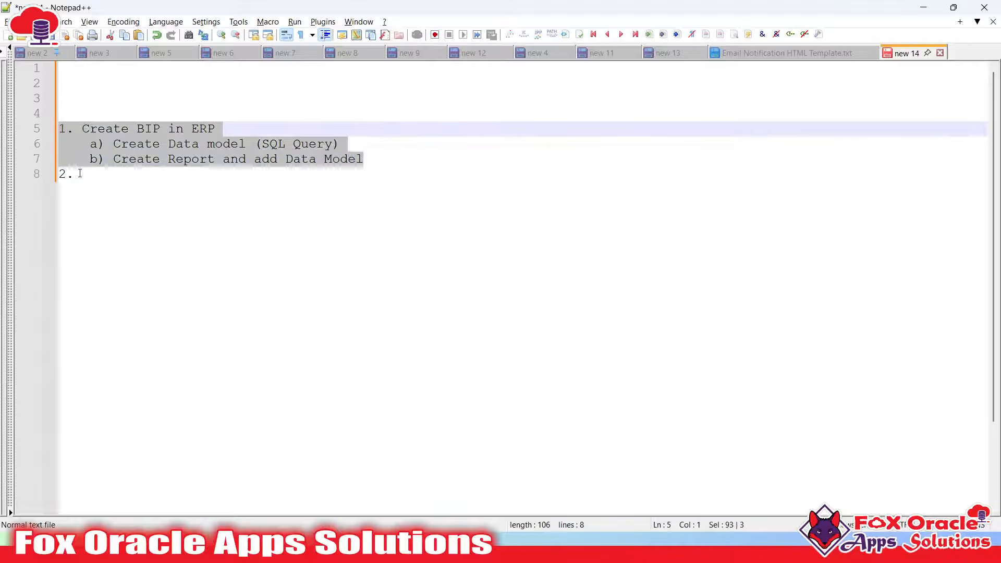
{"action": "left_click", "coordinate": [125, 173]}
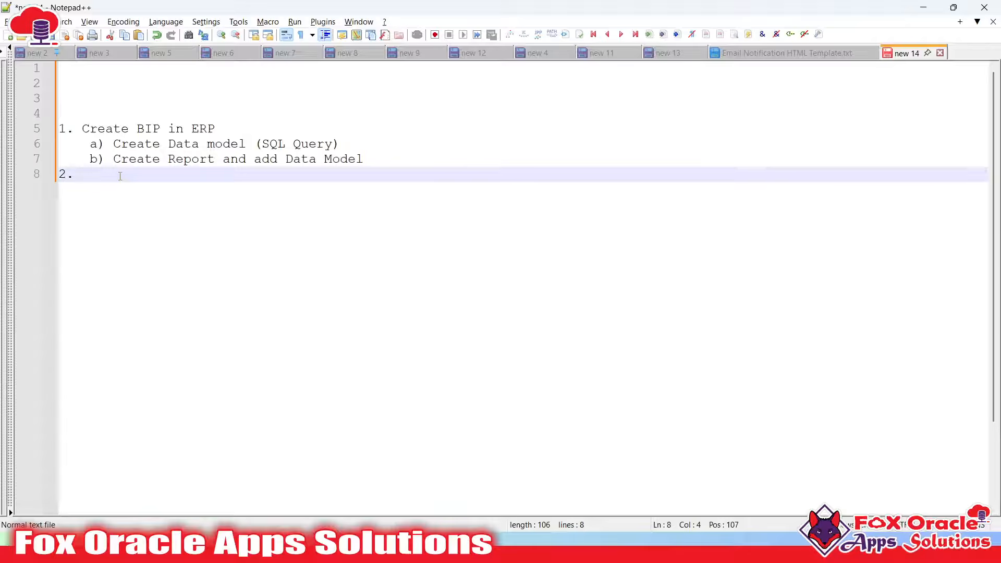
Complete step 2 as '2. Invoke BIP report using SOAP Services'
{"action": "type", "text": "S"}
{"action": "key", "text": "BackSpace"}
{"action": "type", "text": "Invoice"}
{"action": "key", "text": "BackSpace"}
{"action": "key", "text": "BackSpace"}
{"action": "key", "text": "BackSpace"}
{"action": "key", "text": "BackSpace"}
{"action": "type", "text": "ke BIP"}
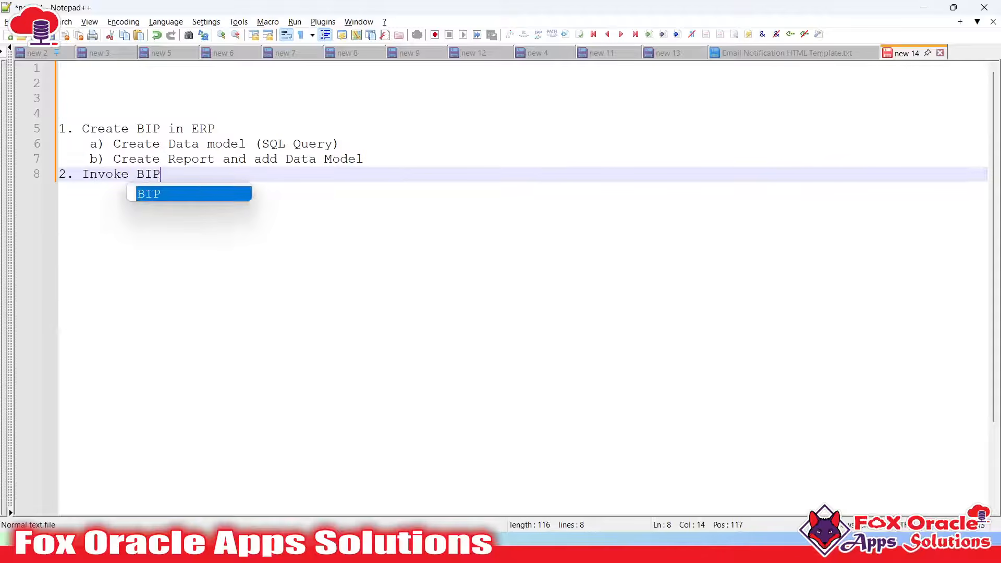
{"action": "type", "text": " report using SOAP"}
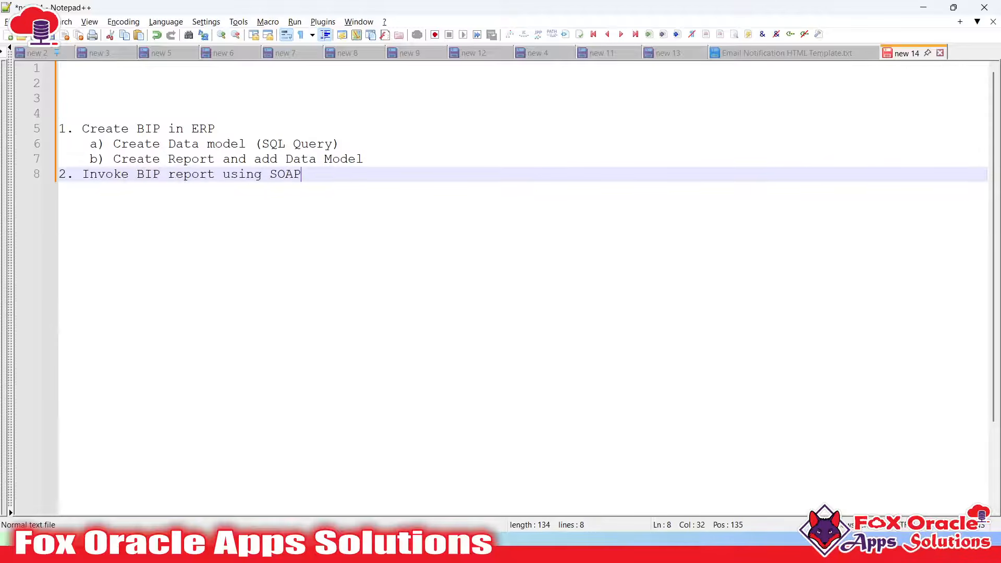
{"action": "type", "text": " Services"}
{"action": "key", "text": "Return"}
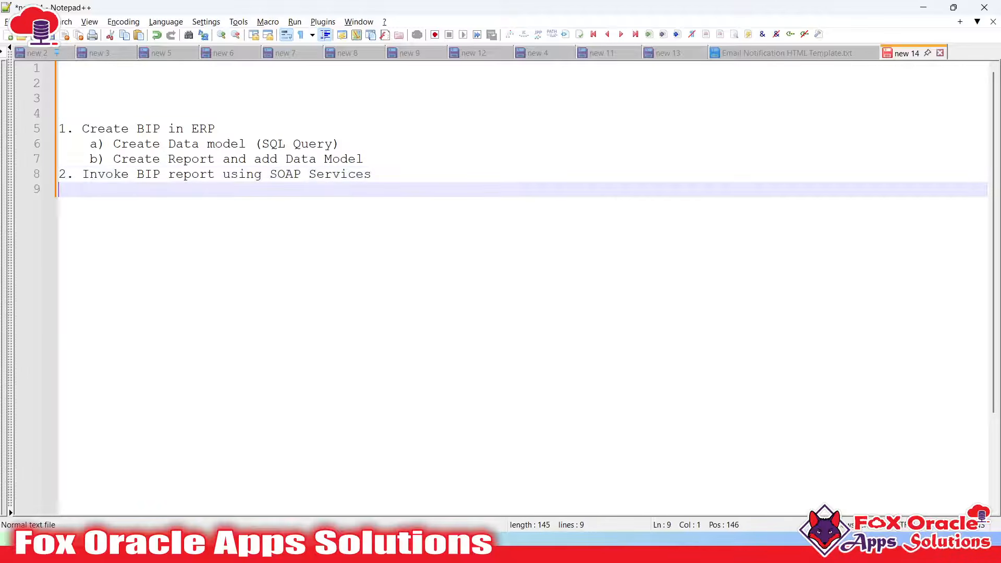
{"action": "left_click", "coordinate": [96, 175]}
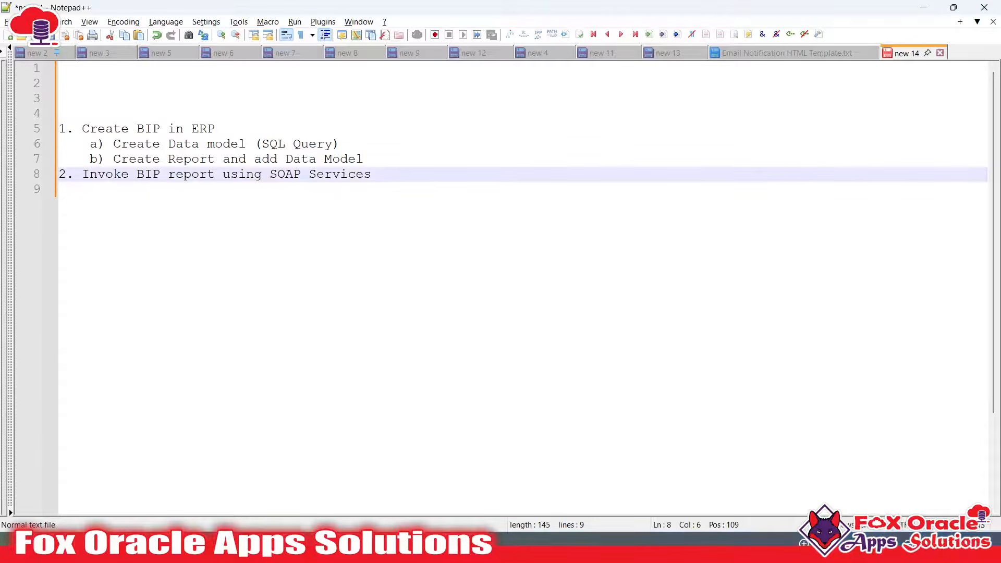
{"action": "key", "text": "super"}
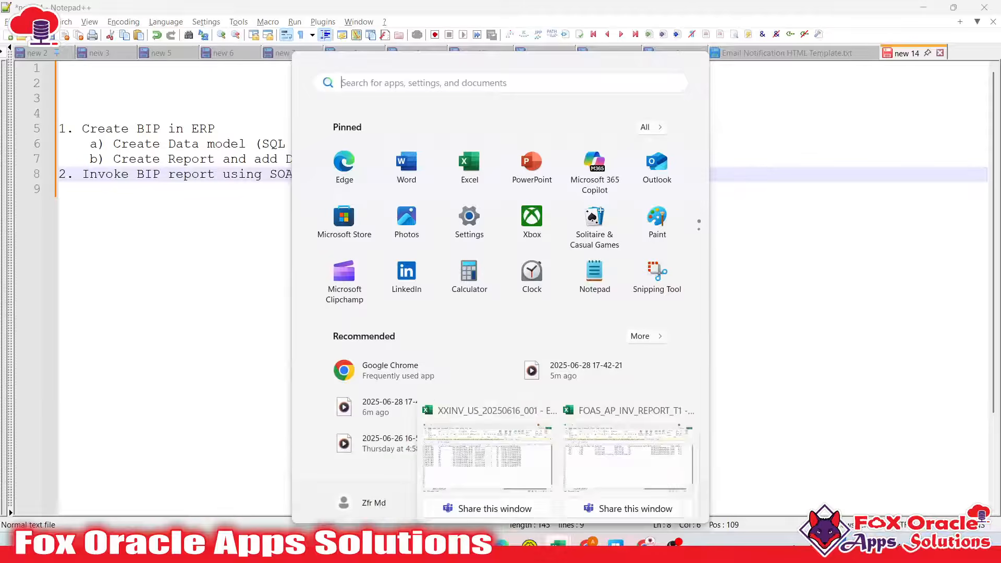
In SoapUI, remove the extra space from the report path and send the runReport request
{"action": "left_click", "coordinate": [532, 545]}
{"action": "left_click", "coordinate": [562, 246]}
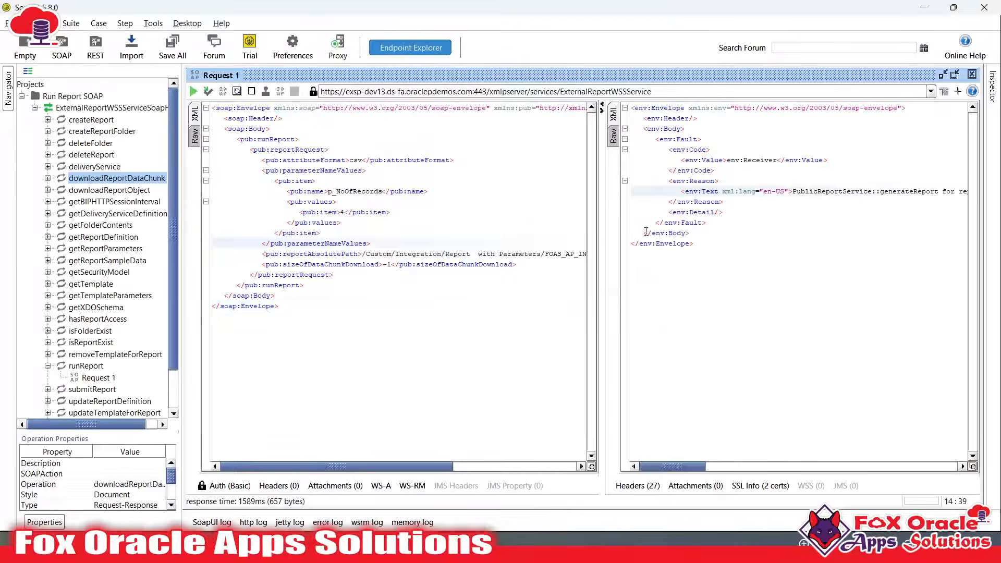
{"action": "left_click_drag", "start_coordinate": [602, 255], "coordinate": [677, 276]}
{"action": "left_click", "coordinate": [478, 253]}
{"action": "key", "text": "BackSpace"}
{"action": "left_click", "coordinate": [193, 91]}
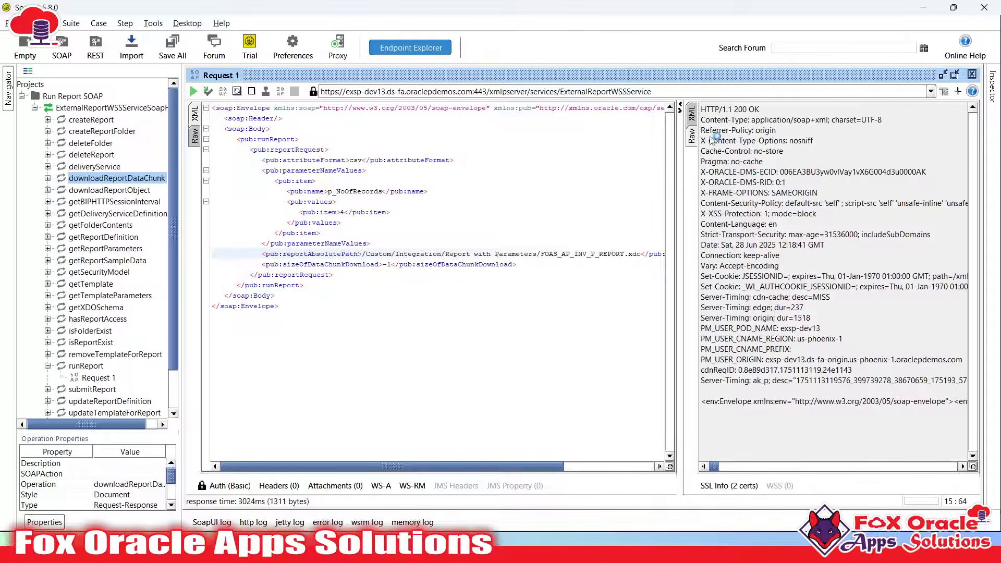
Show the response as formatted XML, select the reportBytes Base64 value, and return to the browser
{"action": "left_click", "coordinate": [692, 115]}
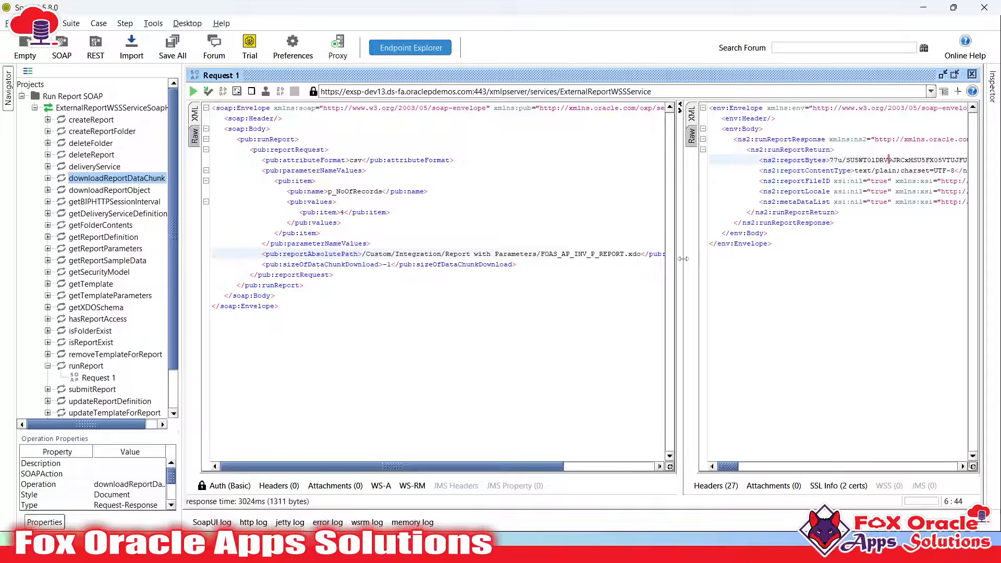
{"action": "left_click_drag", "start_coordinate": [681, 258], "coordinate": [562, 258]}
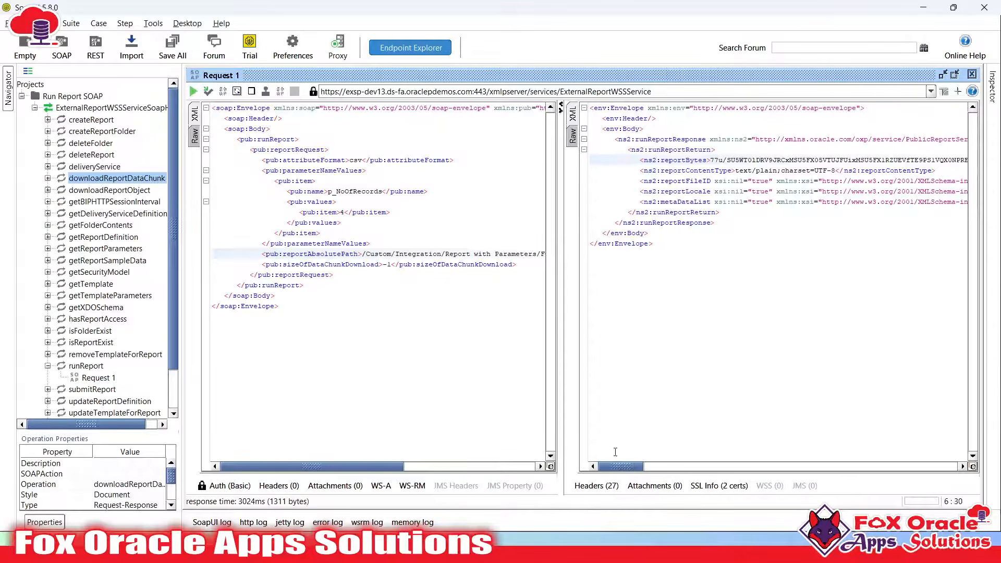
{"action": "left_click_drag", "start_coordinate": [620, 467], "coordinate": [935, 467]}
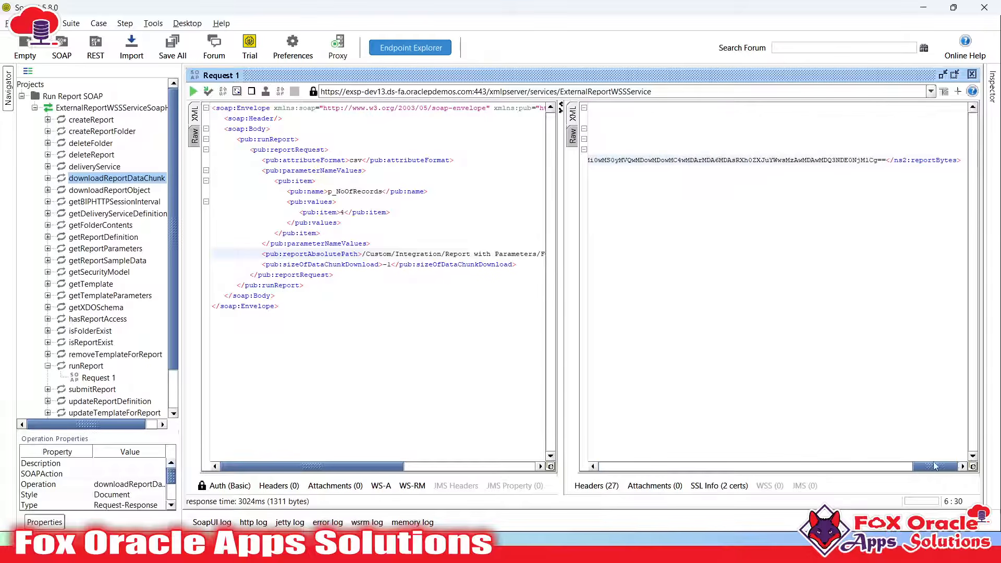
{"action": "left_click", "coordinate": [884, 158], "text": "shift"}
{"action": "left_click_drag", "start_coordinate": [933, 467], "coordinate": [607, 465]}
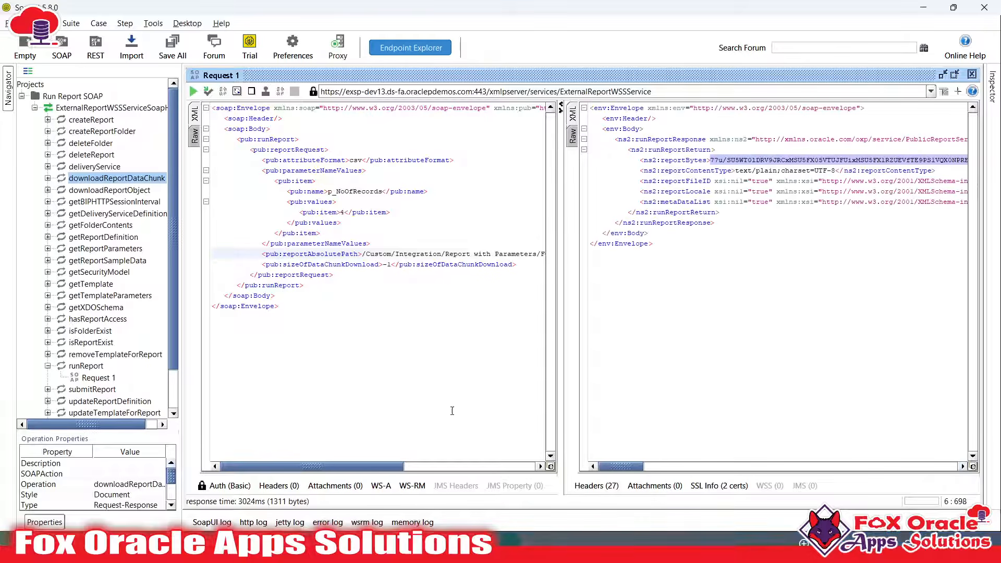
{"action": "left_click", "coordinate": [327, 546]}
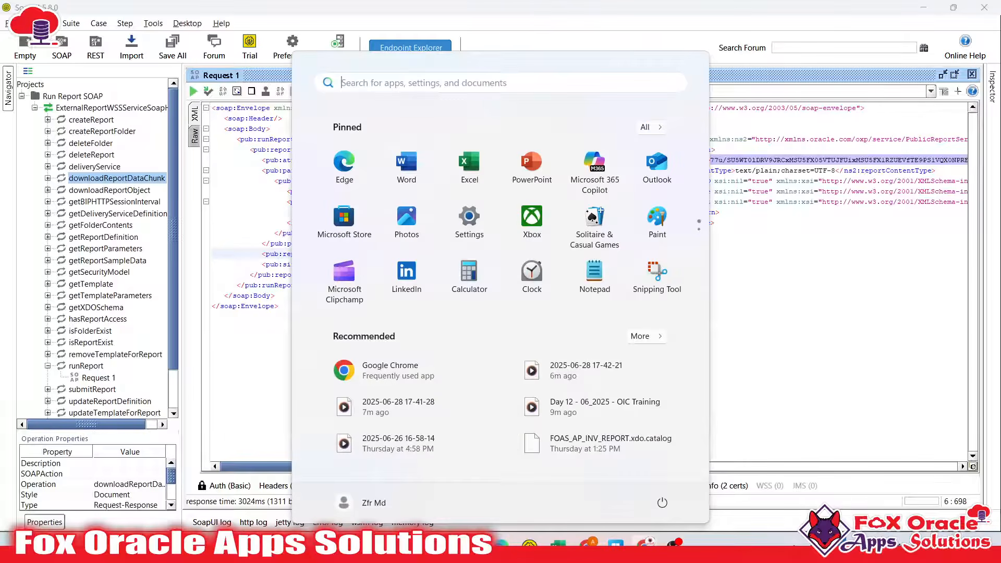
{"action": "left_click", "coordinate": [645, 542]}
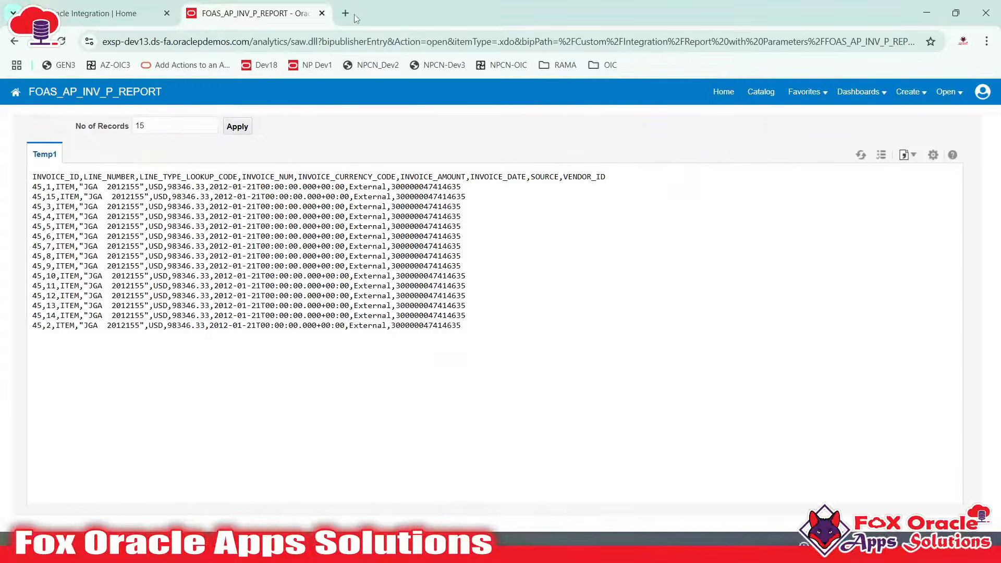
Open base64decode.org in a new tab, paste the reportBytes string and decode it
{"action": "left_click", "coordinate": [345, 13]}
{"action": "left_click", "coordinate": [337, 38]}
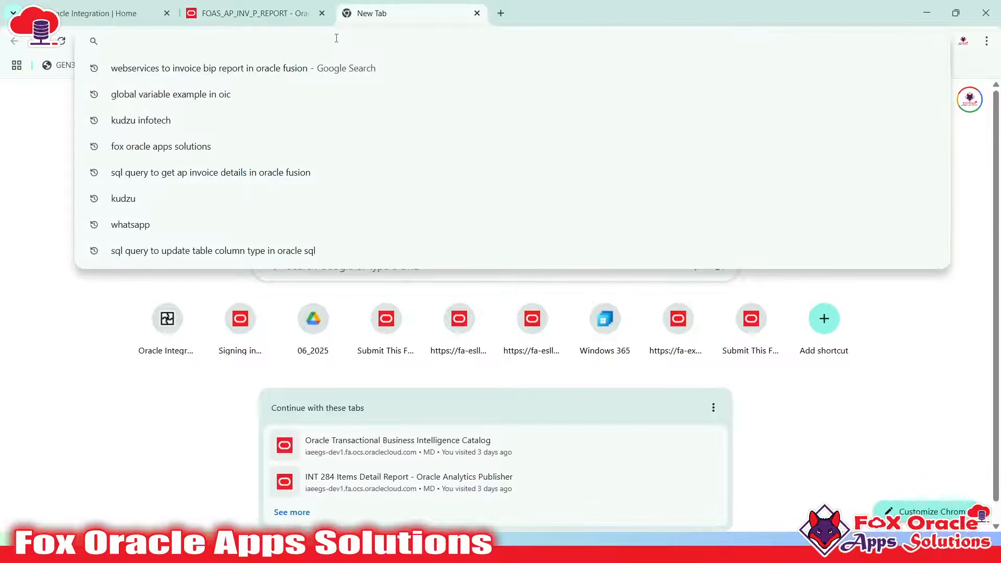
{"action": "type", "text": "de"}
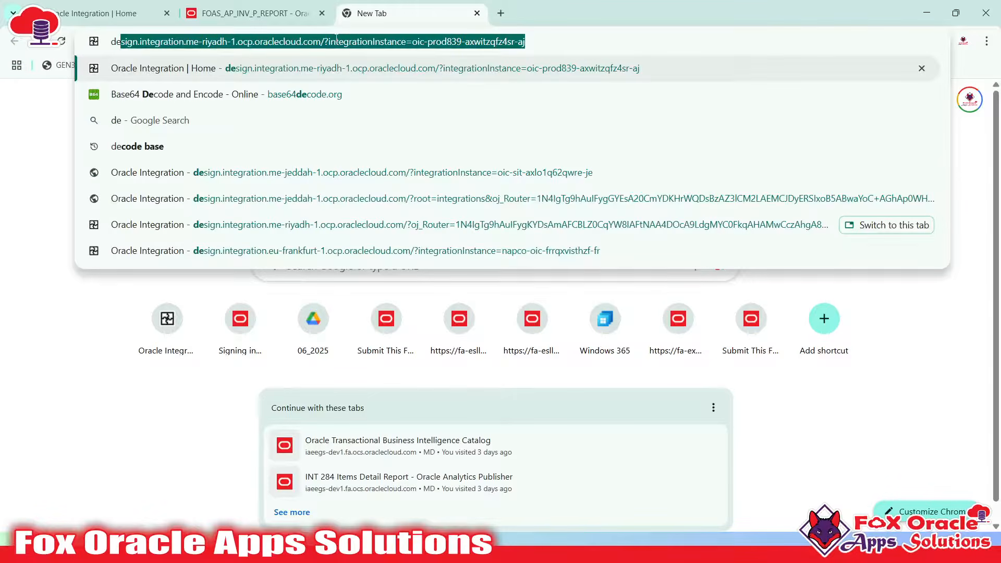
{"action": "key", "text": "Down"}
{"action": "key", "text": "Return"}
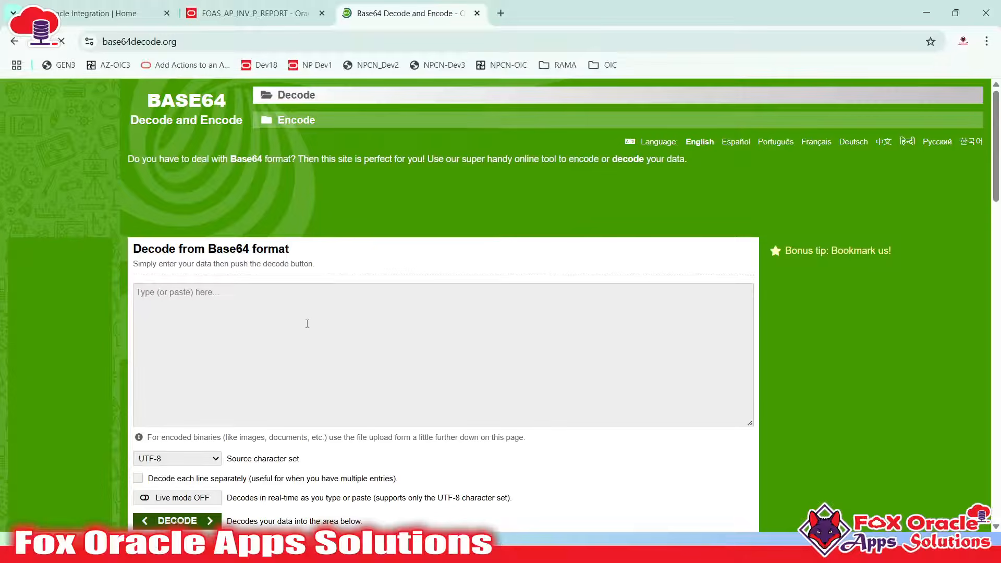
{"action": "left_click", "coordinate": [300, 325]}
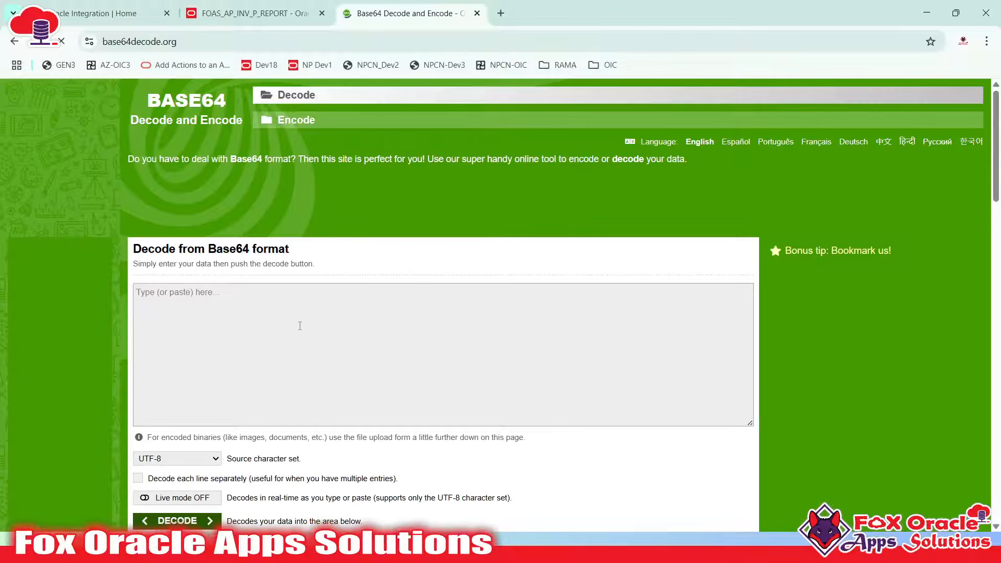
{"action": "type", "text": "77u/SU5WT0lDRV9JRCxMSU5FX05VTUJFUixMSU5FX1RZUEVfTE9PS1VQX0NPREUsSU5WT0lDRV9OVU0sSU5WT0lDRV9DVVJSRU5DWV9DT0RFLElOVk9JQ0VfQU1PVU5ULElOVk9JQ0VfREFURSxTT1VSQ0UsVkVORE9SX0lECjQ1LDEsSVRFTSwiSkdBICAyMDEyMTU1IixVU0QsOTgzNDYuMzMsMjAxMi0wMS0yMVQwMDowMDowMC4wMDArMDA6MDAsRXh0ZXJuYWwsMzAwMDAwMDQ3NDE0NjM1CjQ1LDQsSVRFTSwiSkdBICAyMDEyMTU1IixVU0QsOTgzNDYuMzMsMjAxMi0wMS0yMVQwMDowMDowMC4wMDArMDA6MDAsRXh0ZXJuYWwsMzAwMDAwMDQ3NDE0NjM1CjQ1LDMsSVRFTSwiSkdBICAyMDEyMTU1IixVU0QsOTgzNDYuMzMsMjAxMi0wMS0yMVQwMDowMDowMC4wMDArMDA6MDAsRXh0ZXJuYWwsMzAwMDAwMDQ3NDE0NjM1CjQ1LDIsSVRFTSwiSkdBICAyMDEyMTU1IixVU0QsOTgzNDYuMzMsMjAxMi0wMS0yMVQwMDowMDowMC4wMDArMDA6MDAsRXh0ZXJuYWwsMzAwMDAwMDQ3NDE0NjM1Cg=="}
{"action": "scroll", "coordinate": [301, 325], "scroll_direction": "down", "scroll_amount": 3}
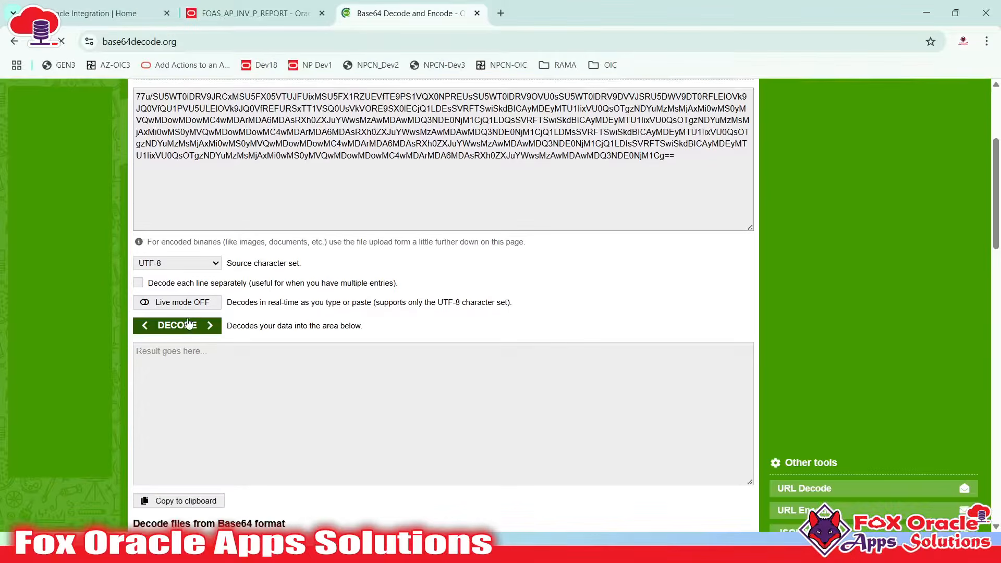
{"action": "left_click", "coordinate": [188, 324]}
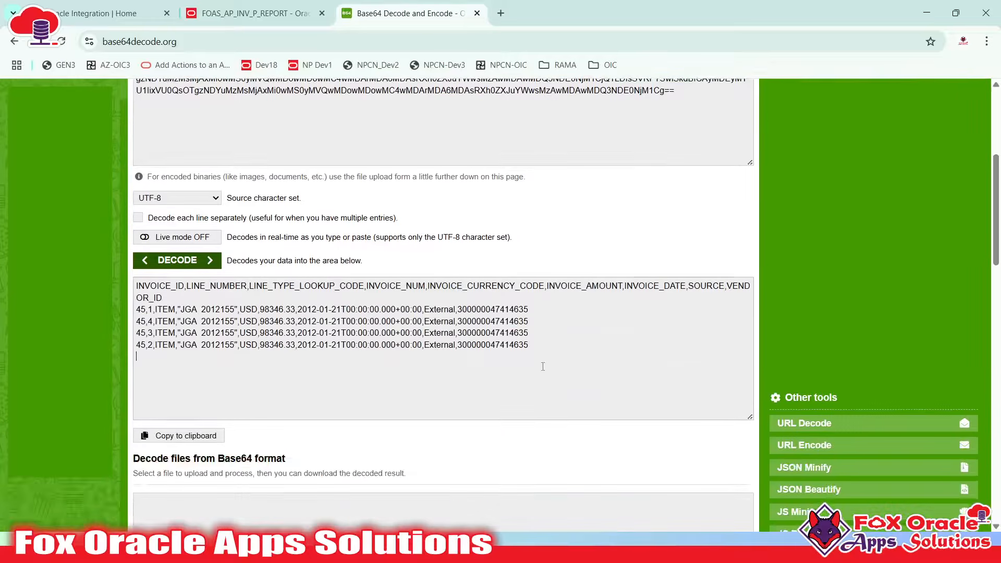
Review the decoded invoice 45 CSV lines against the record count 4 in SoapUI, then return to Notepad++
{"action": "left_click_drag", "start_coordinate": [543, 366], "coordinate": [150, 282]}
{"action": "left_click", "coordinate": [215, 332]}
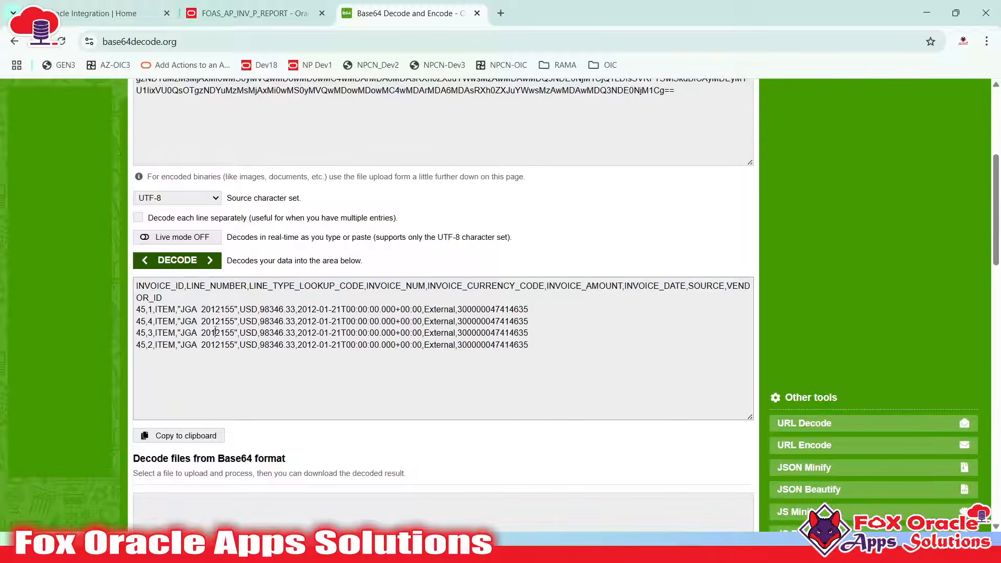
{"action": "left_click", "coordinate": [239, 309]}
{"action": "key", "text": "alt+Tab"}
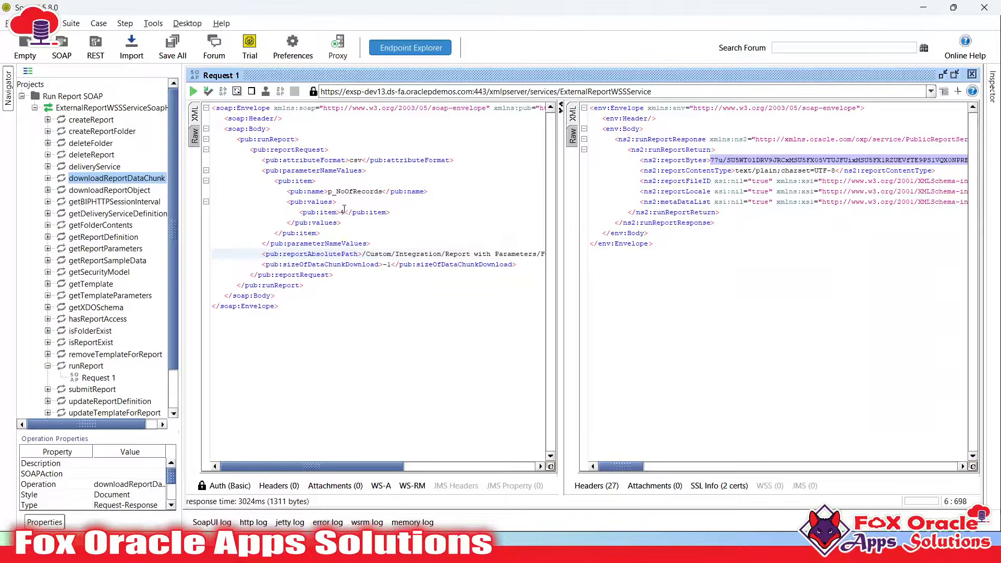
{"action": "left_click", "coordinate": [344, 210]}
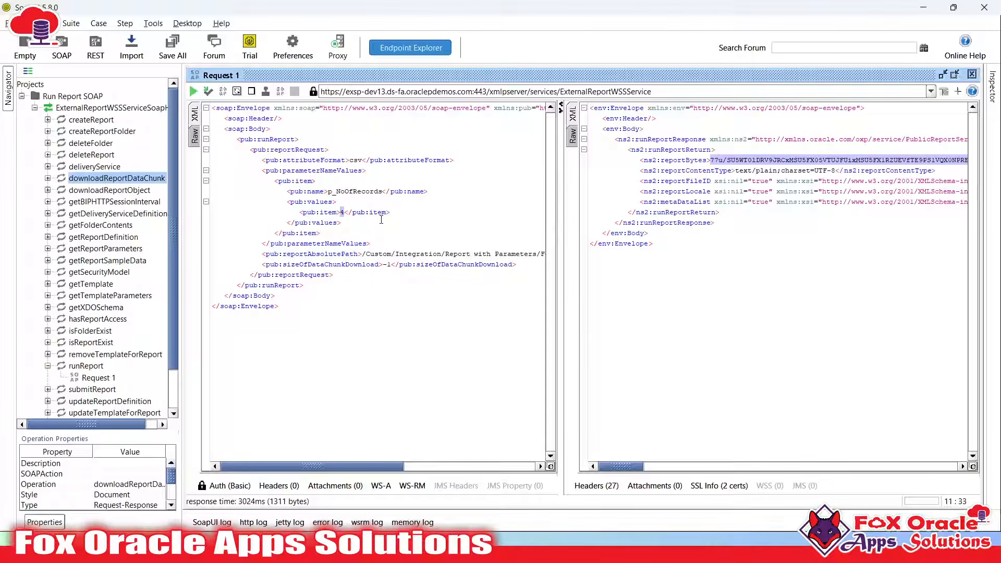
{"action": "key", "text": "alt+Tab"}
{"action": "key", "text": "Tab"}
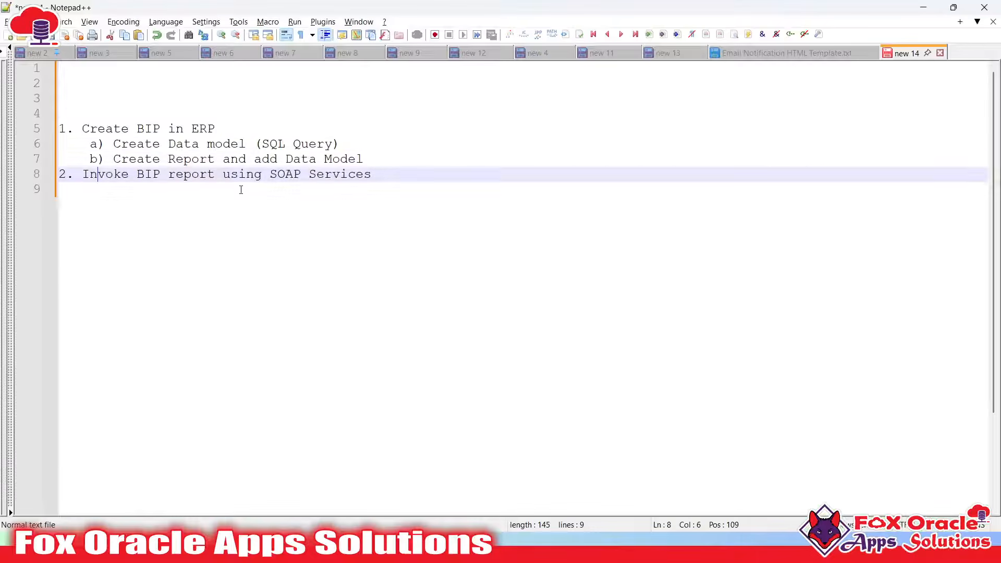
Type '3. Decode Report Output Base64 to actual data' on a new line after step 2
{"action": "left_click", "coordinate": [420, 164]}
{"action": "left_click", "coordinate": [403, 173]}
{"action": "key", "text": "Return"}
{"action": "type", "text": "3"}
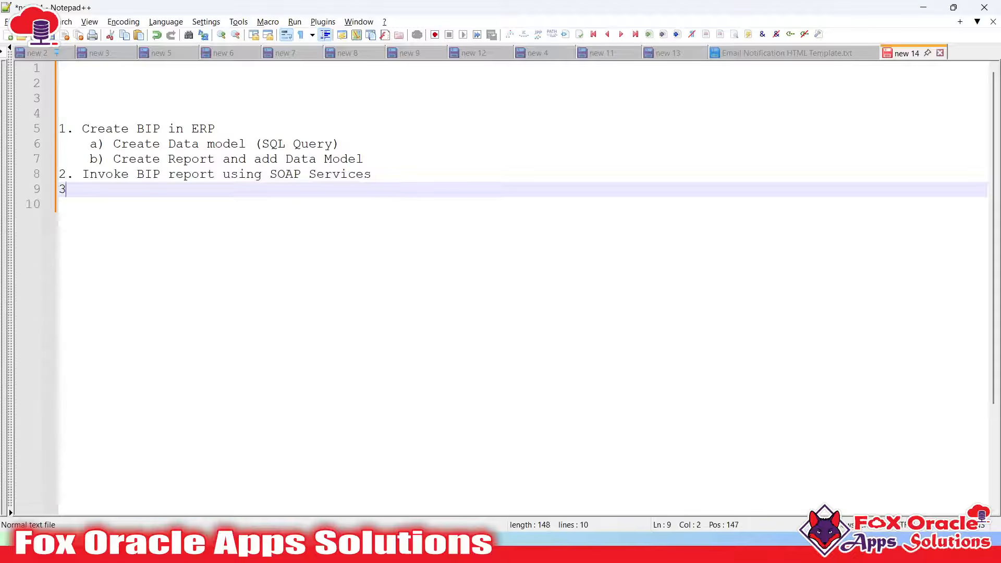
{"action": "type", "text": ". Decode B"}
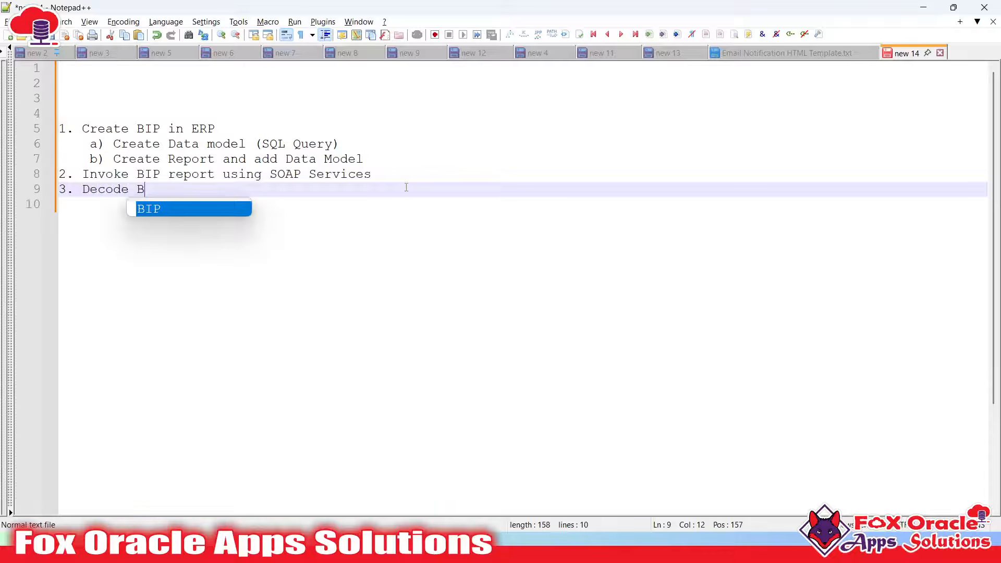
{"action": "key", "text": "BackSpace"}
{"action": "type", "text": "Reprt"}
{"action": "key", "text": "BackSpace"}
{"action": "key", "text": "BackSpace"}
{"action": "key", "text": "BackSpace"}
{"action": "type", "text": "ort Outbo"}
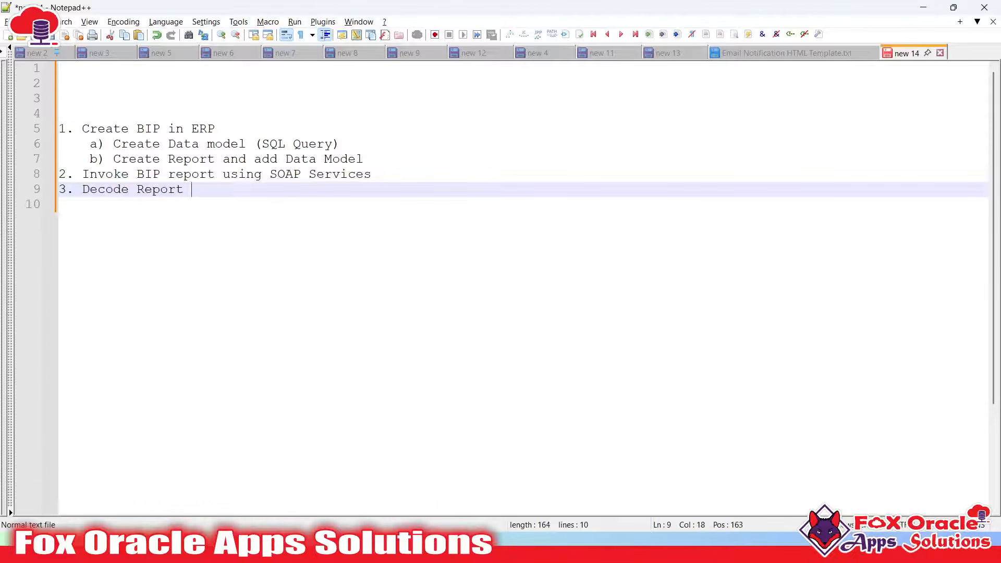
{"action": "key", "text": "BackSpace"}
{"action": "key", "text": "BackSpace"}
{"action": "type", "text": "put Ba"}
{"action": "type", "text": "se"}
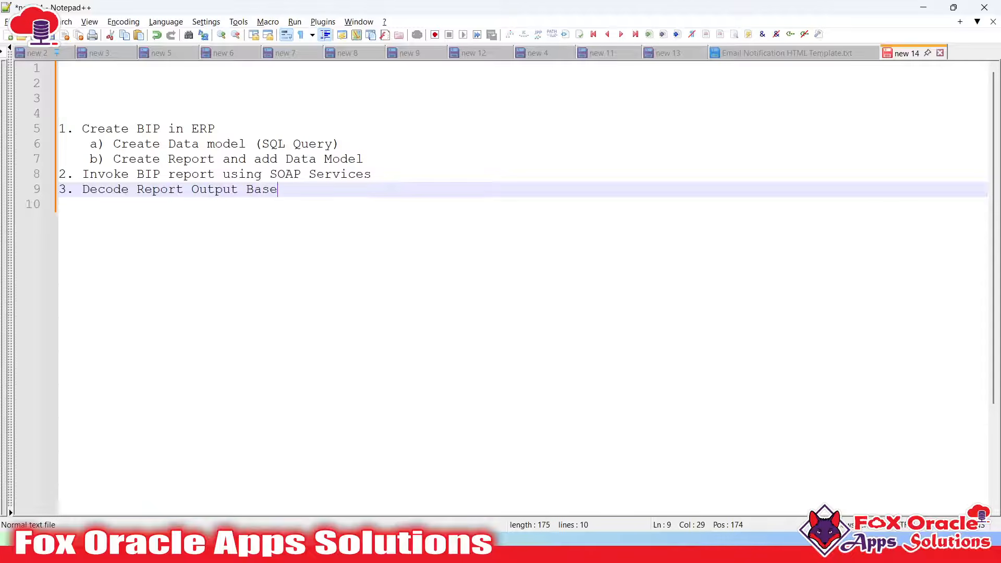
{"action": "type", "text": "64 to actual data"}
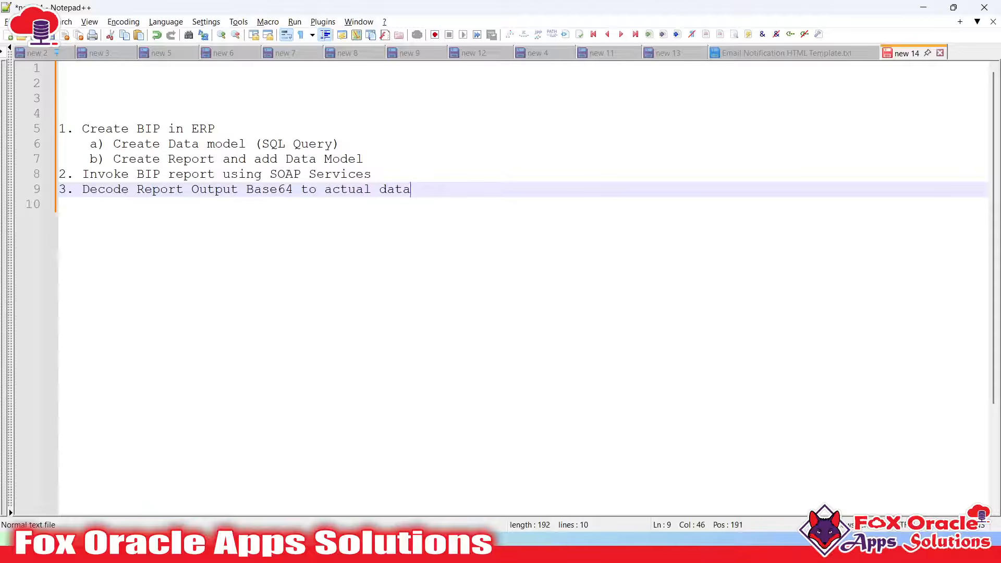
{"action": "mouse_move", "coordinate": [59, 129]}
{"action": "left_mouse_down"}
{"action": "mouse_move", "coordinate": [422, 194]}
{"action": "mouse_move", "coordinate": [446, 189]}
{"action": "mouse_move", "coordinate": [58, 113]}
{"action": "mouse_move", "coordinate": [43, 129]}
{"action": "left_mouse_up"}
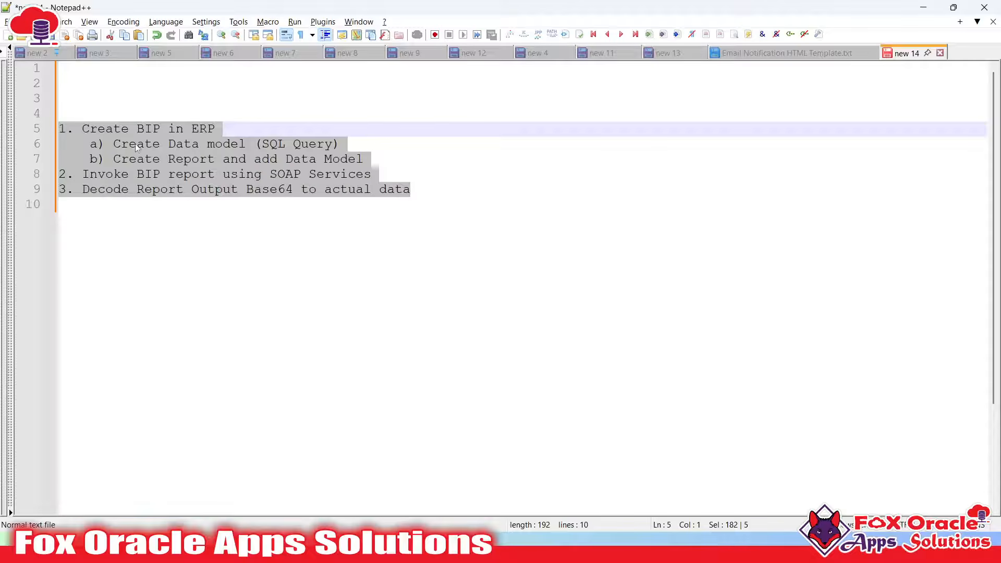
Add an '=' separator below the steps and a '========== Invoke BIP report (Manually)' heading above them
{"action": "left_click", "coordinate": [126, 142]}
{"action": "left_click", "coordinate": [89, 130]}
{"action": "left_click", "coordinate": [114, 177]}
{"action": "left_click", "coordinate": [240, 193]}
{"action": "left_click", "coordinate": [372, 192]}
{"action": "key", "text": "Return"}
{"action": "key", "text": "Return"}
{"action": "type", "text": "="}
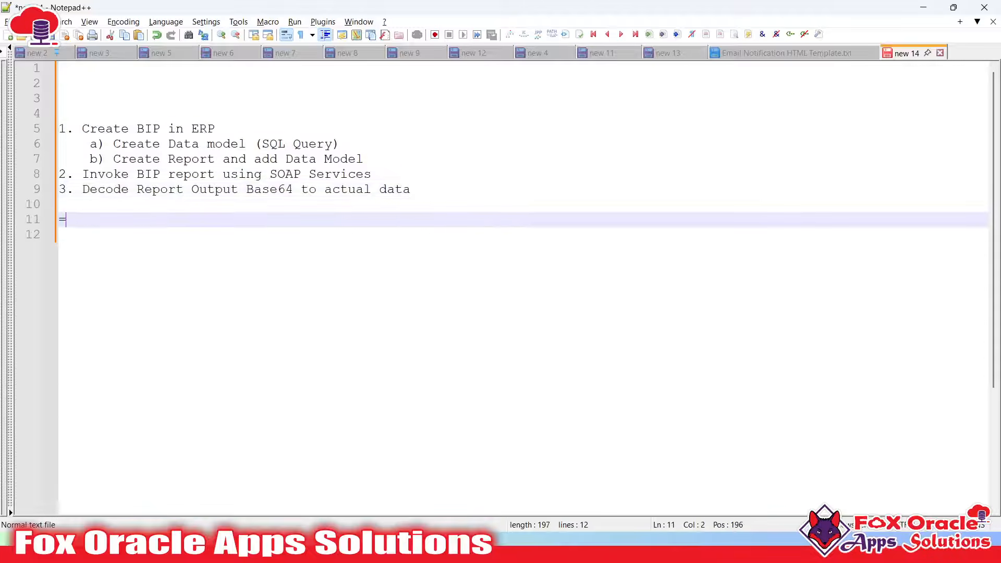
{"action": "type", "text": "================================="}
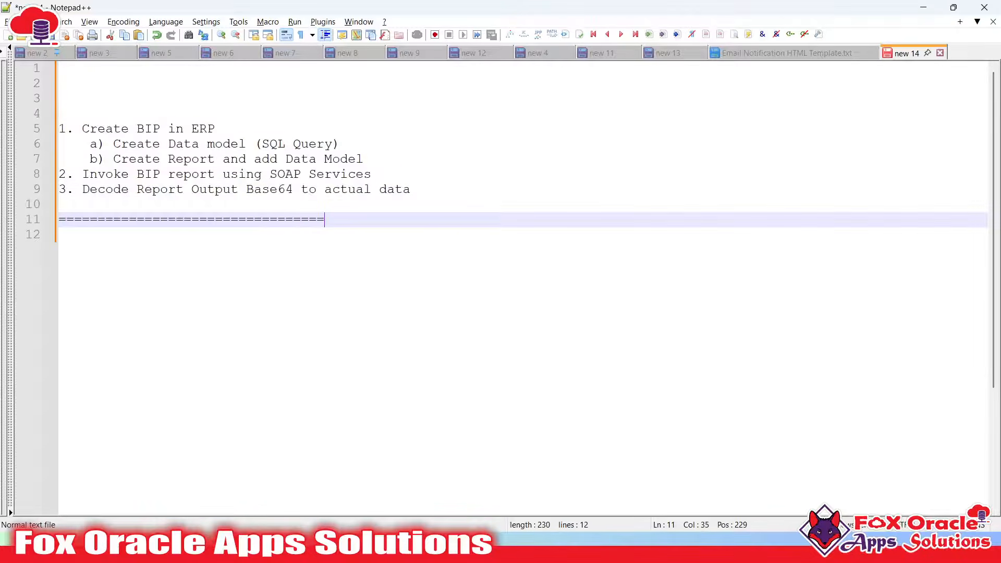
{"action": "left_click", "coordinate": [174, 99]}
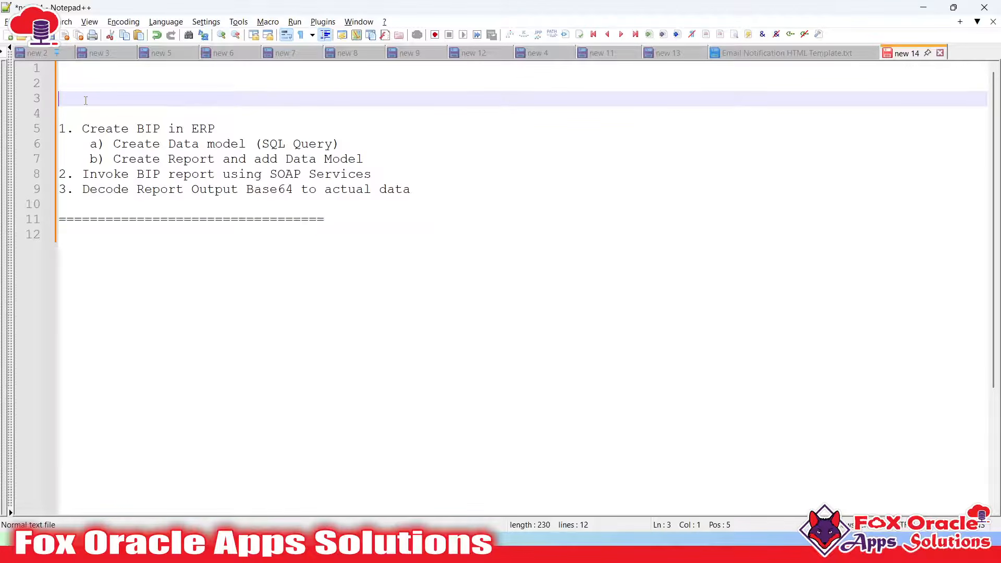
{"action": "type", "text": "=========="}
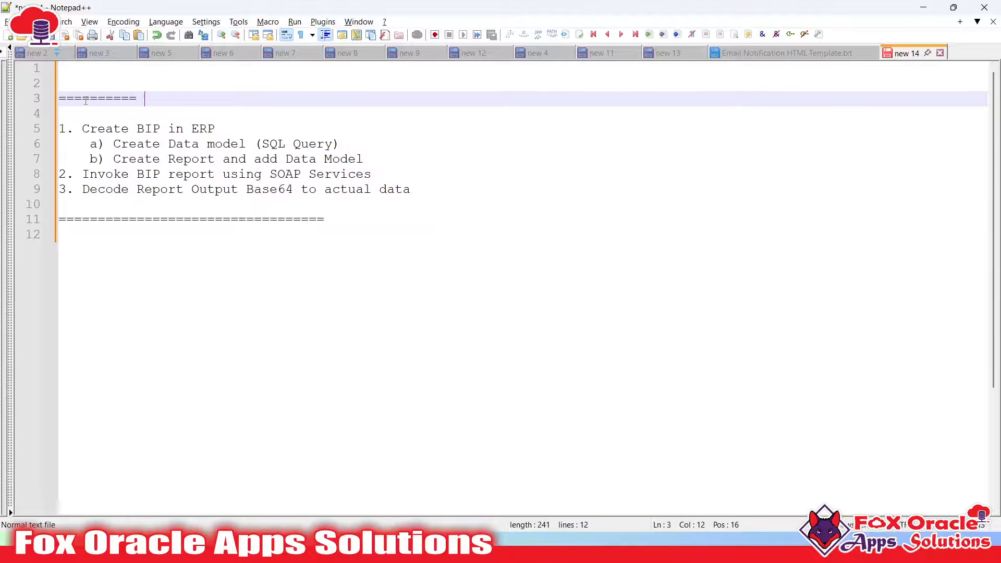
{"action": "type", "text": " Run"}
{"action": "key", "text": "BackSpace"}
{"action": "key", "text": "BackSpace"}
{"action": "key", "text": "BackSpace"}
{"action": "key", "text": "BackSpace"}
{"action": "type", "text": "Invoke BIP"}
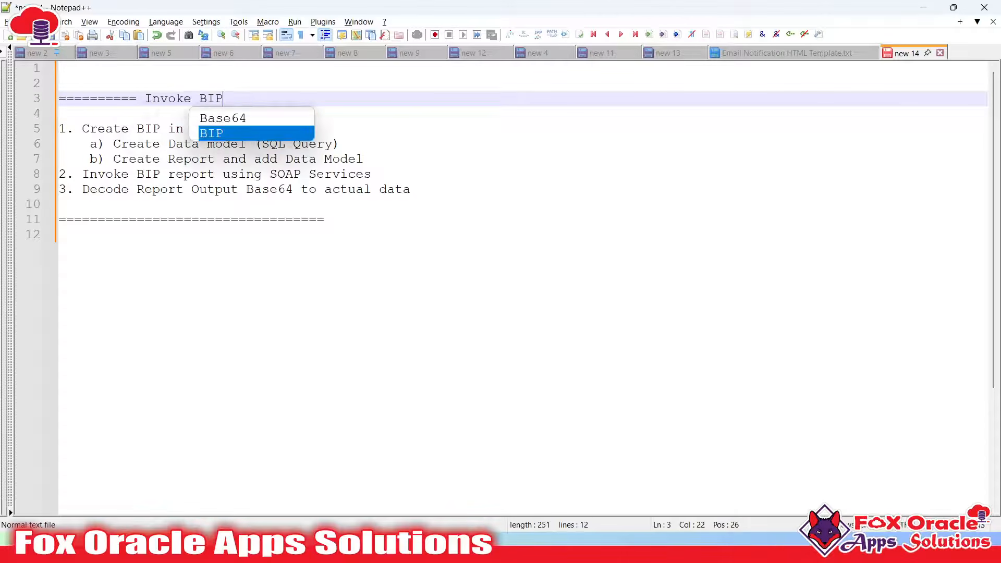
{"action": "type", "text": " report (Manually)"}
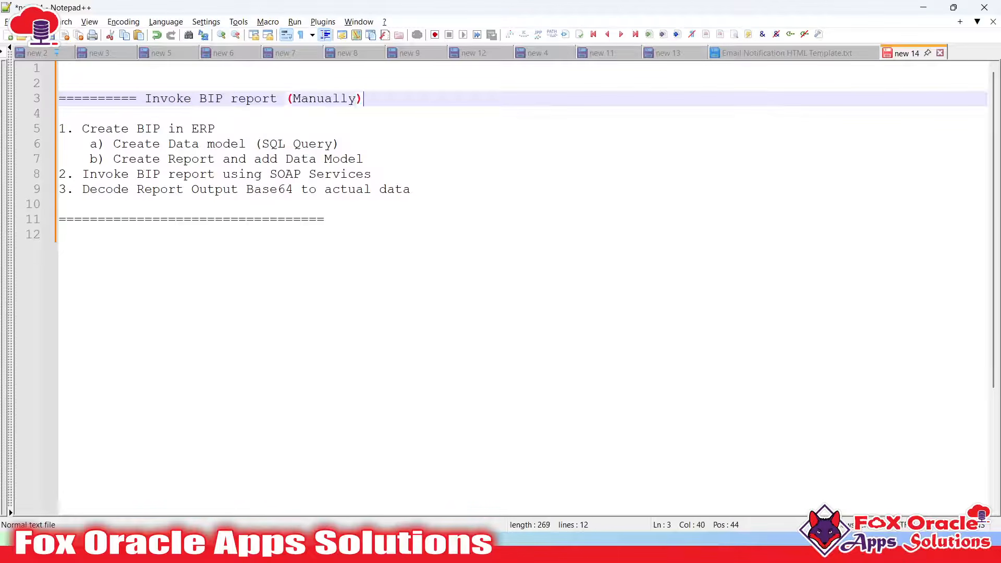
Add a second heading 'Invoke BIP report (OIC)' below the separator line
{"action": "left_click", "coordinate": [326, 218]}
{"action": "key", "text": "Return"}
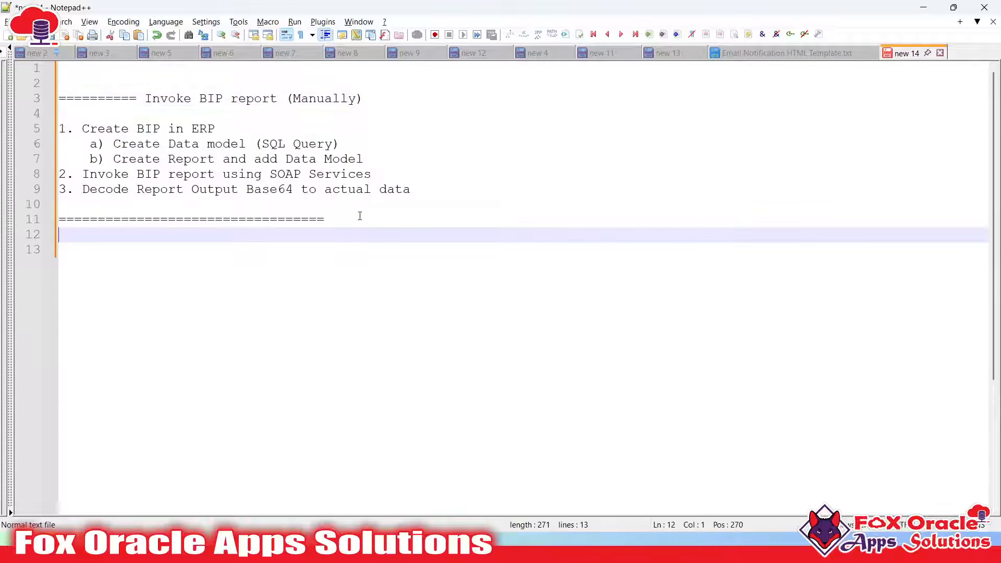
{"action": "left_click", "coordinate": [363, 216]}
{"action": "key", "text": "BackSpace"}
{"action": "key", "text": "BackSpace"}
{"action": "key", "text": "BackSpace"}
{"action": "key", "text": "BackSpace"}
{"action": "key", "text": "BackSpace"}
{"action": "key", "text": "BackSpace"}
{"action": "key", "text": "BackSpace"}
{"action": "key", "text": "BackSpace"}
{"action": "key", "text": "BackSpace"}
{"action": "key", "text": "BackSpace"}
{"action": "key", "text": "BackSpace"}
{"action": "key", "text": "BackSpace"}
{"action": "key", "text": "BackSpace"}
{"action": "key", "text": "BackSpace"}
{"action": "key", "text": "BackSpace"}
{"action": "key", "text": "BackSpace"}
{"action": "key", "text": "BackSpace"}
{"action": "key", "text": "BackSpace"}
{"action": "key", "text": "BackSpace"}
{"action": "key", "text": "BackSpace"}
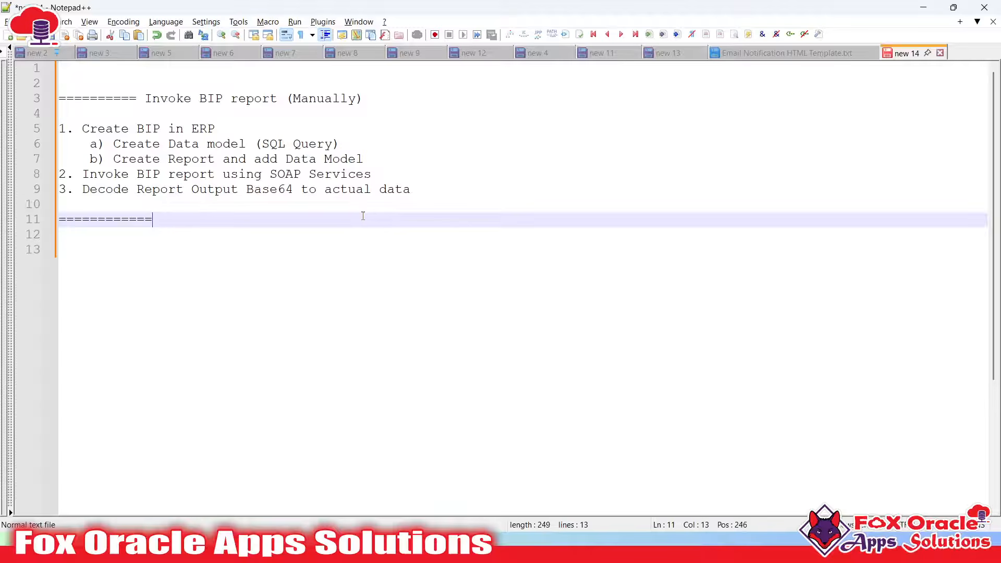
{"action": "type", "text": "Invoke BI"}
{"action": "key", "text": "BackSpace"}
{"action": "type", "text": "BIP report us"}
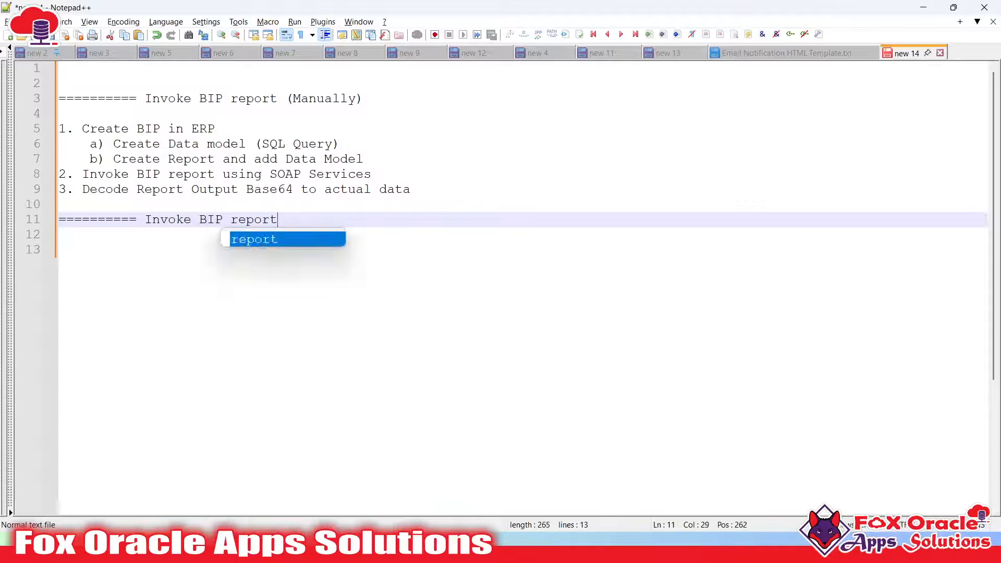
{"action": "key", "text": "BackSpace"}
{"action": "key", "text": "BackSpace"}
{"action": "type", "text": "(OIC"}
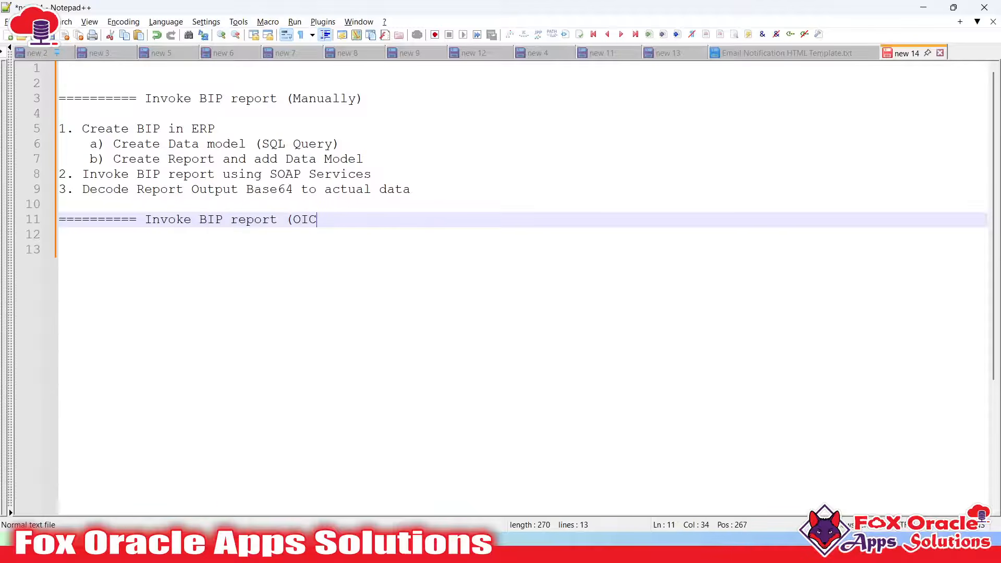
{"action": "type", "text": ")"}
{"action": "key", "text": "Return"}
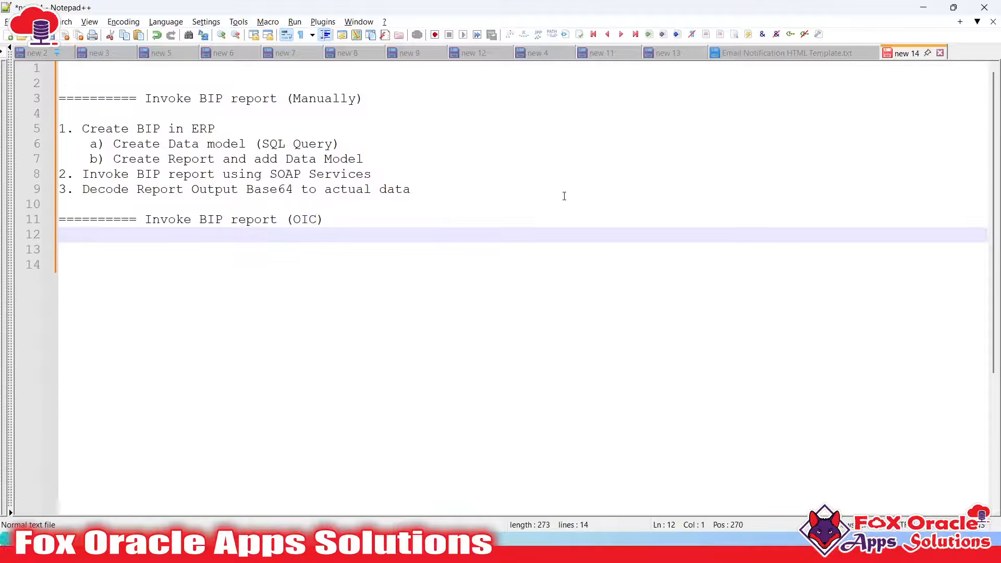
Highlight the Create BIP in ERP and SOAP invoke steps, then switch to SoapUI
{"action": "left_click_drag", "start_coordinate": [82, 129], "coordinate": [371, 161]}
{"action": "left_click_drag", "start_coordinate": [82, 174], "coordinate": [386, 177]}
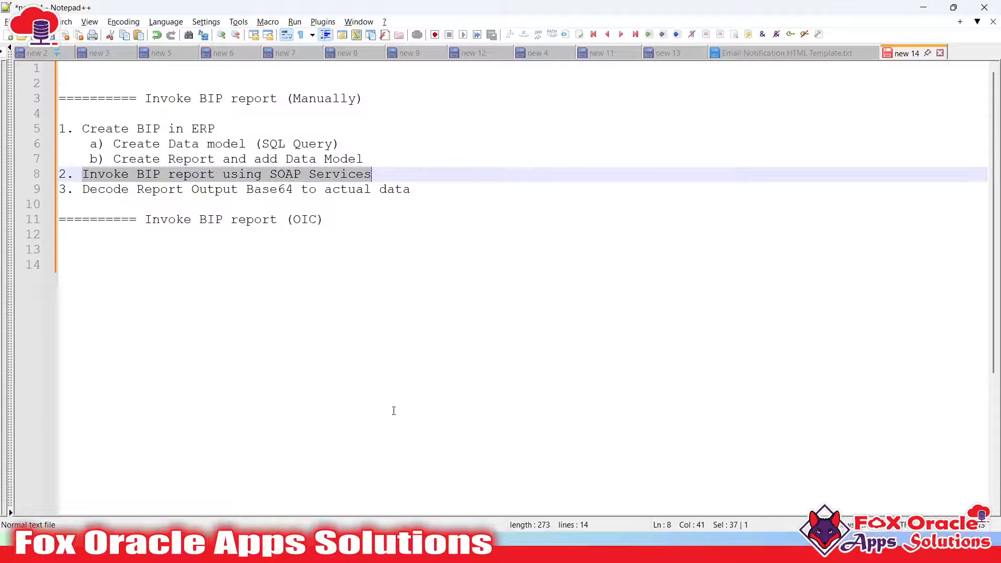
{"action": "key", "text": "alt+Tab"}
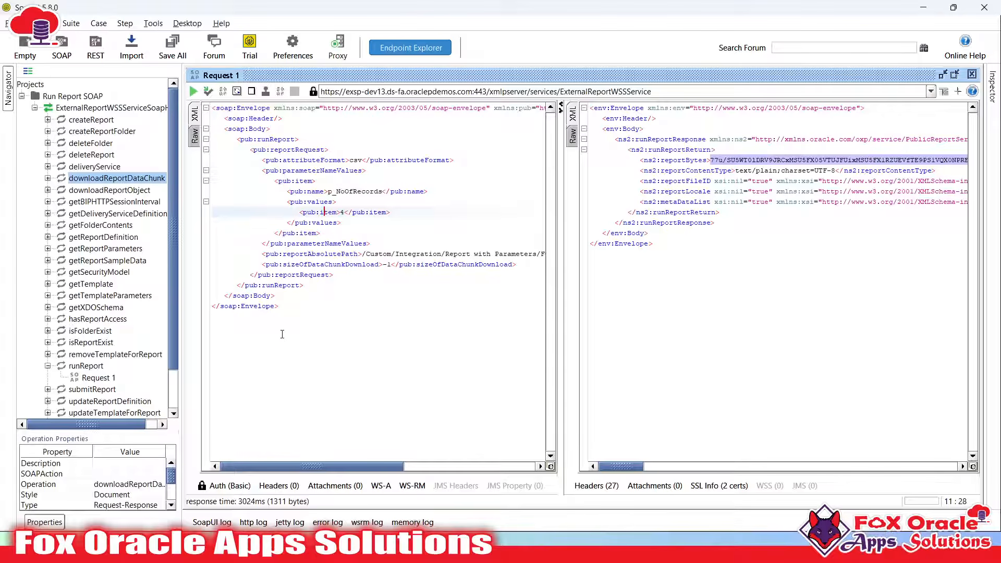
Inspect the runReport request's ExternalReportWSSService endpoint URL, then switch to the browser
{"action": "left_click", "coordinate": [315, 364]}
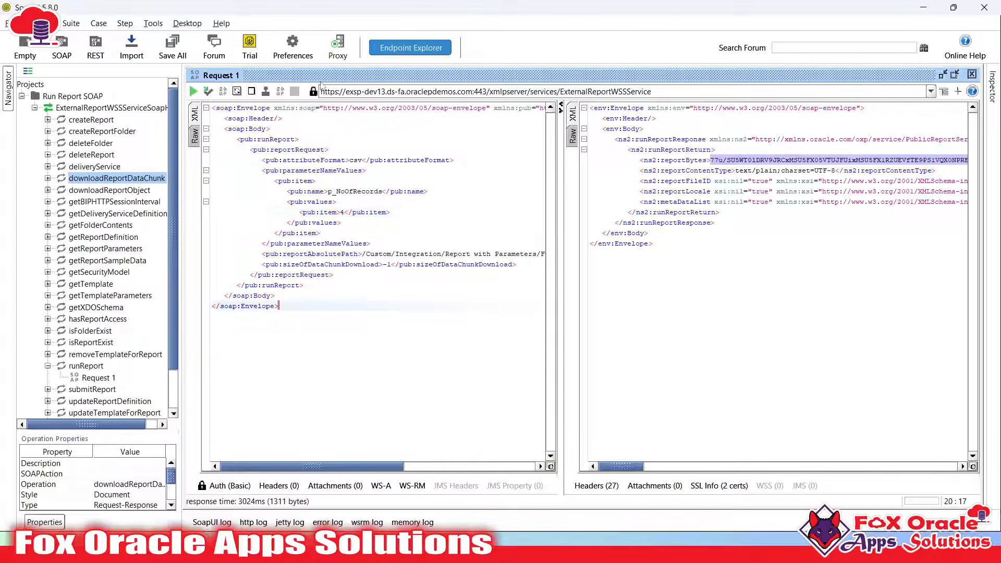
{"action": "left_click_drag", "start_coordinate": [345, 91], "coordinate": [651, 91]}
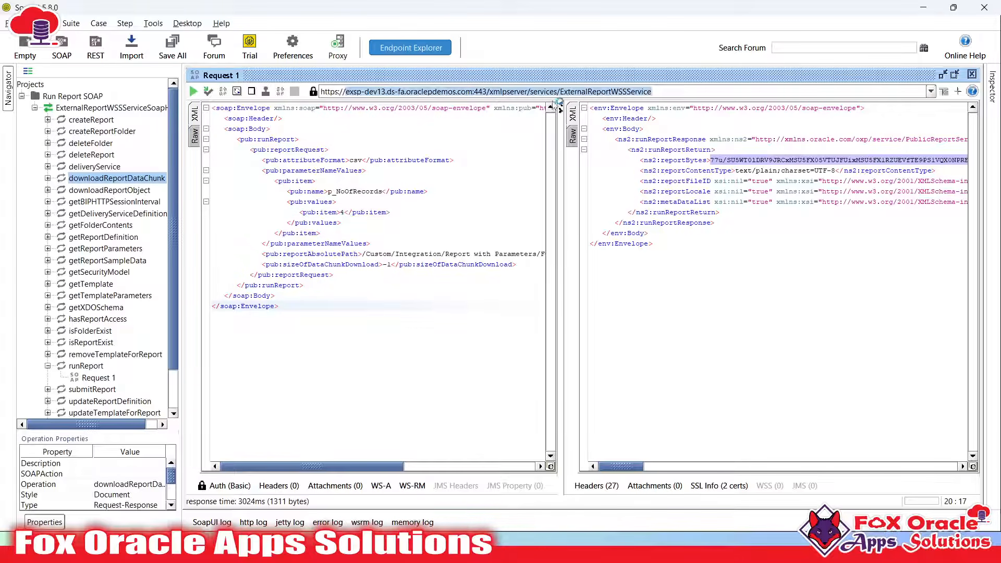
{"action": "left_click", "coordinate": [425, 233]}
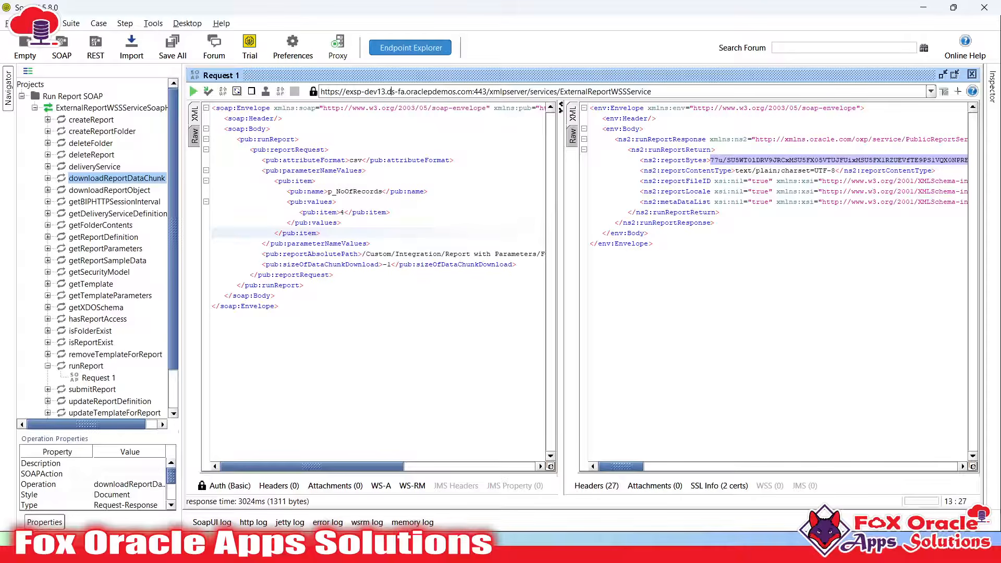
{"action": "key", "text": "alt+Tab"}
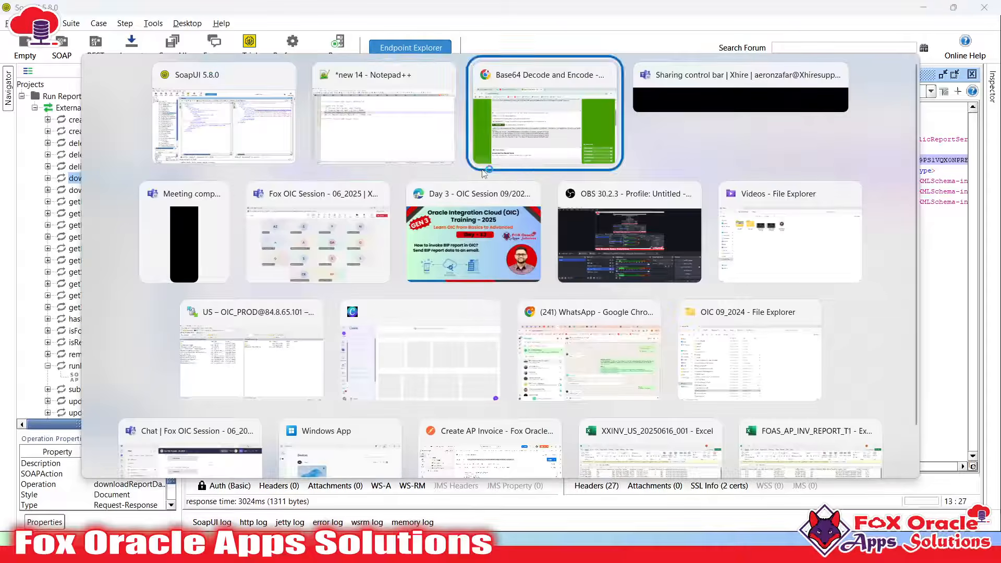
{"action": "left_click", "coordinate": [485, 166]}
From the Oracle Integration home page, navigate through the menu to Design > Connections
{"action": "left_click", "coordinate": [104, 13]}
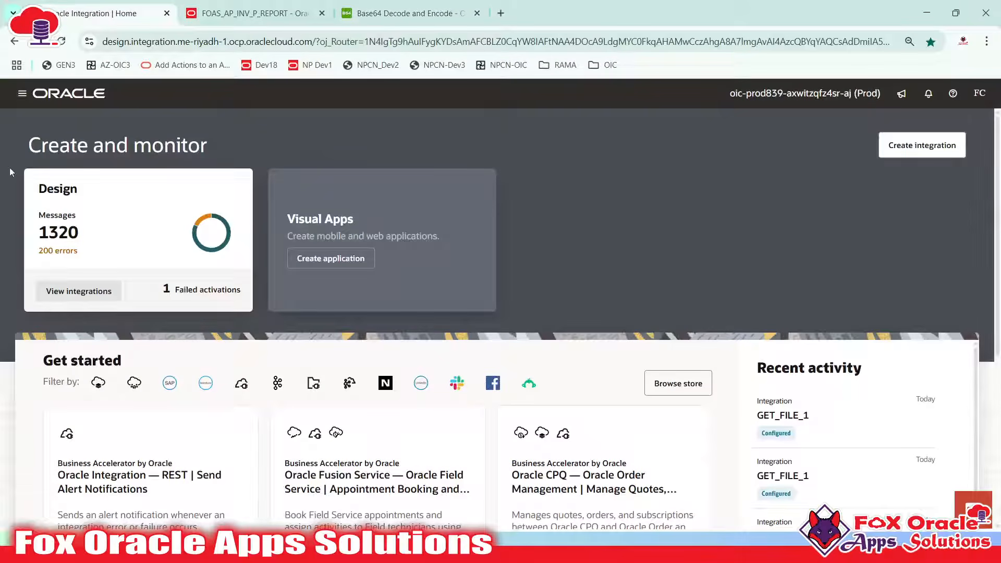
{"action": "left_click", "coordinate": [23, 95]}
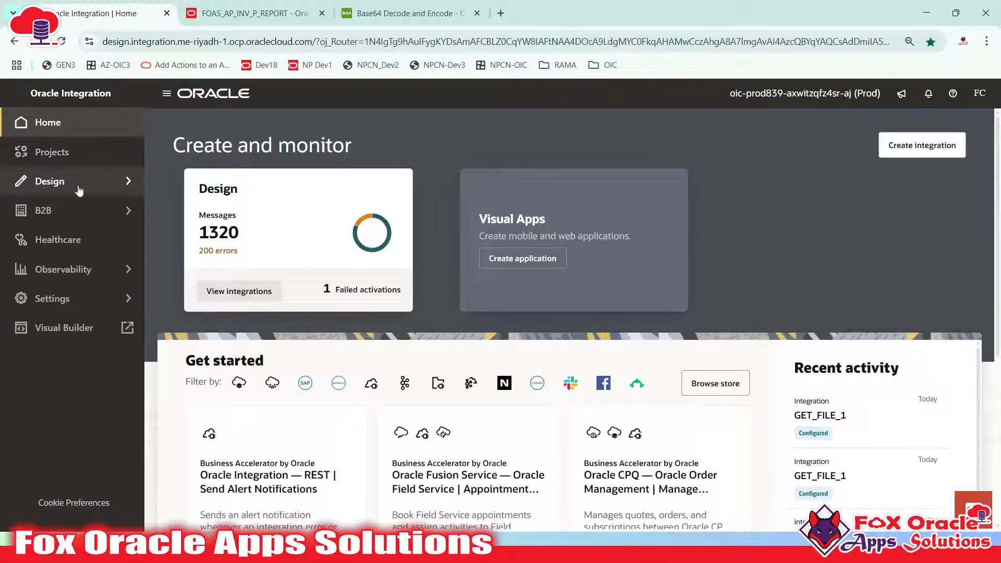
{"action": "left_click", "coordinate": [49, 178]}
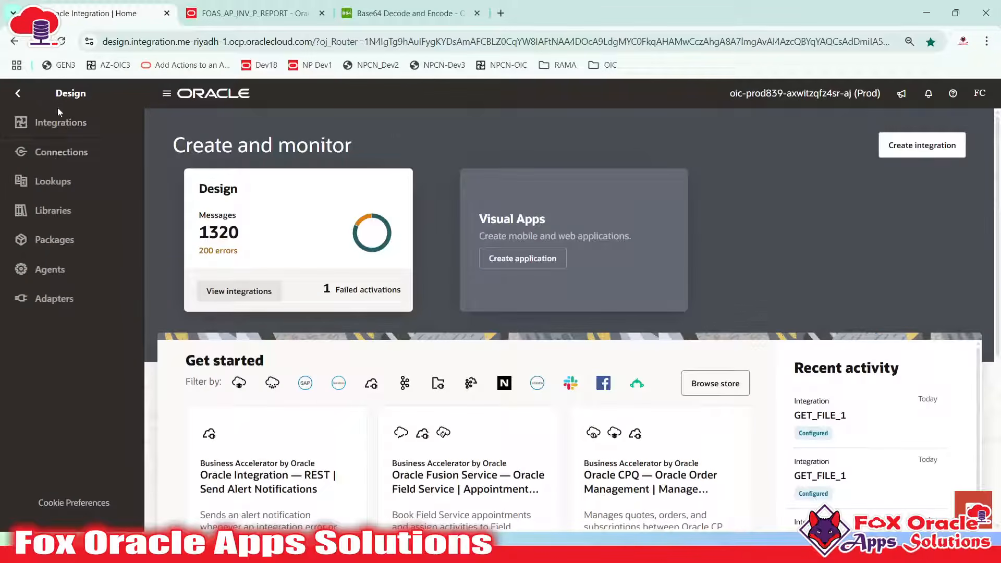
{"action": "left_click", "coordinate": [59, 157]}
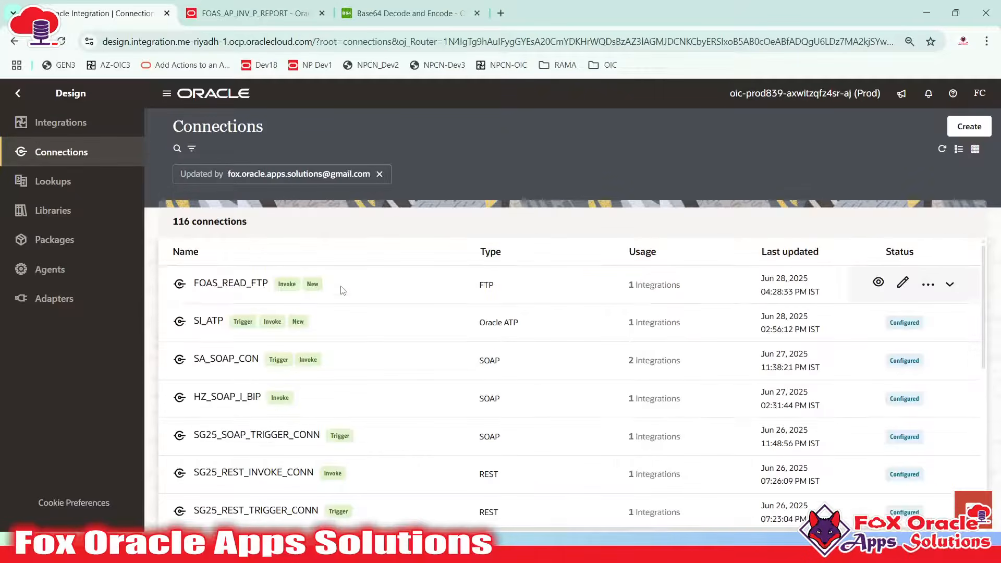
{"action": "key", "text": "alt+Tab"}
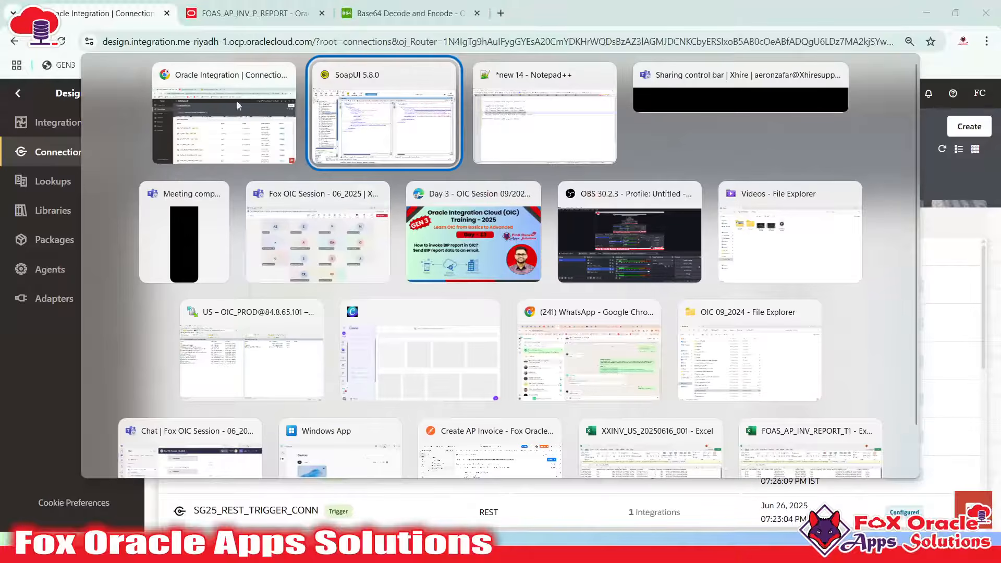
Select the full ExternalReportWSSService endpoint URL in SoapUI, then bring Notepad++ forward
{"action": "left_click", "coordinate": [428, 139]}
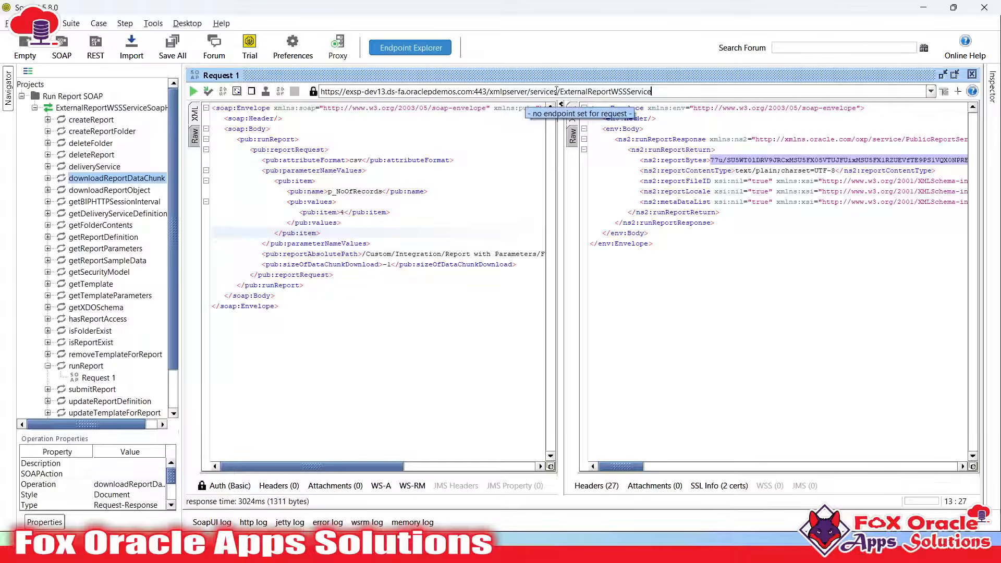
{"action": "left_click_drag", "start_coordinate": [656, 92], "coordinate": [304, 92]}
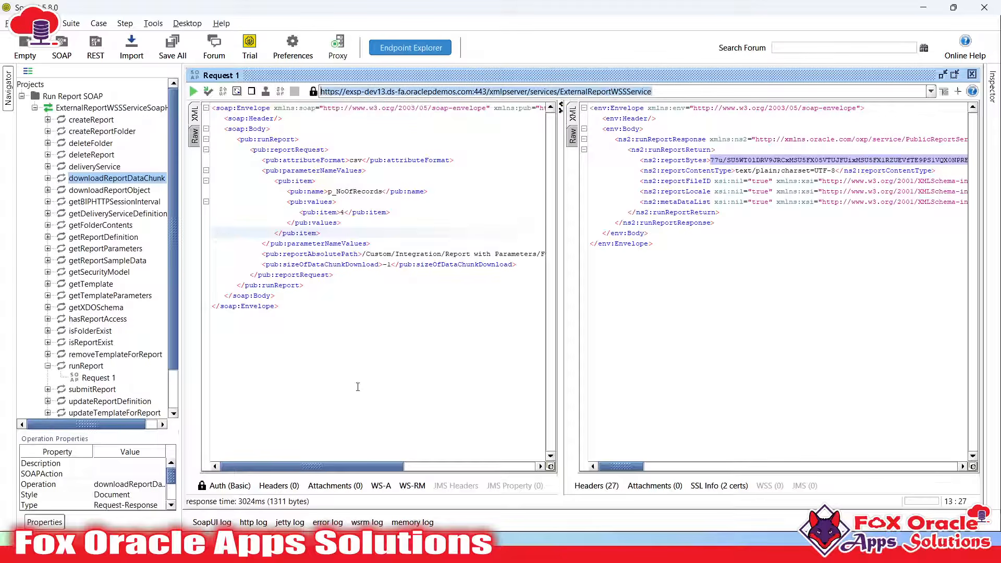
{"action": "left_click", "coordinate": [329, 549]}
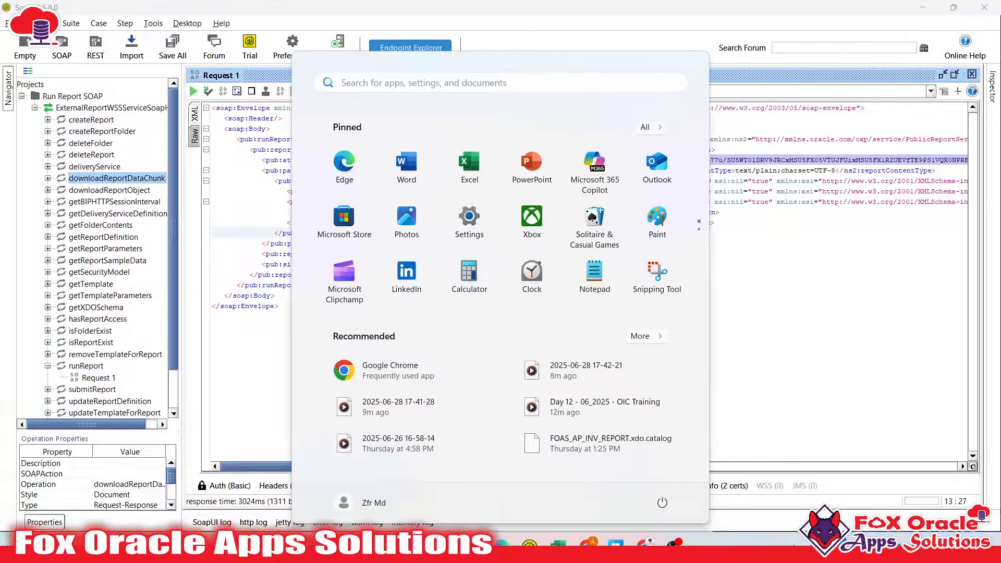
{"action": "left_click", "coordinate": [354, 548]}
{"action": "left_click", "coordinate": [267, 238]}
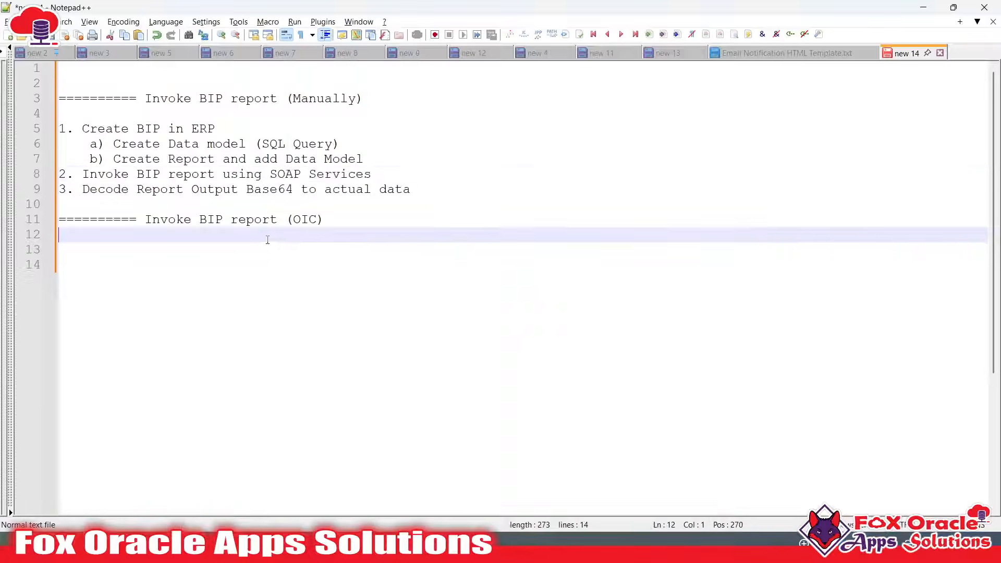
Copy the SOAP heading and WSDL URL lines from the 'new 9' notes document
{"action": "left_click", "coordinate": [360, 158]}
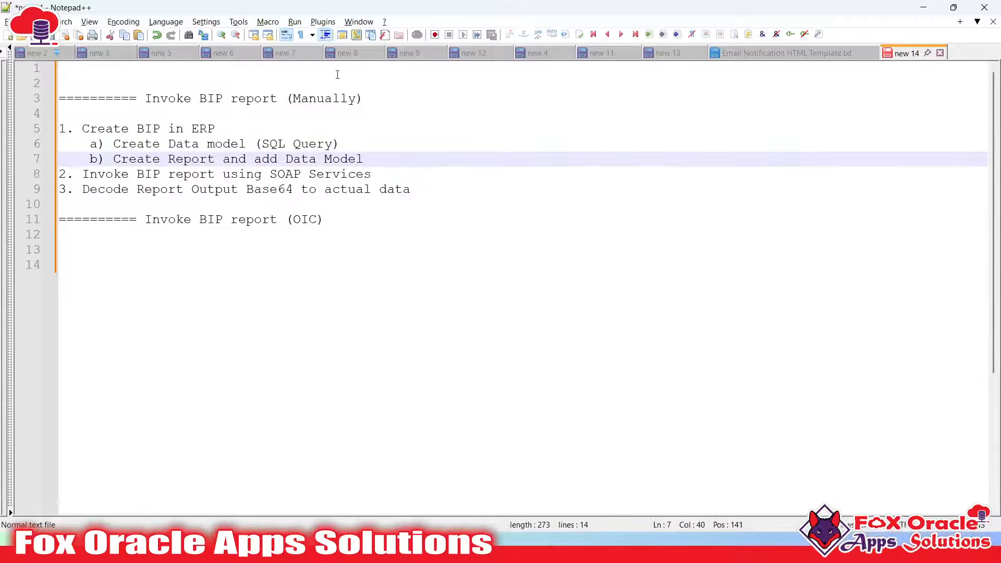
{"action": "left_click", "coordinate": [347, 53]}
{"action": "left_click", "coordinate": [409, 52]}
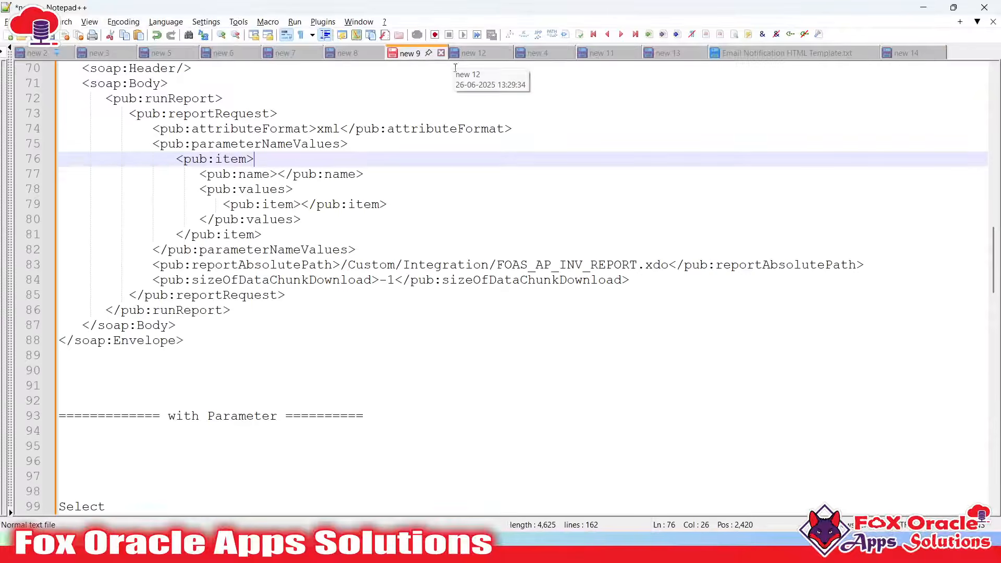
{"action": "scroll", "coordinate": [365, 233], "scroll_direction": "up", "scroll_amount": 1}
{"action": "scroll", "coordinate": [365, 233], "scroll_direction": "down", "scroll_amount": 11}
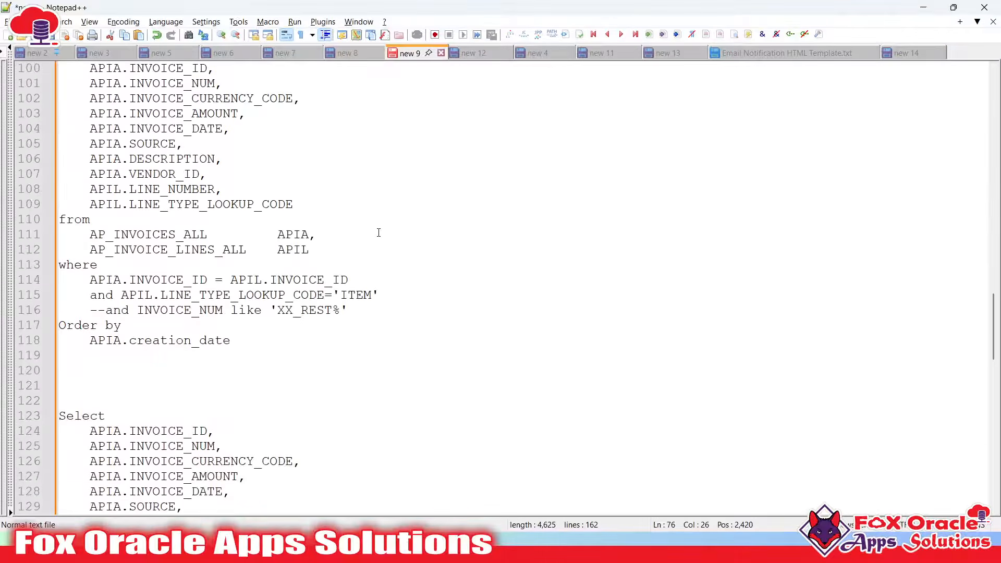
{"action": "scroll", "coordinate": [378, 232], "scroll_direction": "up", "scroll_amount": 16}
{"action": "scroll", "coordinate": [386, 232], "scroll_direction": "up", "scroll_amount": 6}
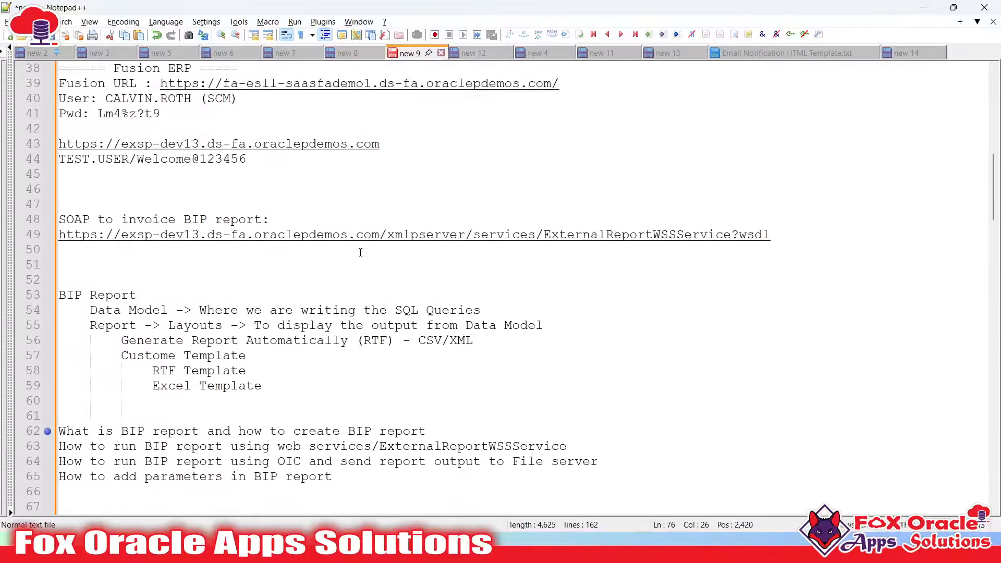
{"action": "left_click", "coordinate": [417, 250]}
{"action": "left_click_drag", "start_coordinate": [813, 284], "coordinate": [57, 265]}
{"action": "key", "text": "ctrl+c"}
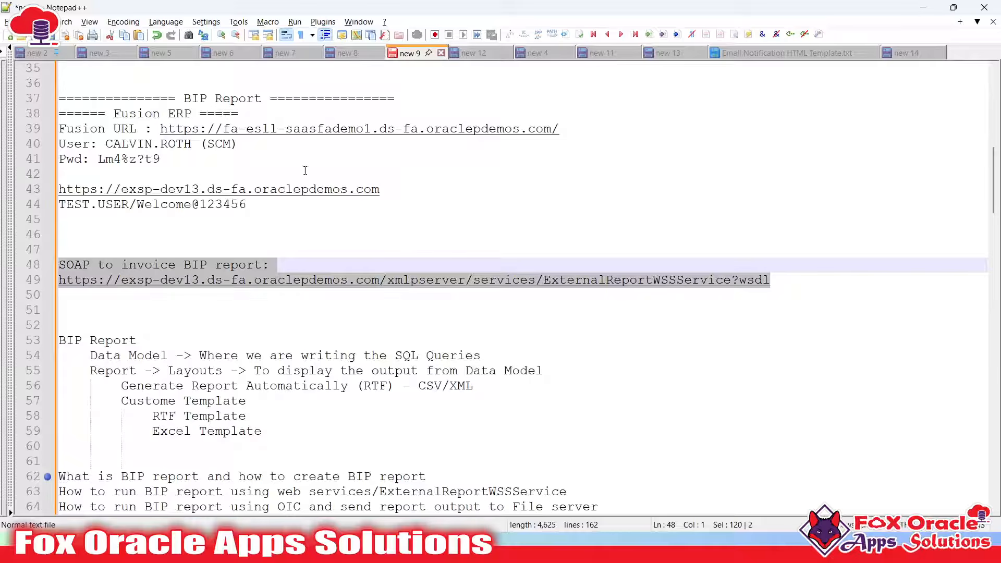
In the 'new 14' outline, add '1. Prepare Webserices to invoke BIP Report' with the indented SOAP heading and WSDL URL
{"action": "left_click", "coordinate": [907, 52]}
{"action": "left_click", "coordinate": [354, 238]}
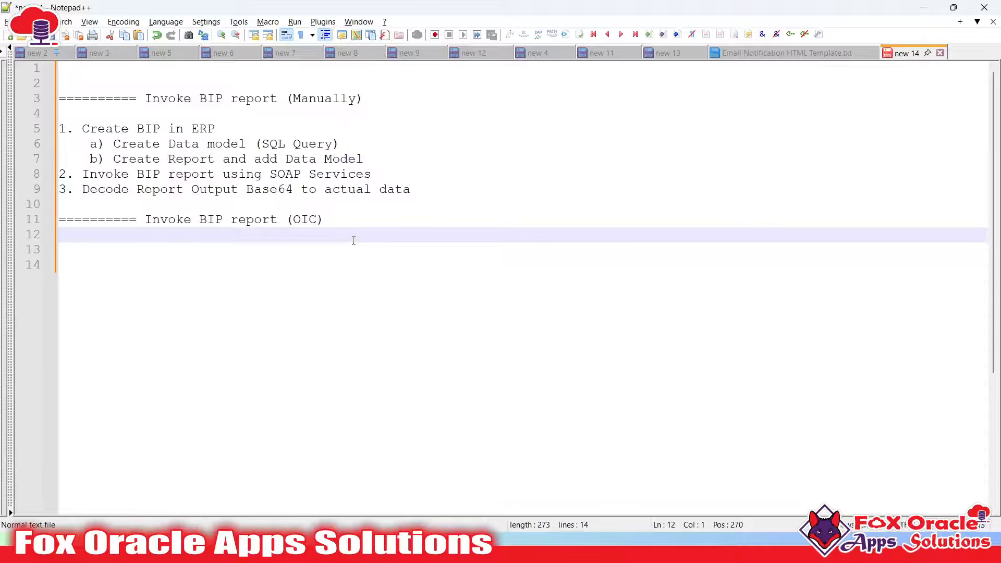
{"action": "type", "text": "1. Prepare Web"}
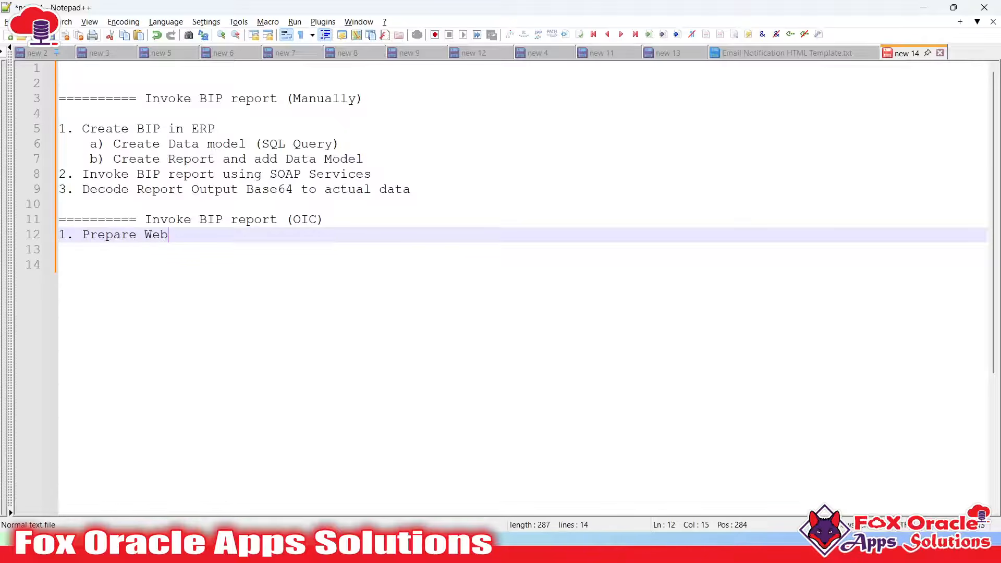
{"action": "type", "text": "serices to invoke "}
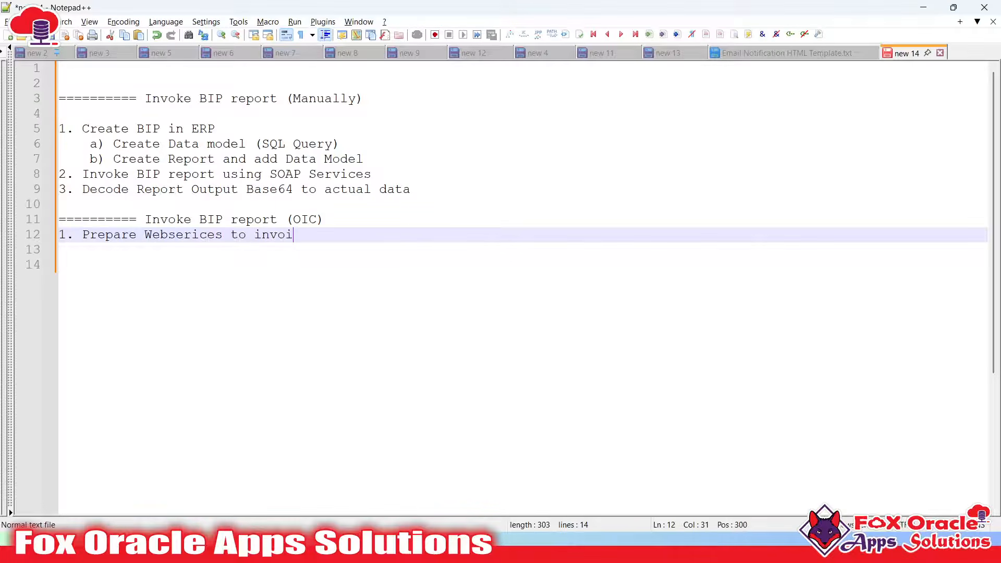
{"action": "type", "text": "BIP Report"}
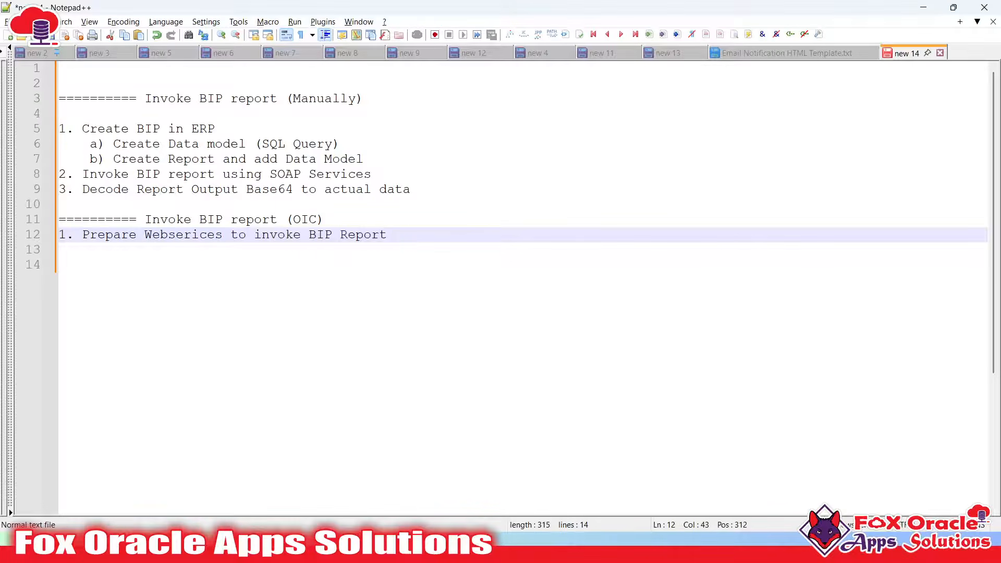
{"action": "key", "text": "Return"}
{"action": "key", "text": "Tab"}
{"action": "key", "text": "ctrl+v"}
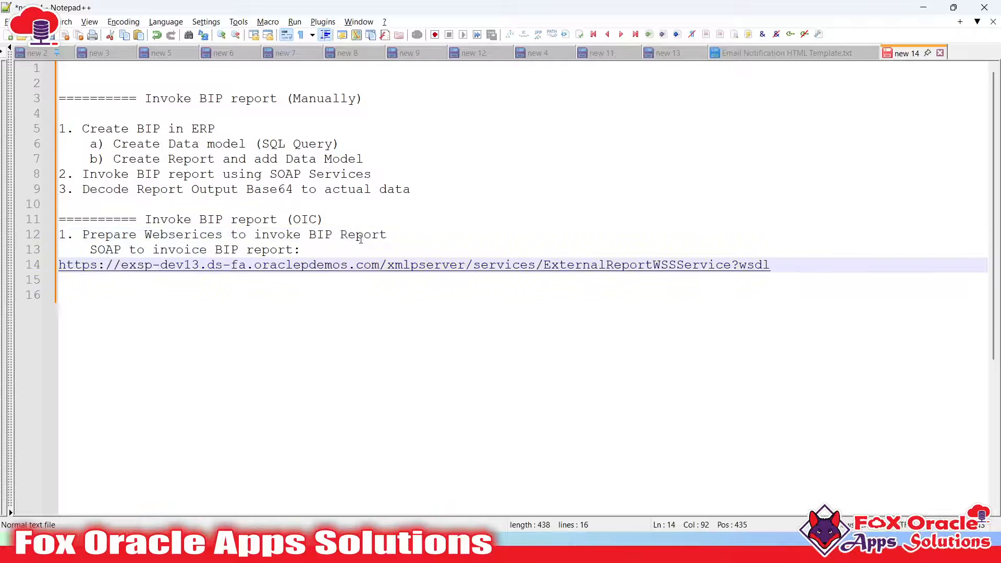
{"action": "left_click", "coordinate": [50, 265]}
{"action": "key", "text": "Tab"}
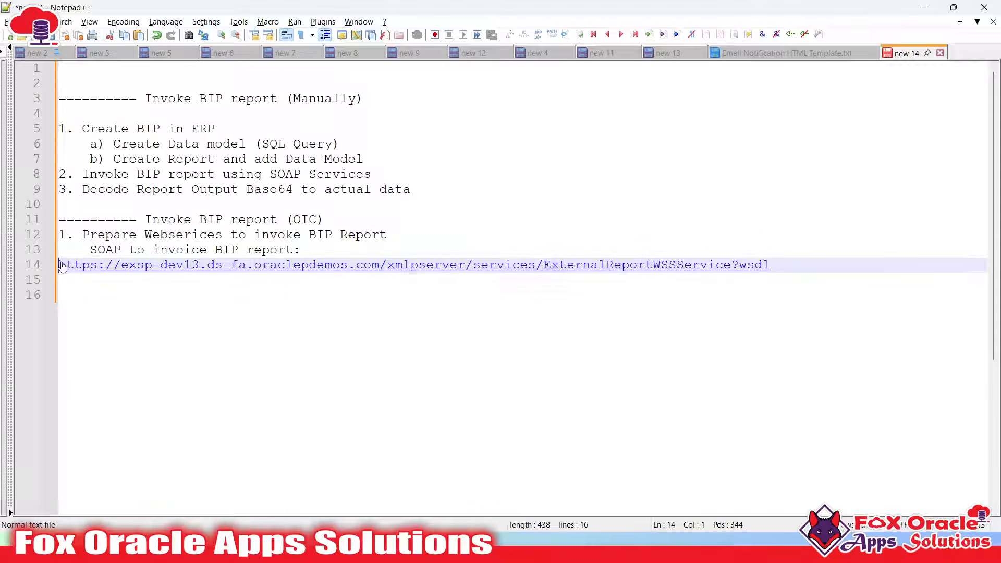
{"action": "left_click", "coordinate": [410, 282]}
{"action": "left_click_drag", "start_coordinate": [805, 265], "coordinate": [90, 251]}
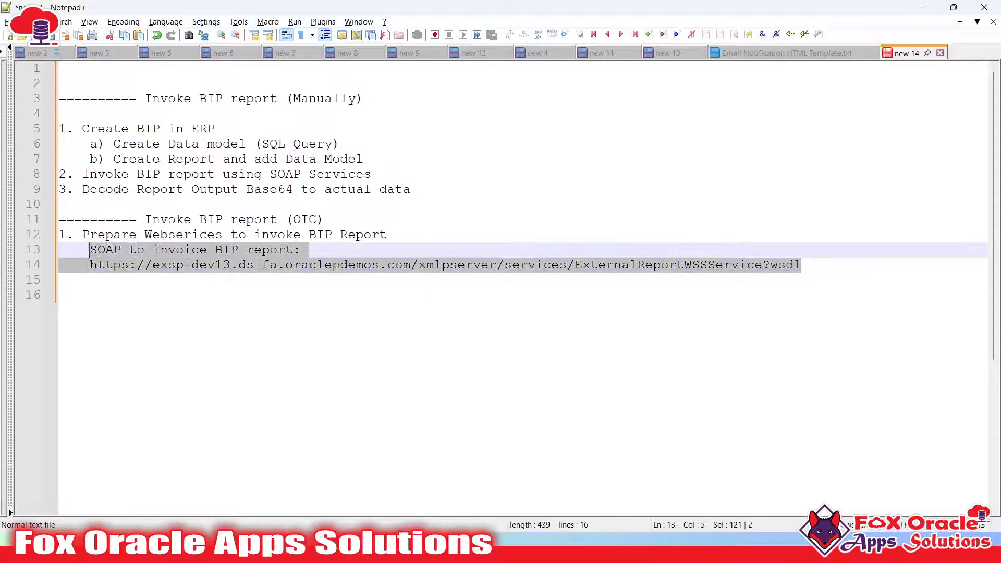
{"action": "left_click", "coordinate": [89, 265]}
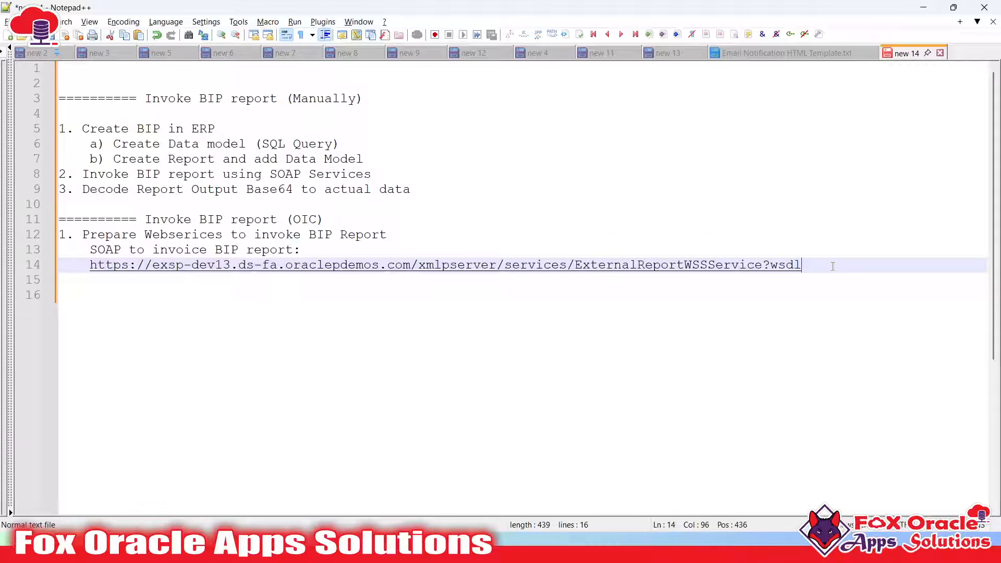
Add '2. Create SOAP Connection to invoke above SOAP WSDL (SOAP Services)' and return to Oracle Integration
{"action": "key", "text": "Return"}
{"action": "type", "text": "2."}
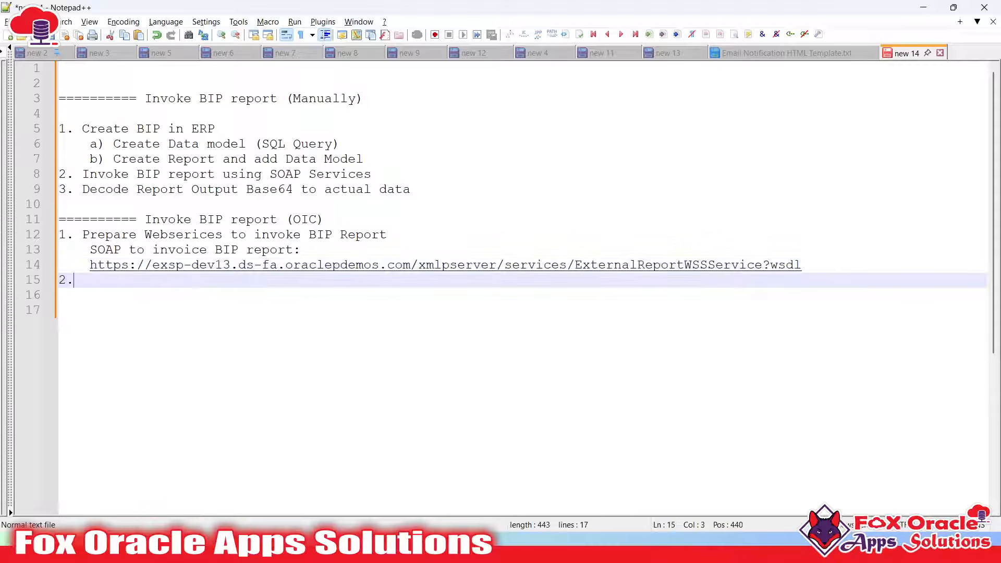
{"action": "type", "text": " Create SOAP"}
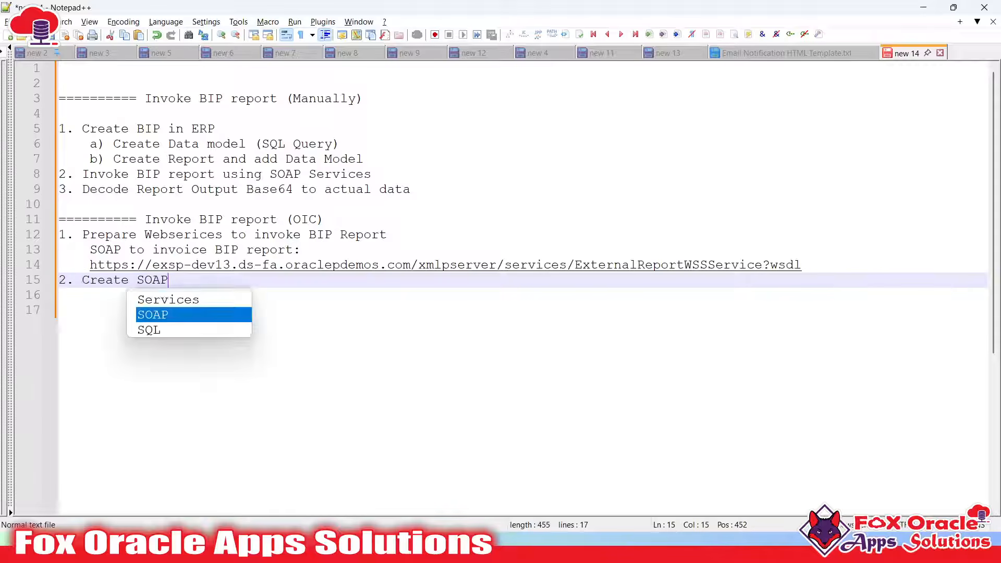
{"action": "type", "text": " Connection to in"}
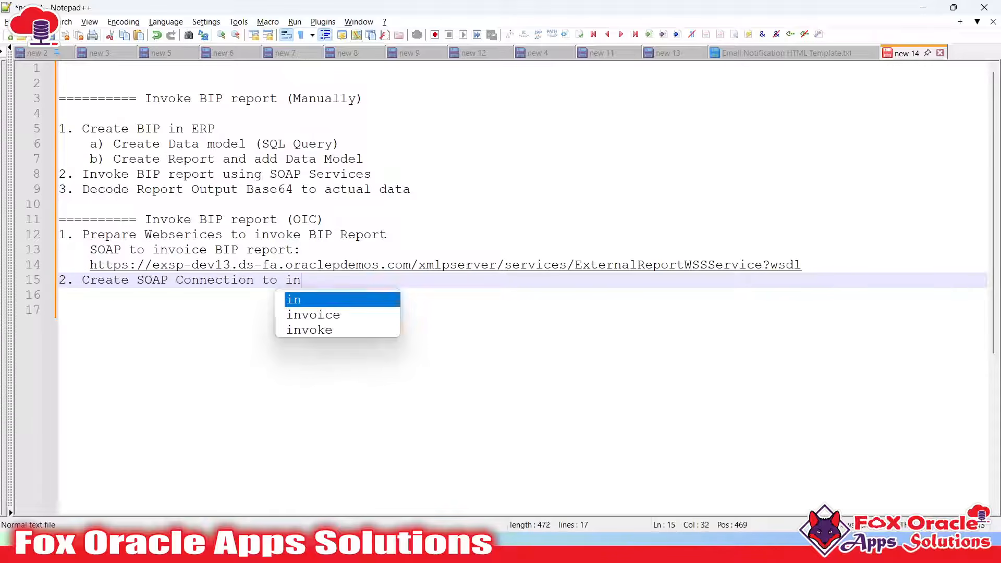
{"action": "type", "text": "voke above "}
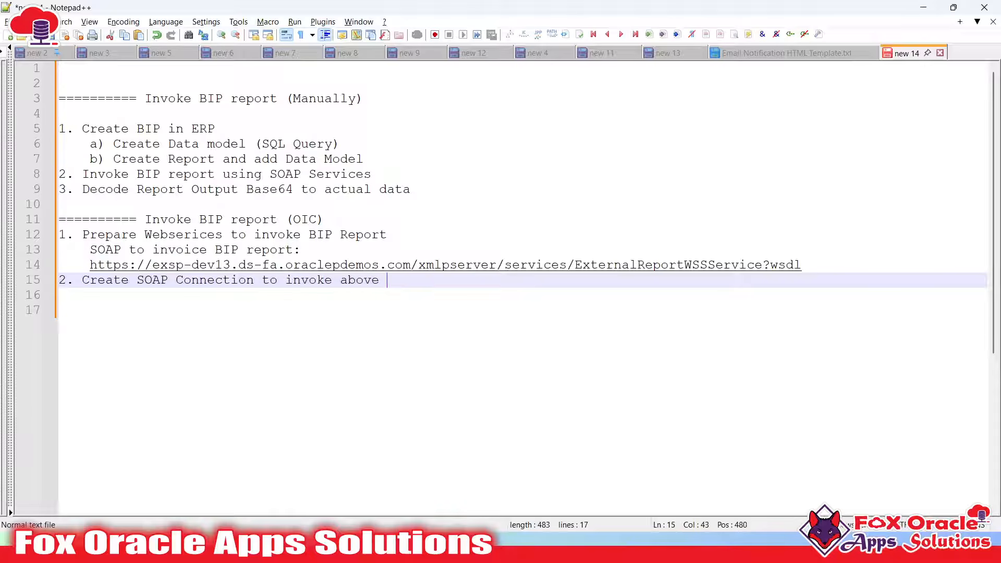
{"action": "type", "text": "SOAP WSDL ("}
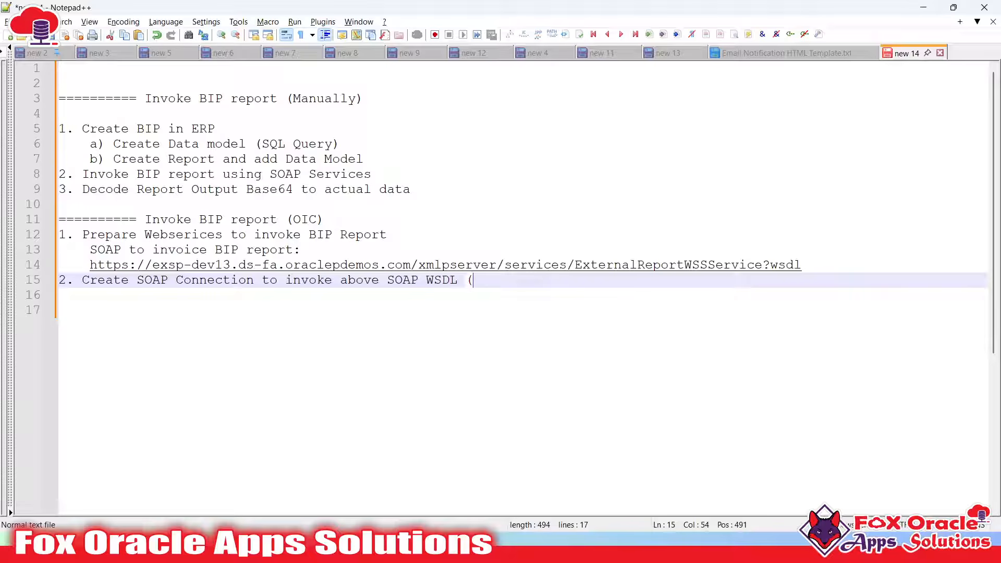
{"action": "type", "text": "SOAP Services)"}
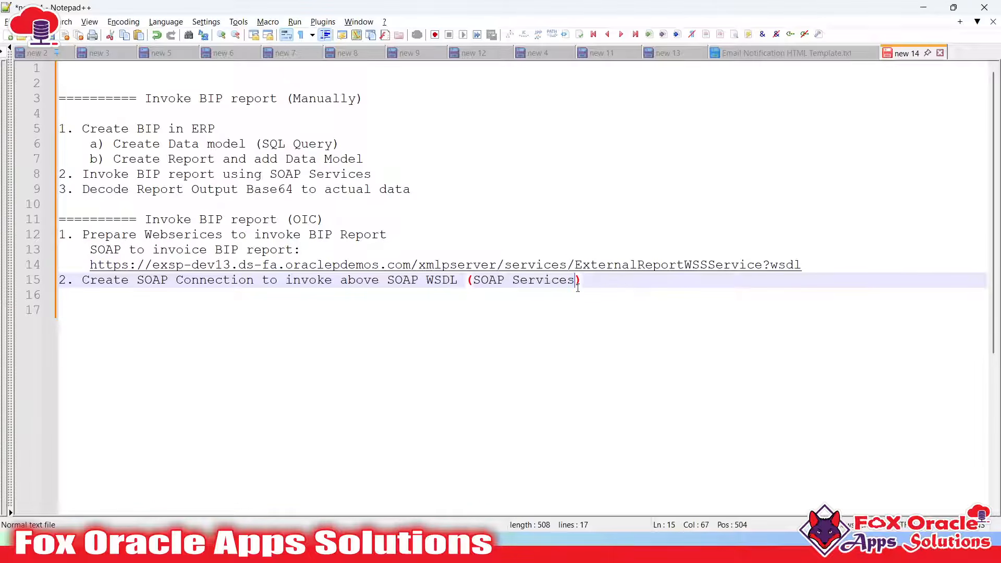
{"action": "key", "text": "Left"}
{"action": "key", "text": "alt+Tab"}
{"action": "key", "text": "alt+Tab"}
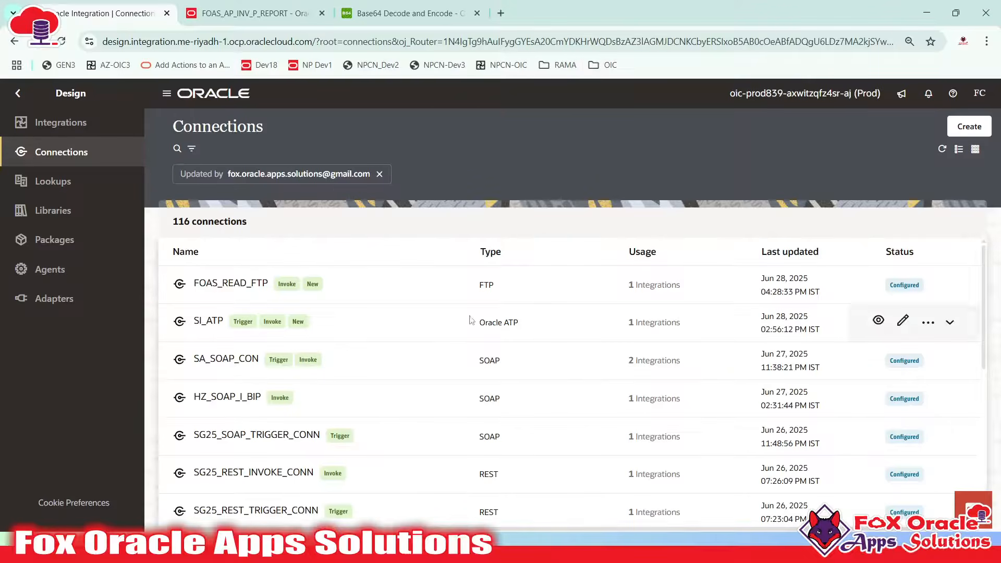
Start a new connection, search the adapters for 'SOAP' and pick the SOAP adapter
{"action": "left_click", "coordinate": [968, 126]}
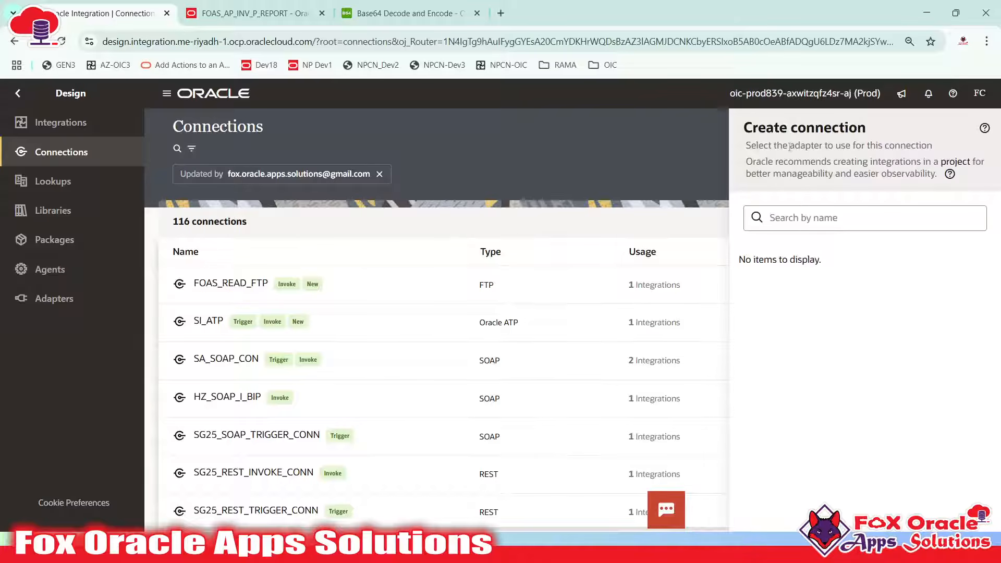
{"action": "left_click", "coordinate": [788, 219]}
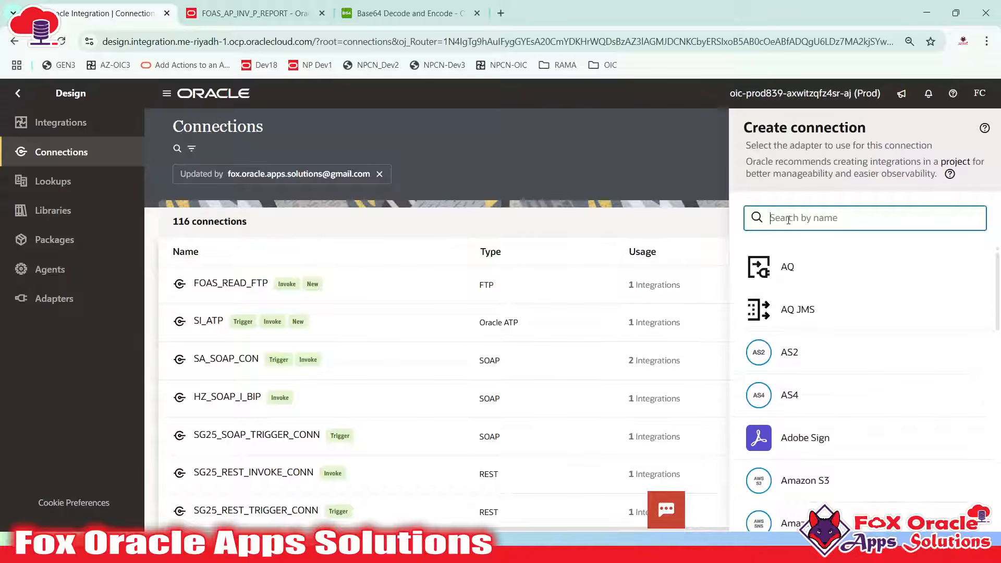
{"action": "type", "text": "SOAP"}
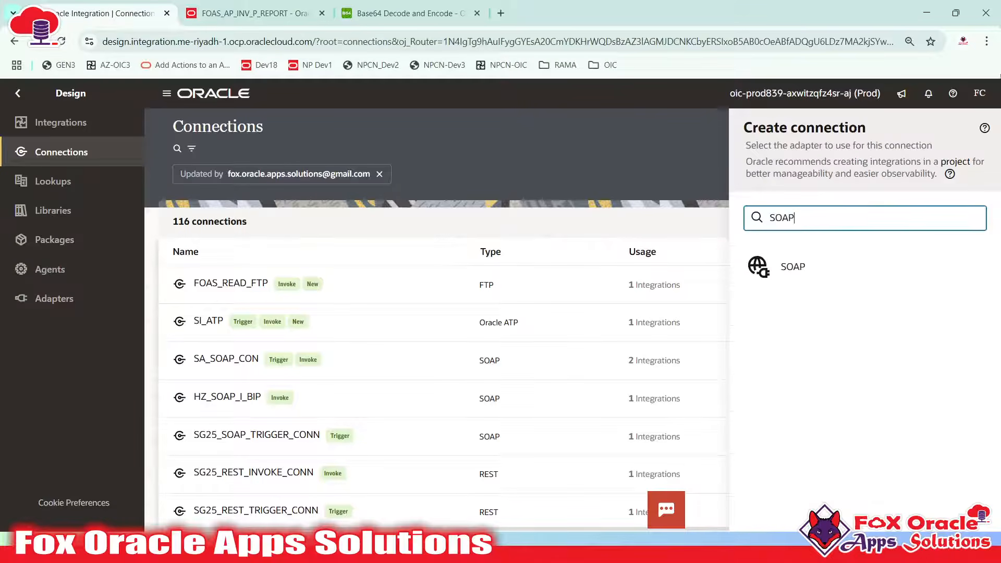
{"action": "left_click", "coordinate": [814, 271]}
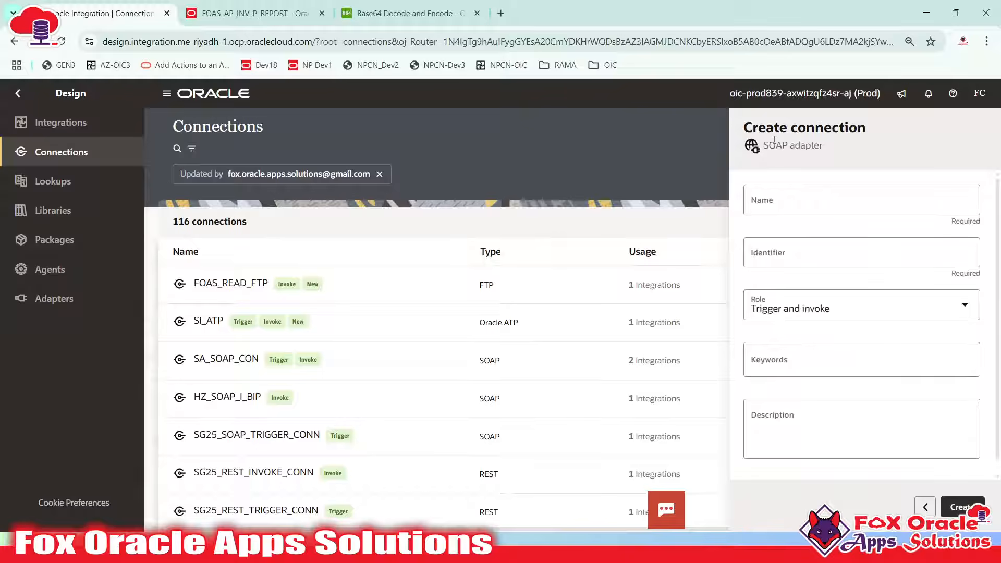
Name the connection FOAS_SOAP_BIP_INVOKE_CONN so the identifier fills in to match
{"action": "left_click", "coordinate": [783, 209]}
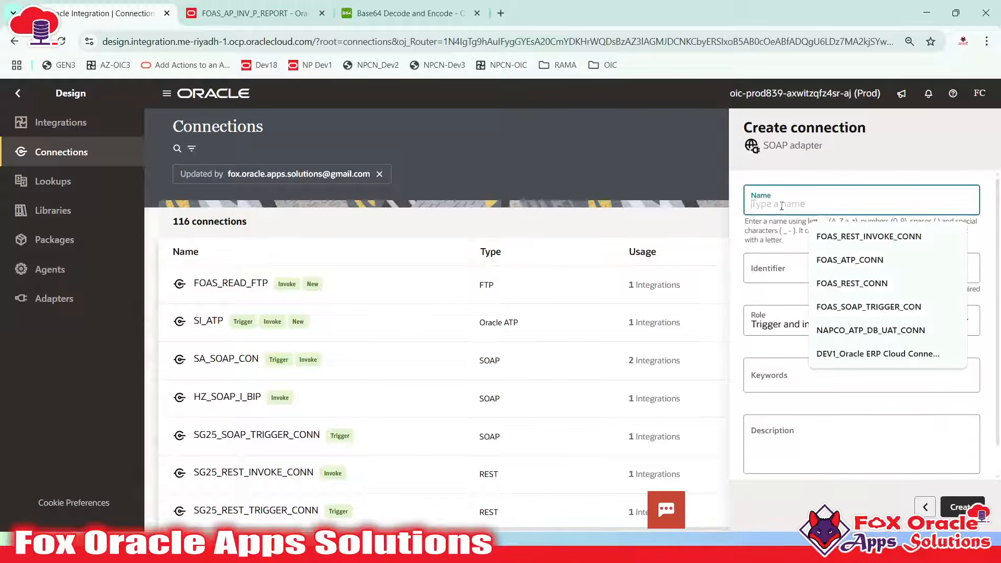
{"action": "type", "text": "FOAP"}
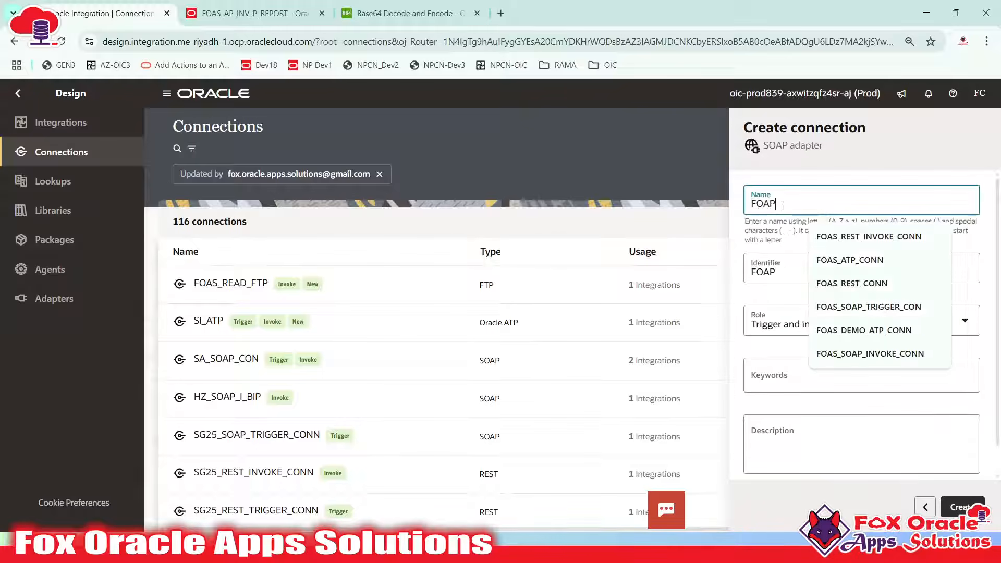
{"action": "key", "text": "BackSpace"}
{"action": "type", "text": "S_SOAP_BIP"}
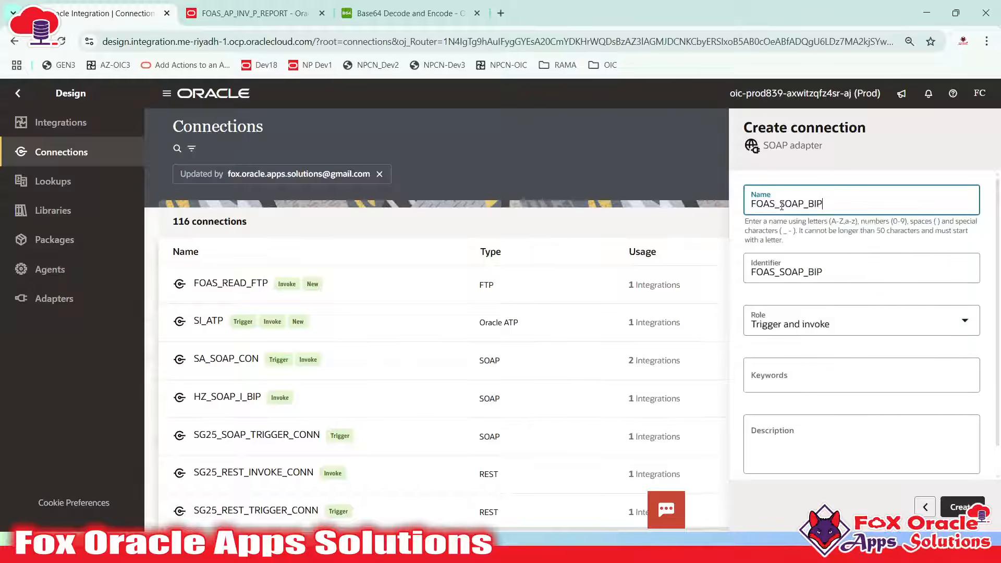
{"action": "type", "text": "_INVOKE"}
{"action": "key", "text": "BackSpace"}
{"action": "type", "text": "_CO"}
{"action": "type", "text": "NN"}
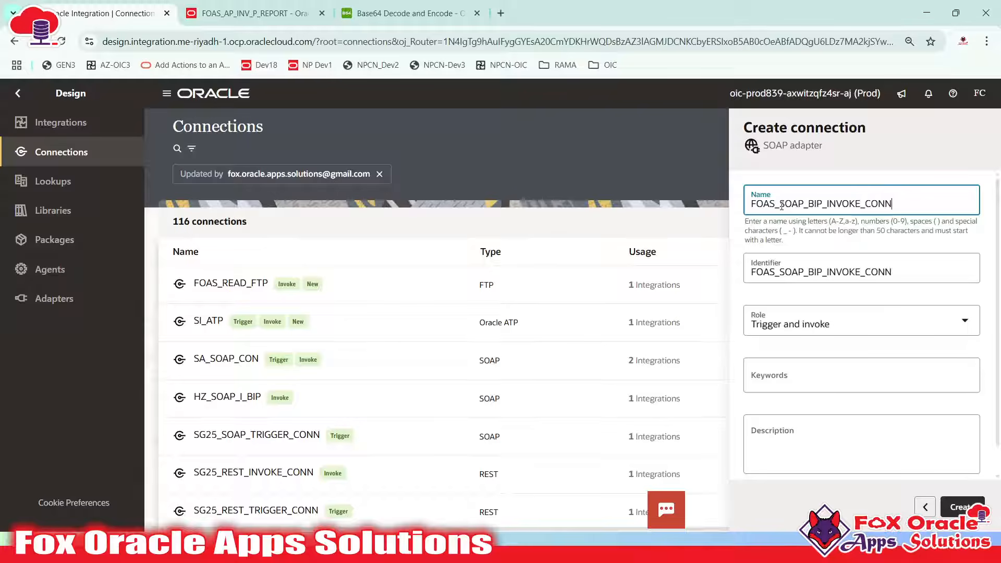
{"action": "left_click_drag", "start_coordinate": [750, 203], "coordinate": [934, 203]}
{"action": "left_click", "coordinate": [888, 207]}
Set the connection's Role to Invoke
{"action": "left_click", "coordinate": [783, 323]}
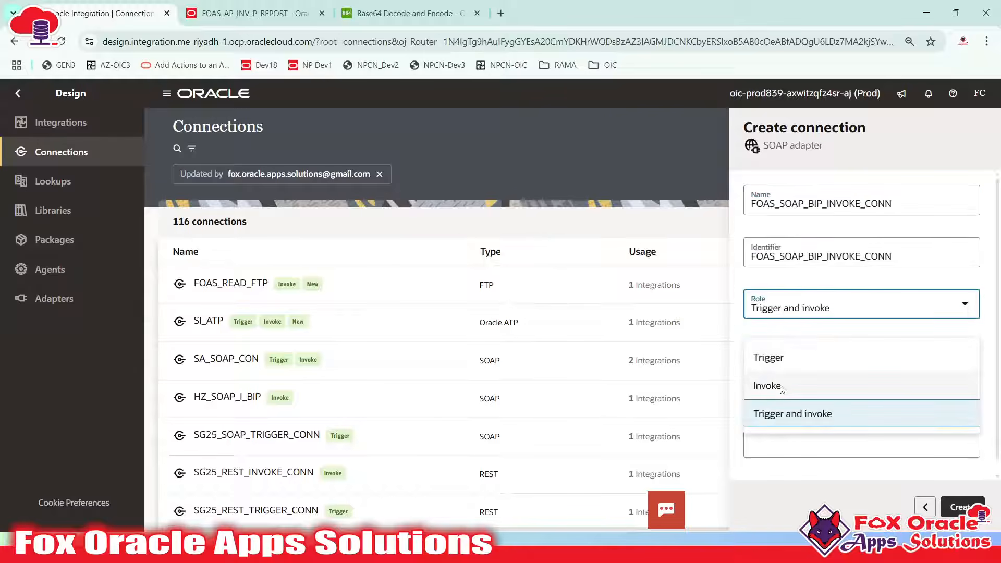
{"action": "left_click", "coordinate": [783, 388]}
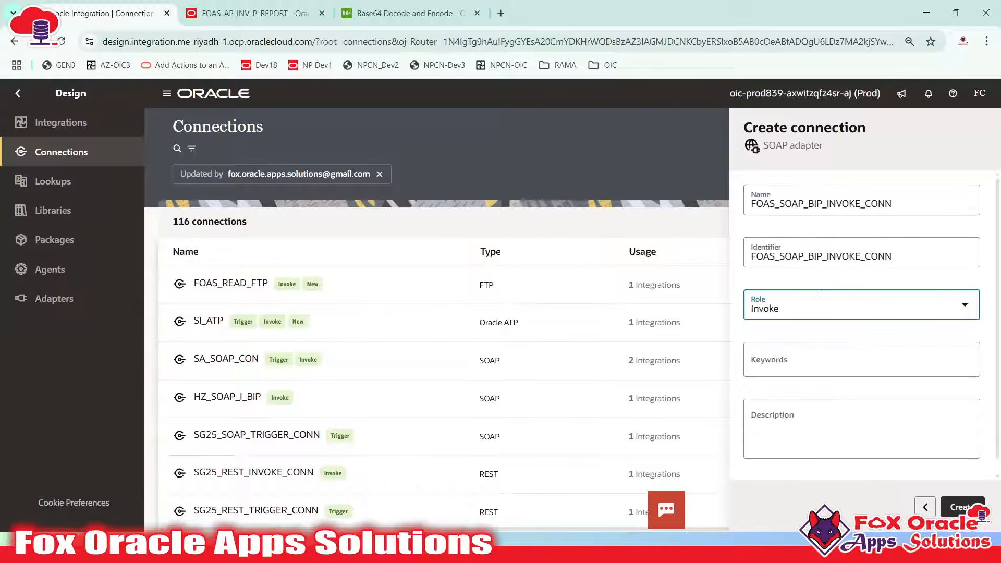
{"action": "left_click", "coordinate": [819, 315]}
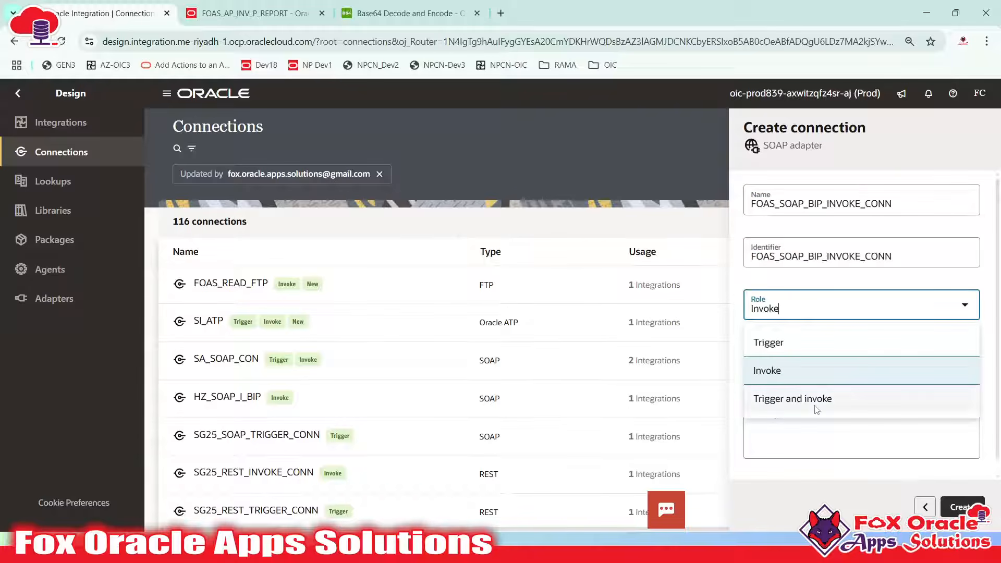
{"action": "left_click", "coordinate": [802, 371]}
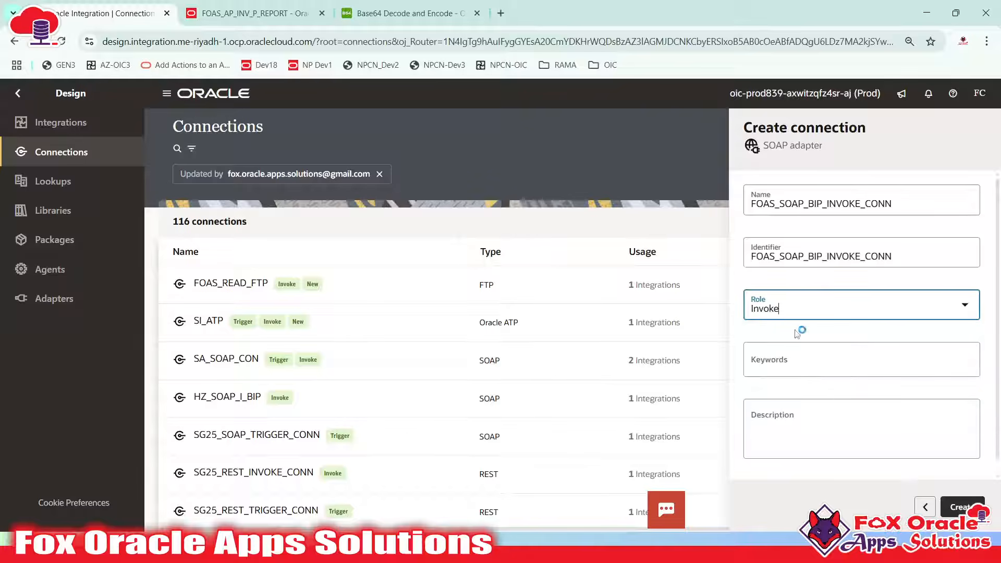
Check the report server address on the FOAS_AP_INV_P_REPORT tab, then return to the connection name
{"action": "left_click", "coordinate": [763, 420]}
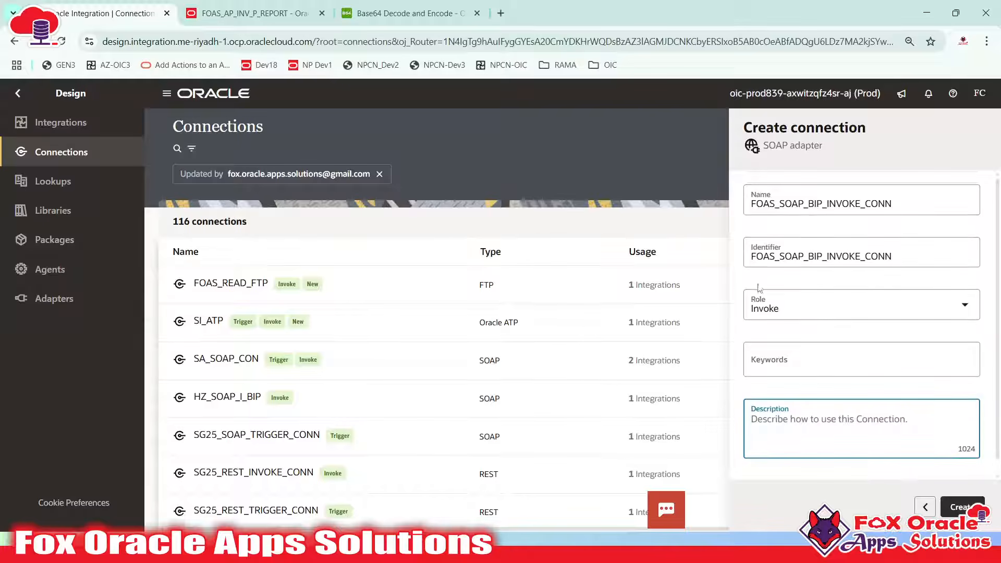
{"action": "left_click", "coordinate": [251, 13]}
{"action": "left_click", "coordinate": [163, 42]}
{"action": "left_click", "coordinate": [104, 13]}
{"action": "left_click", "coordinate": [807, 414]}
{"action": "left_click", "coordinate": [807, 414]}
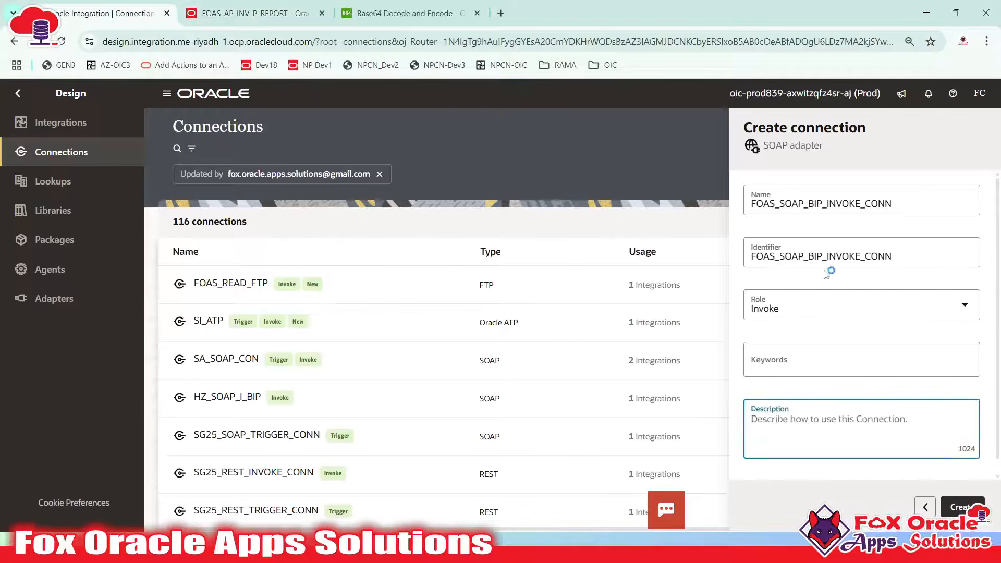
{"action": "left_click", "coordinate": [832, 204]}
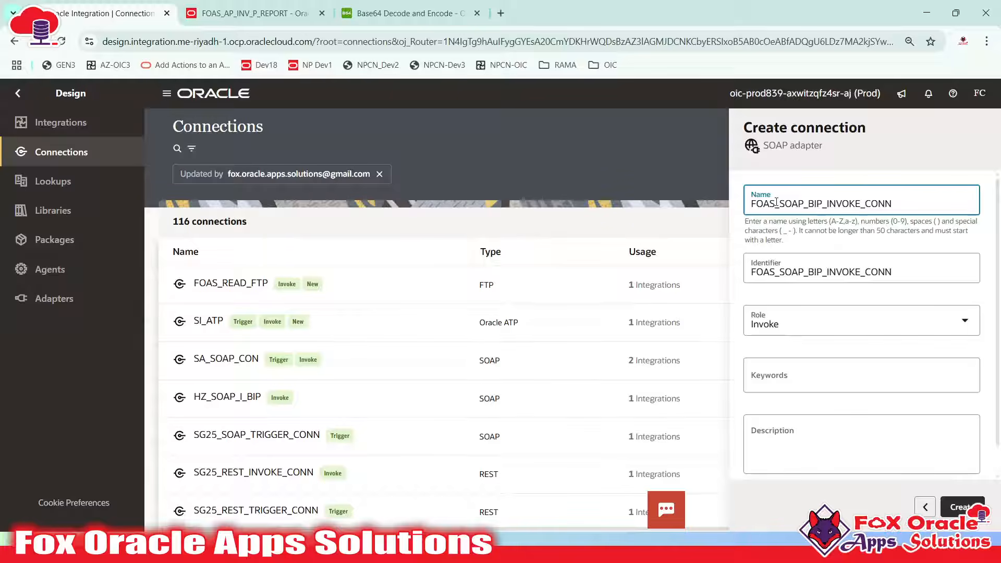
Rename to FOAS_DEV13_SOAP_BIP_INVOKE_CONN, describe it 'BIP Report for Dev13', and create the connection
{"action": "type", "text": "DEV1"}
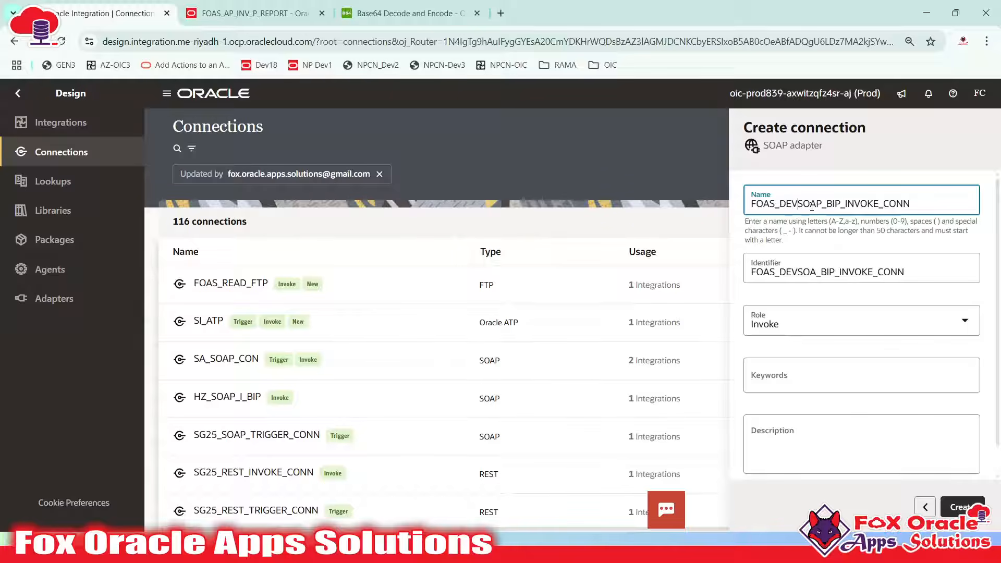
{"action": "type", "text": "3_"}
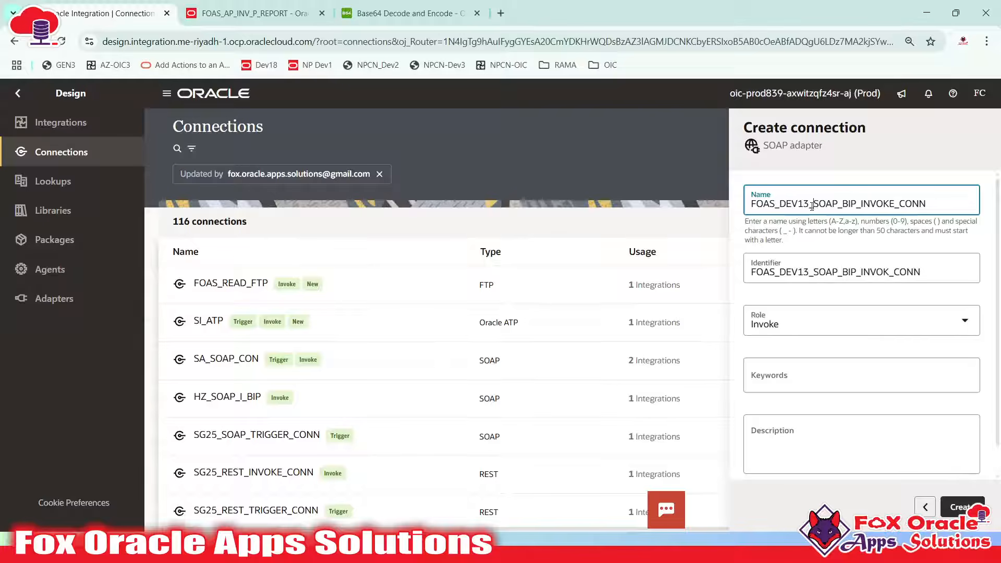
{"action": "left_click", "coordinate": [856, 203]}
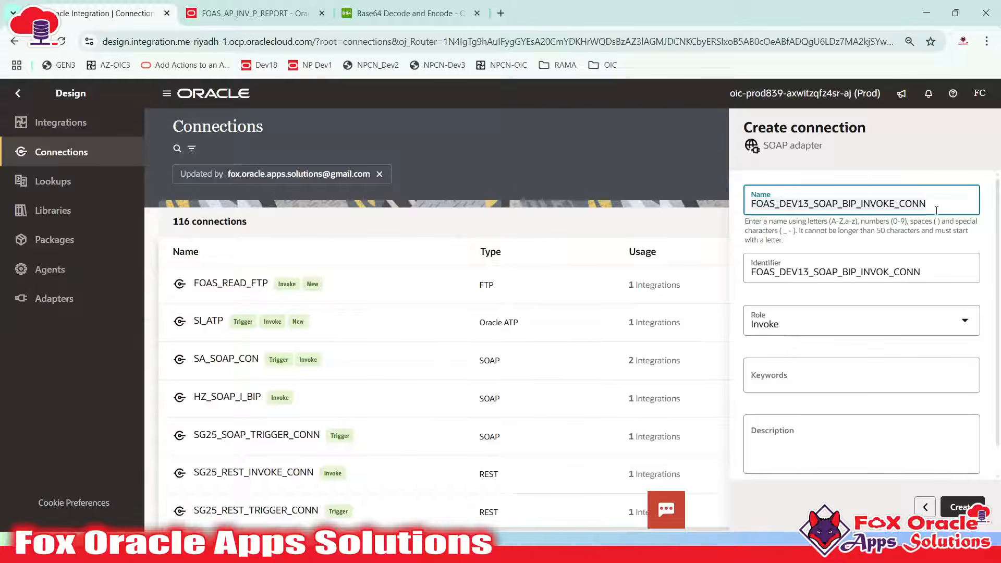
{"action": "scroll", "coordinate": [844, 472], "scroll_direction": "down", "scroll_amount": 1}
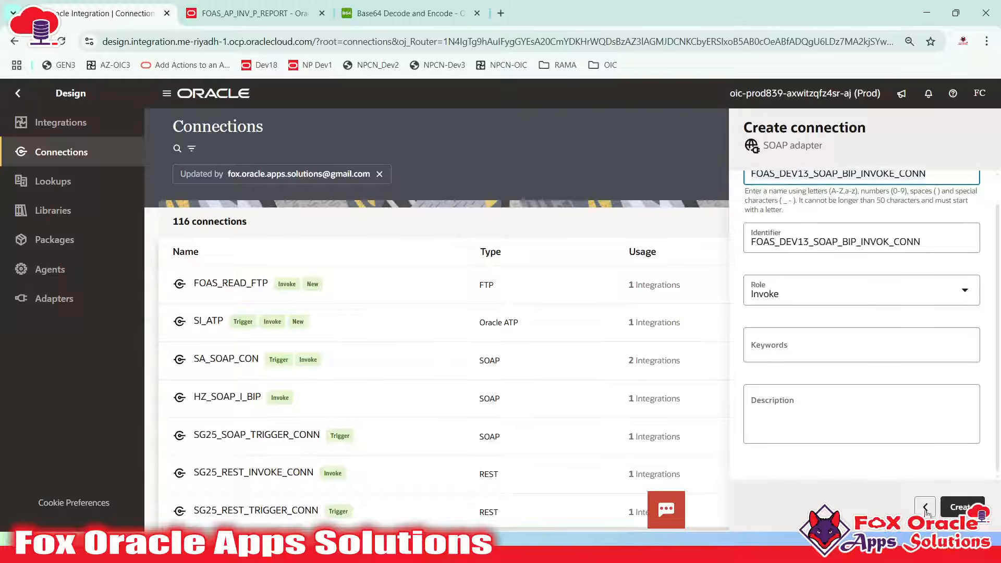
{"action": "left_click", "coordinate": [788, 407]}
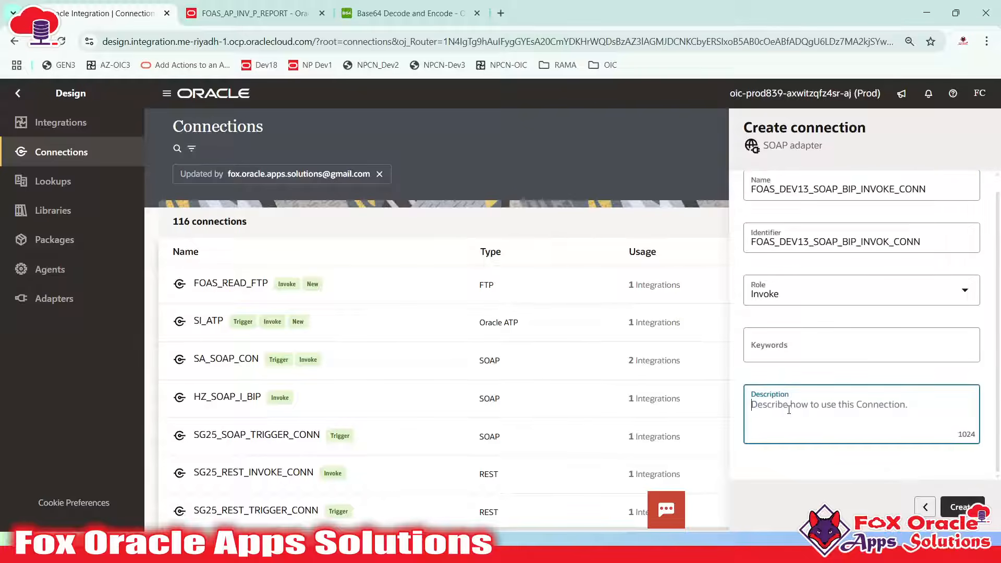
{"action": "type", "text": "BIP Report ffor Dev13"}
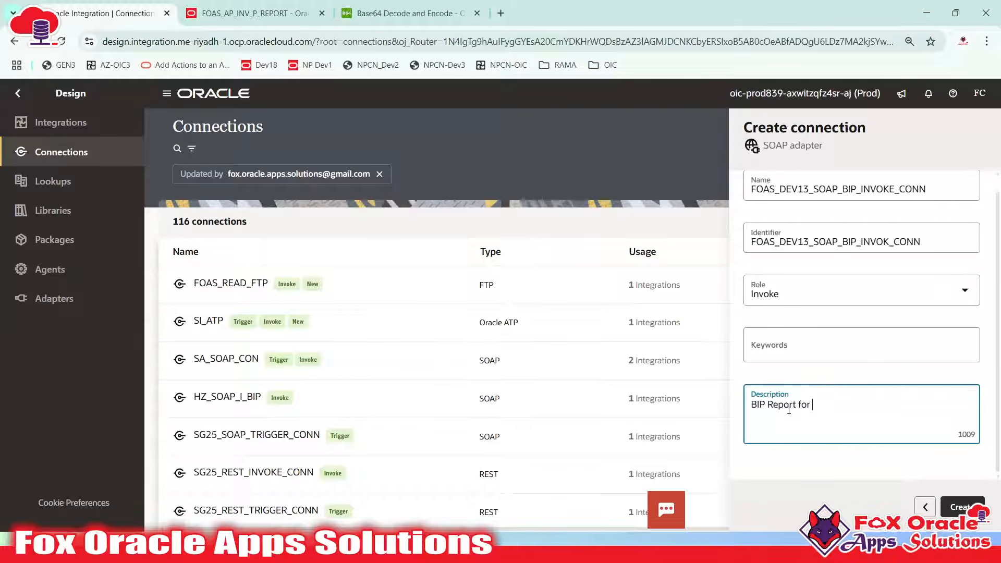
{"action": "left_click", "coordinate": [980, 501]}
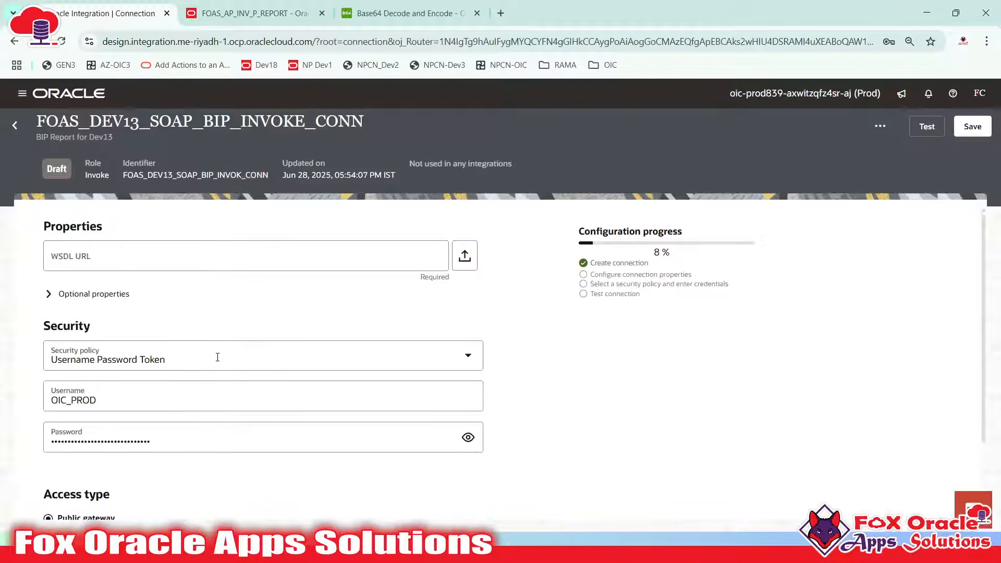
{"action": "left_click", "coordinate": [119, 260]}
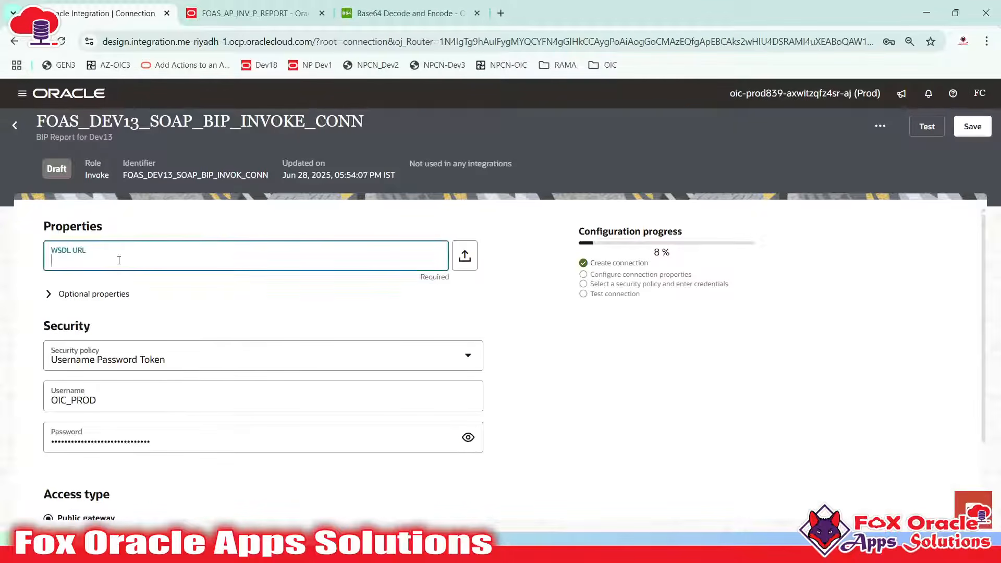
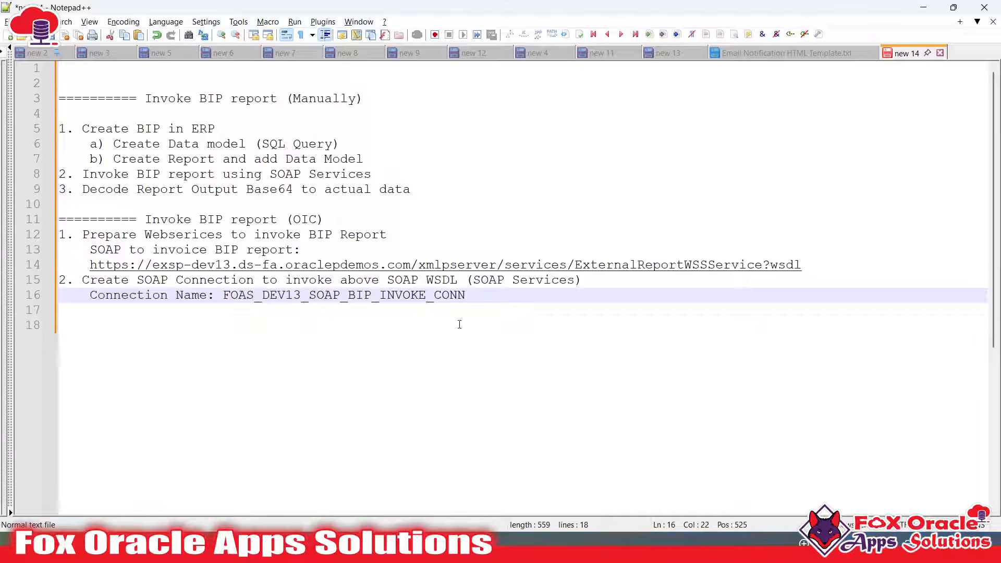
Place the cursor on empty line 17 of the notes to begin a new entry
{"action": "left_click", "coordinate": [494, 309]}
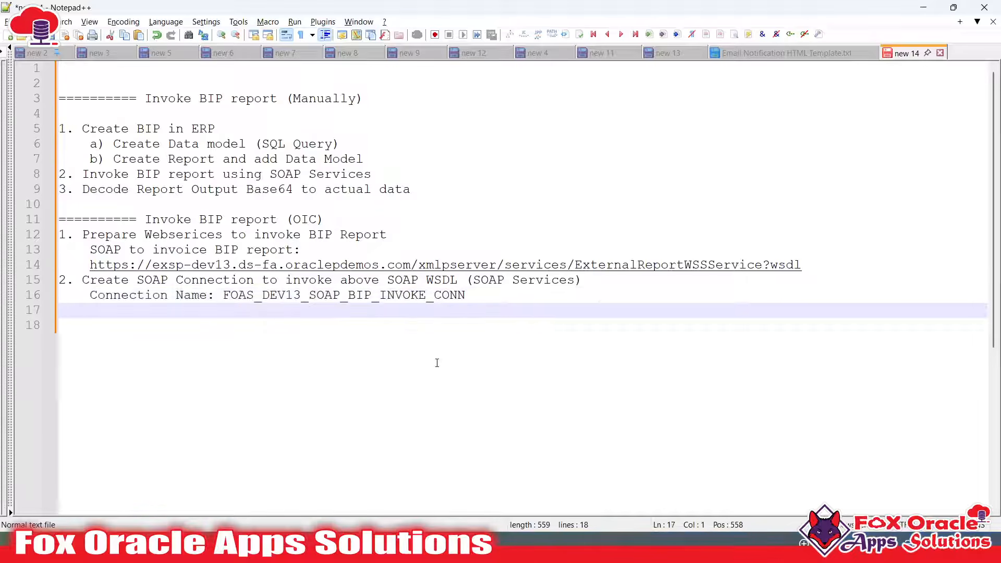
Add '3. Create Integration' to the notes with an indented line below it
{"action": "type", "text": "3. Create Integration"}
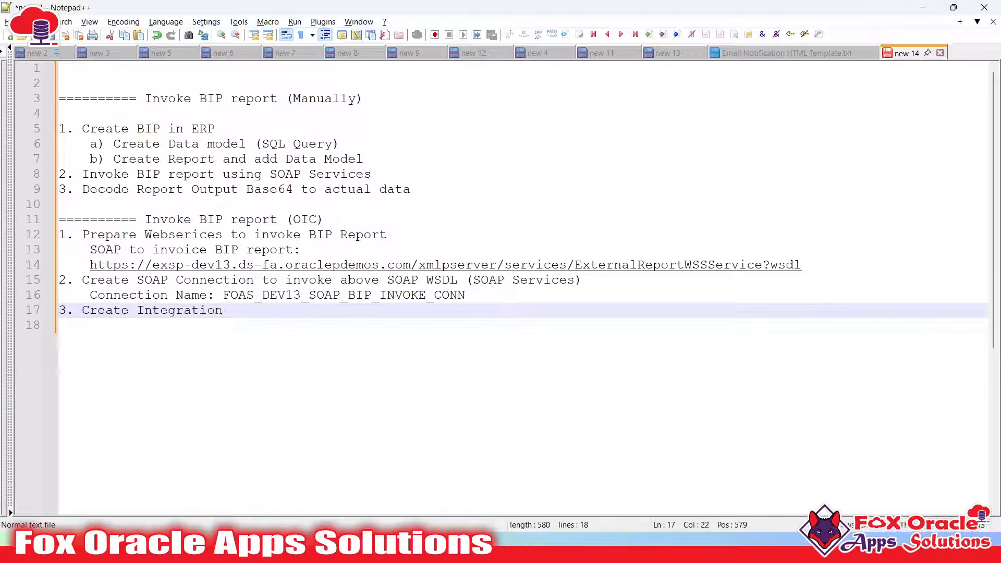
{"action": "key", "text": "Return"}
{"action": "key", "text": "Tab"}
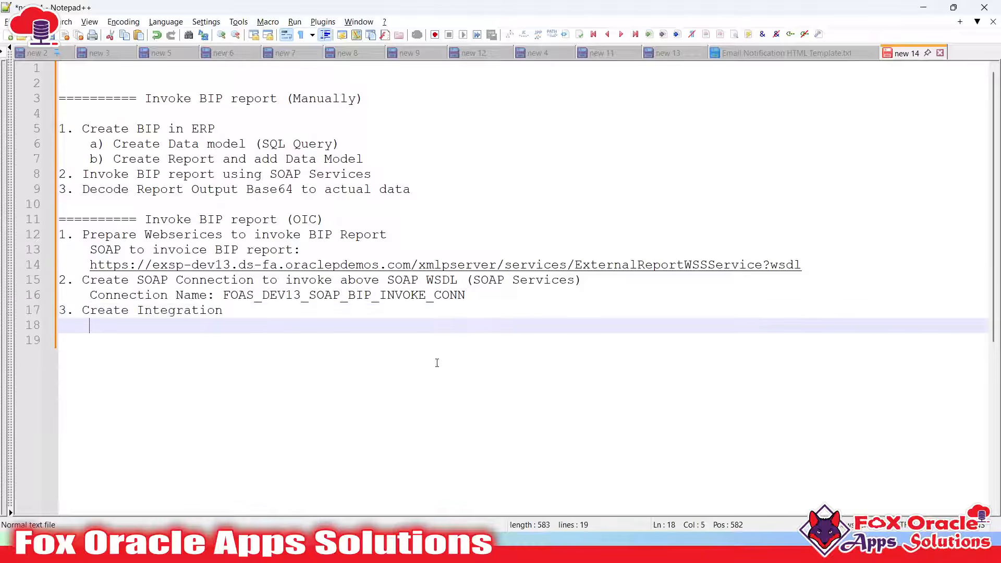
{"action": "key", "text": "alt+Tab"}
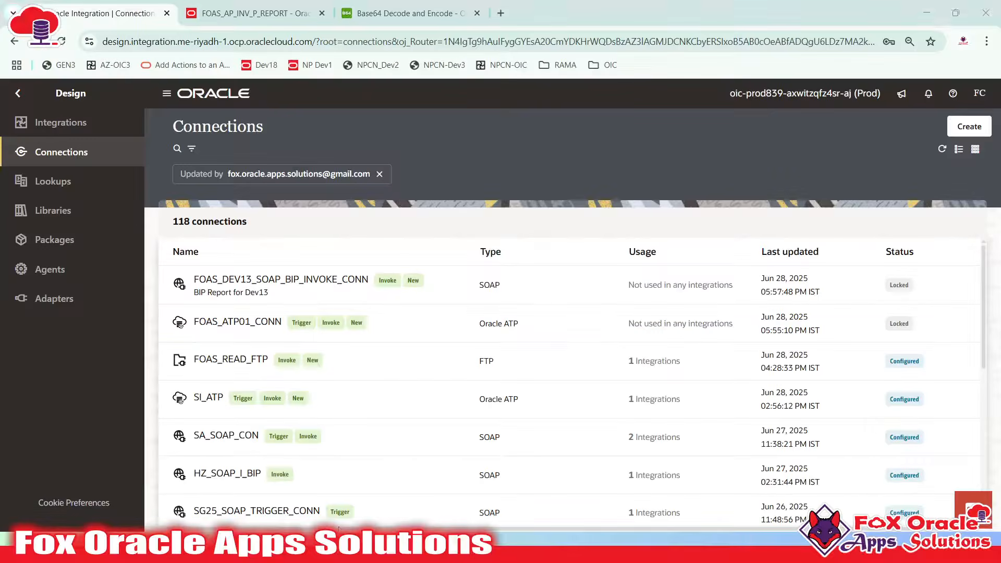
Show the OIC Integrations list and review the FOAS_AP_INV_P_REPORT output's 15 records
{"action": "left_click", "coordinate": [75, 125]}
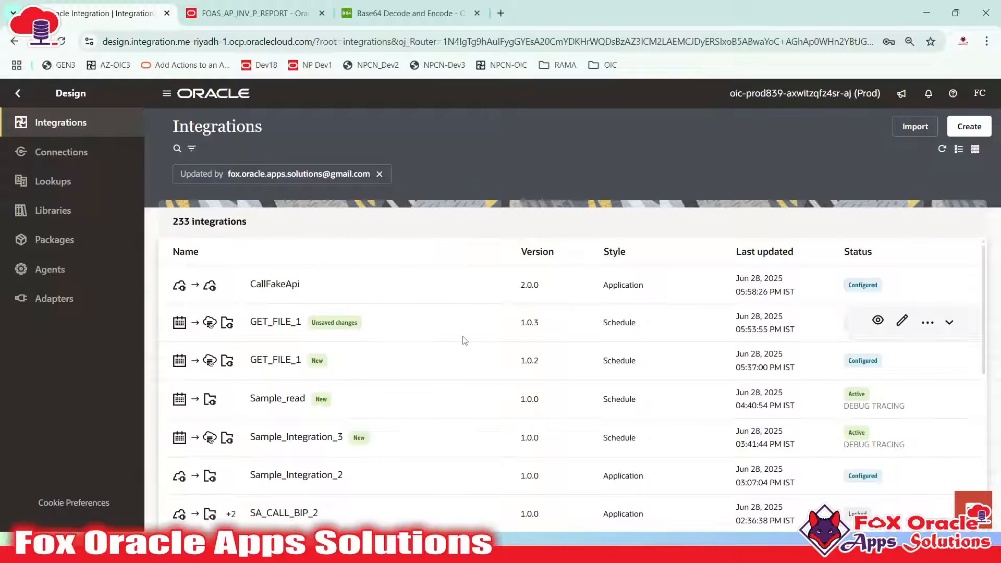
{"action": "left_click", "coordinate": [250, 13]}
{"action": "double_click", "coordinate": [170, 130]}
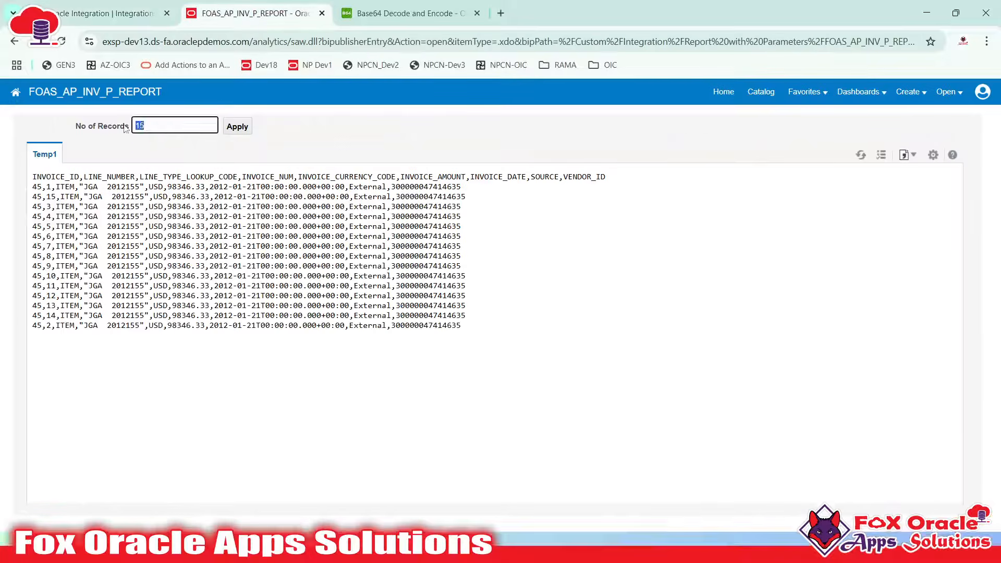
{"action": "left_click_drag", "start_coordinate": [66, 206], "coordinate": [241, 326]}
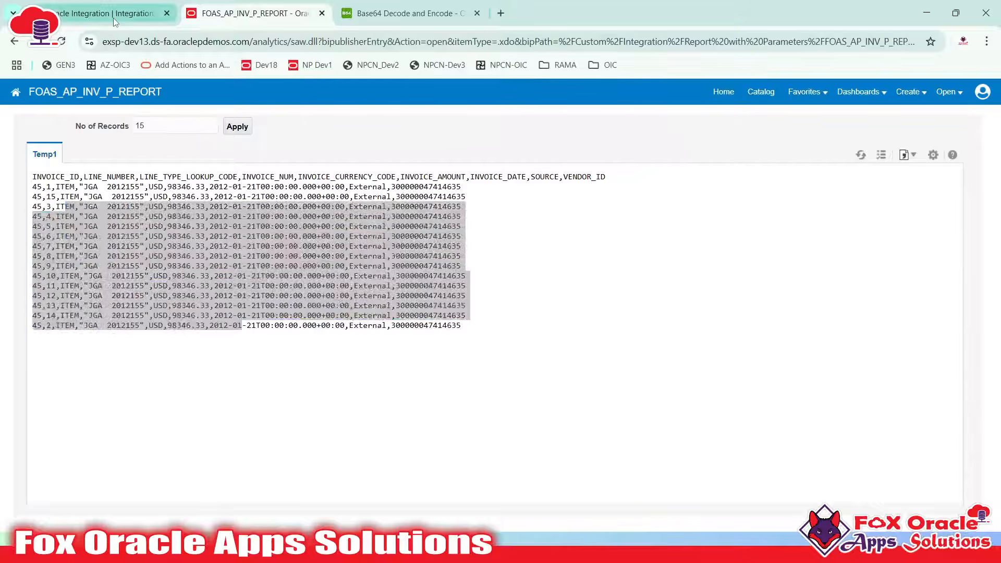
{"action": "left_click", "coordinate": [105, 13]}
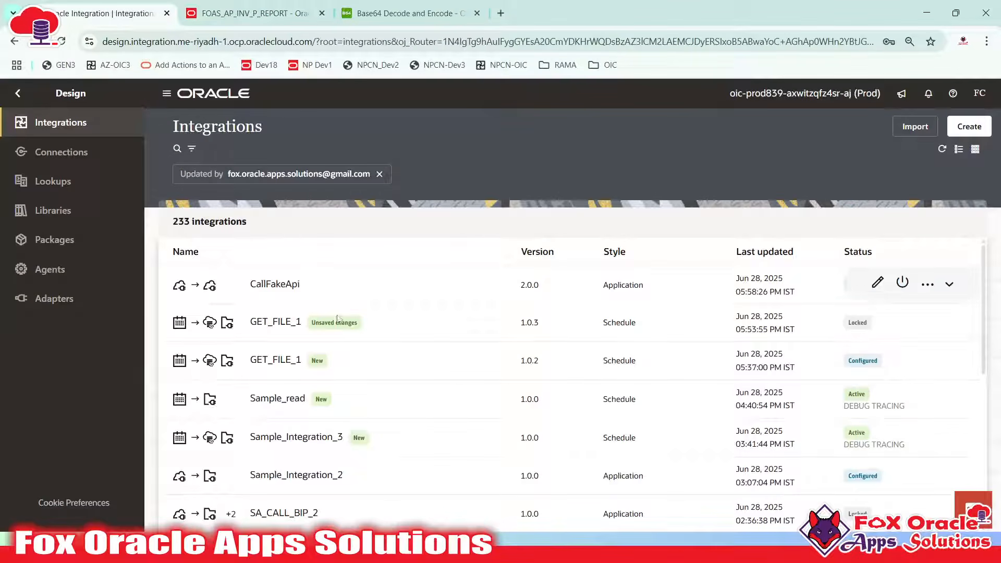
{"action": "left_click", "coordinate": [326, 547]}
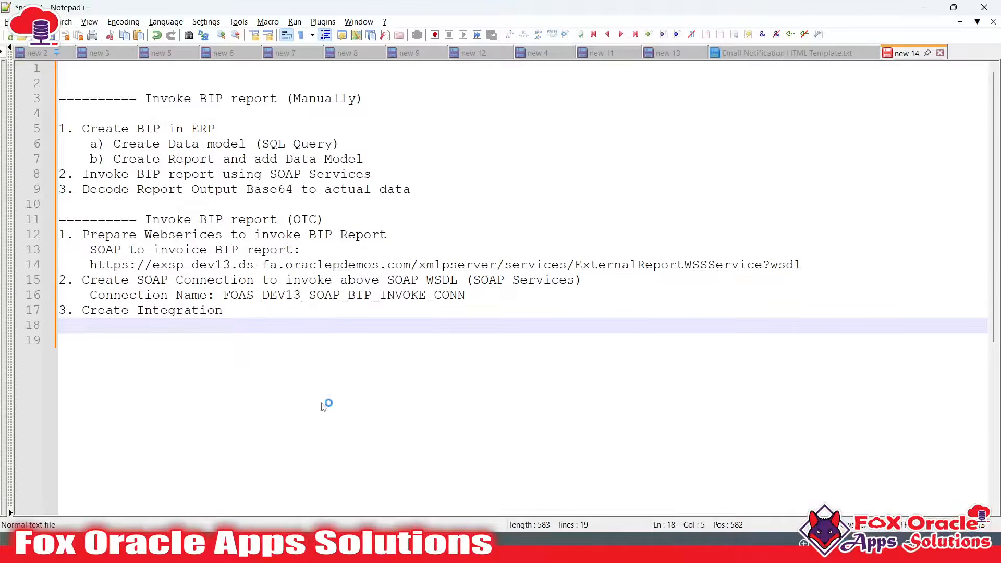
Add substep 'a) Select the integration pattern as per your requirements' under Create Integration
{"action": "left_click", "coordinate": [303, 361]}
{"action": "left_click", "coordinate": [269, 311]}
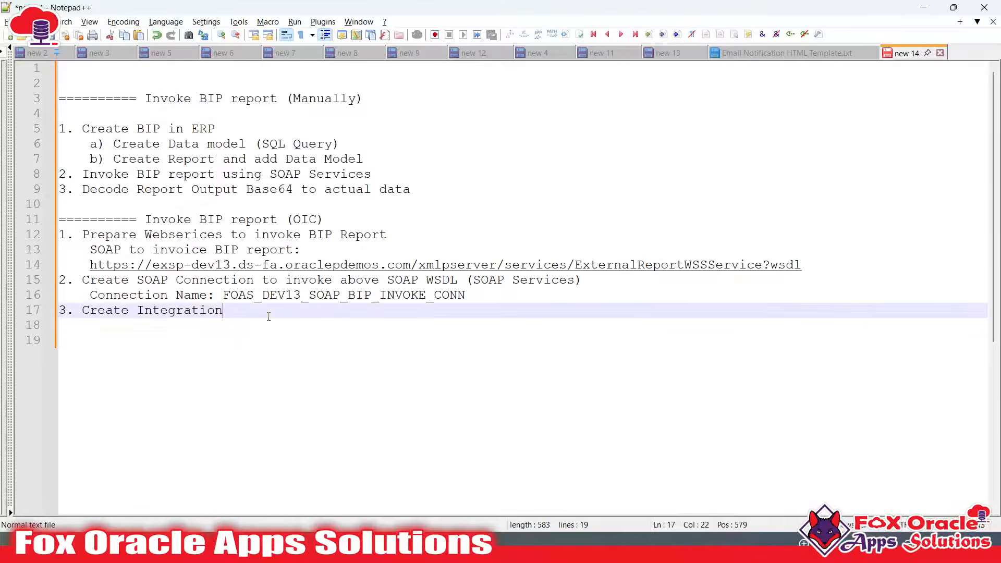
{"action": "left_click", "coordinate": [269, 325]}
{"action": "key", "text": "Tab"}
{"action": "key", "text": "BackSpace"}
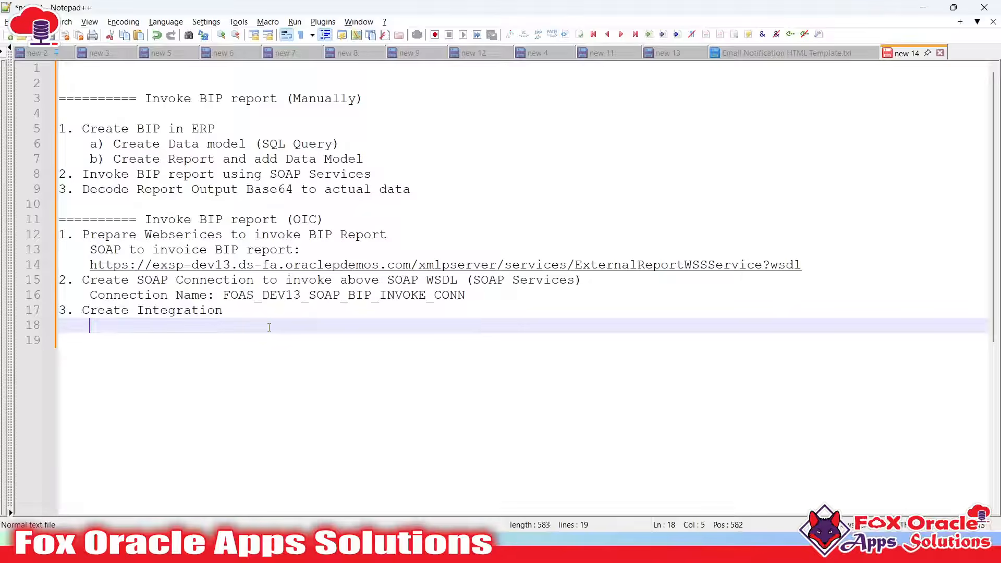
{"action": "type", "text": "a"}
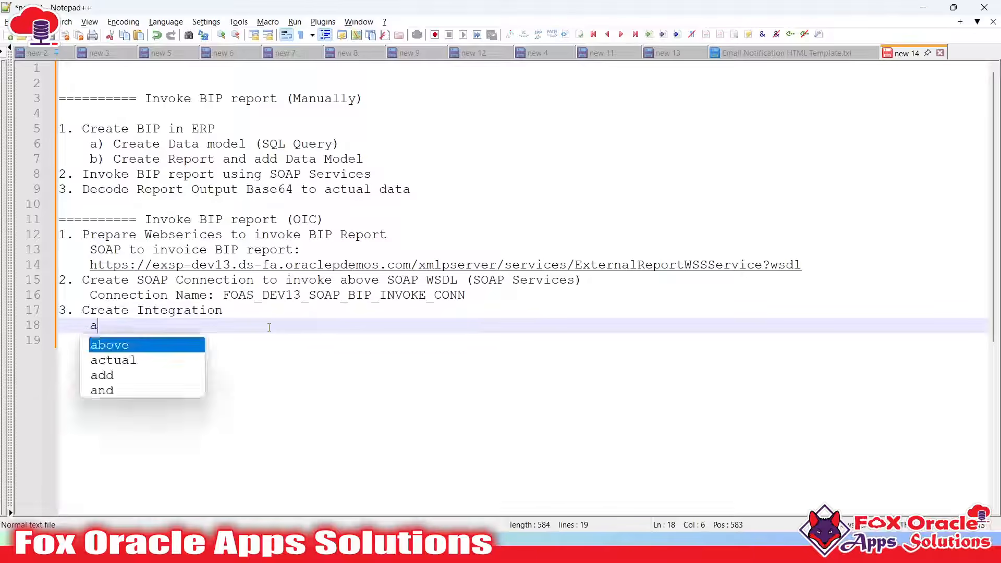
{"action": "type", "text": ") Select"}
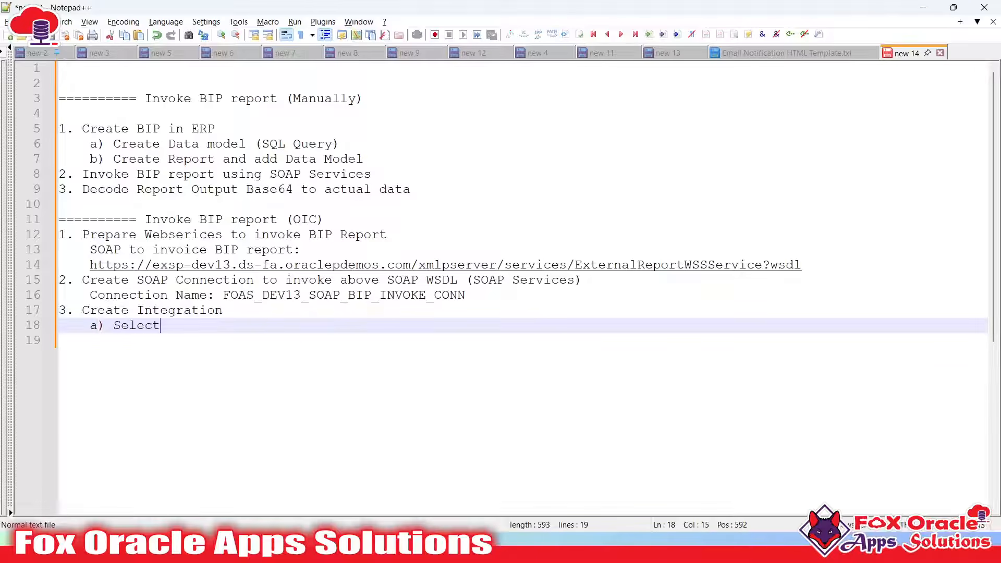
{"action": "type", "text": " the integration"}
{"action": "key", "text": "BackSpace"}
{"action": "key", "text": "BackSpace"}
{"action": "key", "text": "BackSpace"}
{"action": "type", "text": "on pat"}
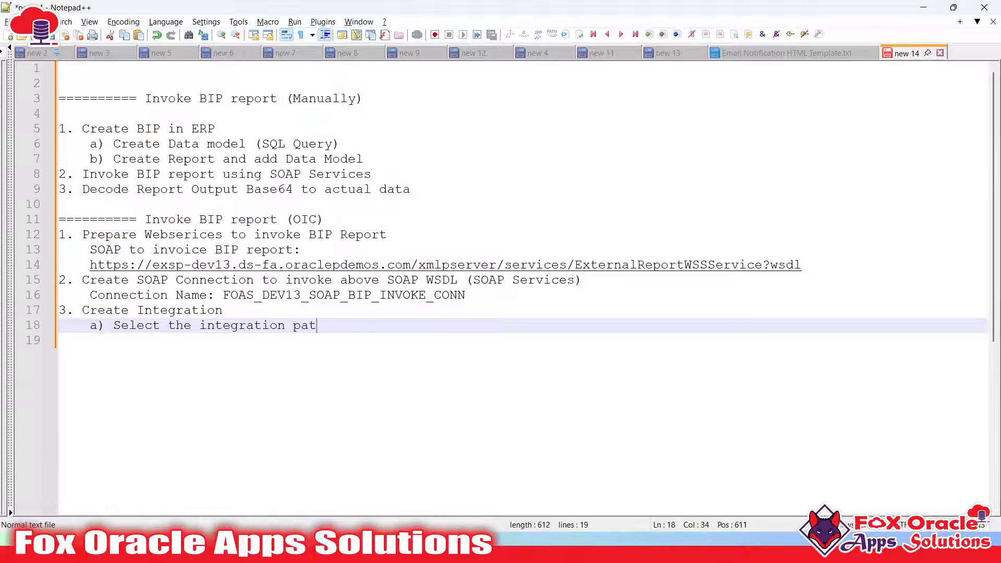
{"action": "type", "text": "tern as per"}
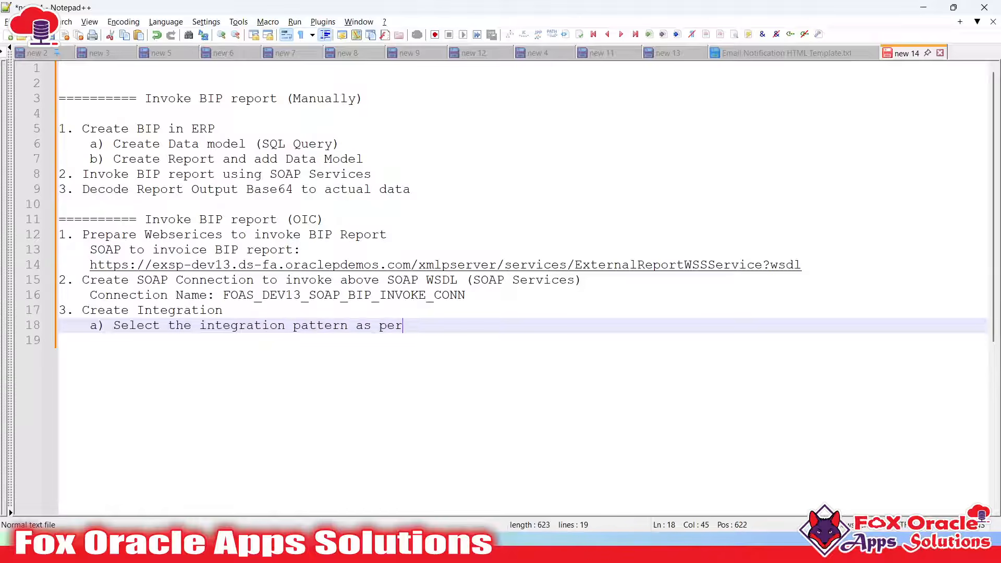
{"action": "type", "text": " your requirements"}
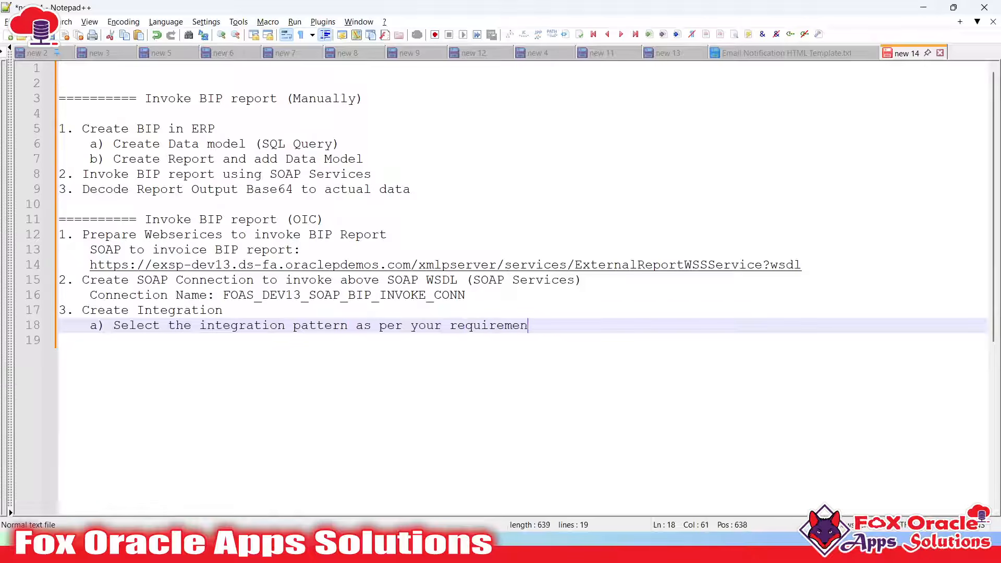
{"action": "key", "text": "Return"}
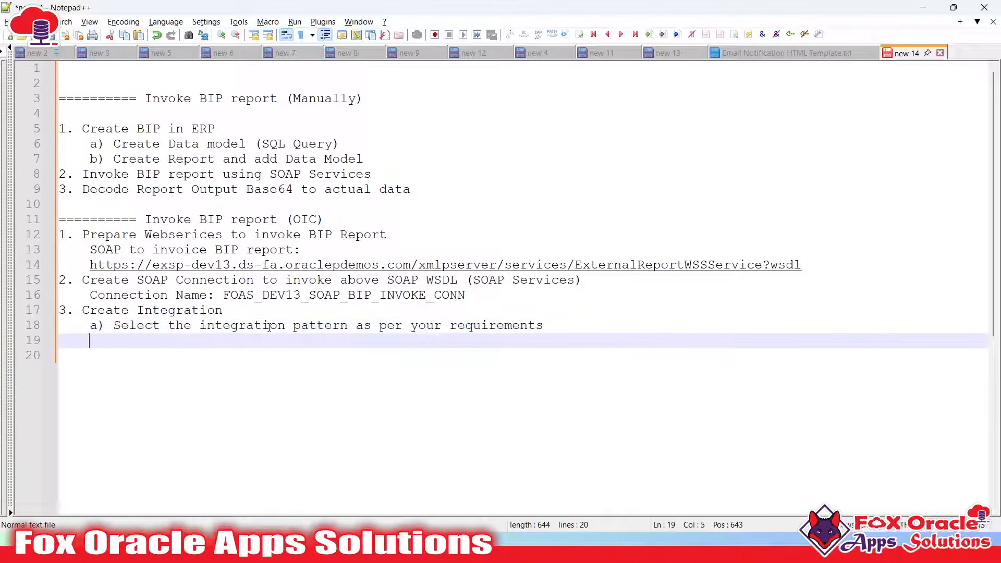
Note 'Pattern: App-Driven (Application)' on the indented line below substep a)
{"action": "type", "text": "Pattern: App-Driven ("}
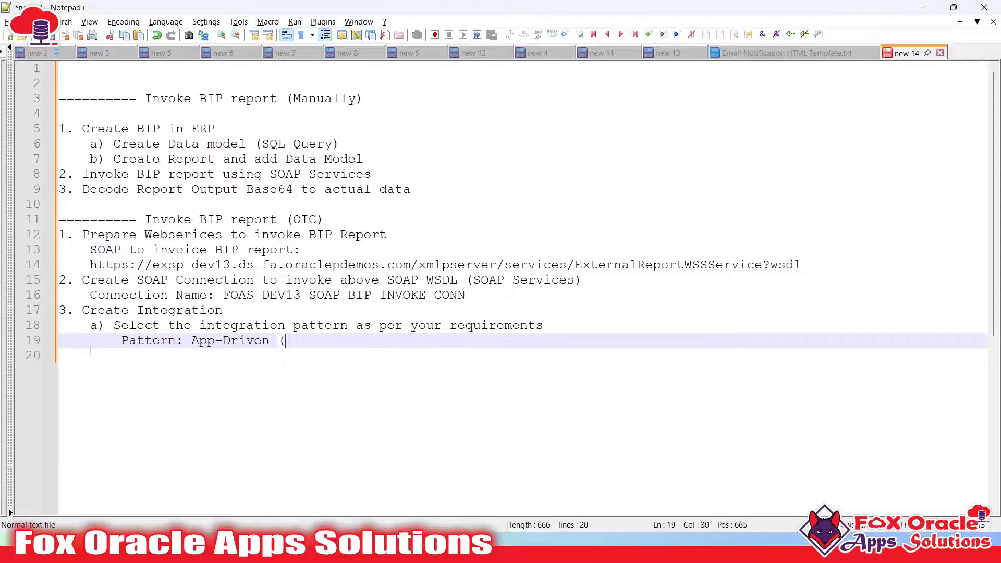
{"action": "type", "text": "Application)"}
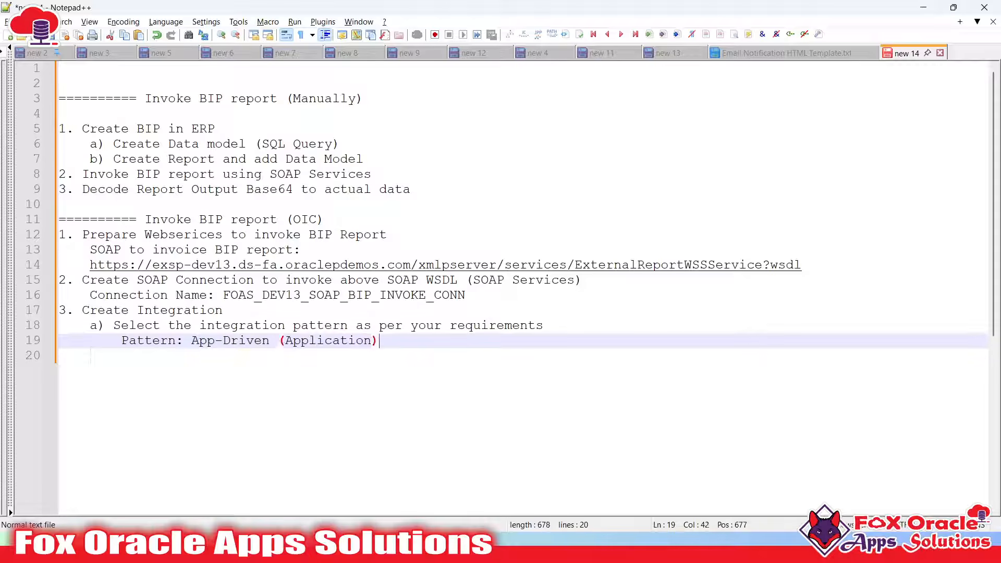
{"action": "key", "text": "Return"}
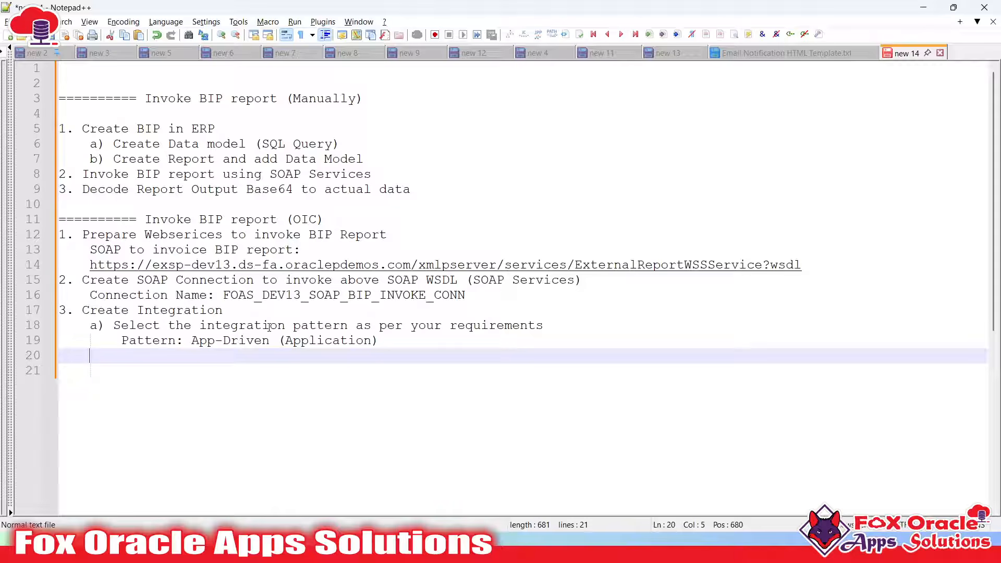
Add substep 'b) Prepare request and response payload for the integration'
{"action": "type", "text": "b) Prepa"}
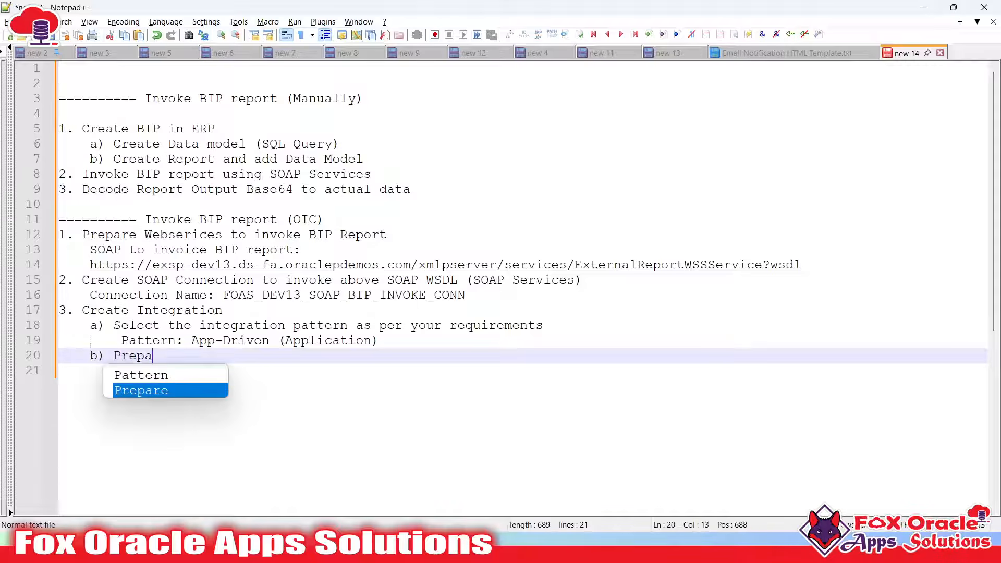
{"action": "type", "text": "re request and "}
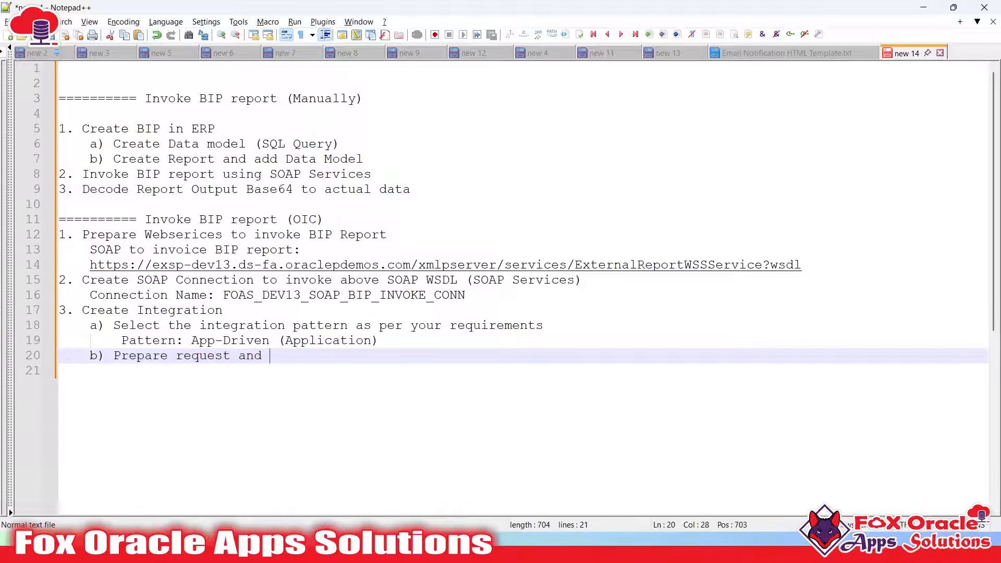
{"action": "type", "text": "response"}
{"action": "key", "text": "BackSpace"}
{"action": "type", "text": "e payload for the"}
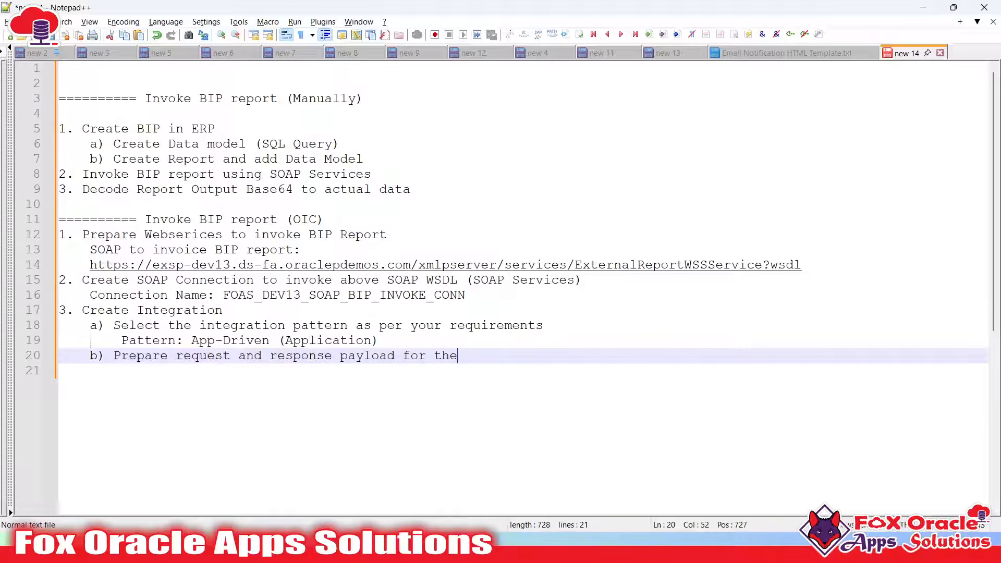
{"action": "type", "text": " integration"}
{"action": "key", "text": "Escape"}
{"action": "key", "text": "Return"}
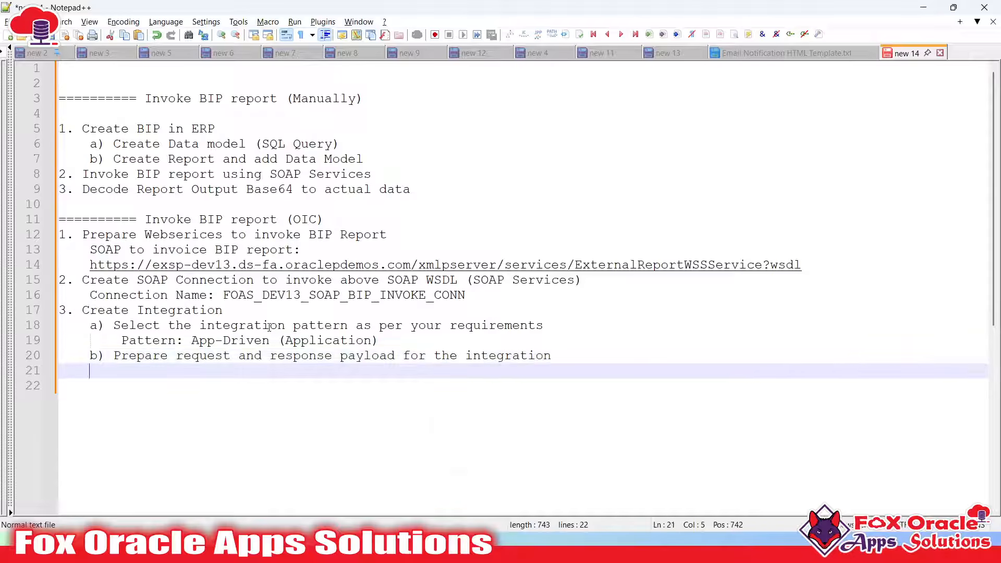
{"action": "key", "text": "alt+Tab"}
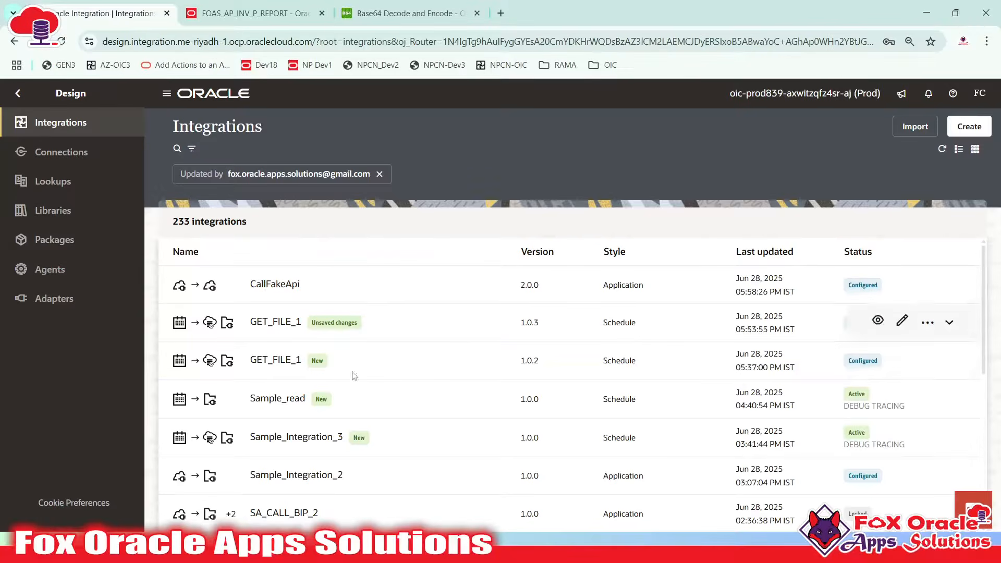
{"action": "key", "text": "alt+Tab"}
{"action": "key", "text": "alt+Tab"}
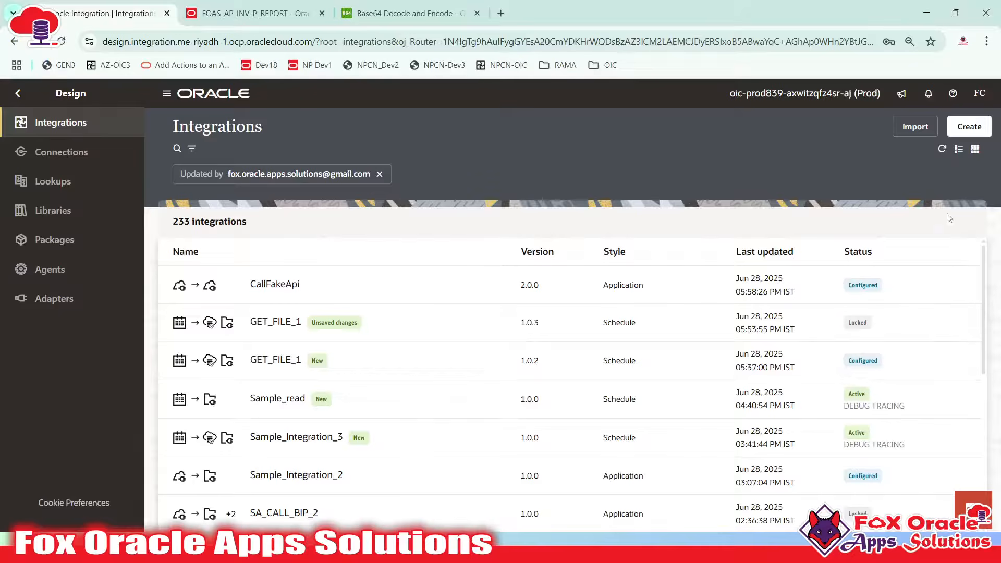
Start a new Application integration and name it FOAS_AP_INV_BIP_OUT_INT
{"action": "left_click", "coordinate": [966, 128]}
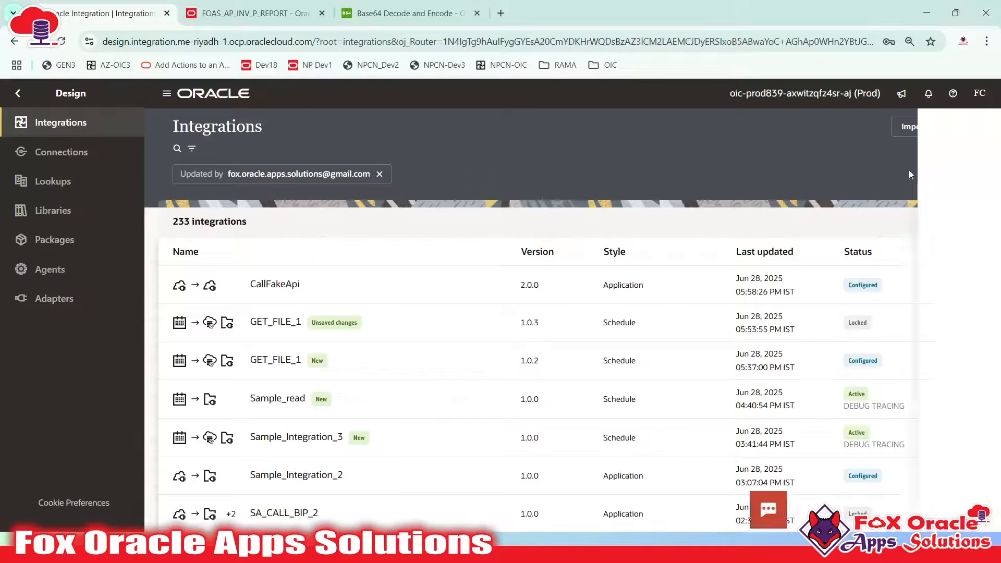
{"action": "left_click", "coordinate": [819, 218]}
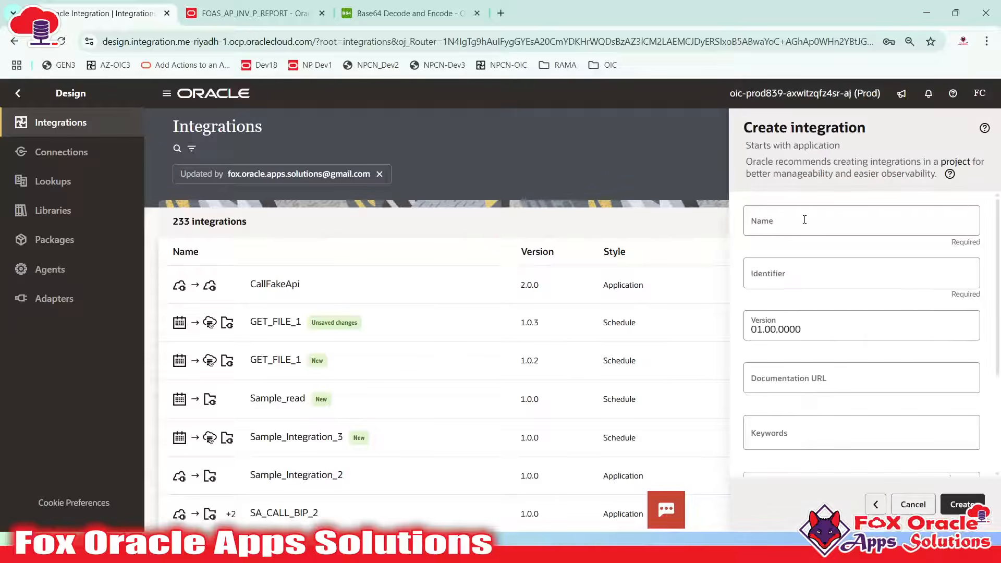
{"action": "left_click", "coordinate": [804, 219]}
{"action": "type", "text": "FOA"}
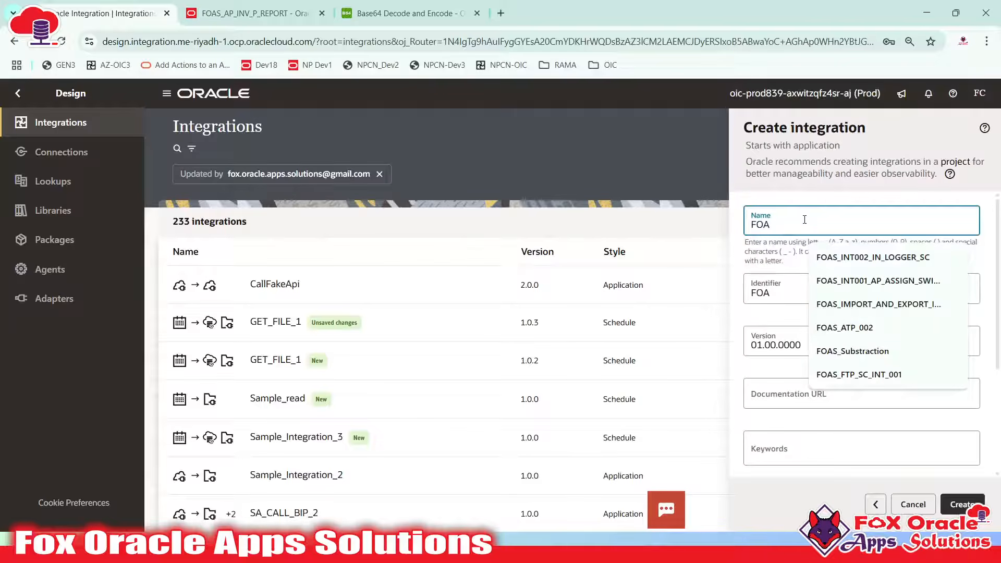
{"action": "type", "text": "S_BIP"}
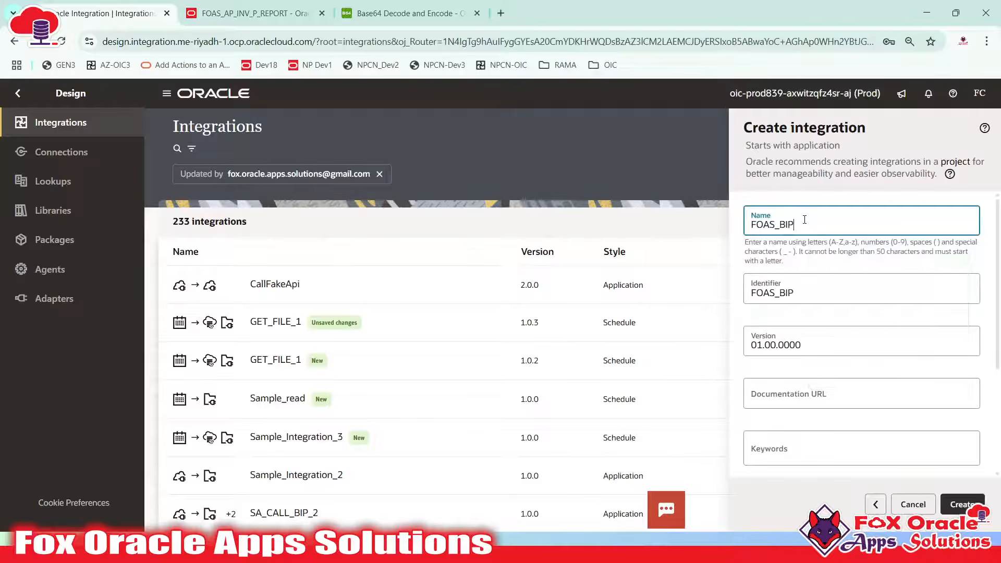
{"action": "type", "text": "AP_INV_BIP_"}
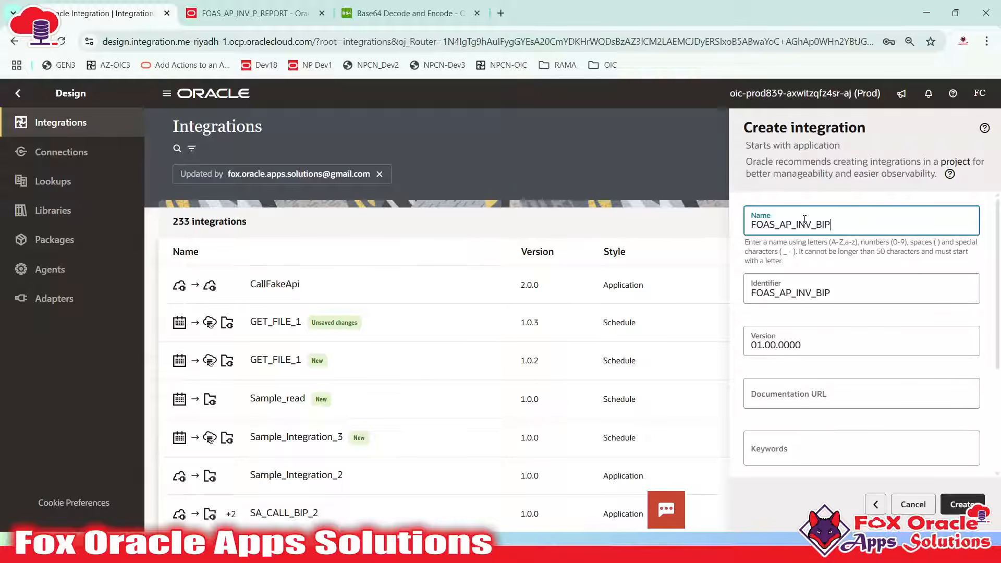
{"action": "type", "text": "OUT_INT"}
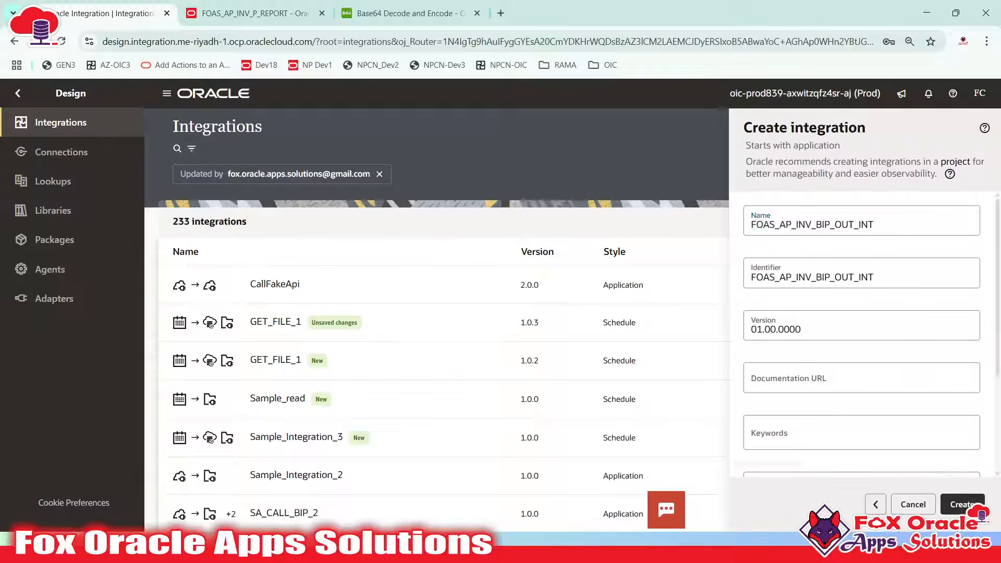
Create the integration and note 'Integration Name: FOAS_AP_INV_BIP_OUT_INT' below the pattern line
{"action": "left_click", "coordinate": [957, 506]}
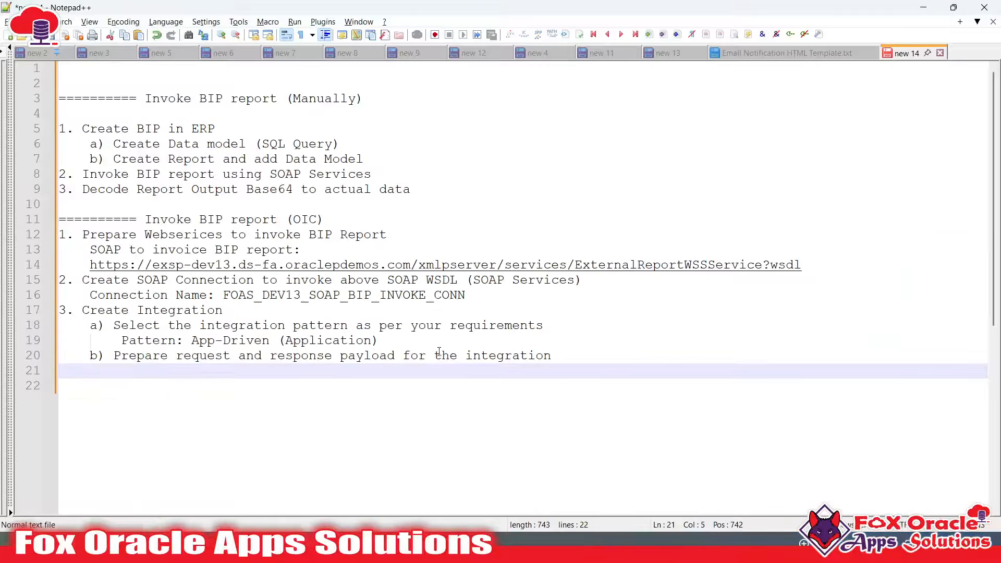
{"action": "left_click", "coordinate": [459, 342]}
{"action": "key", "text": "Return"}
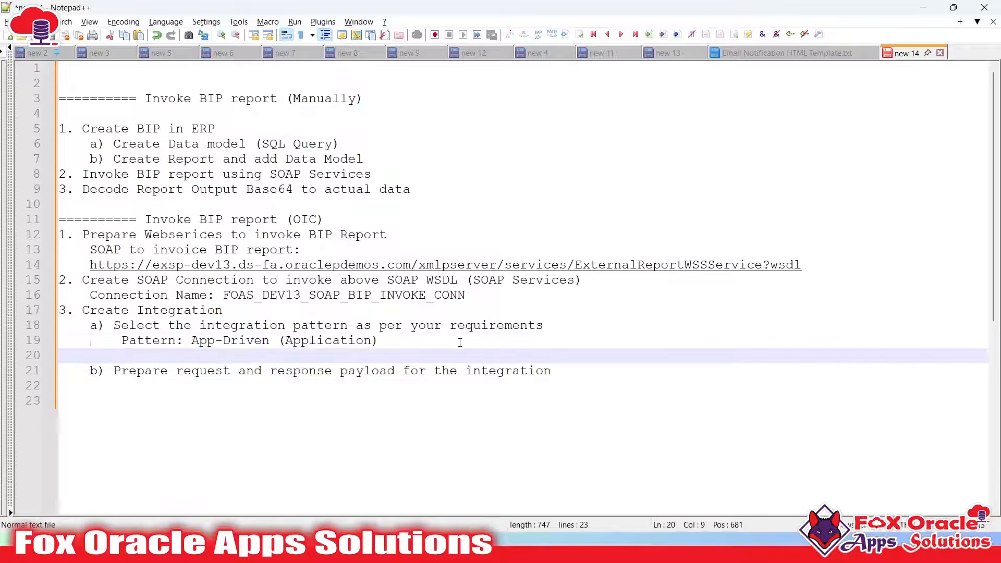
{"action": "type", "text": "Integration Name: FOAS_AP_INV_BIP_OUT_INT"}
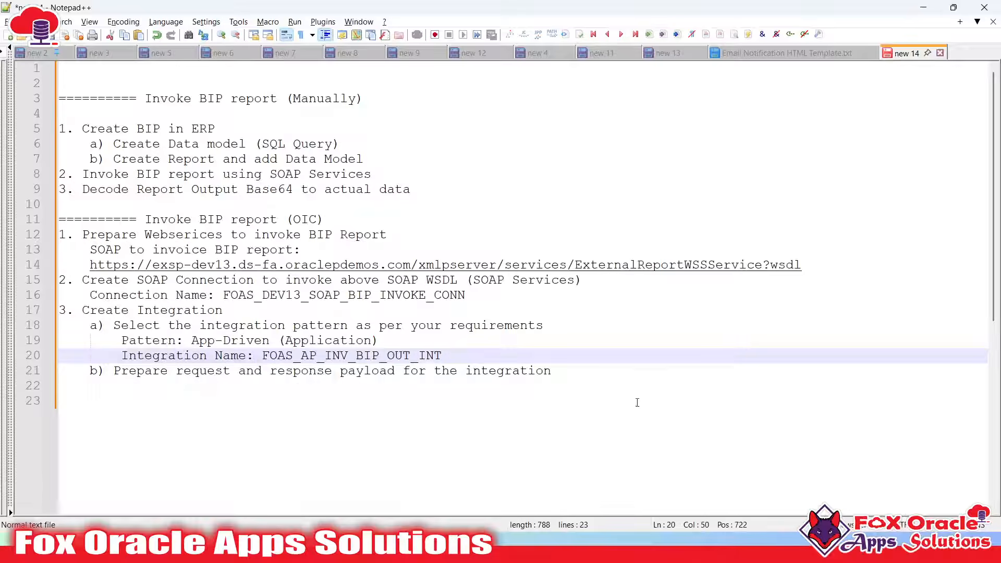
Add blank lines after step b) and begin a JSON object with an opening brace
{"action": "left_click", "coordinate": [600, 370]}
{"action": "key", "text": "Return"}
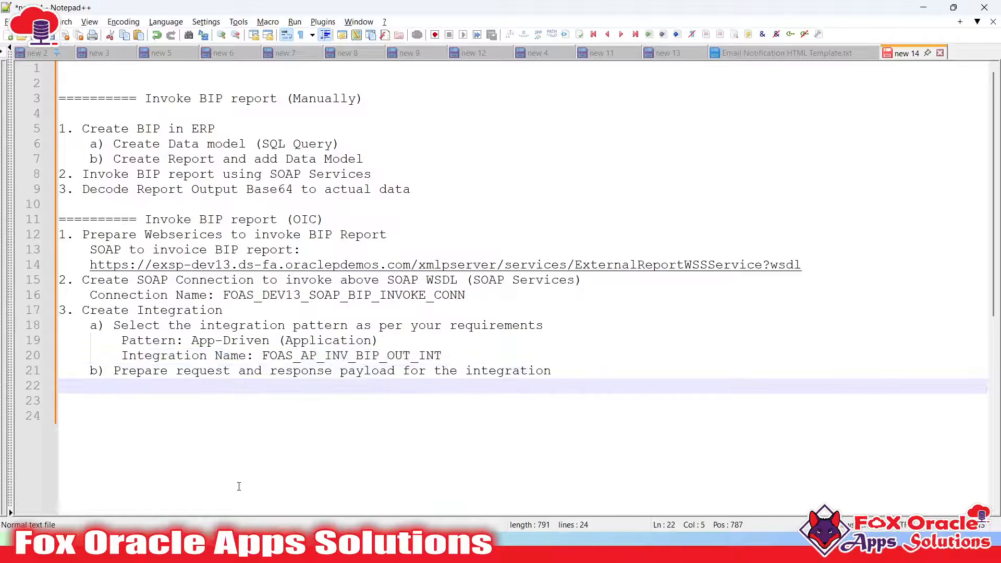
{"action": "key", "text": "alt+Tab"}
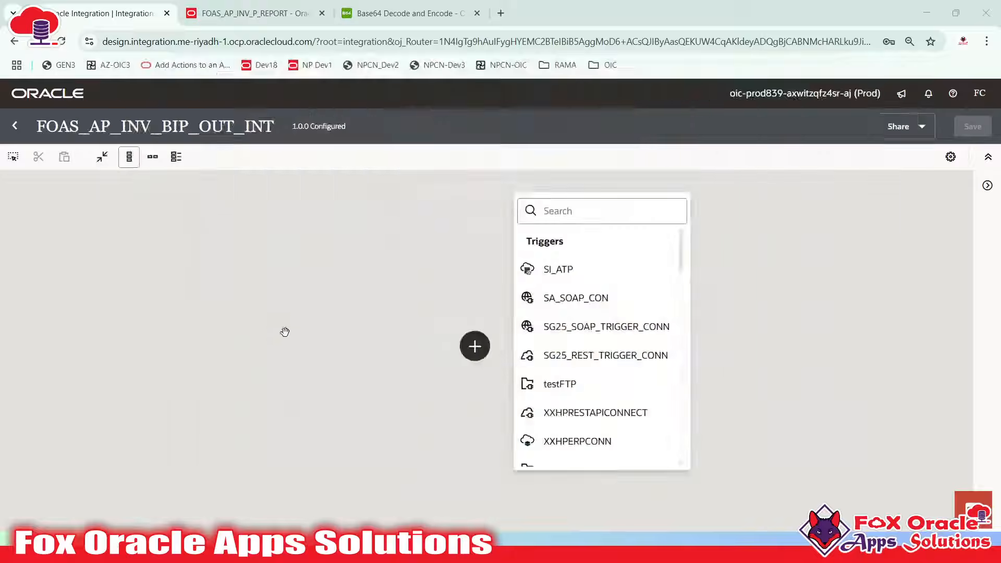
{"action": "key", "text": "alt+Tab"}
{"action": "key", "text": "Return"}
{"action": "key", "text": "Return"}
{"action": "key", "text": "BackSpace"}
{"action": "key", "text": "Return"}
{"action": "type", "text": "{"}
{"action": "key", "text": "Return"}
{"action": "key", "text": "Tab"}
Complete the JSON object with an empty "Total Row": "" field and closing brace
{"action": "type", "text": "\""}
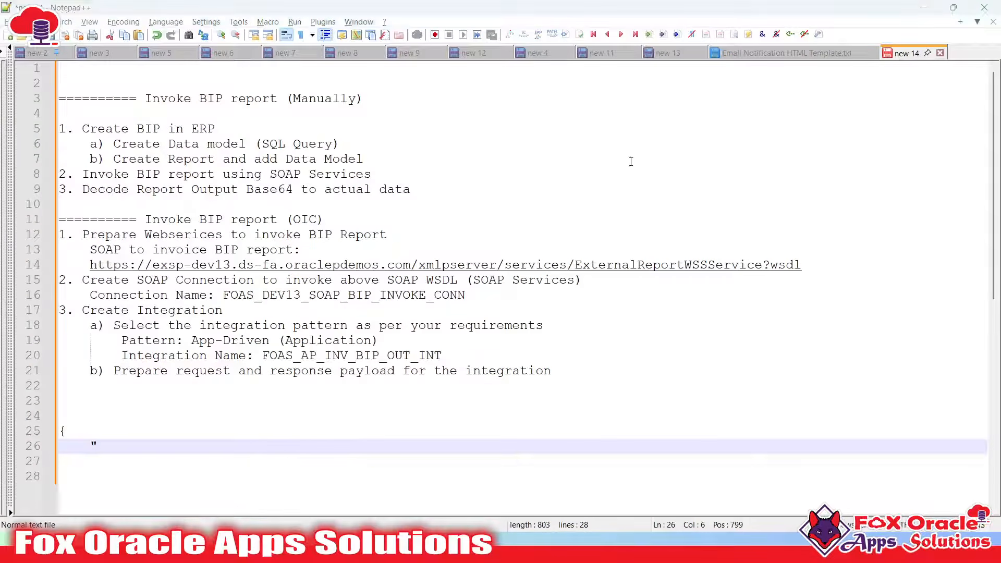
{"action": "key", "text": "alt+Tab"}
{"action": "left_click", "coordinate": [256, 13]}
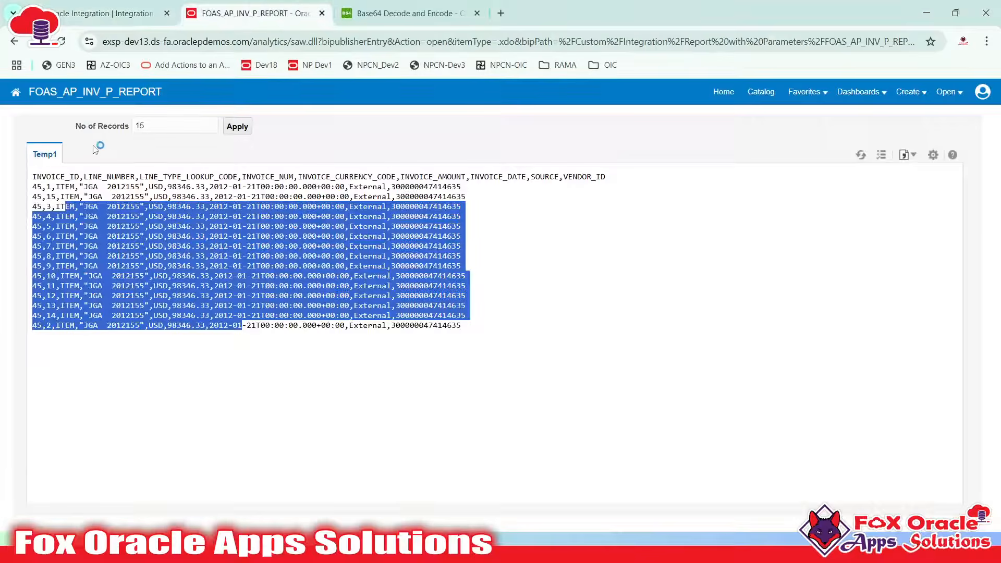
{"action": "key", "text": "alt+Tab"}
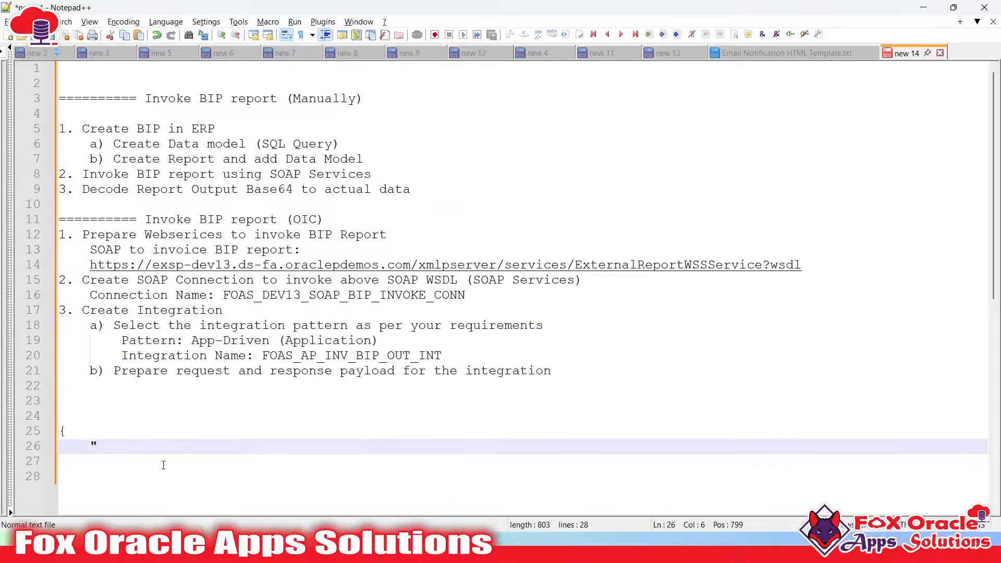
{"action": "type", "text": "No"}
{"action": "key", "text": "BackSpace"}
{"action": "key", "text": "BackSpace"}
{"action": "type", "text": "Total Row\": \"\""}
{"action": "key", "text": "Return"}
{"action": "key", "text": "BackSpace"}
{"action": "type", "text": "}"}
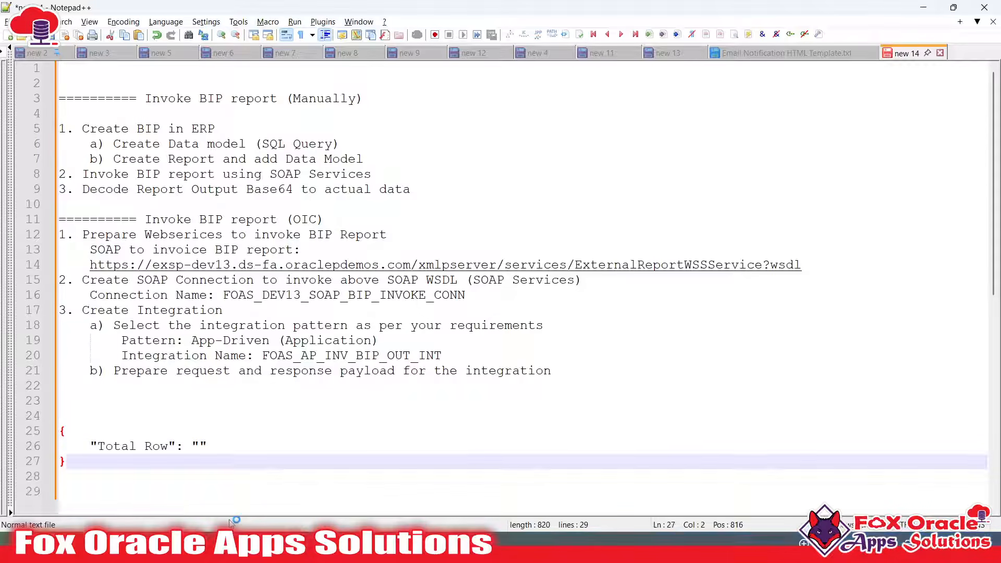
Add an '======= Request Payload =======' heading above the JSON and a '=======' divider below
{"action": "key", "text": "Up"}
{"action": "key", "text": "Up"}
{"action": "key", "text": "Up"}
{"action": "type", "text": "======="}
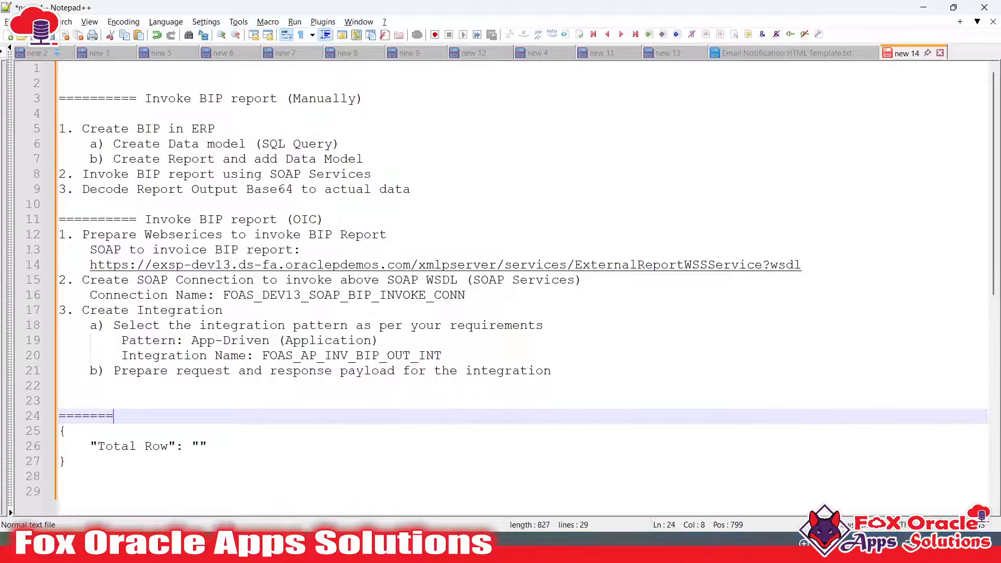
{"action": "type", "text": " Request Pay"}
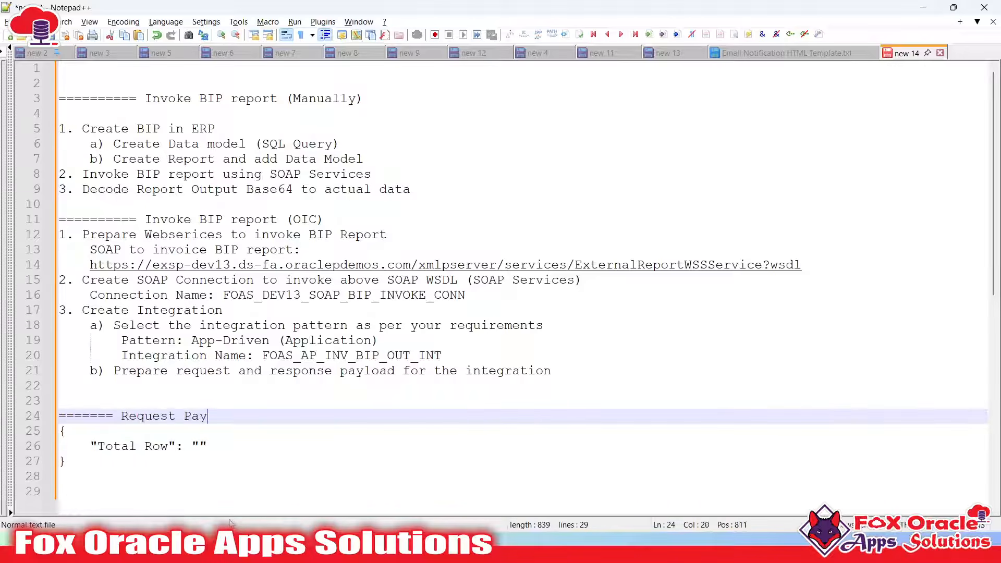
{"action": "type", "text": "load ======="}
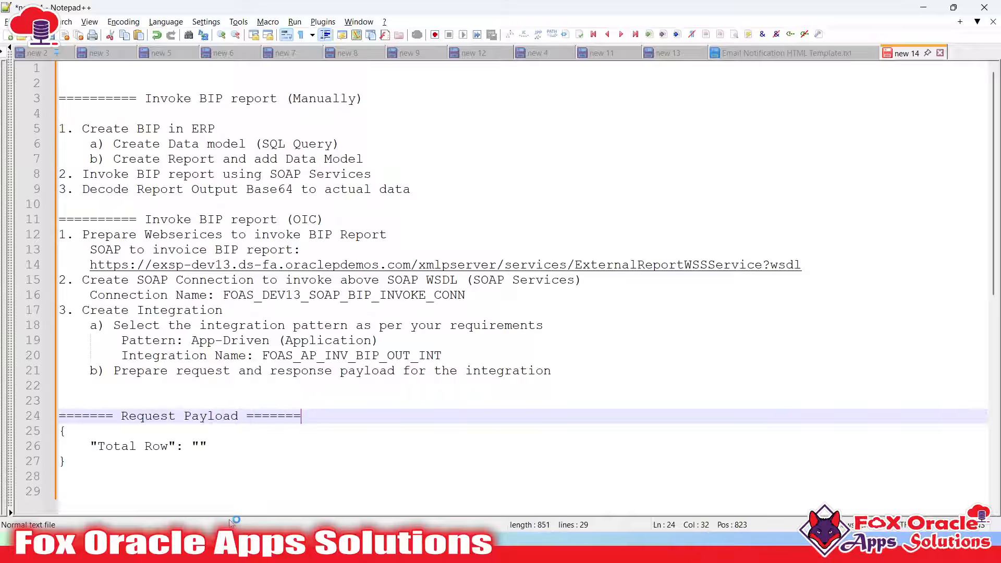
{"action": "left_click", "coordinate": [219, 490]}
{"action": "scroll", "coordinate": [219, 489], "scroll_direction": "down", "scroll_amount": 2}
{"action": "type", "text": "======="}
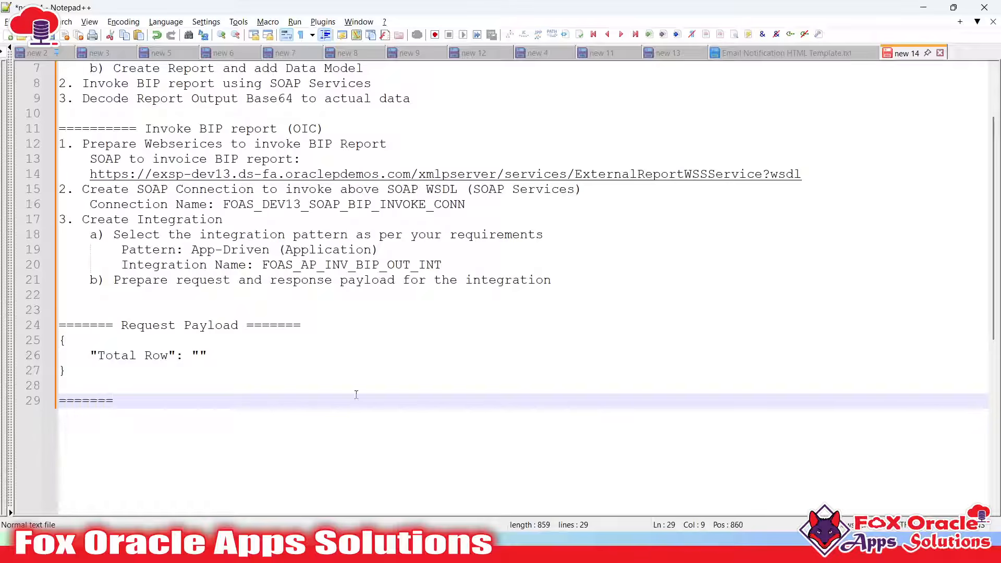
Paste the report's column header line, INVOICE_ID through VENDOR_ID, below the divider
{"action": "key", "text": "alt+Tab"}
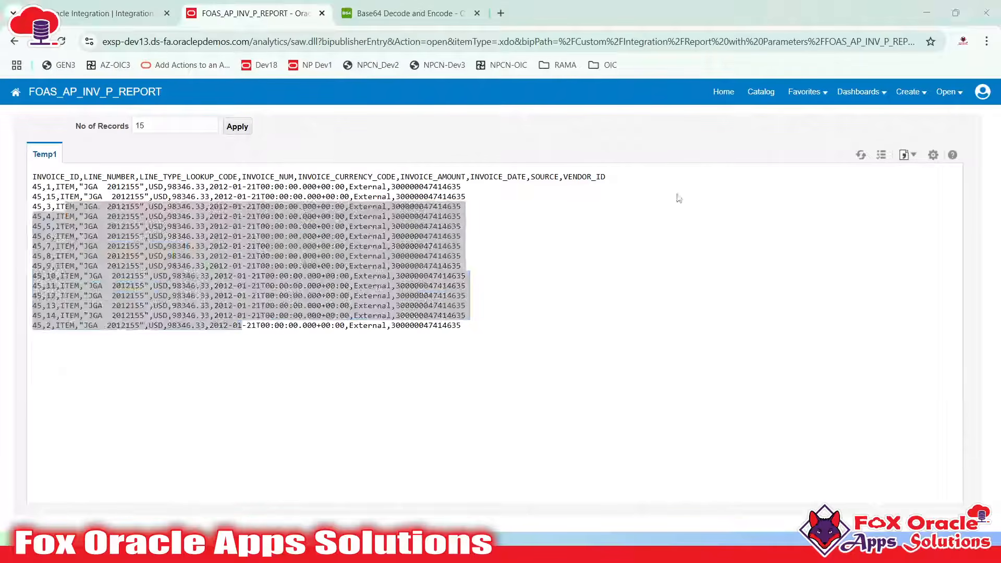
{"action": "double_click", "coordinate": [46, 177]}
{"action": "double_click", "coordinate": [107, 177]}
{"action": "double_click", "coordinate": [160, 177]}
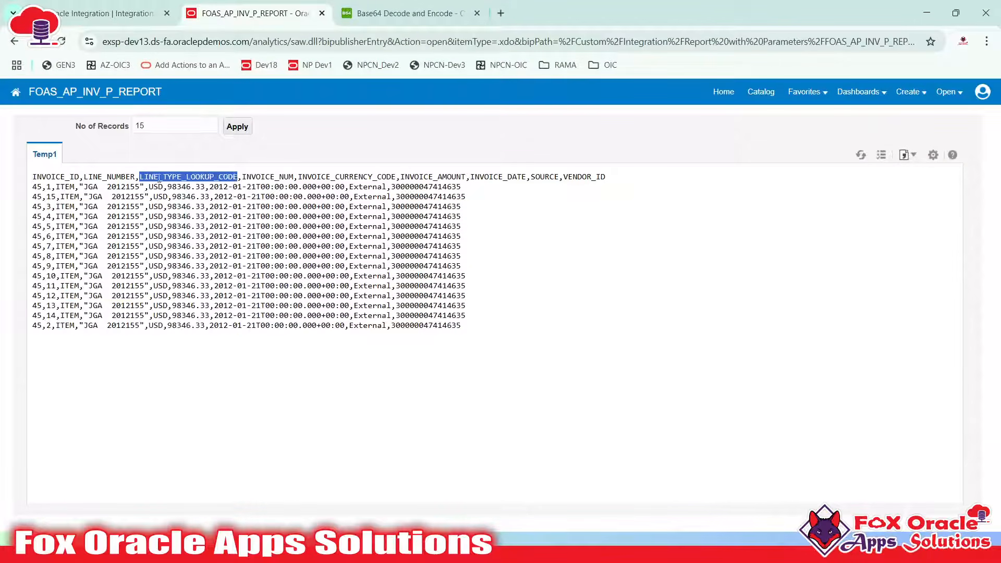
{"action": "left_click", "coordinate": [606, 175]}
{"action": "left_click_drag", "start_coordinate": [606, 175], "coordinate": [19, 171]}
{"action": "key", "text": "ctrl+c"}
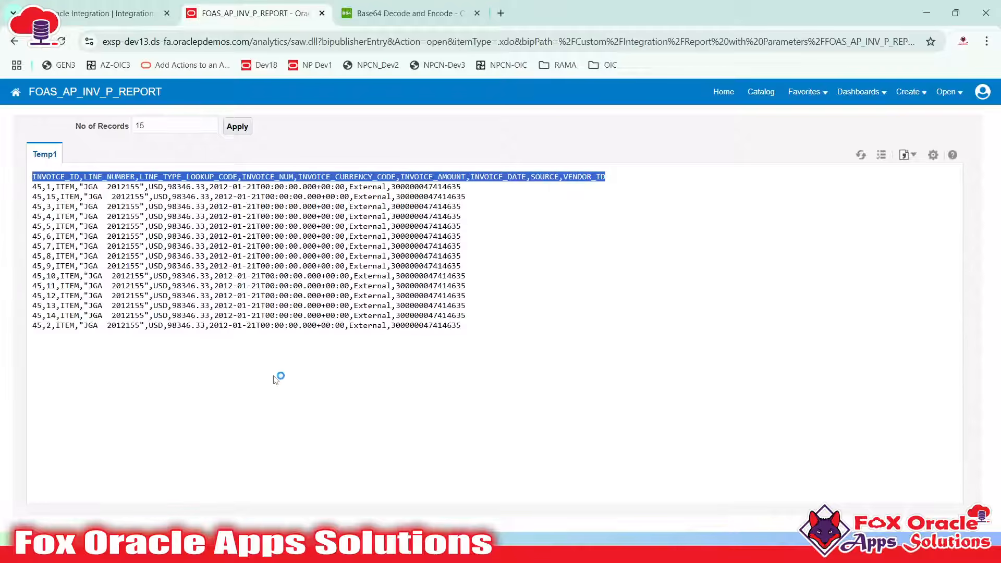
{"action": "key", "text": "alt+Tab"}
{"action": "left_click", "coordinate": [285, 419]}
{"action": "key", "text": "Return"}
{"action": "key", "text": "Return"}
{"action": "key", "text": "ctrl+v"}
{"action": "scroll", "coordinate": [248, 420], "scroll_direction": "down", "scroll_amount": 3}
{"action": "left_click", "coordinate": [138, 279]}
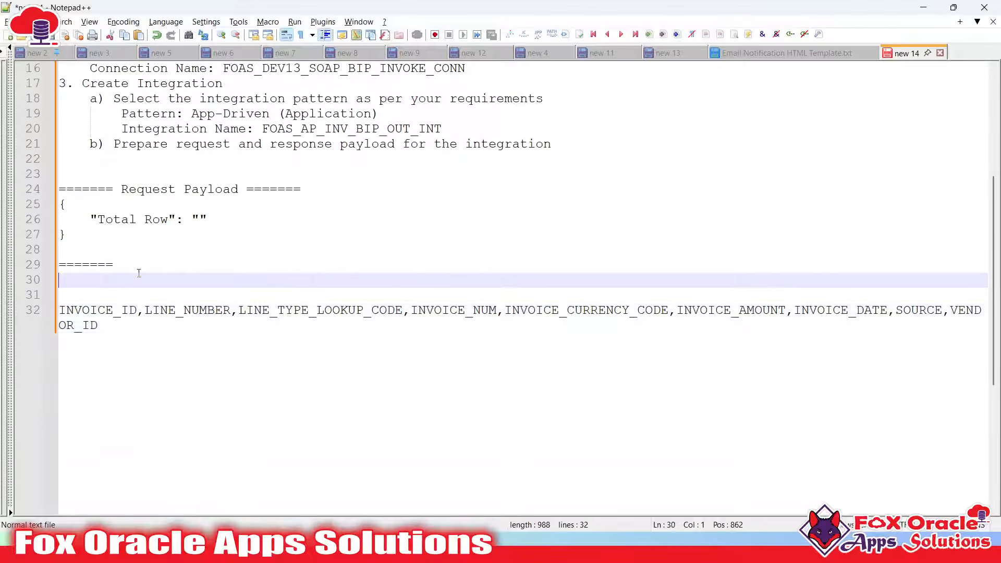
Write an object with a "BIP Report Response": [ ] array and closing braces
{"action": "type", "text": "{"}
{"action": "key", "text": "Return"}
{"action": "key", "text": "Tab"}
{"action": "type", "text": "\""}
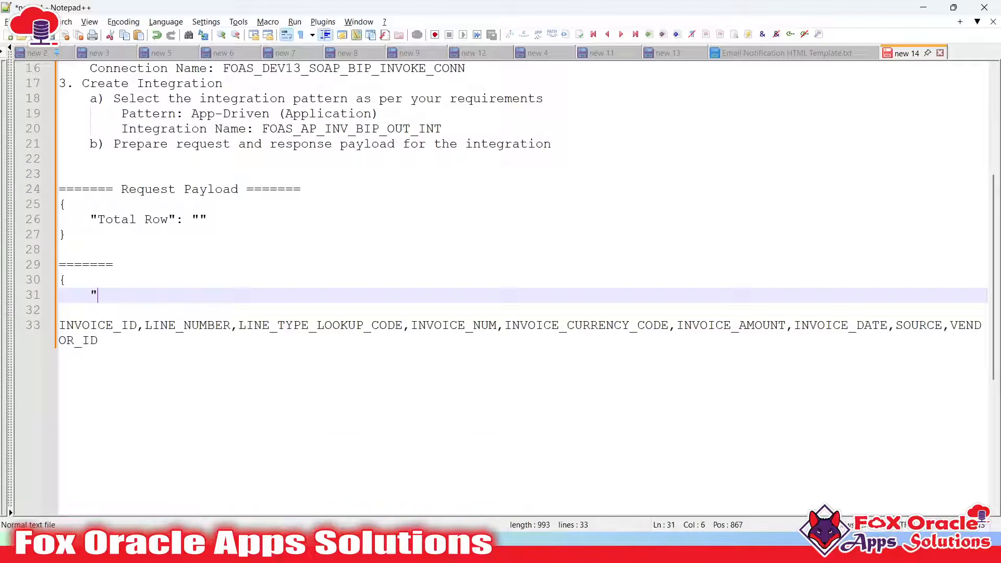
{"action": "type", "text": "BIP Report Respo"}
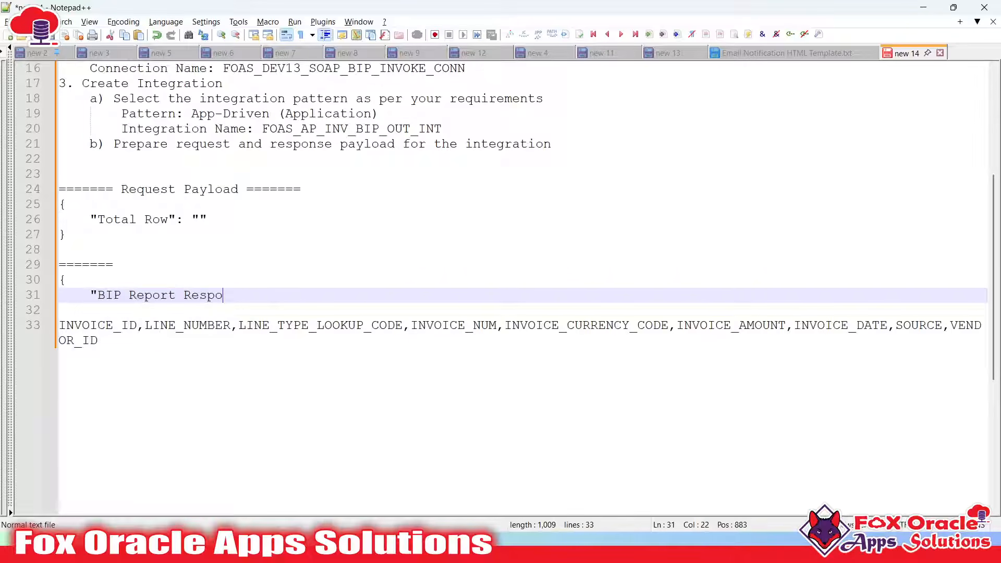
{"action": "type", "text": "nse\""}
{"action": "type", "text": ":"}
{"action": "key", "text": "Return"}
{"action": "type", "text": "["}
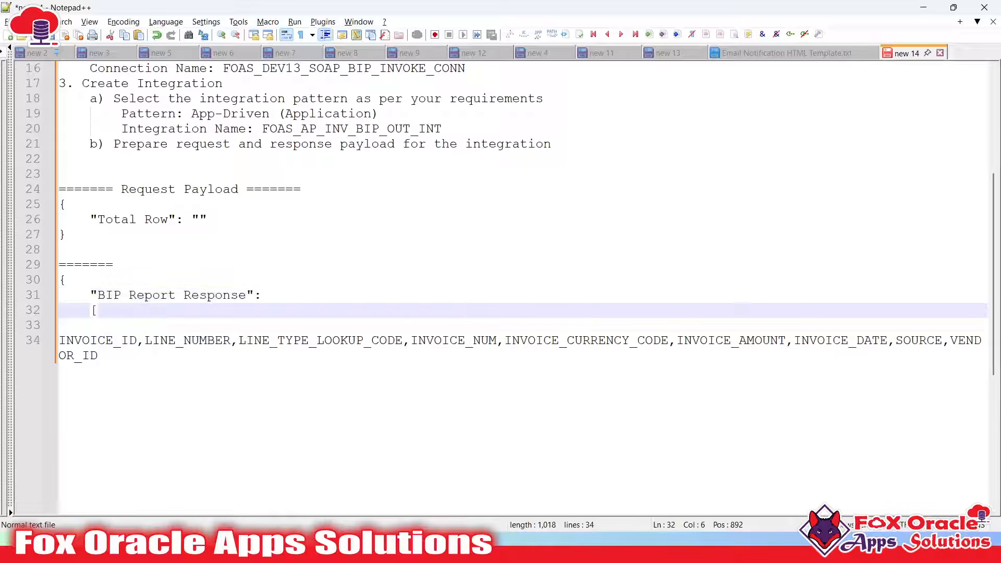
{"action": "key", "text": "alt+Tab"}
{"action": "left_click_drag", "start_coordinate": [88, 197], "coordinate": [315, 217]}
{"action": "key", "text": "alt+Tab"}
{"action": "key", "text": "Return"}
{"action": "key", "text": "Return"}
{"action": "type", "text": "]"}
{"action": "key", "text": "Return"}
{"action": "key", "text": "BackSpace"}
{"action": "type", "text": "}"}
Insert an empty inner { } object into the array, ready for the INVOICE_ID field
{"action": "left_click", "coordinate": [112, 316]}
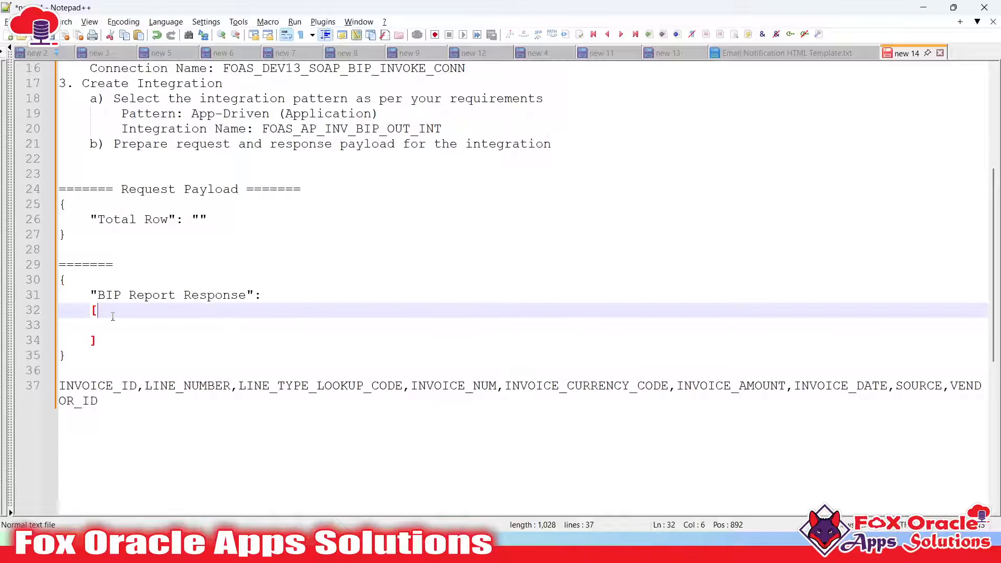
{"action": "key", "text": "Return"}
{"action": "type", "text": "{"}
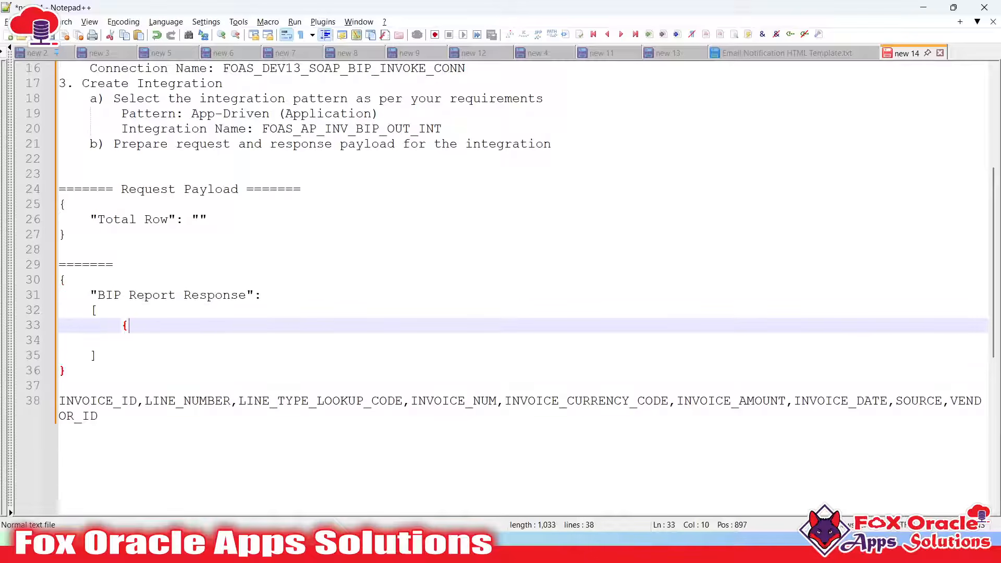
{"action": "key", "text": "Return"}
{"action": "key", "text": "Return"}
{"action": "type", "text": "}"}
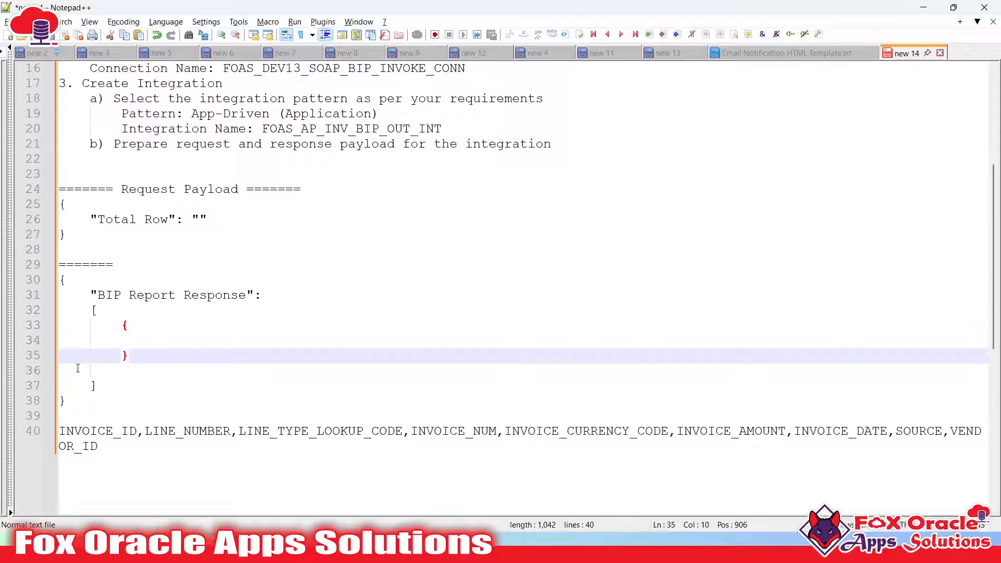
{"action": "left_click", "coordinate": [96, 367]}
{"action": "key", "text": "BackSpace"}
{"action": "left_click", "coordinate": [180, 327]}
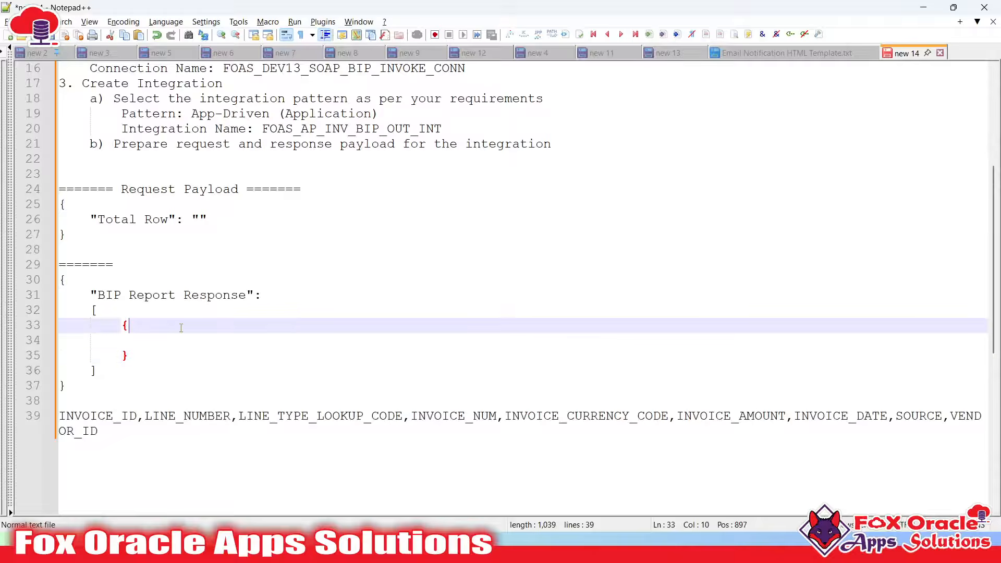
{"action": "key", "text": "Return"}
{"action": "key", "text": "Tab"}
{"action": "double_click", "coordinate": [127, 426]}
{"action": "key", "text": "ctrl+c"}
{"action": "left_click", "coordinate": [150, 344]}
Paste INVOICE_ID as the first key of the response object with an empty value
{"action": "type", "text": "\""}
{"action": "key", "text": "ctrl+v"}
{"action": "type", "text": "\":\"\""}
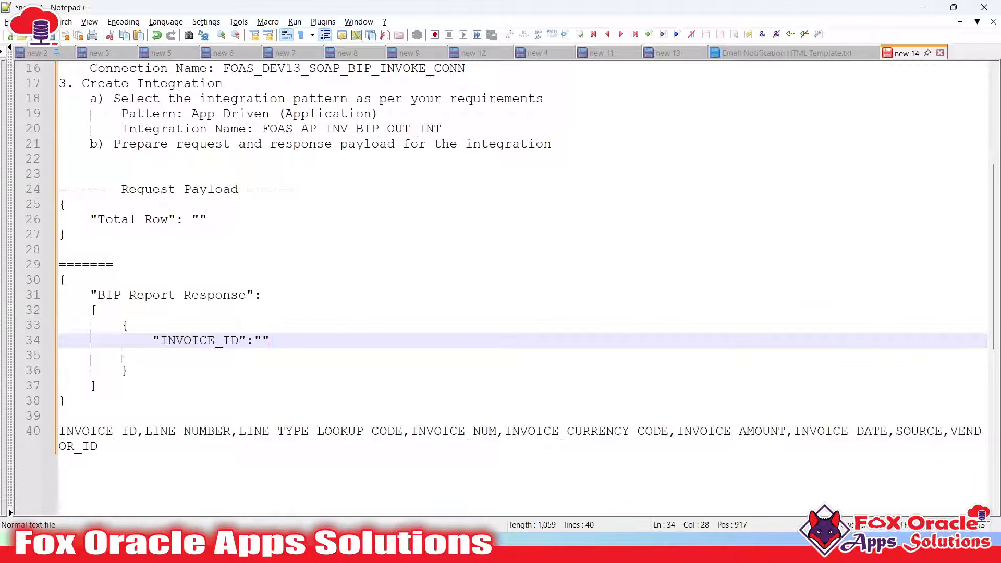
{"action": "scroll", "coordinate": [158, 357], "scroll_direction": "down", "scroll_amount": 1}
{"action": "double_click", "coordinate": [225, 295]}
{"action": "key", "text": "alt+Tab"}
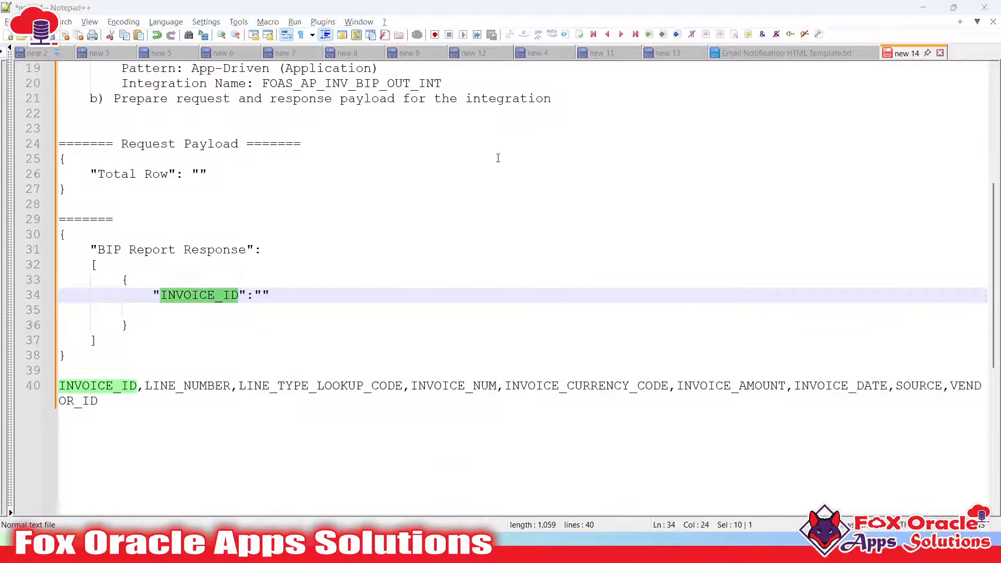
{"action": "left_click_drag", "start_coordinate": [135, 176], "coordinate": [140, 176]}
{"action": "key", "text": "alt+Tab"}
Rename the INVOICE_ID key to "Invoice Id"
{"action": "left_click", "coordinate": [113, 387]}
{"action": "left_click", "coordinate": [166, 294]}
{"action": "double_click", "coordinate": [167, 295]}
{"action": "left_click", "coordinate": [167, 295]}
{"action": "left_click", "coordinate": [174, 295]}
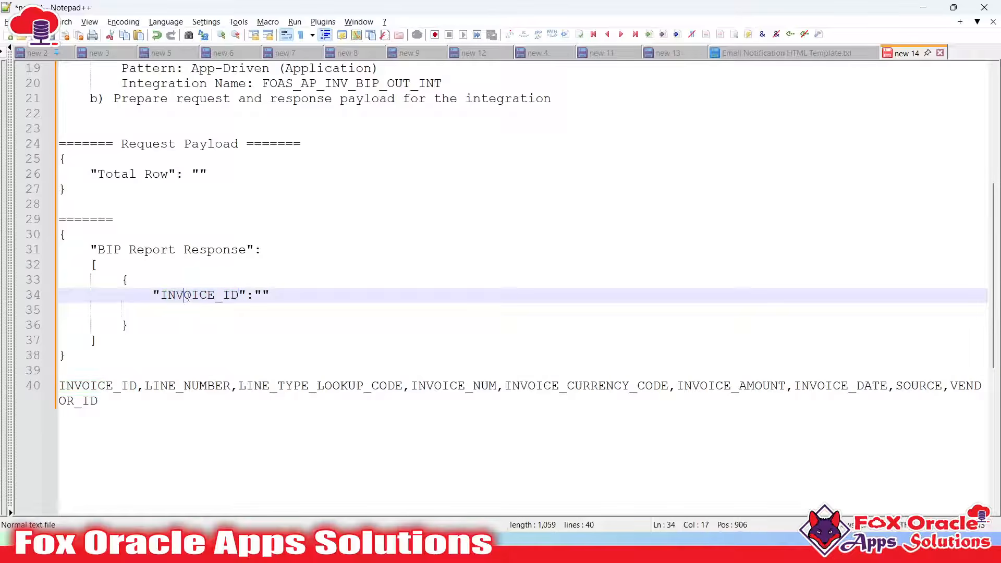
{"action": "double_click", "coordinate": [187, 296]}
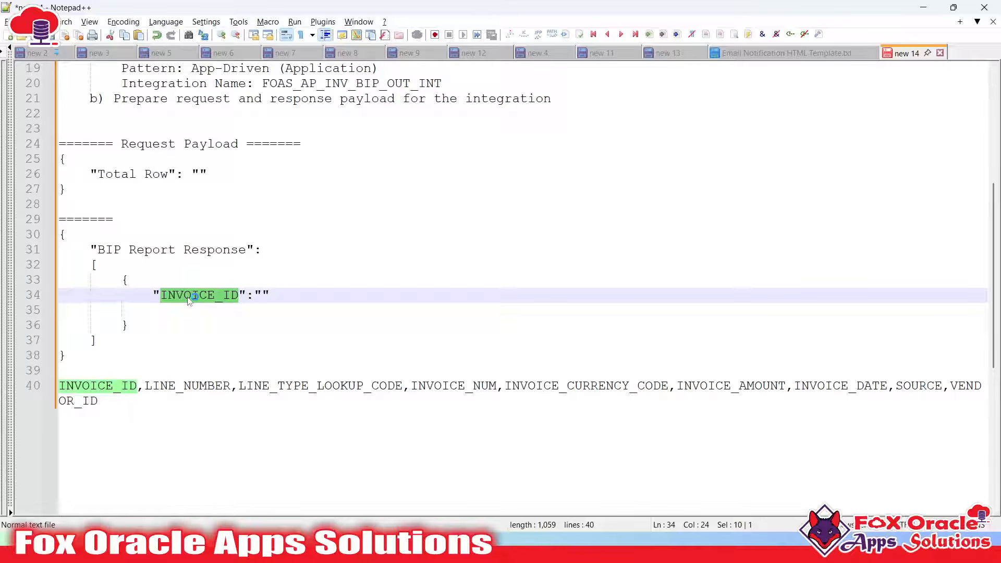
{"action": "type", "text": "Invoice No"}
{"action": "key", "text": "BackSpace"}
{"action": "key", "text": "BackSpace"}
{"action": "type", "text": "Id"}
Tab-space the Invoice Id empty value away from its colon
{"action": "left_click", "coordinate": [261, 295]}
{"action": "left_click", "coordinate": [255, 293]}
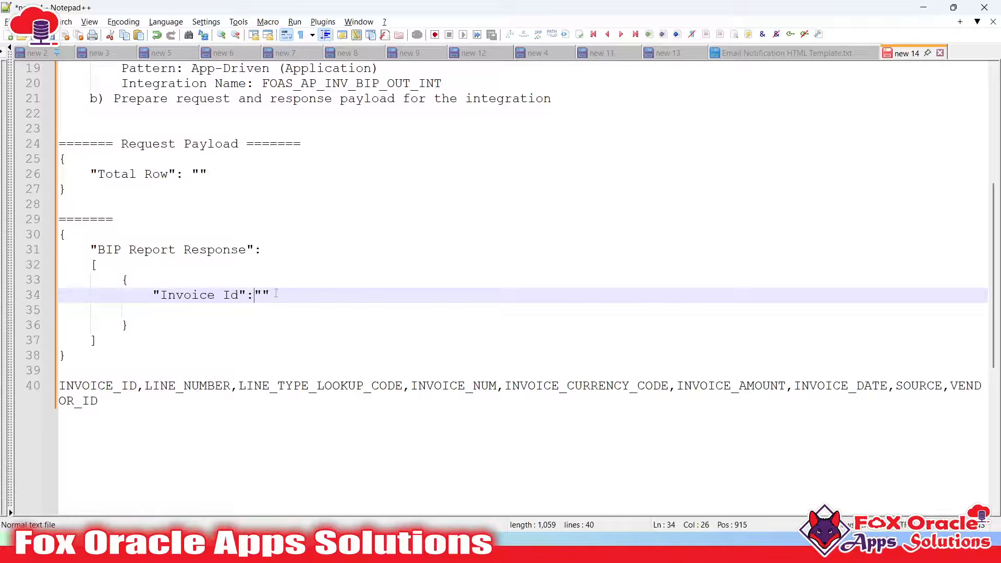
{"action": "key", "text": "Tab"}
{"action": "key", "text": "End"}
{"action": "left_click_drag", "start_coordinate": [278, 292], "coordinate": [299, 295]}
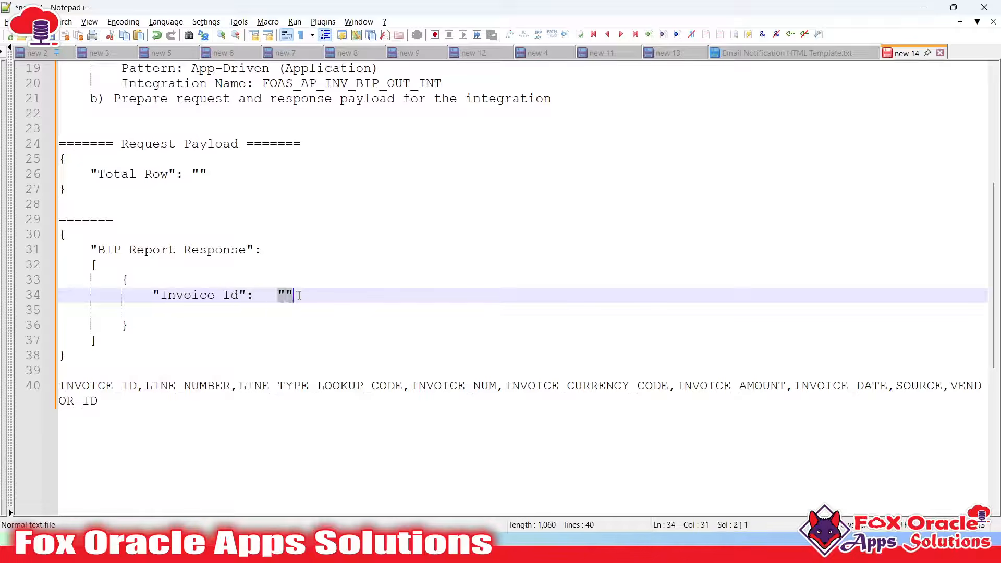
{"action": "left_click", "coordinate": [301, 295]}
{"action": "left_click", "coordinate": [286, 295]}
{"action": "double_click", "coordinate": [286, 295]}
{"action": "left_click", "coordinate": [286, 295]}
{"action": "left_click_drag", "start_coordinate": [279, 292], "coordinate": [299, 295]}
{"action": "left_click", "coordinate": [290, 295]}
Start a new field line and cut INVOICE_ID and INVOICE_NUM from the header line
{"action": "type", "text": ","}
{"action": "key", "text": "Return"}
{"action": "type", "text": "\""}
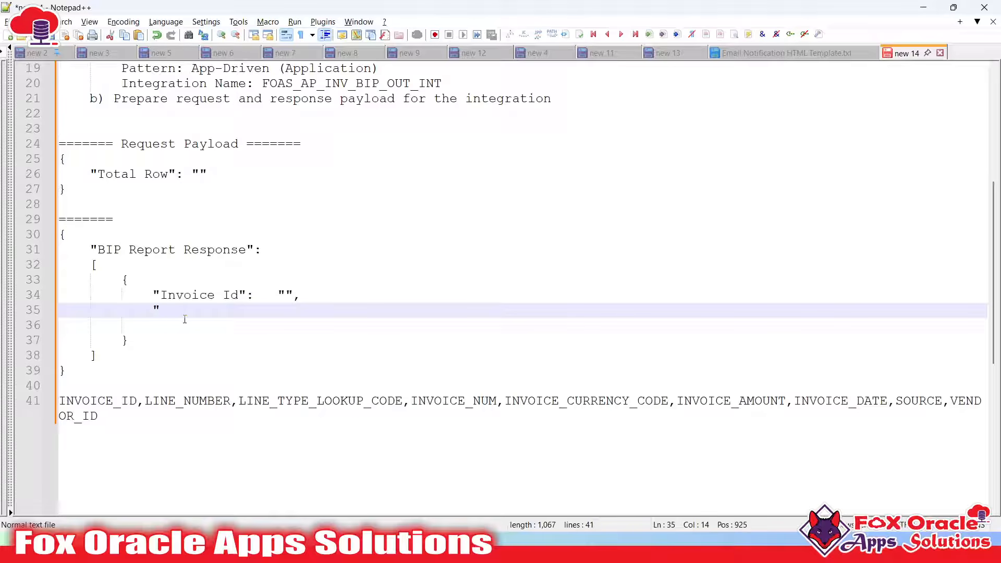
{"action": "left_click", "coordinate": [101, 416]}
{"action": "double_click", "coordinate": [99, 401]}
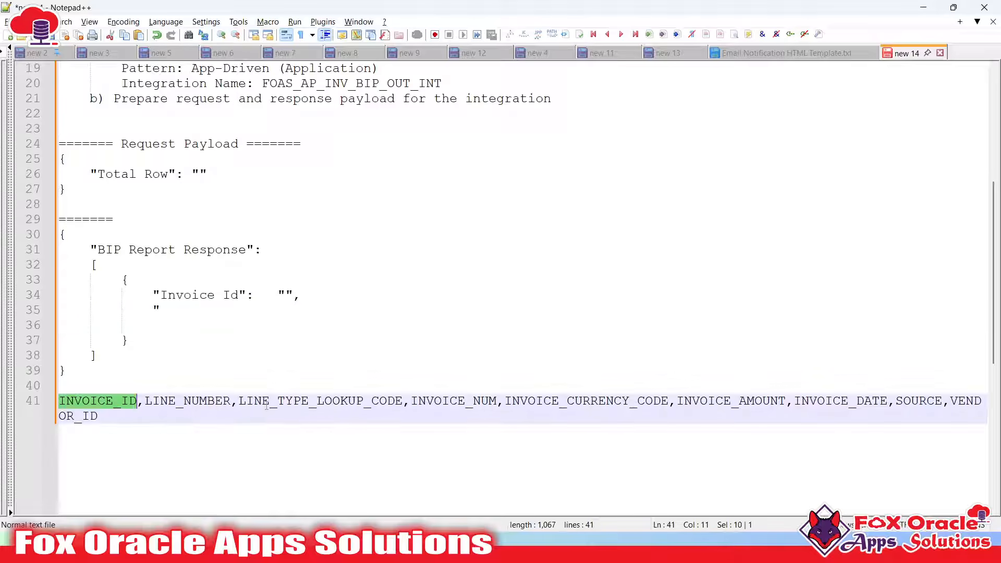
{"action": "double_click", "coordinate": [460, 400]}
{"action": "left_click", "coordinate": [190, 313]}
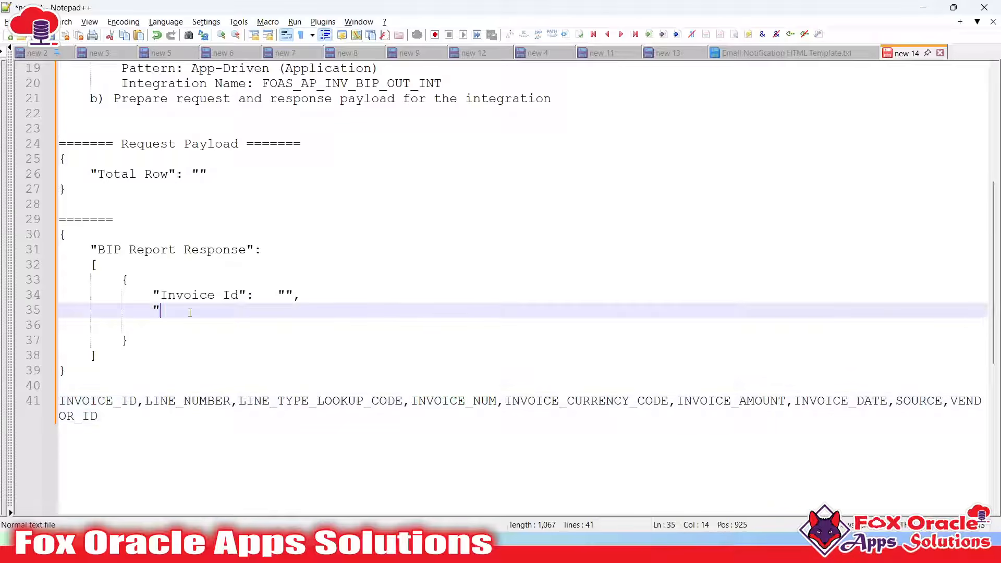
{"action": "double_click", "coordinate": [91, 400]}
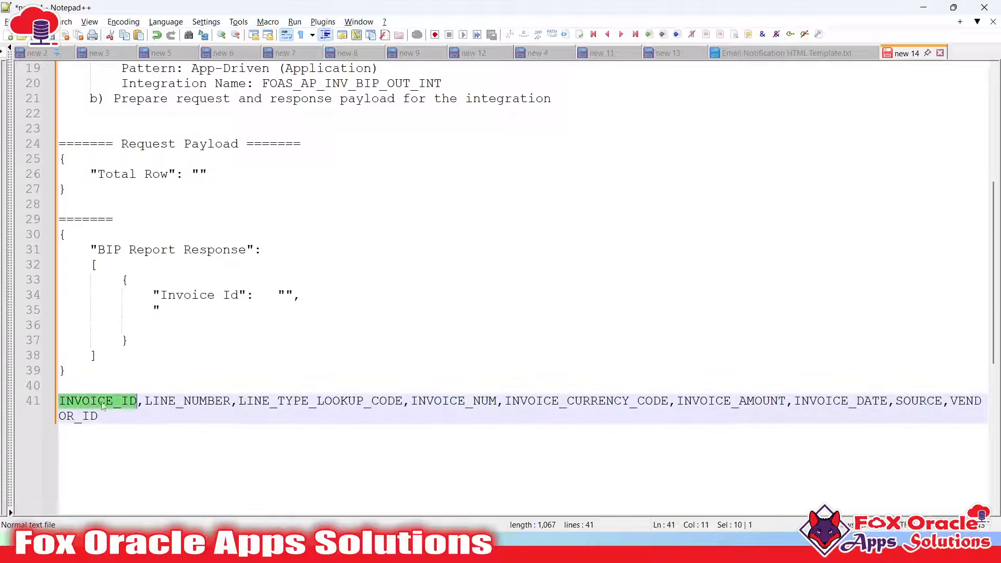
{"action": "key", "text": "ctrl+x"}
{"action": "double_click", "coordinate": [406, 402]}
{"action": "key", "text": "ctrl+x"}
Complete the "Invoice Number": "" field and tab-align both fields' colons
{"action": "left_click", "coordinate": [177, 309]}
{"action": "type", "text": "Invoie"}
{"action": "key", "text": "BackSpace"}
{"action": "type", "text": "ce Nub"}
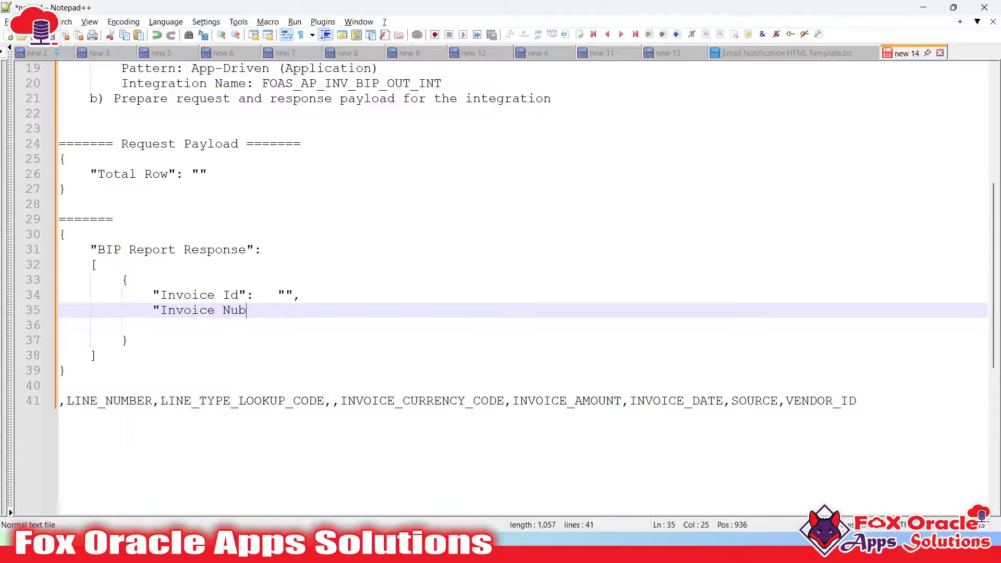
{"action": "key", "text": "BackSpace"}
{"action": "type", "text": "mber\": \"\""}
{"action": "left_click", "coordinate": [247, 295]}
{"action": "key", "text": "Tab"}
{"action": "key", "text": "Tab"}
{"action": "left_click", "coordinate": [277, 310]}
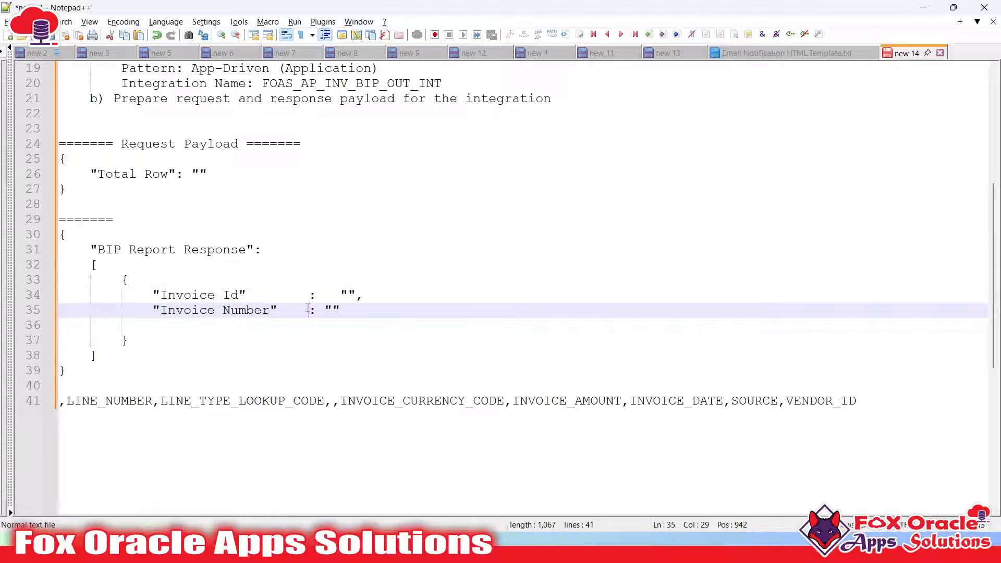
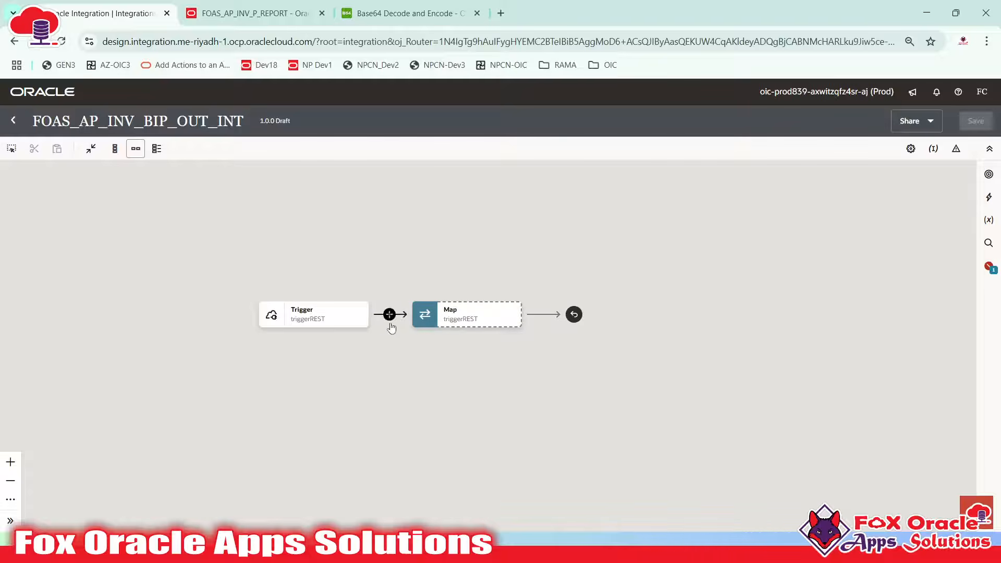
Switch over to the planning notes in Notepad++
{"action": "key", "text": "alt+Tab"}
Add note 'c) Add the REST Trigger connection to configure request and response payload' under step b
{"action": "left_click", "coordinate": [323, 337]}
{"action": "scroll", "coordinate": [261, 334], "scroll_direction": "up", "scroll_amount": 13}
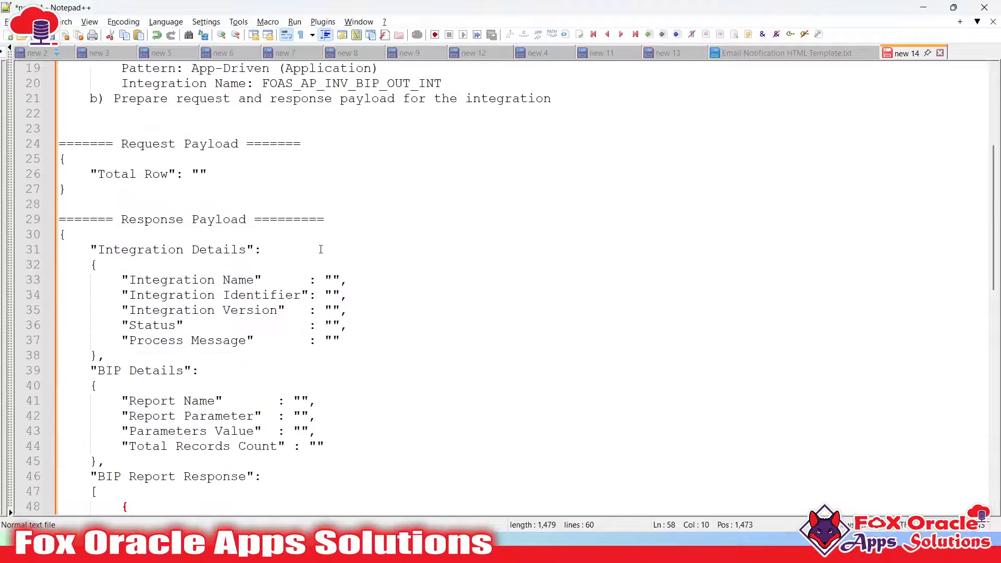
{"action": "scroll", "coordinate": [206, 333], "scroll_direction": "down", "scroll_amount": 1}
{"action": "left_click", "coordinate": [213, 329]}
{"action": "left_click", "coordinate": [632, 340]}
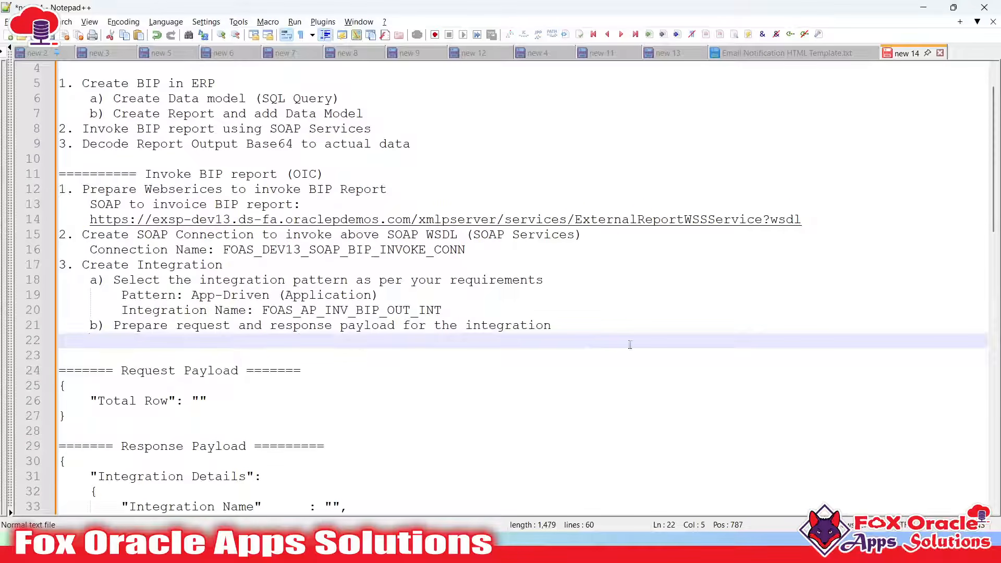
{"action": "type", "text": "c) Add the REST "}
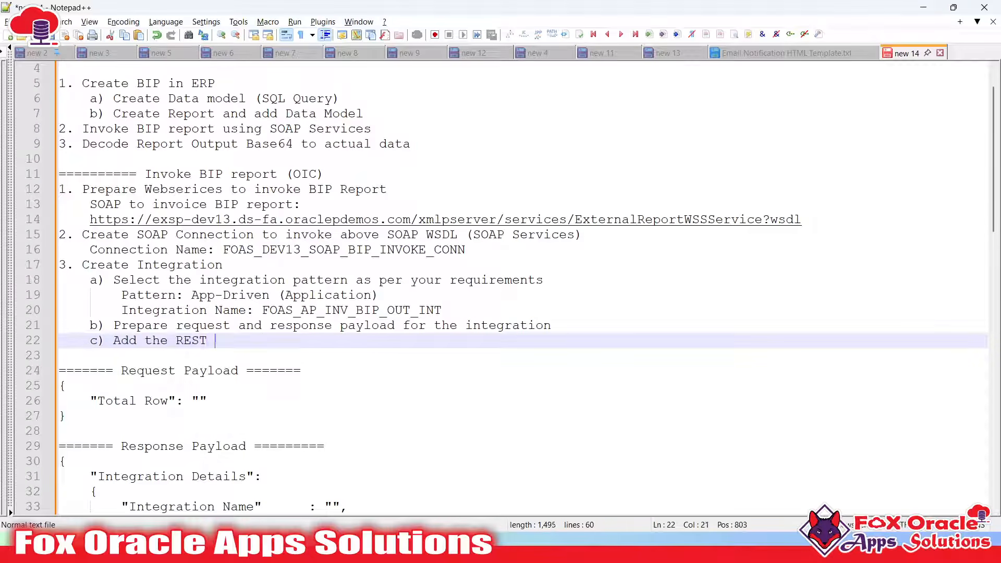
{"action": "type", "text": "Trigger connection to con"}
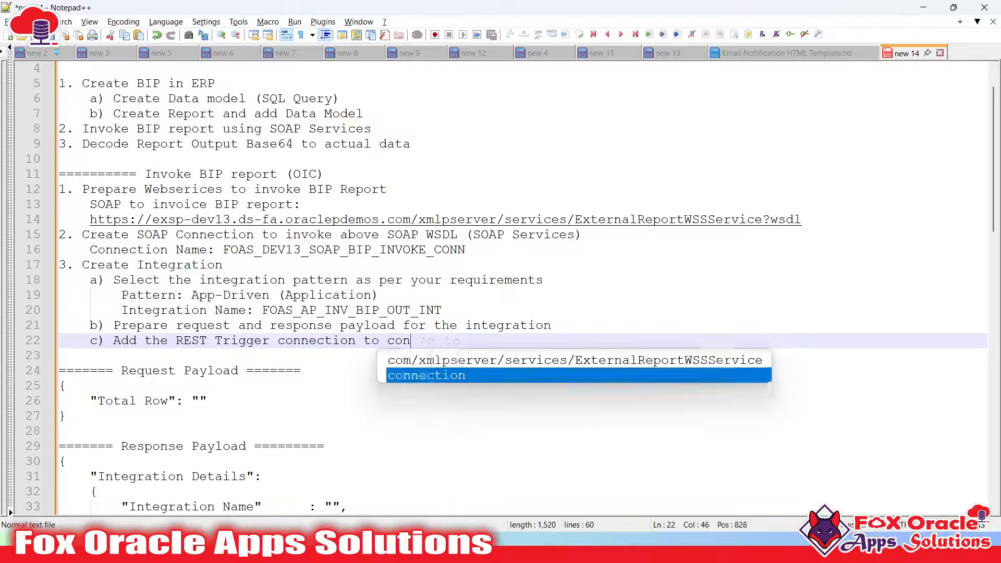
{"action": "type", "text": "figure reuqes"}
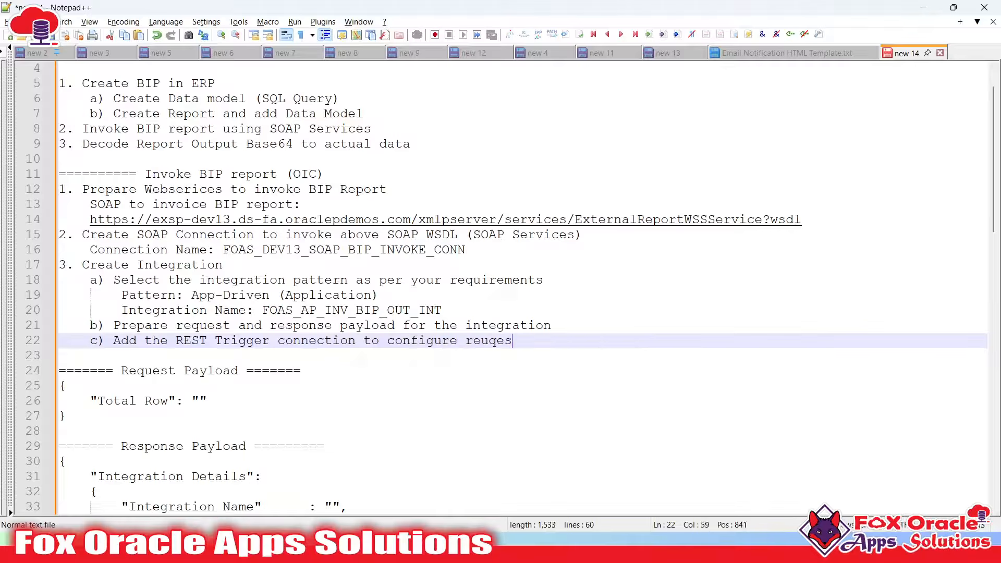
{"action": "type", "text": "t"}
{"action": "key", "text": "BackSpace"}
{"action": "key", "text": "BackSpace"}
{"action": "key", "text": "BackSpace"}
{"action": "key", "text": "BackSpace"}
{"action": "key", "text": "BackSpace"}
{"action": "type", "text": "quest an"}
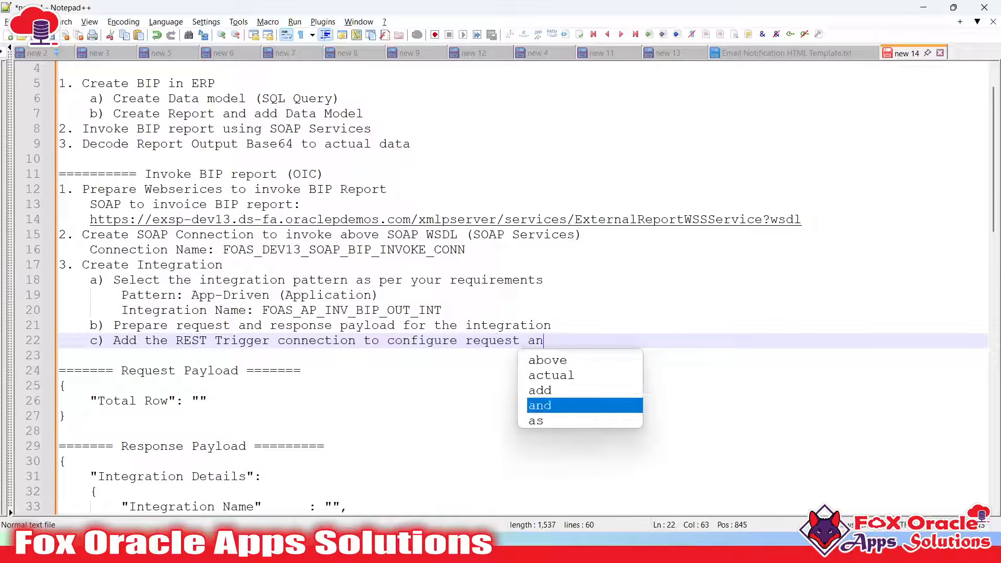
{"action": "type", "text": "d response paylo"}
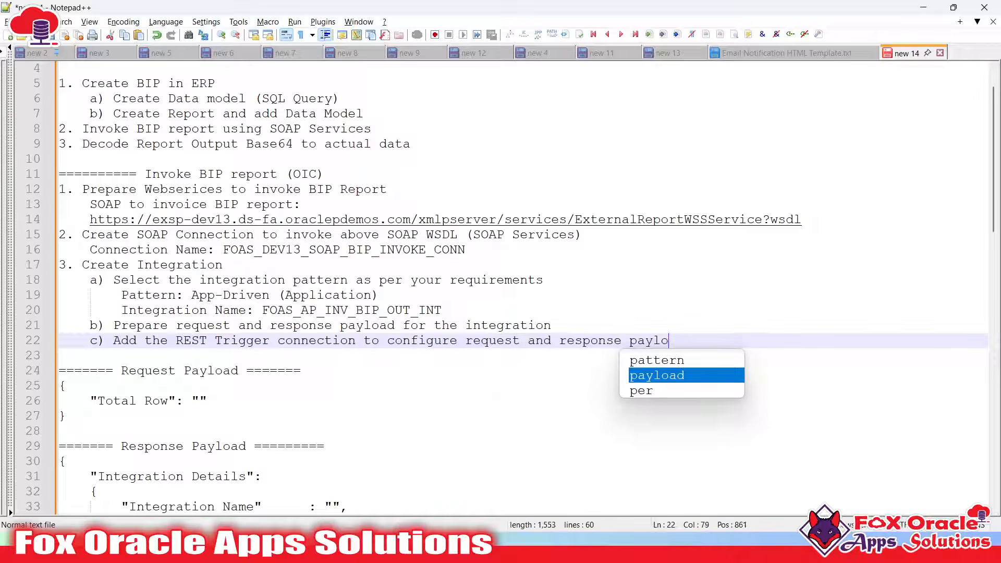
{"action": "type", "text": "ad"}
{"action": "key", "text": "Return"}
{"action": "key", "text": "Return"}
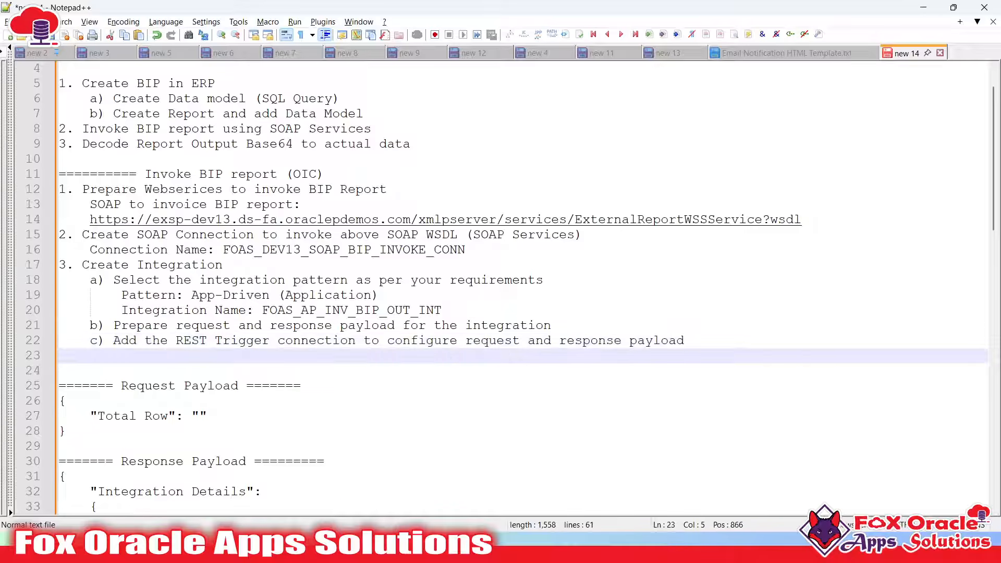
Add note 'd) Add the Assign action to create few default valiables' and return to the browser
{"action": "type", "text": "d) Add "}
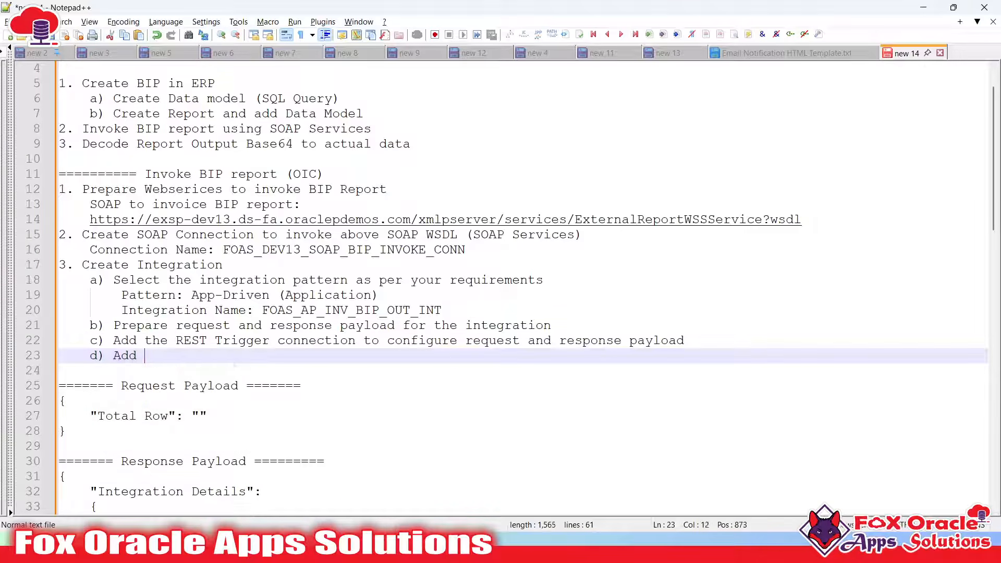
{"action": "type", "text": "the Assign action to"}
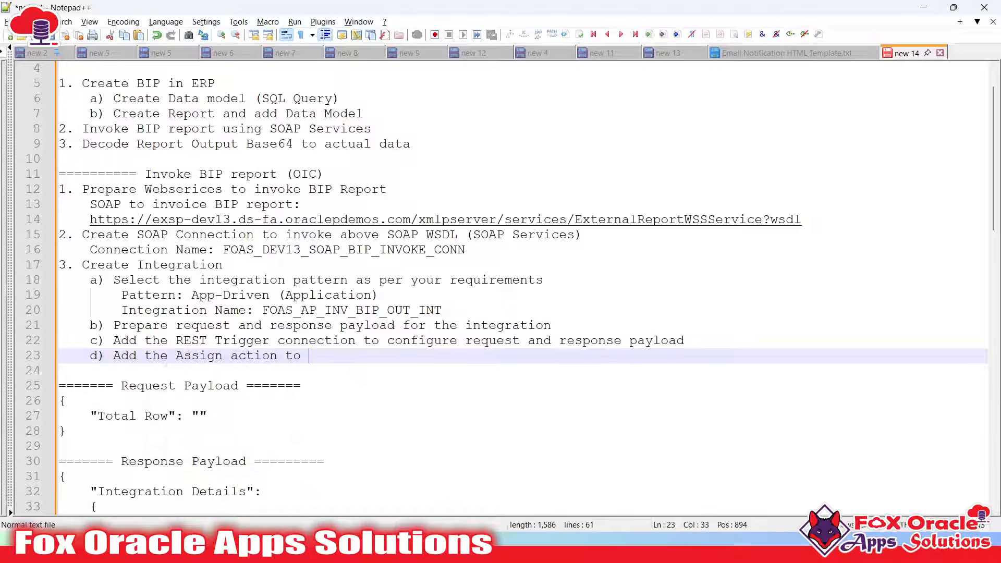
{"action": "type", "text": " create few defa"}
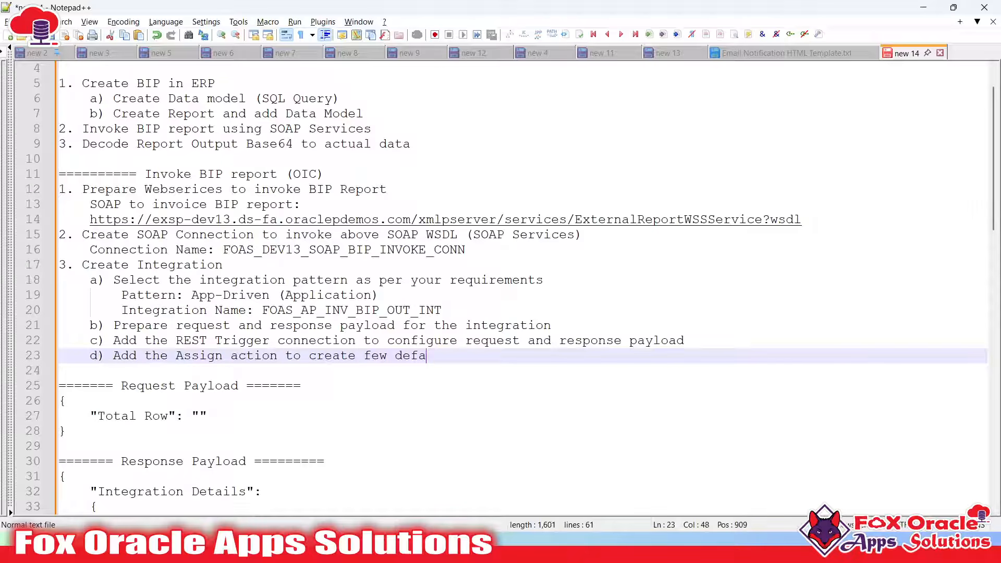
{"action": "type", "text": "ult val"}
{"action": "type", "text": "iables"}
{"action": "key", "text": "Return"}
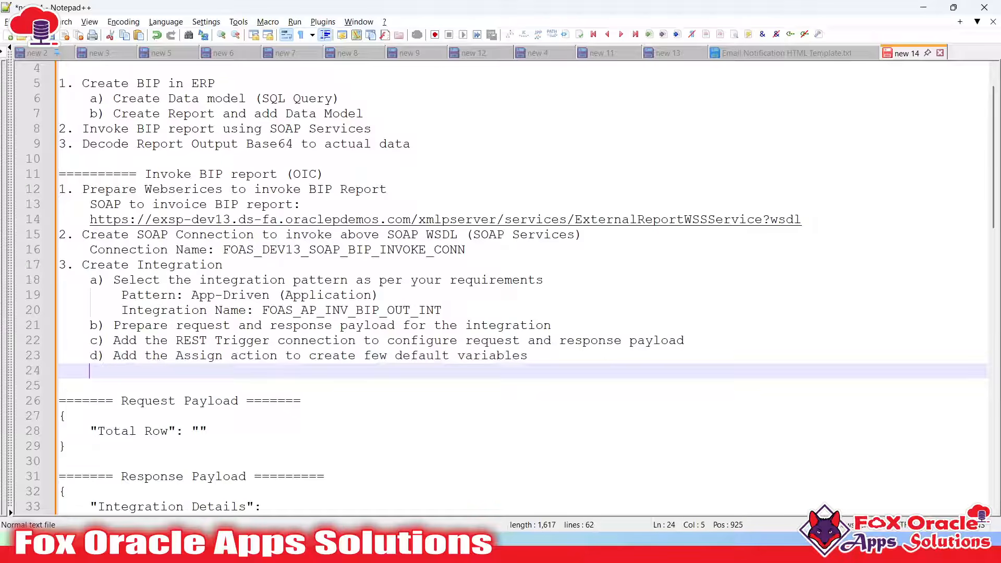
{"action": "type", "text": "c"}
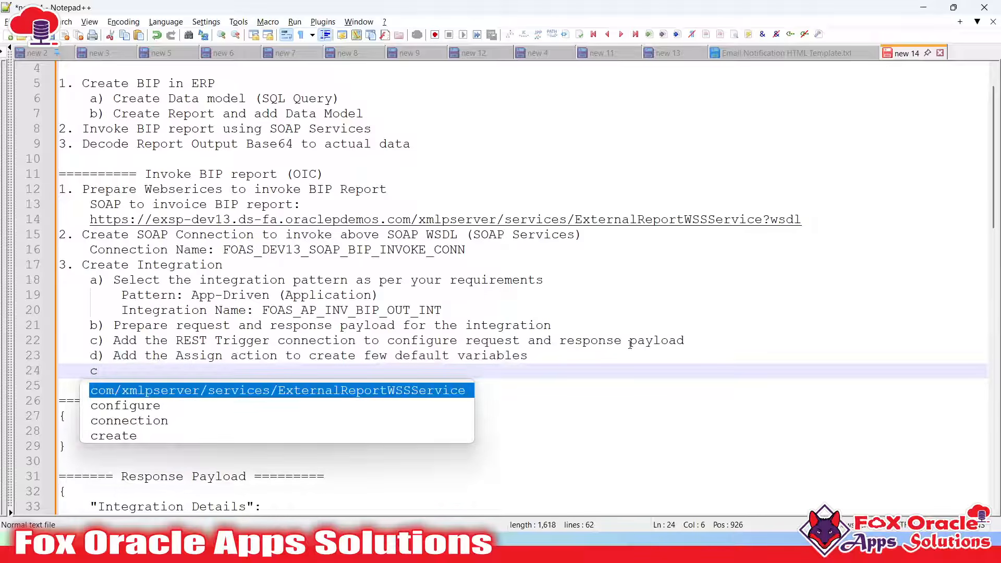
{"action": "key", "text": "BackSpace"}
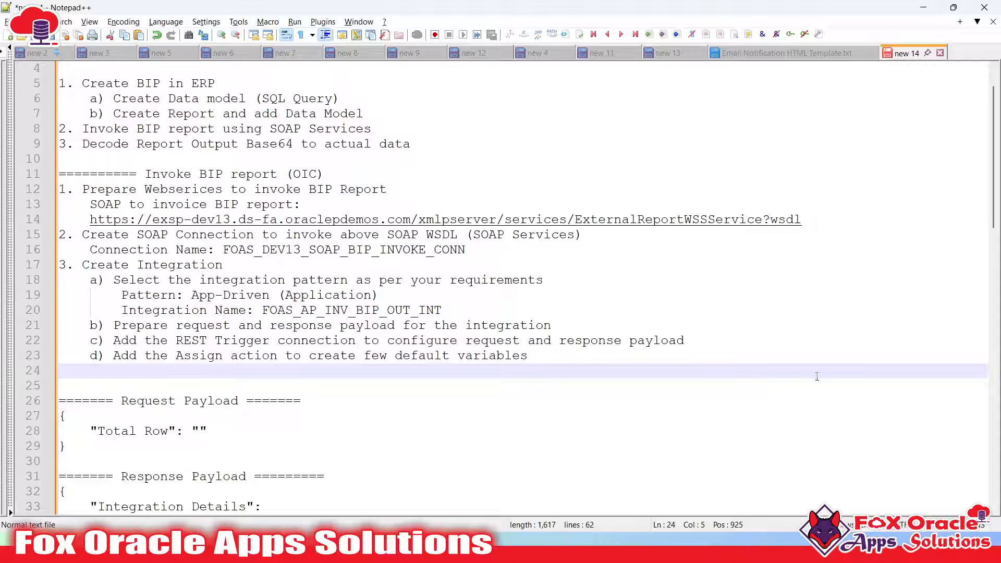
{"action": "key", "text": "alt+Tab"}
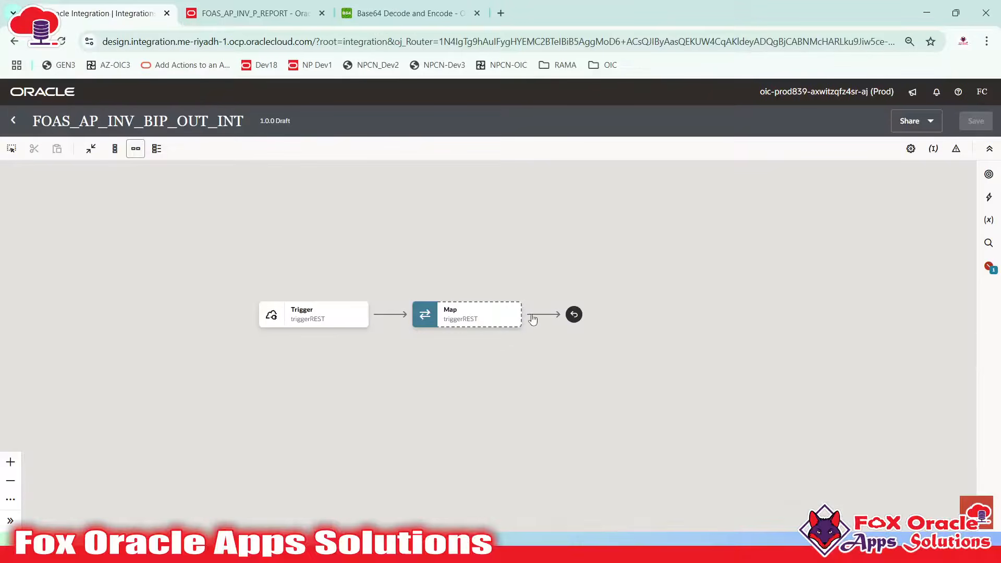
Inspect the Trigger and Map nodes, then open the insert picker on the connector between them
{"action": "left_click_drag", "start_coordinate": [418, 354], "coordinate": [432, 357]}
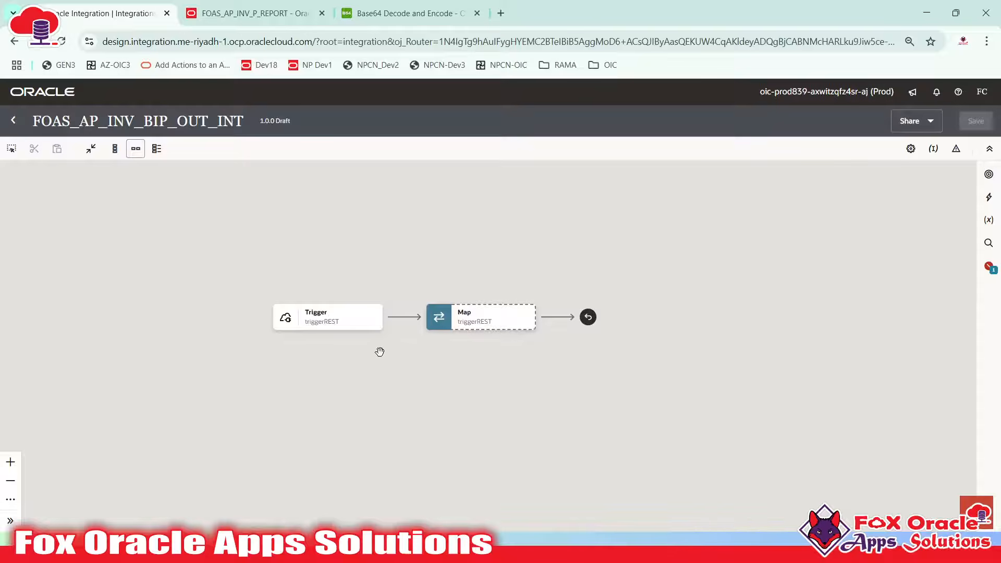
{"action": "left_click", "coordinate": [478, 320]}
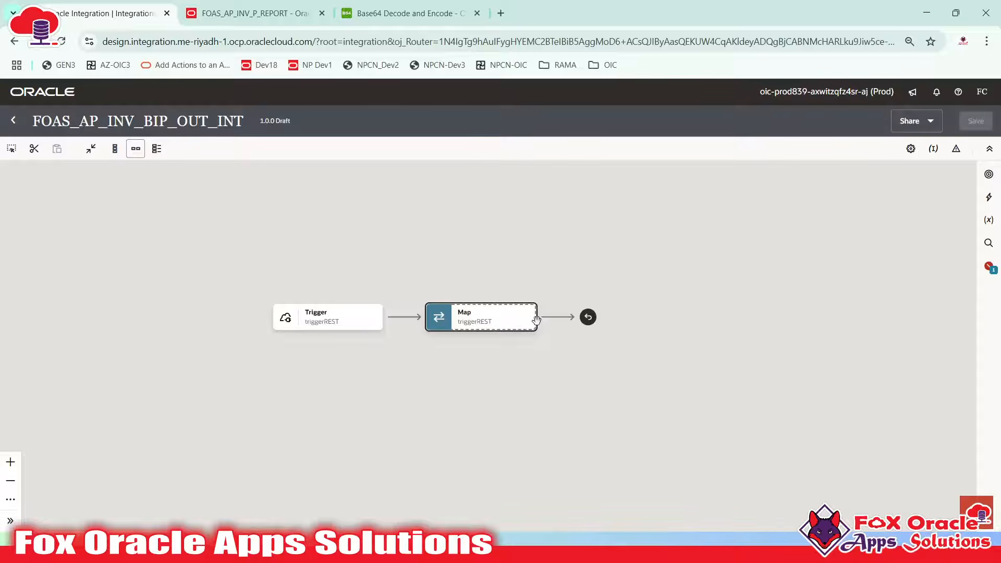
{"action": "left_click", "coordinate": [485, 319]}
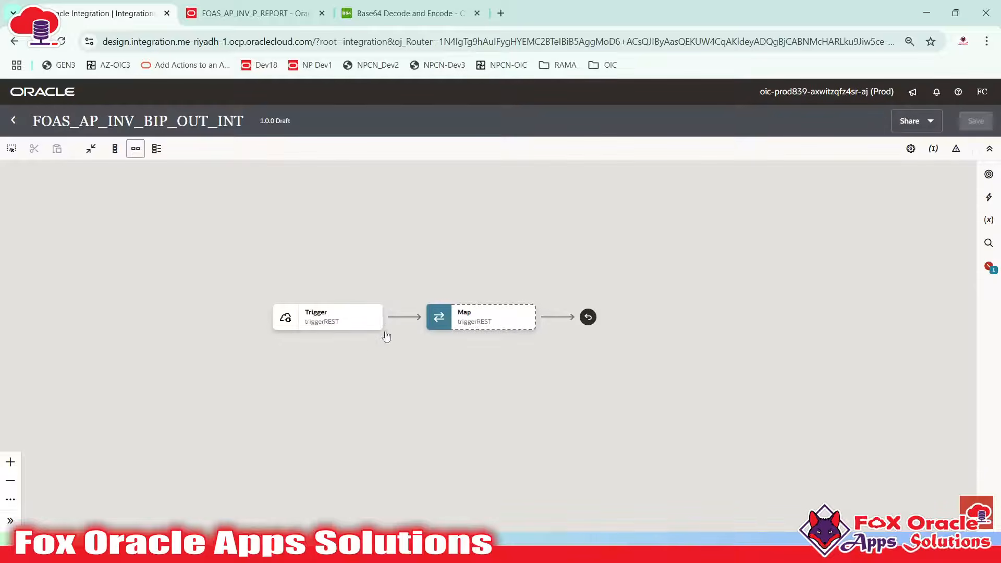
{"action": "left_click", "coordinate": [292, 325]}
{"action": "left_click", "coordinate": [292, 325]}
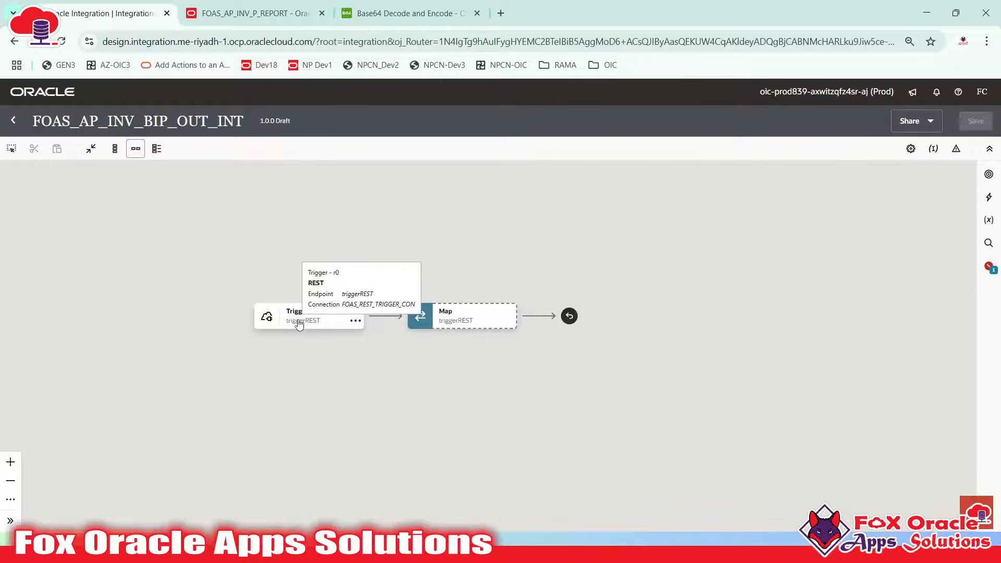
{"action": "left_click", "coordinate": [459, 326]}
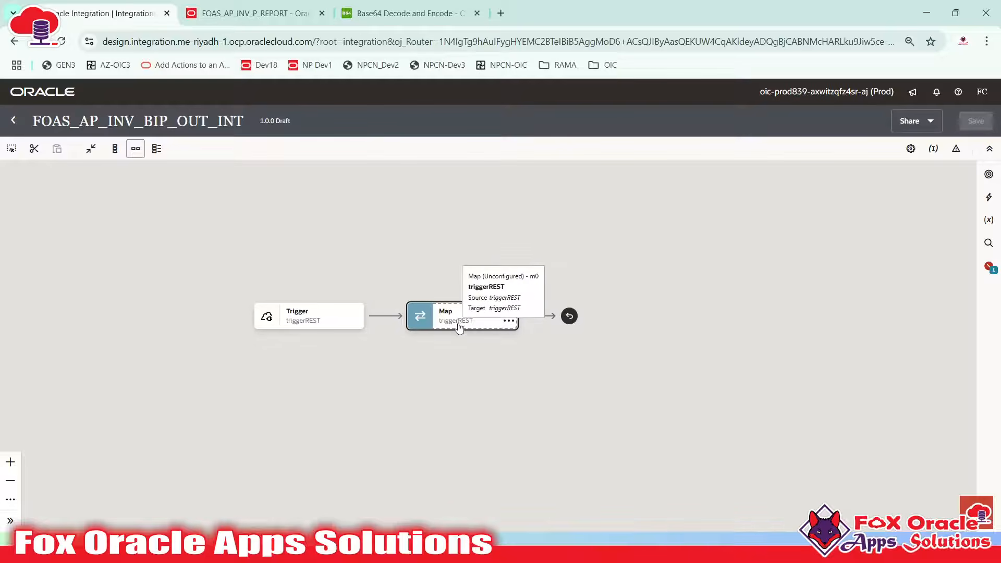
{"action": "mouse_move", "coordinate": [383, 323]}
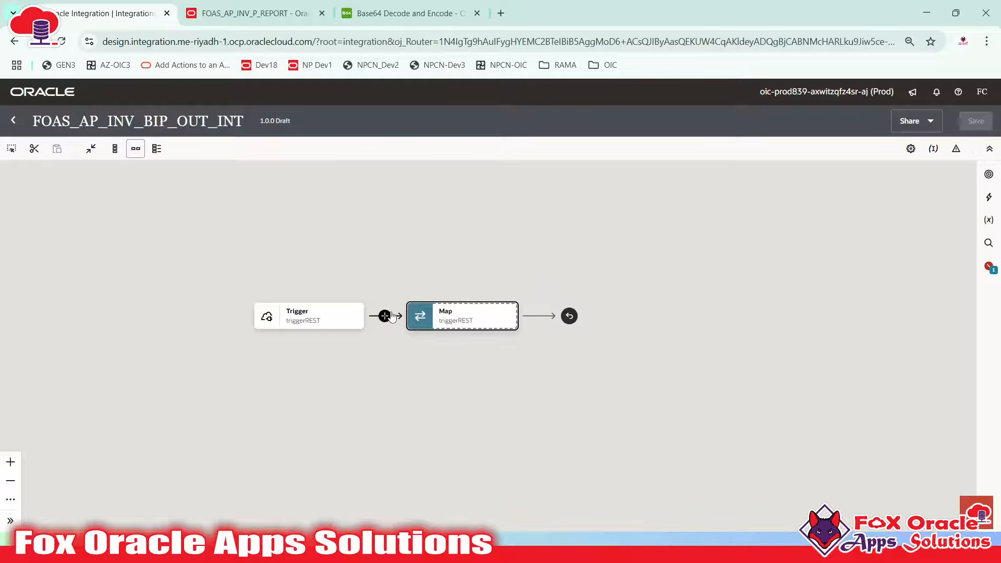
{"action": "left_click", "coordinate": [387, 316]}
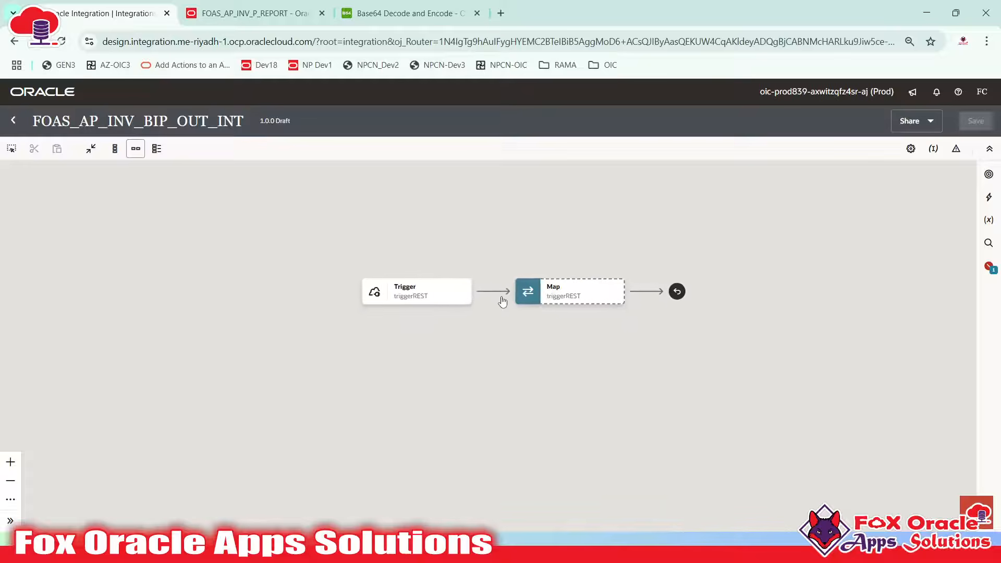
{"action": "left_click", "coordinate": [493, 291]}
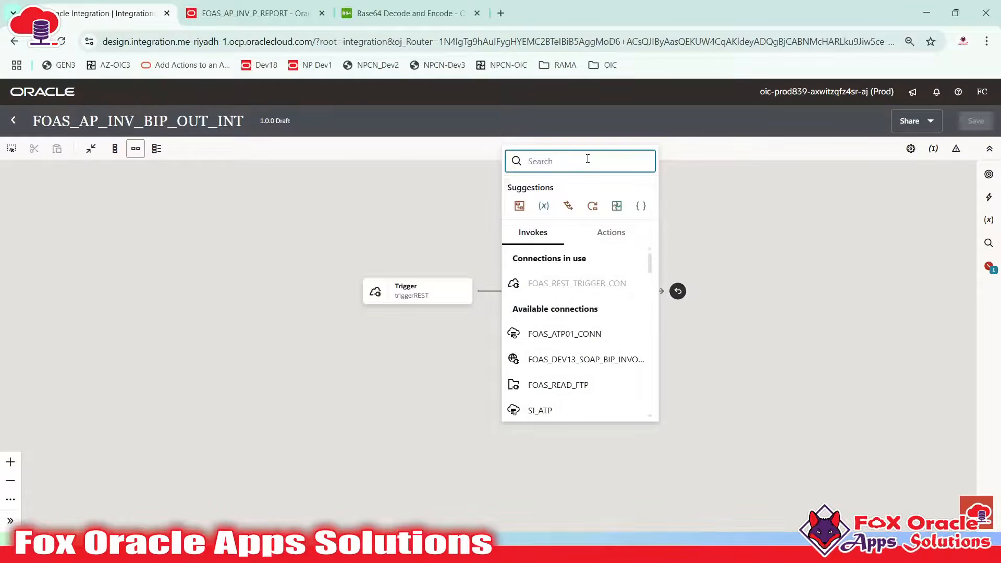
Insert an Assign action after the Trigger and name it defaultVar_Assign
{"action": "type", "text": "ass"}
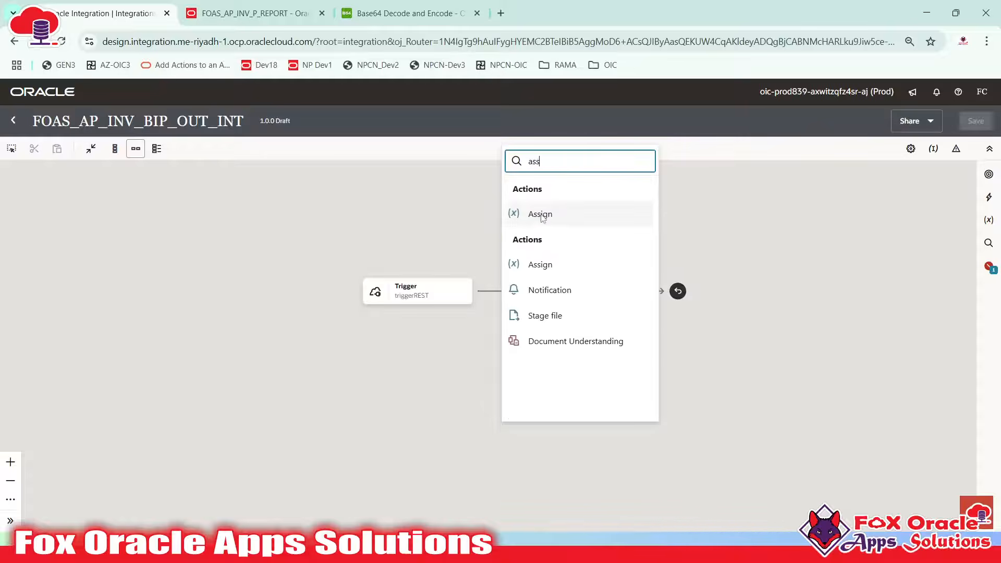
{"action": "left_click", "coordinate": [541, 215]}
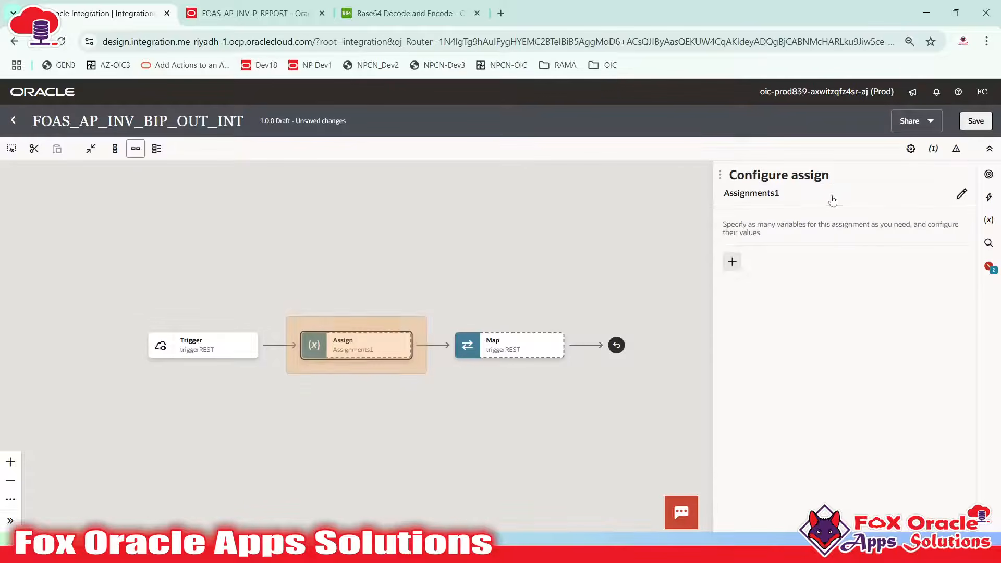
{"action": "left_click", "coordinate": [961, 193]}
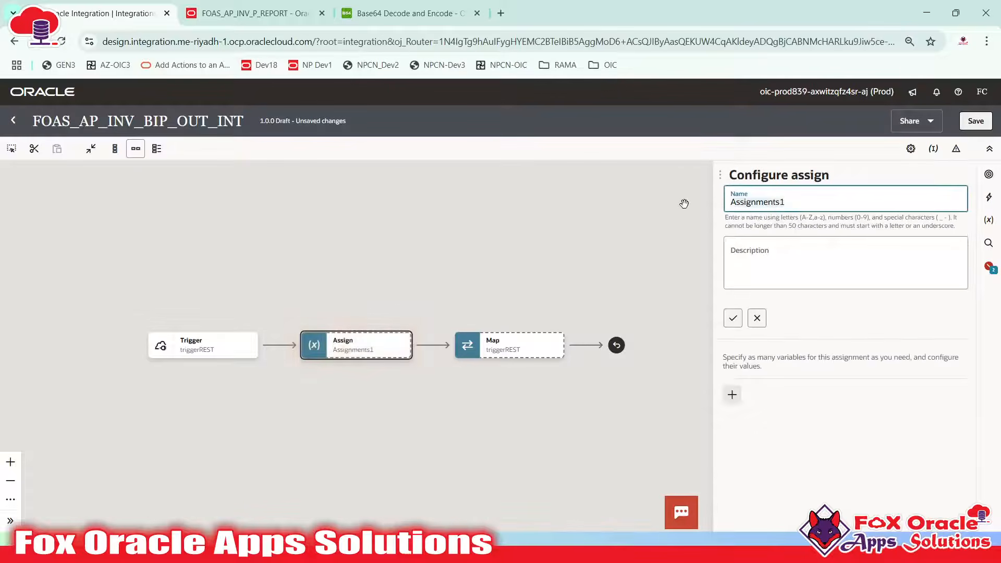
{"action": "type", "text": "default"}
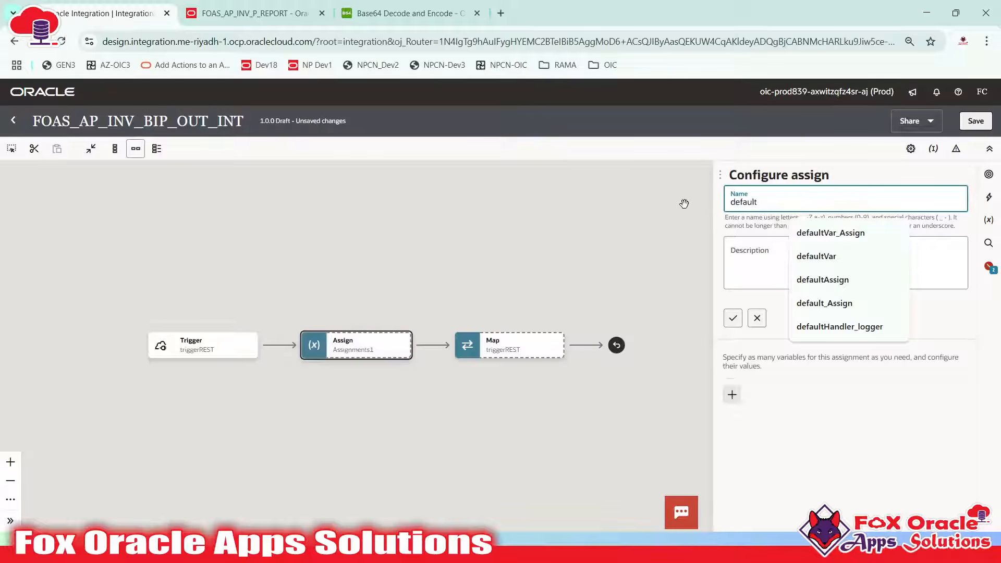
{"action": "type", "text": "_Assign"}
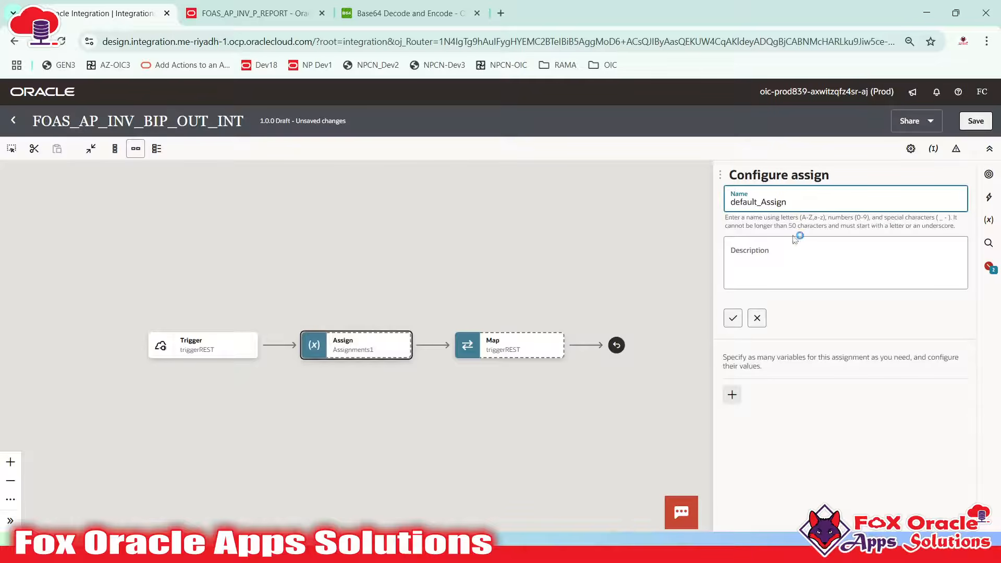
{"action": "key", "text": "Left"}
{"action": "key", "text": "Left"}
{"action": "key", "text": "Left"}
{"action": "key", "text": "Left"}
{"action": "key", "text": "Left"}
{"action": "key", "text": "Left"}
{"action": "key", "text": "Left"}
{"action": "type", "text": "Var"}
{"action": "left_click", "coordinate": [733, 318]}
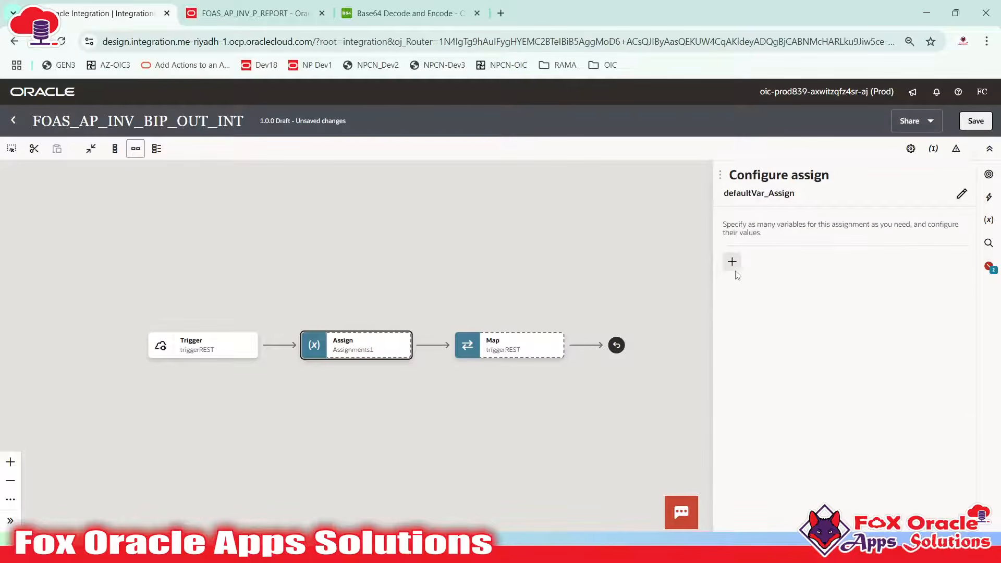
Add a first variable to the assignment and rename it var_ReportPath
{"action": "left_click", "coordinate": [733, 264]}
{"action": "left_click", "coordinate": [794, 312]}
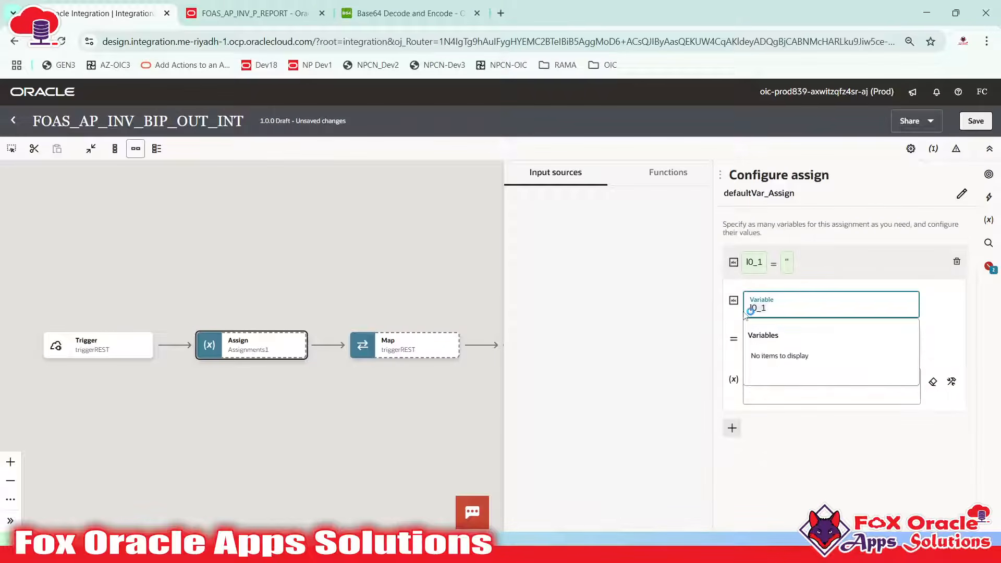
{"action": "key", "text": "BackSpace"}
{"action": "key", "text": "BackSpace"}
{"action": "key", "text": "BackSpace"}
{"action": "key", "text": "BackSpace"}
{"action": "type", "text": "rep"}
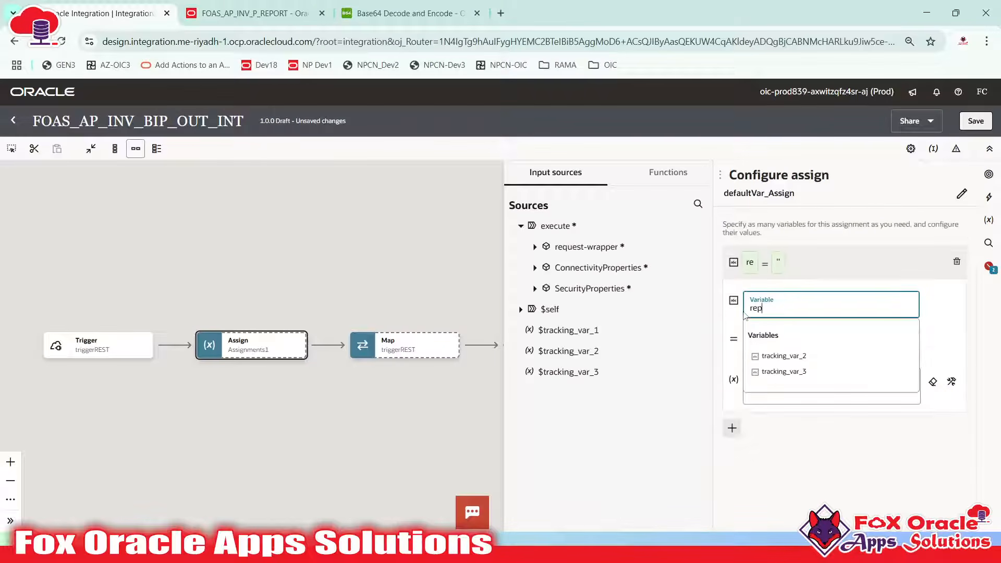
{"action": "type", "text": "ortPath"}
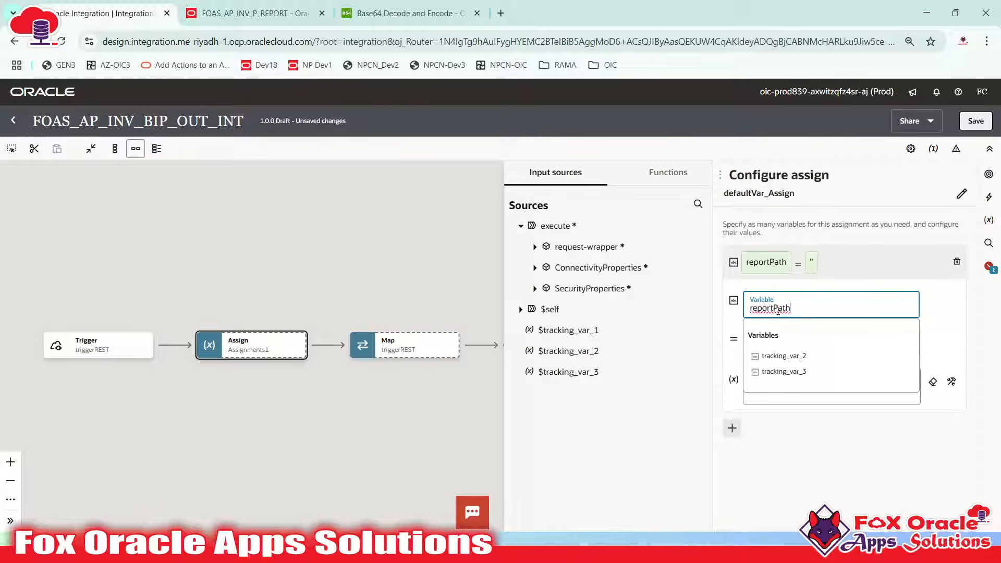
{"action": "key", "text": "BackSpace"}
{"action": "key", "text": "BackSpace"}
{"action": "key", "text": "BackSpace"}
{"action": "key", "text": "BackSpace"}
{"action": "key", "text": "BackSpace"}
{"action": "key", "text": "BackSpace"}
{"action": "key", "text": "BackSpace"}
{"action": "key", "text": "BackSpace"}
{"action": "key", "text": "BackSpace"}
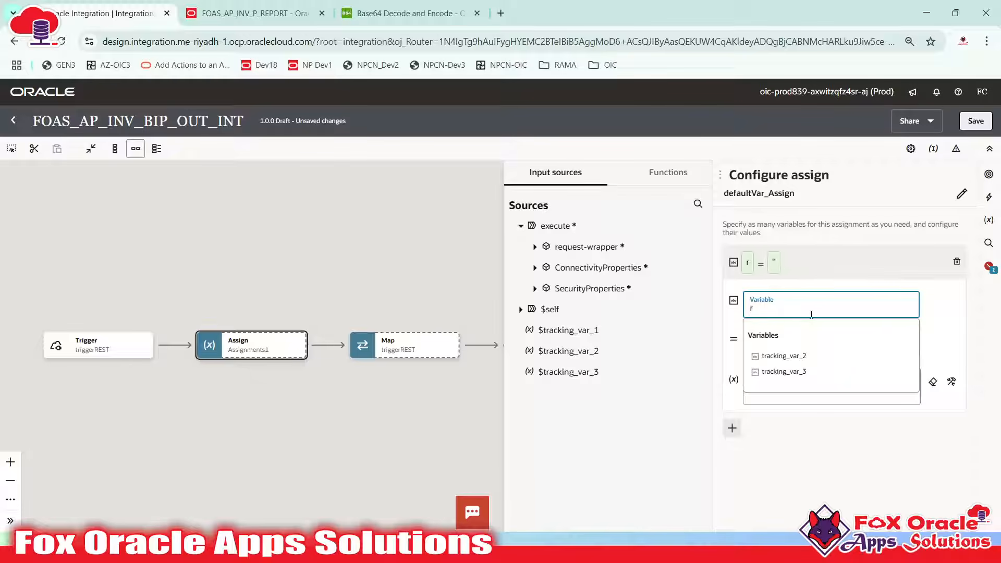
{"action": "key", "text": "BackSpace"}
{"action": "type", "text": "var_ReportPath"}
{"action": "key", "text": "ctrl+a"}
{"action": "left_click", "coordinate": [878, 435]}
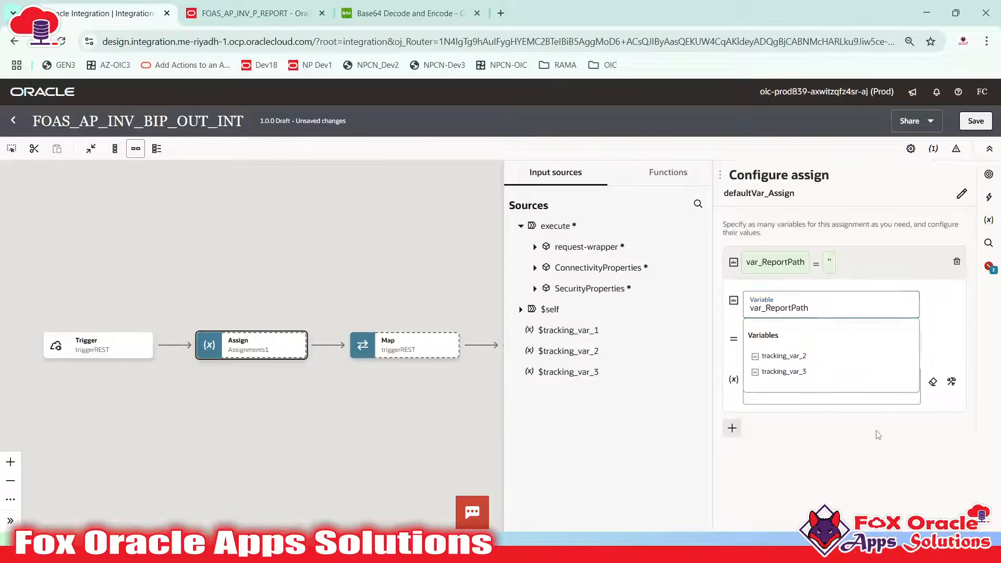
Move to var_ReportPath's Value field and bring up the Notepad++ payload notes
{"action": "left_click", "coordinate": [795, 387]}
{"action": "key", "text": "alt+Tab"}
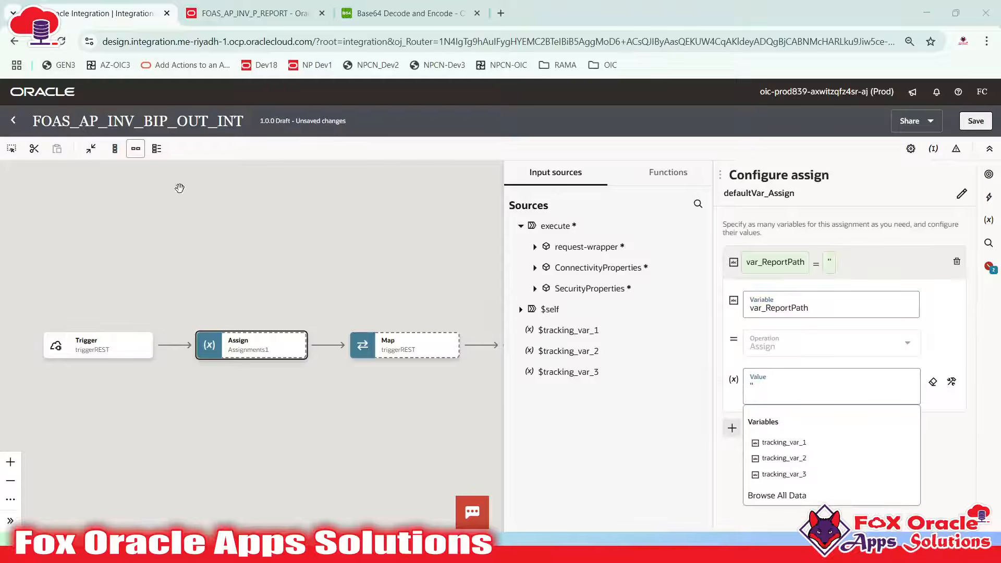
{"action": "key", "text": "alt+Tab"}
{"action": "scroll", "coordinate": [297, 296], "scroll_direction": "down", "scroll_amount": 1}
{"action": "scroll", "coordinate": [297, 296], "scroll_direction": "down", "scroll_amount": 18}
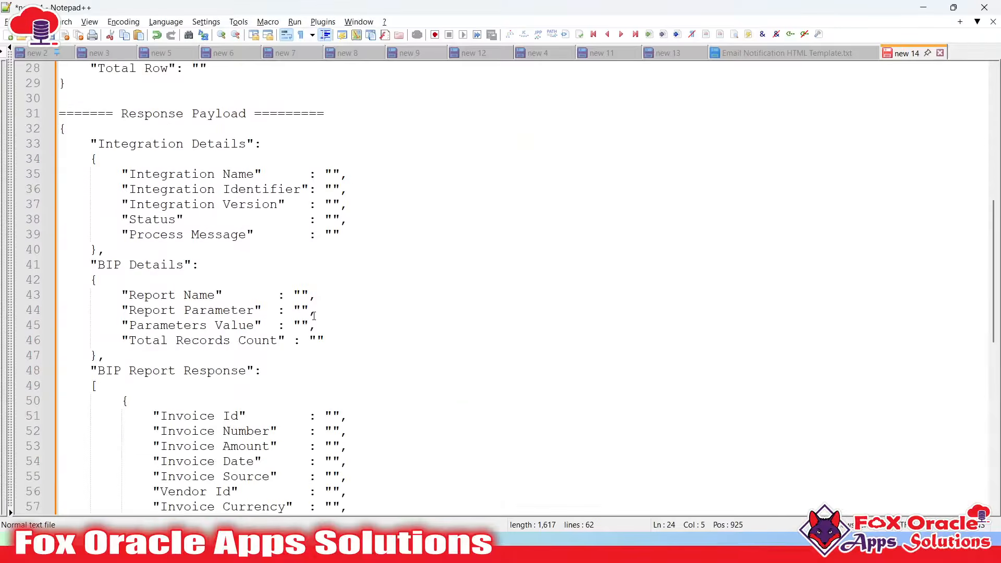
Copy /Custom/Integration/Report with Parameters/FOAS_AP_INV_P_REPORT.xdo from SoapUI's runReport request into the clipboard
{"action": "key", "text": "super"}
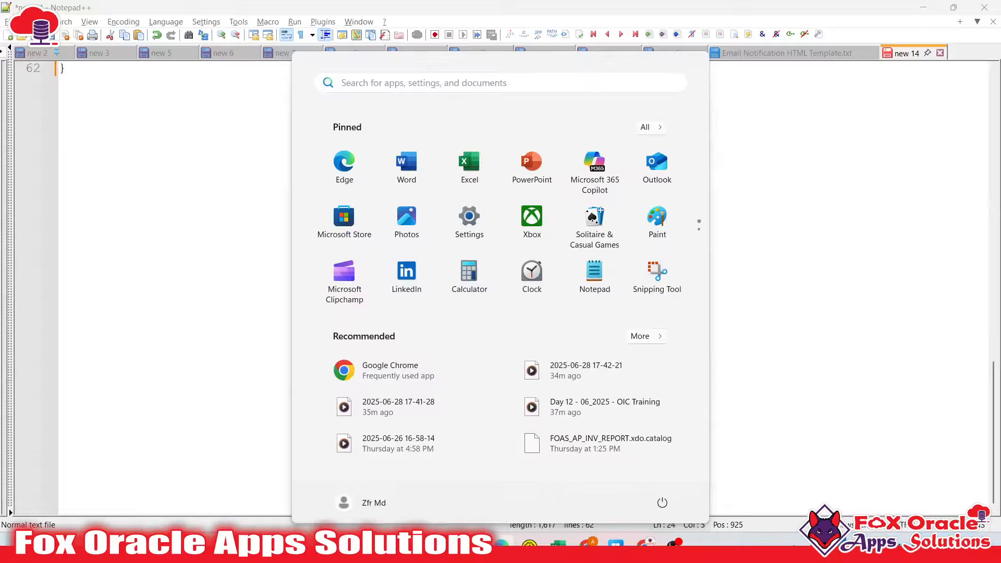
{"action": "mouse_move", "coordinate": [500, 546]}
{"action": "left_click", "coordinate": [535, 487]}
{"action": "left_click", "coordinate": [328, 261]}
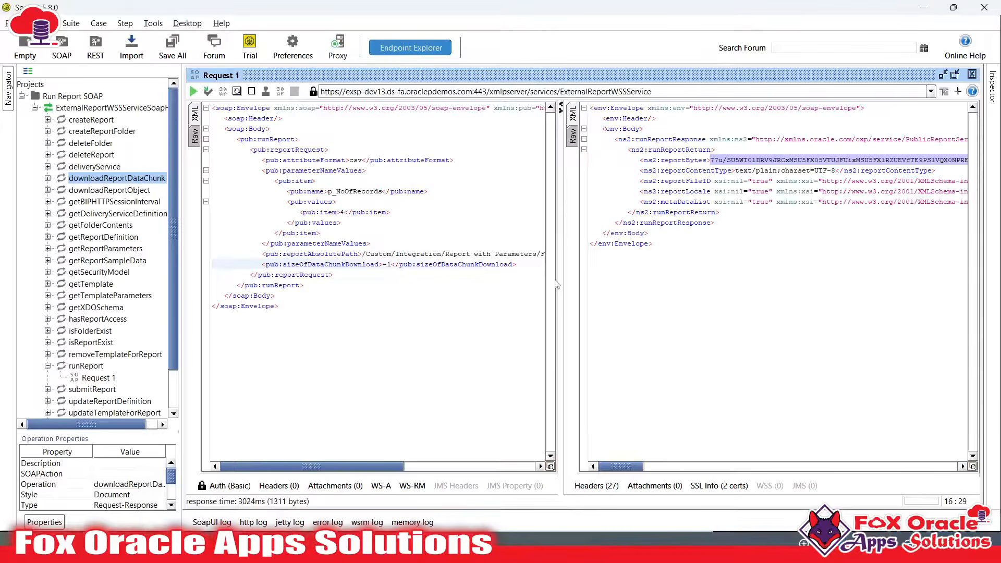
{"action": "left_click_drag", "start_coordinate": [556, 284], "coordinate": [799, 286]}
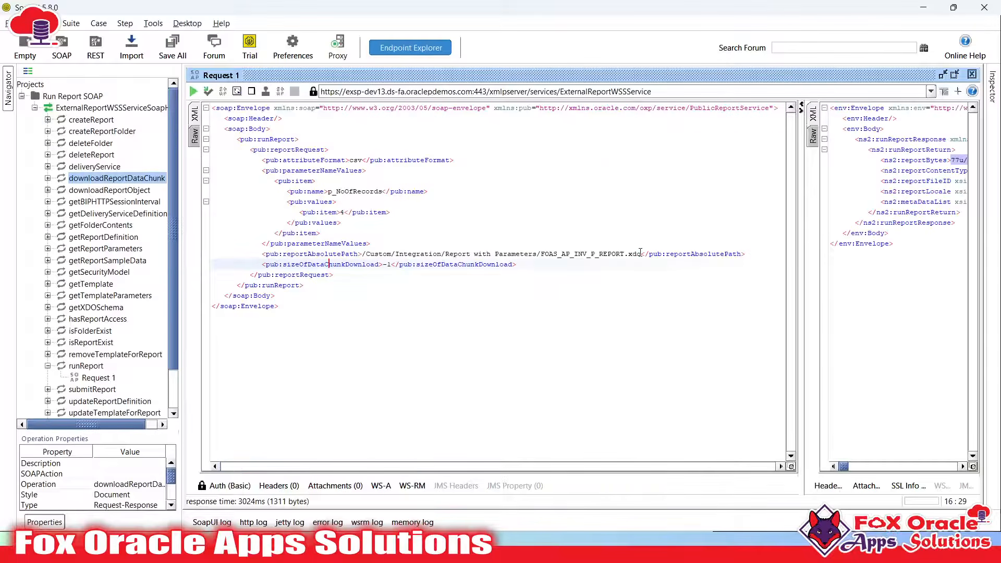
{"action": "left_click", "coordinate": [640, 254]}
{"action": "left_click", "coordinate": [363, 254], "text": "shift"}
{"action": "key", "text": "ctrl+c"}
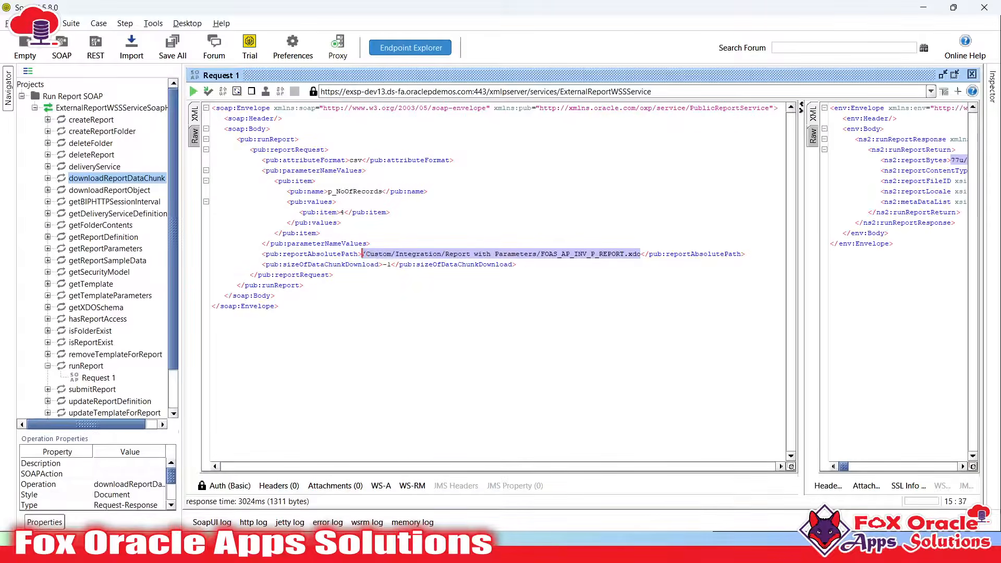
{"action": "key", "text": "alt+Tab"}
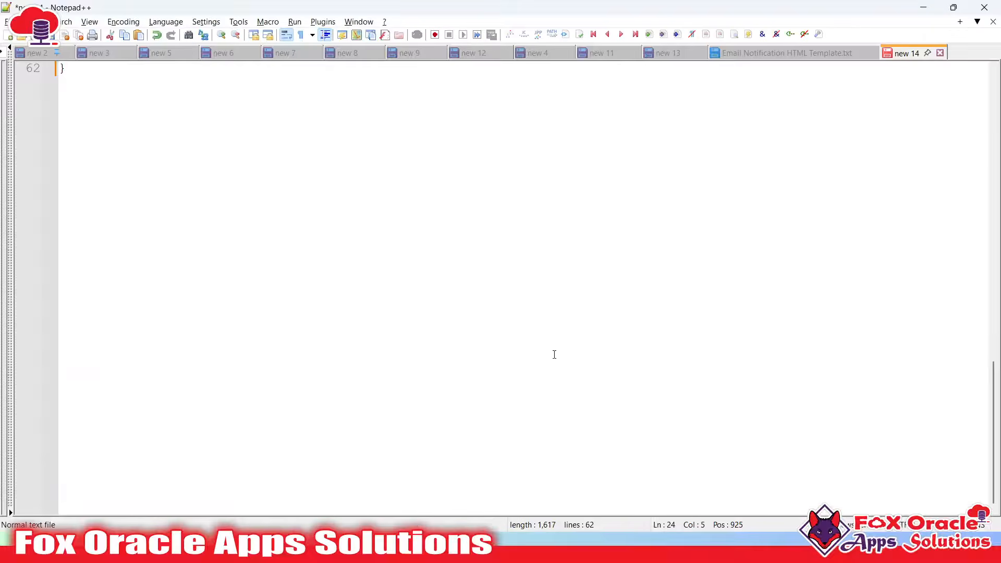
{"action": "key", "text": "alt+Tab"}
{"action": "key", "text": "alt+Tab"}
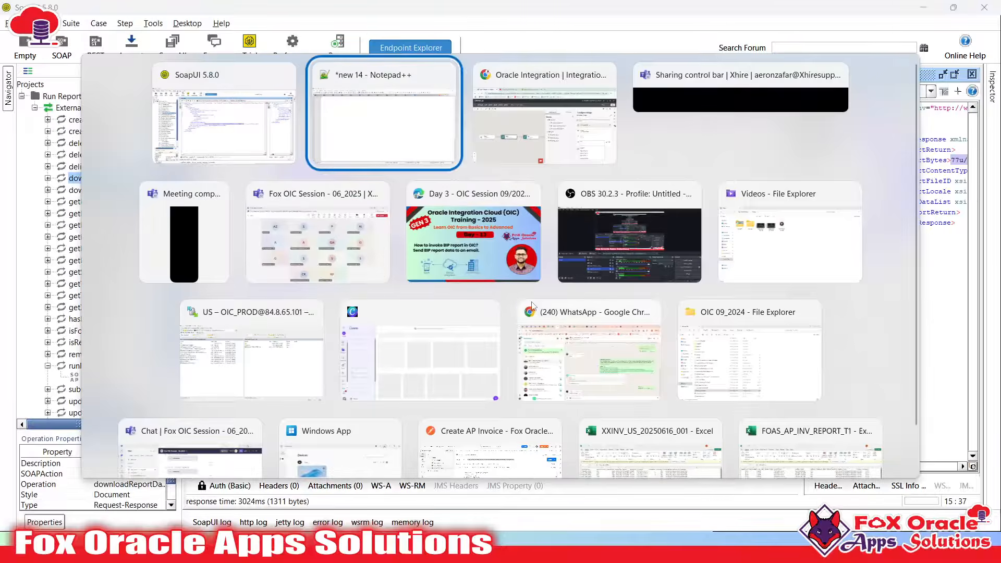
{"action": "key", "text": "alt+Tab"}
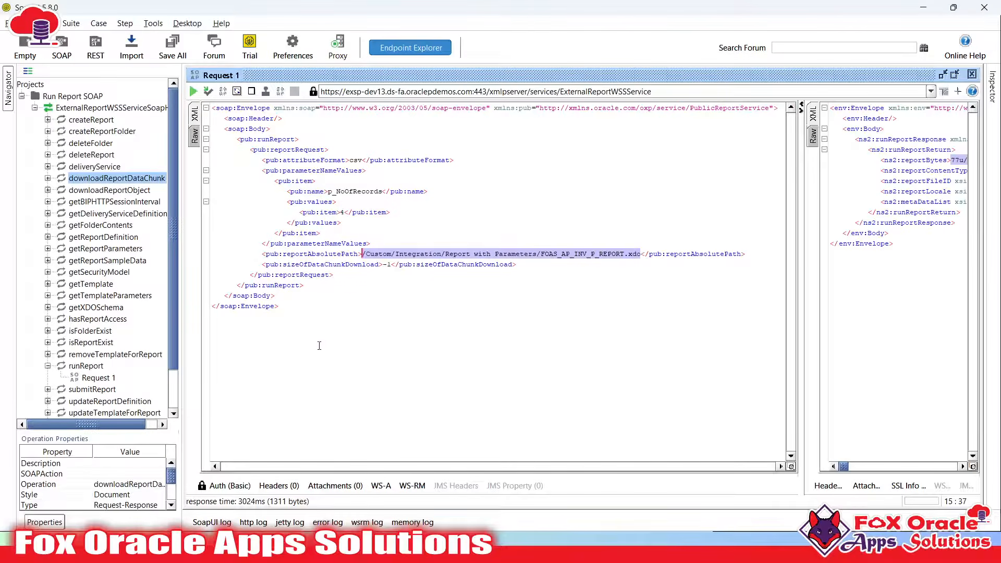
{"action": "key", "text": "alt+Tab"}
{"action": "scroll", "coordinate": [263, 219], "scroll_direction": "up", "scroll_amount": 20}
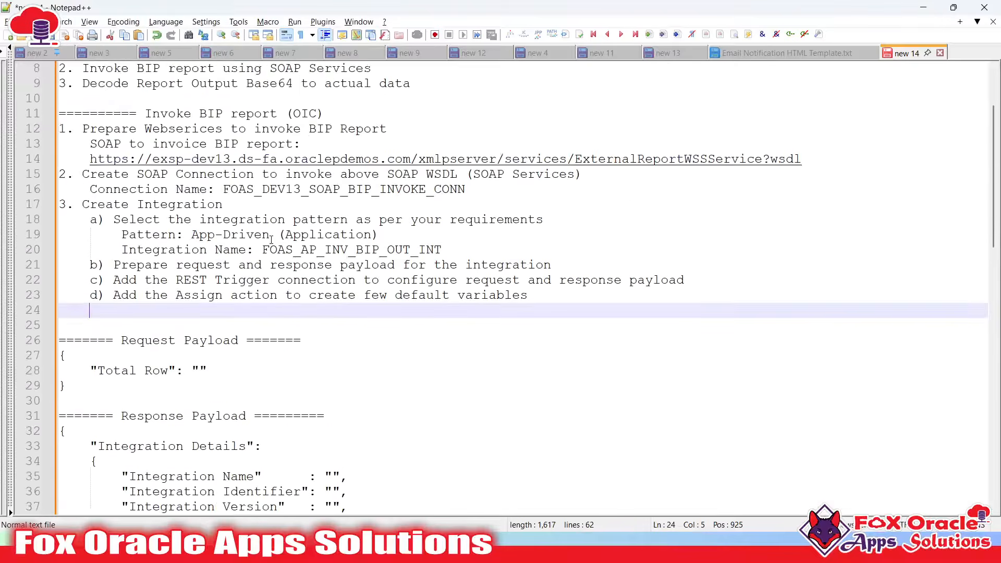
Write 'var ReportPath:' with the pasted .xdo report path under step d) in the notes
{"action": "scroll", "coordinate": [271, 239], "scroll_direction": "down", "scroll_amount": 2}
{"action": "scroll", "coordinate": [279, 264], "scroll_direction": "up", "scroll_amount": 1}
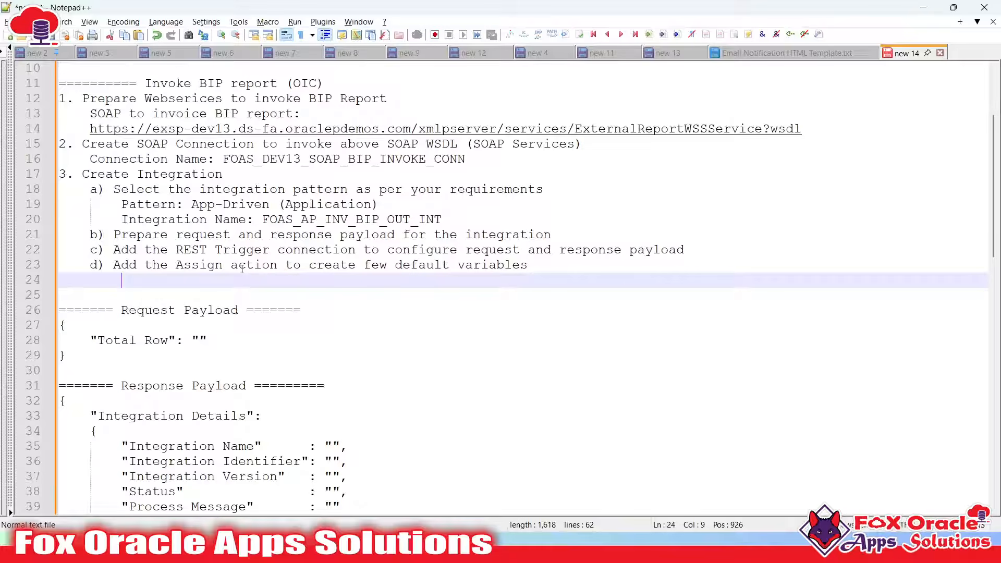
{"action": "type", "text": "var "}
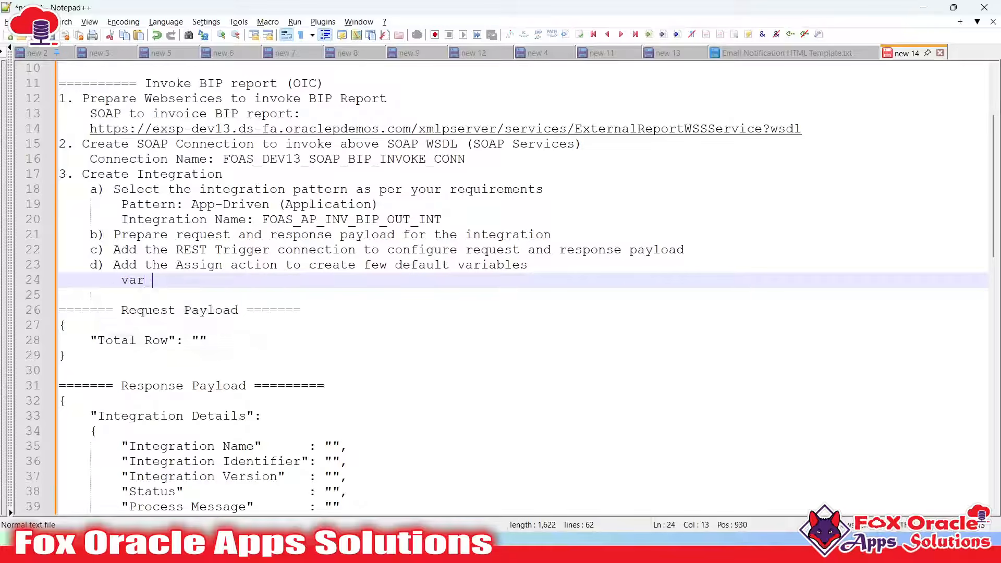
{"action": "type", "text": "ReportPath"}
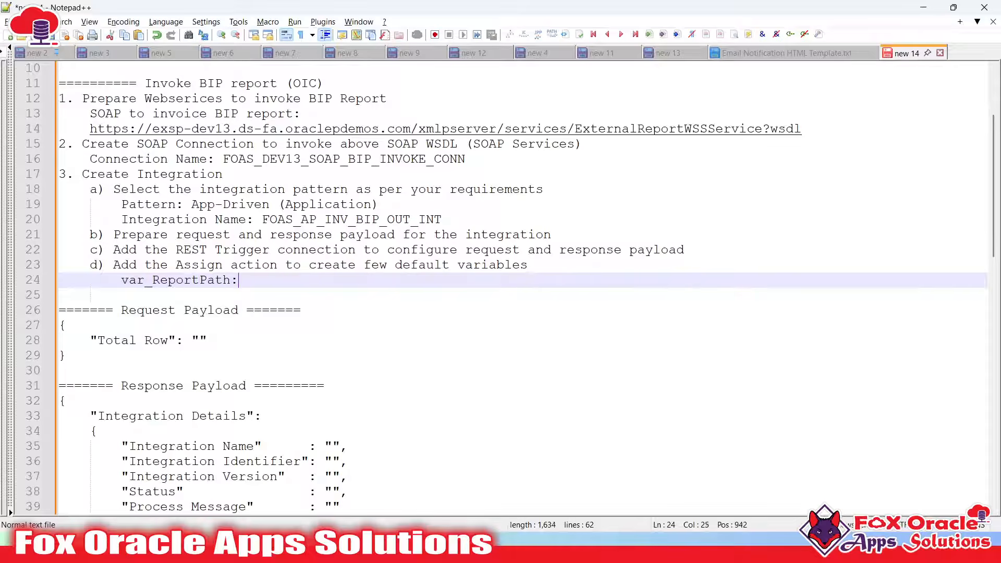
{"action": "type", "text": ":"}
{"action": "key", "text": "ctrl+v"}
{"action": "key", "text": "Return"}
{"action": "key", "text": "alt+Tab"}
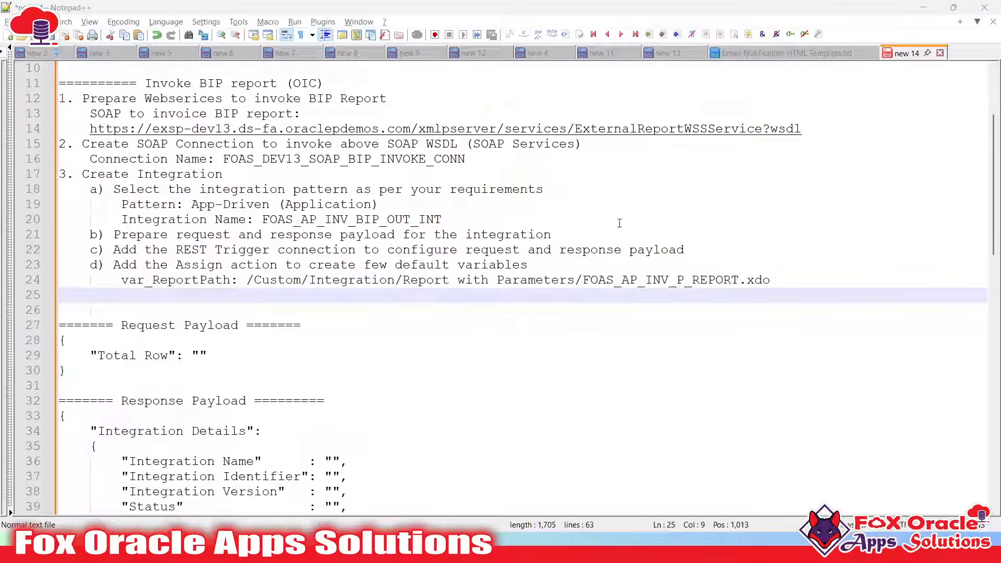
{"action": "key", "text": "alt+Tab"}
{"action": "key", "text": "alt+Tab"}
{"action": "key", "text": "alt+Tab"}
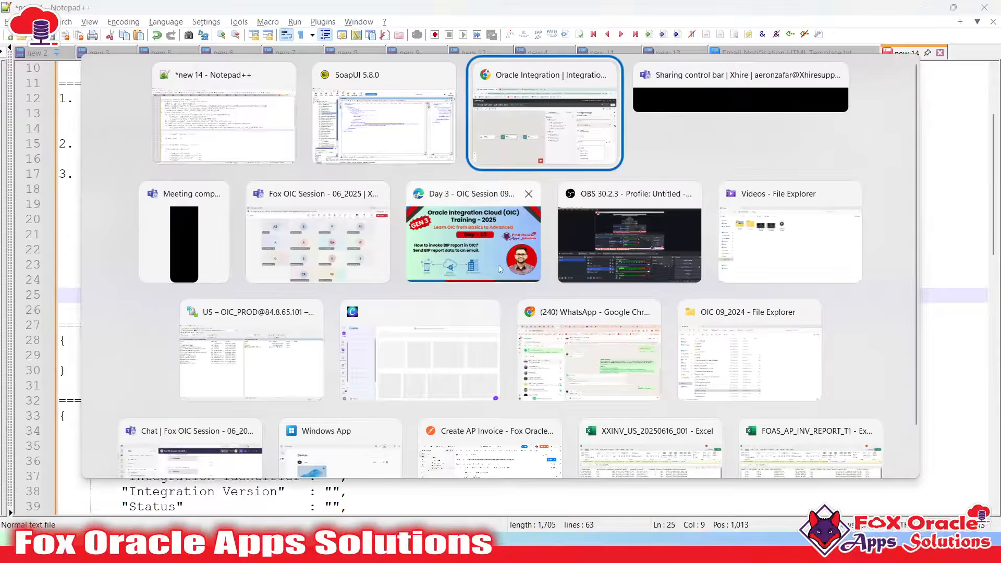
Set var_ReportPath's value to the pasted report path wrapped in single quotes
{"action": "key", "text": "BackSpace"}
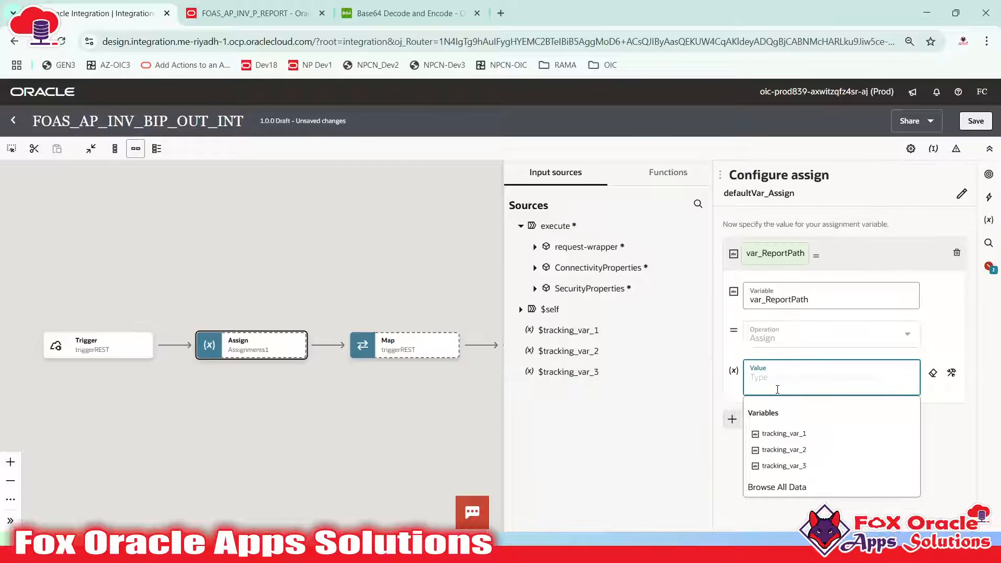
{"action": "type", "text": "'"}
{"action": "key", "text": "ctrl+v"}
{"action": "type", "text": "'"}
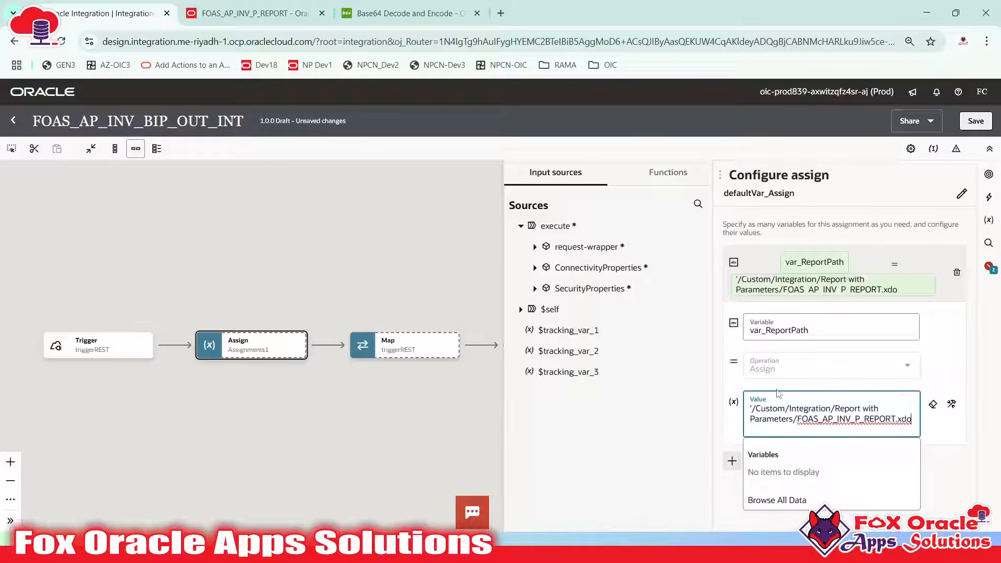
{"action": "left_click", "coordinate": [857, 261]}
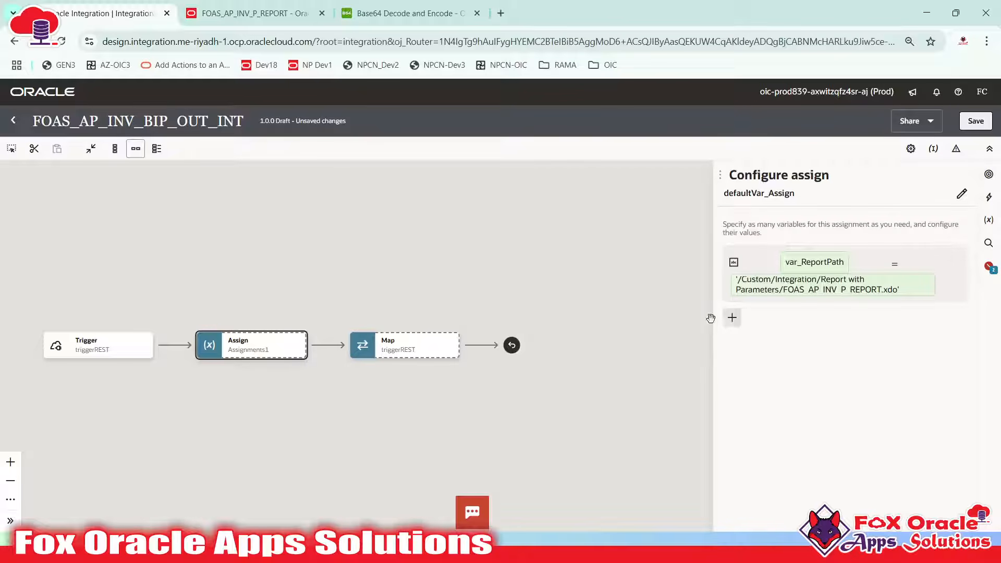
Add a second assign variable named var_TimeStamp and move to its Value field
{"action": "left_click", "coordinate": [731, 317]}
{"action": "left_click", "coordinate": [802, 360]}
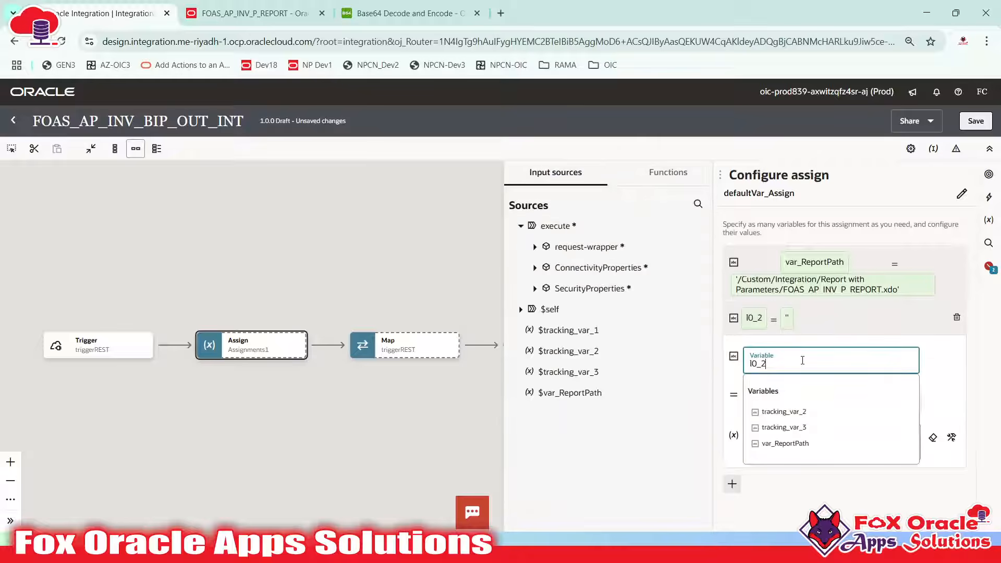
{"action": "key", "text": "BackSpace"}
{"action": "key", "text": "BackSpace"}
{"action": "key", "text": "BackSpace"}
{"action": "key", "text": "BackSpace"}
{"action": "type", "text": "vr"}
{"action": "type", "text": "ar"}
{"action": "type", "text": "_time"}
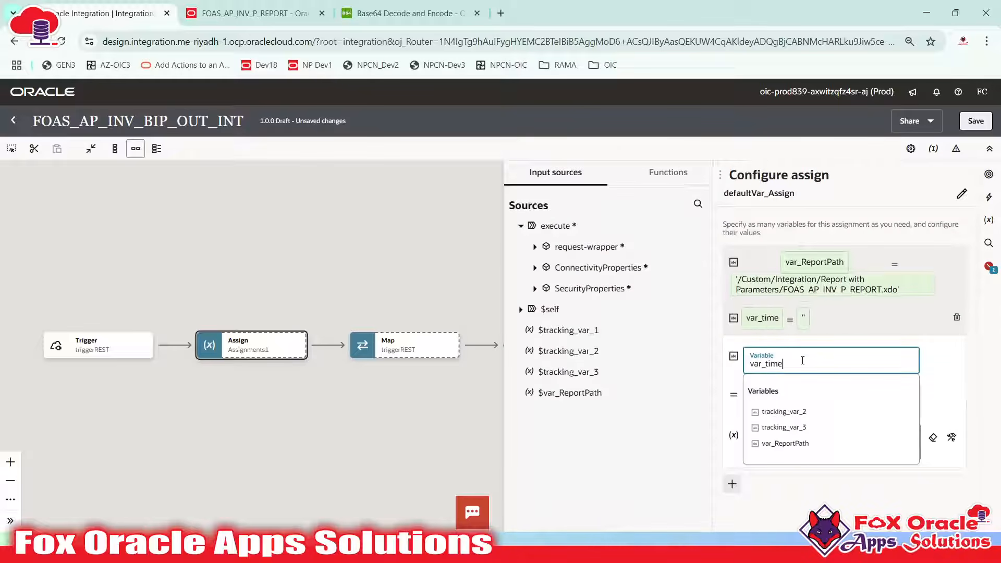
{"action": "key", "text": "BackSpace"}
{"action": "key", "text": "BackSpace"}
{"action": "key", "text": "BackSpace"}
{"action": "key", "text": "BackSpace"}
{"action": "type", "text": "TimS"}
{"action": "key", "text": "BackSpace"}
{"action": "type", "text": "eStamp"}
{"action": "left_click", "coordinate": [938, 370]}
{"action": "left_click", "coordinate": [829, 441]}
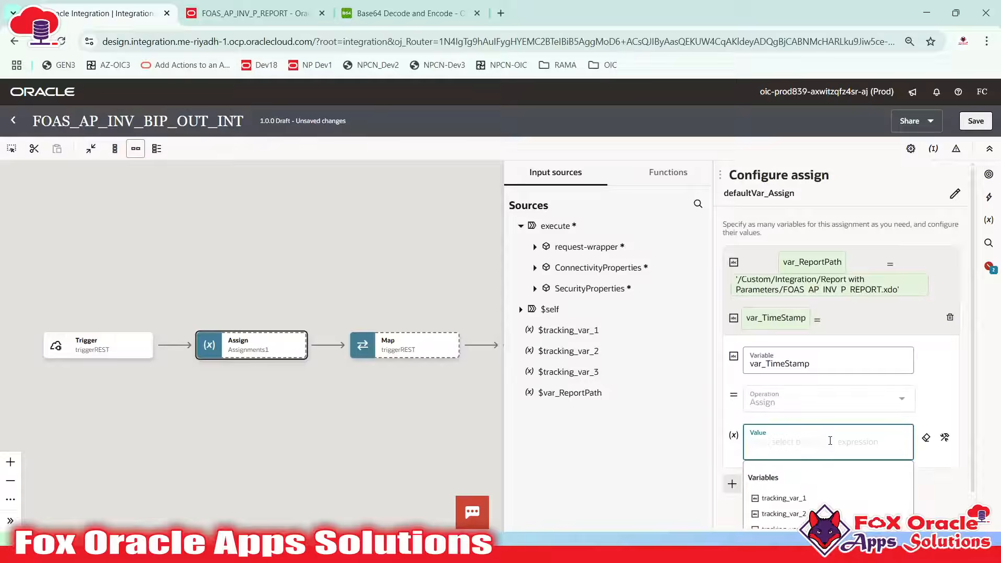
{"action": "key", "text": "super"}
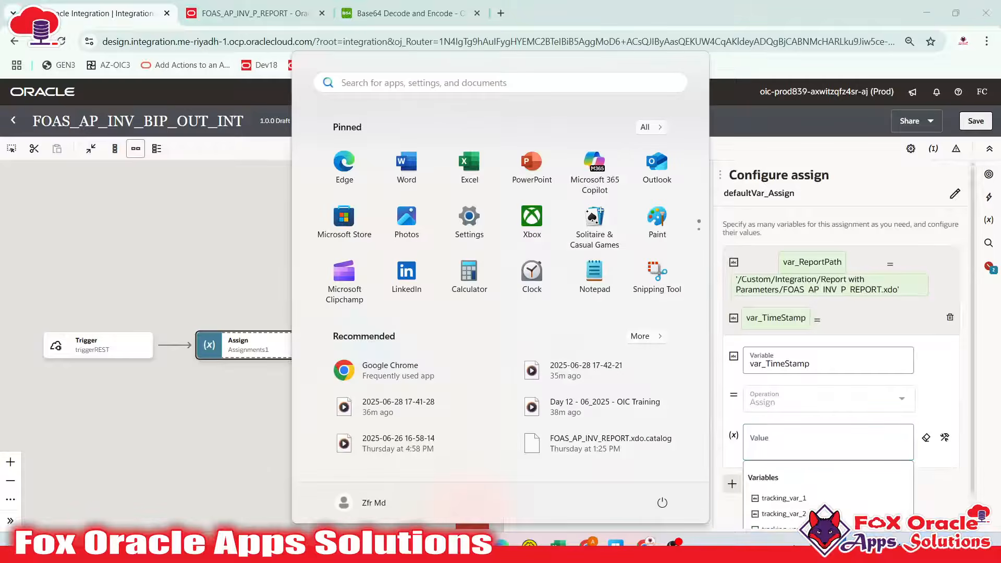
Search all open documents for 'format-d' and jump to the line 54 match in new 3
{"action": "left_click", "coordinate": [529, 544]}
{"action": "scroll", "coordinate": [401, 172], "scroll_direction": "up", "scroll_amount": 3}
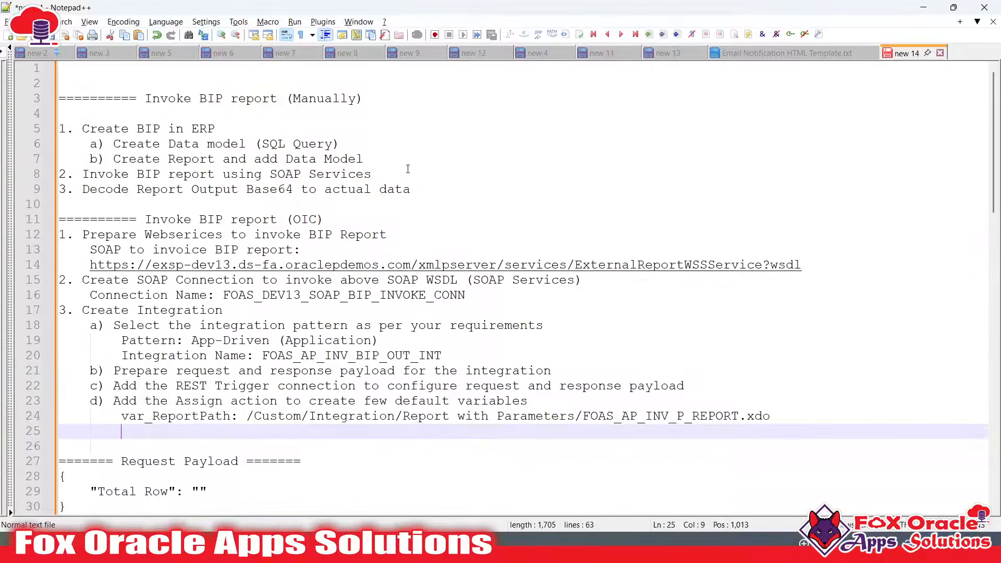
{"action": "scroll", "coordinate": [408, 169], "scroll_direction": "down", "scroll_amount": 7}
{"action": "scroll", "coordinate": [368, 183], "scroll_direction": "up", "scroll_amount": 1}
{"action": "left_click", "coordinate": [415, 179]}
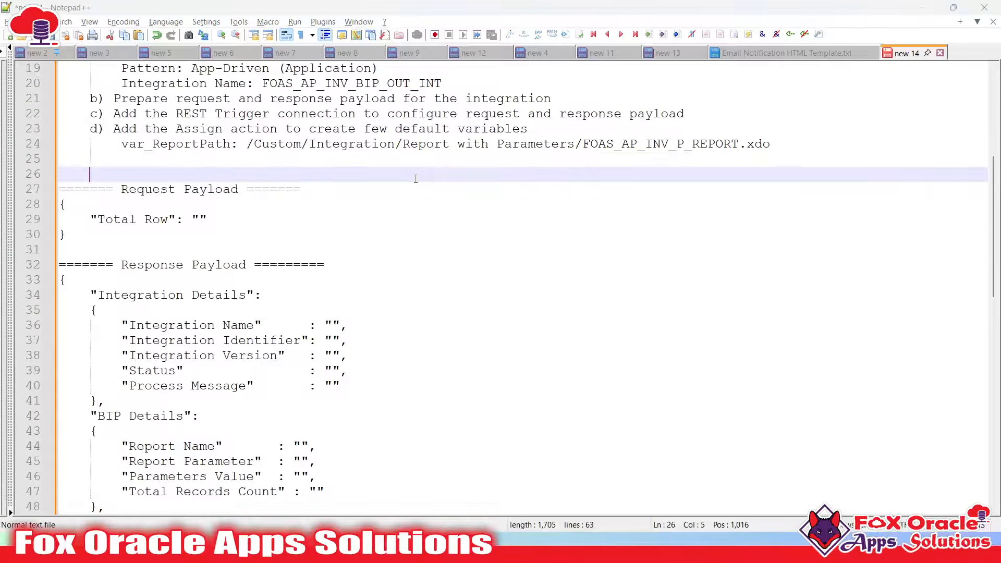
{"action": "key", "text": "ctrl+f"}
{"action": "type", "text": "date-t"}
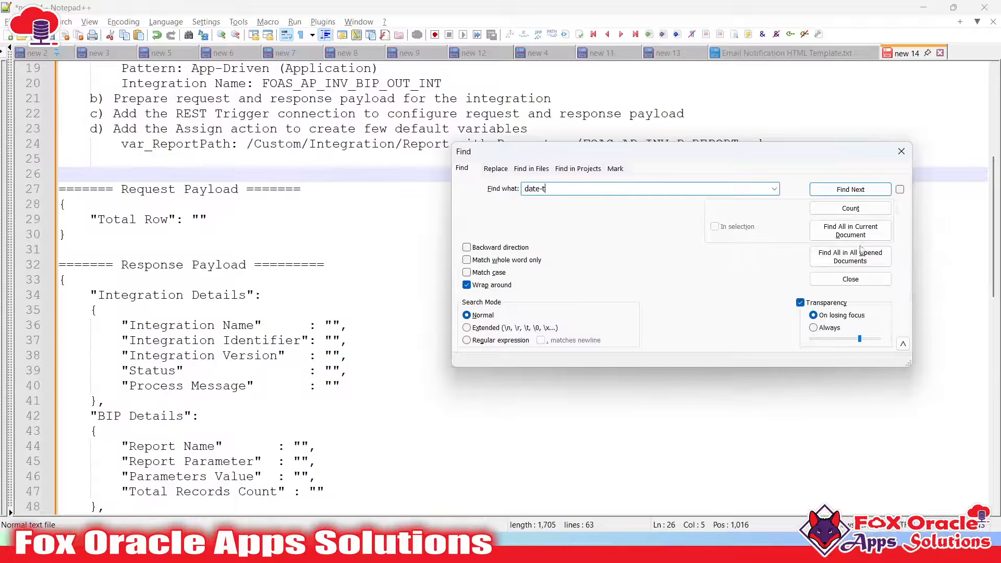
{"action": "left_click", "coordinate": [860, 249]}
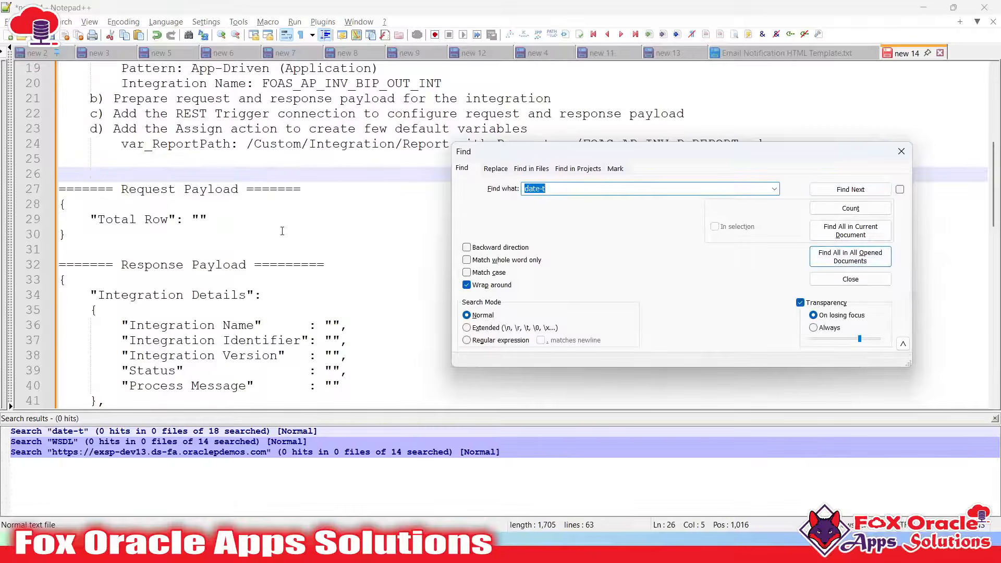
{"action": "scroll", "coordinate": [317, 208], "scroll_direction": "up", "scroll_amount": 6}
{"action": "scroll", "coordinate": [323, 208], "scroll_direction": "down", "scroll_amount": 5}
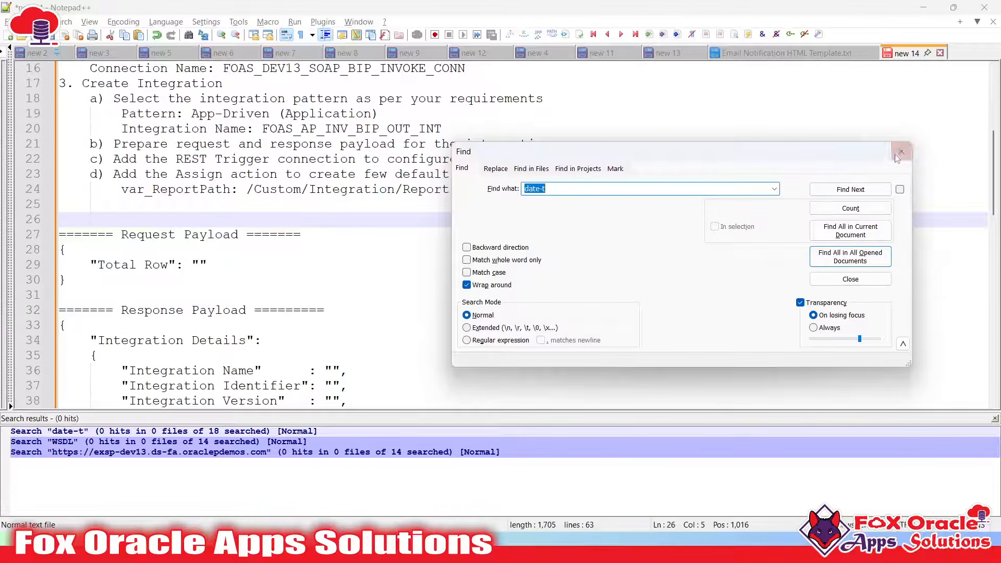
{"action": "left_click", "coordinate": [901, 153]}
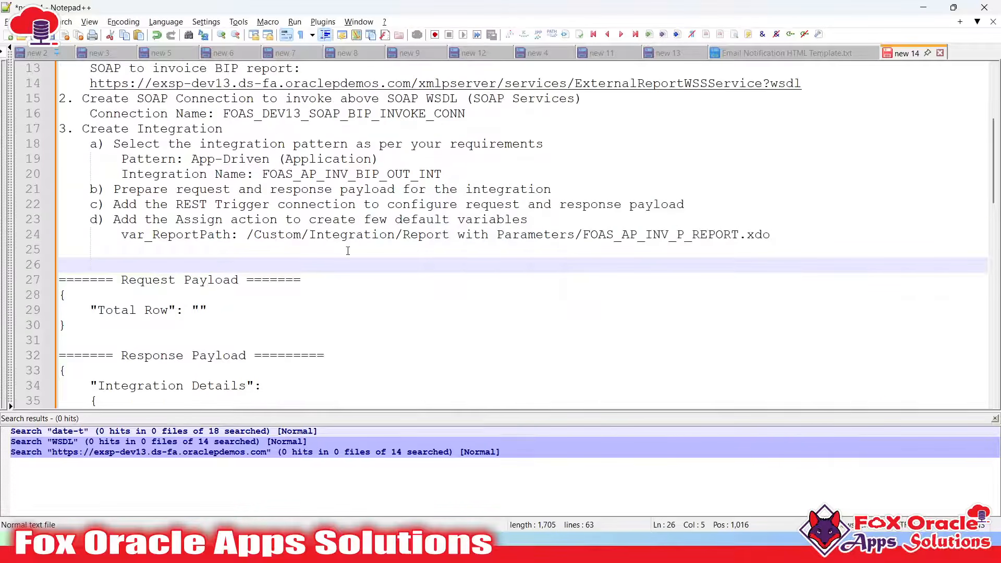
{"action": "key", "text": "ctrl+f"}
{"action": "type", "text": "f"}
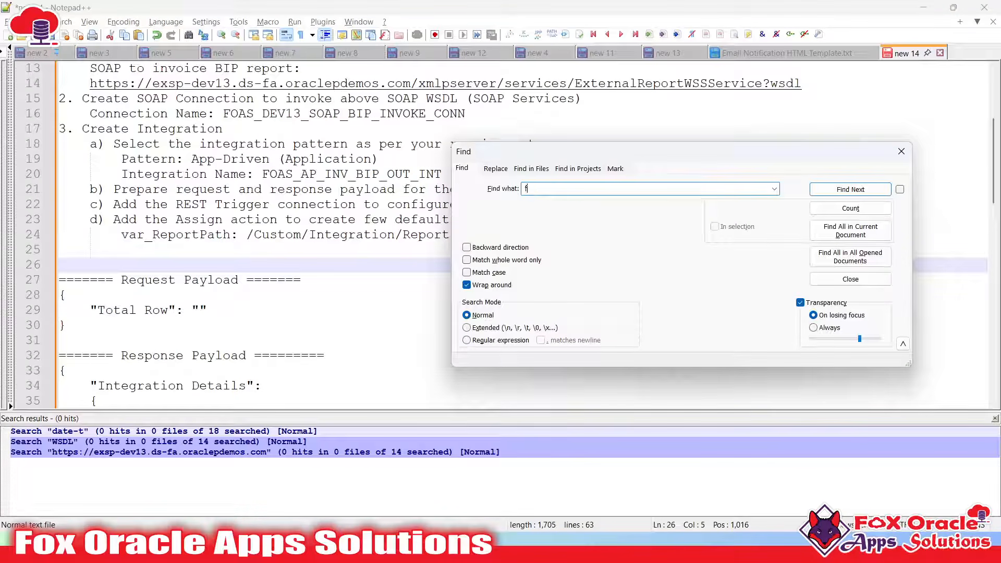
{"action": "type", "text": "ormat-d"}
{"action": "left_click", "coordinate": [849, 256]}
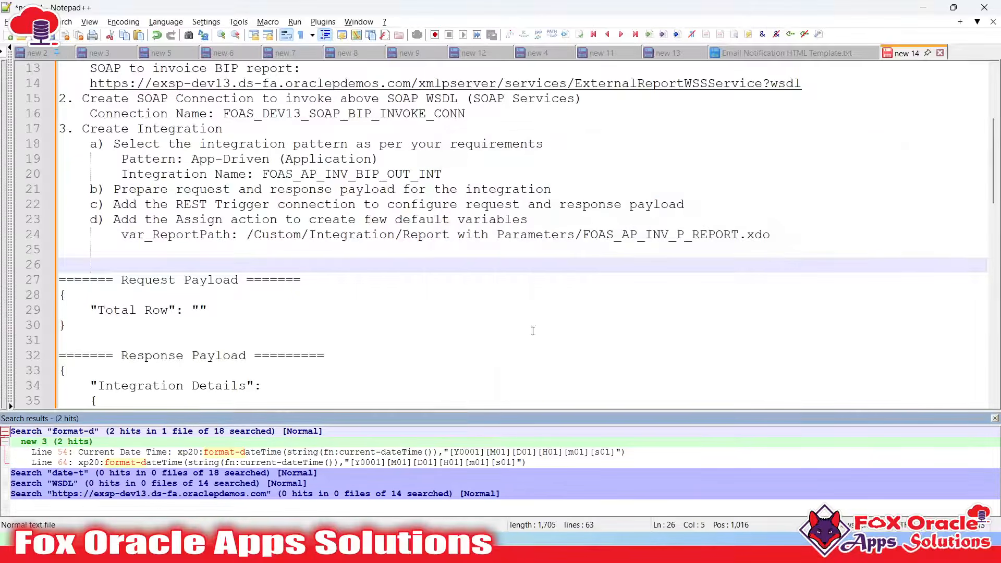
{"action": "double_click", "coordinate": [242, 452]}
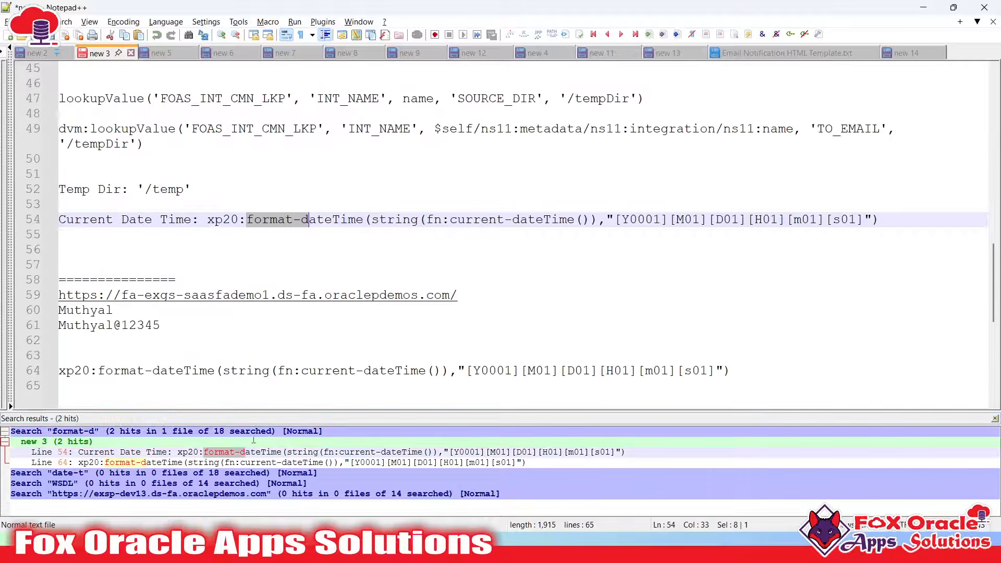
Move the xp20:format-dateTime expression onto its own indented line and select its date pattern
{"action": "left_click", "coordinate": [293, 220]}
{"action": "left_click", "coordinate": [208, 219]}
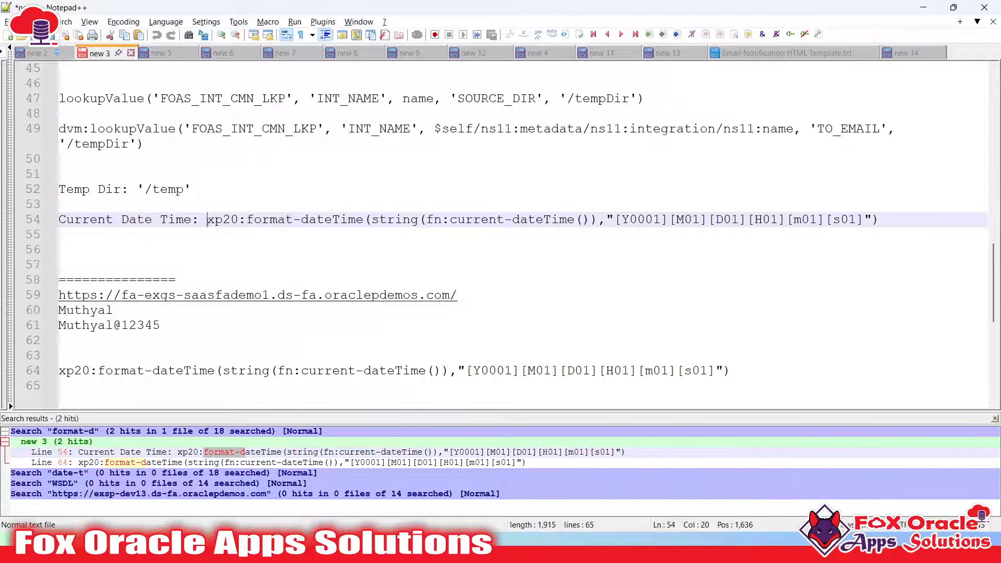
{"action": "key", "text": "Return"}
{"action": "key", "text": "Tab"}
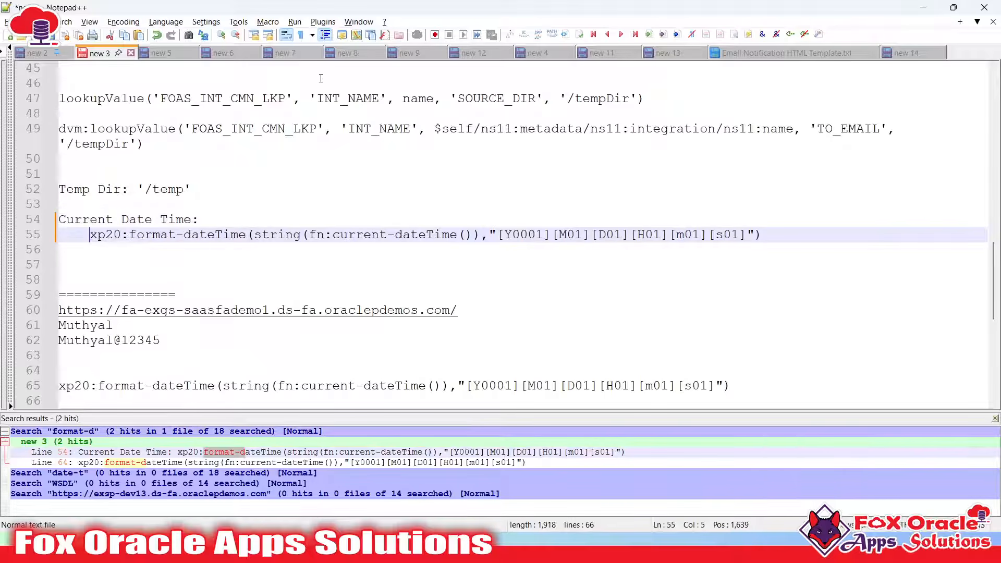
{"action": "left_click", "coordinate": [501, 235]}
{"action": "left_click", "coordinate": [746, 235], "text": "shift"}
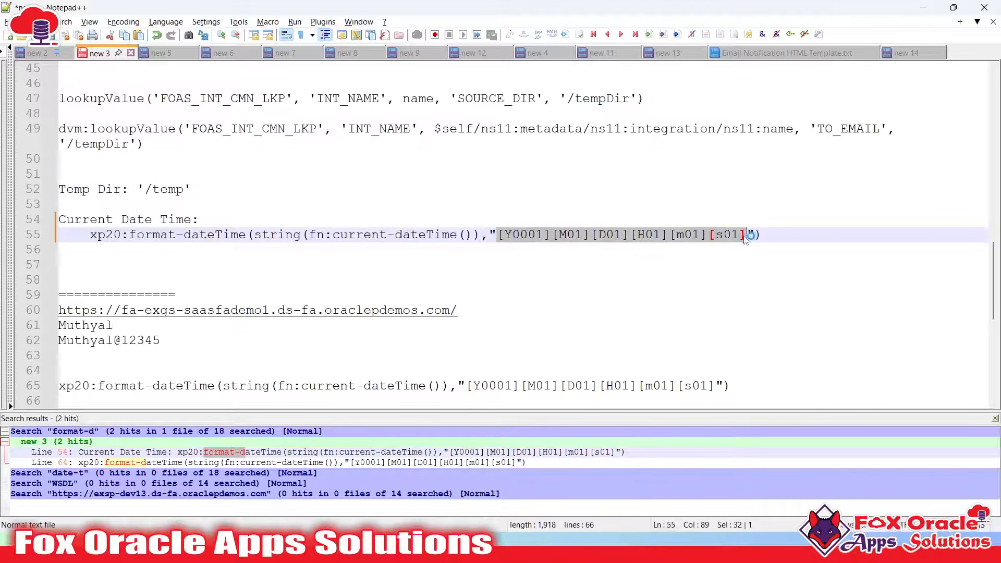
{"action": "key", "text": "alt+Tab"}
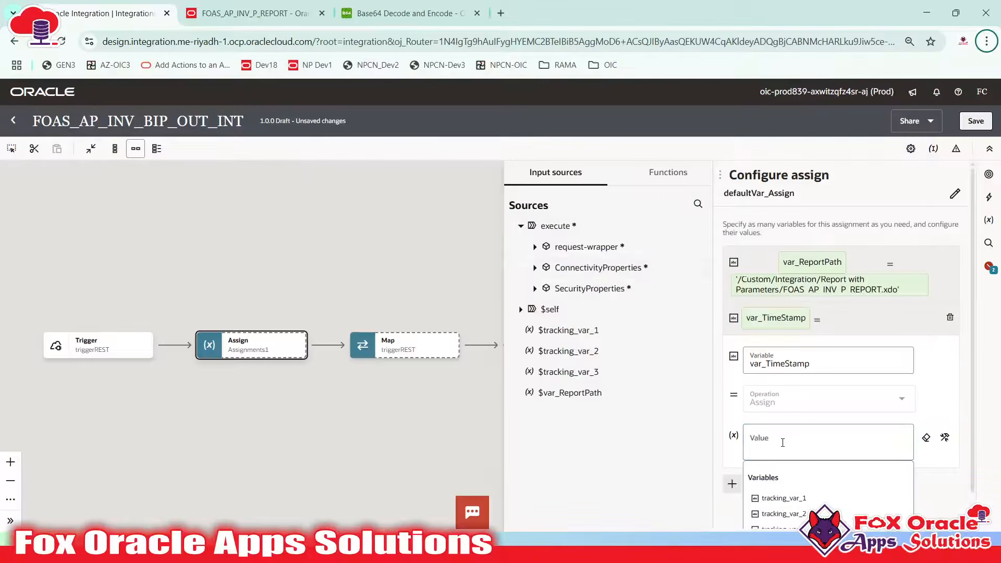
Insert the fn:string function from the Functions list into var_TimeStamp's Value field
{"action": "left_click", "coordinate": [782, 442]}
{"action": "left_click", "coordinate": [667, 172]}
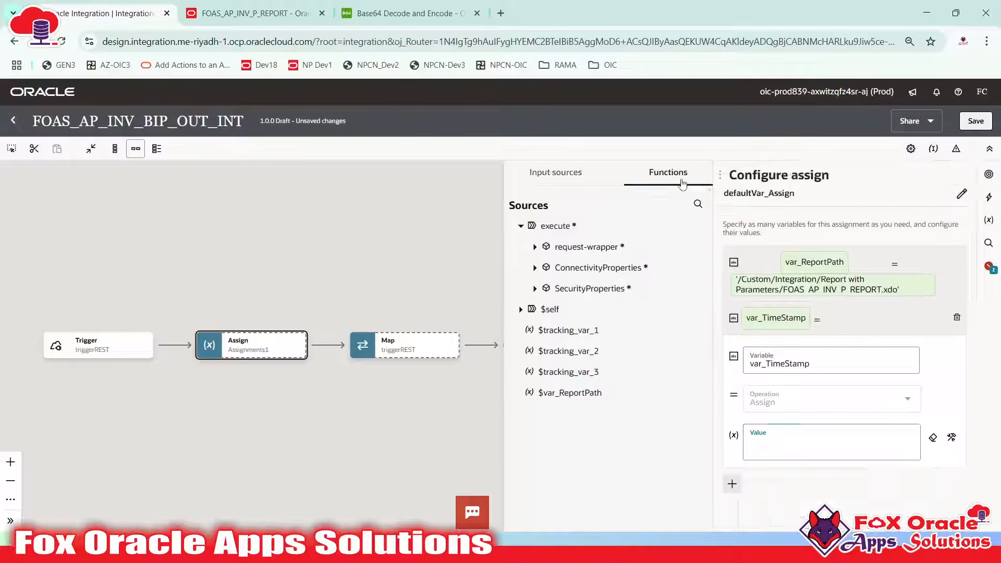
{"action": "left_click", "coordinate": [688, 204]}
{"action": "left_click", "coordinate": [572, 203]}
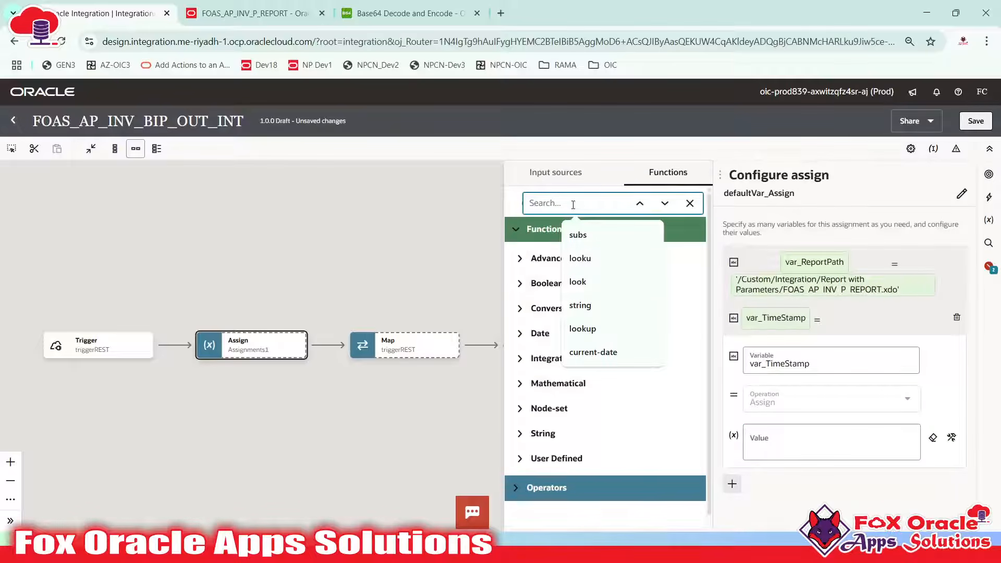
{"action": "type", "text": "stri"}
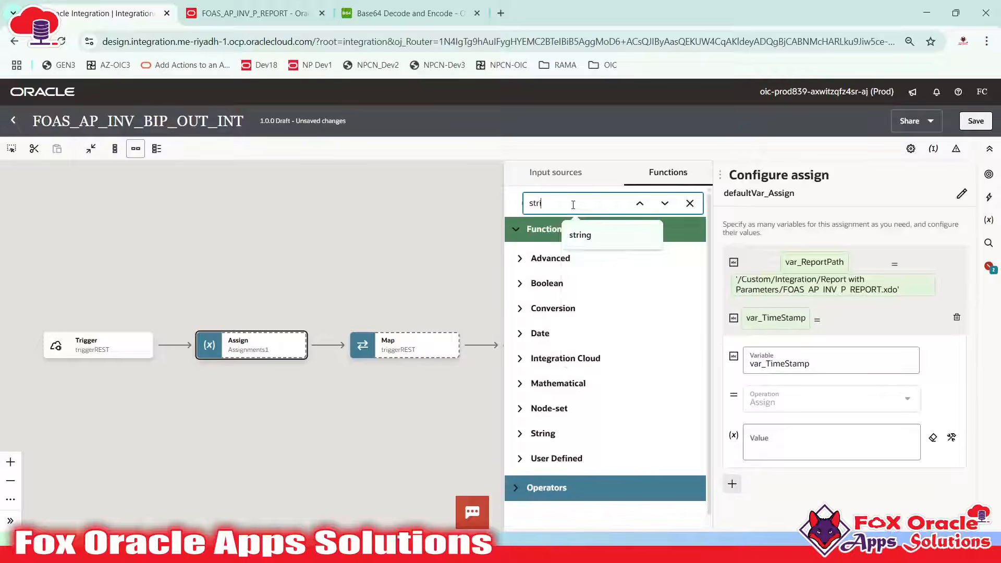
{"action": "left_click", "coordinate": [568, 229]}
{"action": "scroll", "coordinate": [614, 380], "scroll_direction": "down", "scroll_amount": 3}
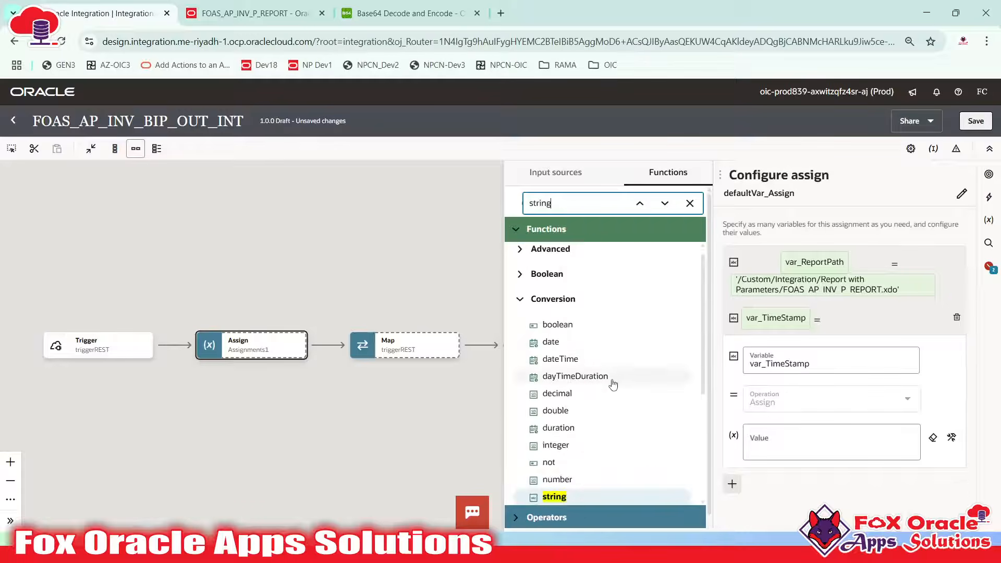
{"action": "left_click", "coordinate": [574, 372]}
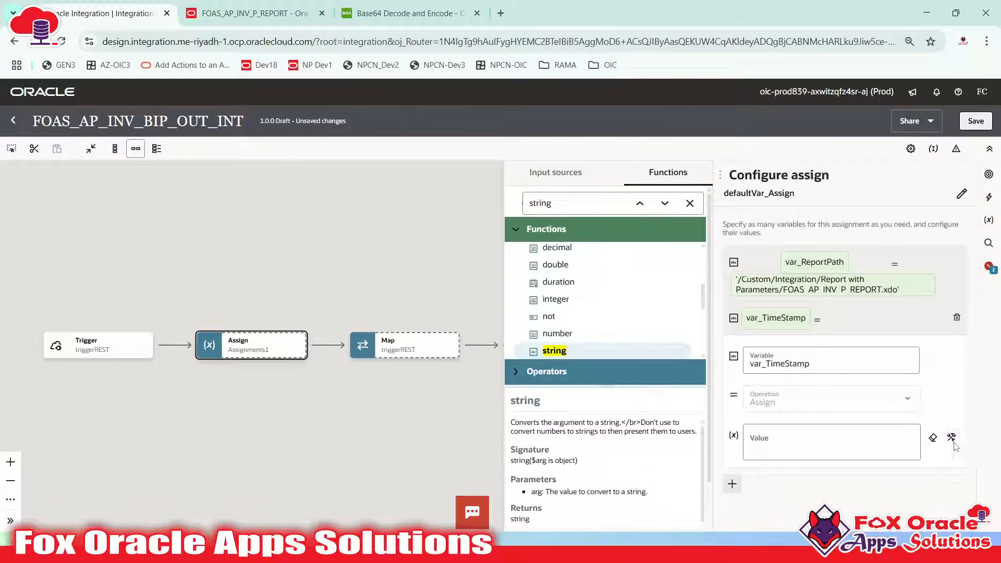
{"action": "left_click_drag", "start_coordinate": [620, 358], "coordinate": [778, 453]}
{"action": "left_click", "coordinate": [783, 443]}
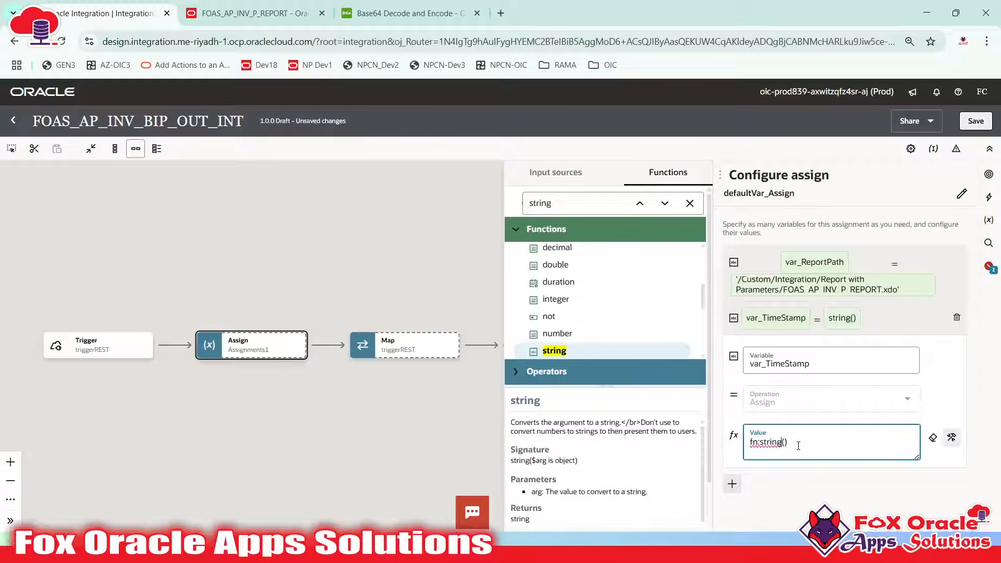
Nest fn:current-dateTime() inside string() and add a blank line above the expression
{"action": "left_click_drag", "start_coordinate": [580, 211], "coordinate": [491, 208]}
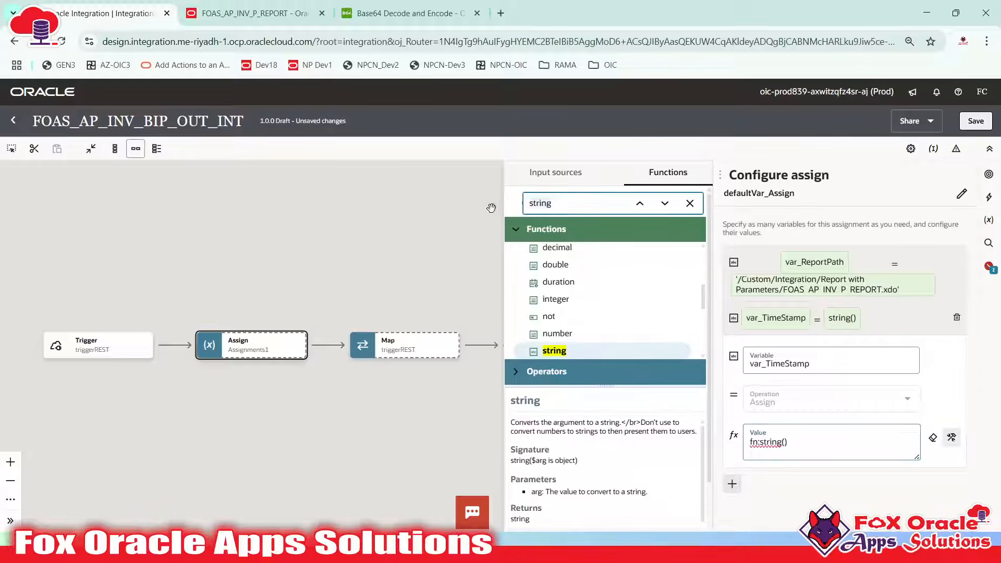
{"action": "type", "text": "curre"}
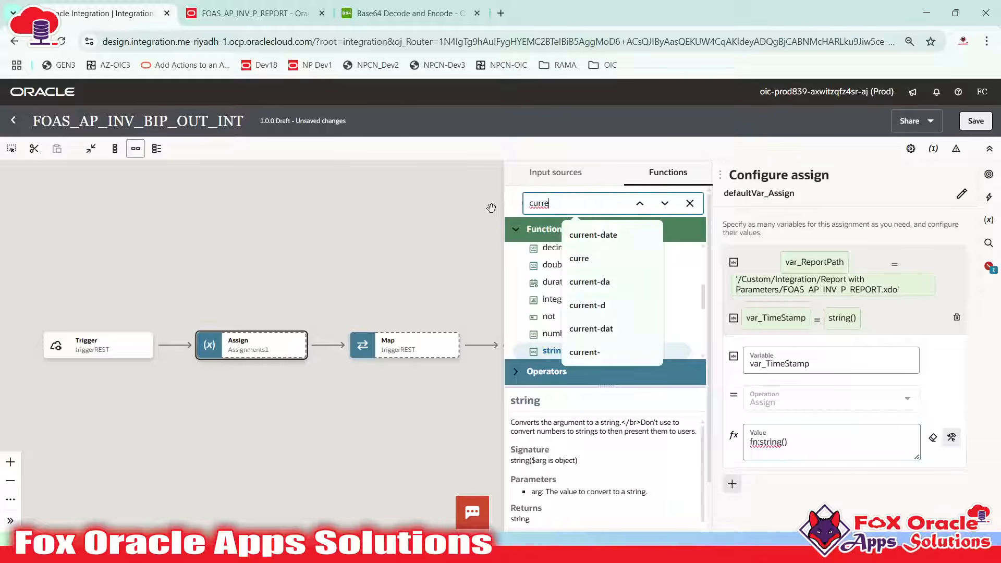
{"action": "type", "text": "nt-date"}
{"action": "key", "text": "Return"}
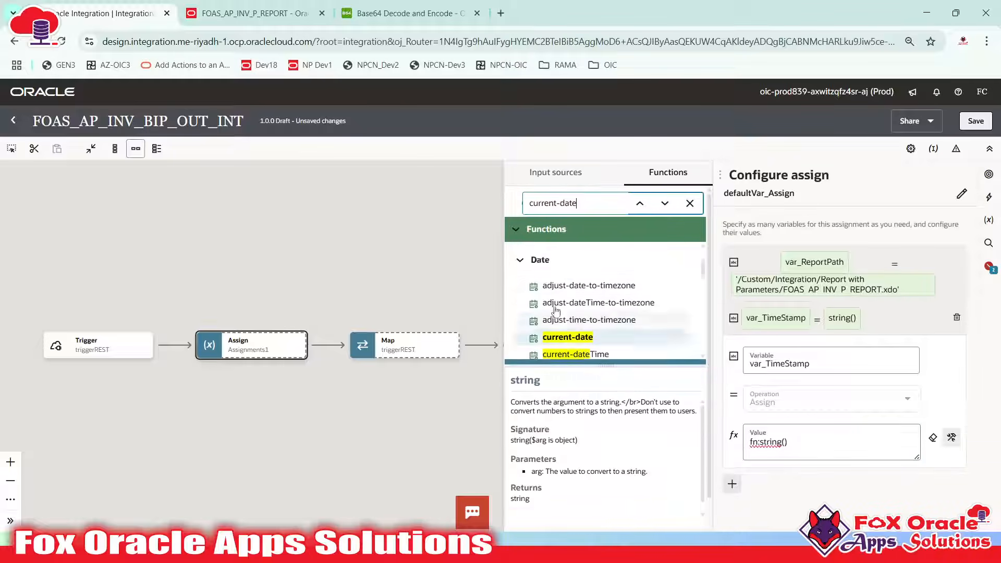
{"action": "scroll", "coordinate": [556, 310], "scroll_direction": "down", "scroll_amount": 2}
{"action": "left_click_drag", "start_coordinate": [568, 285], "coordinate": [785, 442]}
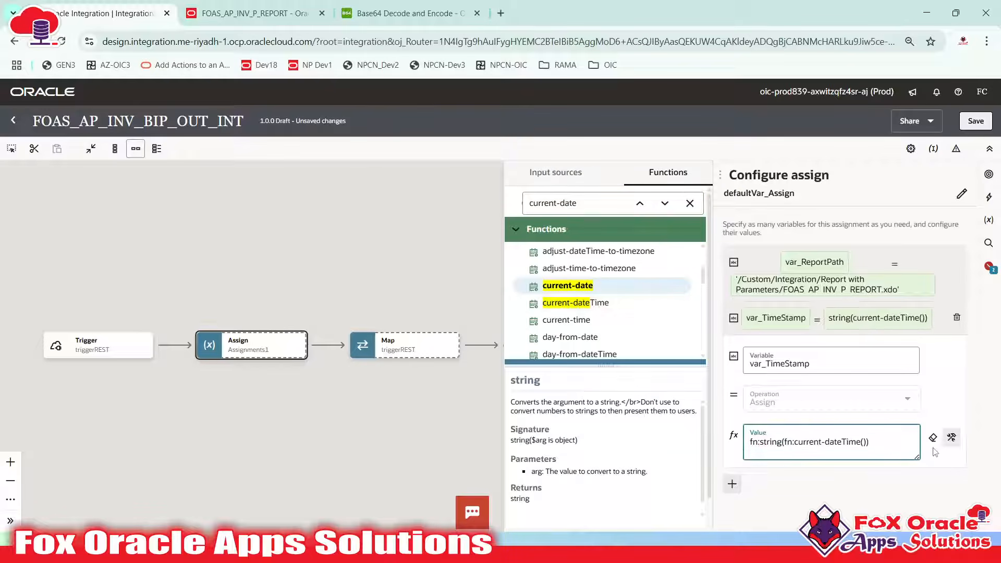
{"action": "left_click", "coordinate": [883, 450]}
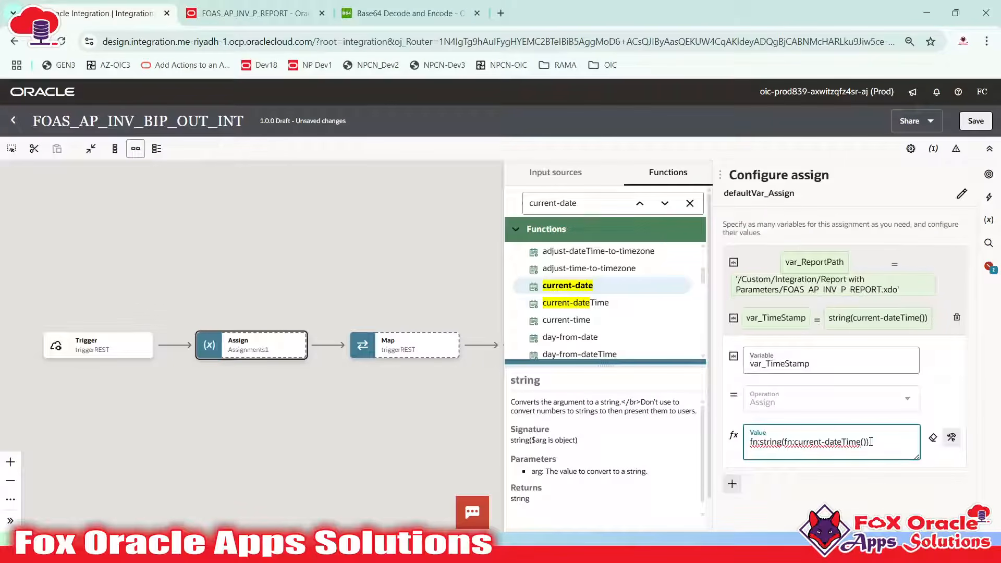
{"action": "key", "text": "Return"}
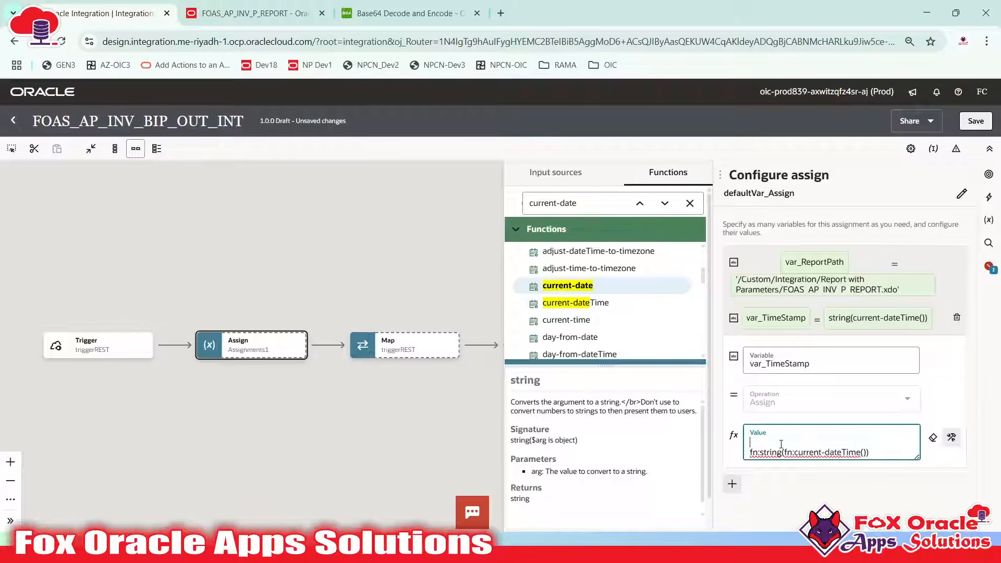
{"action": "left_click", "coordinate": [539, 206]}
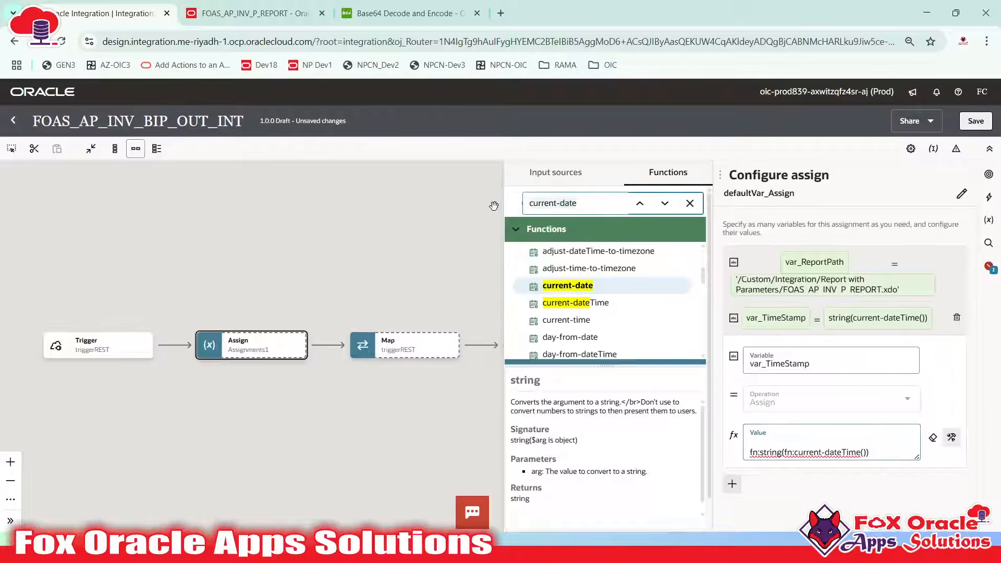
Wrap the var_TimeStamp value in format-dateTime, with string(current-dateTime()) as its first argument
{"action": "key", "text": "ctrl+a"}
{"action": "type", "text": "format-da"}
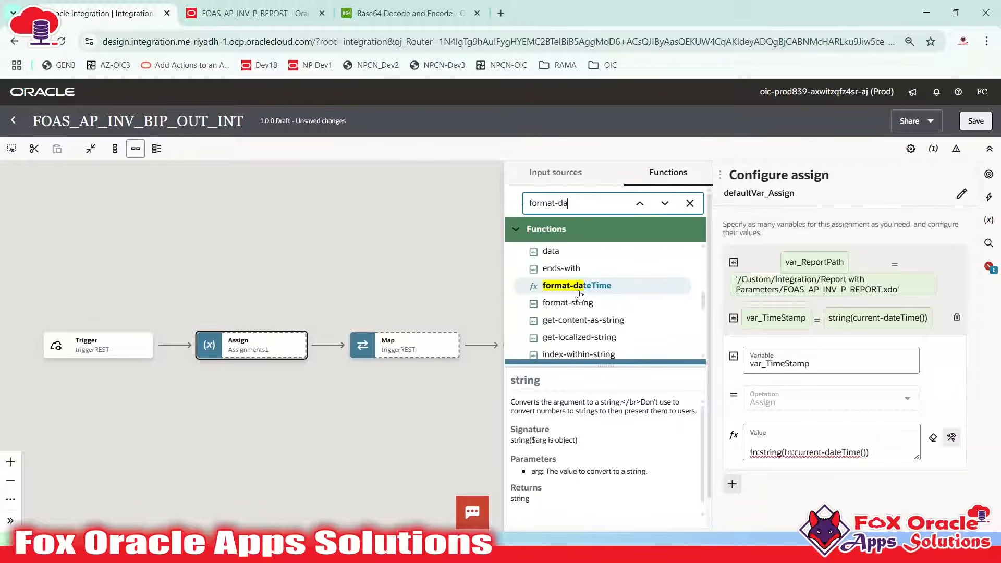
{"action": "left_click_drag", "start_coordinate": [580, 295], "coordinate": [753, 452]}
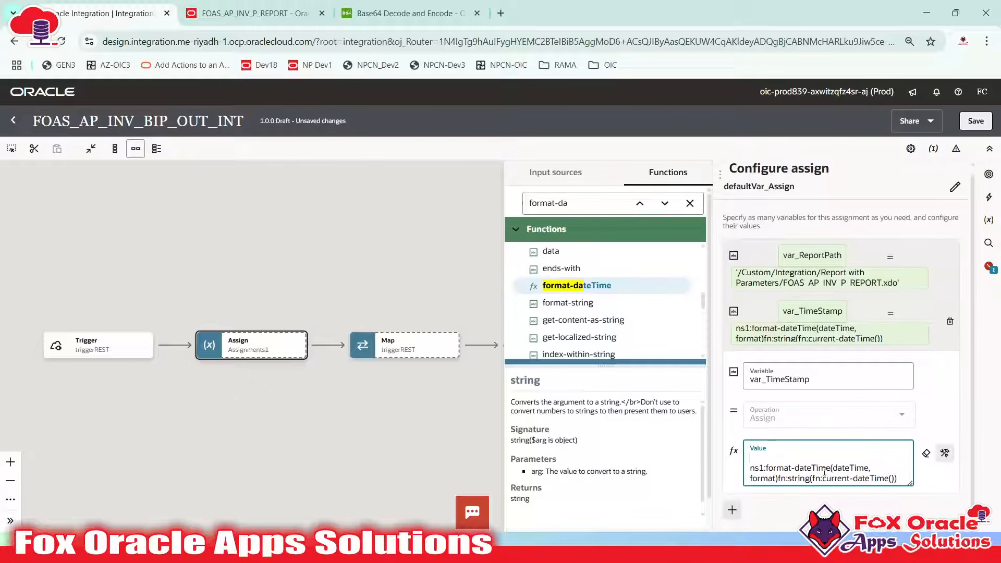
{"action": "key", "text": "Delete"}
{"action": "key", "text": "Delete"}
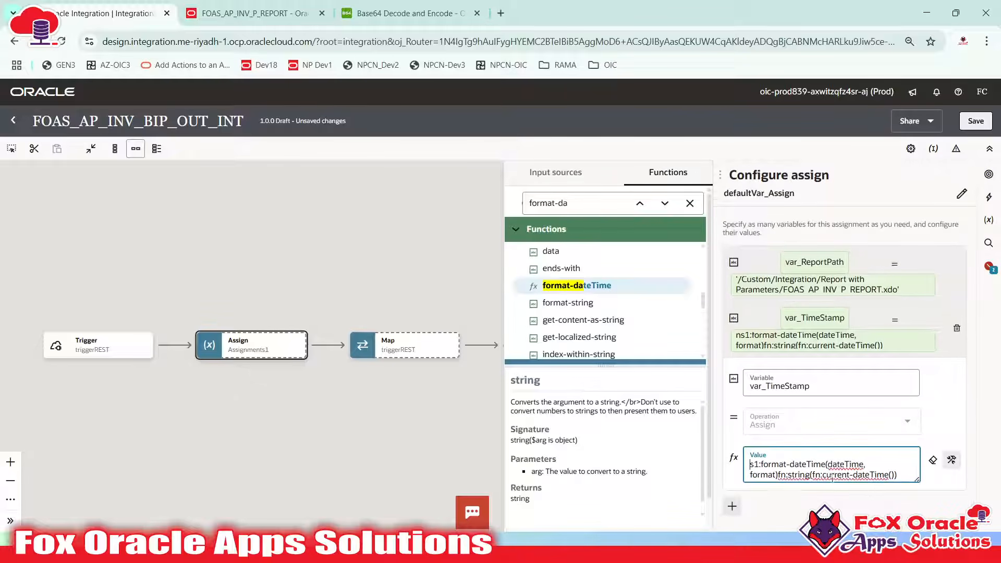
{"action": "key", "text": "ctrl+z"}
{"action": "key", "text": "Delete"}
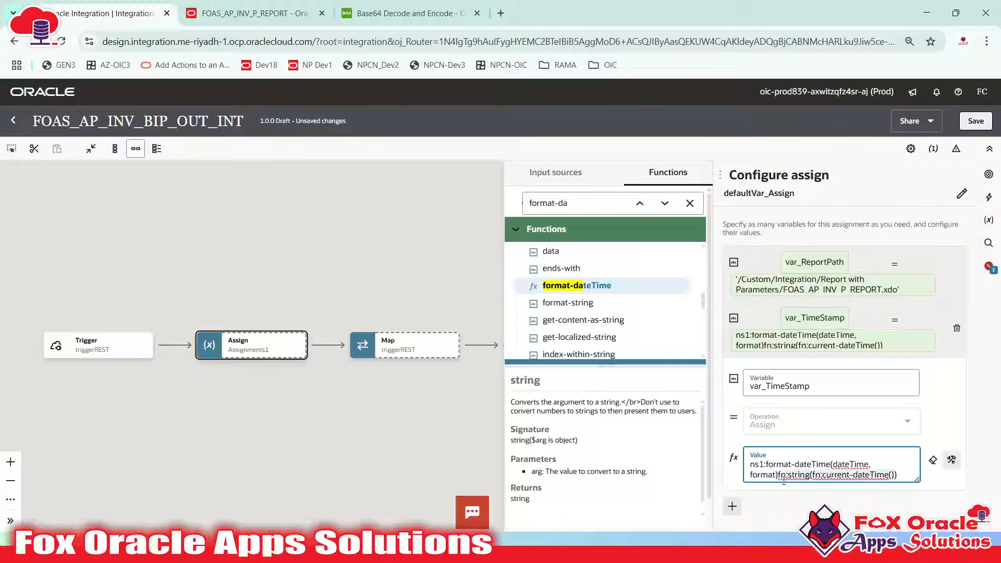
{"action": "left_click_drag", "start_coordinate": [779, 480], "coordinate": [820, 491]}
{"action": "key", "text": "ctrl+c"}
{"action": "key", "text": "BackSpace"}
{"action": "double_click", "coordinate": [839, 464]}
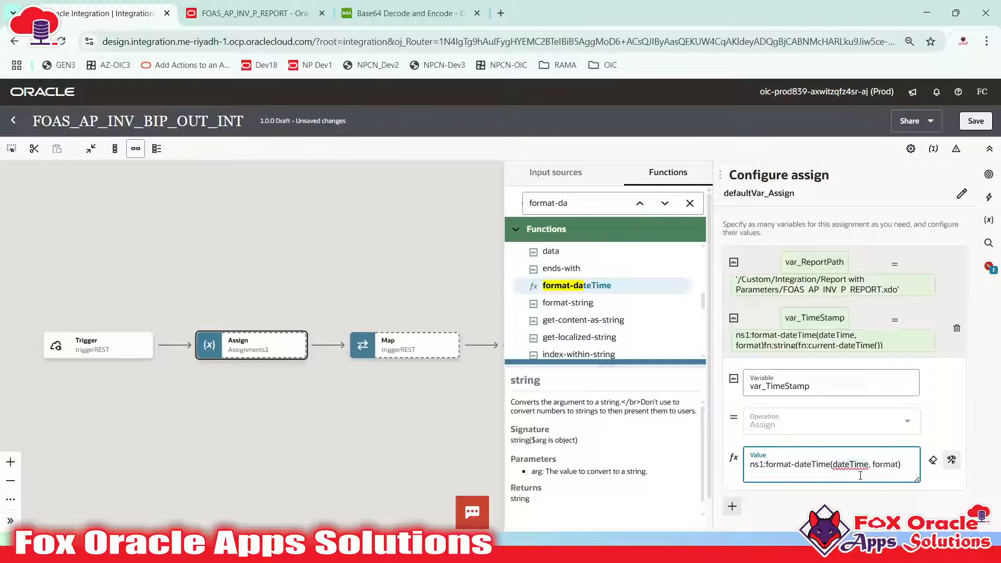
{"action": "key", "text": "ctrl+v"}
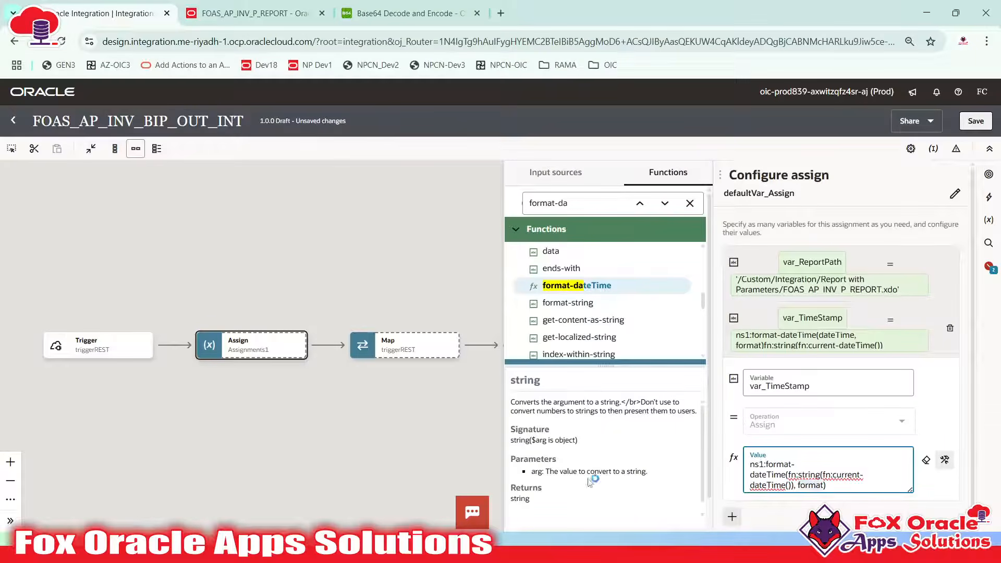
Copy the '[Y0001][M01][D01][H01][m01][s01]' picture from the notes and paste it as the format argument
{"action": "key", "text": "alt+Tab"}
{"action": "left_click", "coordinate": [512, 235]}
{"action": "left_click_drag", "start_coordinate": [499, 234], "coordinate": [749, 235]}
{"action": "key", "text": "alt+Tab"}
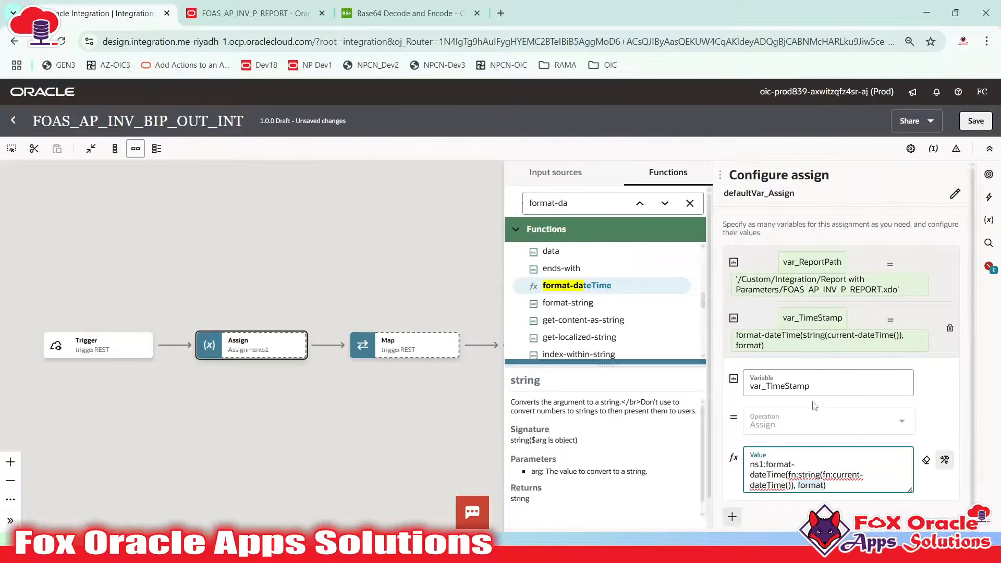
{"action": "double_click", "coordinate": [807, 485]}
{"action": "type", "text": "'[Y0001][M01][D01][H01][m01][s01]"}
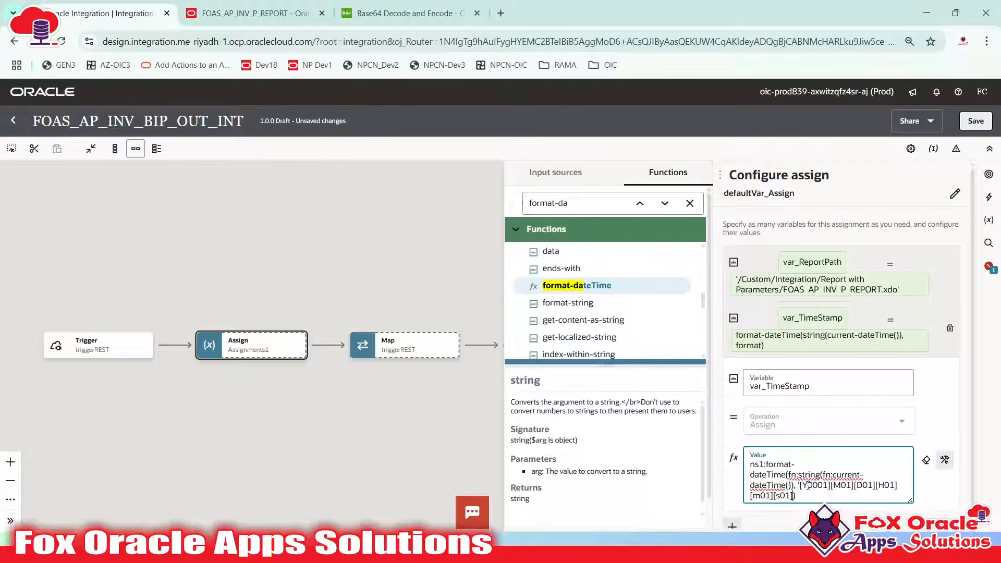
{"action": "left_click", "coordinate": [933, 428]}
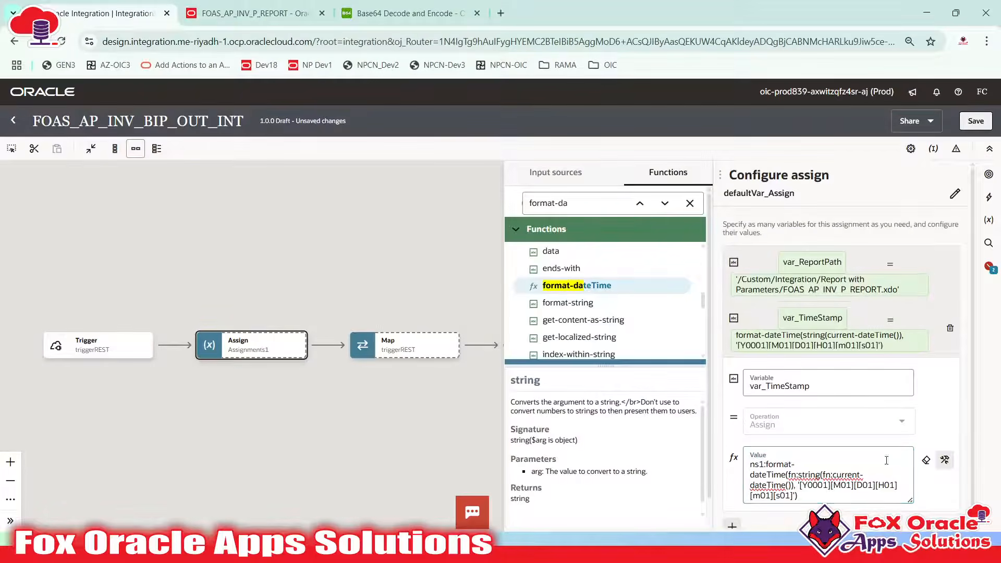
Copy the finished var_TimeStamp expression over to the Notepad++ notes
{"action": "left_click", "coordinate": [828, 485]}
{"action": "key", "text": "ctrl+a"}
{"action": "key", "text": "ctrl+c"}
{"action": "key", "text": "alt+Tab"}
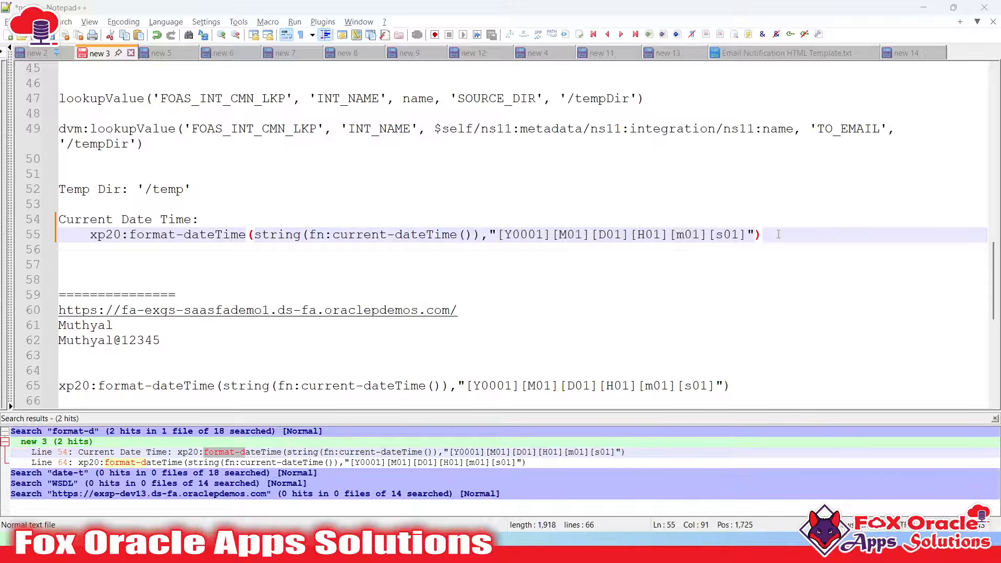
Paste the ns1:format-dateTime expression as line 56 and compare its ns1 prefix with line 55's xp20
{"action": "key", "text": "alt+Tab"}
{"action": "key", "text": "alt+Tab"}
{"action": "key", "text": "Return"}
{"action": "key", "text": "ctrl+v"}
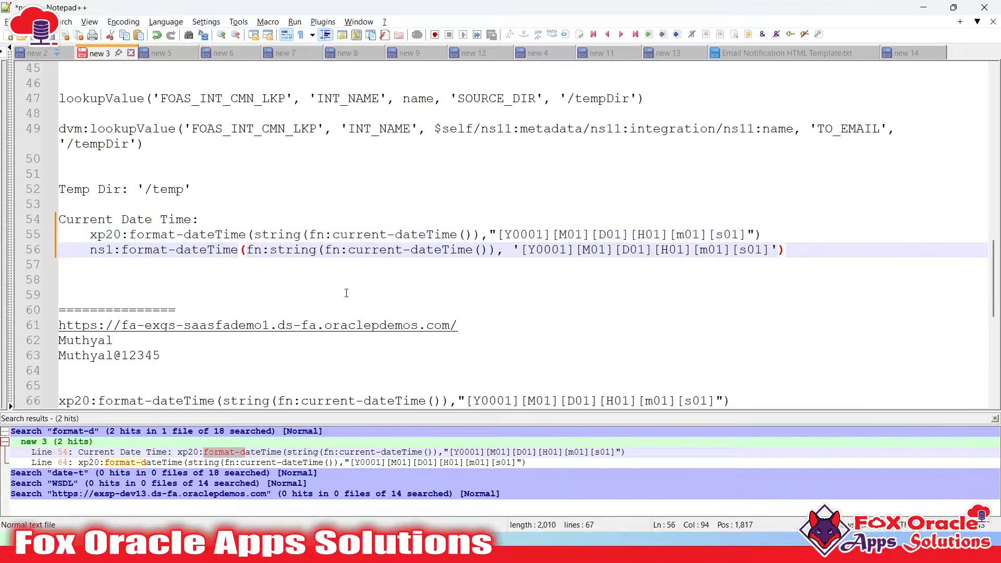
{"action": "double_click", "coordinate": [105, 236]}
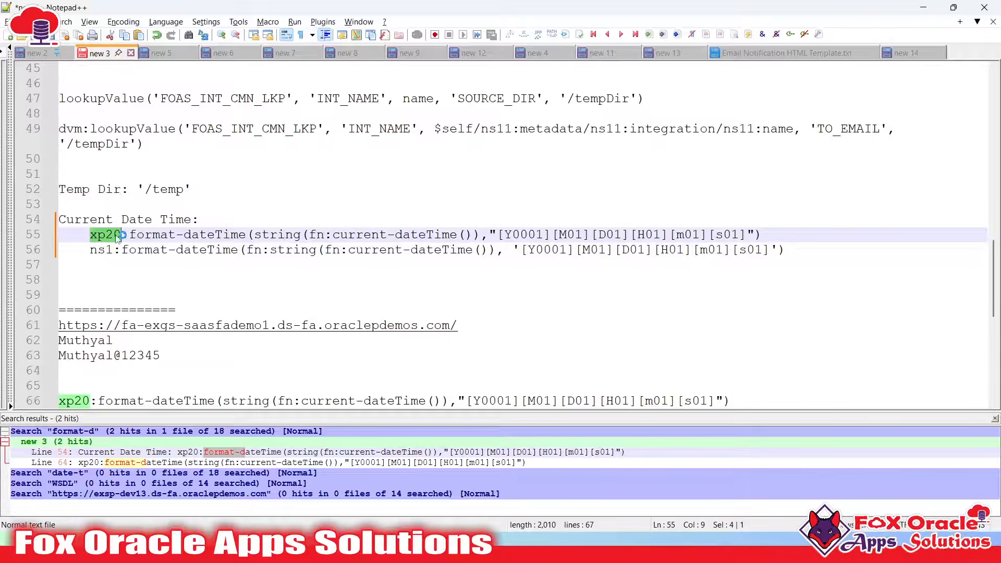
{"action": "left_click_drag", "start_coordinate": [90, 250], "coordinate": [115, 251]}
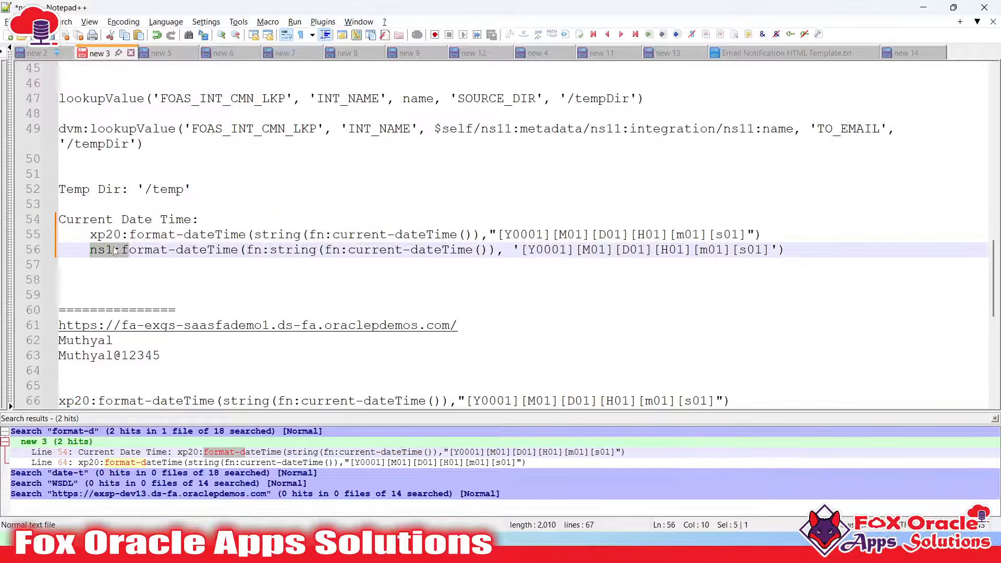
{"action": "double_click", "coordinate": [110, 237]}
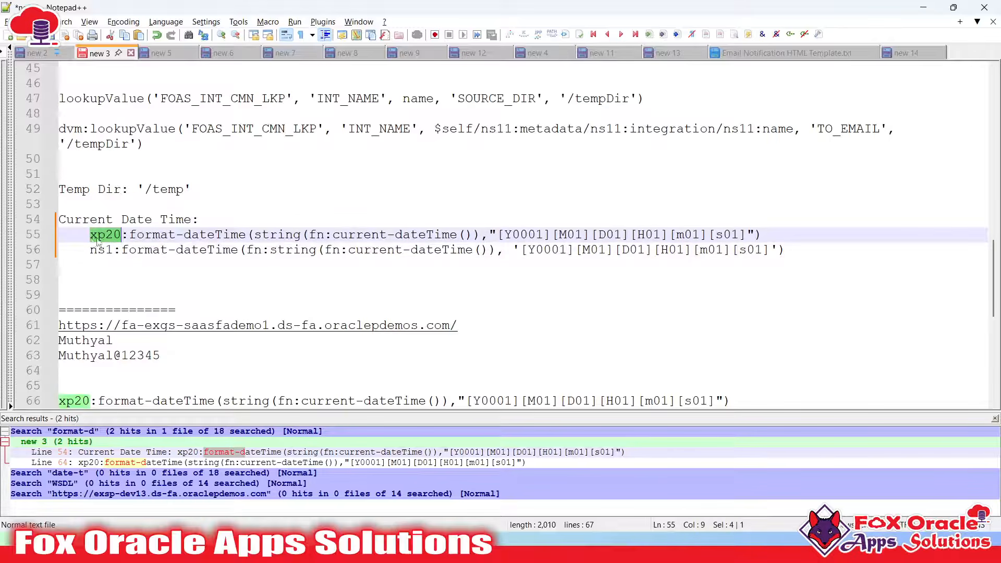
{"action": "left_click", "coordinate": [98, 251]}
{"action": "key", "text": "alt+Tab"}
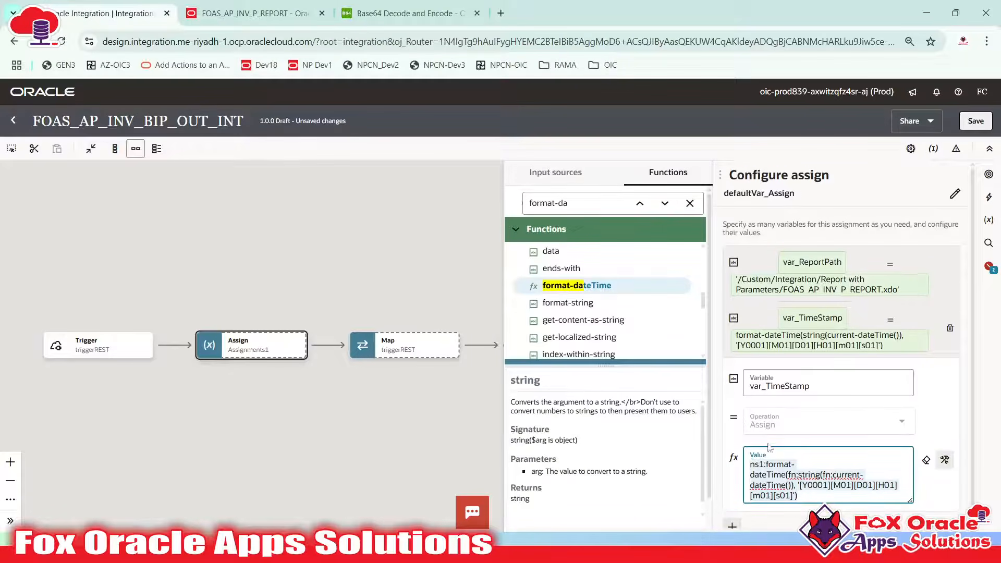
Collapse the var_TimeStamp editor and bring up the integration step notes in Notepad++
{"action": "scroll", "coordinate": [825, 419], "scroll_direction": "down", "scroll_amount": 1}
{"action": "scroll", "coordinate": [830, 401], "scroll_direction": "up", "scroll_amount": 1}
{"action": "left_click", "coordinate": [863, 319]}
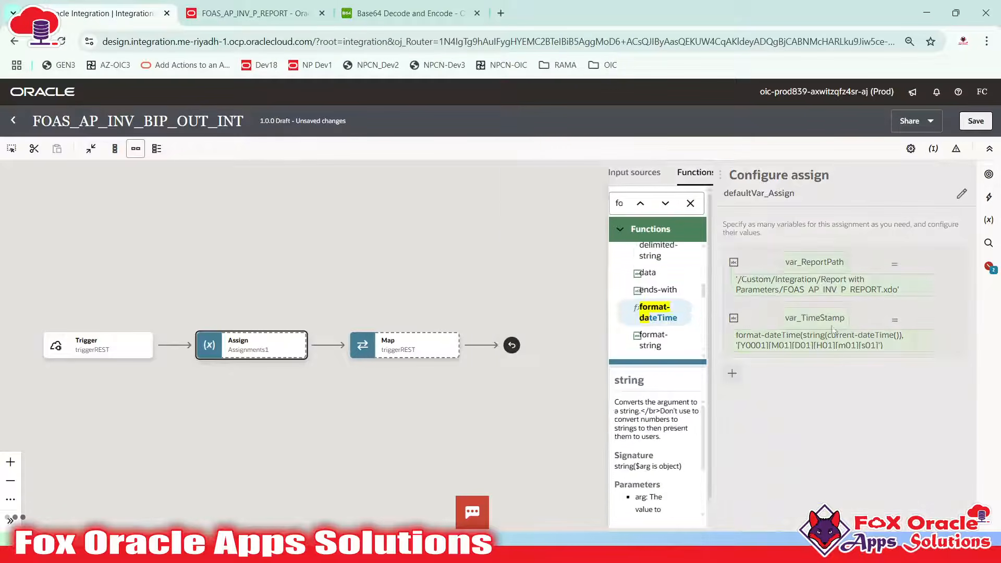
{"action": "key", "text": "alt+Tab"}
{"action": "key", "text": "alt+Tab"}
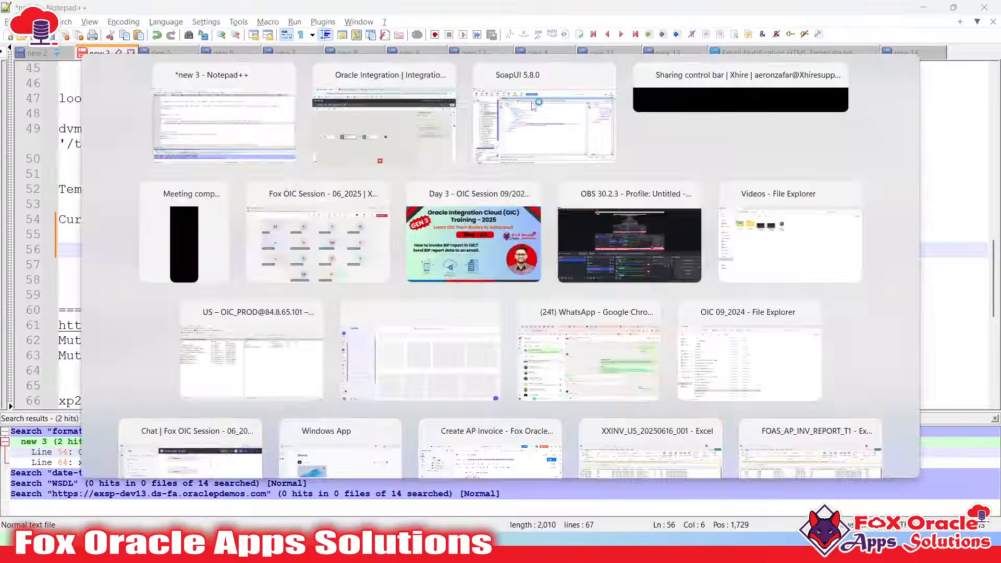
{"action": "key", "text": "alt"}
{"action": "key", "text": "alt+Tab"}
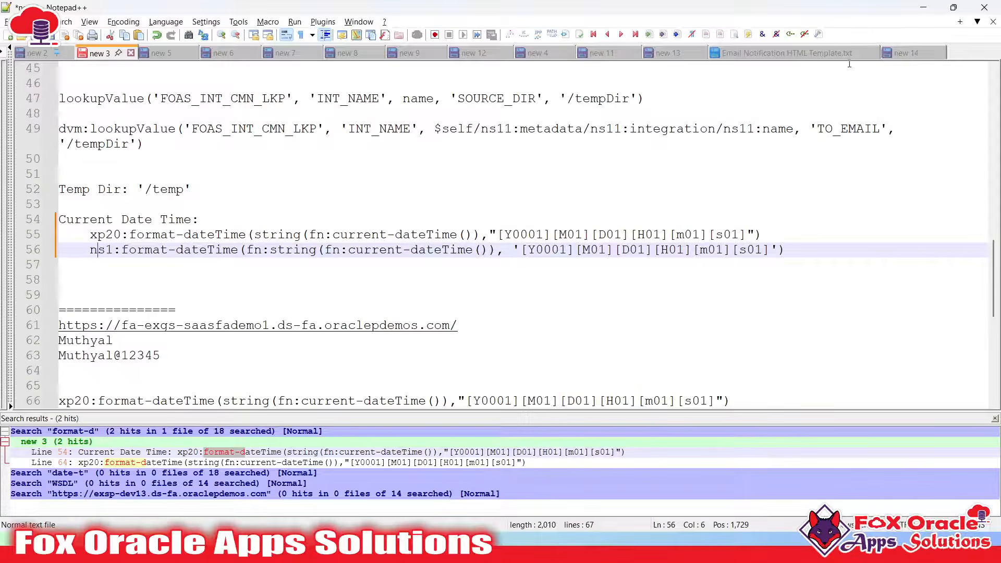
{"action": "left_click", "coordinate": [902, 55]}
Add 'var_TimeStamp:' with its ns1:format-dateTime expression on line 25, below var_ReportPath
{"action": "left_click", "coordinate": [194, 250]}
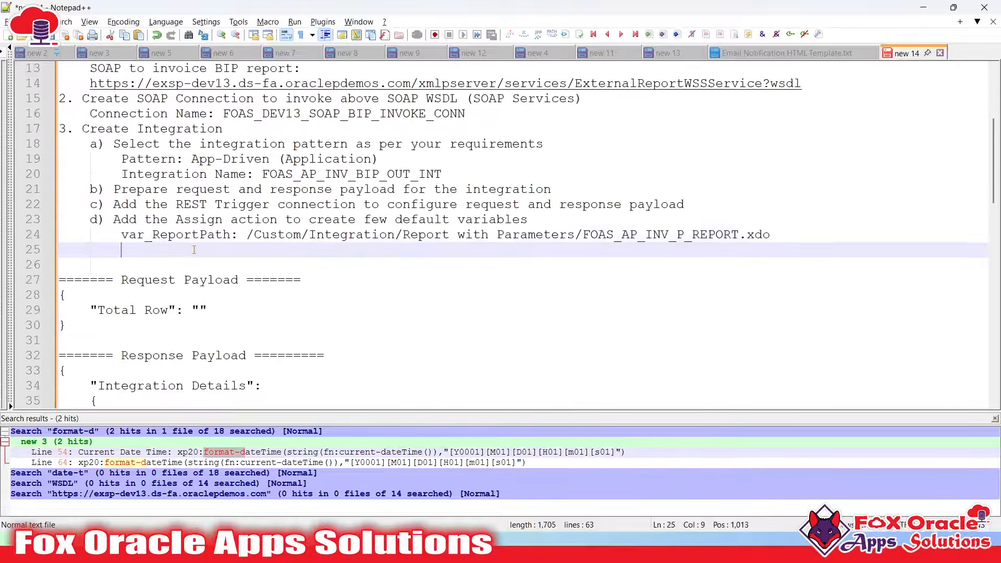
{"action": "type", "text": "var"}
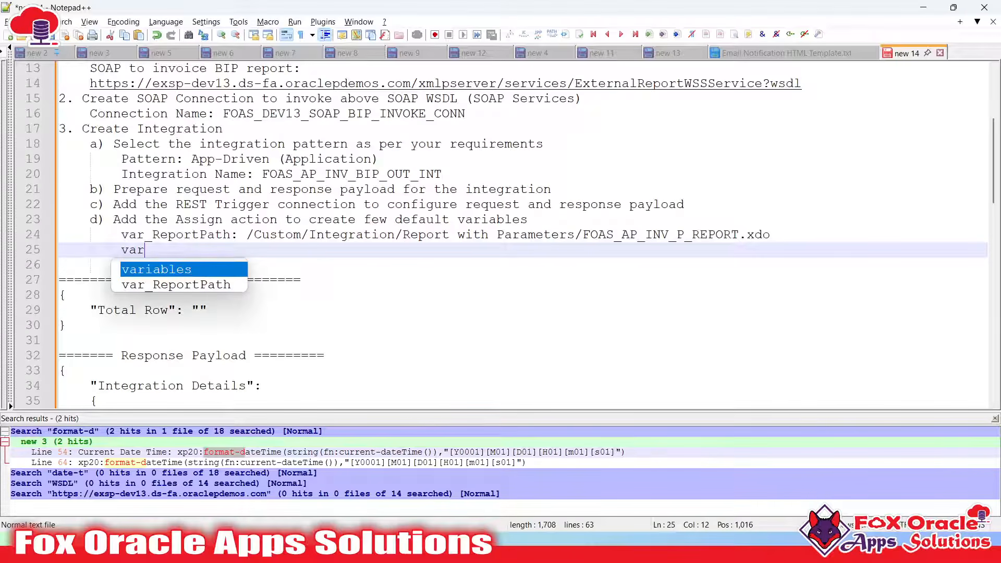
{"action": "type", "text": "_TimeS"}
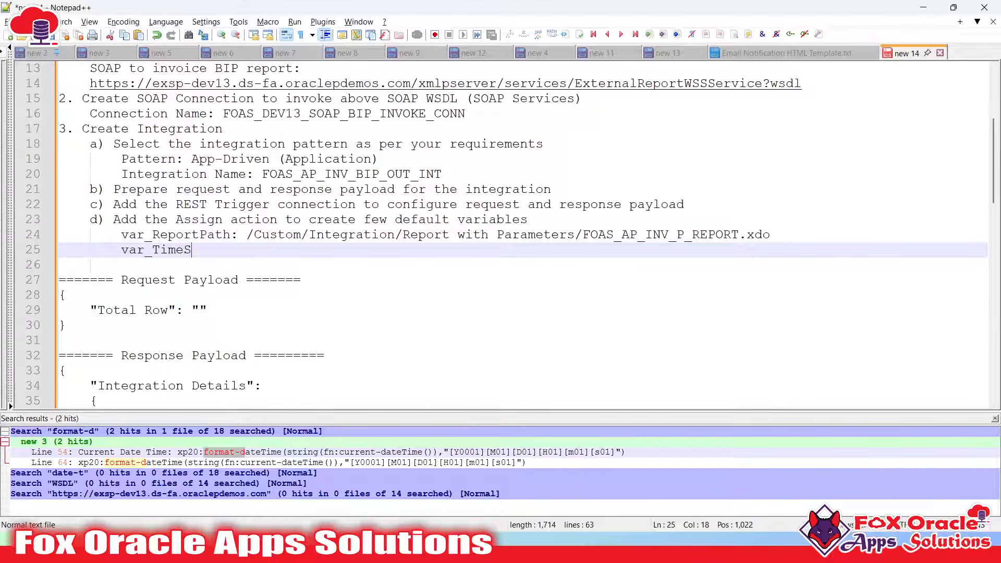
{"action": "type", "text": "tamp:"}
{"action": "key", "text": "ctrl+v"}
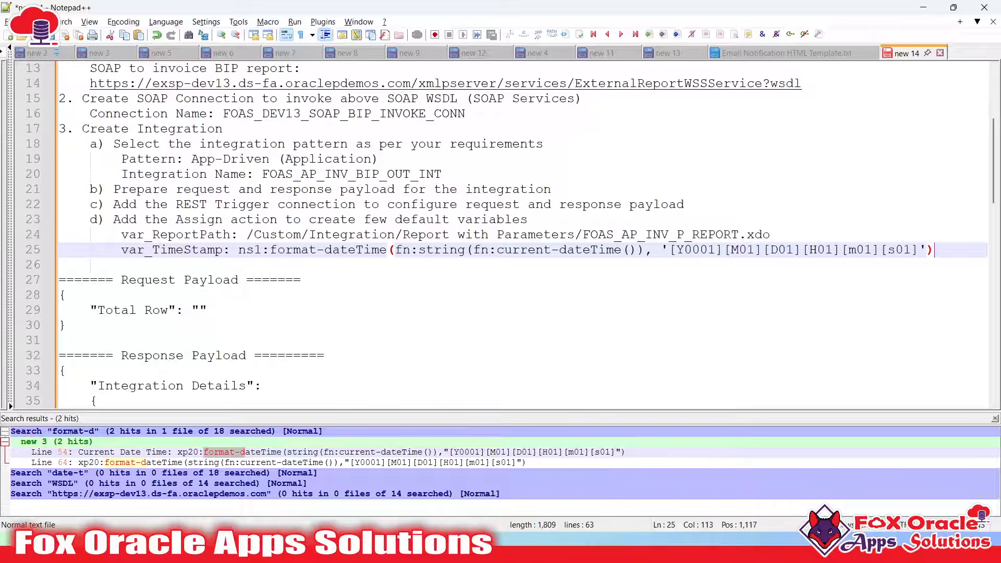
{"action": "key", "text": "Return"}
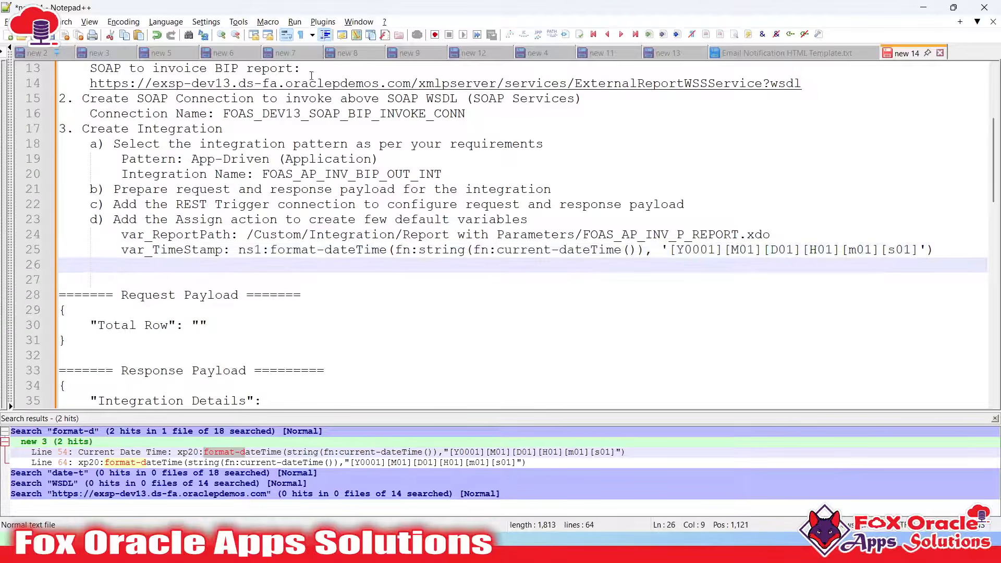
{"action": "key", "text": "alt+Tab"}
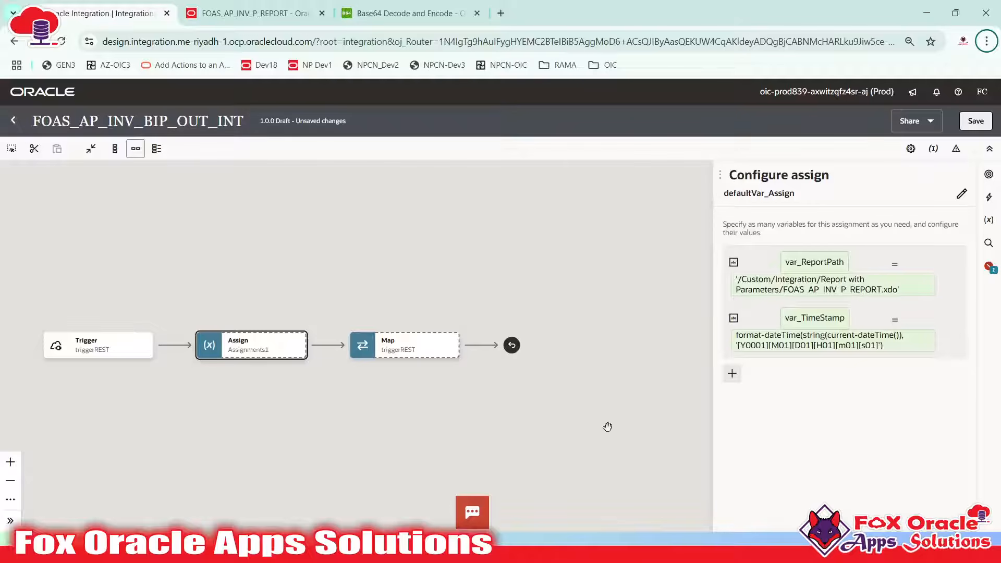
Add a third Assign variable named var_Paramter1, leaving its value as an empty string
{"action": "left_click", "coordinate": [731, 373]}
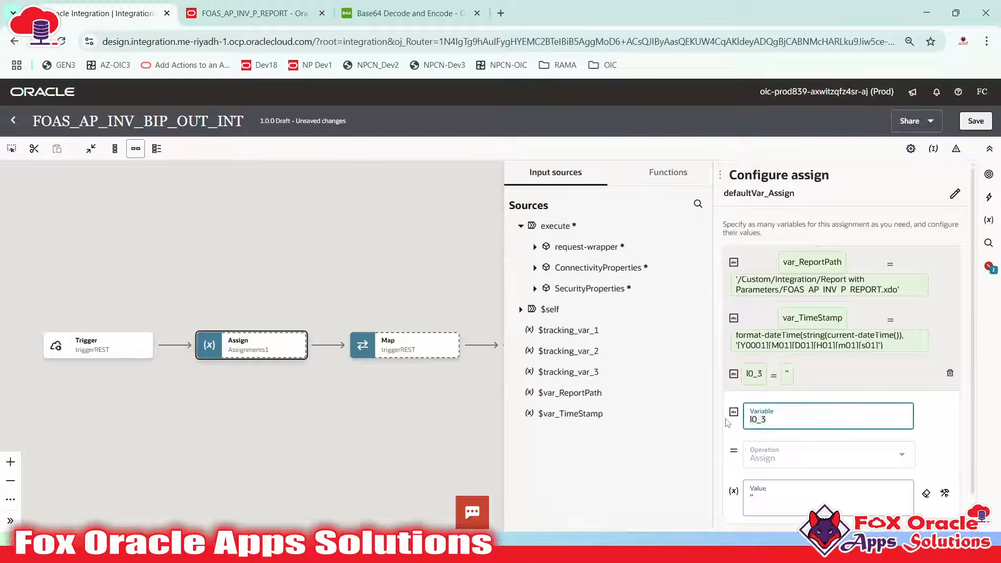
{"action": "type", "text": "var_Paramter"}
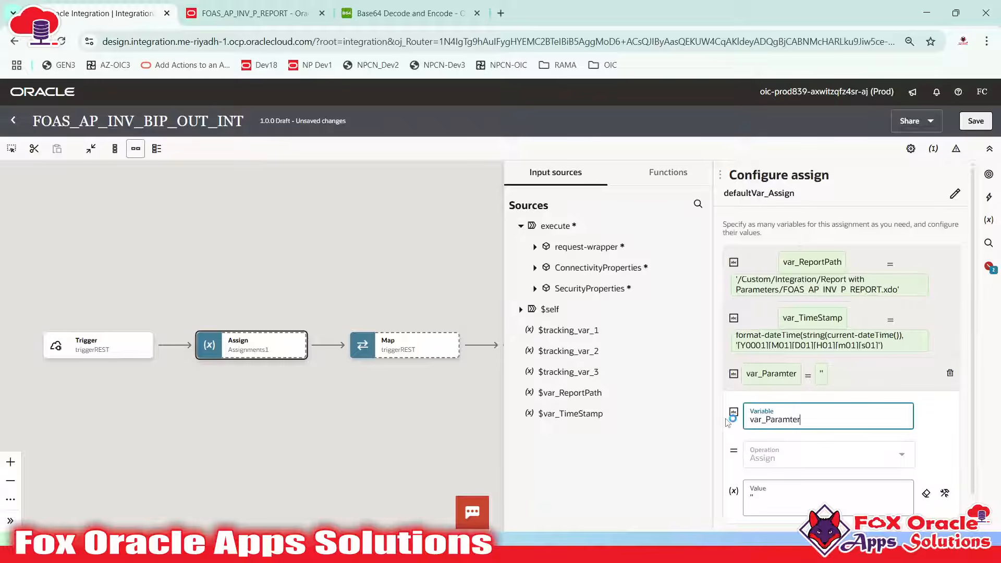
{"action": "type", "text": "1"}
{"action": "left_click", "coordinate": [824, 423]}
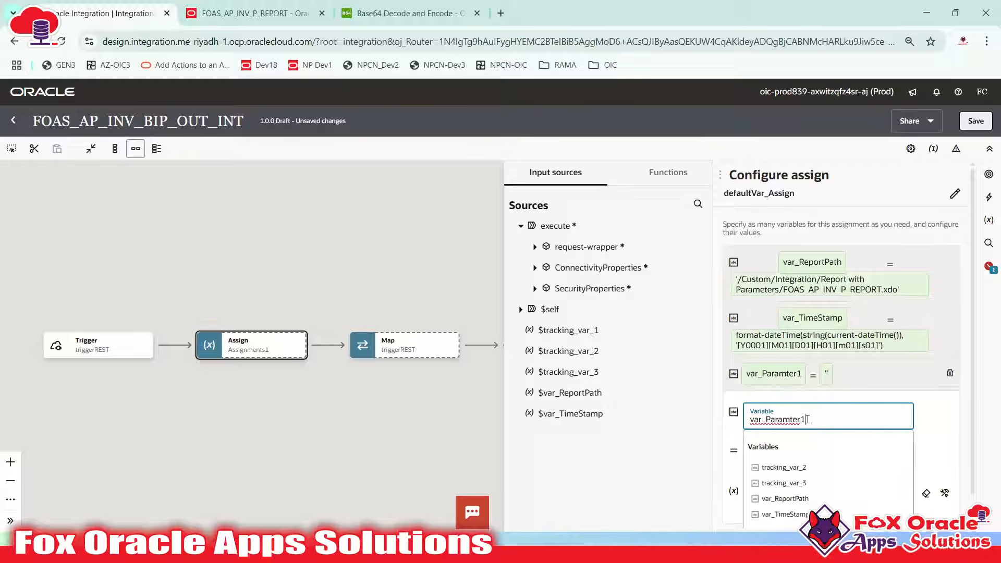
{"action": "left_click", "coordinate": [925, 427]}
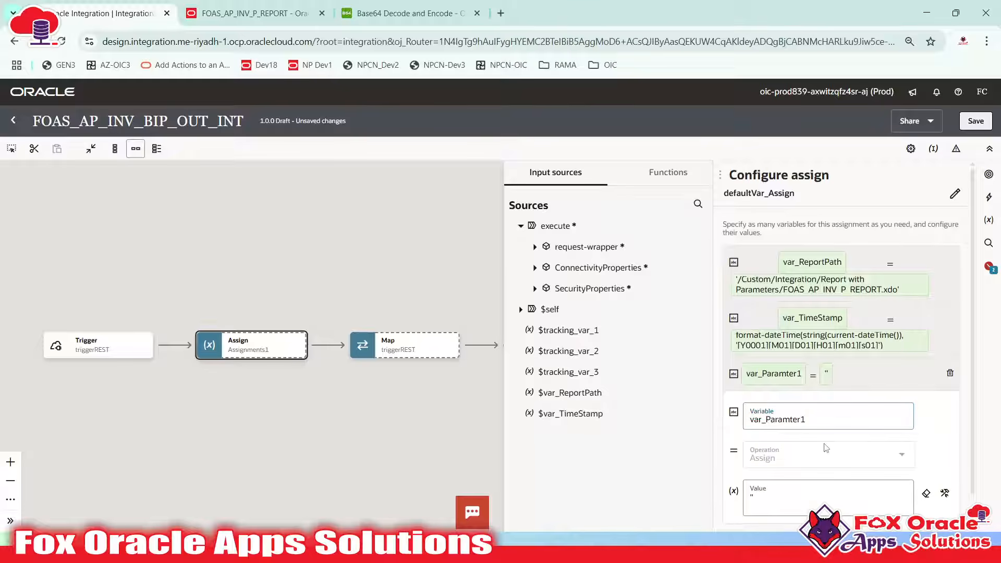
Clear var_Paramter1's default value and copy the p_NoOfRecords parameter name from the SoapUI runReport request
{"action": "left_click", "coordinate": [778, 498]}
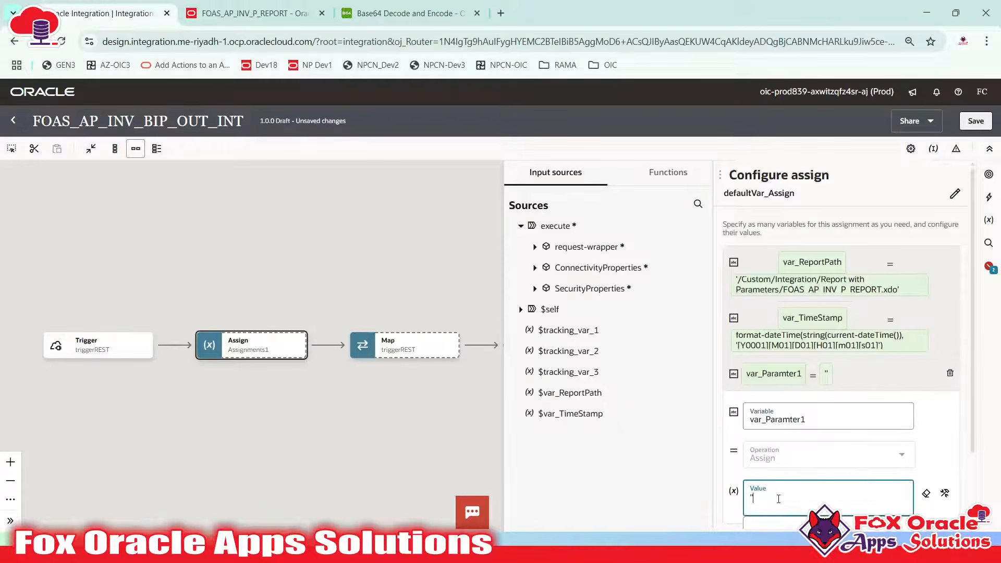
{"action": "key", "text": "BackSpace"}
{"action": "key", "text": "BackSpace"}
{"action": "key", "text": "alt+Tab"}
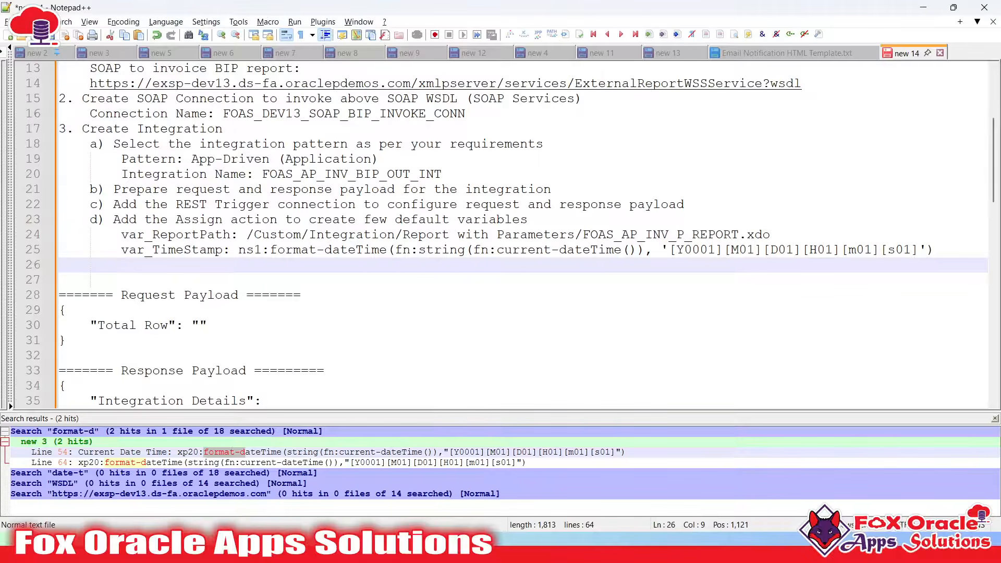
{"action": "key", "text": "super"}
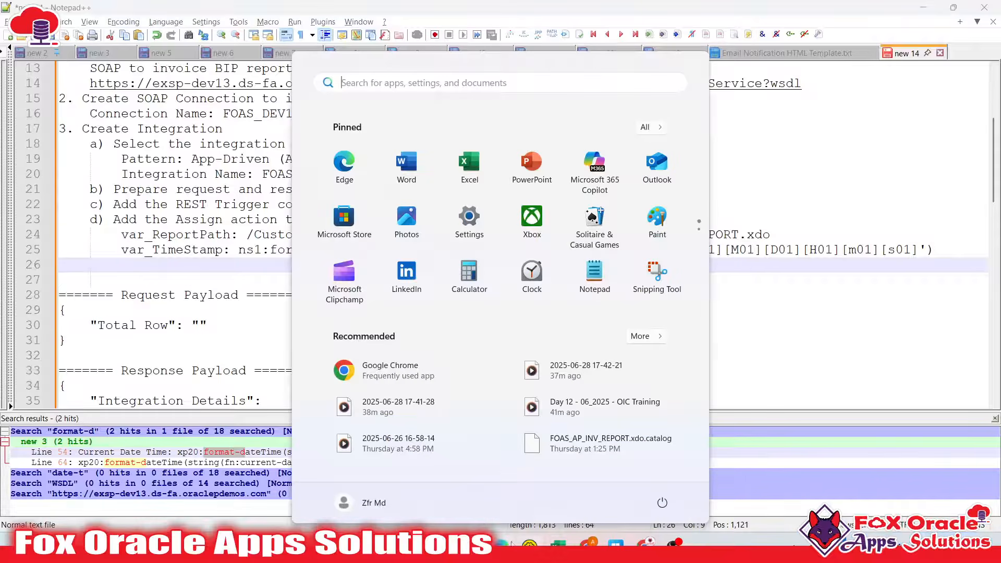
{"action": "mouse_move", "coordinate": [558, 544]}
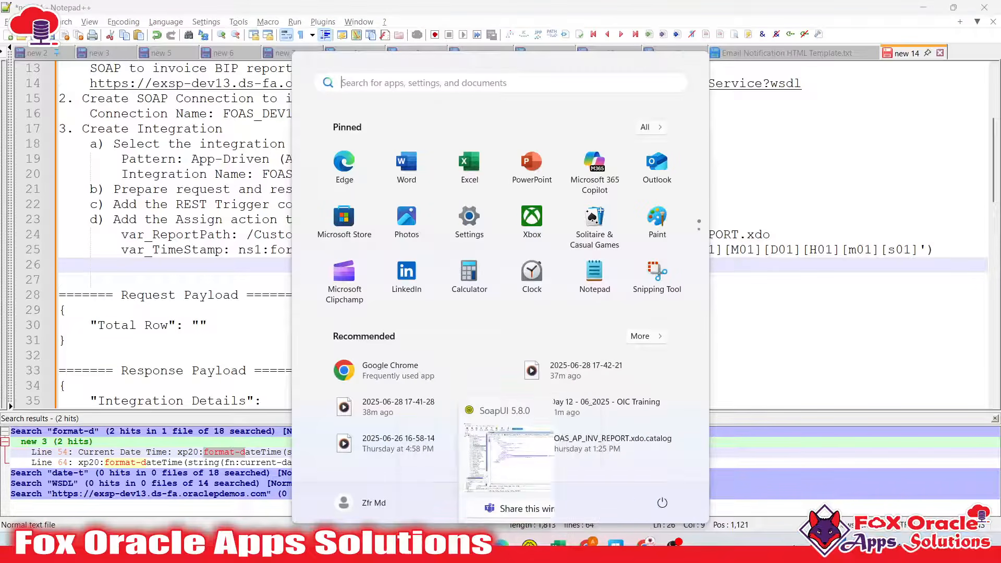
{"action": "left_click", "coordinate": [529, 543]}
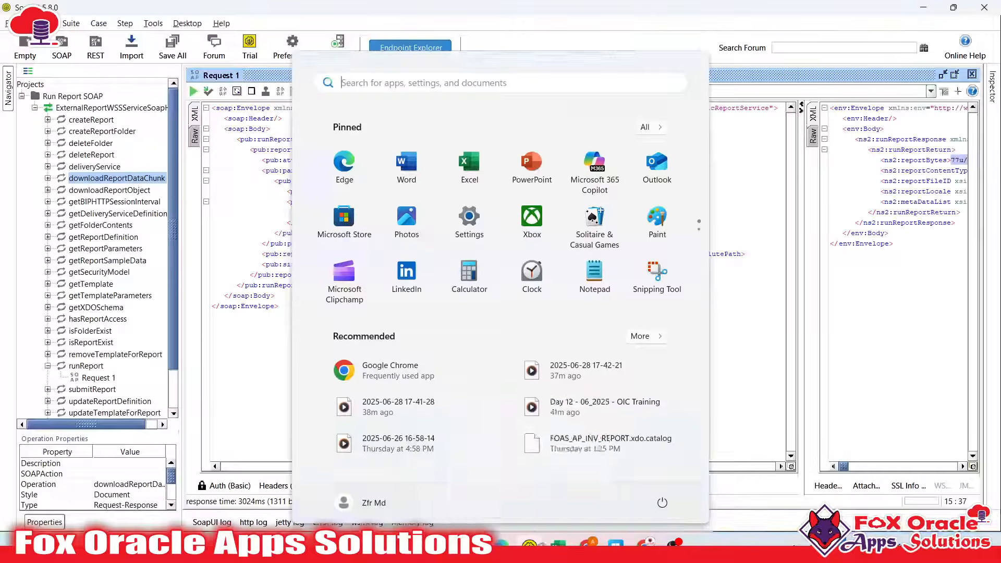
{"action": "double_click", "coordinate": [346, 193]}
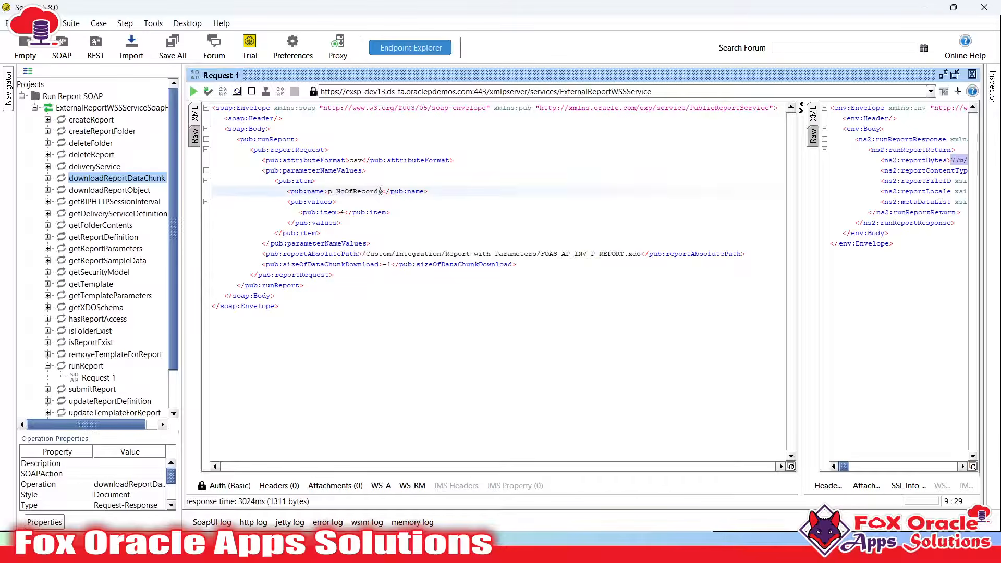
{"action": "left_click_drag", "start_coordinate": [328, 191], "coordinate": [383, 192]}
{"action": "key", "text": "super+c"}
{"action": "key", "text": "alt+Tab"}
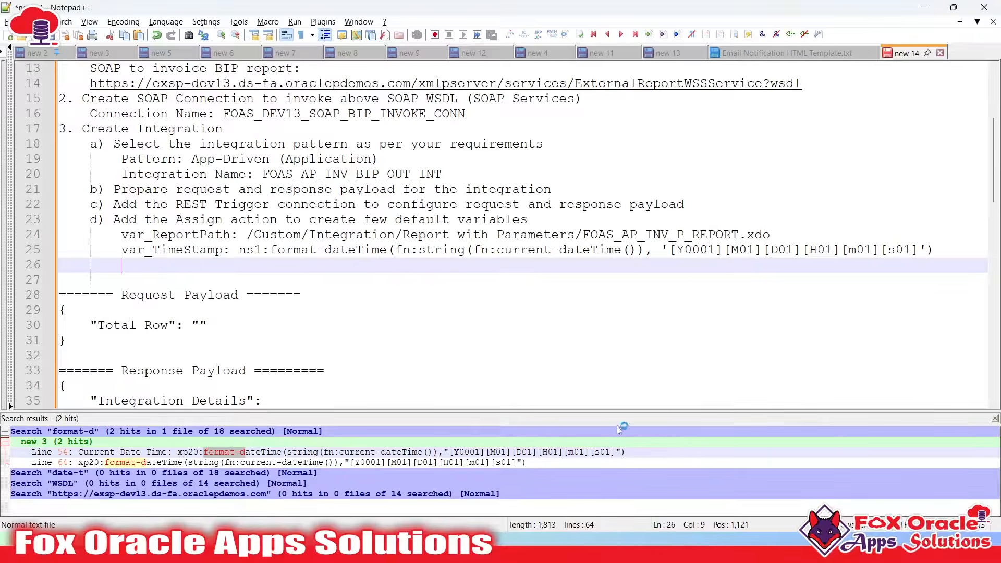
{"action": "key", "text": "alt+Tab"}
Set var_Paramter1's value to 'p_NoOfRecords' and collapse its editor
{"action": "left_click", "coordinate": [786, 503]}
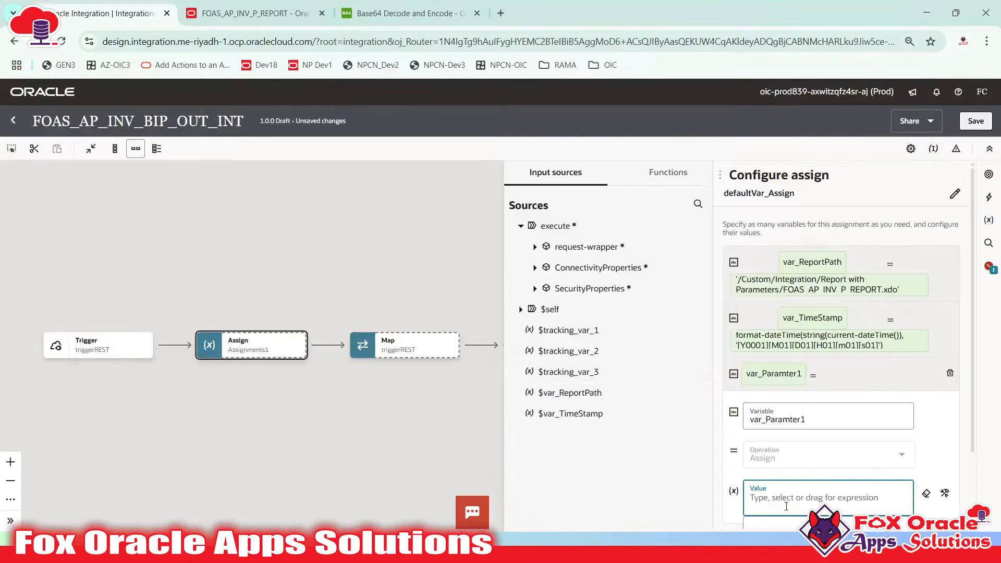
{"action": "type", "text": "'p_NoOfRecords'"}
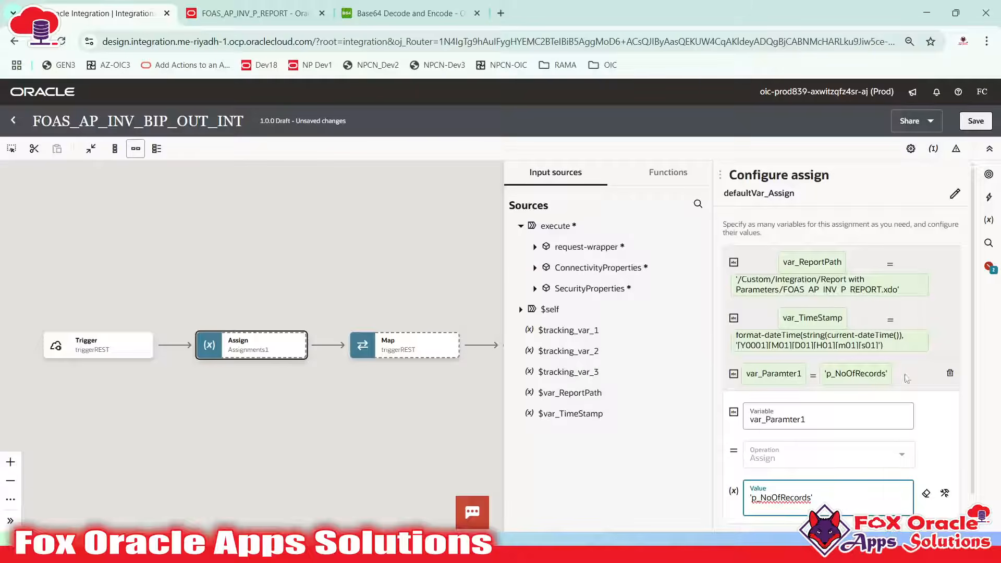
{"action": "left_click", "coordinate": [906, 378]}
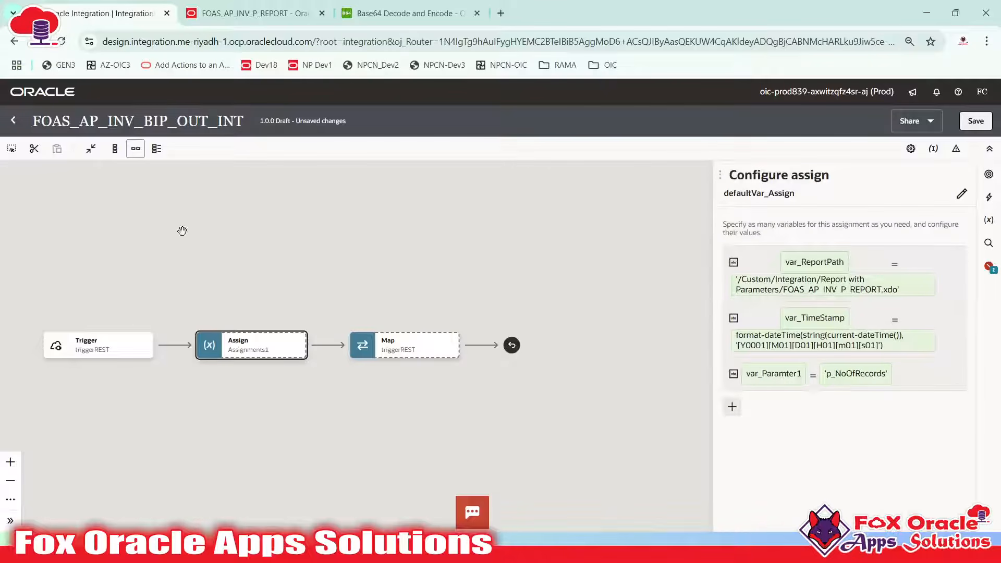
Close the assign configuration, save the integration, and select the defaultVar_Assign step
{"action": "mouse_move", "coordinate": [127, 347]}
{"action": "key", "text": "ctrl+s"}
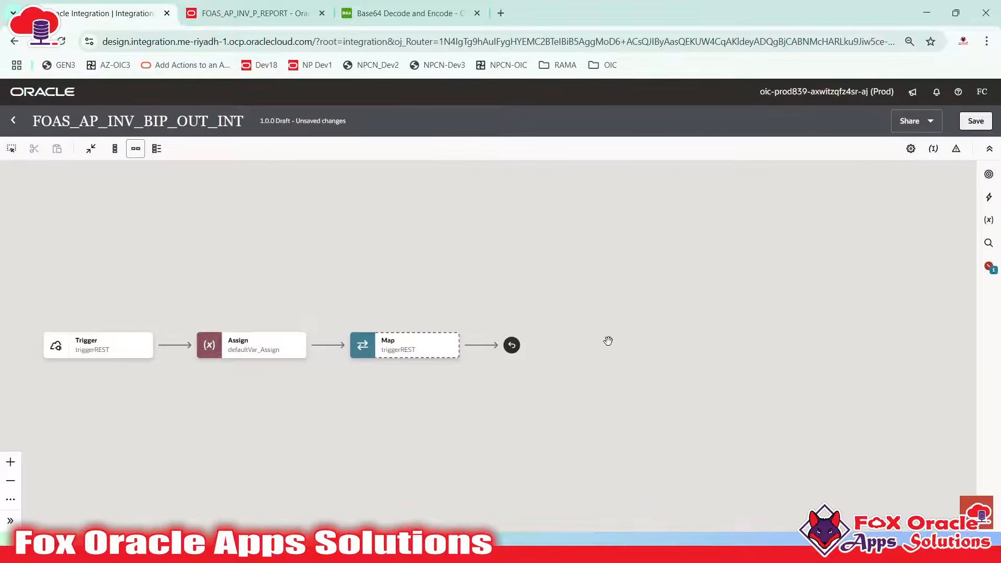
{"action": "left_click_drag", "start_coordinate": [441, 381], "coordinate": [479, 388]}
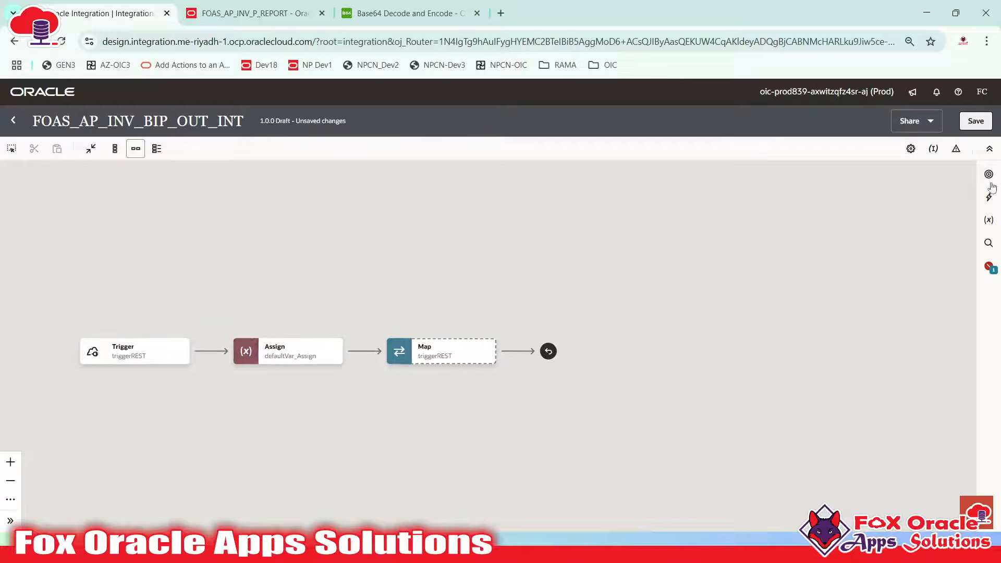
{"action": "left_click", "coordinate": [971, 126]}
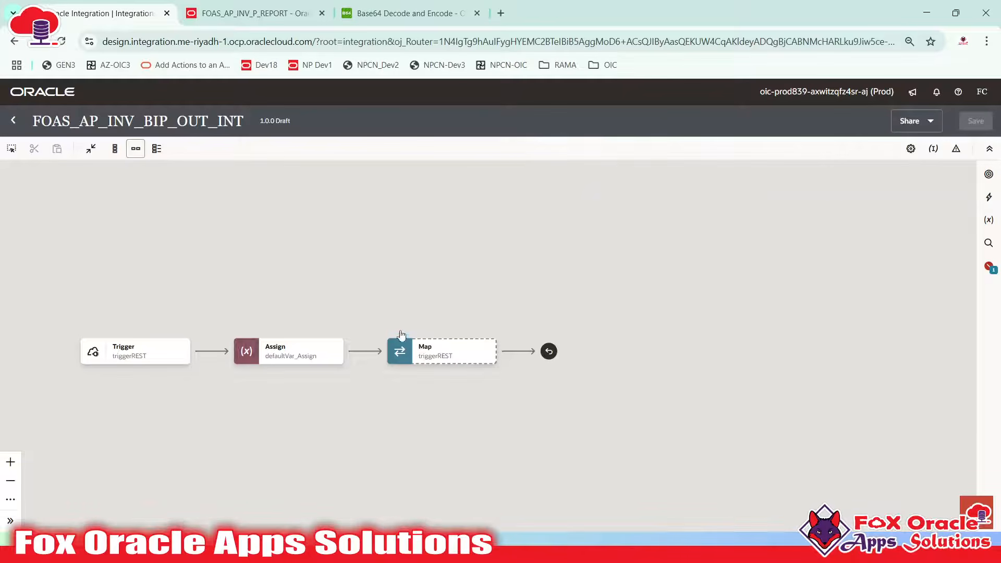
{"action": "left_click", "coordinate": [311, 340]}
{"action": "mouse_move", "coordinate": [365, 352]}
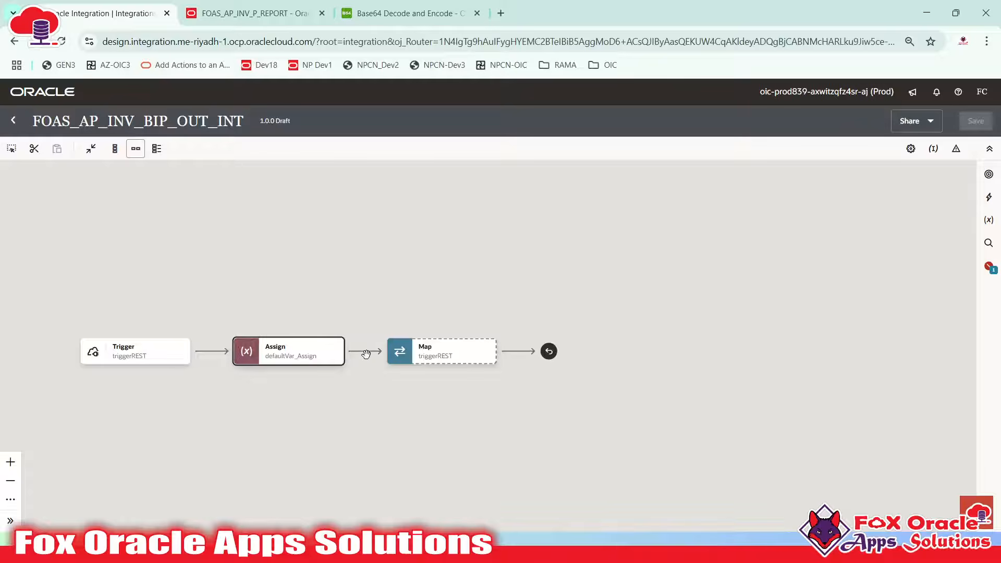
Insert a Scope action after defaultVar_Assign and rename it mainScope
{"action": "left_click", "coordinate": [365, 352]}
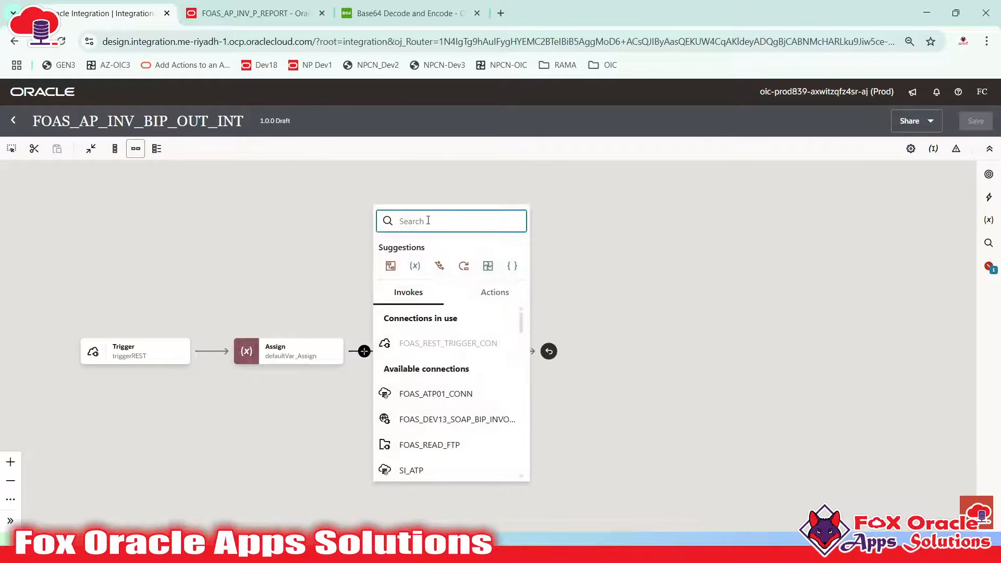
{"action": "type", "text": "scop"}
{"action": "left_click", "coordinate": [417, 275]}
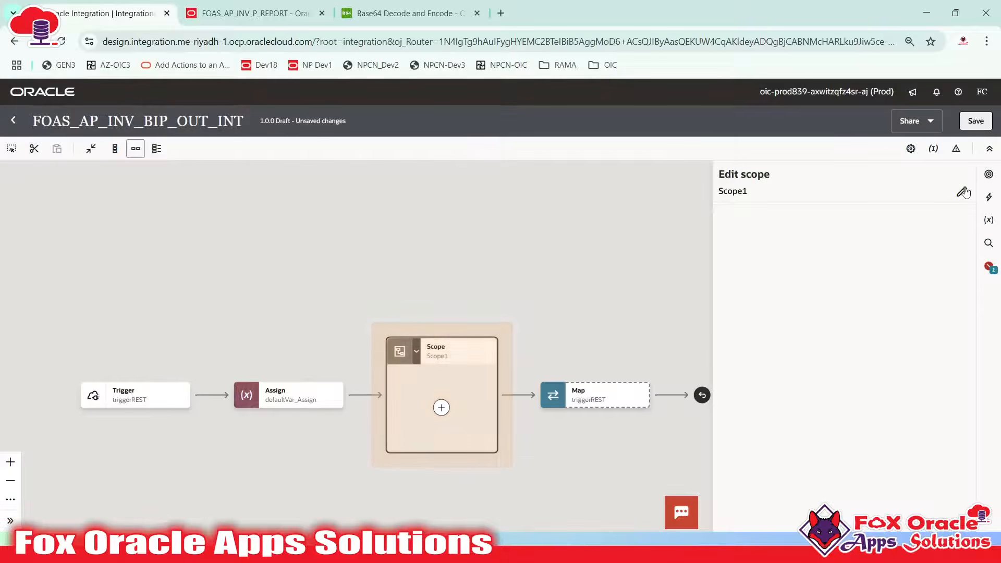
{"action": "left_click", "coordinate": [961, 192]}
{"action": "left_click", "coordinate": [784, 198]}
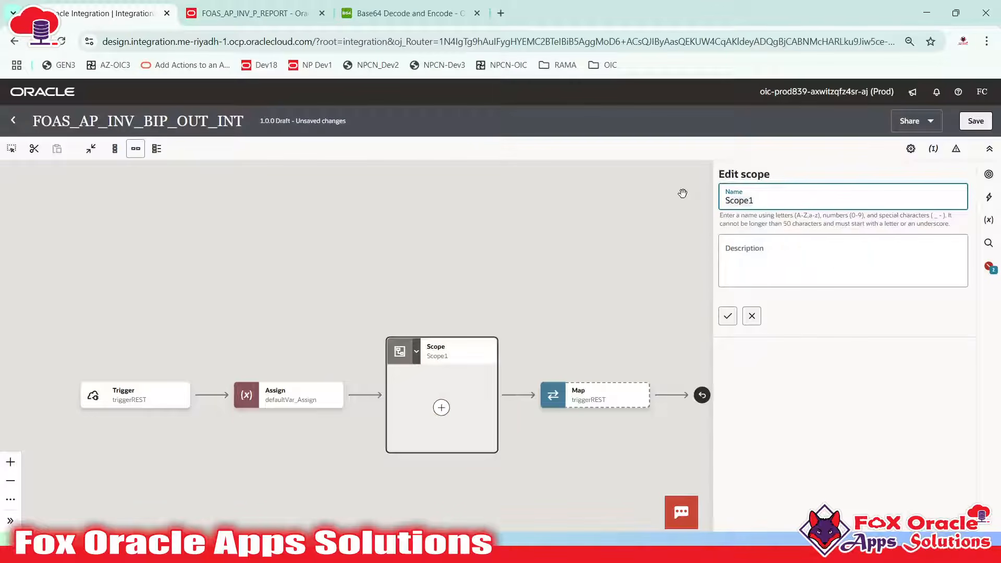
{"action": "type", "text": "mainScope"}
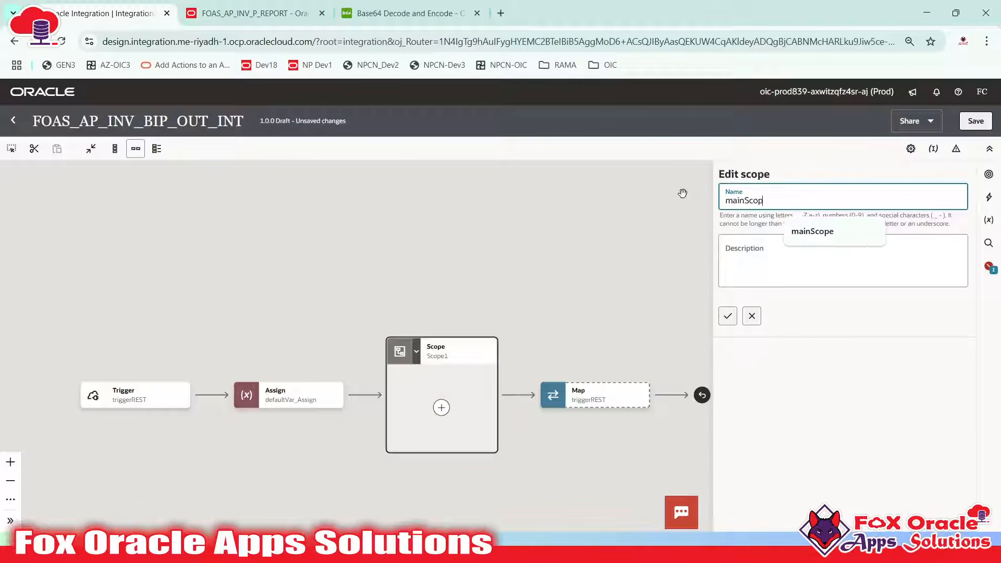
{"action": "left_click", "coordinate": [727, 317]}
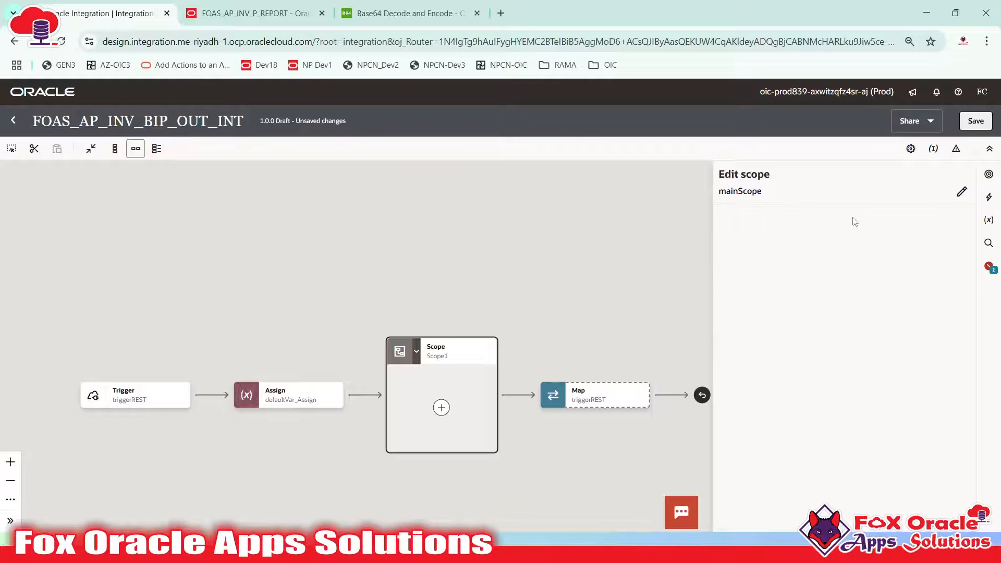
{"action": "key", "text": "ctrl+s"}
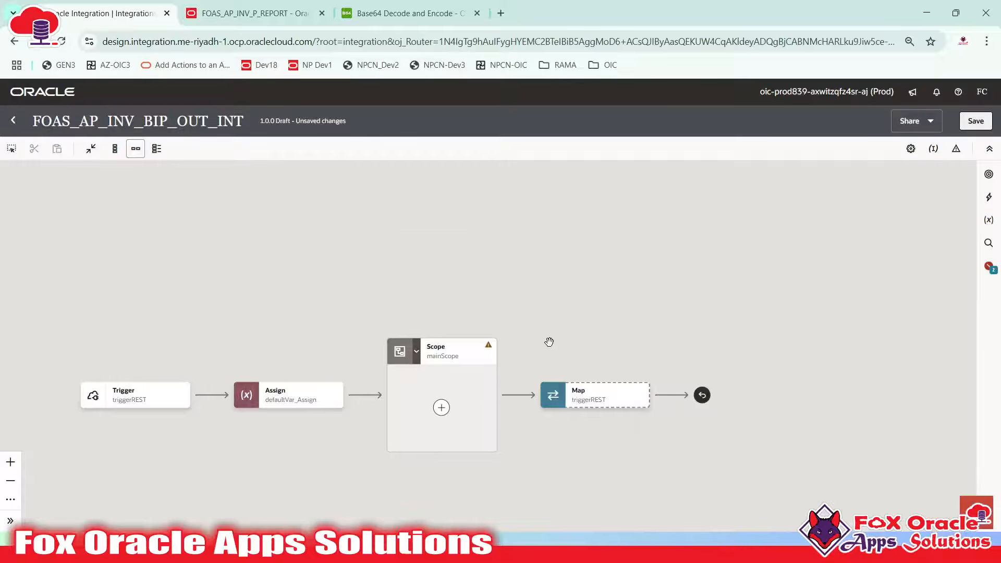
{"action": "left_click_drag", "start_coordinate": [549, 342], "coordinate": [542, 238]}
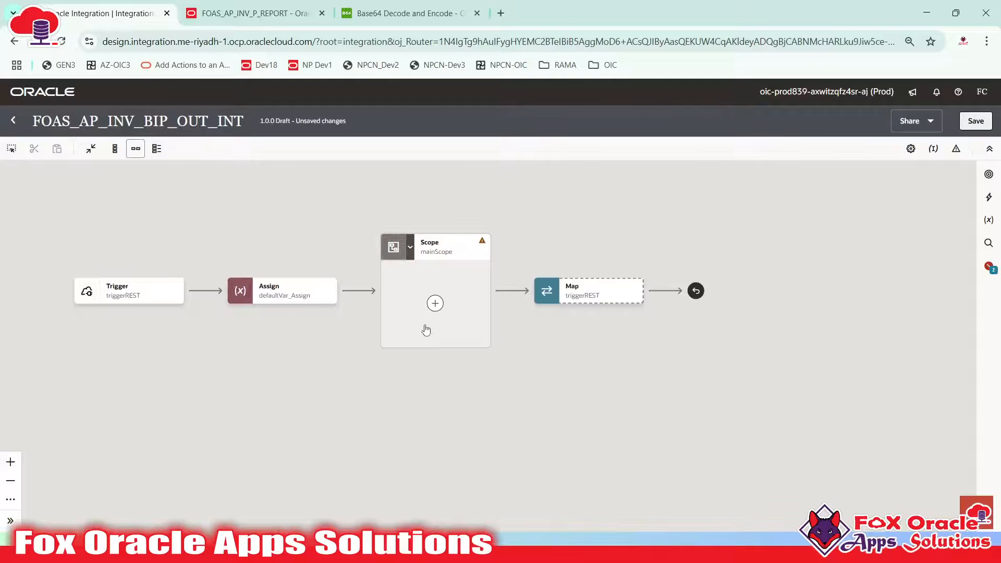
{"action": "left_click_drag", "start_coordinate": [445, 326], "coordinate": [431, 354]}
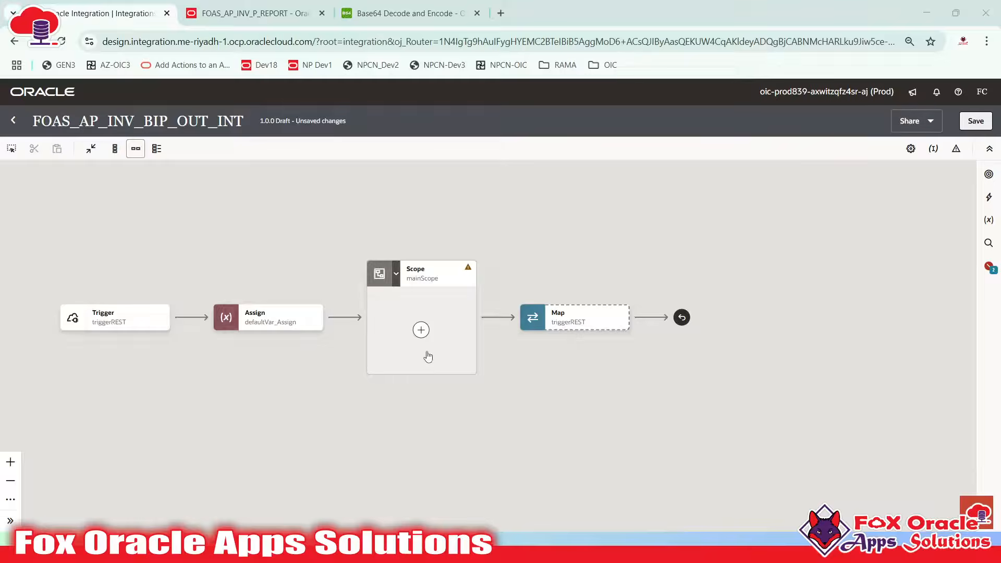
Add a 'var_Parameter1: p_NoOfRecords' line below var_TimeStamp in the notes
{"action": "key", "text": "alt+Tab"}
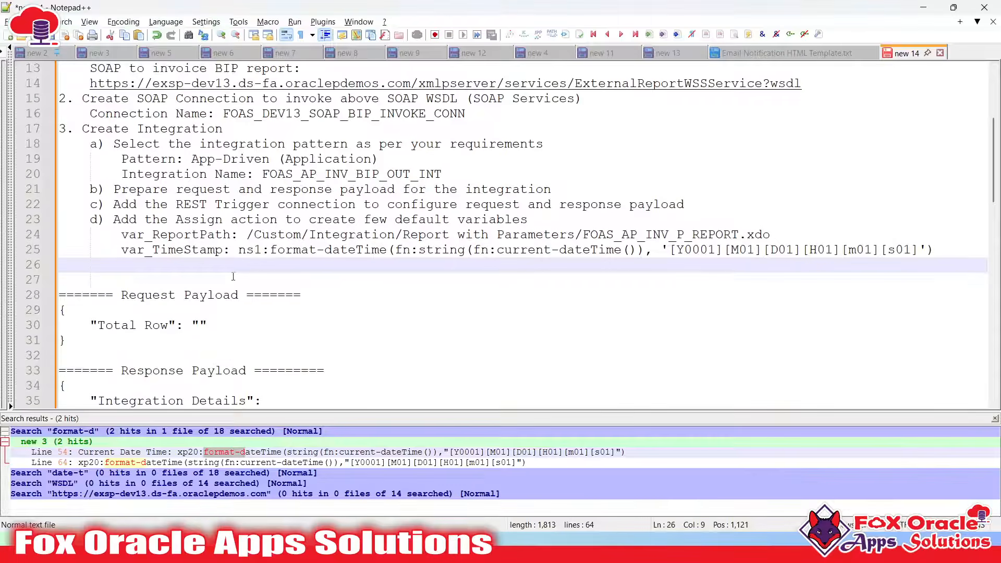
{"action": "scroll", "coordinate": [233, 277], "scroll_direction": "up", "scroll_amount": 3}
{"action": "double_click", "coordinate": [272, 220]}
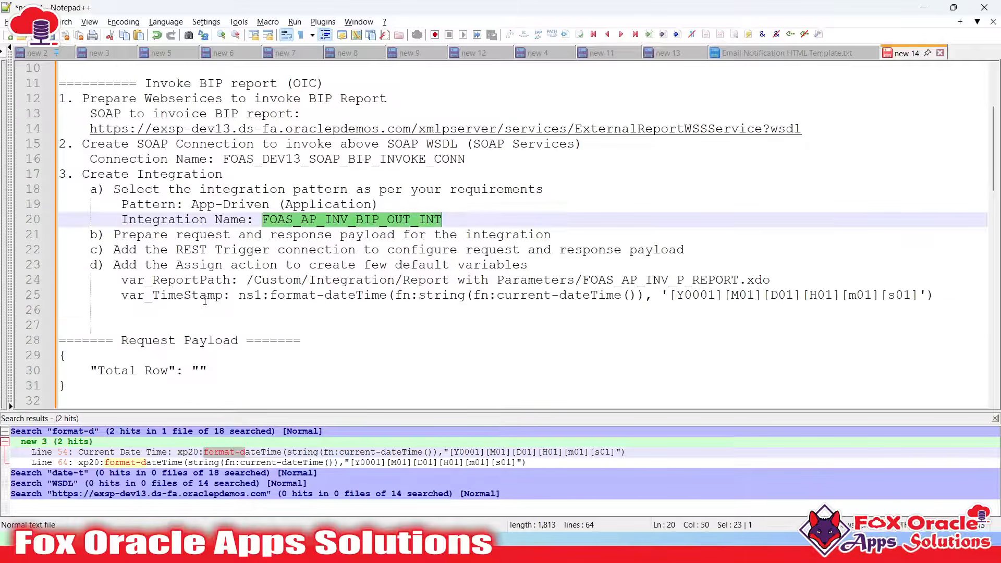
{"action": "scroll", "coordinate": [205, 300], "scroll_direction": "down", "scroll_amount": 2}
{"action": "left_click", "coordinate": [951, 209]}
{"action": "key", "text": "Return"}
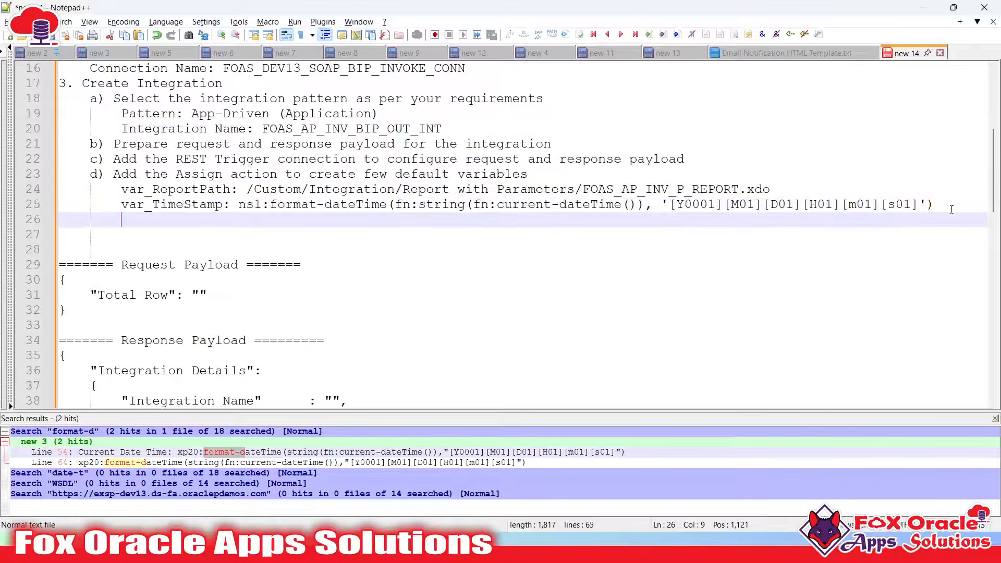
{"action": "type", "text": "var_"}
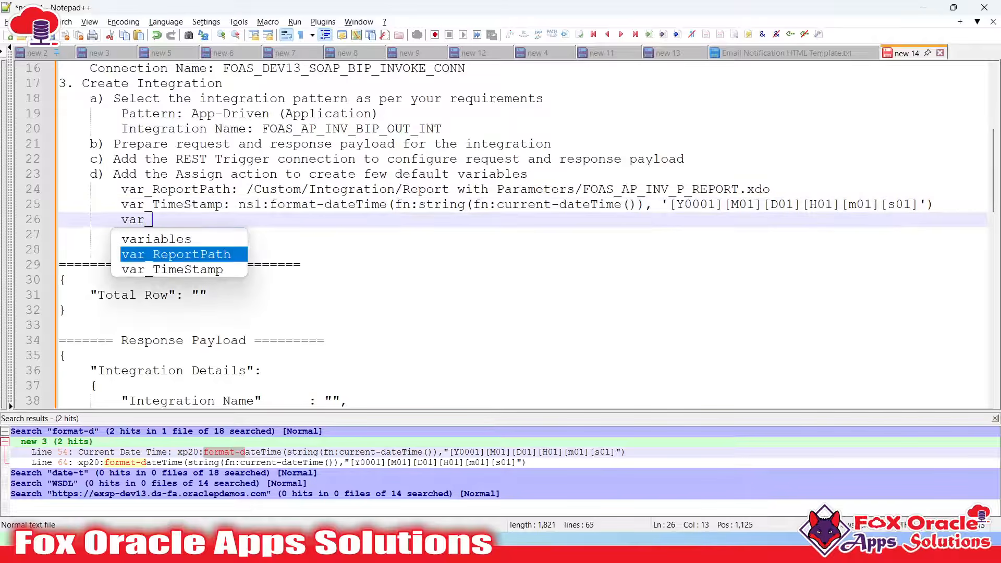
{"action": "type", "text": "Para"}
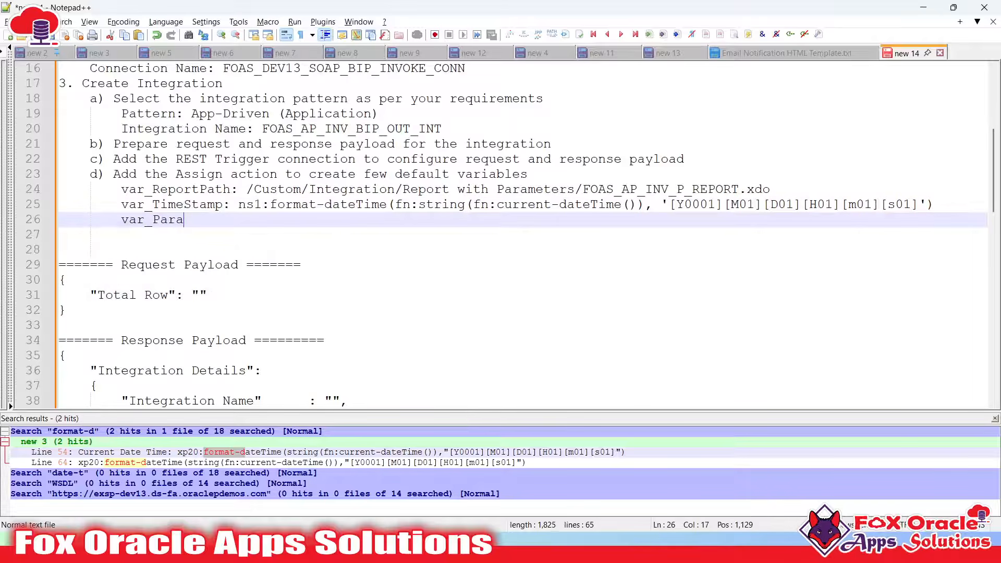
{"action": "type", "text": "meter1:"}
{"action": "key", "text": "super+v"}
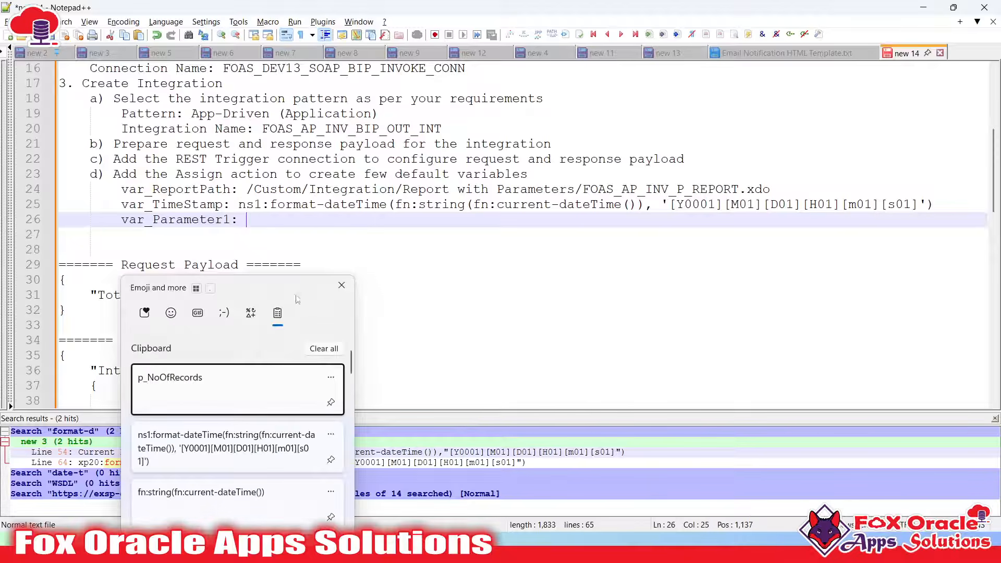
{"action": "left_click", "coordinate": [163, 388]}
{"action": "key", "text": "Return"}
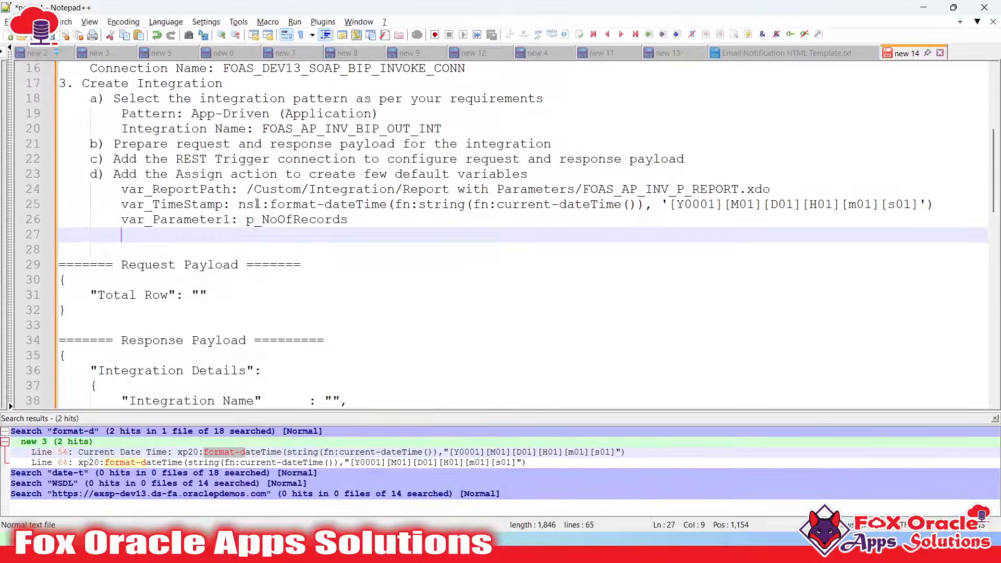
Copy the connection name FOAS_DEV13_SOAP_BIP_INVOKE_CONN from line 16 of the notes
{"action": "scroll", "coordinate": [257, 203], "scroll_direction": "up", "scroll_amount": 2}
{"action": "double_click", "coordinate": [309, 223]}
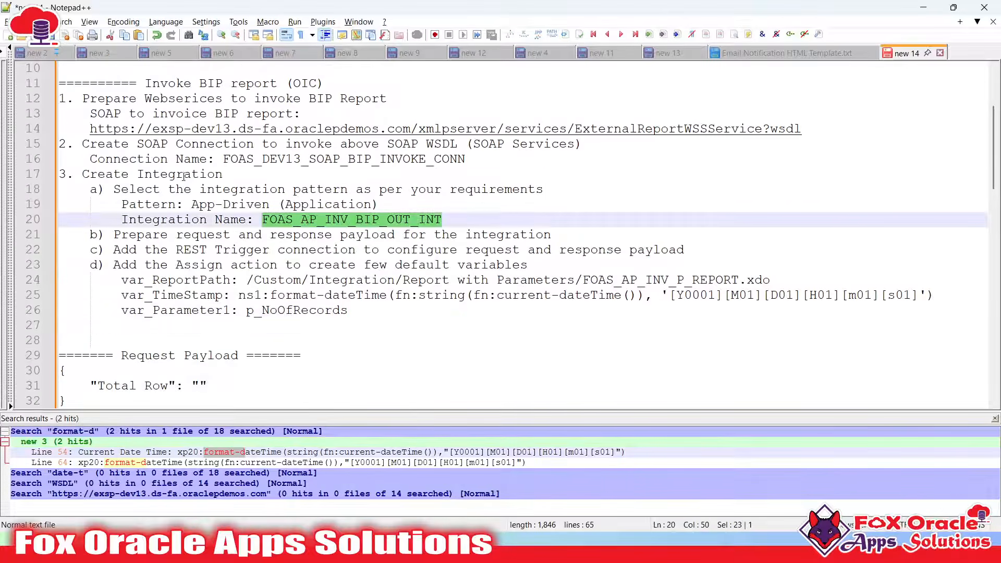
{"action": "double_click", "coordinate": [265, 158]}
{"action": "key", "text": "ctrl+c"}
{"action": "key", "text": "alt+Tab"}
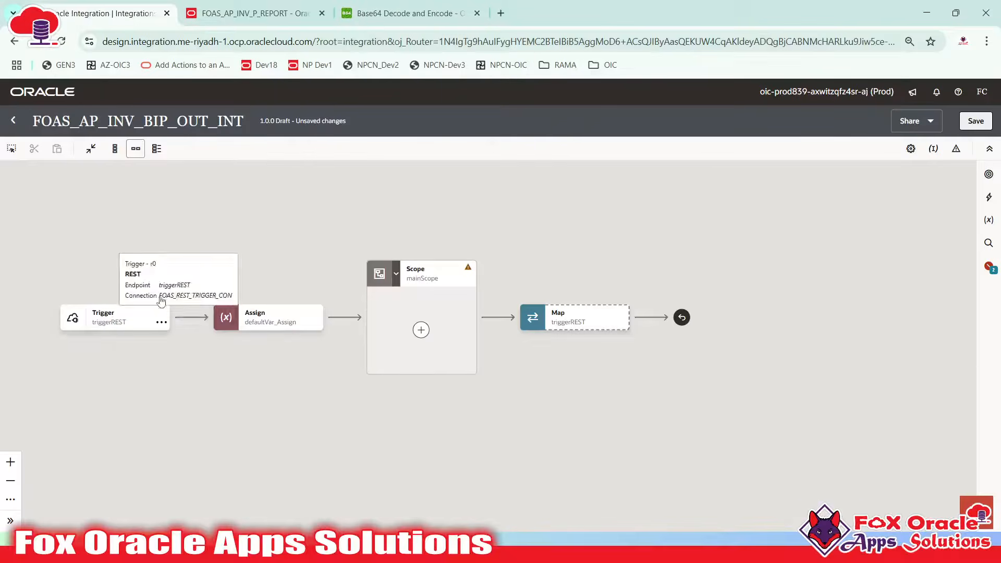
Add a SOAP invoke in mainScope via FOAS_DEV13_SOAP_BIP_INVOKE_CONN, naming the endpoint runReport_SOAP
{"action": "left_click", "coordinate": [421, 330]}
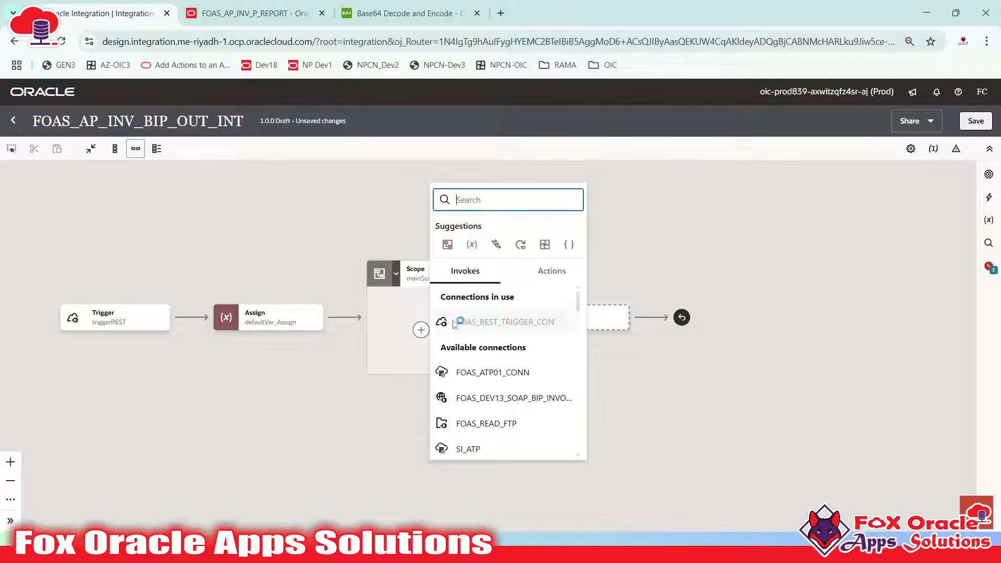
{"action": "key", "text": "ctrl+v"}
{"action": "left_click", "coordinate": [490, 256]}
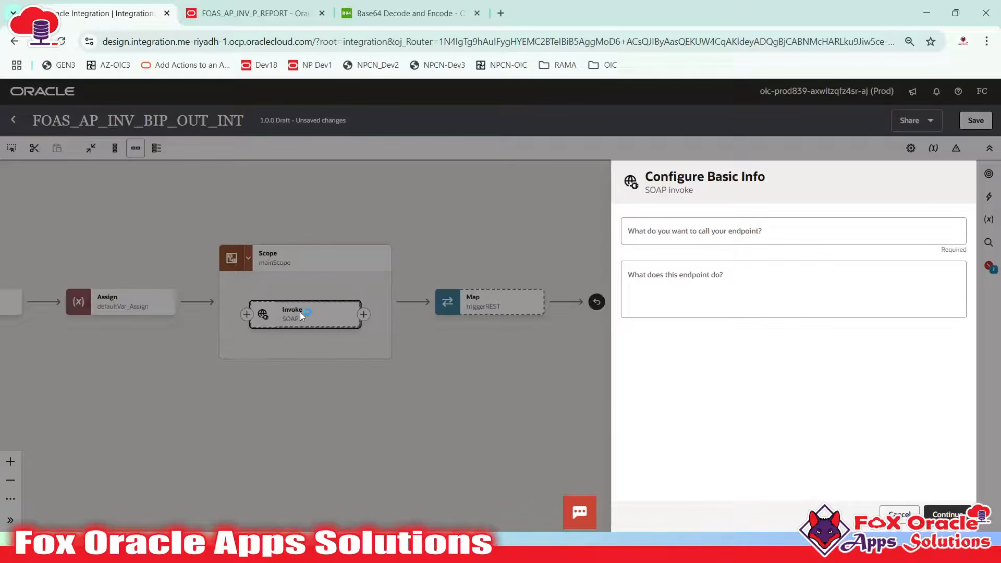
{"action": "left_click", "coordinate": [750, 233]}
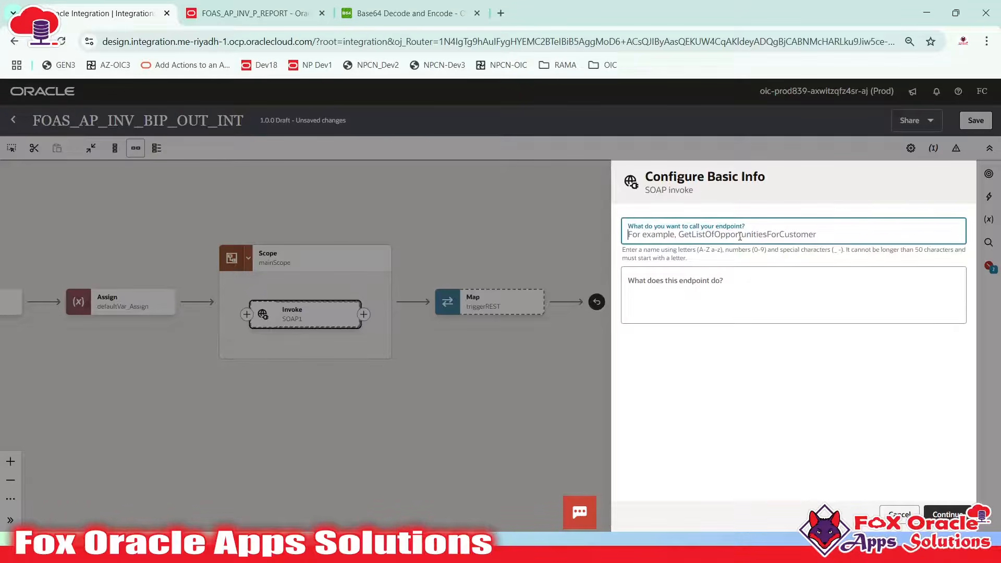
{"action": "type", "text": "runRepor"}
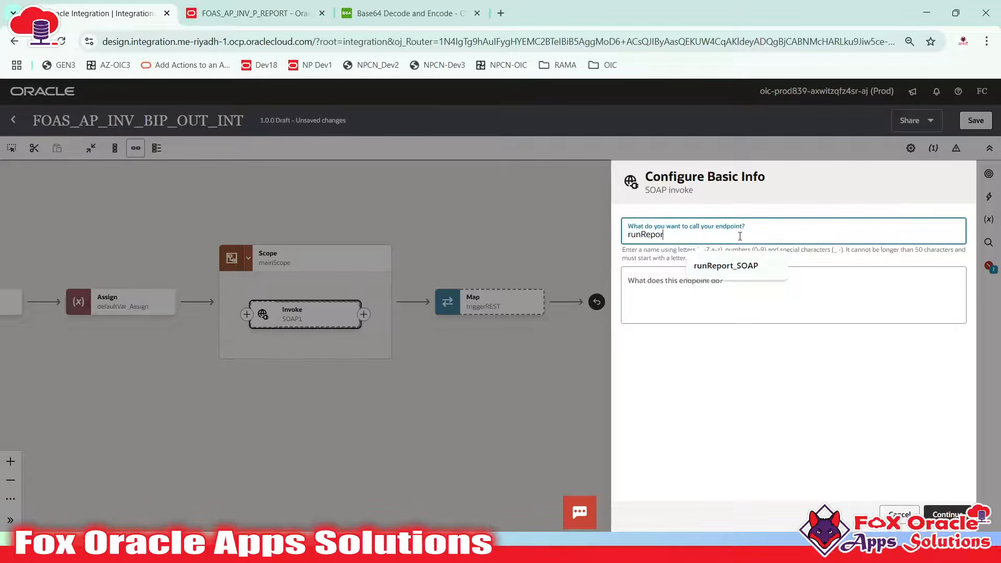
{"action": "type", "text": "t_SOAP"}
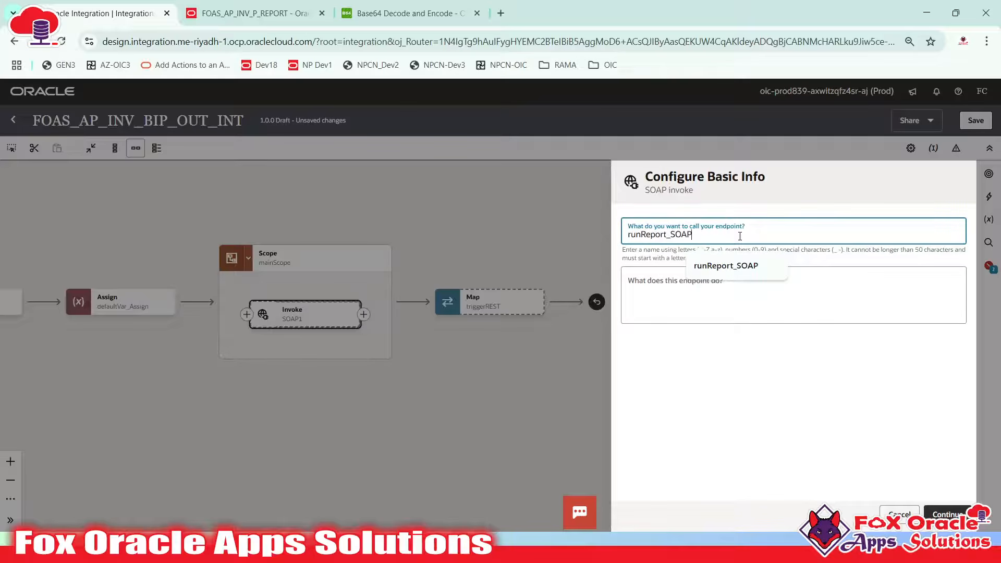
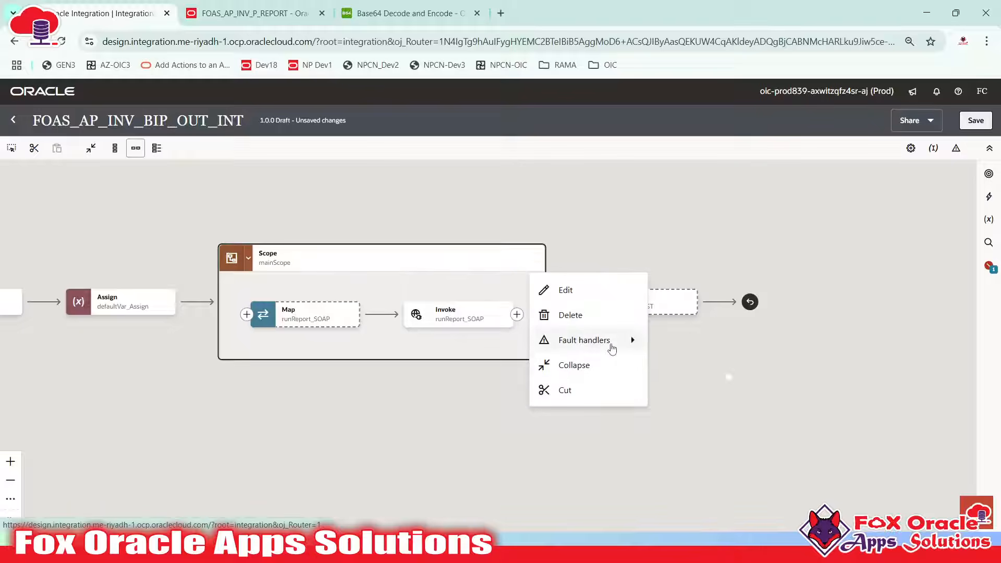
Dismiss the mainScope action menu and select the runReport_SOAP map step
{"action": "mouse_move", "coordinate": [633, 345]}
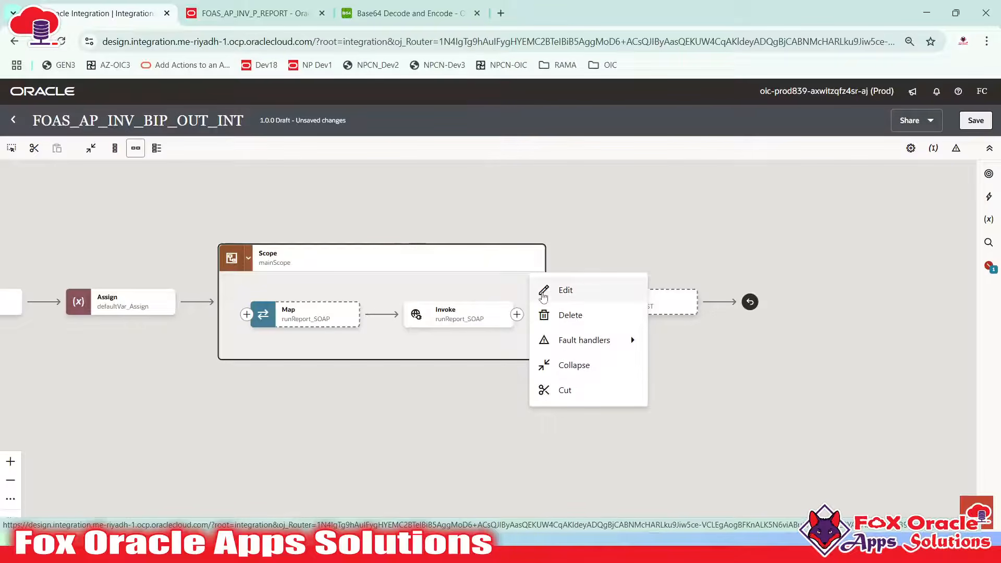
{"action": "mouse_move", "coordinate": [566, 344]}
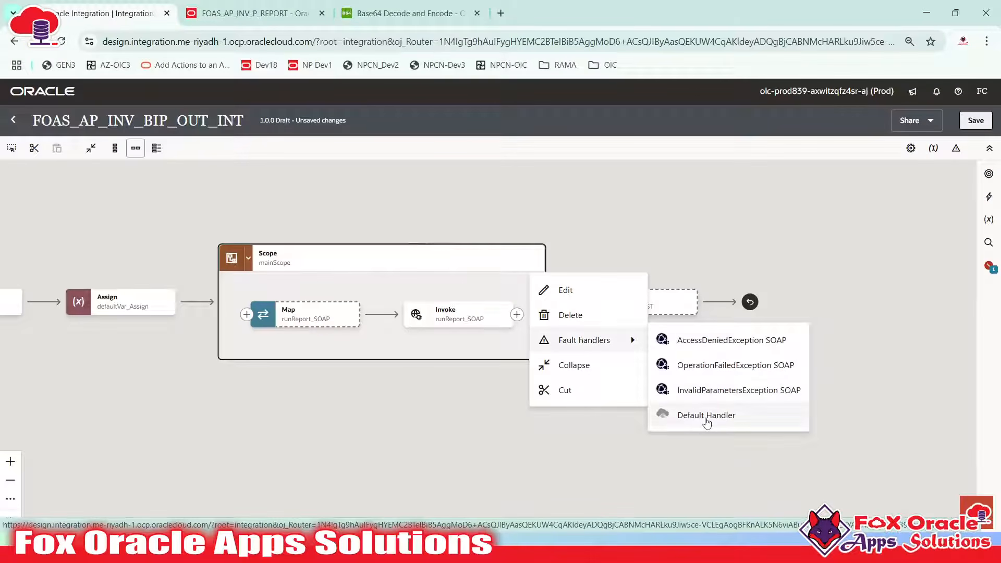
{"action": "left_click", "coordinate": [465, 349]}
{"action": "left_click", "coordinate": [265, 264]}
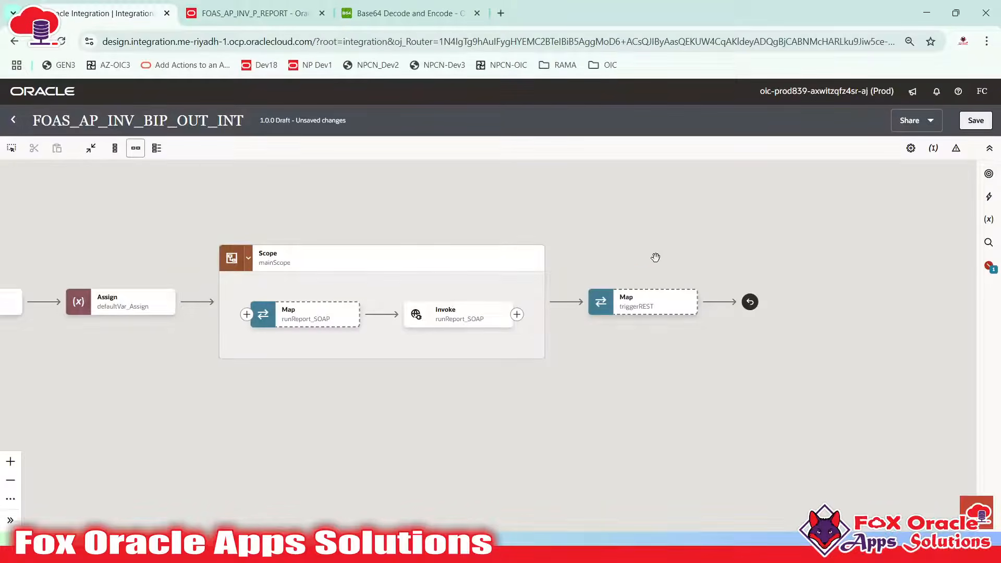
{"action": "left_click", "coordinate": [438, 323]}
{"action": "left_click_drag", "start_coordinate": [333, 344], "coordinate": [391, 378]}
{"action": "left_click", "coordinate": [293, 355]}
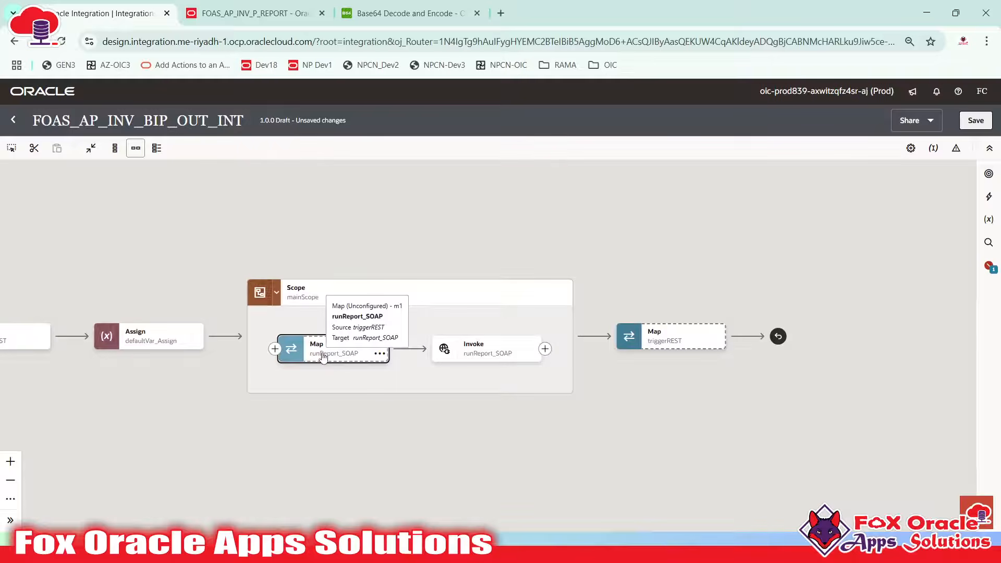
Open the runReport_SOAP mapper, expand the target Body, and check SoapUI's runReport request
{"action": "double_click", "coordinate": [324, 355]}
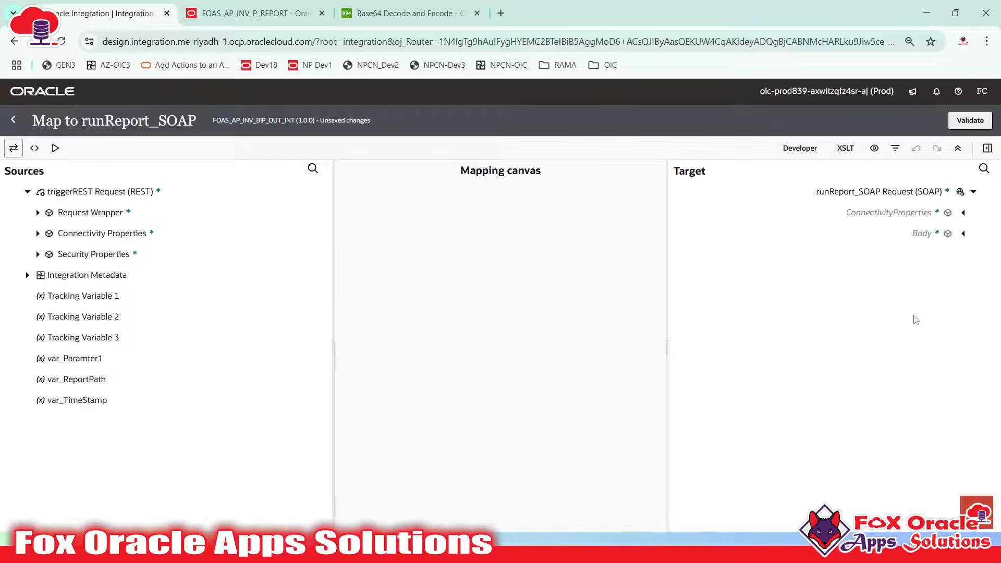
{"action": "left_click", "coordinate": [951, 234]}
{"action": "left_click", "coordinate": [964, 234]}
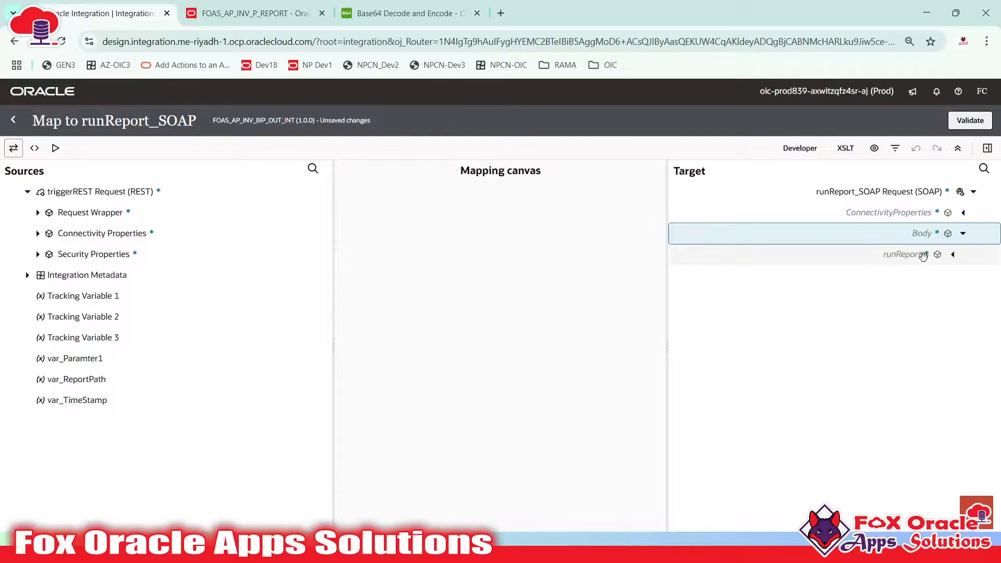
{"action": "key", "text": "alt+Tab"}
{"action": "left_click", "coordinate": [407, 160]}
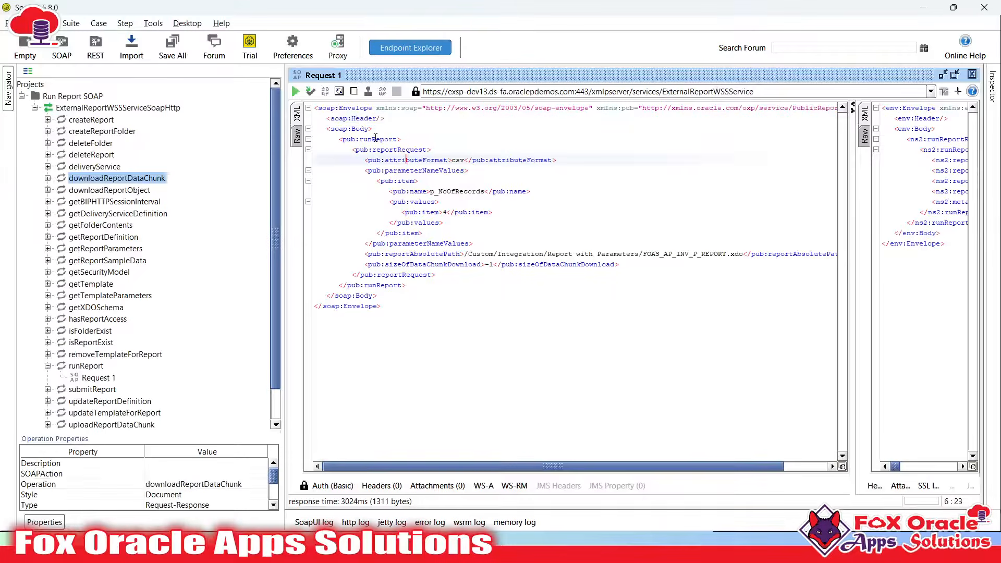
Match SoapUI's soap:Body, runReport and reportRequest tags against the mapper's expanded runReport
{"action": "double_click", "coordinate": [357, 130]}
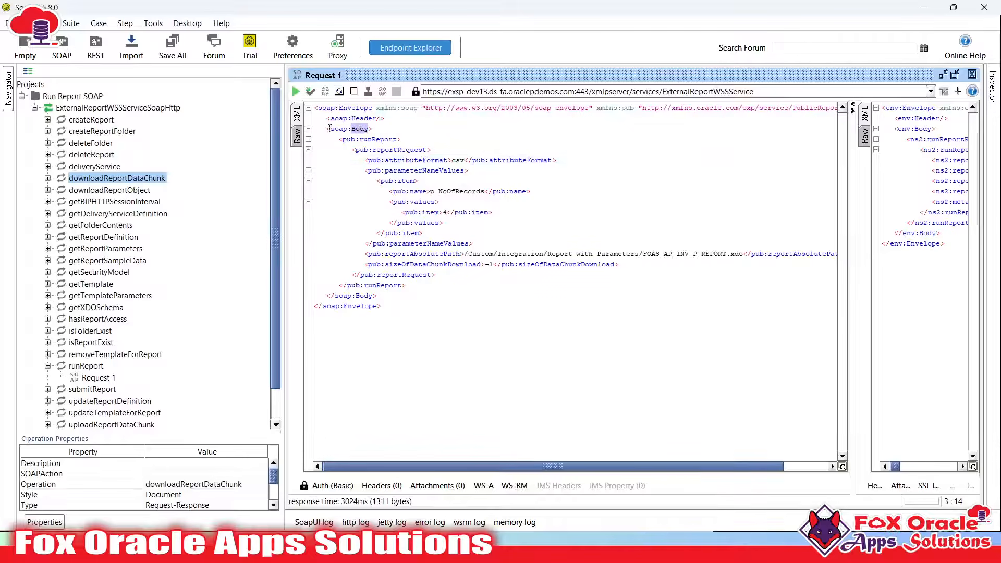
{"action": "left_click_drag", "start_coordinate": [330, 129], "coordinate": [383, 132]}
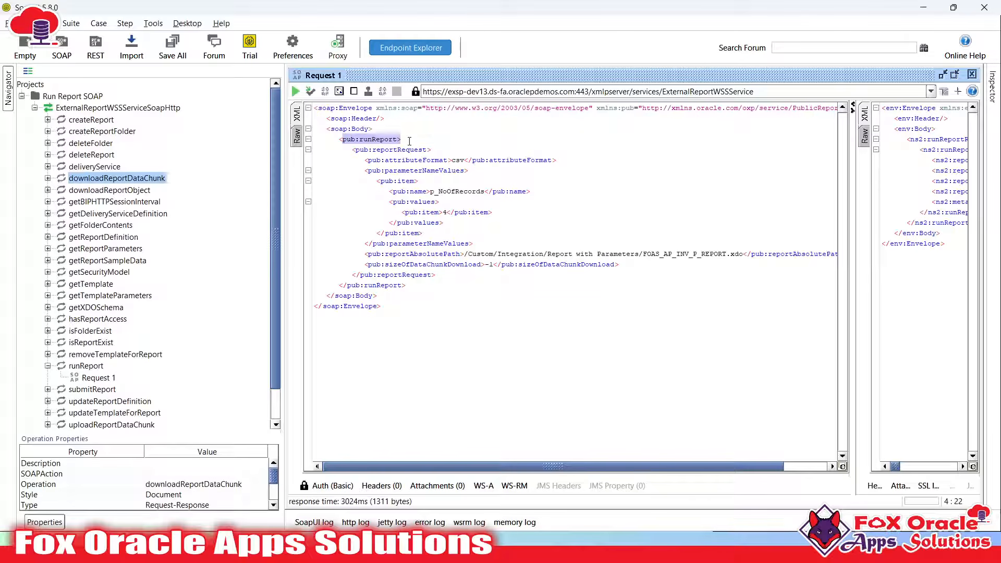
{"action": "left_click", "coordinate": [380, 139]}
{"action": "left_click_drag", "start_coordinate": [353, 150], "coordinate": [454, 150]}
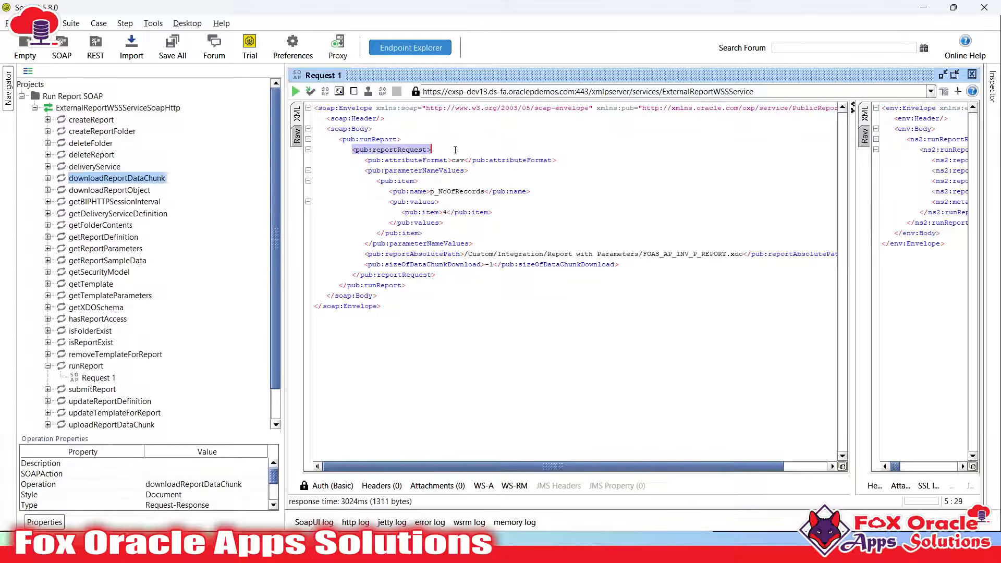
{"action": "double_click", "coordinate": [397, 149]}
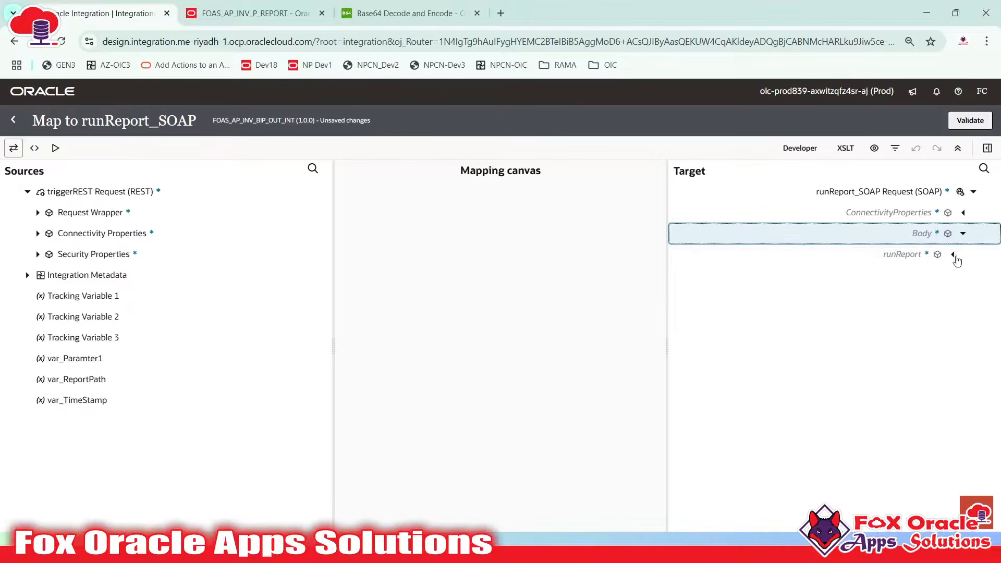
{"action": "left_click", "coordinate": [952, 254]}
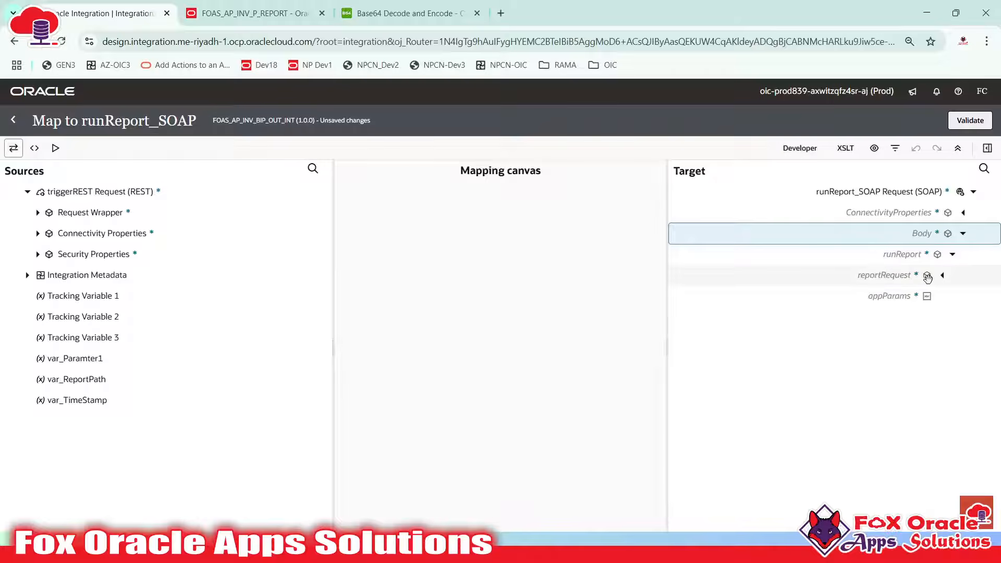
{"action": "left_click", "coordinate": [892, 292]}
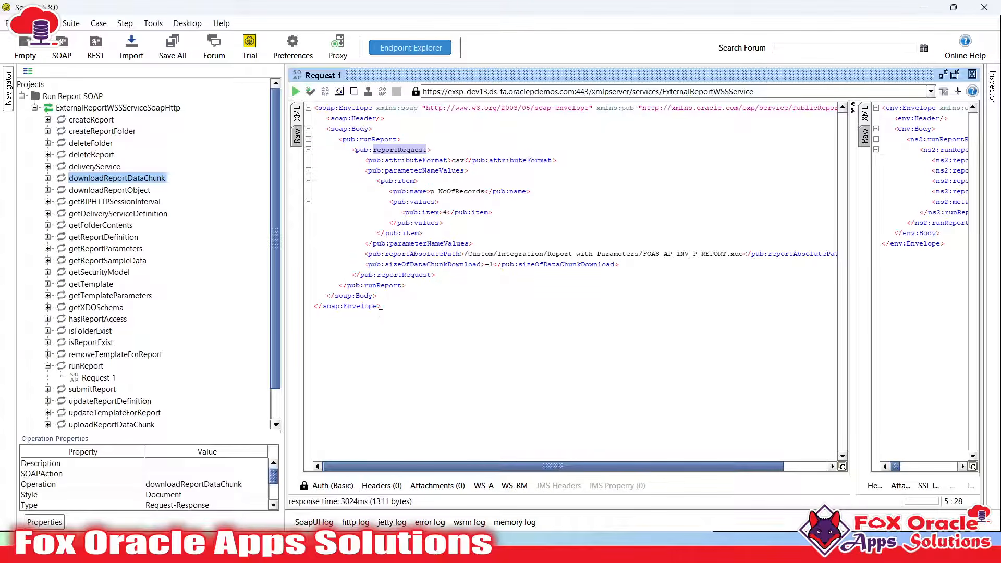
Trace where reportRequest and parameterNameValues close, then select the runReport operation
{"action": "left_click", "coordinate": [438, 276]}
{"action": "left_click", "coordinate": [387, 286]}
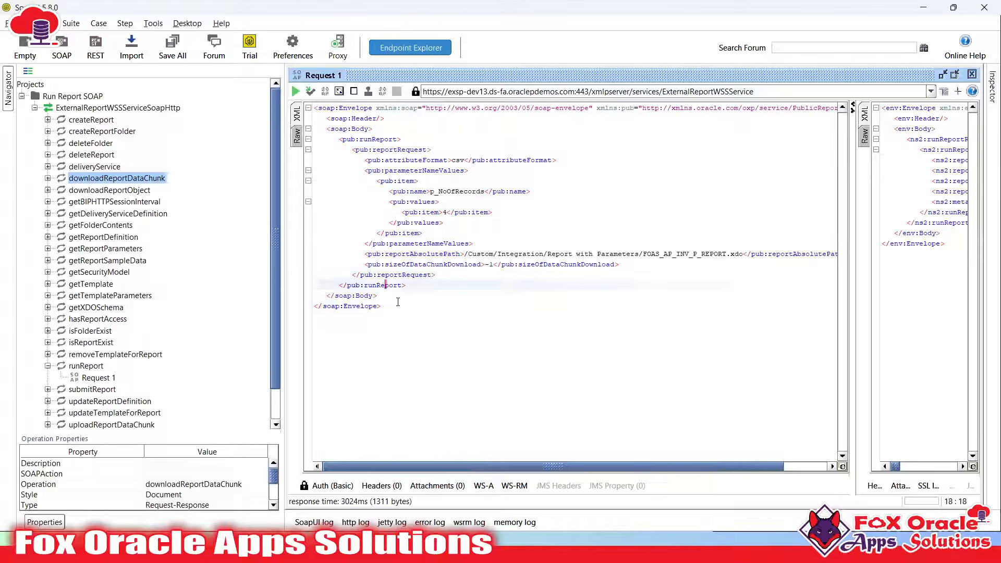
{"action": "left_click", "coordinate": [397, 306]}
{"action": "left_click", "coordinate": [411, 223]}
{"action": "left_click", "coordinate": [411, 170]}
{"action": "left_click", "coordinate": [411, 243]}
{"action": "left_click", "coordinate": [411, 274]}
{"action": "left_click", "coordinate": [410, 150]}
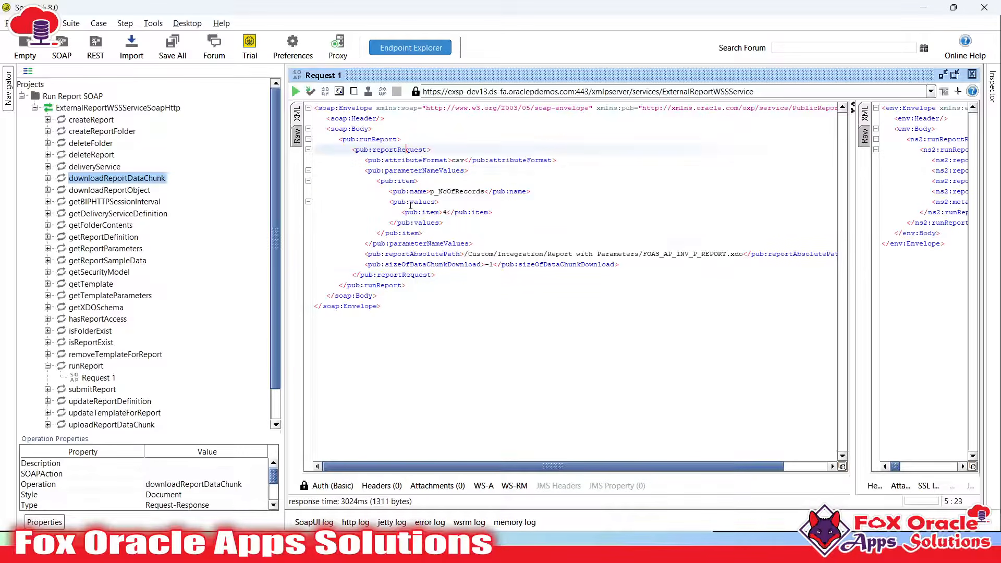
{"action": "left_click", "coordinate": [411, 202]}
{"action": "left_click", "coordinate": [410, 243]}
{"action": "left_click", "coordinate": [86, 367]}
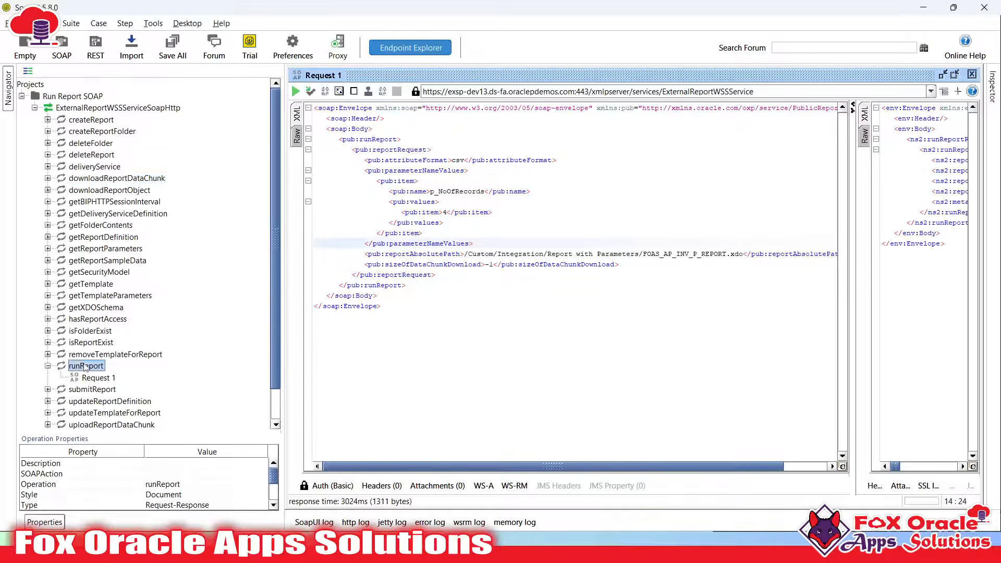
Create Request 2 under runReport and inspect its runReport, reportRequest and appParams elements
{"action": "right_click", "coordinate": [87, 367]}
{"action": "left_click", "coordinate": [125, 408]}
{"action": "left_click", "coordinate": [474, 288]}
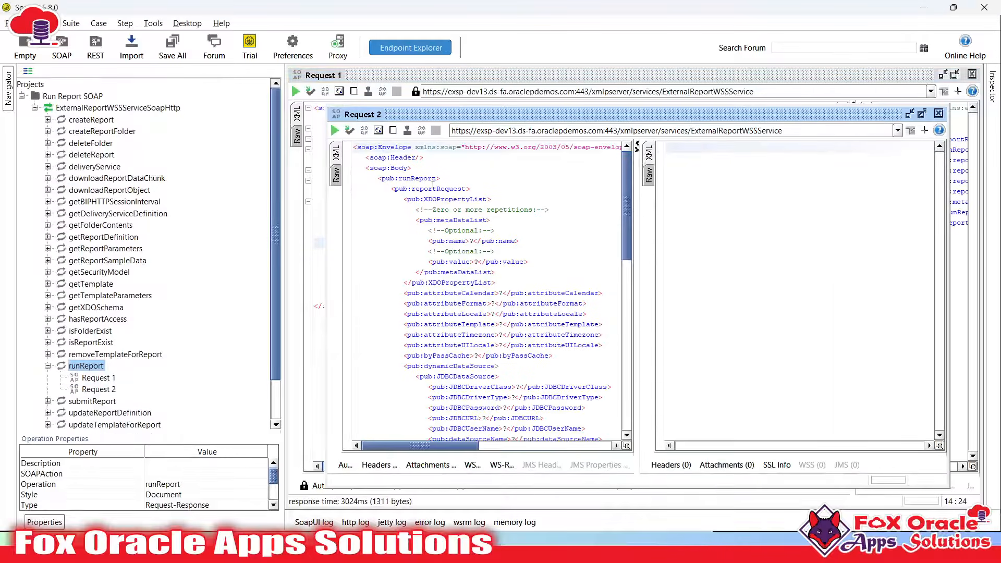
{"action": "double_click", "coordinate": [417, 178]}
{"action": "double_click", "coordinate": [437, 189]}
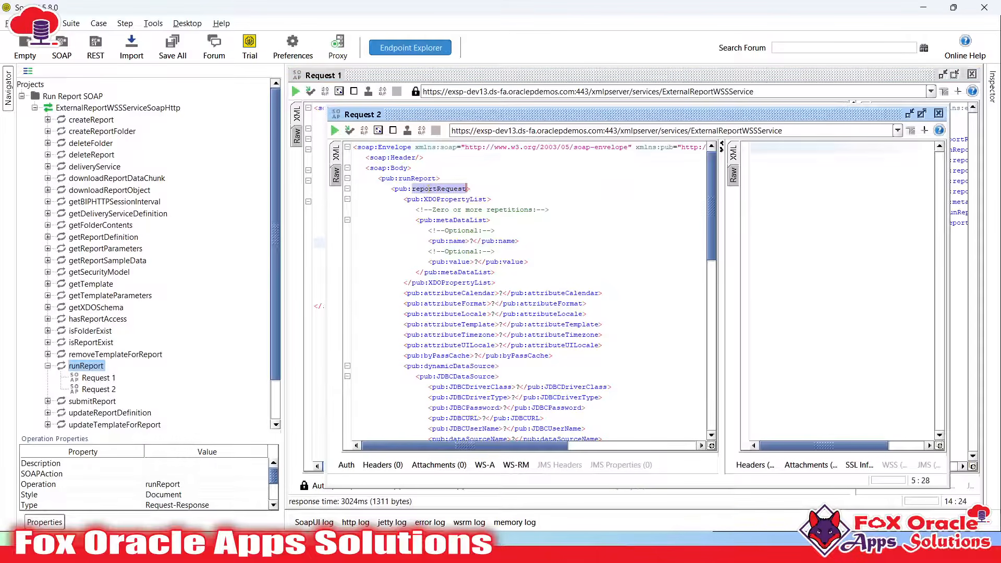
{"action": "left_click", "coordinate": [347, 188]}
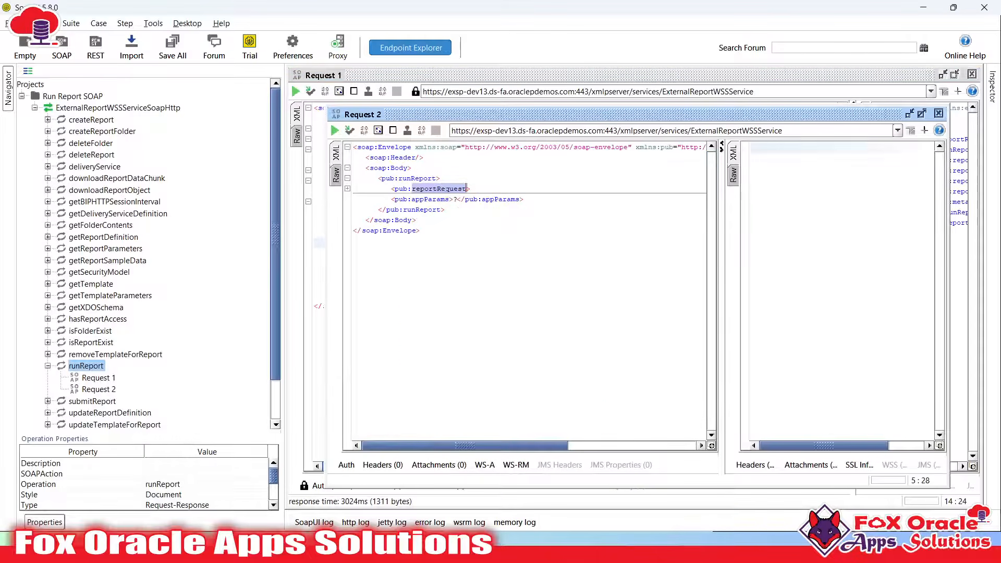
{"action": "double_click", "coordinate": [424, 199]}
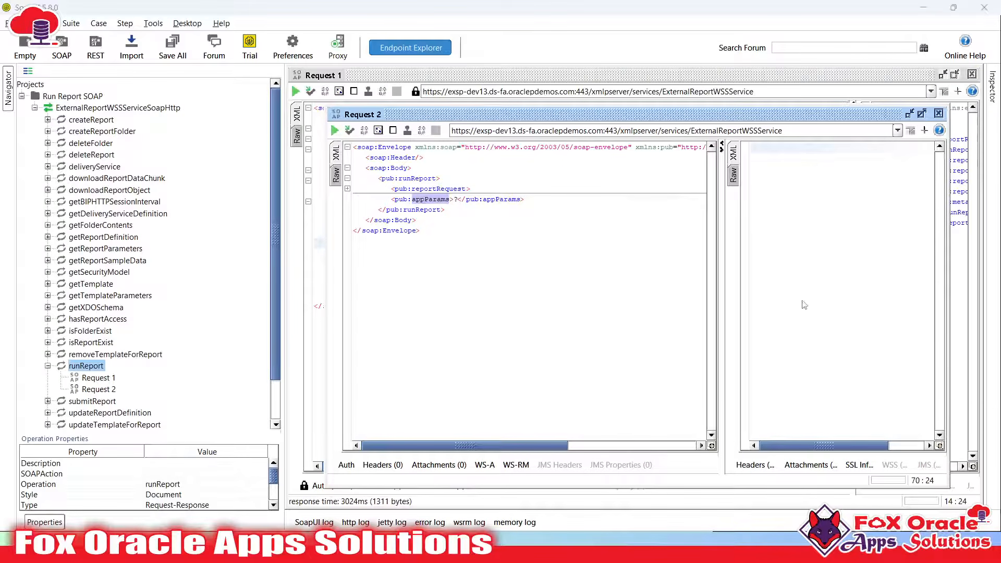
Locate XDOPropertyList in Request 2 and expand reportRequest in the mapper's target tree
{"action": "key", "text": "alt+Tab"}
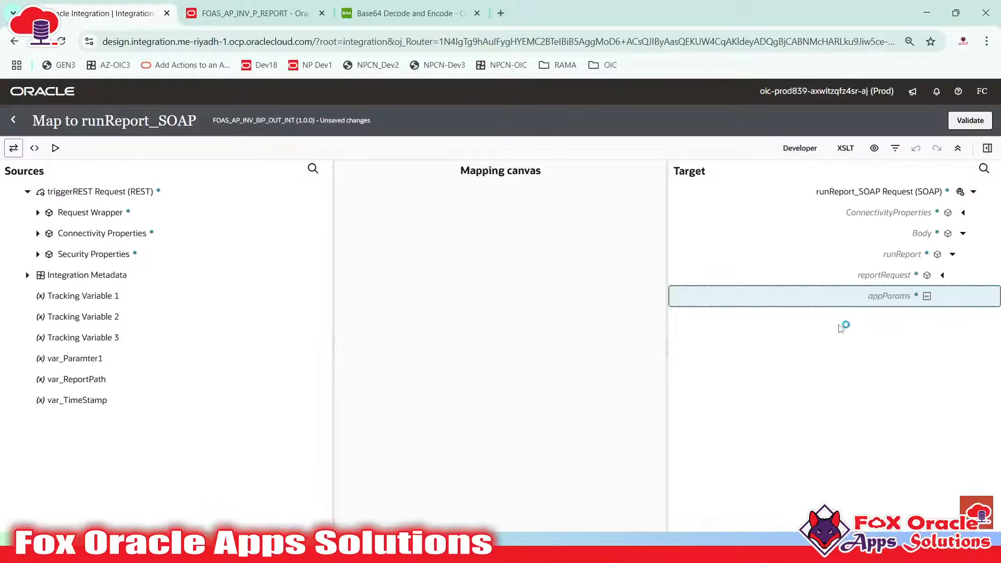
{"action": "key", "text": "alt+Tab"}
{"action": "double_click", "coordinate": [409, 189]}
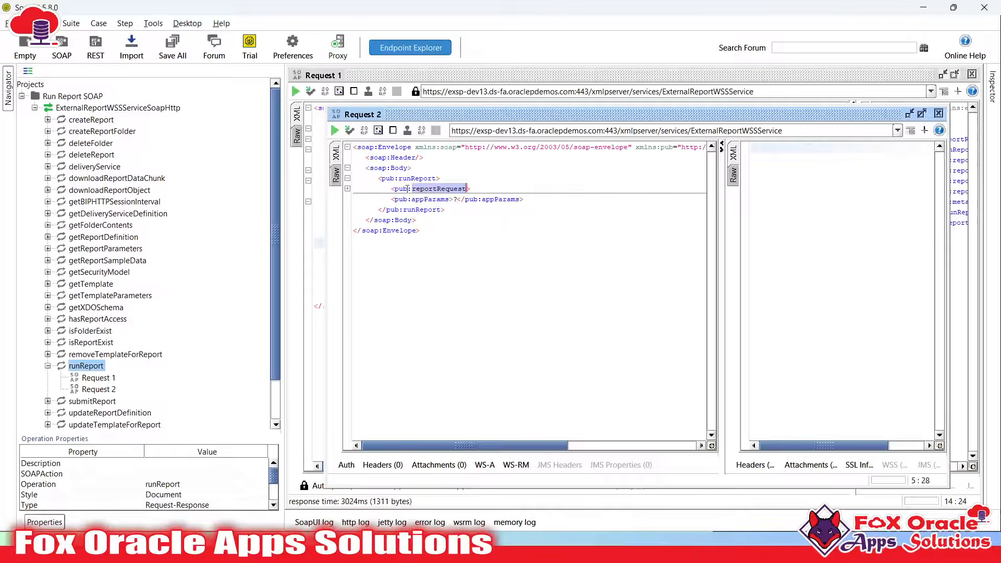
{"action": "left_click", "coordinate": [347, 188]}
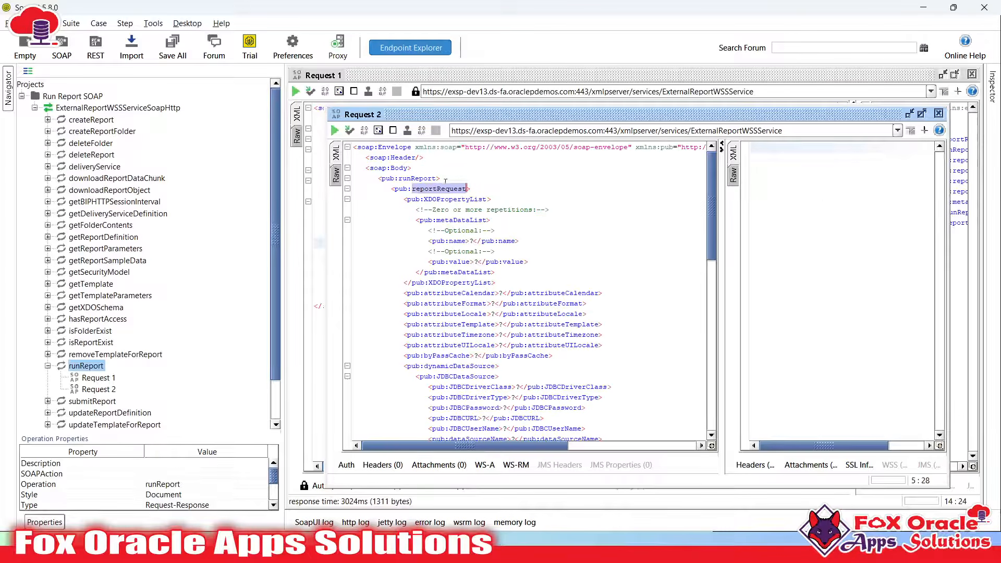
{"action": "left_click", "coordinate": [442, 199]}
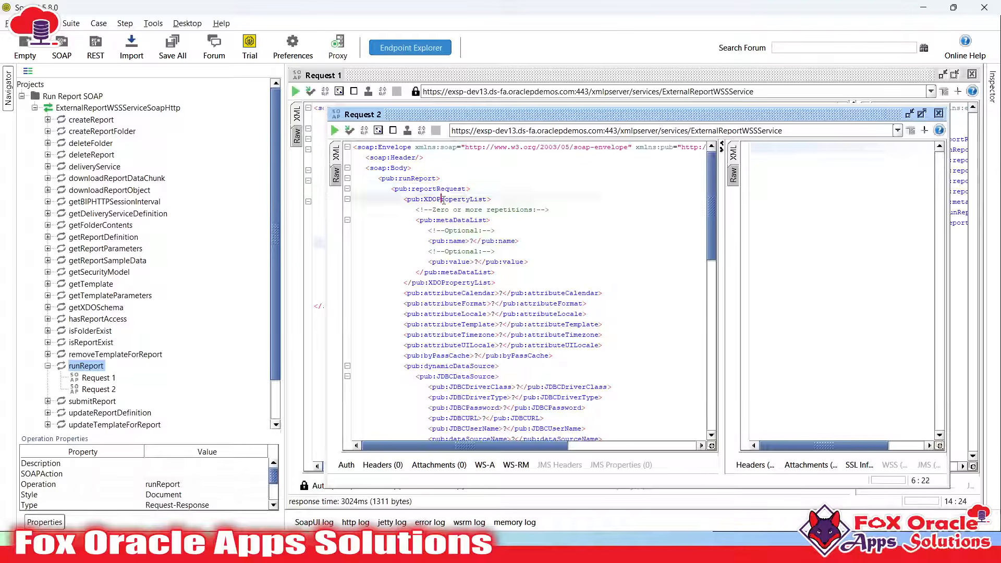
{"action": "double_click", "coordinate": [442, 199]}
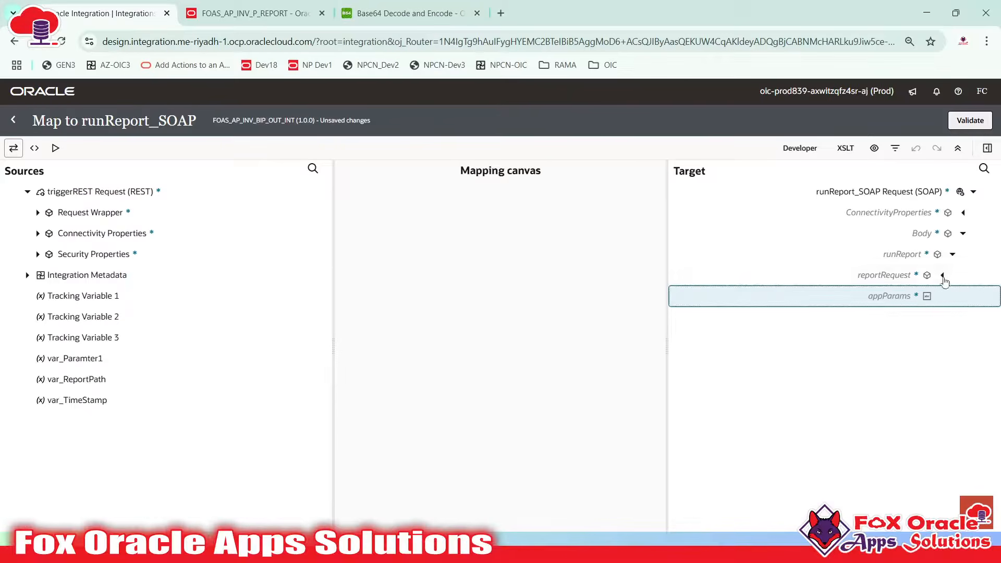
{"action": "left_click", "coordinate": [942, 278]}
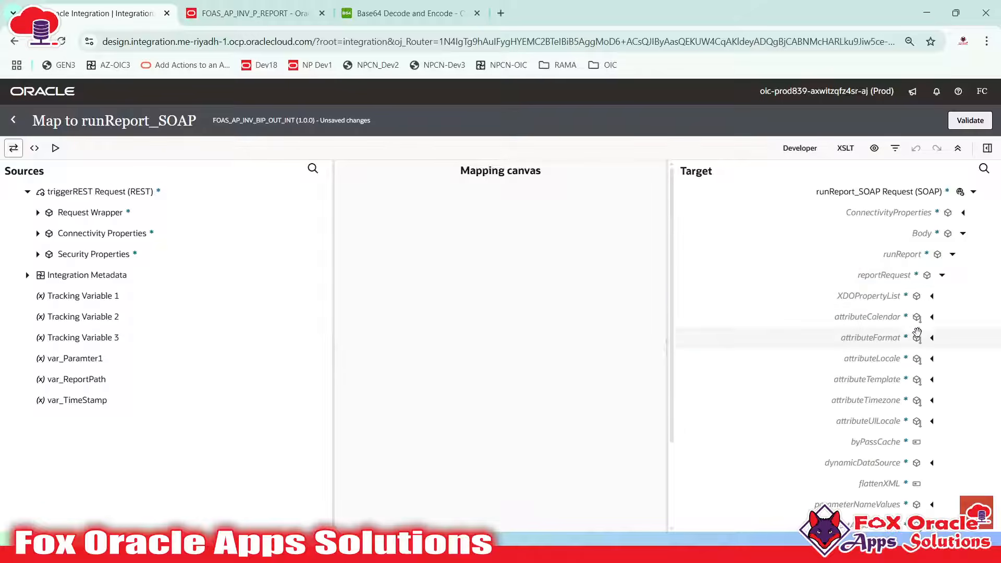
Compare the mapper's XDOPropertyList and metaDataList name/value fields with the SoapUI request
{"action": "left_click", "coordinate": [850, 296]}
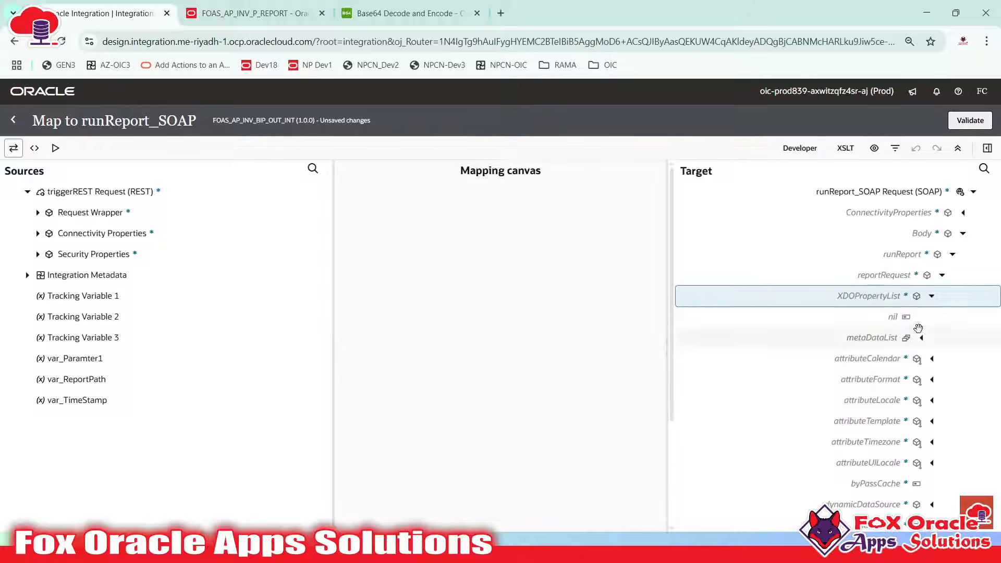
{"action": "left_click", "coordinate": [921, 338]}
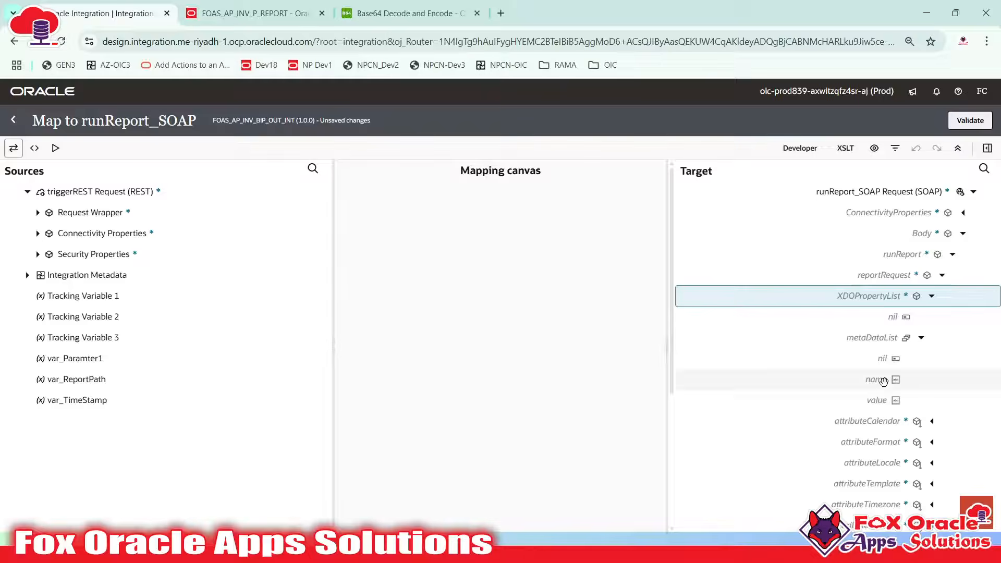
{"action": "key", "text": "alt+Tab"}
{"action": "left_click", "coordinate": [447, 223]}
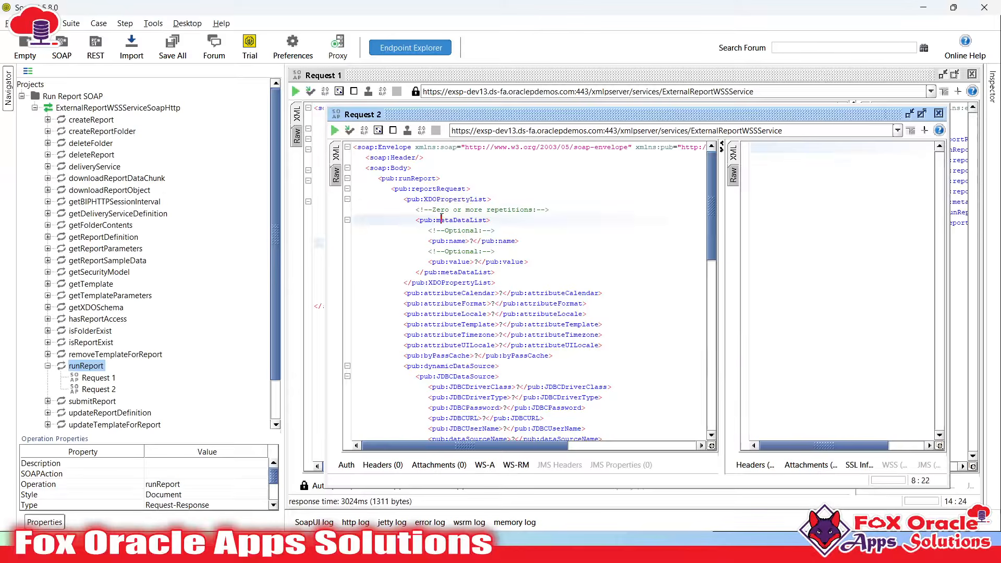
{"action": "double_click", "coordinate": [447, 197]}
{"action": "left_click", "coordinate": [457, 229]}
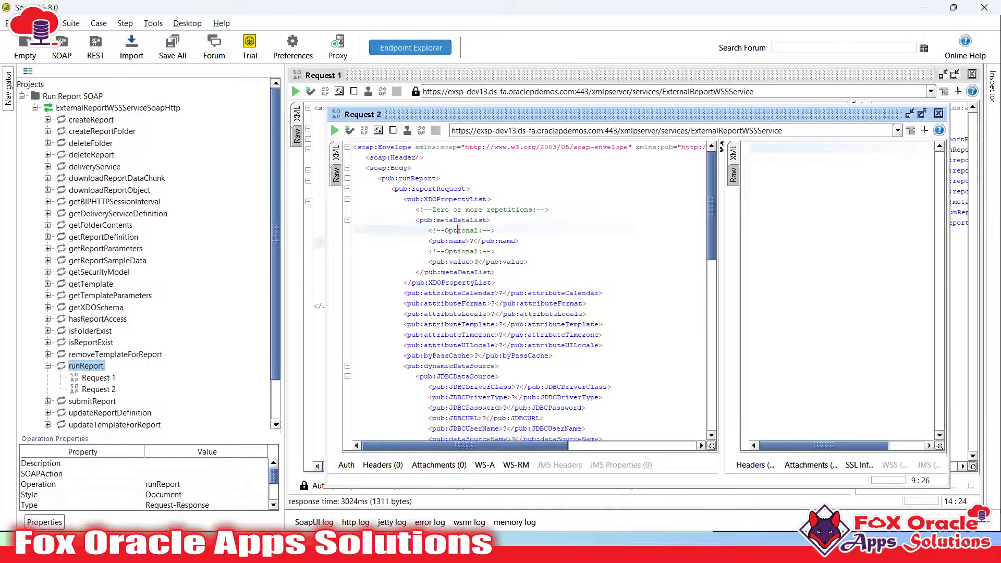
{"action": "double_click", "coordinate": [460, 219]}
{"action": "left_click", "coordinate": [456, 241]}
{"action": "double_click", "coordinate": [456, 240]}
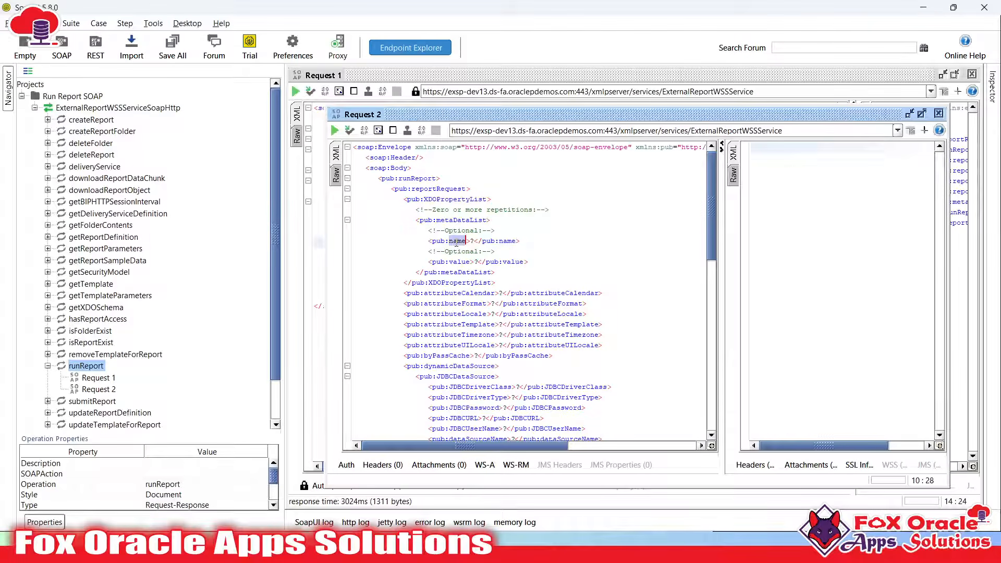
{"action": "double_click", "coordinate": [459, 261]}
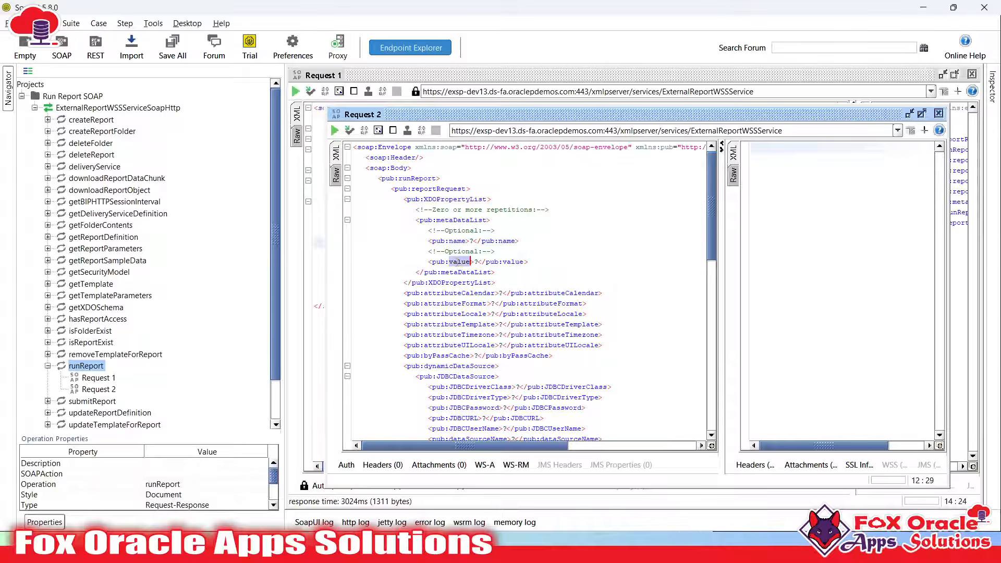
{"action": "left_click_drag", "start_coordinate": [404, 200], "coordinate": [527, 273]}
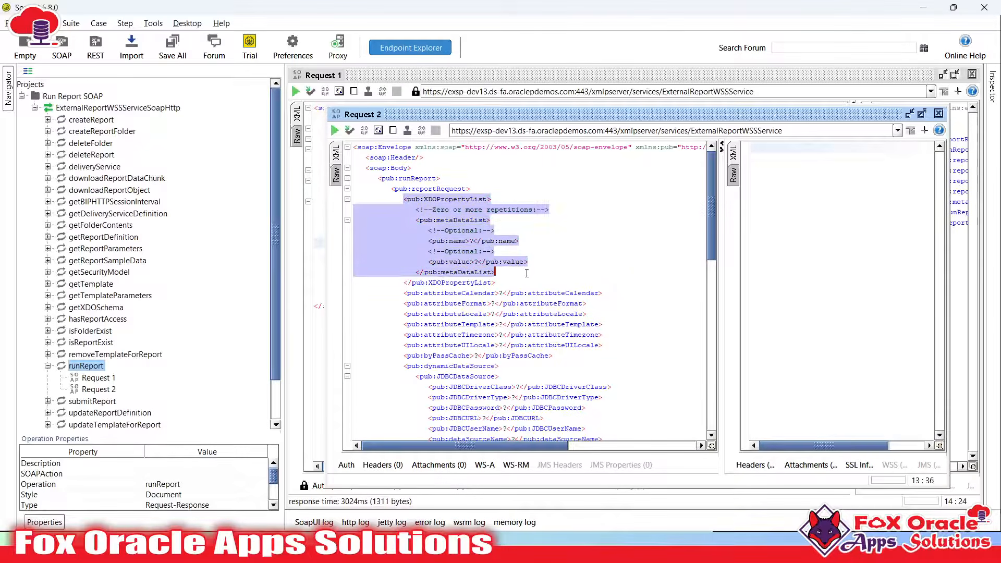
Collapse XDOPropertyList in the mapper and find attributeFormat in SoapUI's Request 1
{"action": "key", "text": "alt+Tab"}
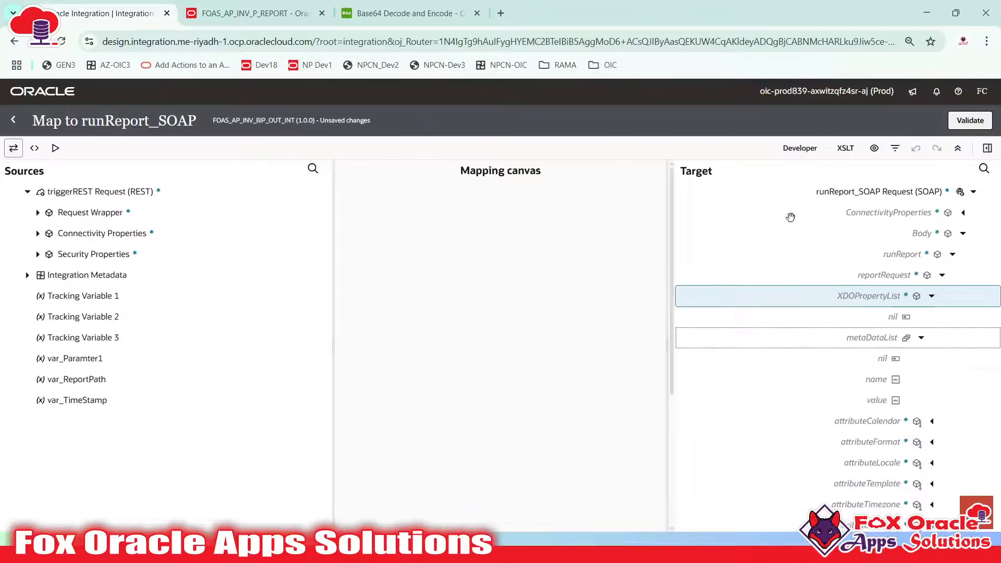
{"action": "left_click", "coordinate": [941, 275]}
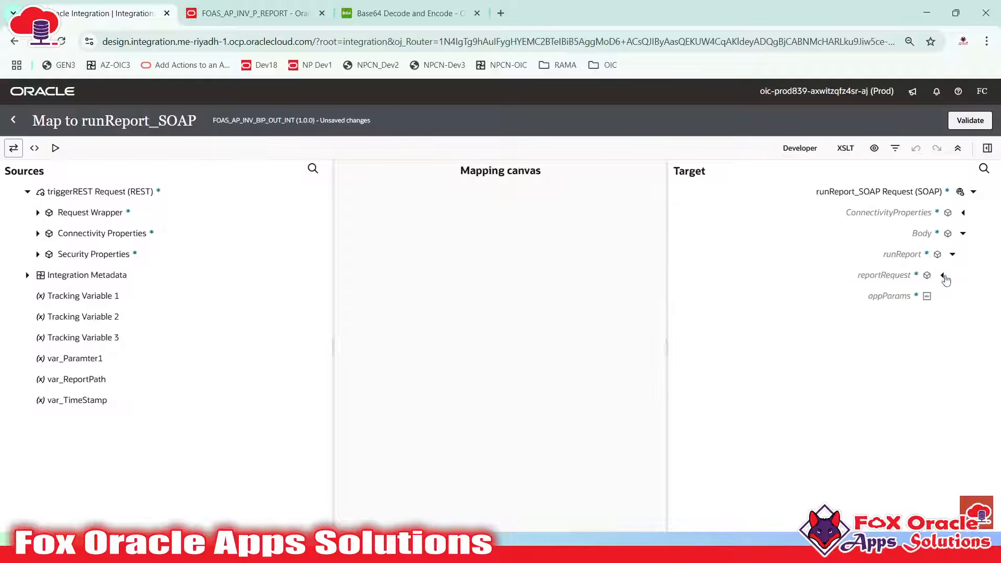
{"action": "left_click", "coordinate": [942, 275]}
{"action": "left_click", "coordinate": [930, 295]}
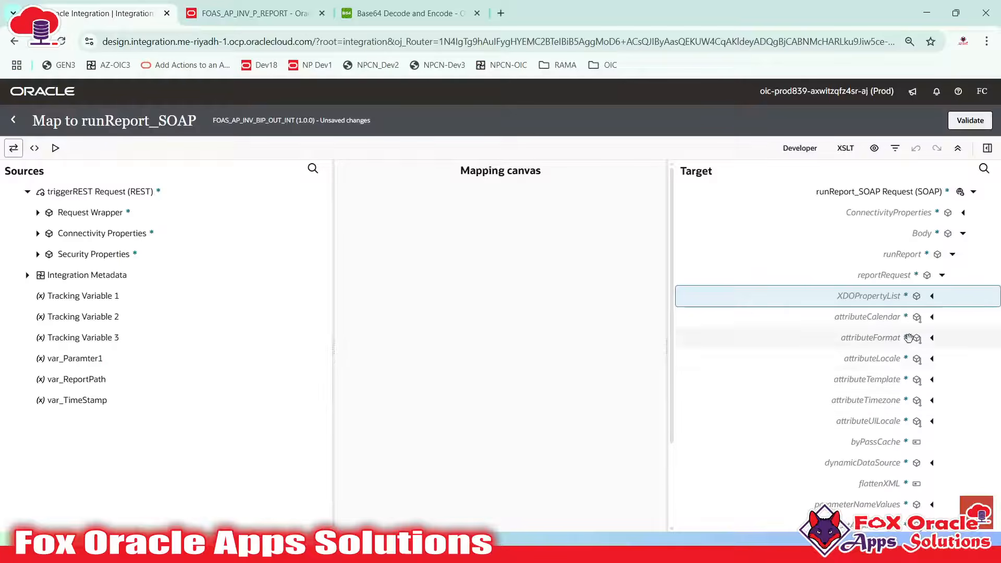
{"action": "key", "text": "alt+Tab"}
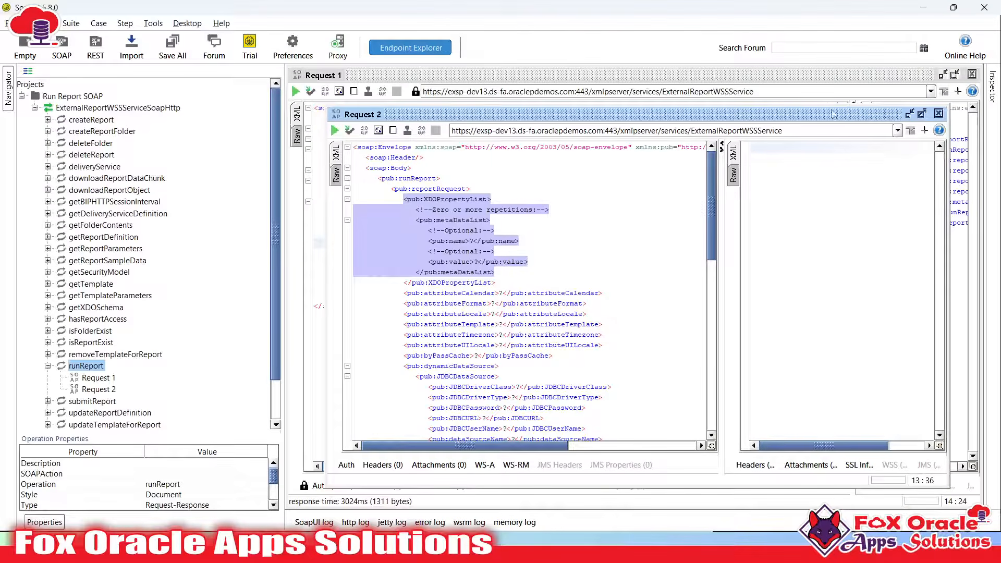
{"action": "left_click", "coordinate": [746, 79]}
{"action": "left_click", "coordinate": [511, 190]}
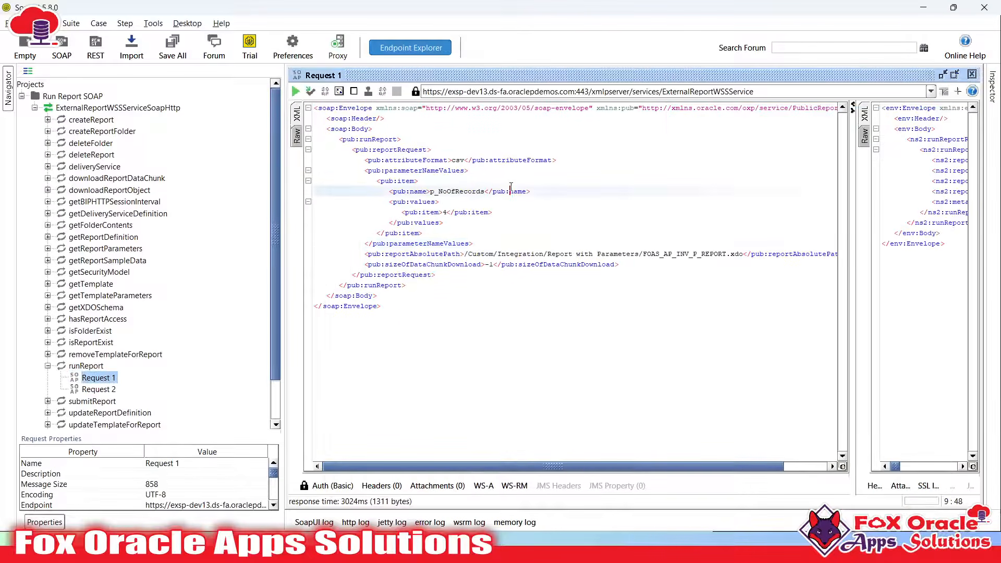
{"action": "double_click", "coordinate": [402, 160]}
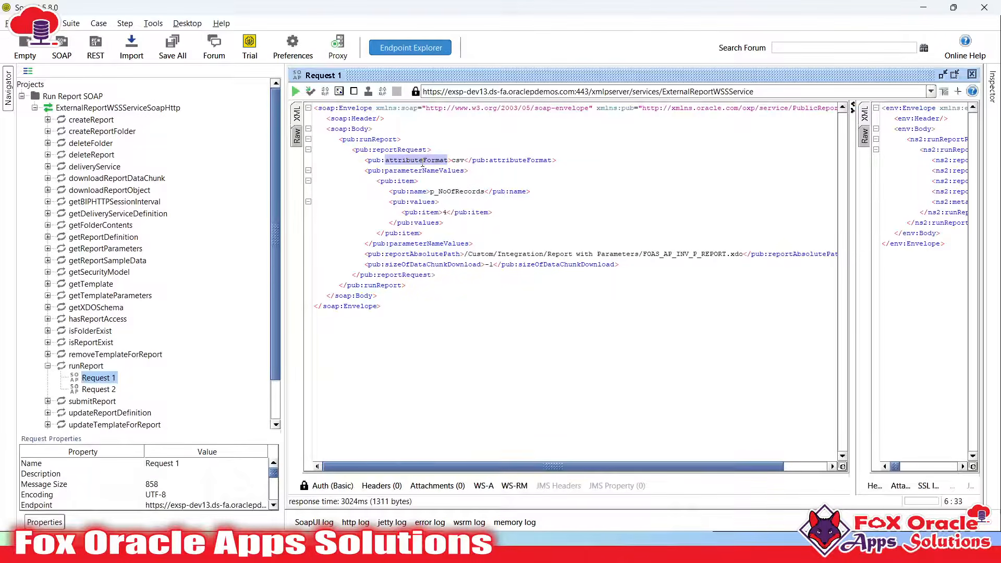
{"action": "key", "text": "alt+Tab"}
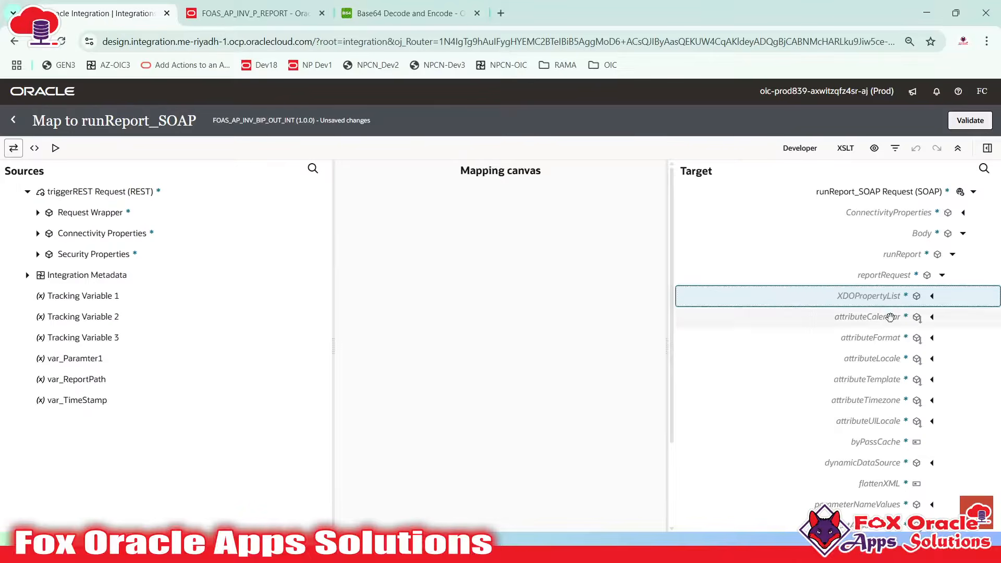
Create a target node for attributeFormat, noting its csv value, and return to the canvas
{"action": "scroll", "coordinate": [860, 315], "scroll_direction": "down", "scroll_amount": 1}
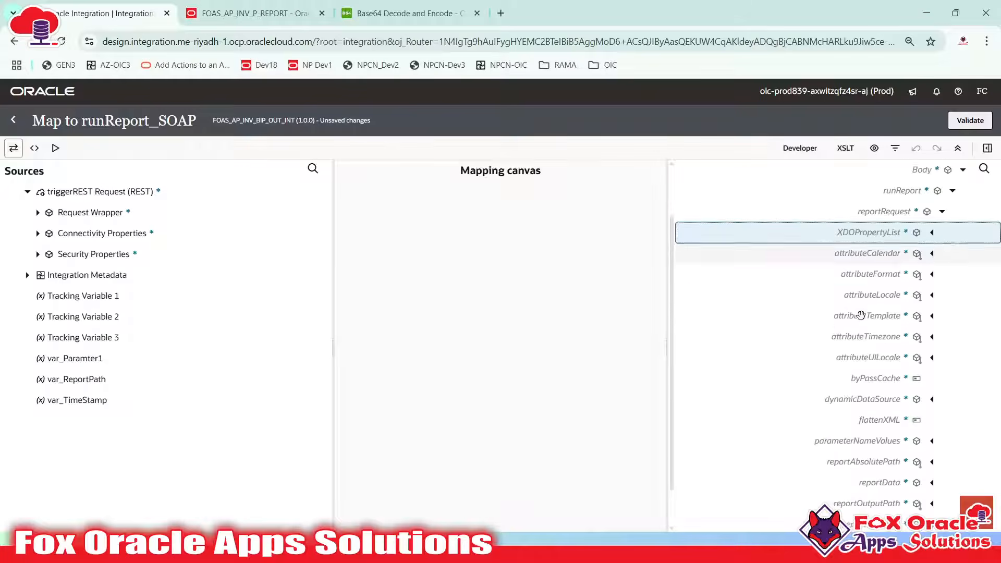
{"action": "left_click", "coordinate": [859, 274]}
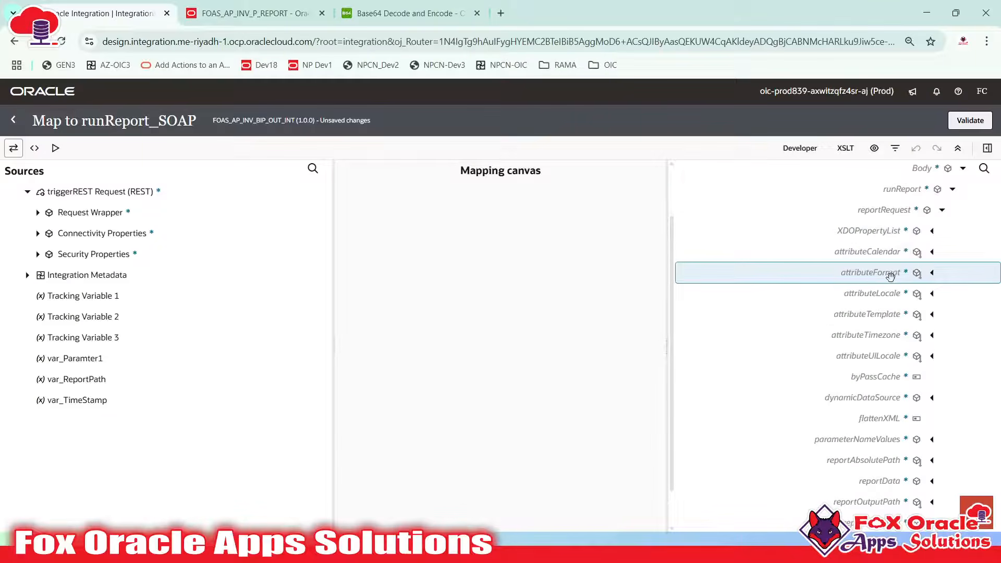
{"action": "key", "text": "alt+Tab"}
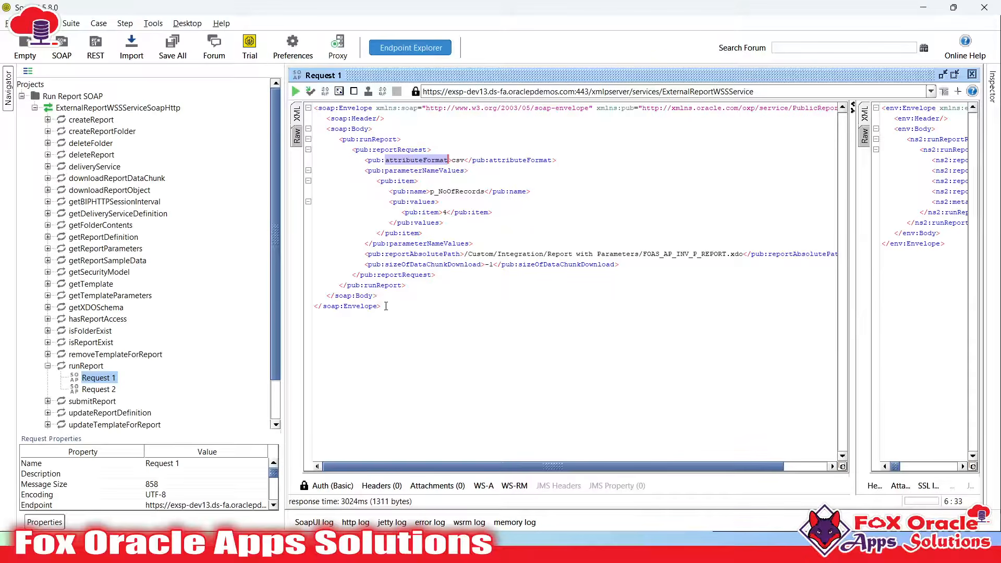
{"action": "double_click", "coordinate": [456, 159]}
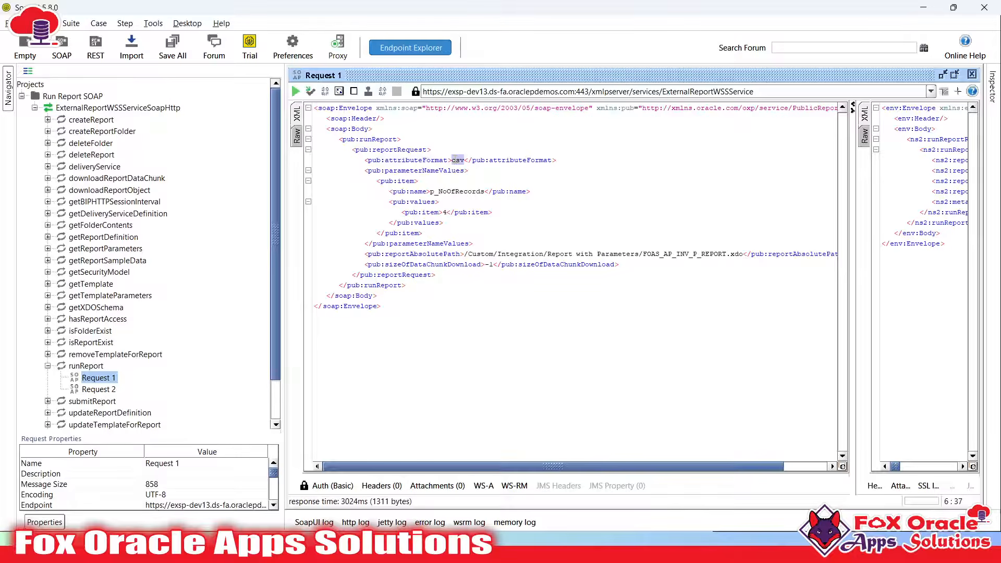
{"action": "key", "text": "alt+Tab"}
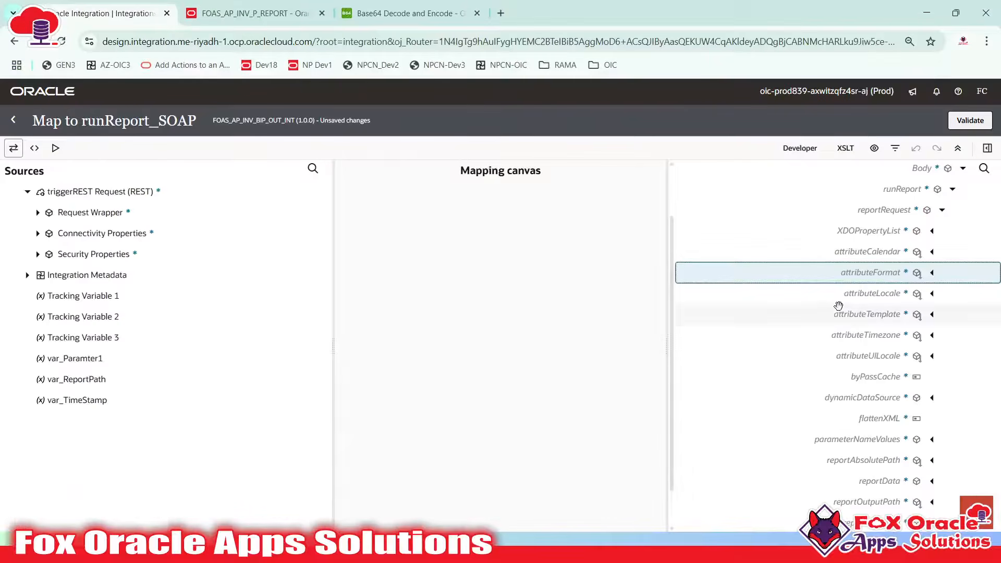
{"action": "right_click", "coordinate": [877, 274]}
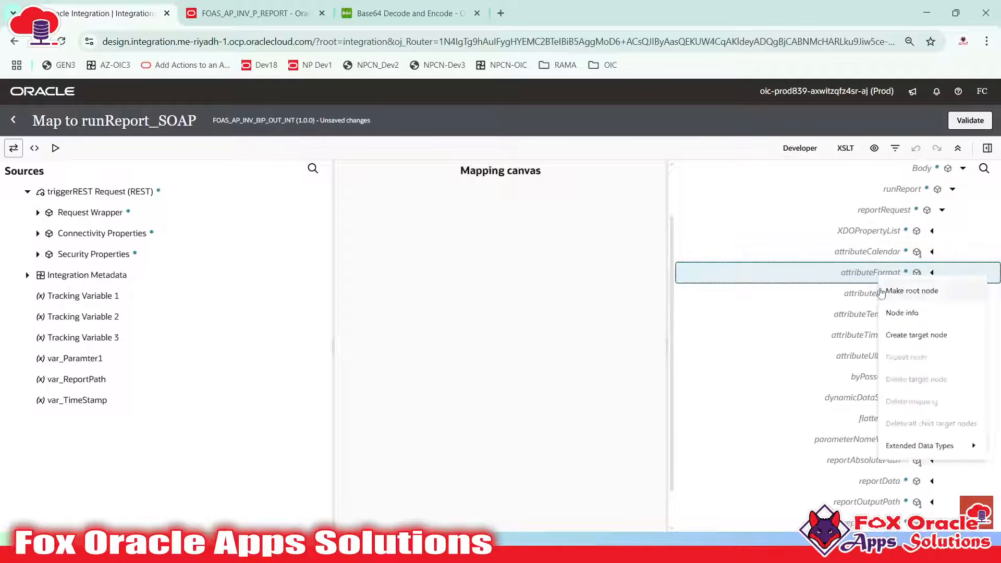
{"action": "left_click", "coordinate": [901, 335]}
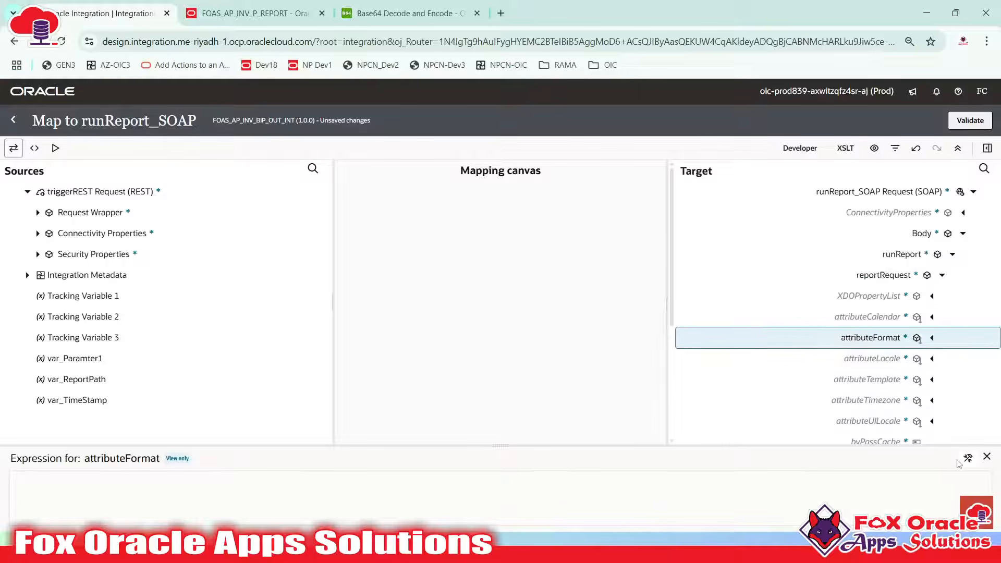
{"action": "left_click", "coordinate": [967, 458]}
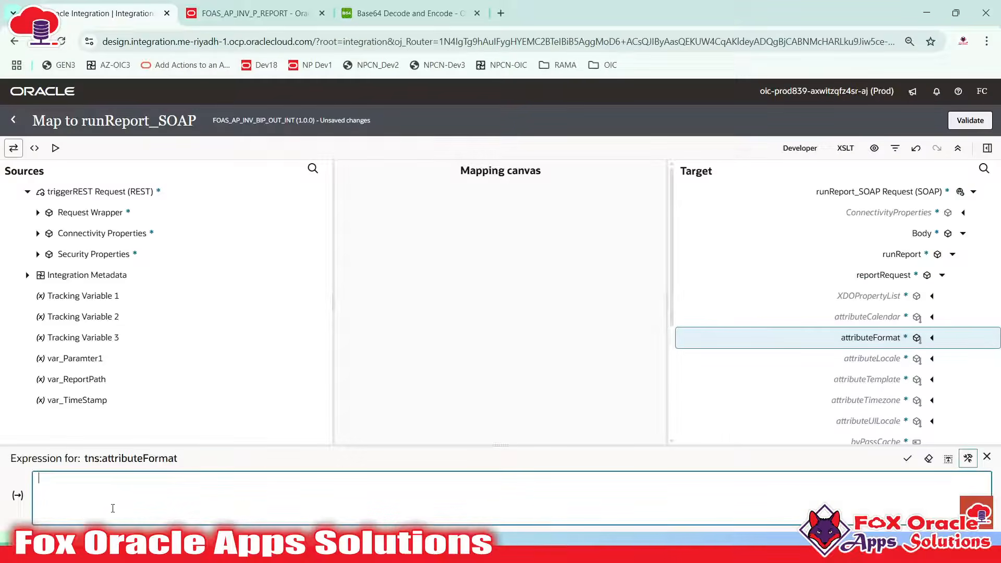
{"action": "left_click", "coordinate": [13, 120]}
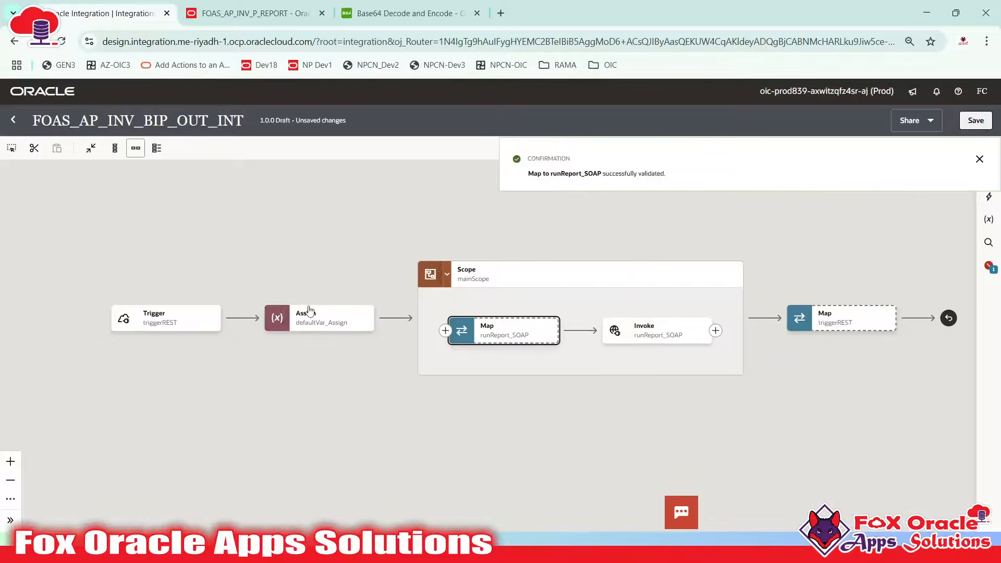
Add a new variable named var_ReportOutputFormat to the defaultVar_Assign step
{"action": "left_click", "coordinate": [302, 318]}
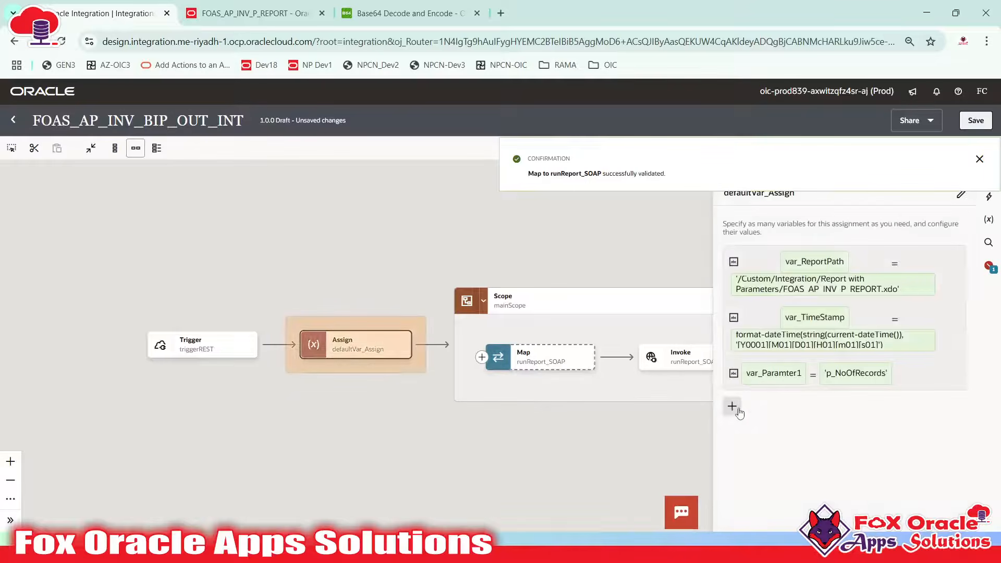
{"action": "left_click", "coordinate": [731, 406]}
{"action": "type", "text": "r"}
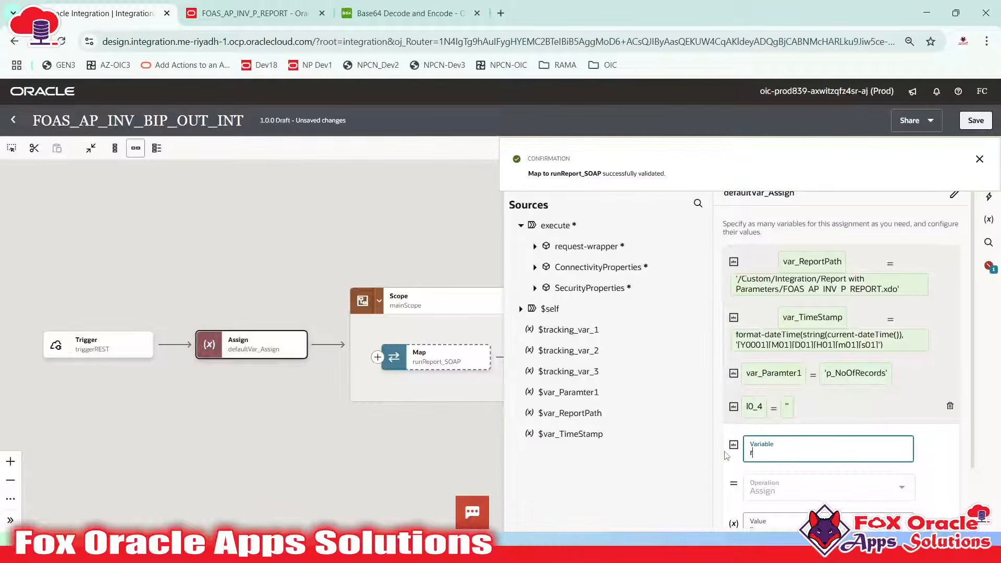
{"action": "type", "text": "eportOupu"}
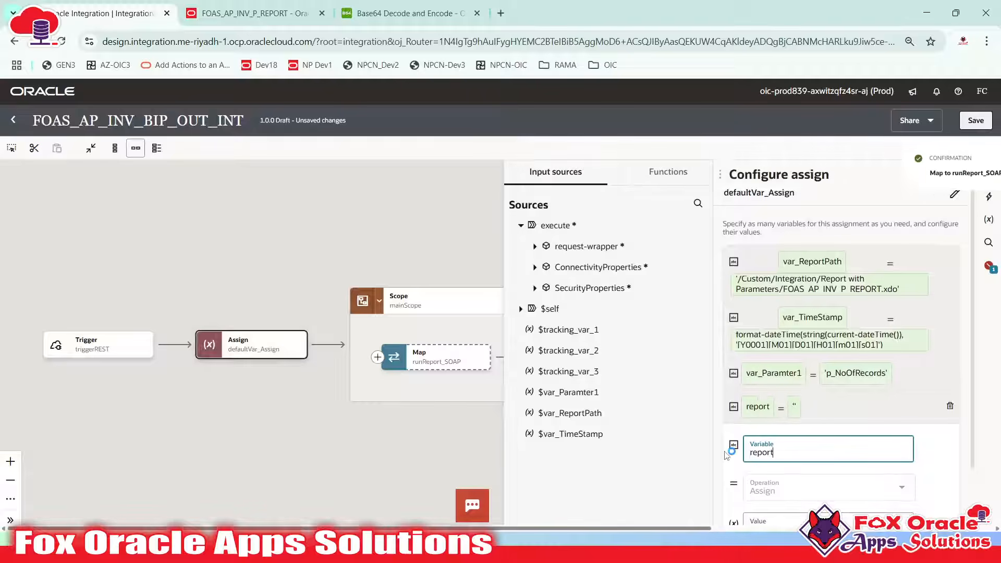
{"action": "key", "text": "BackSpace"}
{"action": "type", "text": "tp"}
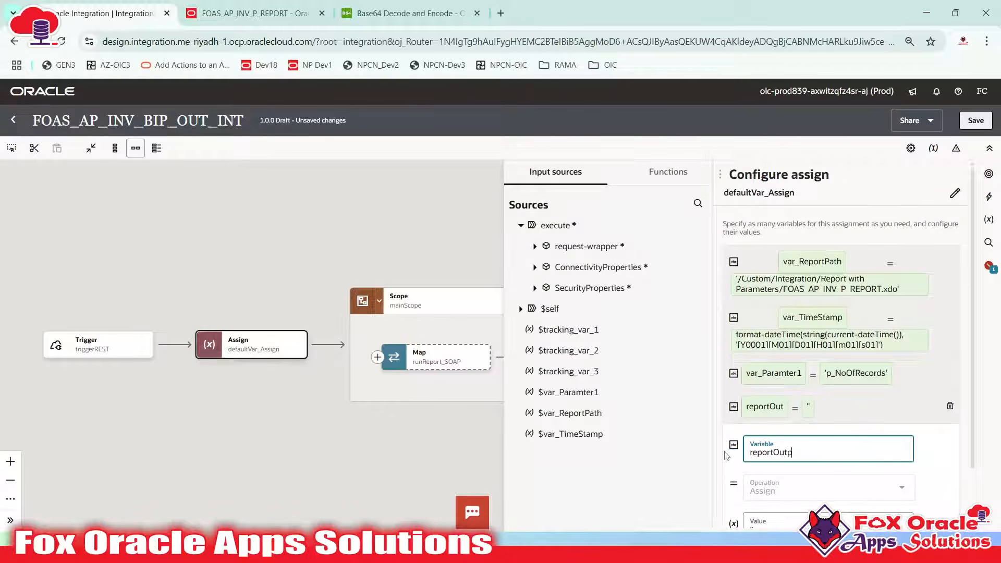
{"action": "type", "text": "utFormat"}
{"action": "scroll", "coordinate": [791, 434], "scroll_direction": "down", "scroll_amount": 1}
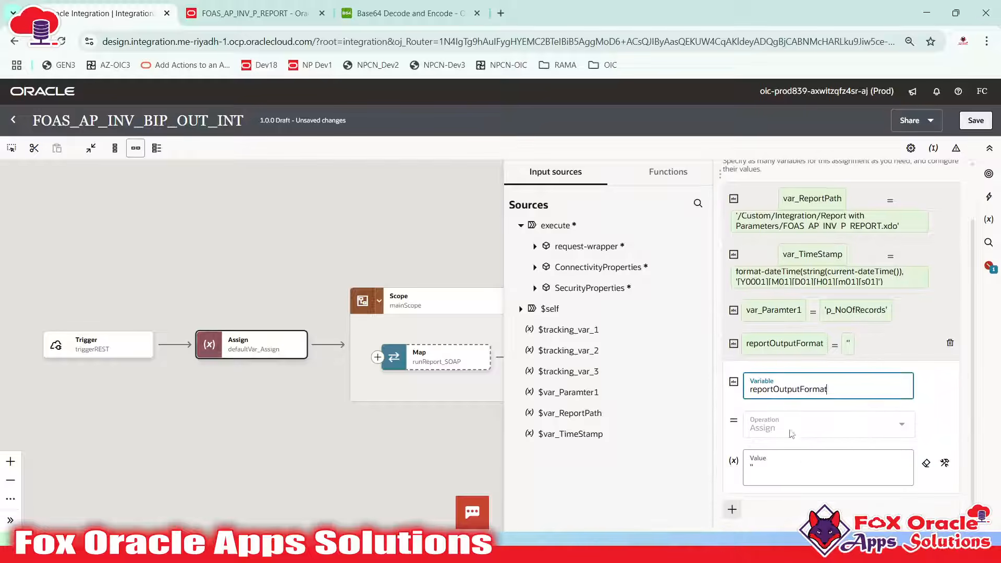
{"action": "left_click", "coordinate": [746, 392]}
{"action": "type", "text": "var"}
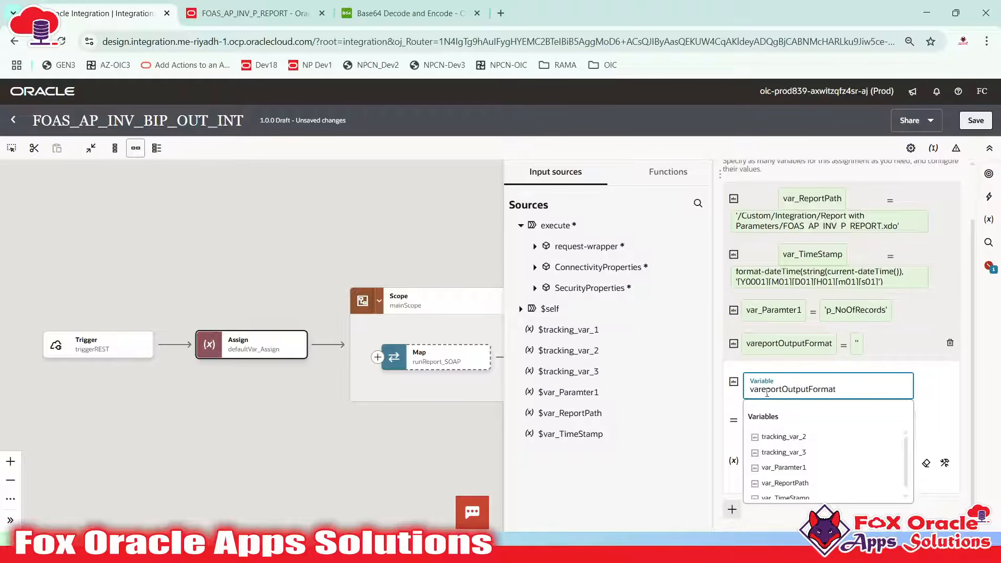
{"action": "type", "text": "_"}
{"action": "key", "text": "Delete"}
{"action": "type", "text": "R"}
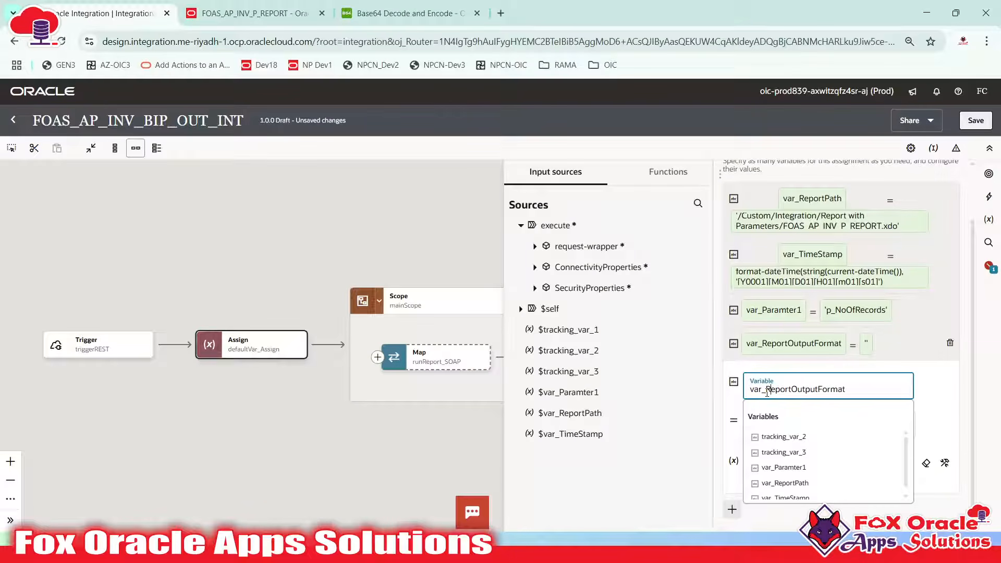
{"action": "left_click", "coordinate": [928, 414]}
Give var_ReportOutputFormat the value 'csv' and close the Assign panel
{"action": "left_click", "coordinate": [752, 460]}
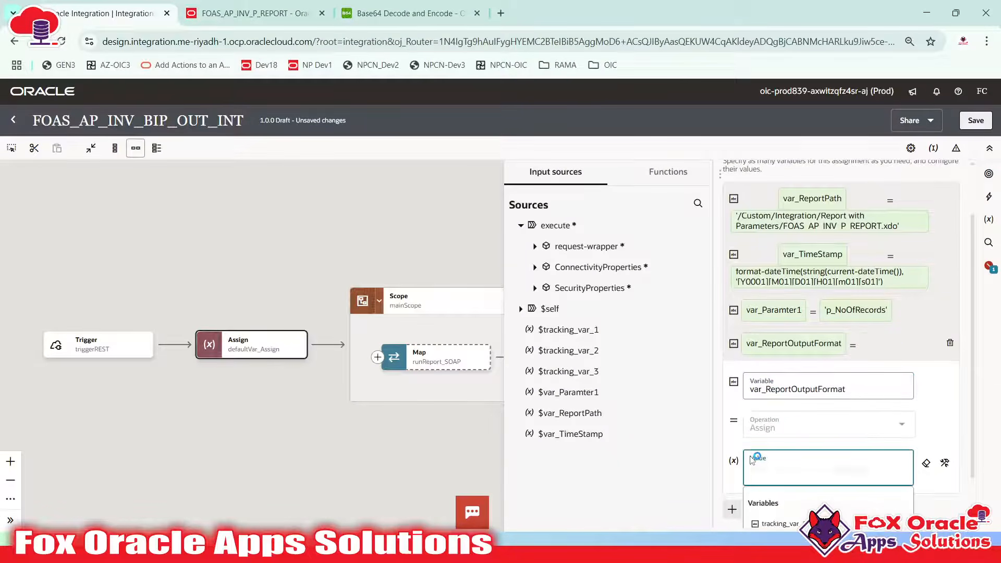
{"action": "type", "text": "'cs"}
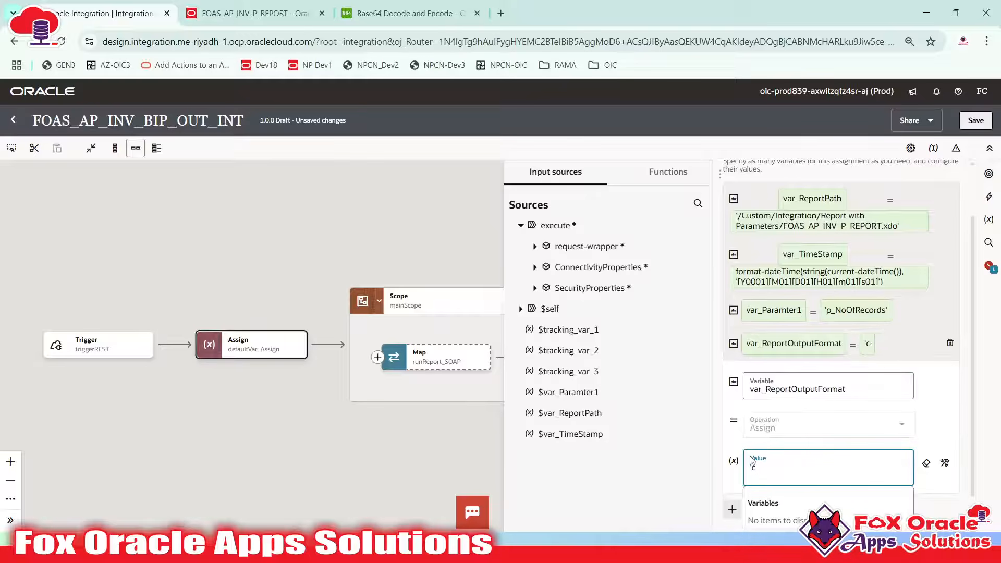
{"action": "type", "text": "v'"}
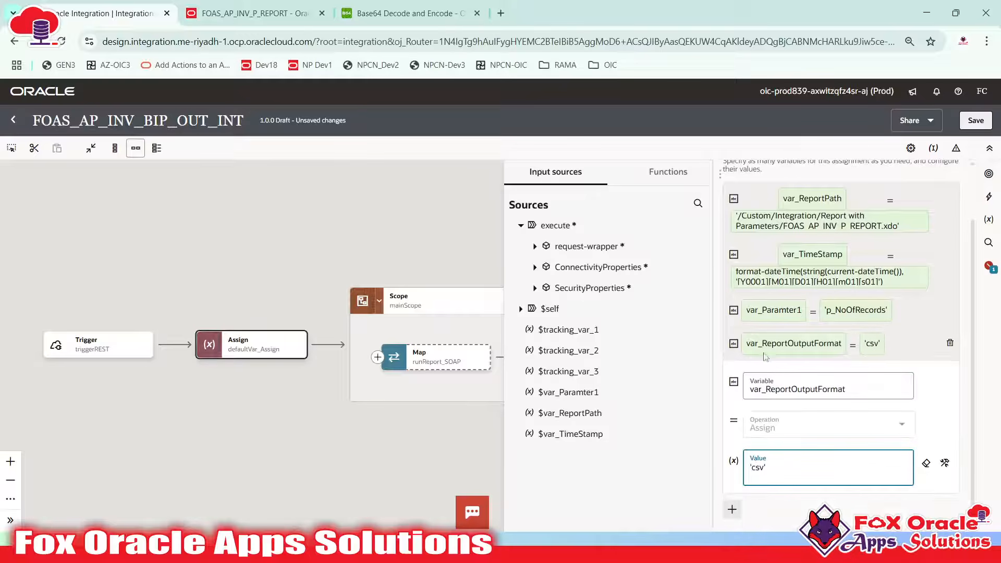
{"action": "left_click", "coordinate": [788, 346]}
{"action": "left_click", "coordinate": [593, 267]}
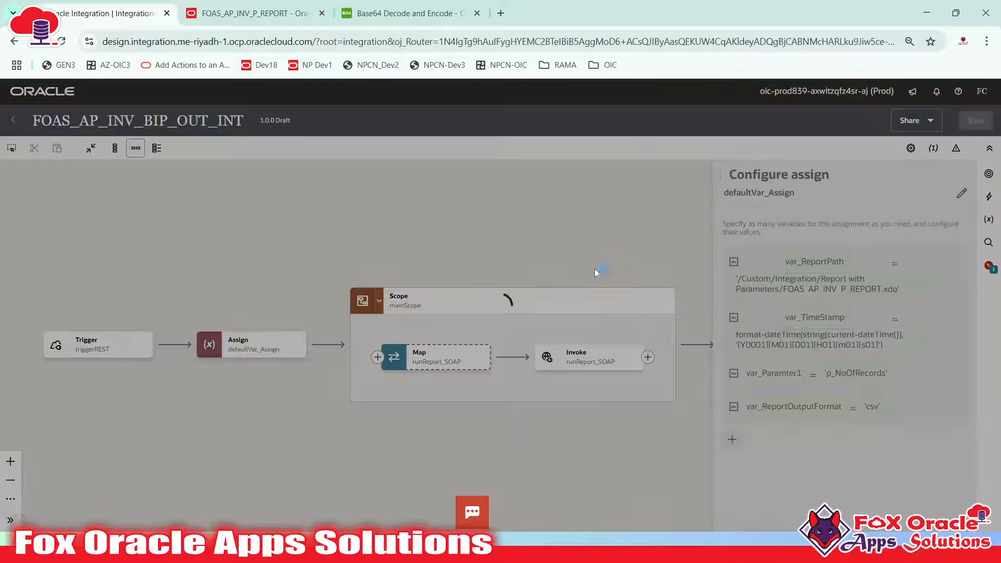
Add a 'var_ReportOutputFormat : cs' line below var_Parameter1 in the Notepad++ notes
{"action": "key", "text": "alt+Tab"}
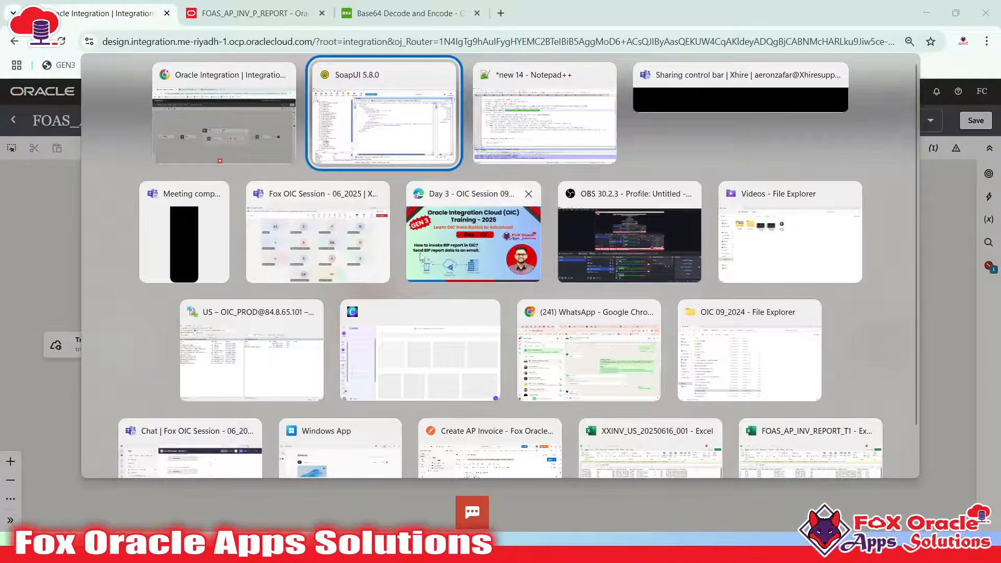
{"action": "key", "text": "alt+Tab"}
{"action": "left_click", "coordinate": [214, 218]}
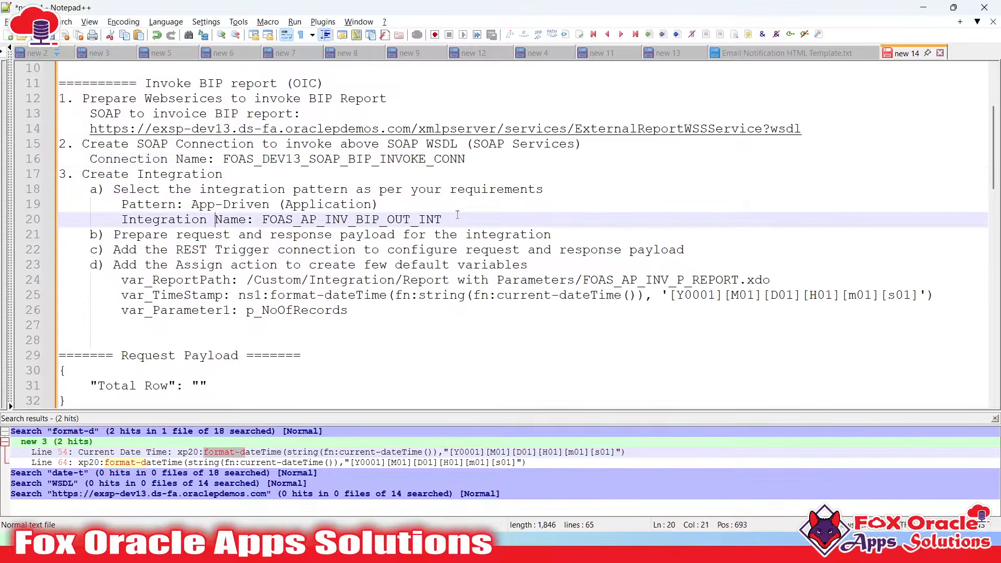
{"action": "left_click", "coordinate": [223, 280]}
{"action": "left_click", "coordinate": [385, 310]}
{"action": "key", "text": "Return"}
{"action": "type", "text": "var_ReportOutputFormat"}
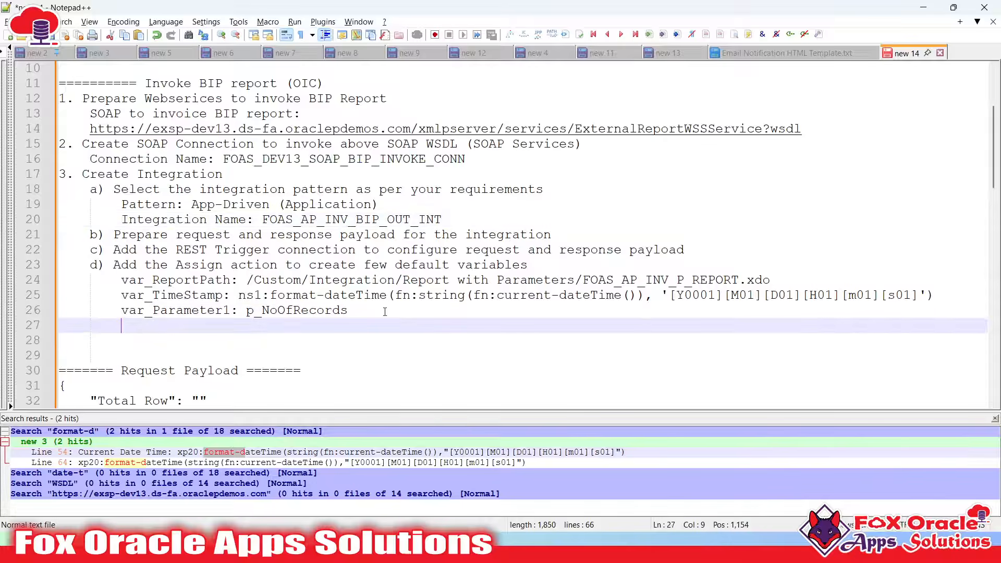
{"action": "type", "text": " :"}
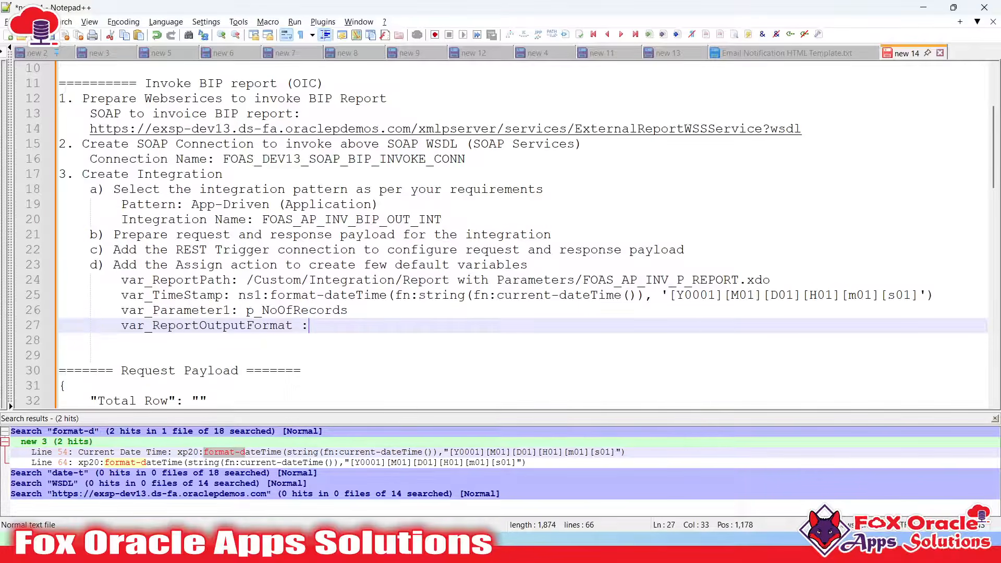
{"action": "type", "text": " csv"}
{"action": "key", "text": "alt+Tab"}
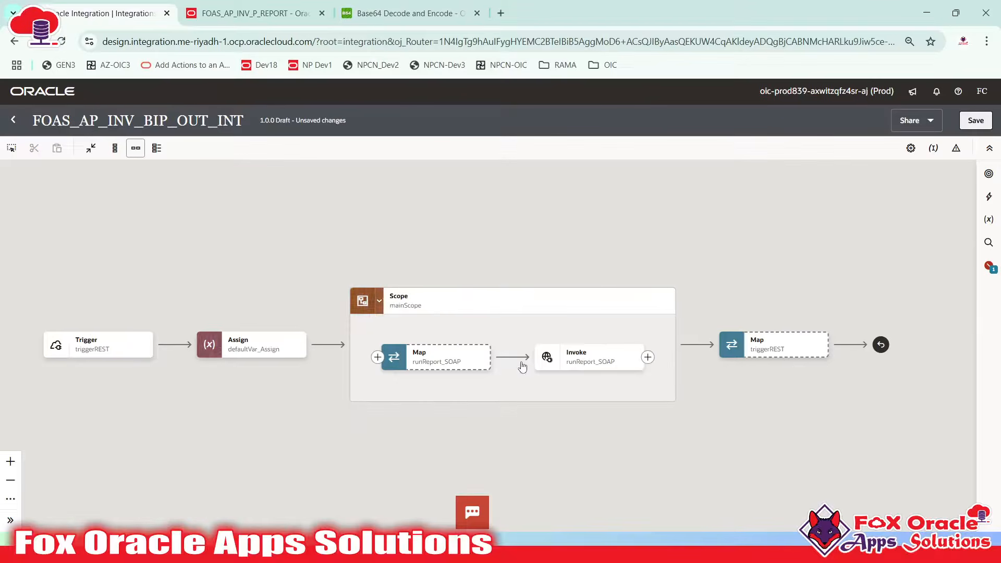
Open the runReport_SOAP mapper and expand Body > runReport > reportRequest to attributeFormat
{"action": "left_click_drag", "start_coordinate": [522, 381], "coordinate": [466, 366]}
{"action": "left_click", "coordinate": [342, 338]}
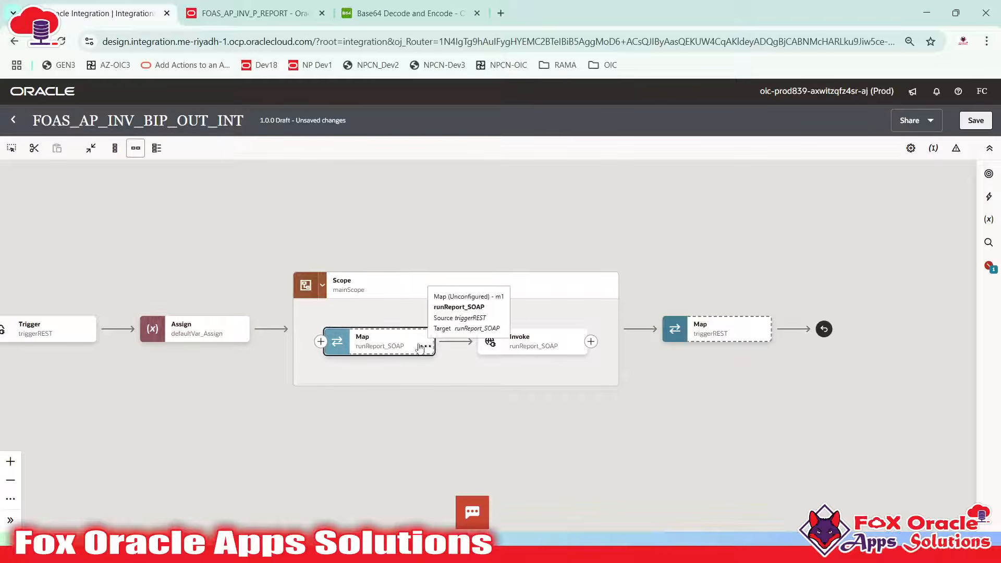
{"action": "left_click", "coordinate": [373, 290]}
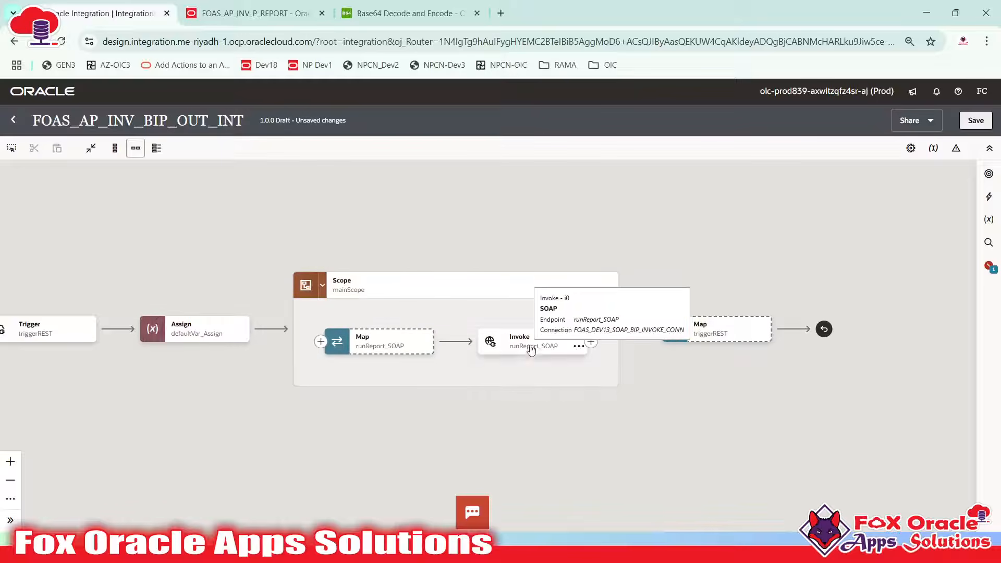
{"action": "double_click", "coordinate": [382, 348]}
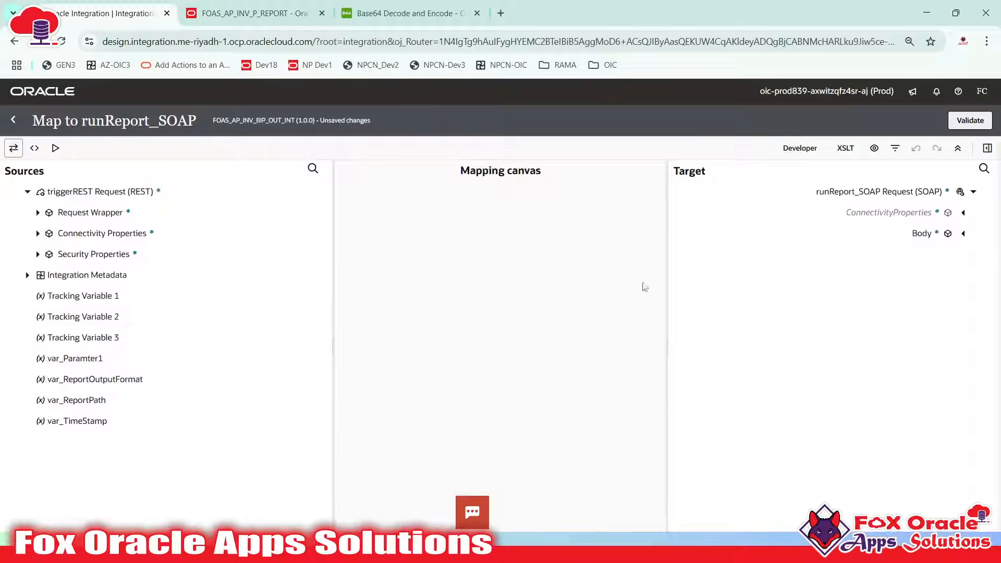
{"action": "left_click", "coordinate": [963, 213]}
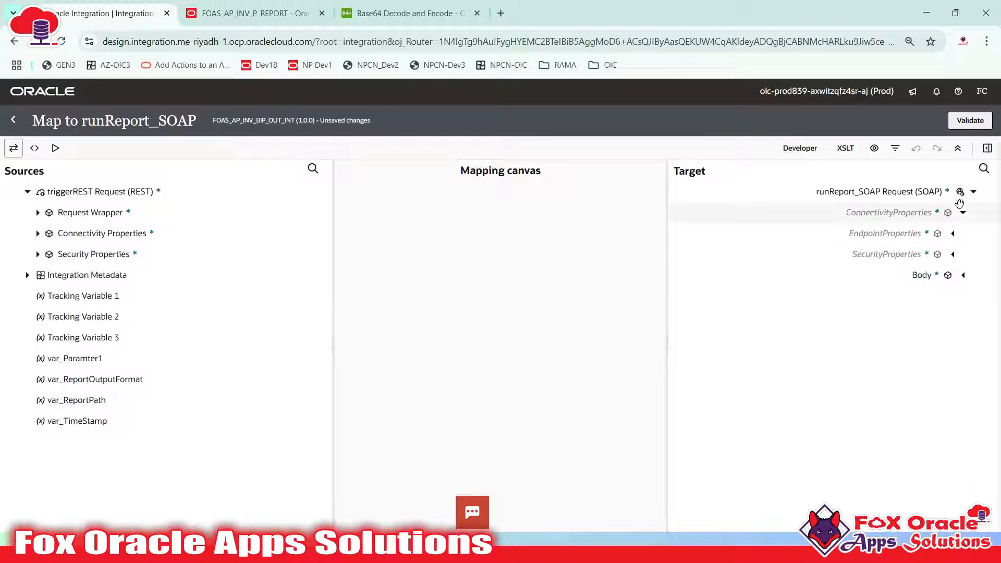
{"action": "left_click", "coordinate": [888, 223]}
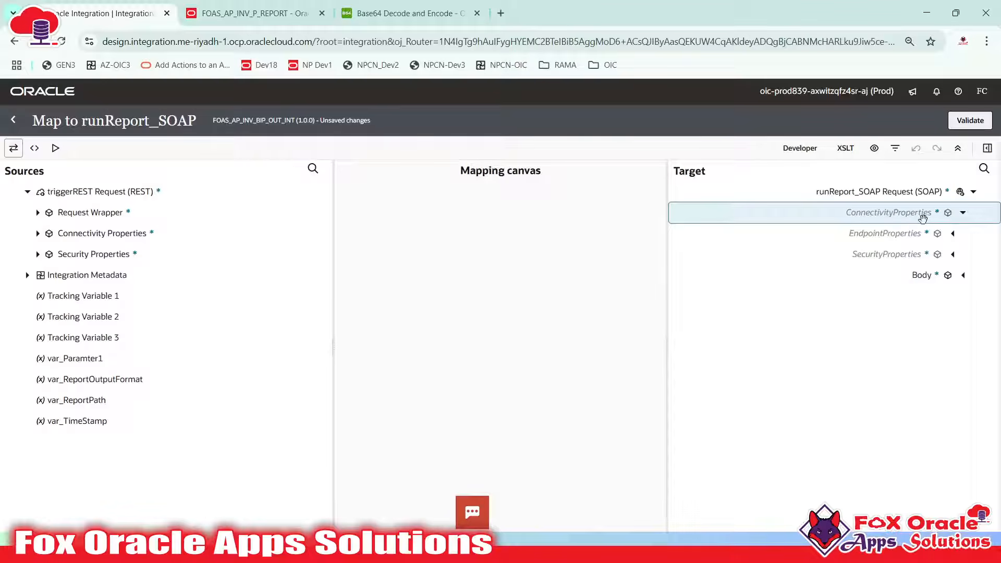
{"action": "left_click", "coordinate": [952, 233]}
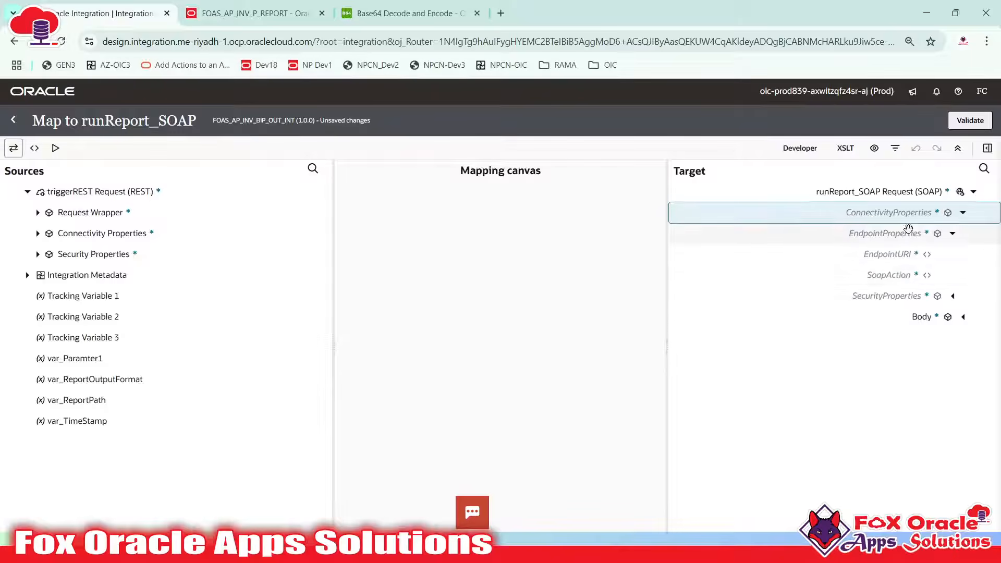
{"action": "left_click", "coordinate": [963, 212]}
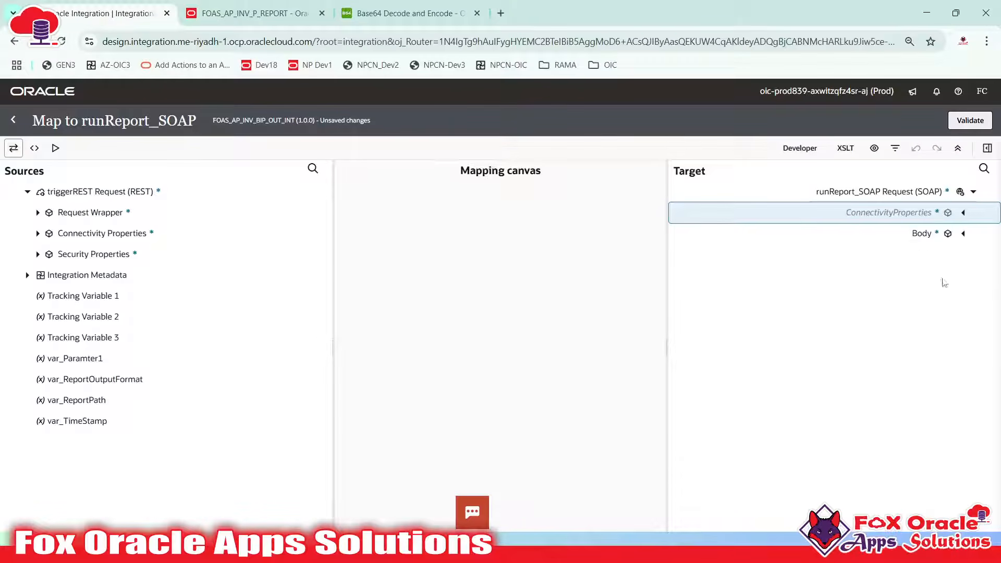
{"action": "left_click", "coordinate": [962, 233]}
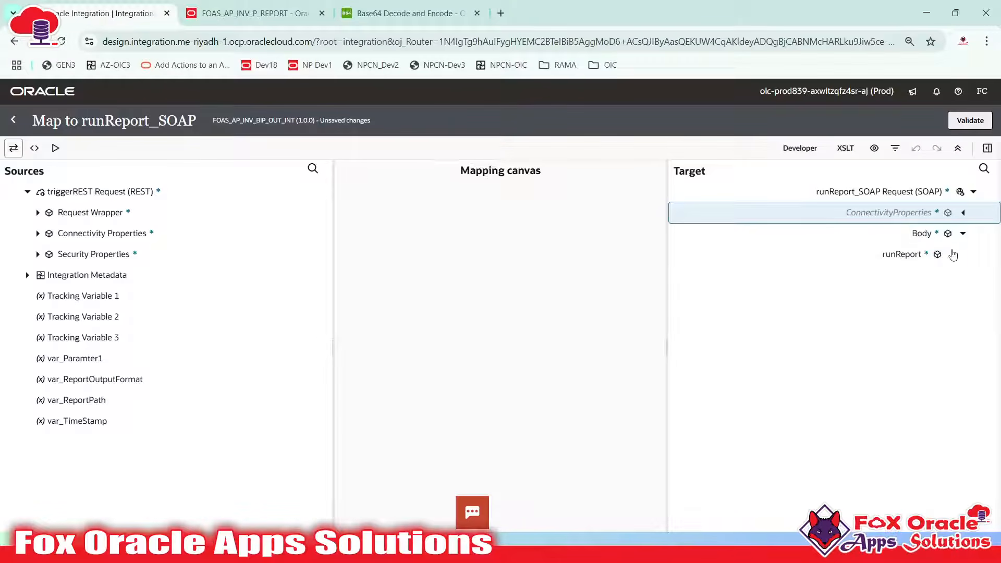
{"action": "left_click", "coordinate": [952, 254]}
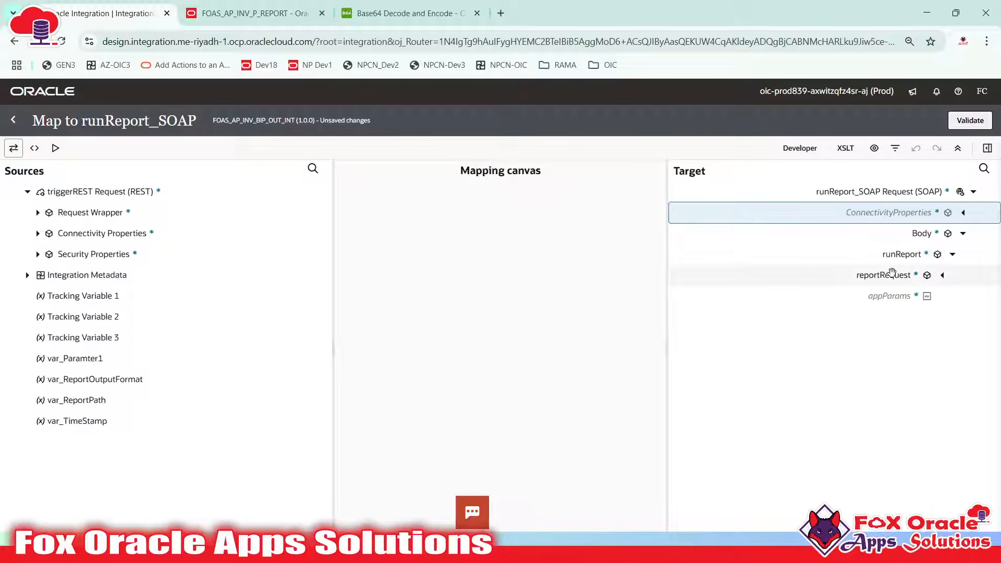
{"action": "left_click", "coordinate": [942, 274]}
{"action": "left_click", "coordinate": [890, 341]}
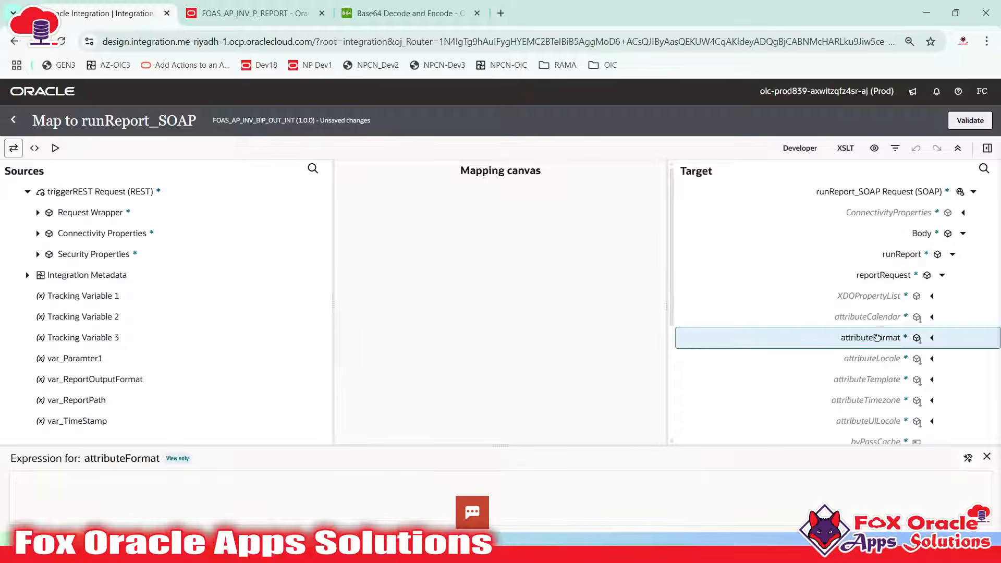
Map var_ReportOutputFormat into attributeFormat as $var_ReportOutputFormat
{"action": "right_click", "coordinate": [877, 338]}
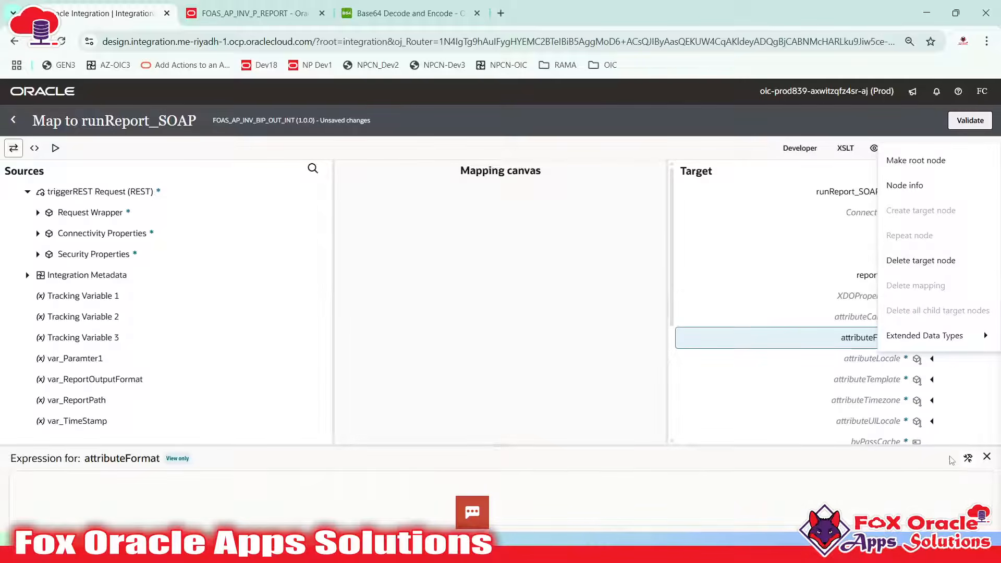
{"action": "left_click", "coordinate": [967, 458]}
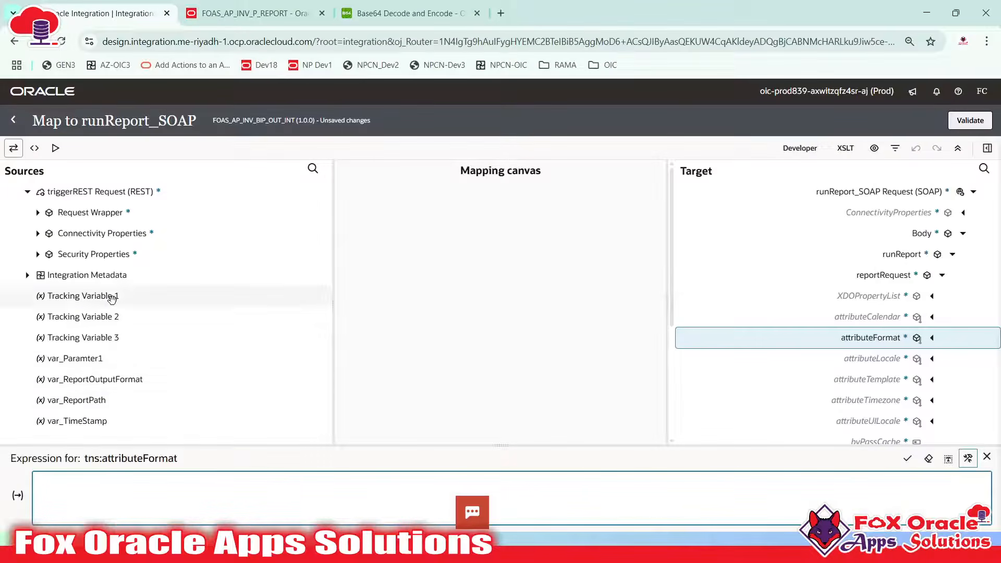
{"action": "left_click_drag", "start_coordinate": [113, 379], "coordinate": [151, 479]}
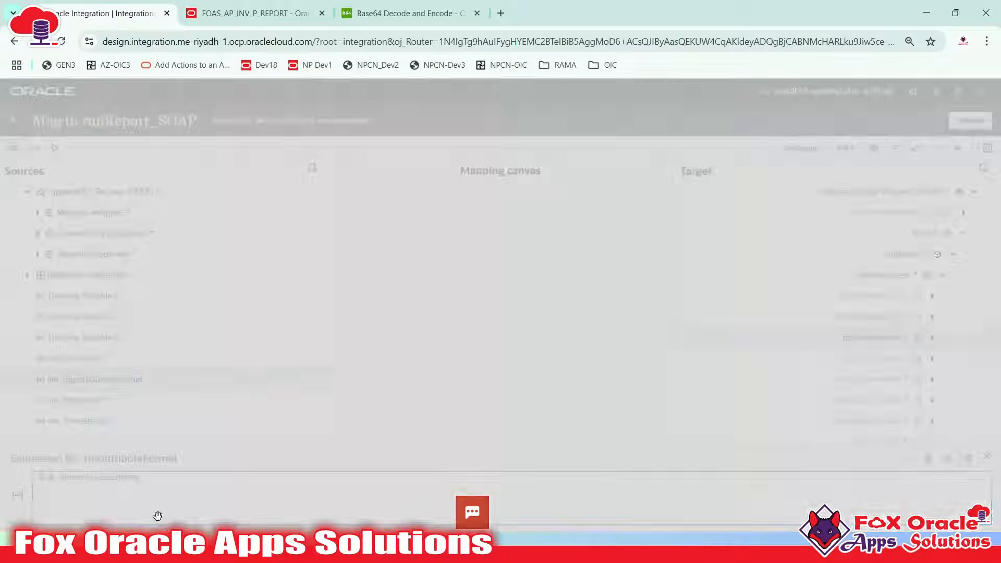
{"action": "left_click", "coordinate": [907, 461]}
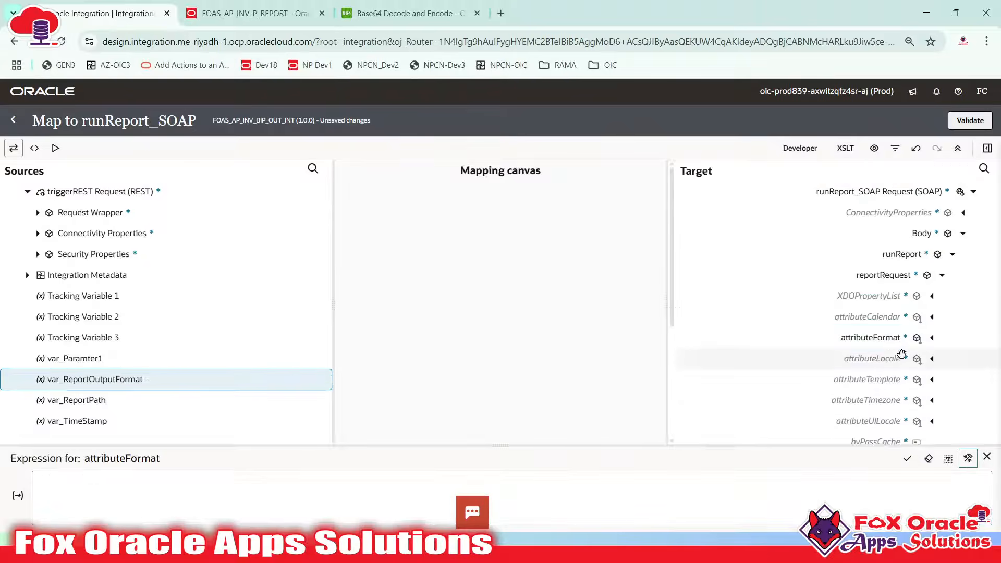
{"action": "scroll", "coordinate": [879, 328], "scroll_direction": "down", "scroll_amount": 2}
{"action": "scroll", "coordinate": [879, 328], "scroll_direction": "down", "scroll_amount": 1}
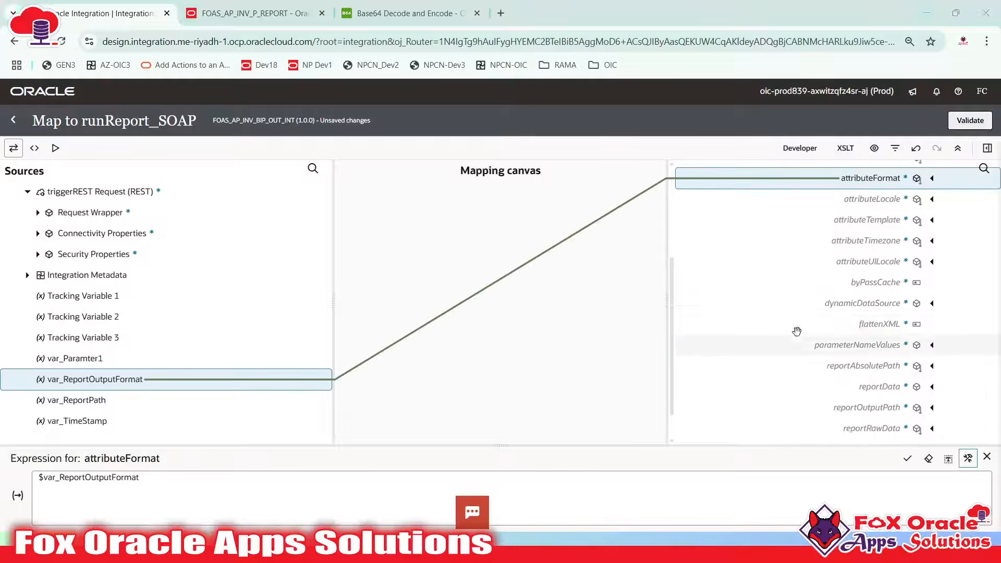
{"action": "key", "text": "alt+Tab"}
{"action": "key", "text": "alt+Tab"}
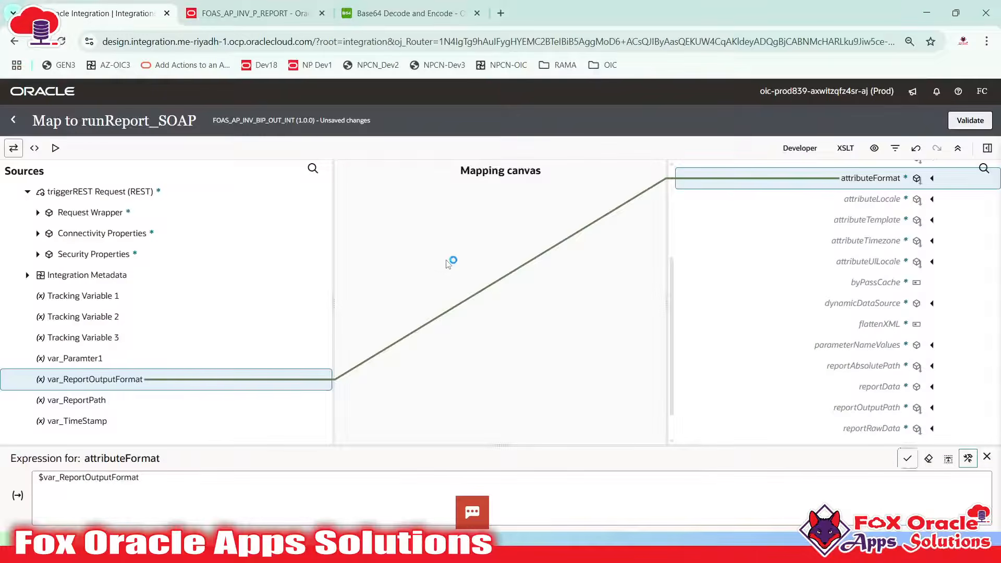
{"action": "key", "text": "alt+Tab"}
{"action": "key", "text": "alt+Tab"}
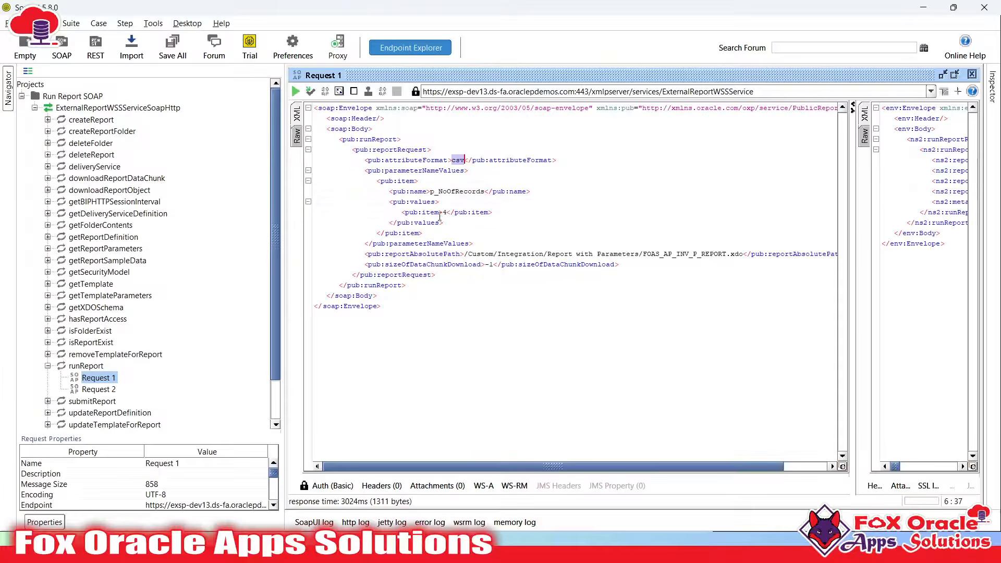
{"action": "left_click", "coordinate": [437, 201]}
{"action": "triple_click", "coordinate": [432, 213]}
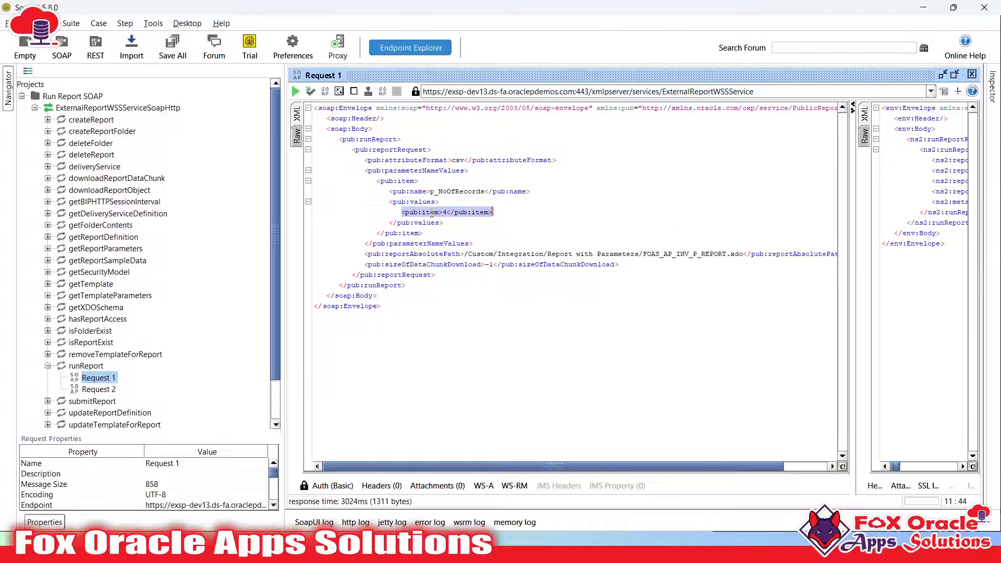
{"action": "left_click", "coordinate": [431, 213]}
{"action": "left_click", "coordinate": [439, 191]}
{"action": "left_click", "coordinate": [401, 181]}
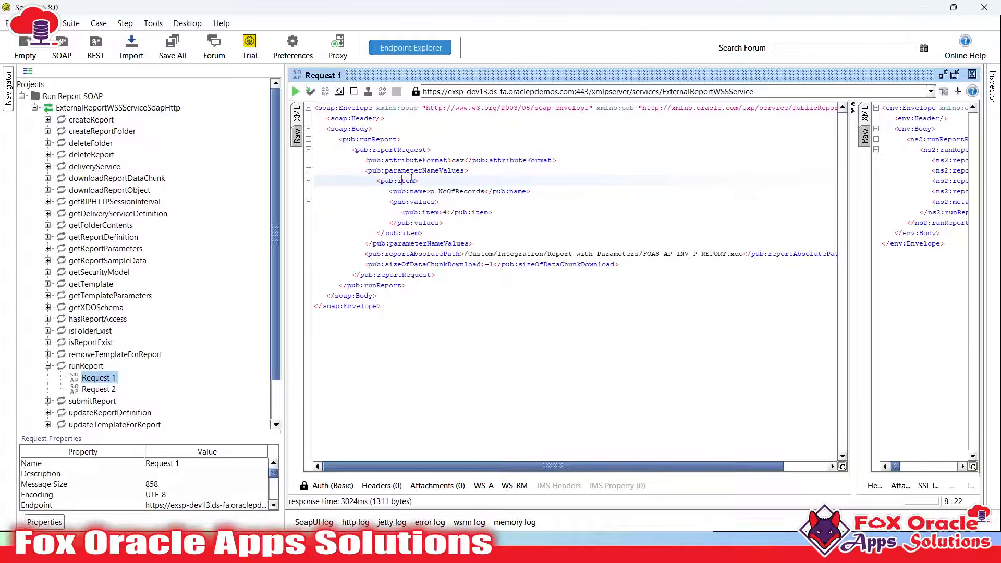
{"action": "left_click", "coordinate": [403, 170]}
{"action": "left_click", "coordinate": [417, 160]}
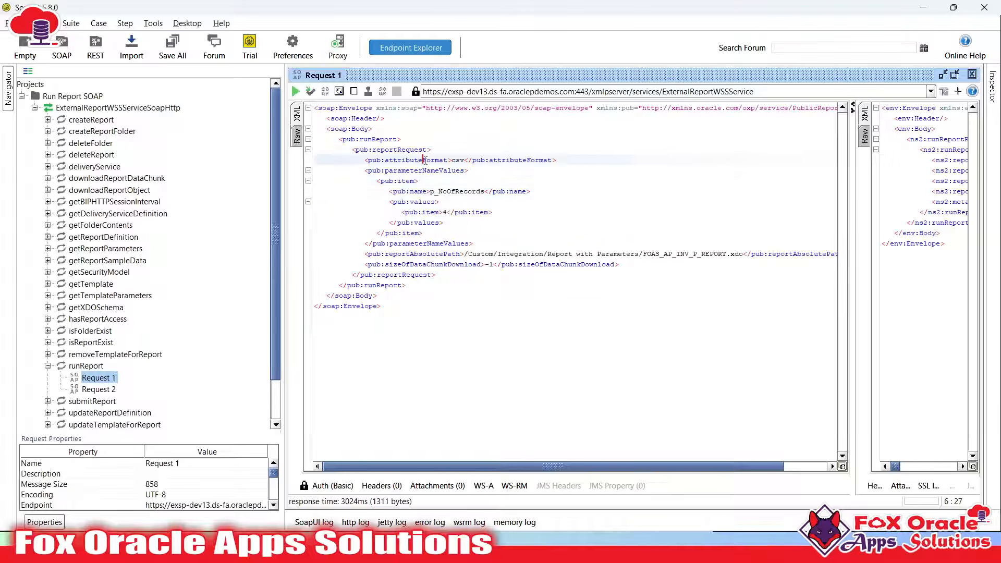
{"action": "double_click", "coordinate": [424, 160]}
{"action": "left_click", "coordinate": [447, 192]}
{"action": "left_click", "coordinate": [427, 150]}
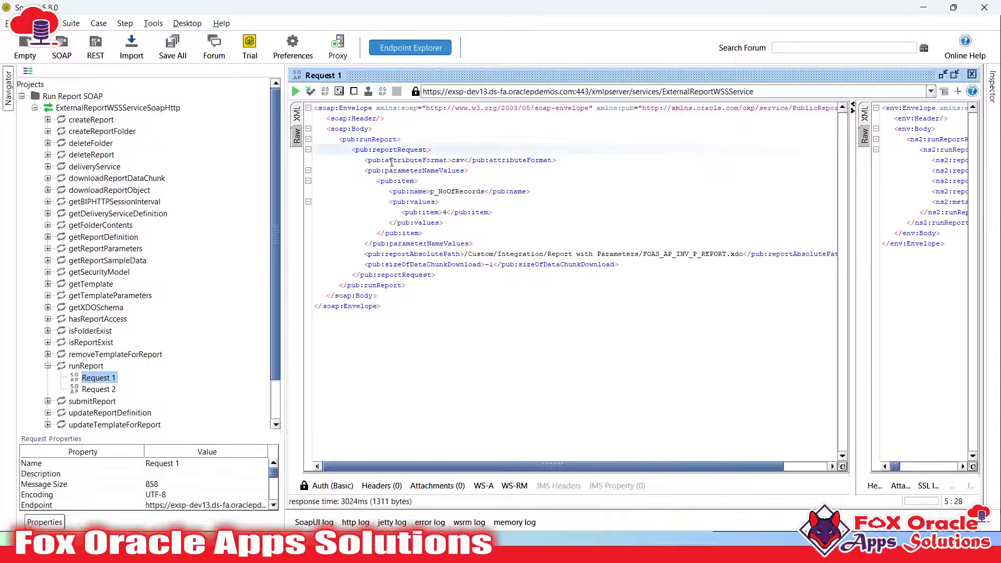
{"action": "double_click", "coordinate": [420, 161]}
Locate parameterNameValues in the SoapUI request and select it in the mapper
{"action": "double_click", "coordinate": [414, 171]}
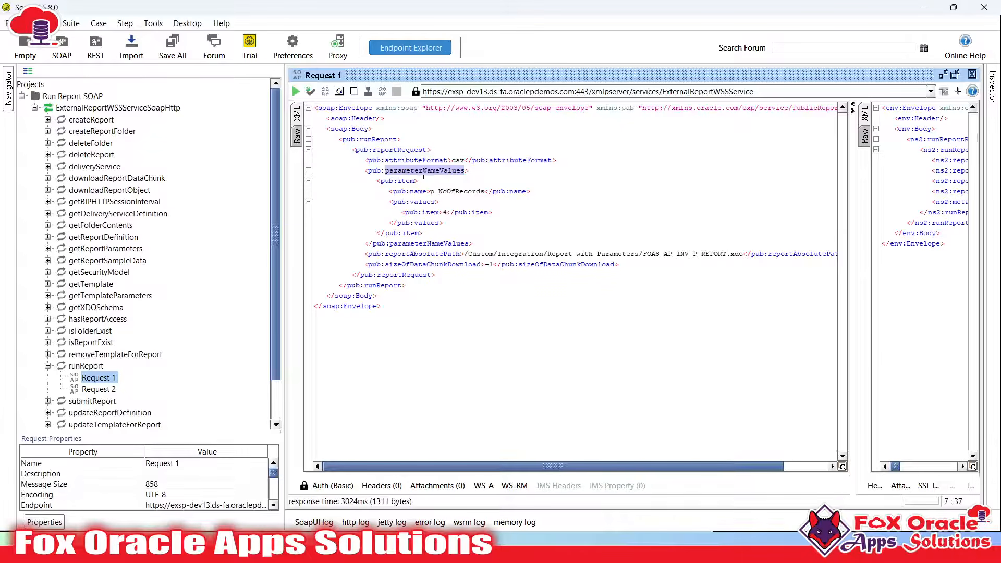
{"action": "key", "text": "alt+Tab"}
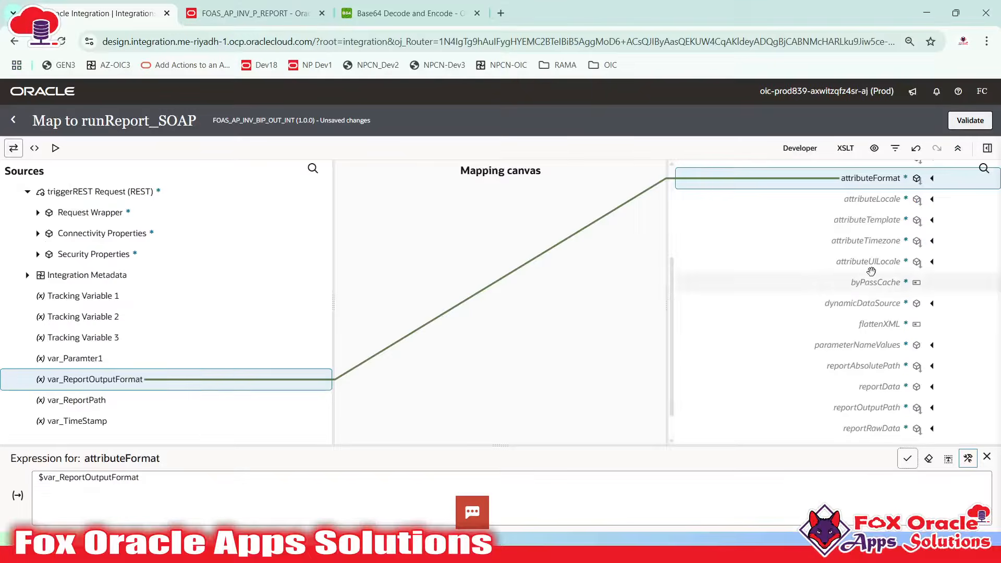
{"action": "scroll", "coordinate": [895, 250], "scroll_direction": "up", "scroll_amount": 2}
{"action": "scroll", "coordinate": [889, 250], "scroll_direction": "down", "scroll_amount": 1}
{"action": "scroll", "coordinate": [889, 250], "scroll_direction": "down", "scroll_amount": 1}
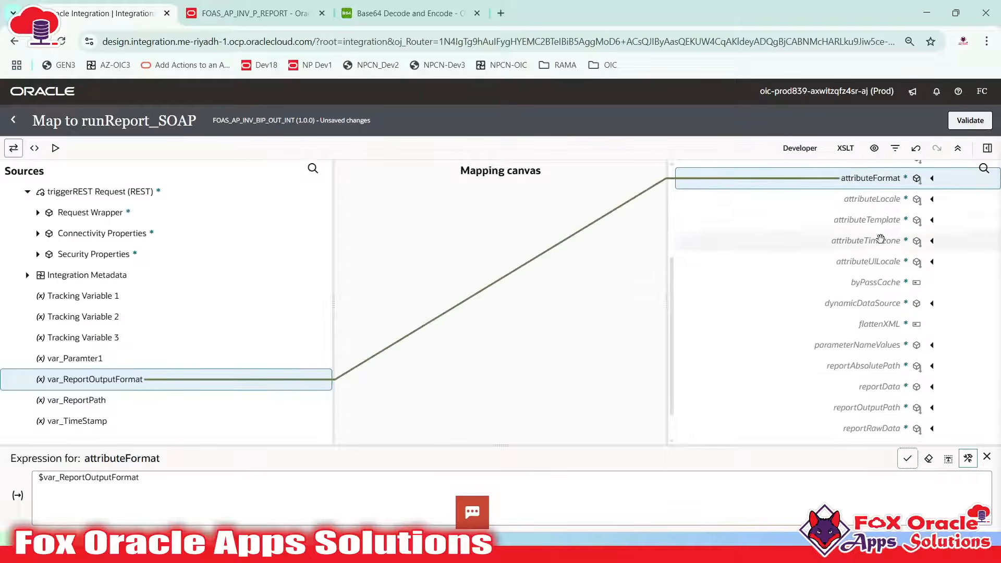
{"action": "left_click", "coordinate": [868, 341]}
{"action": "scroll", "coordinate": [868, 339], "scroll_direction": "up", "scroll_amount": 2}
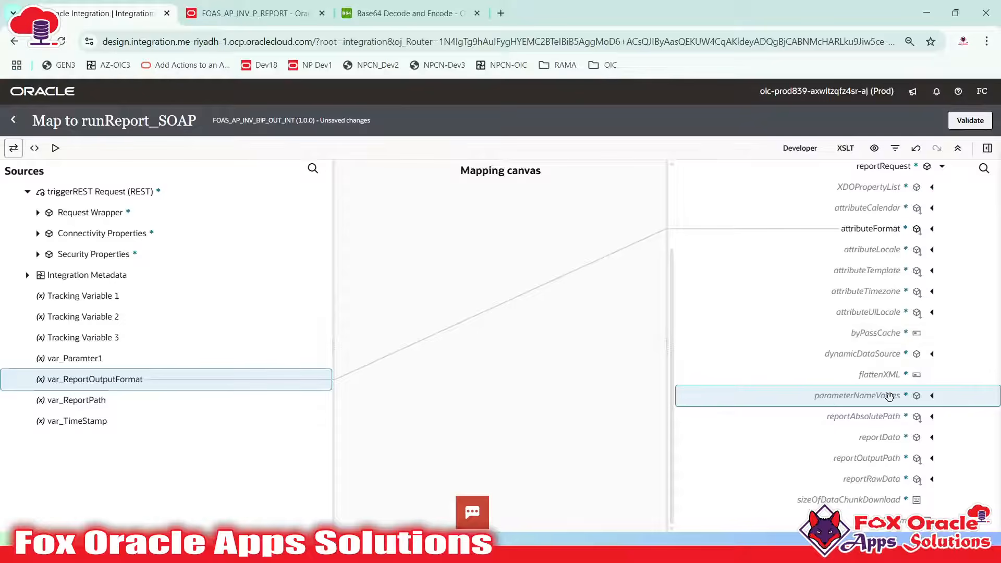
Expand parameterNameValues into nil and item, comparing with SoapUI's pub:item block
{"action": "key", "text": "alt+Tab"}
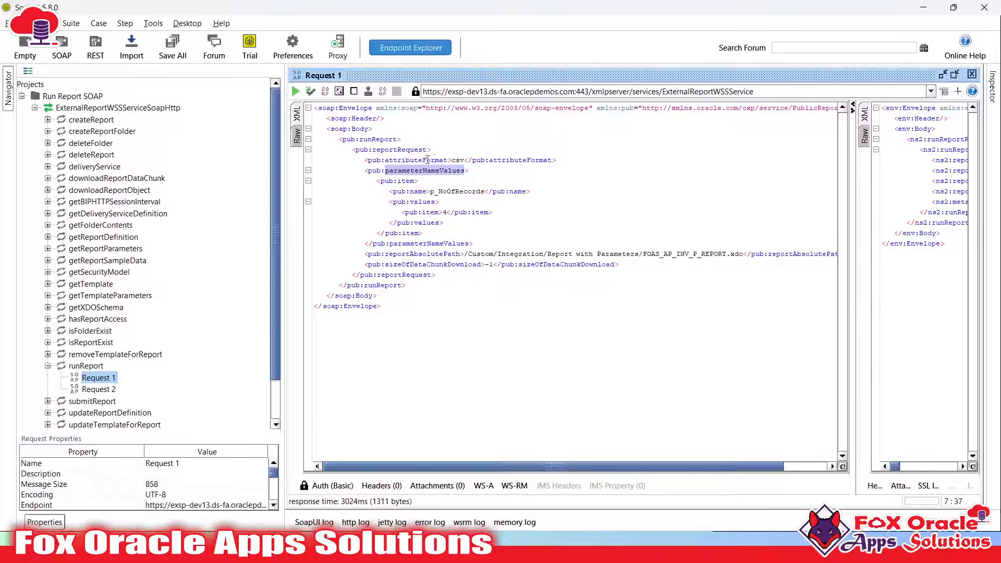
{"action": "double_click", "coordinate": [410, 181]}
{"action": "key", "text": "alt+Tab"}
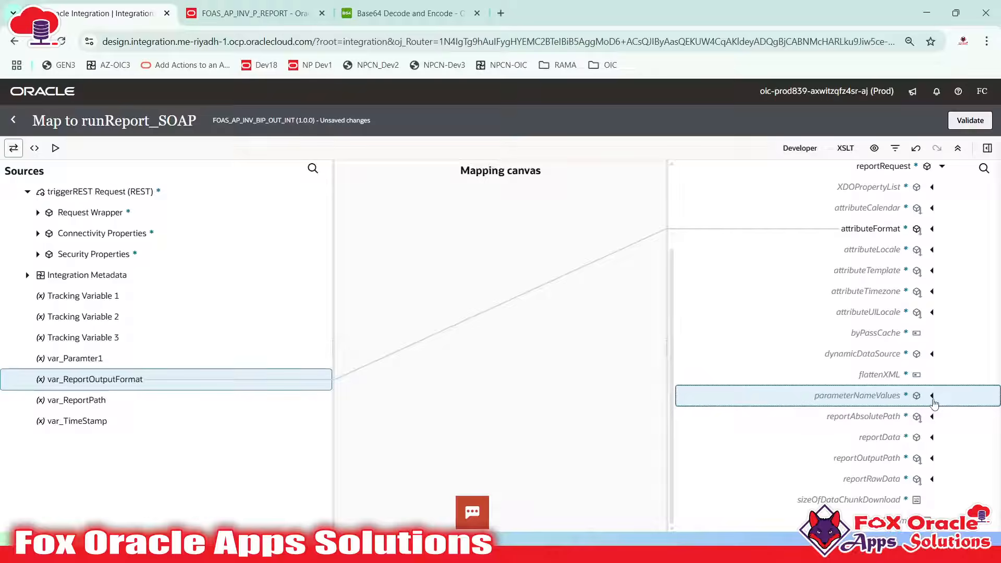
{"action": "left_click", "coordinate": [932, 397]}
{"action": "left_click", "coordinate": [905, 396]}
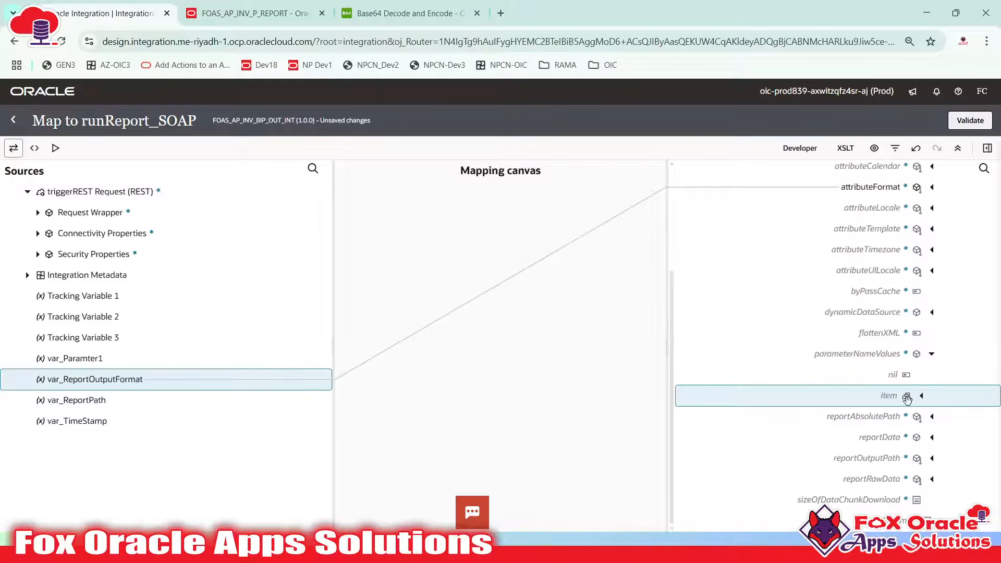
{"action": "key", "text": "alt+Tab"}
{"action": "left_click", "coordinate": [376, 183]}
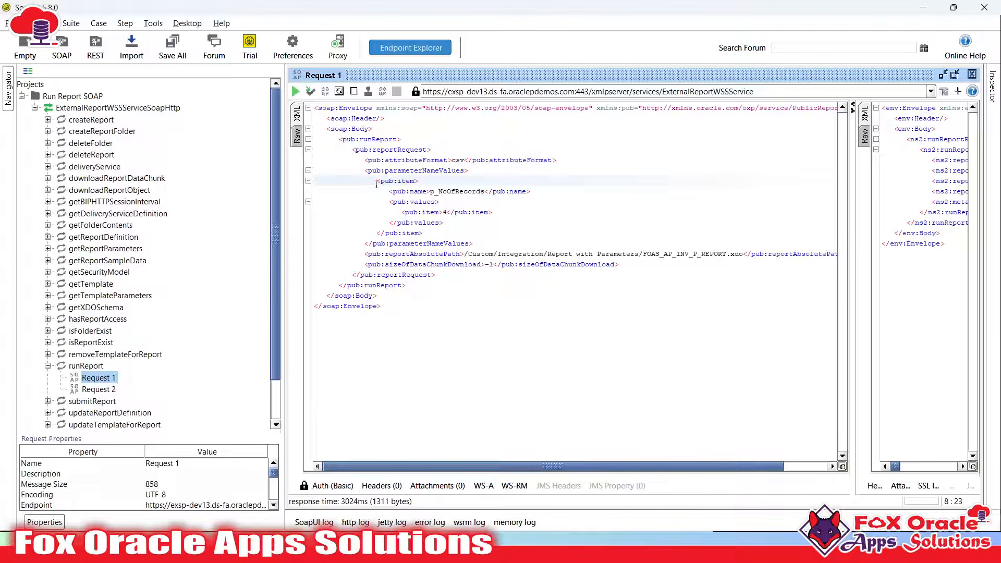
{"action": "mouse_move", "coordinate": [379, 182]}
{"action": "left_mouse_down"}
{"action": "mouse_move", "coordinate": [443, 205]}
{"action": "mouse_move", "coordinate": [428, 234]}
{"action": "mouse_move", "coordinate": [371, 181]}
{"action": "left_mouse_up"}
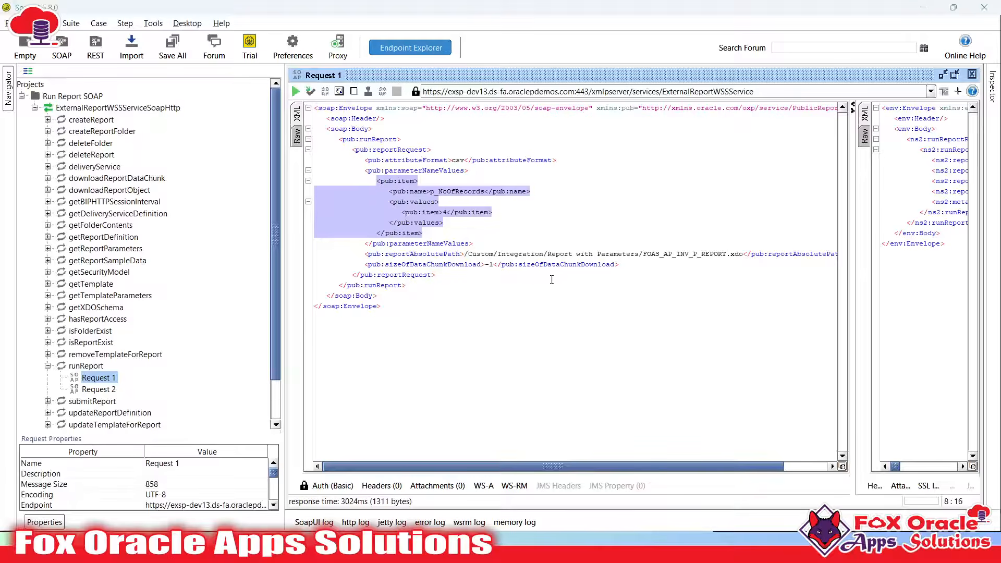
{"action": "key", "text": "alt+Tab"}
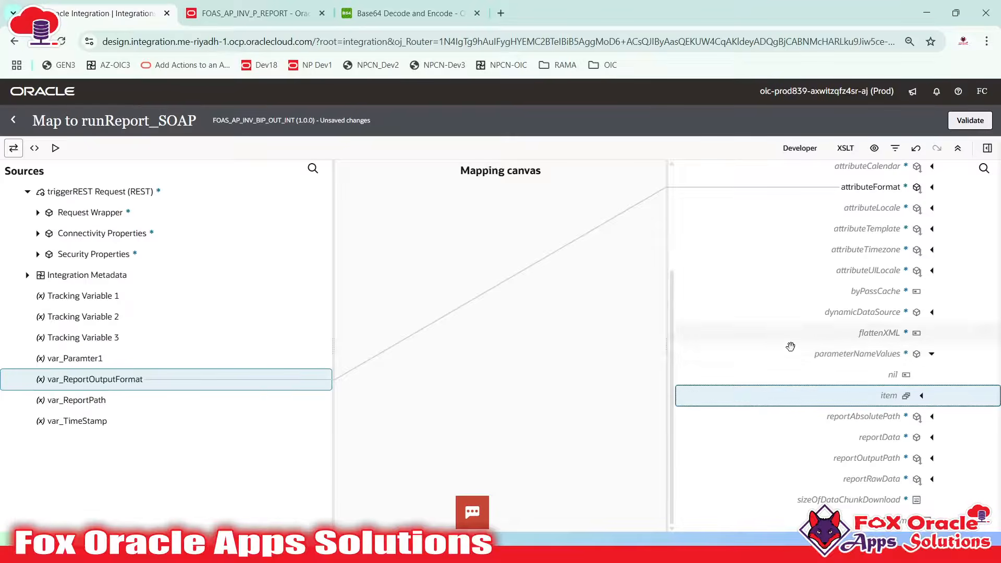
Repeat the item target node under parameterNameValues to add a second item
{"action": "right_click", "coordinate": [899, 395]}
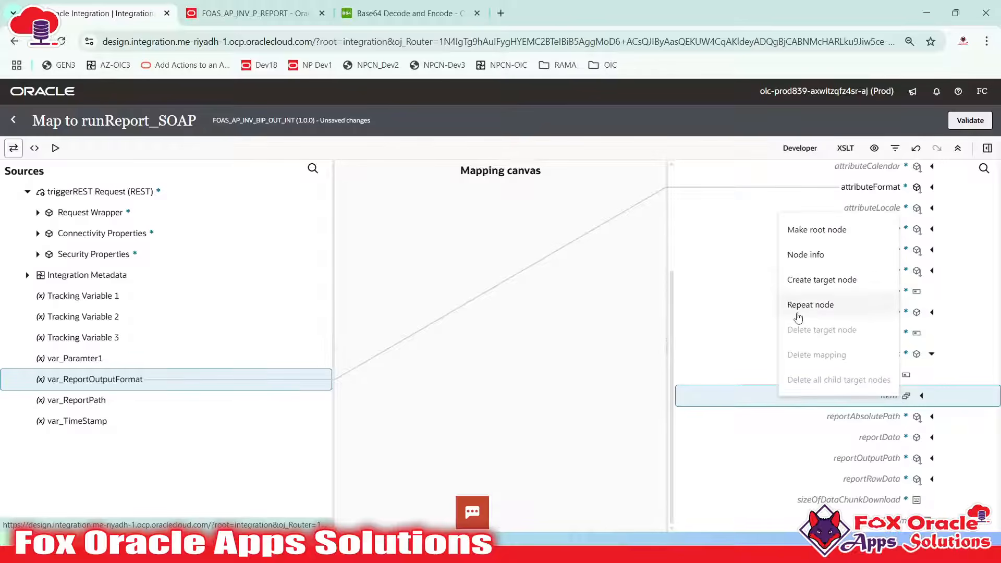
{"action": "left_click", "coordinate": [821, 308]}
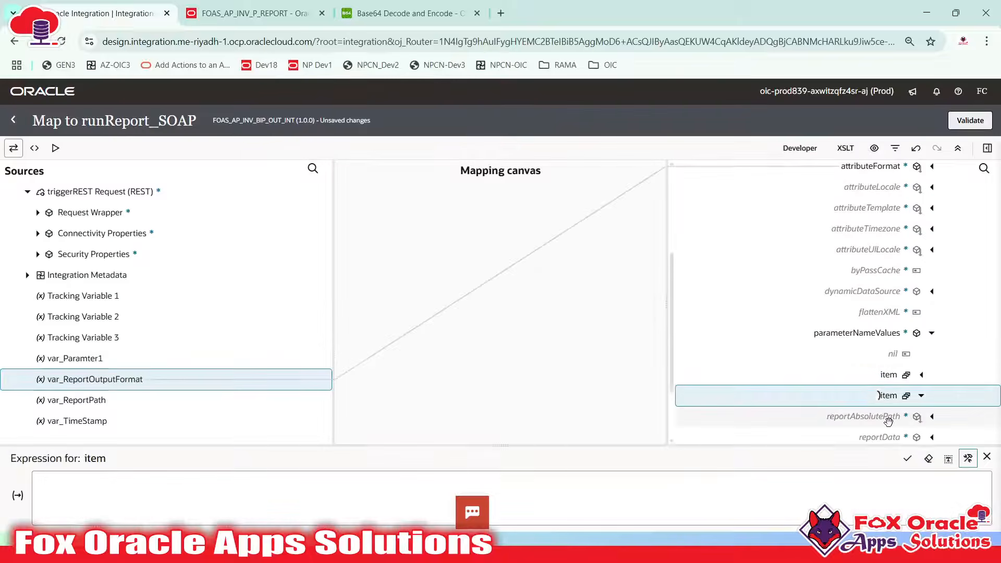
{"action": "left_click", "coordinate": [986, 456]}
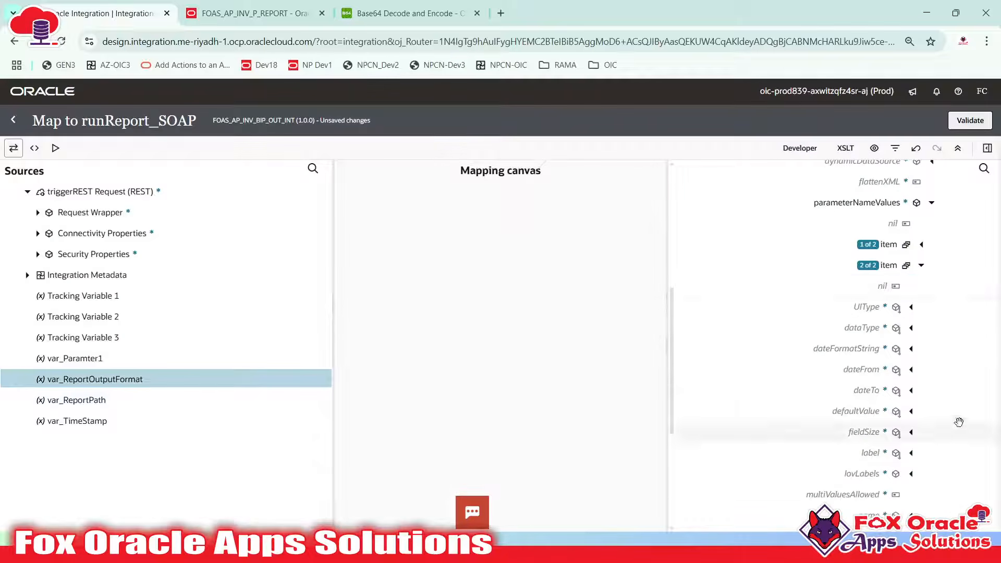
{"action": "left_click", "coordinate": [908, 267]}
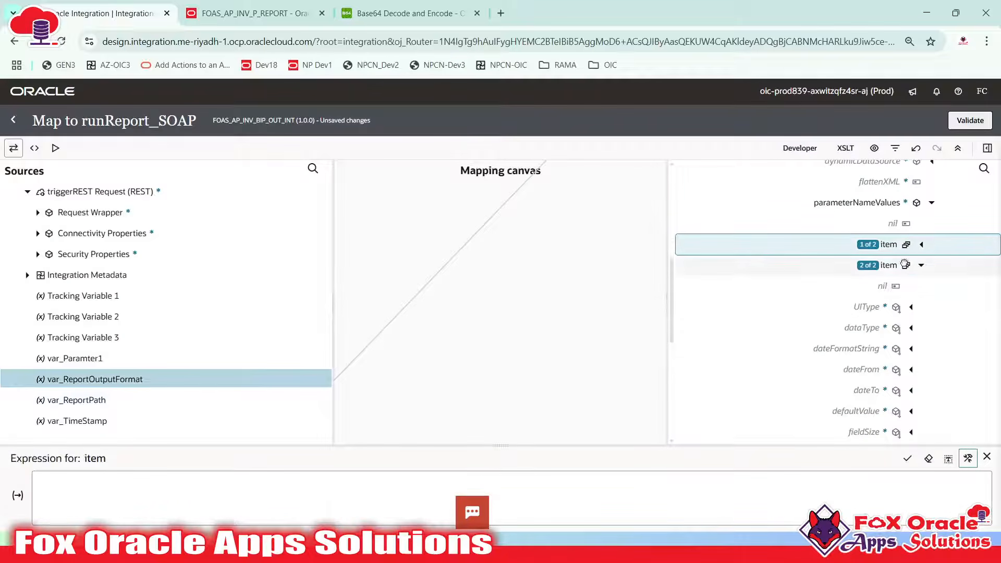
In SoapUI's Request 1, duplicate the parameter item block as a trial, then delete it
{"action": "key", "text": "alt+Tab"}
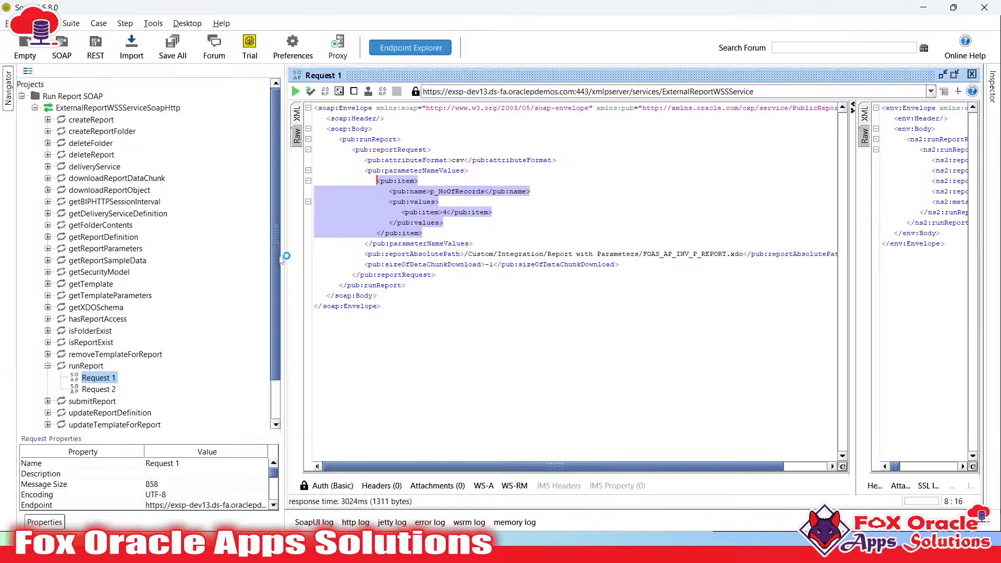
{"action": "left_click", "coordinate": [377, 223]}
{"action": "left_click_drag", "start_coordinate": [376, 181], "coordinate": [439, 232]}
{"action": "key", "text": "ctrl+c"}
{"action": "left_click", "coordinate": [440, 234]}
{"action": "key", "text": "Return"}
{"action": "key", "text": "ctrl+v"}
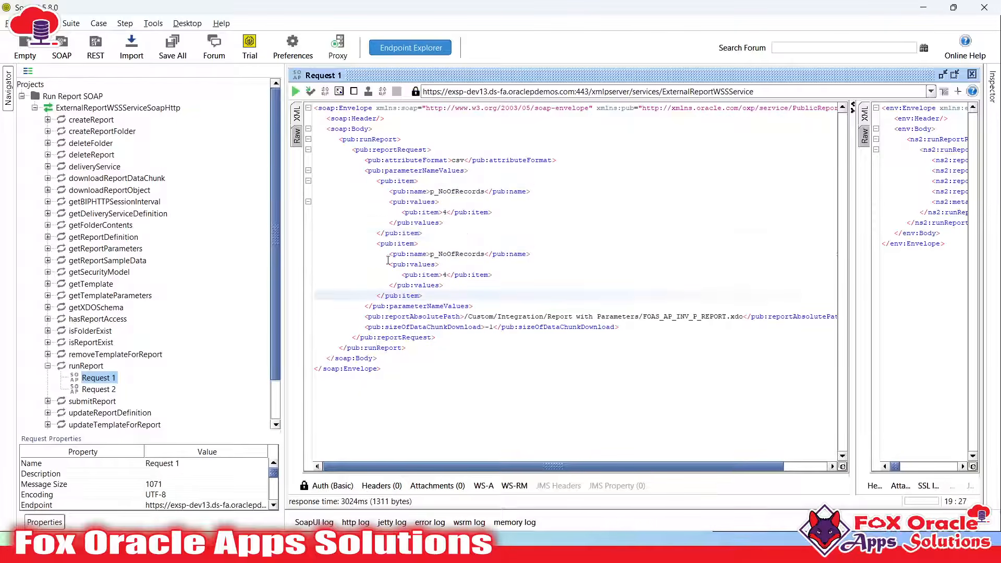
{"action": "double_click", "coordinate": [450, 255]}
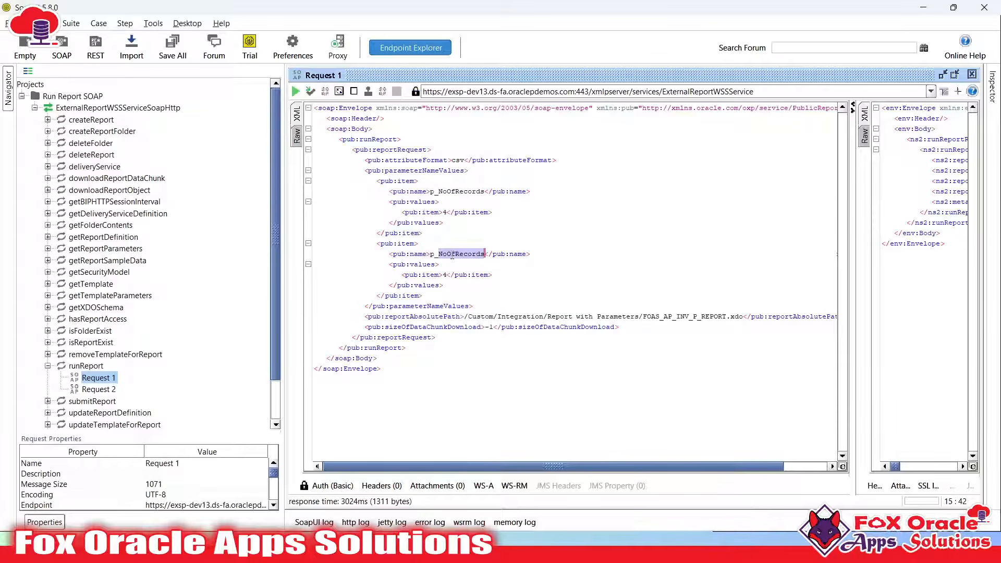
{"action": "type", "text": "invoe"}
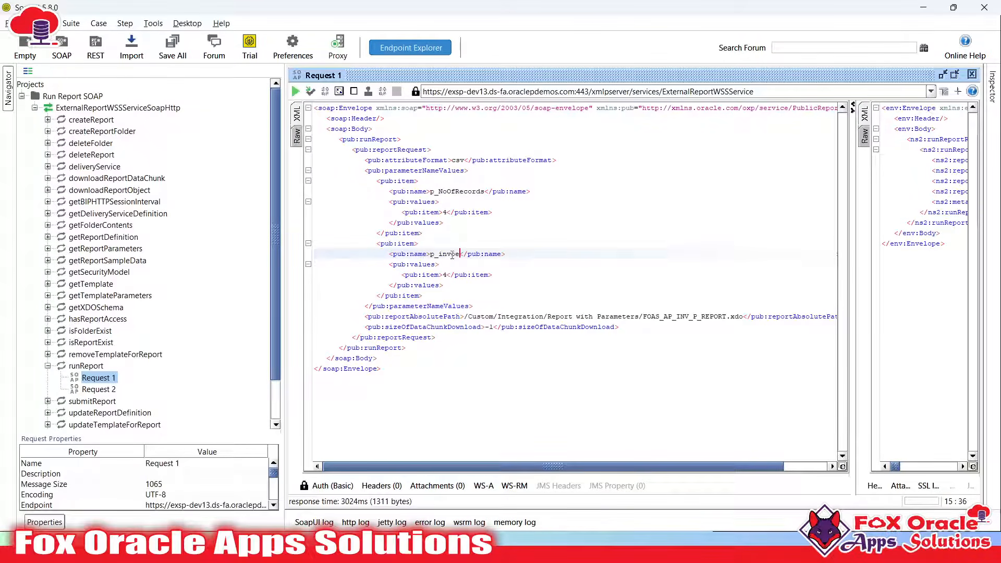
{"action": "left_click_drag", "start_coordinate": [436, 235], "coordinate": [423, 295]}
{"action": "key", "text": "Delete"}
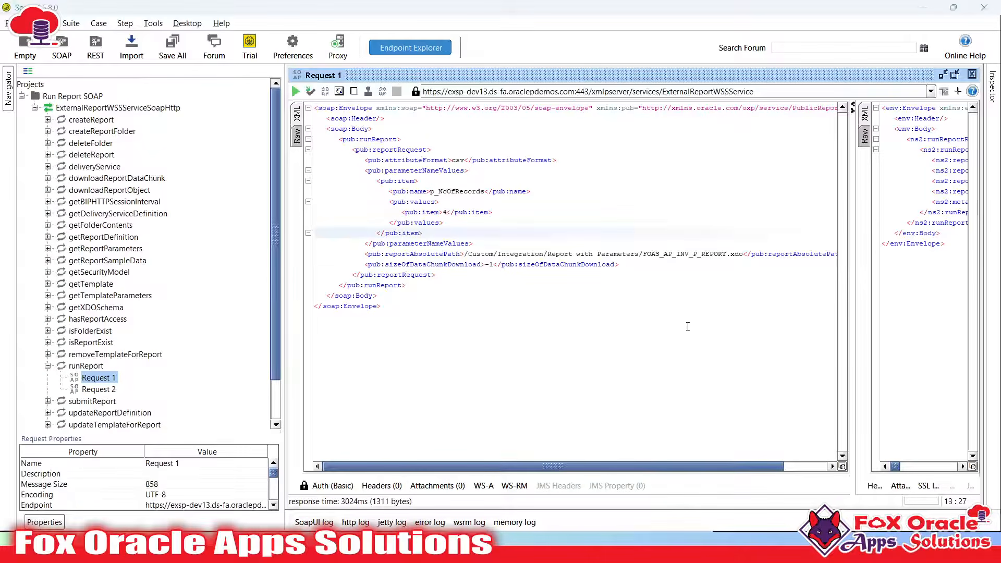
Delete the second item target node in the mapper, leaving a single item
{"action": "key", "text": "alt+Tab"}
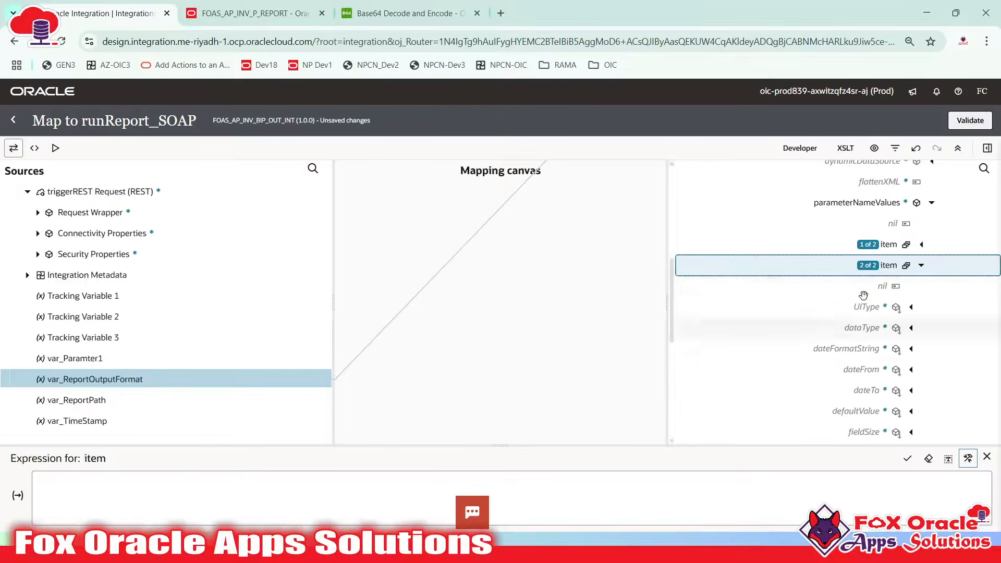
{"action": "right_click", "coordinate": [888, 267]}
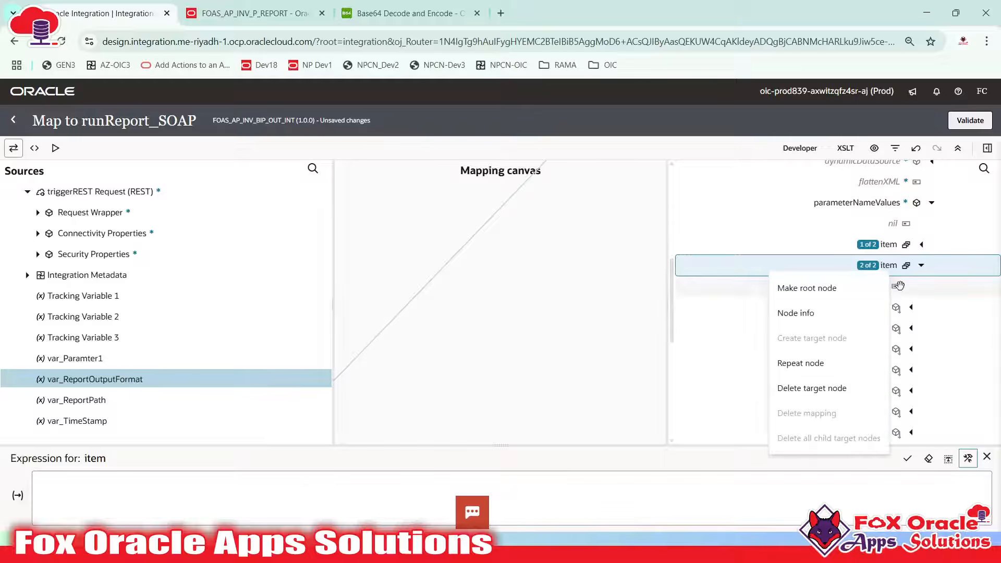
{"action": "left_click", "coordinate": [811, 387]}
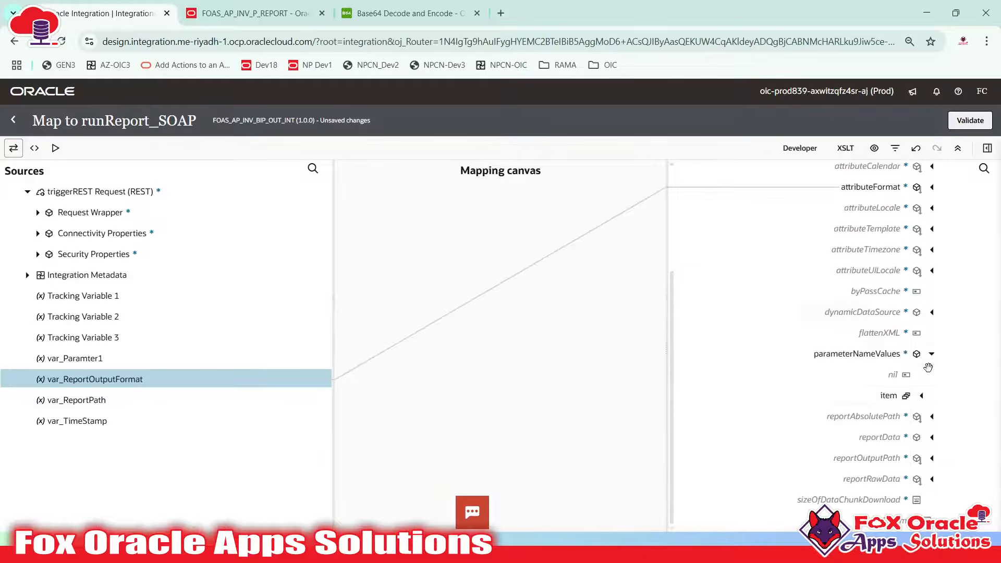
{"action": "left_click", "coordinate": [887, 391]}
{"action": "key", "text": "alt+Tab"}
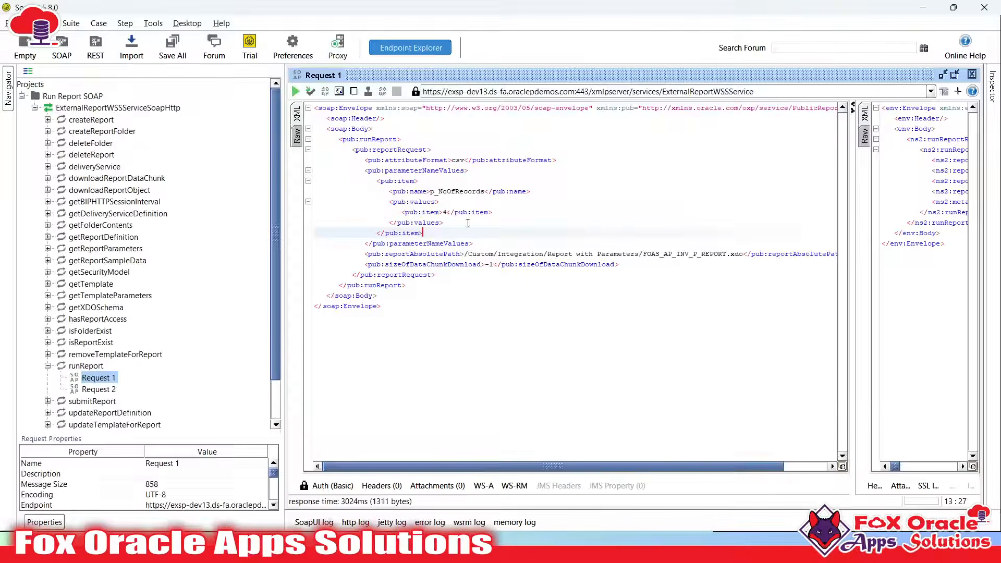
In SoapUI, highlight the item's name element and its NoOfRecords value
{"action": "double_click", "coordinate": [423, 192]}
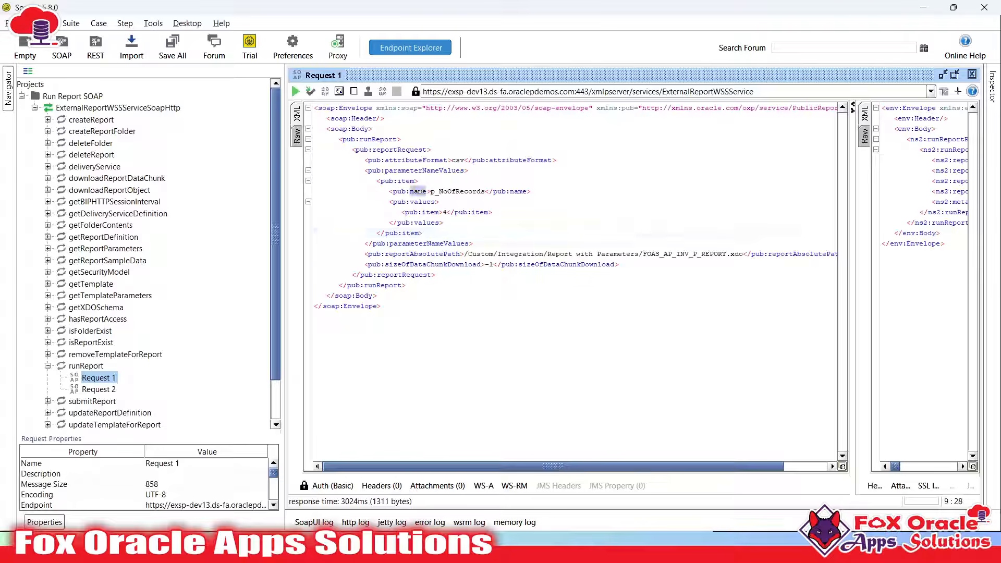
{"action": "left_click", "coordinate": [422, 192]}
{"action": "double_click", "coordinate": [474, 193]}
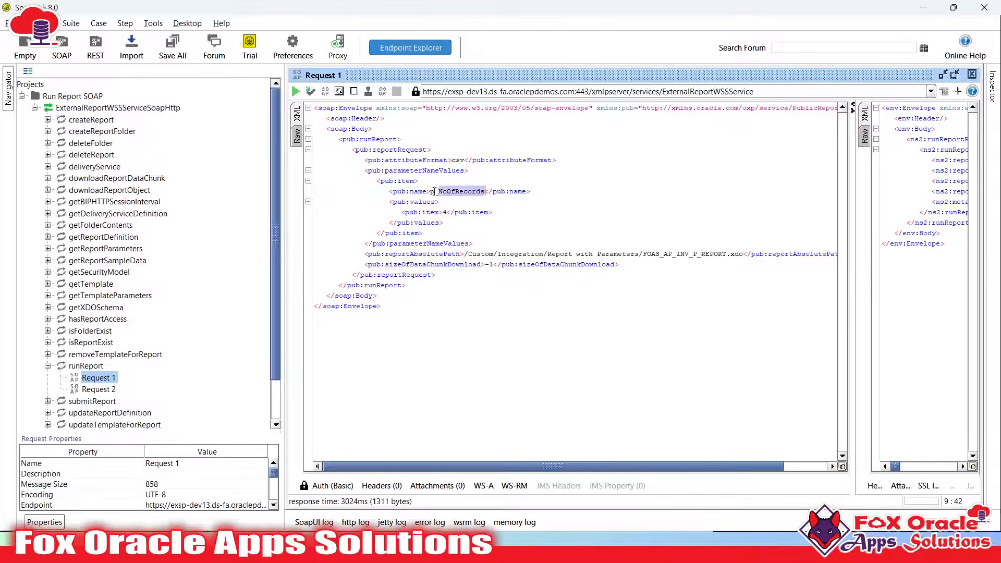
Expand the item target node and select its name field
{"action": "key", "text": "alt+Tab"}
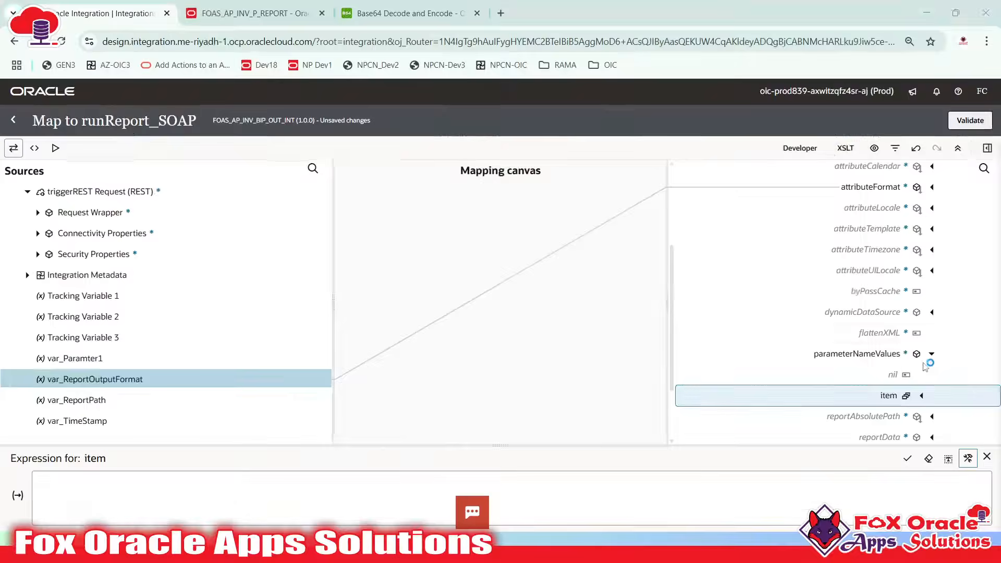
{"action": "left_click", "coordinate": [922, 397]}
{"action": "scroll", "coordinate": [916, 354], "scroll_direction": "down", "scroll_amount": 5}
{"action": "scroll", "coordinate": [915, 328], "scroll_direction": "up", "scroll_amount": 1}
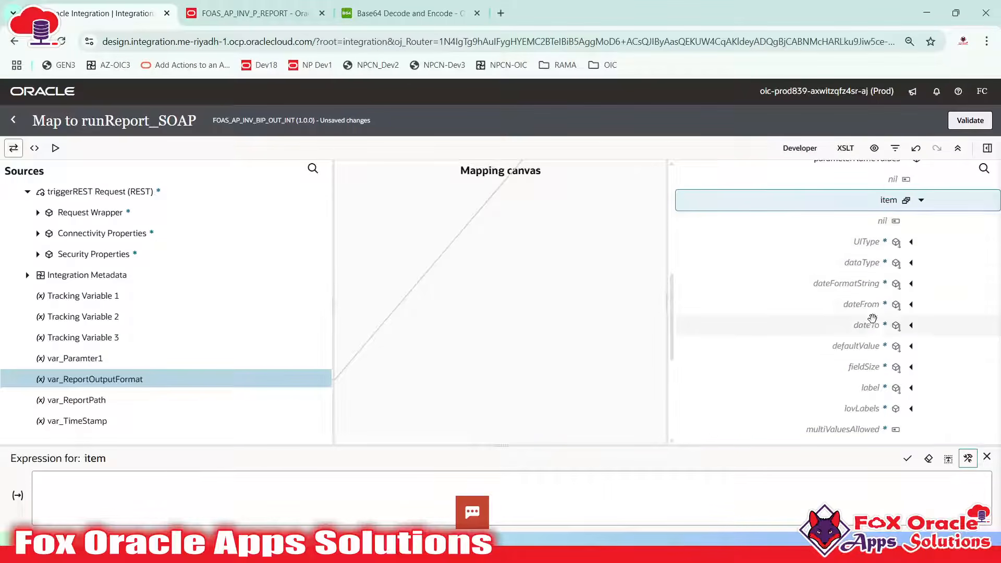
{"action": "key", "text": "alt+Tab"}
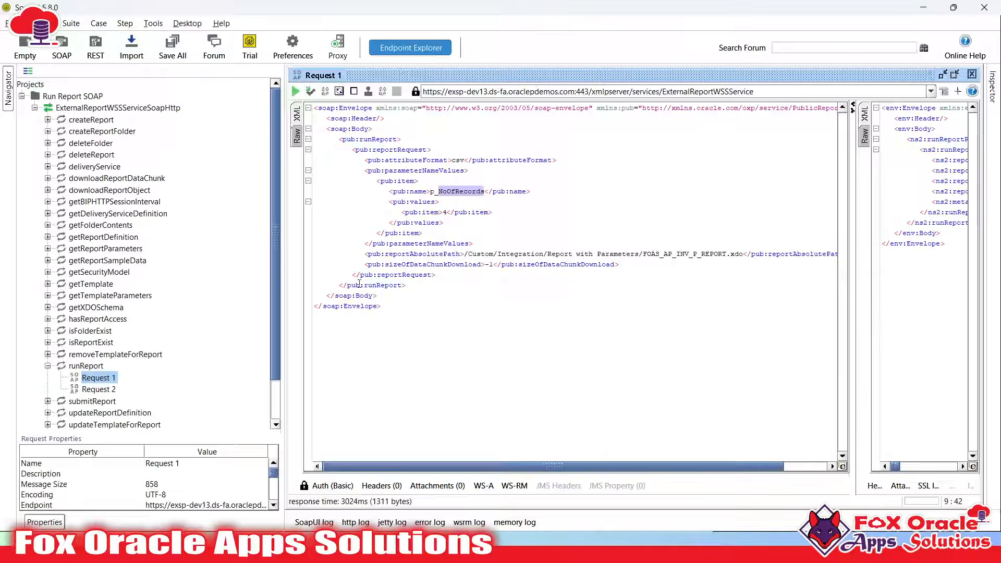
{"action": "key", "text": "alt+Tab"}
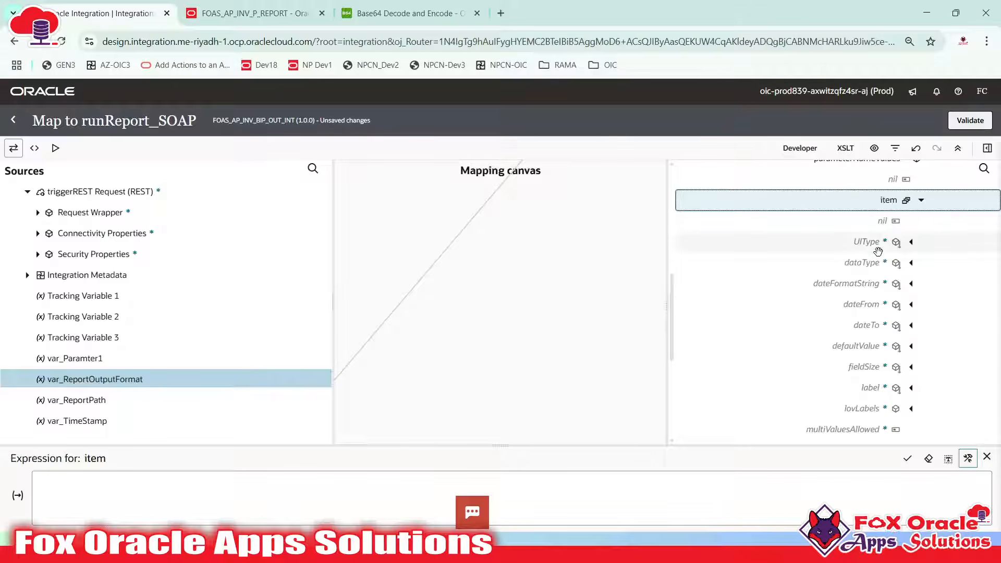
{"action": "scroll", "coordinate": [881, 303], "scroll_direction": "down", "scroll_amount": 3}
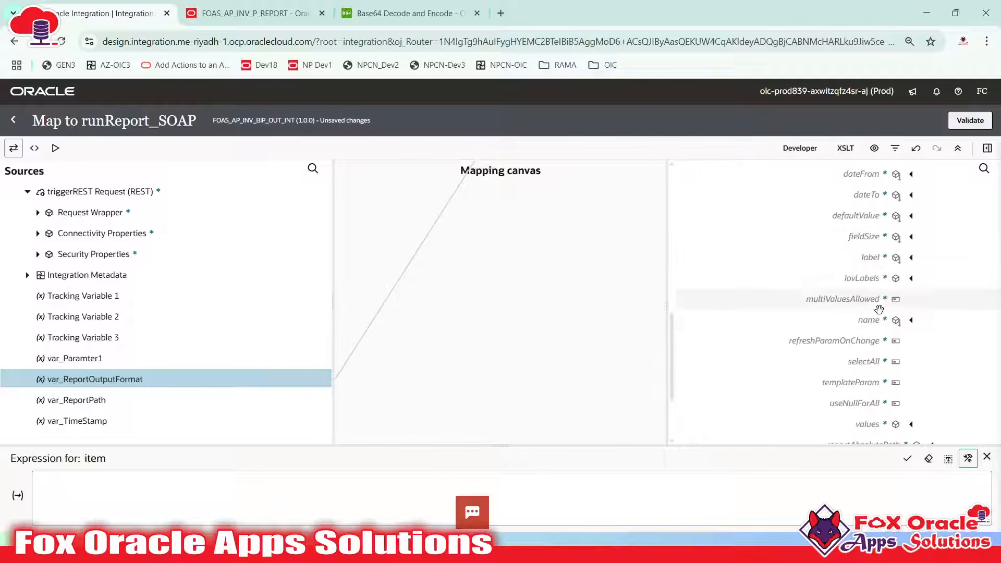
{"action": "left_click", "coordinate": [876, 319]}
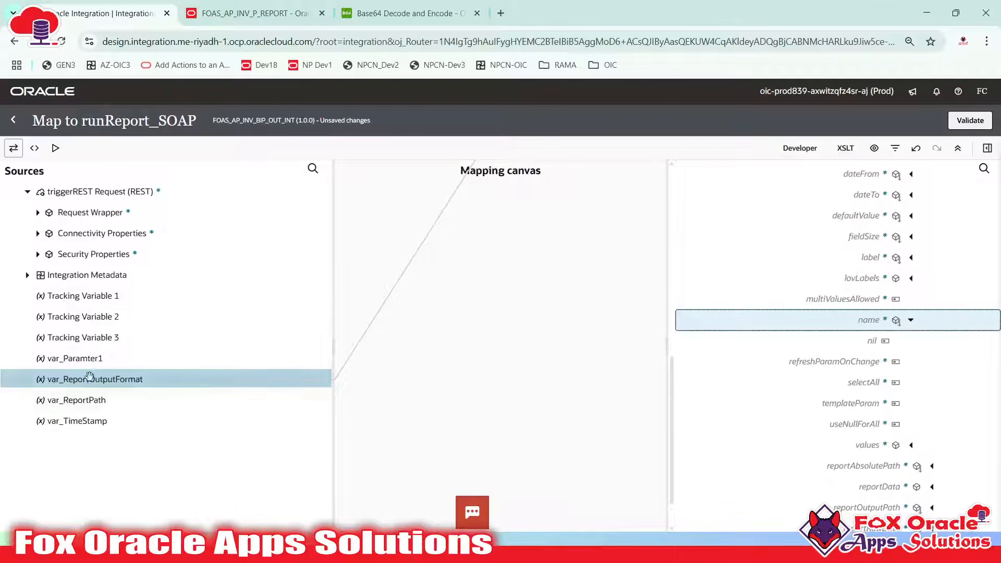
Map var_Paramter1 onto the item's name field and review the values element in SoapUI
{"action": "left_click_drag", "start_coordinate": [89, 359], "coordinate": [798, 319]}
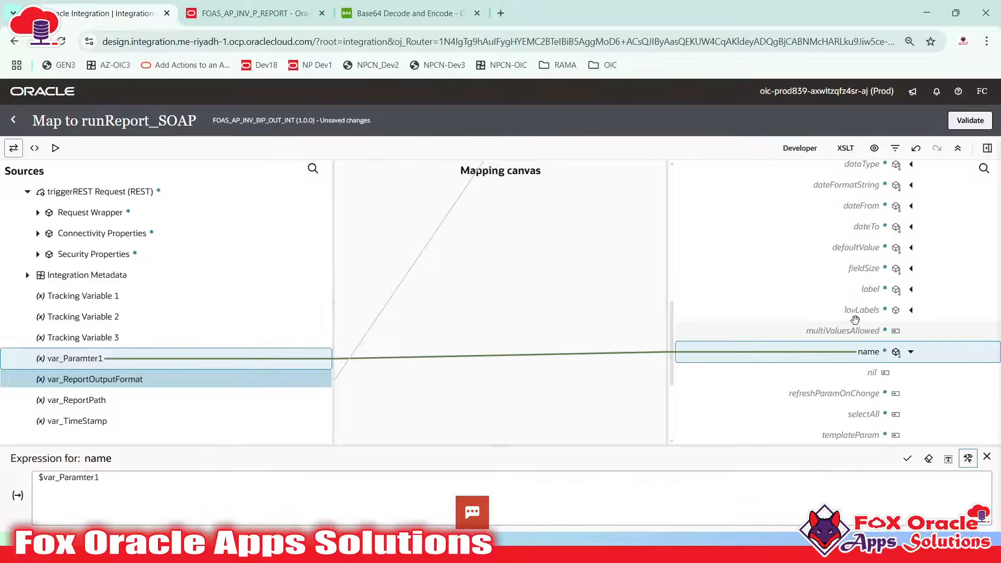
{"action": "scroll", "coordinate": [857, 316], "scroll_direction": "down", "scroll_amount": 3}
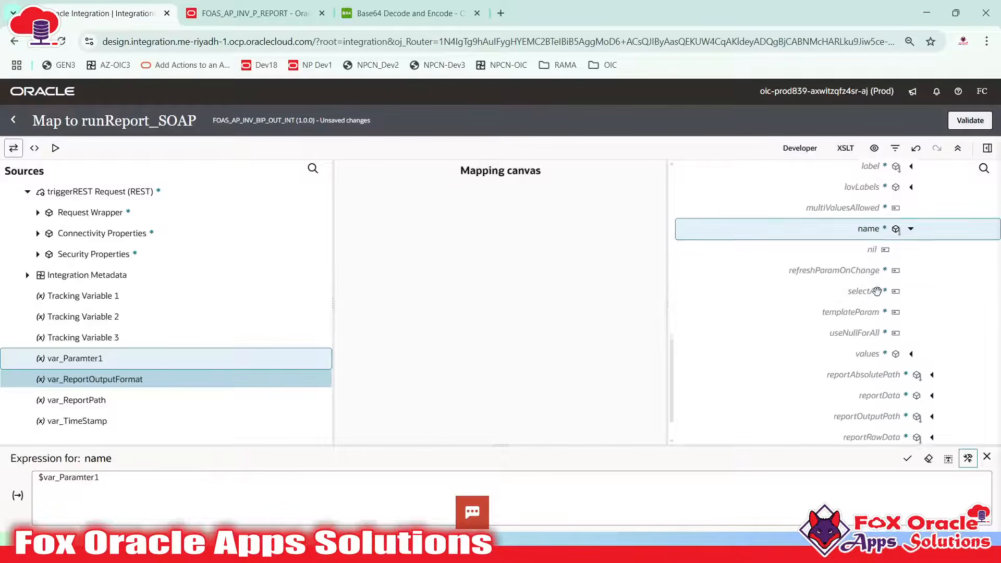
{"action": "key", "text": "alt+Tab"}
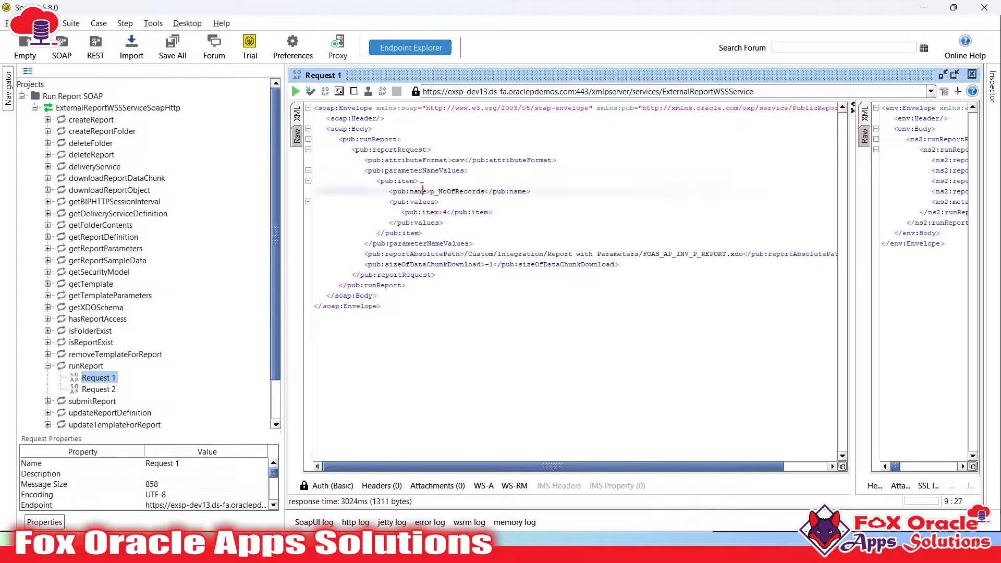
{"action": "double_click", "coordinate": [435, 201]}
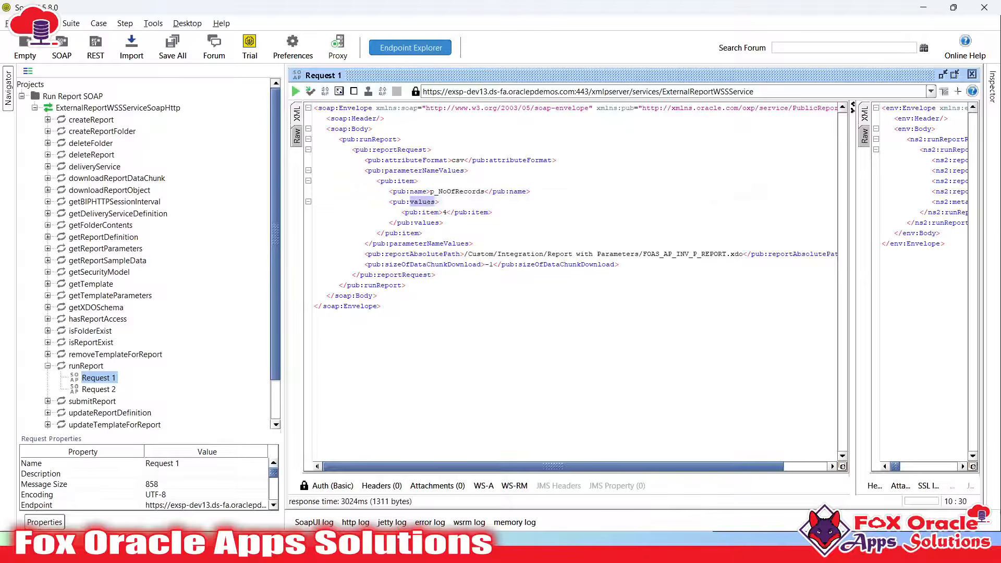
{"action": "double_click", "coordinate": [430, 212]}
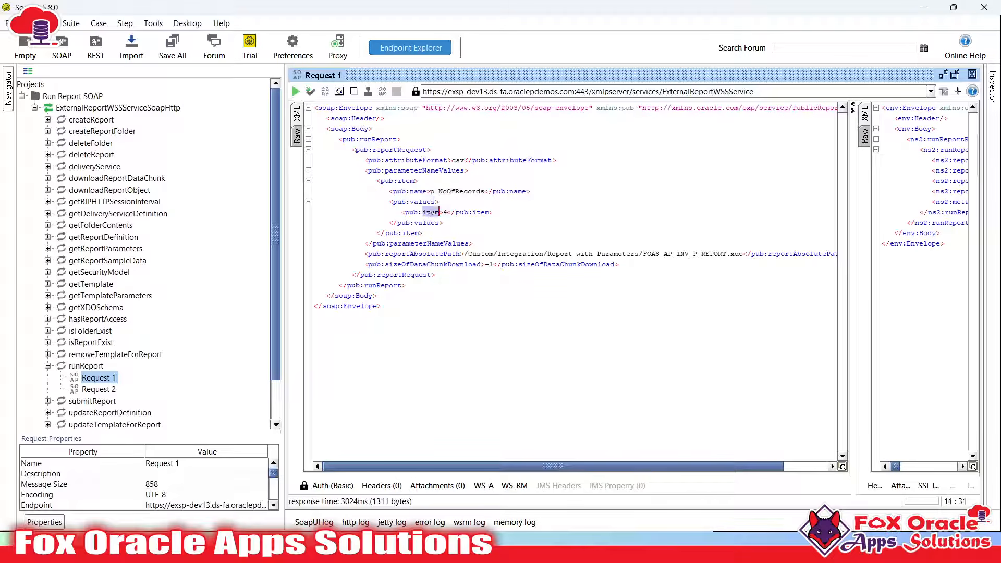
{"action": "left_click", "coordinate": [447, 212]}
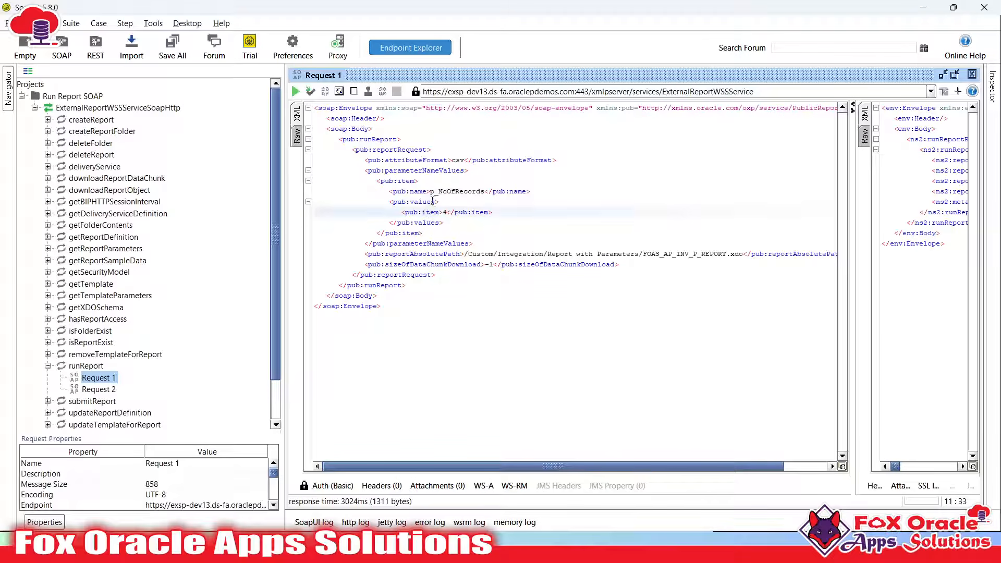
{"action": "double_click", "coordinate": [423, 202]}
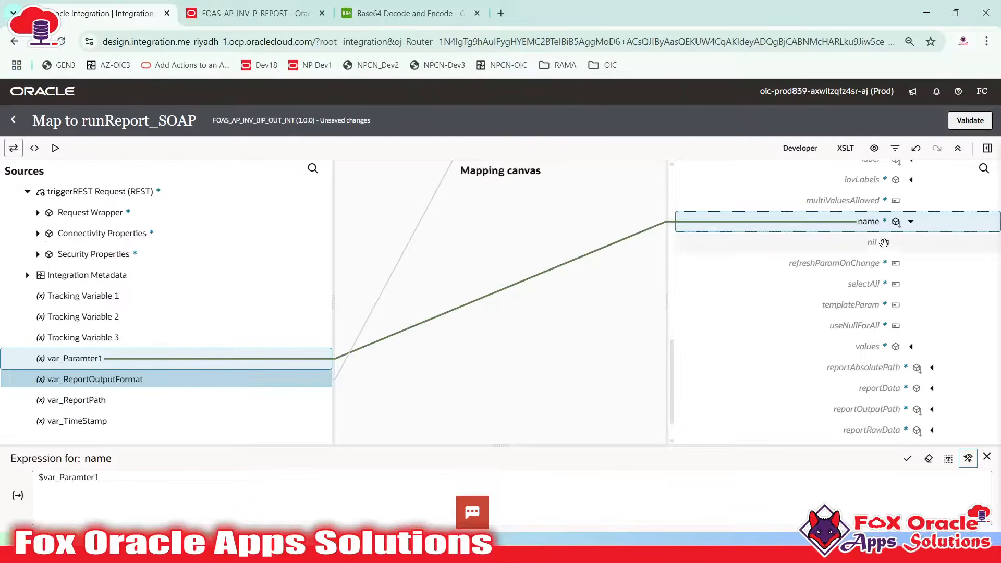
Expand values and its item node in the target tree to reveal the nil child
{"action": "left_click", "coordinate": [925, 346]}
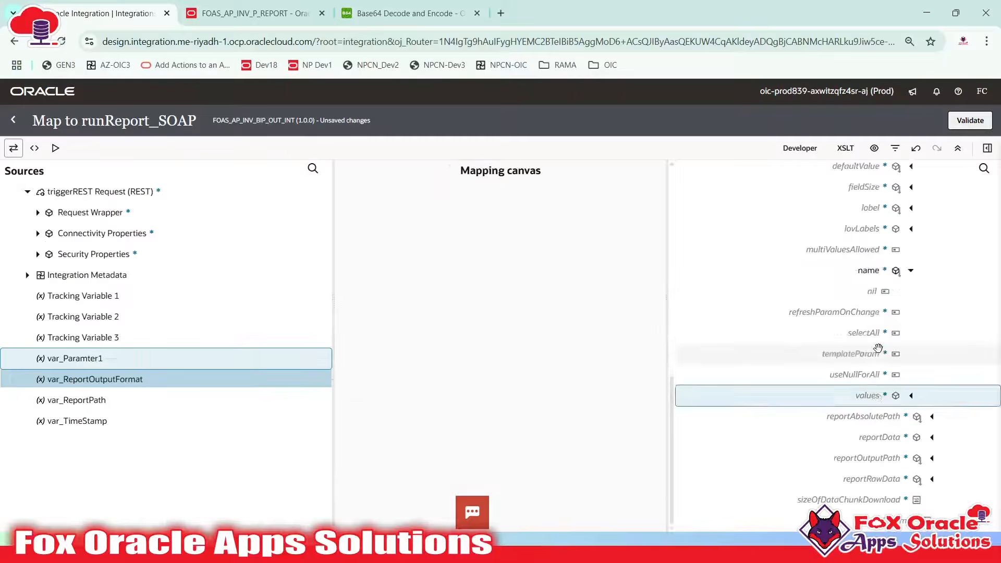
{"action": "left_click", "coordinate": [912, 395]}
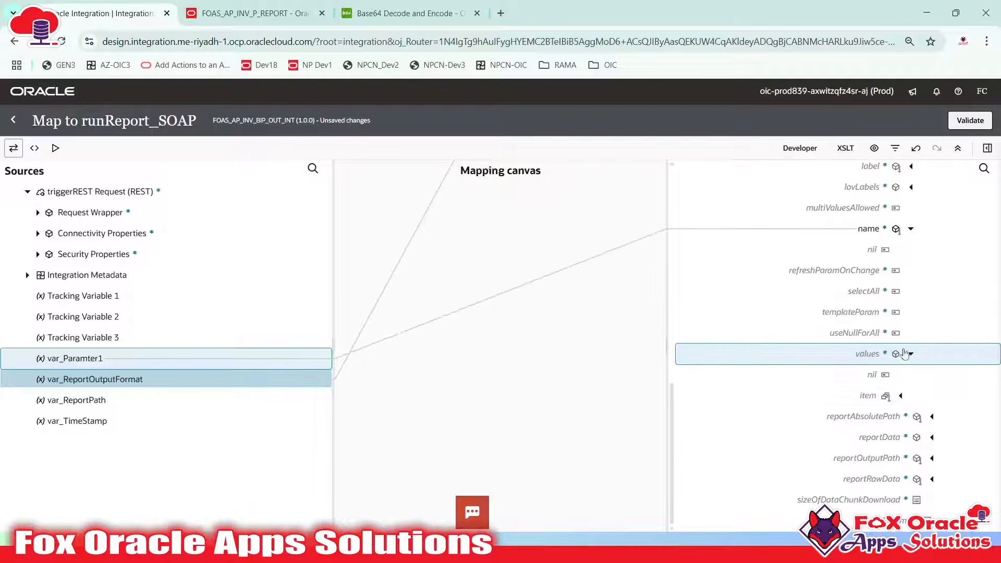
{"action": "left_click", "coordinate": [880, 399]}
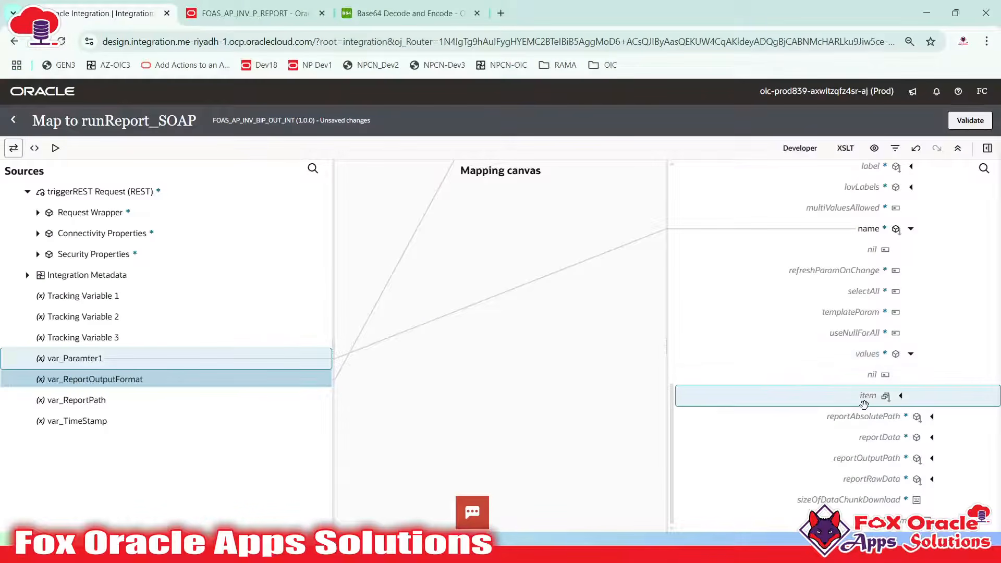
{"action": "key", "text": "alt+Tab"}
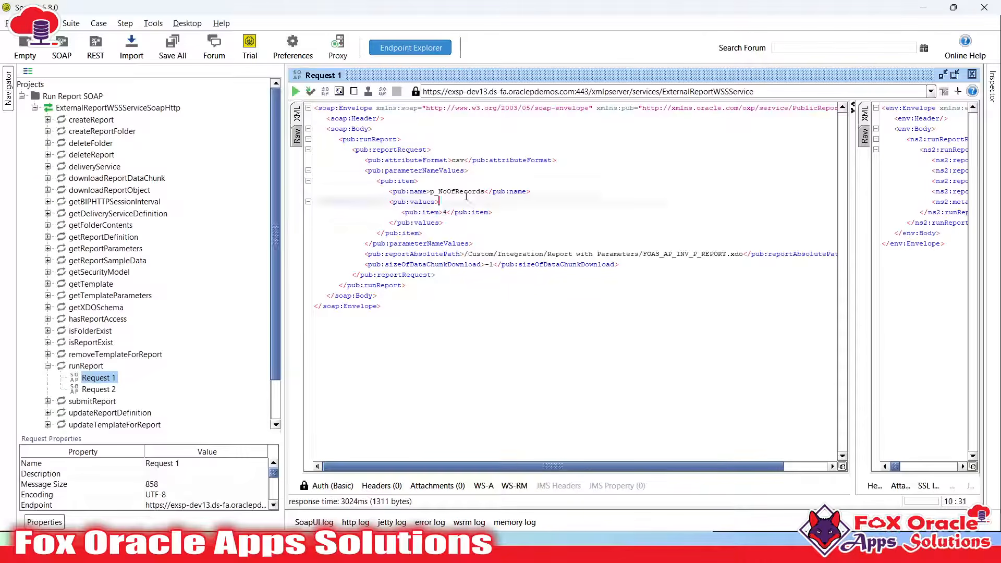
{"action": "left_click_drag", "start_coordinate": [438, 191], "coordinate": [484, 192]}
{"action": "key", "text": "alt+Tab"}
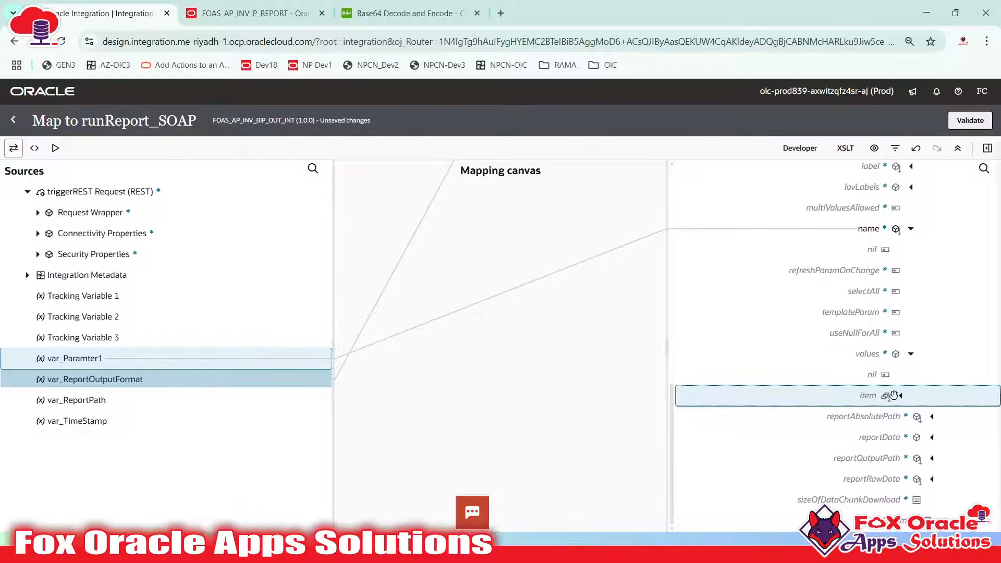
{"action": "double_click", "coordinate": [866, 396]}
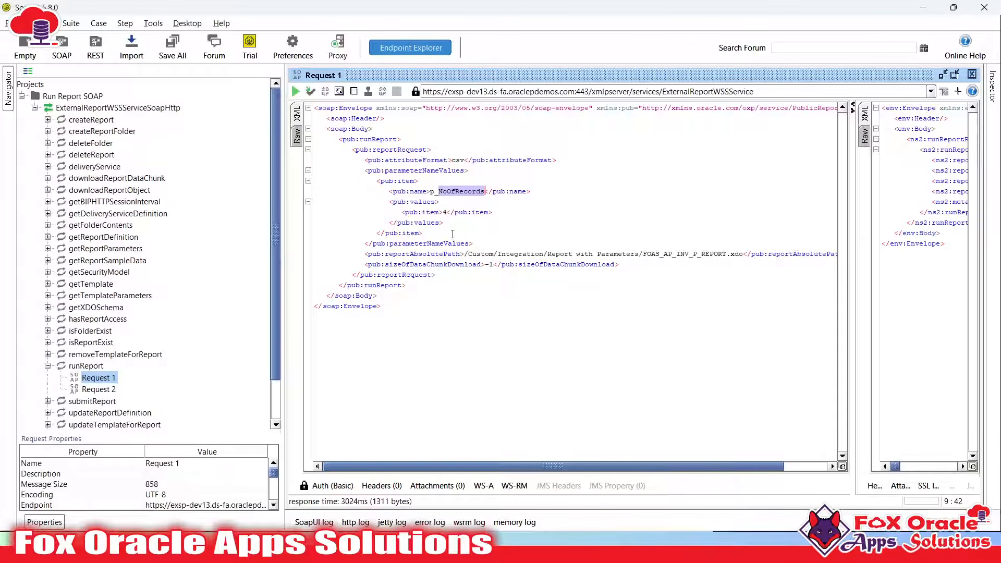
Expand the Request Wrapper source to show its nil and Total Row fields
{"action": "left_click", "coordinate": [447, 212]}
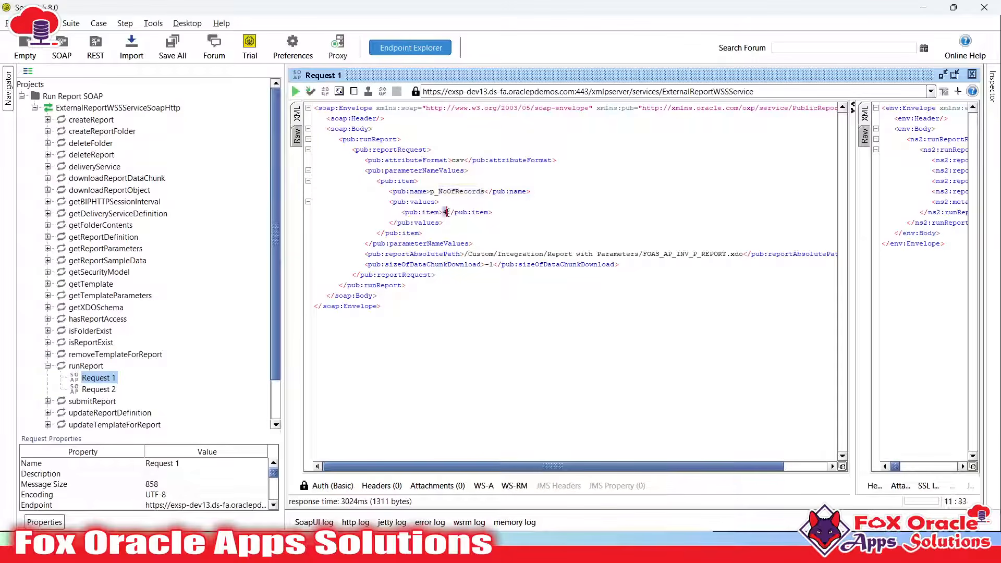
{"action": "key", "text": "alt+Tab"}
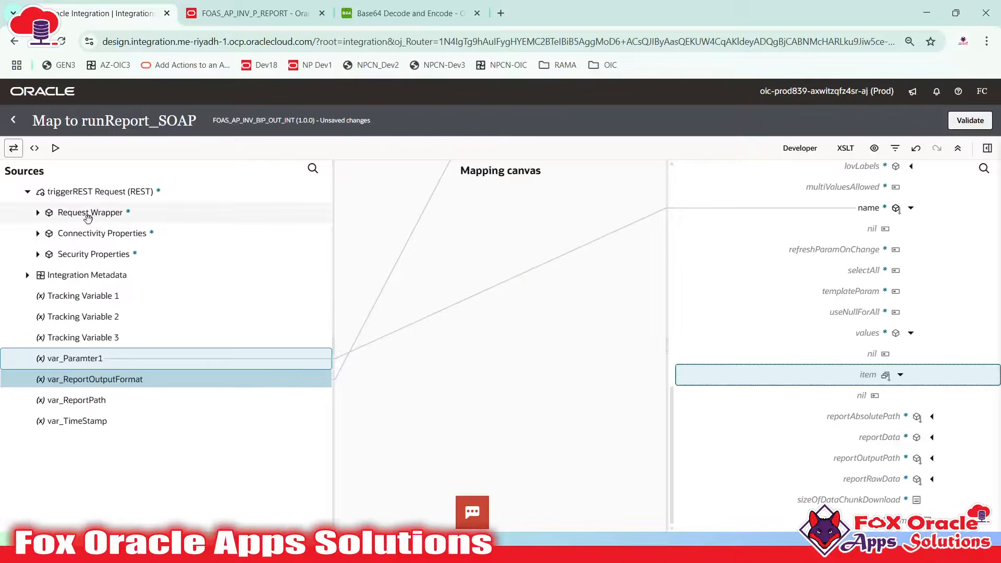
{"action": "left_click", "coordinate": [38, 212]}
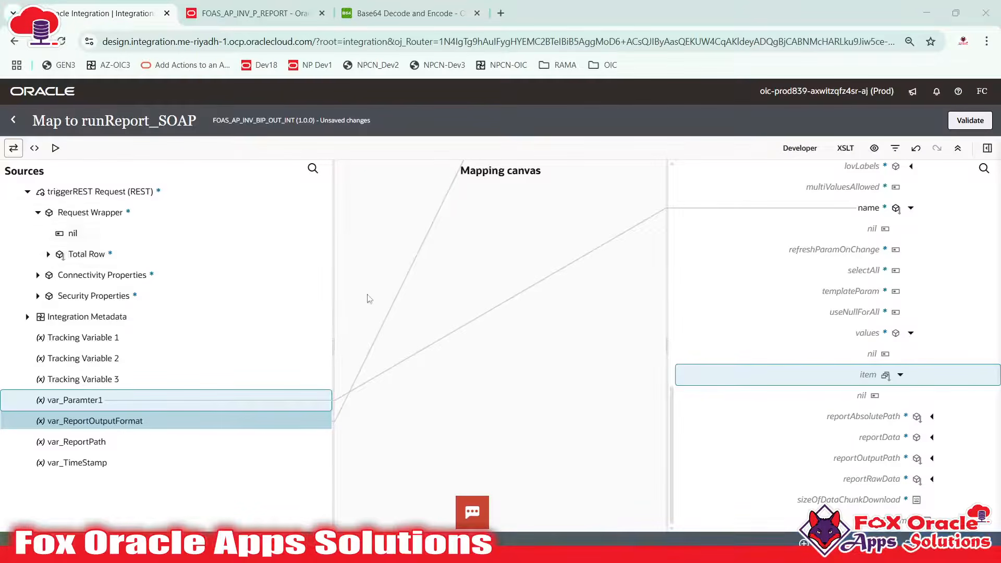
Locate Total Row in the Notepad++ payload notes and drag it onto the values item
{"action": "key", "text": "alt+Tab"}
{"action": "key", "text": "alt+Tab"}
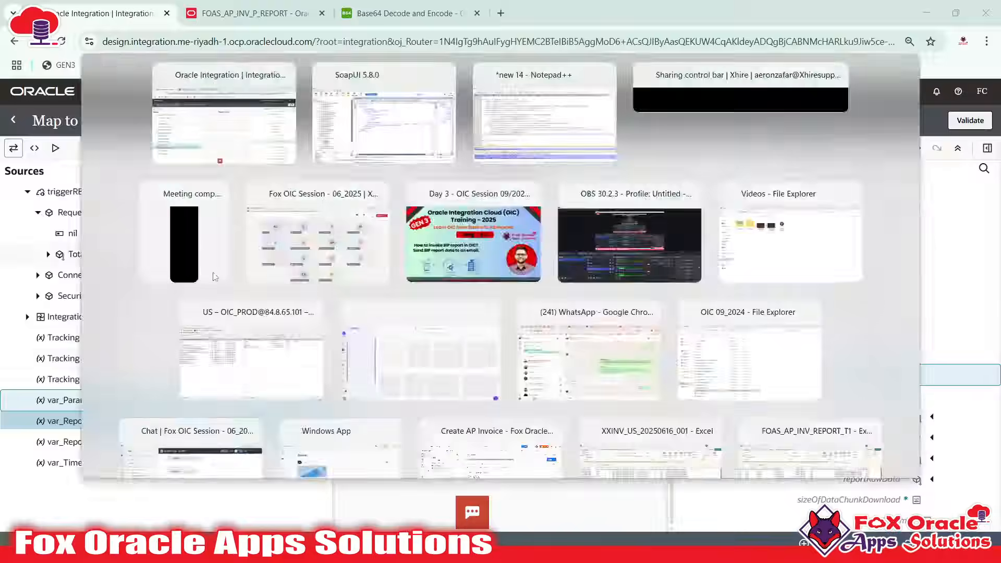
{"action": "key", "text": "alt+Tab"}
{"action": "key", "text": "alt+Tab"}
{"action": "left_click_drag", "start_coordinate": [105, 265], "coordinate": [167, 266]}
{"action": "key", "text": "alt+Tab"}
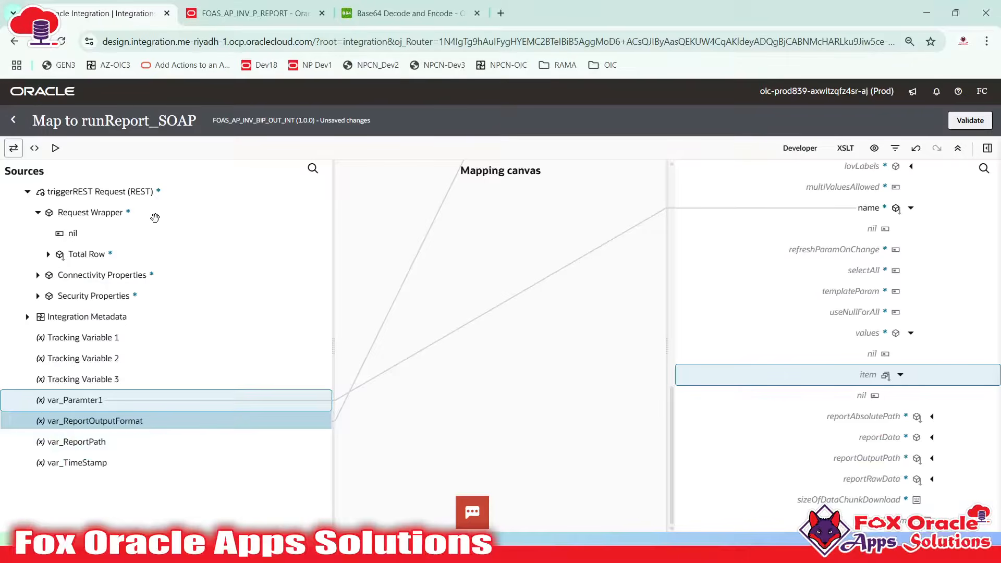
{"action": "left_click", "coordinate": [155, 215]}
{"action": "left_click_drag", "start_coordinate": [73, 254], "coordinate": [849, 370]}
Verify the Total Row to values item mapping against the SoapUI request, then collapse values
{"action": "key", "text": "alt+Tab"}
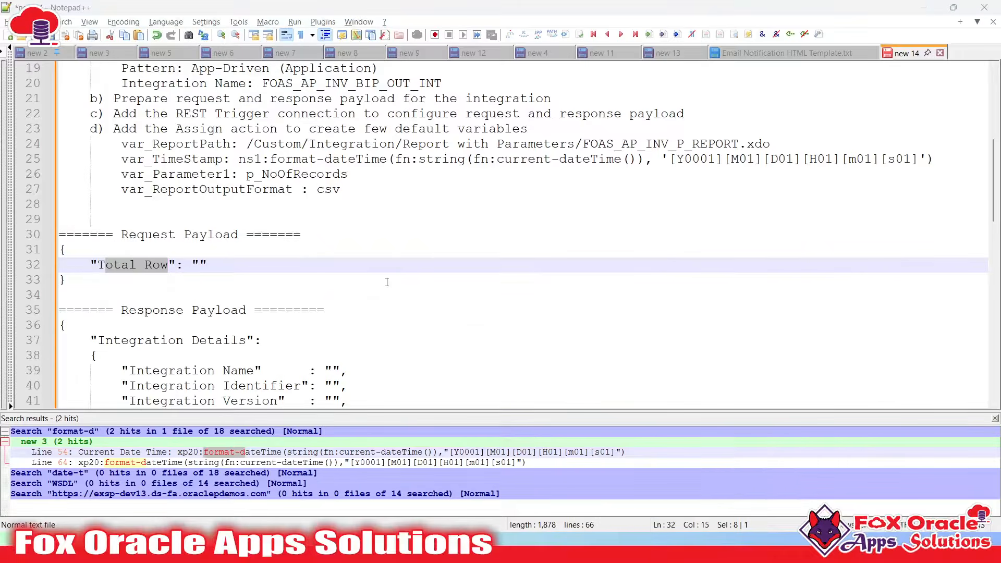
{"action": "key", "text": "alt+Tab"}
{"action": "key", "text": "alt+Tab"}
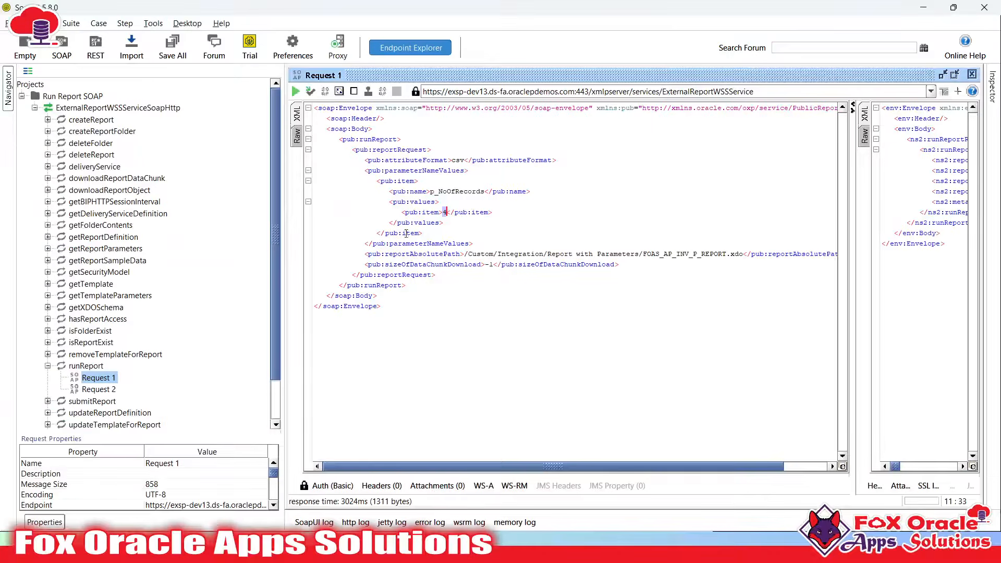
{"action": "double_click", "coordinate": [417, 191]}
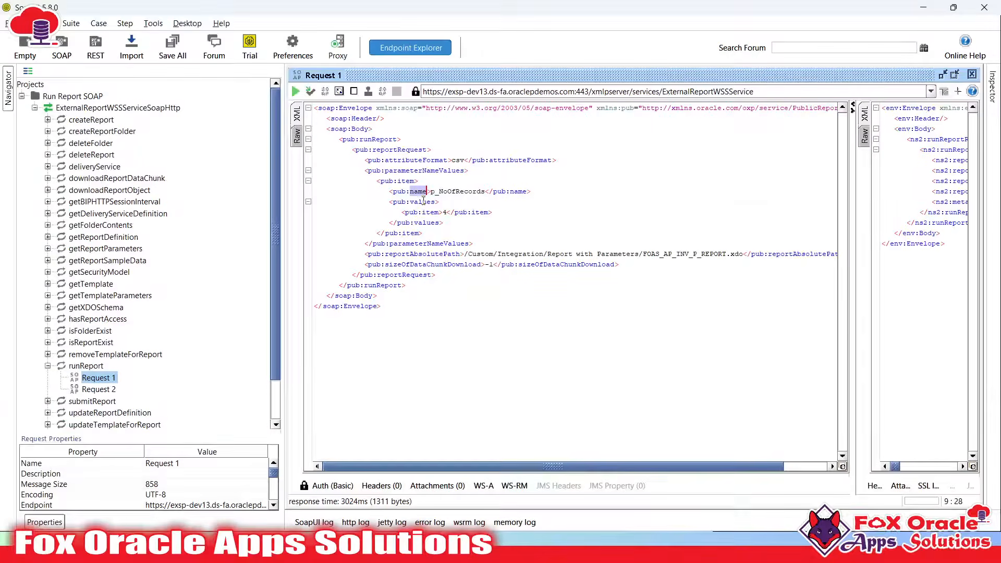
{"action": "left_click", "coordinate": [440, 212]}
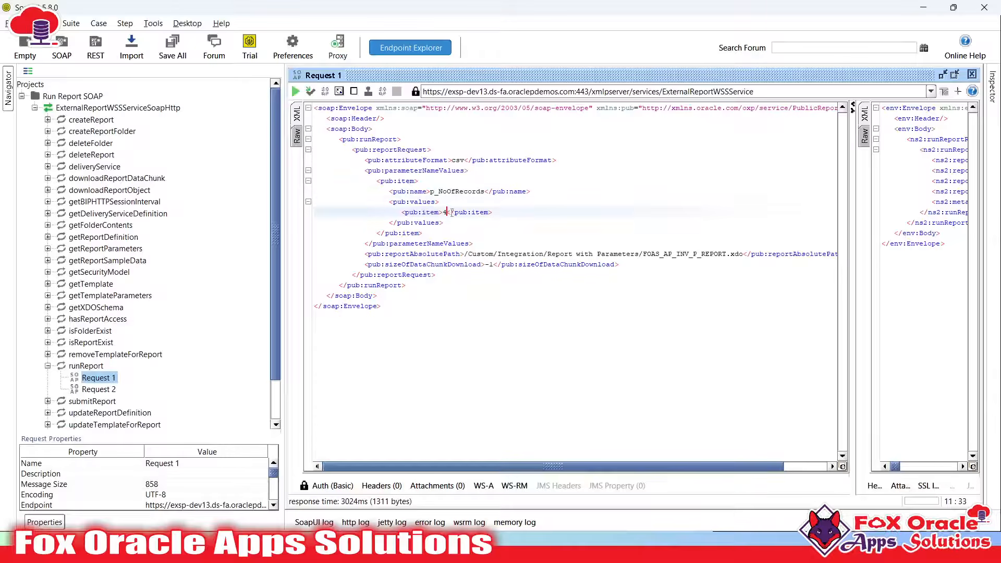
{"action": "key", "text": "alt+Tab"}
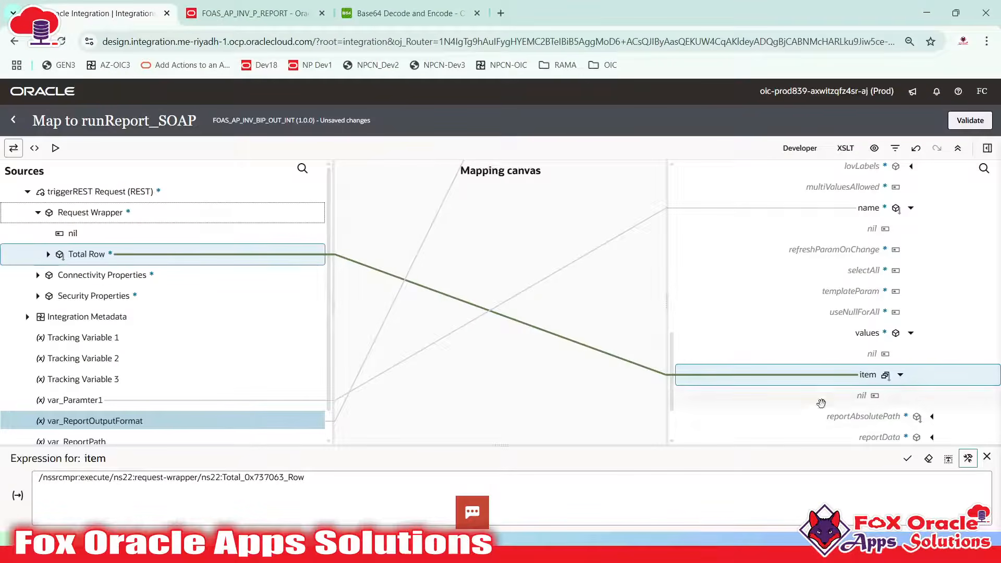
{"action": "key", "text": "alt+Tab"}
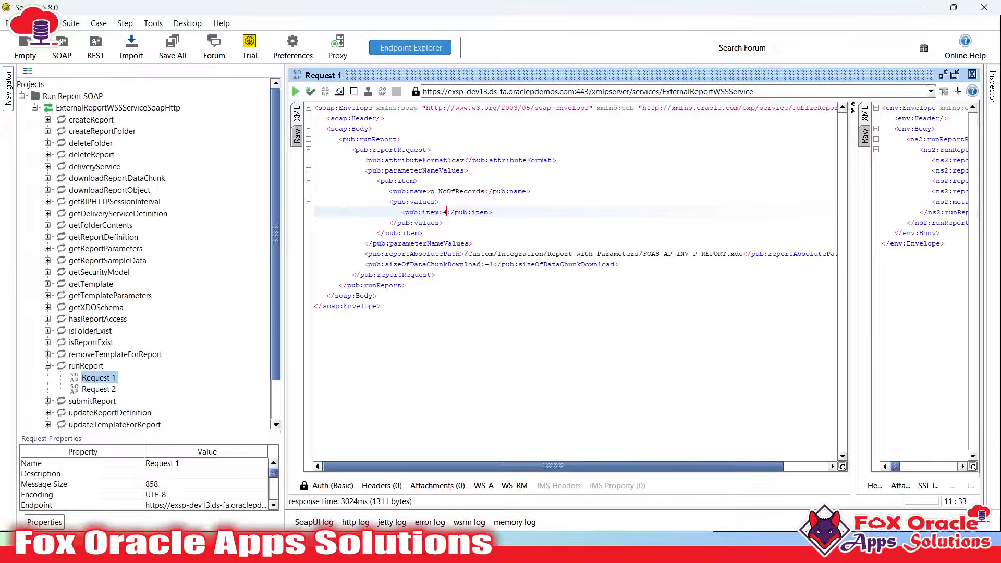
{"action": "double_click", "coordinate": [413, 234]}
{"action": "key", "text": "alt+Tab"}
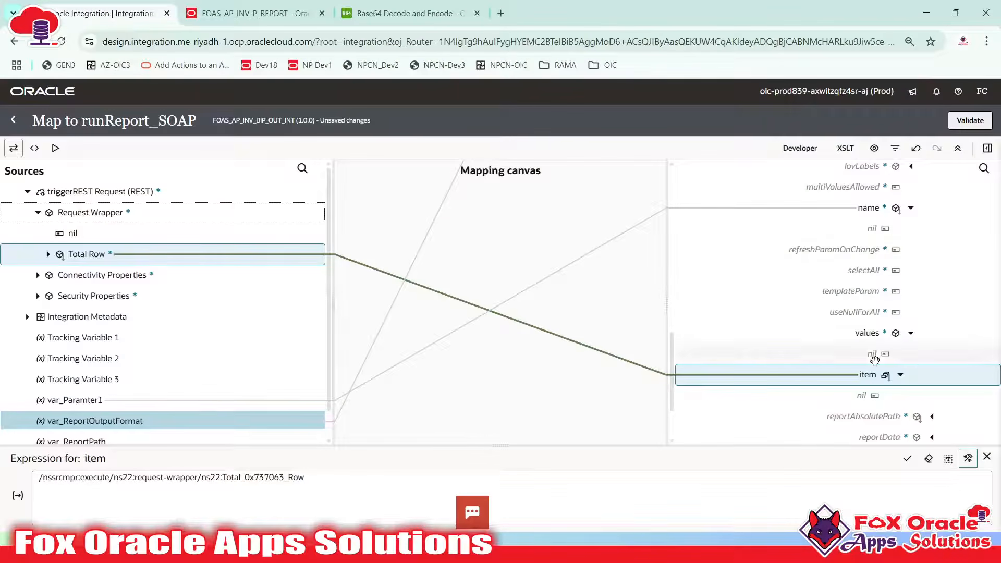
{"action": "key", "text": "alt+Tab"}
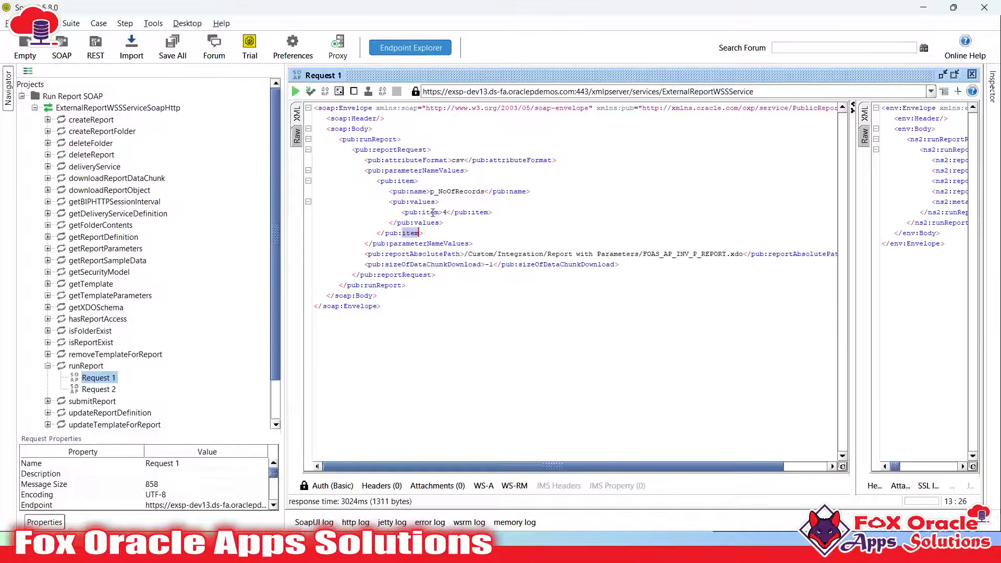
{"action": "key", "text": "alt+Tab"}
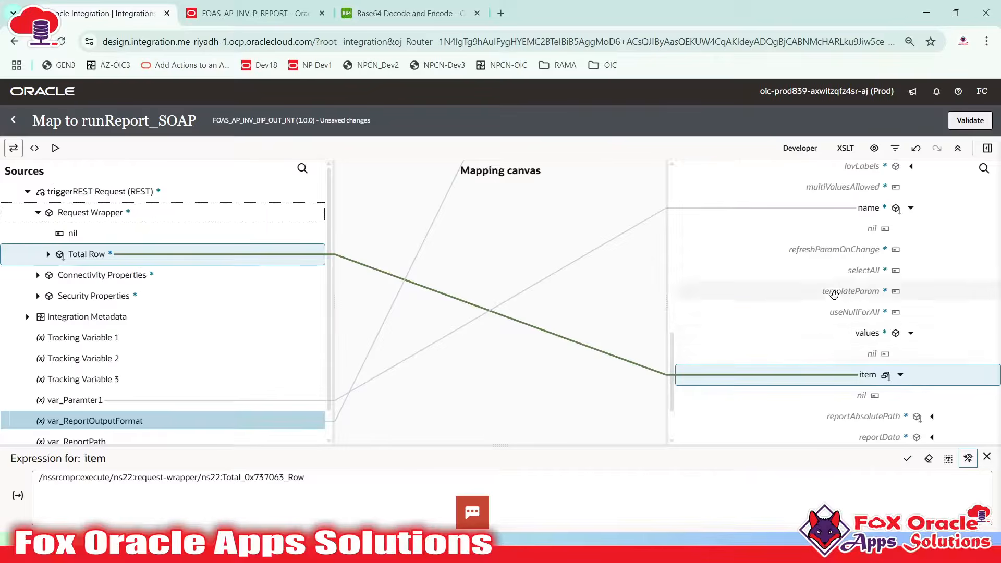
{"action": "key", "text": "alt+Tab"}
{"action": "key", "text": "alt+Tab"}
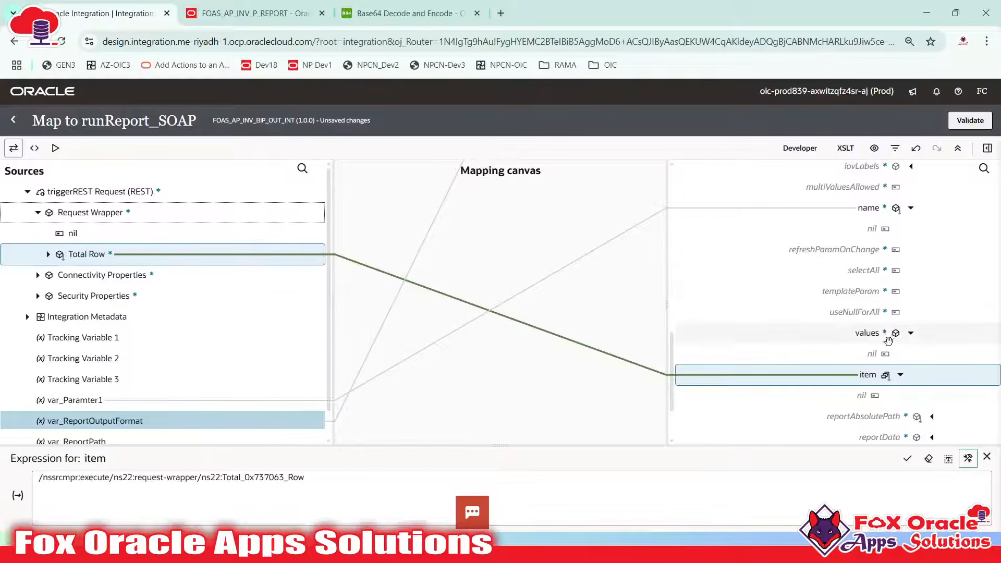
{"action": "left_click", "coordinate": [910, 332]}
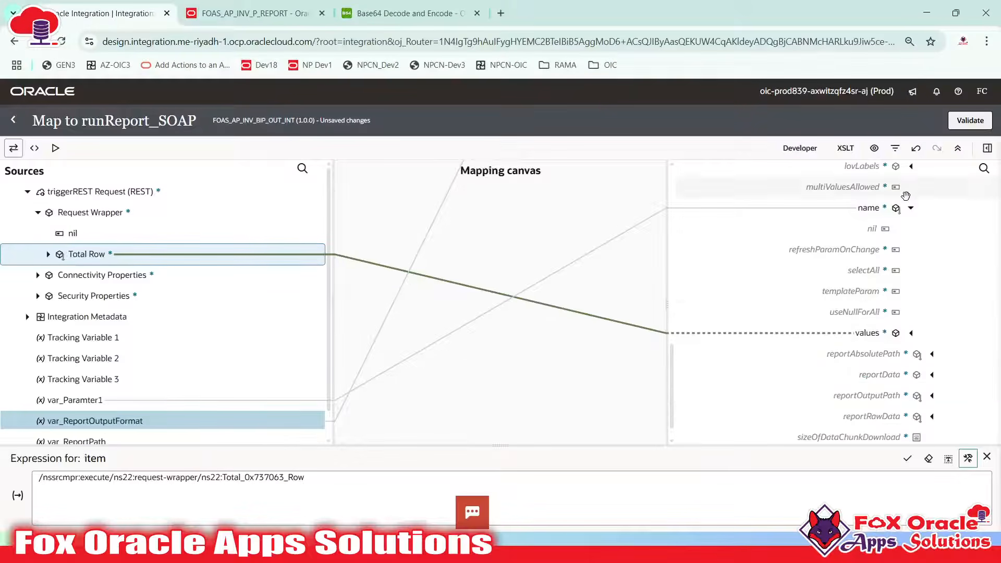
Collapse the item node under parameterNameValues, checking the parameter block in SoapUI
{"action": "scroll", "coordinate": [906, 209], "scroll_direction": "up", "scroll_amount": 5}
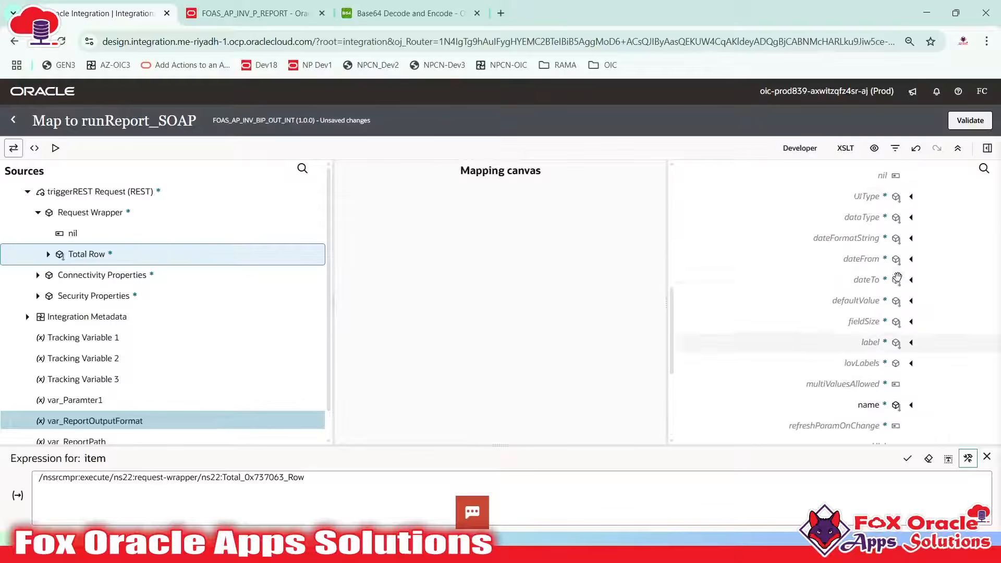
{"action": "left_click", "coordinate": [921, 217]}
{"action": "scroll", "coordinate": [909, 271], "scroll_direction": "up", "scroll_amount": 2}
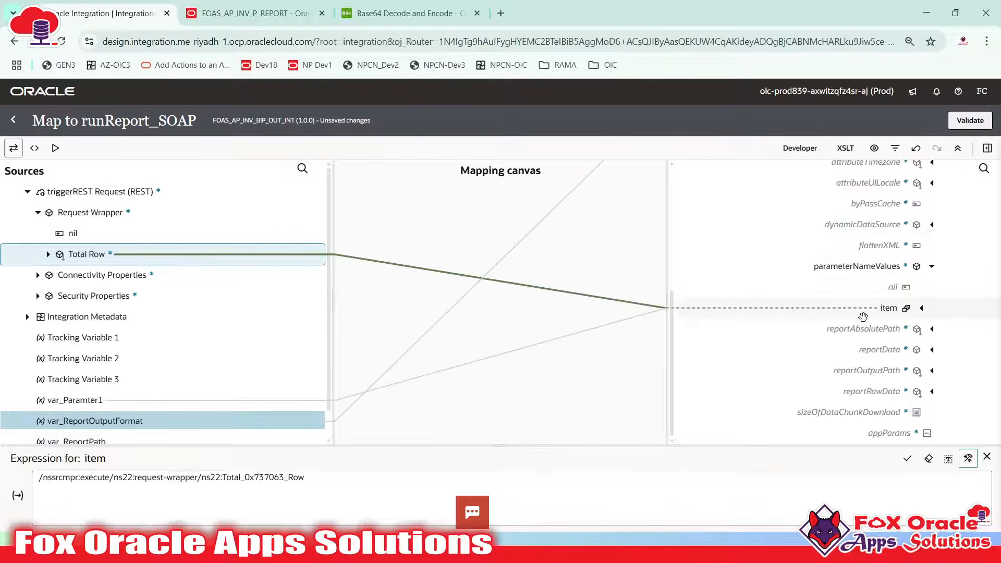
{"action": "key", "text": "alt+Tab"}
{"action": "left_click", "coordinate": [401, 181]}
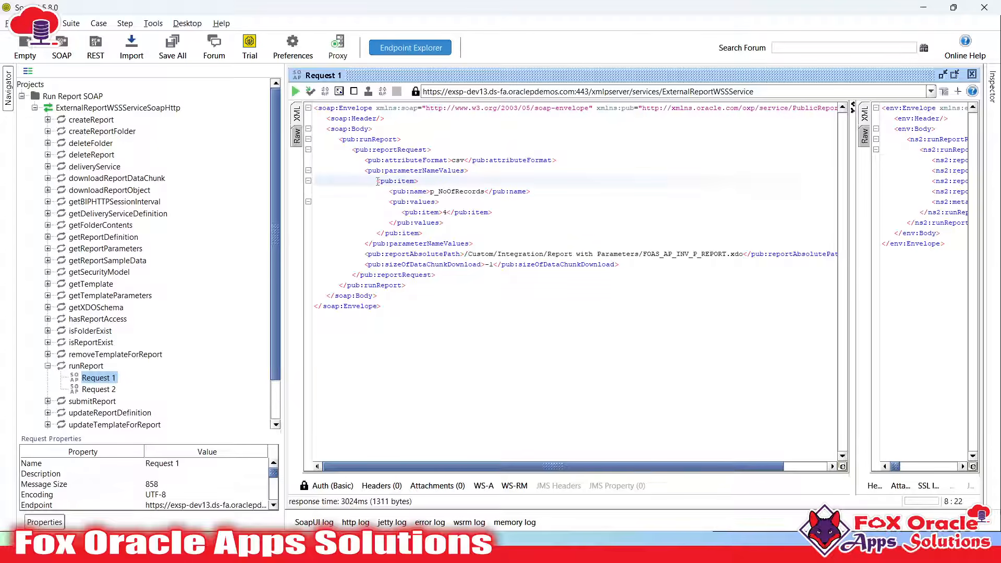
{"action": "left_click", "coordinate": [403, 244]}
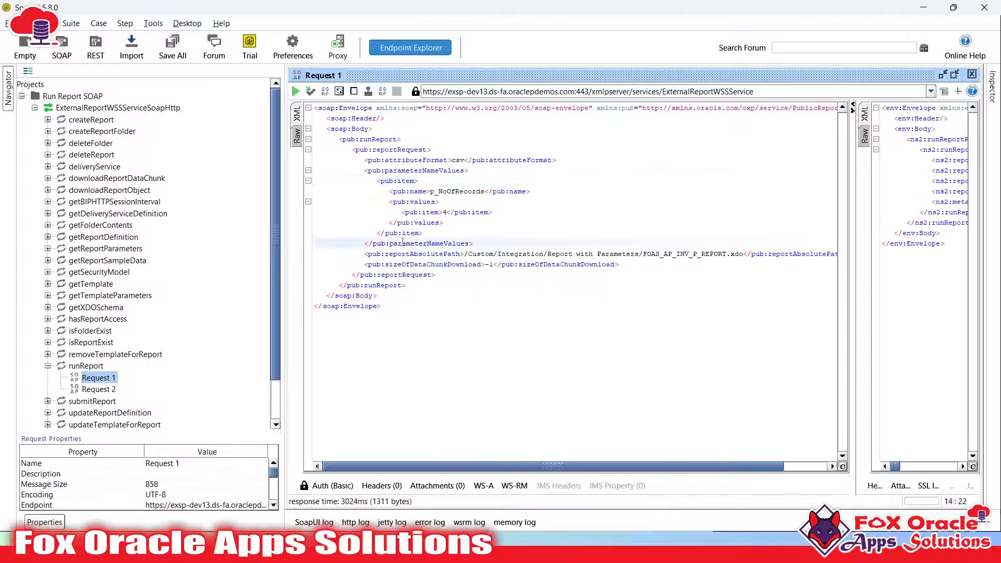
{"action": "double_click", "coordinate": [403, 243]}
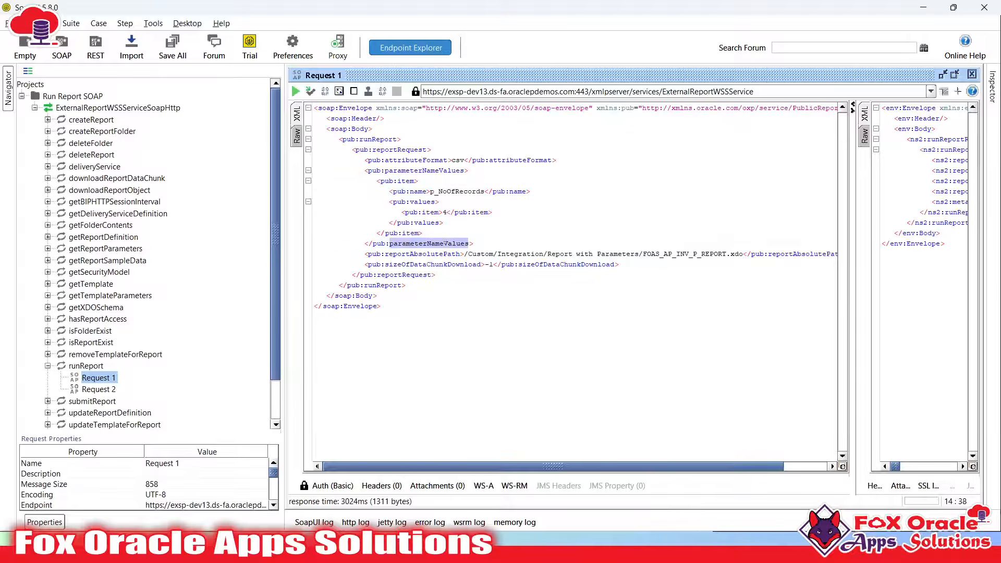
{"action": "key", "text": "alt+Tab"}
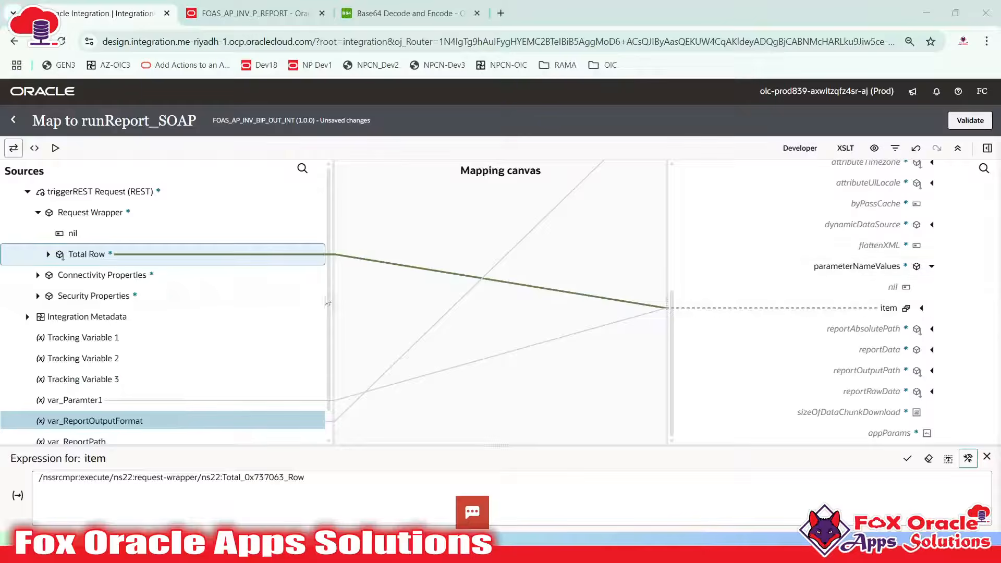
Collapse parameterNameValues and identify reportAbsolutePath as the next element to map
{"action": "key", "text": "alt+Tab"}
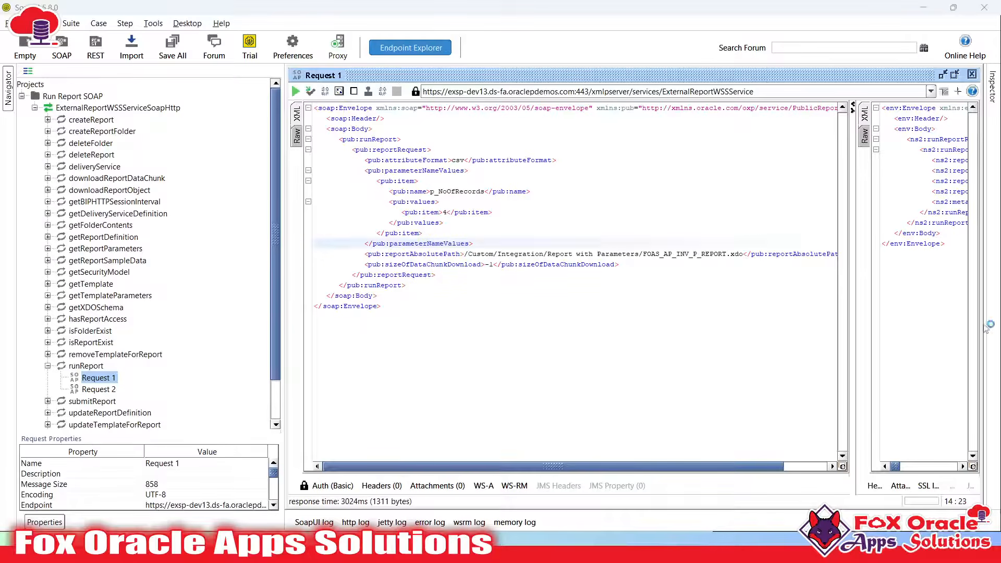
{"action": "key", "text": "alt+Tab"}
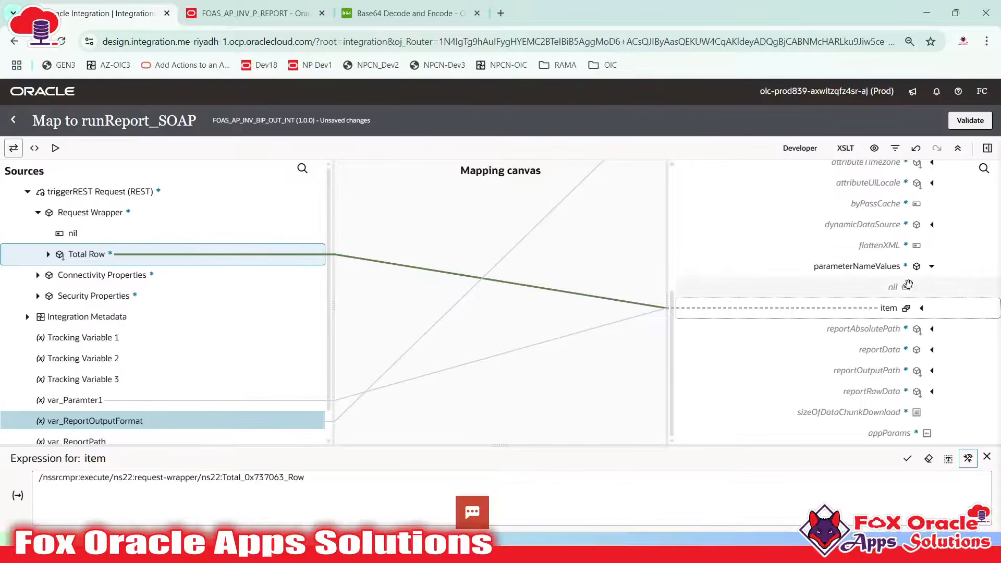
{"action": "left_click", "coordinate": [932, 268]}
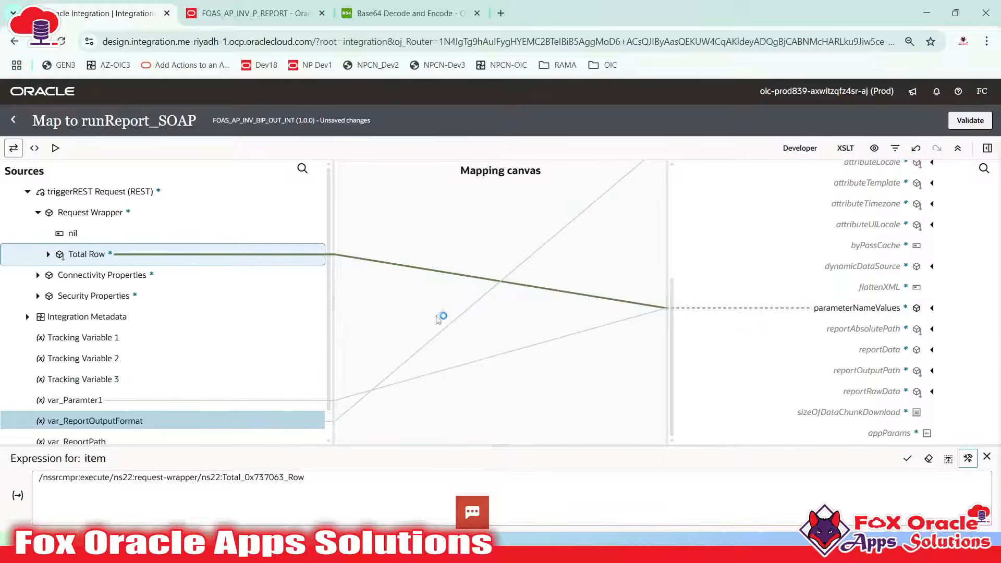
{"action": "key", "text": "alt+Tab"}
{"action": "double_click", "coordinate": [411, 244]}
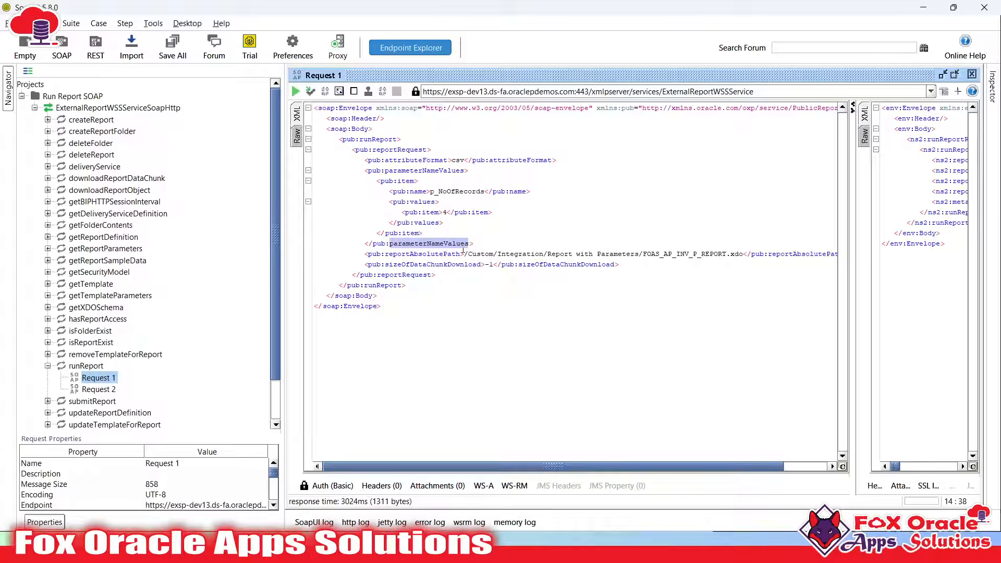
{"action": "double_click", "coordinate": [391, 254]}
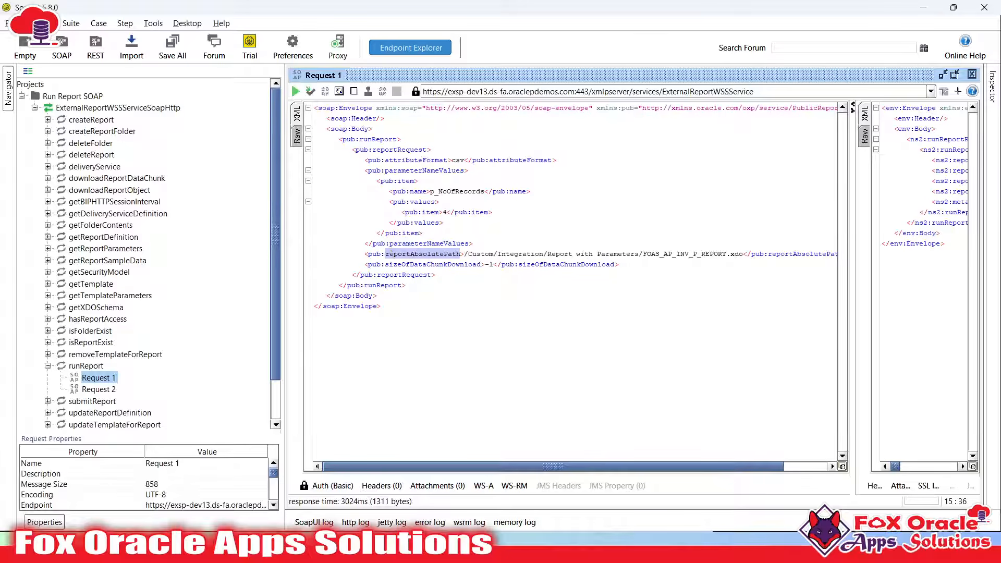
{"action": "key", "text": "alt+Tab"}
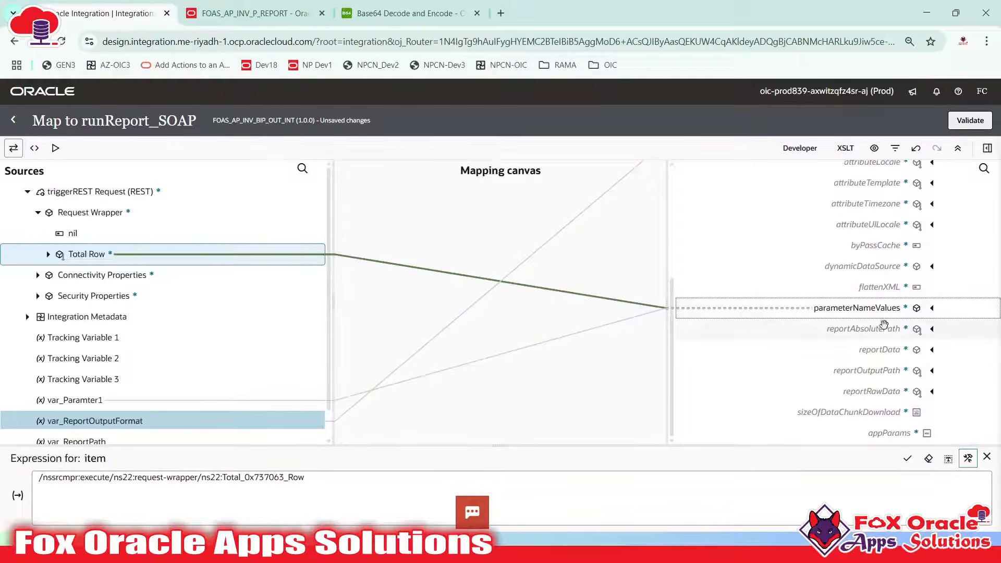
Replace the reportAbsolutePath target node and map var_ReportPath onto it
{"action": "left_click", "coordinate": [836, 328]}
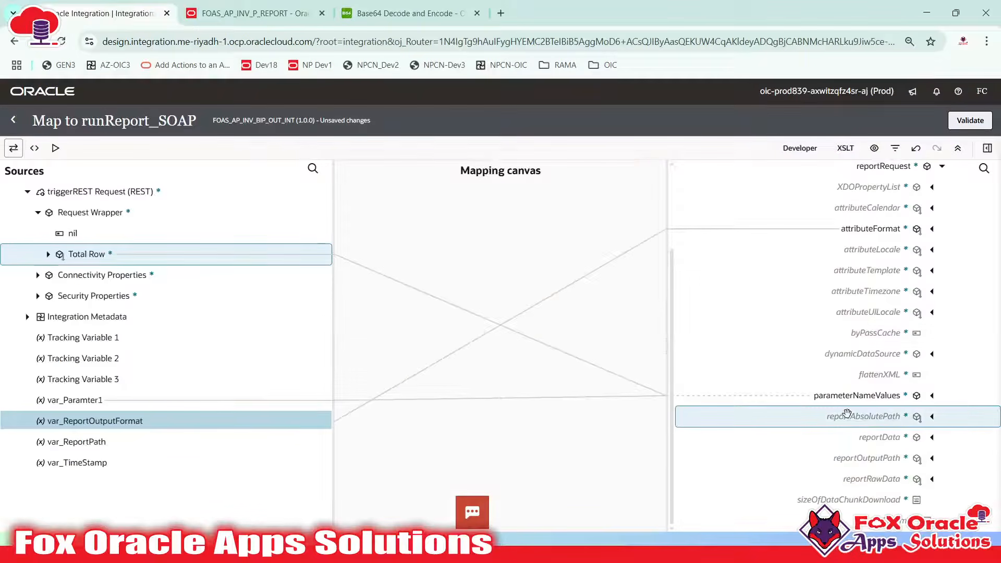
{"action": "right_click", "coordinate": [882, 416]}
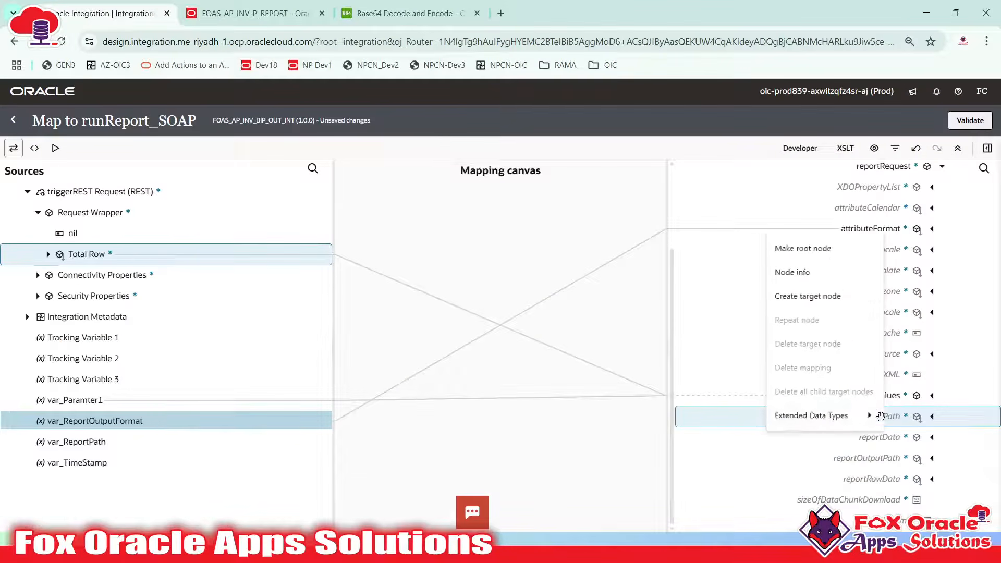
{"action": "left_click", "coordinate": [815, 290]}
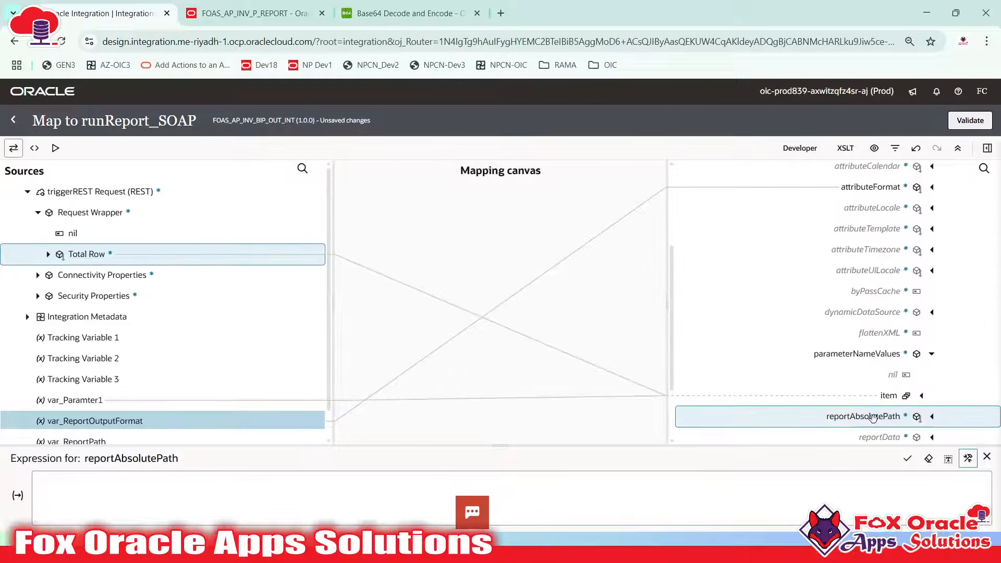
{"action": "scroll", "coordinate": [891, 416], "scroll_direction": "down", "scroll_amount": 2}
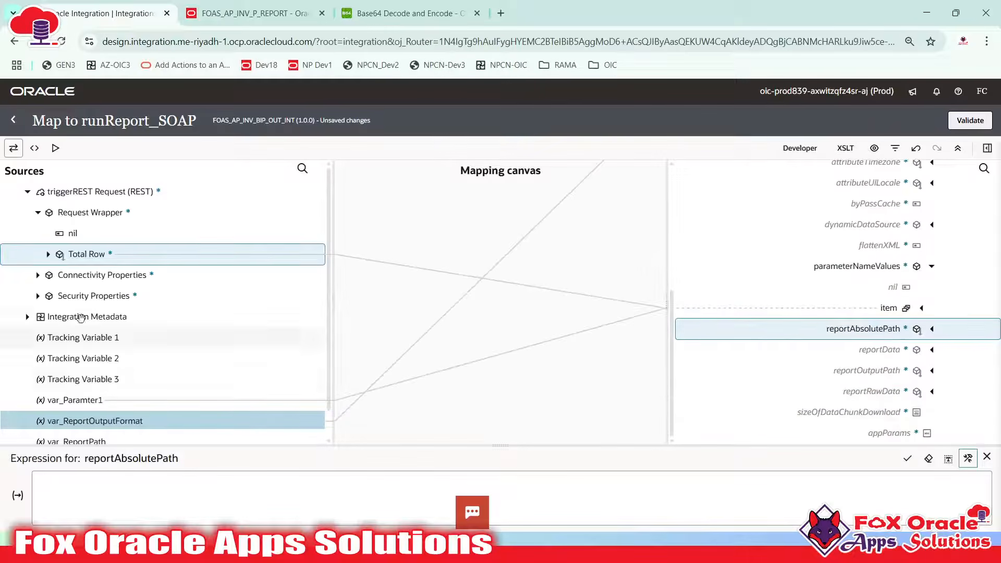
{"action": "right_click", "coordinate": [883, 332]}
{"action": "left_click", "coordinate": [805, 239]}
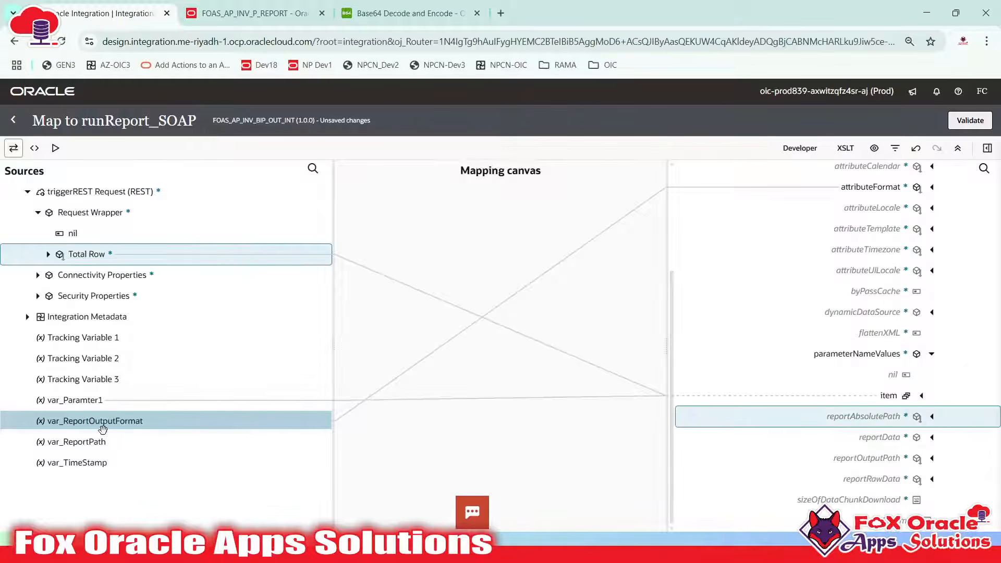
{"action": "left_click_drag", "start_coordinate": [95, 445], "coordinate": [853, 423]}
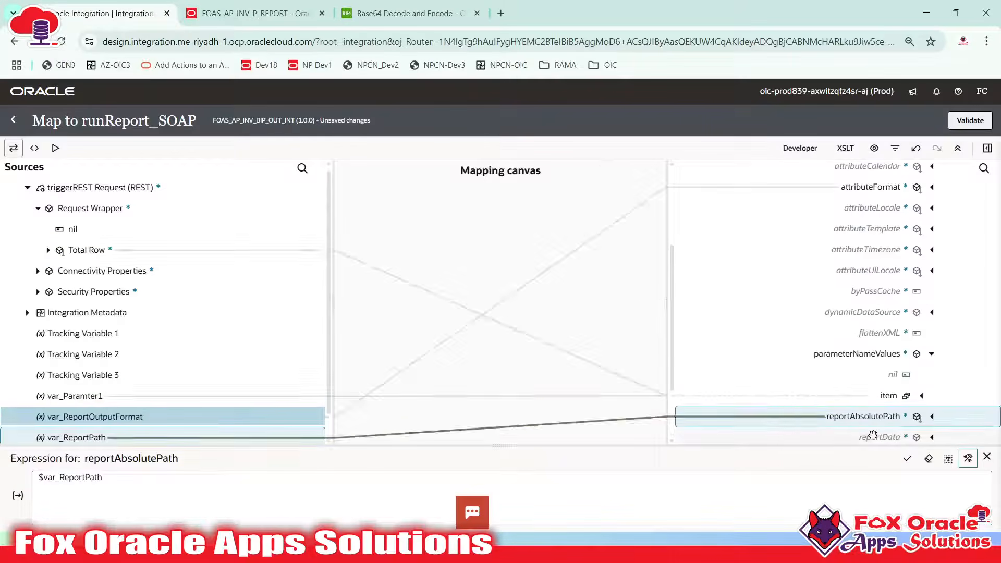
Find sizeOfDataChunkDownload in the SoapUI request and create its target node
{"action": "key", "text": "alt+Tab"}
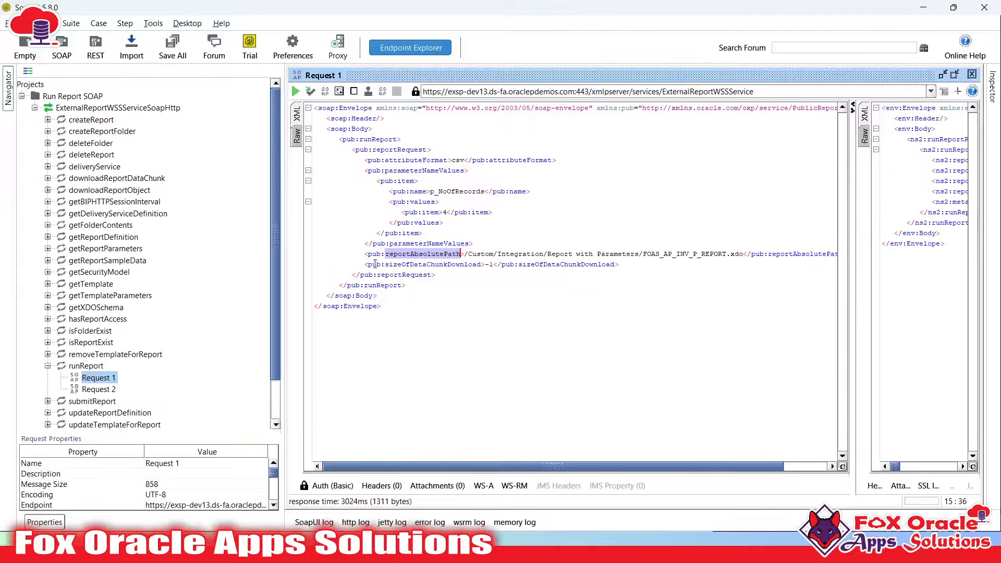
{"action": "left_click", "coordinate": [428, 253]}
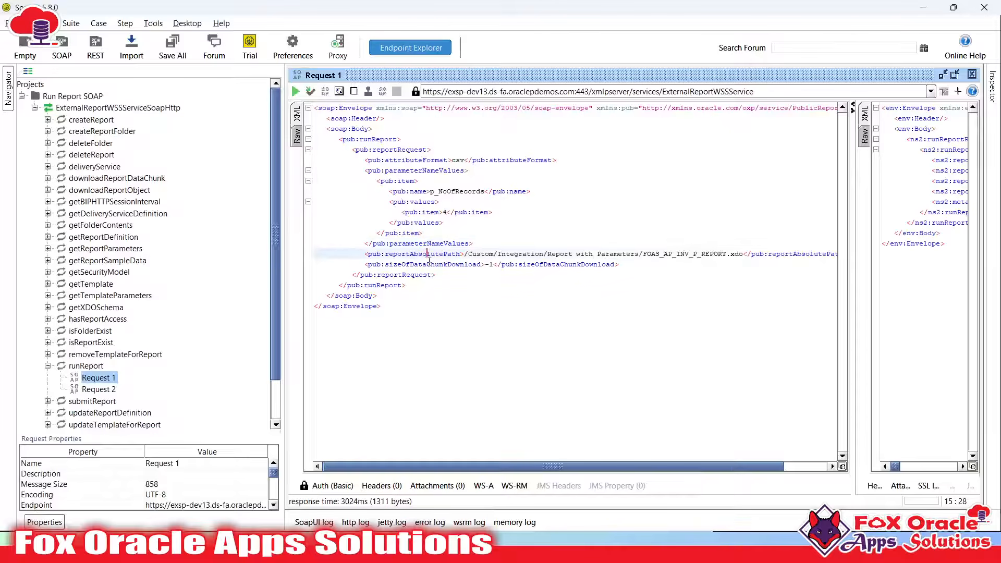
{"action": "double_click", "coordinate": [429, 264]}
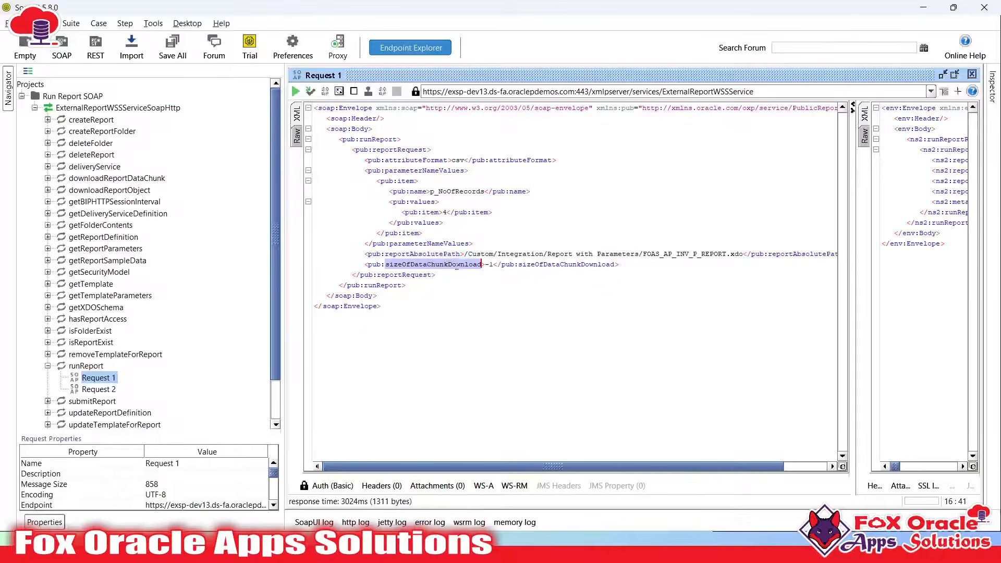
{"action": "left_click", "coordinate": [479, 265]}
{"action": "key", "text": "alt+Tab"}
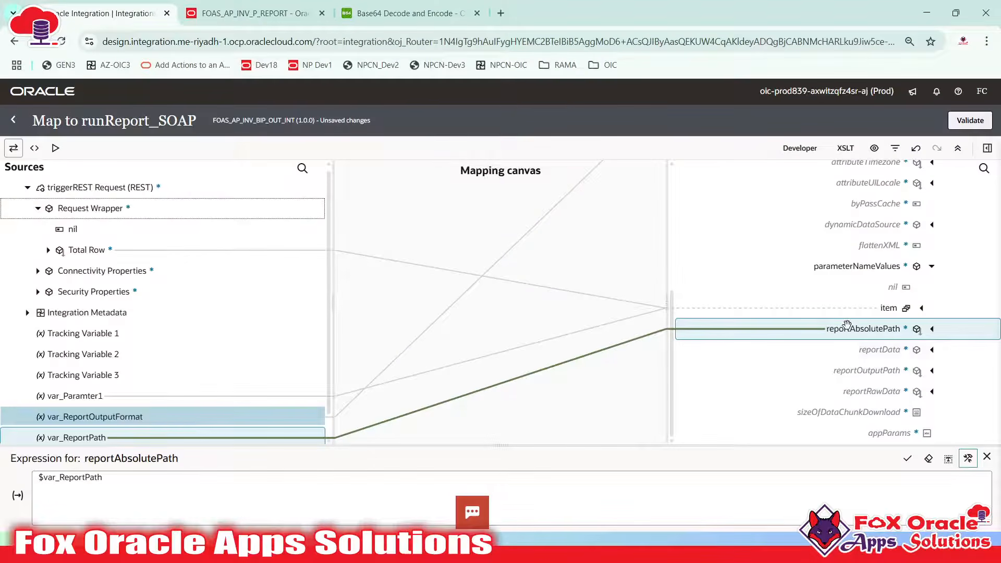
{"action": "key", "text": "alt+Tab"}
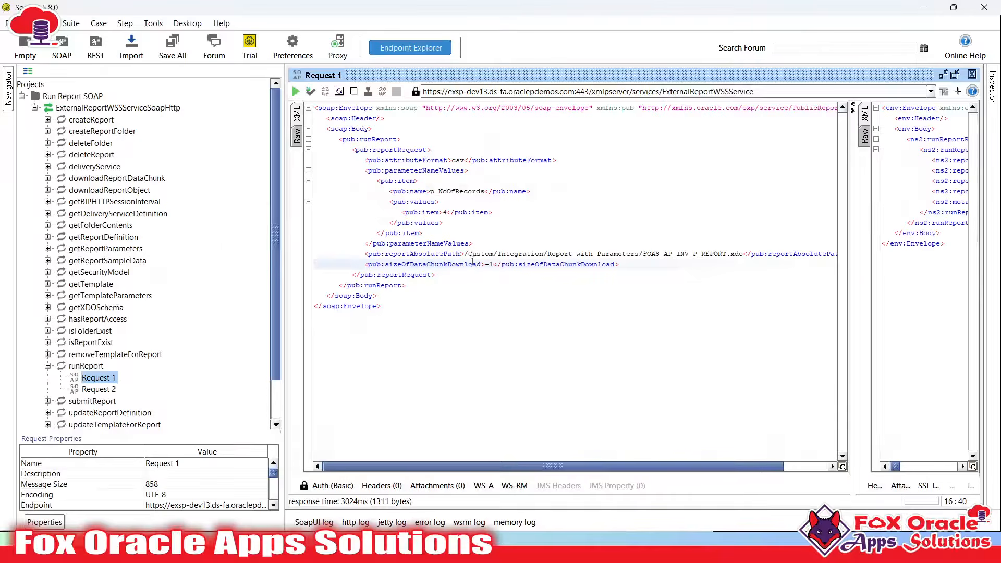
{"action": "key", "text": "alt+Tab"}
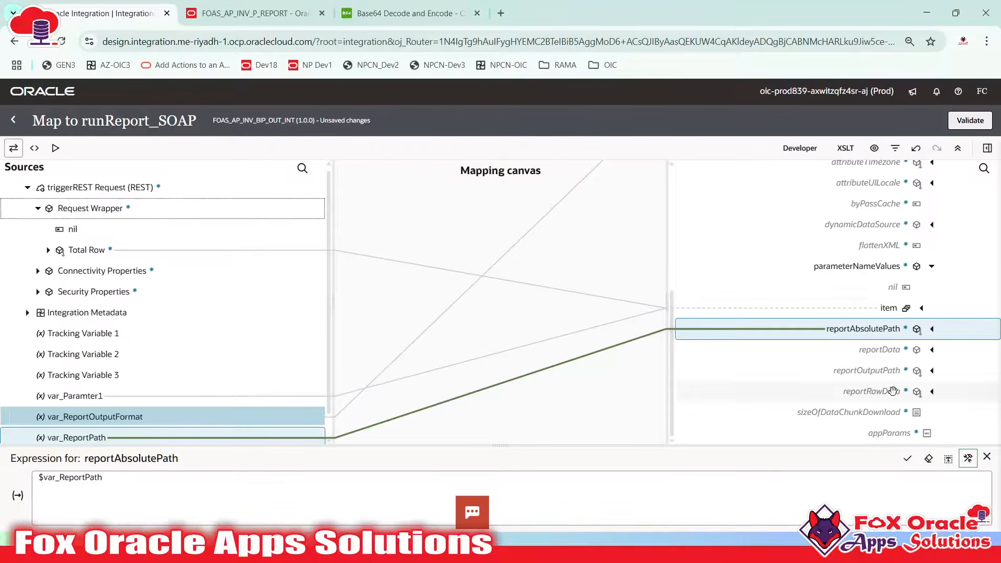
{"action": "left_click", "coordinate": [854, 413]}
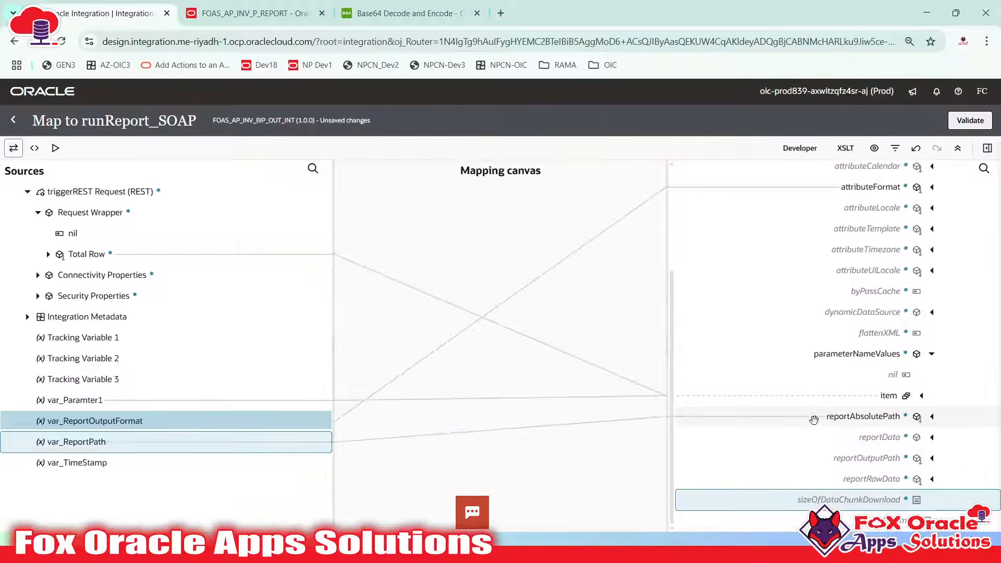
{"action": "right_click", "coordinate": [872, 501]}
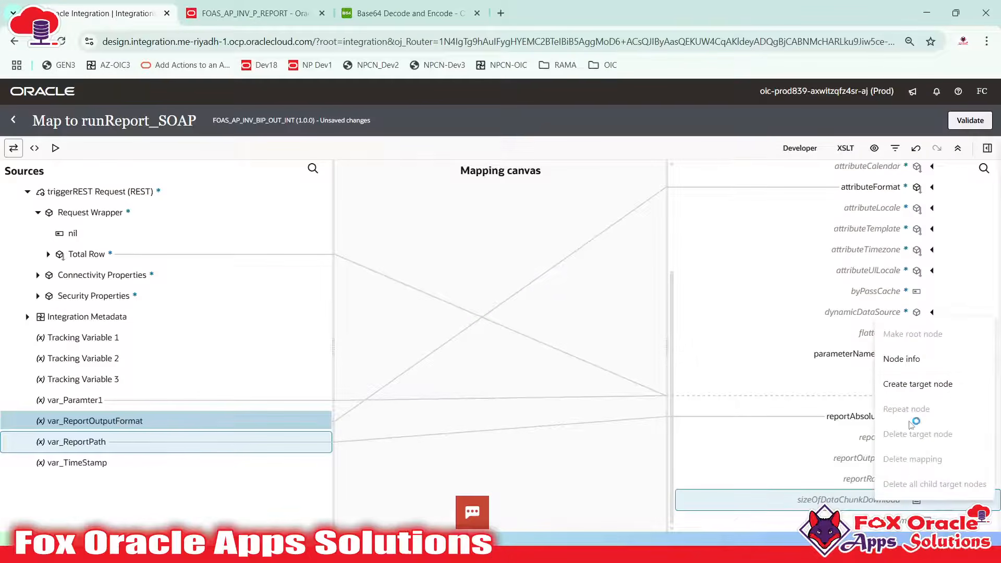
{"action": "left_click", "coordinate": [916, 382]}
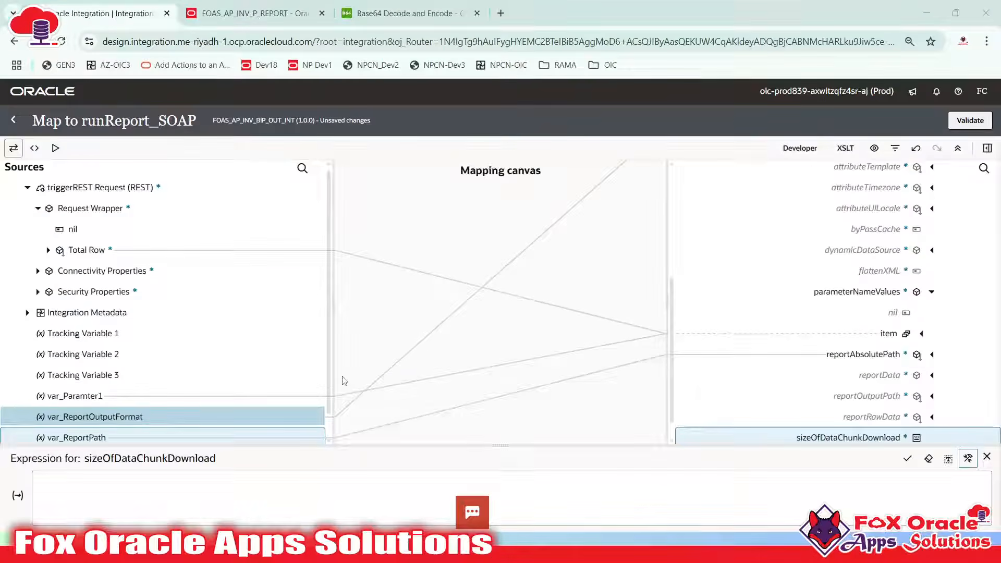
Set sizeOfDataChunkDownload to the literal '-1' and close the expression editor
{"action": "key", "text": "alt+Tab"}
{"action": "key", "text": "alt+Tab"}
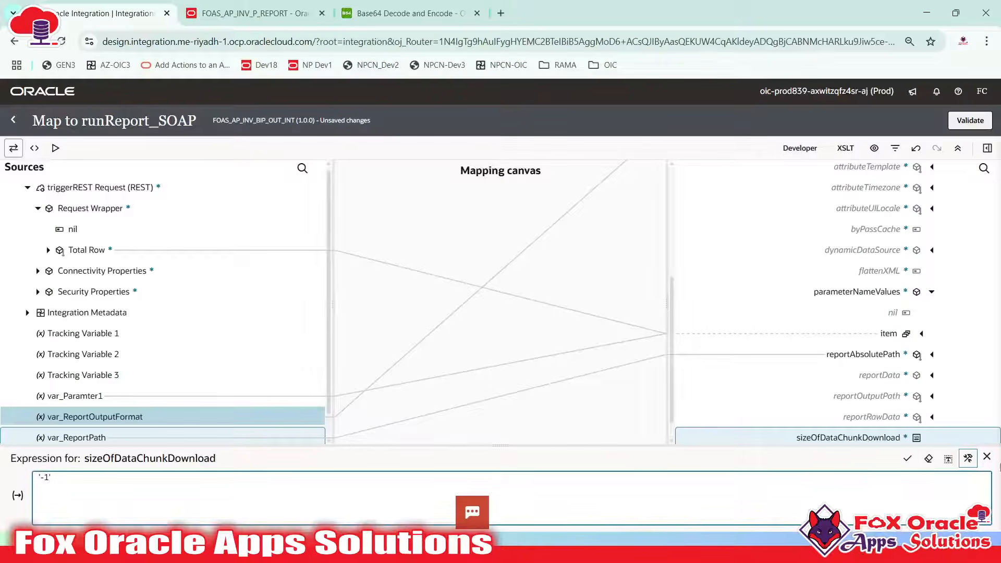
{"action": "left_click", "coordinate": [907, 458]}
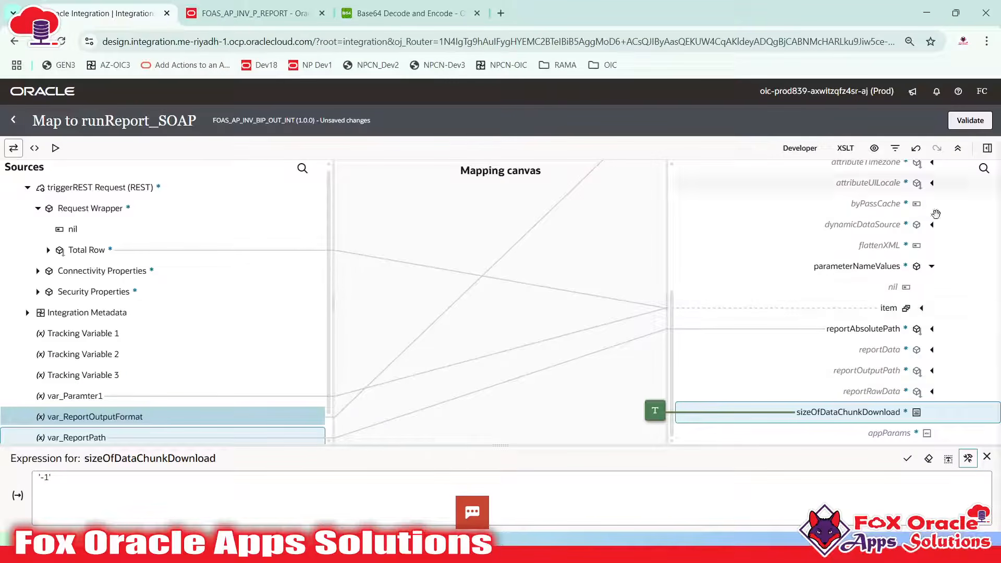
{"action": "left_click", "coordinate": [986, 457]}
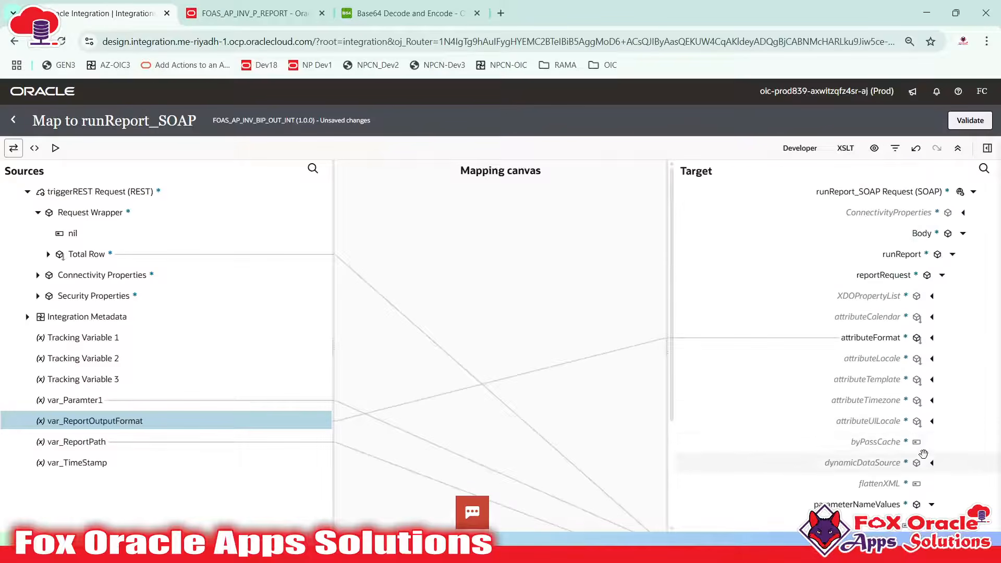
In XSLT code view, copy the Body block through runReport's closing tag into SoapUI
{"action": "scroll", "coordinate": [885, 422], "scroll_direction": "down", "scroll_amount": 3}
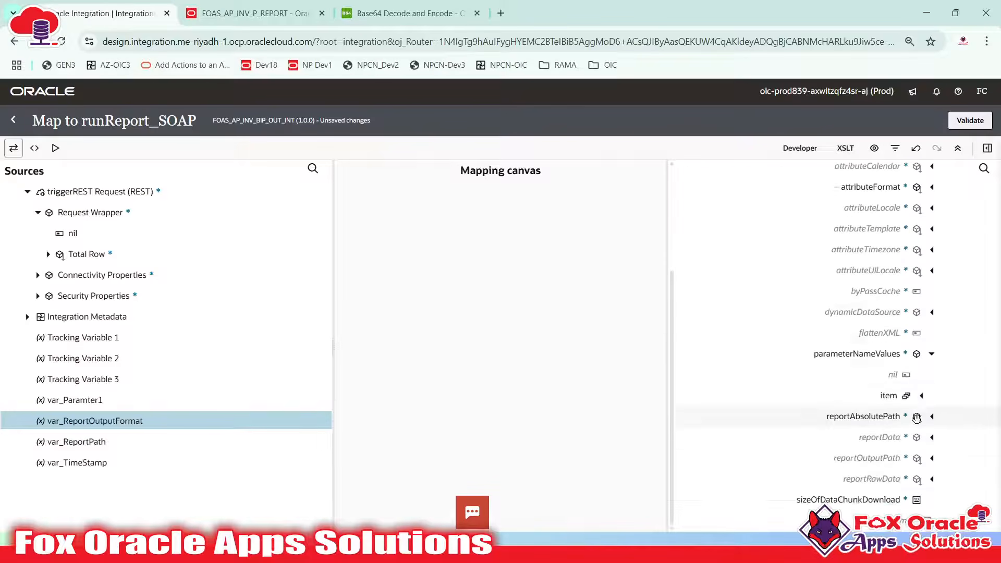
{"action": "left_click", "coordinate": [35, 150]}
{"action": "scroll", "coordinate": [298, 393], "scroll_direction": "down", "scroll_amount": 3}
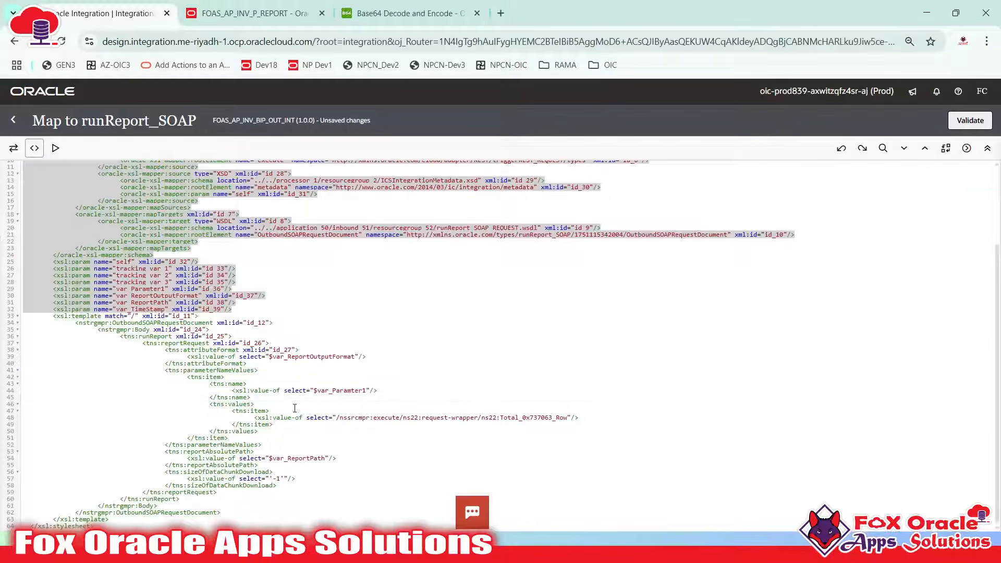
{"action": "left_click", "coordinate": [294, 399]}
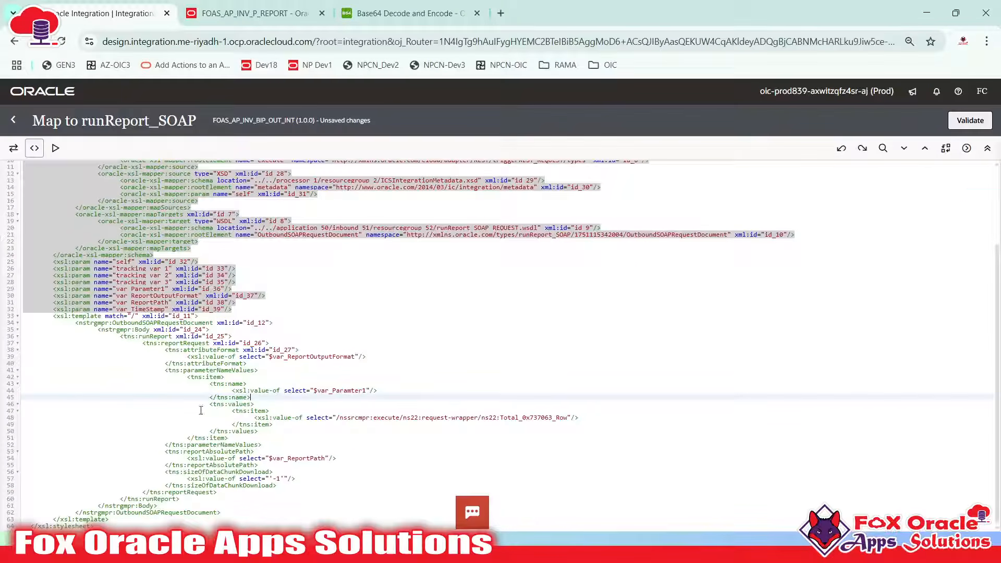
{"action": "left_click", "coordinate": [171, 344]}
{"action": "left_click", "coordinate": [150, 336]}
{"action": "left_click", "coordinate": [140, 329]}
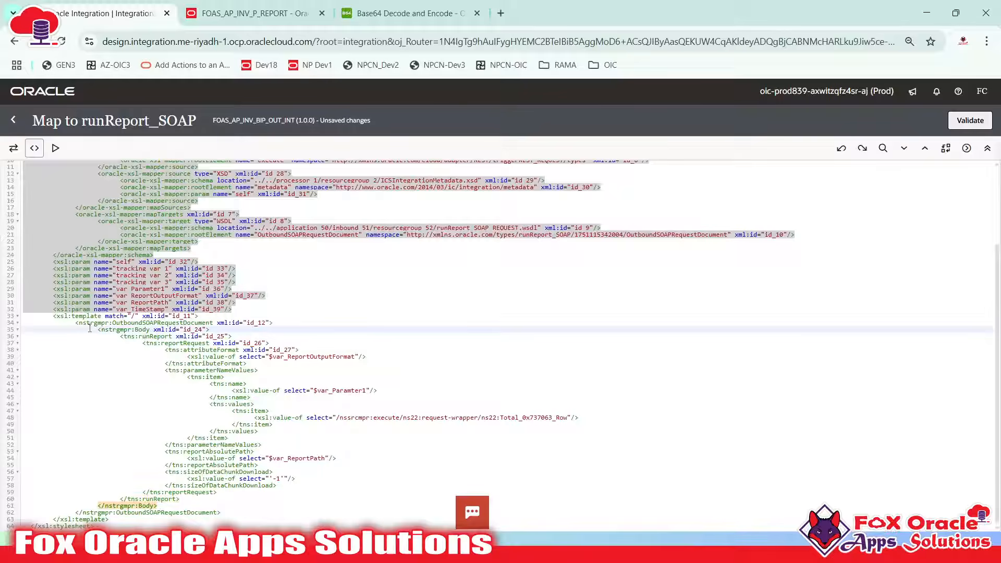
{"action": "left_click_drag", "start_coordinate": [97, 330], "coordinate": [235, 506]}
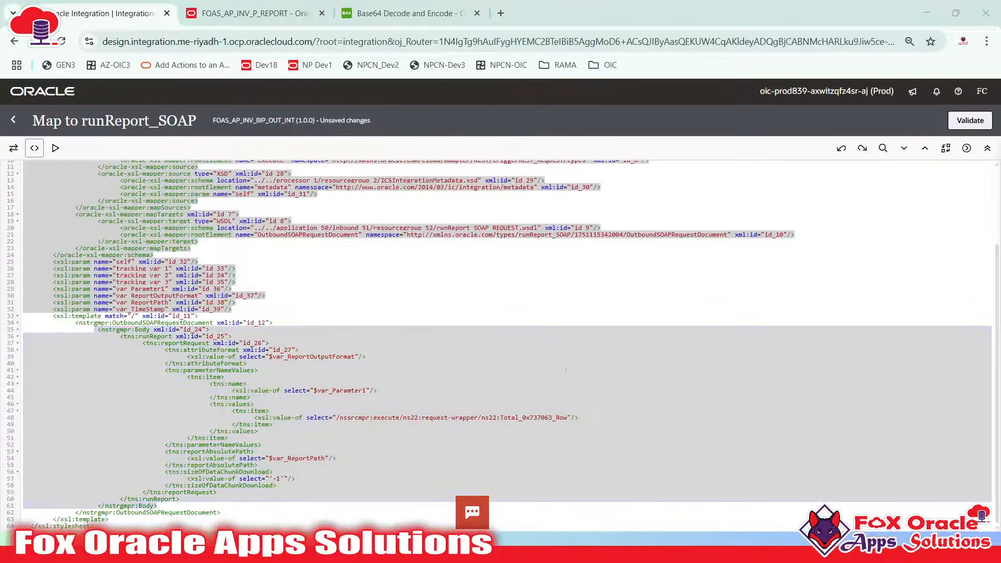
{"action": "key", "text": "alt+Tab"}
{"action": "left_click", "coordinate": [468, 346]}
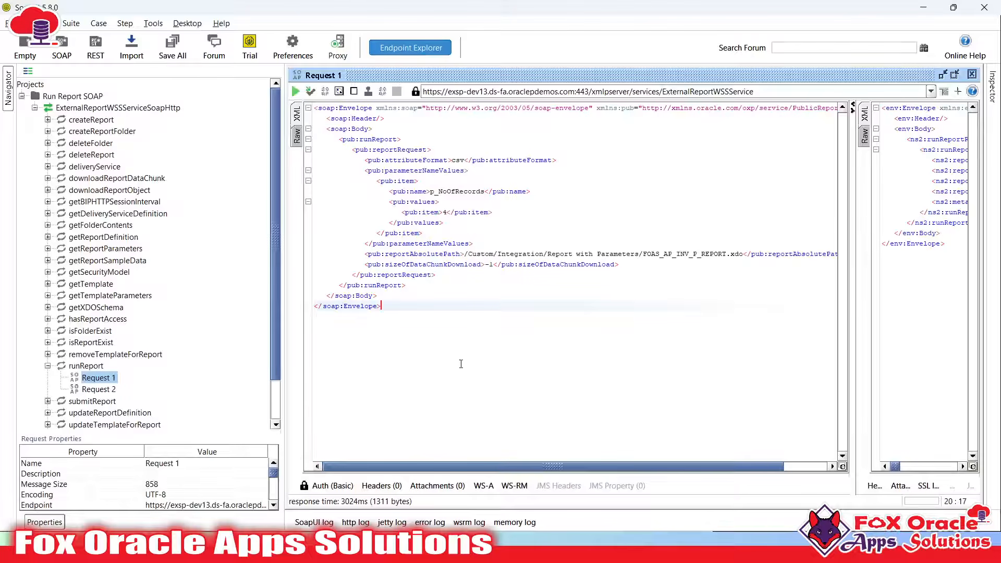
Paste the XSLT Body block below the SoapUI envelope and compare runReport and reportRequest
{"action": "key", "text": "Return"}
{"action": "key", "text": "ctrl+v"}
{"action": "scroll", "coordinate": [488, 353], "scroll_direction": "up", "scroll_amount": 3}
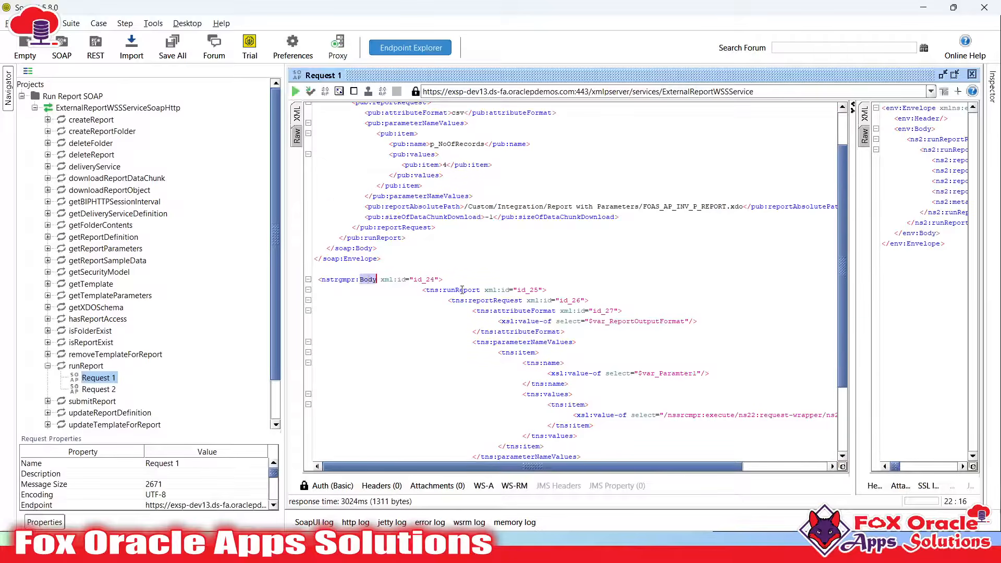
{"action": "double_click", "coordinate": [462, 290]}
{"action": "double_click", "coordinate": [494, 302]}
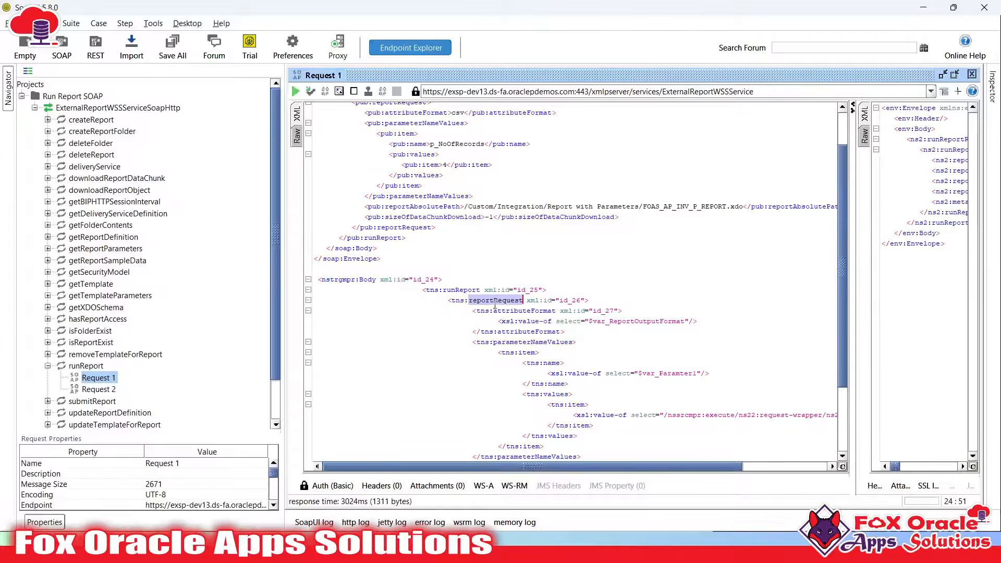
{"action": "scroll", "coordinate": [460, 254], "scroll_direction": "up", "scroll_amount": 2}
{"action": "left_click", "coordinate": [373, 130]}
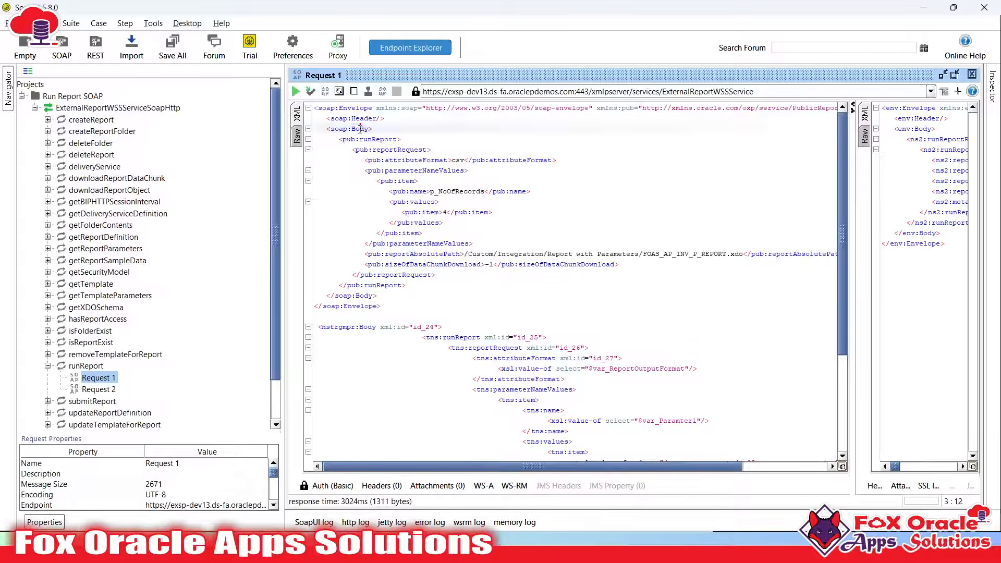
{"action": "double_click", "coordinate": [378, 139]}
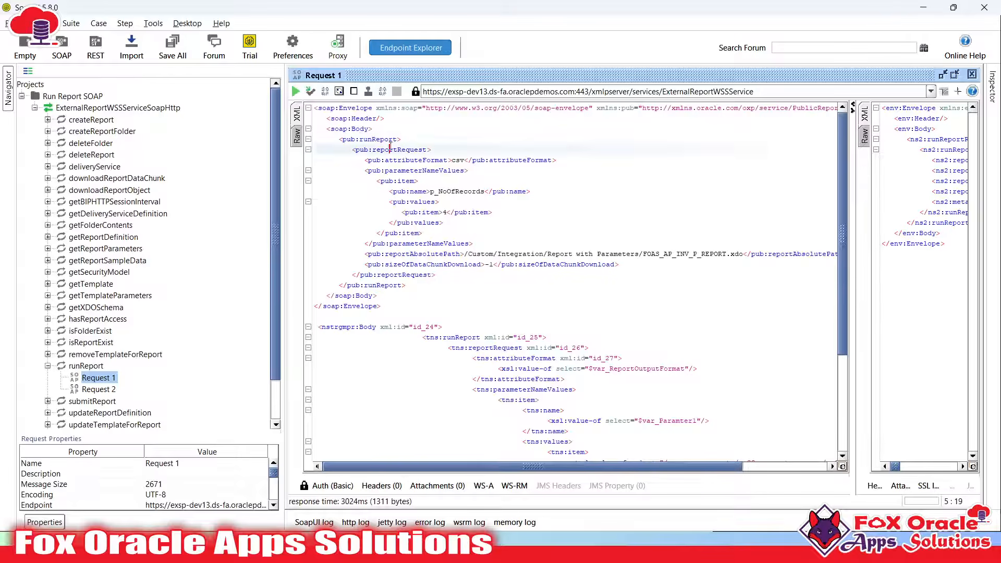
{"action": "double_click", "coordinate": [374, 150]}
{"action": "double_click", "coordinate": [509, 348]}
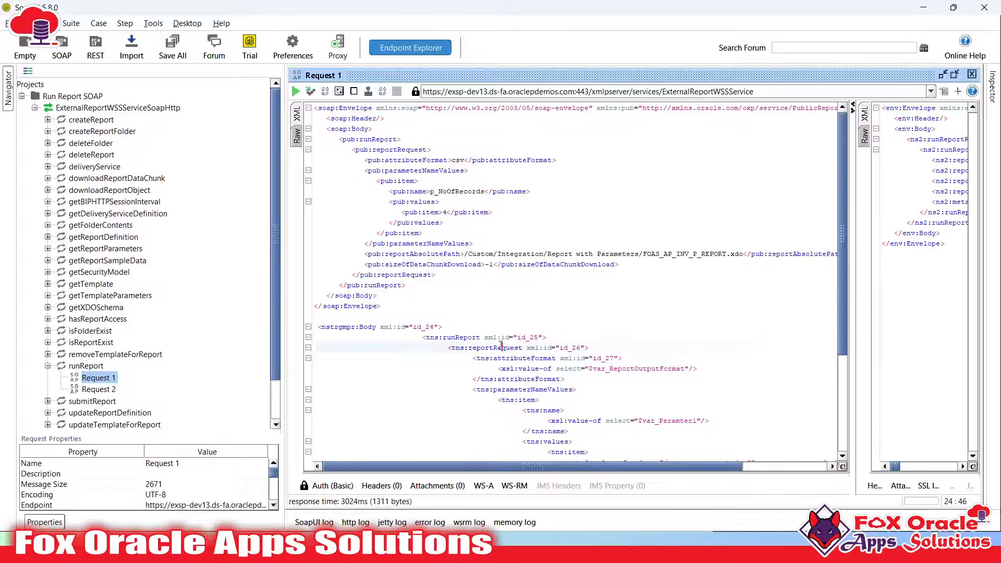
Compare attributeFormat, parameterNameValues and item between the pasted XSLT and the sample request
{"action": "double_click", "coordinate": [526, 359]}
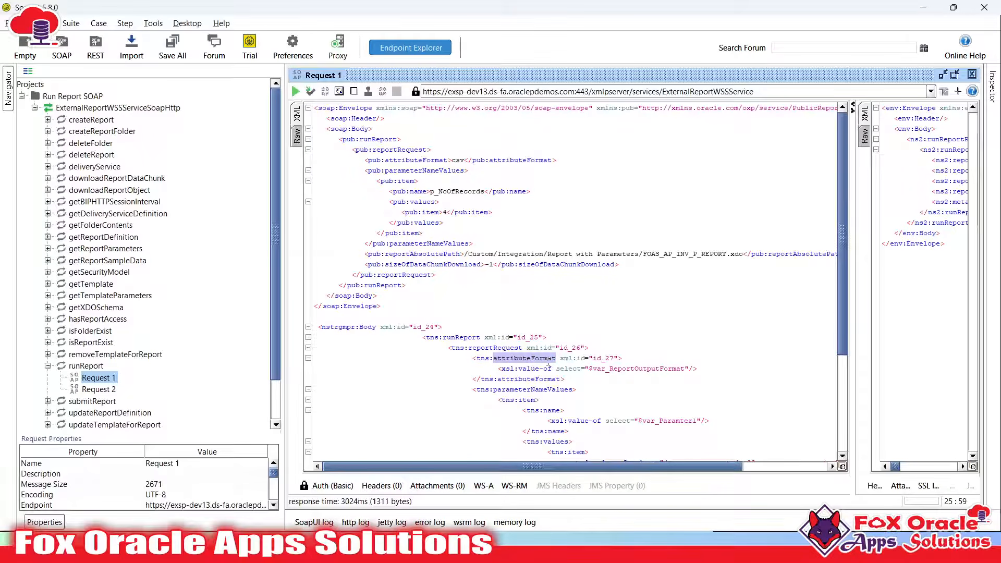
{"action": "left_click_drag", "start_coordinate": [593, 369], "coordinate": [669, 369]}
{"action": "left_click_drag", "start_coordinate": [473, 358], "coordinate": [569, 379]}
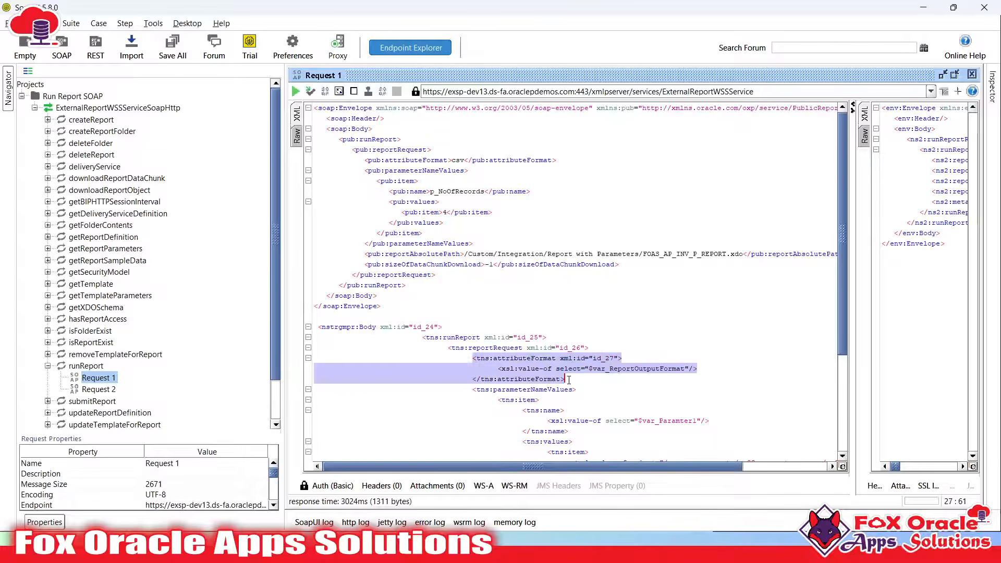
{"action": "scroll", "coordinate": [551, 389], "scroll_direction": "down", "scroll_amount": 3}
{"action": "double_click", "coordinate": [503, 296]}
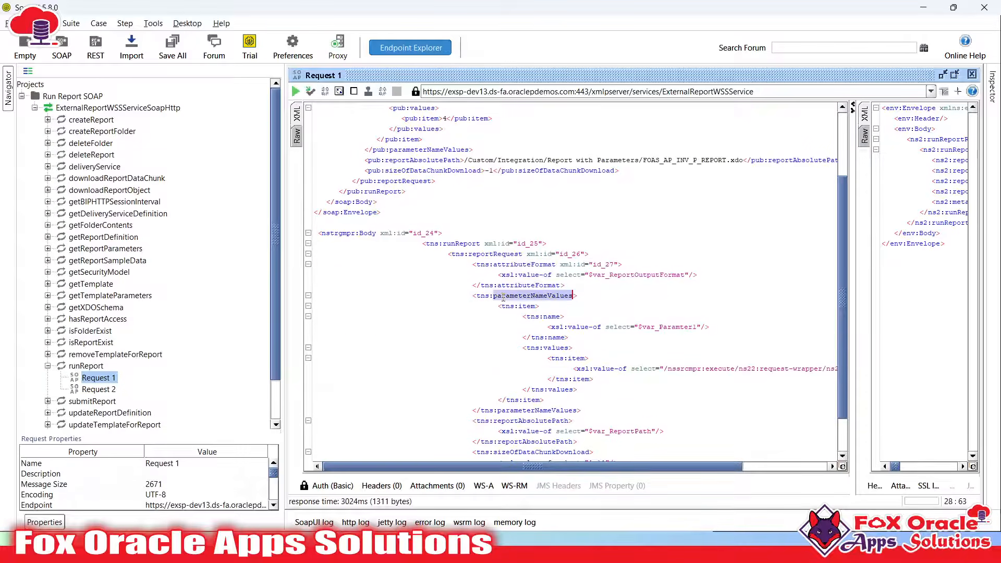
{"action": "left_click", "coordinate": [550, 316]}
{"action": "scroll", "coordinate": [432, 240], "scroll_direction": "up", "scroll_amount": 3}
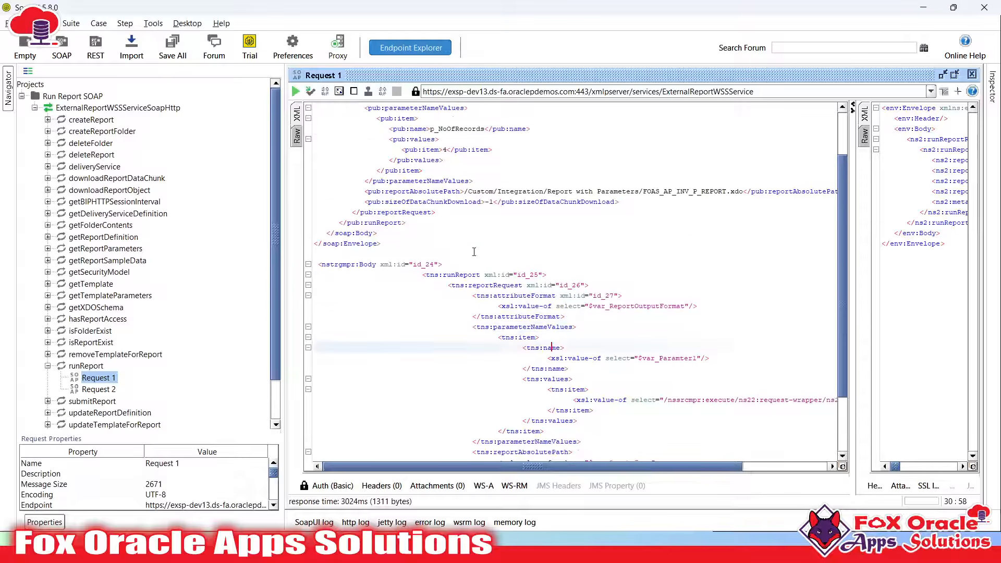
{"action": "double_click", "coordinate": [406, 181]}
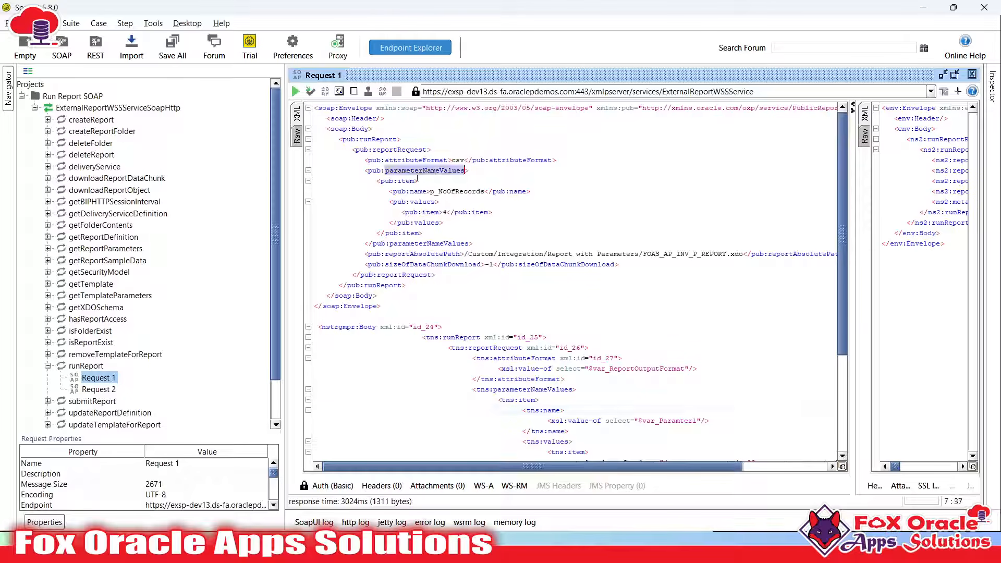
{"action": "left_click", "coordinate": [422, 192]}
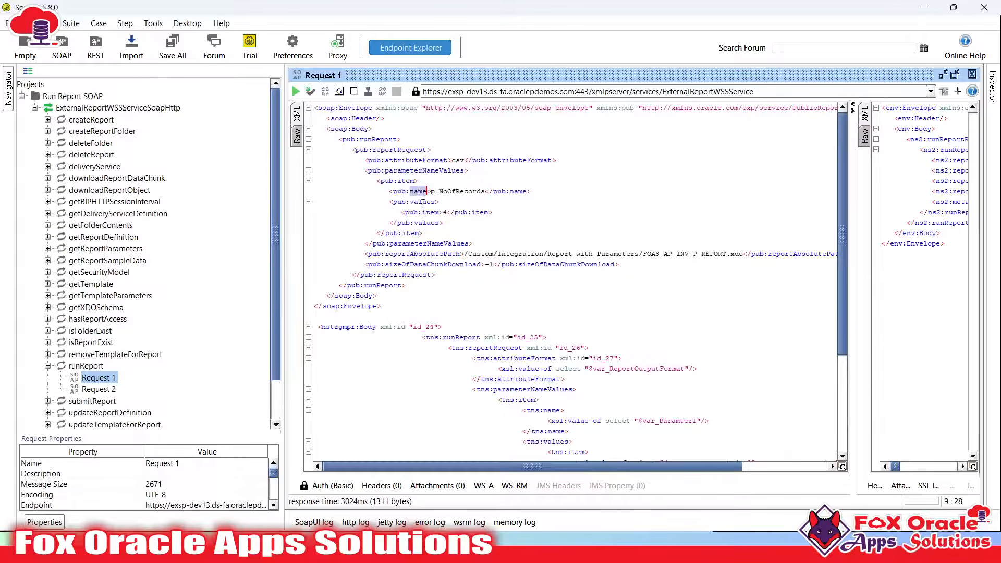
{"action": "left_click", "coordinate": [435, 202]}
{"action": "scroll", "coordinate": [462, 277], "scroll_direction": "down", "scroll_amount": 5}
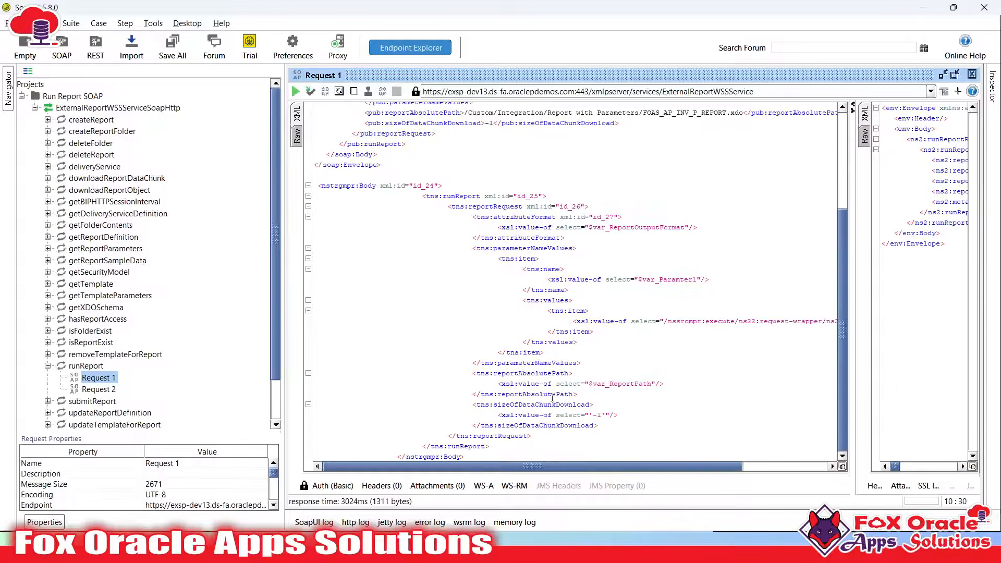
Delete the pasted nstrgmpr:Body block and its blank line from Request 1
{"action": "left_click_drag", "start_coordinate": [314, 175], "coordinate": [464, 457]}
{"action": "key", "text": "Delete"}
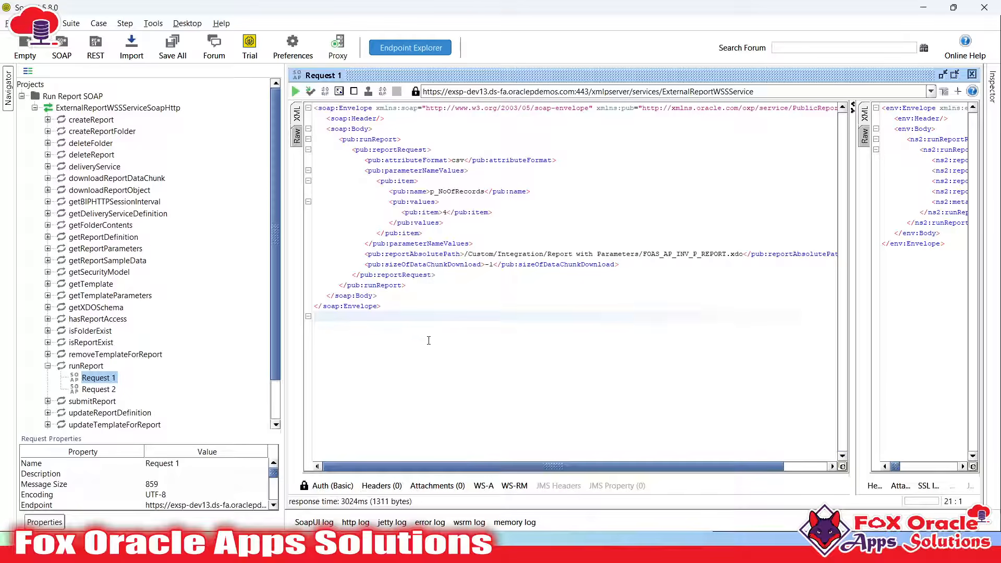
{"action": "key", "text": "BackSpace"}
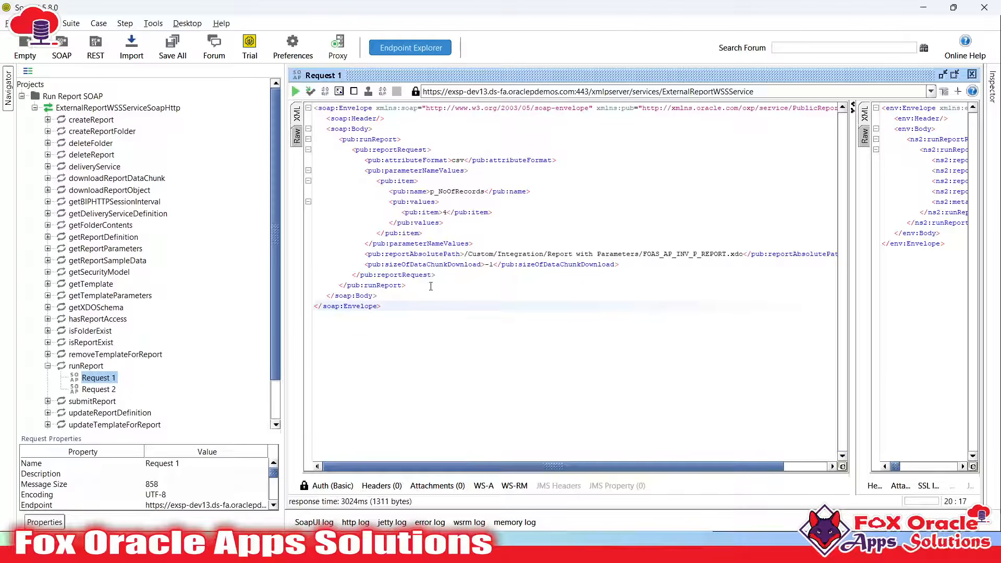
{"action": "key", "text": "alt+Tab"}
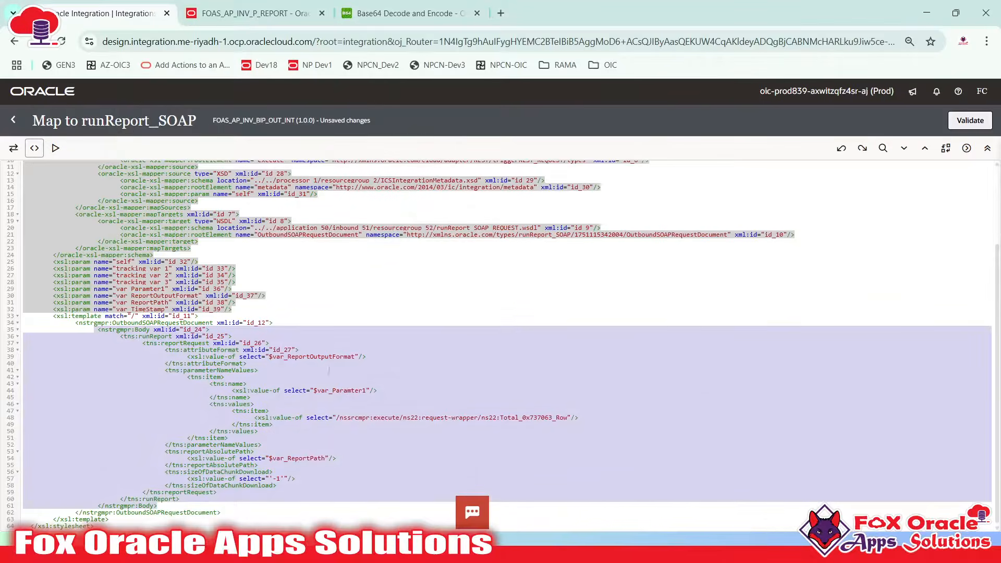
Validate the runReport_SOAP map in design view and save FOAS_AP_INV_BIP_OUT_INT
{"action": "left_click", "coordinate": [311, 444]}
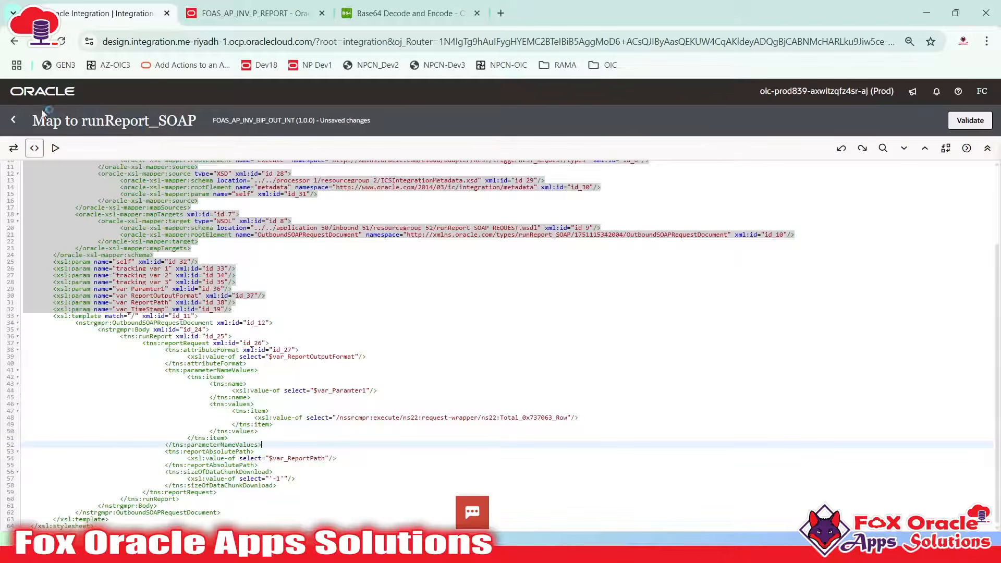
{"action": "left_click", "coordinate": [14, 149]}
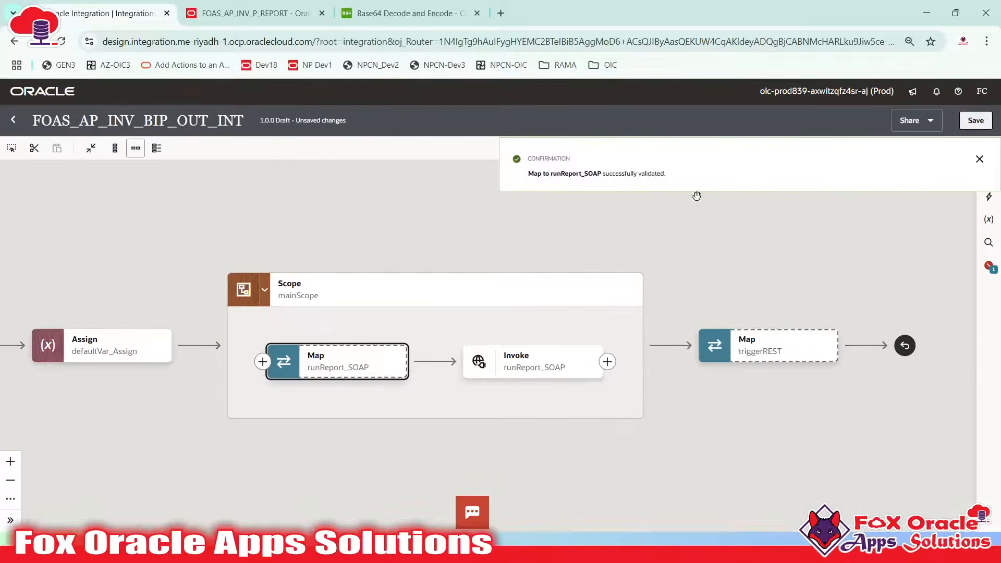
{"action": "left_click", "coordinate": [979, 159]}
{"action": "left_click", "coordinate": [975, 121]}
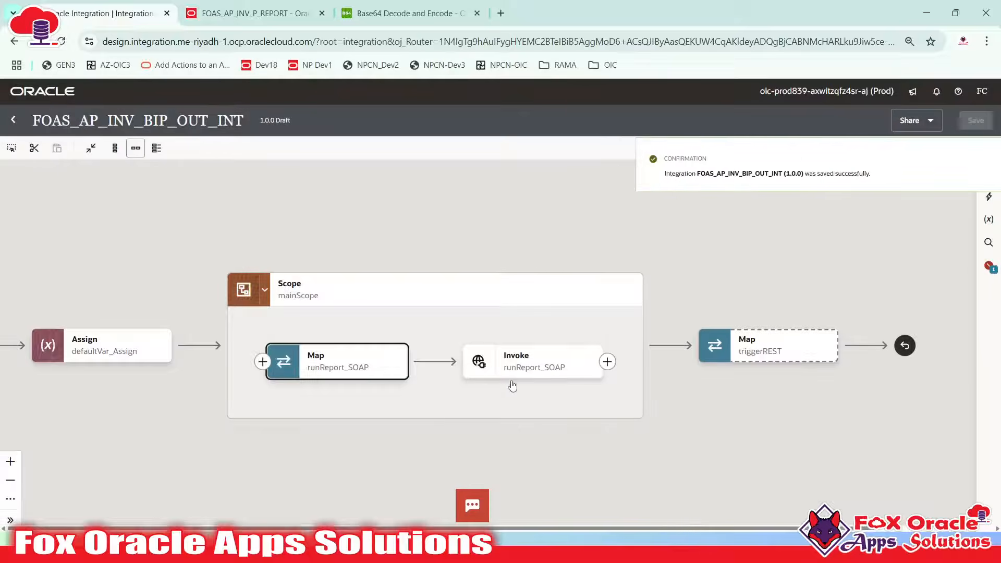
{"action": "left_click", "coordinate": [508, 376]}
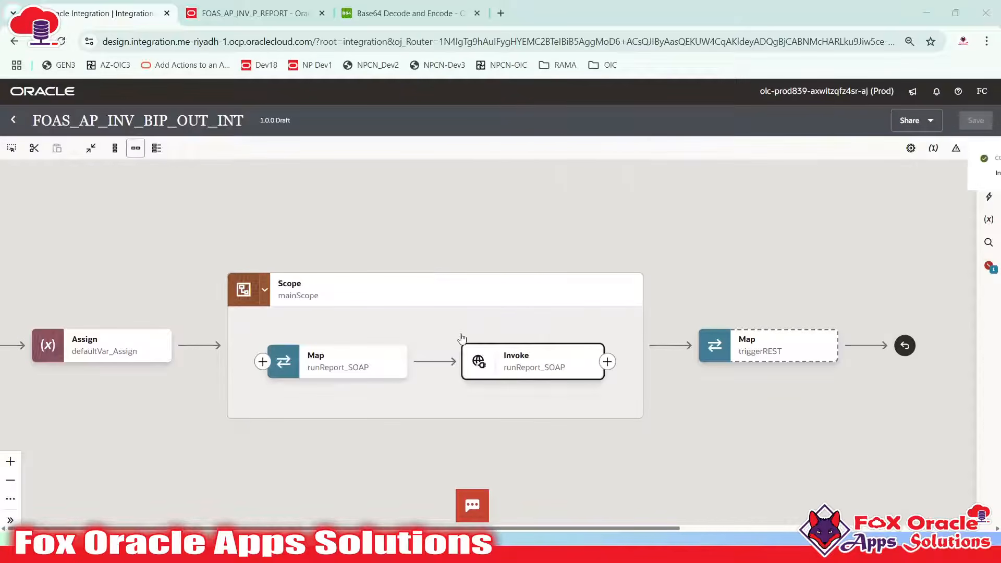
Switch to the Notepad++ step notes window using Task View
{"action": "key", "text": "super+Tab"}
{"action": "key", "text": "Right"}
{"action": "key", "text": "Right"}
{"action": "key", "text": "Return"}
{"action": "scroll", "coordinate": [284, 276], "scroll_direction": "up", "scroll_amount": 5}
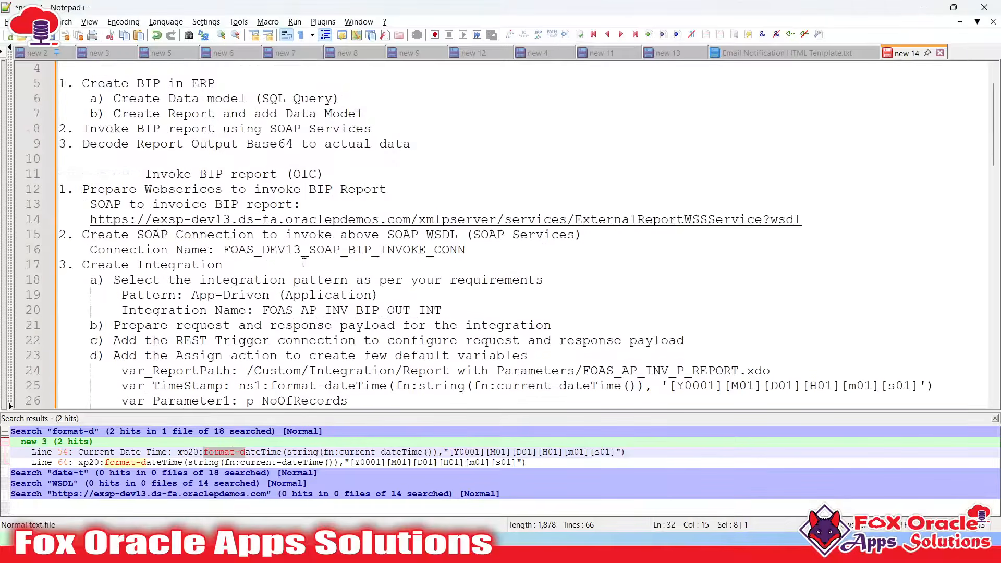
Add step e) 'Add main scope in which we will build our logic' after line 27
{"action": "scroll", "coordinate": [284, 276], "scroll_direction": "down", "scroll_amount": 4}
{"action": "scroll", "coordinate": [284, 276], "scroll_direction": "down", "scroll_amount": 1}
{"action": "left_click", "coordinate": [348, 235]}
{"action": "key", "text": "Return"}
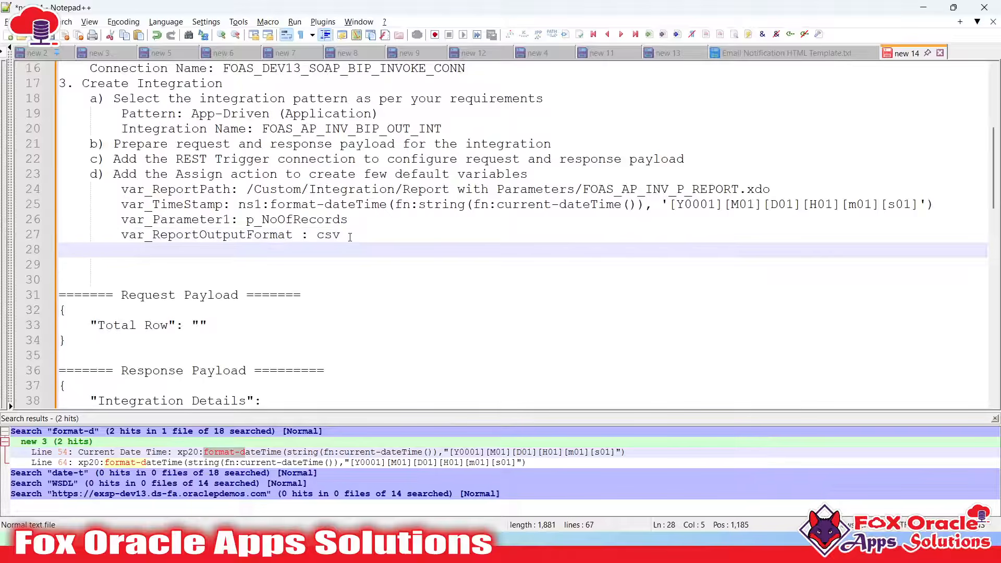
{"action": "type", "text": "e) Add scope"}
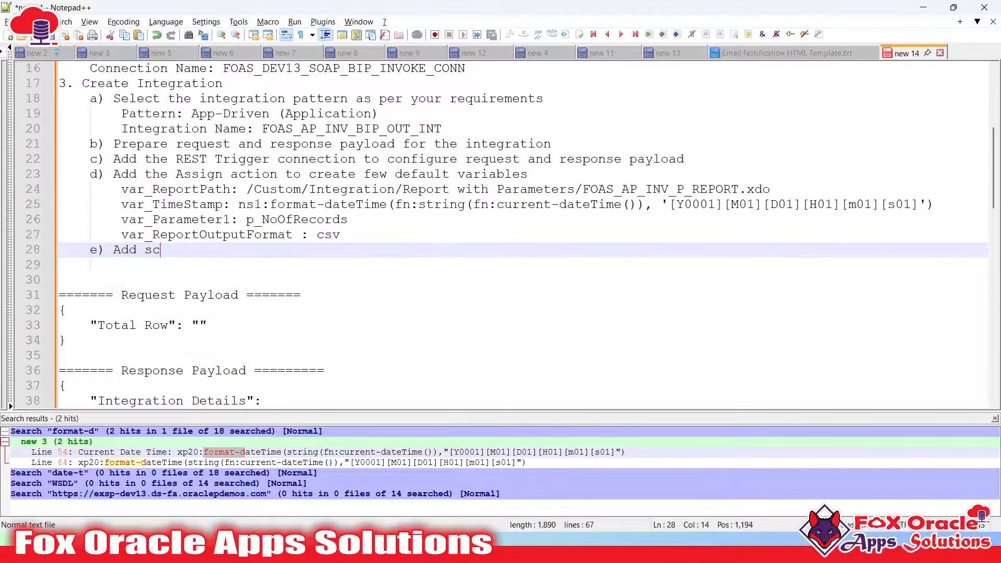
{"action": "key", "text": "BackSpace"}
{"action": "key", "text": "BackSpace"}
{"action": "key", "text": "BackSpace"}
{"action": "key", "text": "BackSpace"}
{"action": "type", "text": "main sc"}
{"action": "type", "text": "e i"}
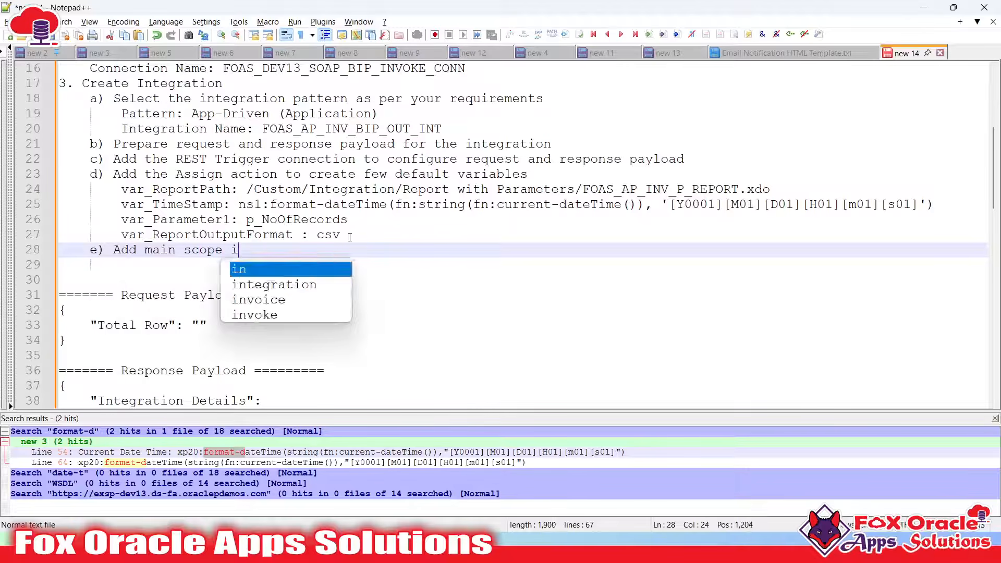
{"action": "type", "text": "n which we will add"}
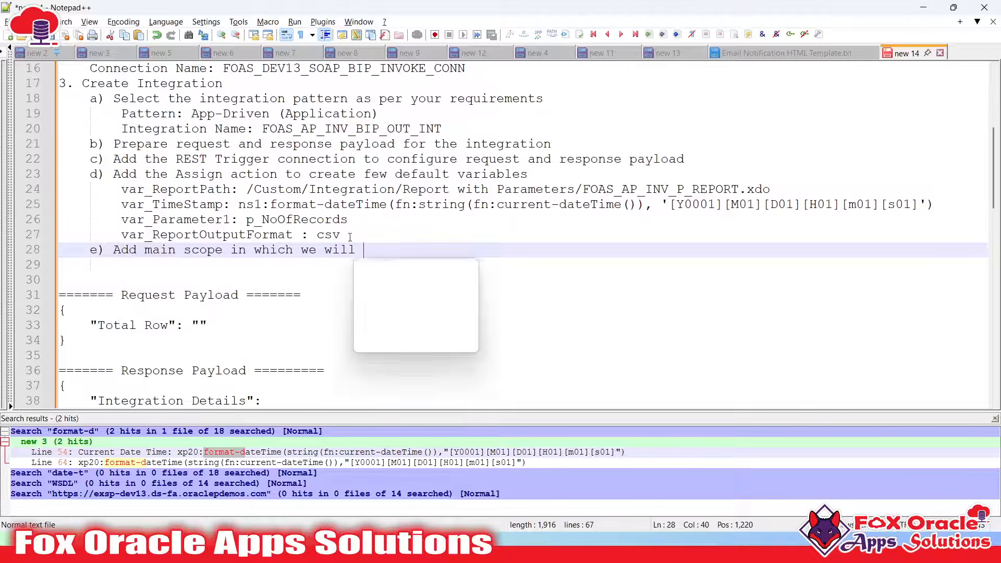
{"action": "key", "text": "BackSpace"}
{"action": "key", "text": "BackSpace"}
{"action": "key", "text": "BackSpace"}
{"action": "type", "text": "build our logic"}
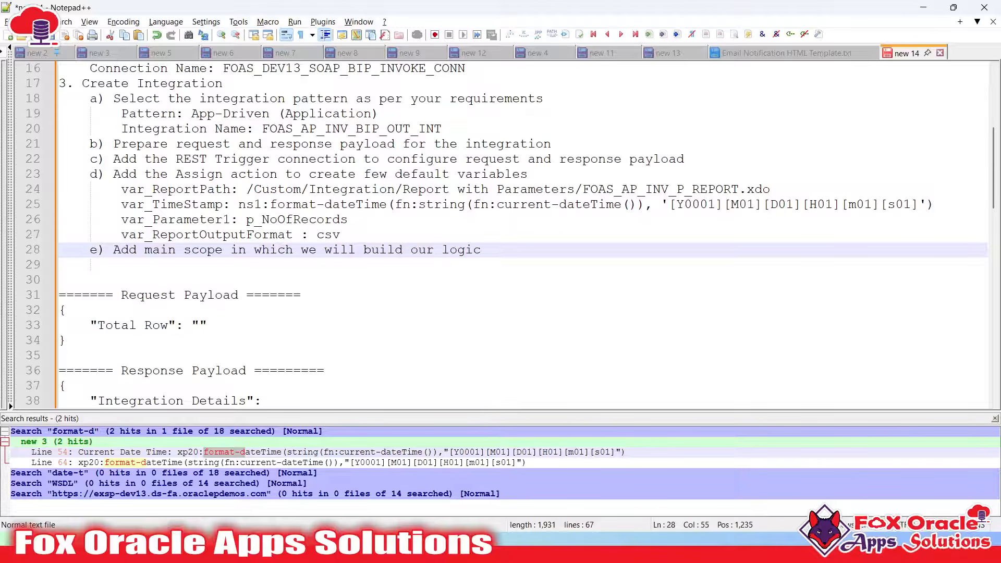
{"action": "key", "text": "Return"}
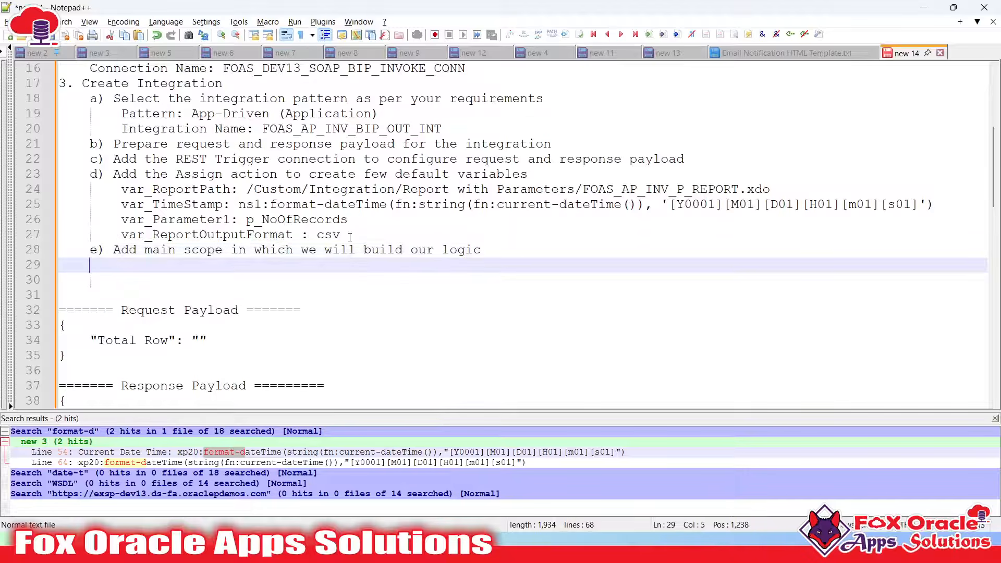
Add step f) 'Inside the scope' and step g) 'Add SOAP connection to invoke the BIP report'
{"action": "type", "text": "f"}
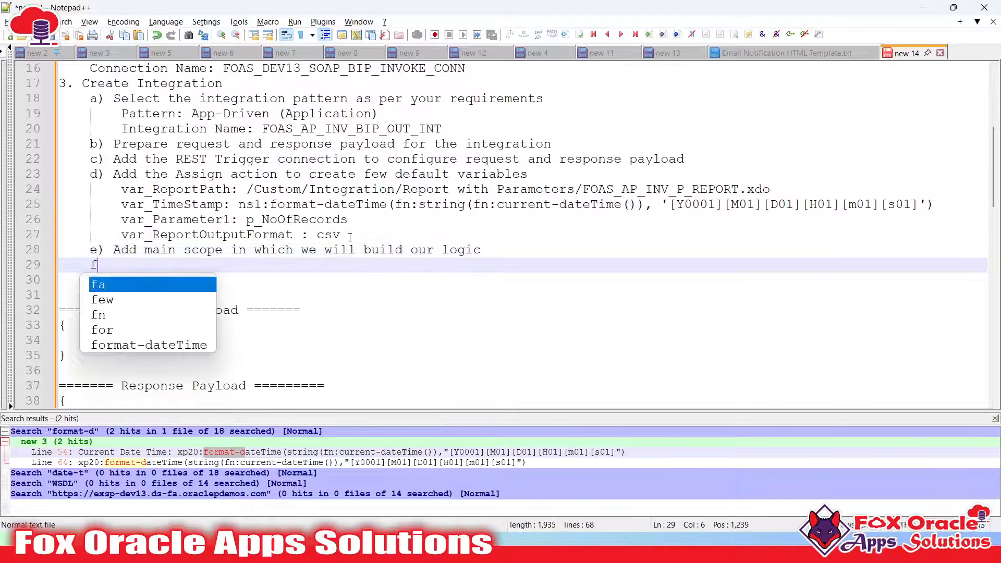
{"action": "type", "text": ") In"}
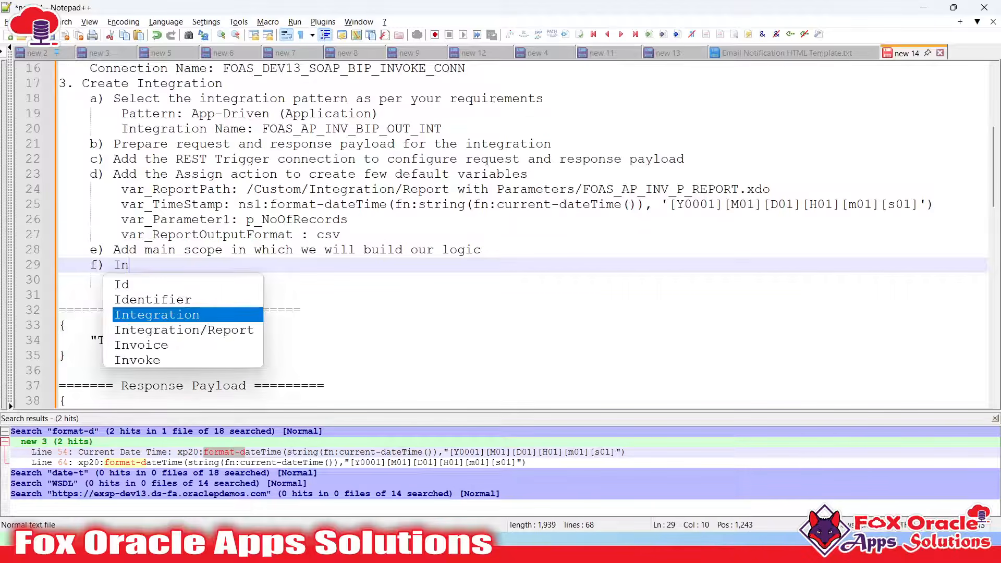
{"action": "type", "text": "side the scope"}
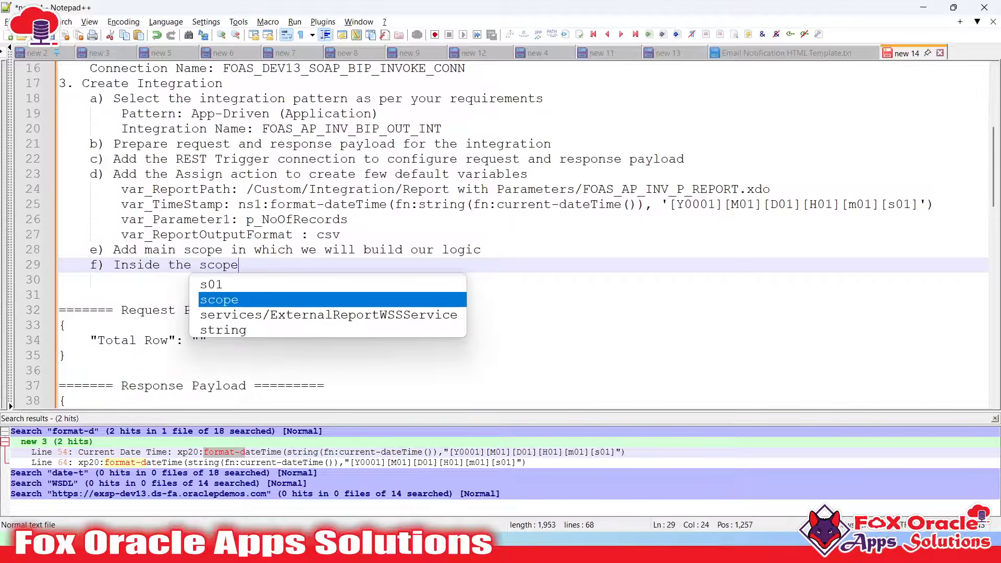
{"action": "key", "text": "Return"}
{"action": "key", "text": "Return"}
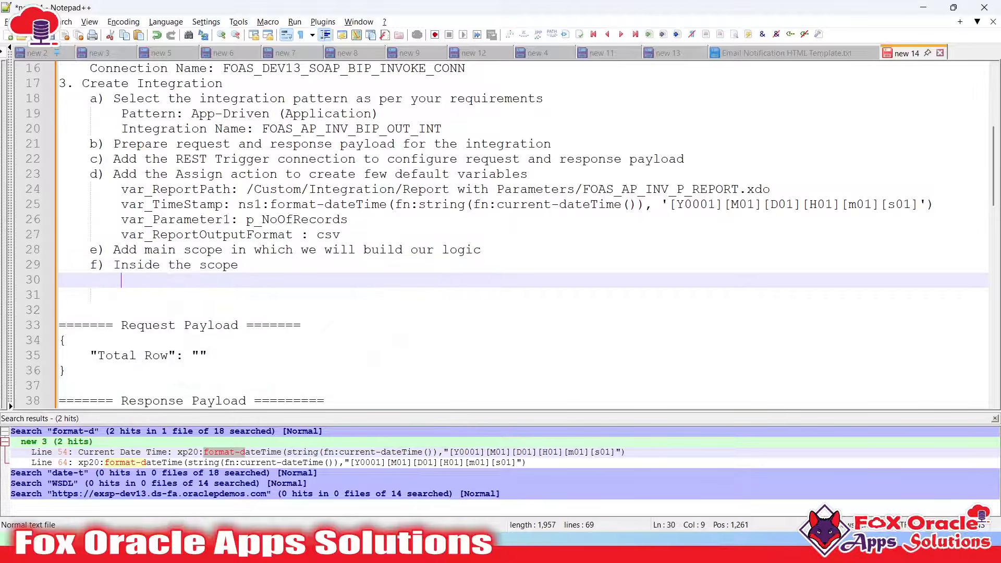
{"action": "type", "text": "g) A"}
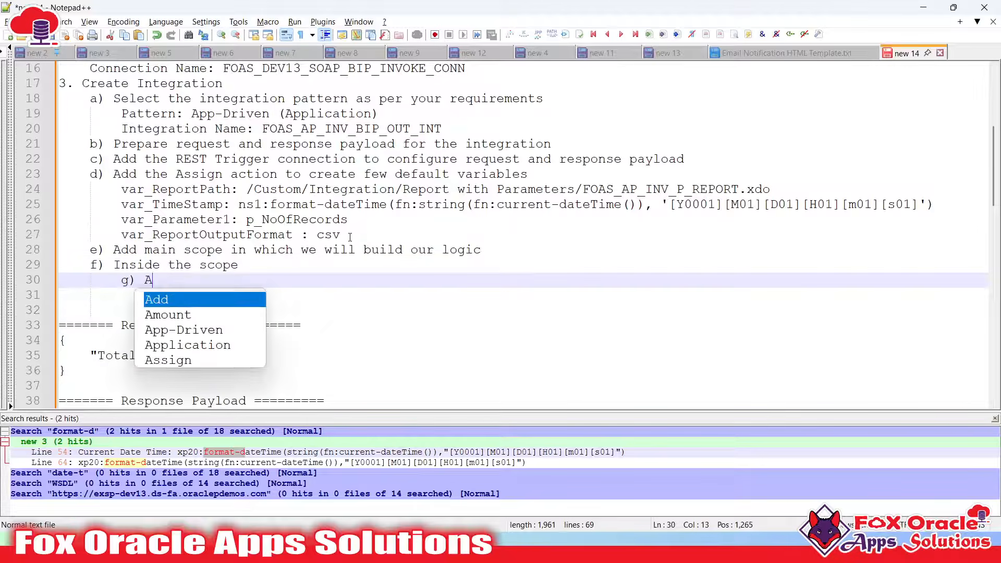
{"action": "type", "text": "dd SOAP connec"}
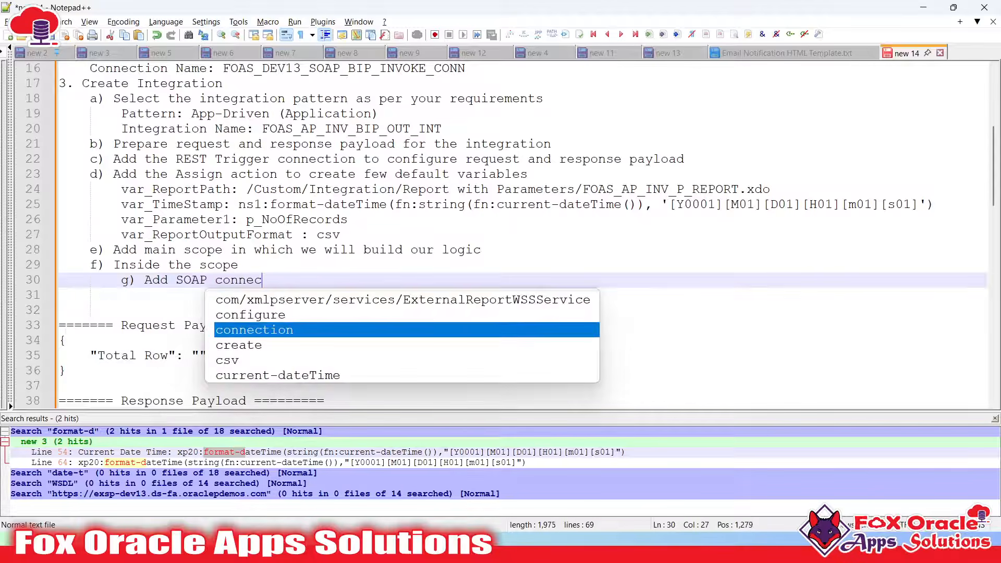
{"action": "type", "text": "tion to invoice"}
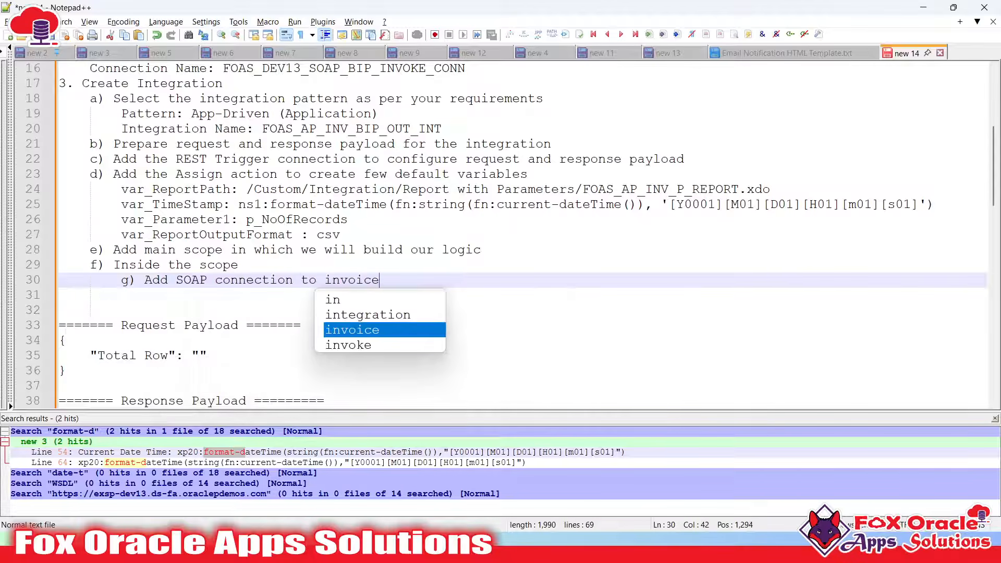
{"action": "key", "text": "BackSpace"}
{"action": "key", "text": "BackSpace"}
{"action": "key", "text": "BackSpace"}
{"action": "type", "text": "ke th"}
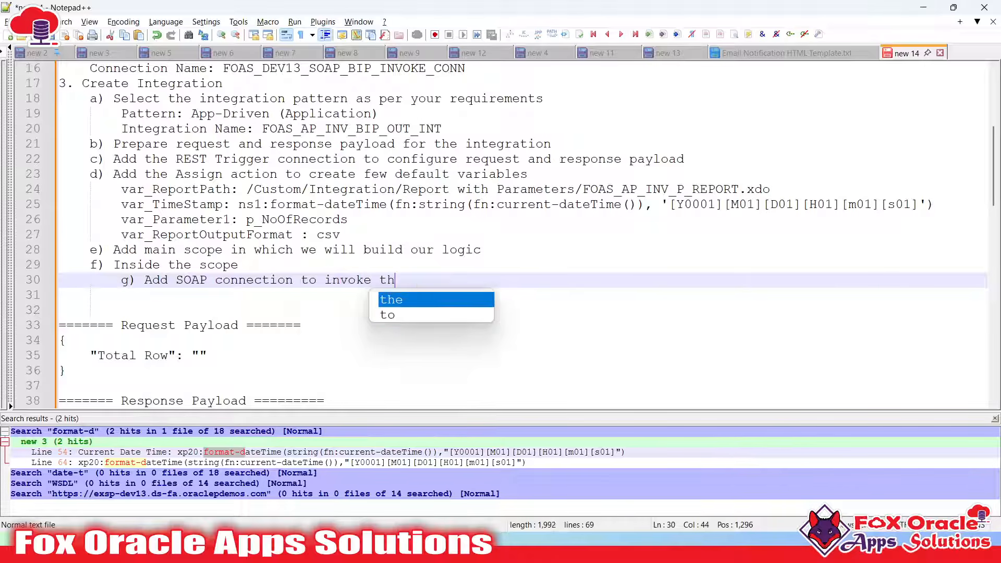
{"action": "type", "text": "e BIP repor"}
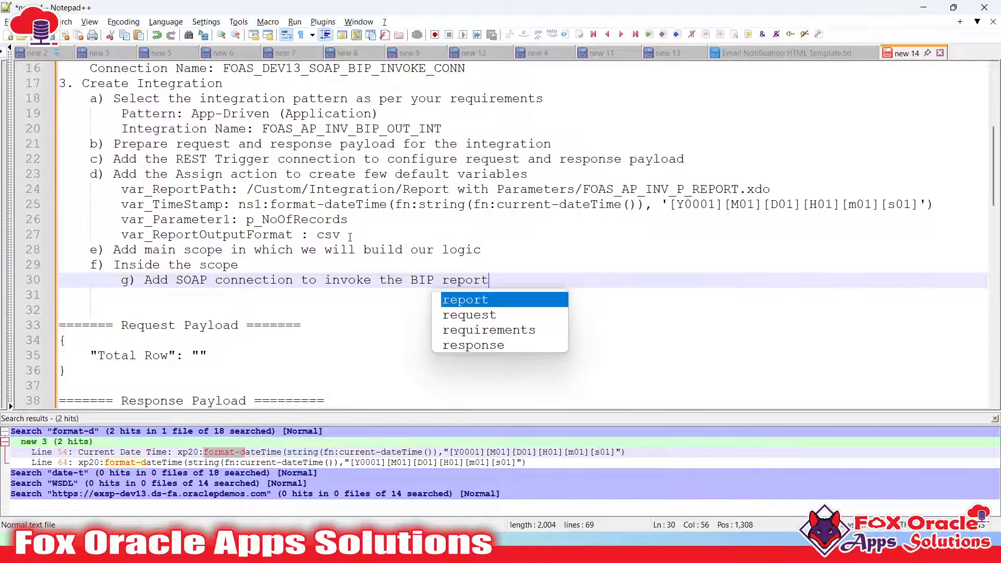
{"action": "type", "text": "t"}
{"action": "key", "text": "super"}
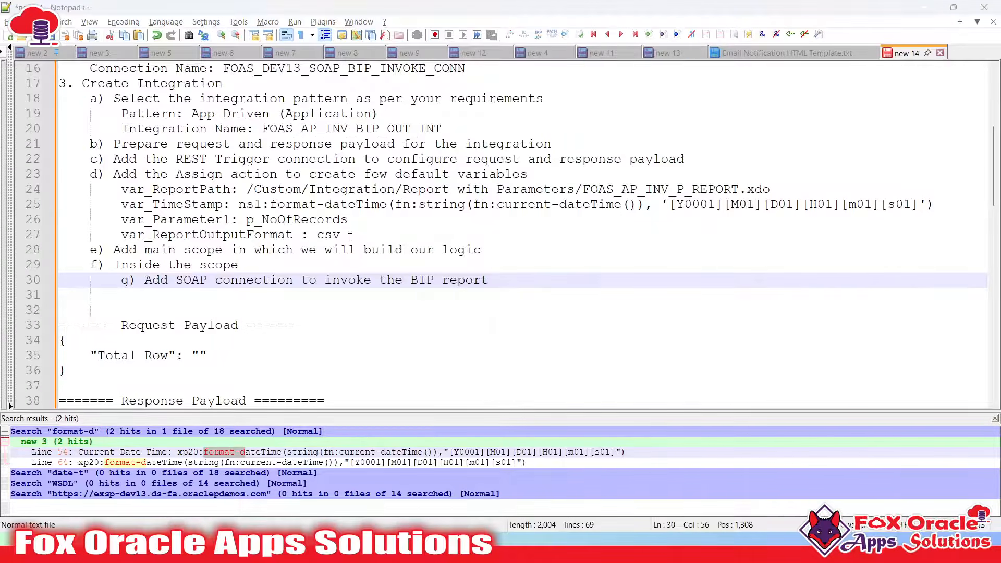
{"action": "key", "text": "super"}
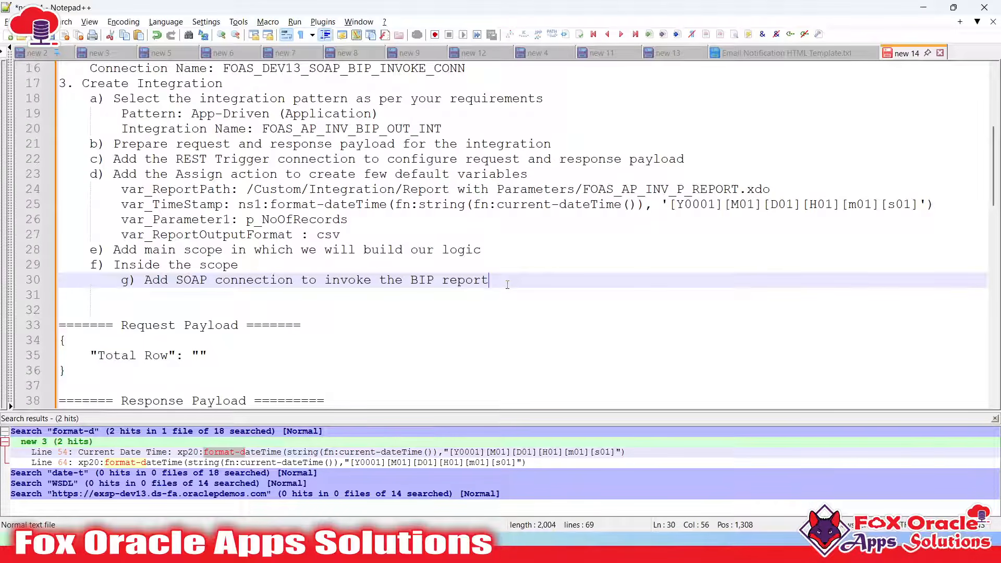
Add step h) 'Map values in SOAP mapper' with an indented line below it
{"action": "key", "text": "Return"}
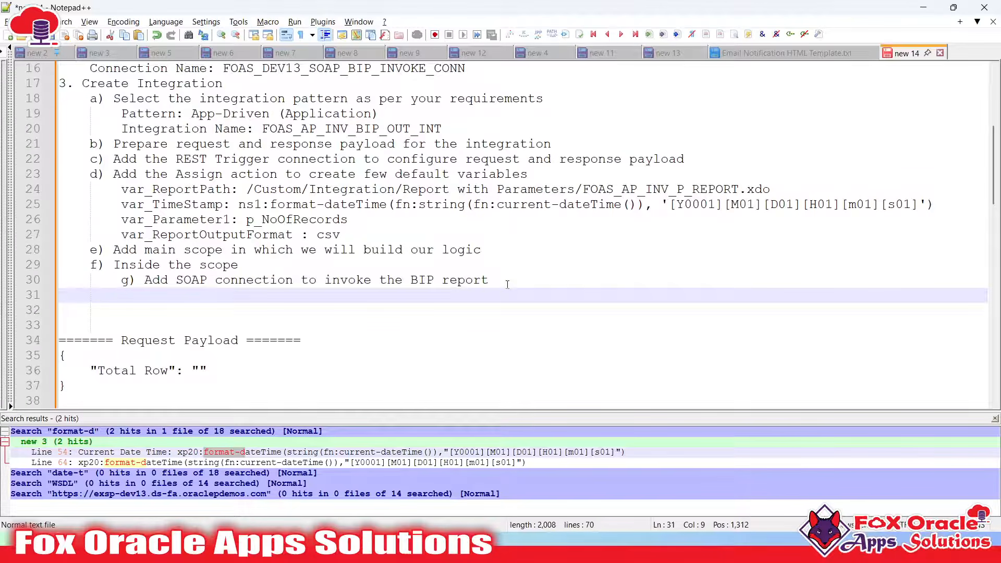
{"action": "type", "text": "h) Ma"}
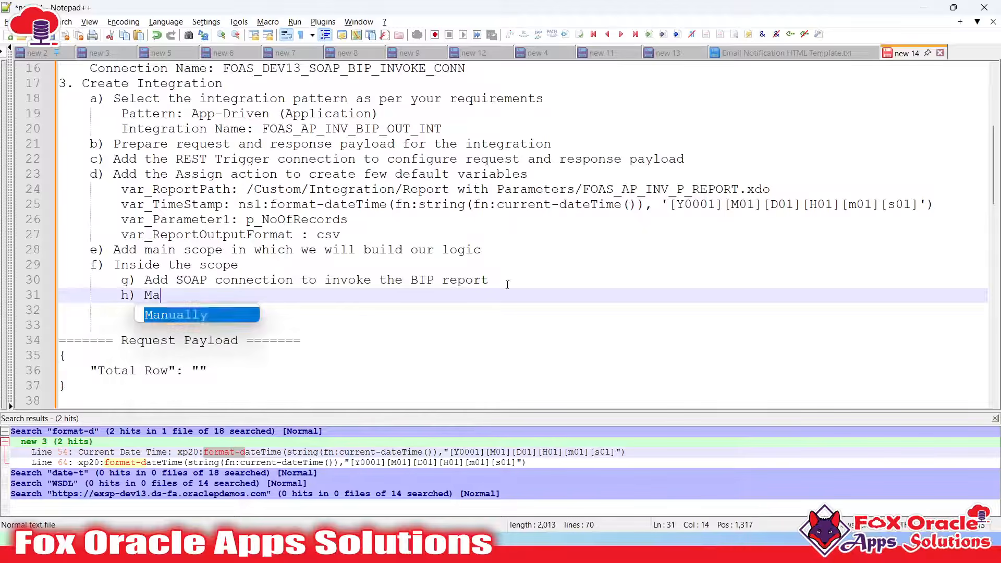
{"action": "type", "text": "p values "}
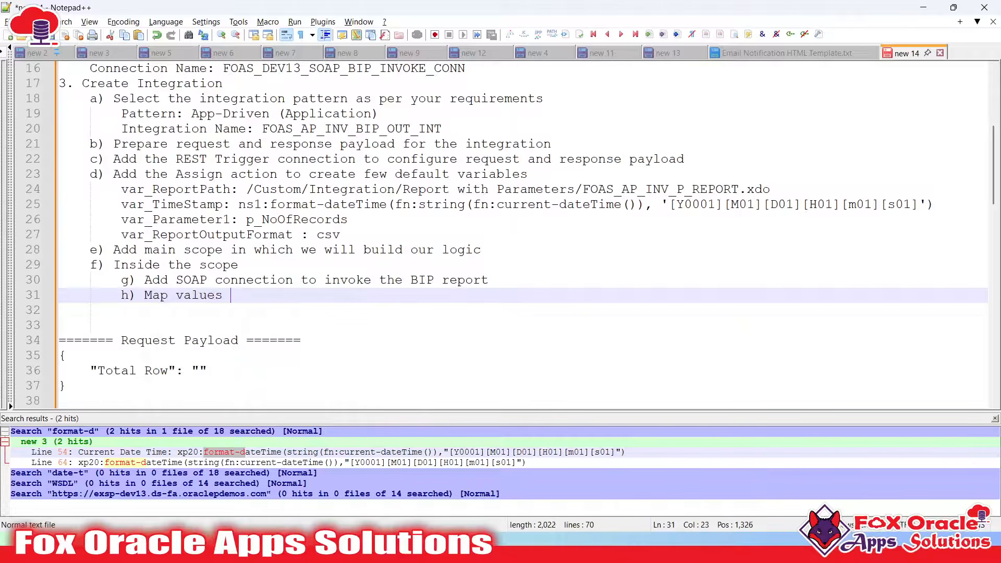
{"action": "type", "text": "in SOAP mapper"}
{"action": "key", "text": "Return"}
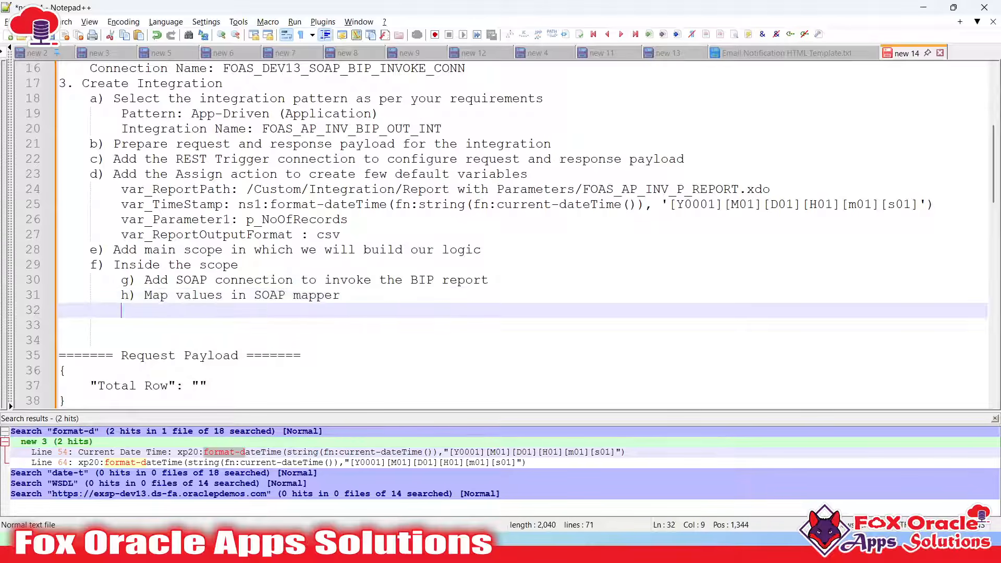
{"action": "key", "text": "Tab"}
List 'Report Output Format' and 'Report Parameters Name' under step h)
{"action": "scroll", "coordinate": [316, 271], "scroll_direction": "down", "scroll_amount": 1}
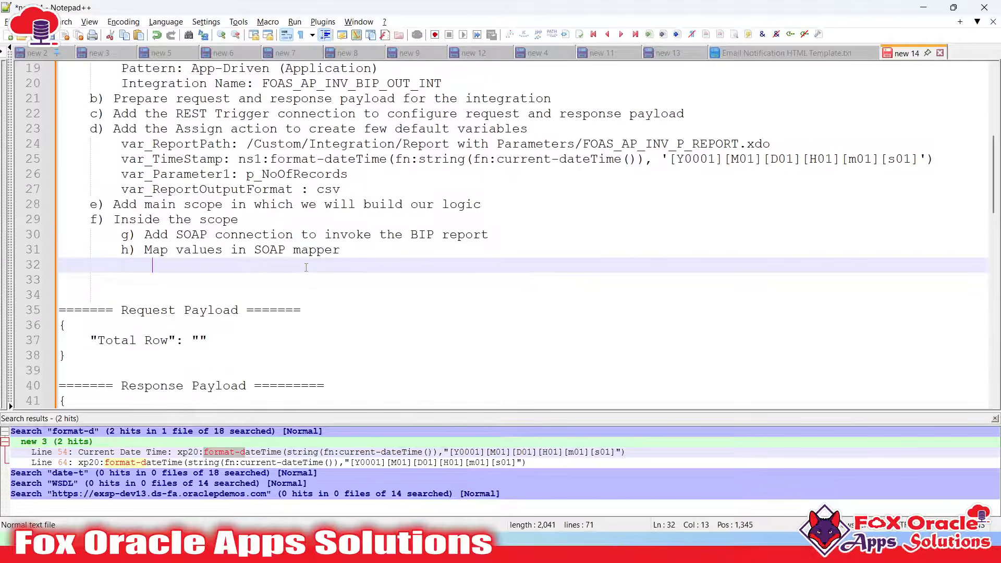
{"action": "type", "text": "RR"}
{"action": "key", "text": "BackSpace"}
{"action": "type", "text": "eport"}
{"action": "key", "text": "BackSpace"}
{"action": "key", "text": "BackSpace"}
{"action": "key", "text": "BackSpace"}
{"action": "key", "text": "BackSpace"}
{"action": "key", "text": "BackSpace"}
{"action": "type", "text": "Report Out"}
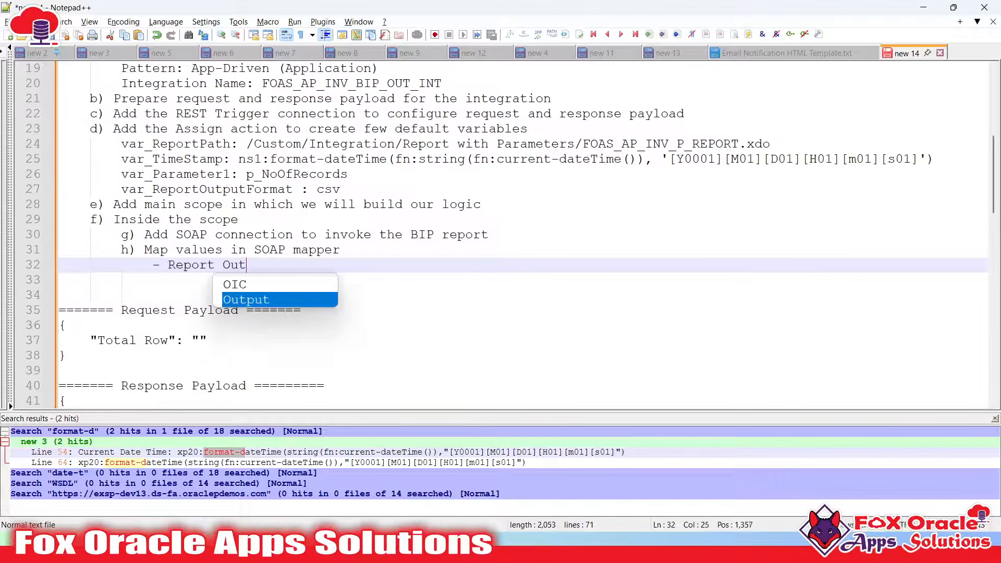
{"action": "type", "text": "put Format"}
{"action": "key", "text": "Return"}
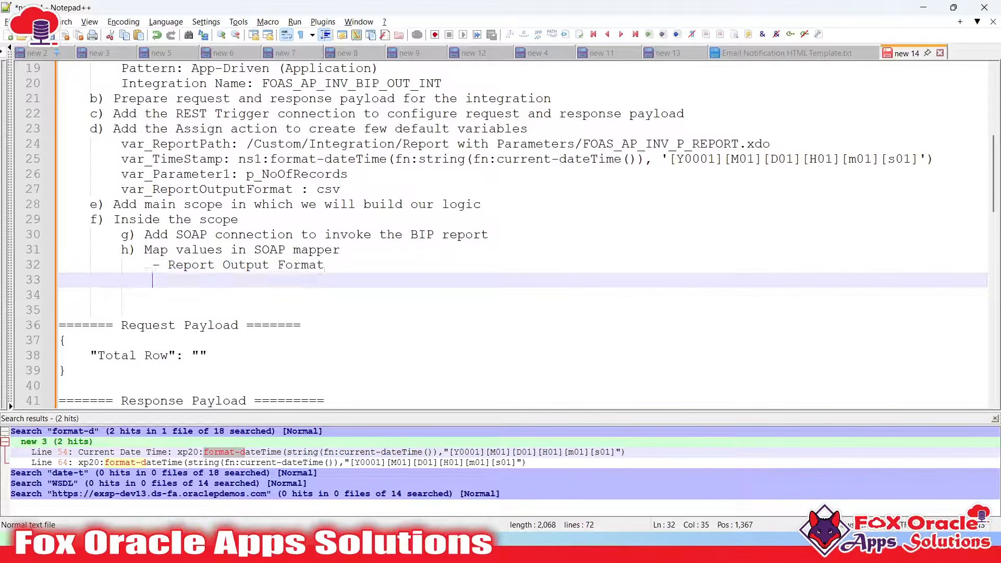
{"action": "type", "text": "- Repor"}
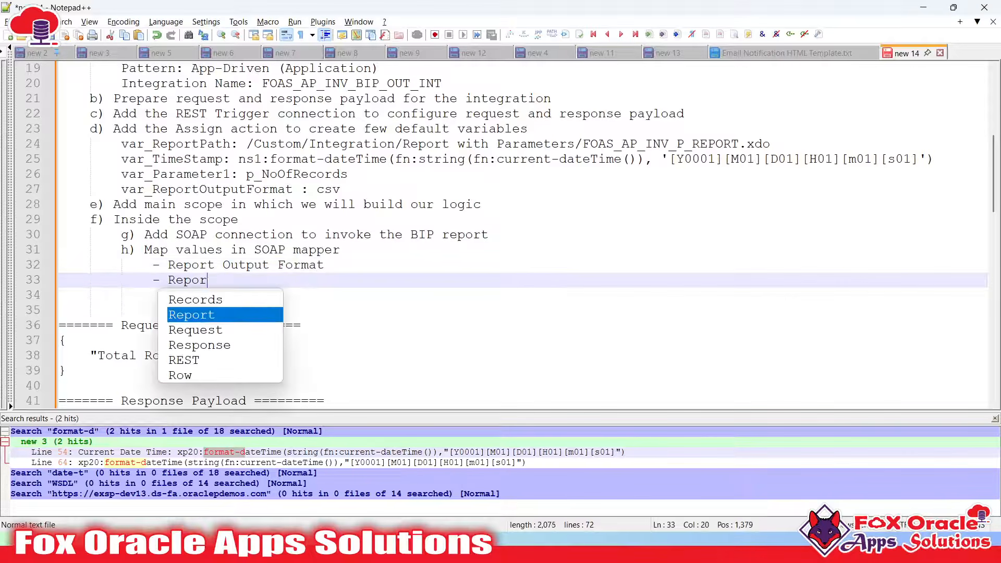
{"action": "type", "text": "t Param"}
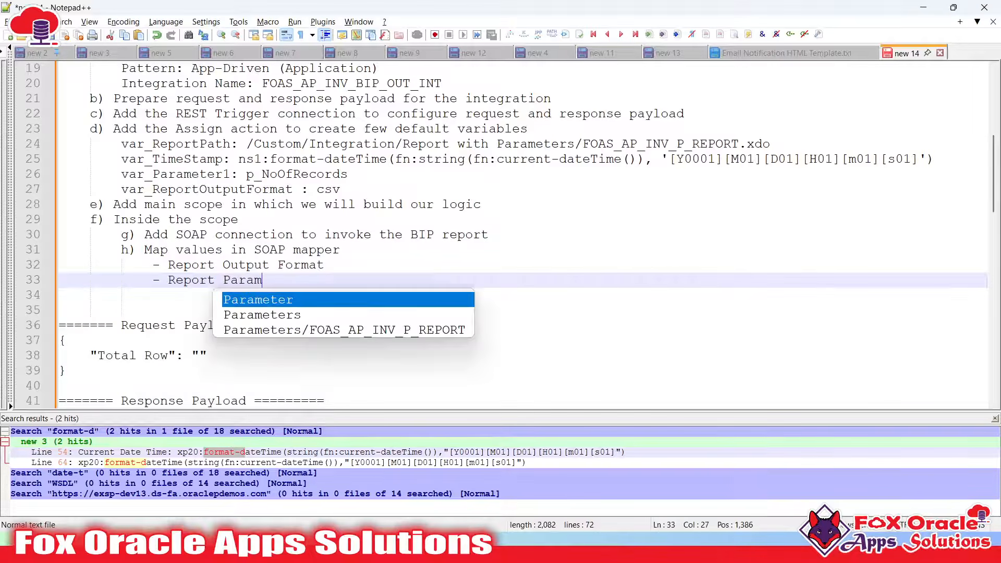
{"action": "type", "text": "eters Name"}
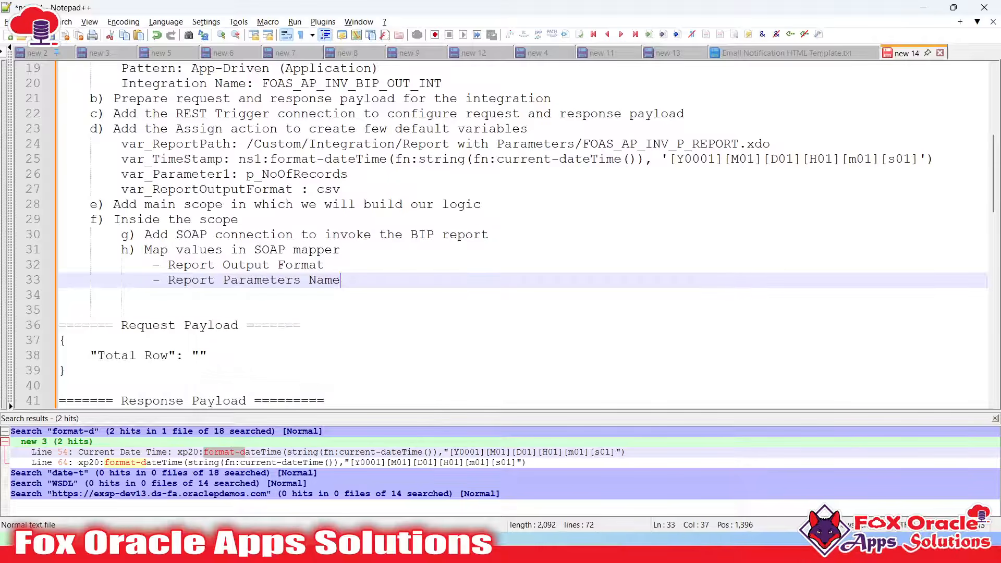
{"action": "key", "text": "Return"}
Add 'Report Parameters Vales', 'Report Directory' and 'Data Chunk Download Size', then return to Oracle Integration
{"action": "key", "text": "Tab"}
{"action": "type", "text": "- Repo"}
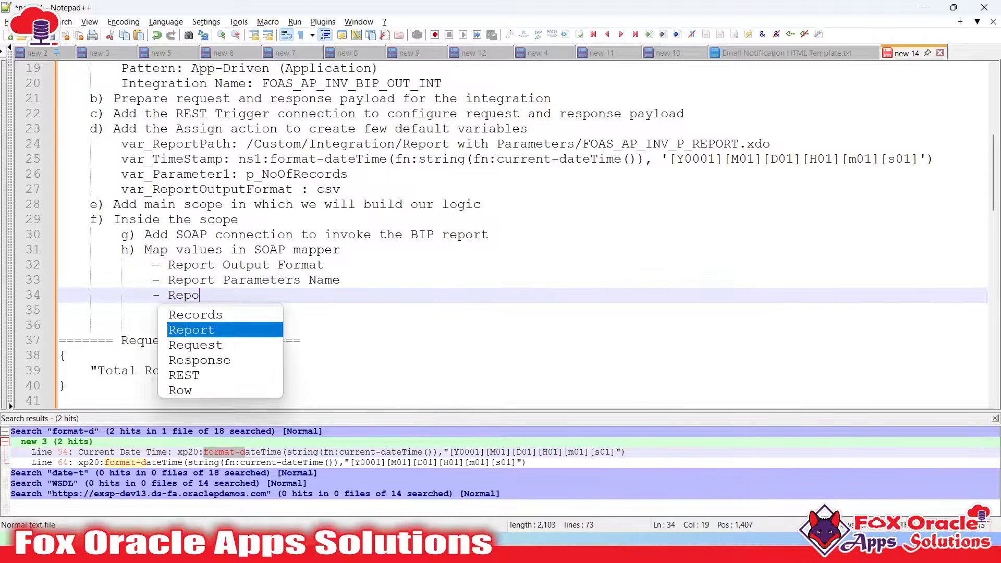
{"action": "type", "text": "rt"}
{"action": "key", "text": "BackSpace"}
{"action": "key", "text": "BackSpace"}
{"action": "key", "text": "BackSpace"}
{"action": "type", "text": "ort "}
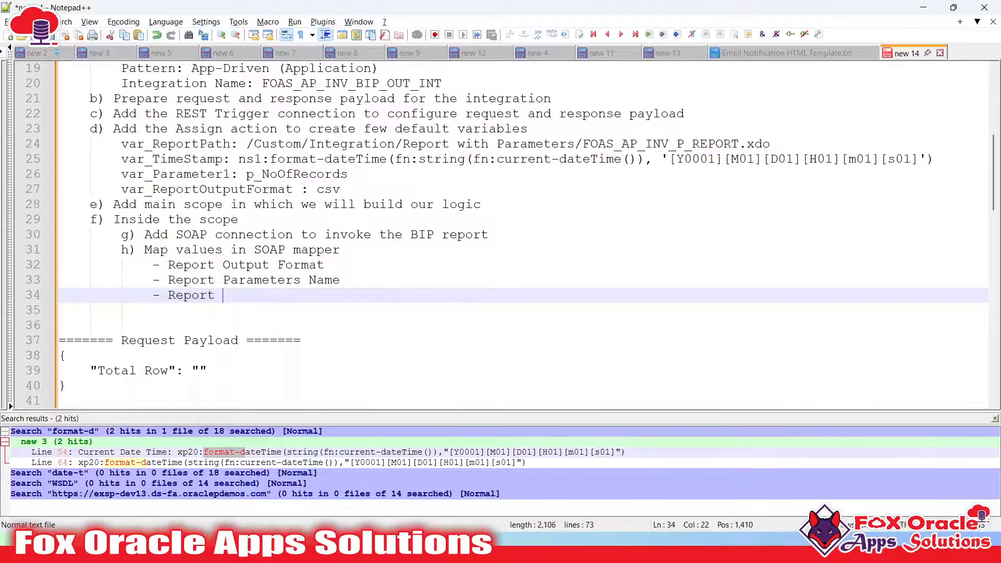
{"action": "type", "text": "Parameters Vlaues"}
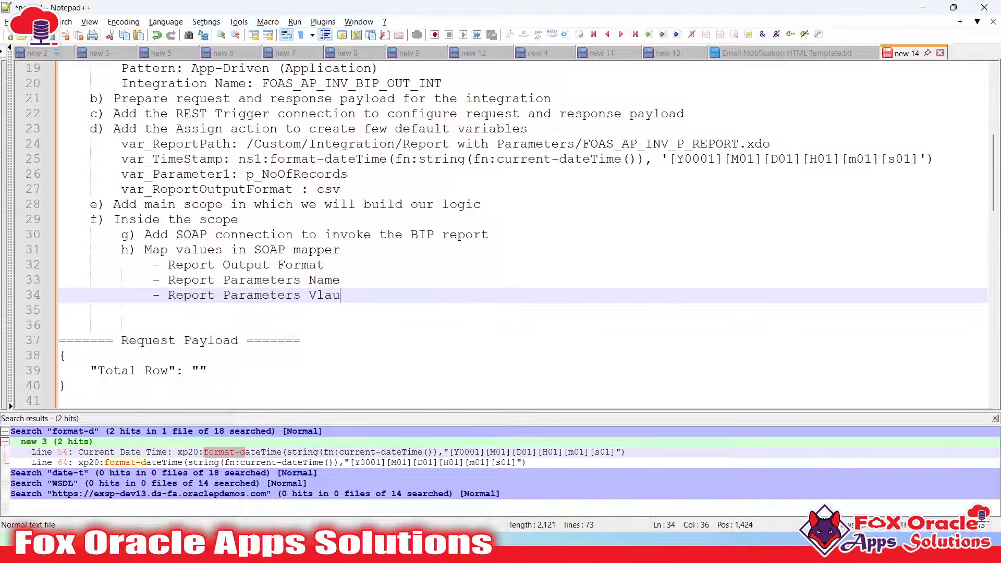
{"action": "key", "text": "BackSpace"}
{"action": "key", "text": "BackSpace"}
{"action": "key", "text": "BackSpace"}
{"action": "key", "text": "BackSpace"}
{"action": "key", "text": "BackSpace"}
{"action": "type", "text": "ales"}
{"action": "key", "text": "Return"}
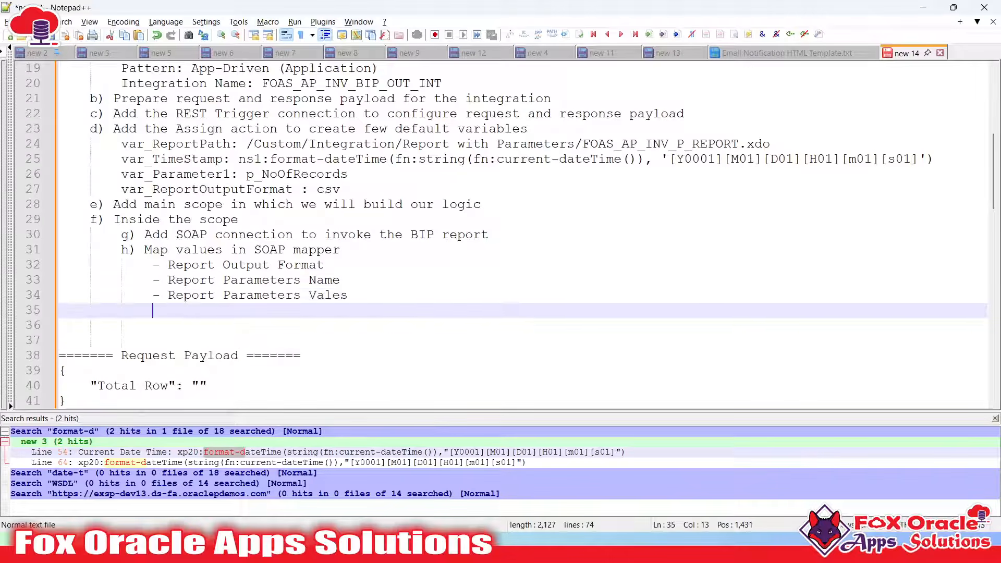
{"action": "type", "text": "- Report Directory"}
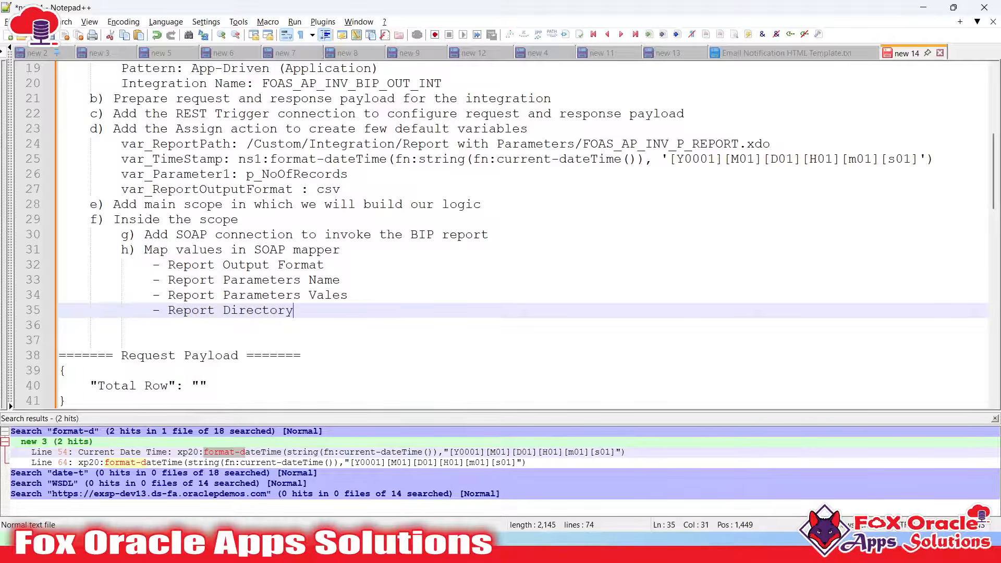
{"action": "key", "text": "Return"}
{"action": "type", "text": "Da"}
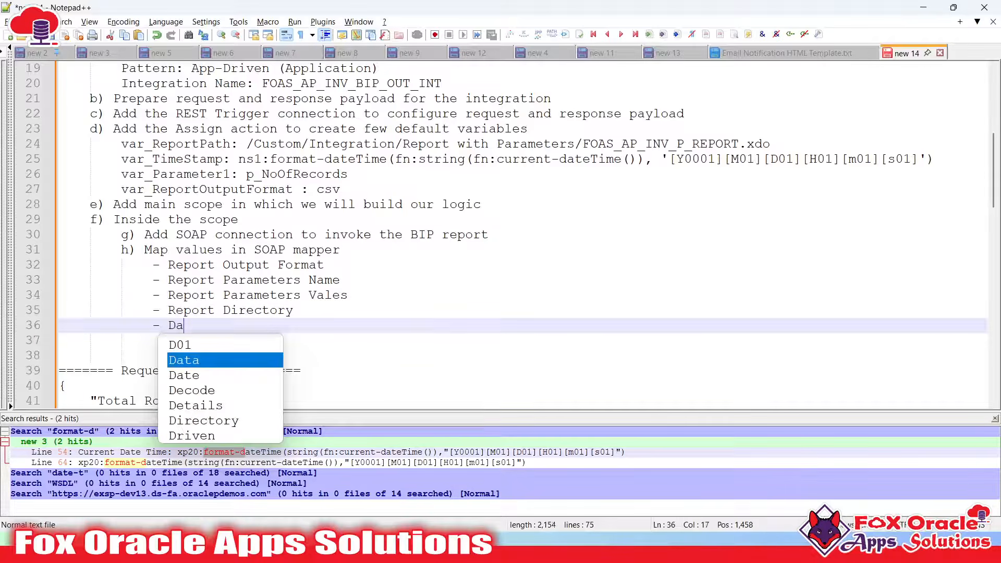
{"action": "type", "text": "ta Chu"}
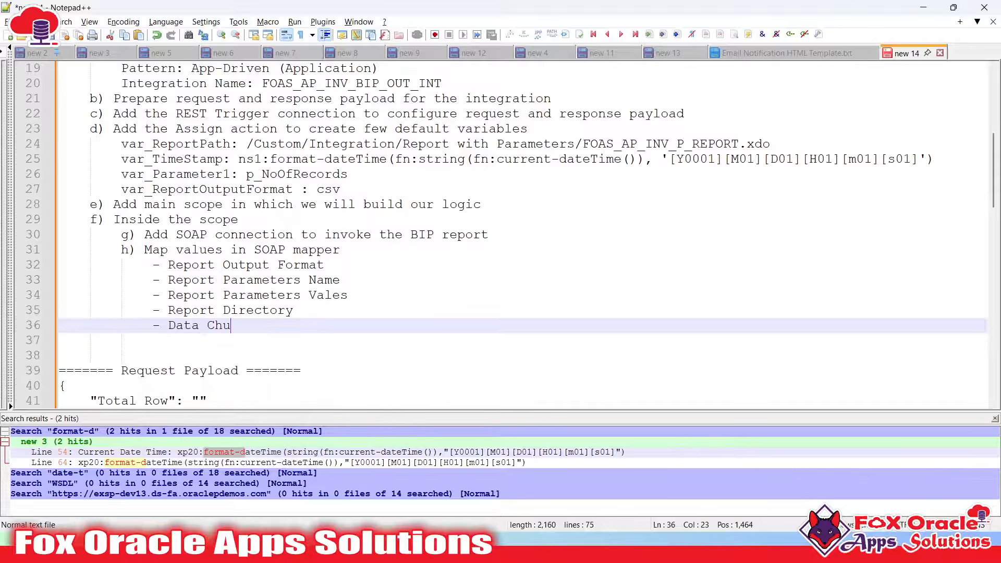
{"action": "type", "text": "nk Download Size"}
{"action": "key", "text": "Return"}
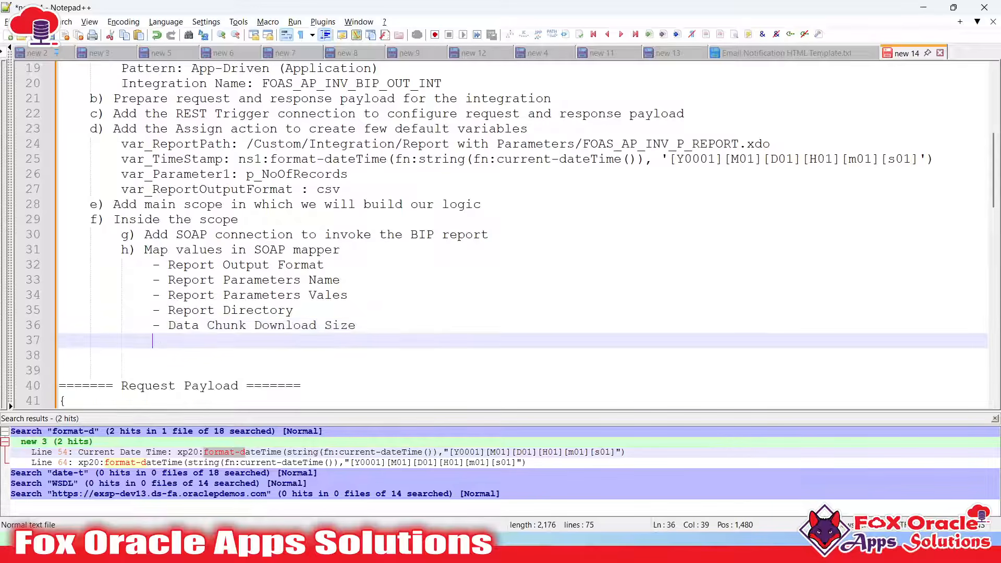
{"action": "scroll", "coordinate": [311, 273], "scroll_direction": "down", "scroll_amount": 3}
{"action": "key", "text": "alt+Tab"}
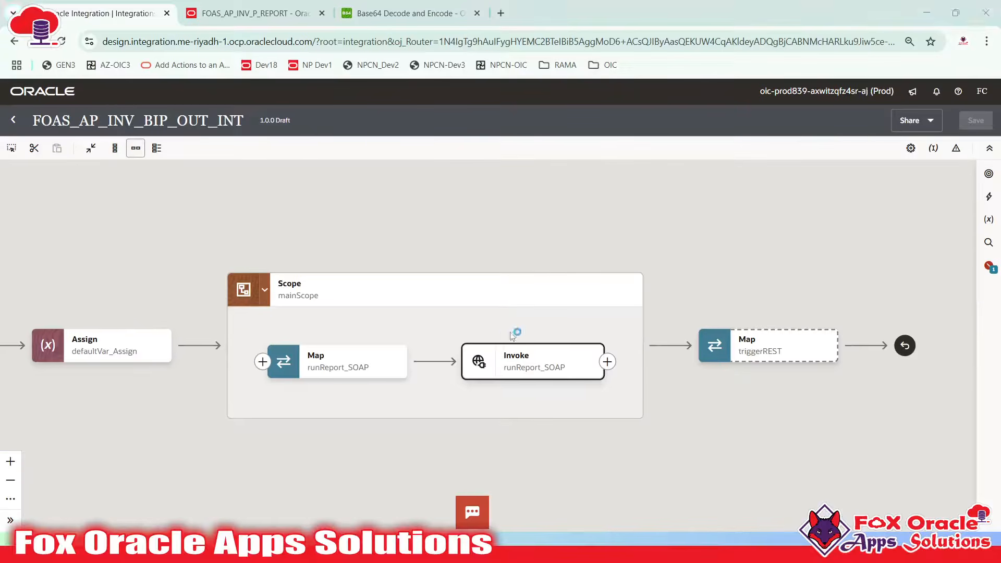
{"action": "left_click_drag", "start_coordinate": [436, 393], "coordinate": [428, 357]}
{"action": "mouse_move", "coordinate": [472, 327]}
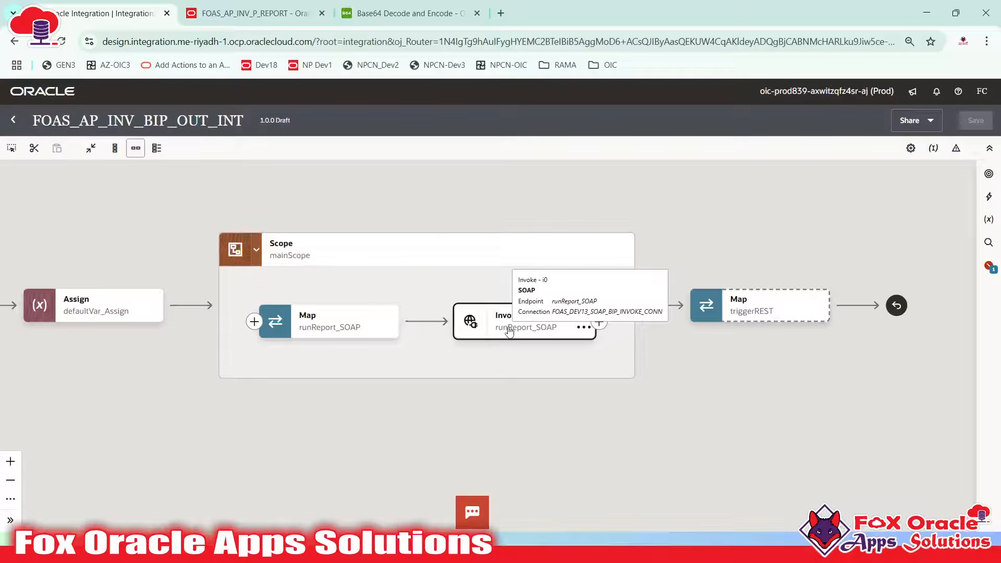
{"action": "left_click", "coordinate": [509, 332]}
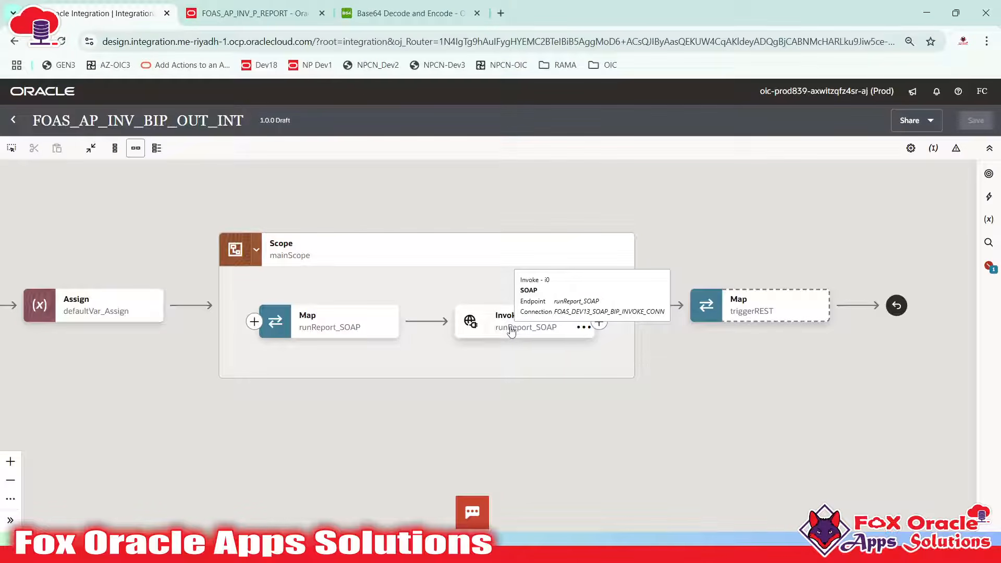
{"action": "left_click", "coordinate": [513, 332]}
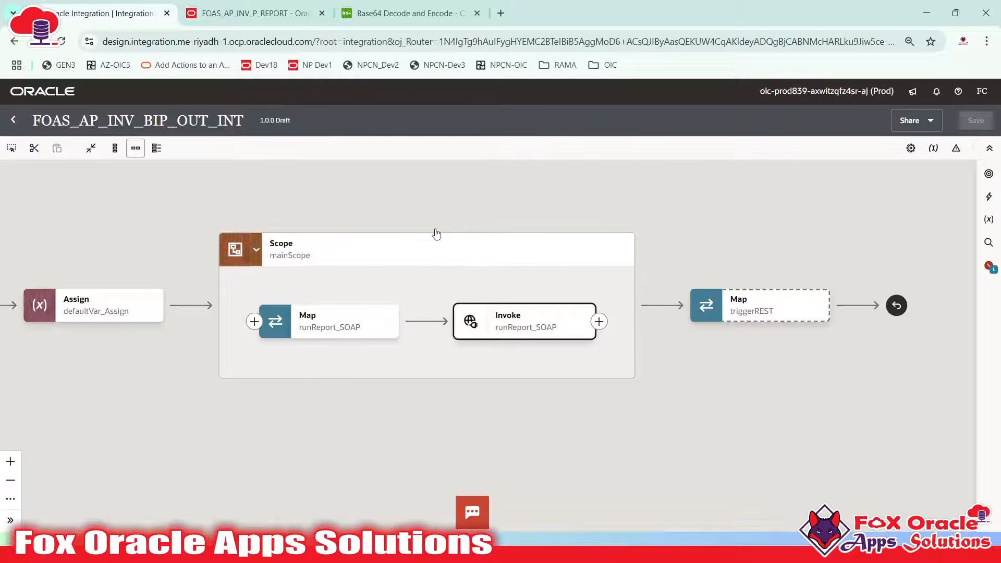
{"action": "left_click", "coordinate": [402, 13]}
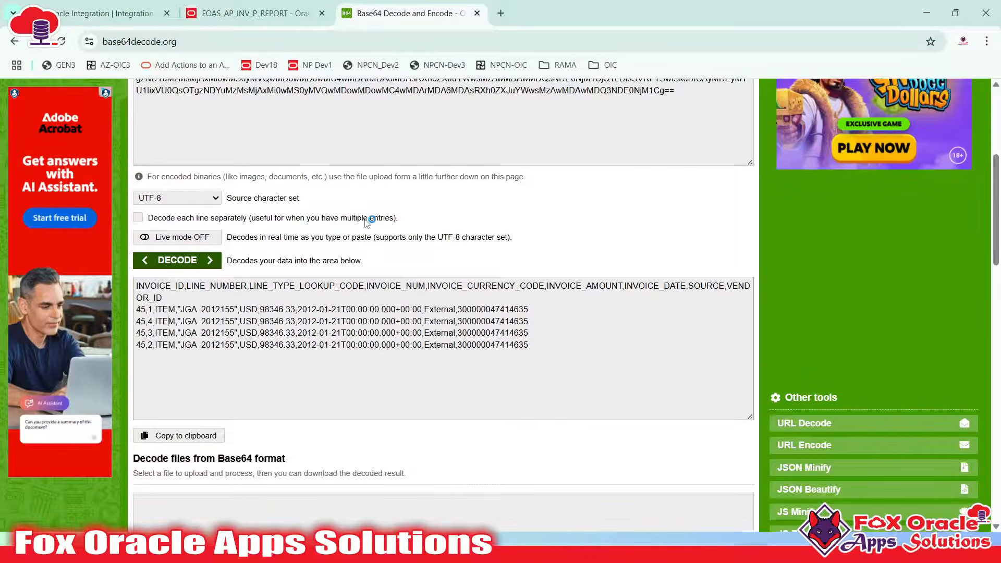
{"action": "scroll", "coordinate": [366, 222], "scroll_direction": "up", "scroll_amount": 5}
{"action": "left_click", "coordinate": [107, 13]}
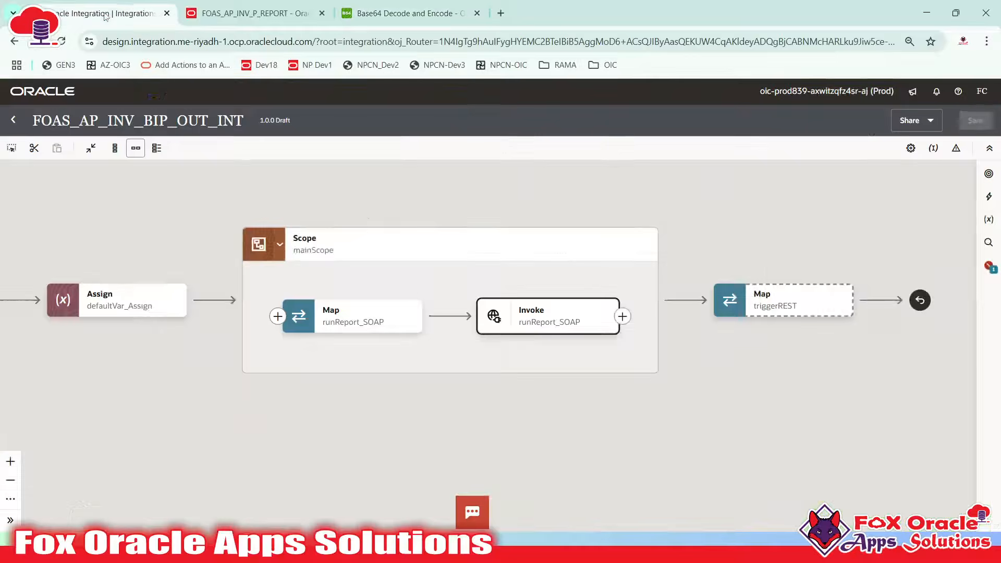
{"action": "left_click_drag", "start_coordinate": [579, 360], "coordinate": [618, 372]}
{"action": "left_click", "coordinate": [577, 346]}
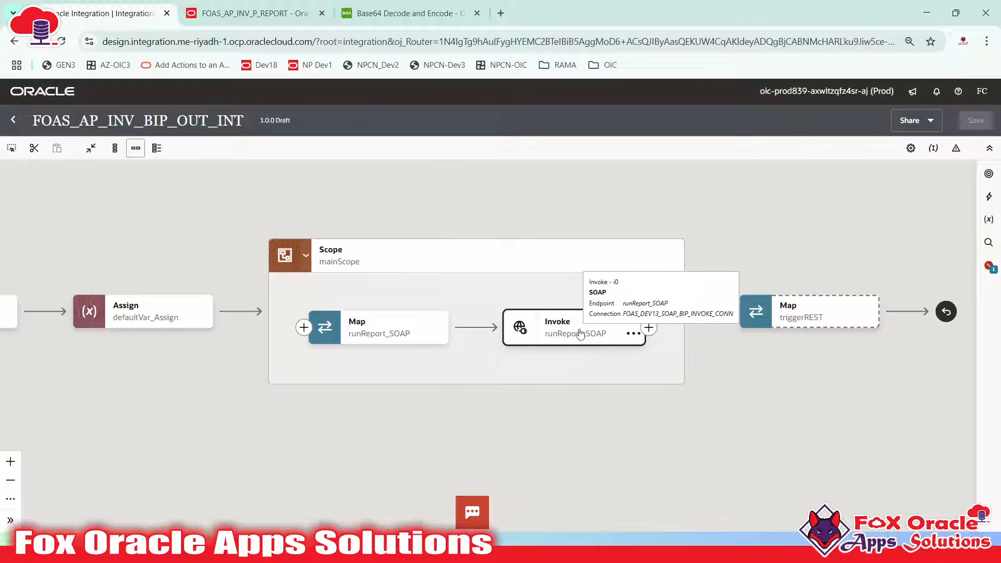
{"action": "double_click", "coordinate": [837, 315]}
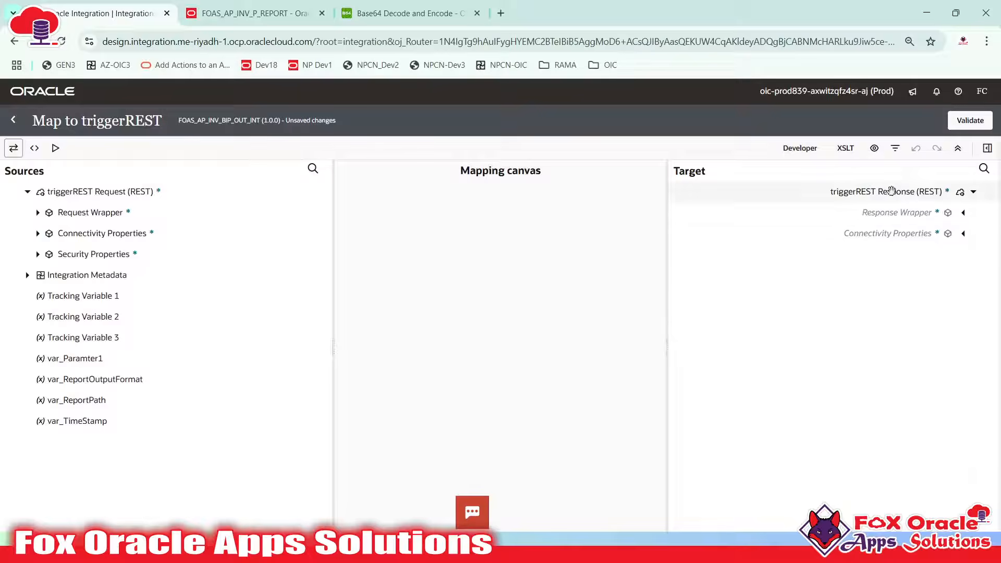
{"action": "left_click", "coordinate": [987, 148]}
{"action": "left_click", "coordinate": [984, 178]}
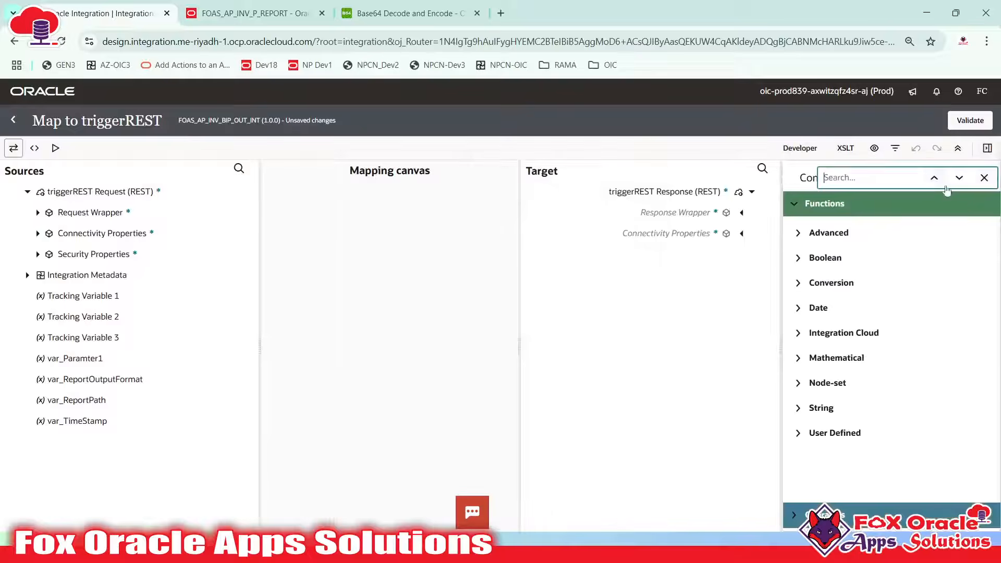
{"action": "type", "text": "decode"}
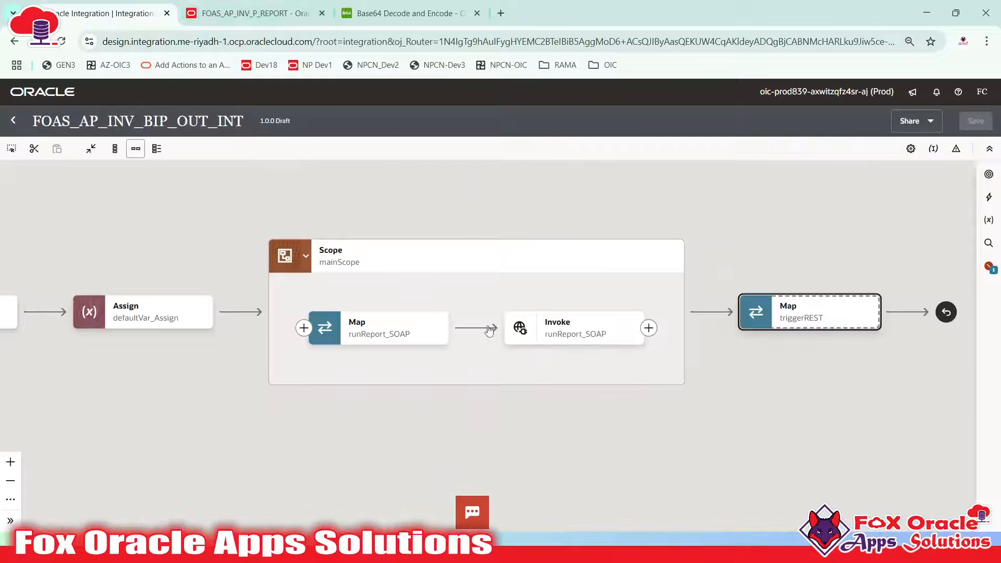
Search 'opaque schema' in a new tab and open the top Oracle Help Center result
{"action": "left_click", "coordinate": [525, 339]}
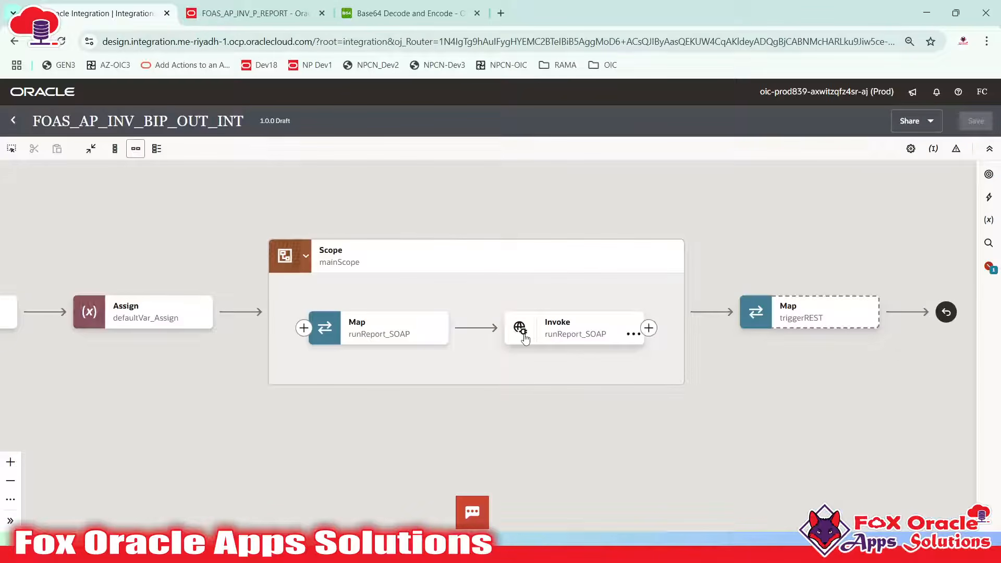
{"action": "left_click", "coordinate": [501, 13]}
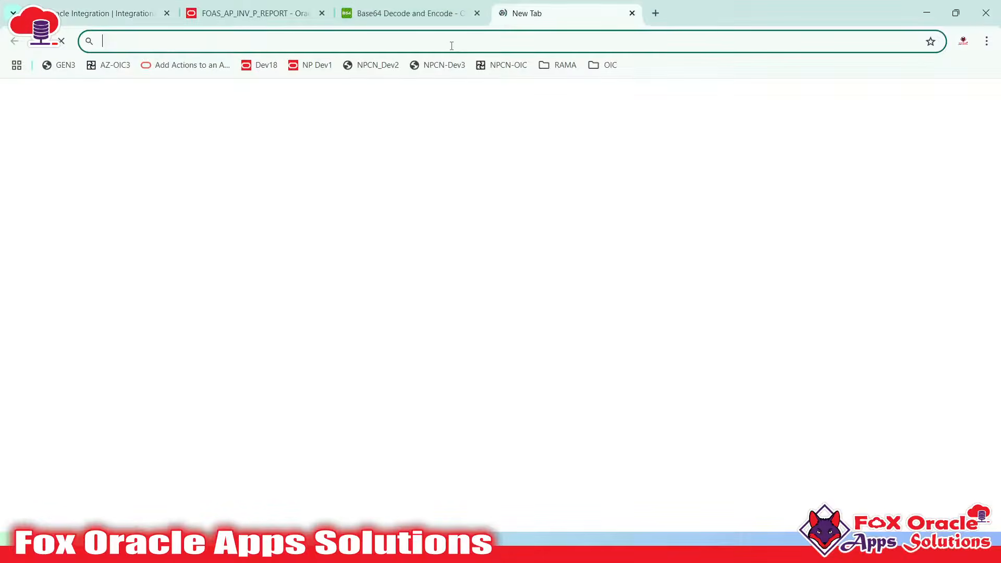
{"action": "left_click", "coordinate": [451, 45]}
{"action": "type", "text": "o"}
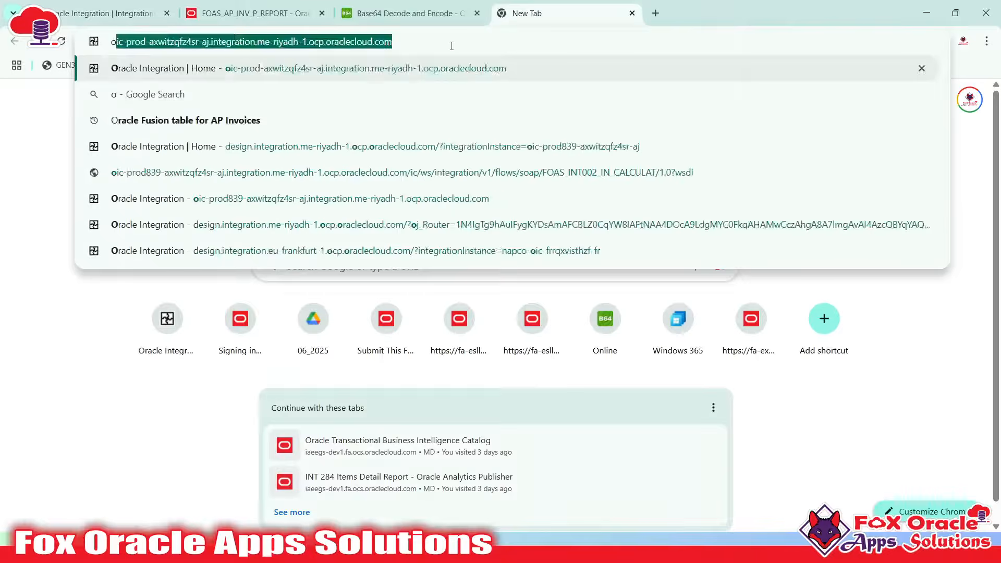
{"action": "type", "text": "paque schema"}
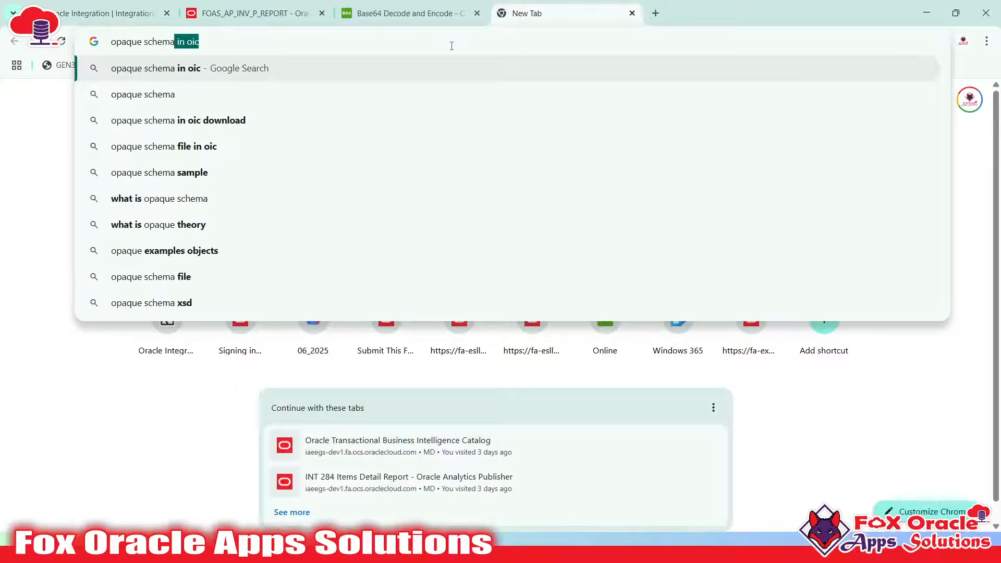
{"action": "key", "text": "Return"}
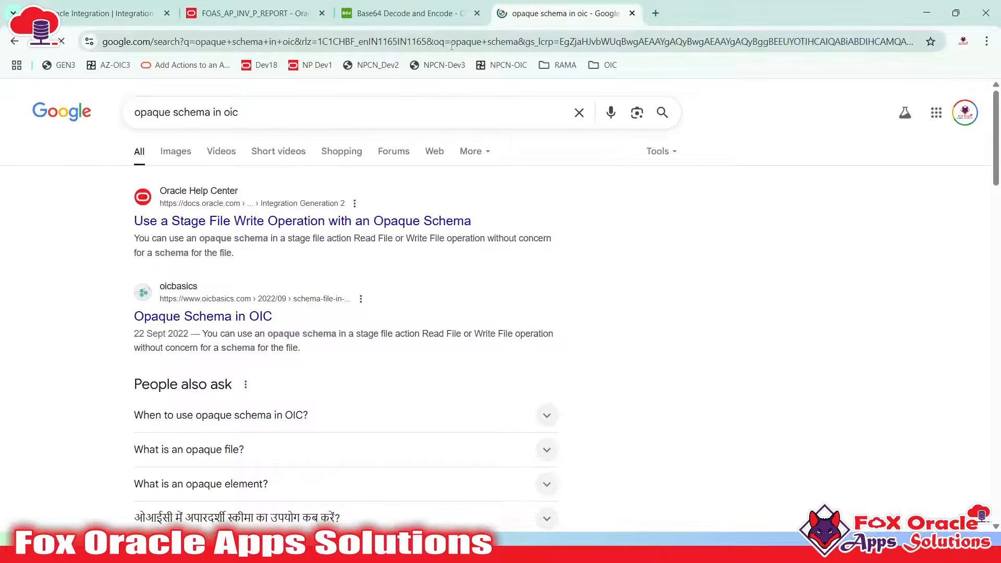
{"action": "left_click", "coordinate": [381, 254]}
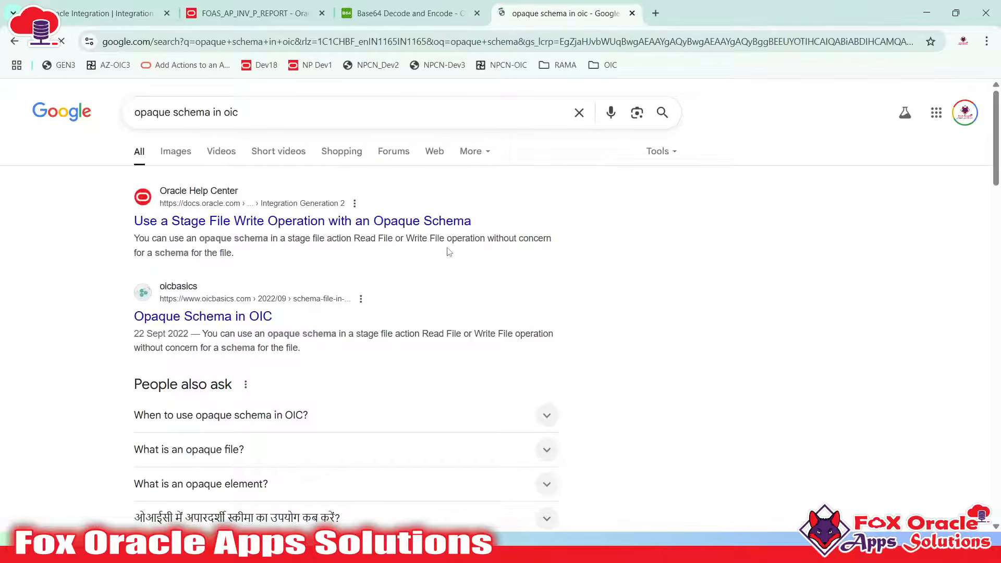
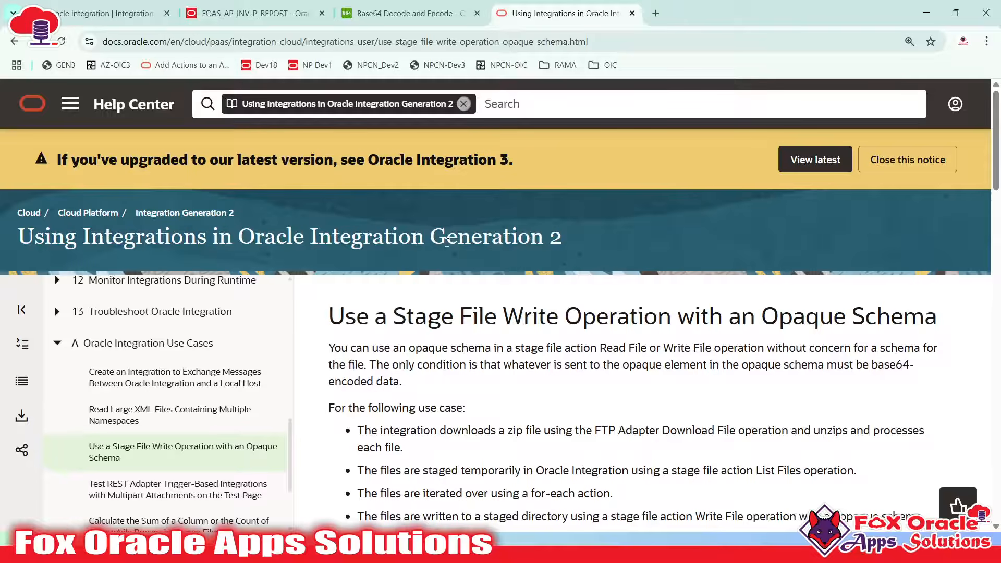
Copy the opaque_schema.xsd example code from the Stage File Write help page
{"action": "scroll", "coordinate": [614, 358], "scroll_direction": "down", "scroll_amount": 5}
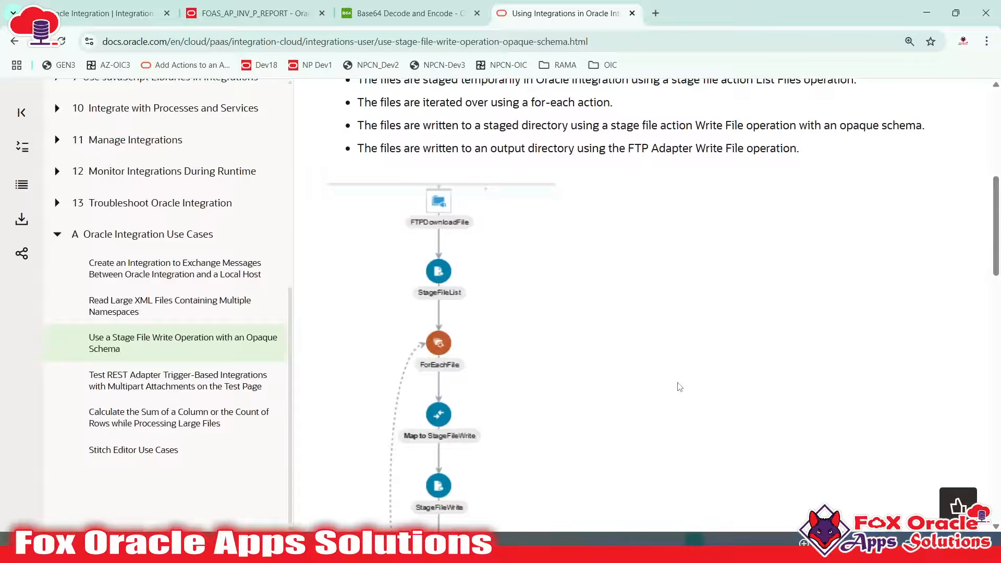
{"action": "scroll", "coordinate": [679, 386], "scroll_direction": "up", "scroll_amount": 2}
{"action": "scroll", "coordinate": [625, 338], "scroll_direction": "down", "scroll_amount": 10}
{"action": "scroll", "coordinate": [590, 296], "scroll_direction": "up", "scroll_amount": 2}
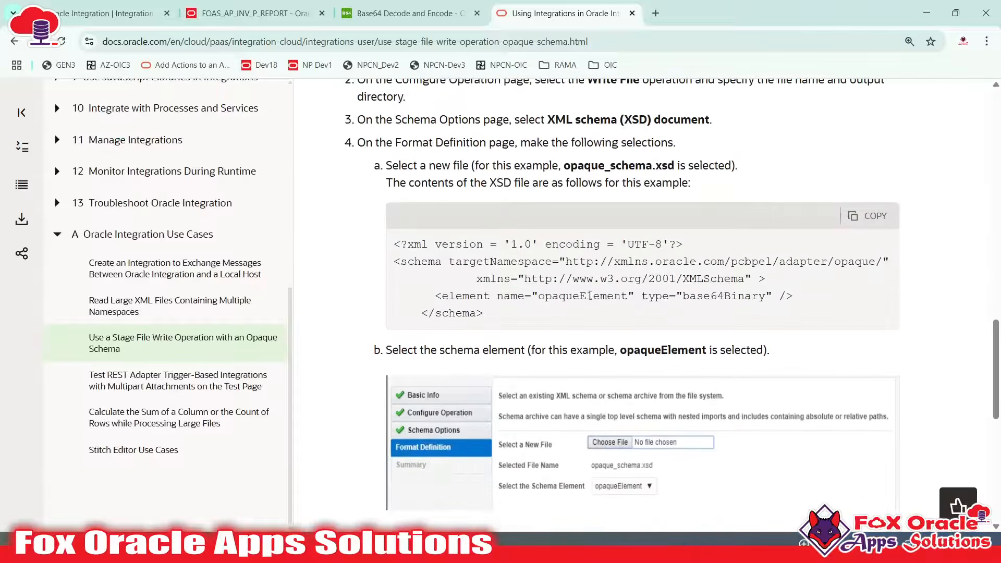
{"action": "left_click_drag", "start_coordinate": [395, 241], "coordinate": [529, 330]}
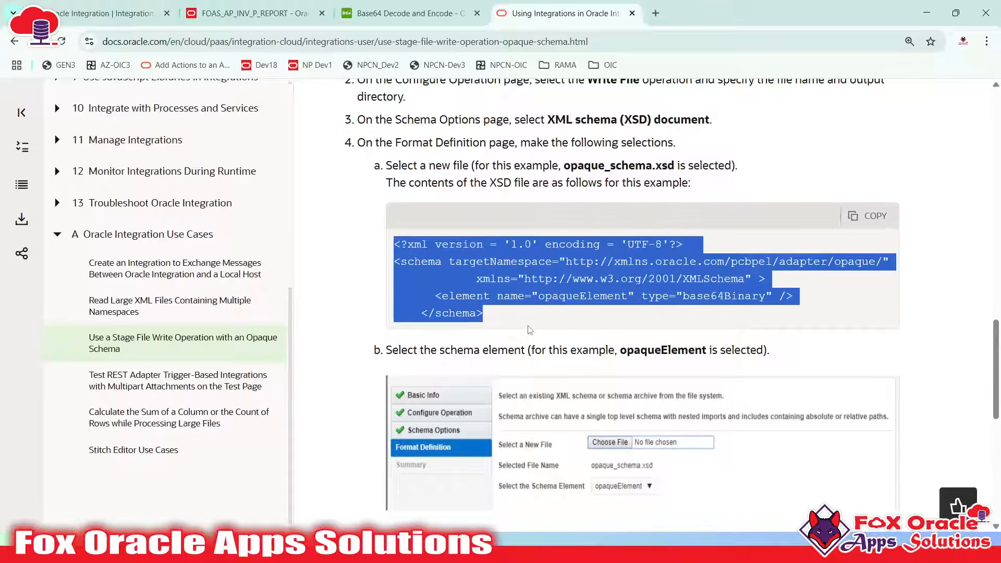
{"action": "left_click", "coordinate": [529, 330]}
{"action": "left_click", "coordinate": [868, 216]}
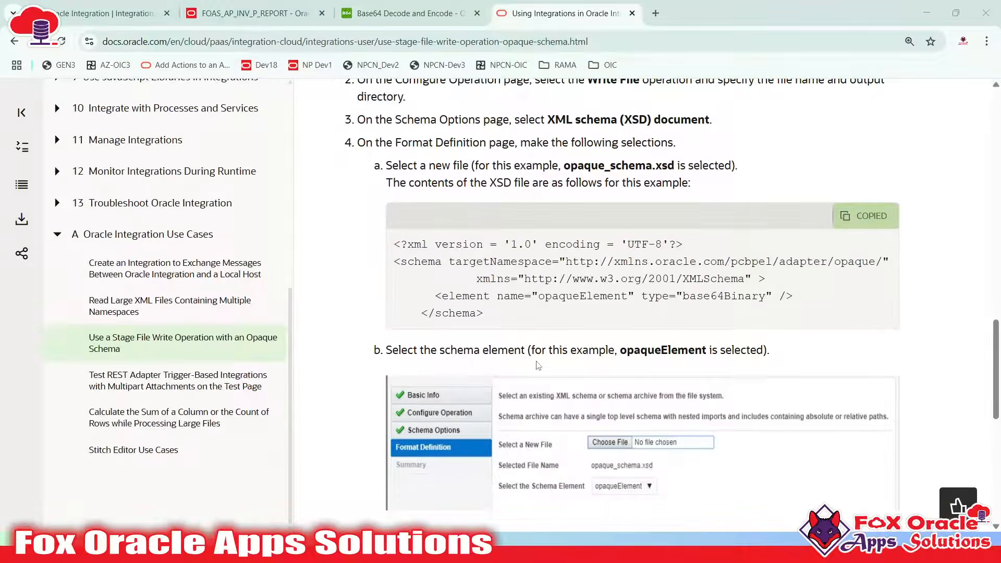
{"action": "key", "text": "alt+Tab"}
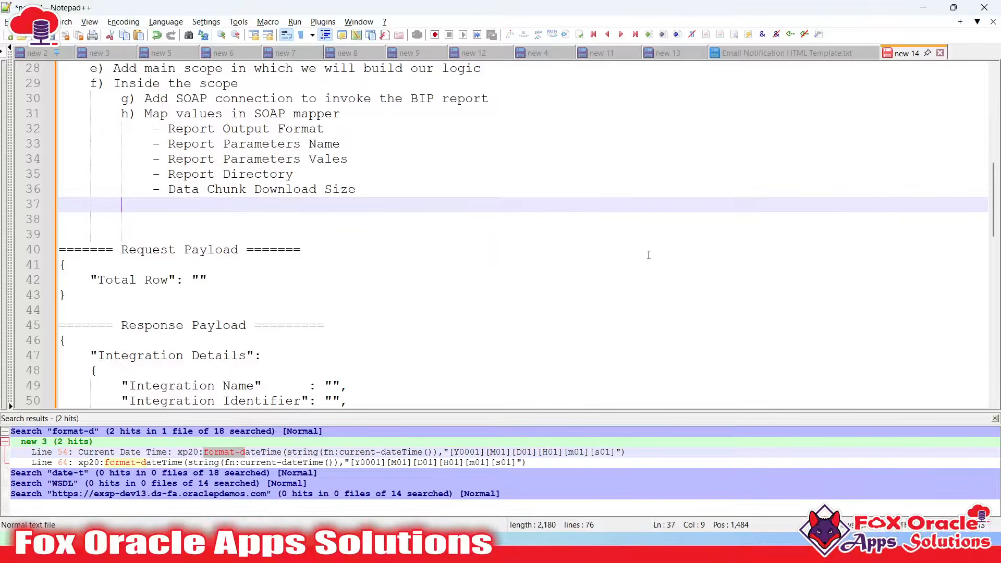
Paste the XSD into a new document, left-align </schema>, and set the language to XML
{"action": "key", "text": "ctrl+n"}
{"action": "key", "text": "ctrl+v"}
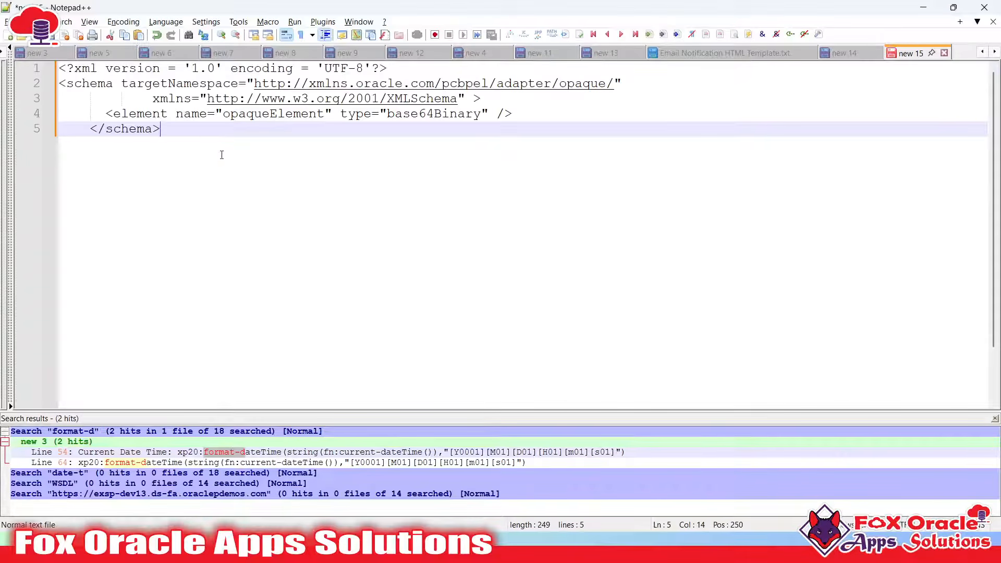
{"action": "key", "text": "Home"}
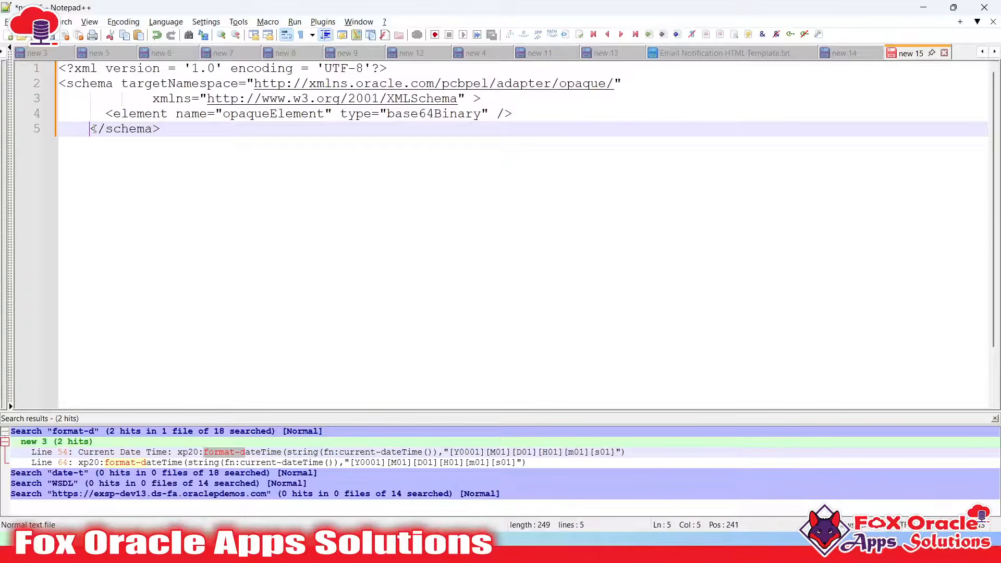
{"action": "key", "text": "BackSpace"}
{"action": "key", "text": "BackSpace"}
{"action": "key", "text": "BackSpace"}
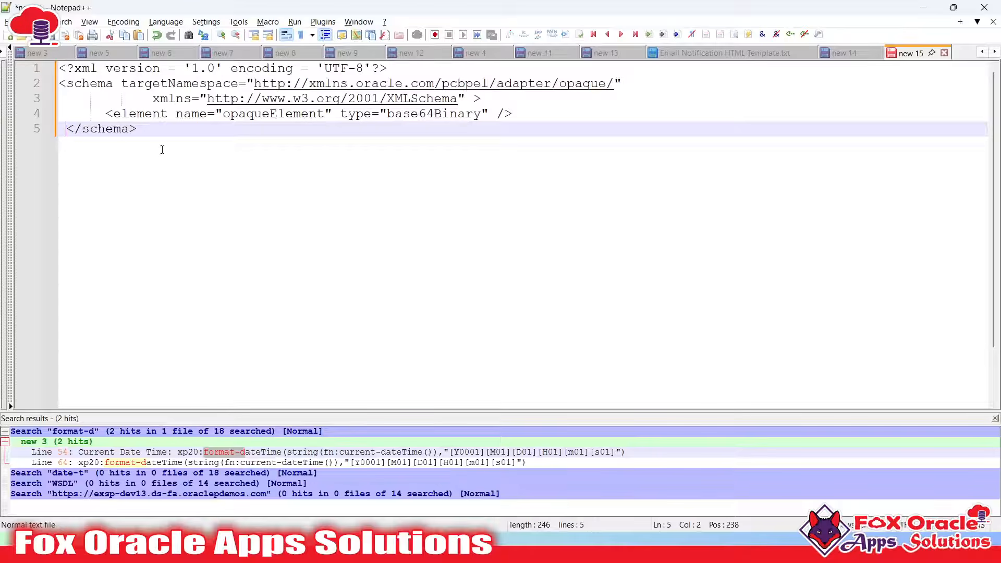
{"action": "key", "text": "BackSpace"}
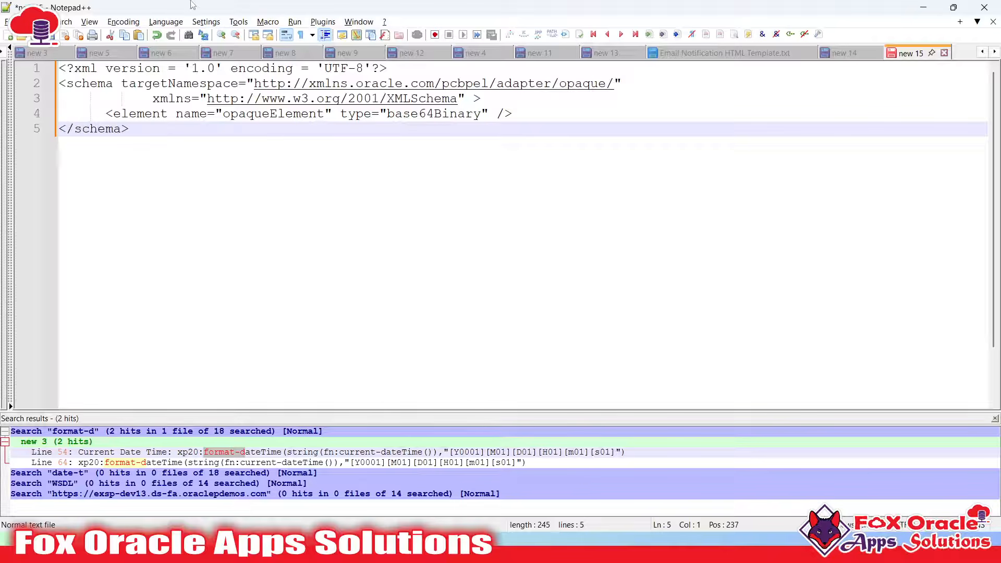
{"action": "left_click", "coordinate": [166, 22]}
{"action": "left_click", "coordinate": [177, 327]}
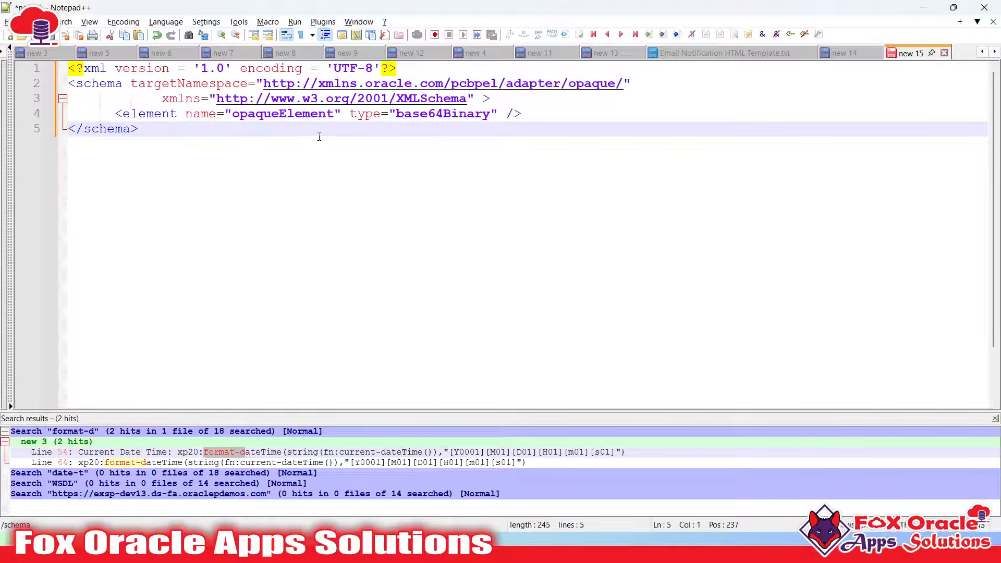
Review the schema's opening tag, targetNamespace line and the opaqueElement name
{"action": "left_click", "coordinate": [176, 136]}
{"action": "left_click", "coordinate": [177, 92]}
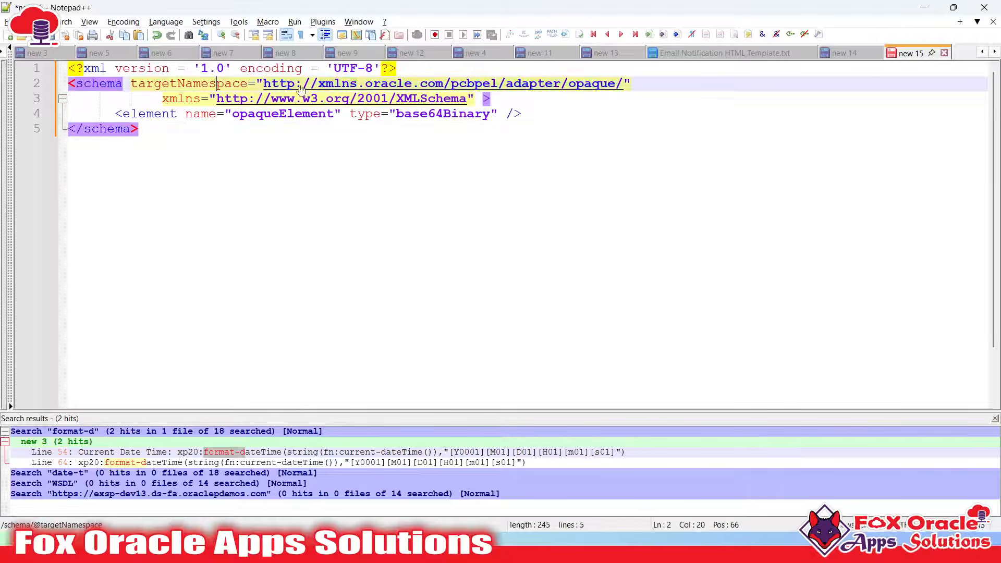
{"action": "left_click", "coordinate": [498, 97]}
{"action": "left_click_drag", "start_coordinate": [498, 97], "coordinate": [68, 82]}
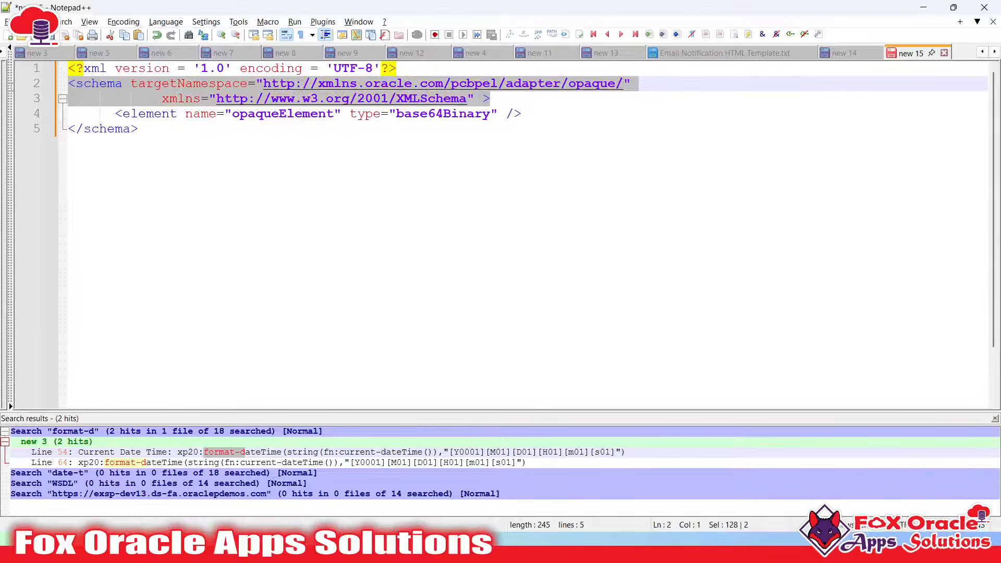
{"action": "left_click", "coordinate": [312, 134]}
{"action": "left_click", "coordinate": [169, 130]}
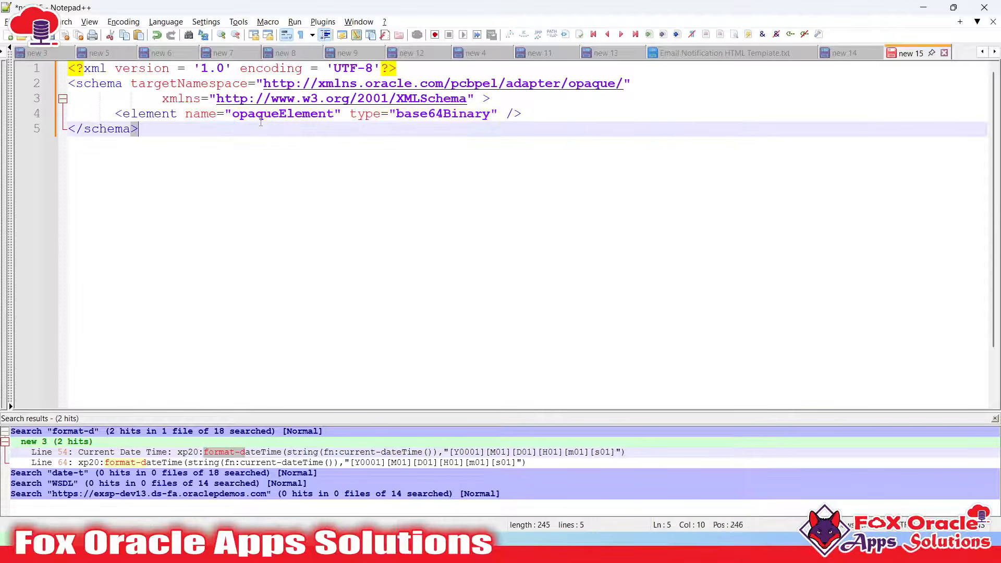
{"action": "double_click", "coordinate": [277, 115]}
{"action": "left_click", "coordinate": [303, 115]}
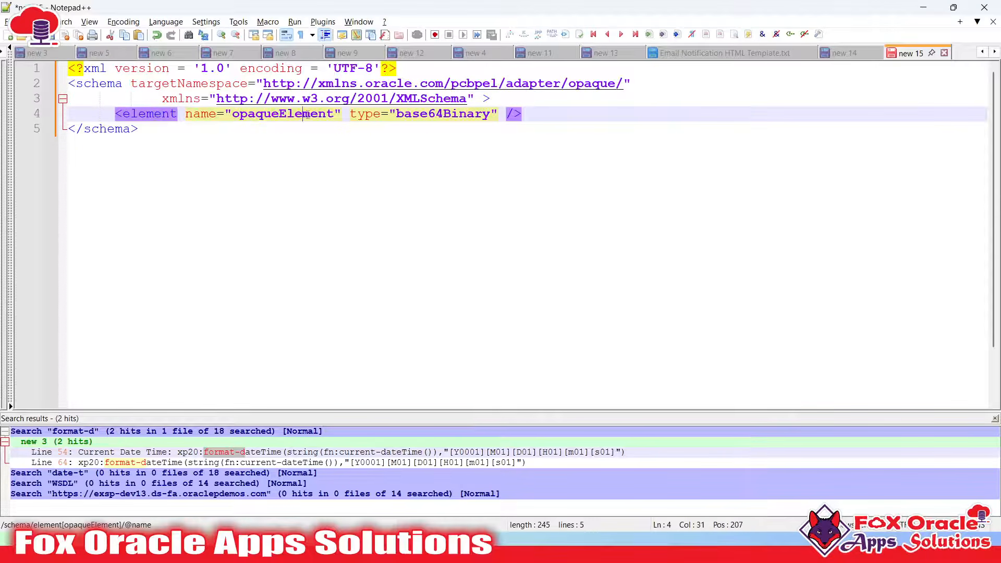
Highlight the base64Binary type, then select all five schema lines
{"action": "double_click", "coordinate": [432, 117]}
{"action": "left_click", "coordinate": [433, 117]}
{"action": "double_click", "coordinate": [438, 119]}
{"action": "left_click", "coordinate": [417, 118]}
{"action": "double_click", "coordinate": [423, 117]}
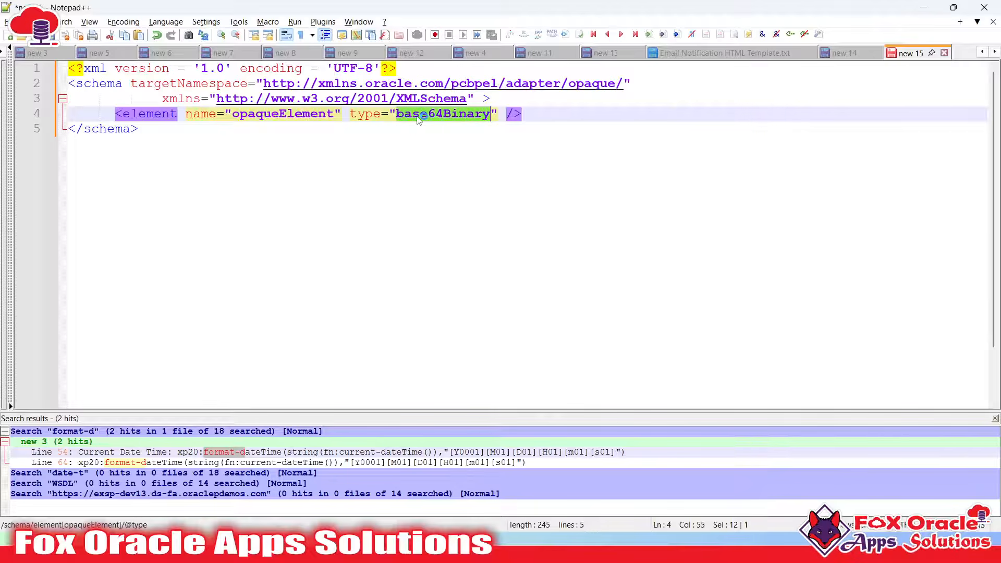
{"action": "left_click", "coordinate": [61, 138]}
{"action": "key", "text": "ctrl+a"}
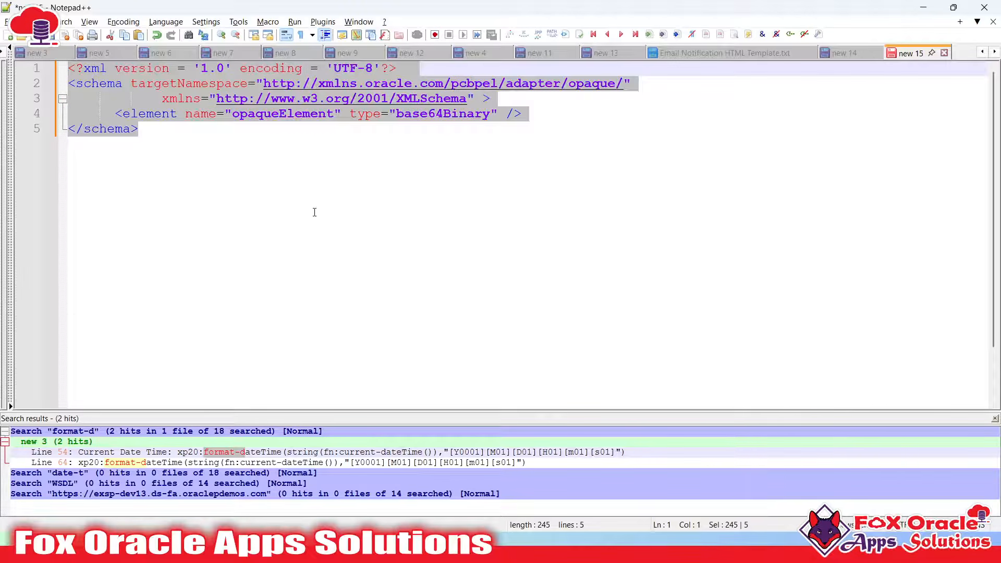
{"action": "left_click_drag", "start_coordinate": [229, 188], "coordinate": [38, 48]}
Save the schema as opaqueSchemaFile.xsd in the OIC 06_2025 folder
{"action": "left_click", "coordinate": [252, 241]}
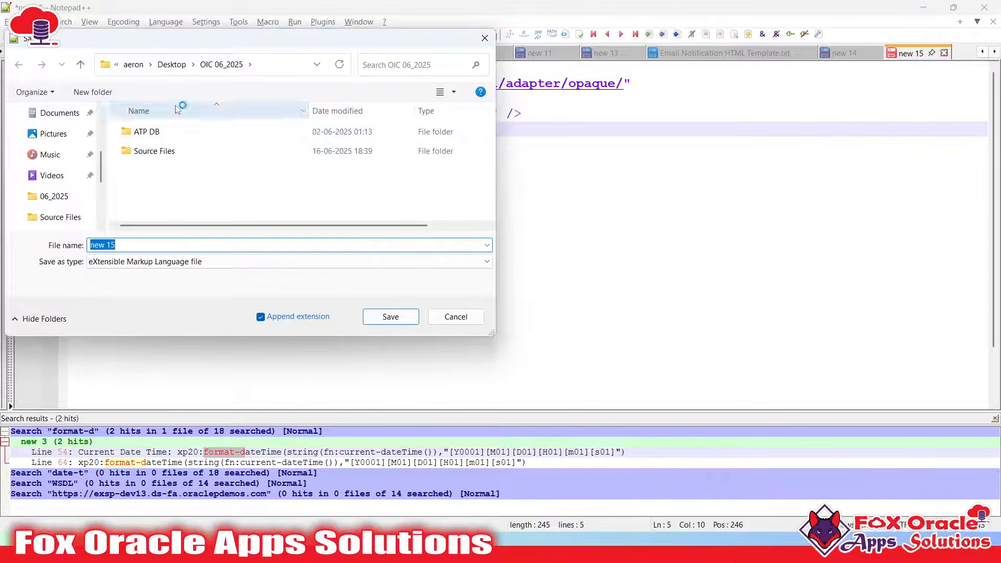
{"action": "double_click", "coordinate": [156, 151]}
{"action": "left_click", "coordinate": [197, 64]}
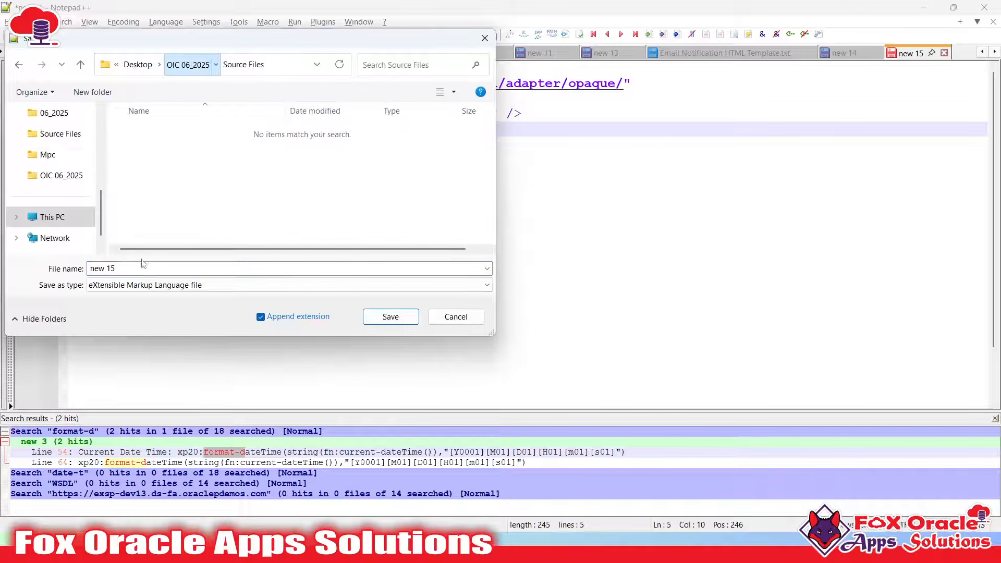
{"action": "type", "text": "opaqueSche"}
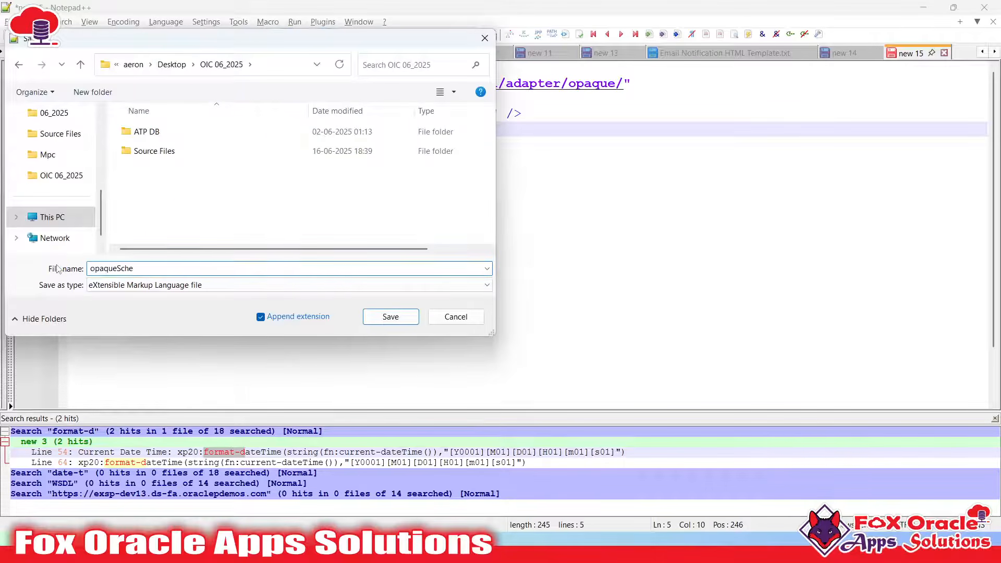
{"action": "type", "text": "maFile"}
{"action": "left_click_drag", "start_coordinate": [158, 268], "coordinate": [97, 280]}
{"action": "left_click", "coordinate": [140, 268]}
{"action": "left_click", "coordinate": [183, 269]}
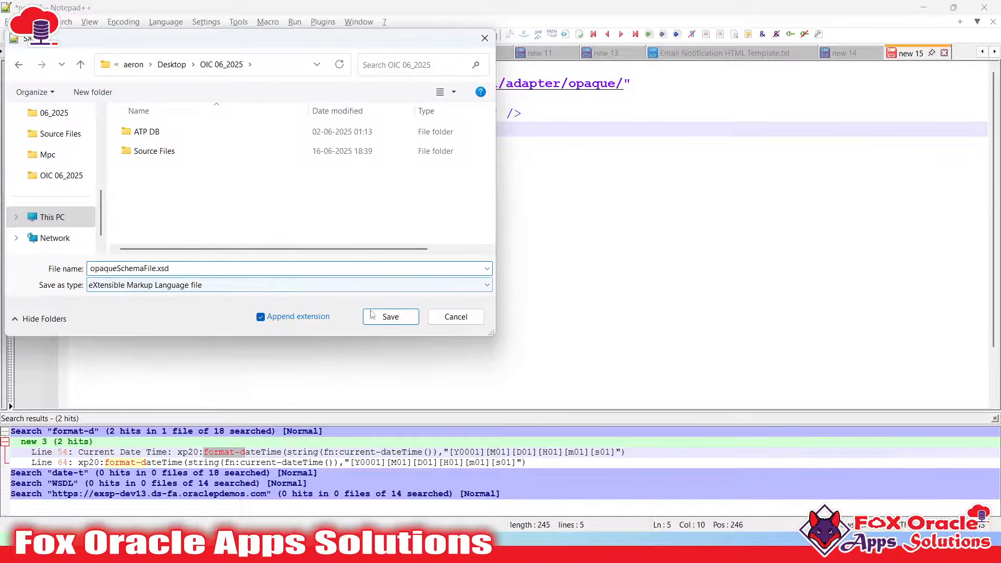
{"action": "left_click", "coordinate": [390, 316]}
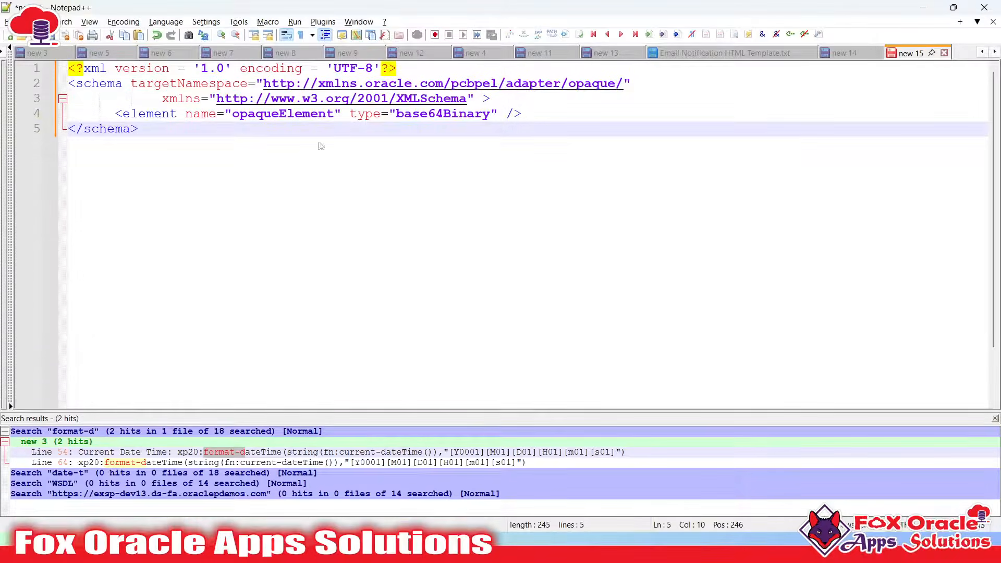
{"action": "key", "text": "ctrl+a"}
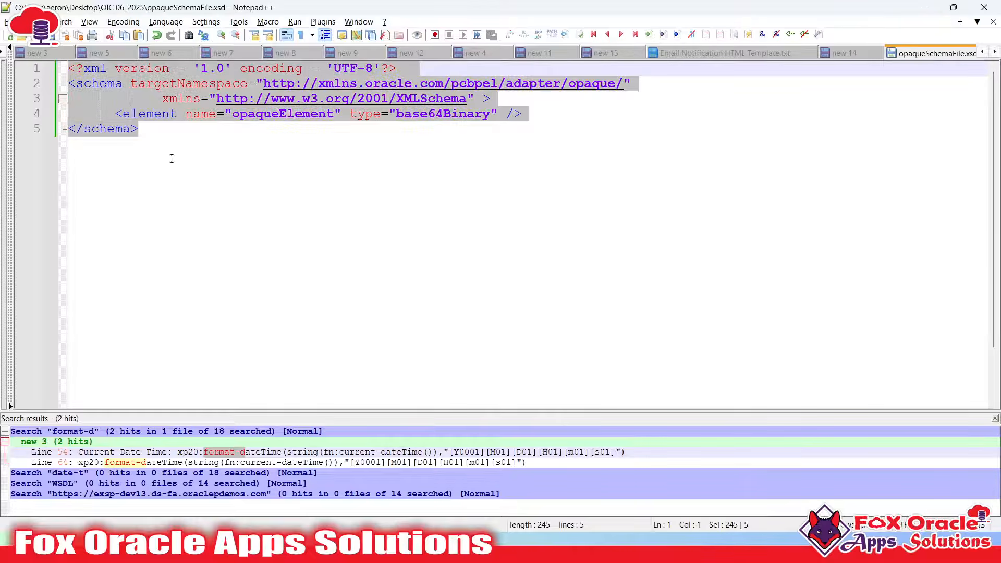
Go back to the FOAS_AP_INV_BIP_OUT_INT integration canvas in the browser
{"action": "key", "text": "alt+Tab"}
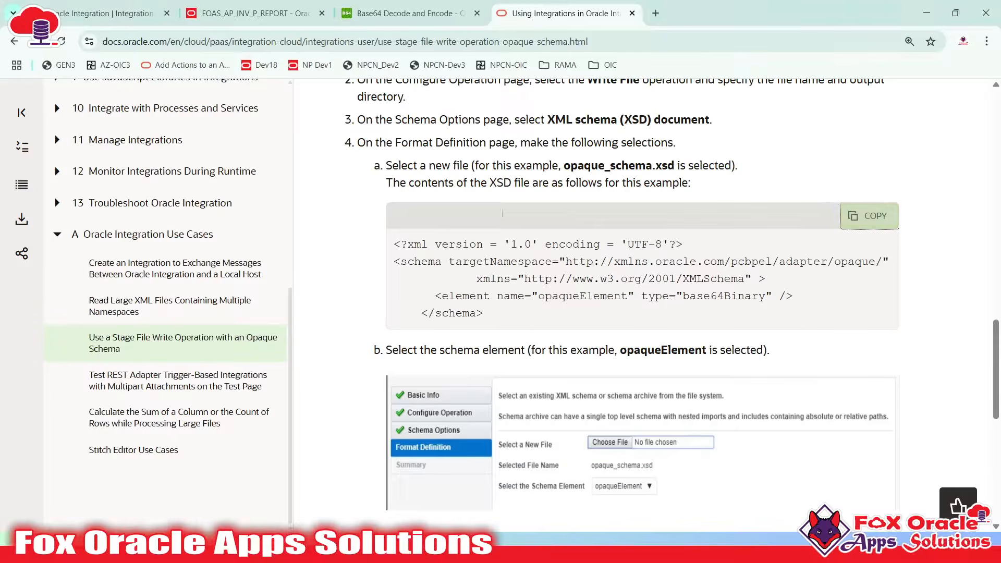
{"action": "left_click", "coordinate": [241, 6]}
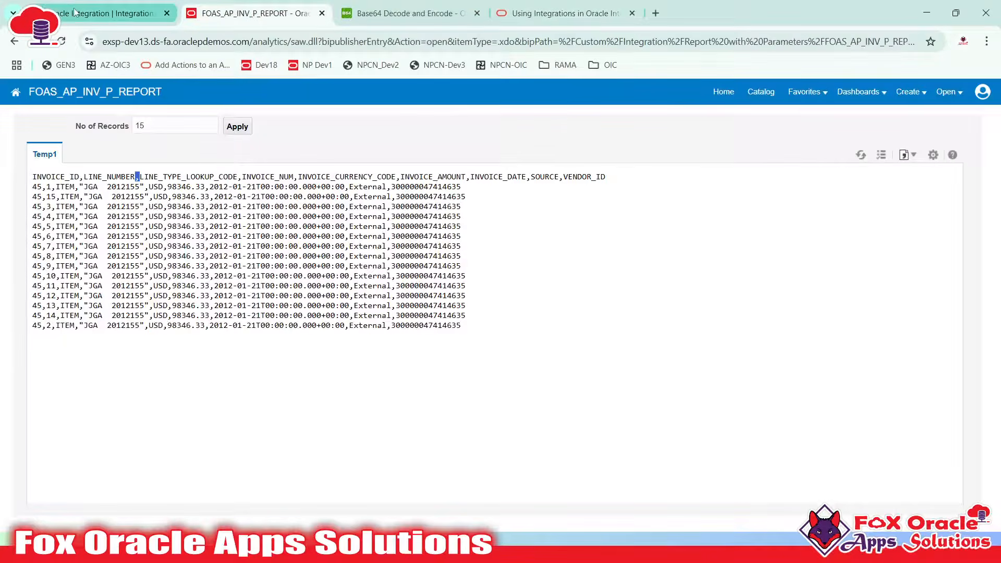
{"action": "left_click", "coordinate": [104, 13]}
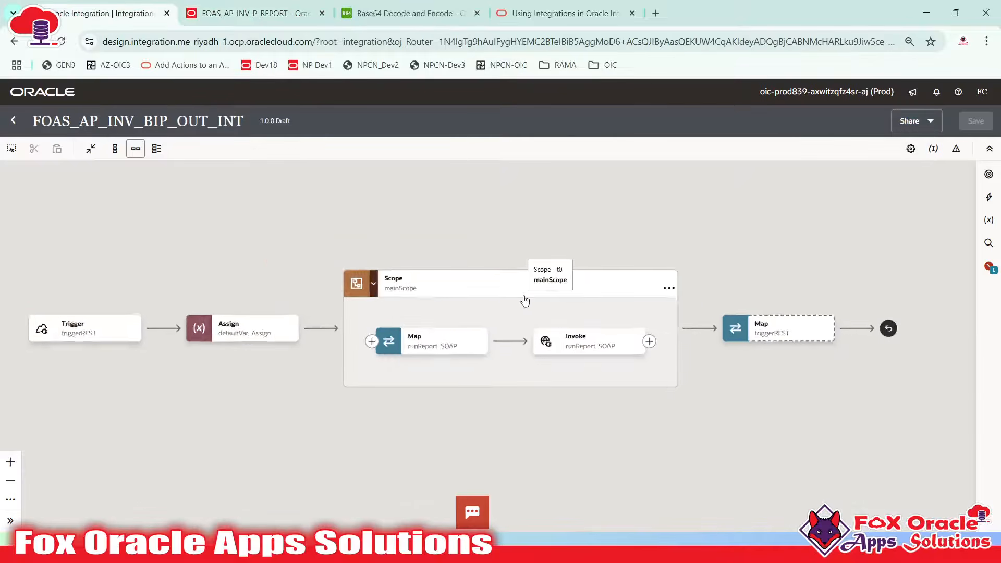
{"action": "scroll", "coordinate": [493, 271], "scroll_direction": "up", "scroll_amount": 1}
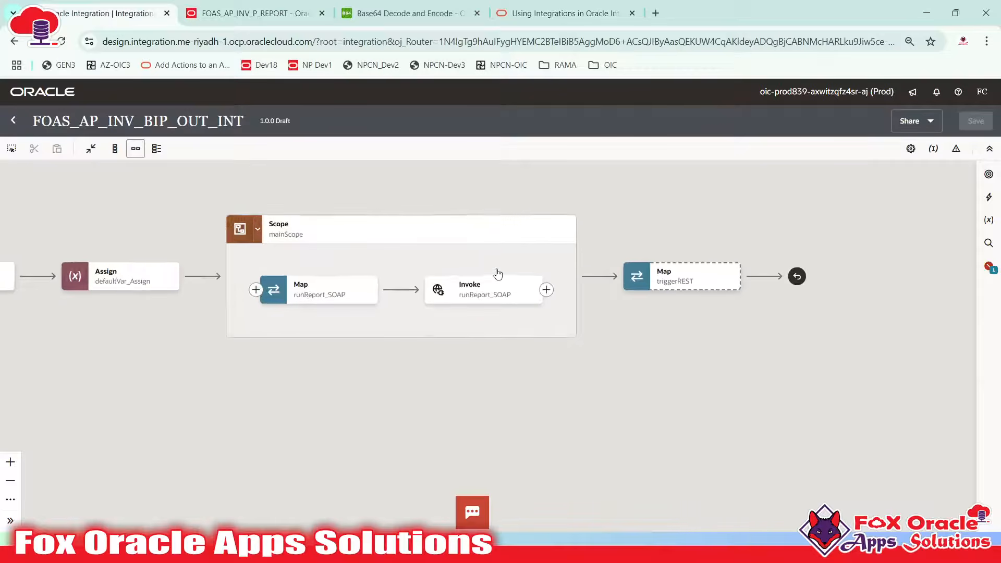
{"action": "scroll", "coordinate": [515, 265], "scroll_direction": "up", "scroll_amount": 1}
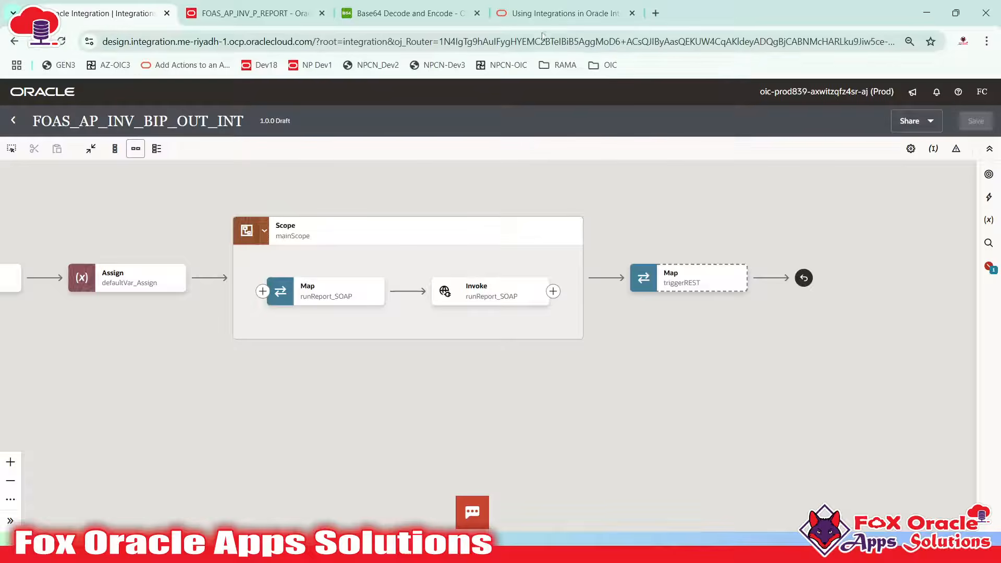
Point out the opaque element and its base64Binary type in the saved schema
{"action": "key", "text": "alt+Tab"}
{"action": "left_click", "coordinate": [283, 131]}
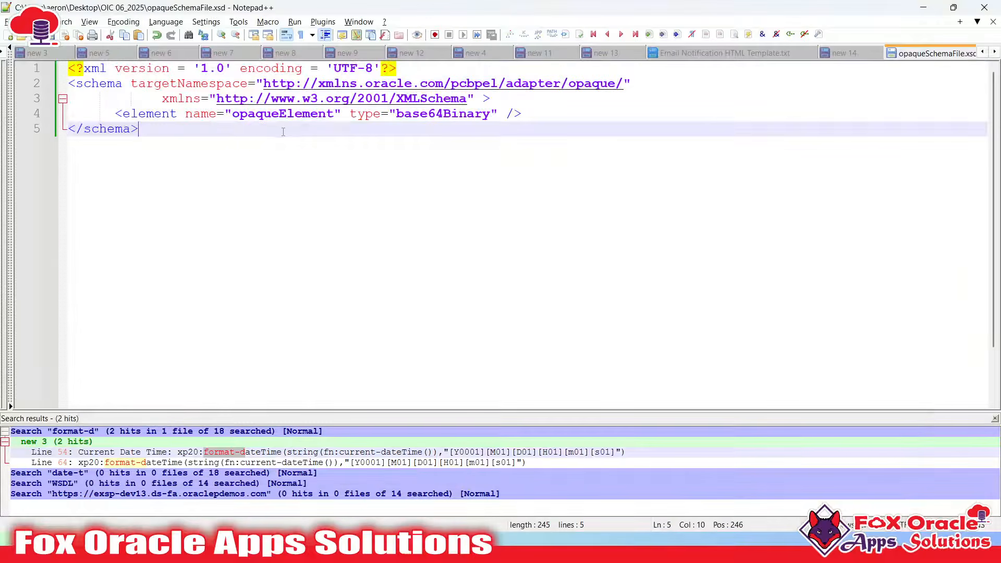
{"action": "left_click_drag", "start_coordinate": [235, 114], "coordinate": [279, 116]}
{"action": "left_click", "coordinate": [450, 125]}
{"action": "double_click", "coordinate": [458, 118]}
{"action": "left_click", "coordinate": [449, 197]}
Open the add-step picker after the runReport_SOAP invoke on the canvas
{"action": "key", "text": "alt+Tab"}
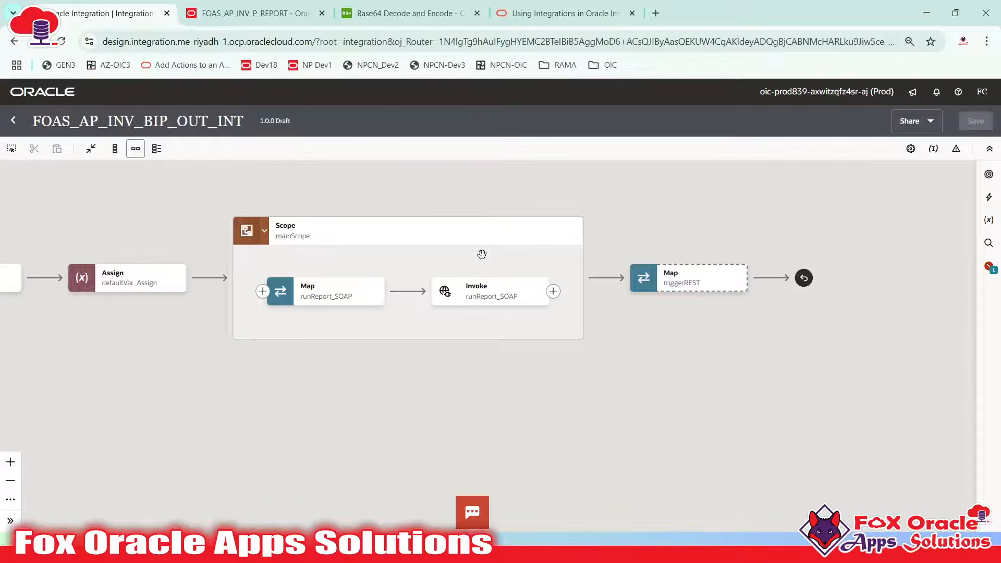
{"action": "left_click_drag", "start_coordinate": [556, 382], "coordinate": [641, 402]}
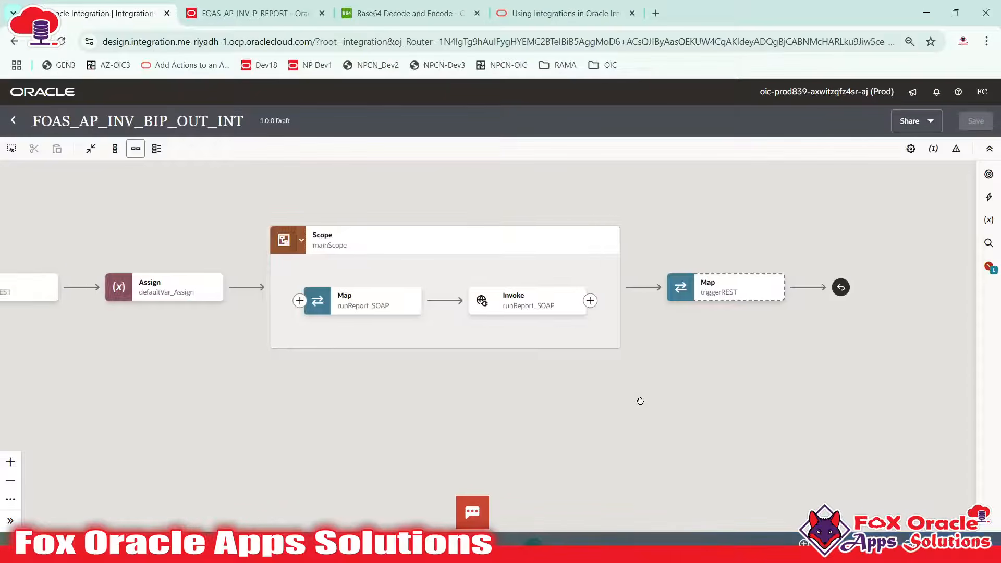
{"action": "left_click", "coordinate": [572, 314]}
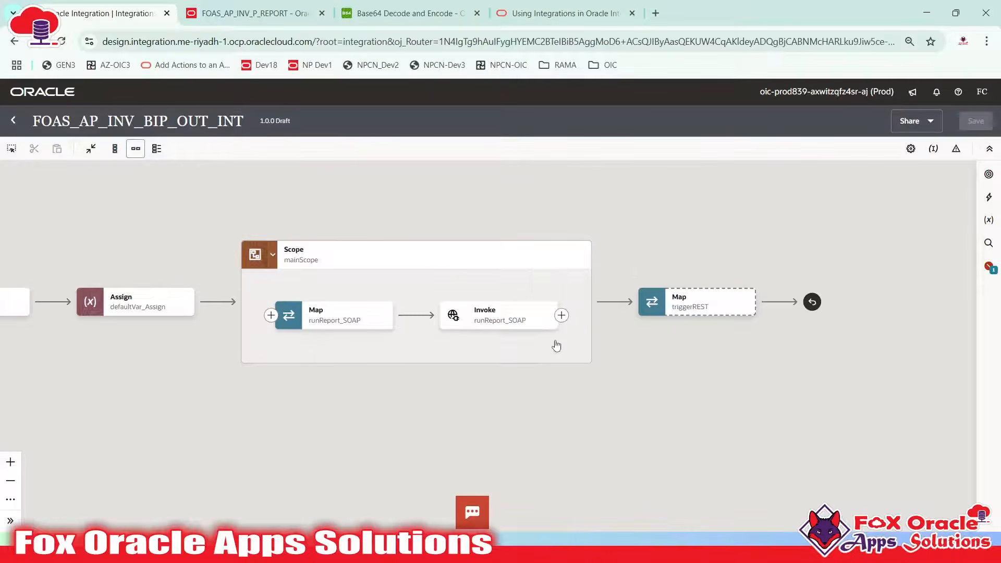
{"action": "left_click", "coordinate": [562, 316]}
Add a Stage File action after runReport_SOAP and start naming it 'WriteReportBy'
{"action": "left_click", "coordinate": [619, 183]}
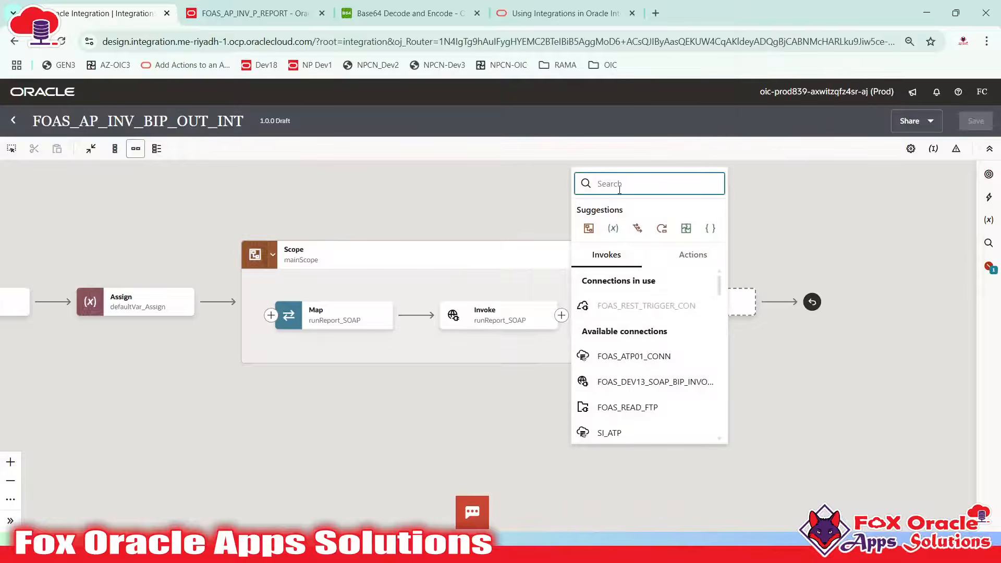
{"action": "type", "text": "stage"}
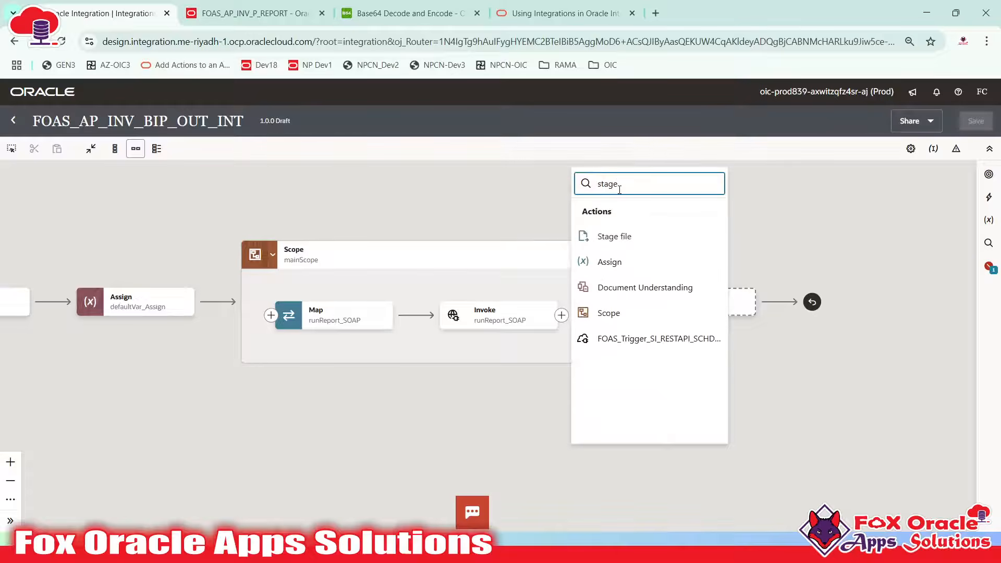
{"action": "left_click", "coordinate": [615, 233]}
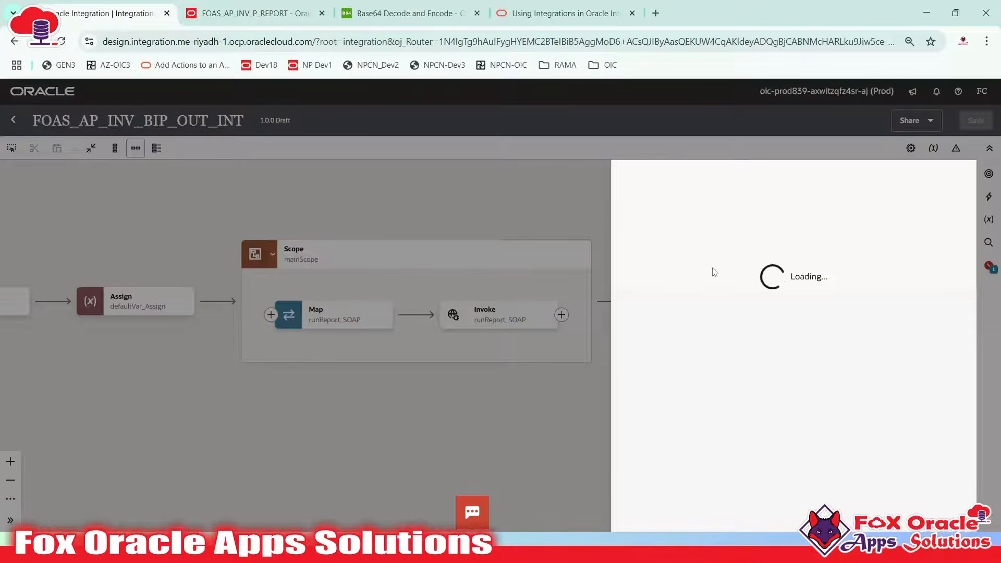
{"action": "left_click", "coordinate": [685, 235]}
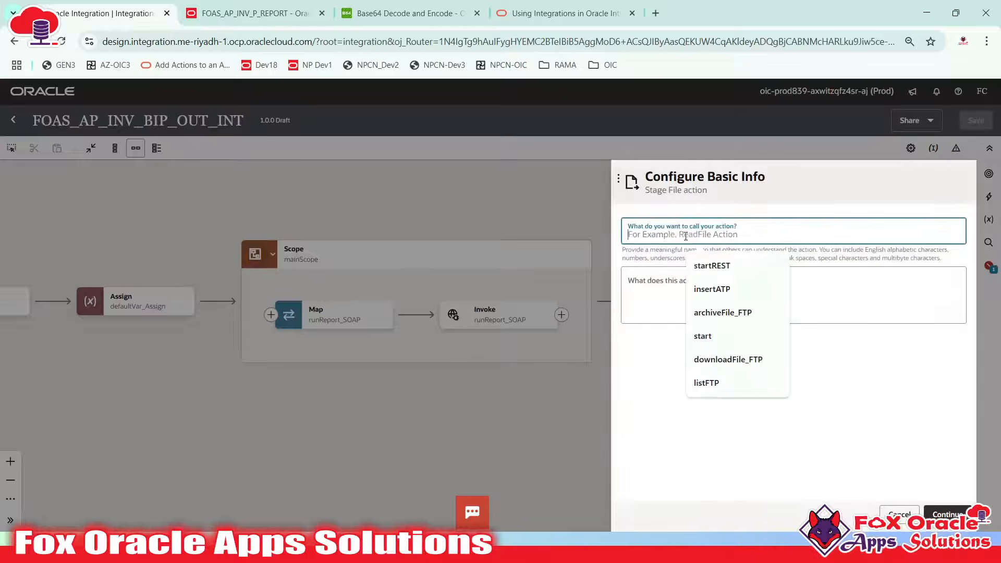
{"action": "type", "text": "Wri"}
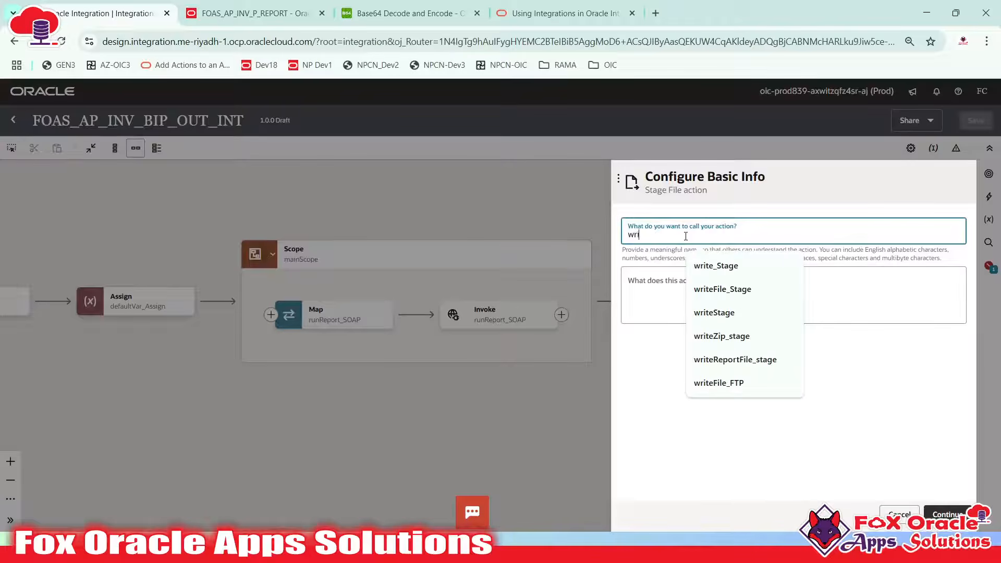
{"action": "type", "text": "teReportBy"}
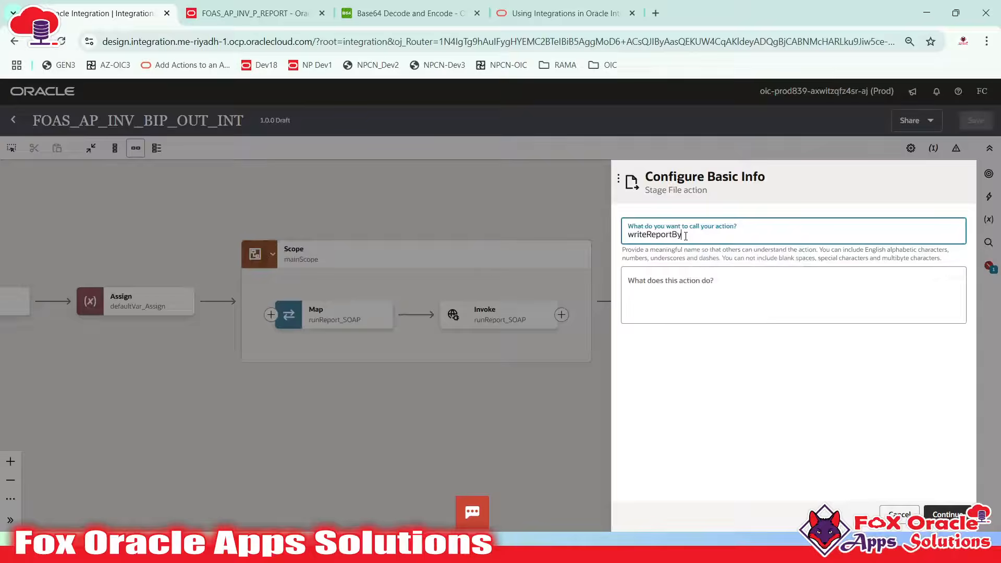
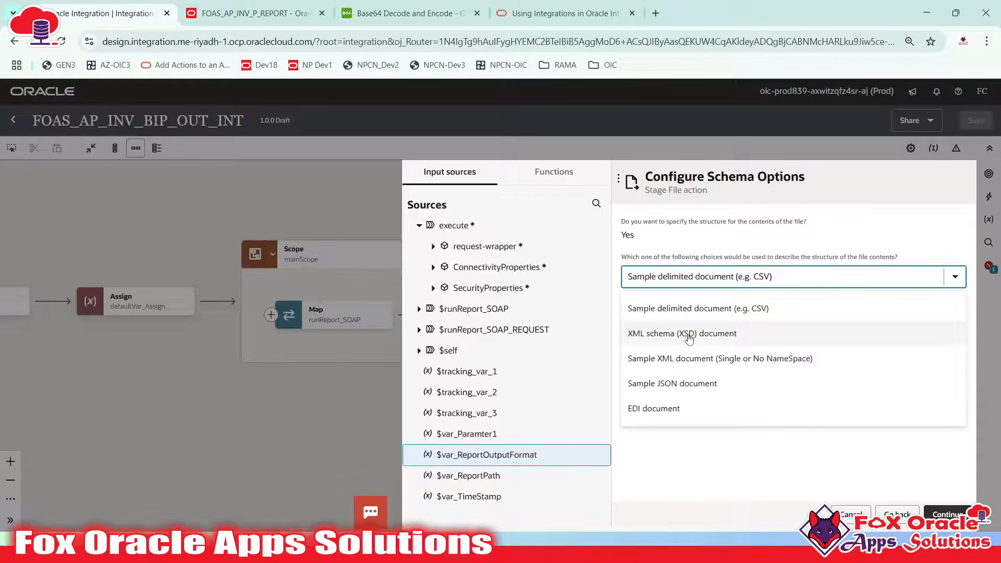
Choose 'XML schema (XSD) document' as the Stage File structure, then switch to Notepad++
{"action": "left_click", "coordinate": [689, 338]}
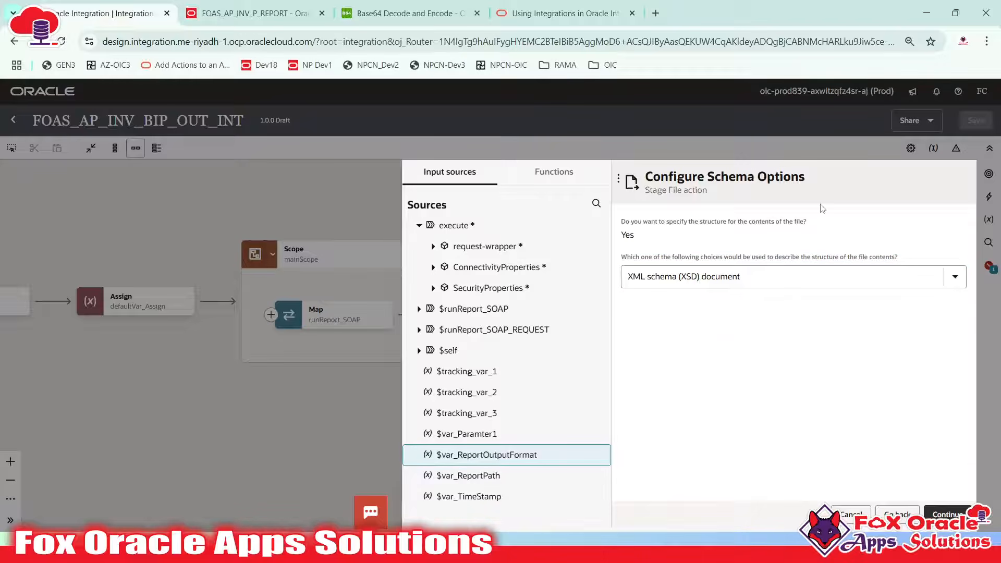
{"action": "key", "text": "super"}
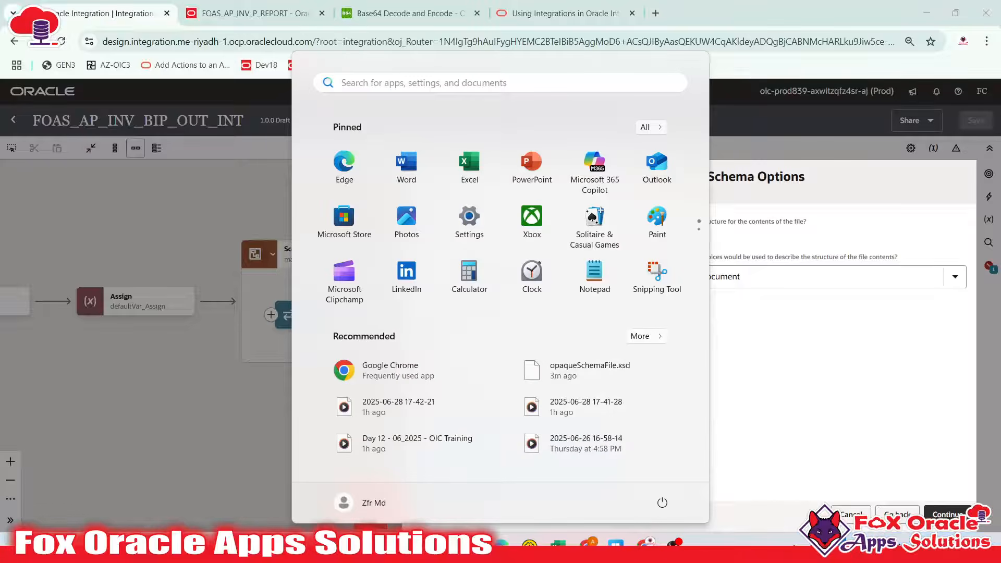
{"action": "left_click", "coordinate": [443, 544]}
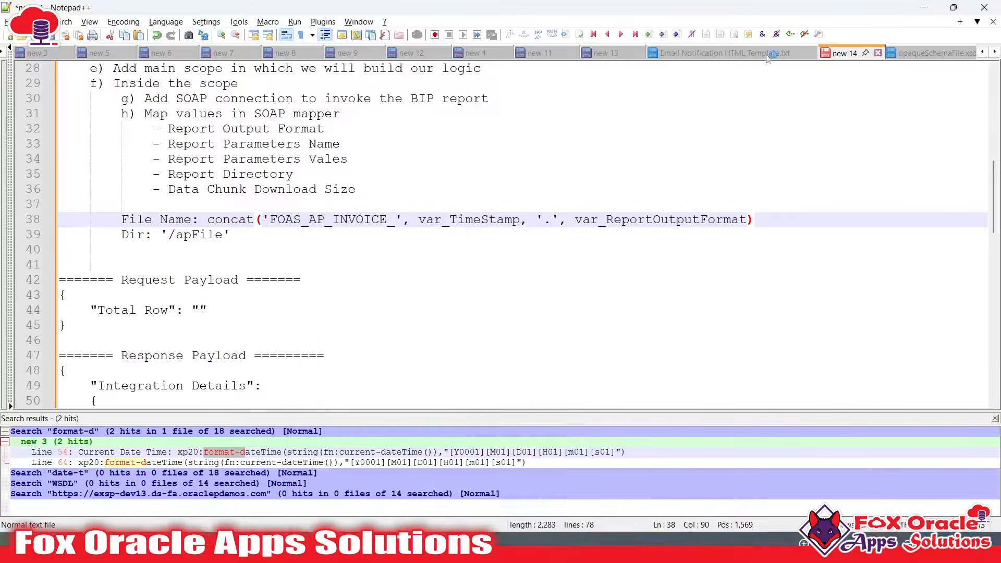
Highlight the five-line opaqueSchemaFile.xsd defining the base64Binary opaqueElement, then return to the browser
{"action": "left_click", "coordinate": [892, 51]}
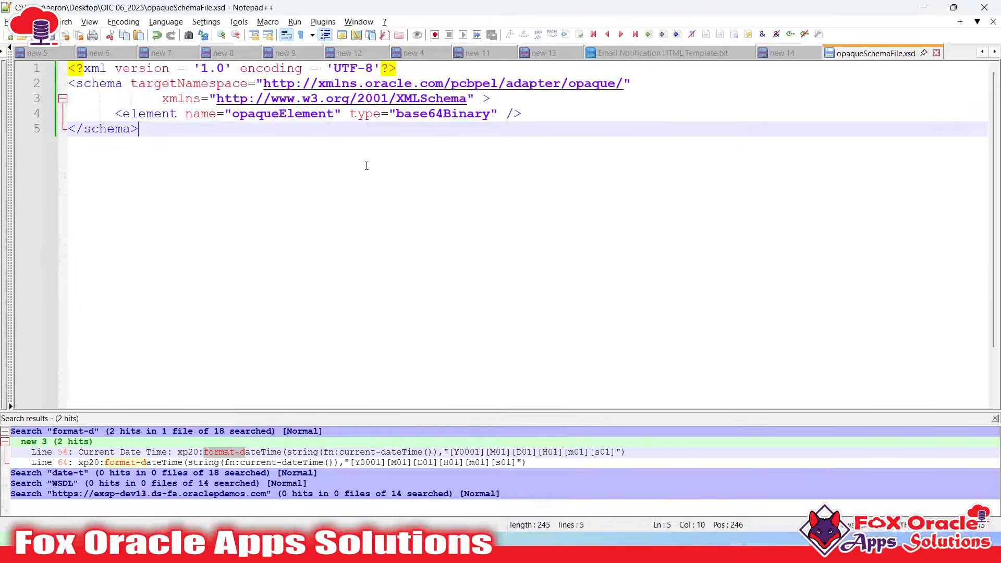
{"action": "key", "text": "ctrl+a"}
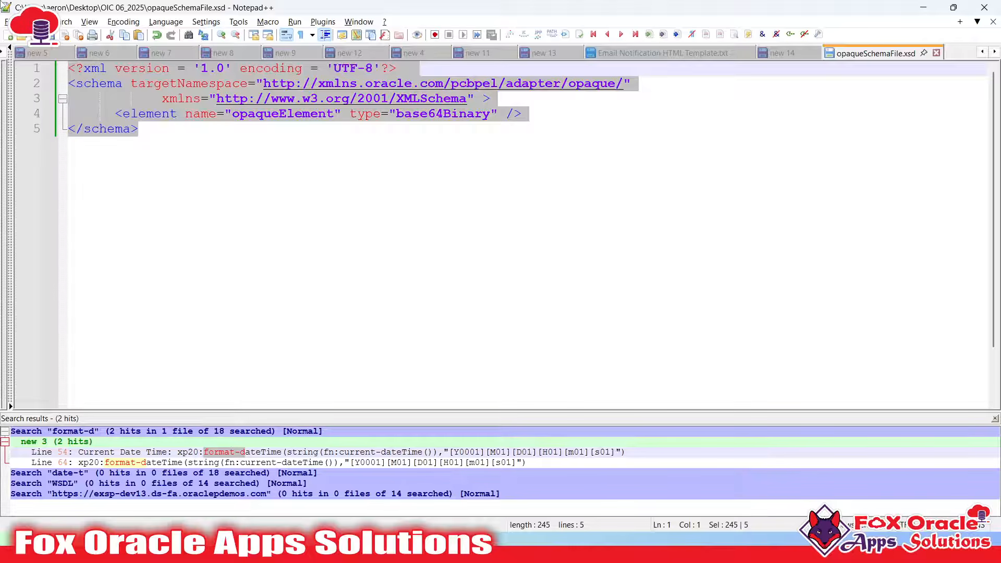
{"action": "left_click", "coordinate": [311, 243]}
{"action": "key", "text": "ctrl+a"}
{"action": "left_click", "coordinate": [188, 151]}
{"action": "key", "text": "ctrl+a"}
{"action": "left_click", "coordinate": [285, 135]}
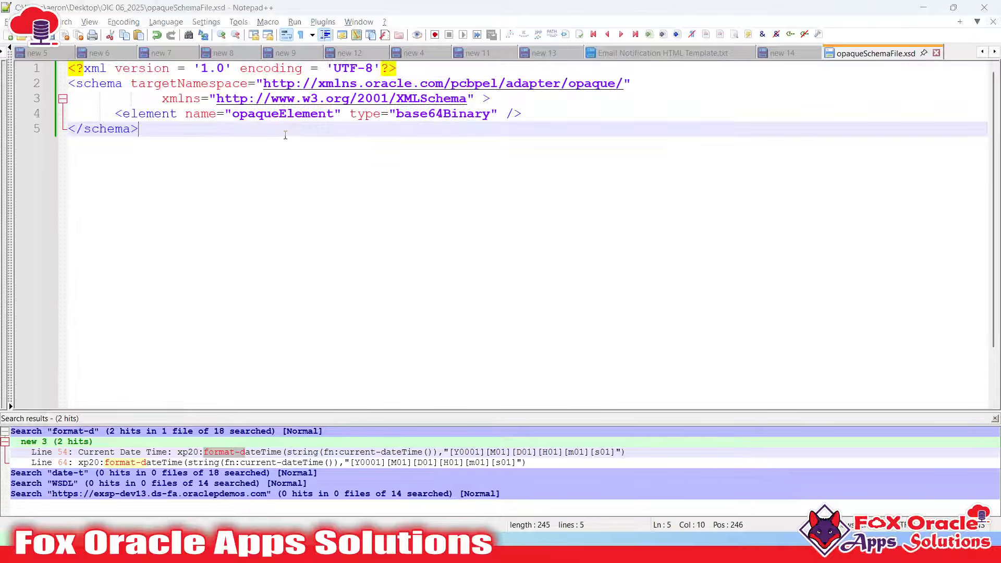
{"action": "key", "text": "alt+Tab"}
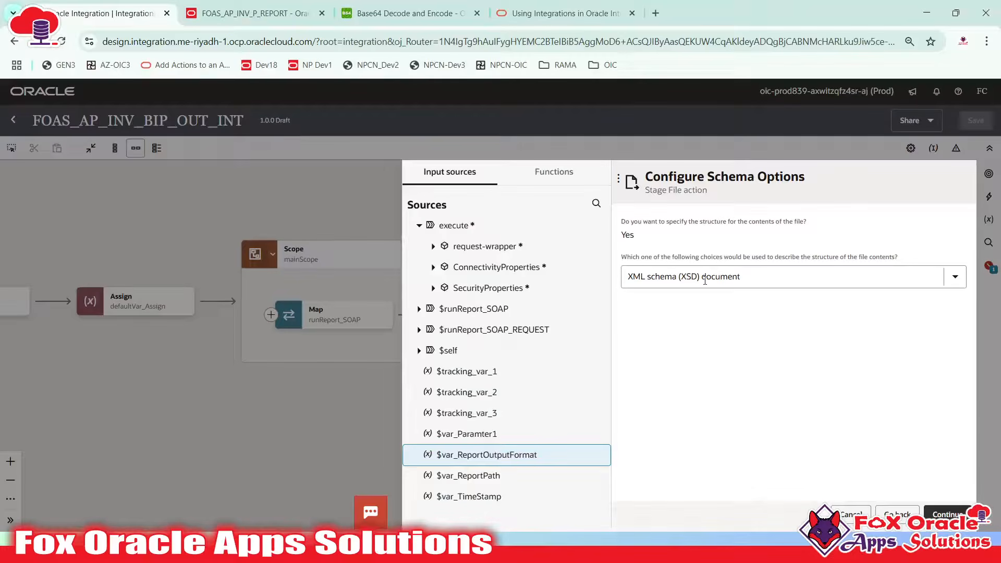
Upload opaqueSchemaFile.xsd from the OIC 06_2025 folder as the Stage File schema
{"action": "left_click", "coordinate": [947, 513]}
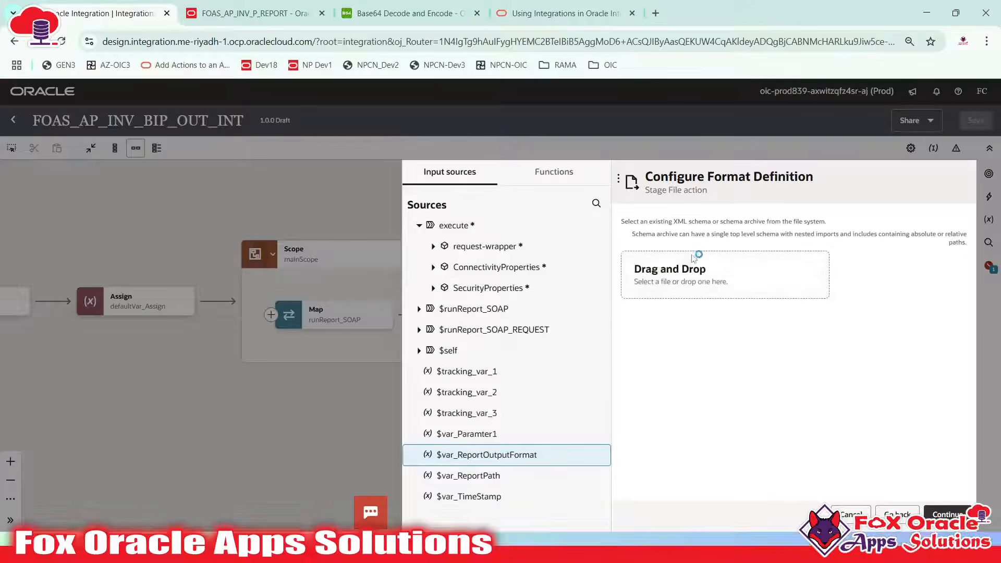
{"action": "left_click", "coordinate": [706, 282]}
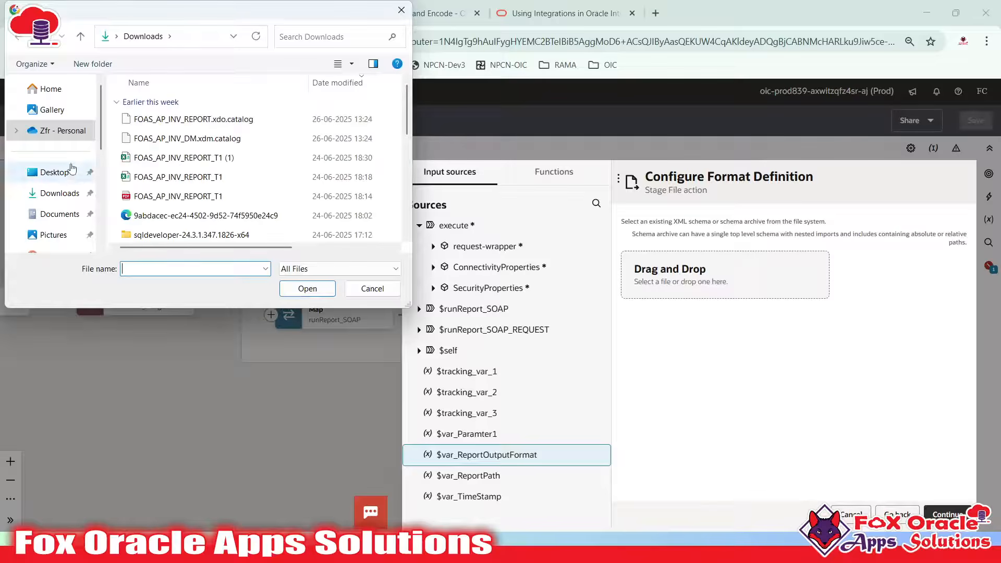
{"action": "scroll", "coordinate": [58, 172], "scroll_direction": "down", "scroll_amount": 5}
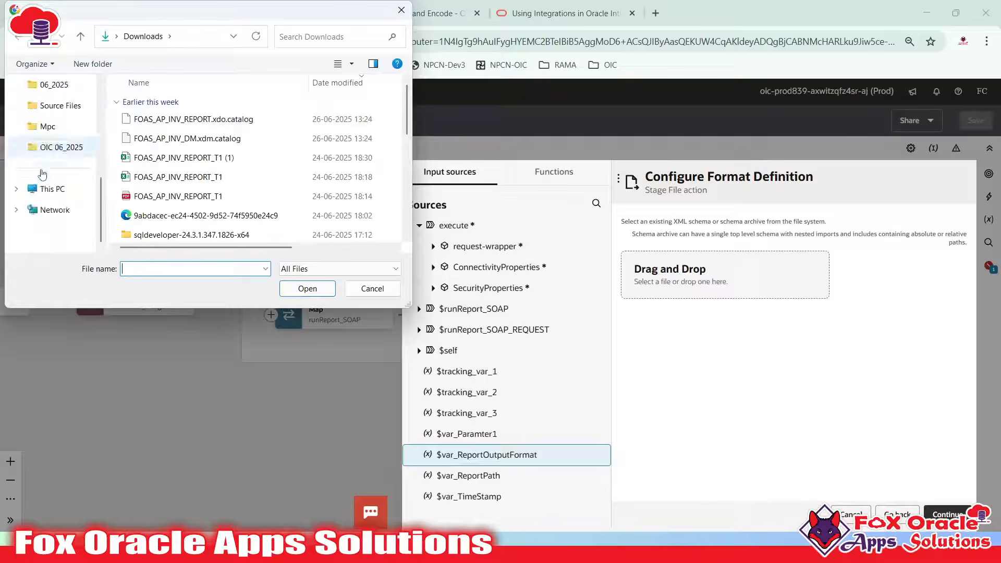
{"action": "left_click", "coordinate": [54, 148]}
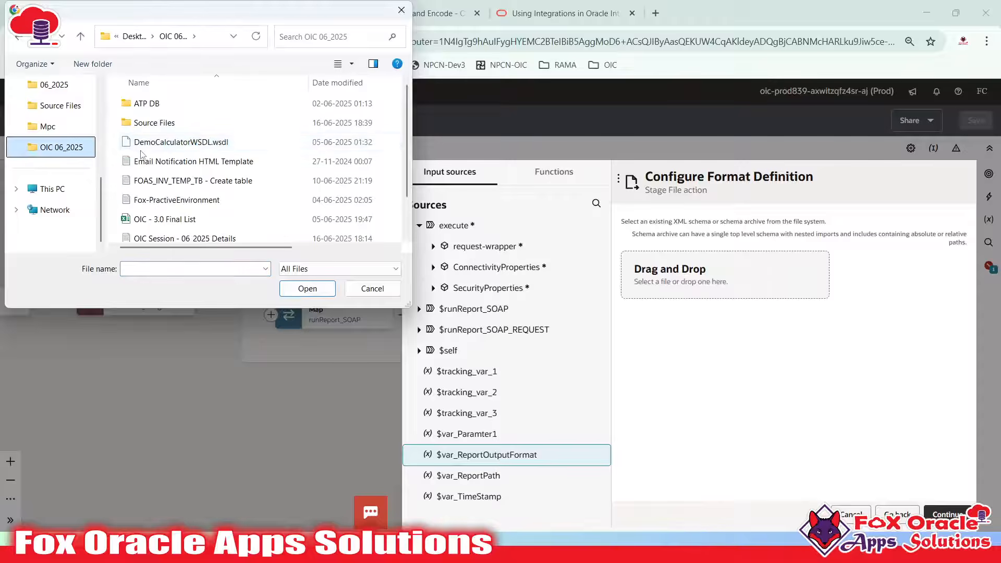
{"action": "scroll", "coordinate": [172, 208], "scroll_direction": "down", "scroll_amount": 1}
{"action": "scroll", "coordinate": [173, 208], "scroll_direction": "up", "scroll_amount": 1}
{"action": "scroll", "coordinate": [177, 211], "scroll_direction": "down", "scroll_amount": 1}
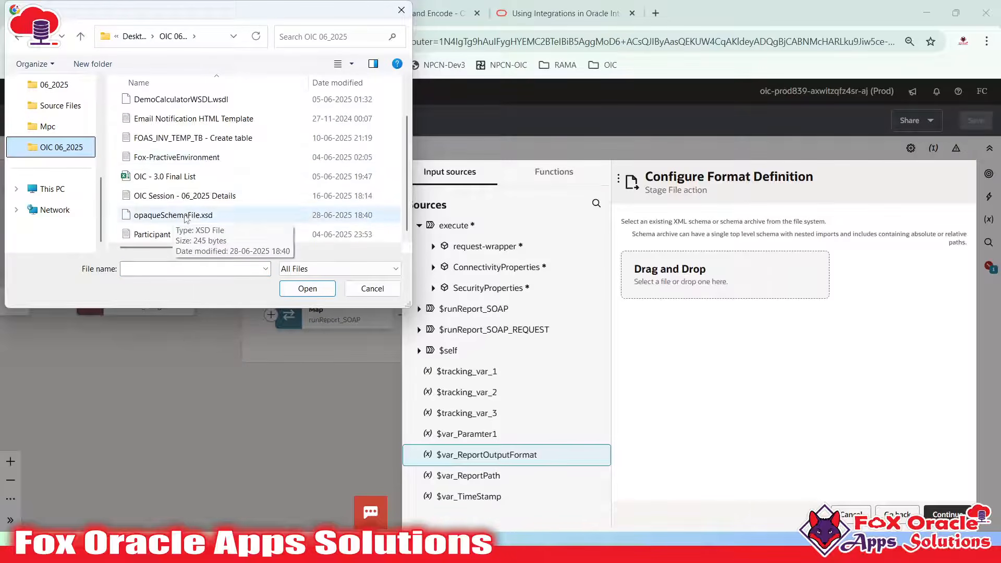
{"action": "left_click", "coordinate": [201, 216]}
{"action": "left_click", "coordinate": [307, 288]}
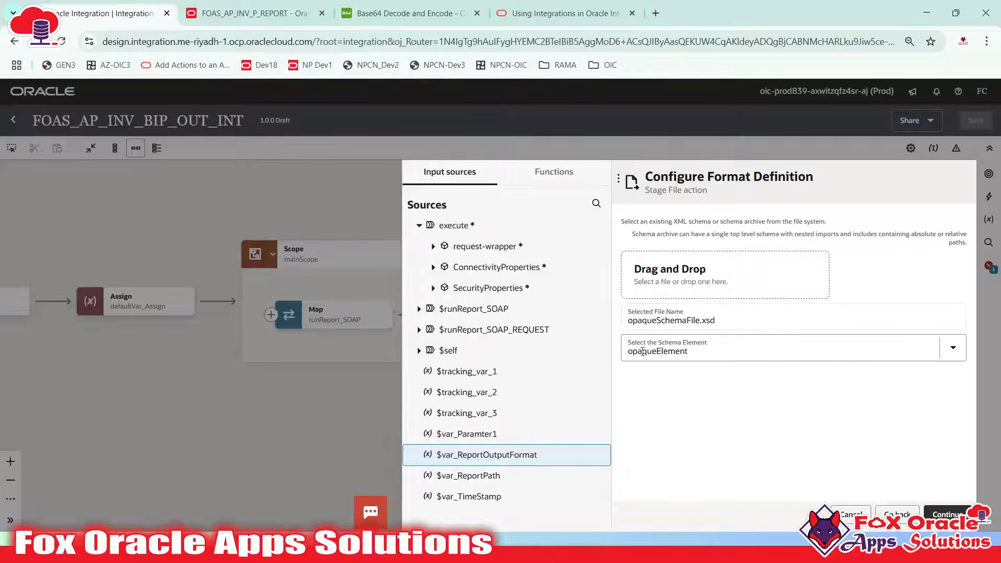
Confirm opaqueElement as the schema element and finish the writeReportByte_Stage wizard
{"action": "left_click", "coordinate": [693, 353]}
{"action": "left_click", "coordinate": [724, 421]}
{"action": "key", "text": "alt+Tab"}
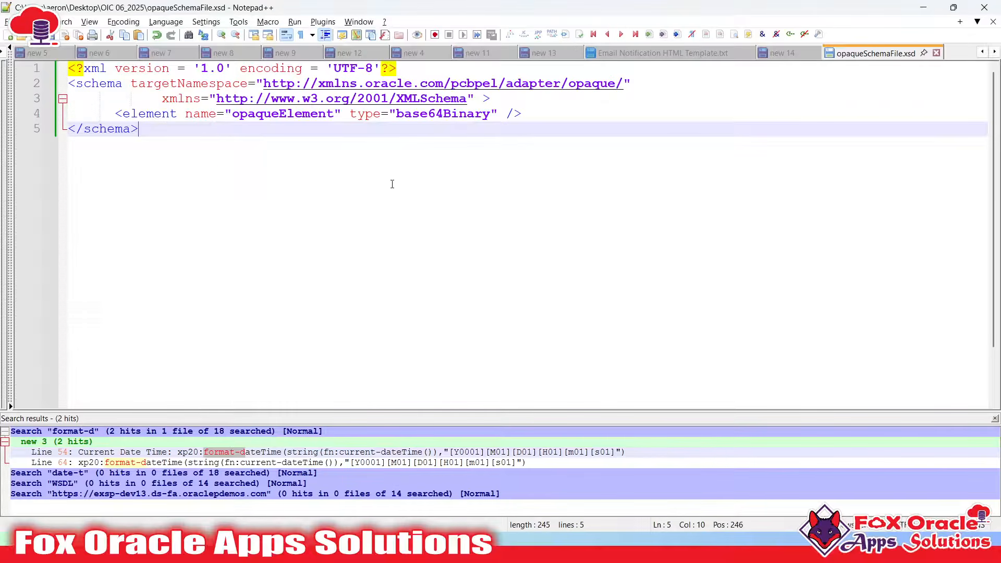
{"action": "double_click", "coordinate": [314, 114]}
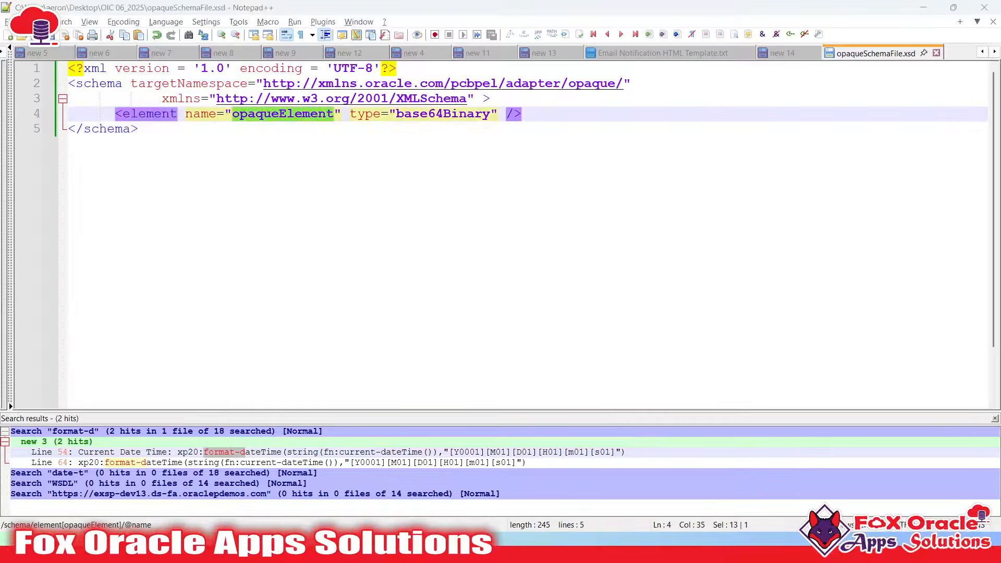
{"action": "key", "text": "alt+Tab"}
{"action": "left_click", "coordinate": [946, 515]}
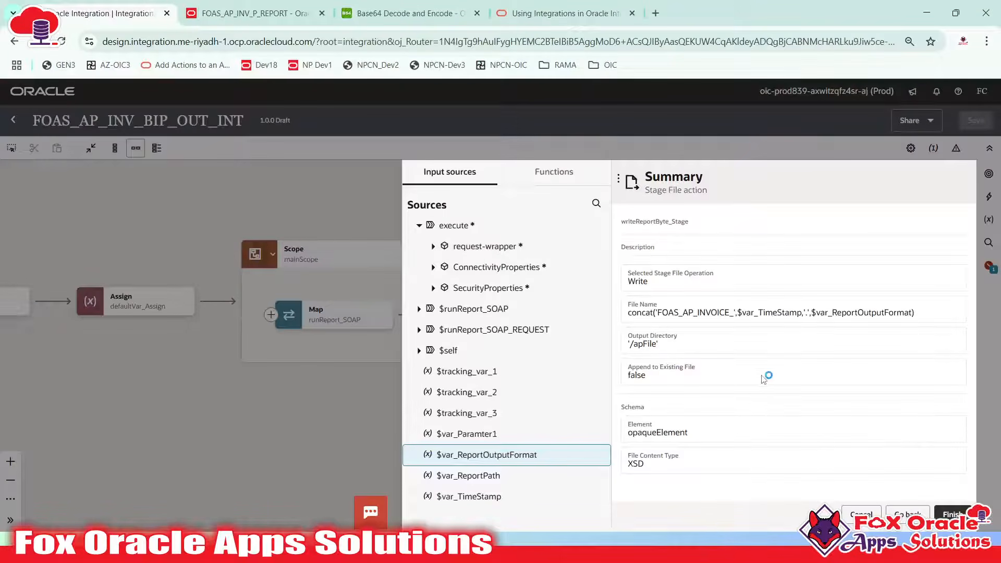
{"action": "left_click", "coordinate": [950, 514]}
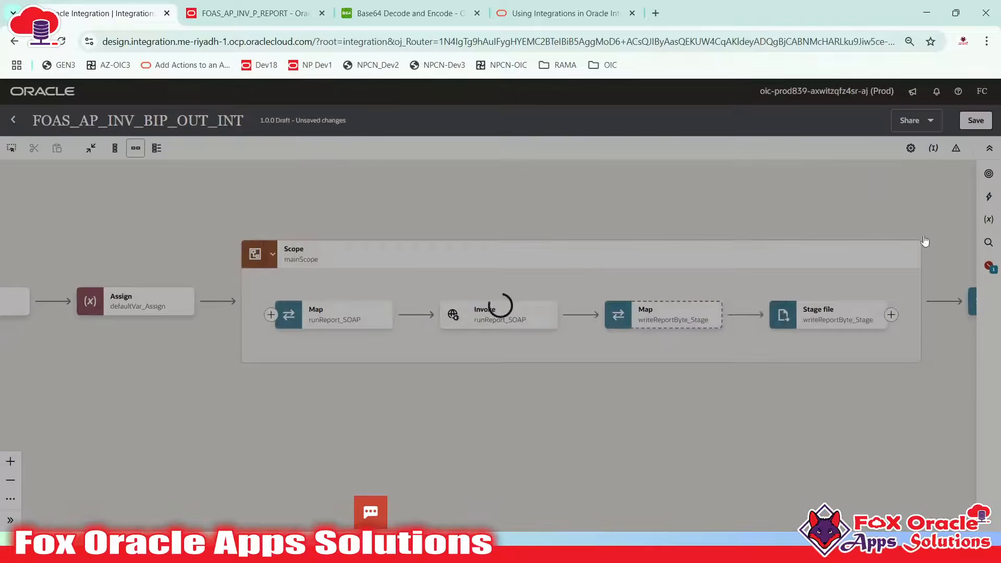
Locate the new writeReportByte_Stage step on the canvas, then bring Notepad++ forward
{"action": "key", "text": "super"}
{"action": "key", "text": "super"}
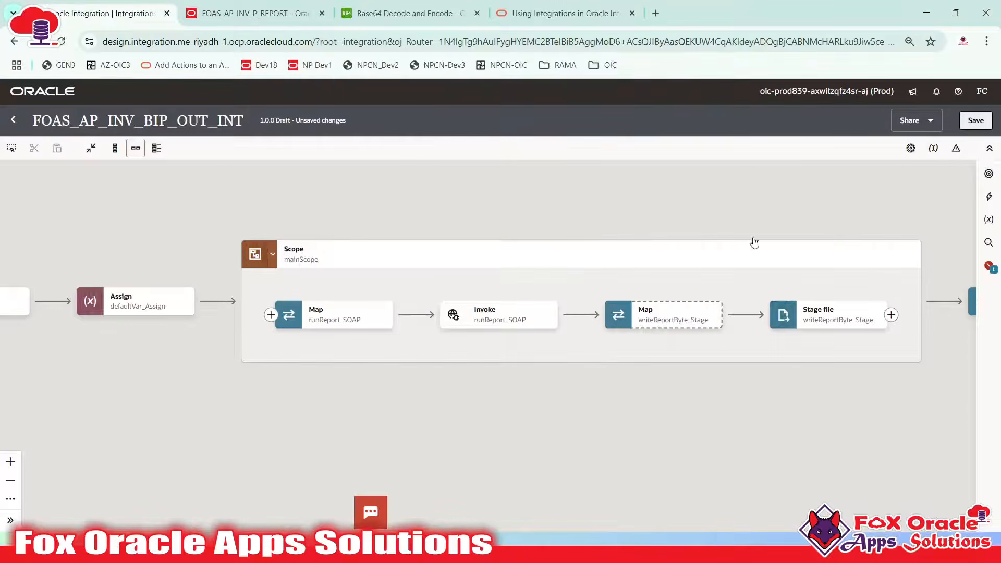
{"action": "left_click_drag", "start_coordinate": [748, 223], "coordinate": [633, 228]}
{"action": "left_click", "coordinate": [703, 331]}
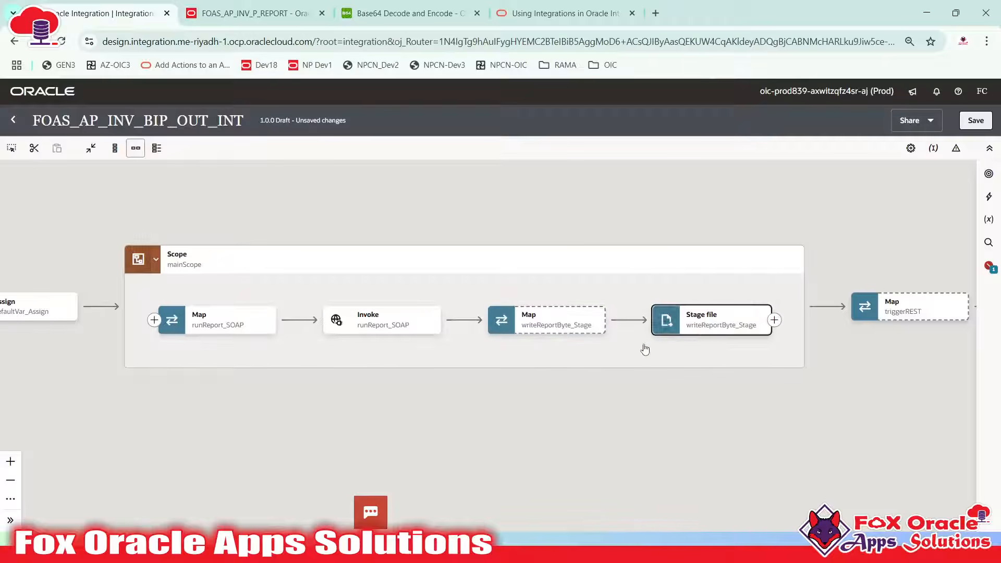
{"action": "key", "text": "super+Tab"}
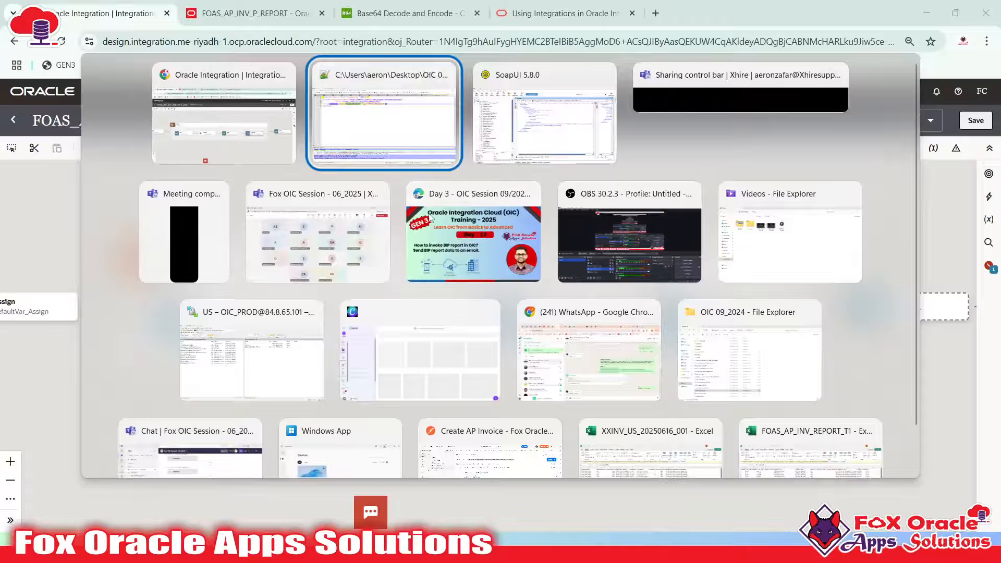
{"action": "left_click", "coordinate": [443, 160]}
Add step i: a stage file with opaque schema decoding the report's base64 output to a file reference
{"action": "left_click", "coordinate": [782, 52]}
{"action": "scroll", "coordinate": [274, 259], "scroll_direction": "up", "scroll_amount": 2}
{"action": "scroll", "coordinate": [273, 259], "scroll_direction": "up", "scroll_amount": 1}
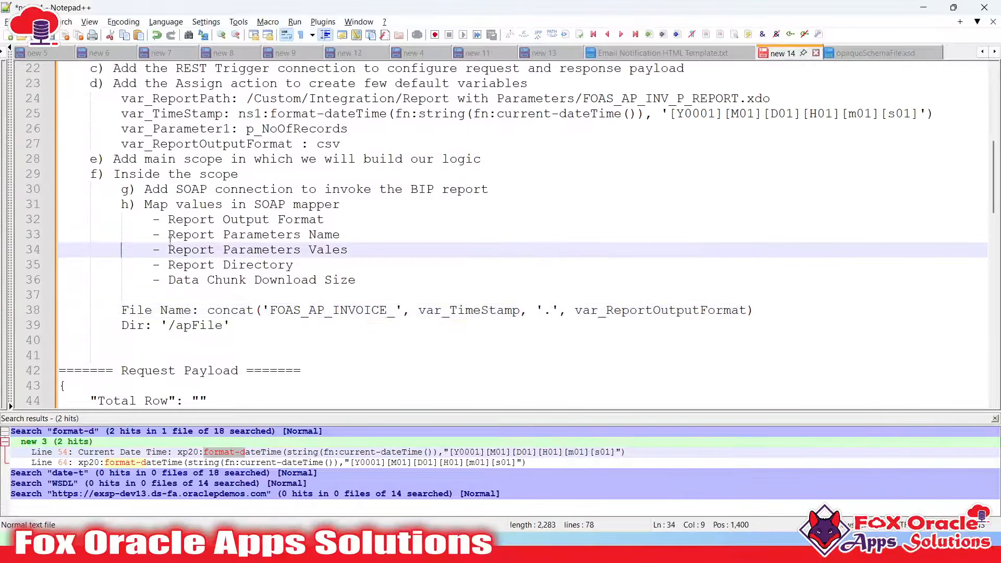
{"action": "left_click", "coordinate": [207, 203]}
{"action": "left_click", "coordinate": [404, 270]}
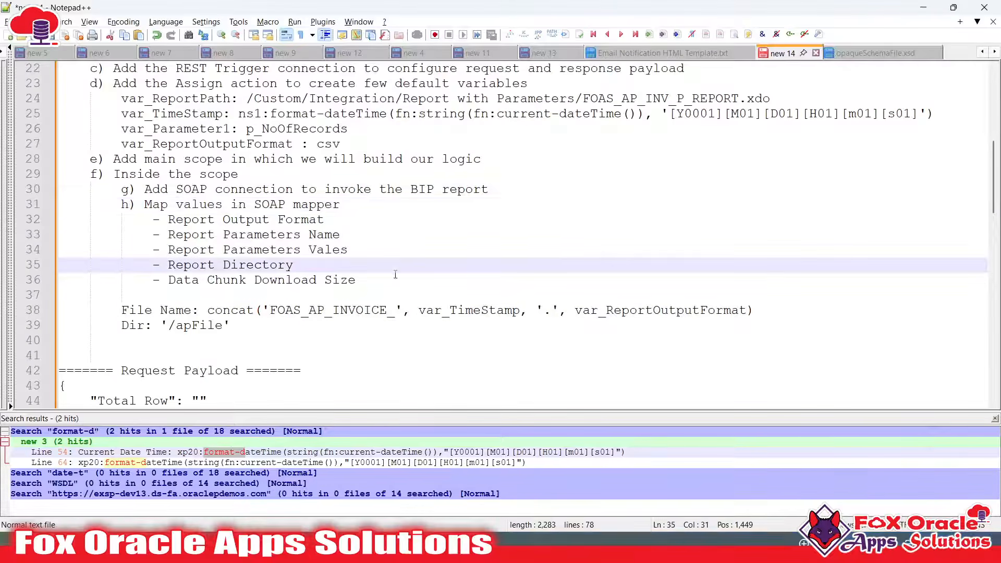
{"action": "left_click", "coordinate": [392, 279]}
{"action": "key", "text": "Return"}
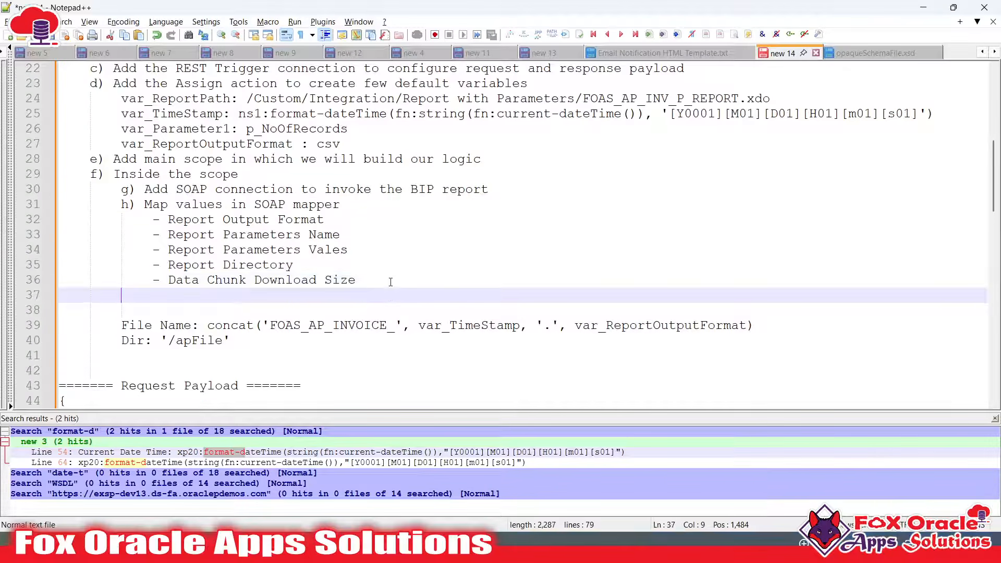
{"action": "type", "text": "i) "}
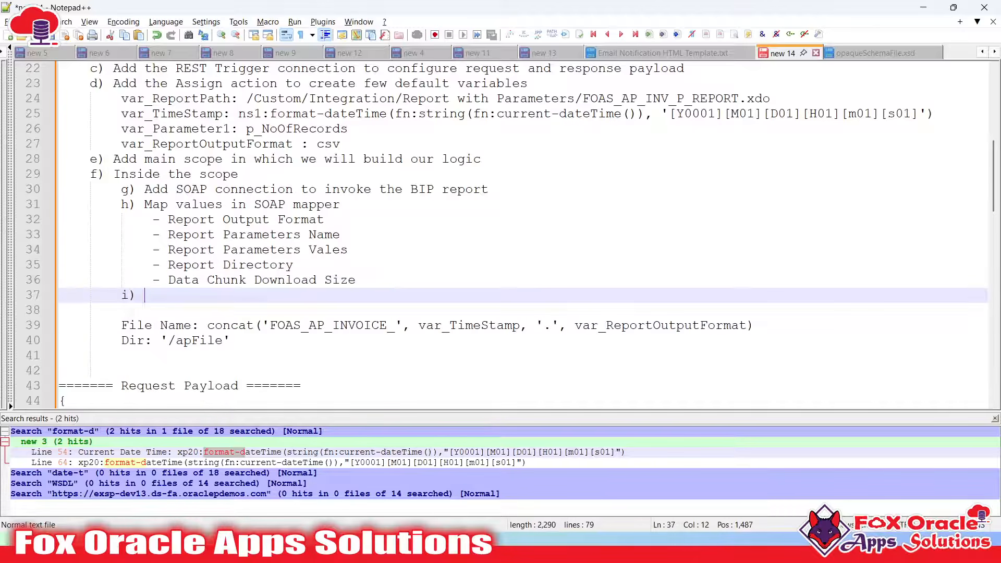
{"action": "type", "text": "Add st"}
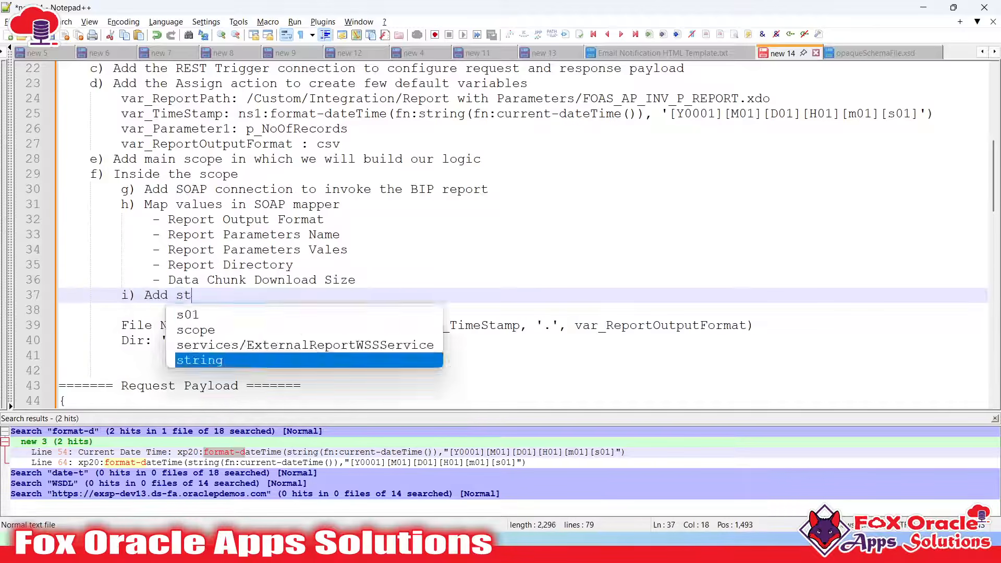
{"action": "type", "text": "age file with "}
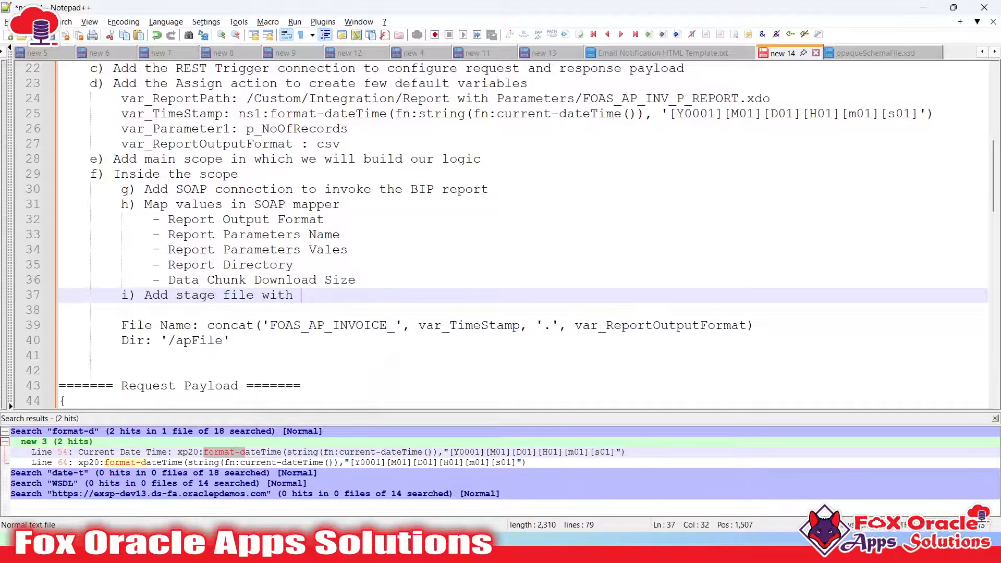
{"action": "type", "text": "opaque schw"}
{"action": "type", "text": "ma so that"}
{"action": "type", "text": " report output "}
{"action": "type", "text": "base"}
{"action": "type", "text": "64 can be de"}
{"action": "type", "text": "ca"}
{"action": "type", "text": "odate"}
{"action": "key", "text": "BackSpace"}
{"action": "key", "text": "BackSpace"}
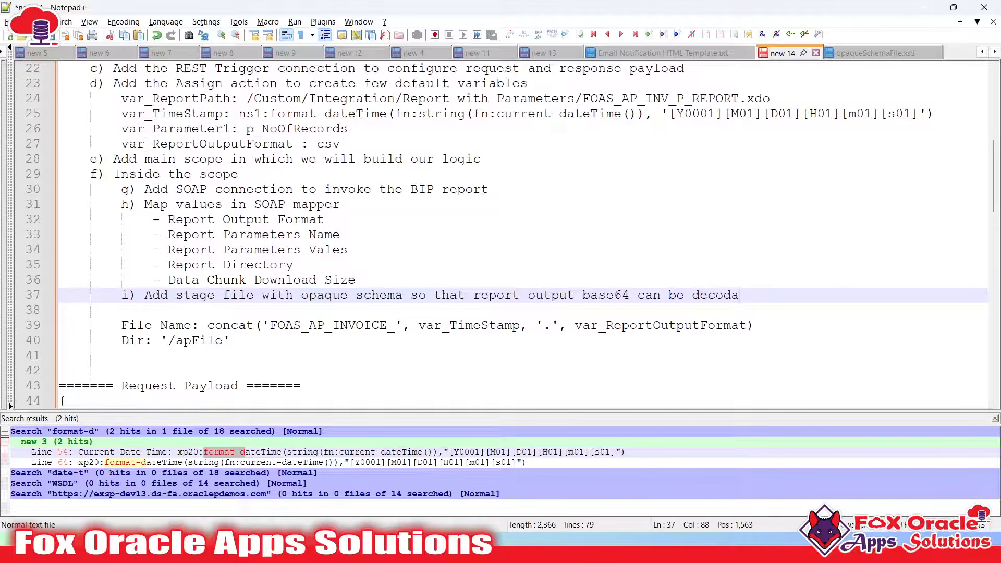
{"action": "type", "text": "to fie"}
{"action": "key", "text": "BackSpace"}
{"action": "type", "text": "le r"}
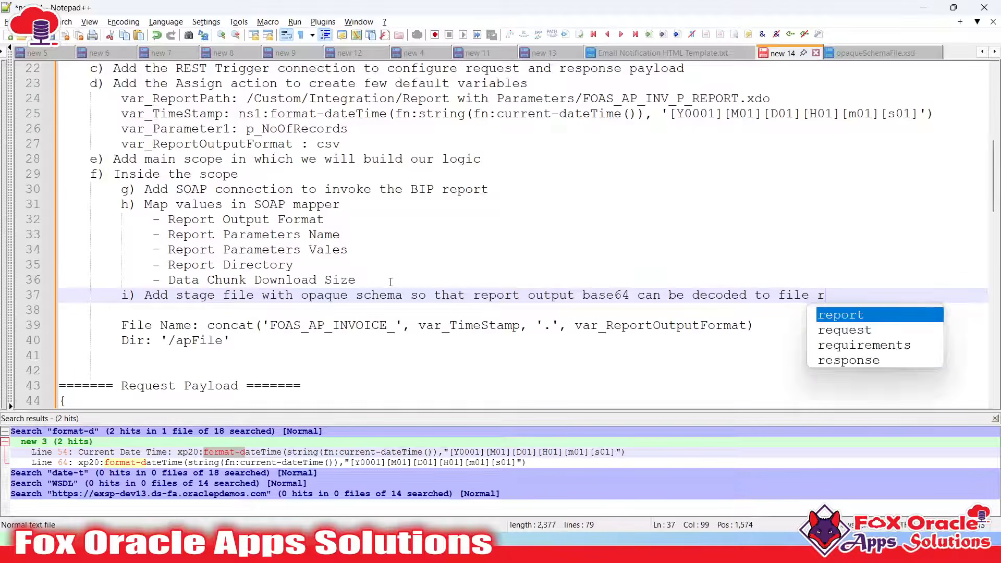
{"action": "type", "text": "efenece"}
{"action": "key", "text": "BackSpace"}
{"action": "key", "text": "BackSpace"}
{"action": "key", "text": "BackSpace"}
{"action": "type", "text": "ce"}
Begin an indented remark '(We can use predefine function -' below step i
{"action": "key", "text": "Return"}
{"action": "key", "text": "Tab"}
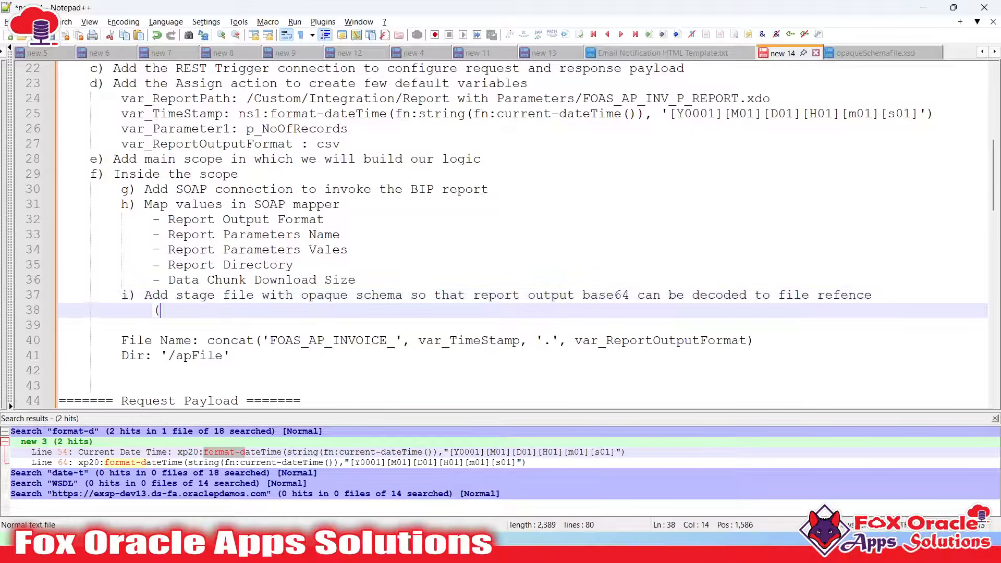
{"action": "type", "text": "(We can use pred"}
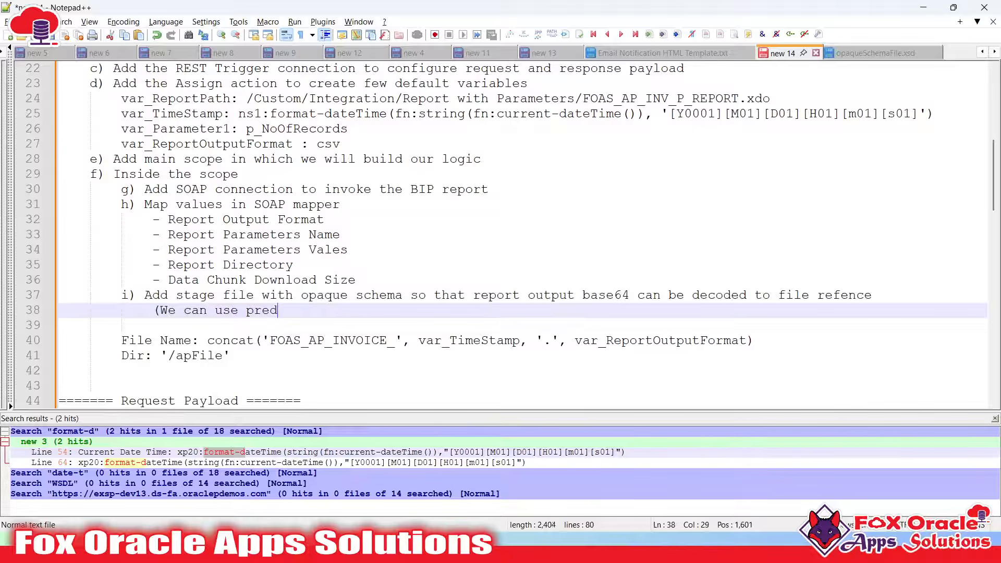
{"action": "type", "text": "efine fusion"}
{"action": "key", "text": "BackSpace"}
{"action": "key", "text": "BackSpace"}
{"action": "key", "text": "BackSpace"}
{"action": "key", "text": "BackSpace"}
{"action": "type", "text": "n"}
{"action": "key", "text": "BackSpace"}
{"action": "type", "text": "nction"}
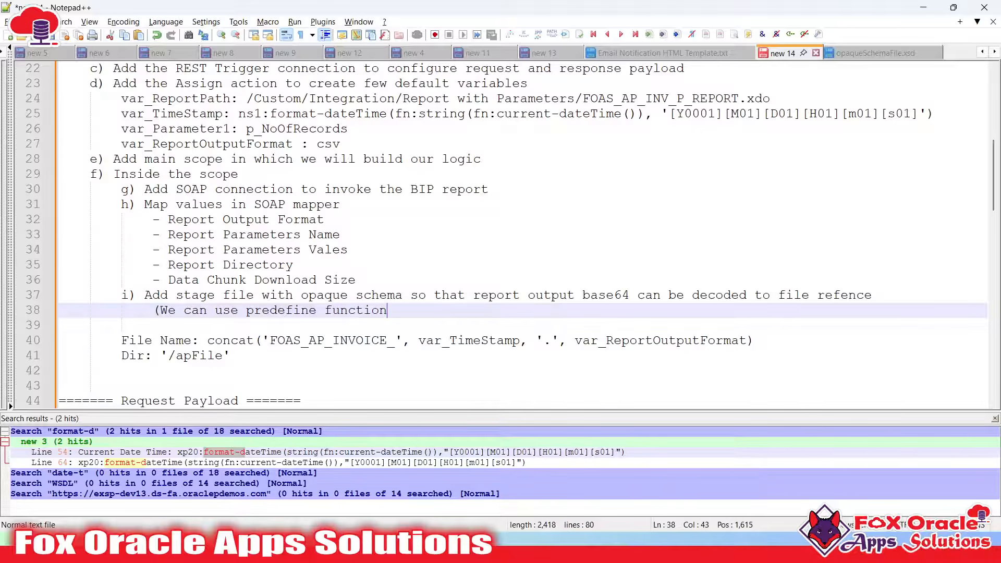
{"action": "type", "text": " -"}
{"action": "key", "text": "alt+Tab"}
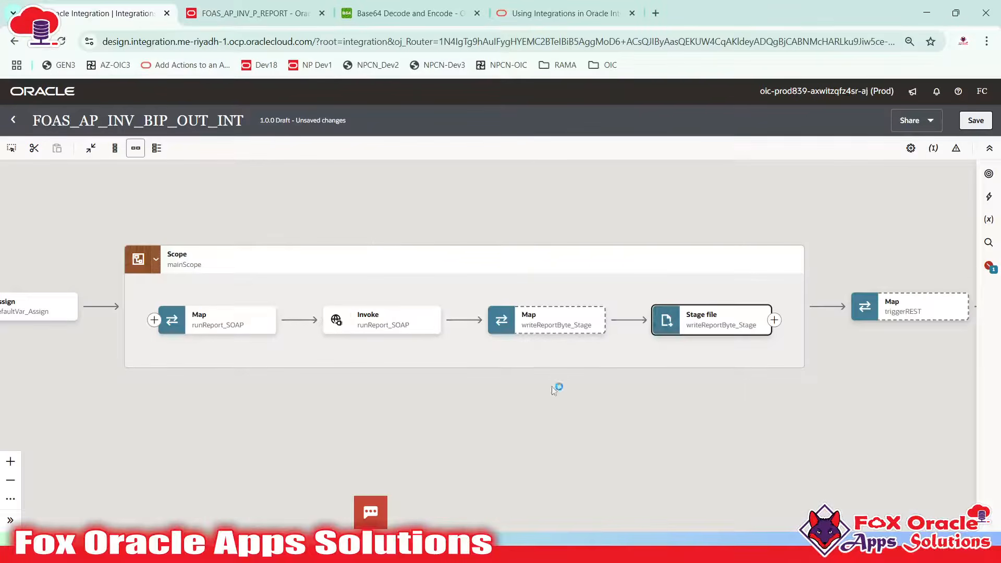
Open the writeReportByte_Stage mapper and search the functions for 'base64'
{"action": "double_click", "coordinate": [540, 335]}
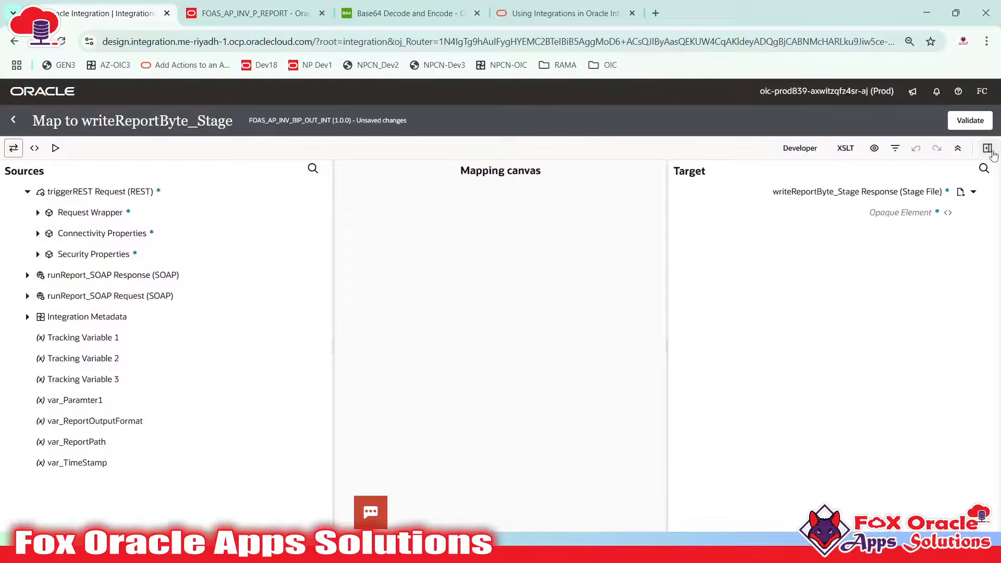
{"action": "left_click", "coordinate": [987, 148]}
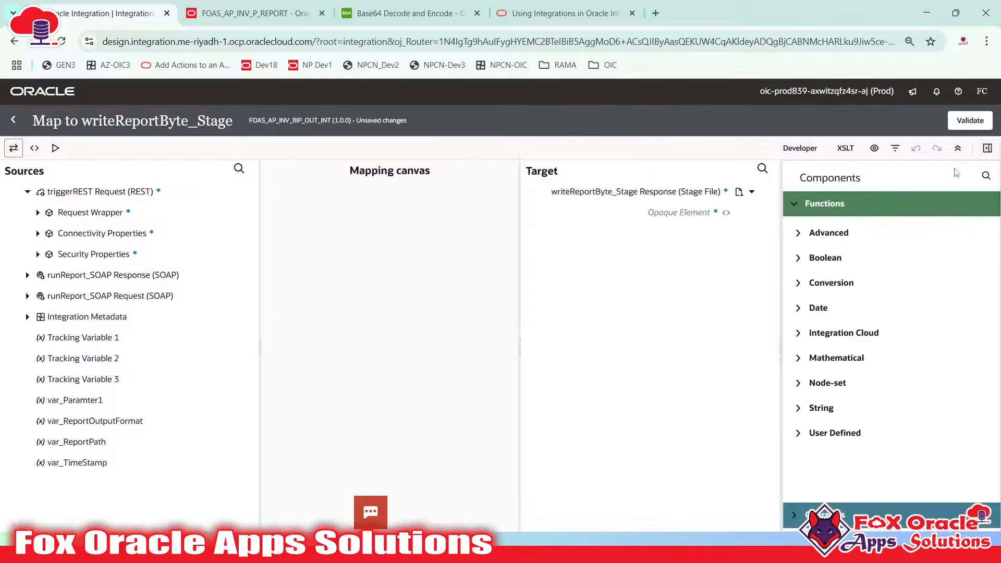
{"action": "left_click", "coordinate": [984, 178]}
{"action": "left_click", "coordinate": [855, 176]}
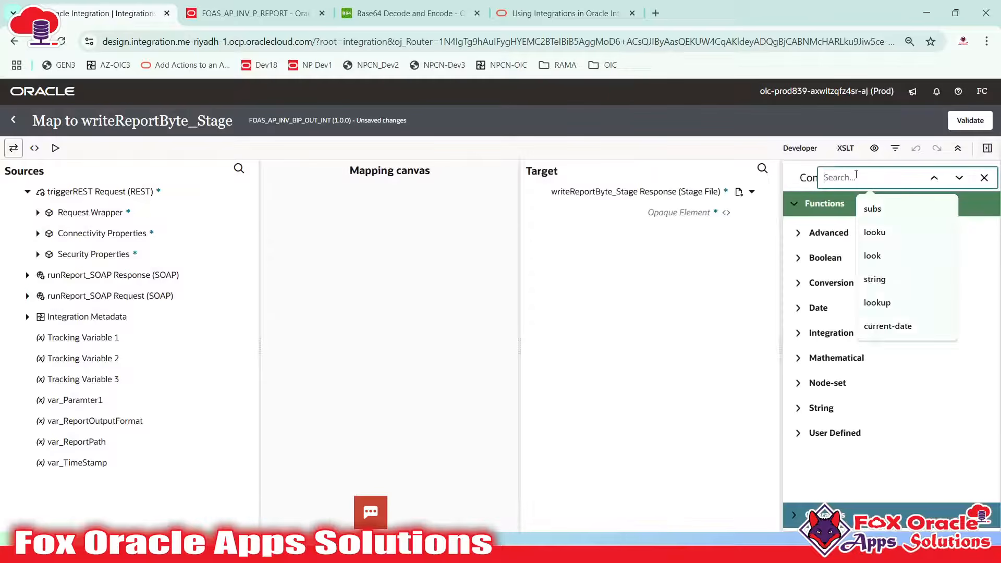
{"action": "type", "text": "base64"}
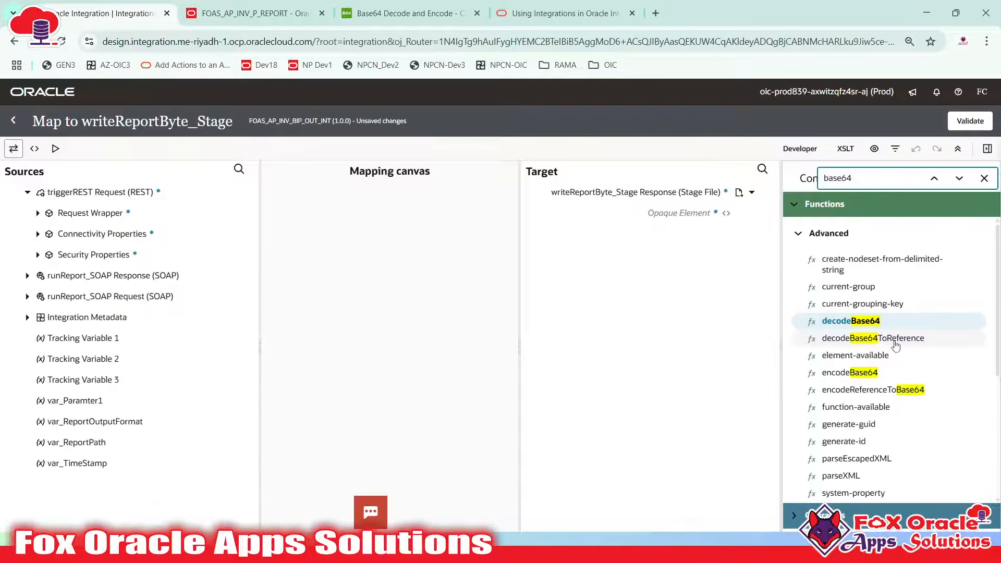
{"action": "key", "text": "alt+Tab"}
Complete the remark with 'decodeBase64ToReference() )' and insert 'OIC' before 'predefine'
{"action": "type", "text": "de"}
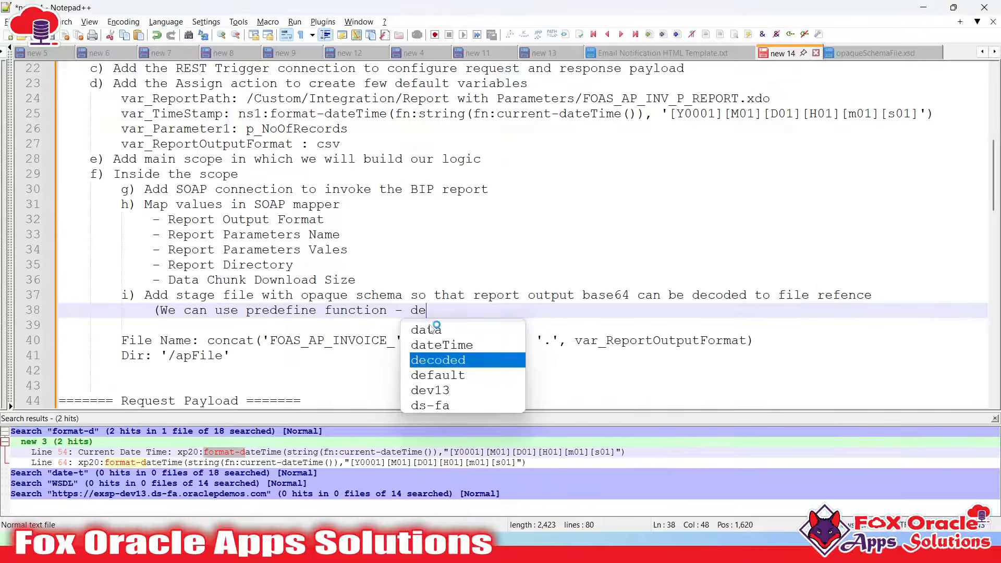
{"action": "type", "text": "codeBase"}
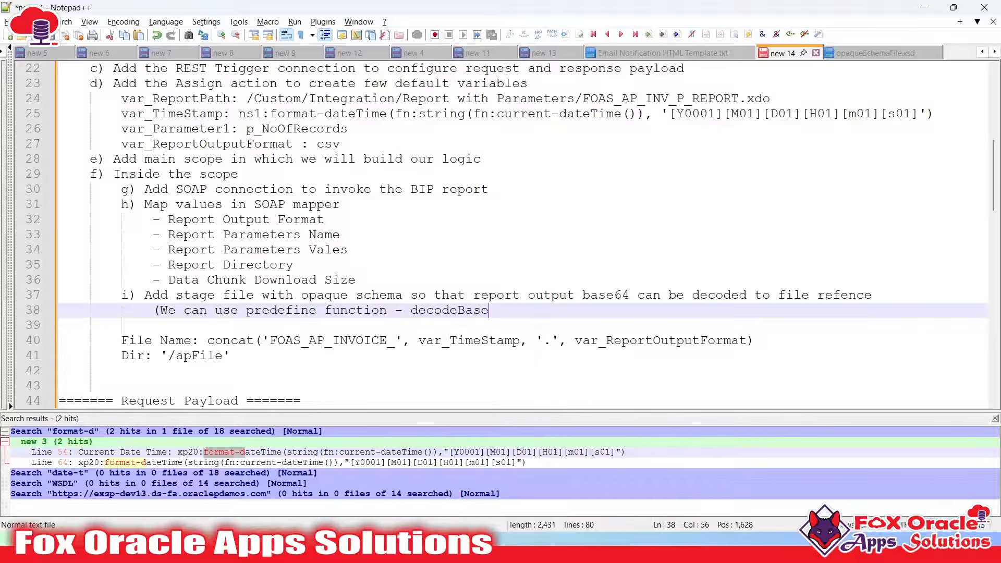
{"action": "type", "text": "64ToReference() )"}
{"action": "left_click", "coordinate": [162, 311]}
{"action": "left_click", "coordinate": [254, 311]}
{"action": "type", "text": "OI"}
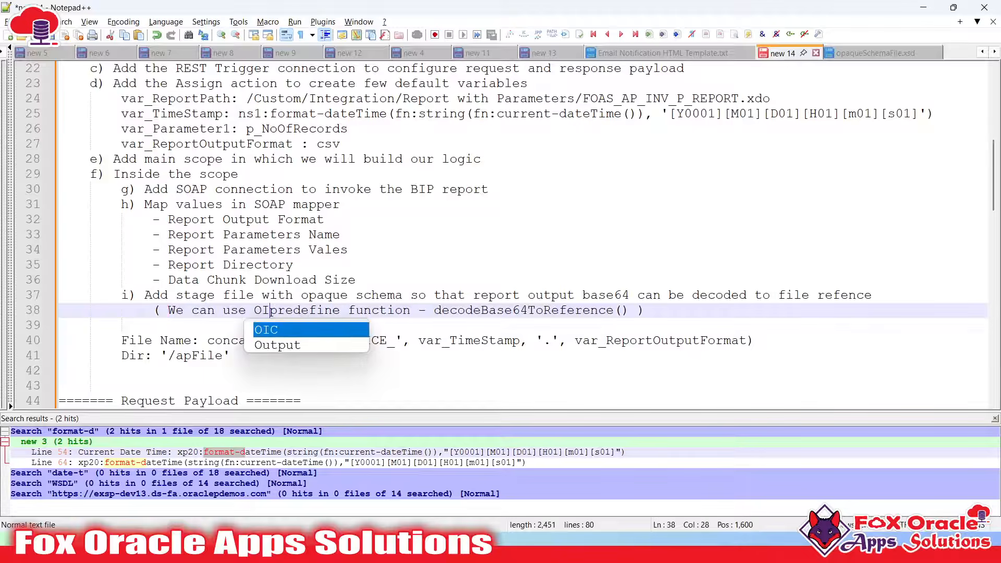
{"action": "key", "text": "BackSpace"}
{"action": "type", "text": "C"}
Clear the base64 search and exit the mapper back to the integration flow, then return to the notes
{"action": "key", "text": "alt+Tab"}
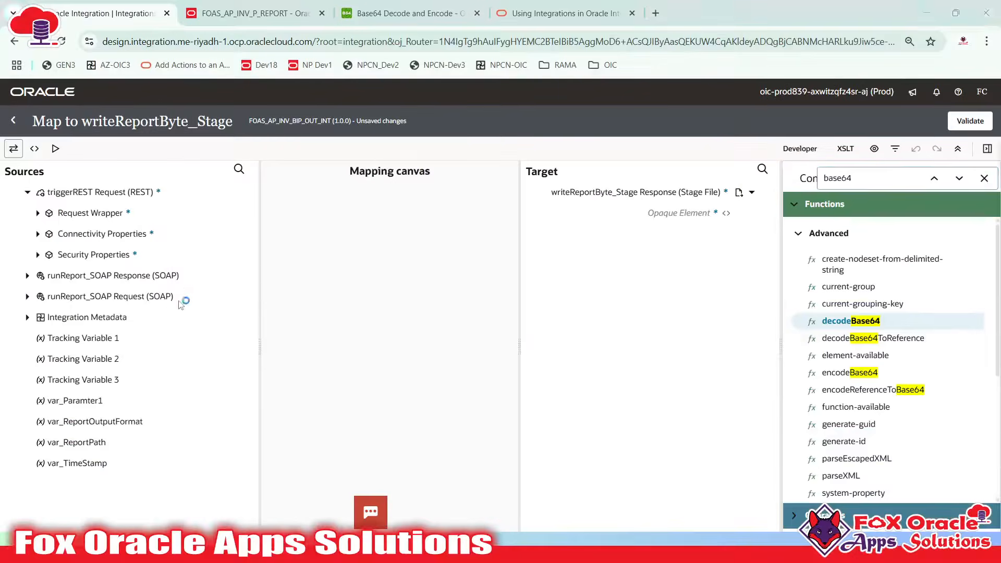
{"action": "left_click", "coordinate": [984, 177]}
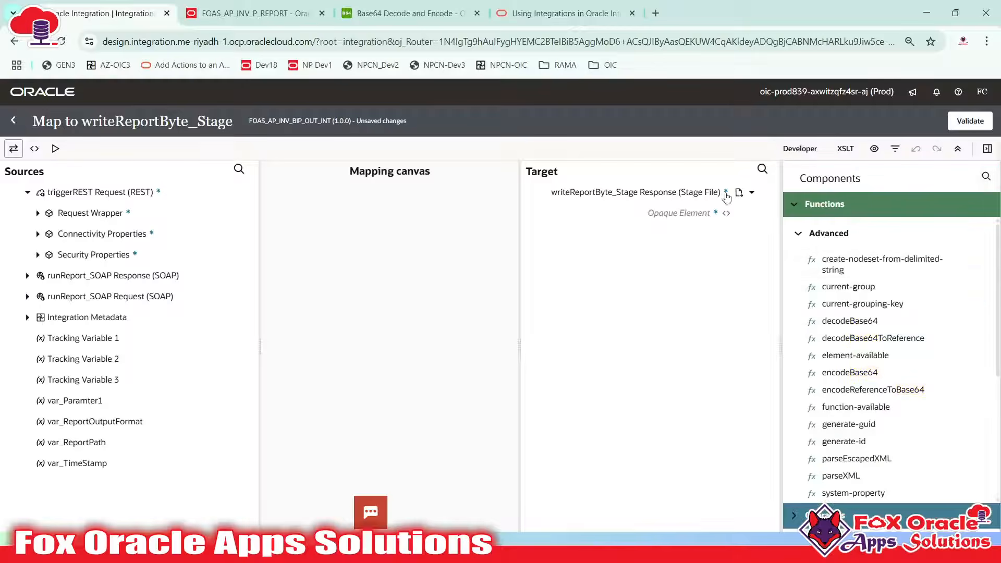
{"action": "left_click", "coordinate": [13, 120]}
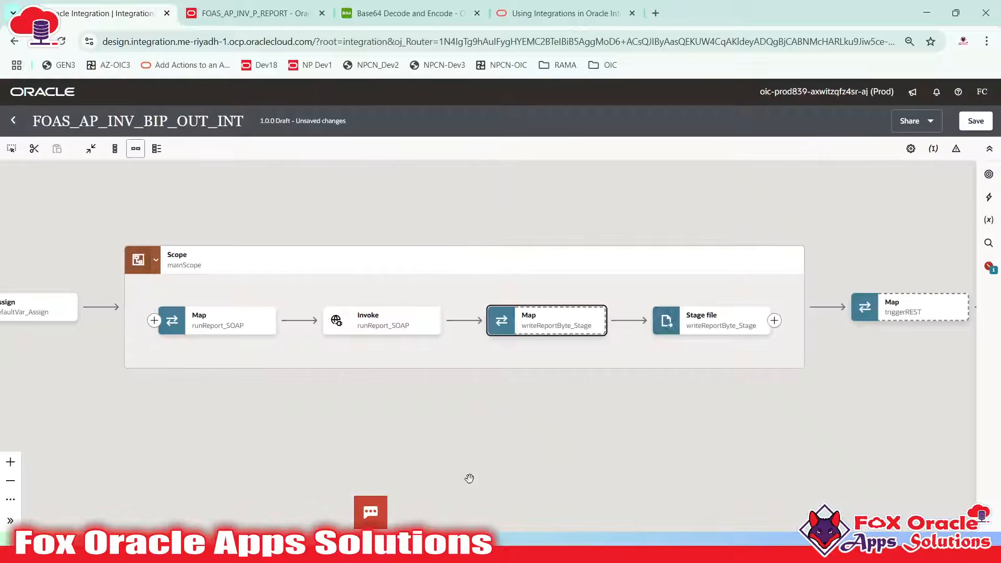
{"action": "key", "text": "alt+Tab"}
{"action": "left_click", "coordinate": [254, 296]}
Move the File Name line under the remark and indent the Dir line to match
{"action": "scroll", "coordinate": [325, 277], "scroll_direction": "down", "scroll_amount": 2}
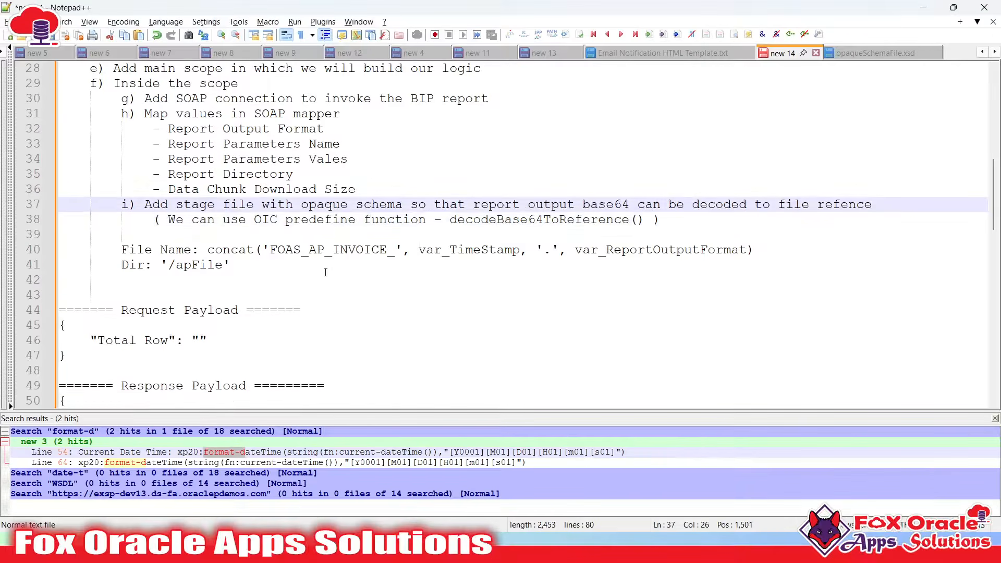
{"action": "left_click", "coordinate": [798, 218]}
{"action": "left_click", "coordinate": [122, 249]}
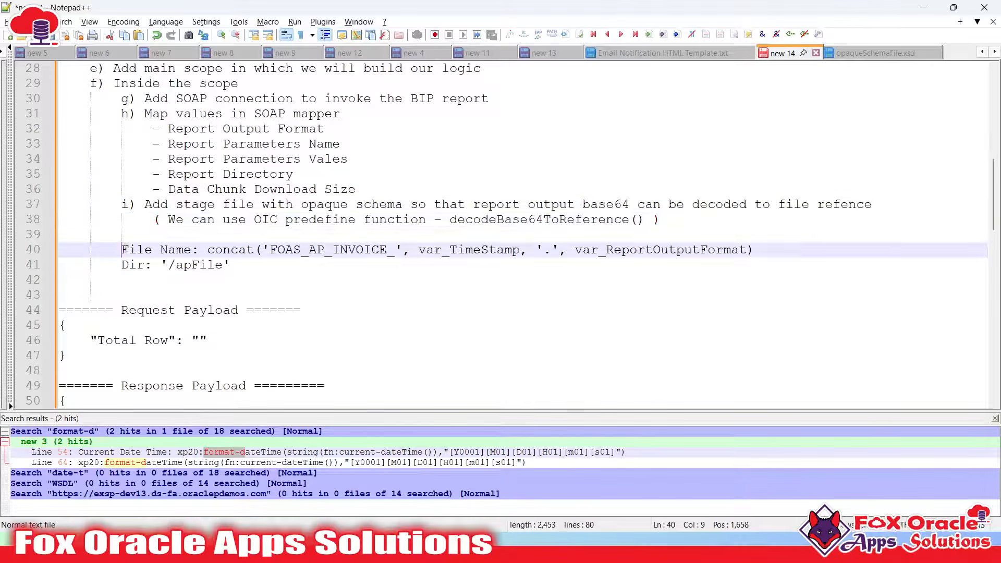
{"action": "key", "text": "BackSpace"}
{"action": "key", "text": "BackSpace"}
{"action": "key", "text": "BackSpace"}
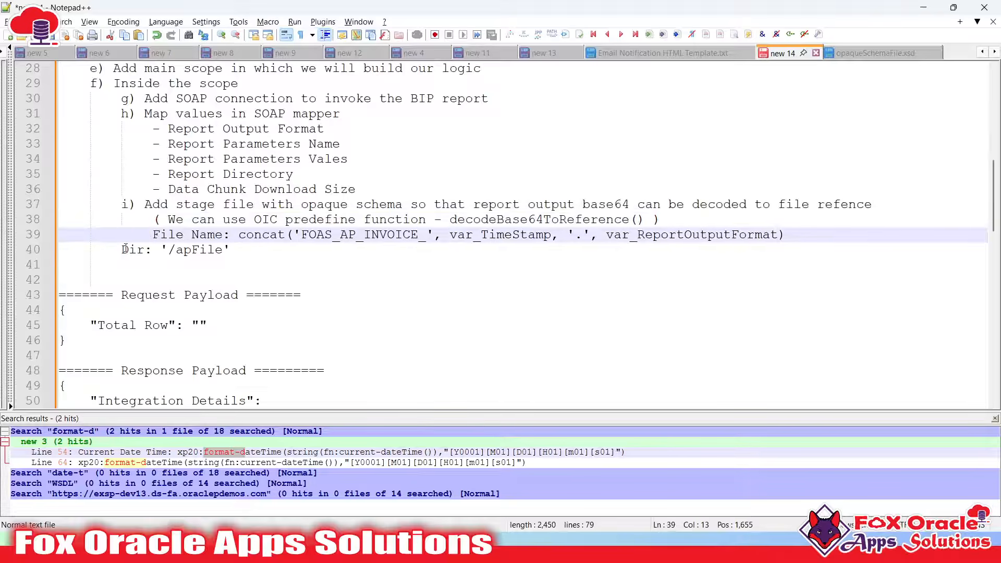
{"action": "key", "text": "Down"}
{"action": "left_click", "coordinate": [126, 248]}
{"action": "key", "text": "Tab"}
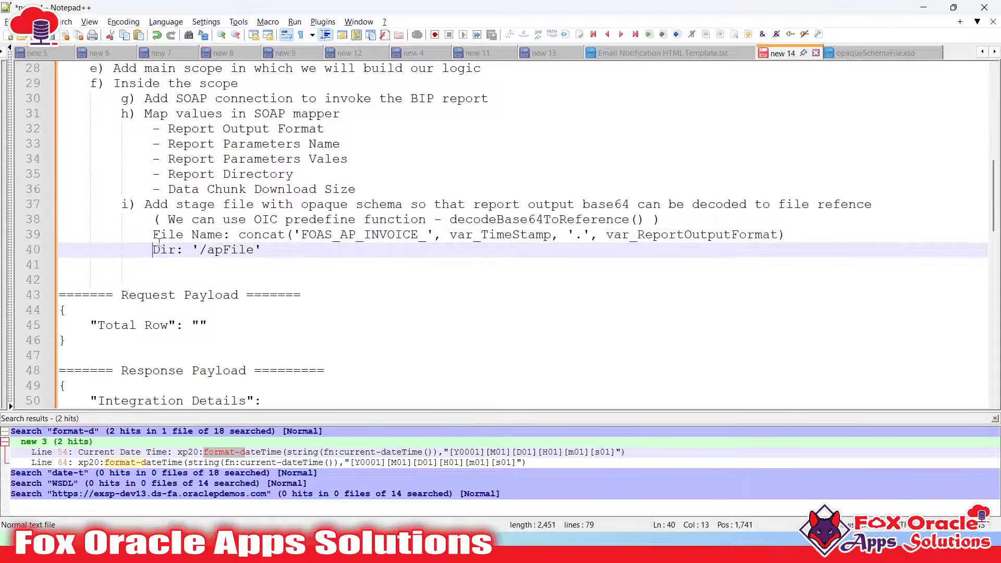
Add an 'Opaque Schema xsd file' line after the Dir '/apFile' line
{"action": "left_click", "coordinate": [415, 245]}
{"action": "key", "text": "Return"}
{"action": "type", "text": "Opaque Schema"}
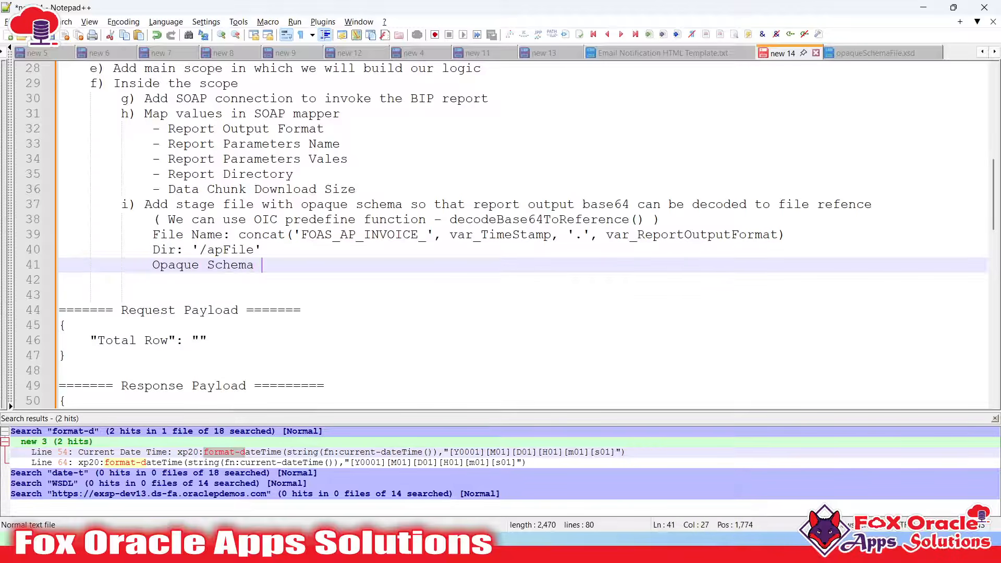
{"action": "type", "text": " xsd file"}
{"action": "key", "text": "Return"}
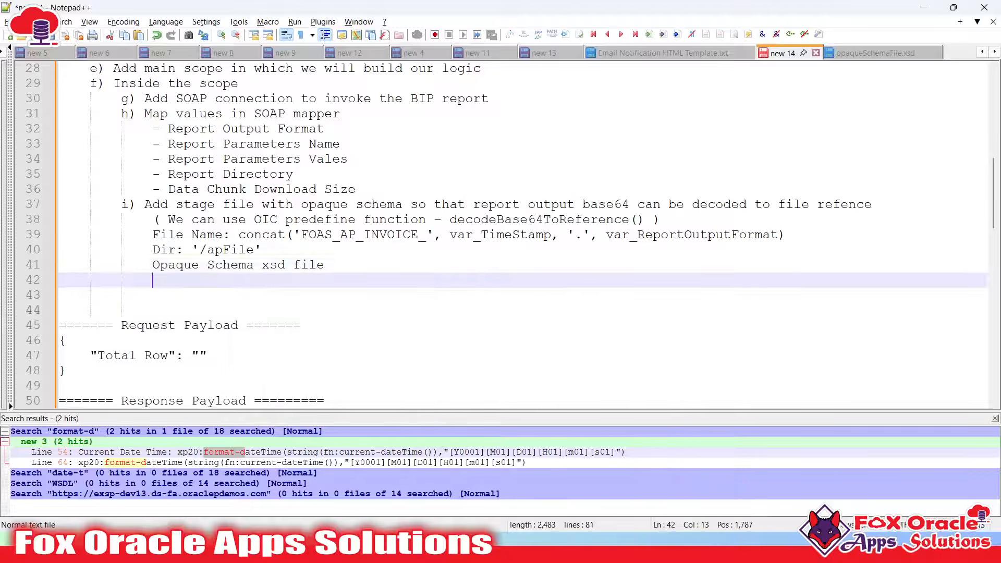
{"action": "scroll", "coordinate": [721, 165], "scroll_direction": "up", "scroll_amount": 3}
{"action": "scroll", "coordinate": [469, 208], "scroll_direction": "down", "scroll_amount": 1}
Insert blank lines below the BIP WSDL URL in the Prepare Webservices step
{"action": "scroll", "coordinate": [228, 250], "scroll_direction": "up", "scroll_amount": 6}
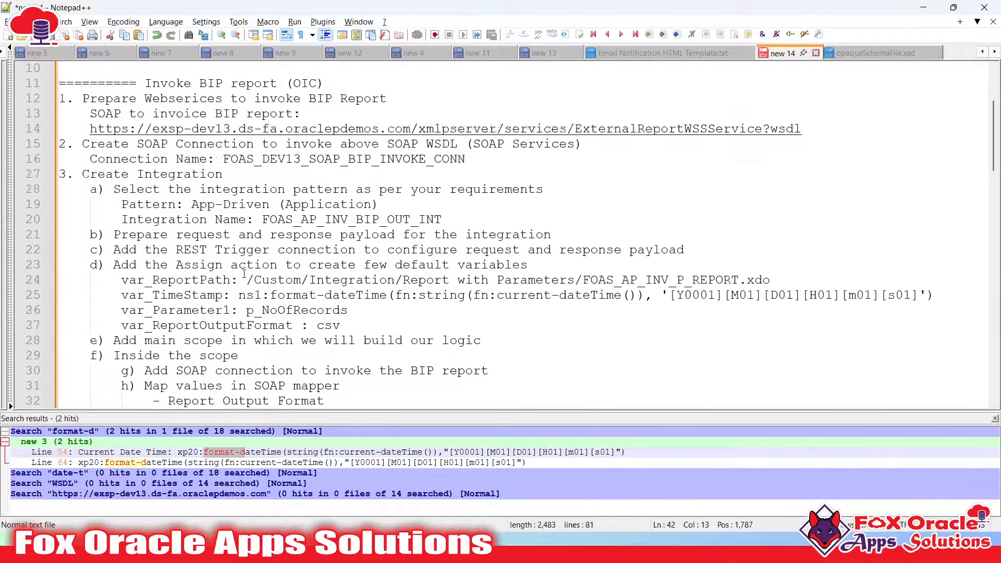
{"action": "scroll", "coordinate": [202, 241], "scroll_direction": "up", "scroll_amount": 1}
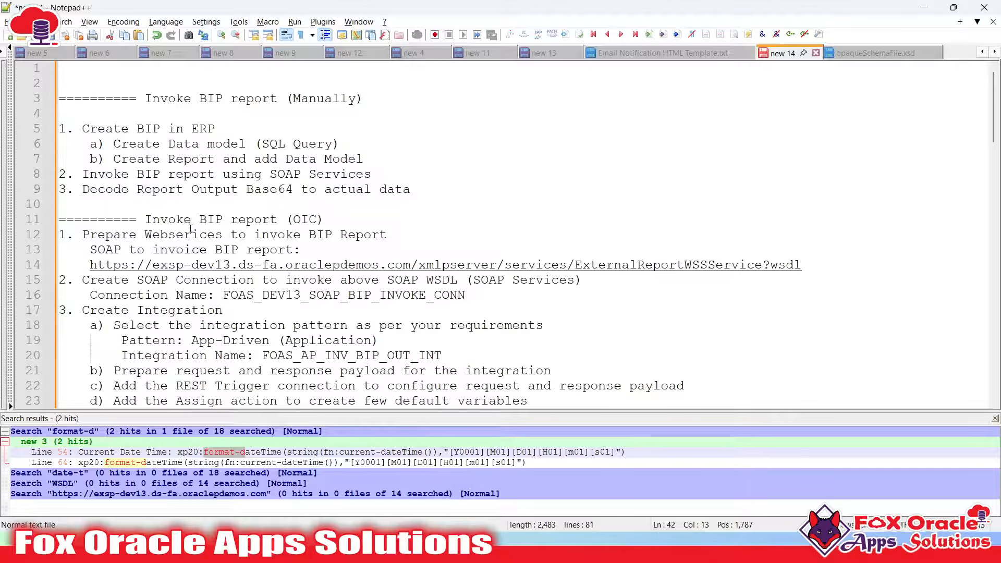
{"action": "left_click", "coordinate": [300, 236]}
{"action": "left_click", "coordinate": [813, 260]}
{"action": "key", "text": "Return"}
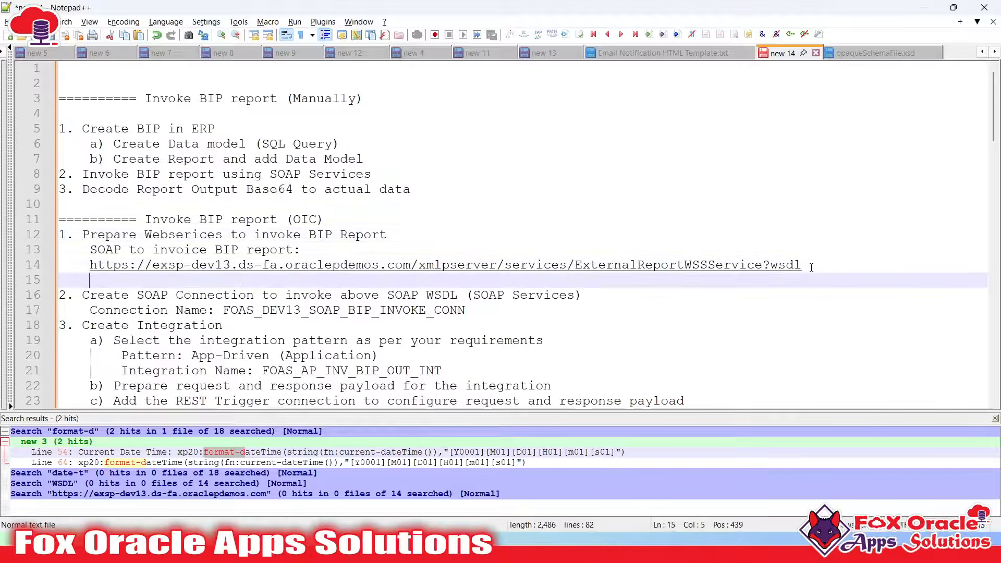
{"action": "scroll", "coordinate": [464, 322], "scroll_direction": "down", "scroll_amount": 2}
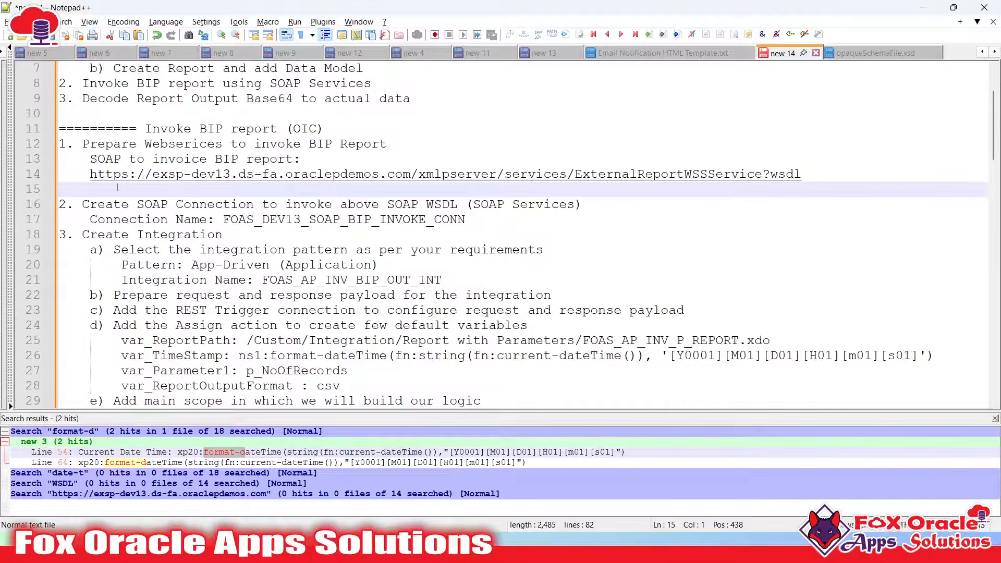
{"action": "key", "text": "Return"}
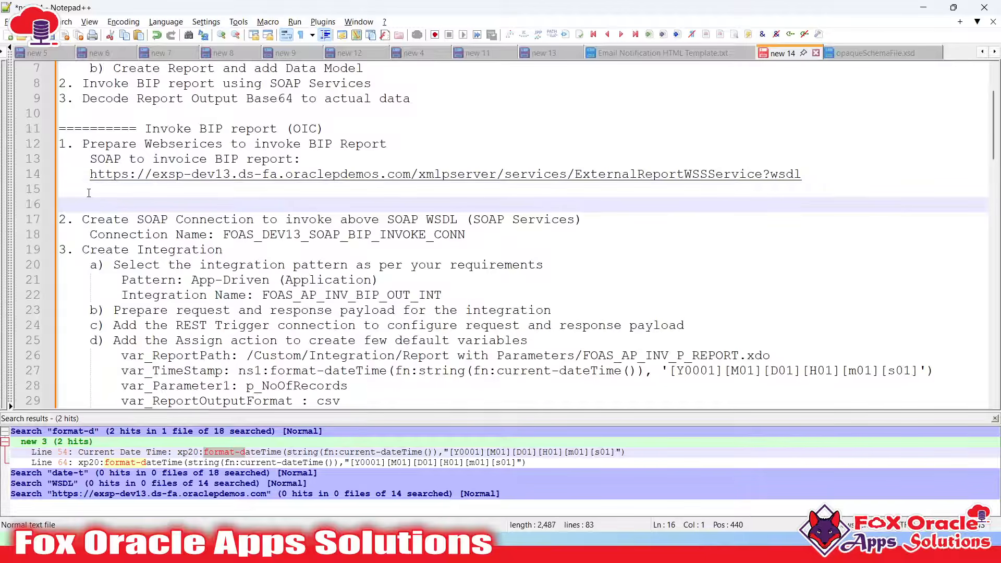
Type 'Prepare Opaque Schema XSD File' on the new line, then switch back to Oracle Integration
{"action": "left_click", "coordinate": [89, 193]}
{"action": "key", "text": "Return"}
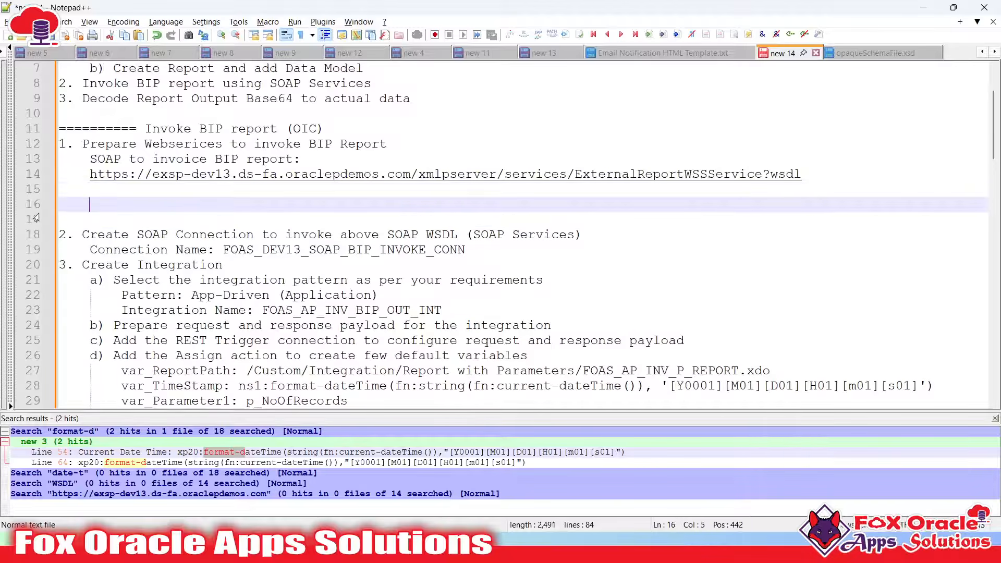
{"action": "type", "text": "P"}
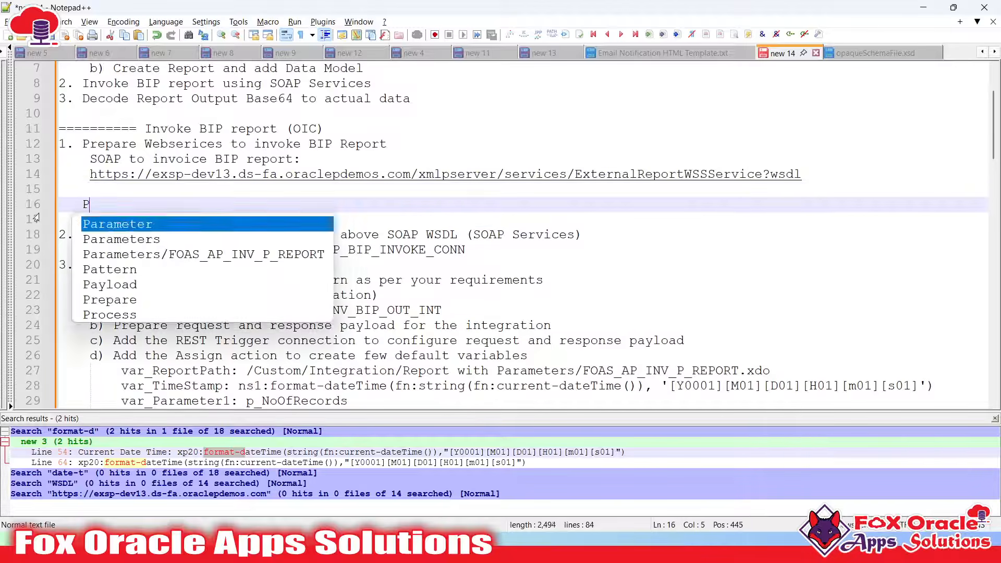
{"action": "type", "text": "repare Op"}
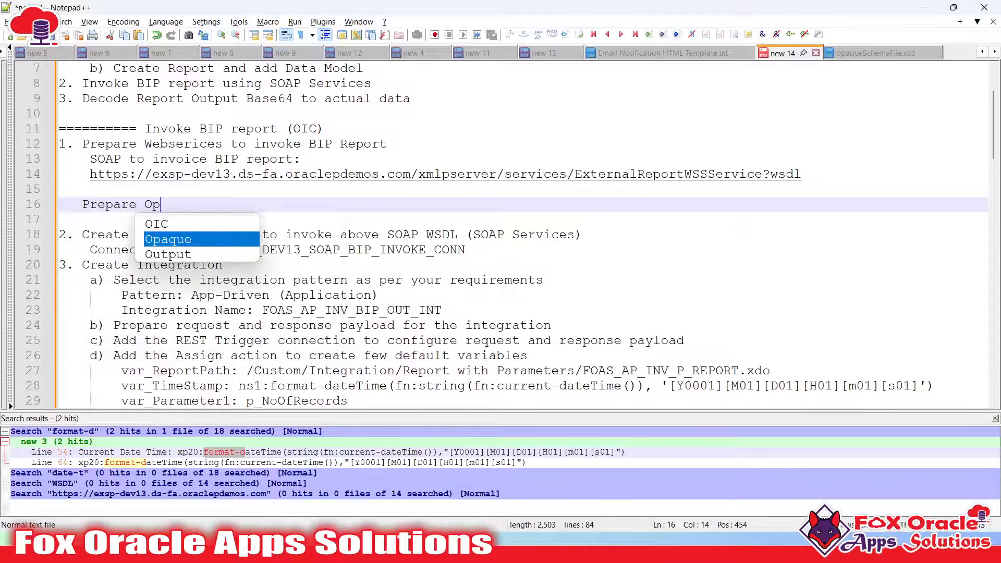
{"action": "type", "text": "q"}
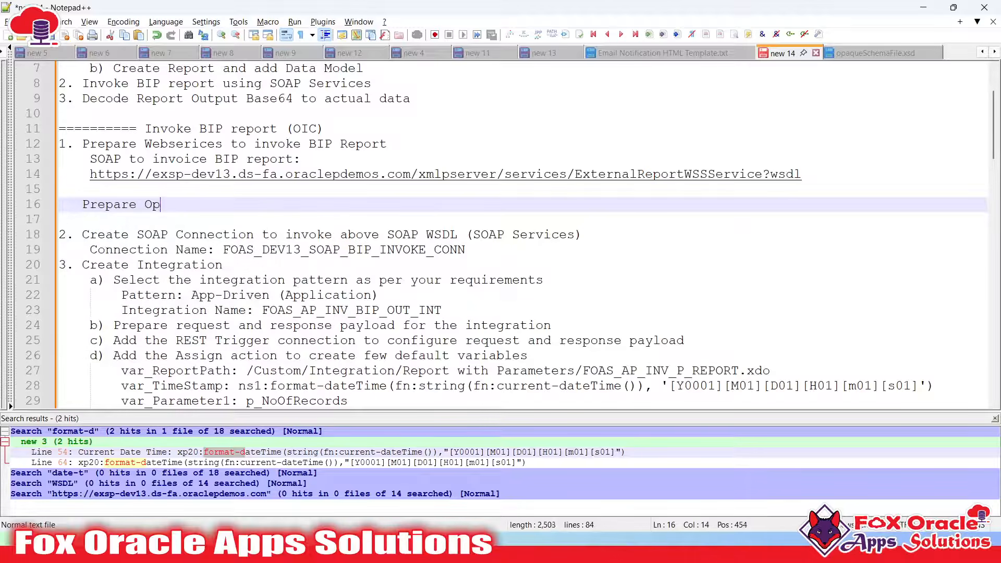
{"action": "type", "text": "aque Sche"}
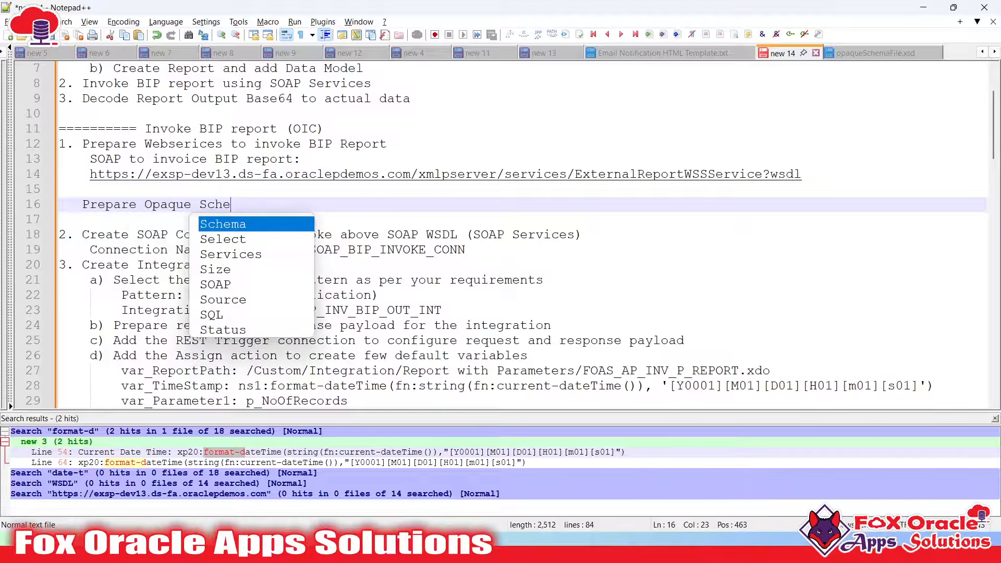
{"action": "type", "text": "e"}
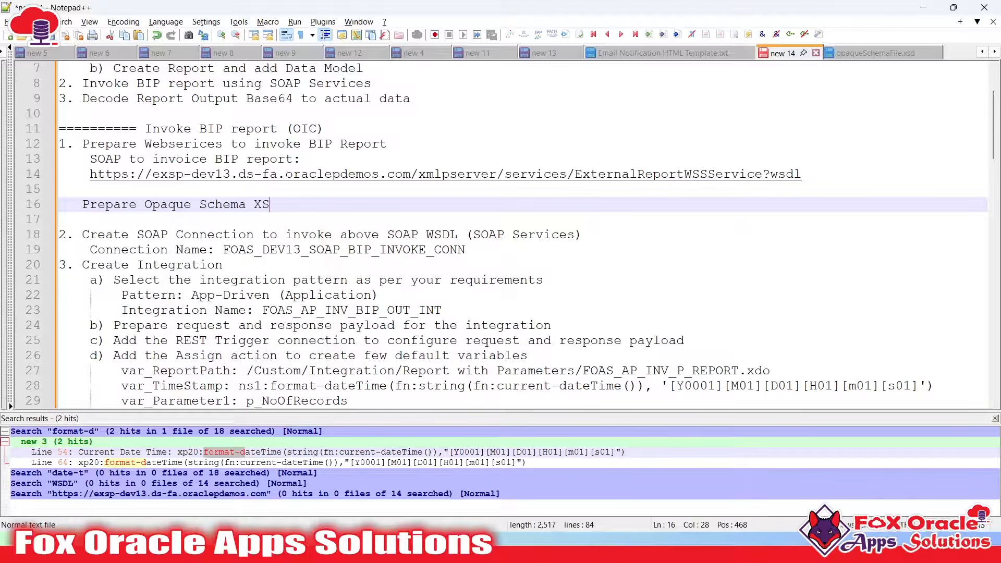
{"action": "type", "text": "File"}
{"action": "key", "text": "Return"}
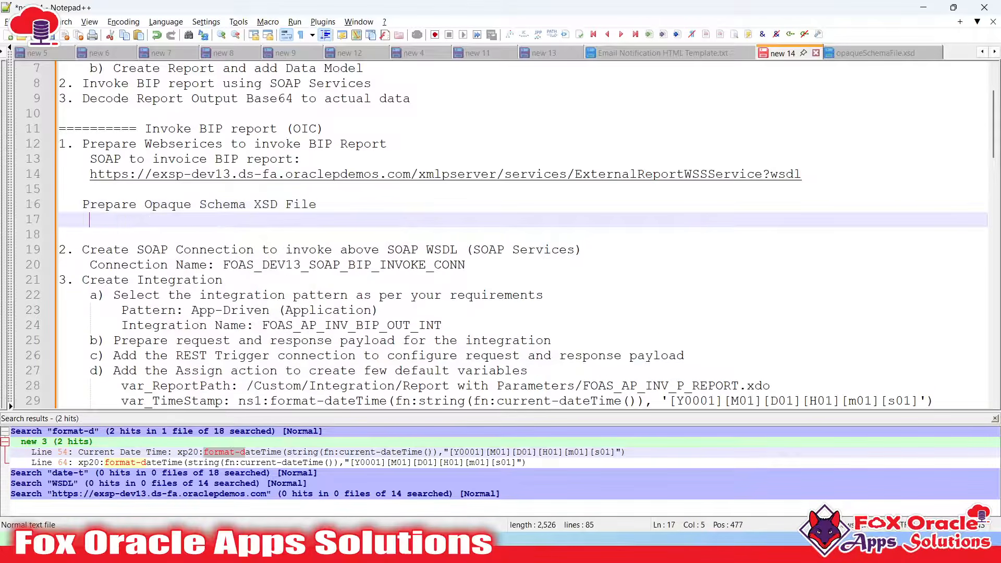
{"action": "key", "text": "BackSpace"}
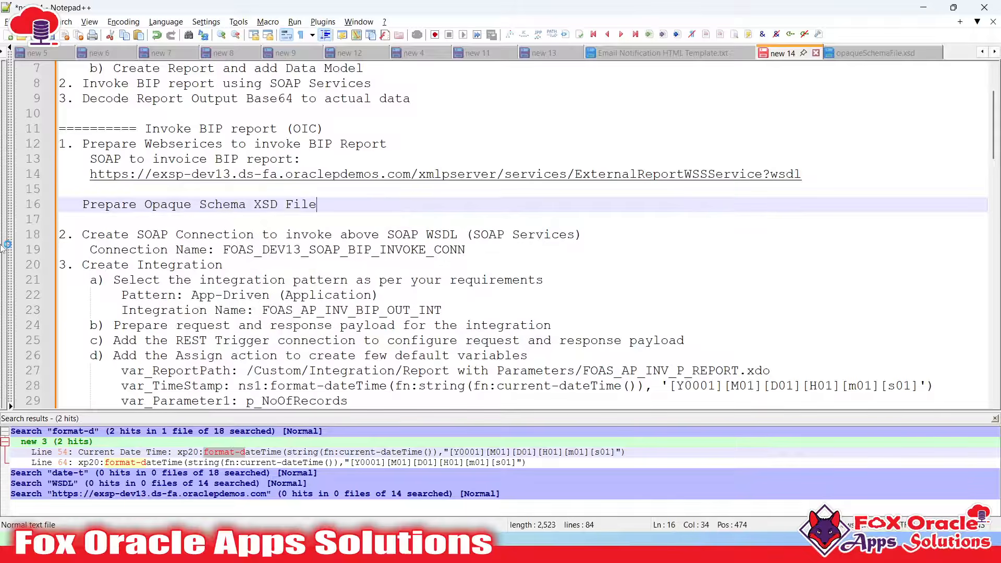
{"action": "scroll", "coordinate": [357, 305], "scroll_direction": "down", "scroll_amount": 9}
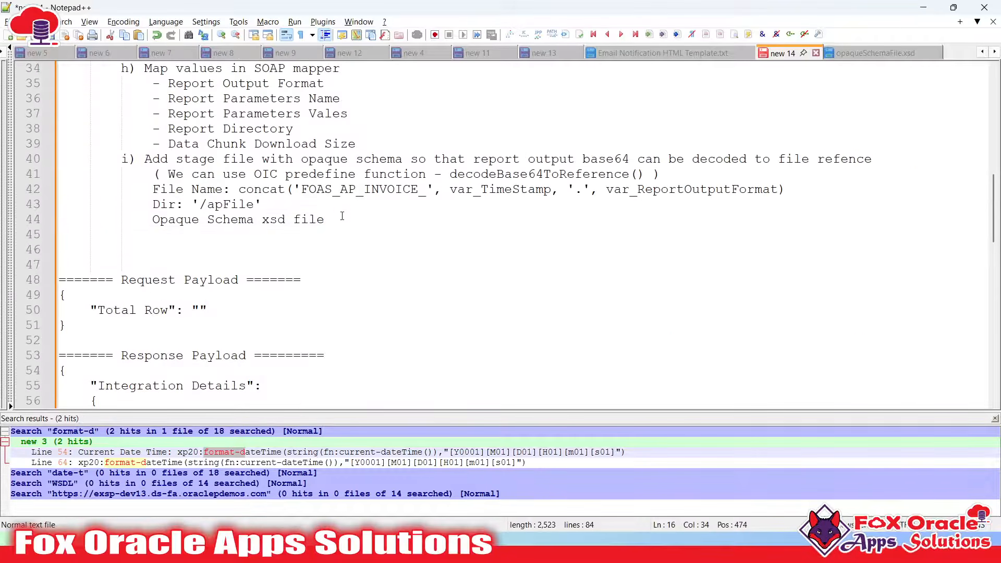
{"action": "left_click", "coordinate": [342, 216]}
{"action": "key", "text": "alt+Tab"}
Save the FOAS_AP_INV_BIP_OUT_INT integration after reviewing its Stage file step on the canvas
{"action": "left_click_drag", "start_coordinate": [603, 348], "coordinate": [601, 359]}
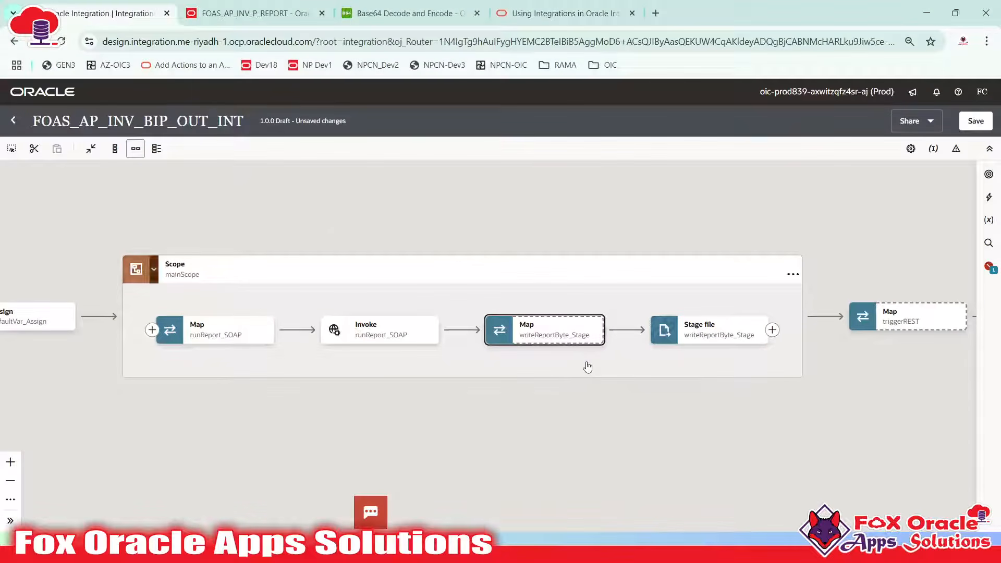
{"action": "left_click_drag", "start_coordinate": [215, 356], "coordinate": [256, 349]}
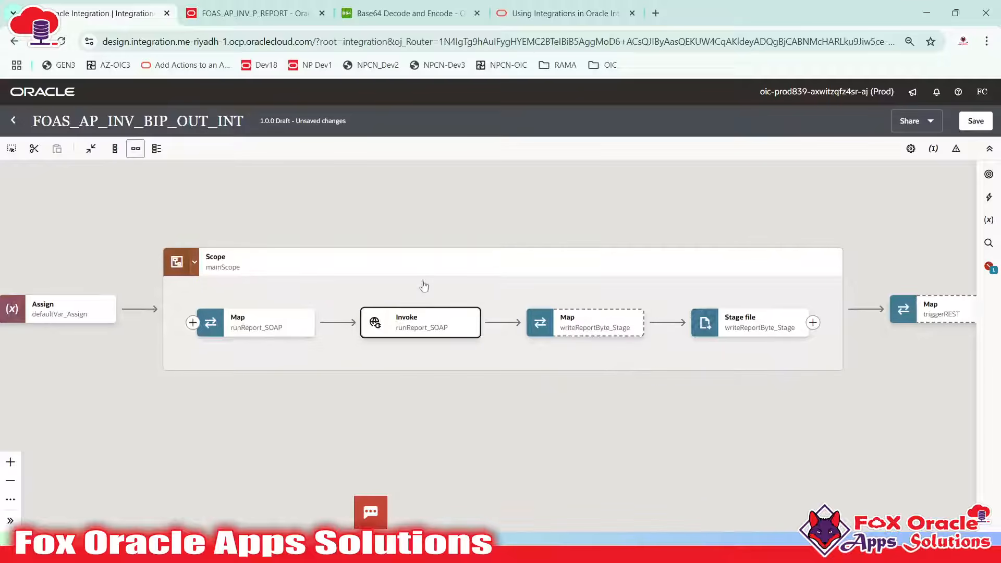
{"action": "left_click_drag", "start_coordinate": [476, 346], "coordinate": [386, 362]}
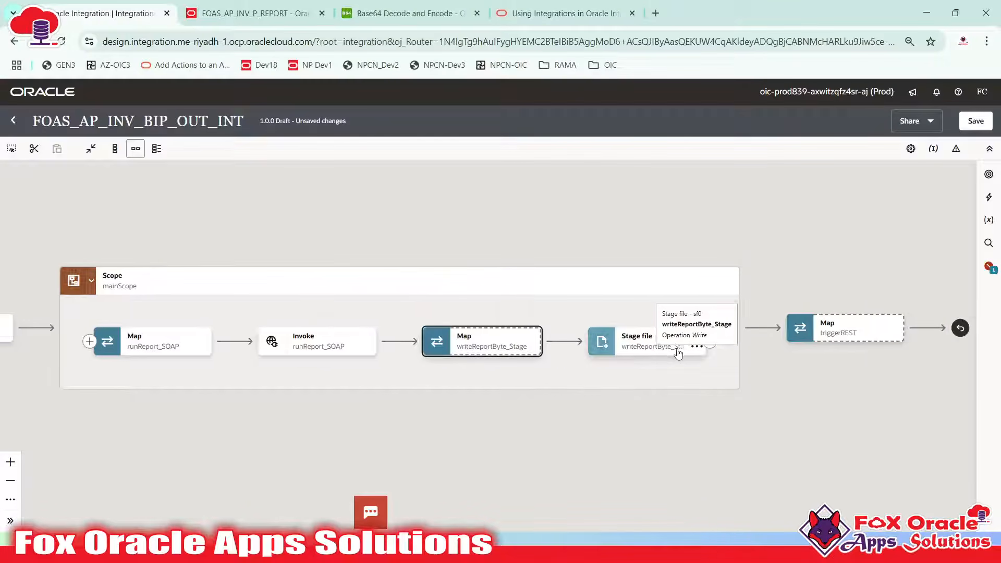
{"action": "left_click", "coordinate": [599, 345]}
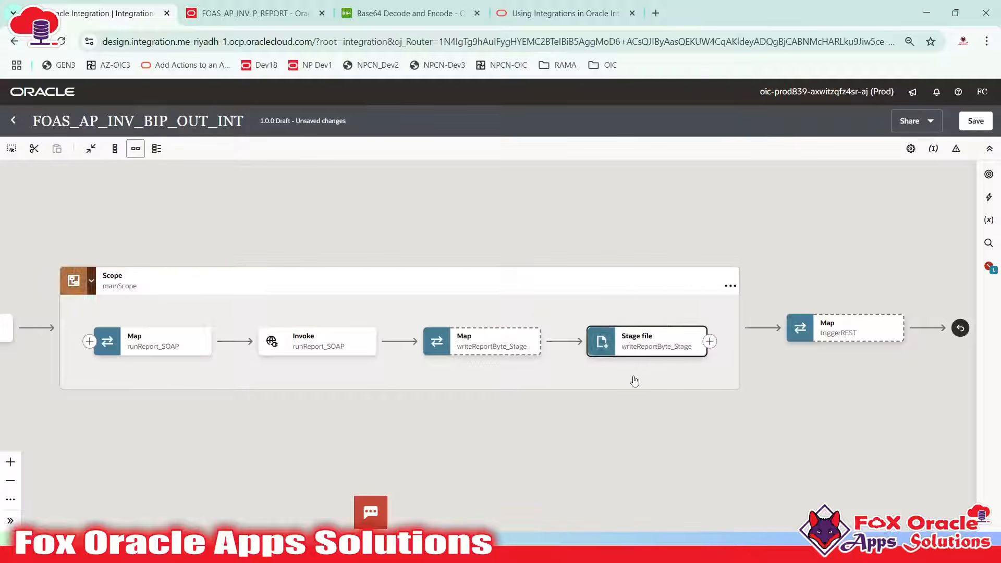
{"action": "left_click_drag", "start_coordinate": [635, 381], "coordinate": [603, 371]}
{"action": "left_click_drag", "start_coordinate": [626, 338], "coordinate": [429, 333]}
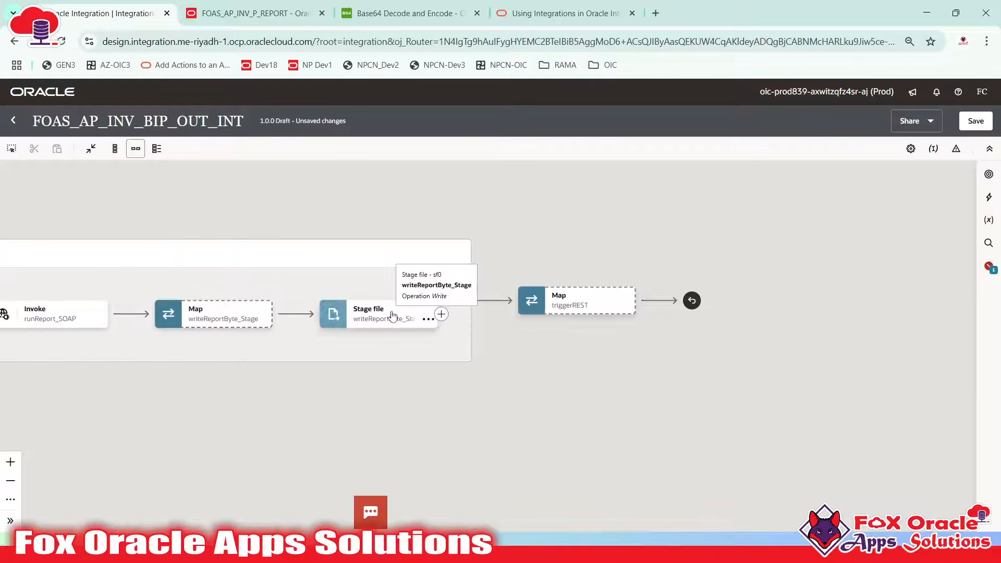
{"action": "left_click", "coordinate": [432, 313]}
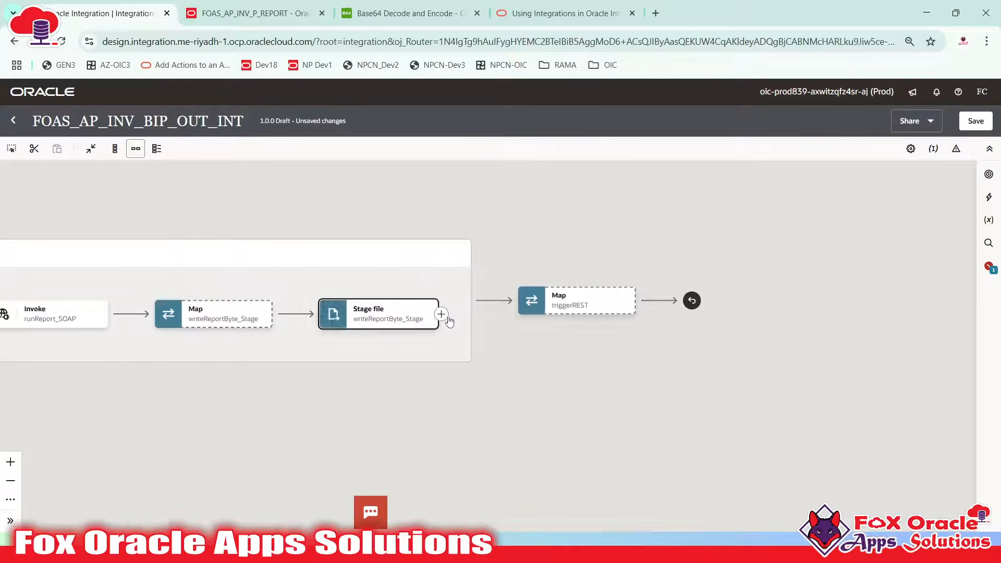
{"action": "left_click", "coordinate": [341, 317]}
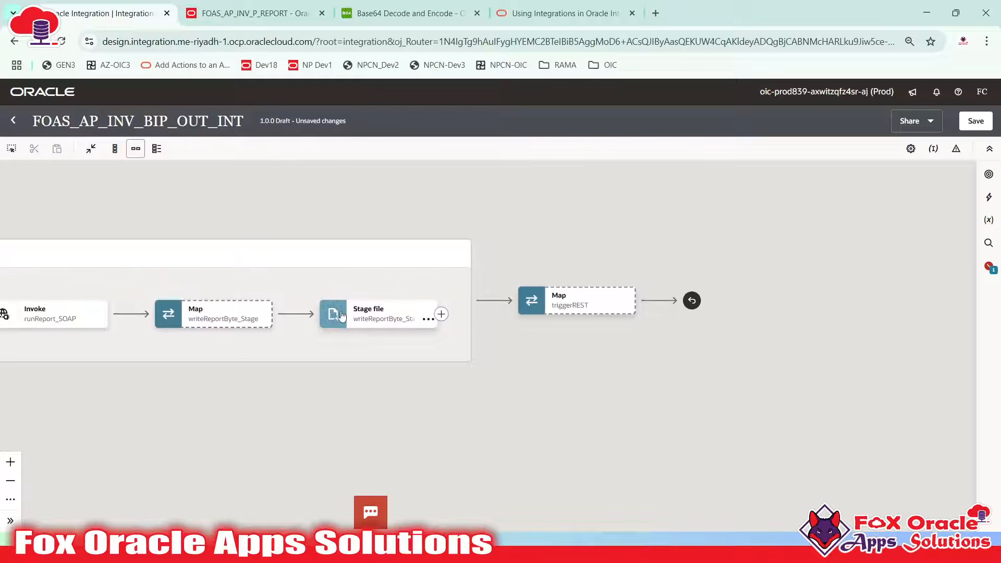
{"action": "left_click", "coordinate": [386, 322]}
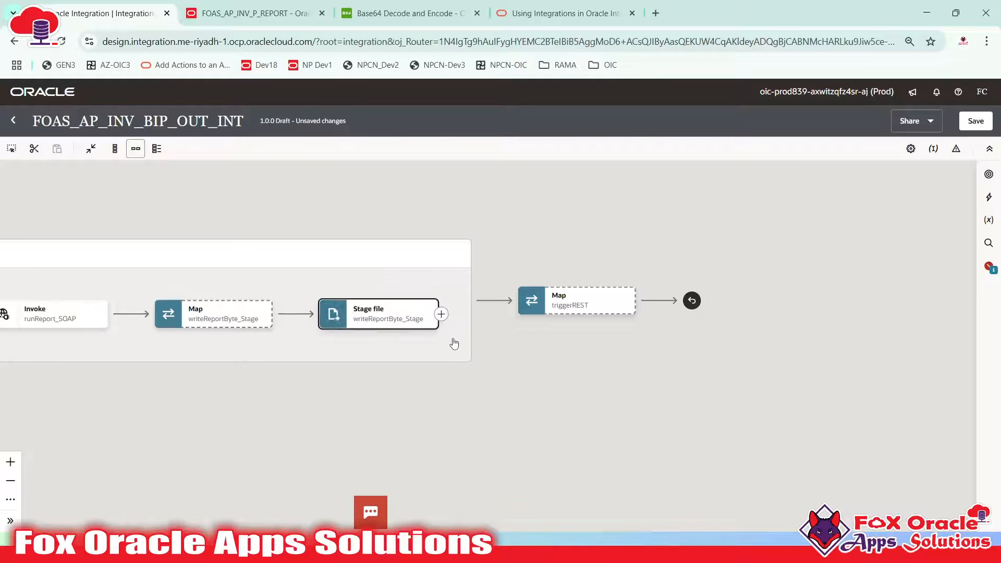
{"action": "left_click", "coordinate": [503, 312]}
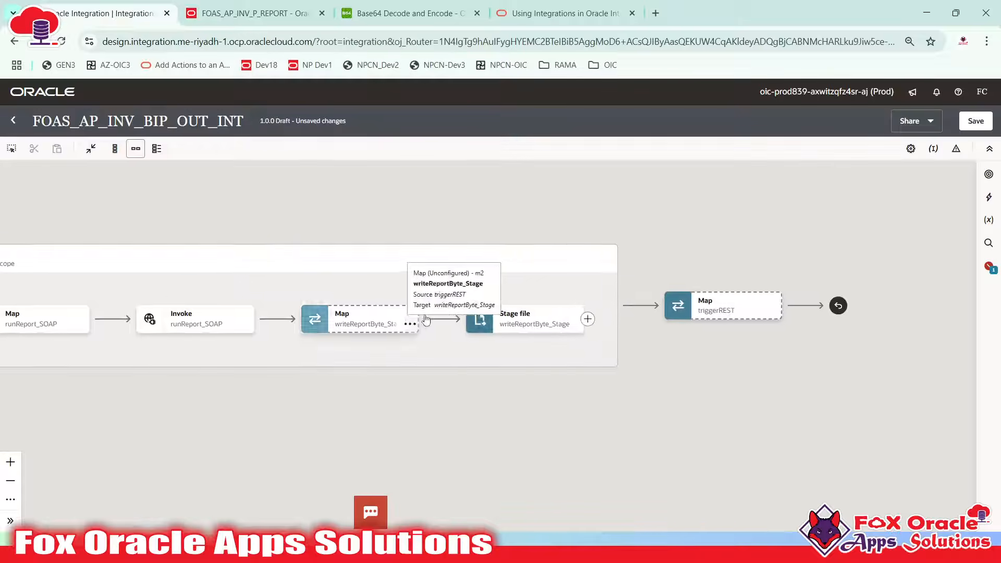
{"action": "left_click", "coordinate": [974, 121]}
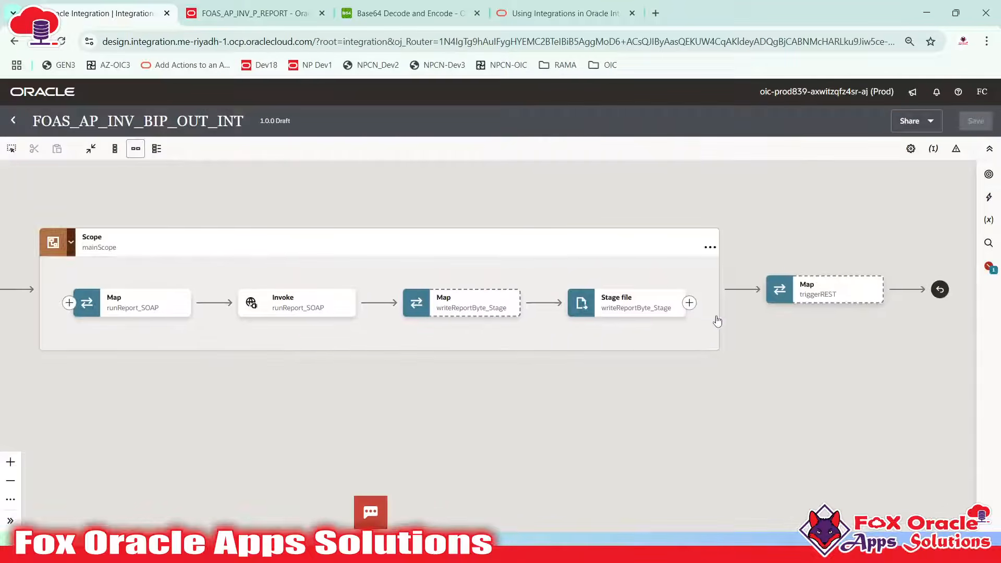
Review the BIP Report Response invoice fields in the notes, then open the FOAS_AP_INV_P_REPORT output
{"action": "left_click", "coordinate": [603, 319]}
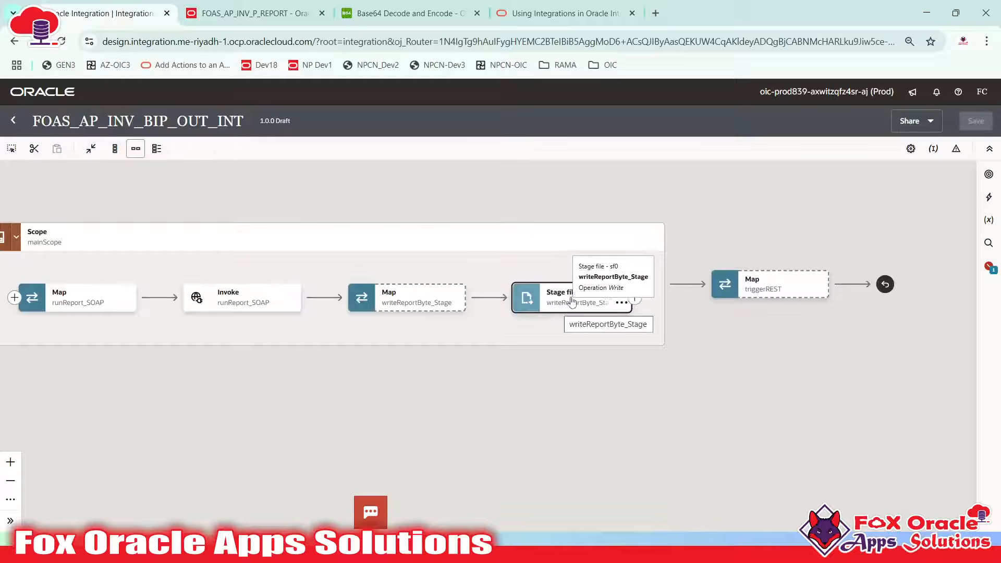
{"action": "key", "text": "alt+Tab"}
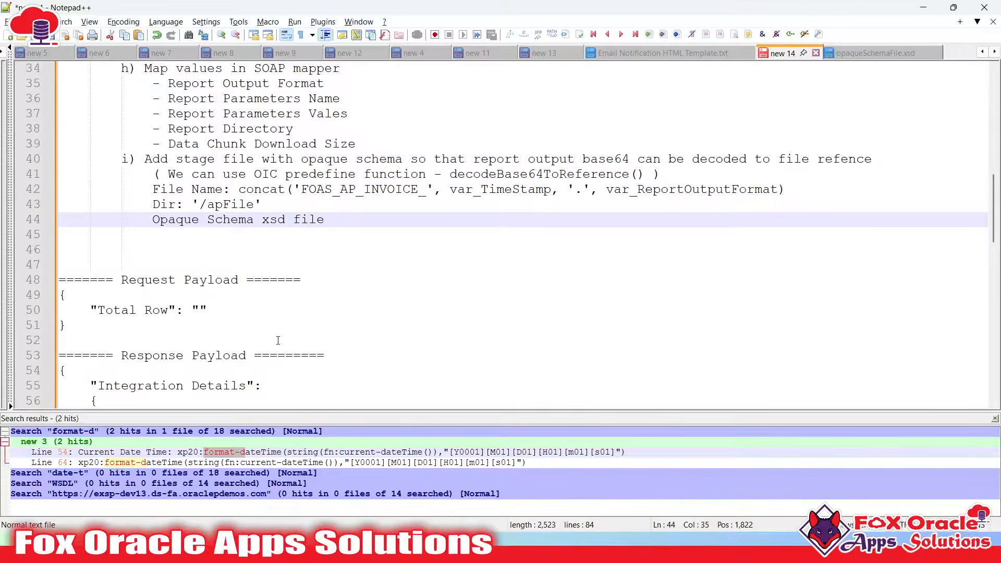
{"action": "scroll", "coordinate": [119, 191], "scroll_direction": "down", "scroll_amount": 6}
{"action": "left_click_drag", "start_coordinate": [91, 217], "coordinate": [213, 325]}
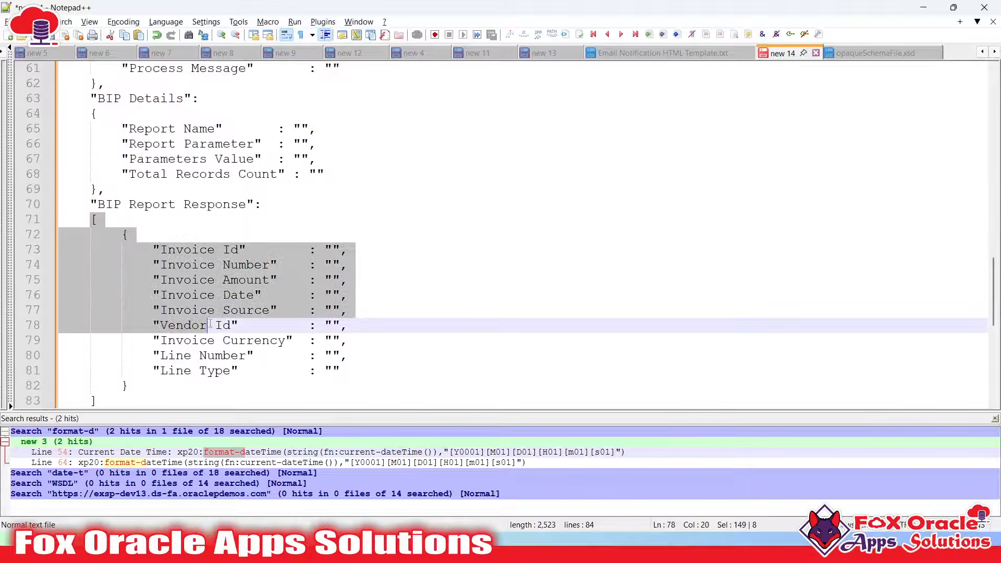
{"action": "key", "text": "alt+Tab"}
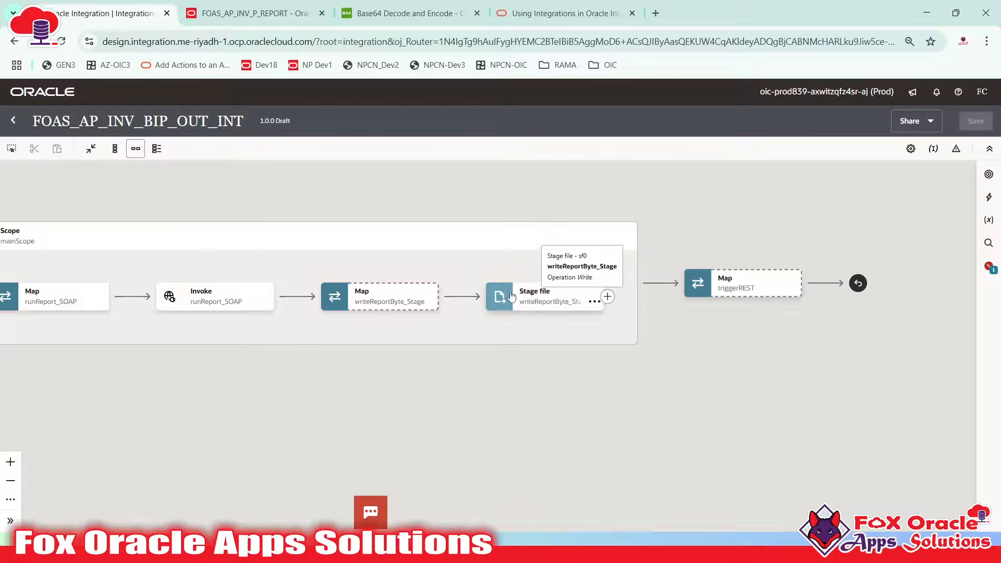
{"action": "left_click_drag", "start_coordinate": [476, 276], "coordinate": [617, 284]}
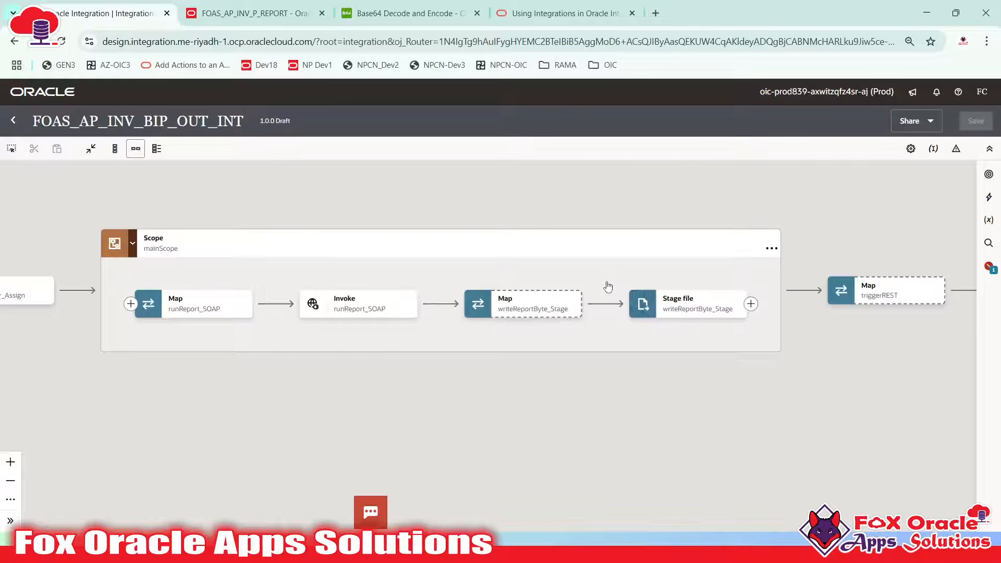
{"action": "left_click", "coordinate": [660, 304]}
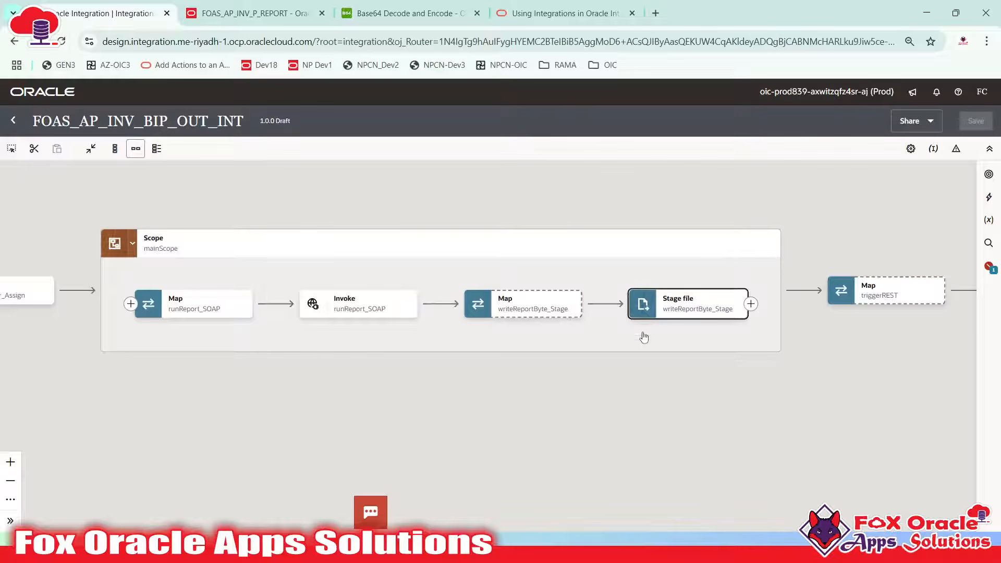
{"action": "left_click", "coordinate": [239, 23]}
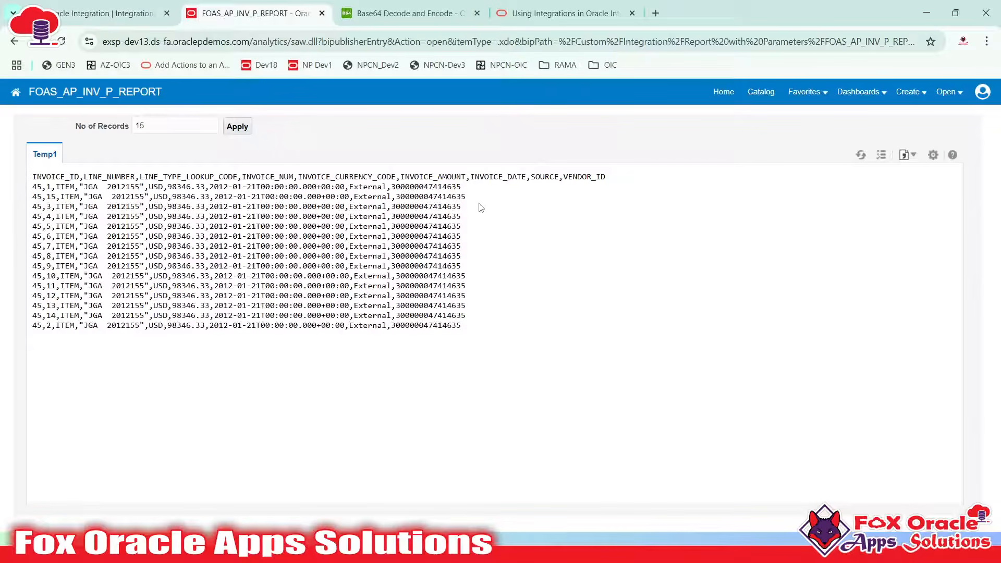
Set No of Records to 1 and apply it to the CSV report output
{"action": "left_click_drag", "start_coordinate": [34, 178], "coordinate": [382, 368]}
{"action": "double_click", "coordinate": [416, 295]}
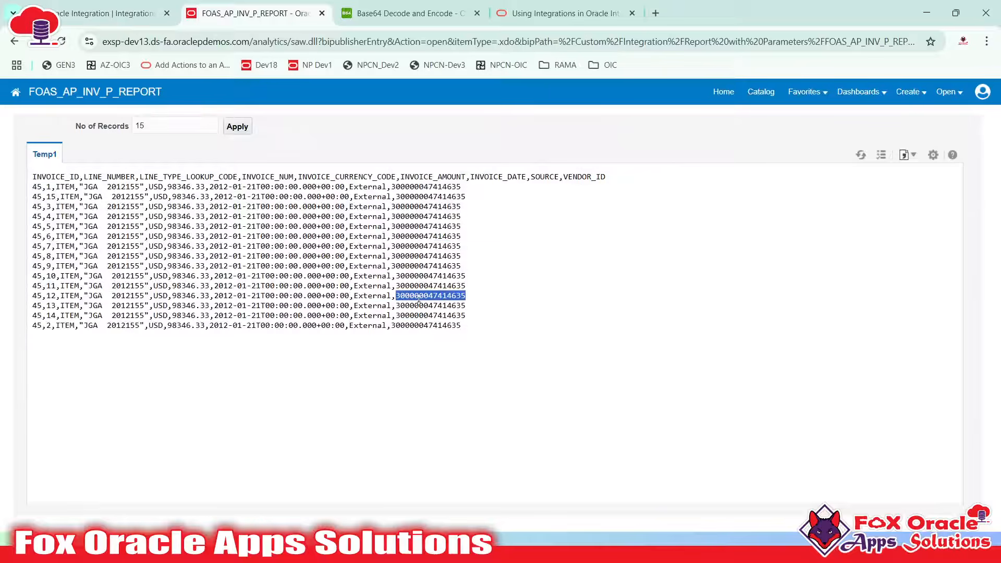
{"action": "double_click", "coordinate": [159, 126]}
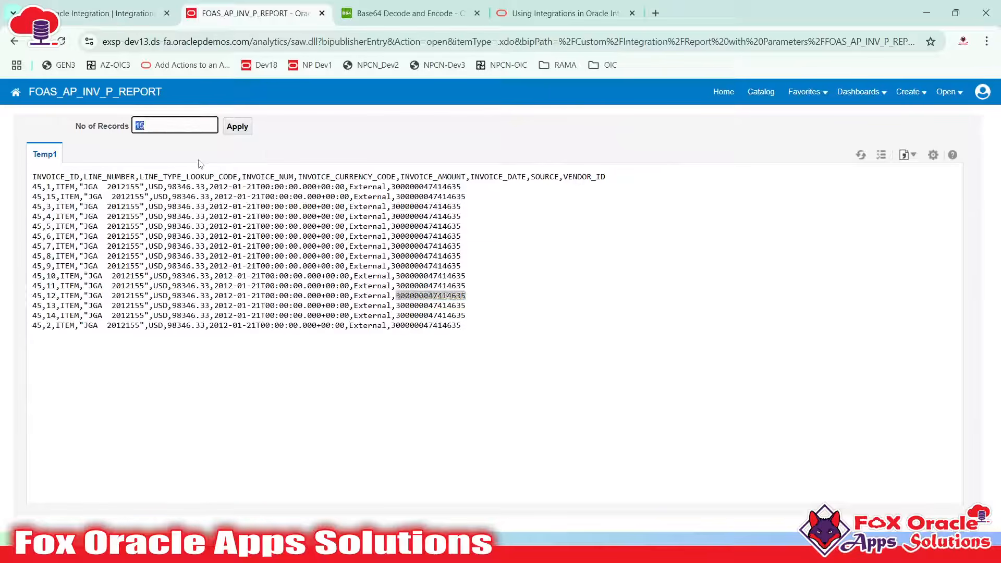
{"action": "type", "text": "1"}
{"action": "left_click", "coordinate": [379, 294]}
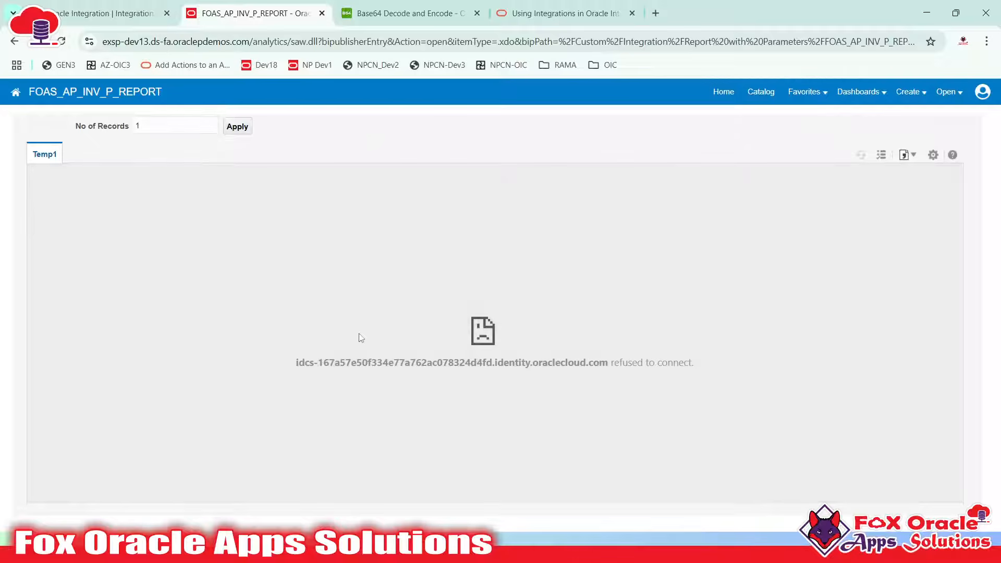
{"action": "left_click_drag", "start_coordinate": [286, 344], "coordinate": [766, 347]}
Reload and sign back in, then change the address to end in /analytics
{"action": "left_click", "coordinate": [62, 41]}
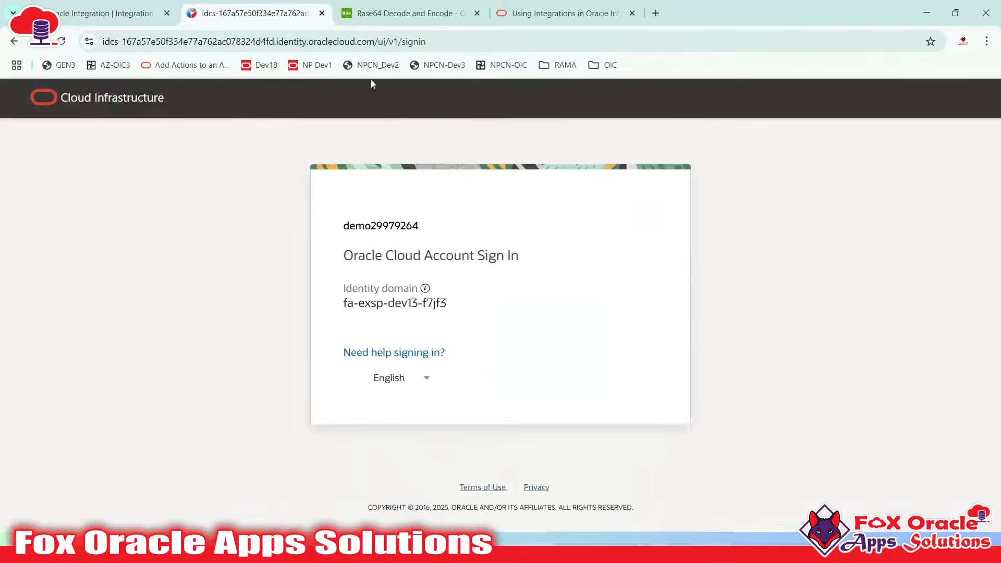
{"action": "left_click", "coordinate": [388, 442]}
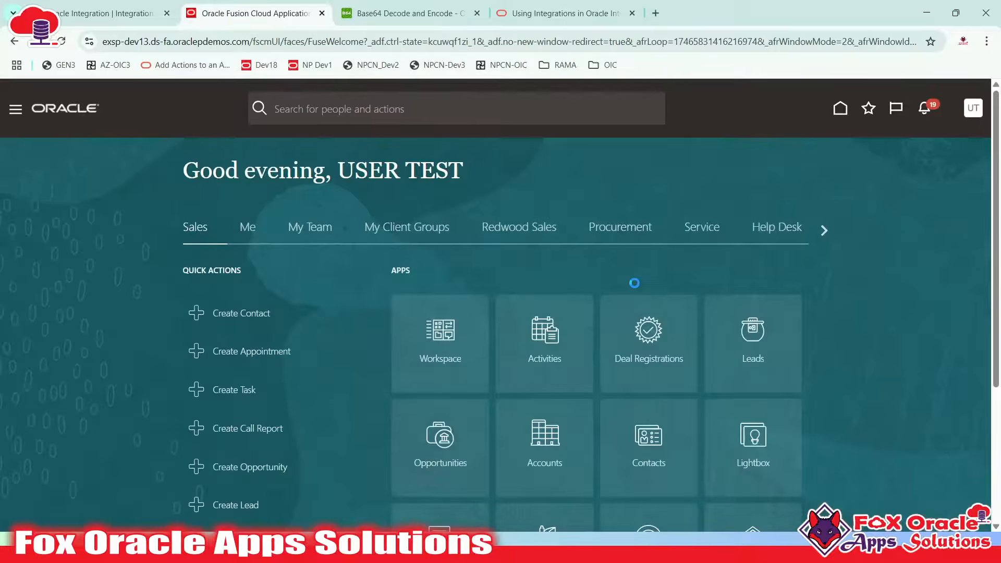
{"action": "double_click", "coordinate": [256, 41]}
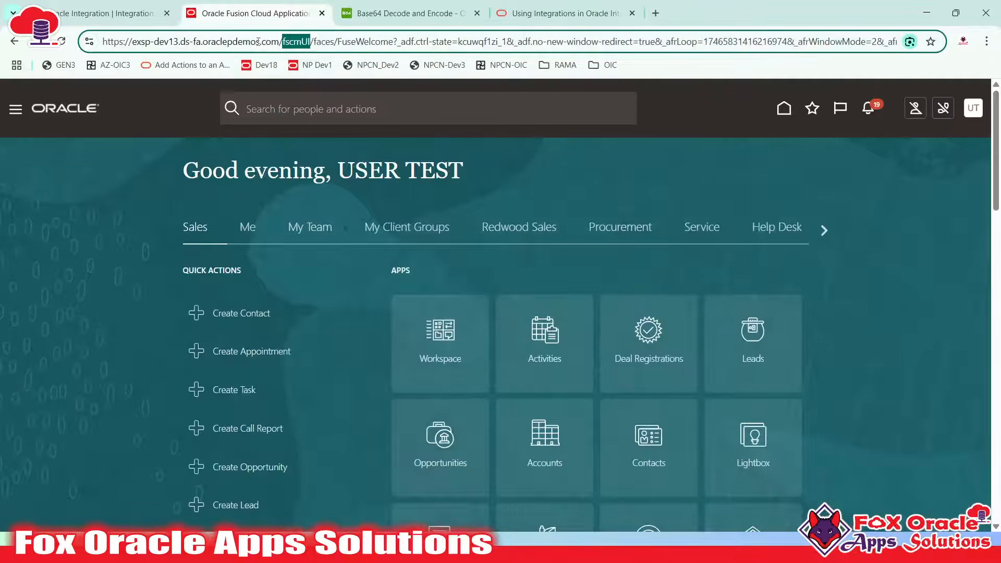
{"action": "left_click", "coordinate": [281, 41]}
{"action": "key", "text": "shift+End"}
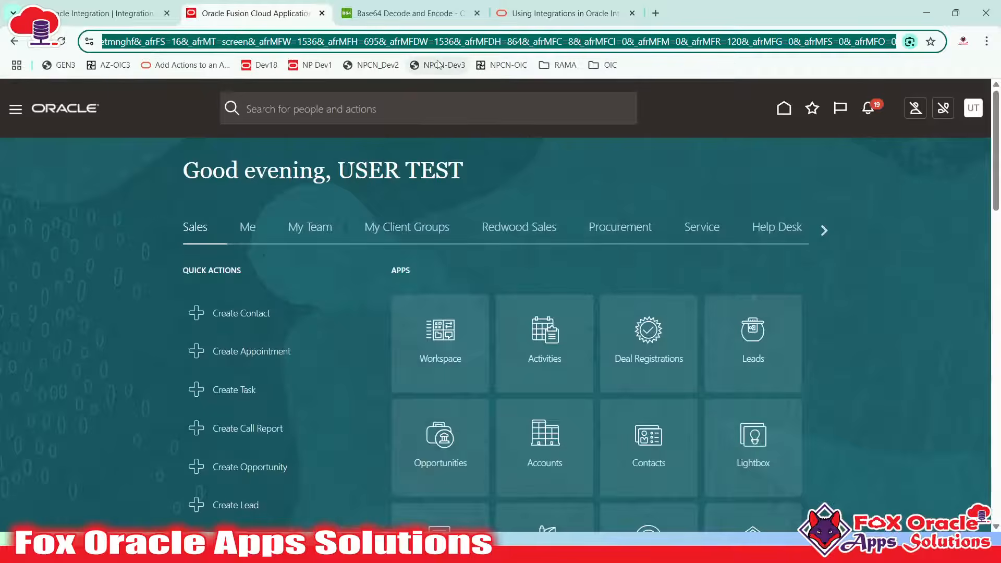
{"action": "type", "text": "/analytics"}
{"action": "key", "text": "Return"}
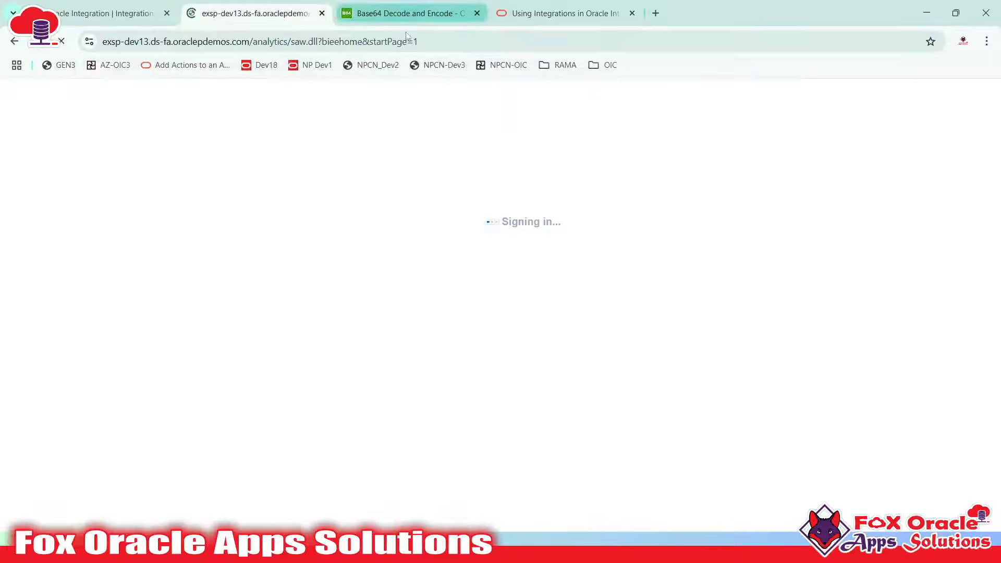
Select the decoded invoice CSV output on base64decode.org, then switch to Notepad++
{"action": "left_click", "coordinate": [412, 14]}
{"action": "scroll", "coordinate": [317, 340], "scroll_direction": "down", "scroll_amount": 5}
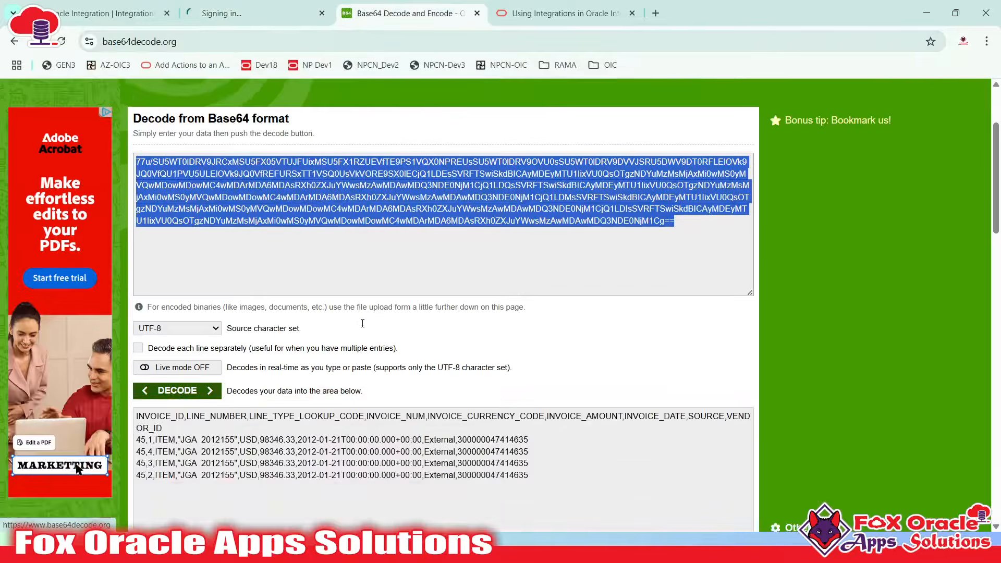
{"action": "left_click_drag", "start_coordinate": [563, 290], "coordinate": [116, 196]}
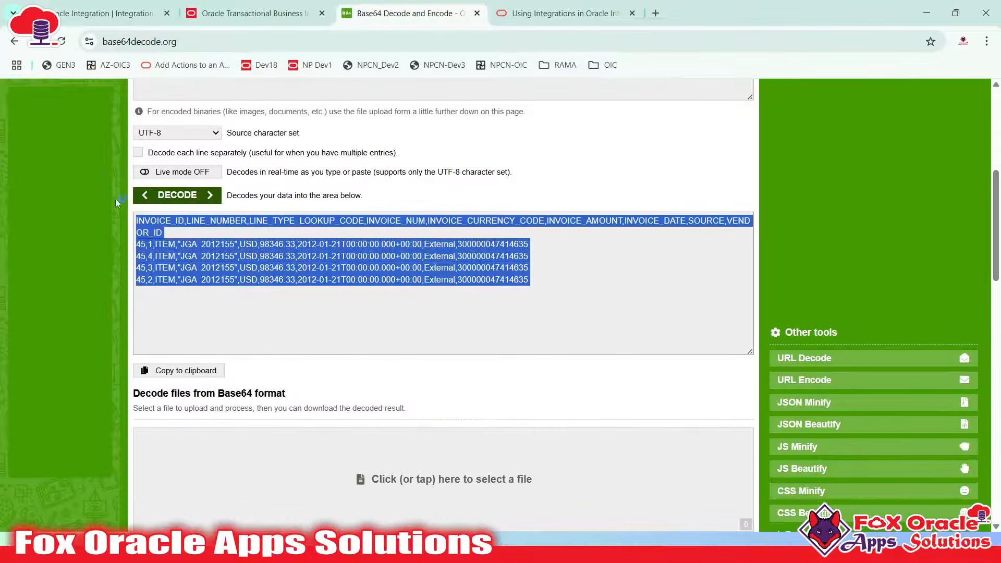
{"action": "left_click", "coordinate": [296, 290]}
{"action": "left_click_drag", "start_coordinate": [529, 280], "coordinate": [125, 221]}
{"action": "key", "text": "ctrl+c"}
{"action": "key", "text": "super"}
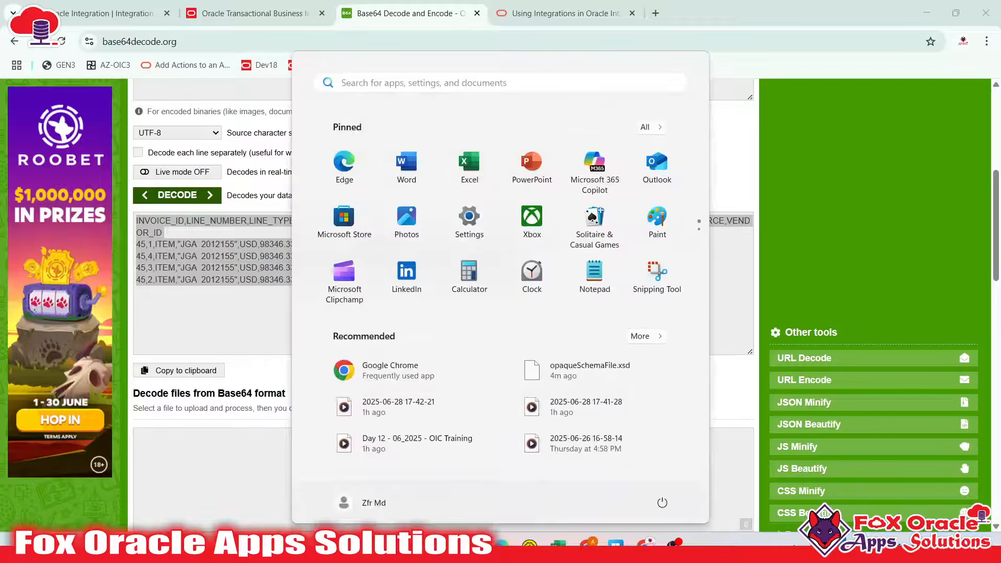
{"action": "left_click", "coordinate": [439, 543]}
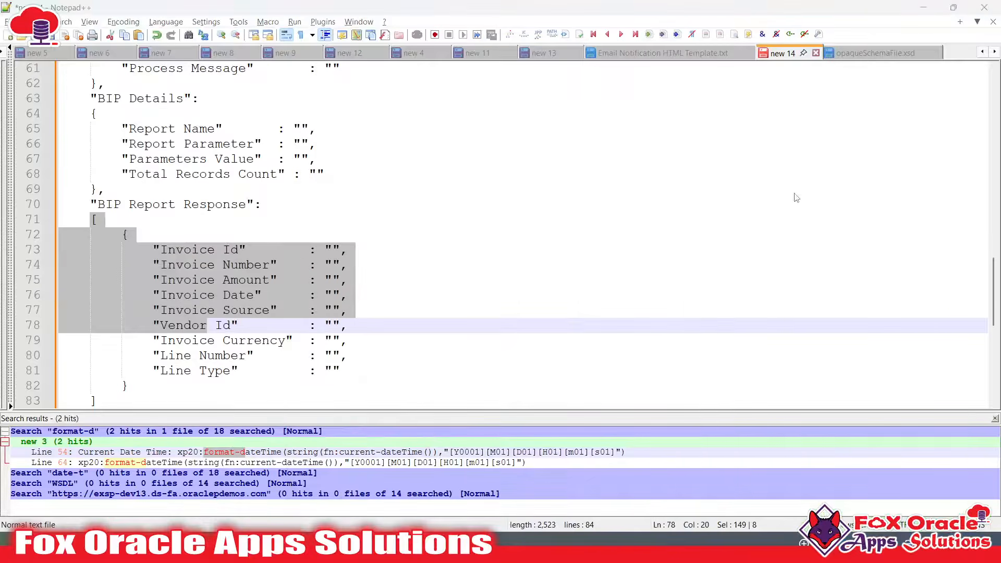
Paste the decoded CSV into a new document and delete the extra rows after line 2
{"action": "left_click", "coordinate": [275, 135]}
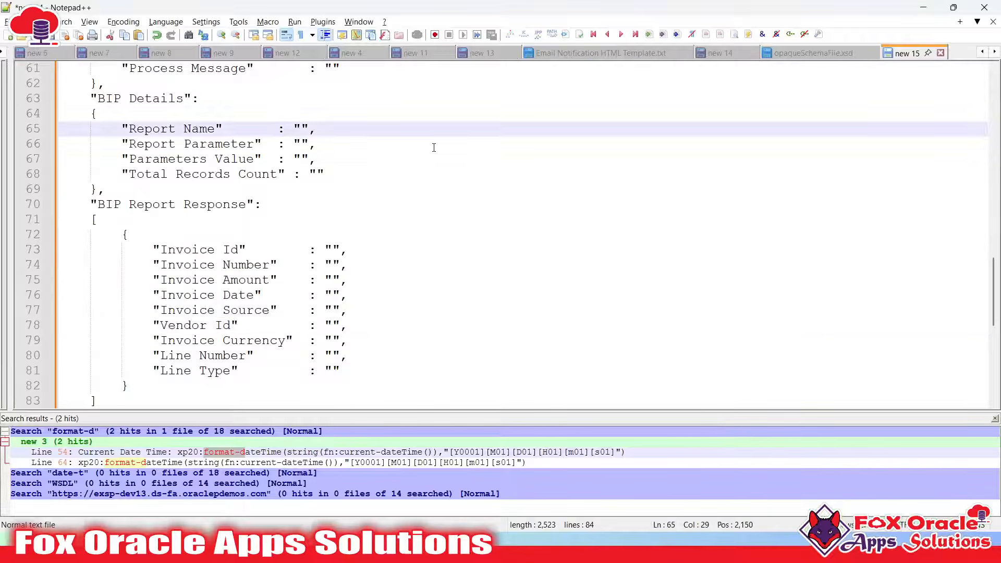
{"action": "key", "text": "ctrl+n"}
{"action": "key", "text": "ctrl+v"}
{"action": "left_click_drag", "start_coordinate": [784, 128], "coordinate": [790, 174]}
{"action": "left_click_drag", "start_coordinate": [784, 107], "coordinate": [788, 194]}
{"action": "key", "text": "Delete"}
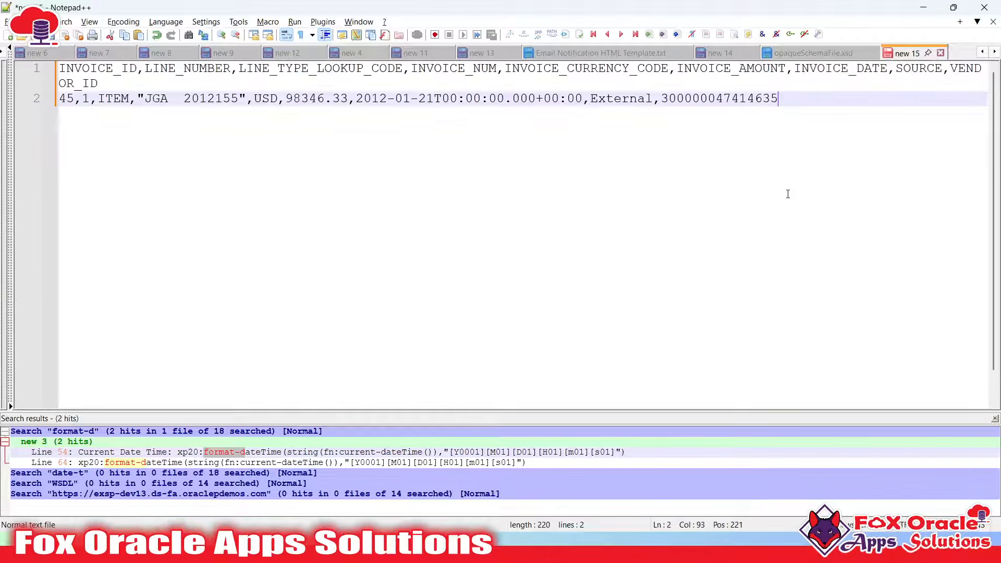
Check the remaining header and data row, ending with the cursor on the header line
{"action": "left_click", "coordinate": [47, 64]}
{"action": "left_click_drag", "start_coordinate": [112, 83], "coordinate": [55, 65]}
{"action": "left_click", "coordinate": [138, 98]}
{"action": "left_click", "coordinate": [202, 130]}
{"action": "left_click", "coordinate": [762, 84]}
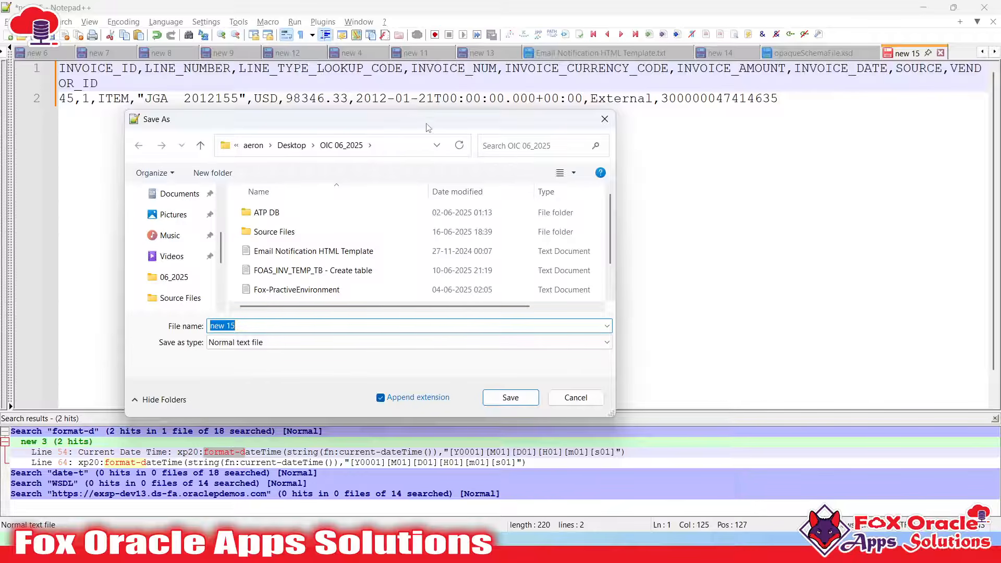
Create and open a new folder named 'AP Invoice Report Outbound' in OIC 06_2025
{"action": "left_click_drag", "start_coordinate": [427, 127], "coordinate": [447, 127]}
{"action": "left_click", "coordinate": [232, 173]}
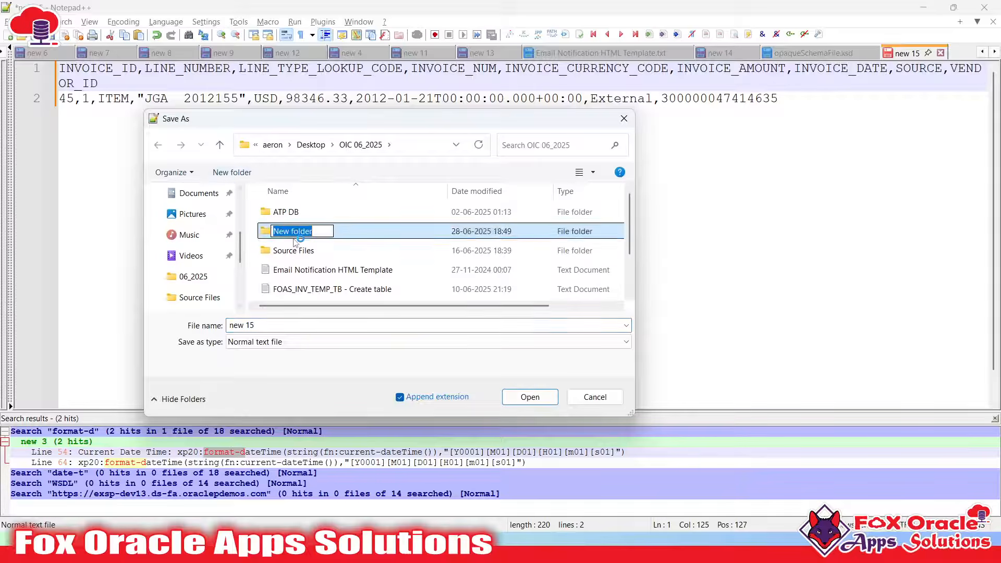
{"action": "type", "text": "AP Invo"}
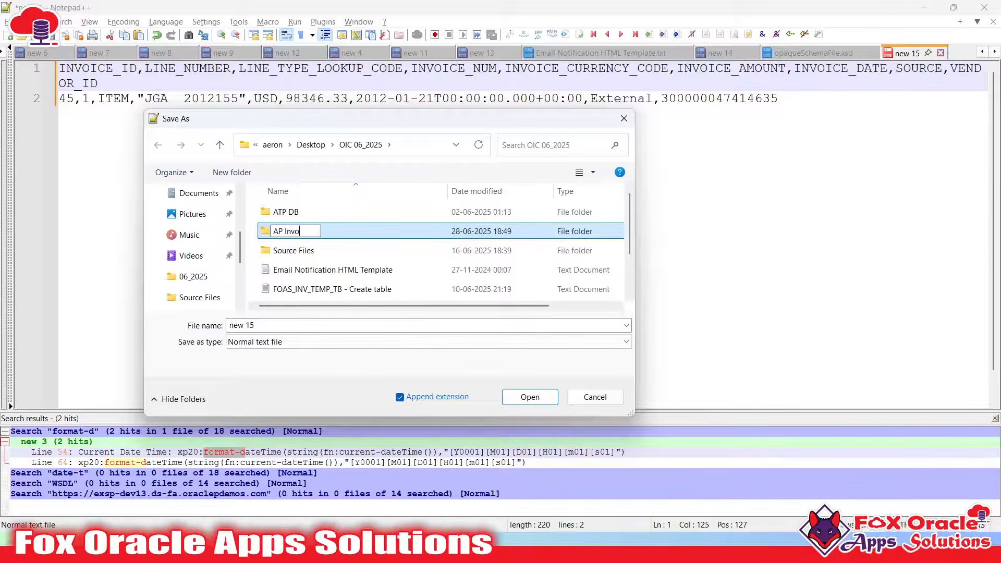
{"action": "type", "text": "ice Report Outbound"}
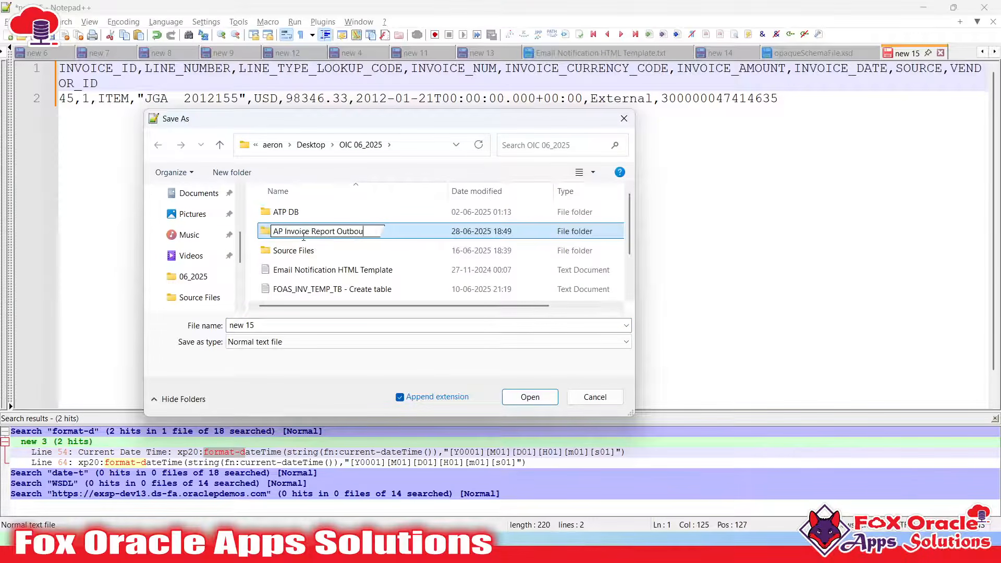
{"action": "key", "text": "Return"}
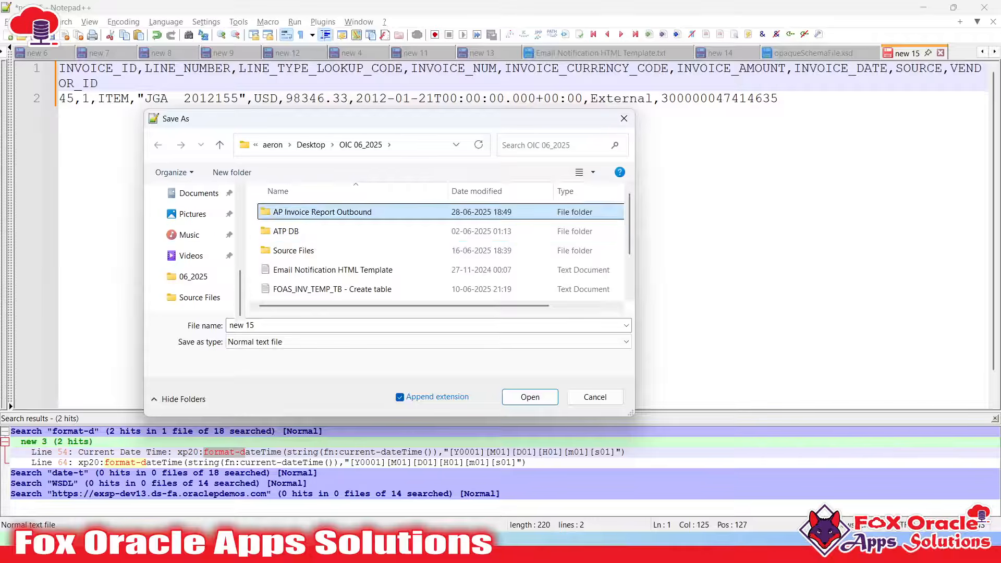
{"action": "key", "text": "Return"}
Save the file as 'AP Invoice Report CSV Sample Output.csv' with All types as the file type
{"action": "left_click", "coordinate": [307, 349]}
{"action": "type", "text": "A"}
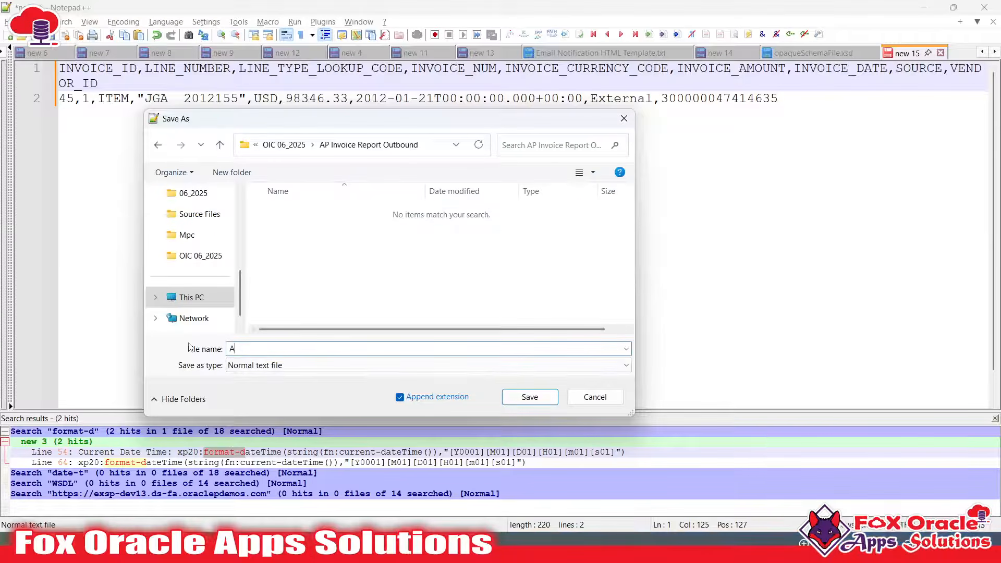
{"action": "type", "text": "P Invoice"}
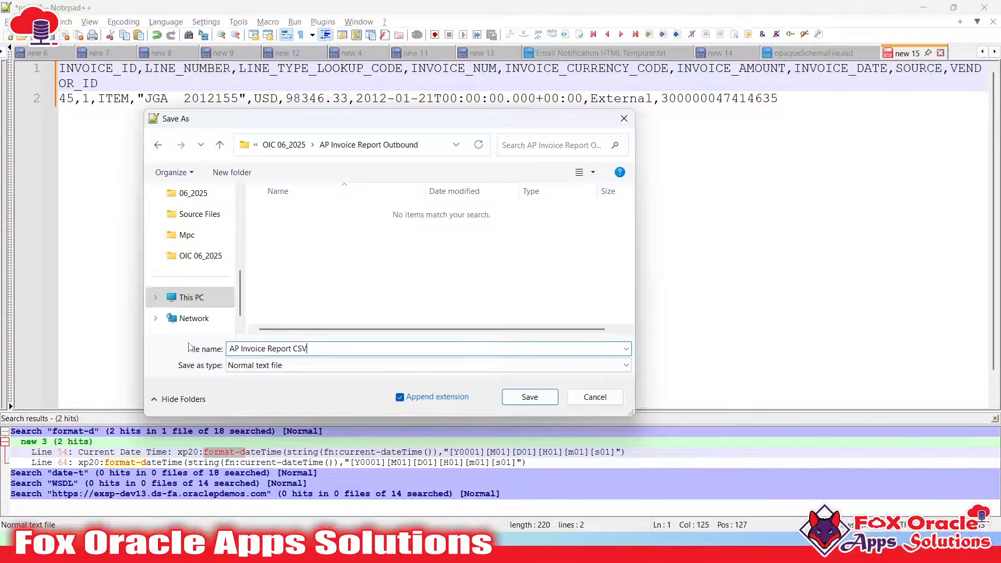
{"action": "type", "text": "Report CSV Sample Output.csv"}
{"action": "left_click", "coordinate": [419, 365]}
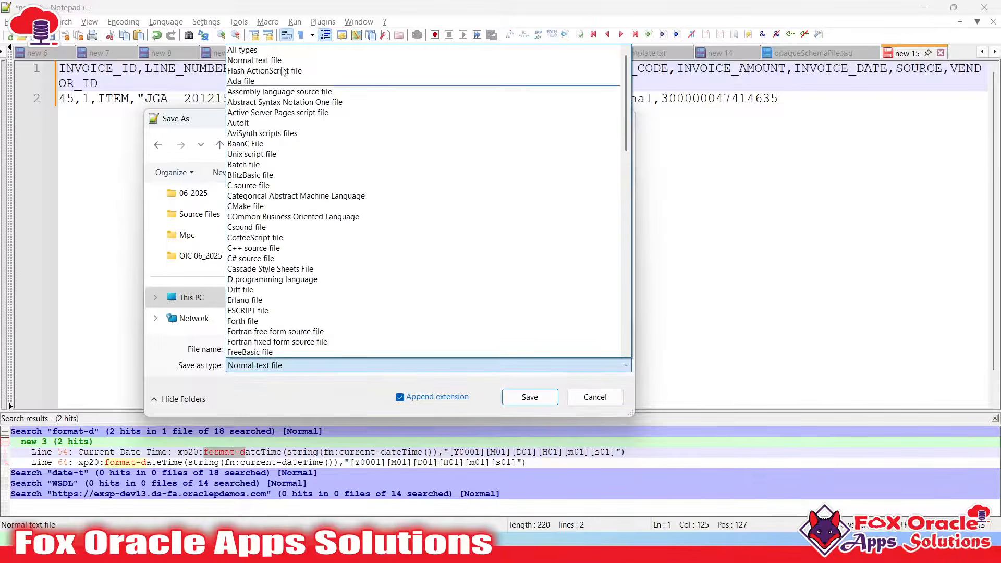
{"action": "left_click", "coordinate": [278, 52]}
{"action": "left_click", "coordinate": [512, 392]}
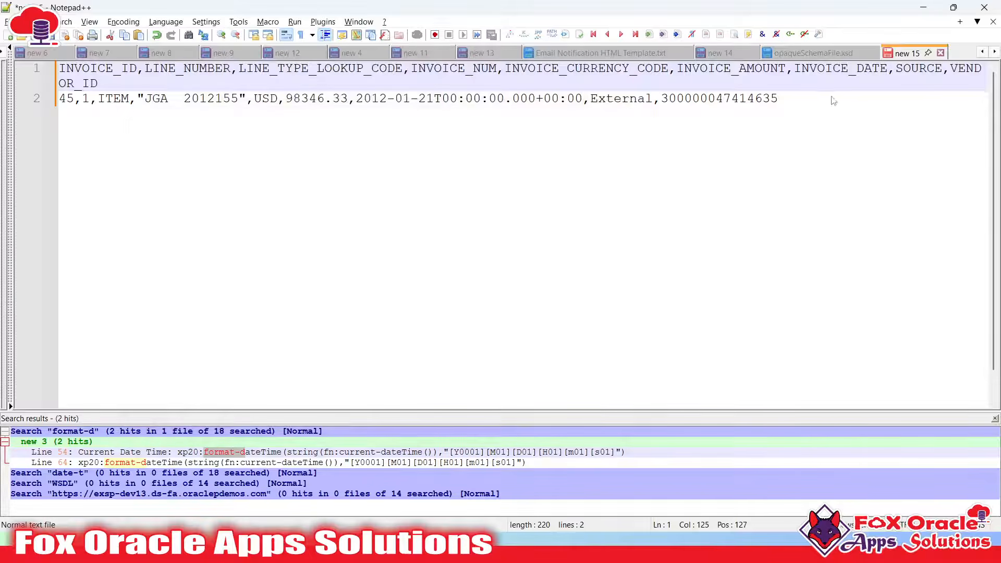
{"action": "key", "text": "ctrl+a"}
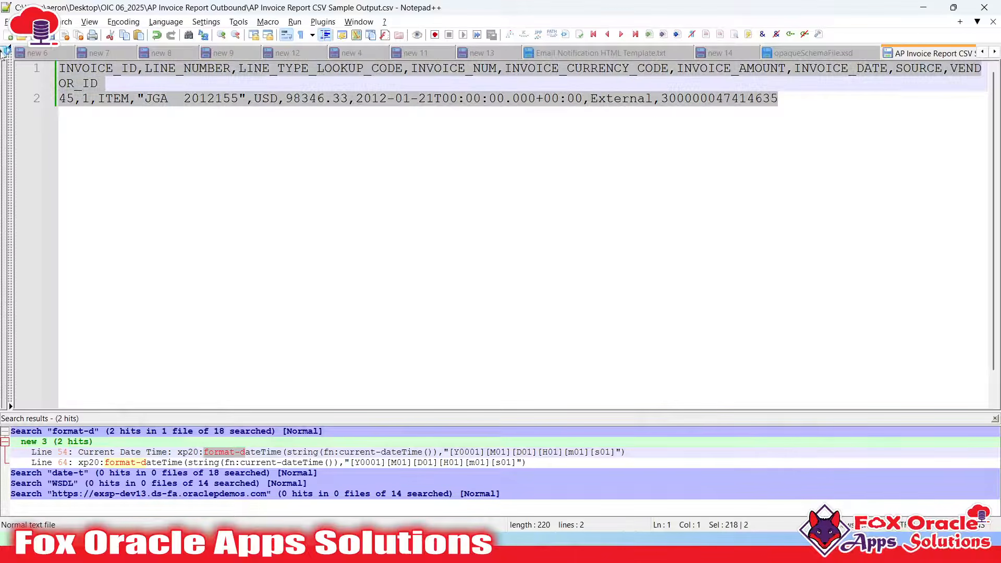
{"action": "scroll", "coordinate": [795, 85], "scroll_direction": "down", "scroll_amount": 2}
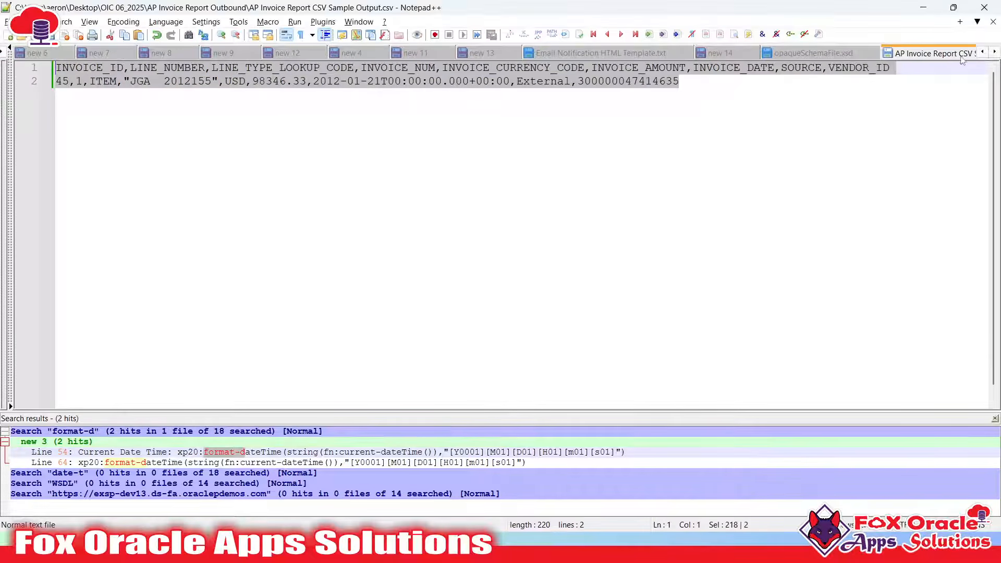
{"action": "scroll", "coordinate": [972, 54], "scroll_direction": "down", "scroll_amount": 2}
{"action": "scroll", "coordinate": [880, 56], "scroll_direction": "up", "scroll_amount": 1}
In the new 14 notes document, start line 17 with 'Prepa'
{"action": "left_click", "coordinate": [659, 54]}
{"action": "scroll", "coordinate": [409, 252], "scroll_direction": "up", "scroll_amount": 20}
{"action": "scroll", "coordinate": [250, 237], "scroll_direction": "down", "scroll_amount": 1}
{"action": "left_click", "coordinate": [282, 227]}
{"action": "key", "text": "Return"}
{"action": "type", "text": "Pr"}
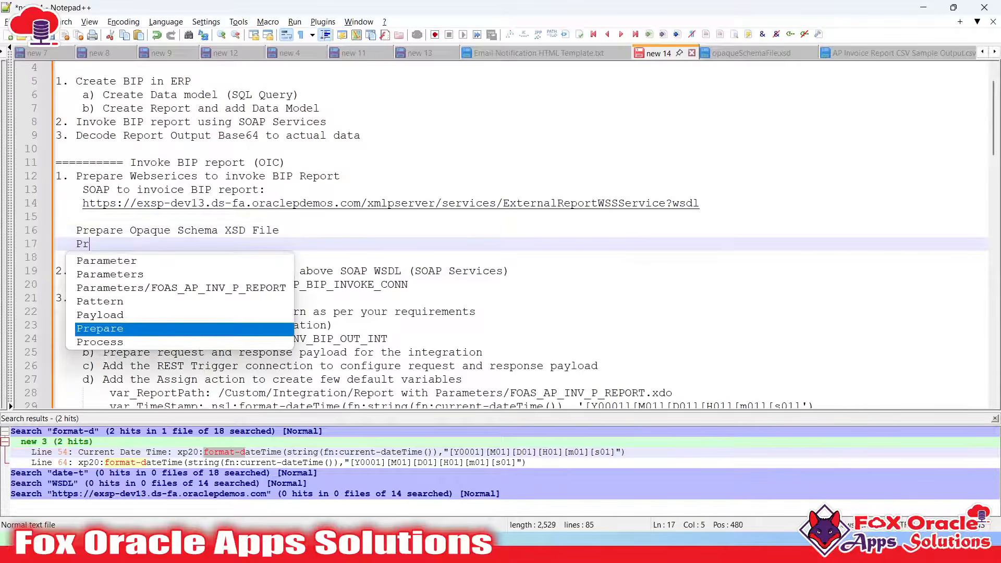
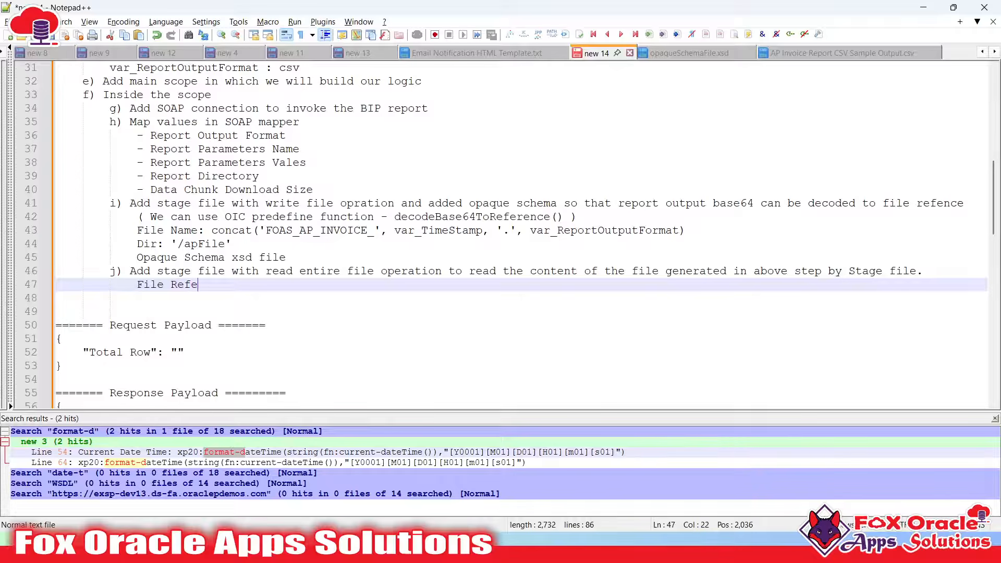
Finish step j in the notes with 'File Reference' and 'Report output CSV format (it should be same as the report output)'
{"action": "type", "text": "rence"}
{"action": "key", "text": "Return"}
{"action": "key", "text": "Return"}
{"action": "key", "text": "BackSpace"}
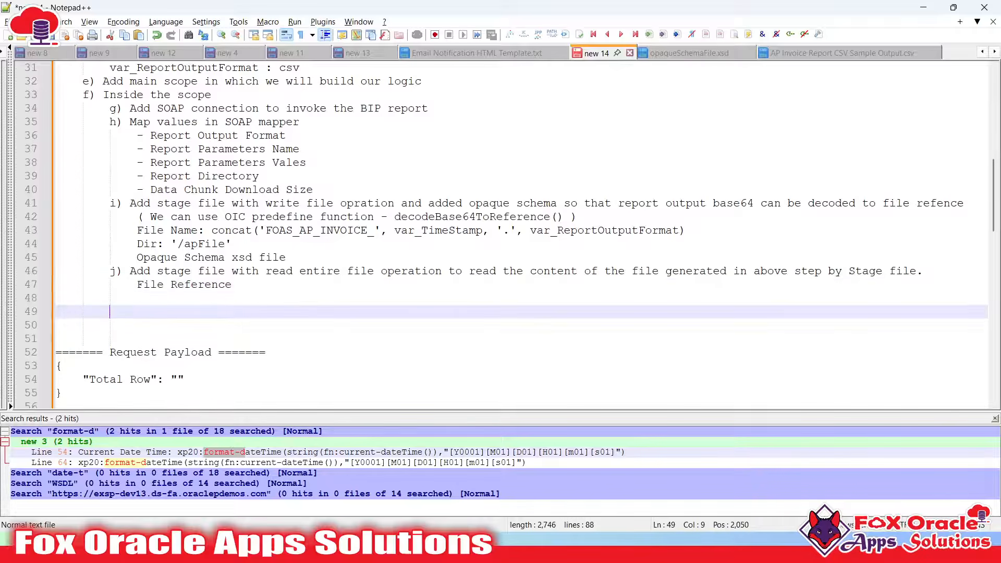
{"action": "key", "text": "BackSpace"}
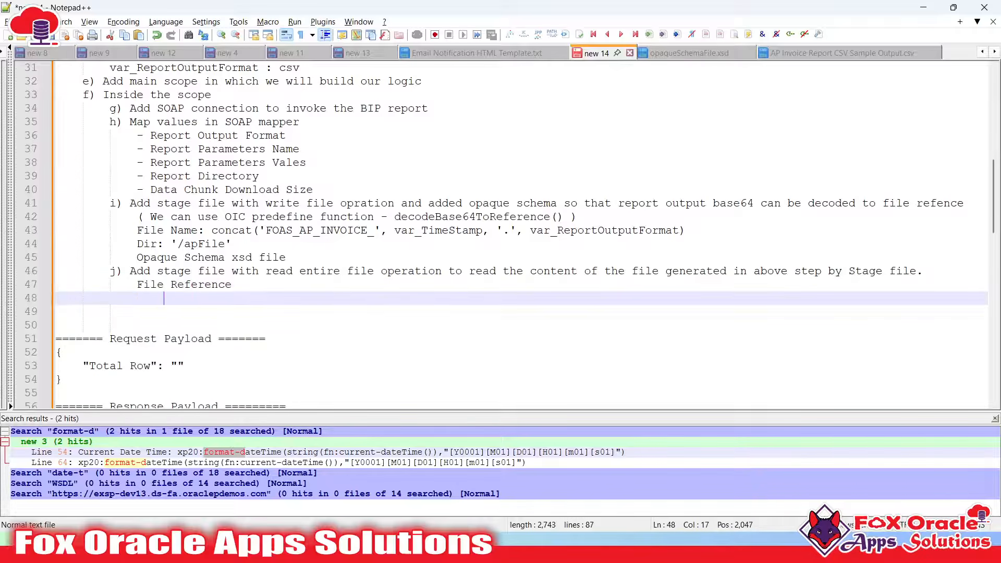
{"action": "type", "text": "Report out"}
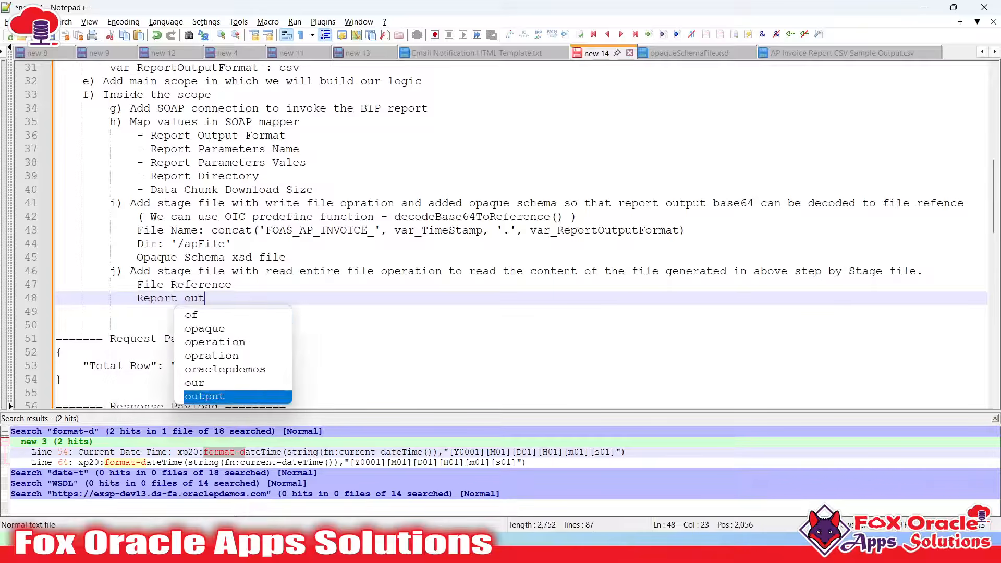
{"action": "type", "text": "put CSV fo"}
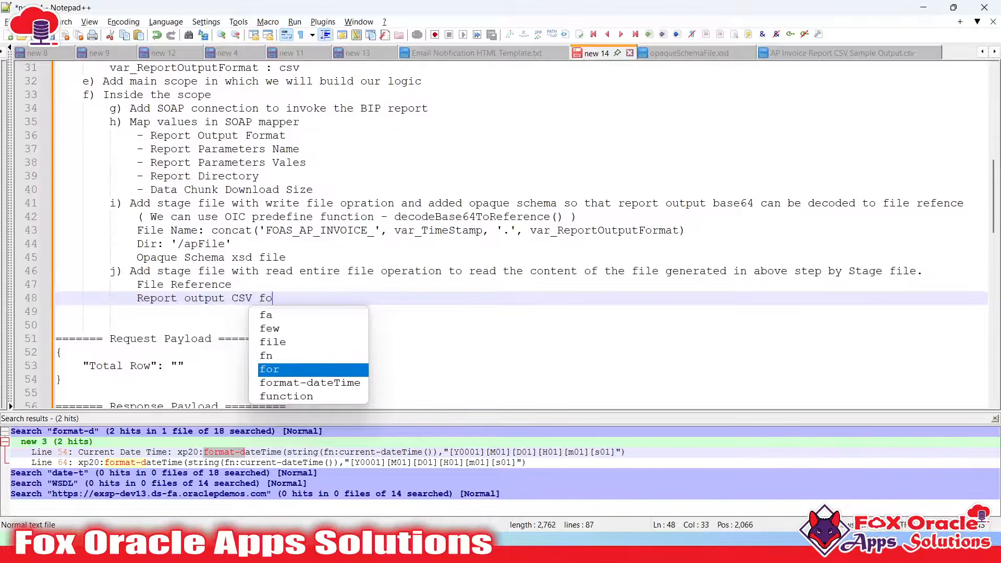
{"action": "type", "text": "rmat in"}
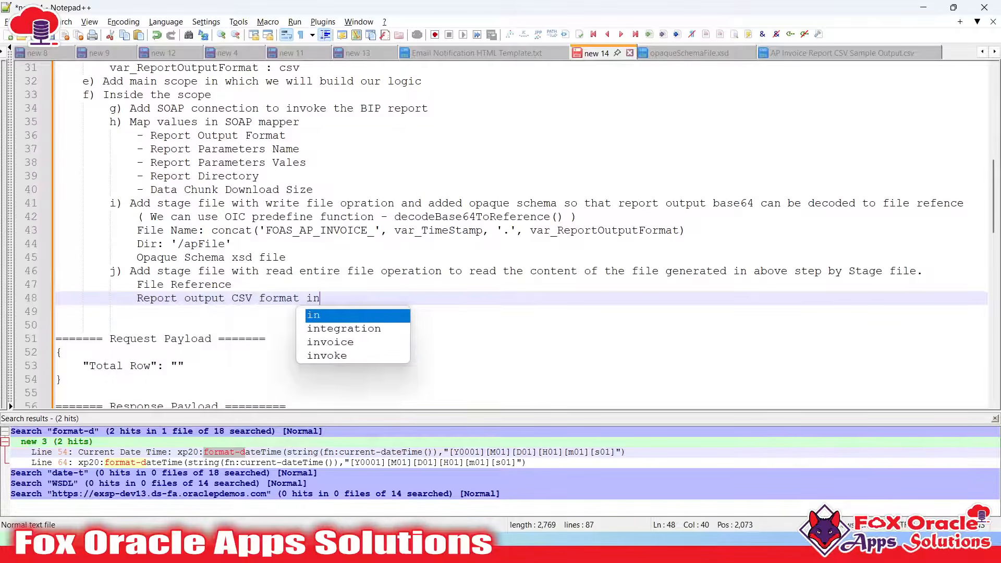
{"action": "key", "text": "BackSpace"}
{"action": "key", "text": "BackSpace"}
{"action": "key", "text": "BackSpace"}
{"action": "type", "text": "("}
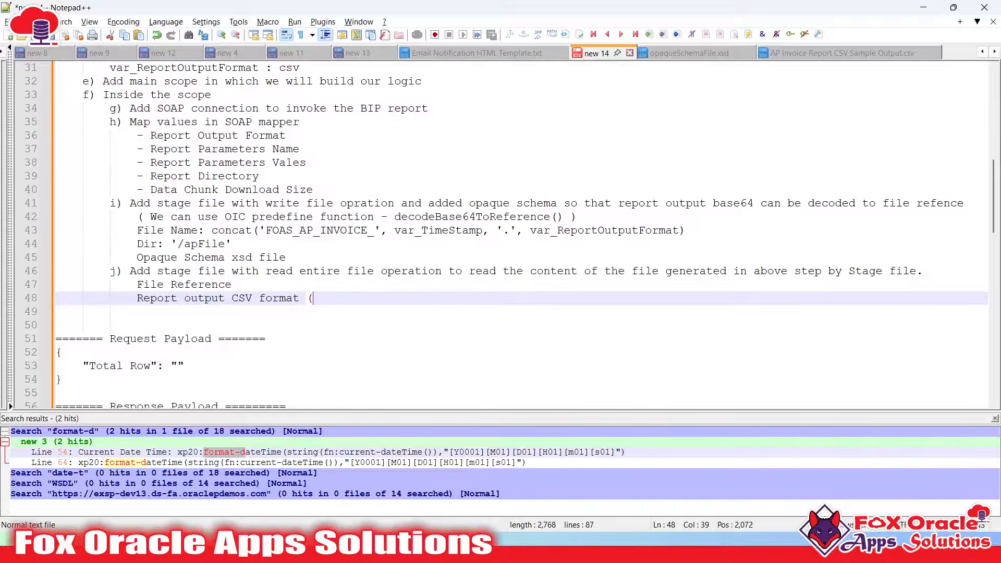
{"action": "type", "text": "it should be same"}
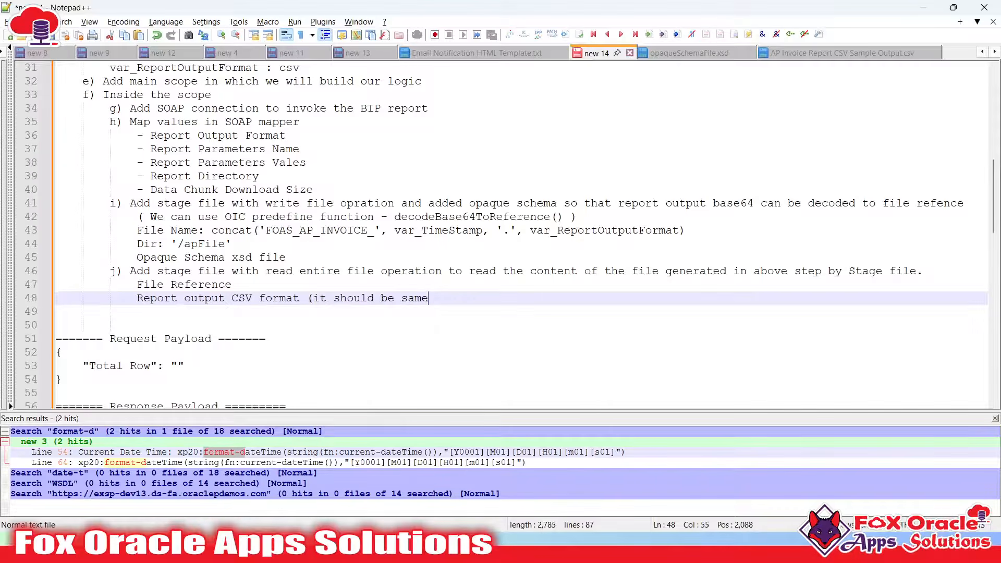
{"action": "type", "text": " as the report"}
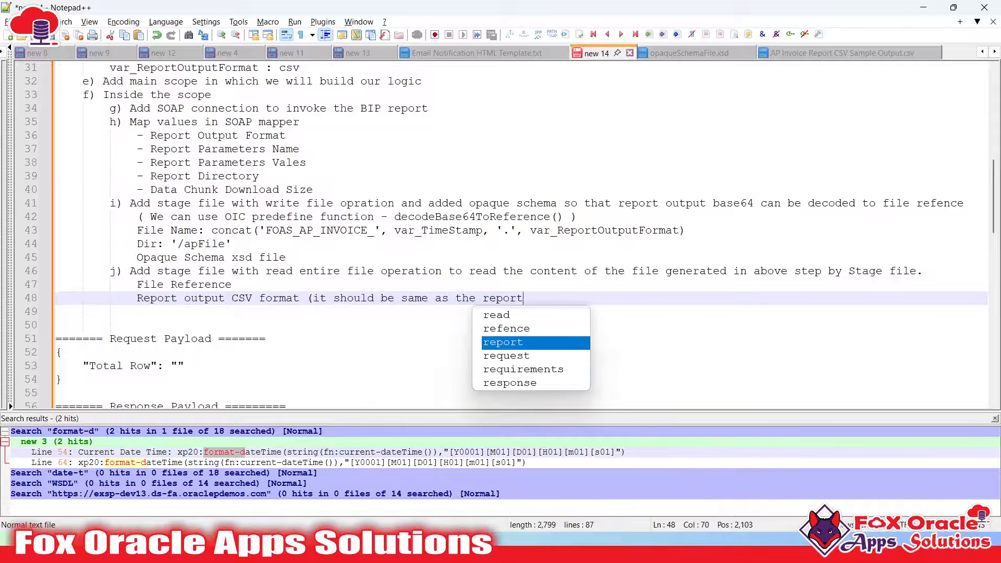
{"action": "type", "text": " output)"}
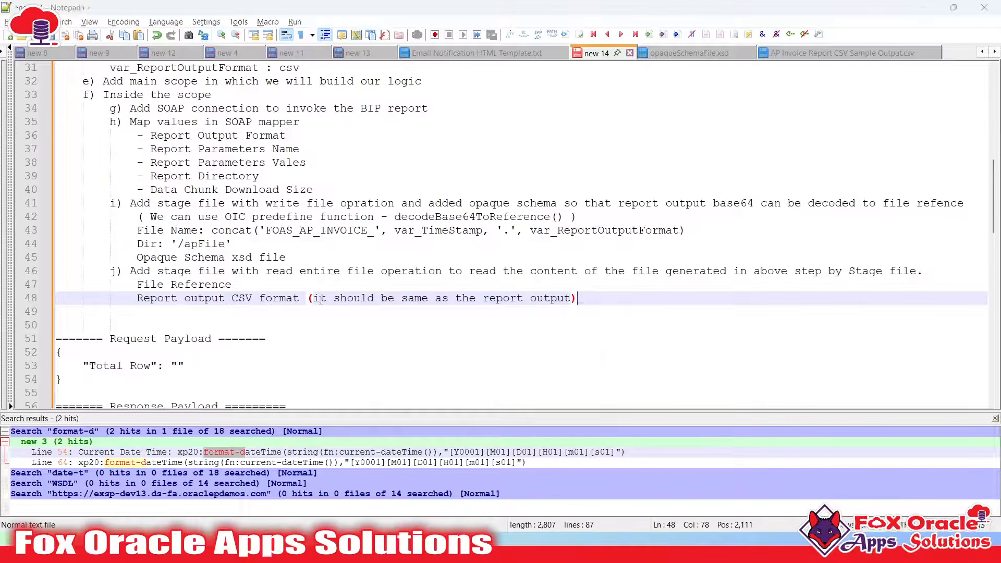
{"action": "key", "text": "alt+Tab"}
Pan the canvas and select the readReportFile_Stage action to review it
{"action": "left_click_drag", "start_coordinate": [632, 331], "coordinate": [696, 365]}
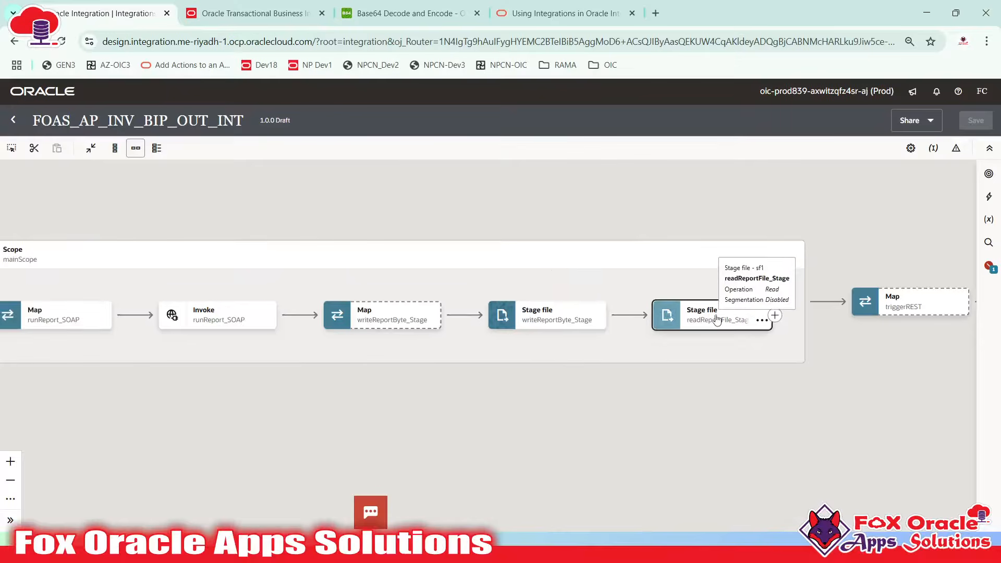
{"action": "left_click", "coordinate": [676, 327]}
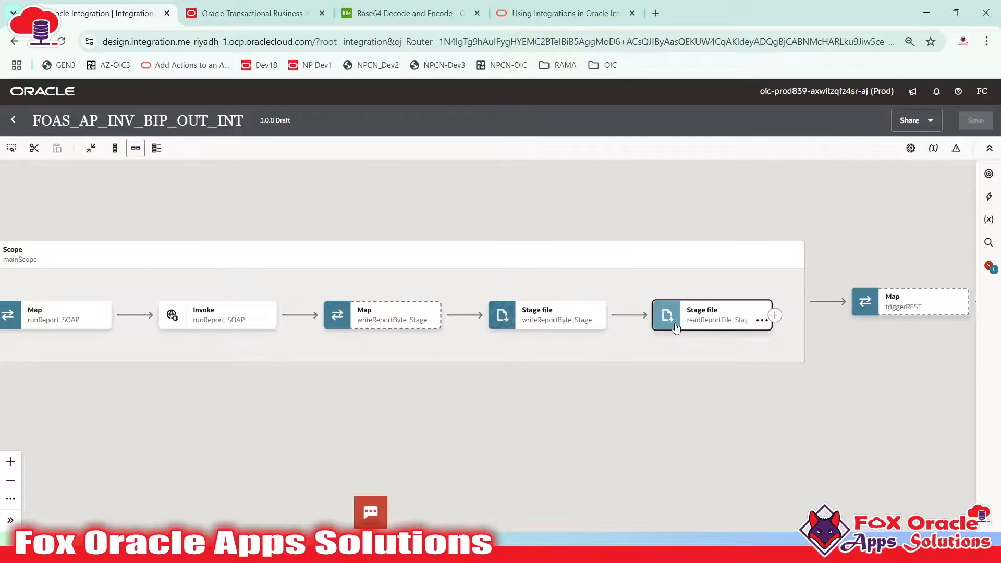
{"action": "left_click_drag", "start_coordinate": [699, 334], "coordinate": [479, 328]}
{"action": "left_click", "coordinate": [516, 302]}
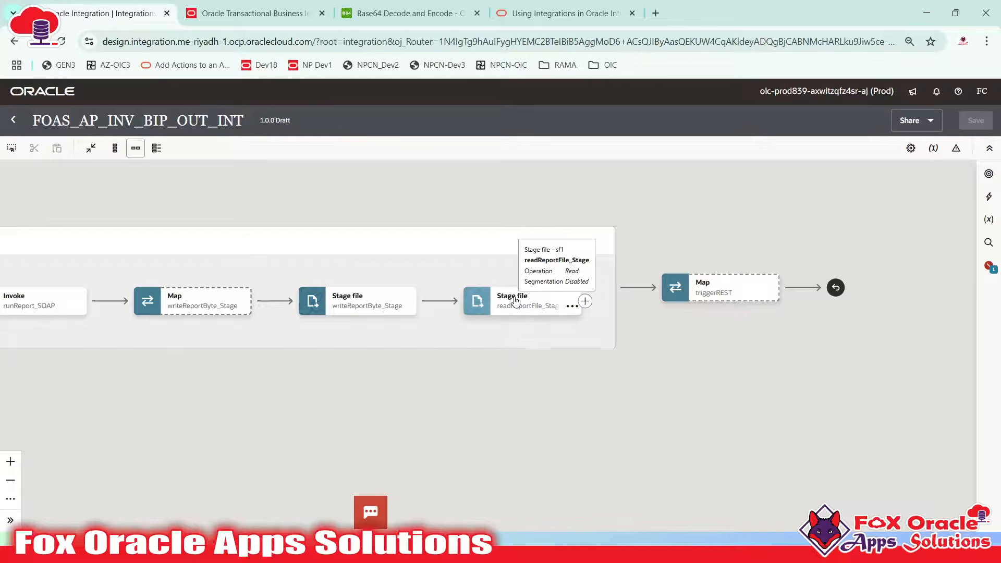
{"action": "left_click", "coordinate": [515, 302]}
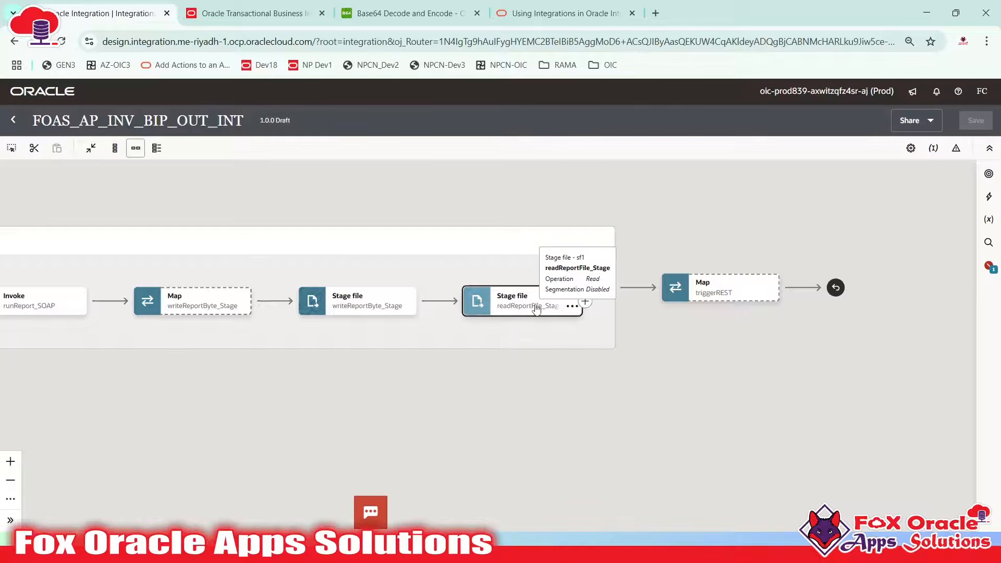
Review the BIP Details and Total Records Count lines in the Notepad++ notes
{"action": "key", "text": "alt+Tab"}
{"action": "scroll", "coordinate": [161, 359], "scroll_direction": "down", "scroll_amount": 11}
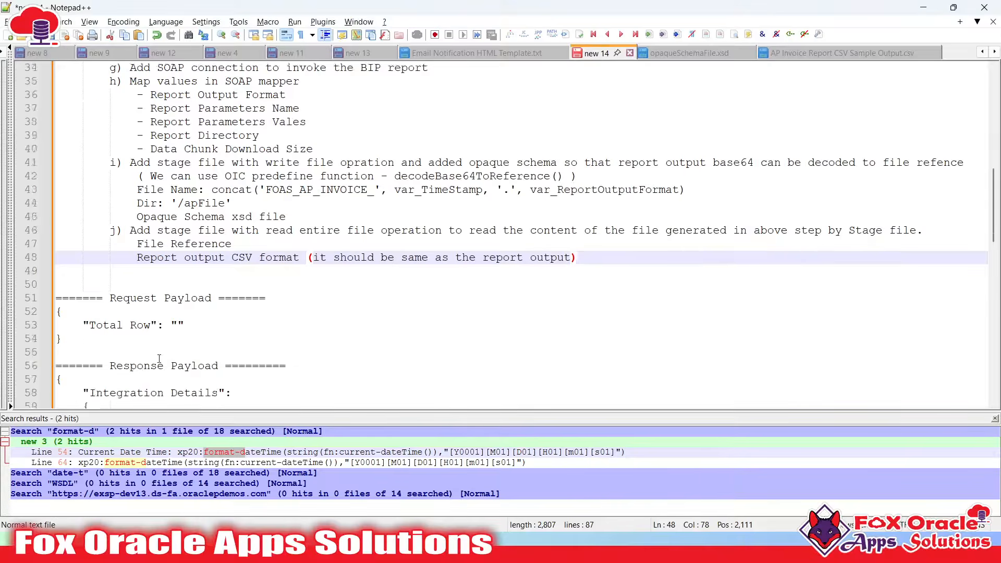
{"action": "scroll", "coordinate": [148, 252], "scroll_direction": "up", "scroll_amount": 4}
{"action": "scroll", "coordinate": [148, 251], "scroll_direction": "up", "scroll_amount": 1}
{"action": "scroll", "coordinate": [130, 250], "scroll_direction": "down", "scroll_amount": 4}
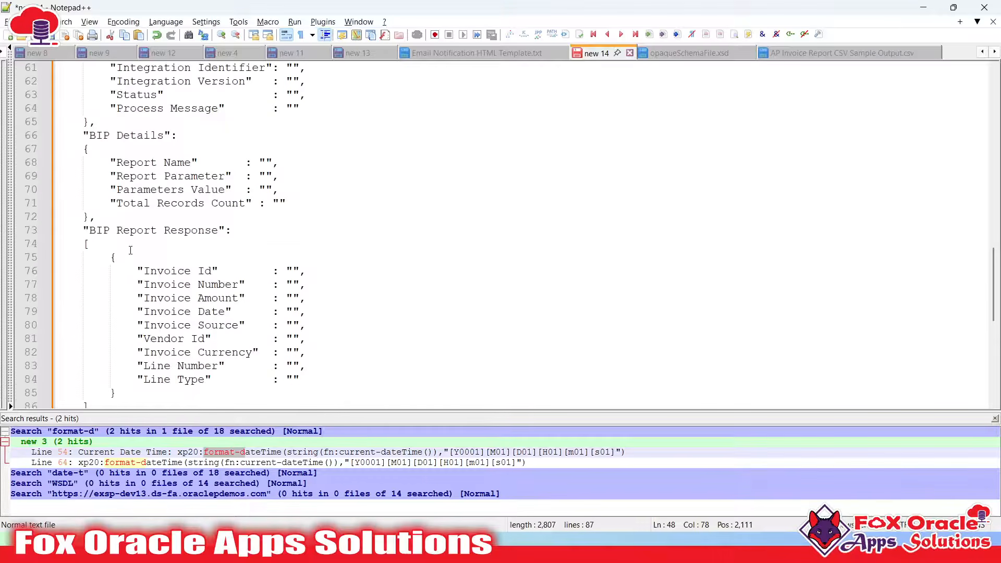
{"action": "left_click", "coordinate": [153, 176]}
{"action": "left_click", "coordinate": [177, 202]}
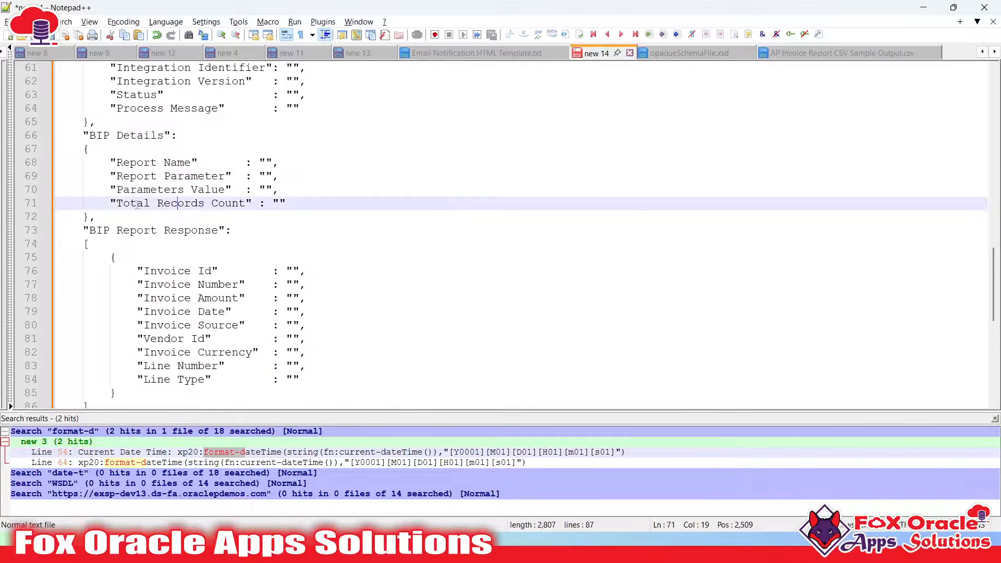
{"action": "left_click_drag", "start_coordinate": [117, 203], "coordinate": [245, 203]}
{"action": "scroll", "coordinate": [236, 210], "scroll_direction": "up", "scroll_amount": 2}
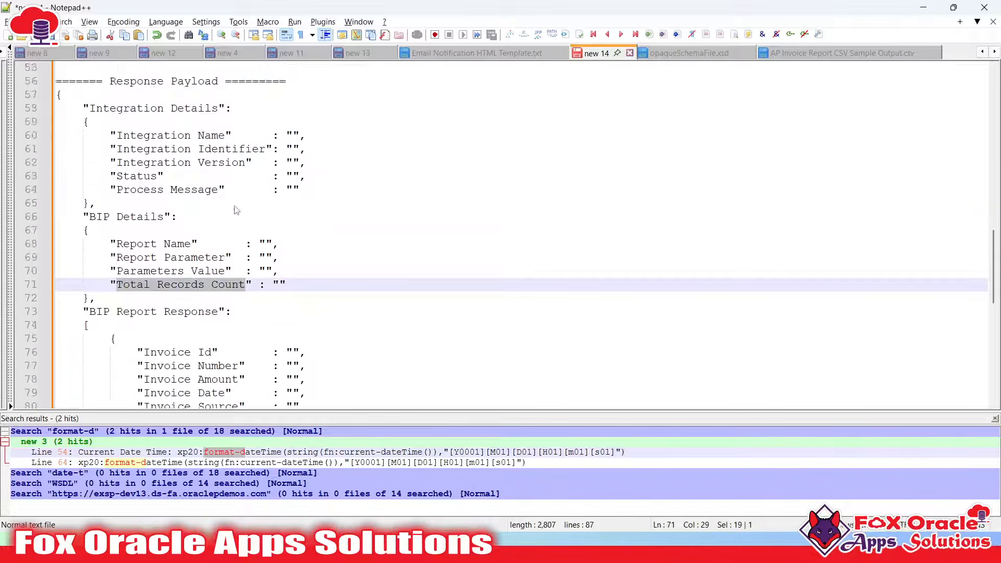
{"action": "scroll", "coordinate": [236, 210], "scroll_direction": "up", "scroll_amount": 3}
Centre the mainScope on the canvas and open its actions menu
{"action": "key", "text": "alt+Tab"}
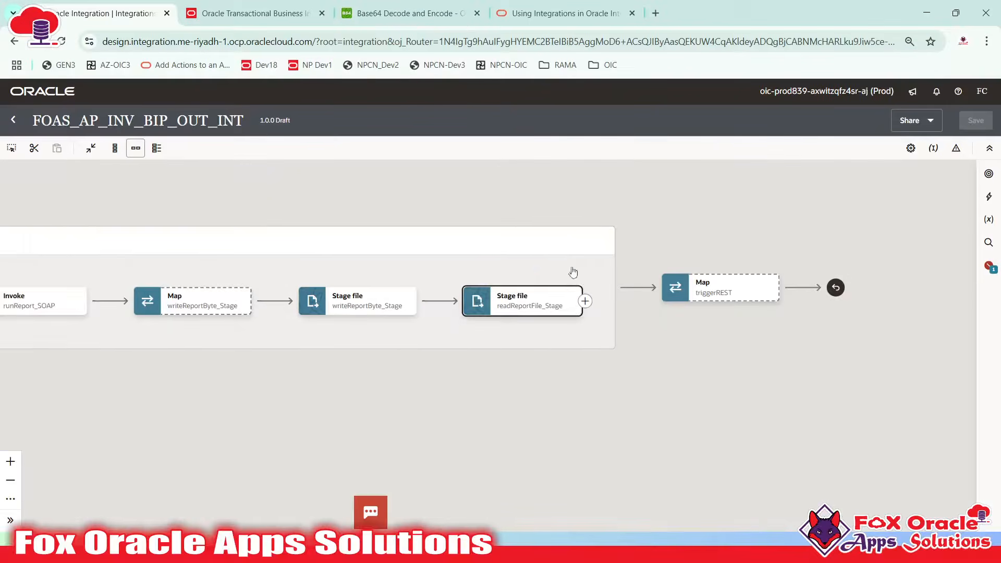
{"action": "left_click_drag", "start_coordinate": [418, 356], "coordinate": [861, 380]}
{"action": "left_click_drag", "start_coordinate": [730, 379], "coordinate": [623, 355]}
{"action": "scroll", "coordinate": [626, 373], "scroll_direction": "down", "scroll_amount": 1}
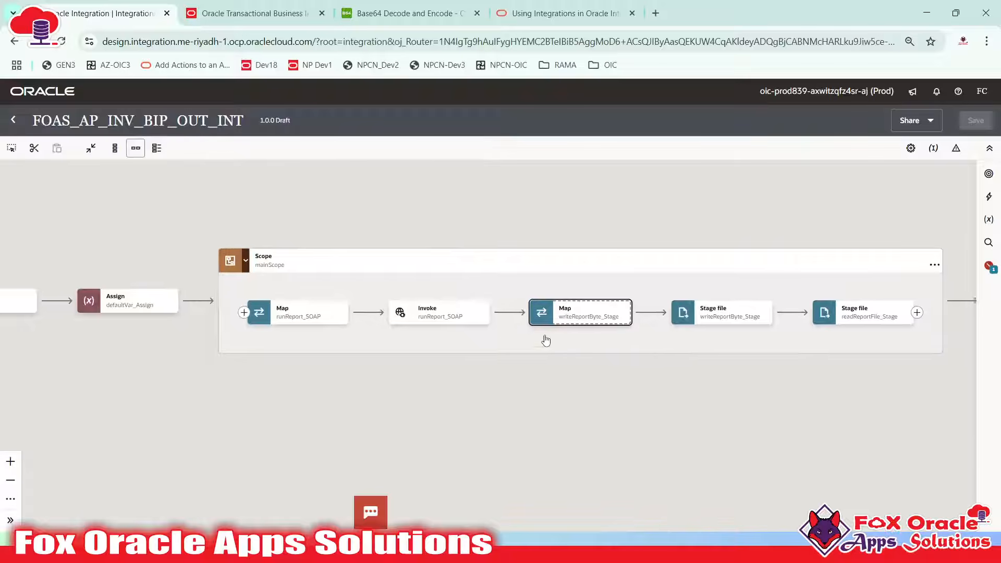
{"action": "left_click_drag", "start_coordinate": [545, 341], "coordinate": [461, 319]}
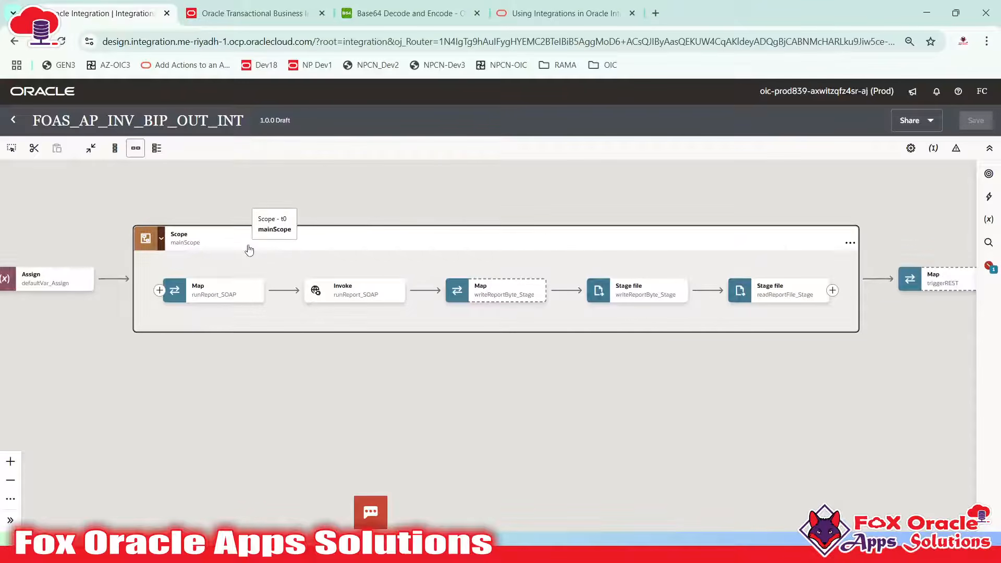
{"action": "left_click", "coordinate": [338, 293]}
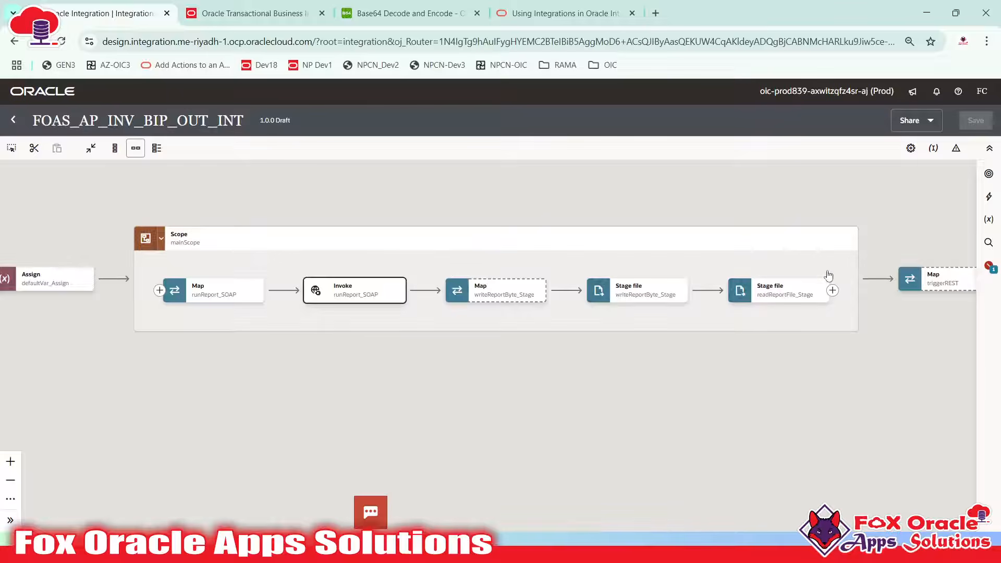
{"action": "left_click", "coordinate": [848, 248]}
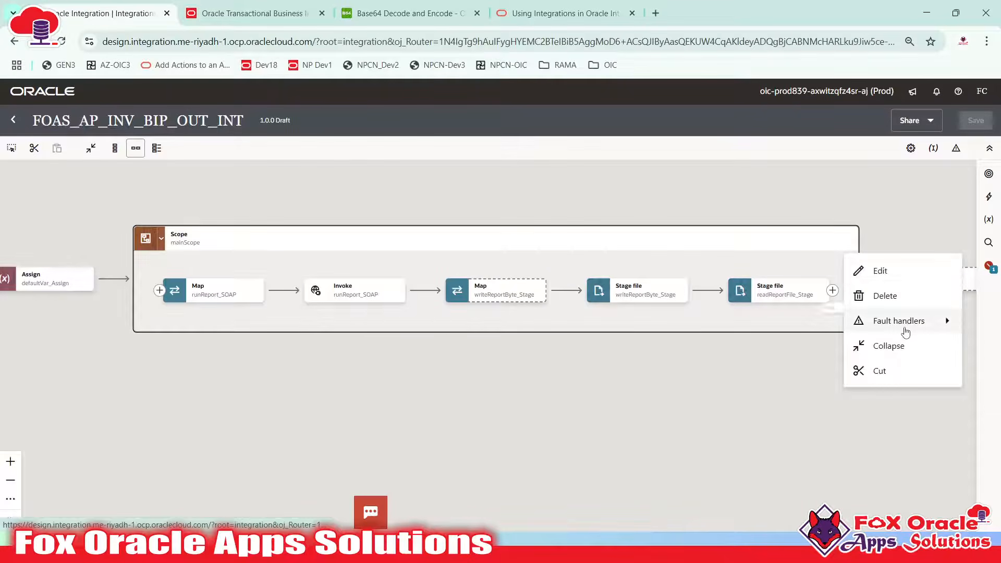
Add a default fault handler to the mainScope and pan to the scope header
{"action": "mouse_move", "coordinate": [905, 331]}
{"action": "left_click", "coordinate": [420, 395]}
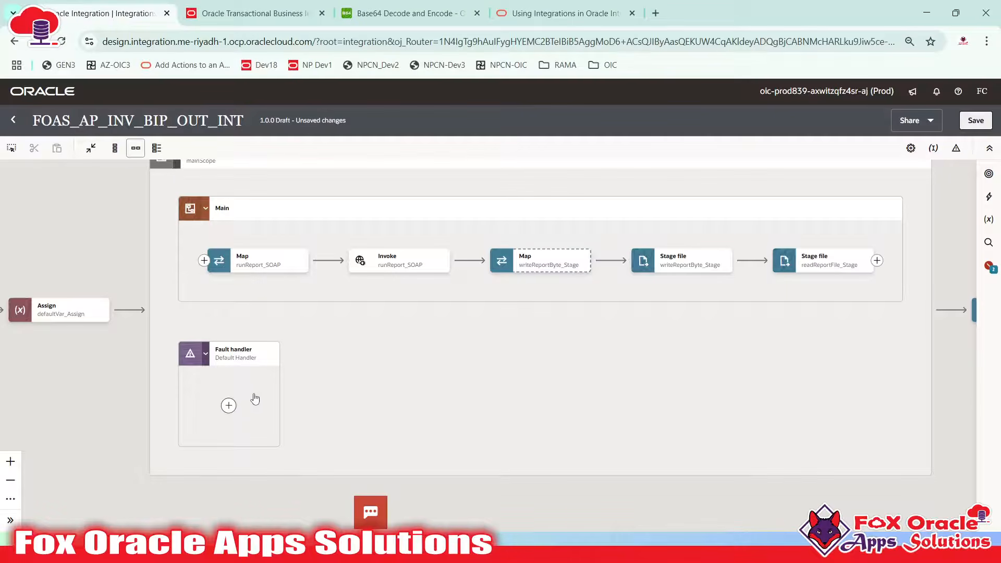
{"action": "left_click_drag", "start_coordinate": [255, 398], "coordinate": [244, 418]}
{"action": "left_click_drag", "start_coordinate": [514, 365], "coordinate": [480, 402]}
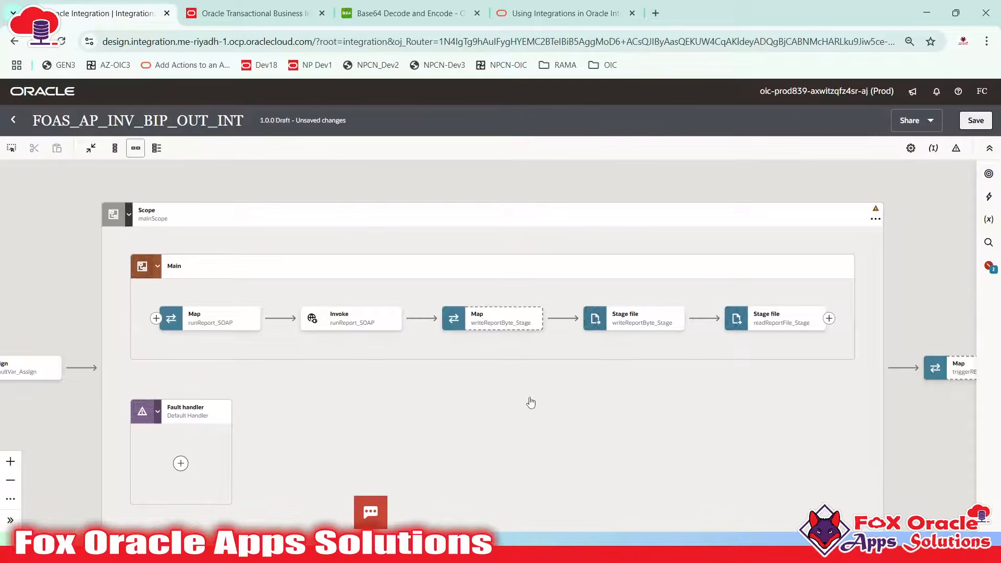
{"action": "mouse_move", "coordinate": [737, 325]}
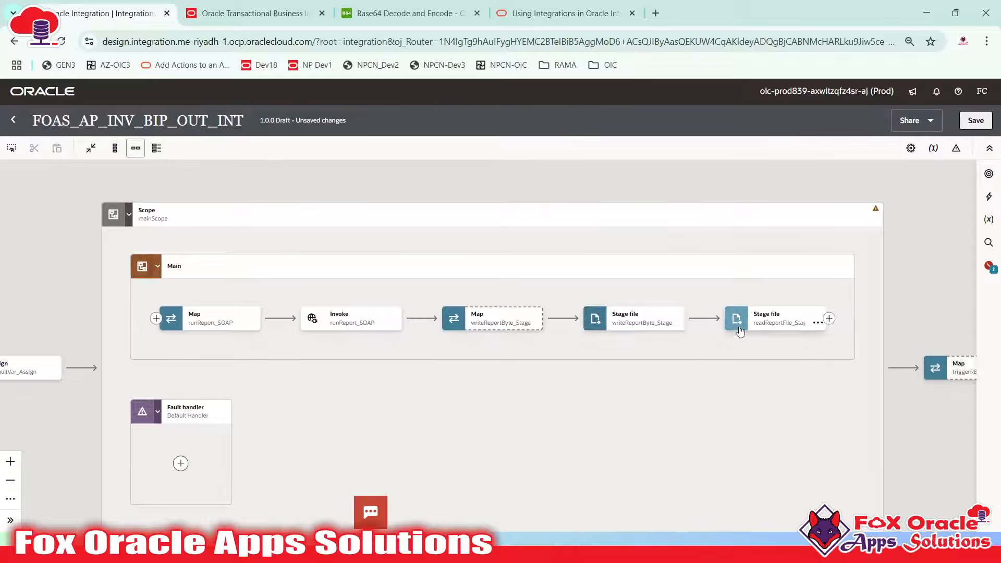
Pan past readReportFile_Stage and triggerREST, then back to the Trigger and Assign at the flow's start
{"action": "left_click_drag", "start_coordinate": [779, 351], "coordinate": [679, 364]}
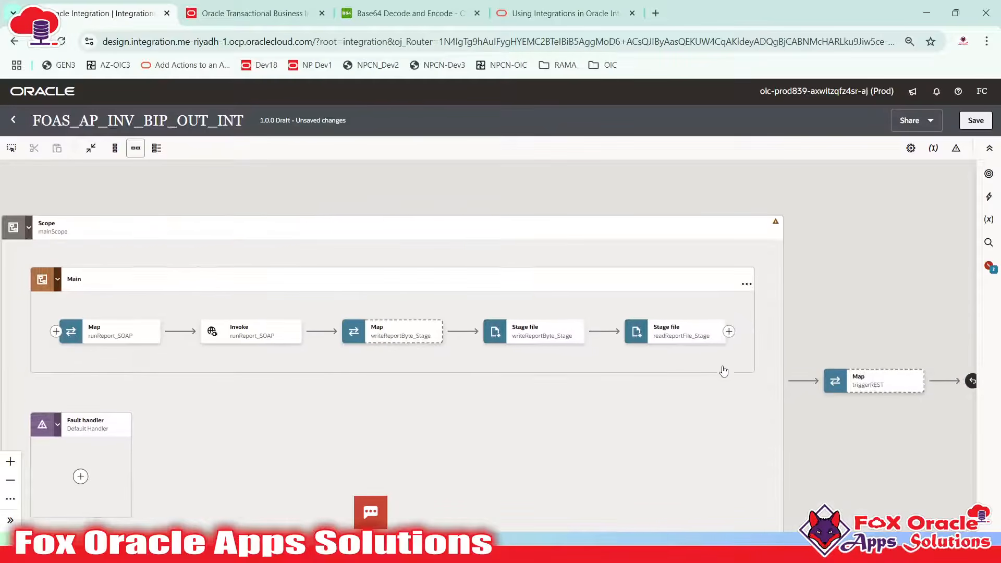
{"action": "left_click", "coordinate": [669, 334]}
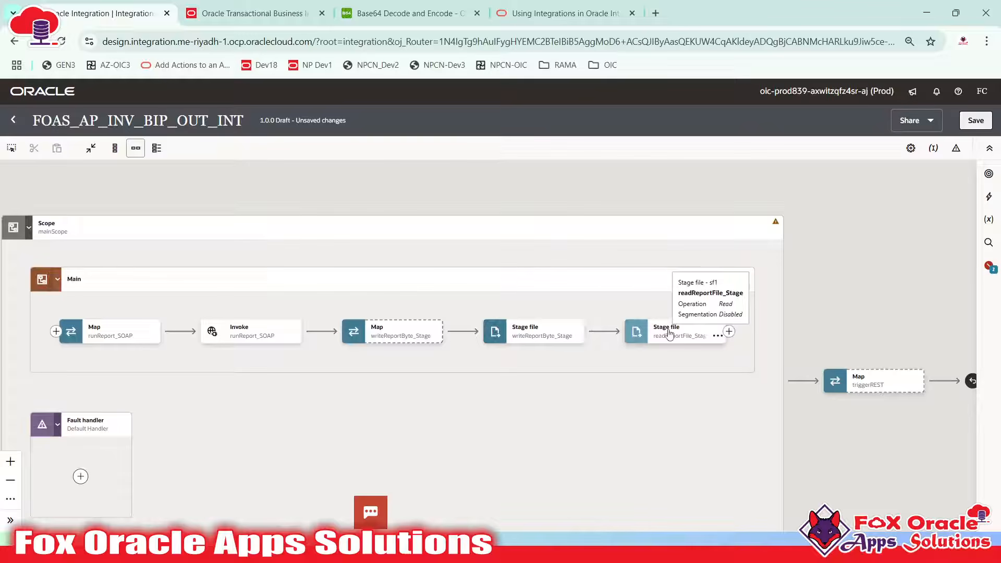
{"action": "left_click_drag", "start_coordinate": [663, 356], "coordinate": [521, 340]}
{"action": "left_click", "coordinate": [693, 353]}
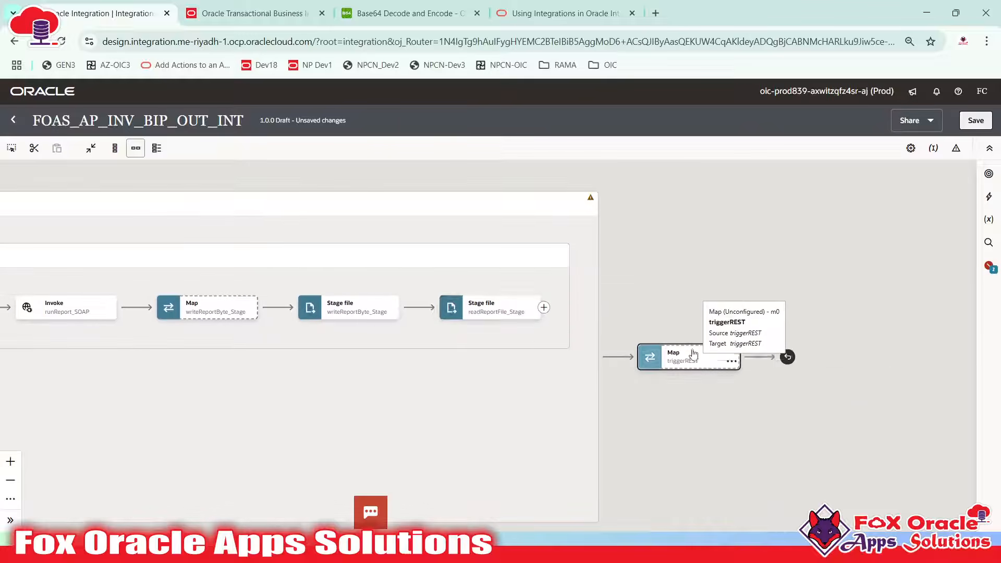
{"action": "left_click", "coordinate": [489, 313]}
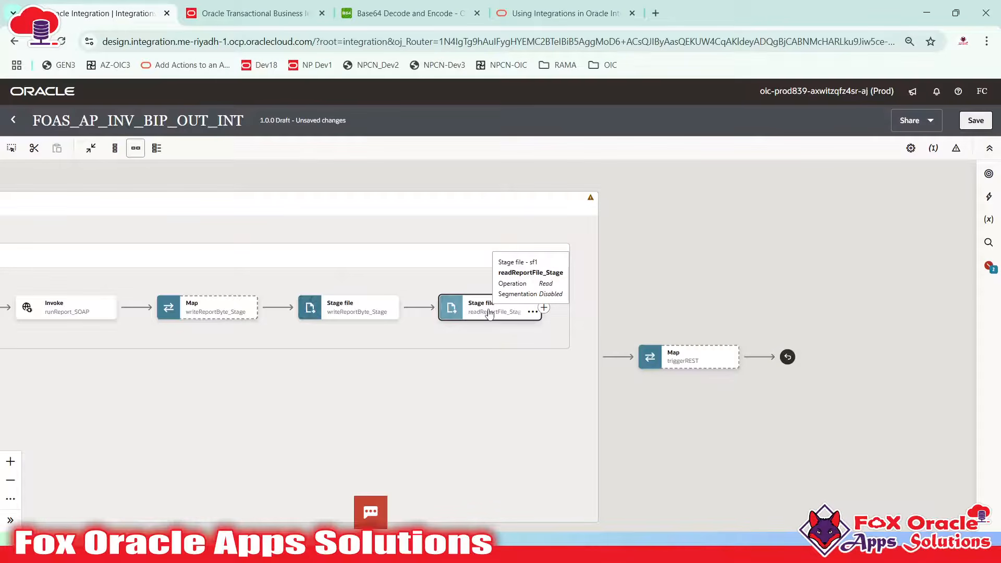
{"action": "left_click_drag", "start_coordinate": [497, 341], "coordinate": [619, 341]}
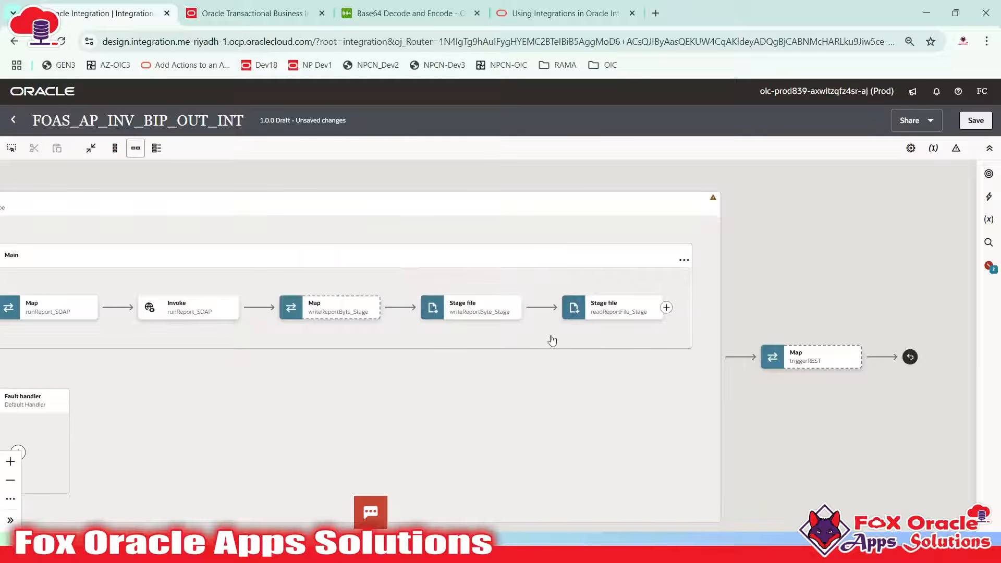
{"action": "left_click_drag", "start_coordinate": [563, 331], "coordinate": [466, 324]}
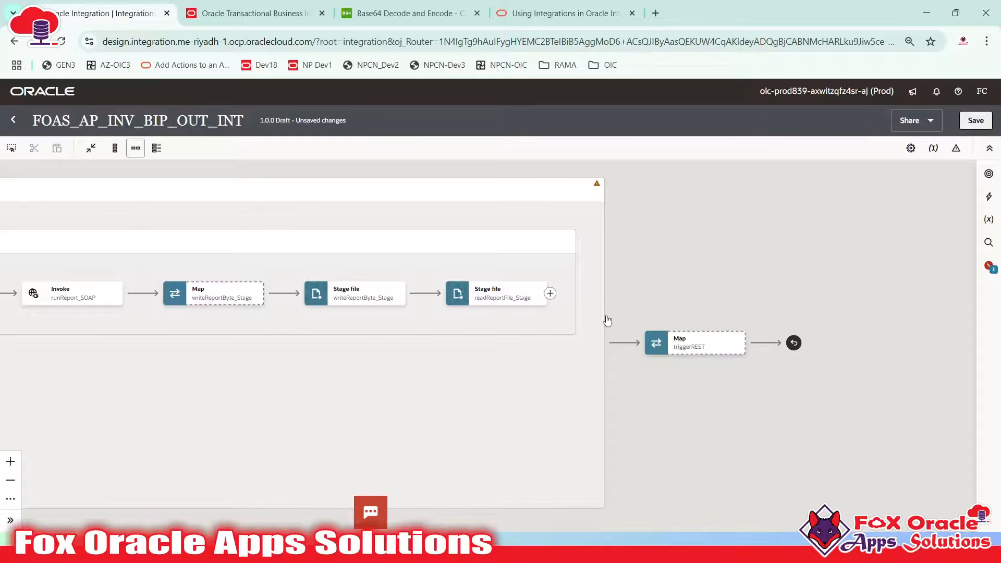
{"action": "left_click_drag", "start_coordinate": [352, 361], "coordinate": [690, 397]}
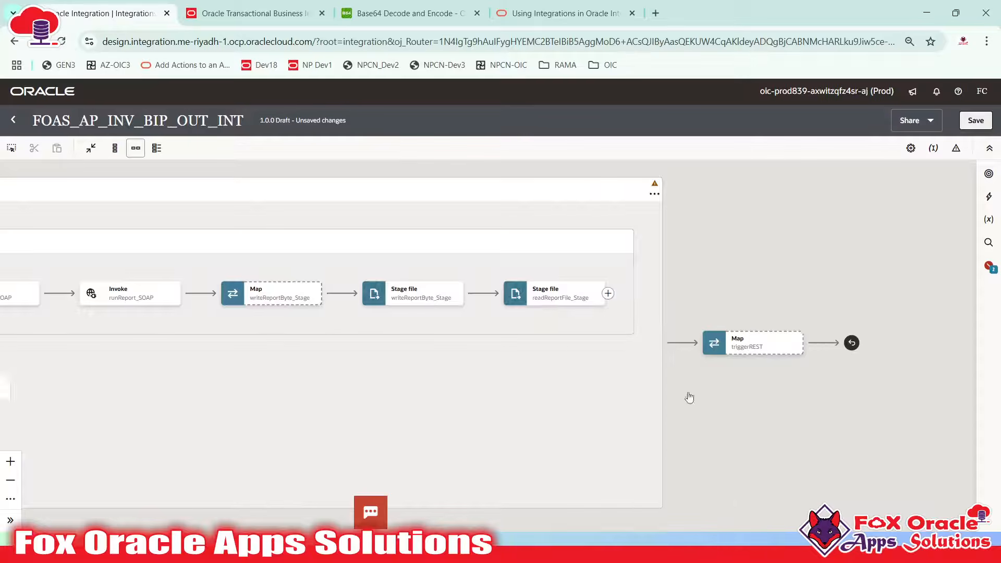
In defaultVar_Assign, add var_toEmail holding two quoted, comma-separated recipient e-mail addresses
{"action": "left_click", "coordinate": [580, 326]}
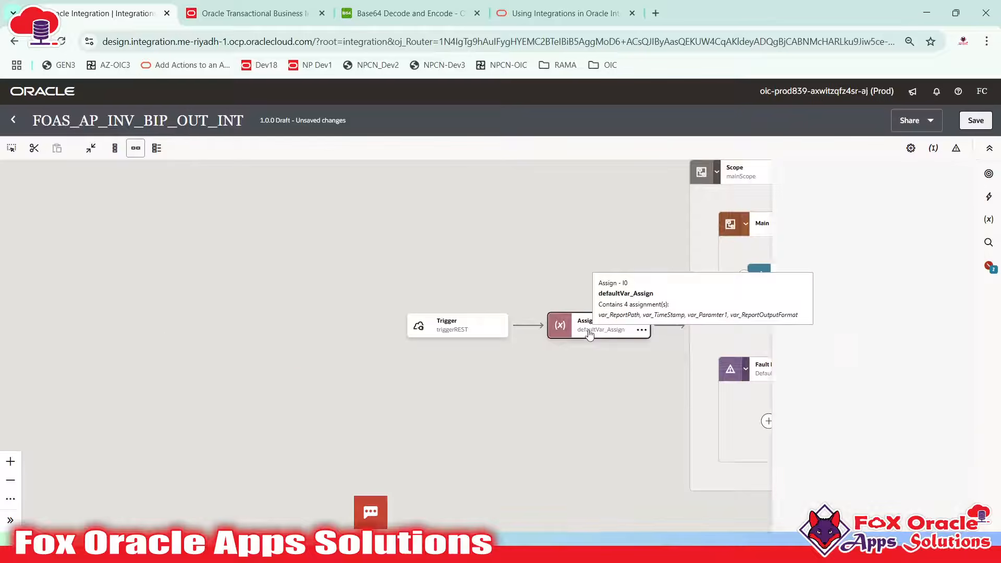
{"action": "left_click", "coordinate": [731, 439]}
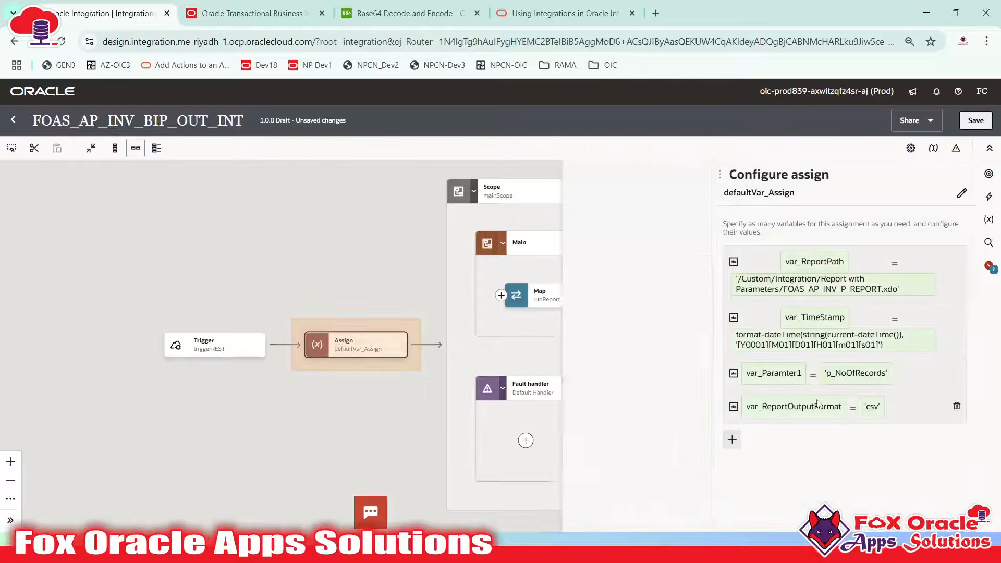
{"action": "left_click", "coordinate": [793, 386]}
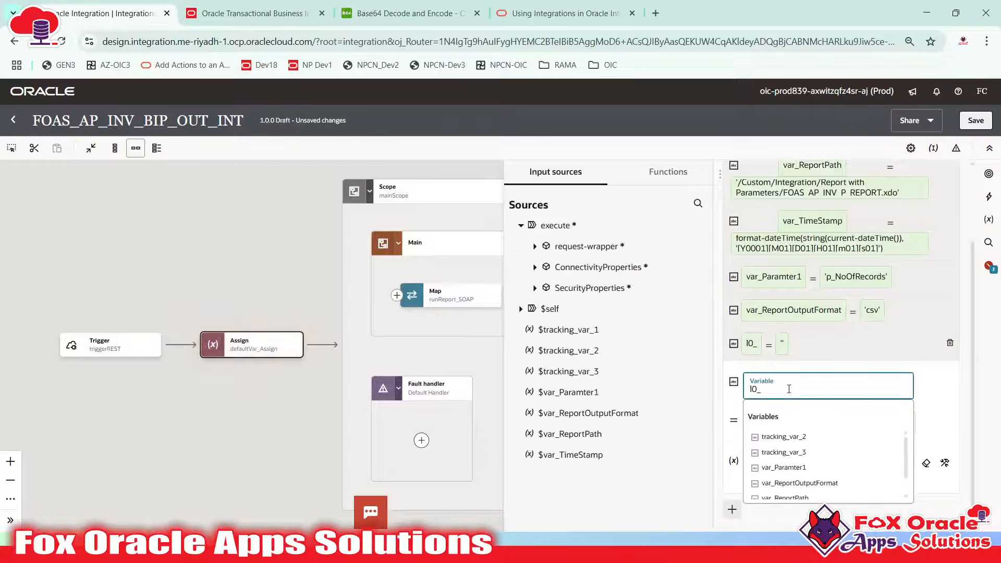
{"action": "type", "text": "vr"}
{"action": "type", "text": "ar_t"}
{"action": "type", "text": "oEmil"}
{"action": "key", "text": "BackSpace"}
{"action": "type", "text": "ail"}
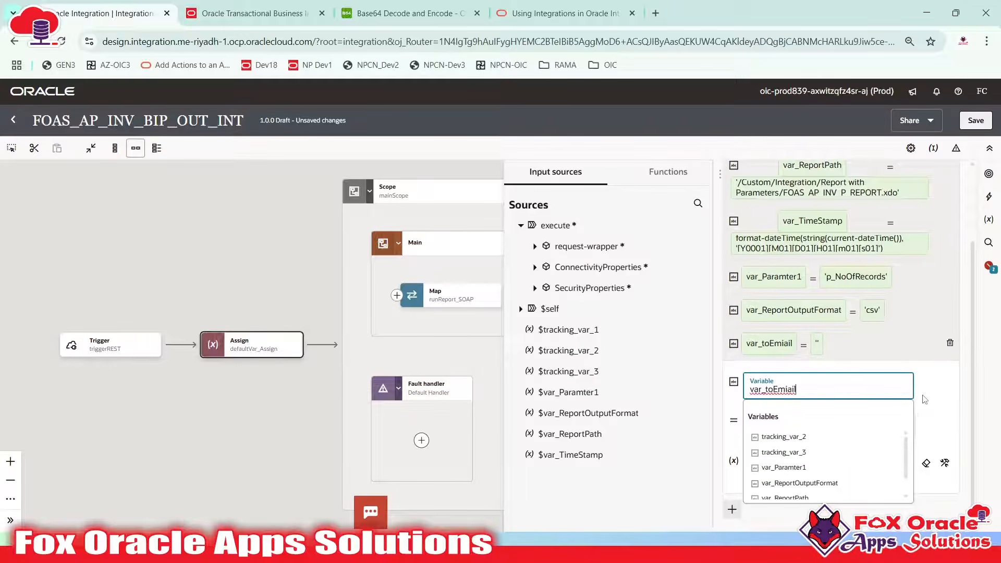
{"action": "key", "text": "BackSpace"}
{"action": "key", "text": "BackSpace"}
{"action": "key", "text": "BackSpace"}
{"action": "key", "text": "BackSpace"}
{"action": "type", "text": "ail"}
{"action": "left_click", "coordinate": [941, 417]}
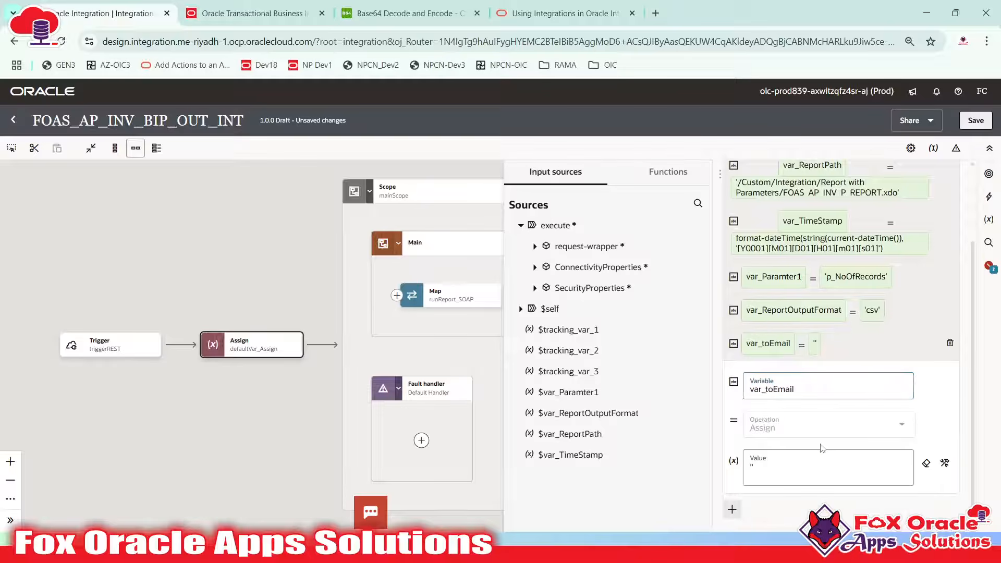
{"action": "left_click", "coordinate": [775, 467]}
{"action": "key", "text": "BackSpace"}
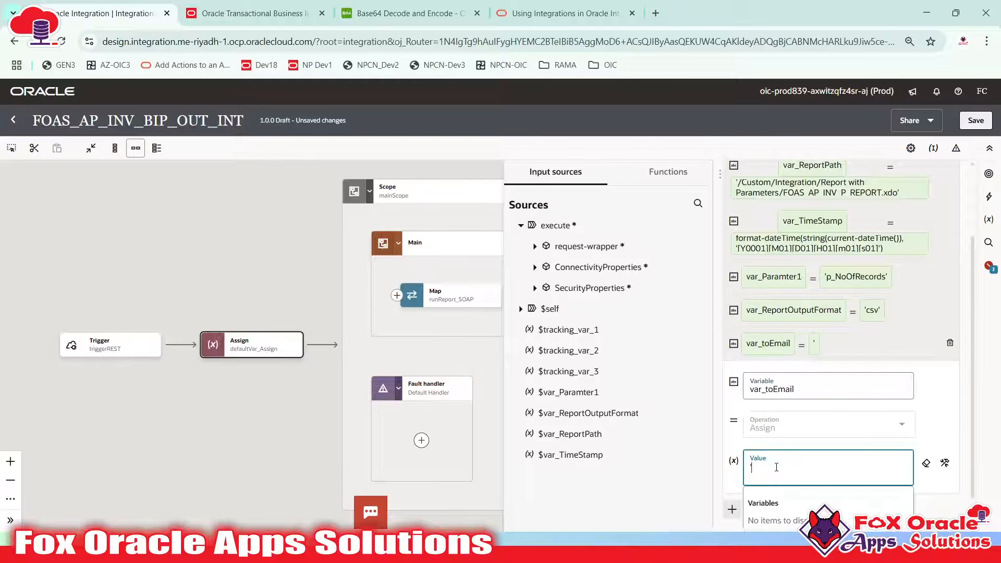
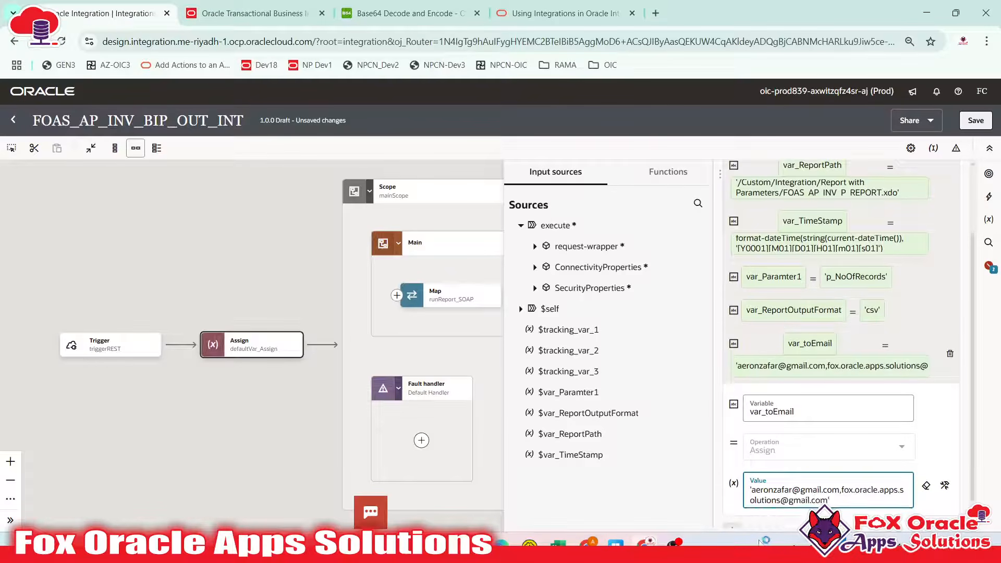
{"action": "left_click", "coordinate": [927, 405]}
{"action": "scroll", "coordinate": [881, 458], "scroll_direction": "down", "scroll_amount": 1}
Add var_FromEmail with a quoted no-reply sender address and close the Assign panel
{"action": "left_click", "coordinate": [733, 511]}
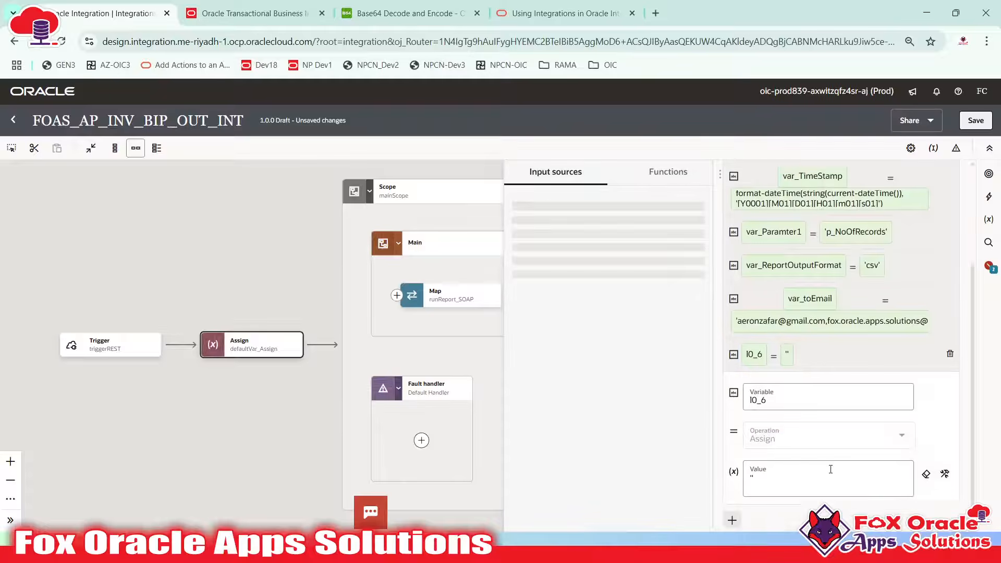
{"action": "key", "text": "ctrl+a"}
{"action": "key", "text": "BackSpace"}
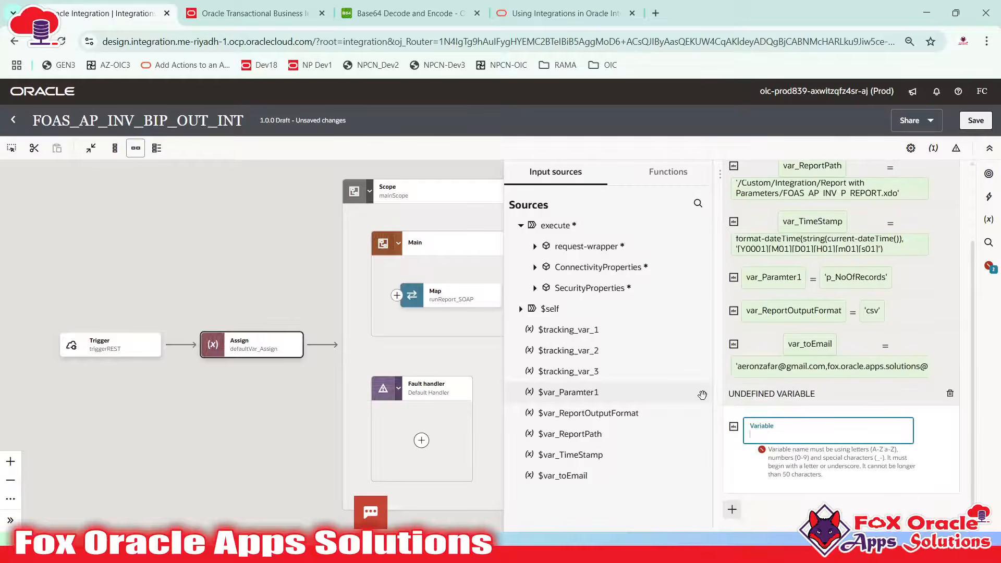
{"action": "type", "text": "fr"}
{"action": "key", "text": "BackSpace"}
{"action": "key", "text": "BackSpace"}
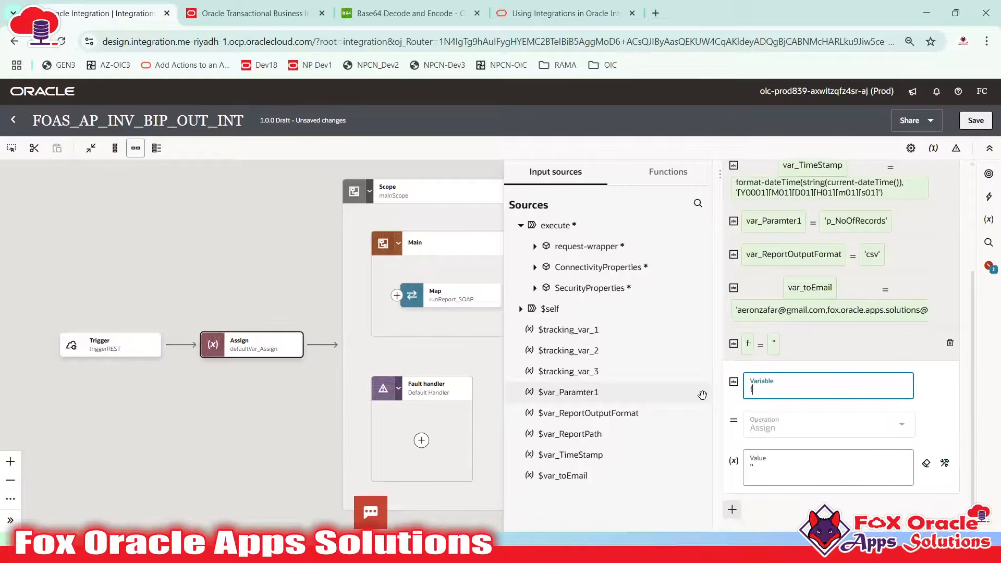
{"action": "type", "text": "var_FromEmail"}
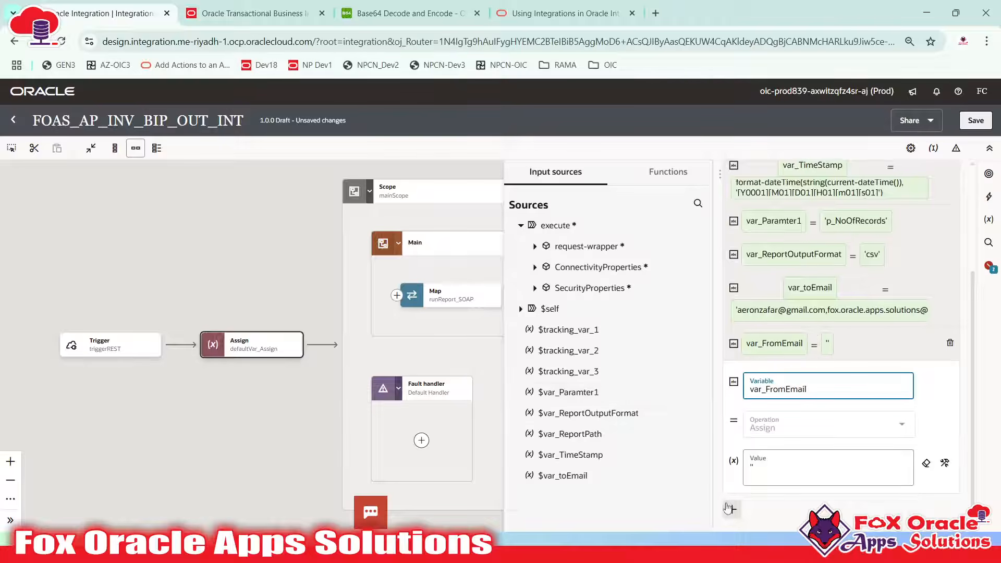
{"action": "left_click", "coordinate": [811, 467]}
{"action": "key", "text": "BackSpace"}
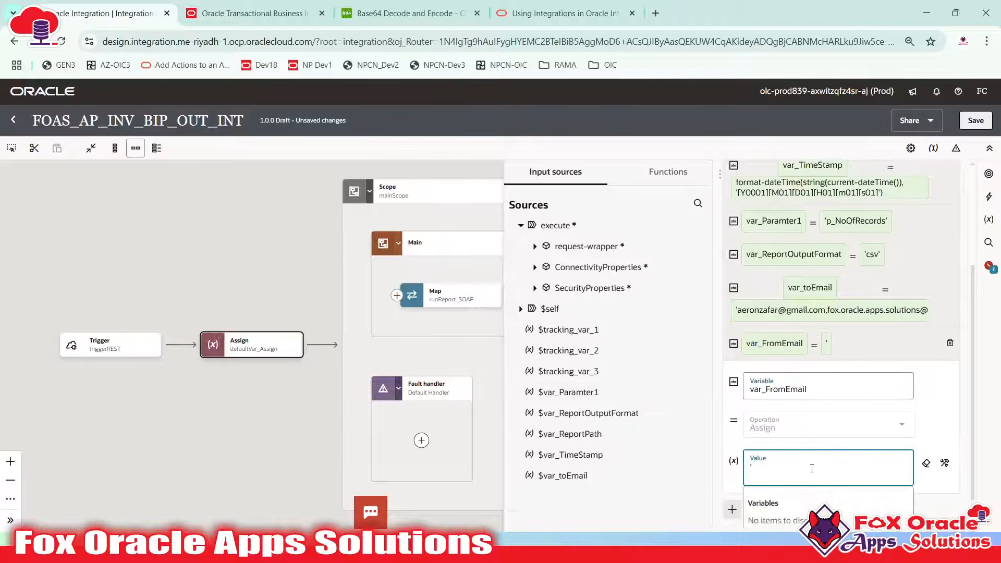
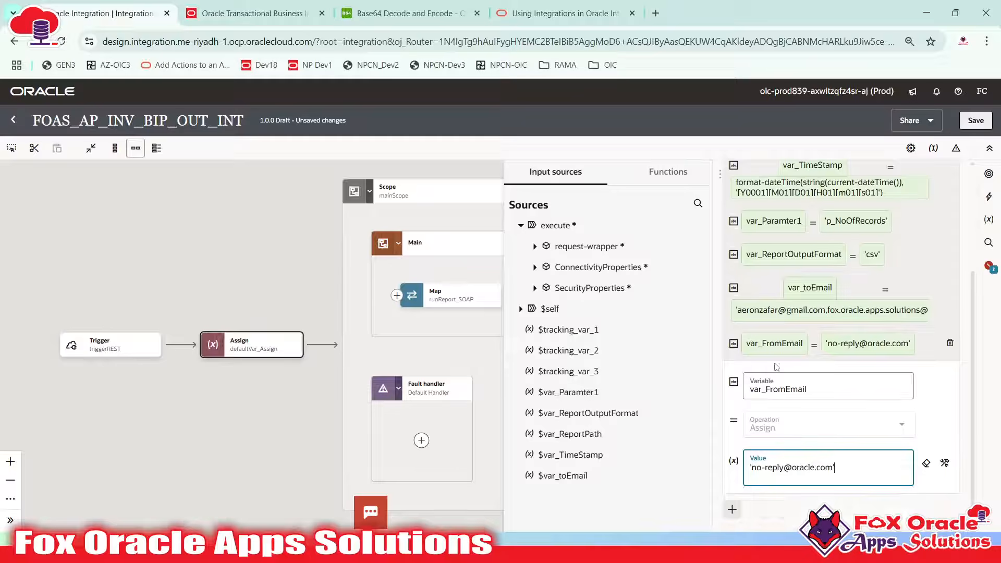
{"action": "left_click", "coordinate": [921, 342]}
{"action": "scroll", "coordinate": [788, 464], "scroll_direction": "up", "scroll_amount": 1}
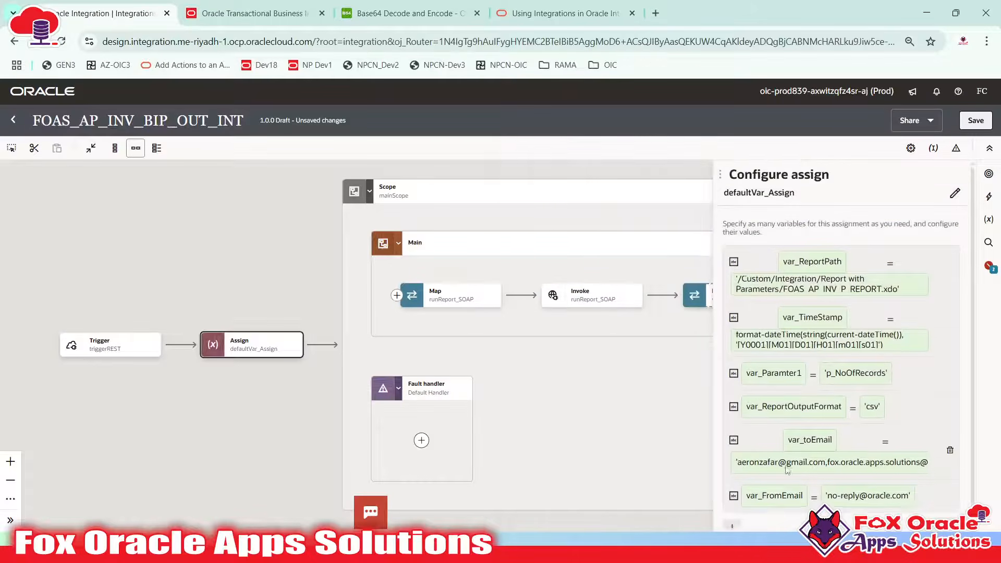
{"action": "scroll", "coordinate": [771, 461], "scroll_direction": "down", "scroll_amount": 1}
{"action": "scroll", "coordinate": [589, 448], "scroll_direction": "up", "scroll_amount": 1}
{"action": "scroll", "coordinate": [499, 447], "scroll_direction": "up", "scroll_amount": 1}
{"action": "left_click", "coordinate": [134, 408]}
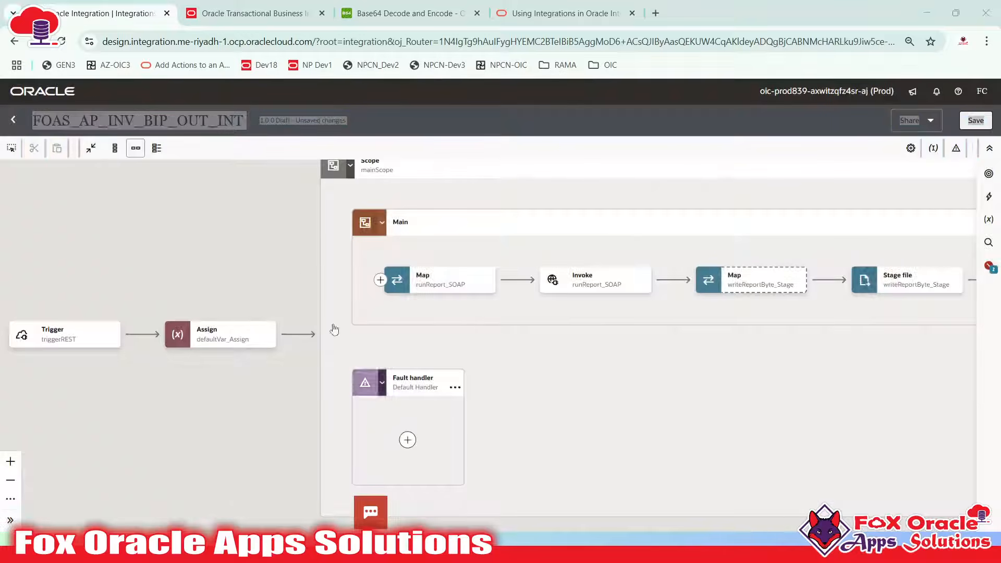
{"action": "key", "text": "super+Tab"}
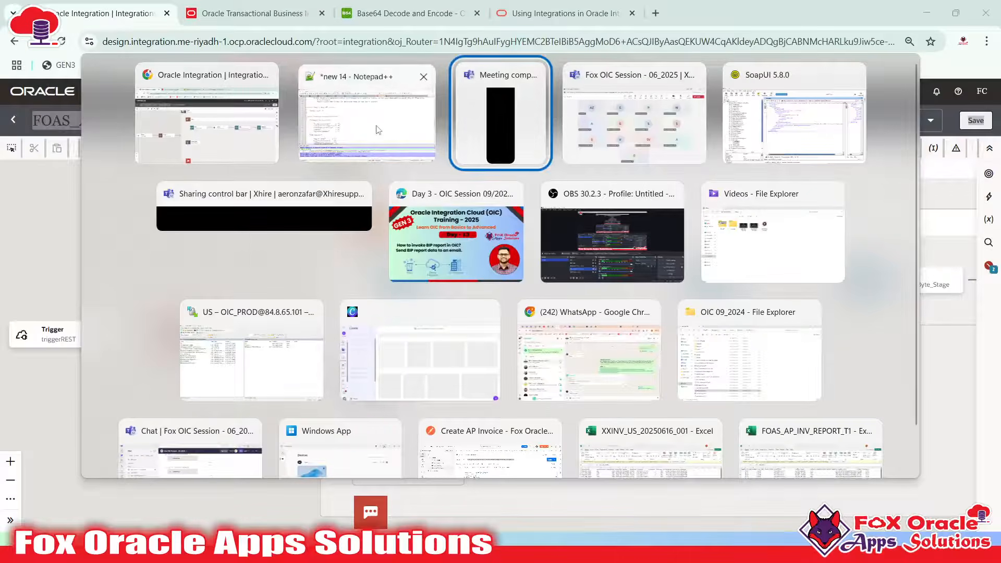
Below var_ReportOutputFormat in the notes, add a var_toEmail line with a quoted no-reply address
{"action": "left_click", "coordinate": [365, 120]}
{"action": "left_click", "coordinate": [292, 218]}
{"action": "scroll", "coordinate": [229, 223], "scroll_direction": "up", "scroll_amount": 11}
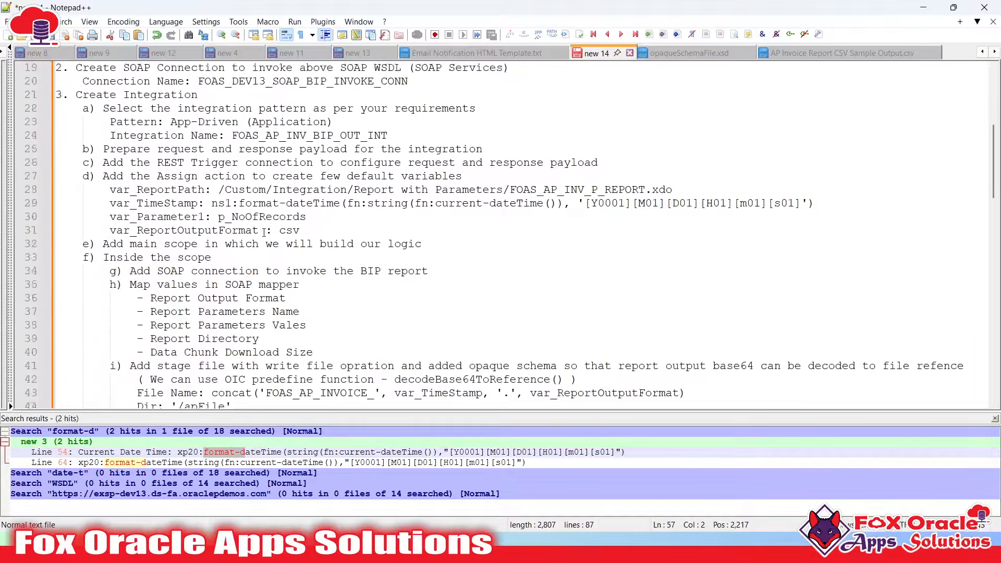
{"action": "left_click", "coordinate": [336, 313]}
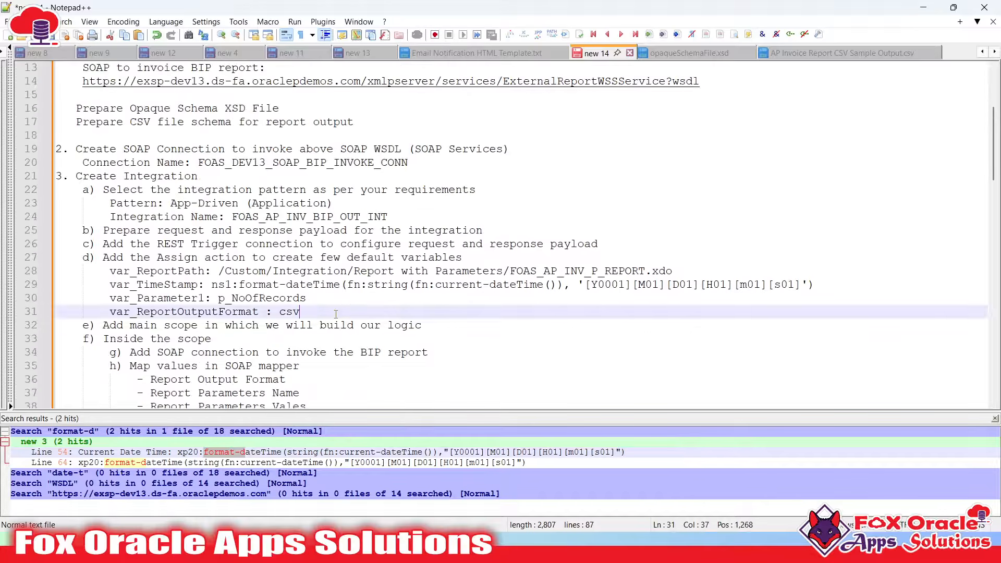
{"action": "key", "text": "Return"}
{"action": "type", "text": "var_"}
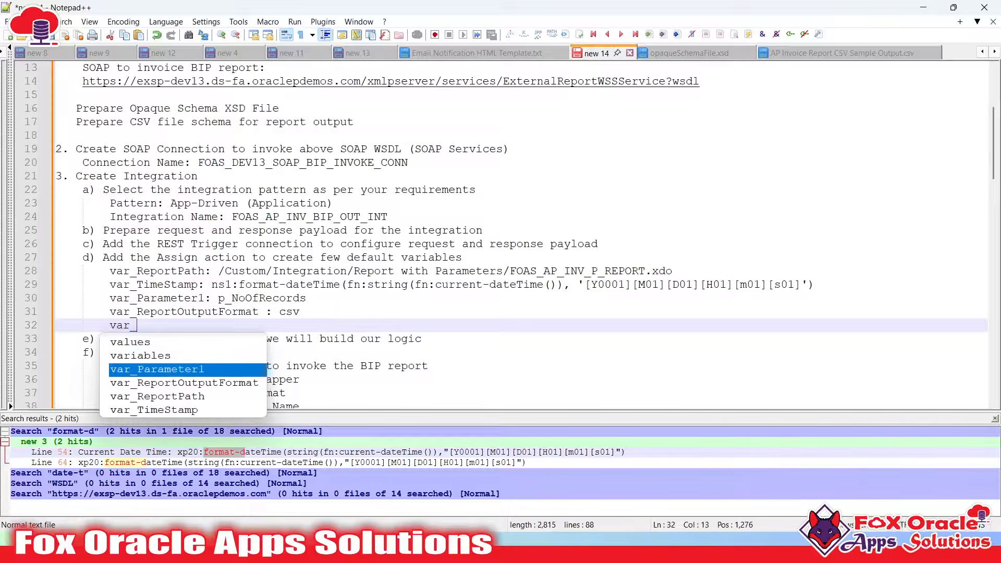
{"action": "type", "text": "fromEmail"}
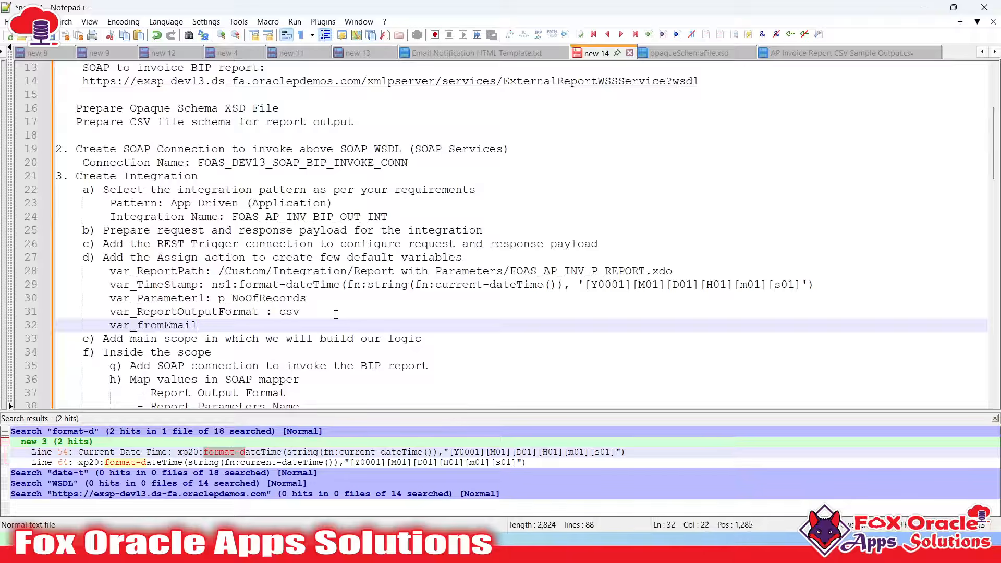
{"action": "key", "text": "BackSpace"}
{"action": "key", "text": "BackSpace"}
{"action": "key", "text": "BackSpace"}
{"action": "key", "text": "BackSpace"}
{"action": "key", "text": "BackSpace"}
{"action": "key", "text": "BackSpace"}
{"action": "key", "text": "BackSpace"}
{"action": "key", "text": "BackSpace"}
{"action": "key", "text": "BackSpace"}
{"action": "type", "text": "_toEmail: '"}
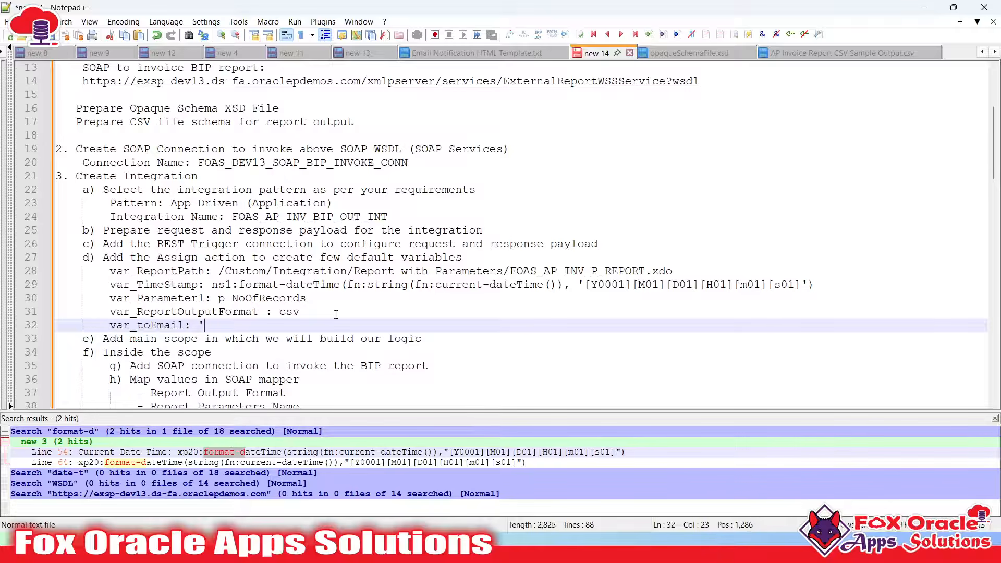
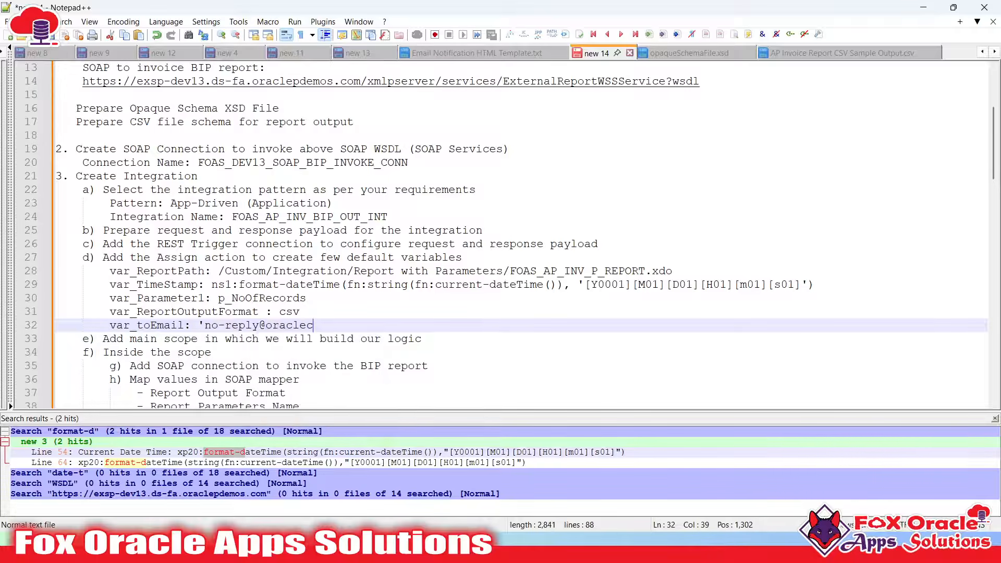
{"action": "type", "text": "'"}
{"action": "key", "text": "Return"}
Add a var_fromEmail line listing two comma-separated sender addresses in single quotes
{"action": "type", "text": "var"}
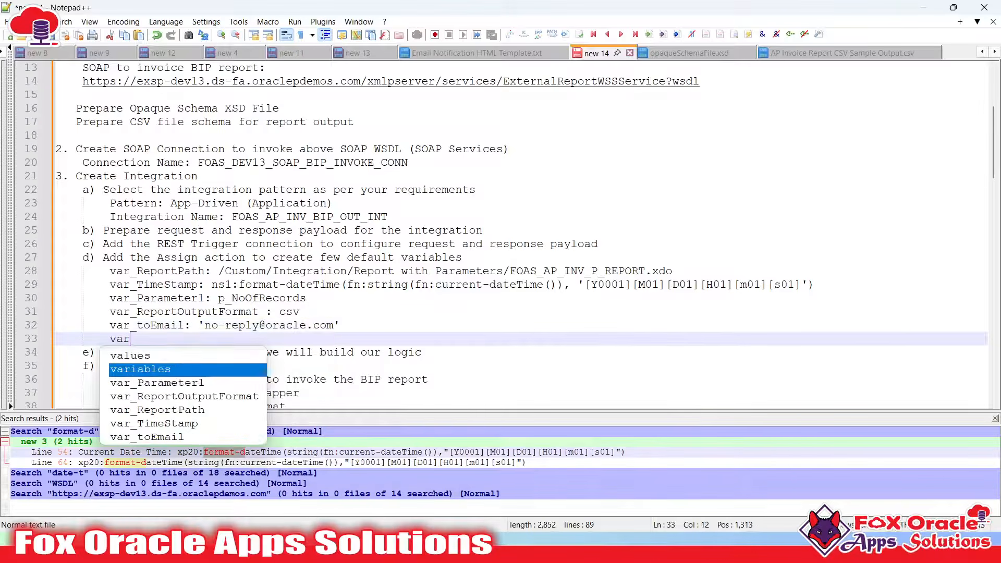
{"action": "type", "text": "_fromEmail:"}
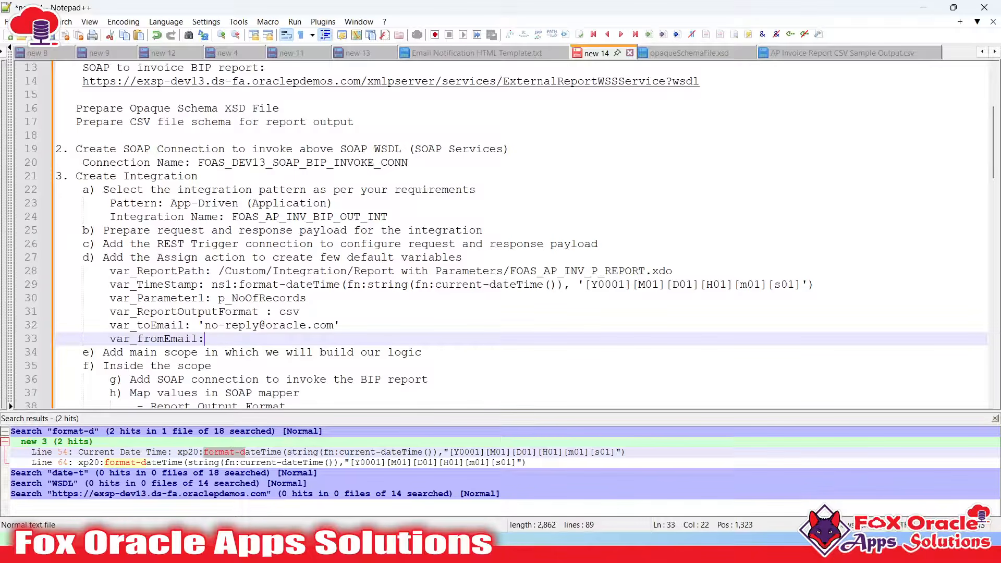
{"action": "type", "text": " '"}
{"action": "key", "text": "BackSpace"}
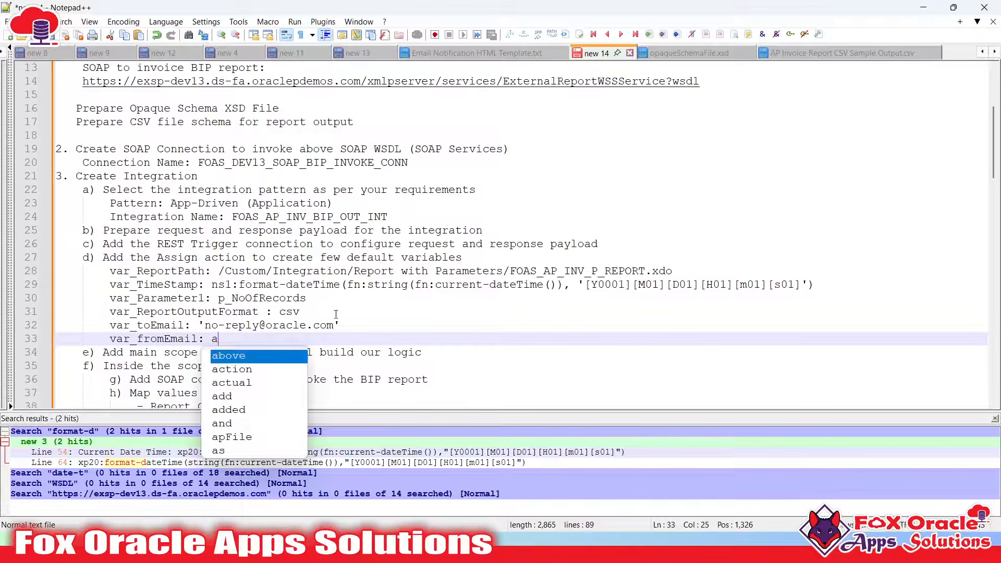
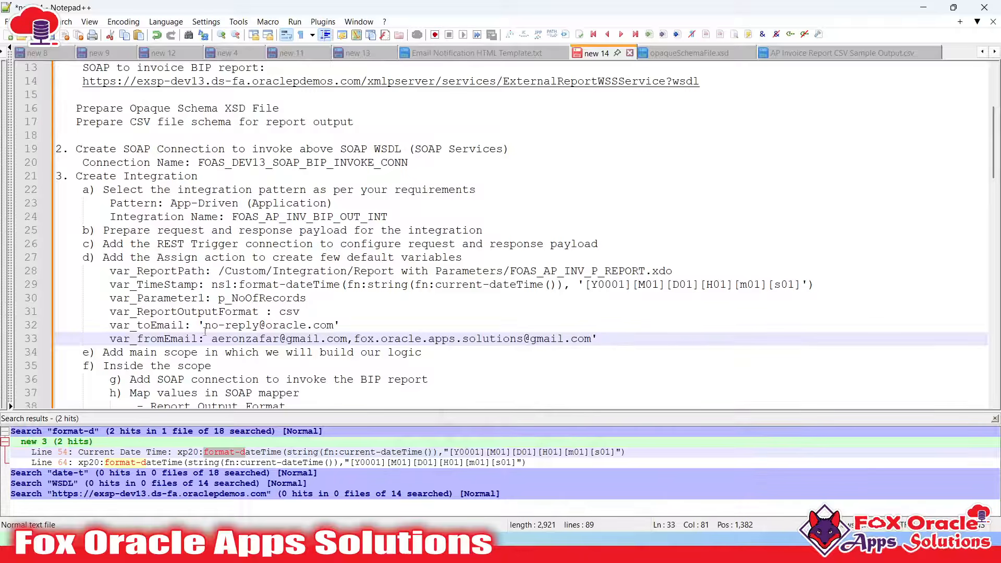
{"action": "left_click", "coordinate": [212, 338]}
{"action": "type", "text": "'"}
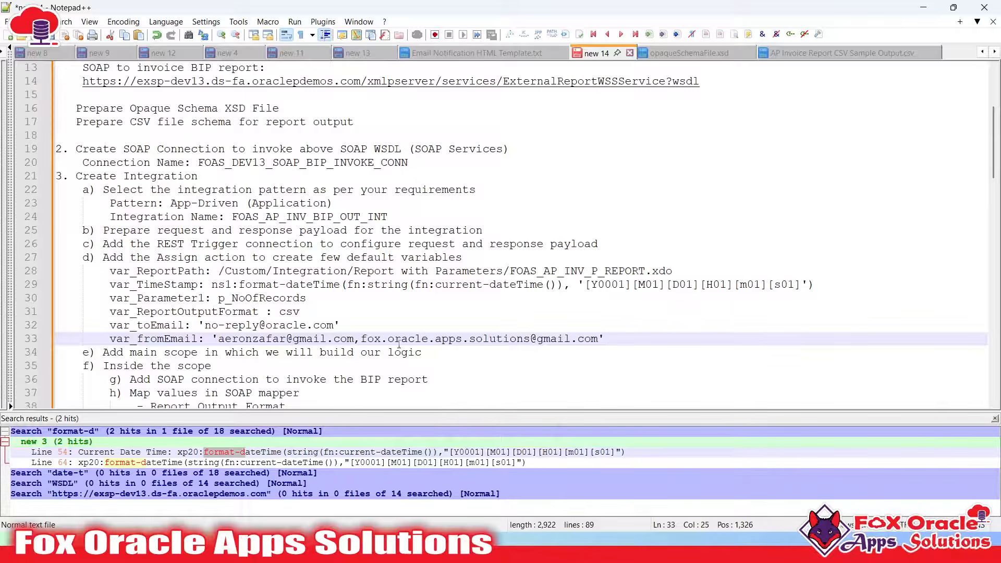
{"action": "left_click", "coordinate": [399, 343]}
{"action": "key", "text": "alt+Tab"}
{"action": "left_click_drag", "start_coordinate": [477, 363], "coordinate": [471, 360]}
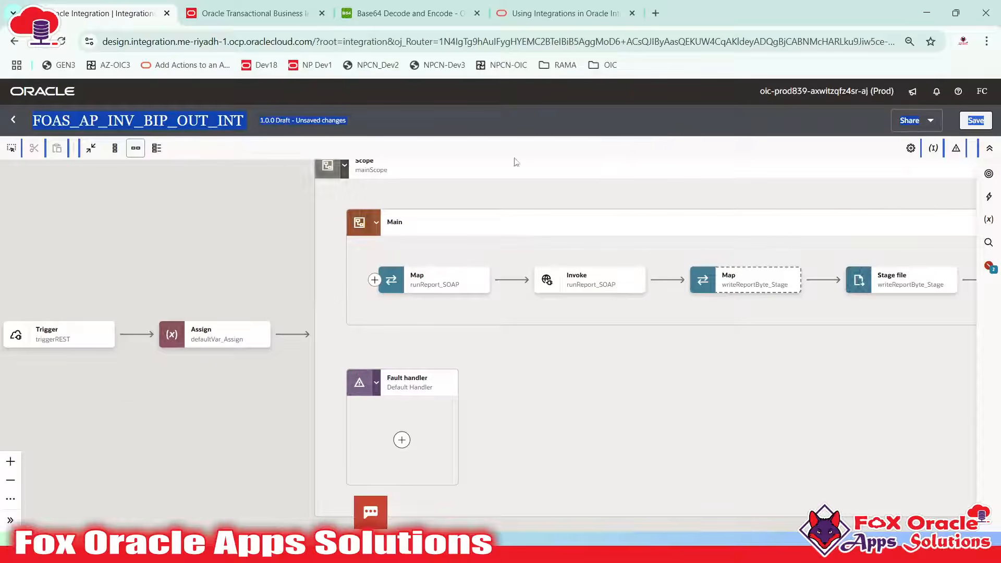
Insert a Notification action after readReportFile_Stage, found by searching 'no' in the action picker
{"action": "left_click", "coordinate": [462, 122]}
{"action": "left_click_drag", "start_coordinate": [627, 317], "coordinate": [259, 331]}
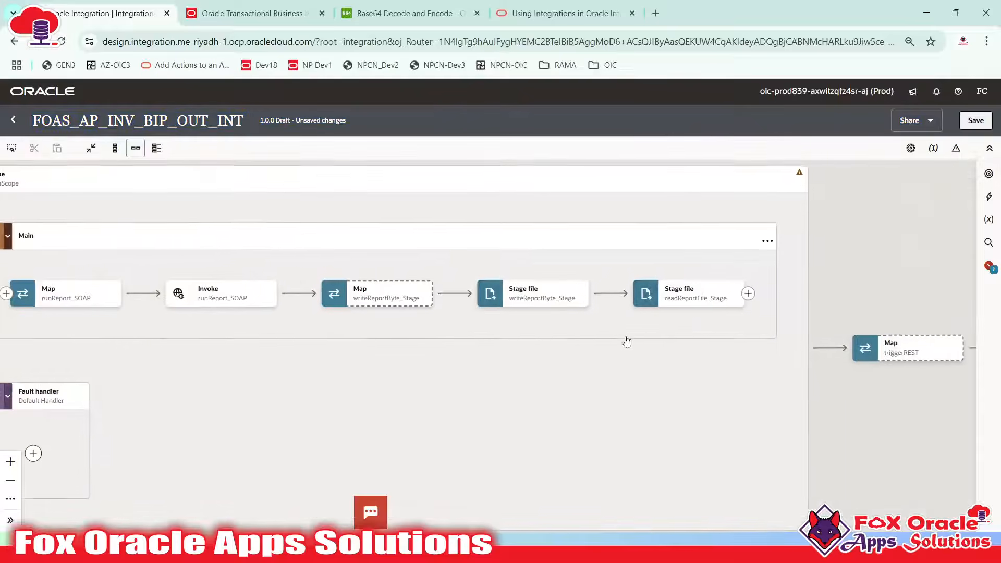
{"action": "left_click_drag", "start_coordinate": [626, 341], "coordinate": [515, 344]}
{"action": "left_click", "coordinate": [637, 296]}
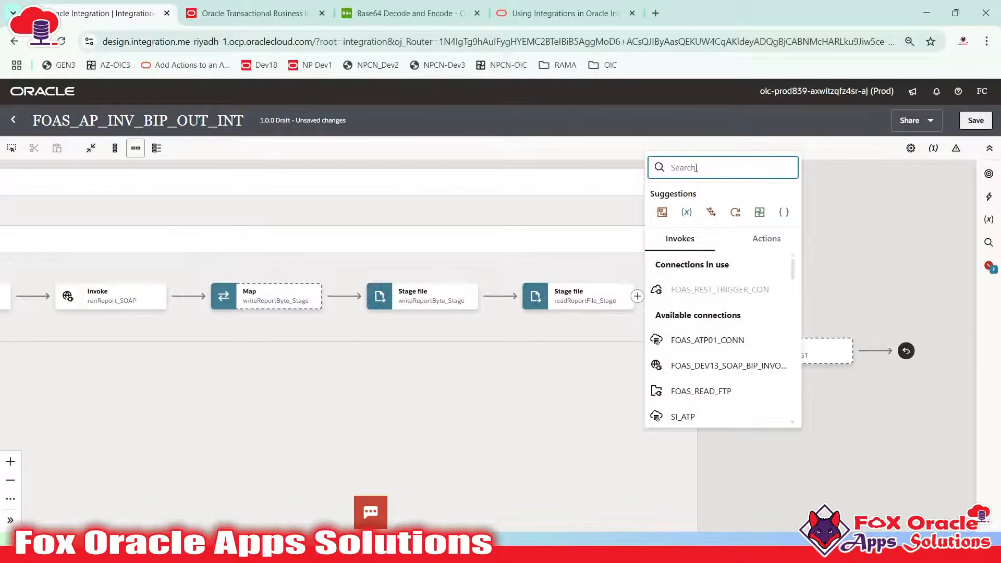
{"action": "type", "text": "no"}
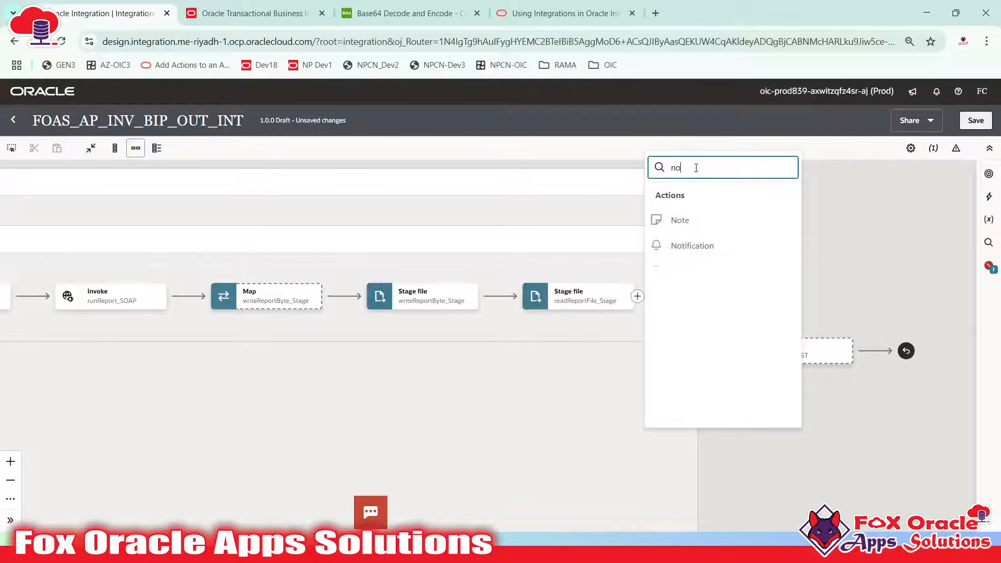
{"action": "left_click", "coordinate": [678, 245]}
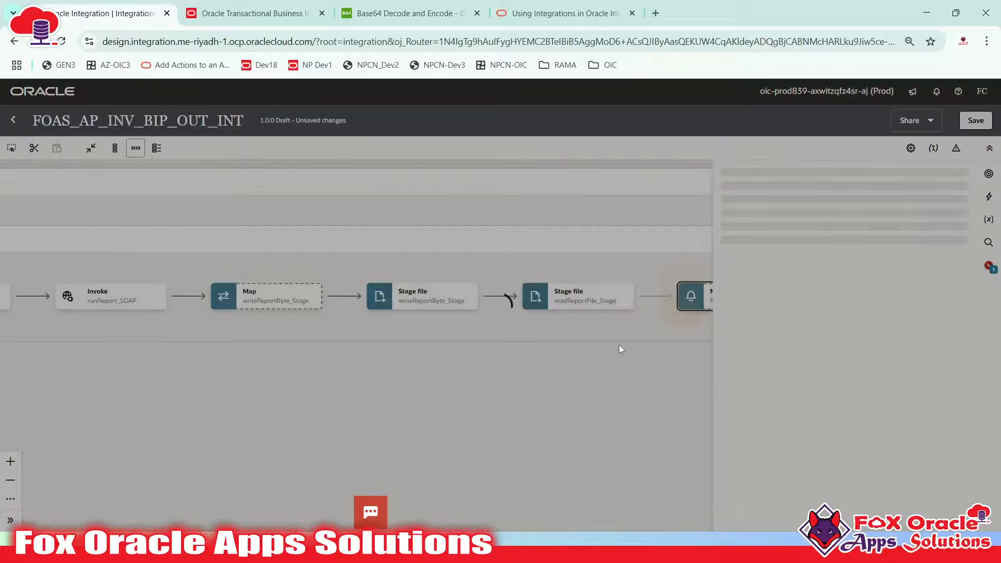
{"action": "scroll", "coordinate": [777, 369], "scroll_direction": "down", "scroll_amount": 2}
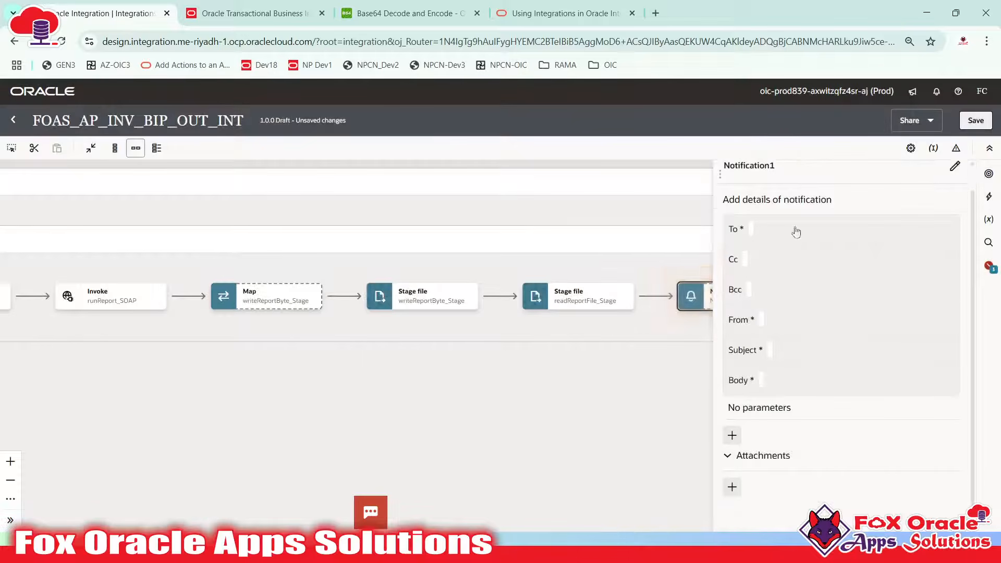
Add step 'k) Add the notification action to sent and email' as a new line in the notes
{"action": "scroll", "coordinate": [767, 484], "scroll_direction": "up", "scroll_amount": 2}
{"action": "key", "text": "alt+Tab"}
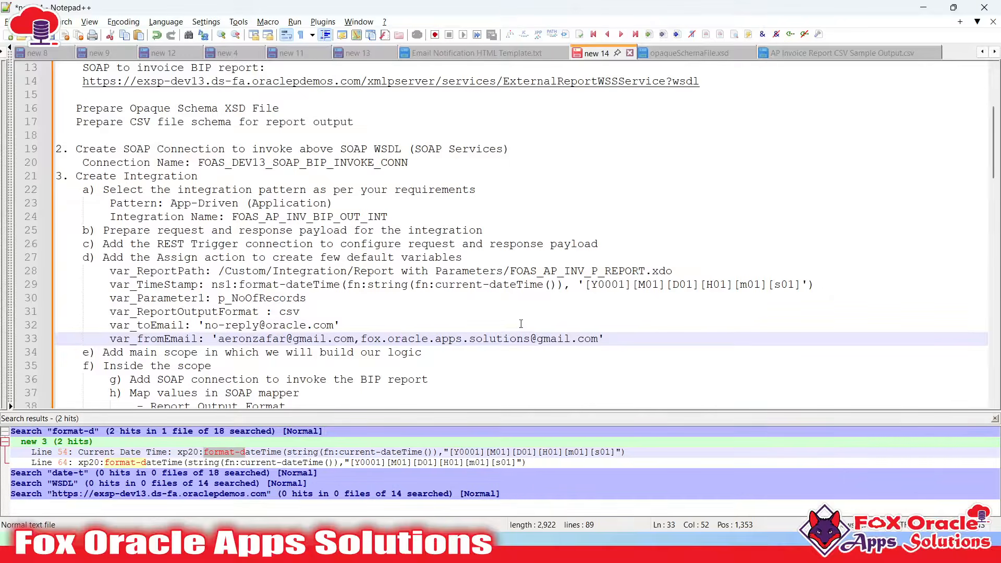
{"action": "scroll", "coordinate": [521, 324], "scroll_direction": "down", "scroll_amount": 11}
{"action": "scroll", "coordinate": [399, 285], "scroll_direction": "up", "scroll_amount": 1}
{"action": "scroll", "coordinate": [323, 223], "scroll_direction": "up", "scroll_amount": 4}
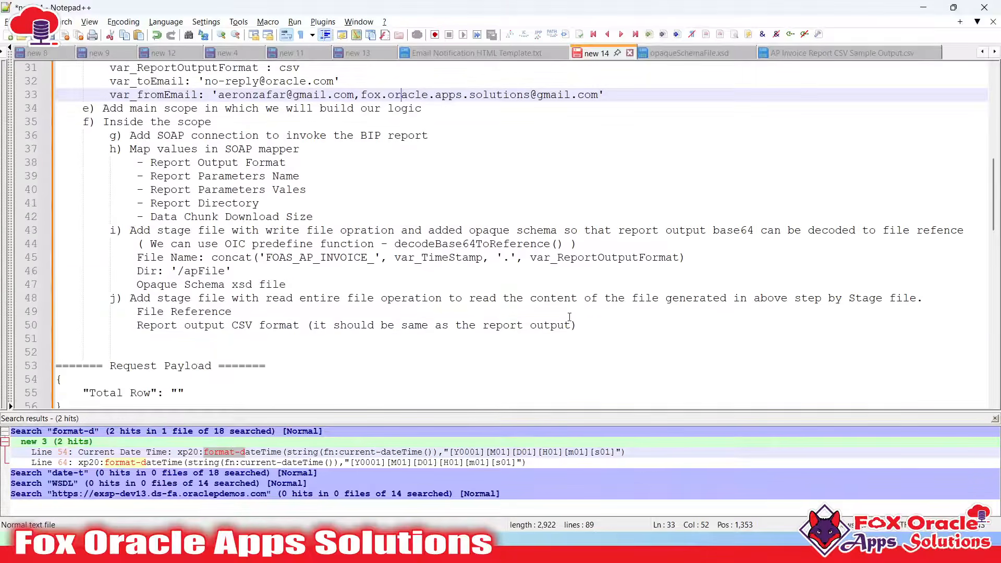
{"action": "left_click", "coordinate": [593, 327]}
{"action": "key", "text": "Return"}
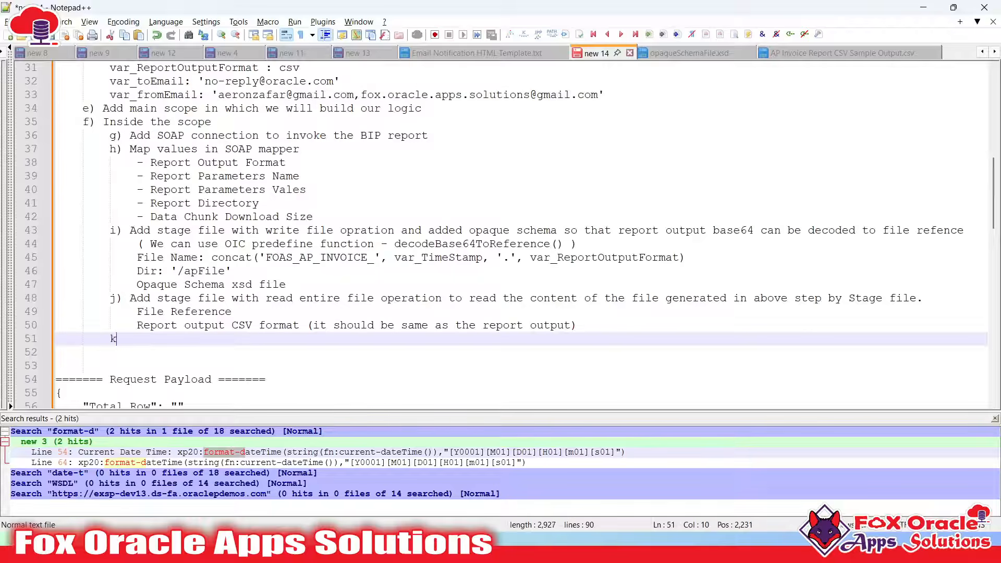
{"action": "type", "text": "k) Add t"}
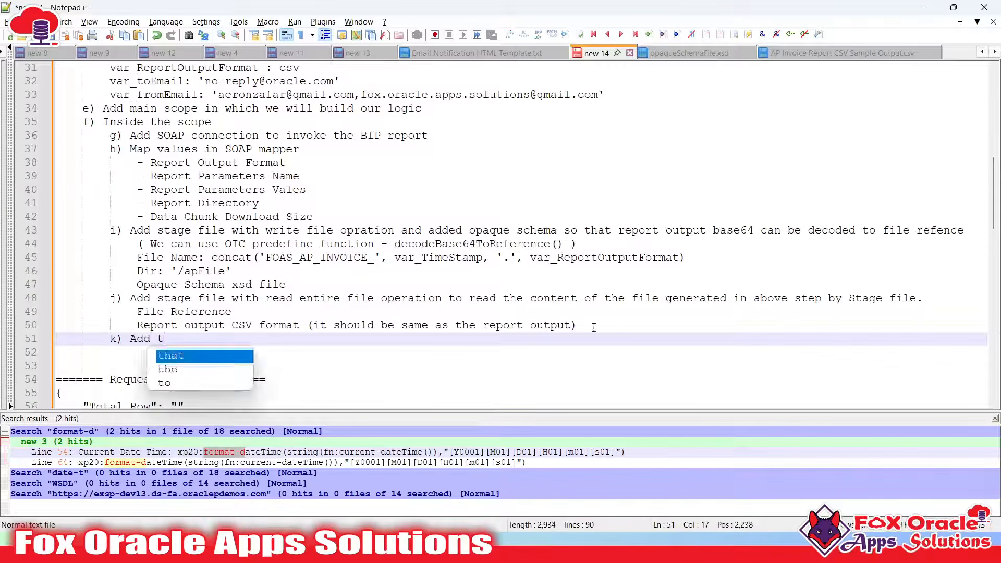
{"action": "type", "text": "he notif"}
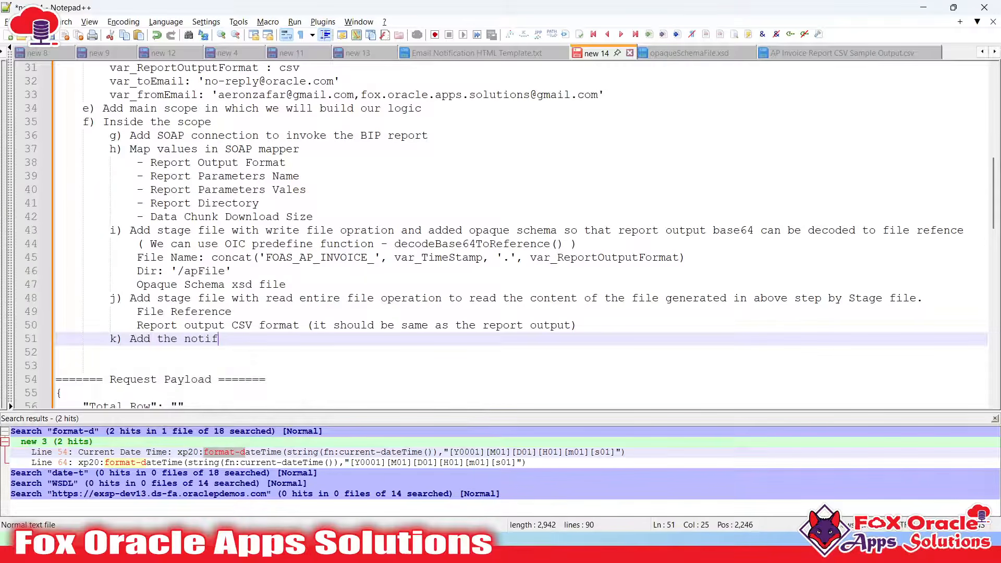
{"action": "type", "text": "ication action"}
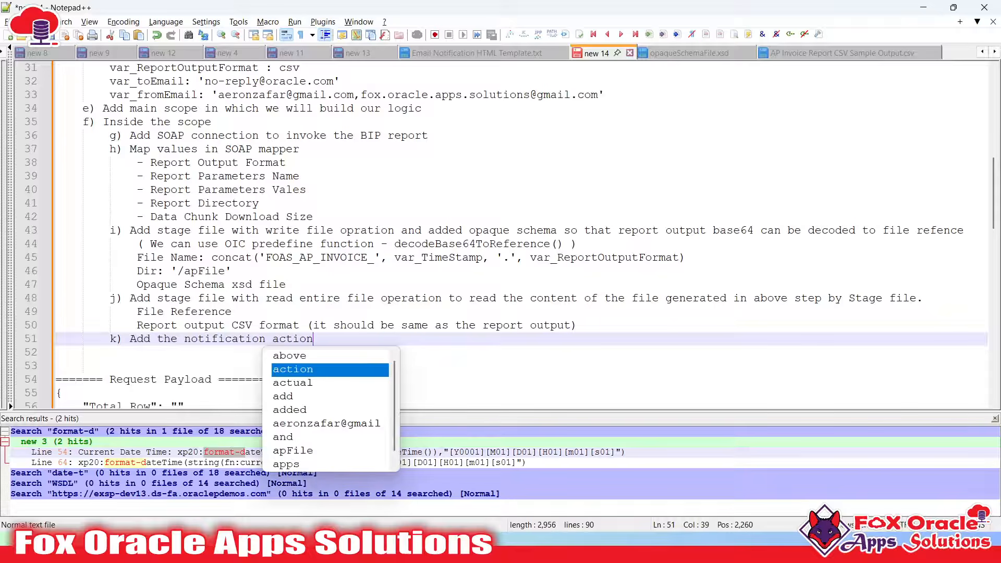
{"action": "type", "text": " to sent and email"}
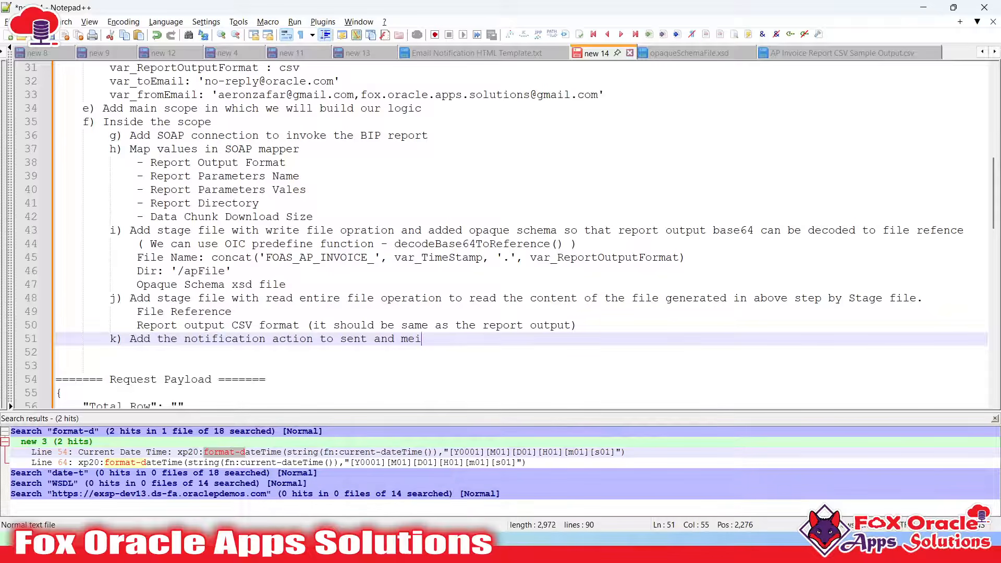
List indented items '- To email', '- From email' and 'Email Subject' under step k
{"action": "key", "text": "Return"}
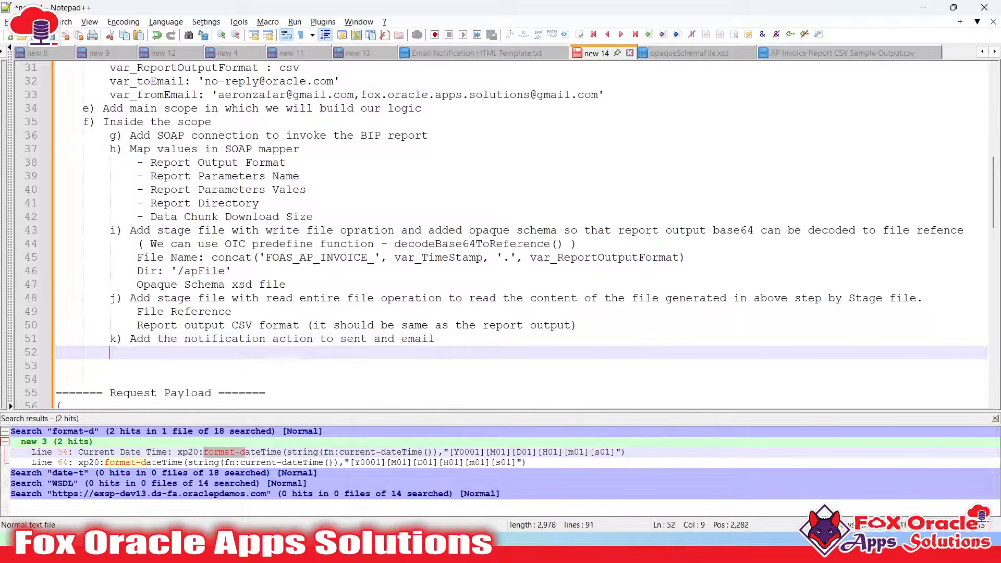
{"action": "key", "text": "Return"}
{"action": "key", "text": "Tab"}
{"action": "key", "text": "BackSpace"}
{"action": "key", "text": "BackSpace"}
{"action": "key", "text": "BackSpace"}
{"action": "key", "text": "BackSpace"}
{"action": "key", "text": "Tab"}
{"action": "type", "text": "to"}
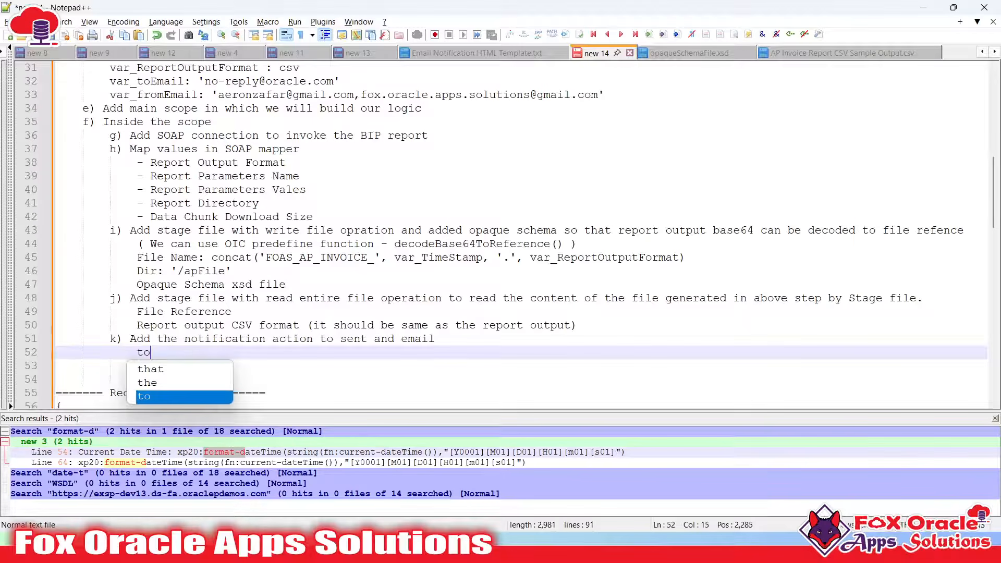
{"action": "key", "text": "BackSpace"}
{"action": "key", "text": "BackSpace"}
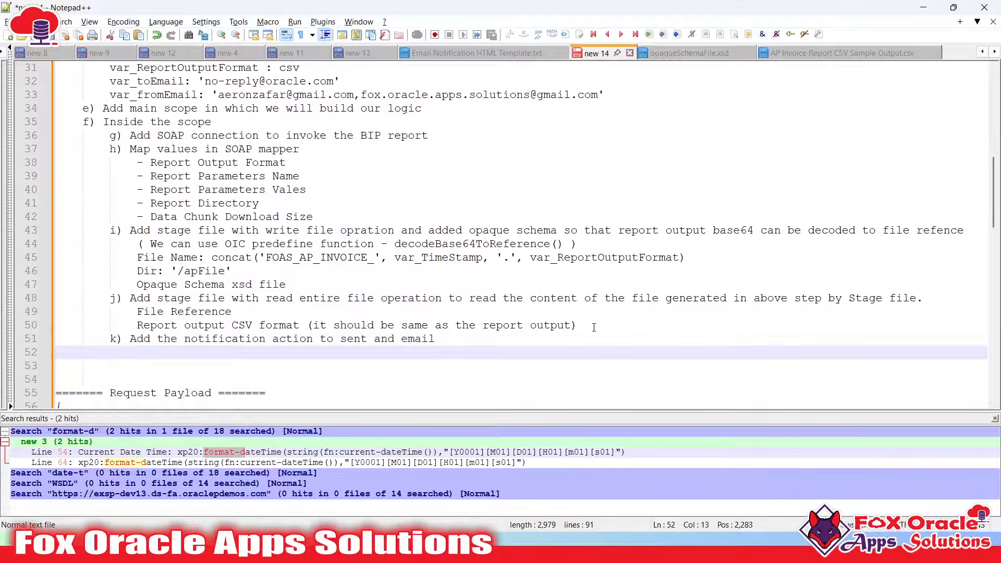
{"action": "type", "text": "- To email"}
{"action": "key", "text": "Return"}
{"action": "key", "text": "Return"}
{"action": "type", "text": "- From email"}
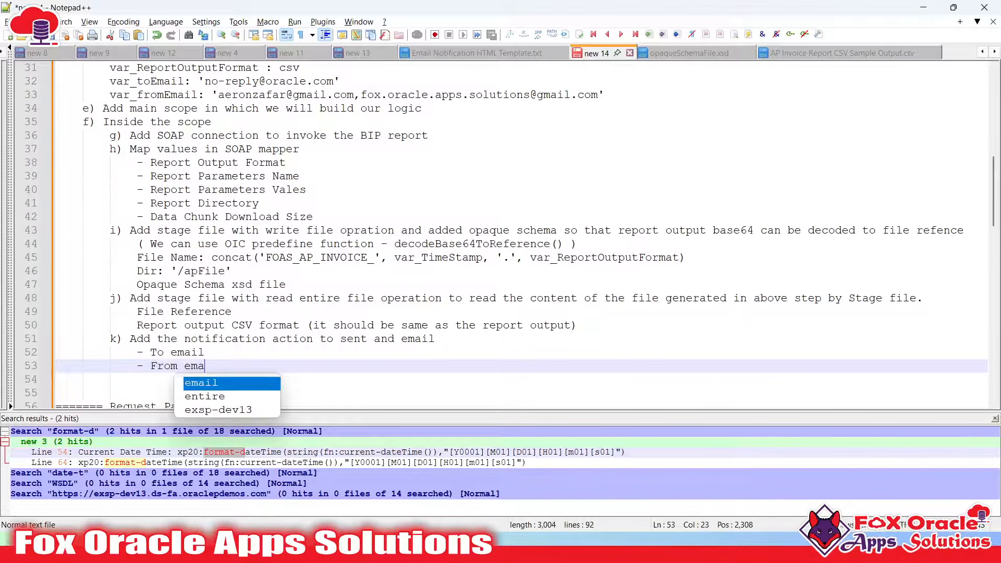
{"action": "key", "text": "Return"}
{"action": "key", "text": "Return"}
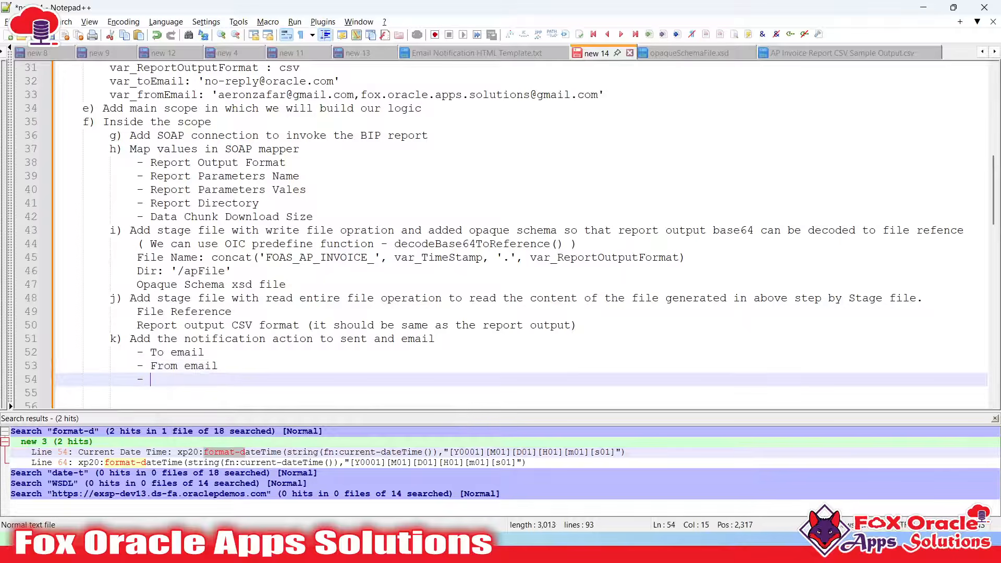
{"action": "type", "text": "- Body"}
{"action": "key", "text": "BackSpace"}
{"action": "key", "text": "BackSpace"}
{"action": "key", "text": "BackSpace"}
{"action": "key", "text": "BackSpace"}
{"action": "type", "text": "Email S"}
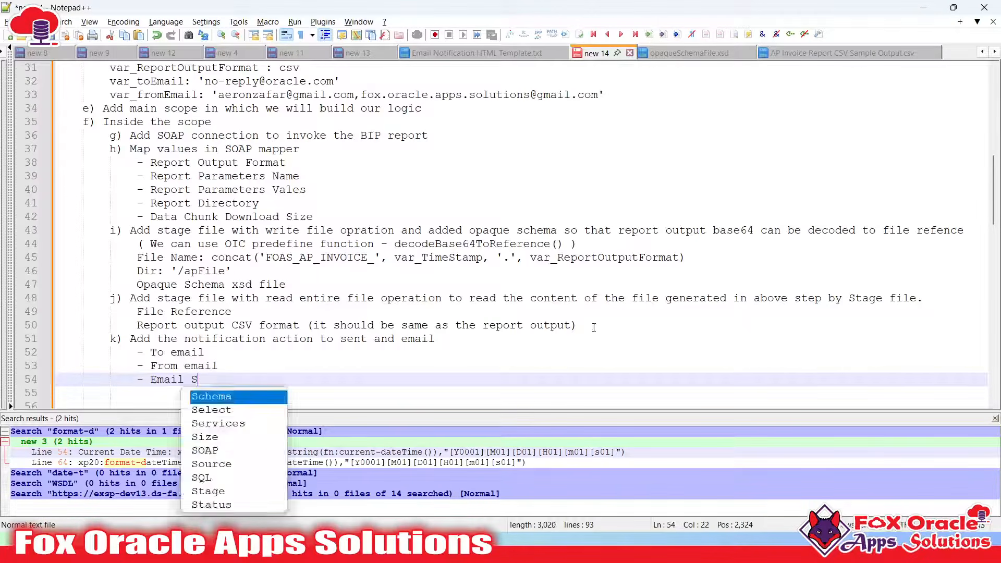
{"action": "type", "text": "ubject"}
Add '- Email Body' and a '- File Reference' item below the subject line
{"action": "key", "text": "Return"}
{"action": "key", "text": "Return"}
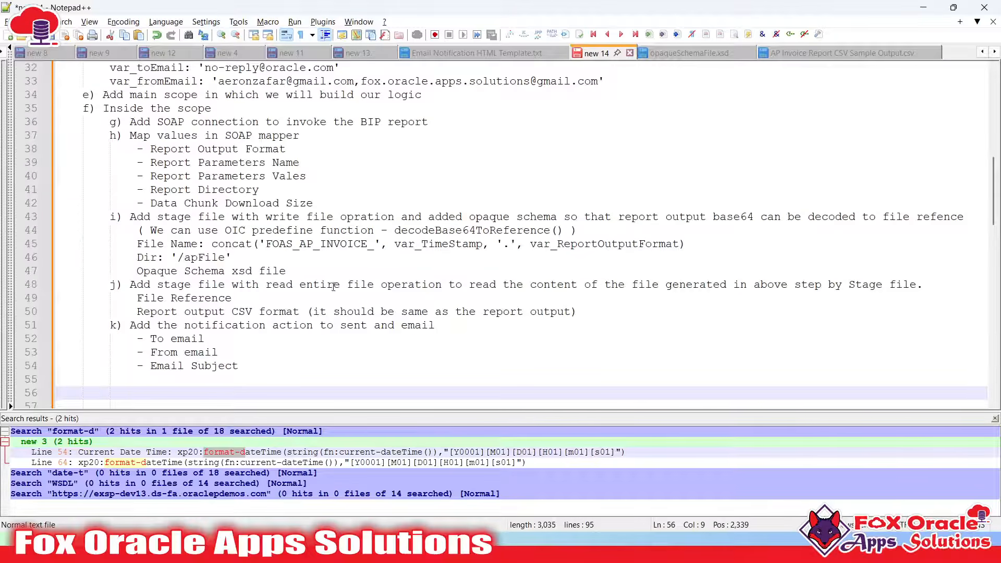
{"action": "key", "text": "Up"}
{"action": "type", "text": "- Ema"}
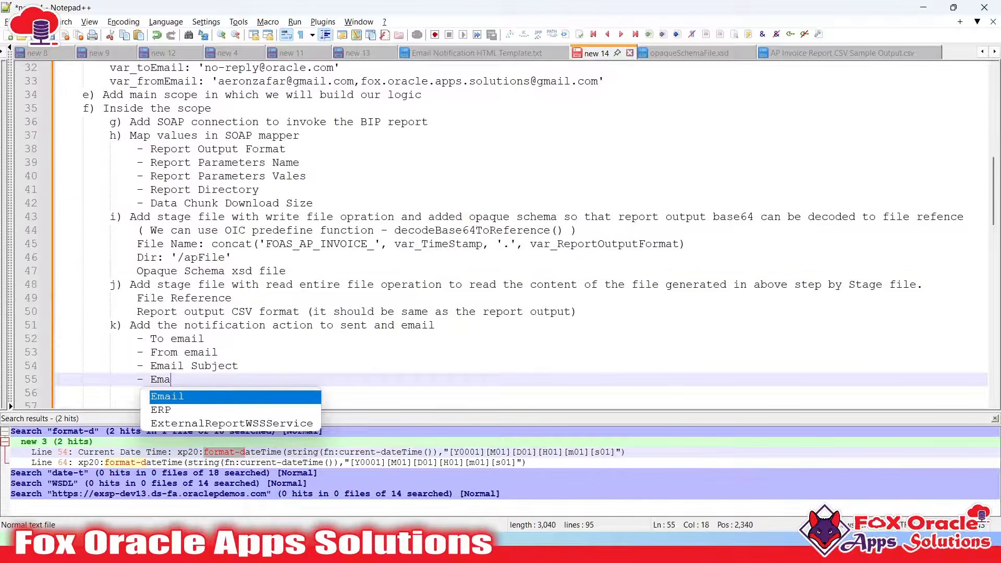
{"action": "type", "text": "il Body"}
{"action": "key", "text": "Return"}
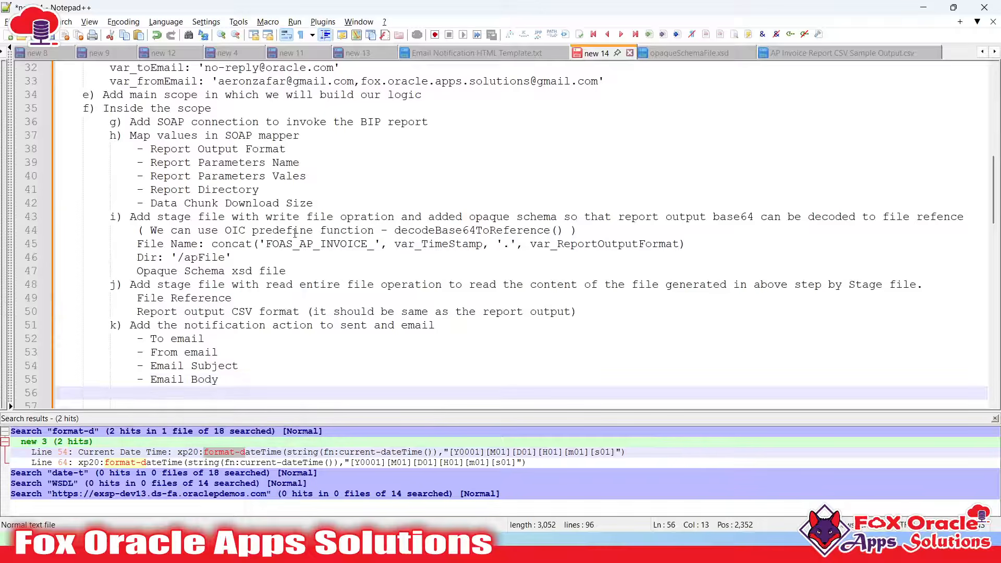
{"action": "scroll", "coordinate": [94, 302], "scroll_direction": "down", "scroll_amount": 2}
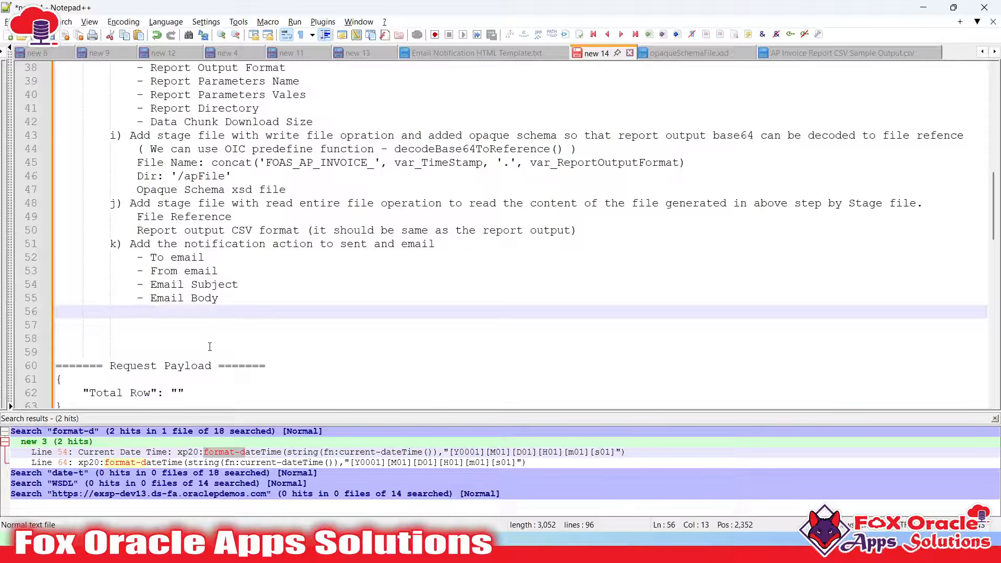
{"action": "type", "text": "- File Refer"}
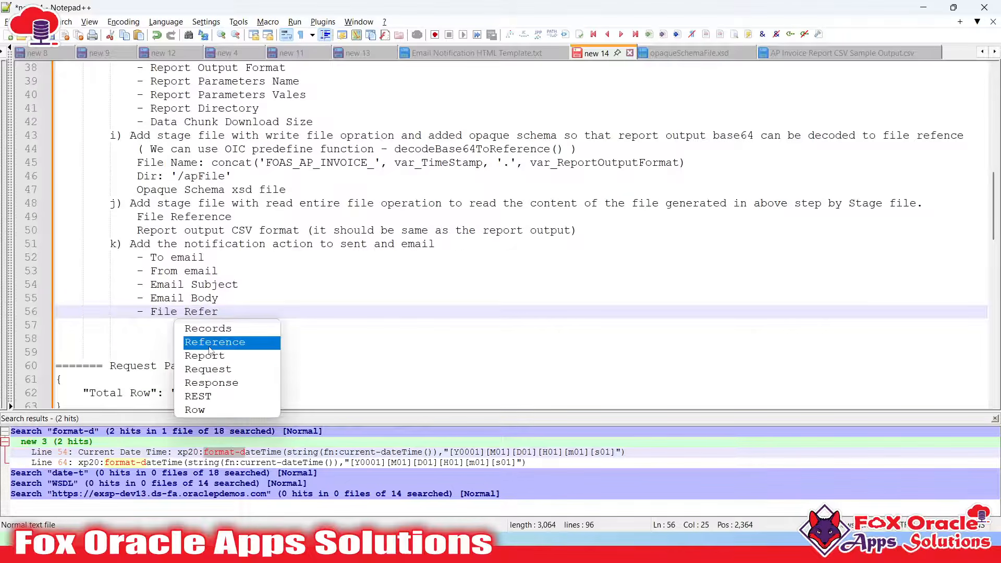
{"action": "key", "text": "BackSpace"}
{"action": "type", "text": "nec"}
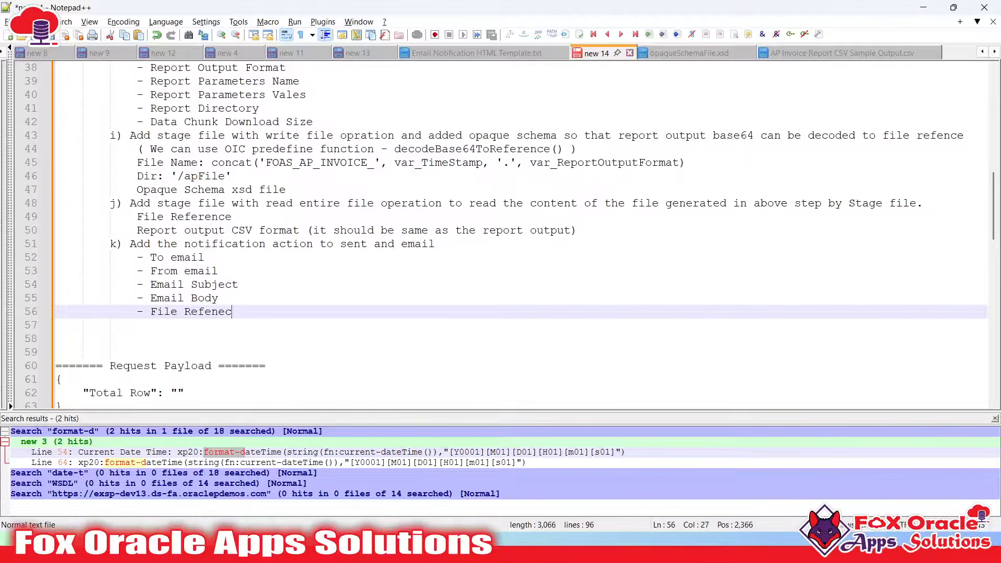
{"action": "key", "text": "BackSpace"}
{"action": "type", "text": "ce"}
{"action": "key", "text": "BackSpace"}
{"action": "key", "text": "BackSpace"}
{"action": "key", "text": "BackSpace"}
{"action": "type", "text": "ce"}
{"action": "key", "text": "Return"}
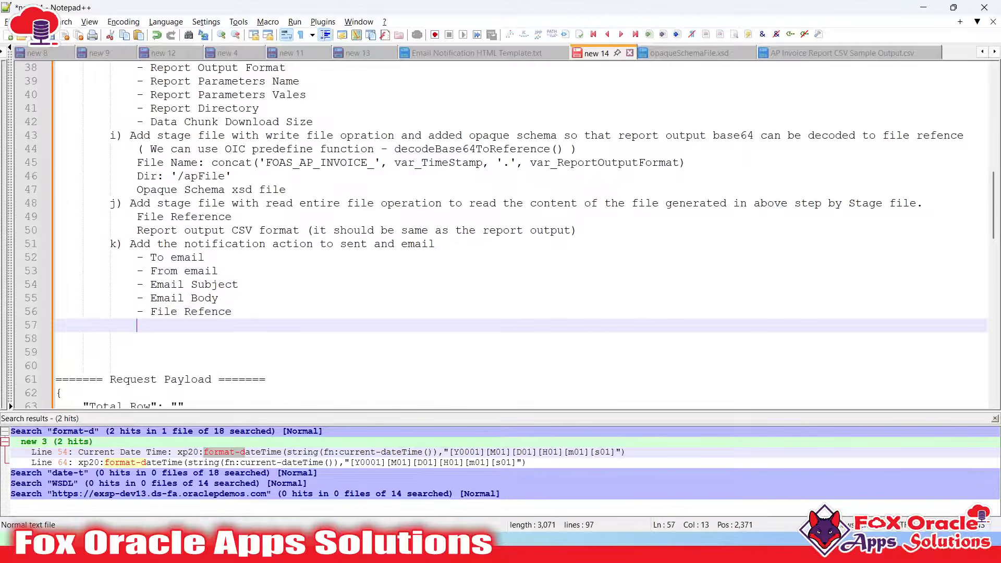
Fix the spelling to 'File Reference' and add a '- parameters' item on line 57
{"action": "left_click", "coordinate": [210, 314]}
{"action": "type", "text": "re"}
{"action": "left_click", "coordinate": [163, 329]}
{"action": "type", "text": "- parameters"}
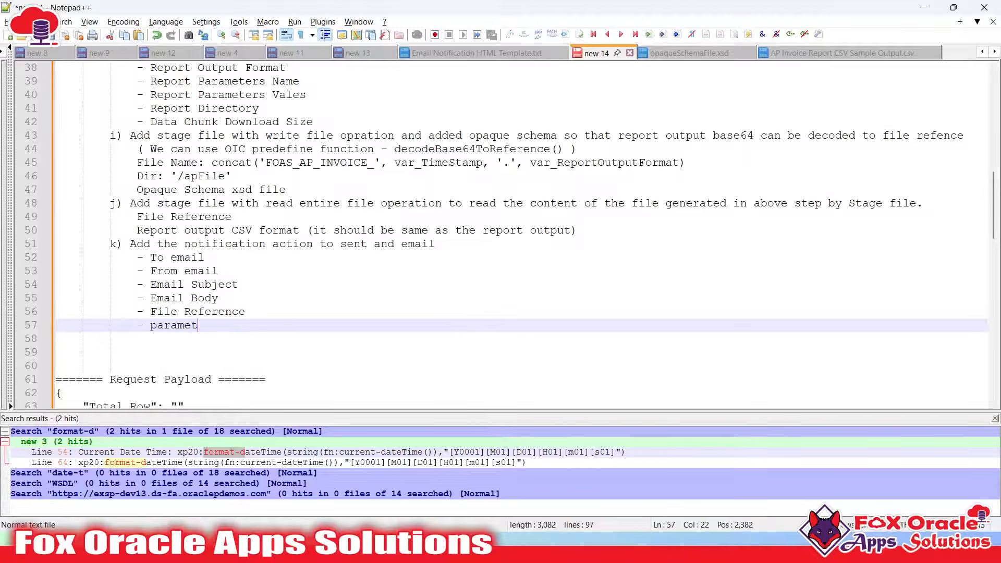
{"action": "scroll", "coordinate": [333, 342], "scroll_direction": "up", "scroll_amount": 1}
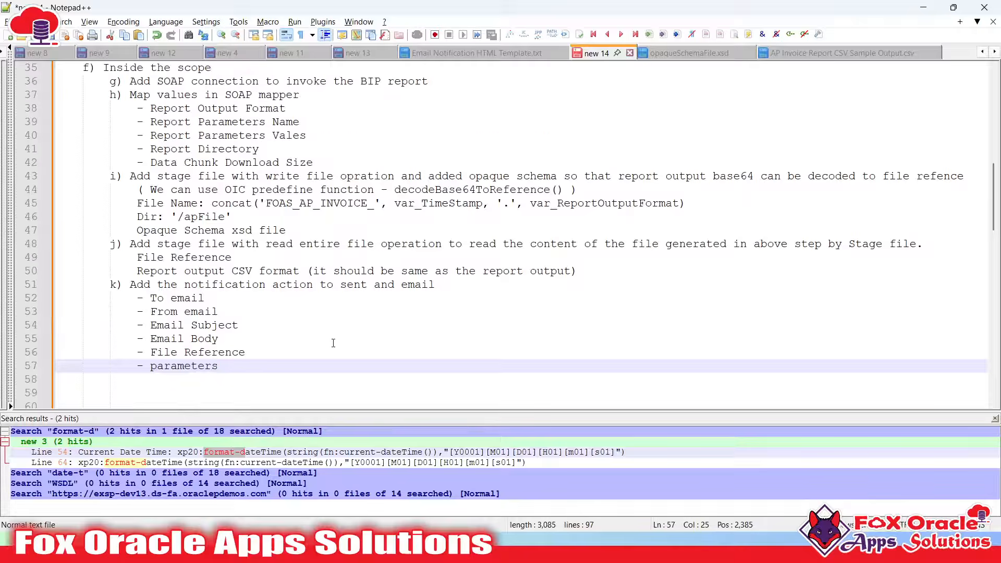
{"action": "key", "text": "alt+Tab"}
Map $var_toEmail into Notification1's To field and $var_FromEmail into its From field
{"action": "left_click", "coordinate": [771, 252]}
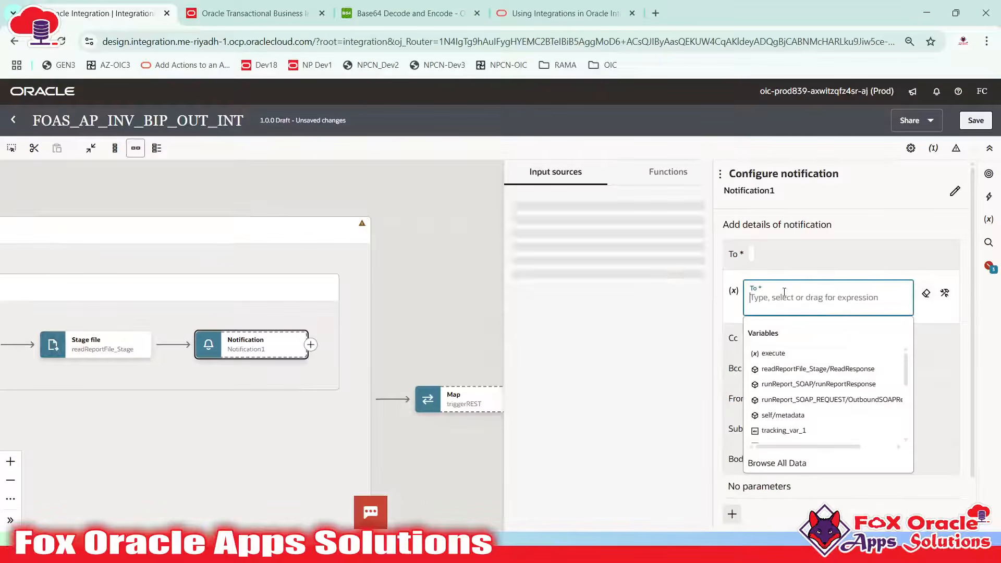
{"action": "scroll", "coordinate": [573, 469], "scroll_direction": "down", "scroll_amount": 2}
{"action": "left_click_drag", "start_coordinate": [576, 514], "coordinate": [796, 306]}
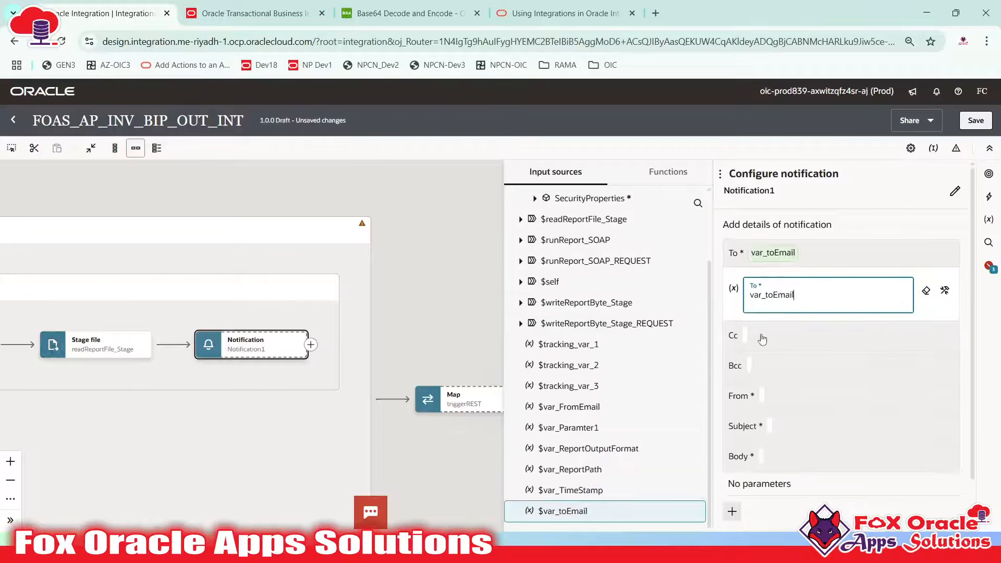
{"action": "left_click", "coordinate": [778, 398]}
{"action": "scroll", "coordinate": [575, 491], "scroll_direction": "down", "scroll_amount": 2}
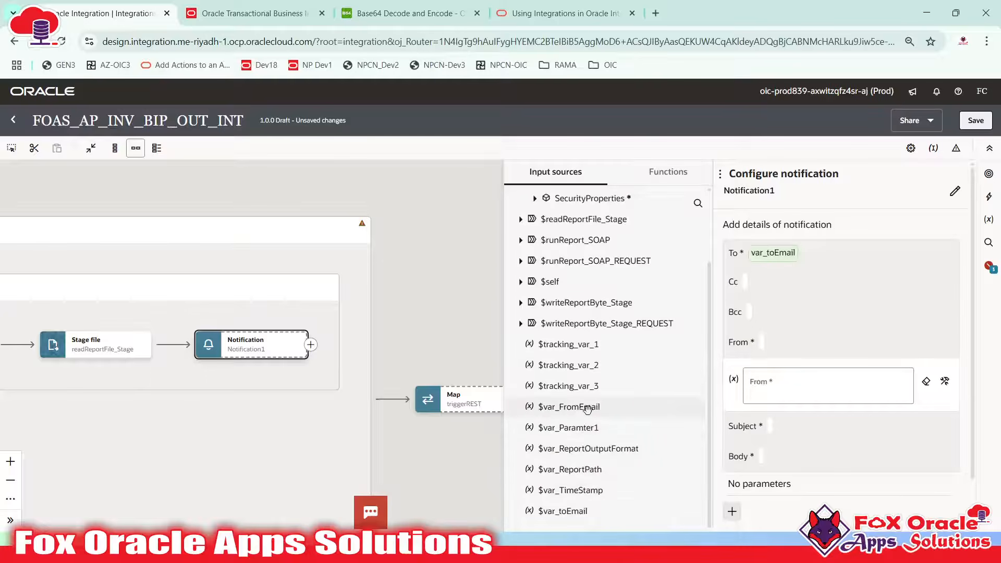
{"action": "left_click_drag", "start_coordinate": [573, 407], "coordinate": [801, 414]}
{"action": "scroll", "coordinate": [801, 414], "scroll_direction": "down", "scroll_amount": 1}
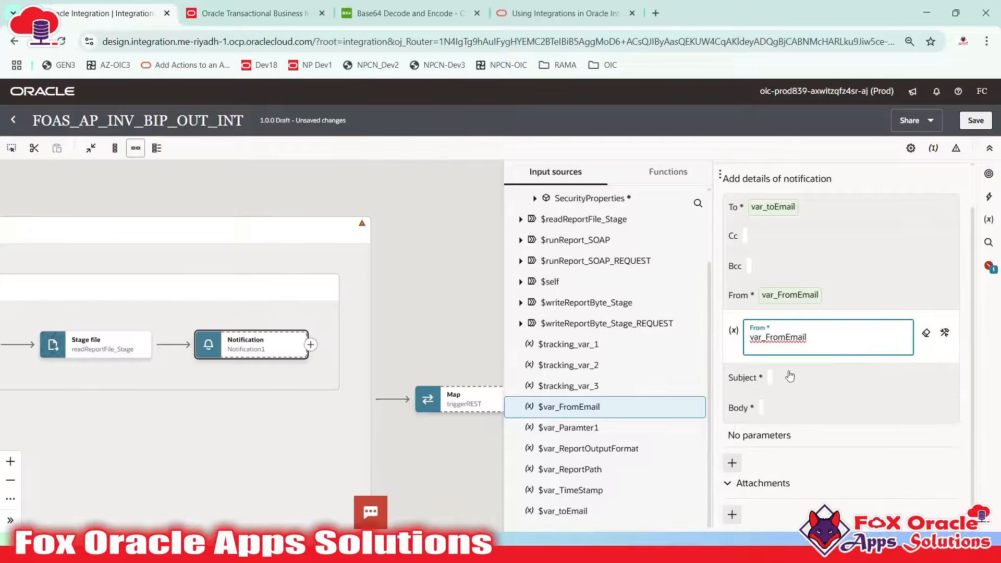
{"action": "left_click", "coordinate": [791, 377]}
{"action": "left_click", "coordinate": [791, 377]}
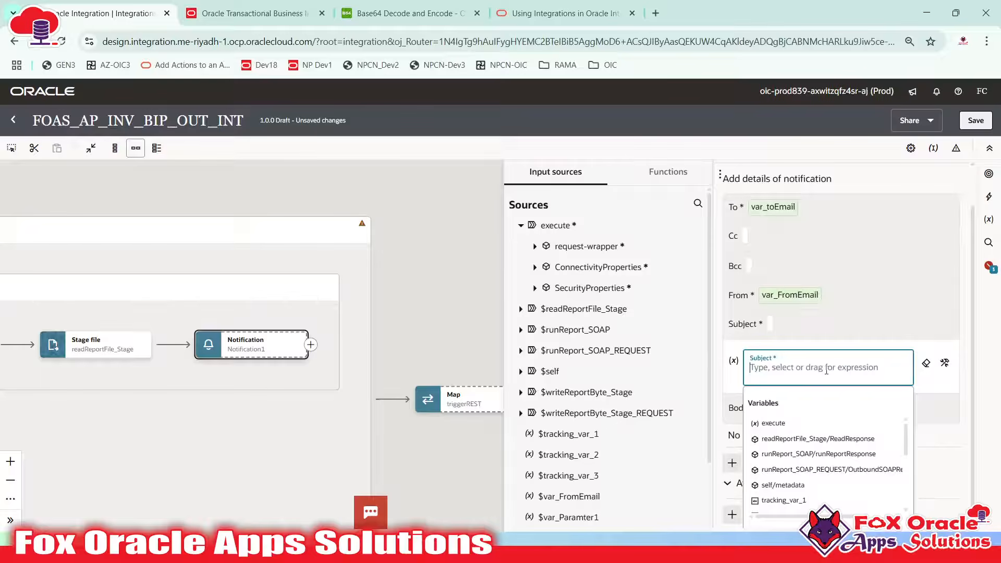
Enter concat('Status of AP Invoice Outbound Integration : SUCCESS') as the Subject expression
{"action": "type", "text": "concat("}
{"action": "key", "text": "Return"}
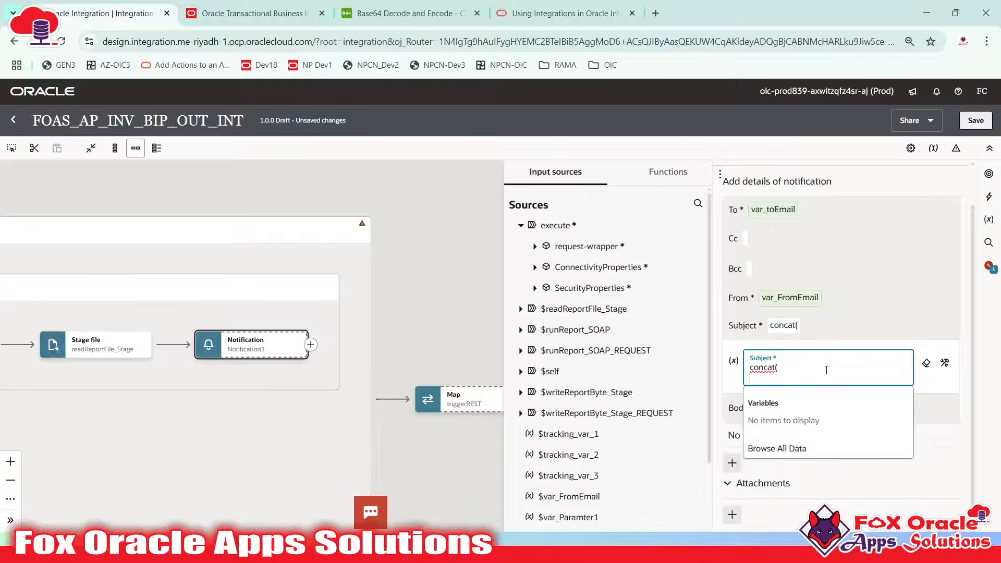
{"action": "key", "text": "BackSpace"}
{"action": "type", "text": "('Status of"}
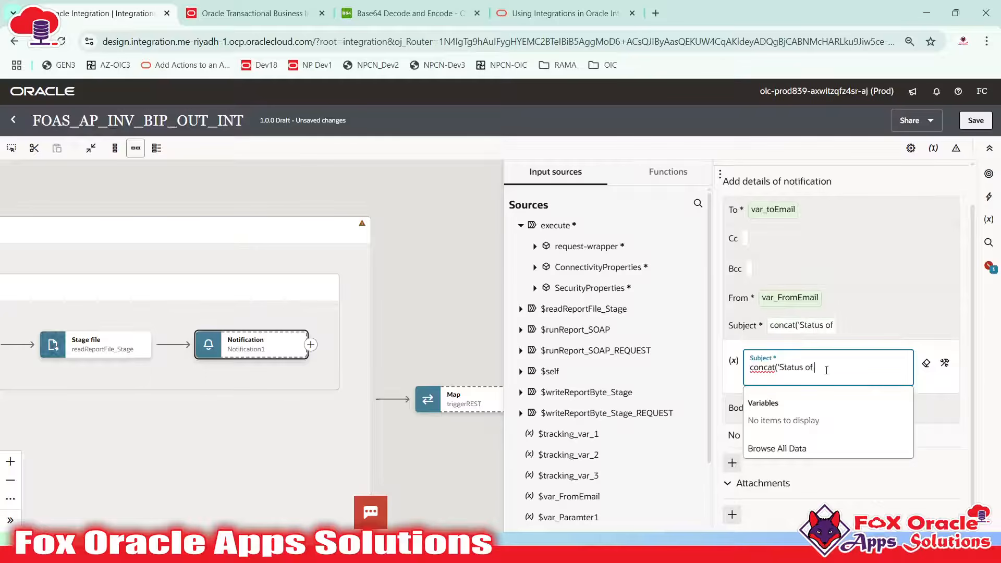
{"action": "type", "text": " AP Invoice Ou"}
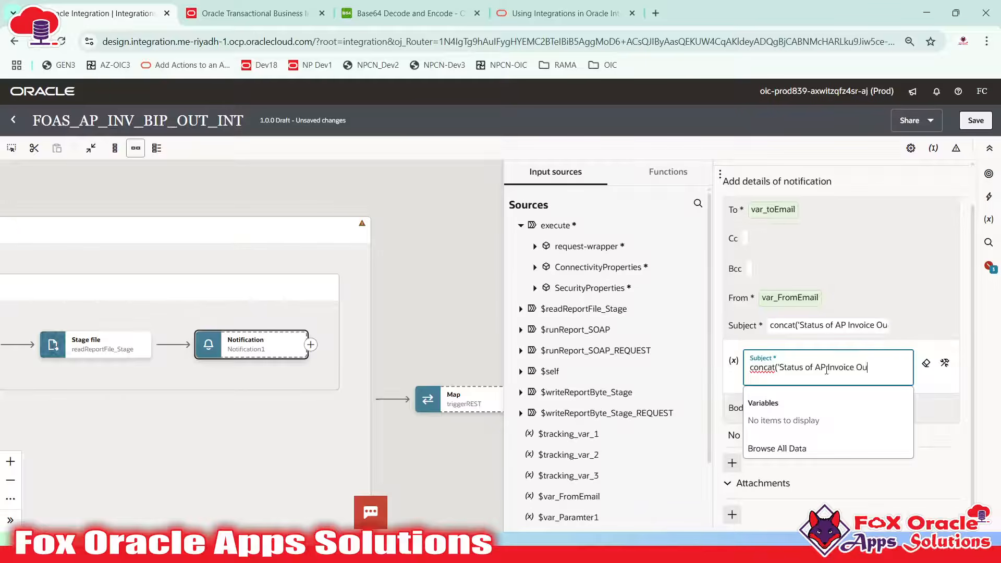
{"action": "type", "text": "tbound |ntegration"}
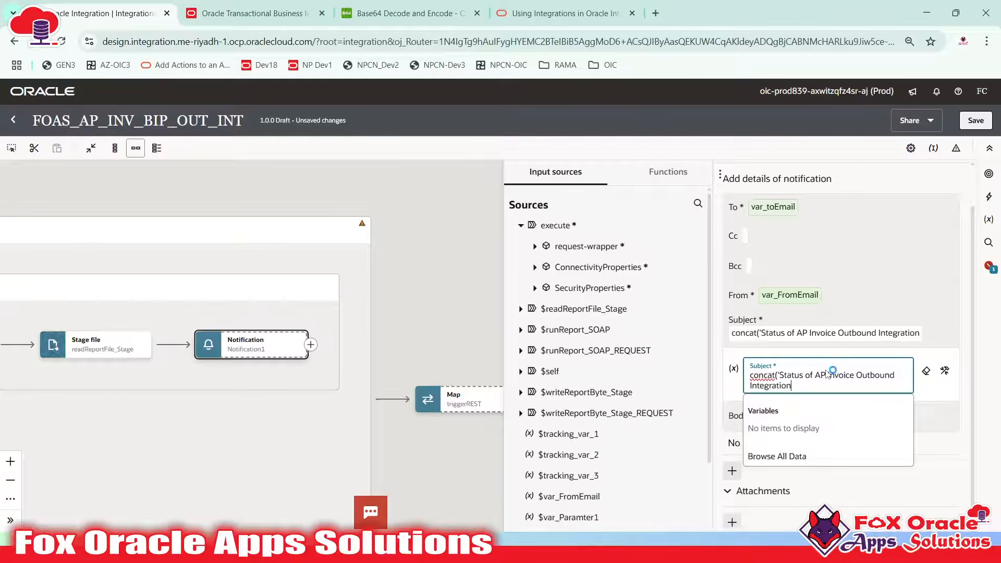
{"action": "key", "text": "BackSpace"}
{"action": "key", "text": "BackSpace"}
{"action": "type", "text": ": '"}
{"action": "type", "text": "SUC"}
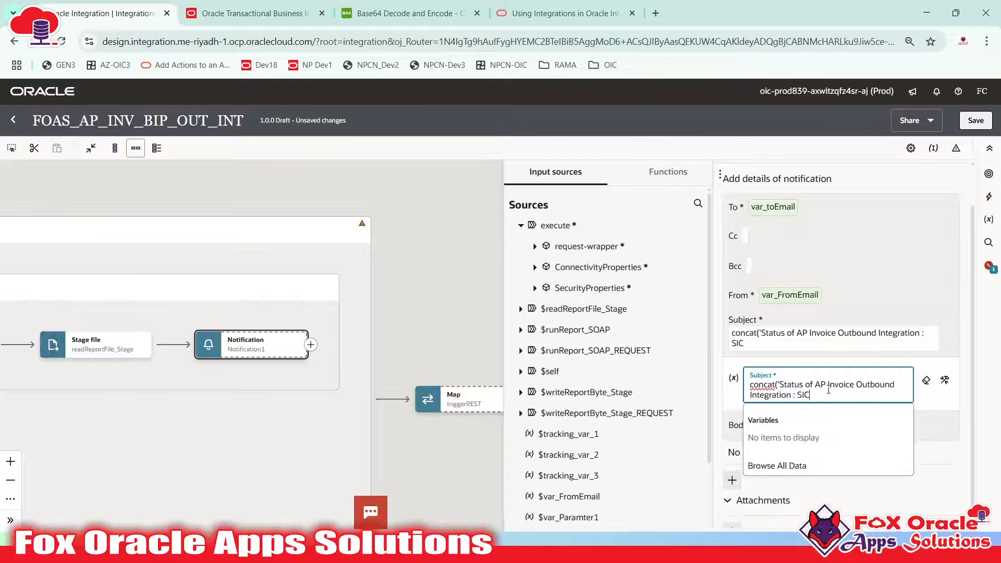
{"action": "type", "text": "CESS')"}
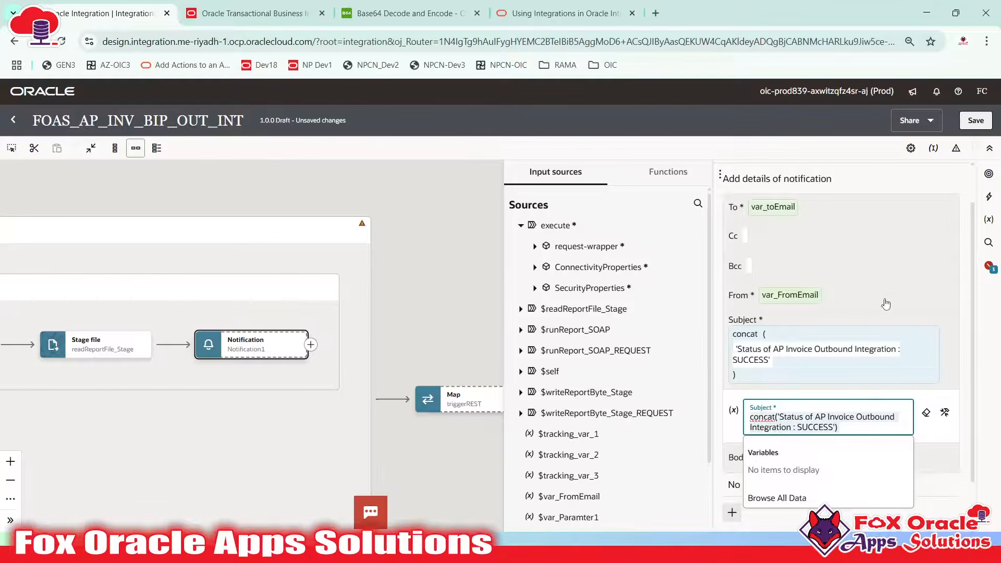
{"action": "left_click", "coordinate": [858, 316]}
Paste the subject expression after 'Email Subject:' in the Notepad++ checklist
{"action": "key", "text": "alt+Tab"}
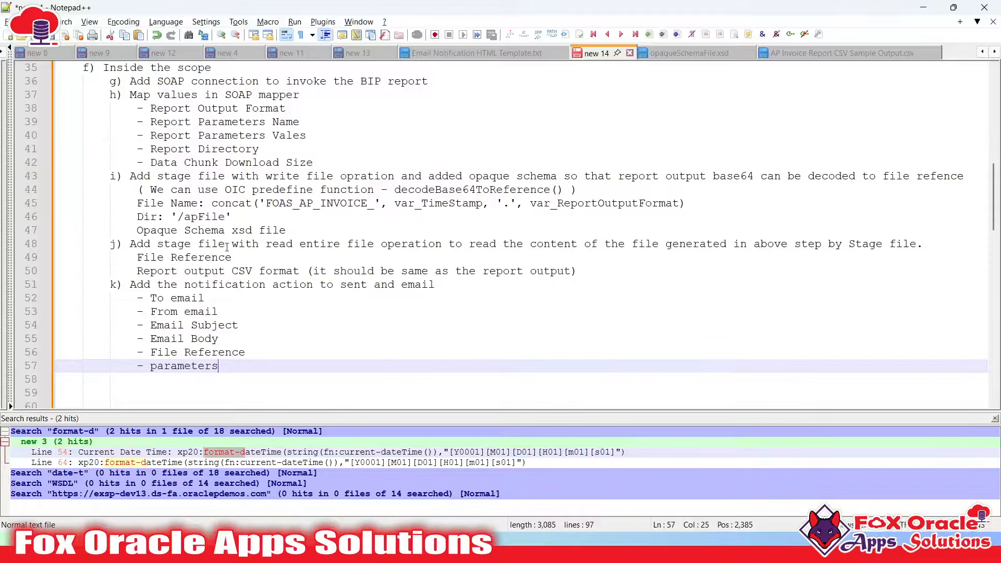
{"action": "left_click", "coordinate": [243, 334]}
{"action": "left_click", "coordinate": [251, 320]}
{"action": "type", "text": ":"}
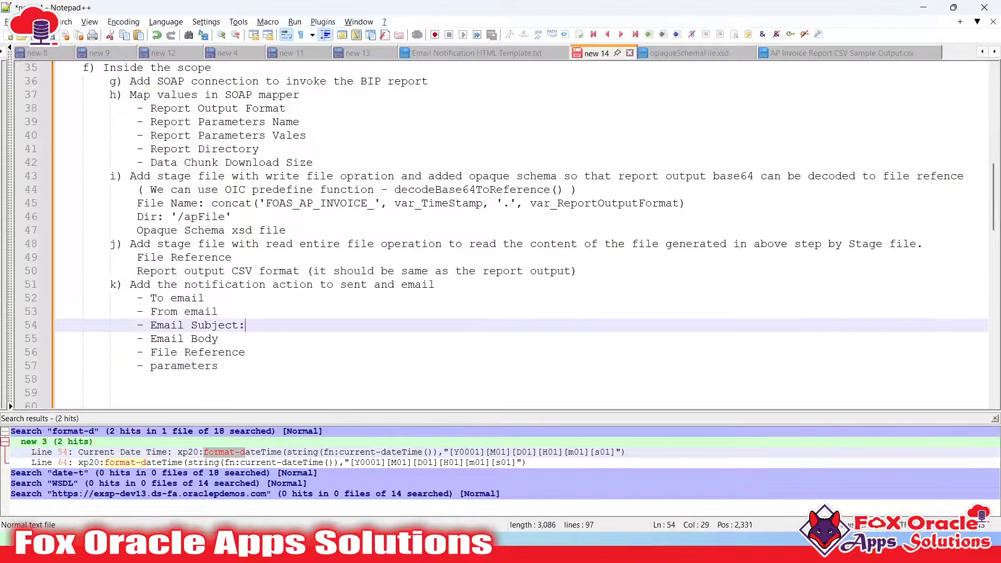
{"action": "type", "text": "concat('Status of AP Invoice Outbound Integration : SUCCESS')"}
{"action": "key", "text": "alt+Tab"}
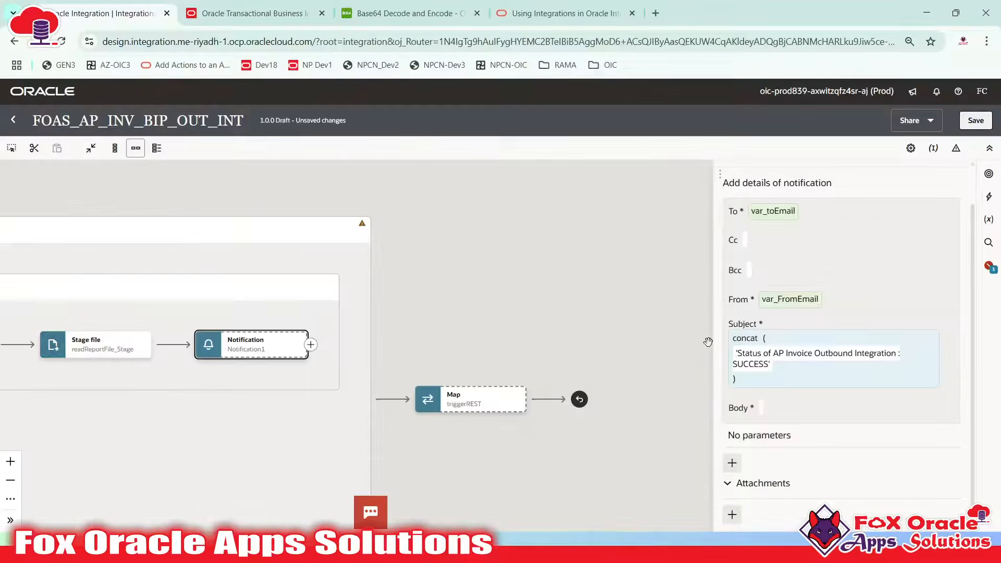
Type 'Hi Team' as the opening line of Notification1's email Body
{"action": "left_click", "coordinate": [769, 404]}
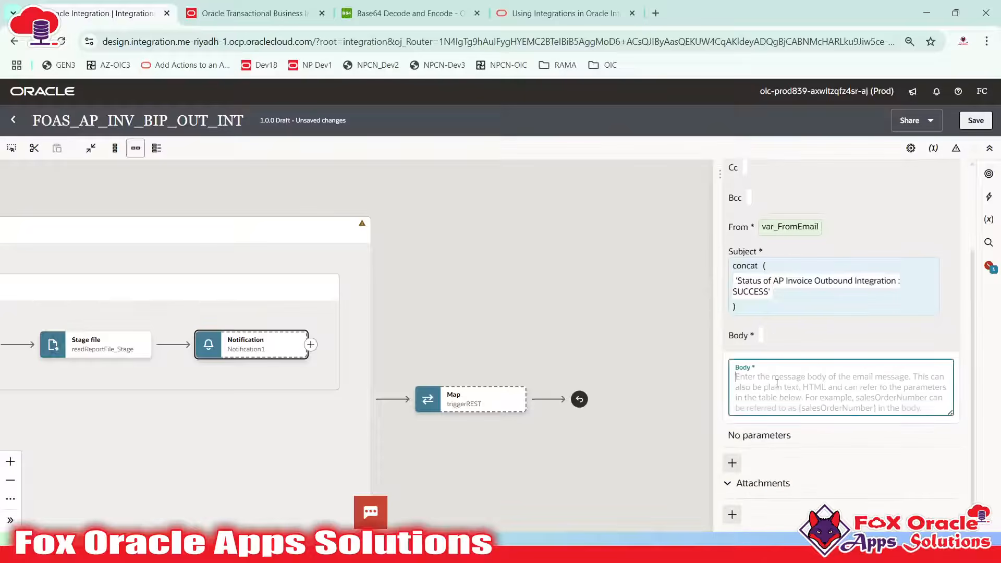
{"action": "type", "text": "H"}
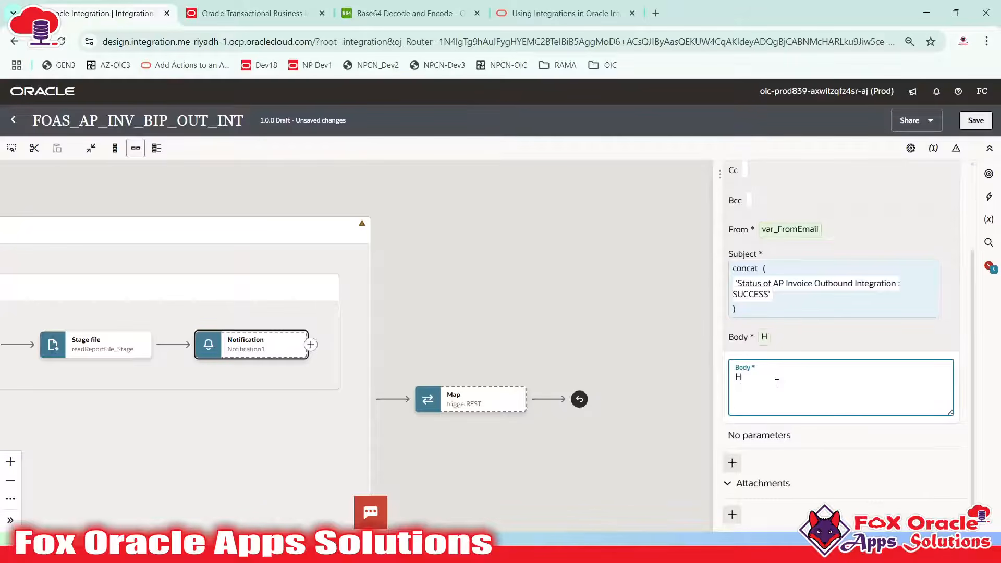
{"action": "type", "text": "i Team"}
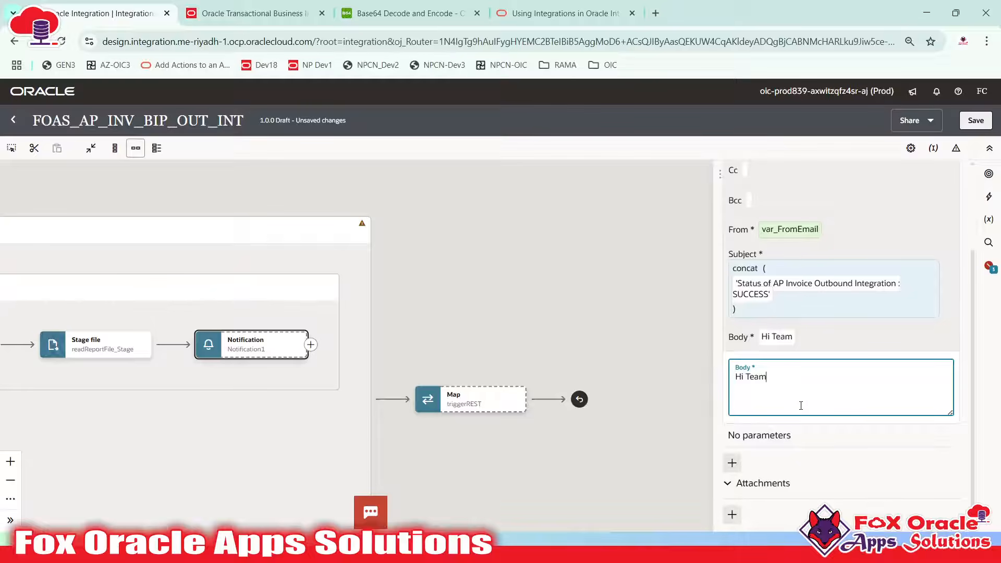
{"action": "key", "text": "alt+Tab"}
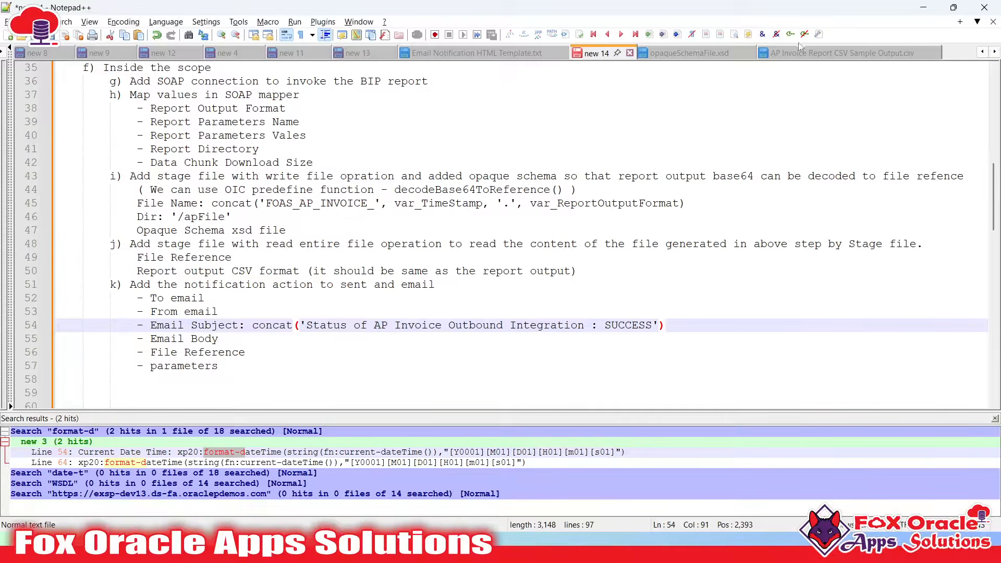
Open Email Notification HTML Template.txt and look over its style rules
{"action": "left_click", "coordinate": [477, 53]}
{"action": "scroll", "coordinate": [273, 153], "scroll_direction": "up", "scroll_amount": 3}
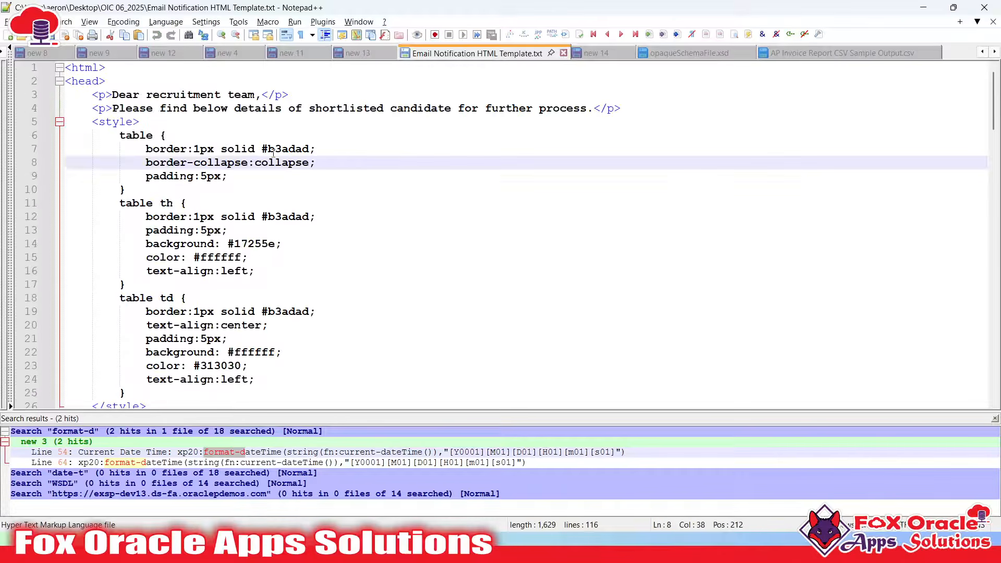
{"action": "left_click", "coordinate": [221, 149]}
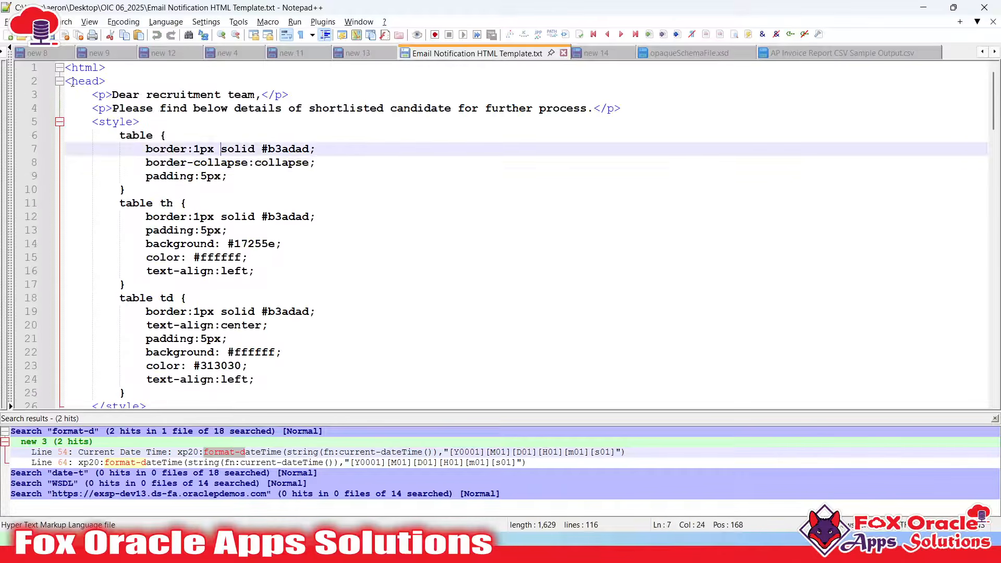
{"action": "left_click_drag", "start_coordinate": [67, 65], "coordinate": [282, 338]}
{"action": "scroll", "coordinate": [223, 269], "scroll_direction": "down", "scroll_amount": 4}
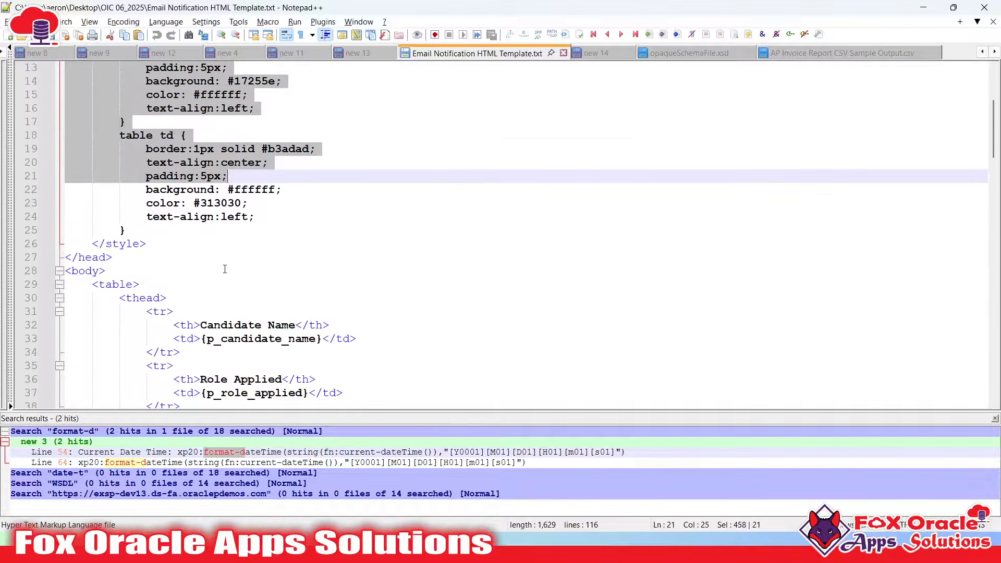
{"action": "left_click", "coordinate": [223, 268]}
{"action": "scroll", "coordinate": [205, 267], "scroll_direction": "down", "scroll_amount": 9}
{"action": "scroll", "coordinate": [206, 267], "scroll_direction": "down", "scroll_amount": 5}
{"action": "scroll", "coordinate": [615, 346], "scroll_direction": "up", "scroll_amount": 2}
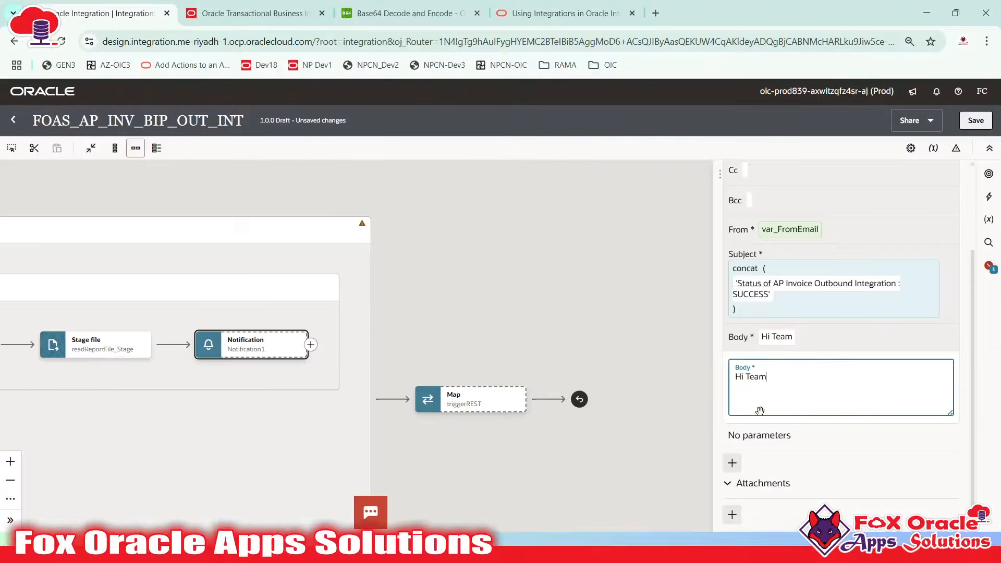
Clear 'Hi Team' from the notification Body and return to the HTML template
{"action": "key", "text": "ctrl+a"}
{"action": "key", "text": "BackSpace"}
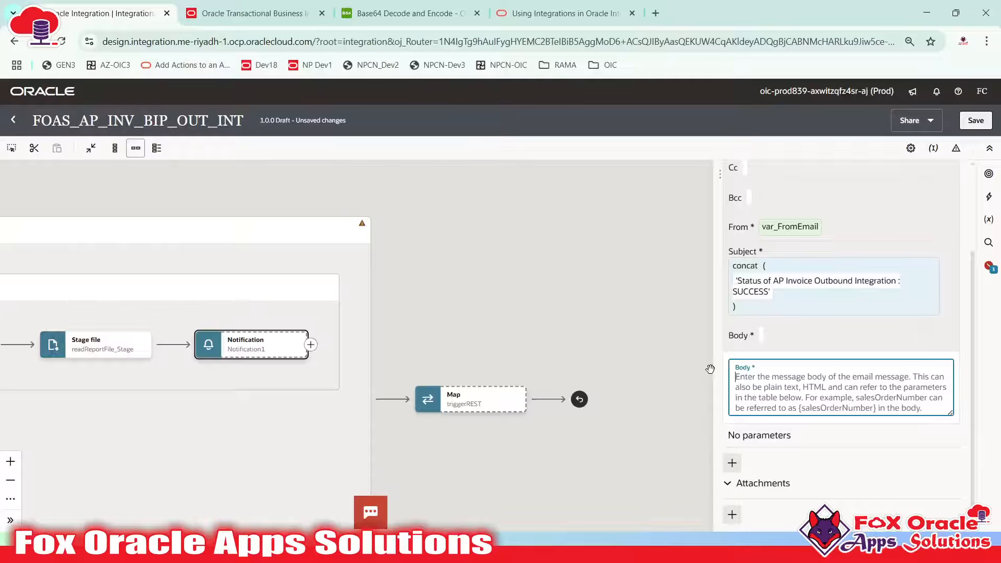
{"action": "key", "text": "alt+Tab"}
{"action": "scroll", "coordinate": [715, 237], "scroll_direction": "up", "scroll_amount": 1}
{"action": "left_click", "coordinate": [716, 237]}
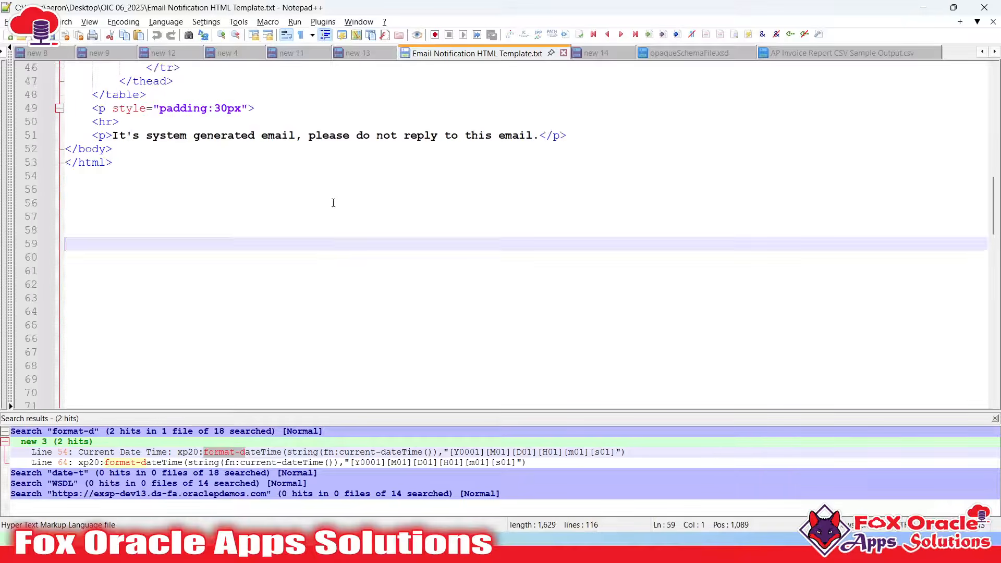
{"action": "scroll", "coordinate": [331, 201], "scroll_direction": "up", "scroll_amount": 15}
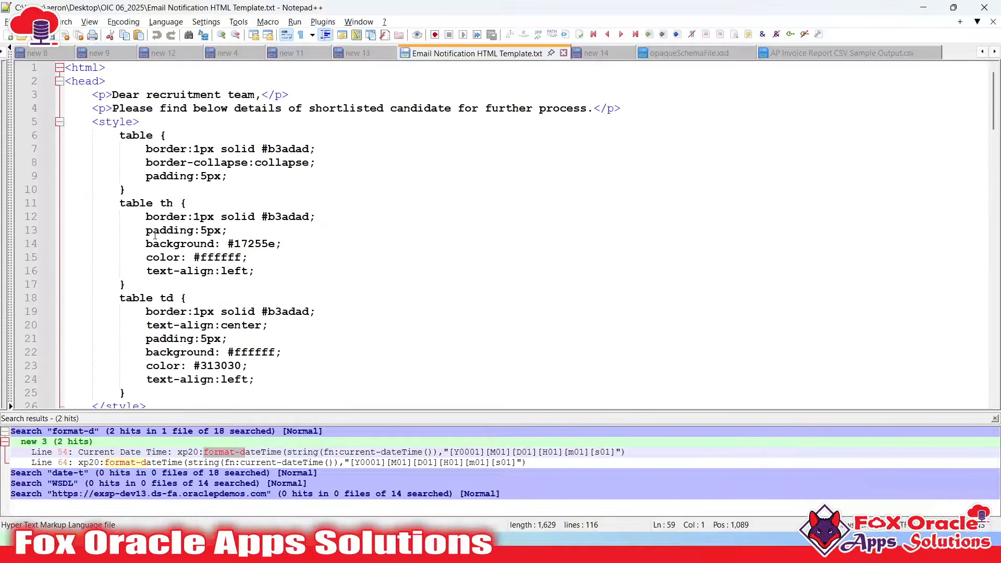
{"action": "scroll", "coordinate": [155, 235], "scroll_direction": "down", "scroll_amount": 13}
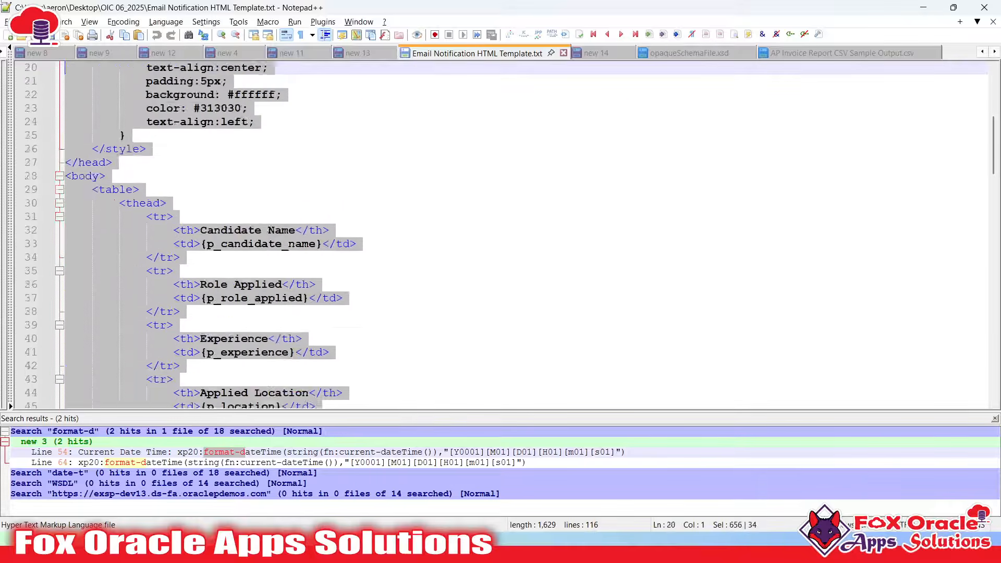
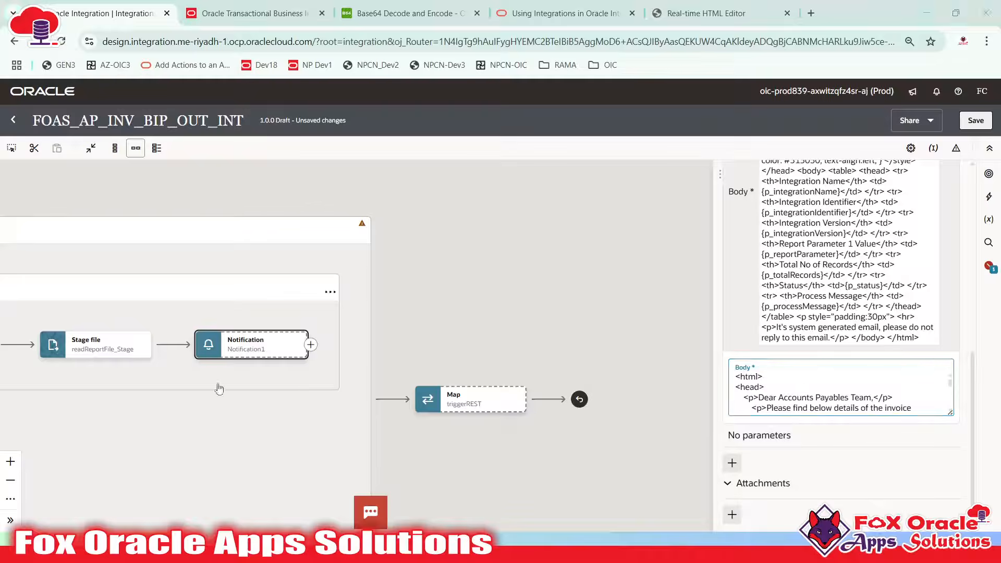
Select the p_reportParameter placeholder in the HTML template and return to the notification settings
{"action": "scroll", "coordinate": [210, 287], "scroll_direction": "up", "scroll_amount": 4}
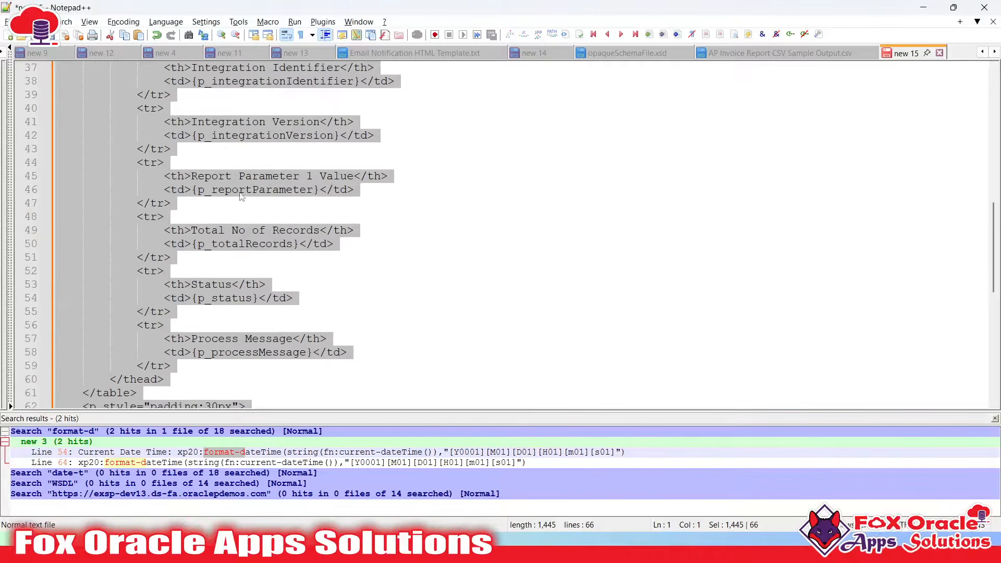
{"action": "double_click", "coordinate": [241, 193]}
{"action": "key", "text": "alt+Tab"}
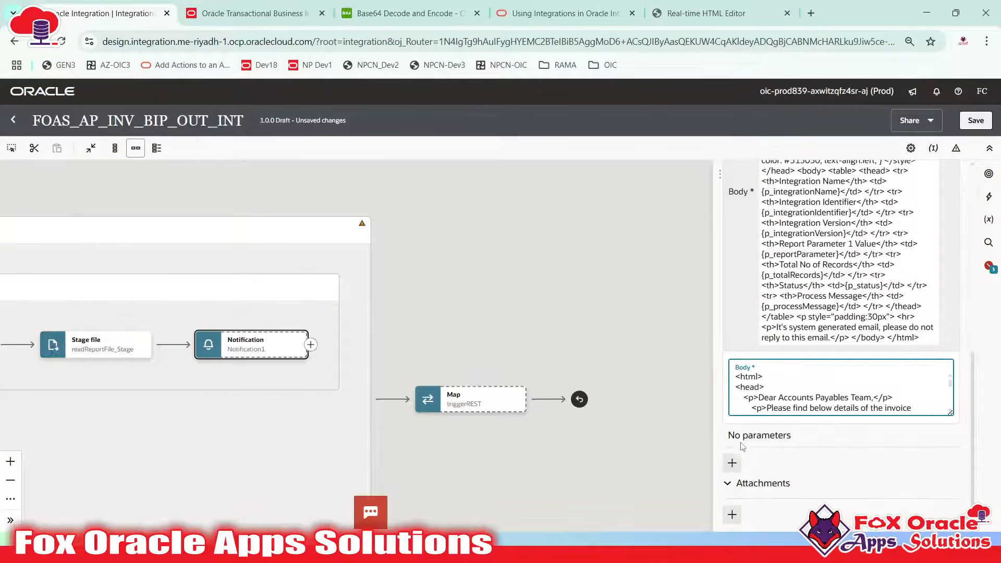
Add a new body parameter named p_integrationName, copied from the template placeholder
{"action": "left_click", "coordinate": [732, 463]}
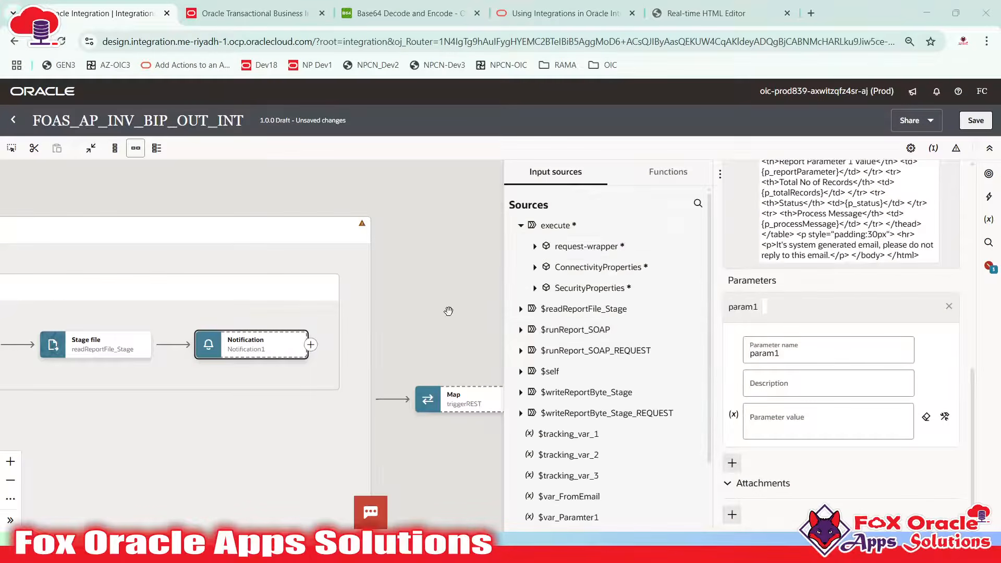
{"action": "key", "text": "alt+Tab"}
{"action": "scroll", "coordinate": [232, 218], "scroll_direction": "up", "scroll_amount": 5}
{"action": "scroll", "coordinate": [232, 218], "scroll_direction": "down", "scroll_amount": 1}
{"action": "double_click", "coordinate": [255, 189]}
{"action": "key", "text": "ctrl+c"}
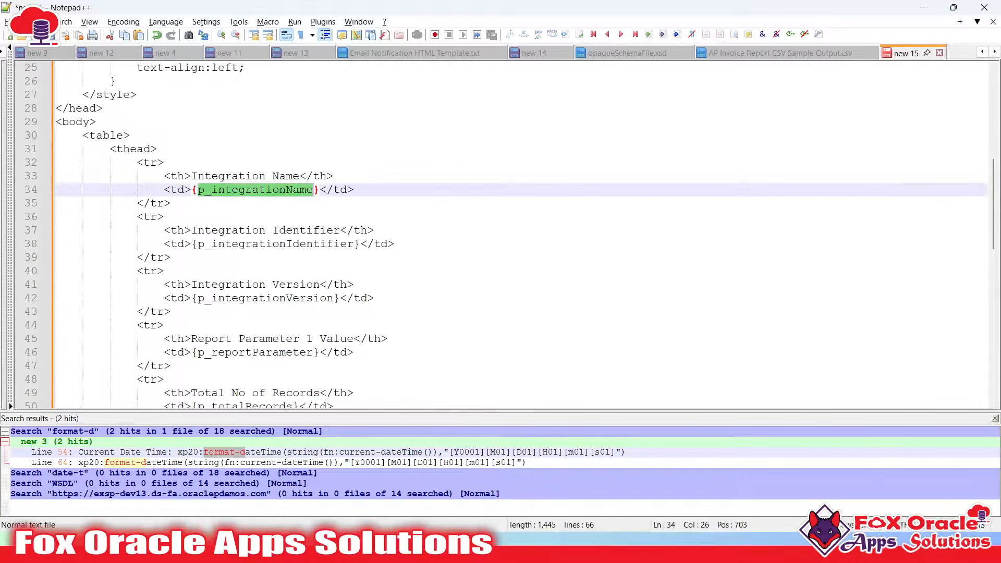
{"action": "key", "text": "alt+Tab"}
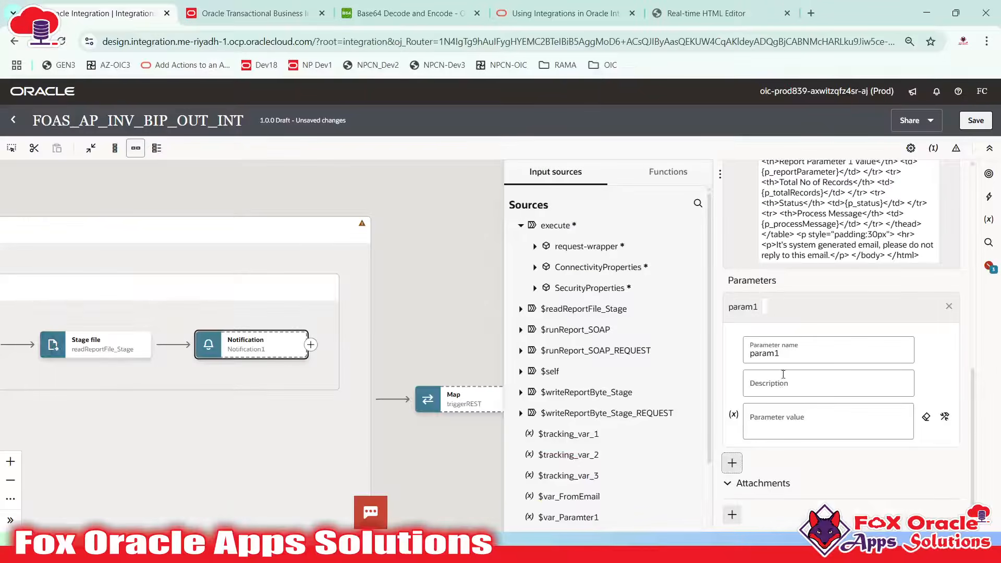
{"action": "double_click", "coordinate": [789, 357]}
{"action": "key", "text": "ctrl+v"}
Map $self > metadata > integration > name as p_integrationName's value
{"action": "left_click", "coordinate": [785, 416]}
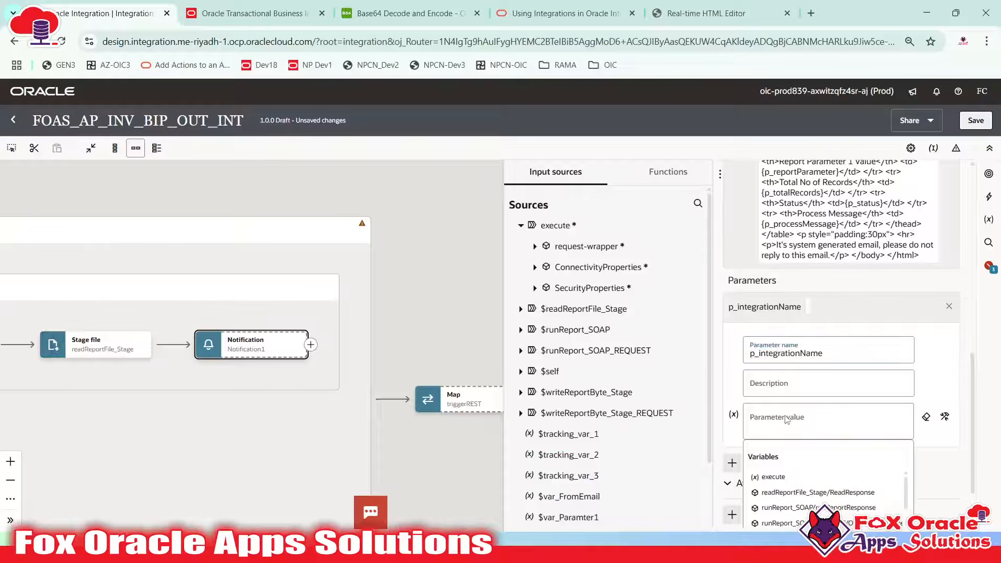
{"action": "left_click", "coordinate": [535, 245]}
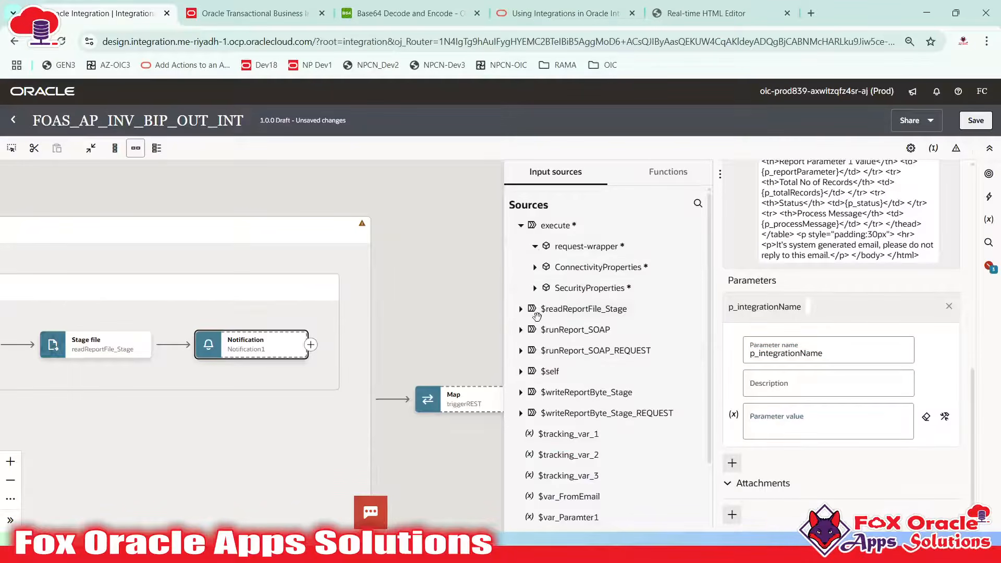
{"action": "left_click", "coordinate": [520, 369]}
{"action": "scroll", "coordinate": [541, 344], "scroll_direction": "down", "scroll_amount": 2}
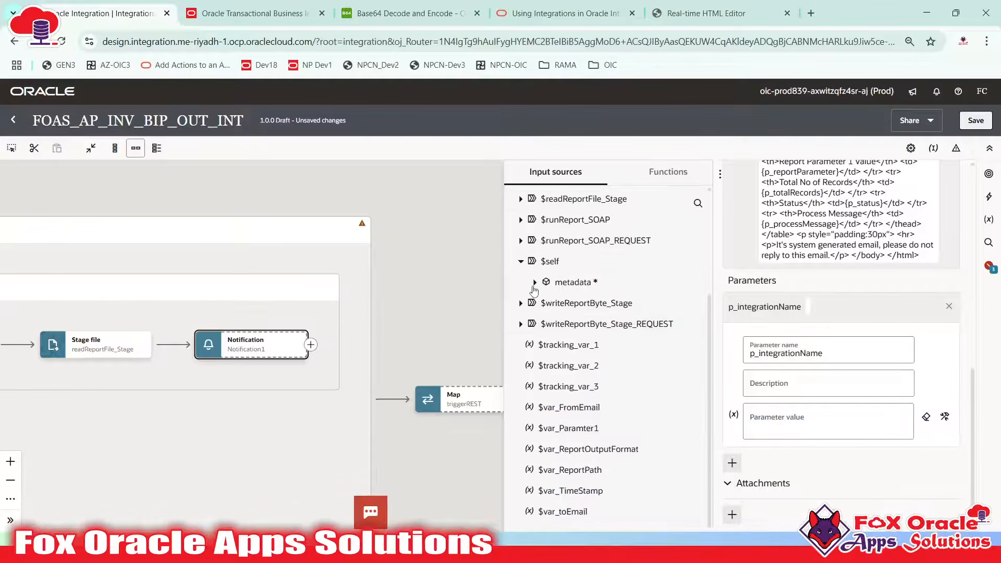
{"action": "left_click", "coordinate": [544, 303]}
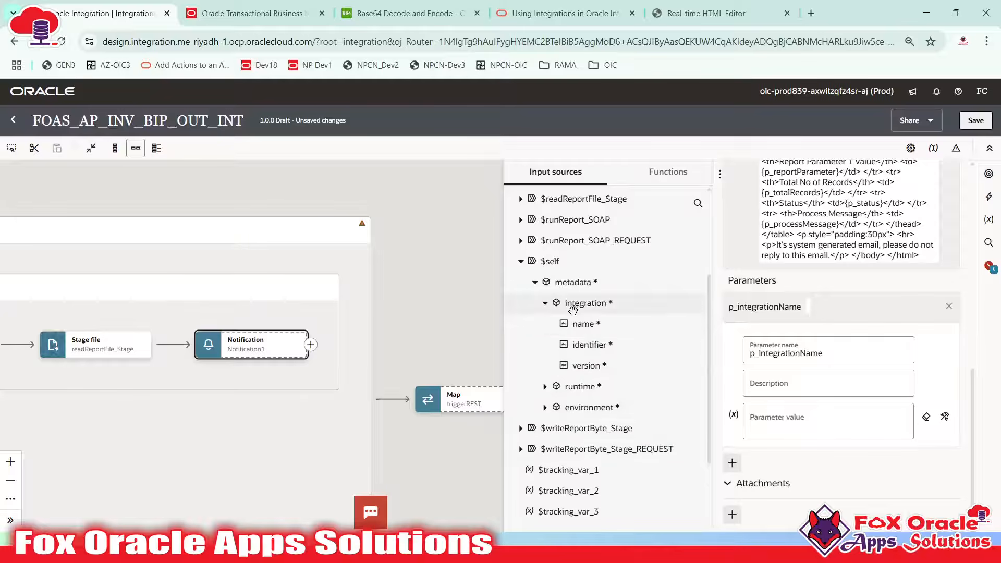
{"action": "left_click_drag", "start_coordinate": [586, 327], "coordinate": [805, 417]}
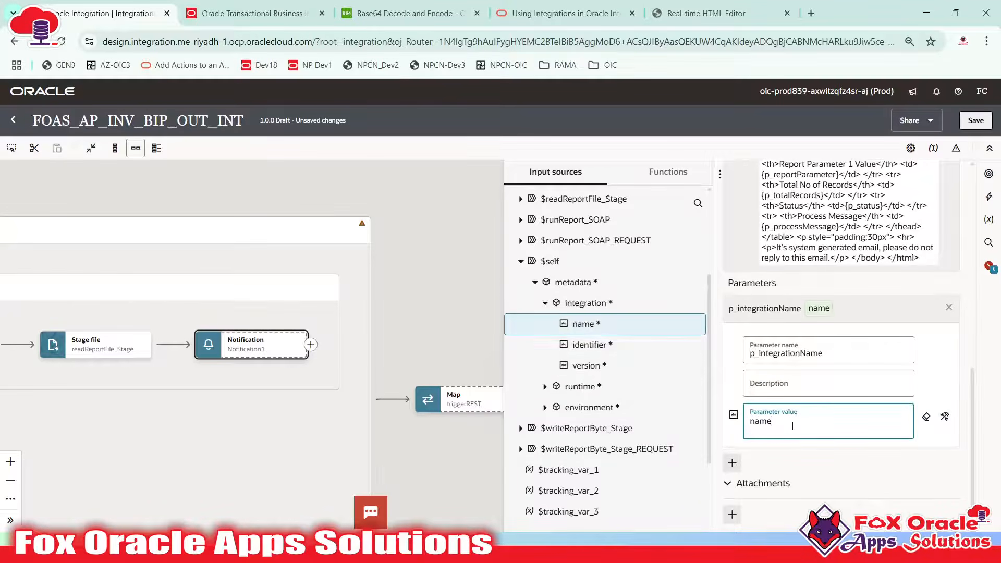
Duplicate the Integration Version table row twice below itself in the template
{"action": "key", "text": "alt+Tab"}
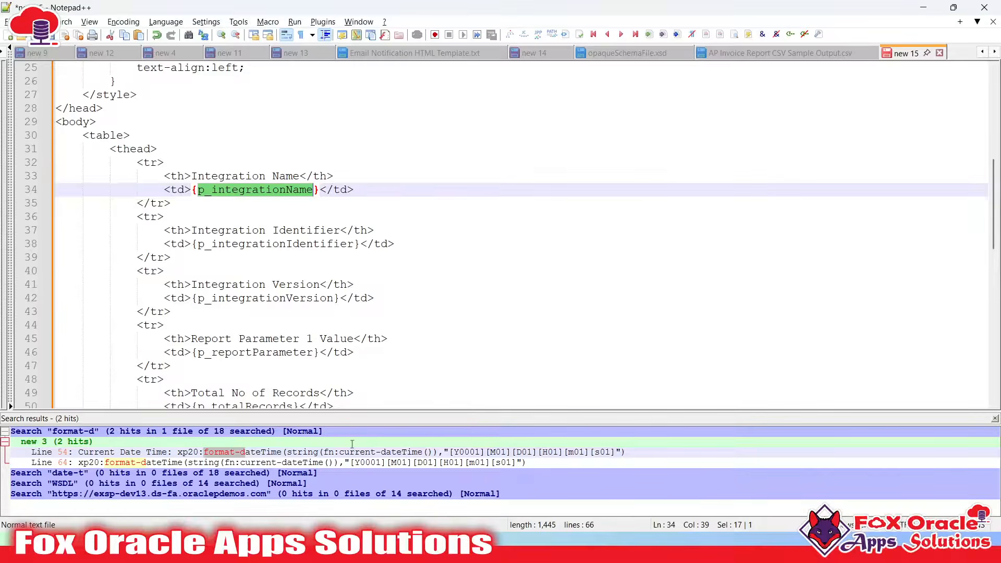
{"action": "left_click", "coordinate": [259, 177]}
{"action": "scroll", "coordinate": [242, 205], "scroll_direction": "down", "scroll_amount": 1}
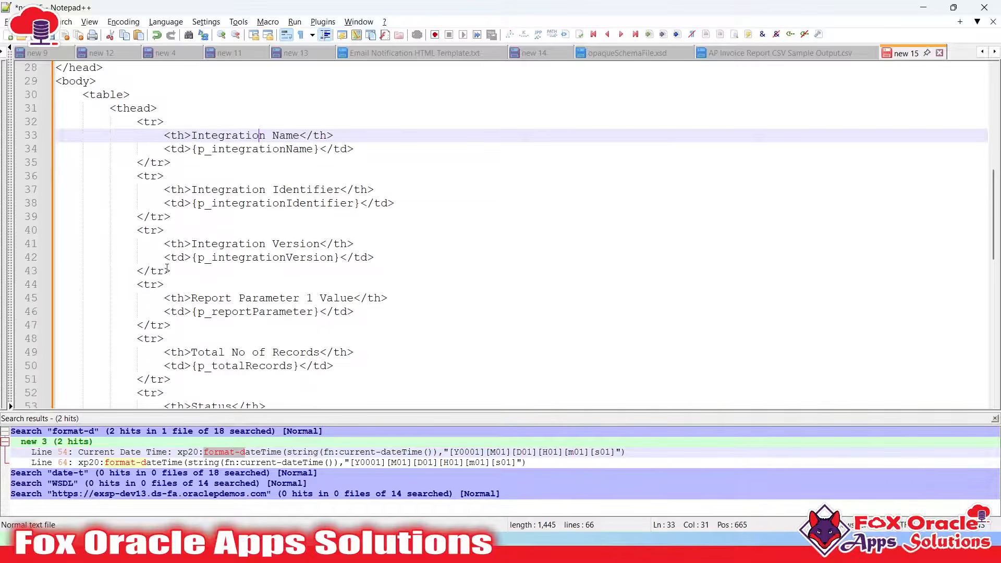
{"action": "left_click", "coordinate": [135, 230]}
{"action": "left_click", "coordinate": [189, 272], "text": "shift"}
{"action": "key", "text": "ctrl+c"}
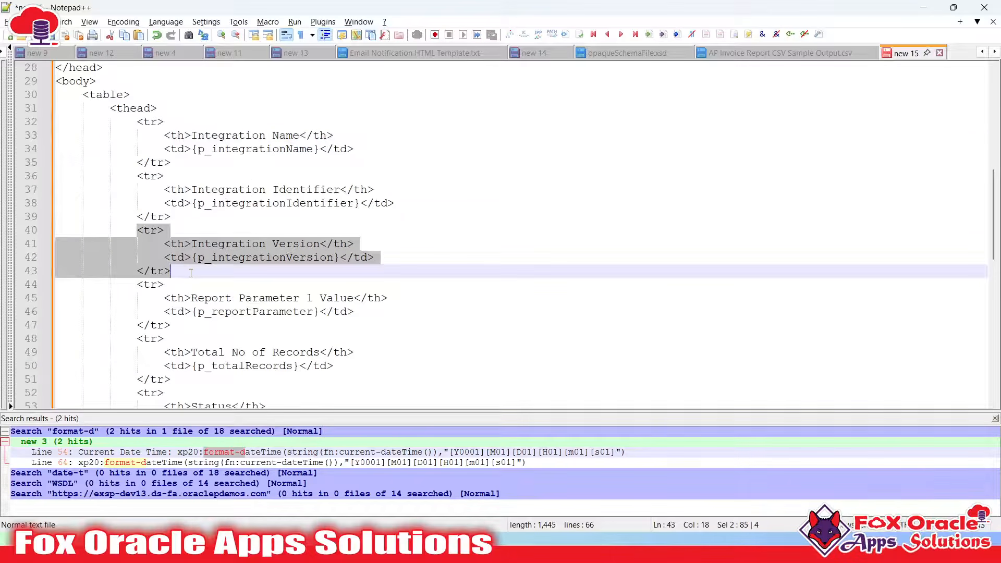
{"action": "left_click", "coordinate": [191, 272]}
{"action": "key", "text": "Return"}
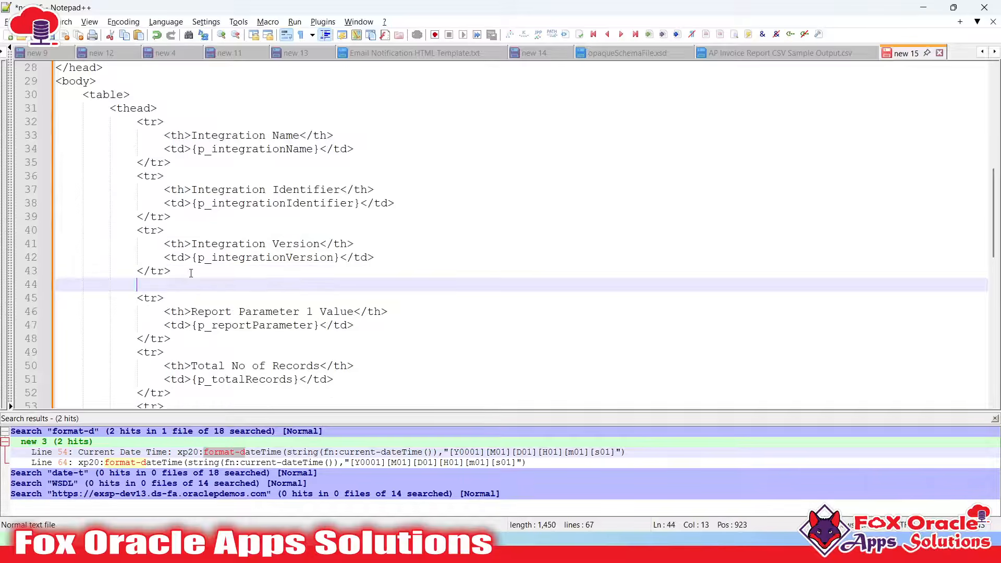
{"action": "key", "text": "ctrl+v"}
{"action": "key", "text": "Return"}
{"action": "key", "text": "ctrl+v"}
Turn the first copy into an Integration Instance Id row with placeholder p_integrationInstanceId
{"action": "scroll", "coordinate": [266, 290], "scroll_direction": "down", "scroll_amount": 2}
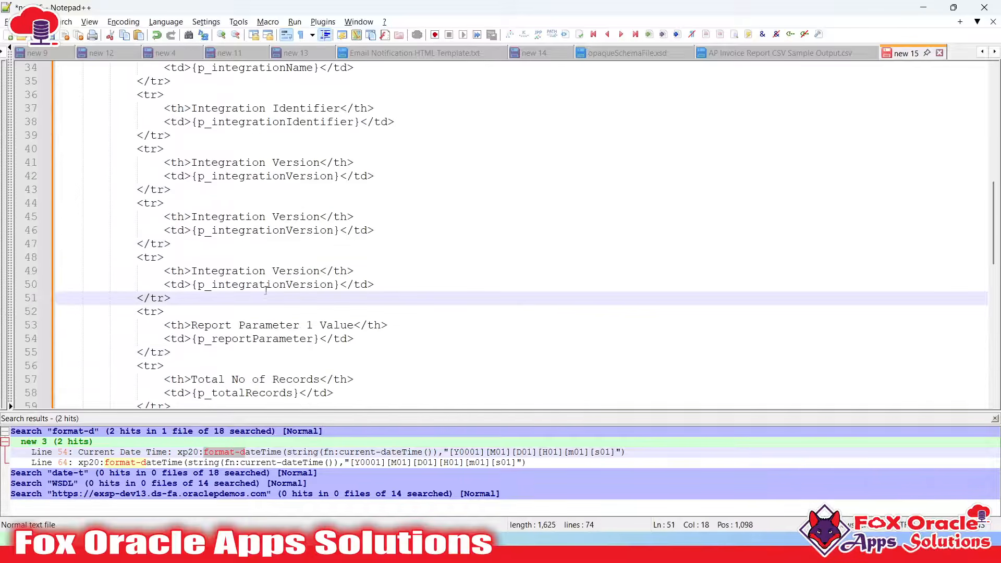
{"action": "left_click", "coordinate": [272, 216]}
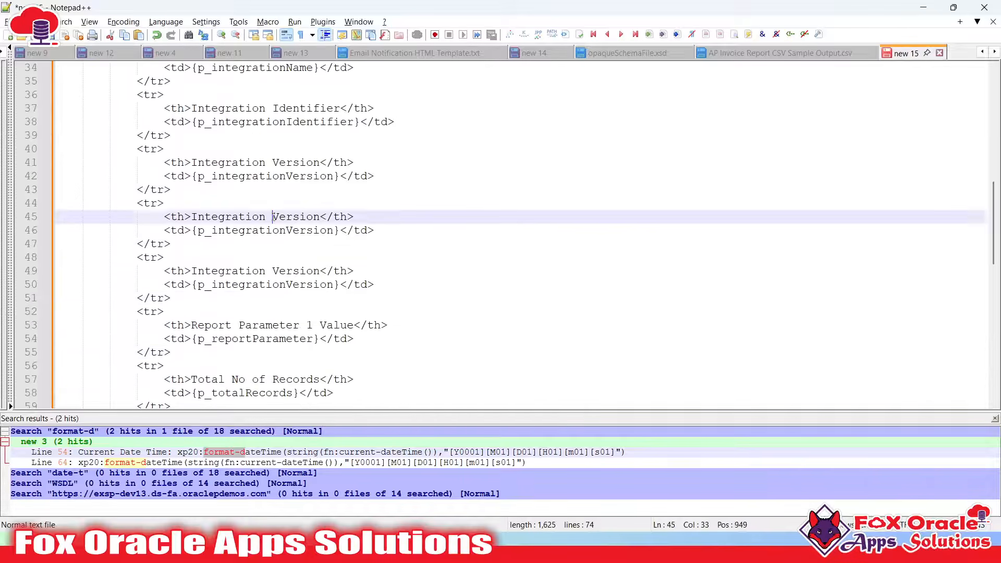
{"action": "double_click", "coordinate": [322, 216]}
{"action": "type", "text": "Inte"}
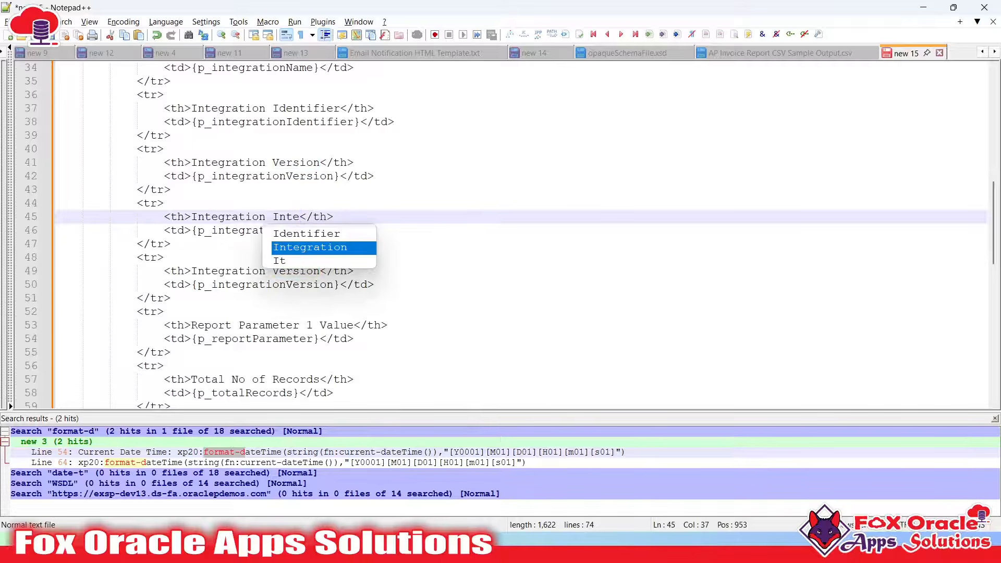
{"action": "type", "text": "nstance"}
{"action": "key", "text": "BackSpace"}
{"action": "key", "text": "BackSpace"}
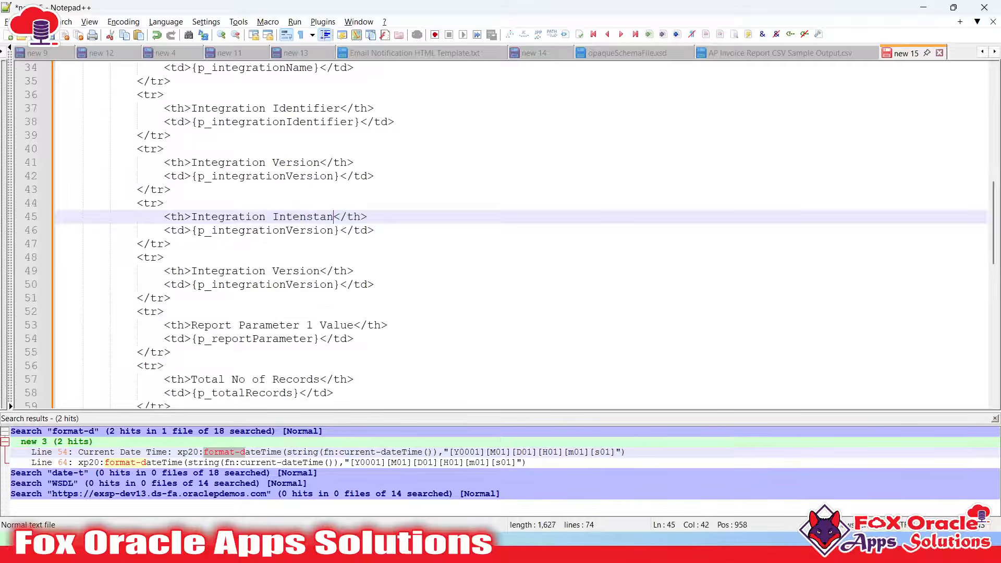
{"action": "key", "text": "BackSpace"}
{"action": "key", "text": "BackSpace"}
{"action": "key", "text": "BackSpace"}
{"action": "key", "text": "BackSpace"}
{"action": "key", "text": "BackSpace"}
{"action": "key", "text": "BackSpace"}
{"action": "type", "text": "stance Id"}
{"action": "left_click", "coordinate": [218, 231]}
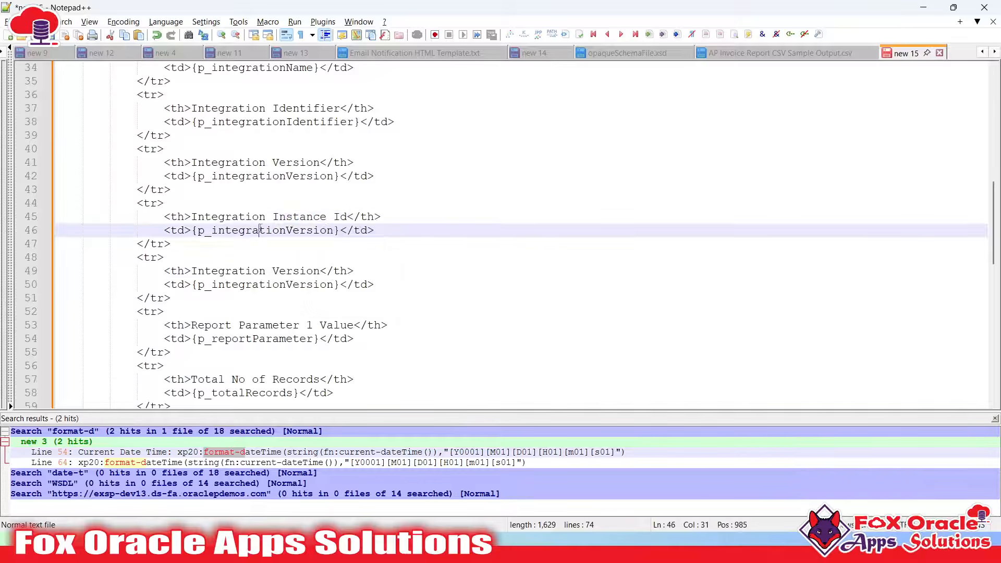
{"action": "left_click", "coordinate": [332, 233], "text": "shift"}
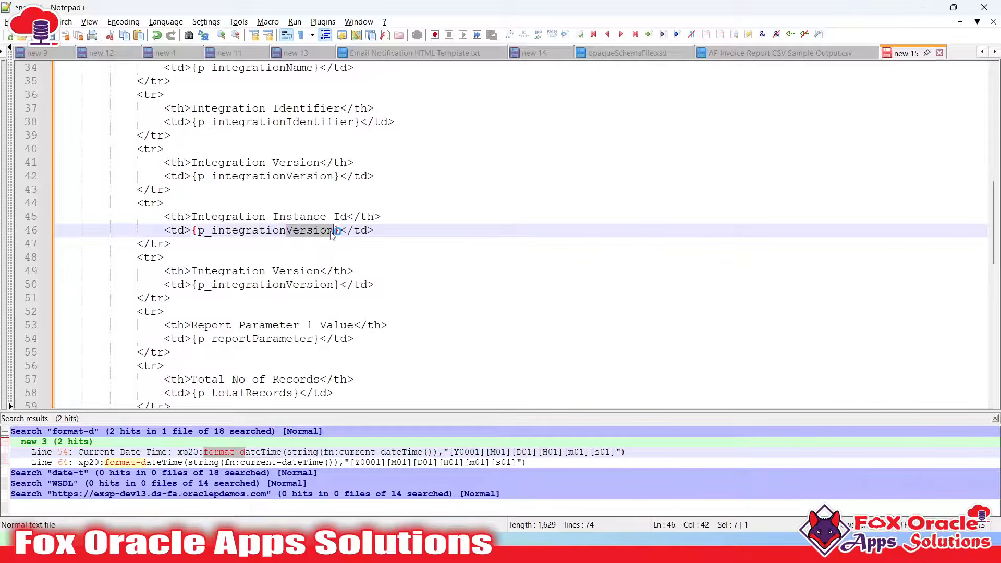
{"action": "type", "text": "InstanceId"}
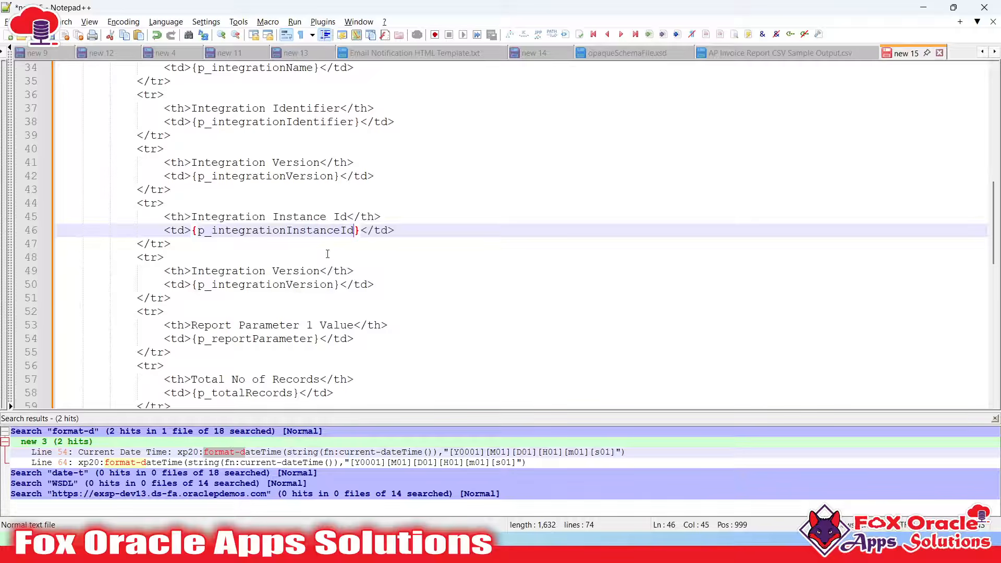
Turn the second copy into an Output File Name row with placeholder p_Output File Name, then select all
{"action": "left_click", "coordinate": [193, 271]}
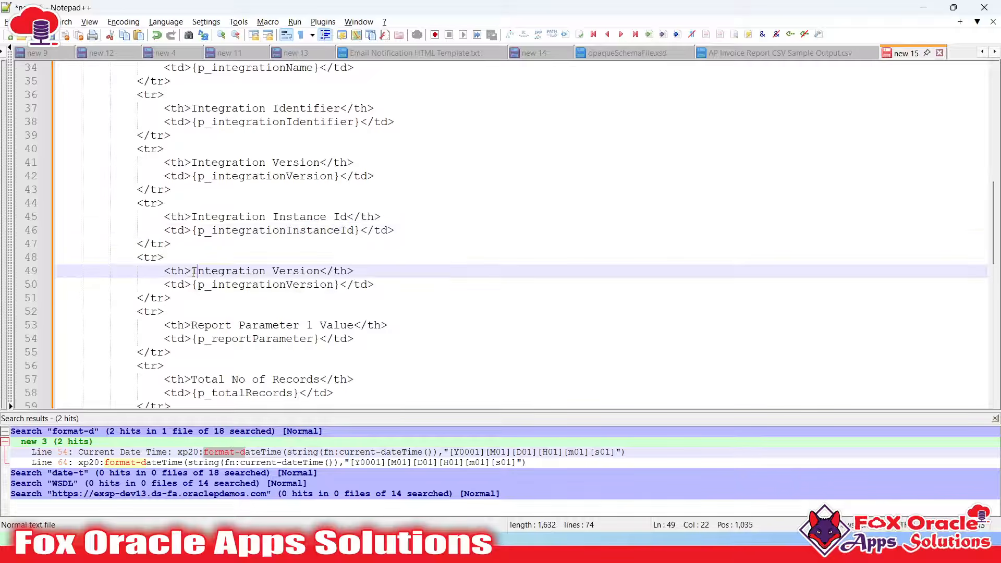
{"action": "left_click", "coordinate": [321, 271], "text": "shift"}
{"action": "type", "text": "Output"}
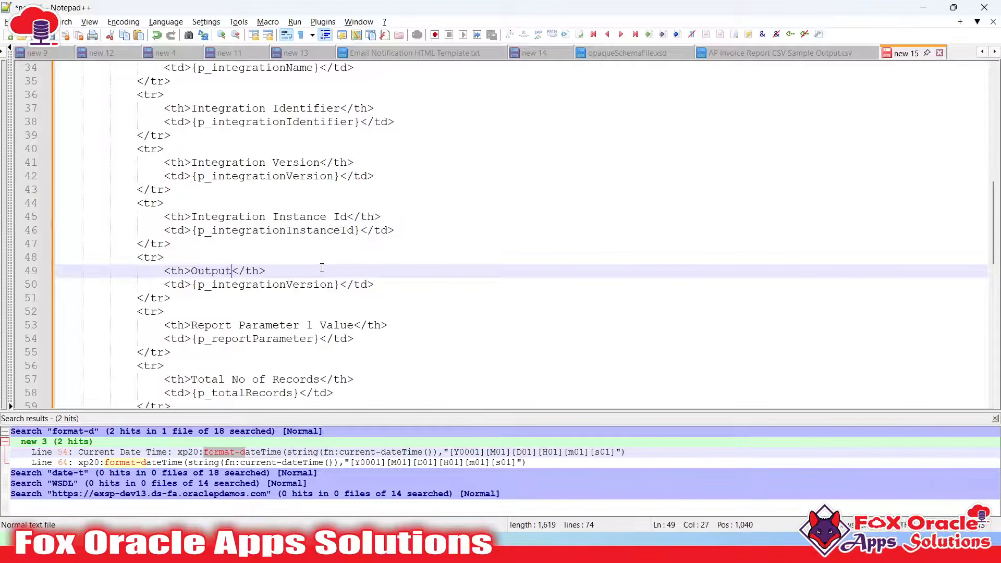
{"action": "type", "text": " File Name"}
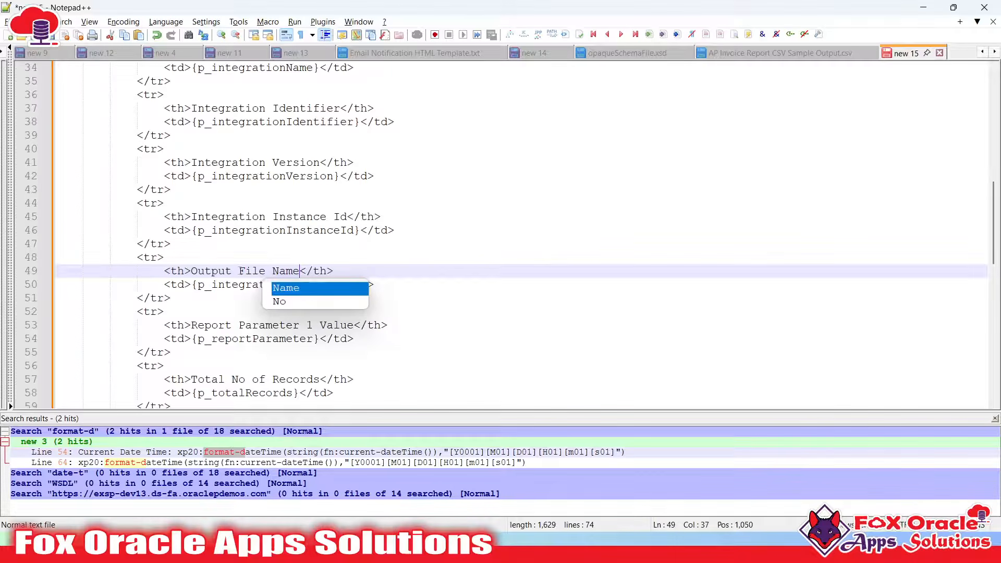
{"action": "left_click", "coordinate": [213, 286]}
{"action": "left_click", "coordinate": [333, 285], "text": "shift"}
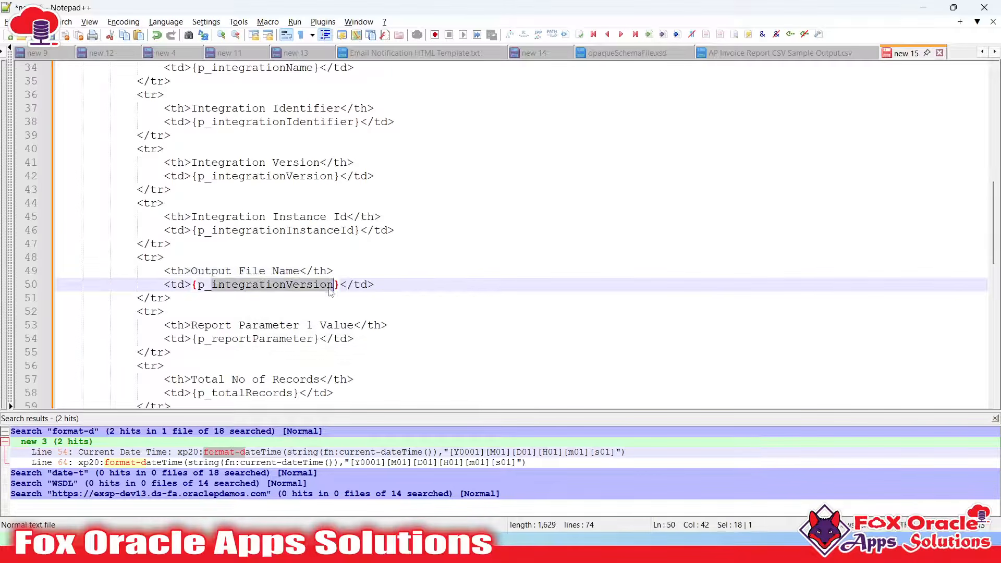
{"action": "type", "text": "Output File "}
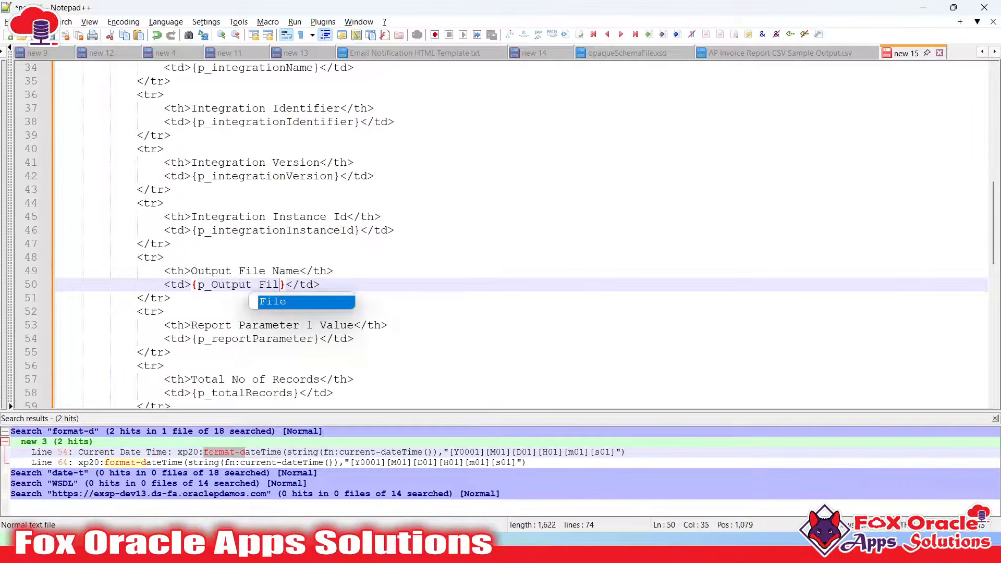
{"action": "type", "text": "Name"}
{"action": "left_click", "coordinate": [352, 270]}
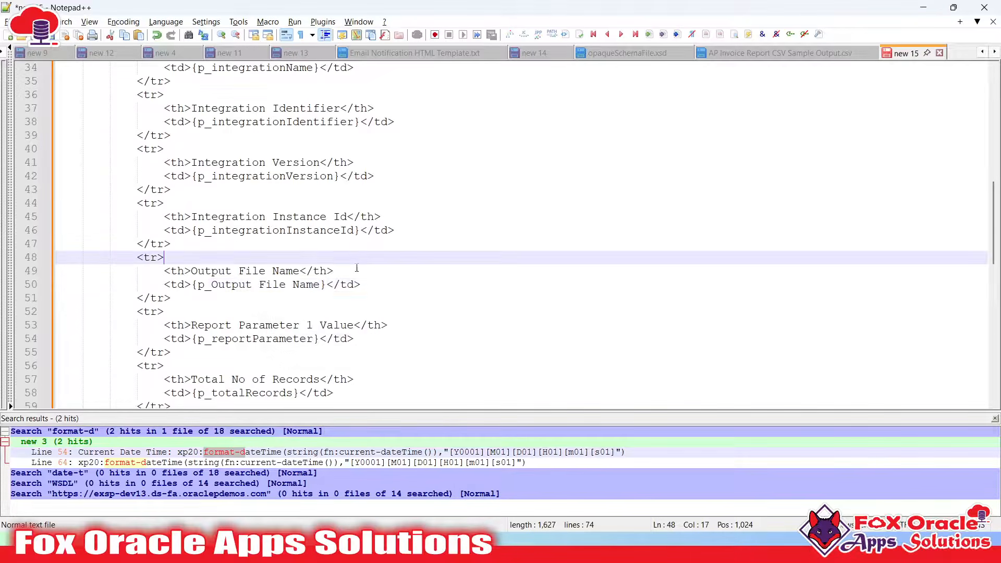
{"action": "scroll", "coordinate": [343, 313], "scroll_direction": "down", "scroll_amount": 8}
{"action": "key", "text": "ctrl+a"}
Replace the notification Body with the updated HTML template
{"action": "key", "text": "alt+Tab"}
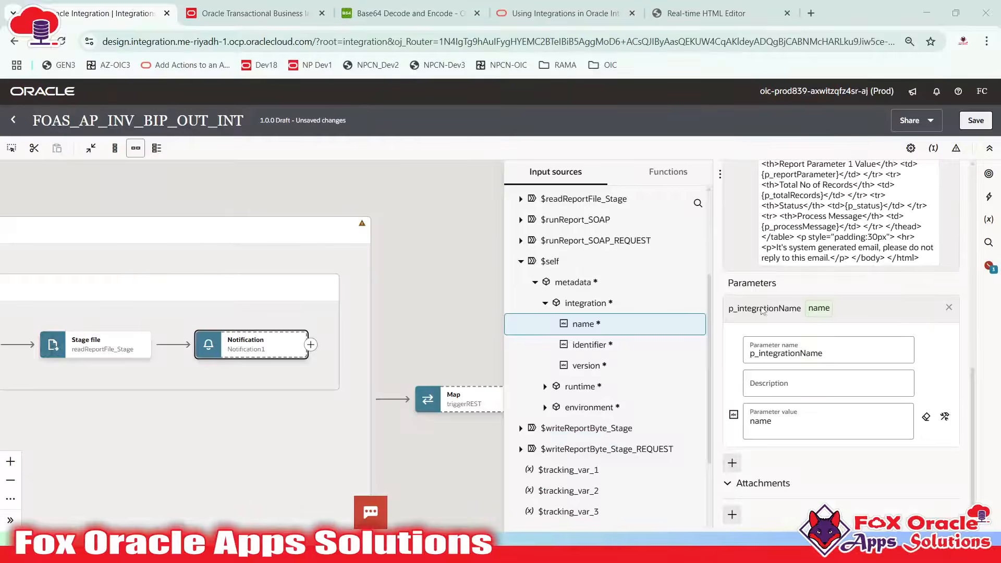
{"action": "left_click", "coordinate": [810, 234]}
{"action": "left_click", "coordinate": [808, 374]}
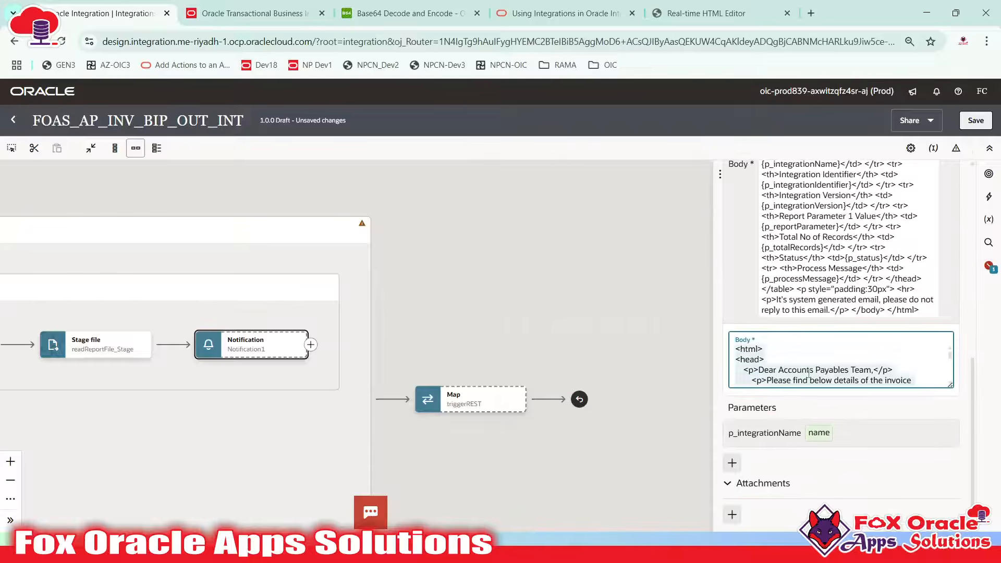
{"action": "key", "text": "ctrl+a"}
{"action": "key", "text": "BackSpace"}
{"action": "key", "text": "ctrl+v"}
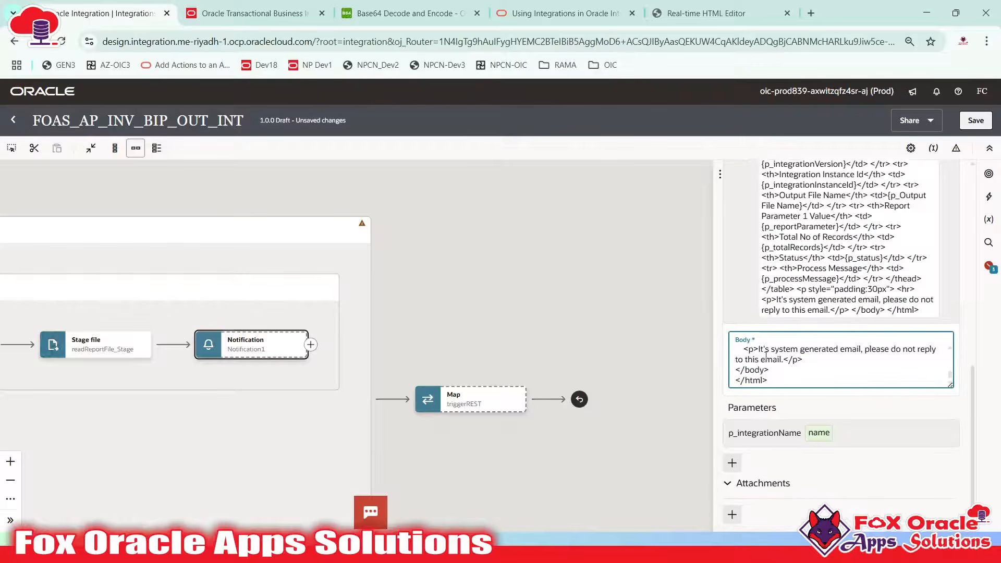
Add a body parameter named p_integrationIdentifier, copied from the template
{"action": "left_click", "coordinate": [732, 463]}
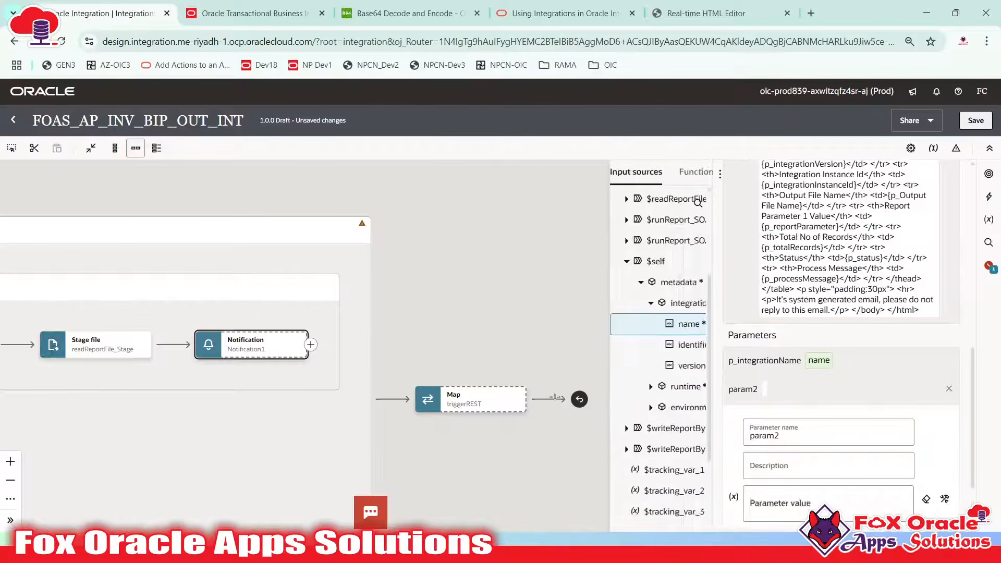
{"action": "key", "text": "alt+Tab"}
{"action": "scroll", "coordinate": [251, 248], "scroll_direction": "up", "scroll_amount": 12}
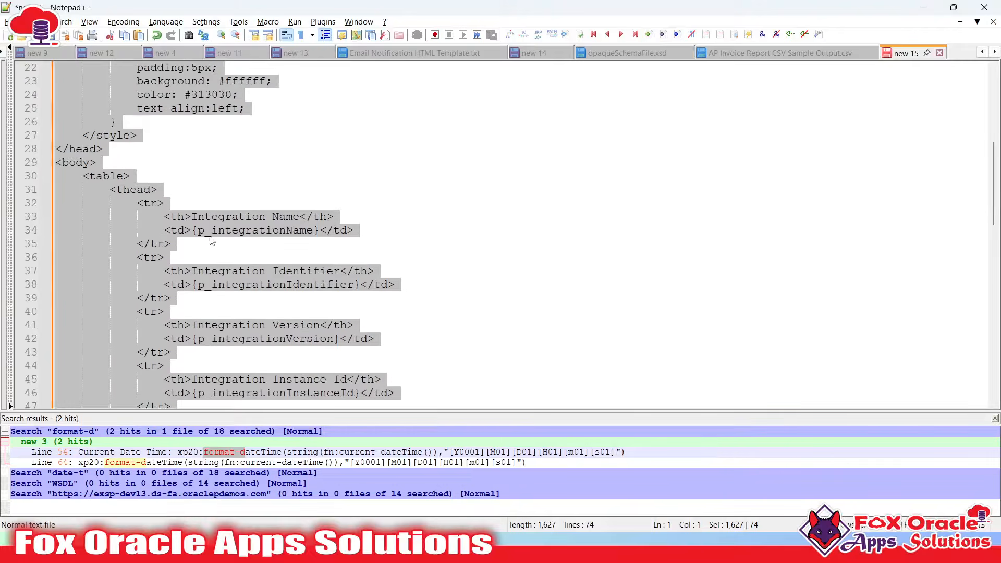
{"action": "left_click", "coordinate": [214, 235]}
{"action": "double_click", "coordinate": [248, 284]}
{"action": "key", "text": "ctrl+c"}
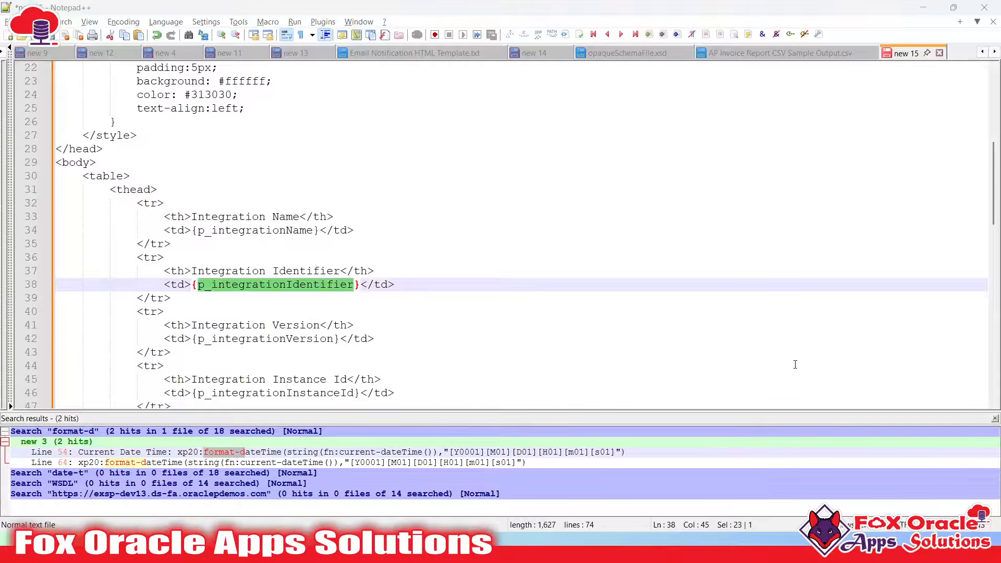
{"action": "key", "text": "alt+Tab"}
{"action": "scroll", "coordinate": [793, 401], "scroll_direction": "down", "scroll_amount": 1}
{"action": "left_click", "coordinate": [792, 357]}
{"action": "key", "text": "ctrl+a"}
{"action": "key", "text": "ctrl+v"}
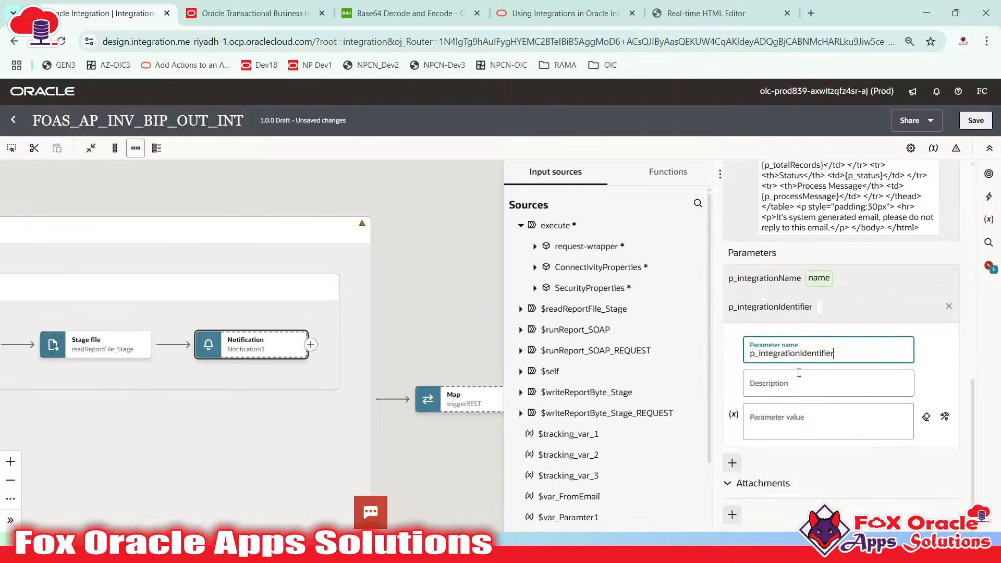
Map $self > metadata > integration > identifier as p_integrationIdentifier's value
{"action": "left_click", "coordinate": [797, 417]}
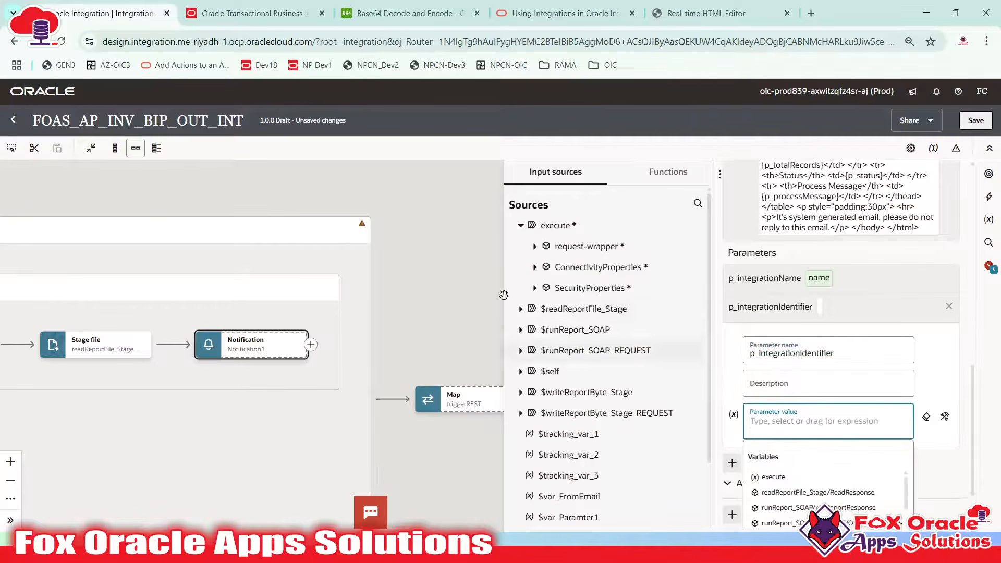
{"action": "left_click", "coordinate": [520, 371]}
{"action": "left_click", "coordinate": [535, 392]}
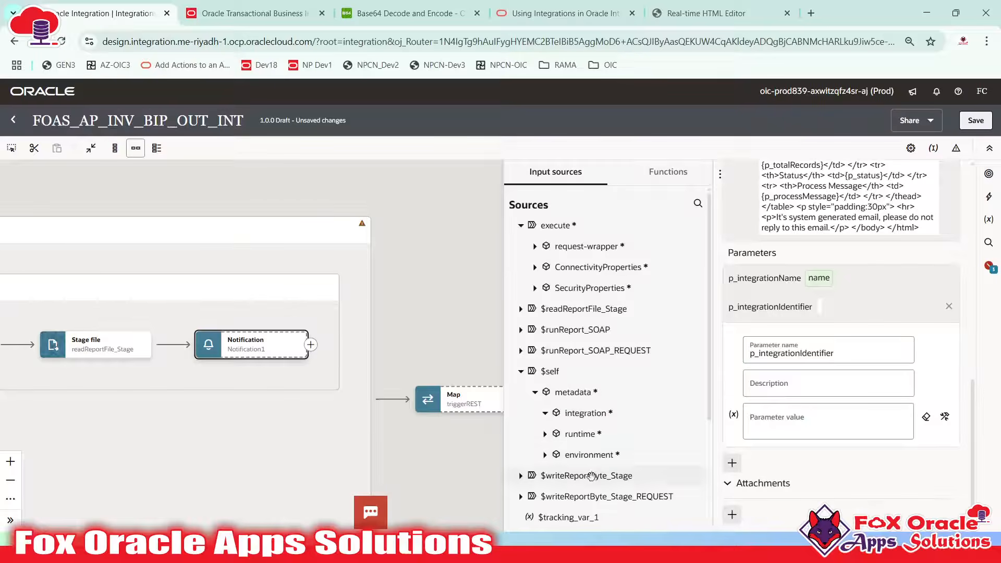
{"action": "left_click", "coordinate": [545, 413]}
{"action": "scroll", "coordinate": [549, 309], "scroll_direction": "down", "scroll_amount": 3}
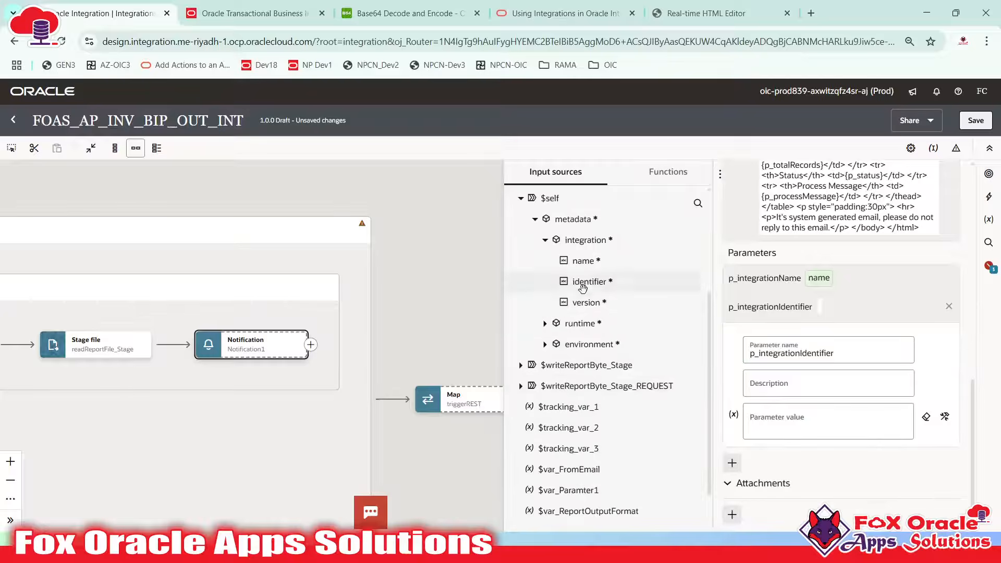
{"action": "left_click_drag", "start_coordinate": [594, 284], "coordinate": [815, 431]}
Add a body parameter named p_integrationVersion, copied from the template
{"action": "left_click", "coordinate": [732, 462]}
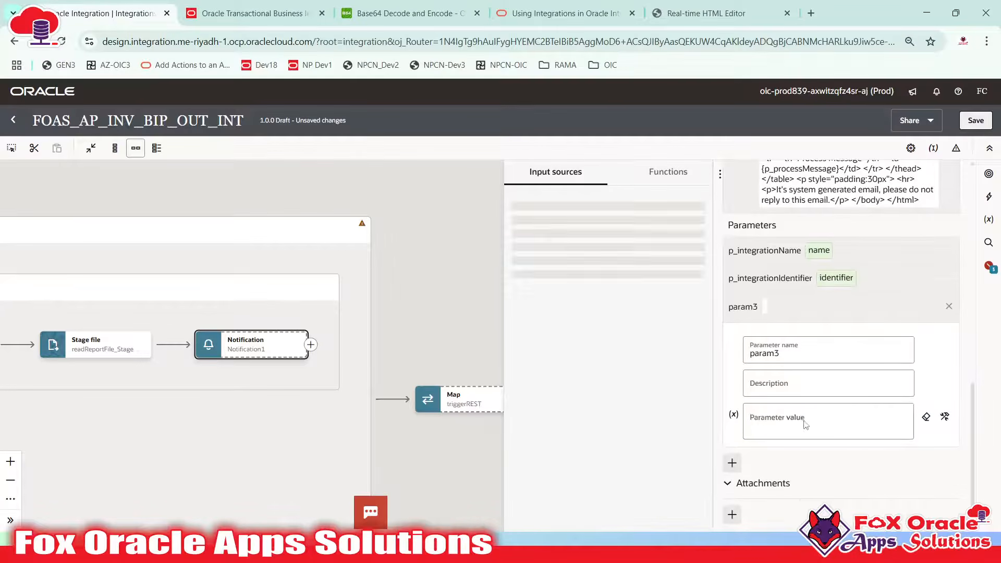
{"action": "key", "text": "alt+Tab"}
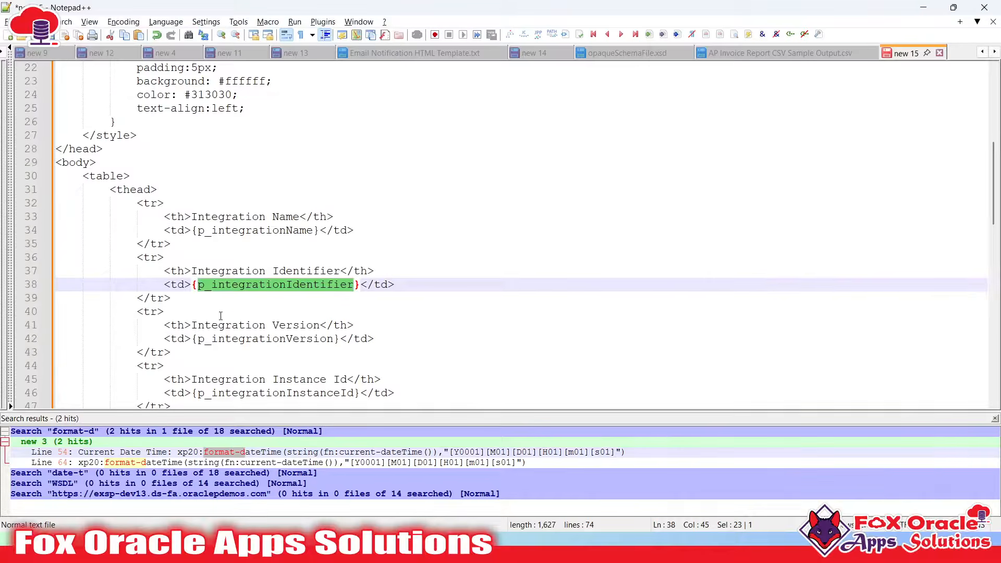
{"action": "scroll", "coordinate": [250, 257], "scroll_direction": "down", "scroll_amount": 3}
{"action": "double_click", "coordinate": [291, 215]}
{"action": "key", "text": "ctrl+c"}
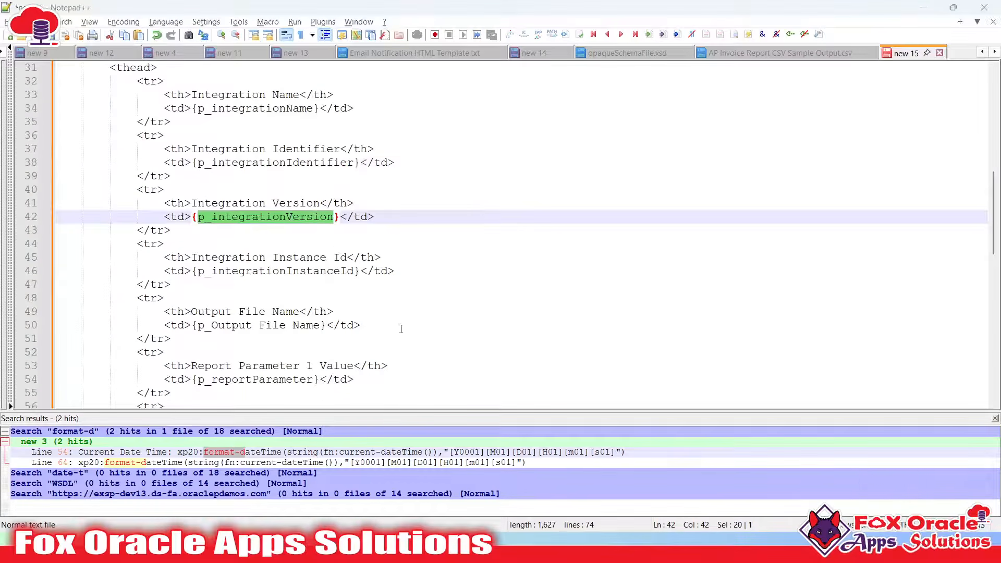
{"action": "key", "text": "alt+Tab"}
{"action": "double_click", "coordinate": [771, 357]}
{"action": "key", "text": "ctrl+v"}
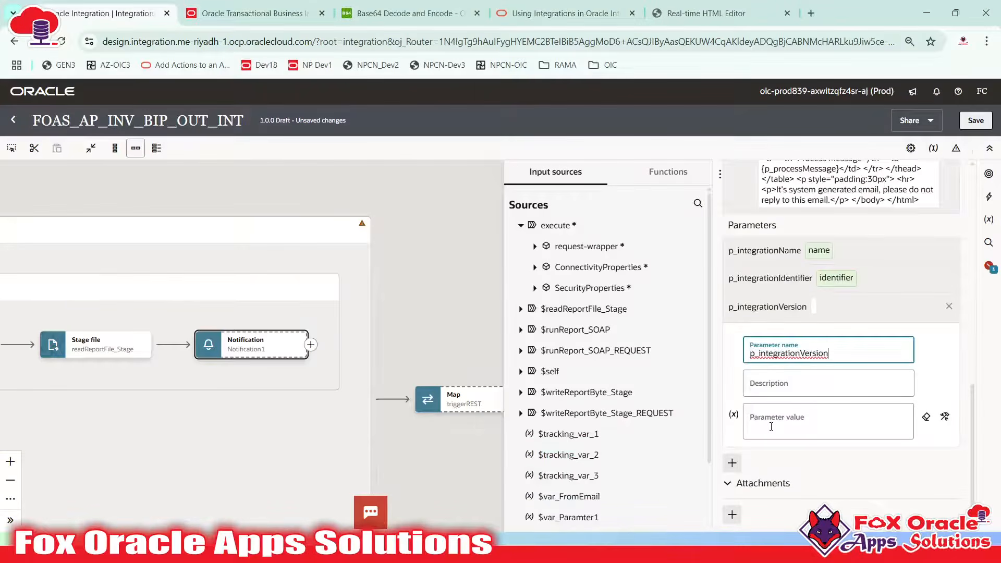
Map the $self integration metadata version as p_integrationVersion's value
{"action": "left_click", "coordinate": [780, 411]}
{"action": "left_click", "coordinate": [520, 371]}
{"action": "left_click", "coordinate": [534, 392]}
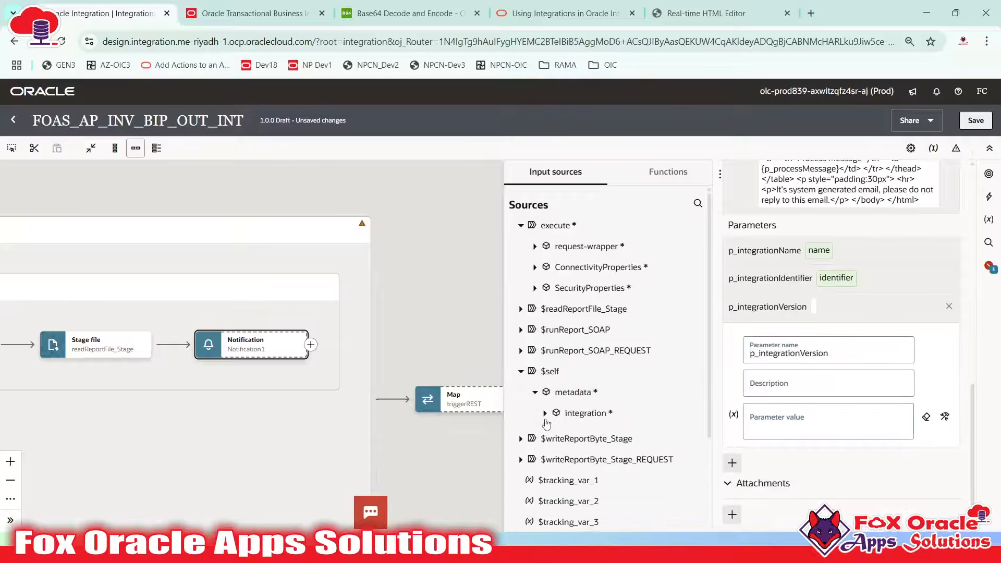
{"action": "left_click", "coordinate": [545, 413]}
{"action": "scroll", "coordinate": [582, 451], "scroll_direction": "down", "scroll_amount": 3}
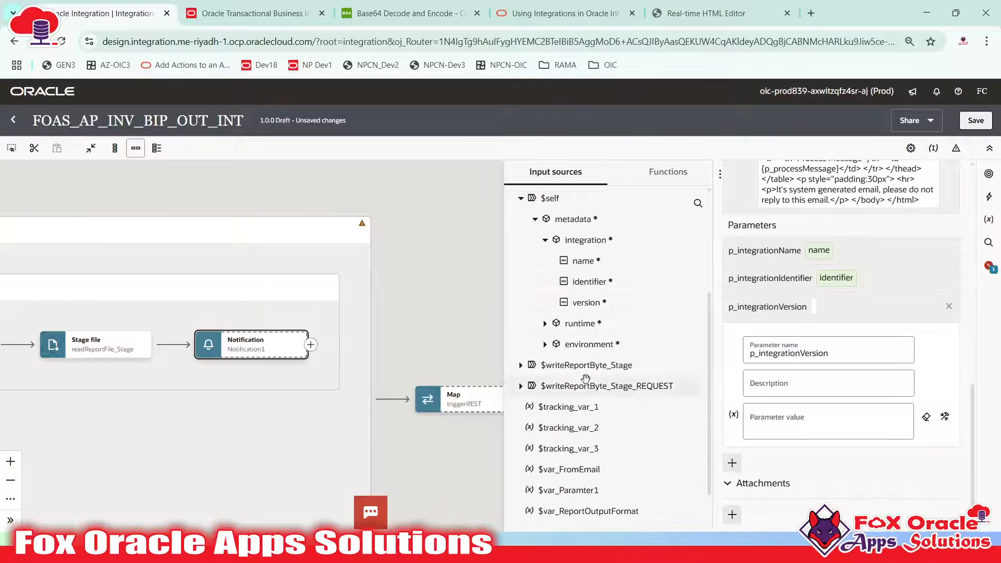
{"action": "left_click_drag", "start_coordinate": [585, 302], "coordinate": [772, 416]}
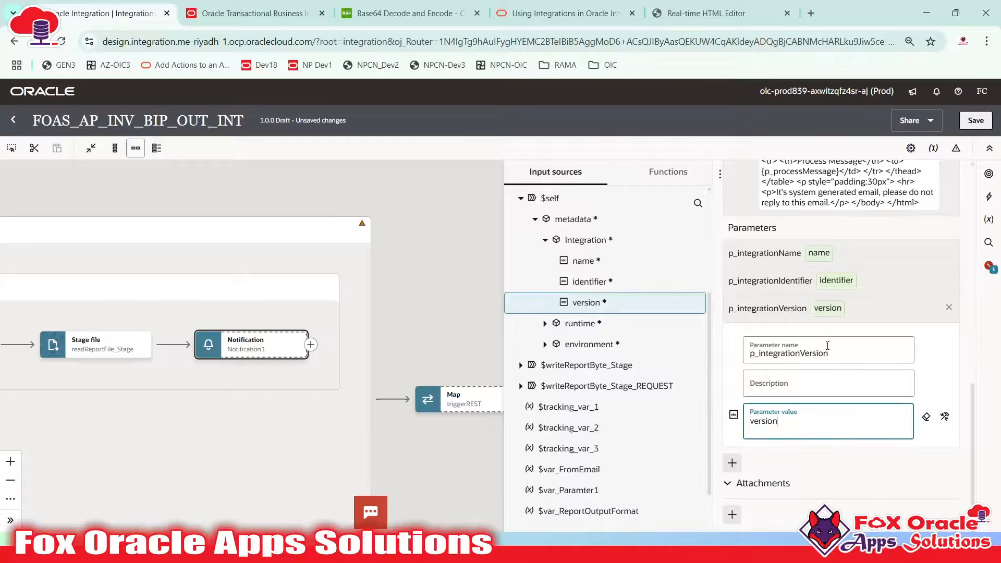
Add a body parameter named p_integrationInstanceId, copied from the template
{"action": "key", "text": "alt+Tab"}
{"action": "scroll", "coordinate": [133, 239], "scroll_direction": "down", "scroll_amount": 2}
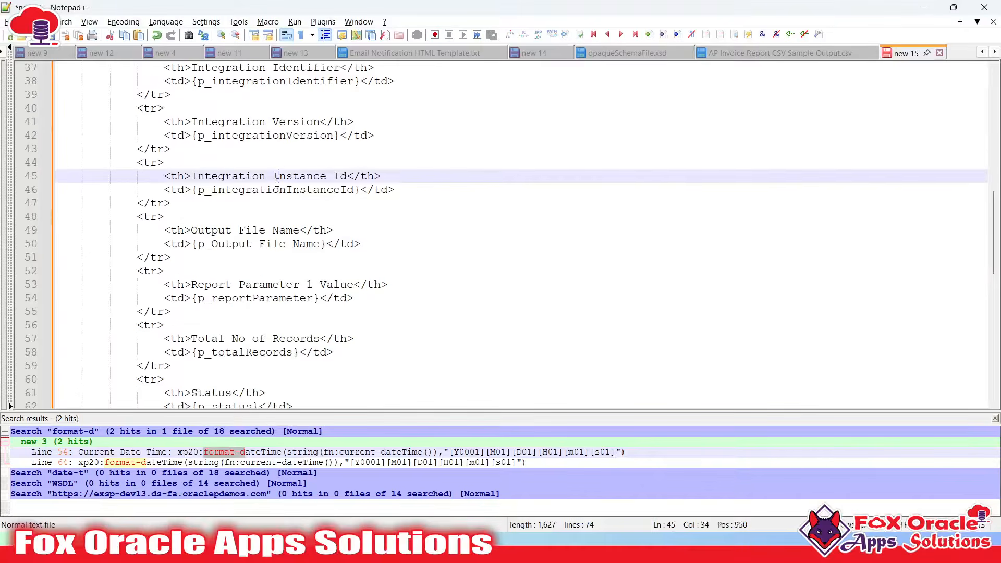
{"action": "double_click", "coordinate": [282, 176]}
{"action": "double_click", "coordinate": [266, 190]}
{"action": "key", "text": "ctrl+c"}
{"action": "key", "text": "alt+Tab"}
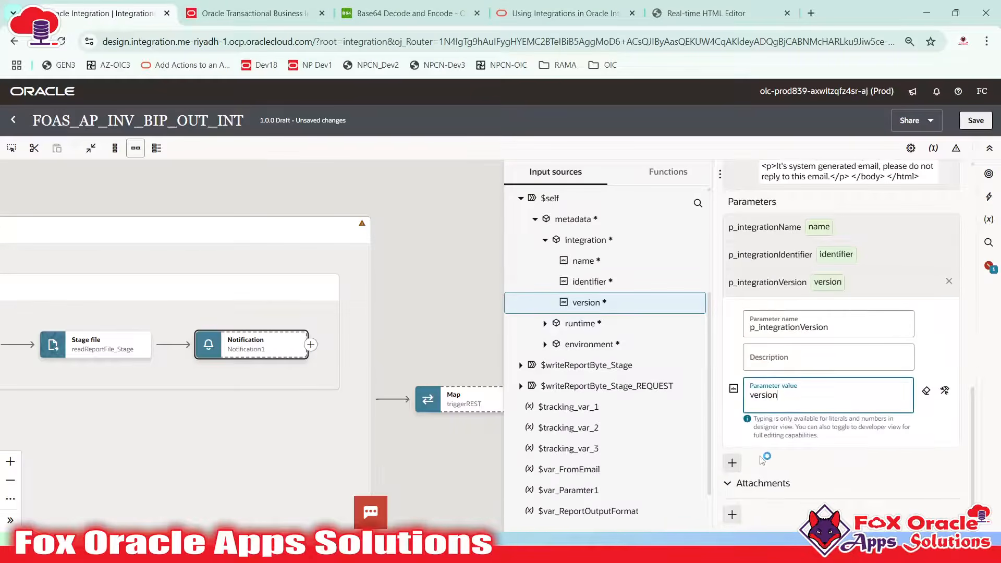
{"action": "left_click", "coordinate": [731, 462]}
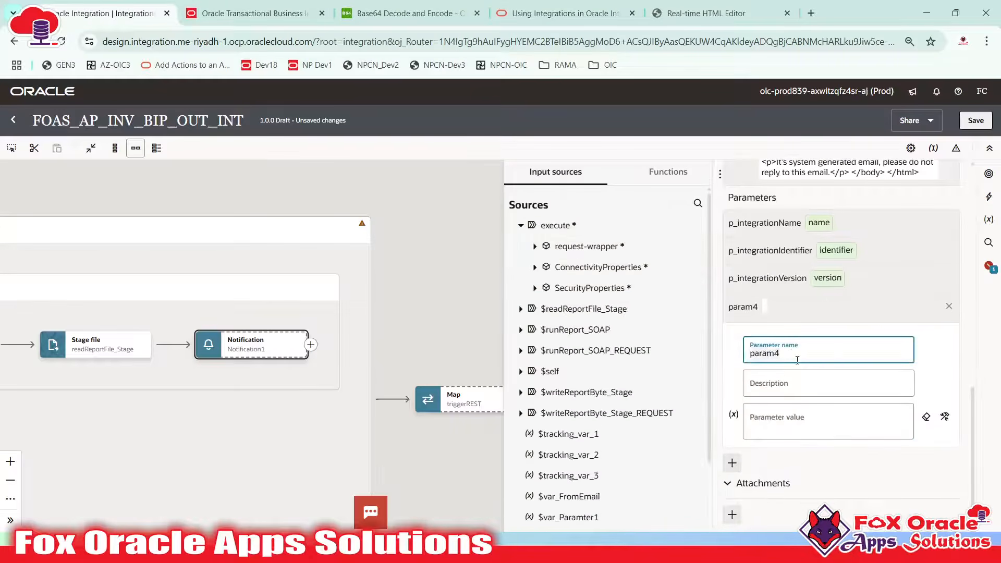
{"action": "key", "text": "ctrl+a"}
{"action": "key", "text": "ctrl+v"}
Map $self runtime instanceId as p_integrationInstanceId's value, then add a fifth parameter
{"action": "left_click", "coordinate": [771, 421]}
{"action": "left_click", "coordinate": [520, 371]}
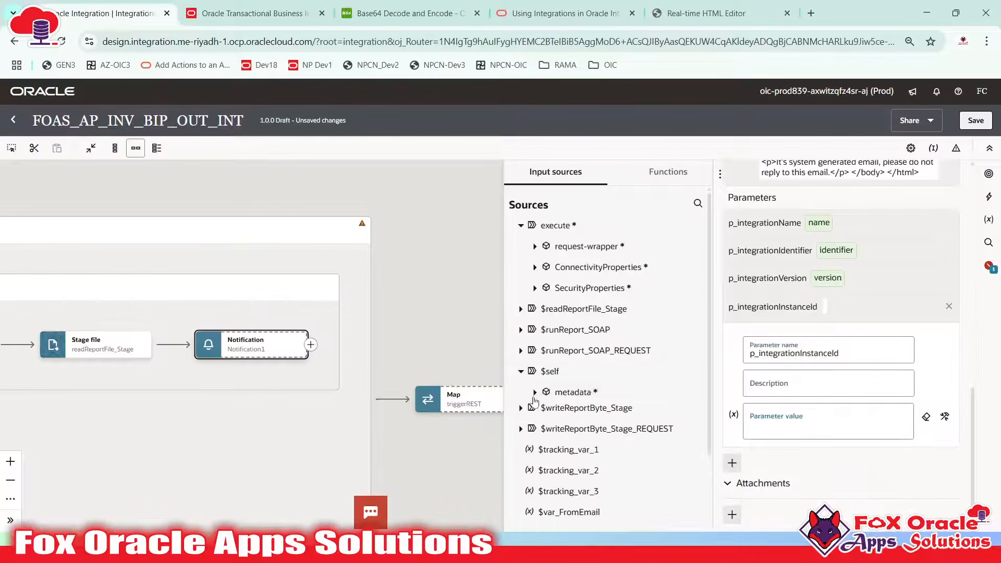
{"action": "left_click", "coordinate": [534, 392]}
{"action": "left_click", "coordinate": [545, 433]}
{"action": "scroll", "coordinate": [564, 414], "scroll_direction": "down", "scroll_amount": 3}
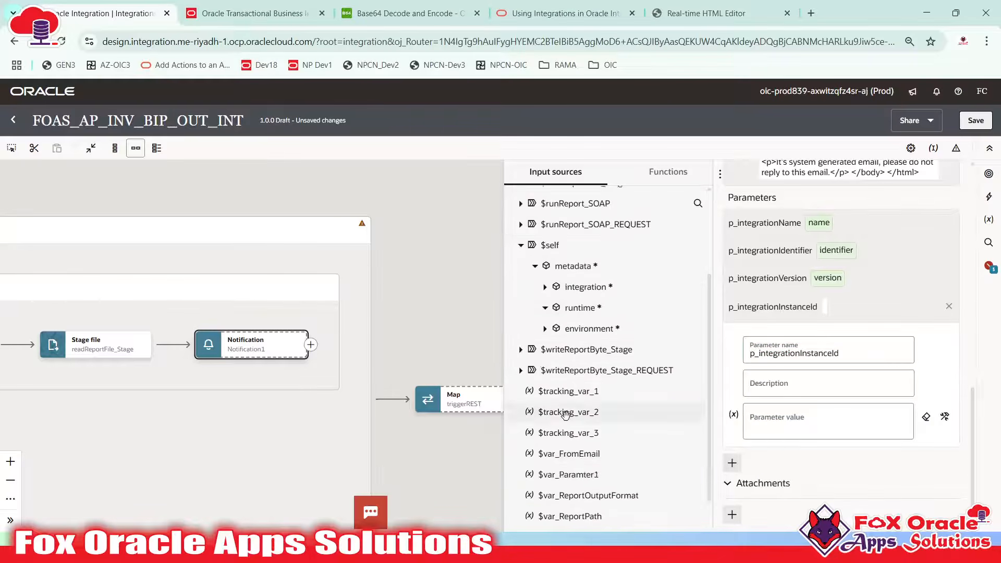
{"action": "scroll", "coordinate": [589, 359], "scroll_direction": "up", "scroll_amount": 2}
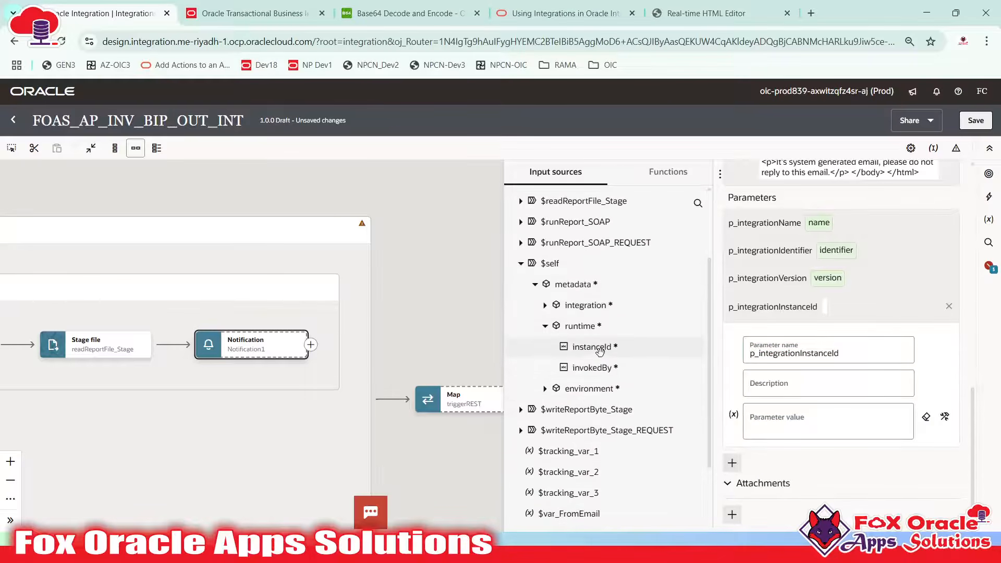
{"action": "left_click_drag", "start_coordinate": [600, 352], "coordinate": [778, 429]}
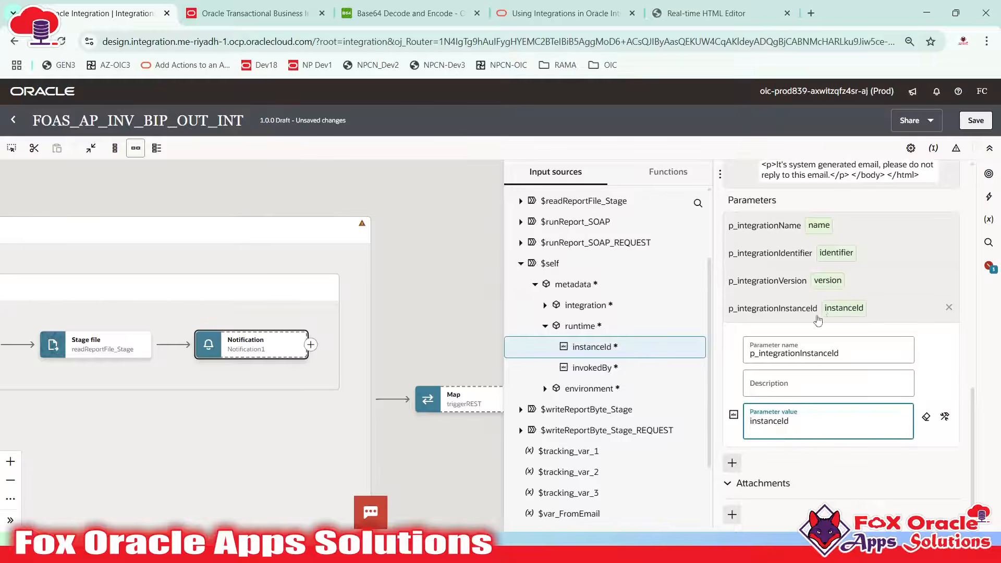
{"action": "left_click", "coordinate": [732, 463]}
{"action": "key", "text": "alt+Tab"}
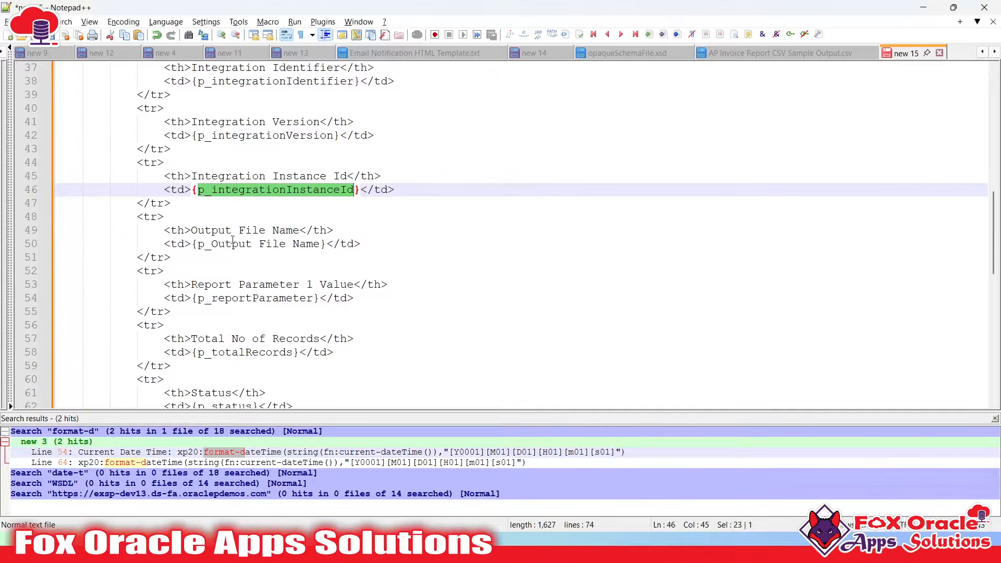
Remove the spaces so the template placeholder reads p_OutputFileName, and select it
{"action": "double_click", "coordinate": [231, 244]}
{"action": "left_click", "coordinate": [260, 245]}
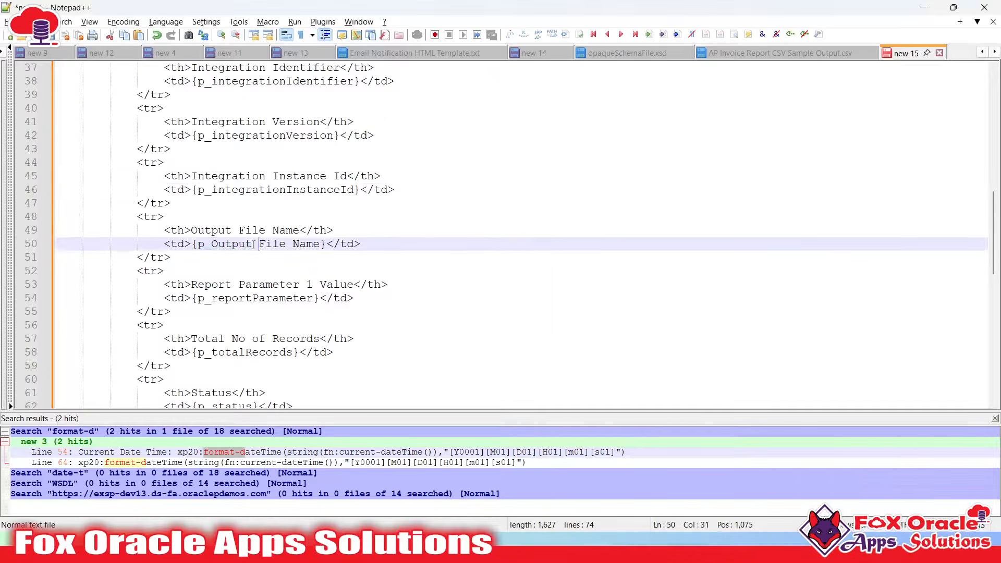
{"action": "double_click", "coordinate": [274, 242]}
{"action": "left_click", "coordinate": [239, 243]}
{"action": "left_click_drag", "start_coordinate": [256, 243], "coordinate": [266, 243]}
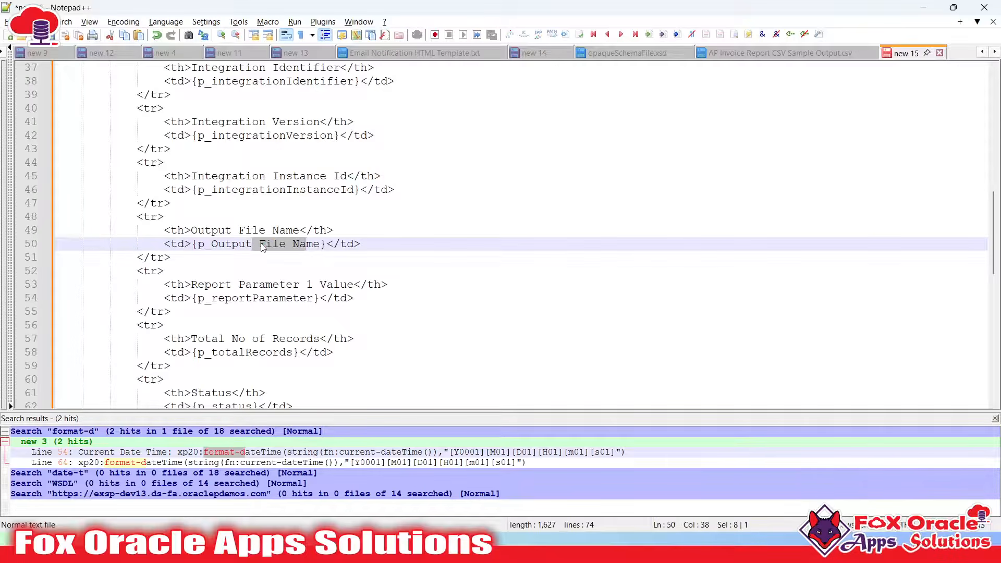
{"action": "key", "text": "BackSpace"}
{"action": "type", "text": "File"}
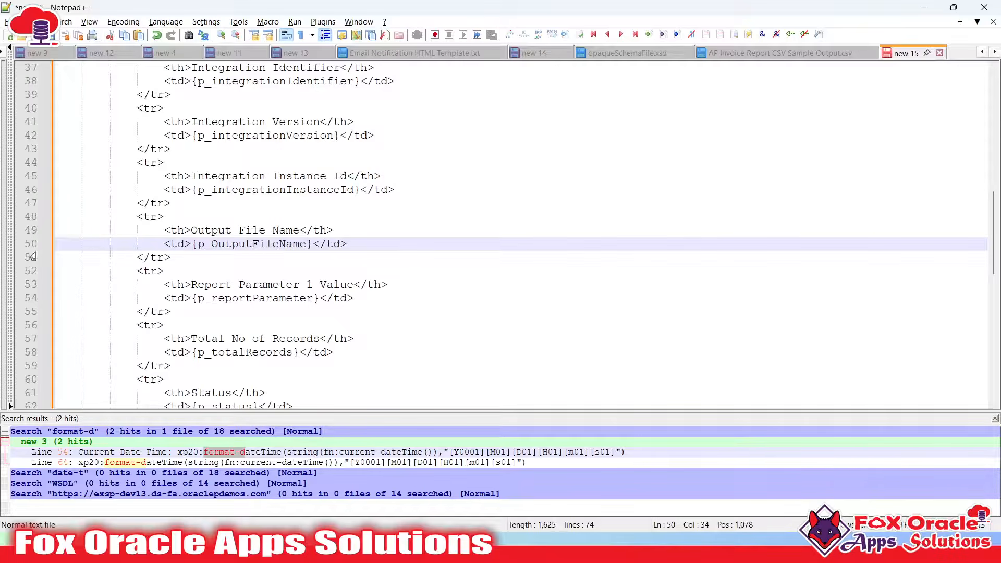
{"action": "double_click", "coordinate": [232, 243]}
{"action": "key", "text": "ctrl+c"}
Name the new notification parameter p_OutputFileName
{"action": "key", "text": "alt+Tab"}
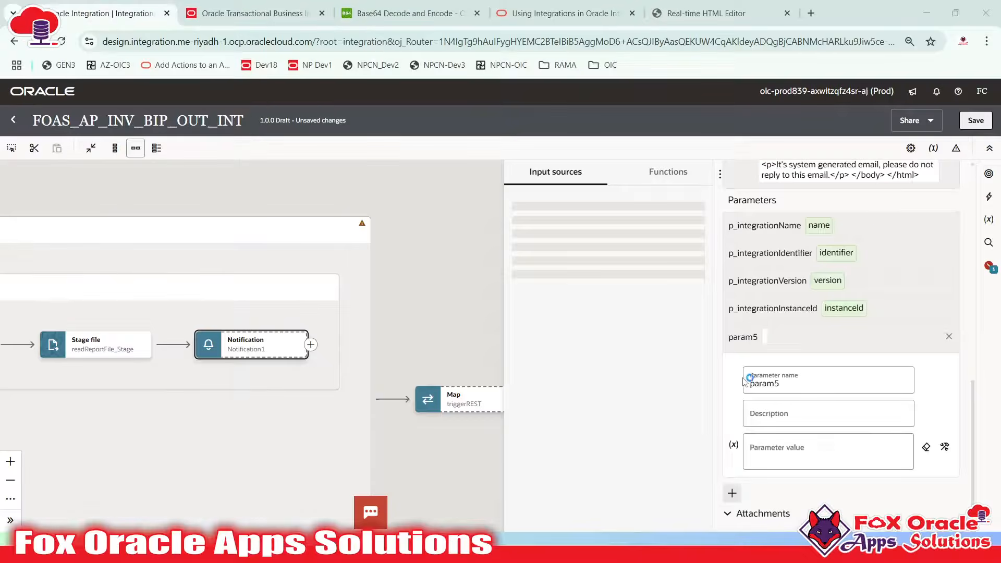
{"action": "left_click", "coordinate": [806, 383]}
{"action": "key", "text": "ctrl+a"}
{"action": "key", "text": "ctrl+v"}
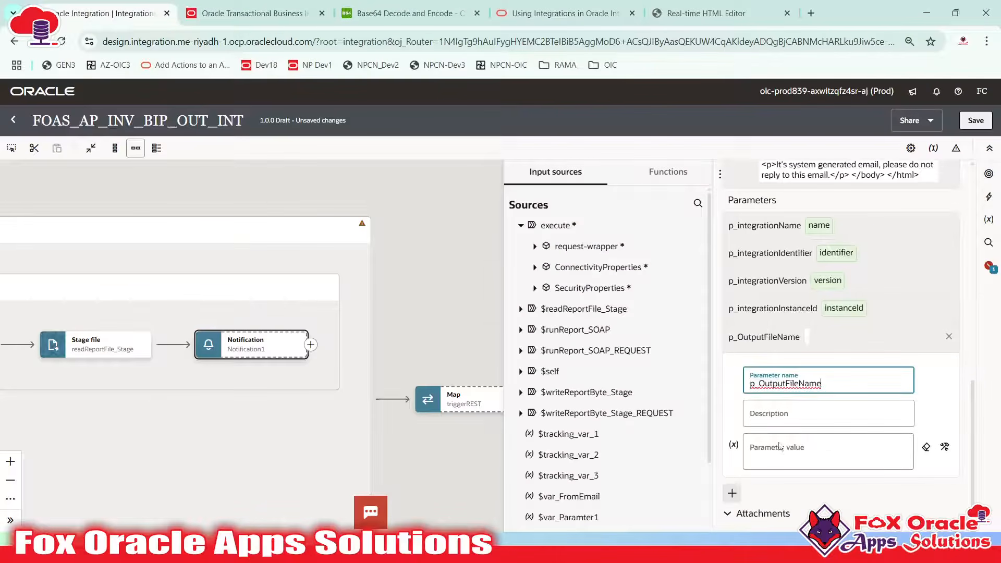
Map $writeReportByte_Stage > WriteResponse > ICSFile > Properties > filename as p_OutputFileName's value
{"action": "left_click", "coordinate": [781, 447]}
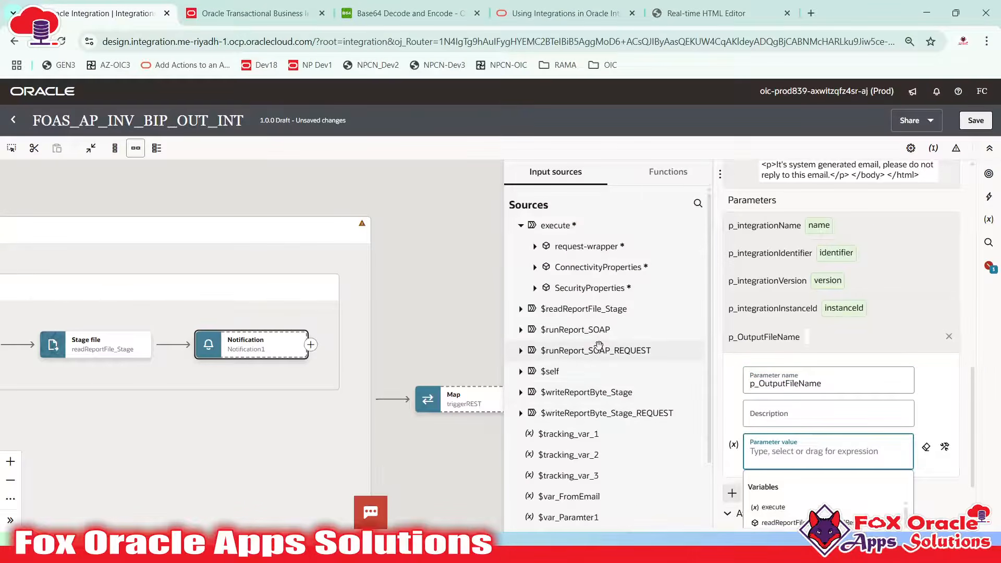
{"action": "scroll", "coordinate": [578, 318], "scroll_direction": "down", "scroll_amount": 3}
{"action": "scroll", "coordinate": [577, 314], "scroll_direction": "up", "scroll_amount": 2}
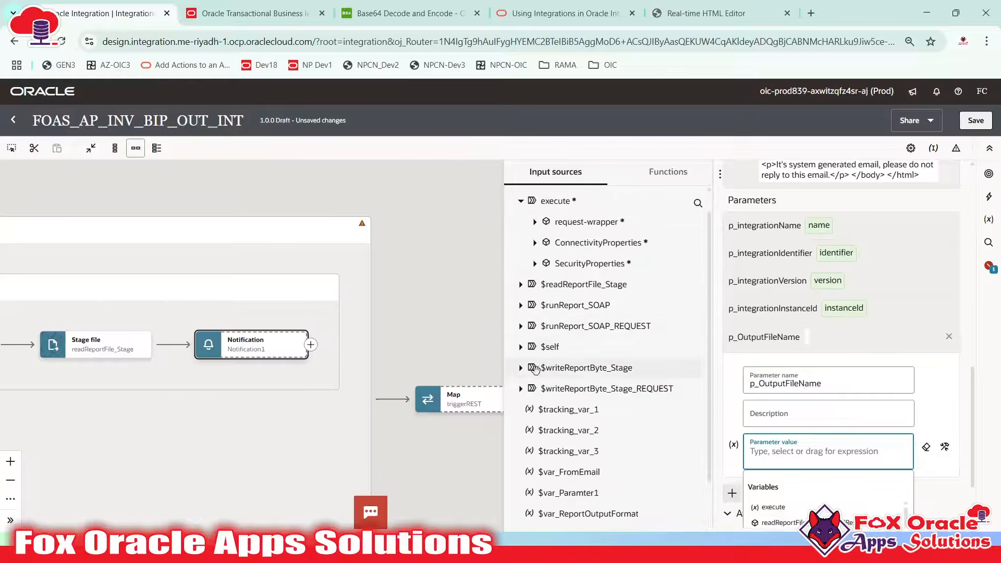
{"action": "left_click", "coordinate": [536, 365]}
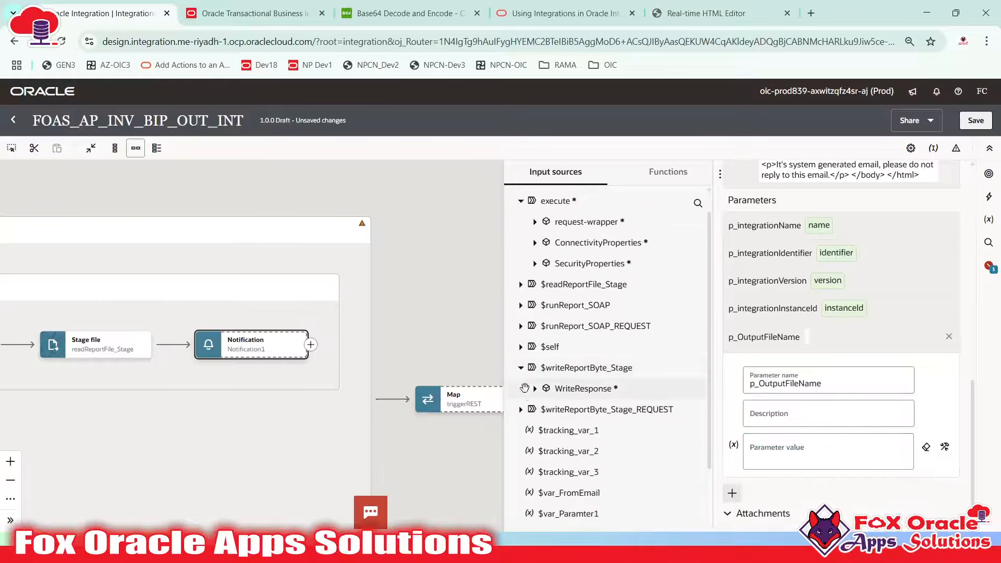
{"action": "left_click", "coordinate": [535, 389]}
{"action": "scroll", "coordinate": [551, 313], "scroll_direction": "down", "scroll_amount": 2}
{"action": "left_click", "coordinate": [548, 305]}
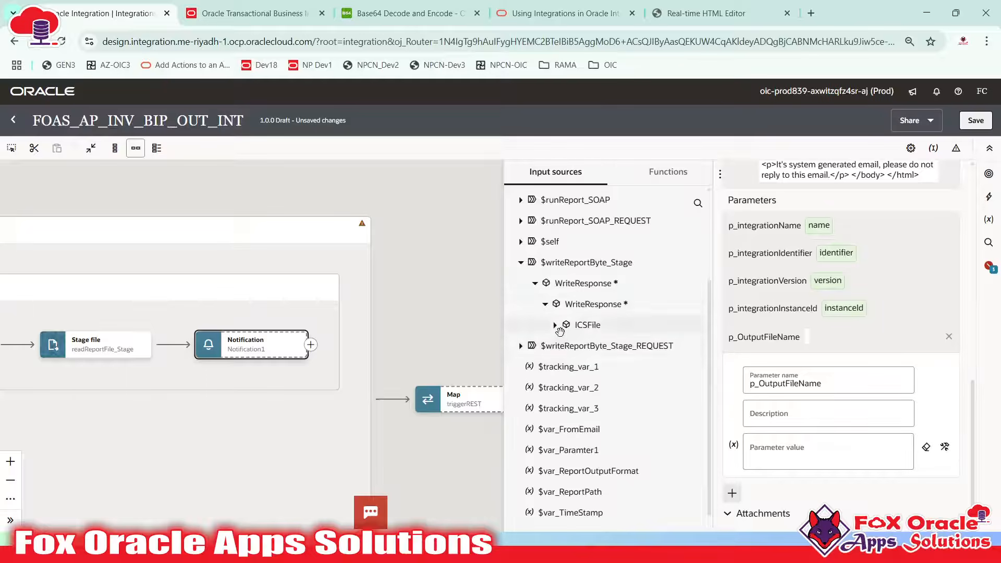
{"action": "left_click", "coordinate": [555, 324]}
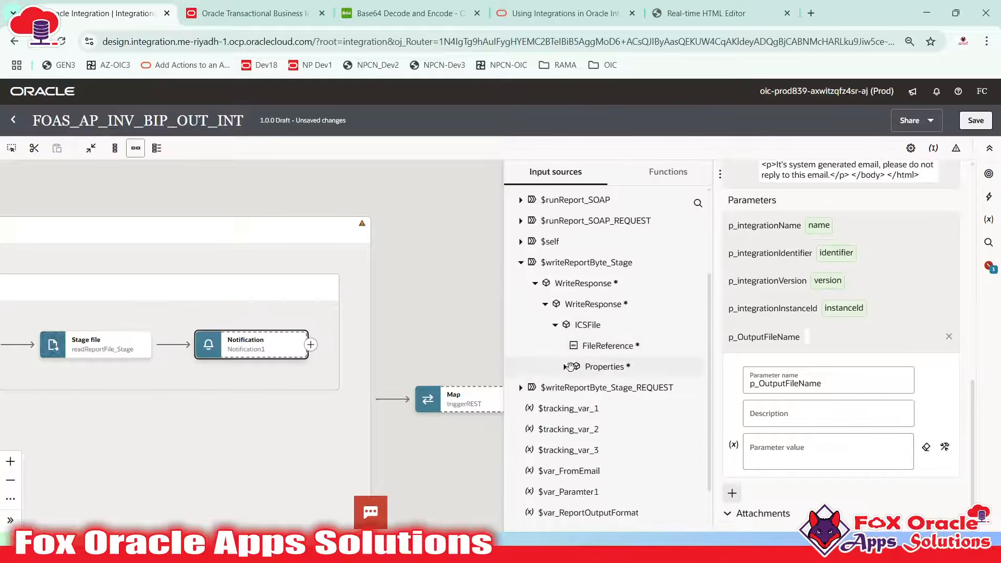
{"action": "left_click", "coordinate": [564, 366]}
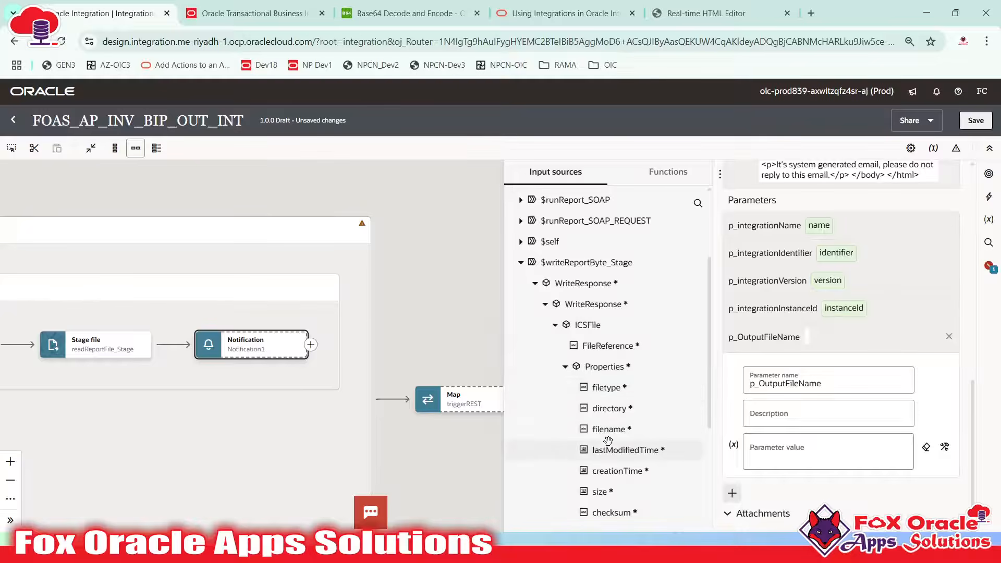
{"action": "left_click_drag", "start_coordinate": [614, 432], "coordinate": [782, 453]}
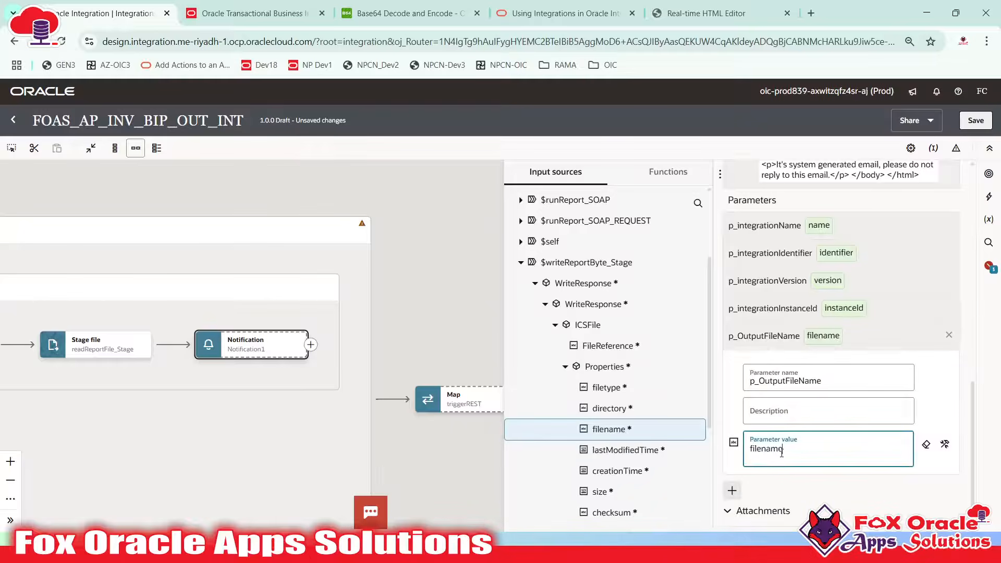
{"action": "left_click", "coordinate": [851, 343]}
Select the whole corrected HTML template in Notepad++
{"action": "key", "text": "alt+Tab"}
{"action": "left_click", "coordinate": [252, 248]}
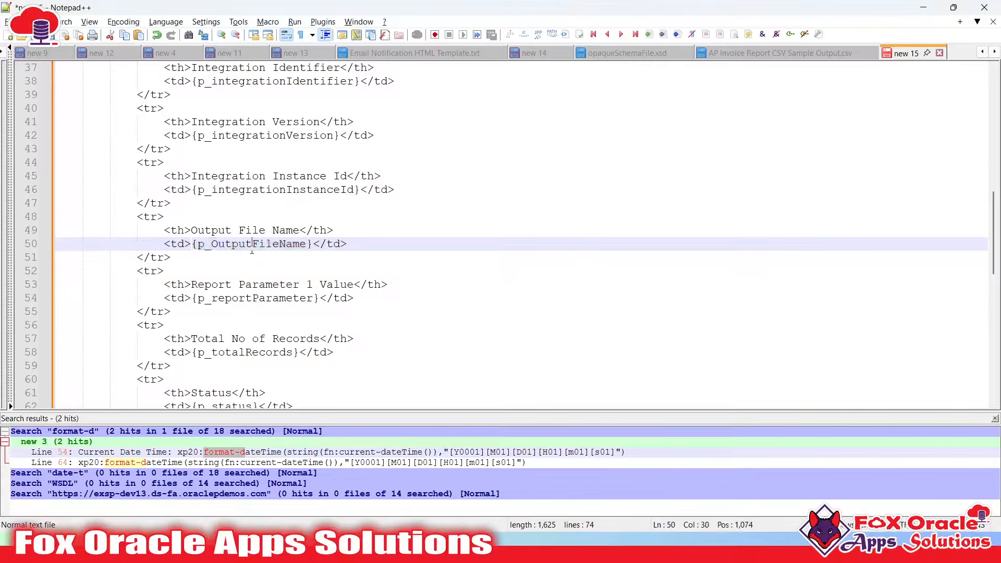
{"action": "double_click", "coordinate": [252, 245]}
{"action": "double_click", "coordinate": [248, 244]}
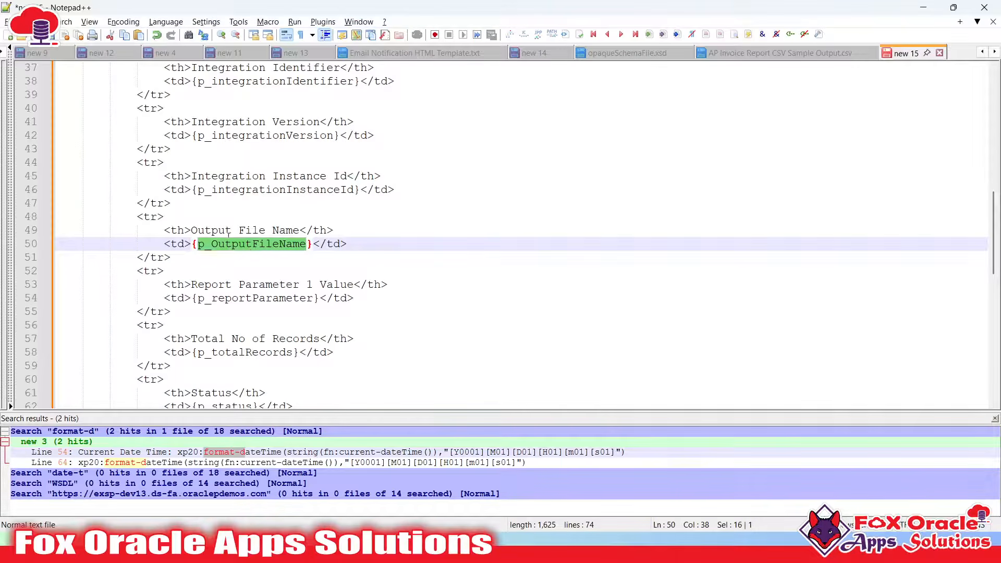
{"action": "left_click", "coordinate": [493, 275]}
{"action": "double_click", "coordinate": [247, 244]}
{"action": "key", "text": "ctrl+a"}
{"action": "key", "text": "alt+Tab"}
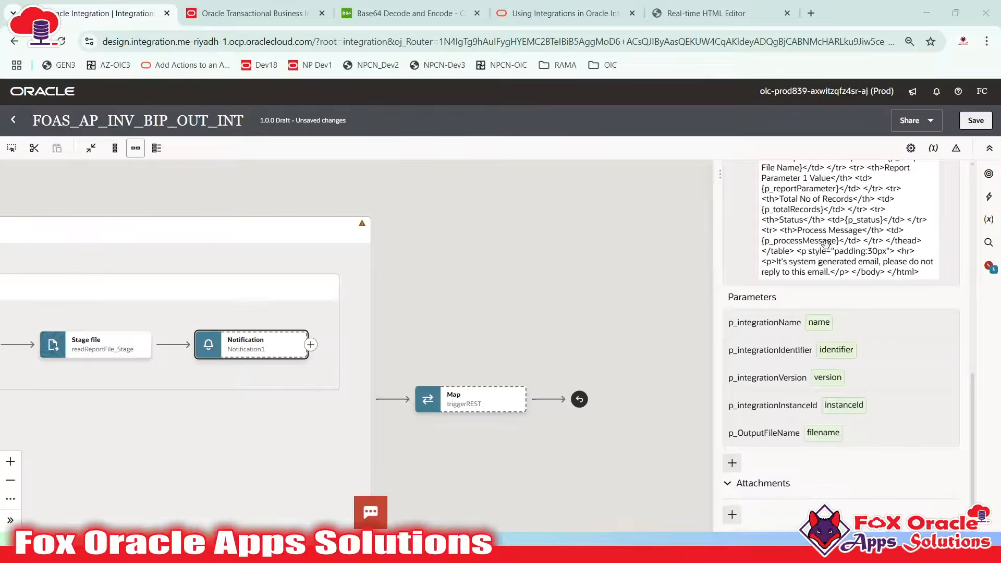
Review the email body and the p_integrationName and p_OutputFileName parameter mappings
{"action": "left_click", "coordinate": [837, 251]}
{"action": "scroll", "coordinate": [803, 294], "scroll_direction": "down", "scroll_amount": 1}
{"action": "left_click", "coordinate": [792, 325]}
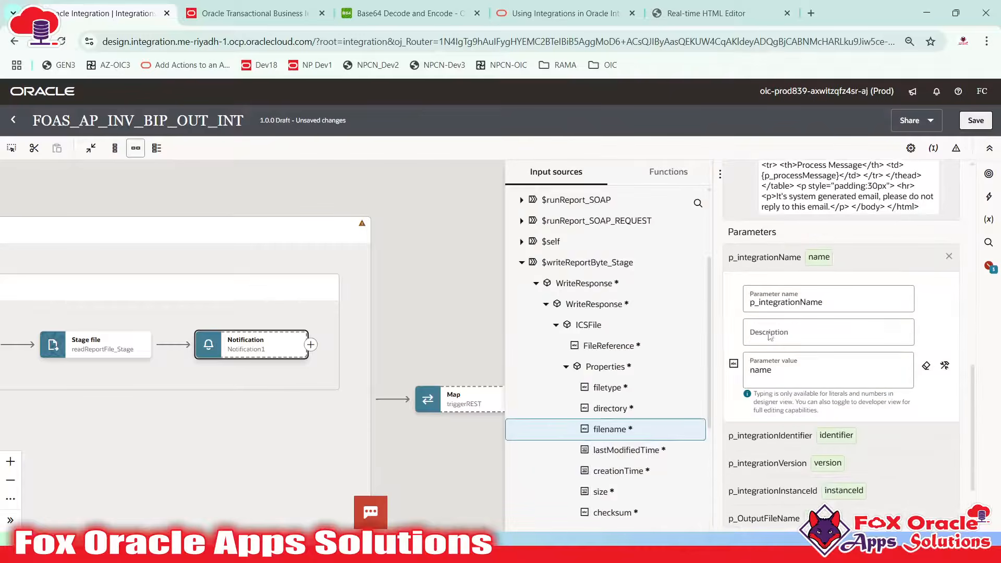
{"action": "left_click", "coordinate": [837, 232]}
{"action": "left_click", "coordinate": [827, 264]}
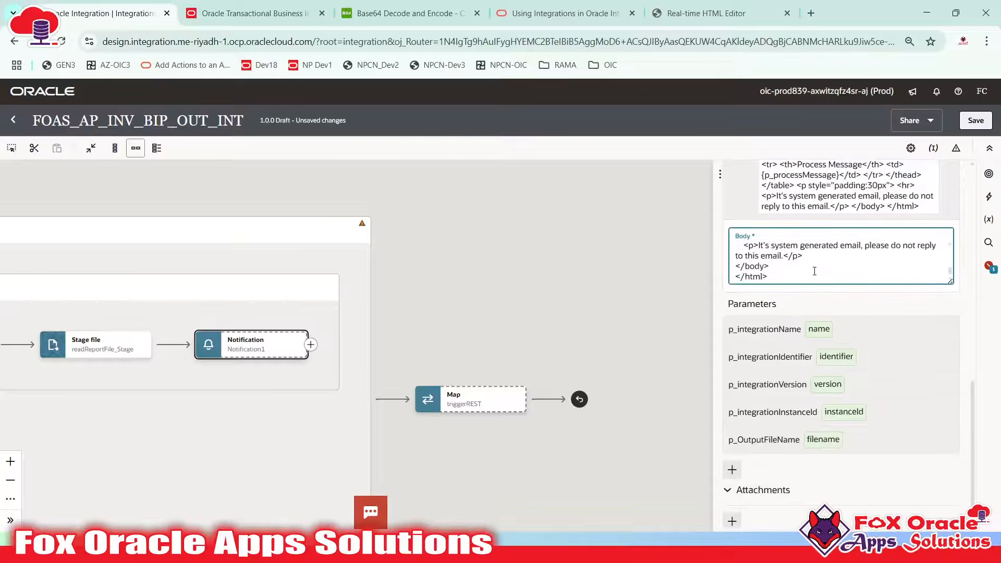
{"action": "left_click", "coordinate": [850, 436]}
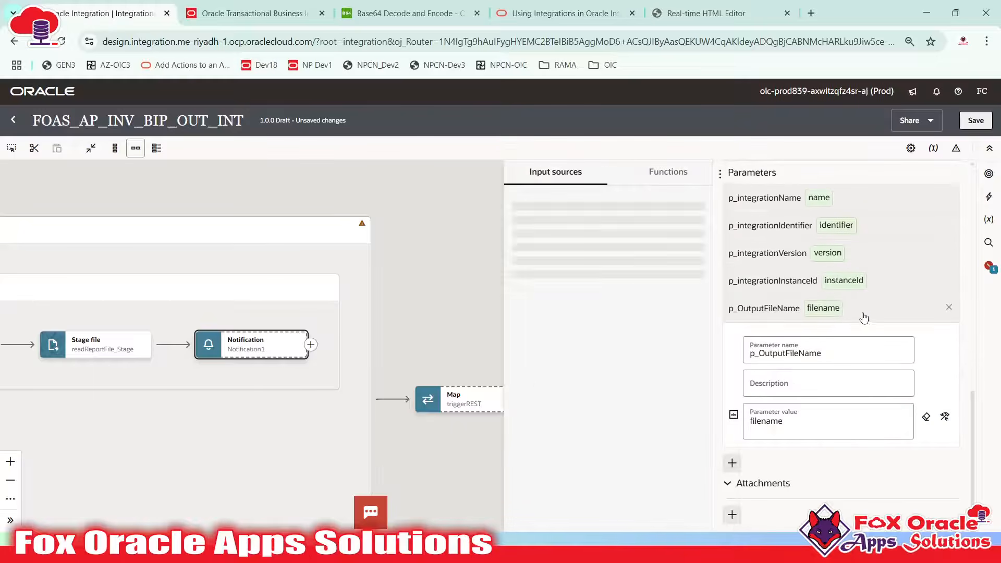
{"action": "left_click", "coordinate": [862, 313]}
Copy the p_reportParameter placeholder name from the HTML template in Notepad++
{"action": "key", "text": "alt+Tab"}
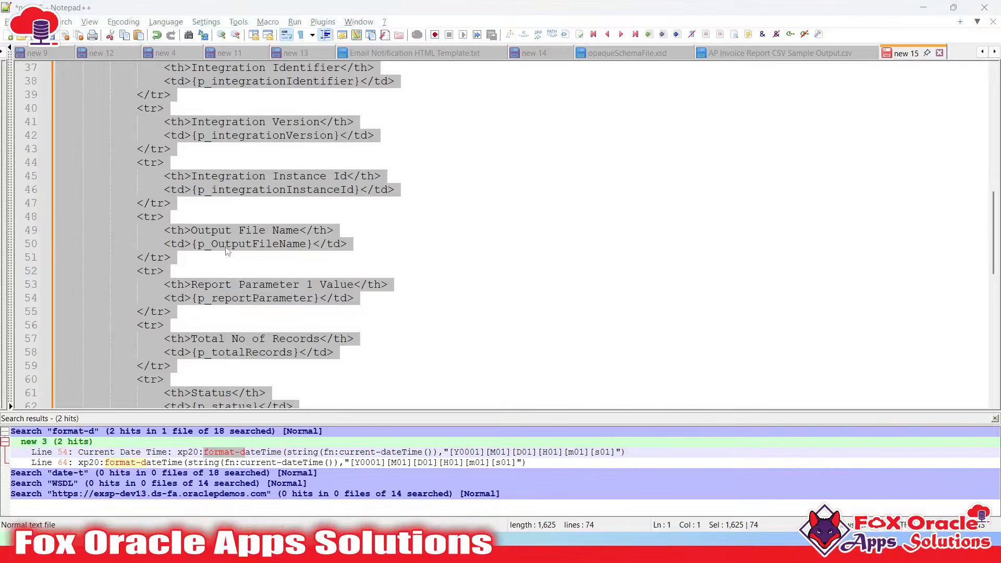
{"action": "left_click", "coordinate": [232, 283]}
{"action": "scroll", "coordinate": [283, 229], "scroll_direction": "down", "scroll_amount": 1}
{"action": "scroll", "coordinate": [283, 229], "scroll_direction": "down", "scroll_amount": 1}
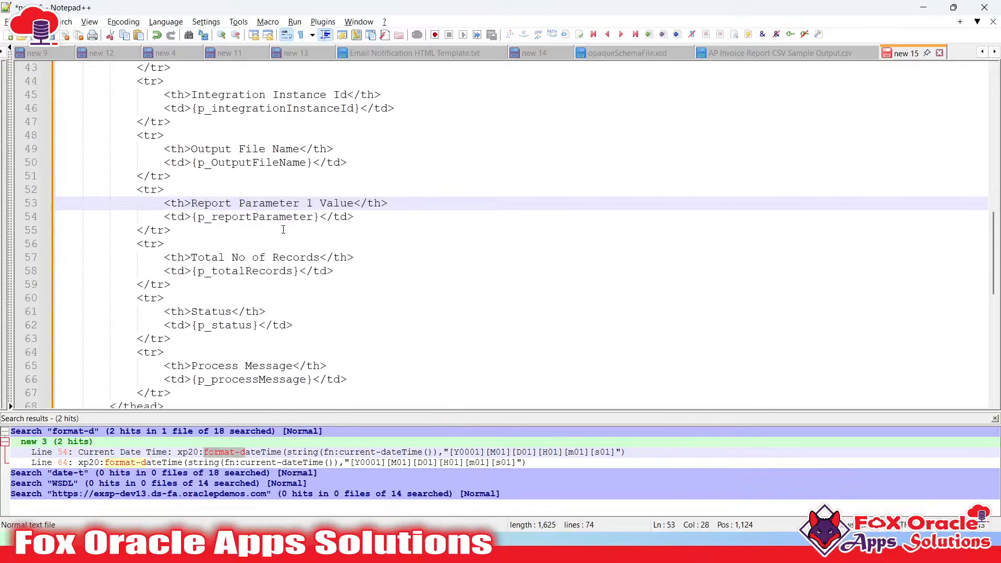
{"action": "double_click", "coordinate": [262, 162]}
{"action": "double_click", "coordinate": [265, 217]}
{"action": "key", "text": "ctrl+c"}
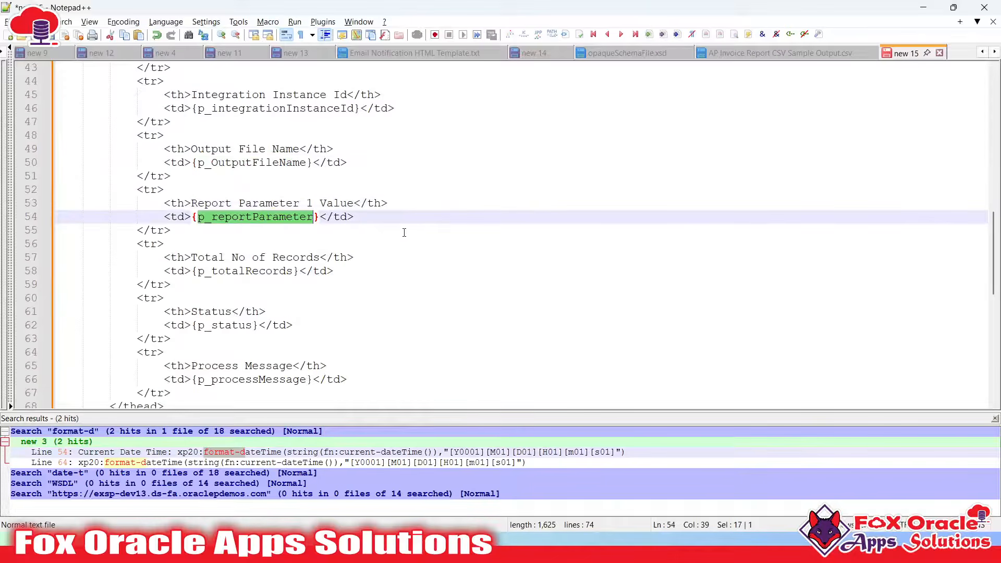
{"action": "key", "text": "alt+Tab"}
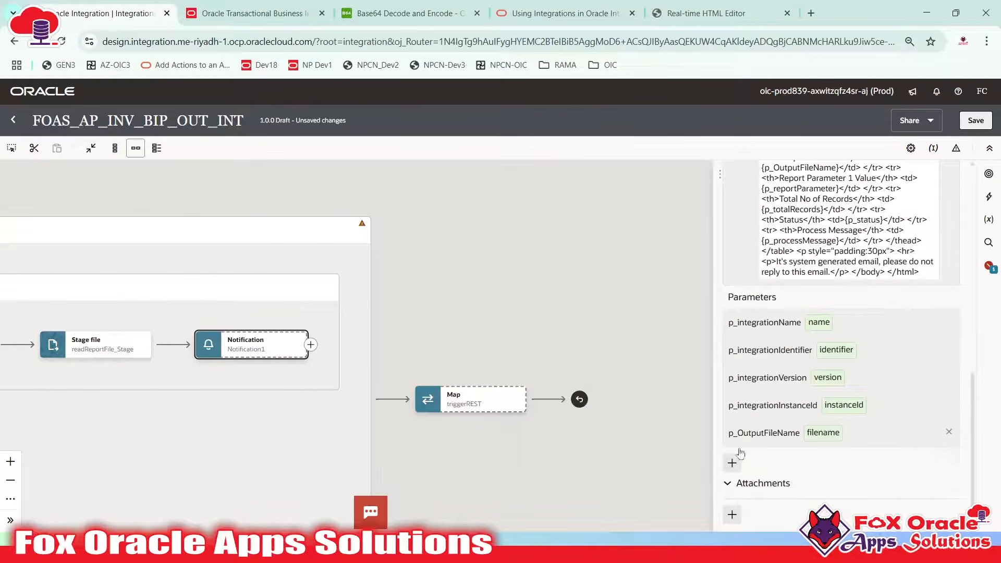
Add email parameter p_reportParameter mapped to request-wrapper's Total_0x737063_Row
{"action": "left_click", "coordinate": [731, 463]}
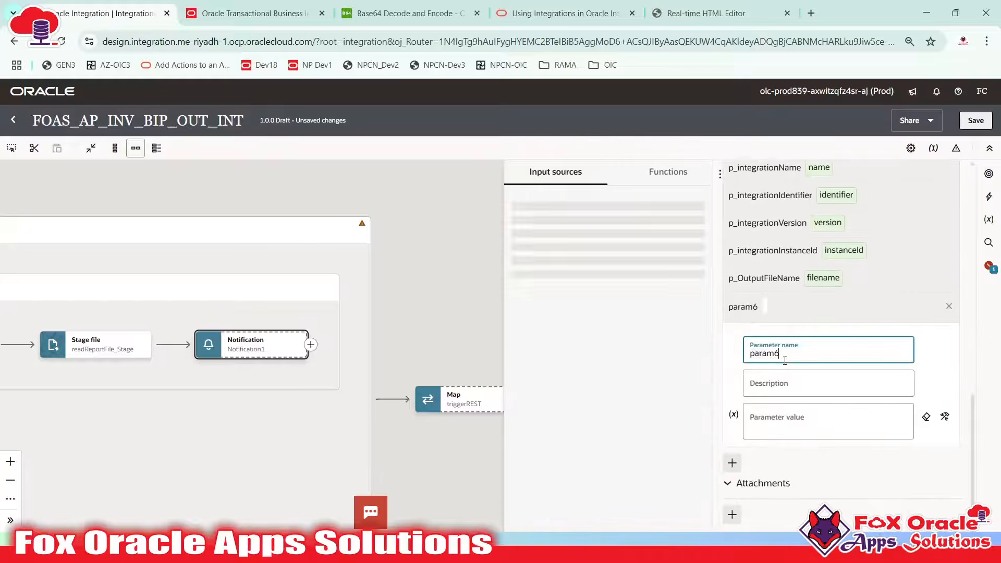
{"action": "key", "text": "ctrl+v"}
{"action": "left_click", "coordinate": [785, 422]}
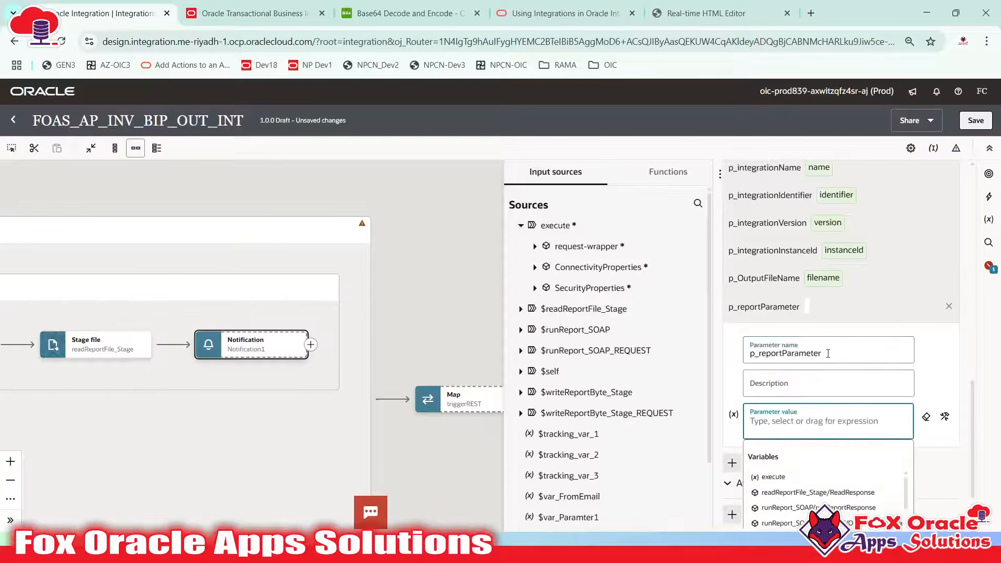
{"action": "left_click", "coordinate": [534, 250]}
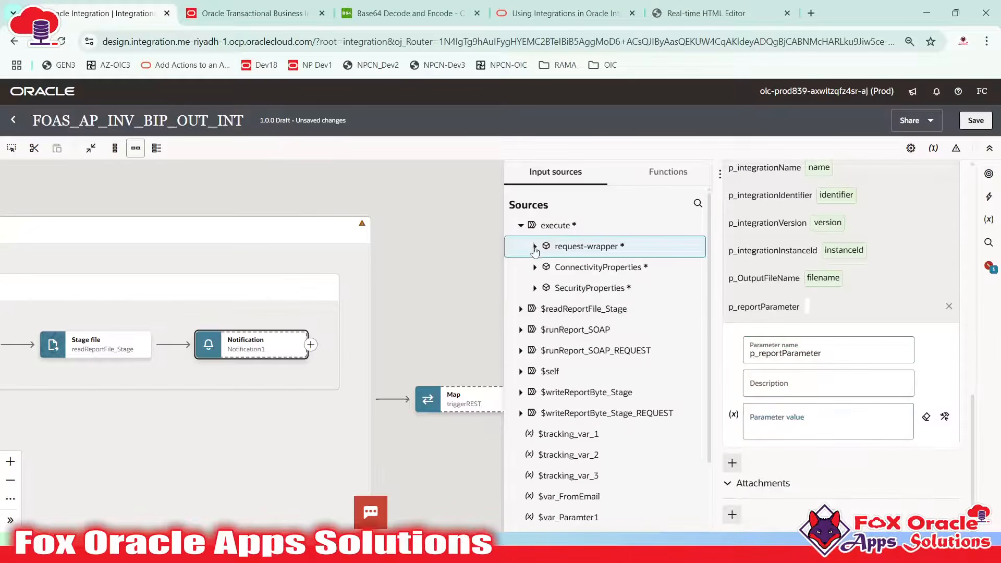
{"action": "left_click", "coordinate": [544, 288]}
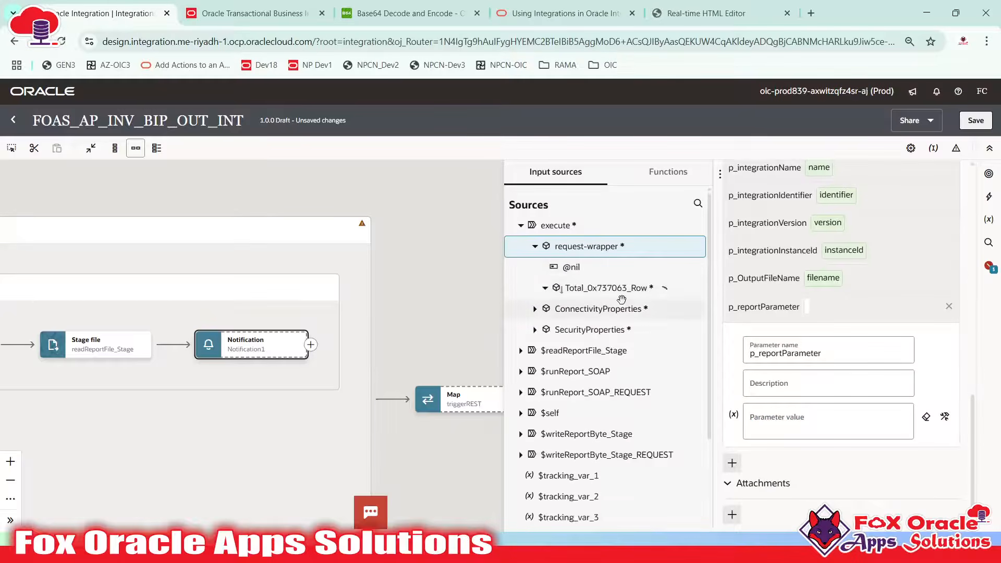
{"action": "left_click_drag", "start_coordinate": [605, 290], "coordinate": [777, 419]}
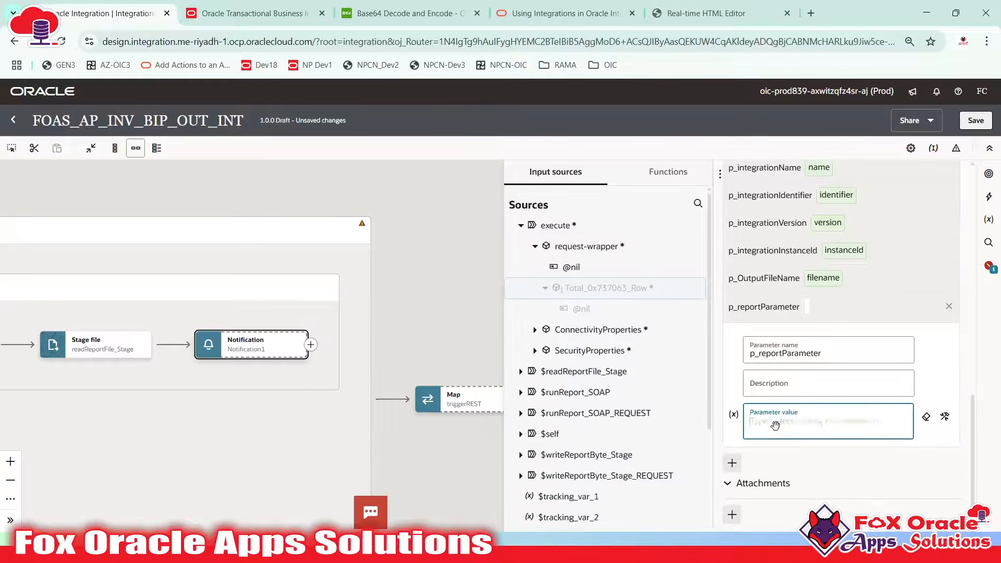
Add another empty parameter and copy the p_totalRecords placeholder name from the template
{"action": "left_click", "coordinate": [732, 463]}
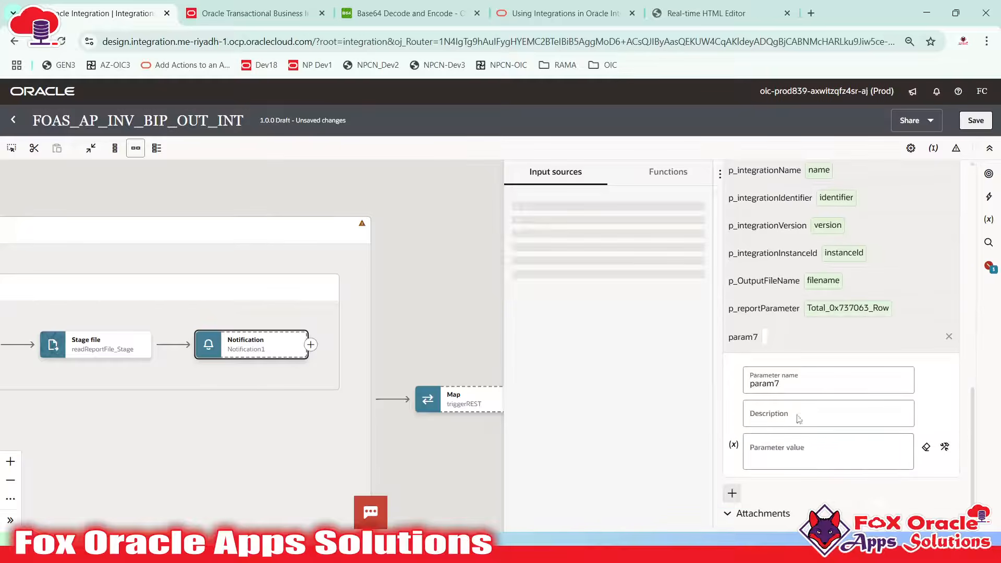
{"action": "key", "text": "alt+Tab"}
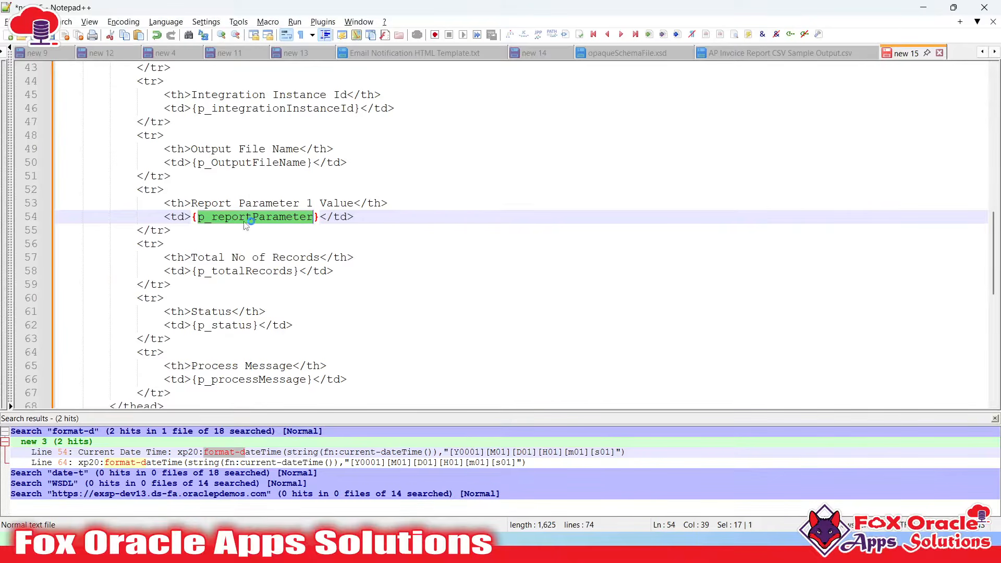
{"action": "left_click", "coordinate": [245, 221]}
{"action": "left_click", "coordinate": [220, 259]}
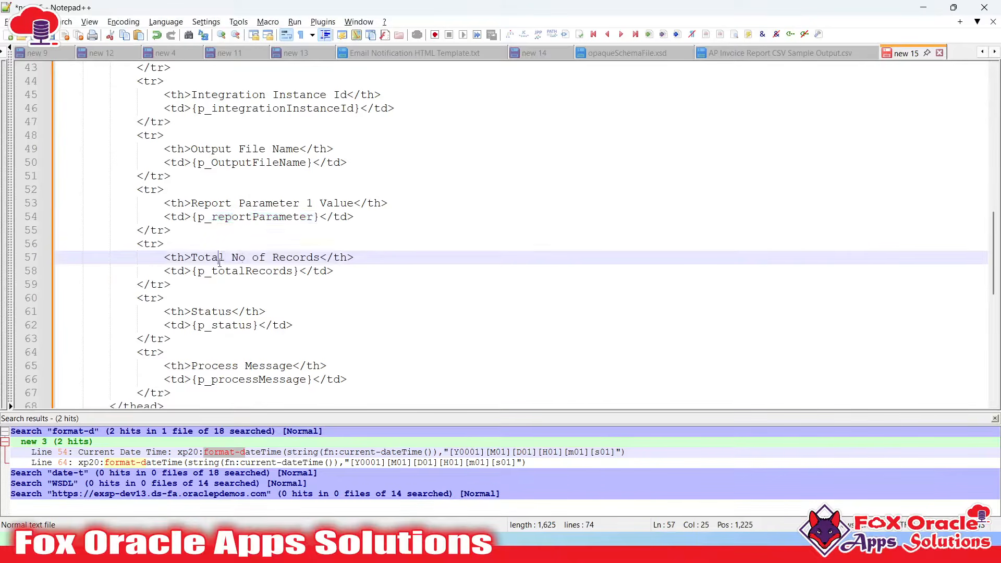
{"action": "double_click", "coordinate": [242, 270]}
{"action": "key", "text": "ctrl+c"}
{"action": "key", "text": "alt+Tab"}
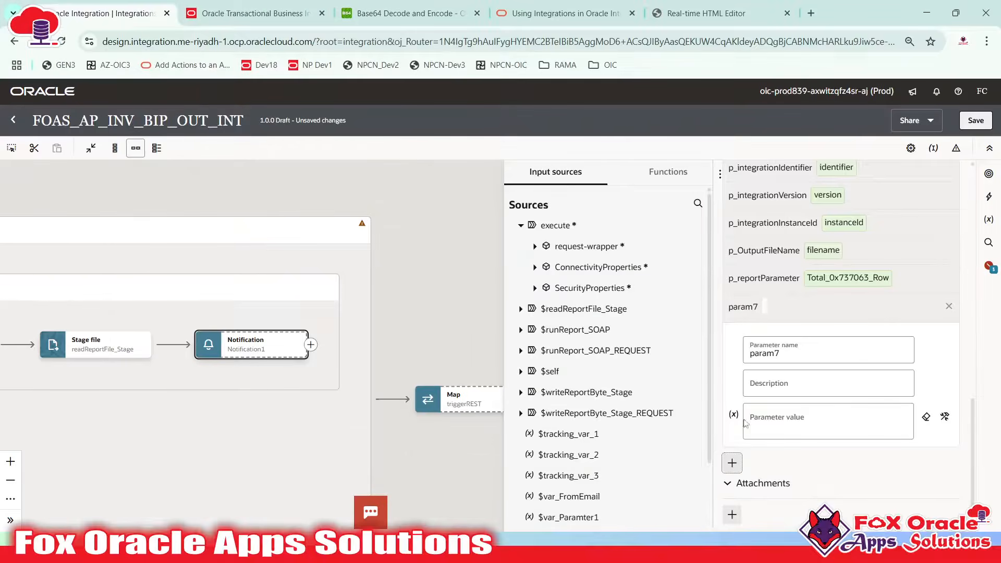
Rename the new param7 parameter to p_totalRecords
{"action": "double_click", "coordinate": [779, 353]}
{"action": "key", "text": "ctrl+v"}
{"action": "key", "text": "Tab"}
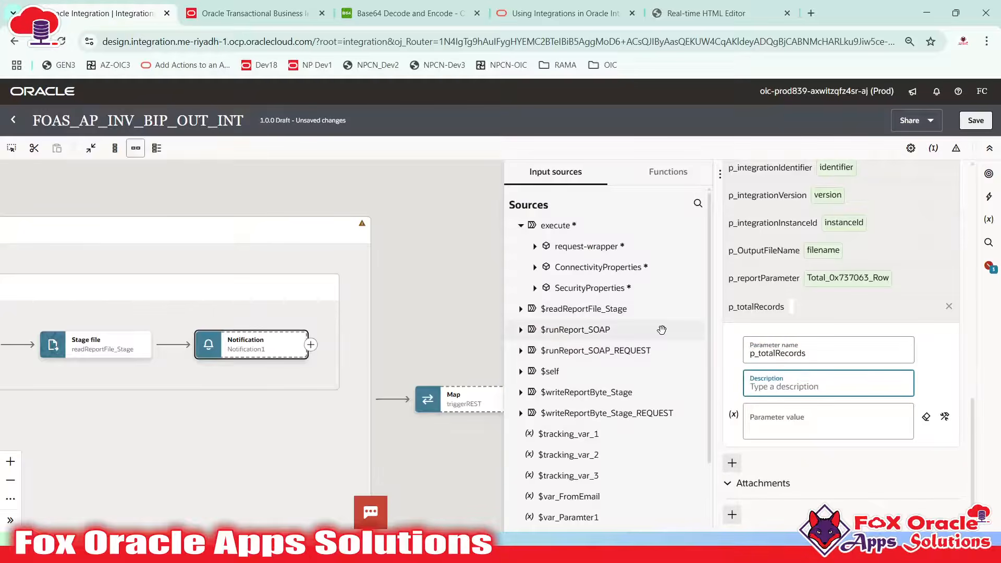
{"action": "scroll", "coordinate": [542, 329], "scroll_direction": "down", "scroll_amount": 1}
{"action": "scroll", "coordinate": [557, 305], "scroll_direction": "up", "scroll_amount": 1}
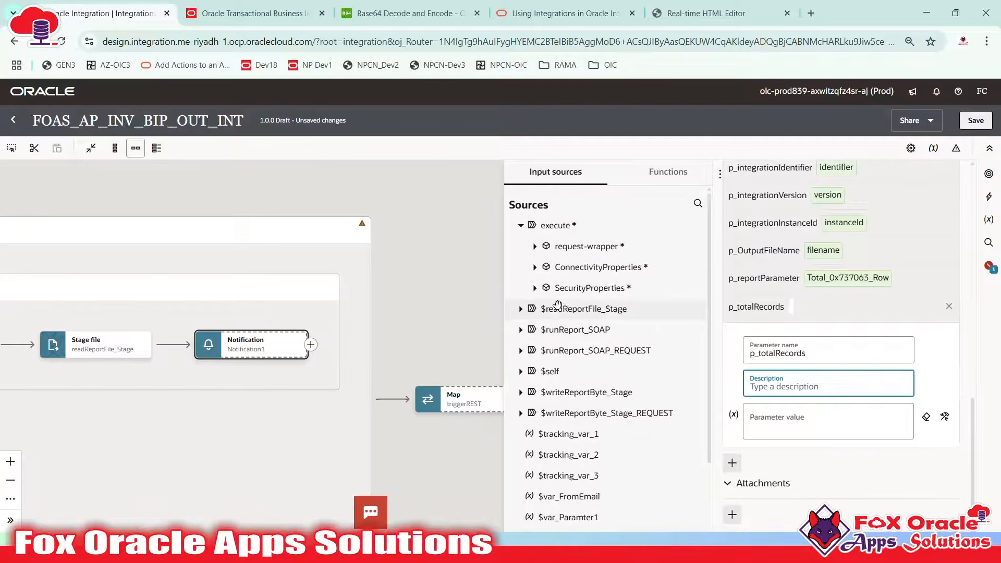
Expand $readReportFile_Stage > ReadResponse > RSN > RN in the sources tree
{"action": "left_click", "coordinate": [519, 309]}
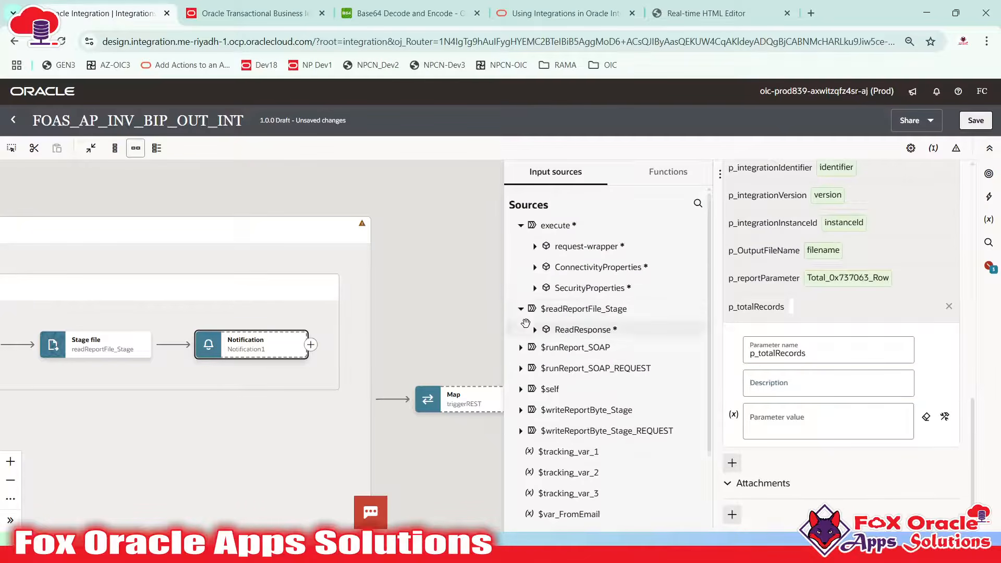
{"action": "left_click", "coordinate": [534, 329]}
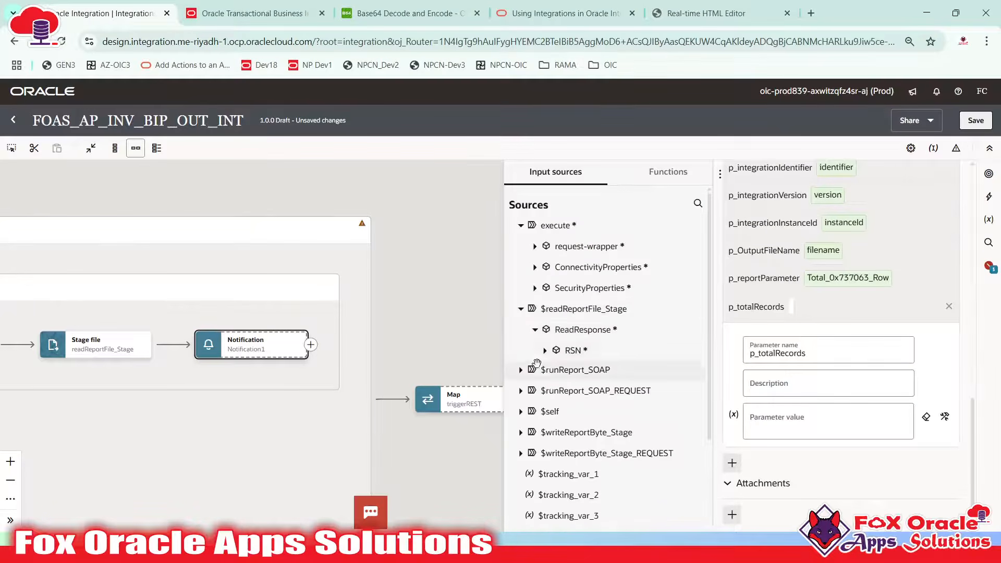
{"action": "left_click", "coordinate": [581, 352]}
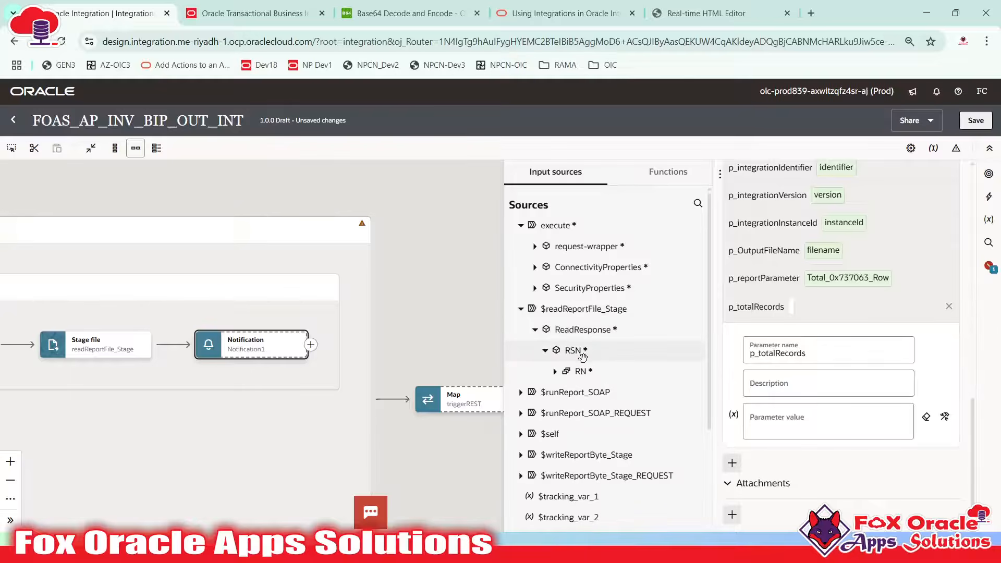
{"action": "left_click", "coordinate": [570, 371]}
{"action": "scroll", "coordinate": [568, 355], "scroll_direction": "down", "scroll_amount": 2}
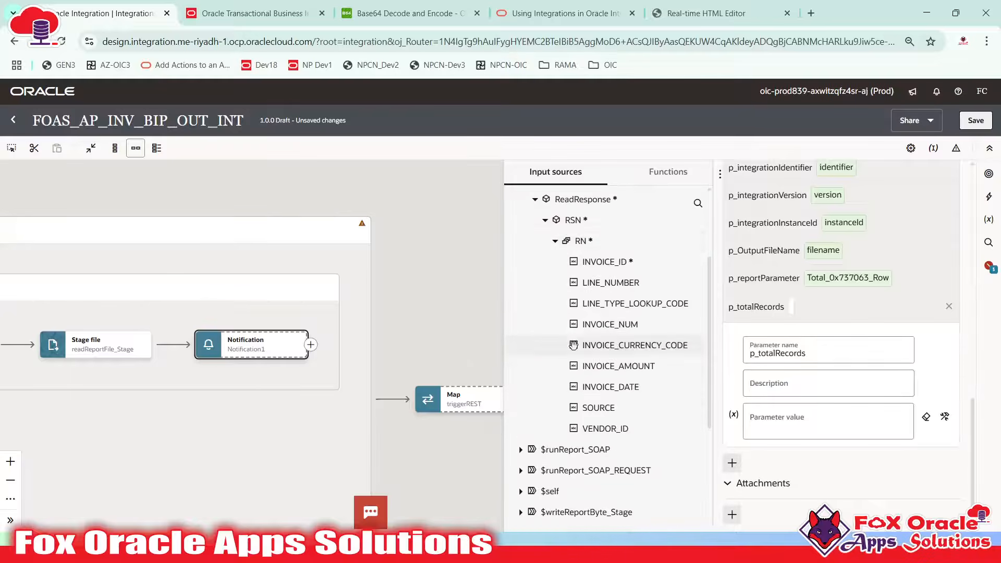
{"action": "scroll", "coordinate": [576, 241], "scroll_direction": "up", "scroll_amount": 1}
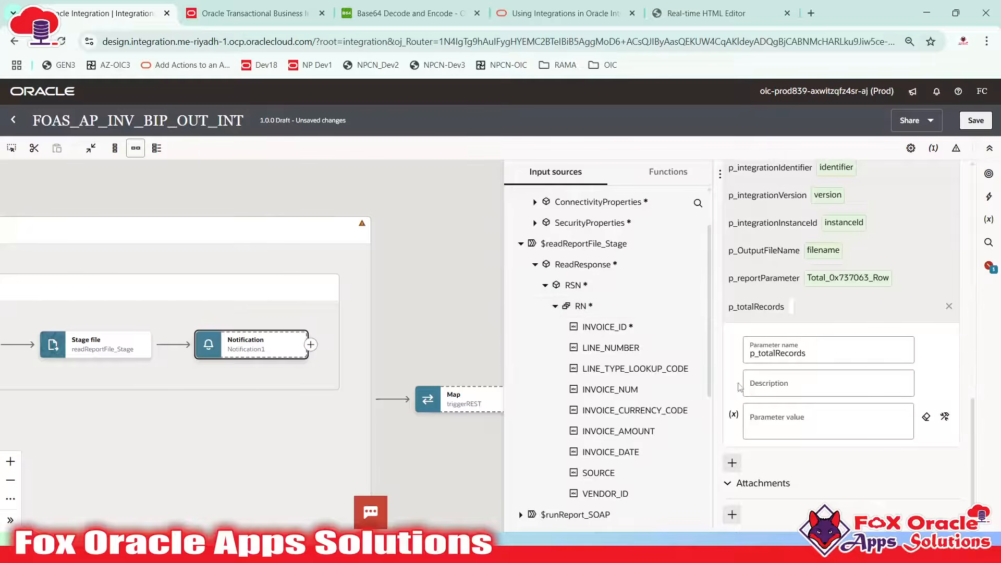
Set p_totalRecords to count(RN) using the count function from Functions
{"action": "left_click", "coordinate": [664, 179]}
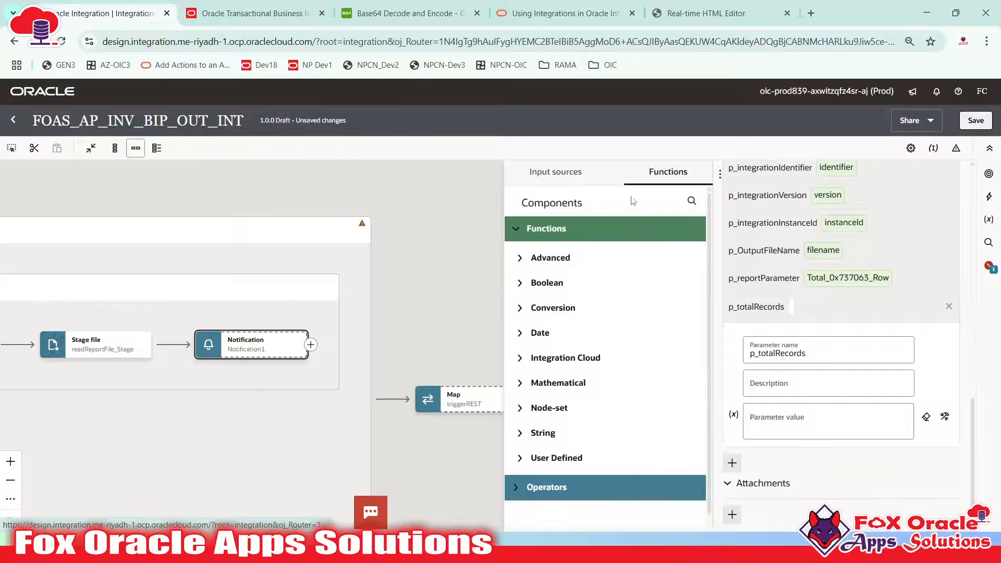
{"action": "left_click", "coordinate": [690, 203]}
{"action": "type", "text": "count"}
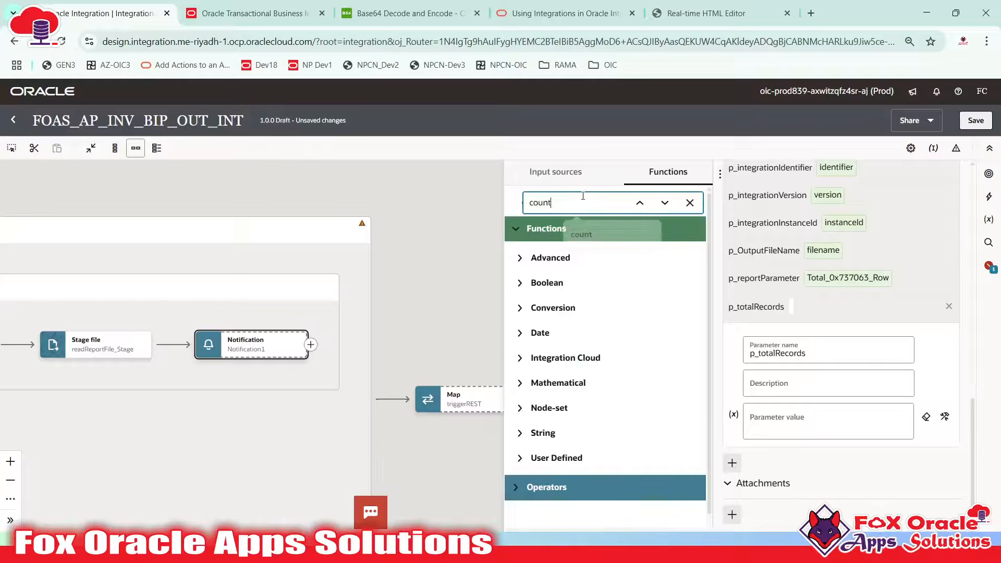
{"action": "key", "text": "Return"}
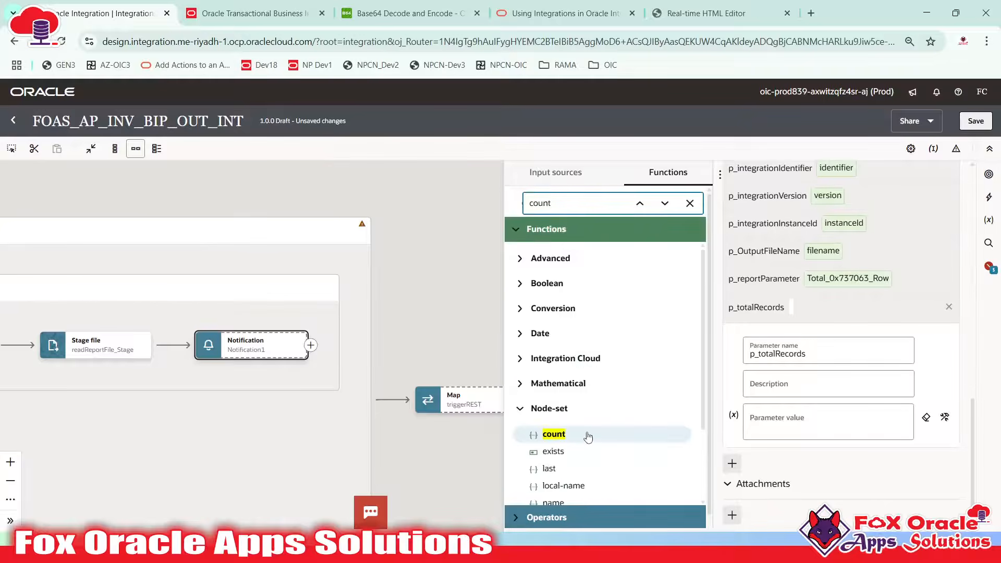
{"action": "left_click_drag", "start_coordinate": [584, 435], "coordinate": [789, 423]}
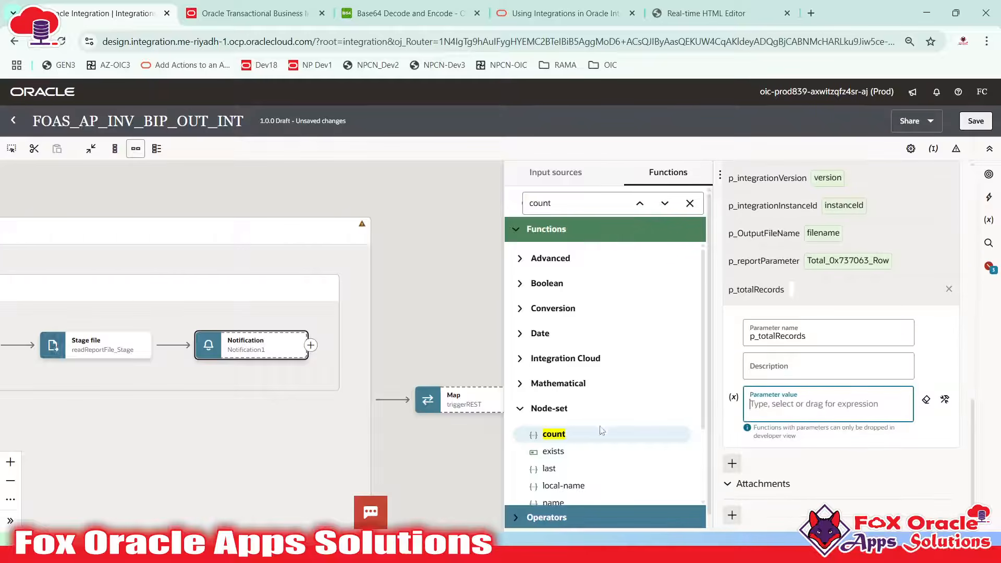
{"action": "left_click_drag", "start_coordinate": [558, 435], "coordinate": [827, 418]}
{"action": "left_click_drag", "start_coordinate": [558, 435], "coordinate": [760, 425]}
{"action": "left_click_drag", "start_coordinate": [562, 437], "coordinate": [770, 431]}
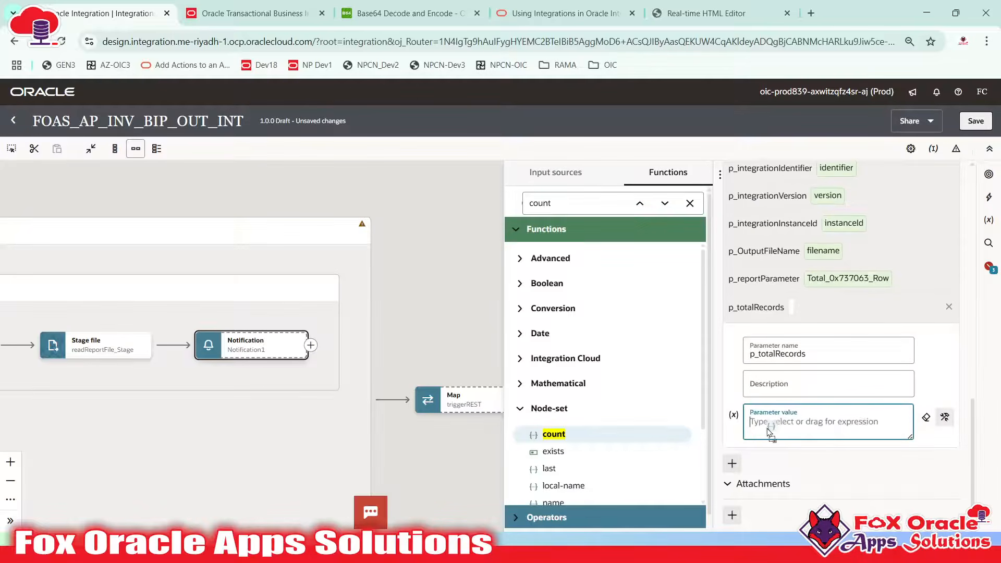
{"action": "left_click", "coordinate": [786, 424]}
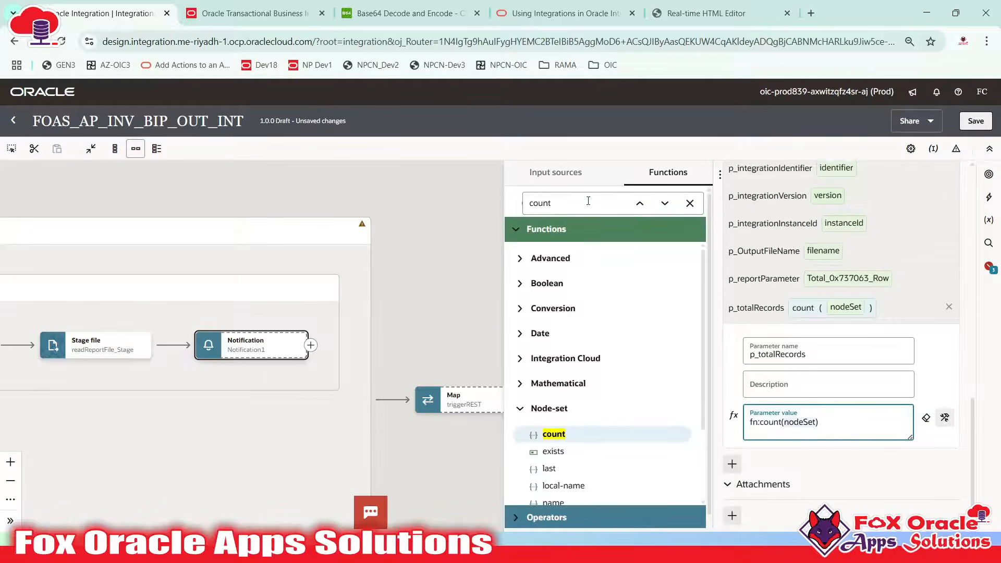
{"action": "left_click", "coordinate": [555, 172]}
{"action": "left_click_drag", "start_coordinate": [580, 307], "coordinate": [805, 430]}
{"action": "left_click", "coordinate": [848, 308]}
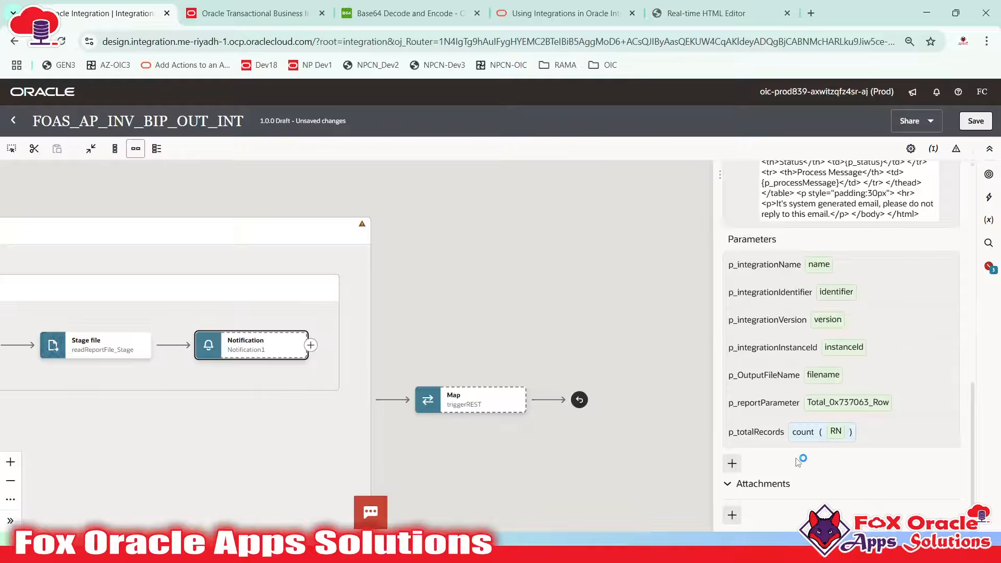
Copy the p_status placeholder name from the HTML template
{"action": "key", "text": "alt+Tab"}
{"action": "scroll", "coordinate": [269, 288], "scroll_direction": "down", "scroll_amount": 3}
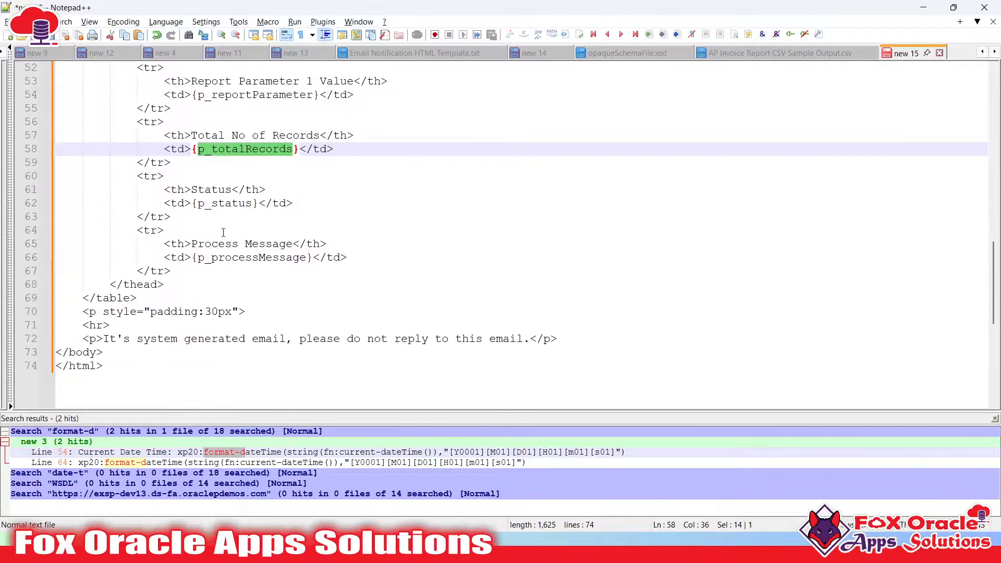
{"action": "double_click", "coordinate": [221, 204]}
{"action": "key", "text": "ctrl+c"}
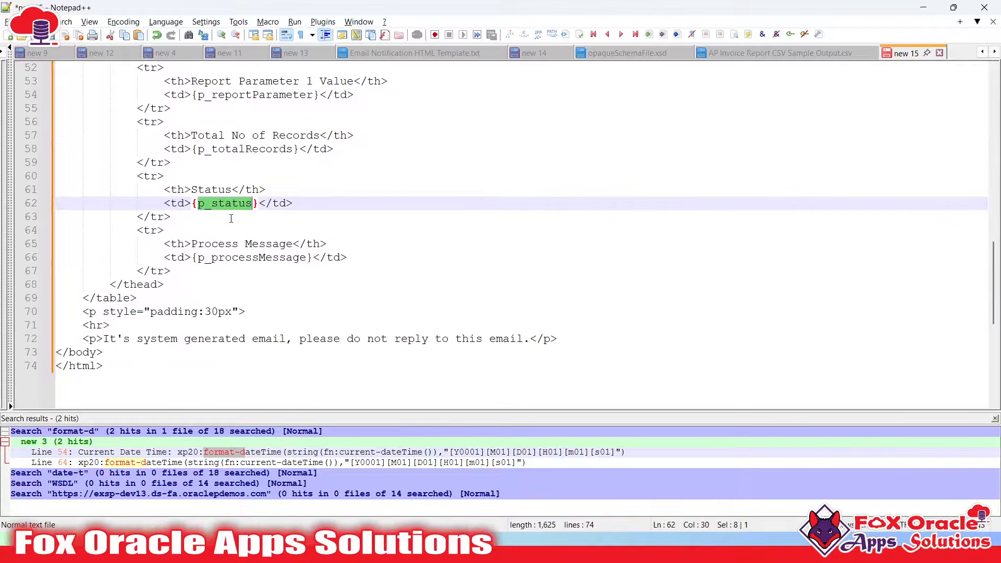
{"action": "key", "text": "alt+Tab"}
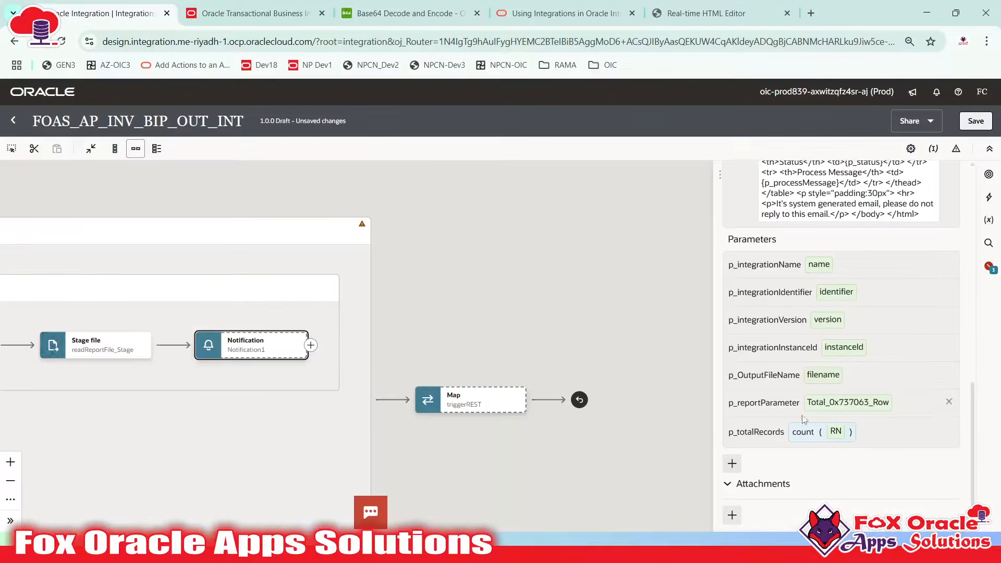
Add parameter p_status with the value 'SUCCESS'
{"action": "left_click", "coordinate": [735, 462]}
{"action": "double_click", "coordinate": [766, 369]}
{"action": "key", "text": "ctrl+v"}
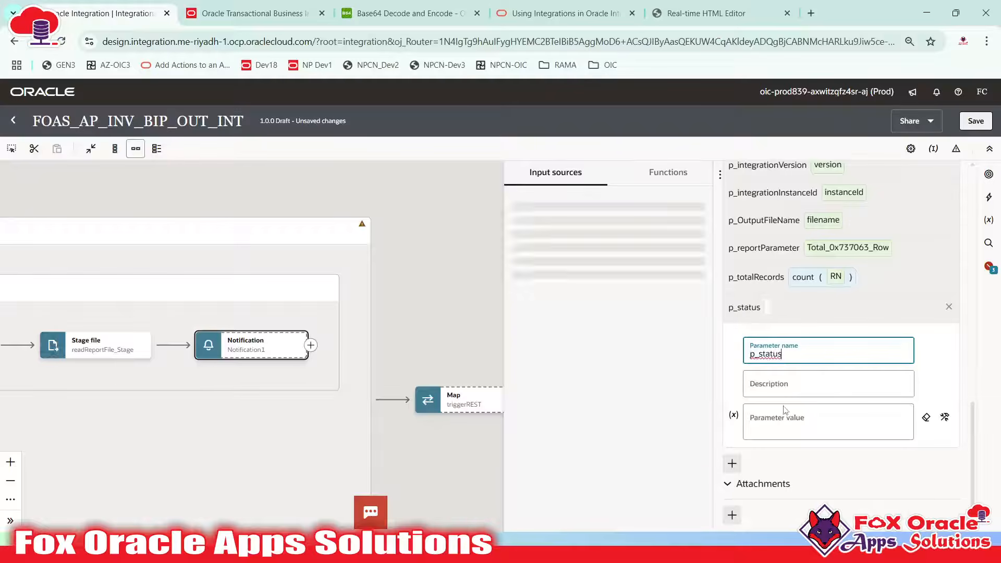
{"action": "left_click", "coordinate": [778, 430]}
{"action": "type", "text": "'S"}
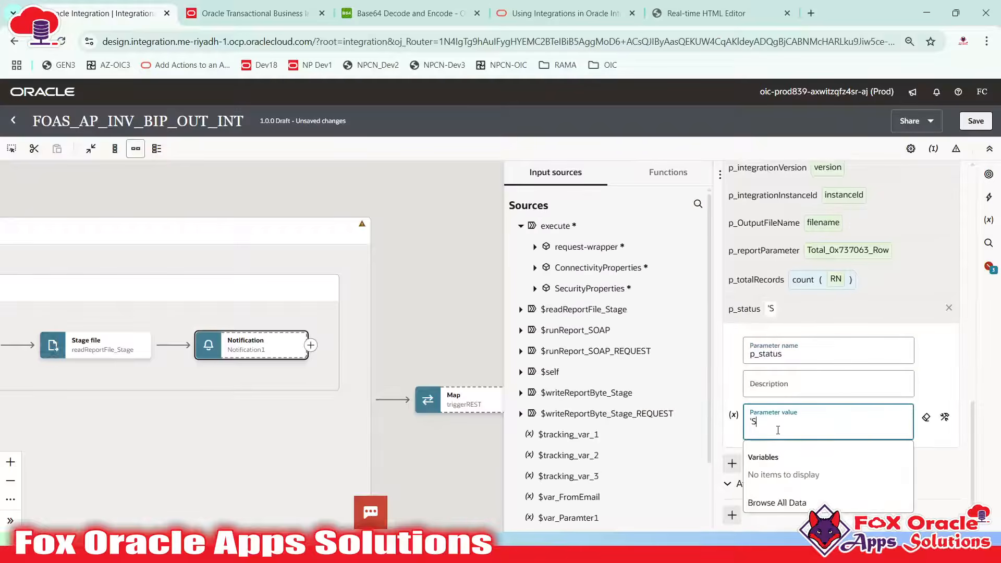
{"action": "type", "text": "UCCESS'"}
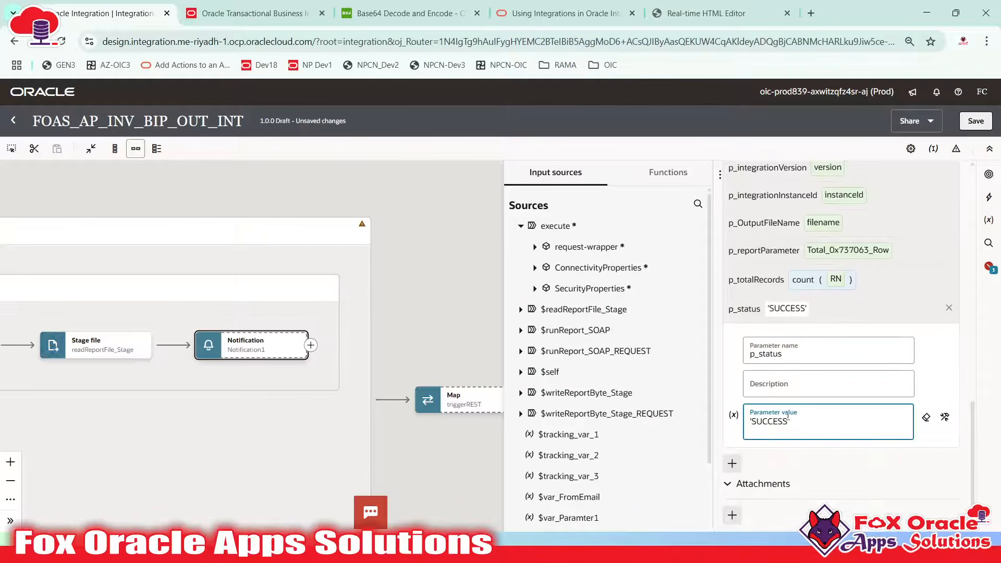
Add parameter p_processMessage set to 'Integration has been completed successfully.'
{"action": "key", "text": "alt+Tab"}
{"action": "double_click", "coordinate": [228, 261]}
{"action": "key", "text": "ctrl+c"}
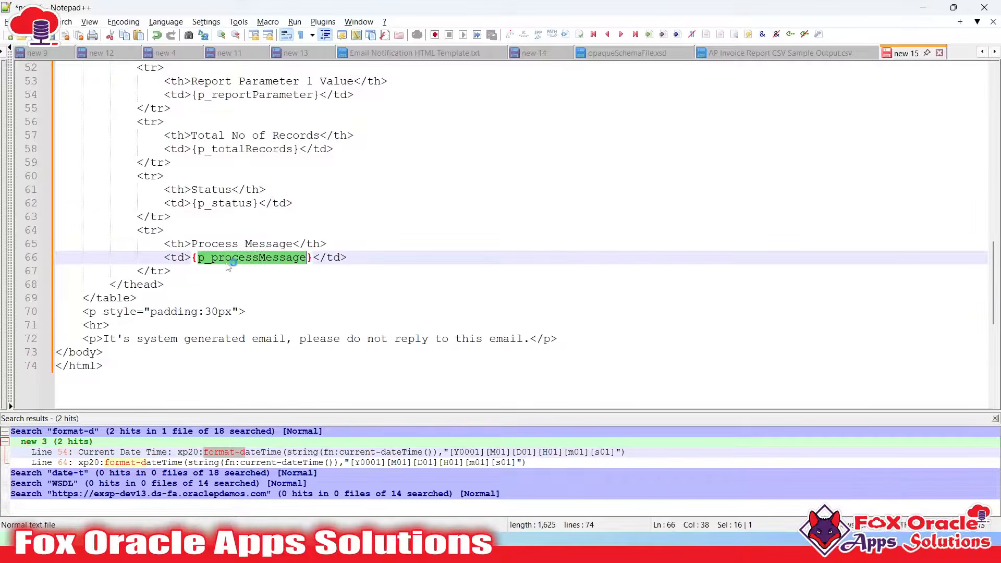
{"action": "key", "text": "alt+Tab"}
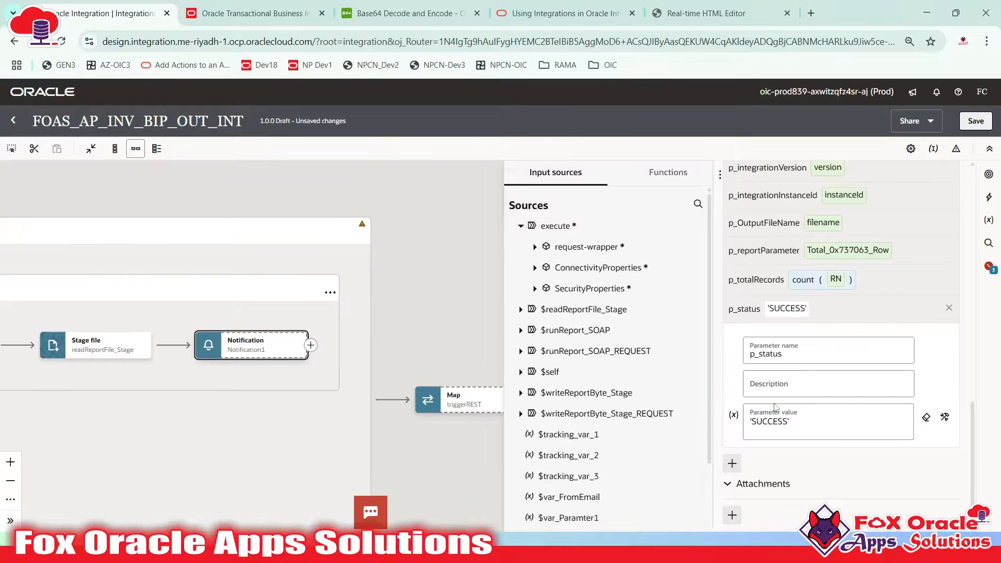
{"action": "left_click", "coordinate": [732, 463]}
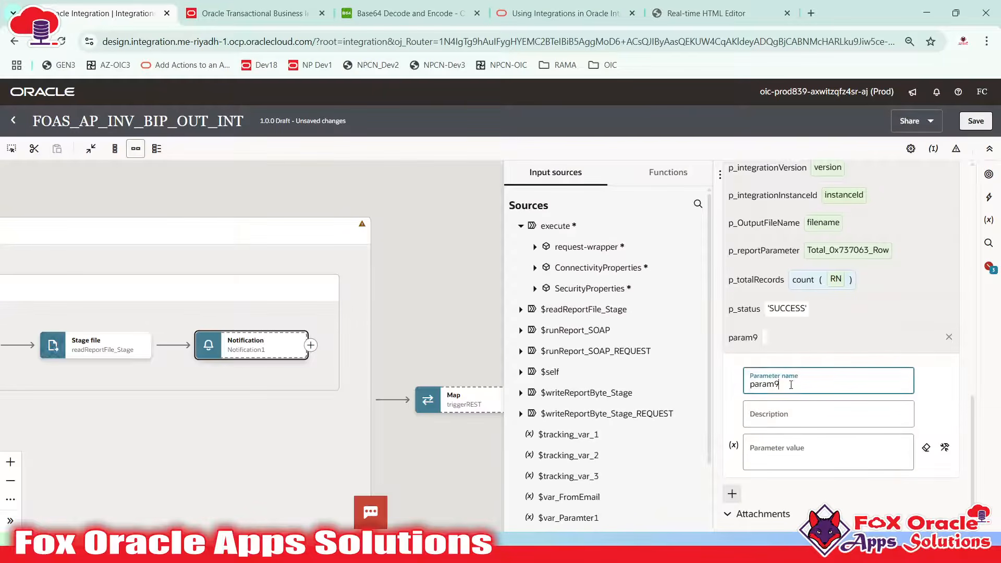
{"action": "key", "text": "ctrl+v"}
{"action": "left_click", "coordinate": [786, 453]}
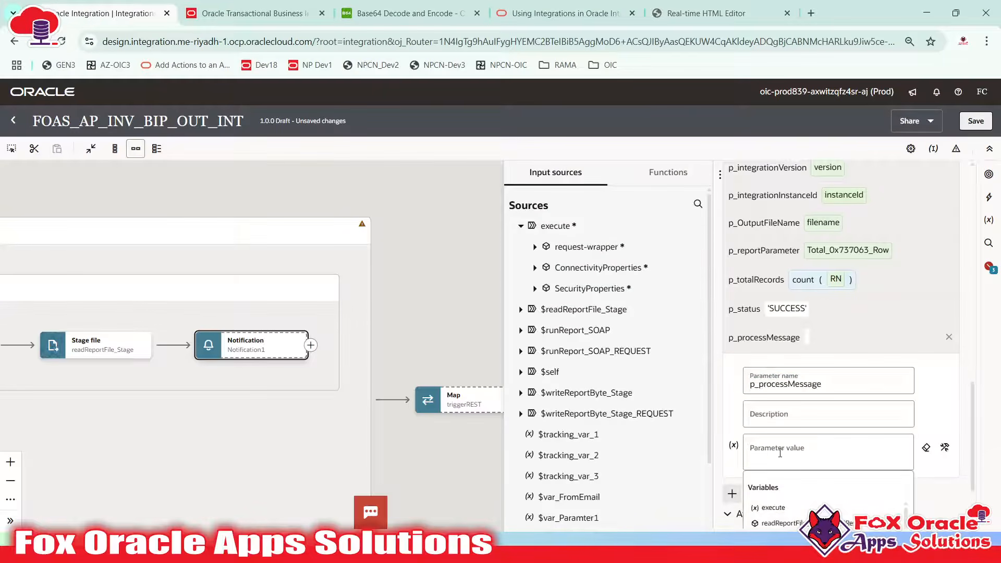
{"action": "left_click", "coordinate": [761, 457]}
{"action": "type", "text": "'"}
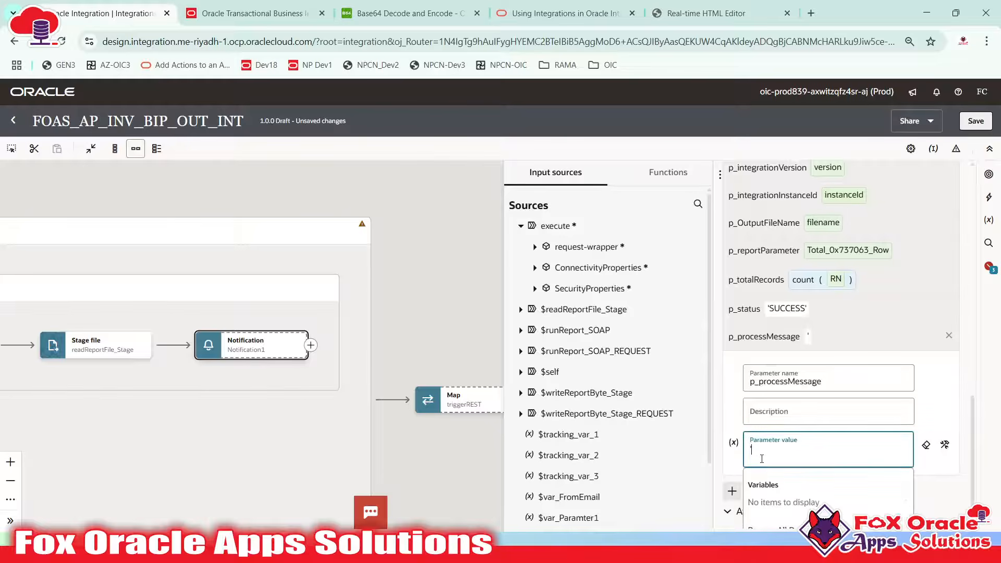
{"action": "type", "text": "Integratioin ha"}
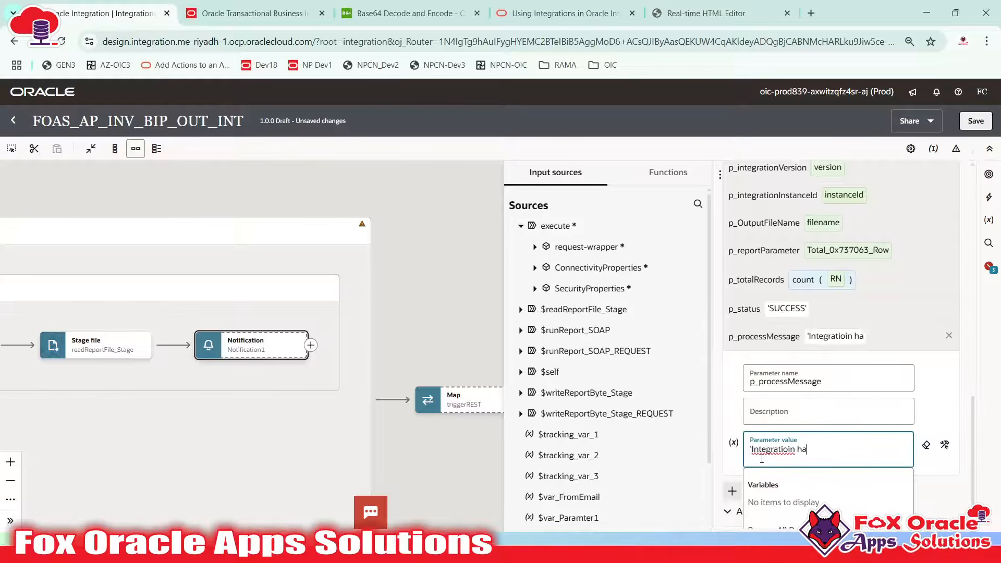
{"action": "key", "text": "BackSpace"}
{"action": "key", "text": "BackSpace"}
{"action": "key", "text": "BackSpace"}
{"action": "key", "text": "BackSpace"}
{"action": "key", "text": "BackSpace"}
{"action": "type", "text": "n has been completed"}
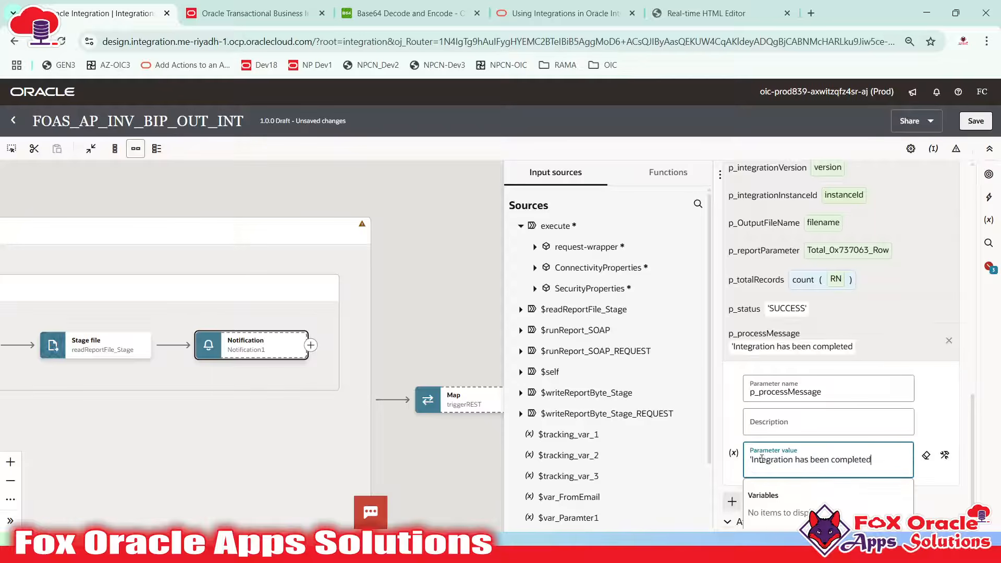
{"action": "type", "text": " successfully."}
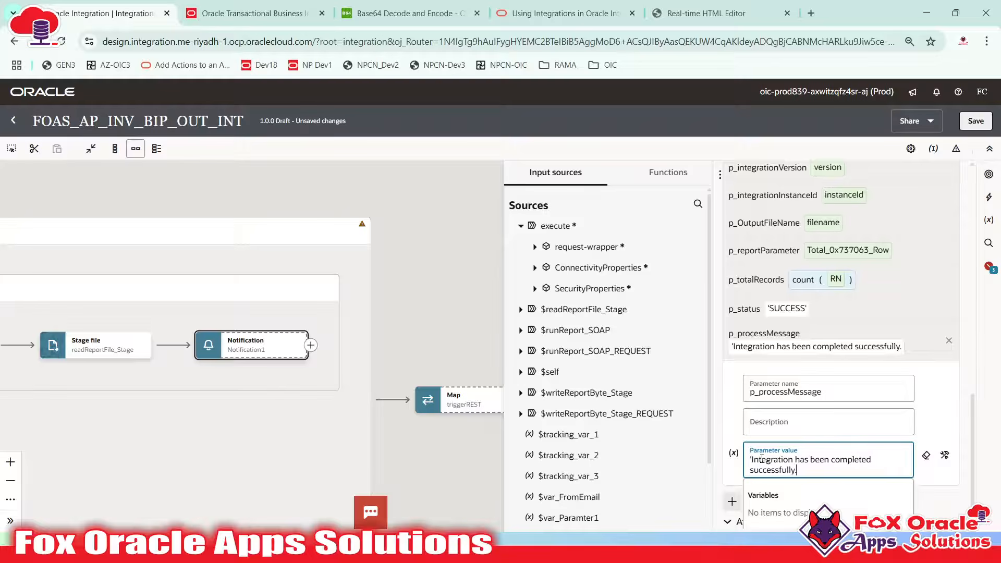
{"action": "type", "text": "'"}
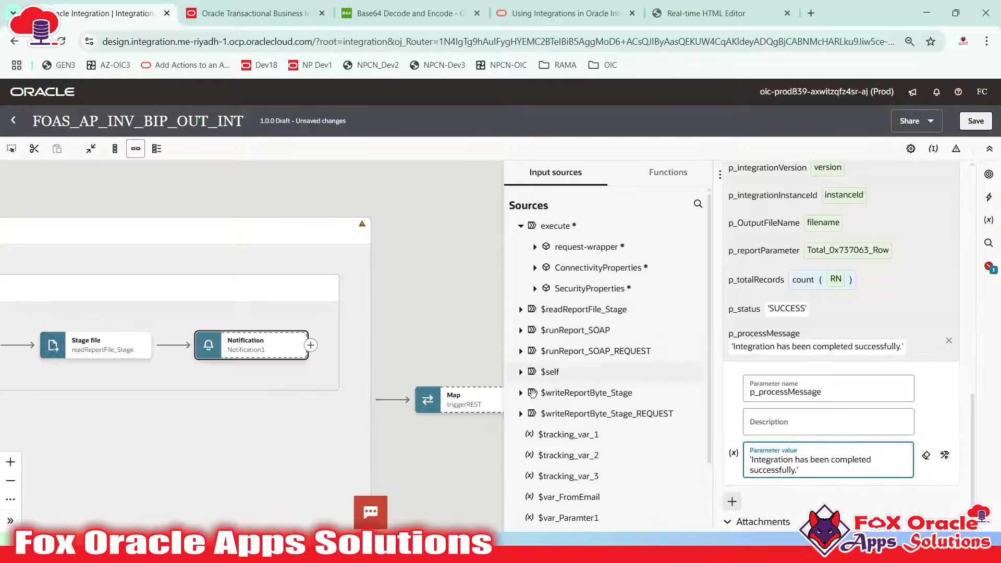
{"action": "left_click", "coordinate": [822, 326]}
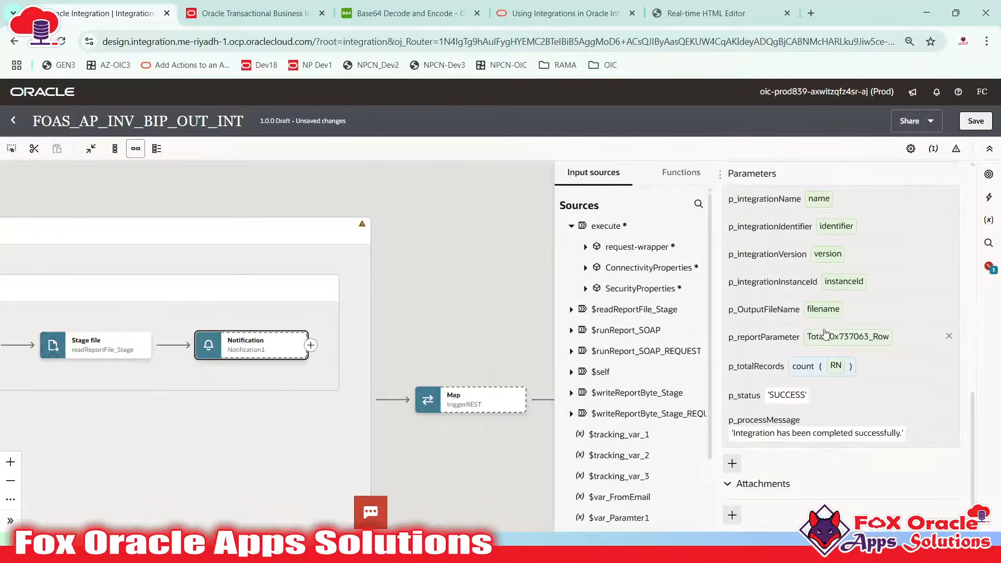
Compare the notification parameters against the HTML template placeholders
{"action": "scroll", "coordinate": [825, 359], "scroll_direction": "up", "scroll_amount": 7}
{"action": "scroll", "coordinate": [824, 356], "scroll_direction": "up", "scroll_amount": 3}
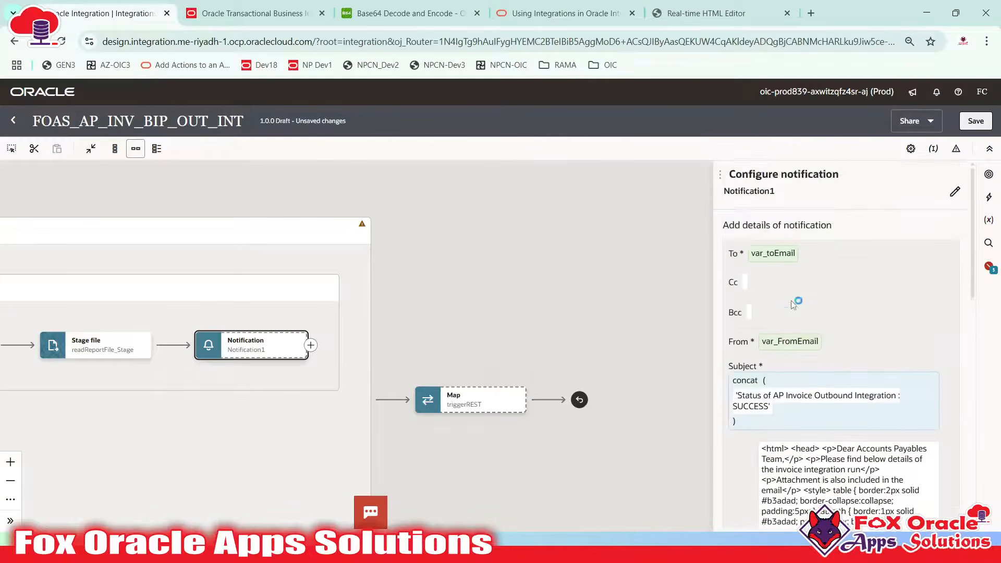
{"action": "scroll", "coordinate": [782, 417], "scroll_direction": "down", "scroll_amount": 10}
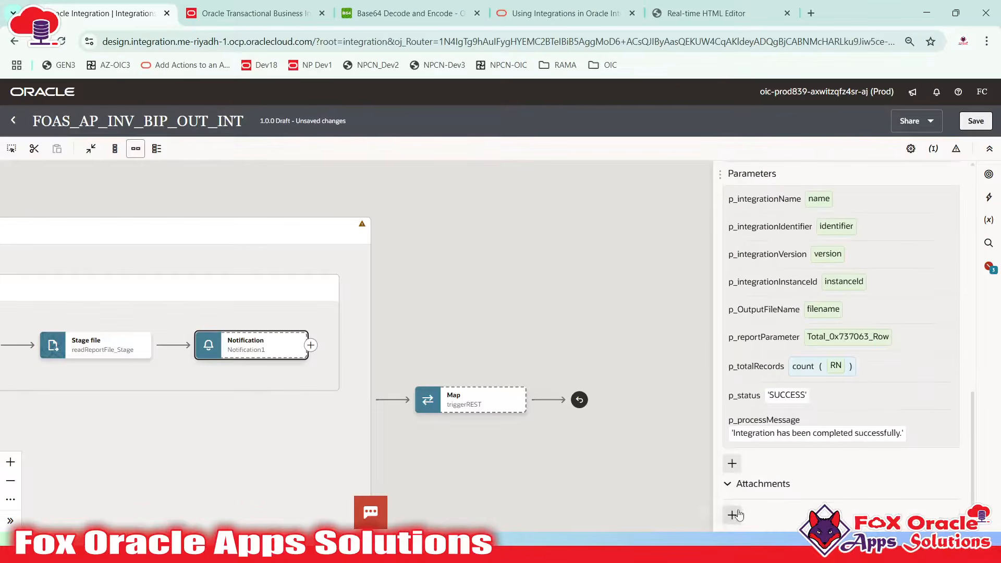
{"action": "key", "text": "alt+Tab"}
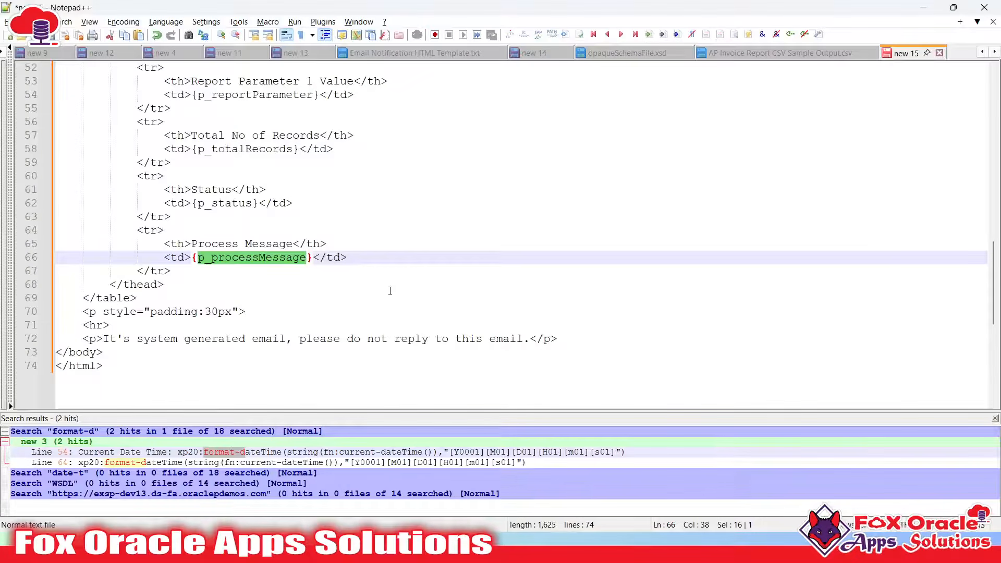
{"action": "key", "text": "alt+Tab"}
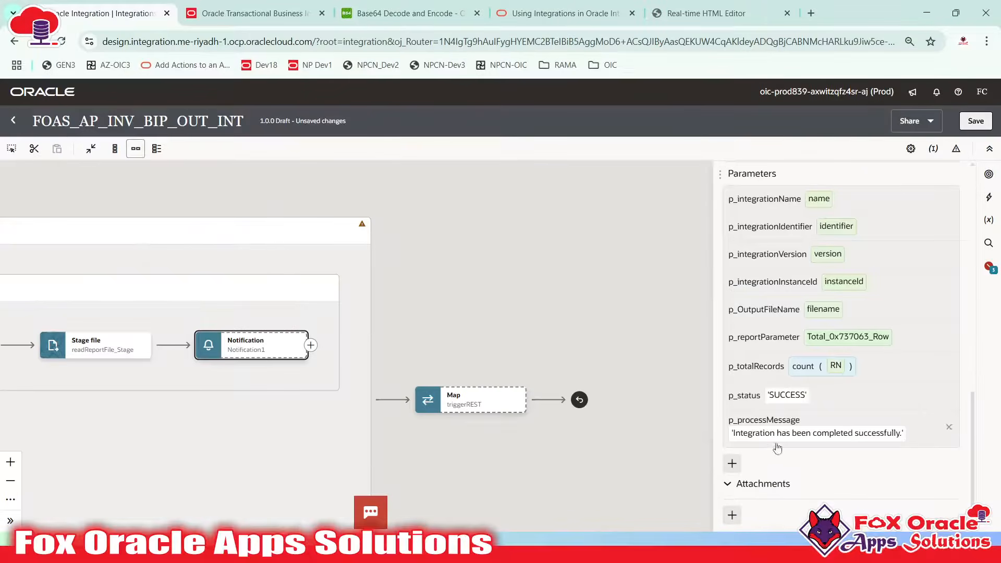
Add an attachment mapped to $writeReportByte_Stage > WriteResponse > ICSFile > FileReference
{"action": "left_click", "coordinate": [731, 515]}
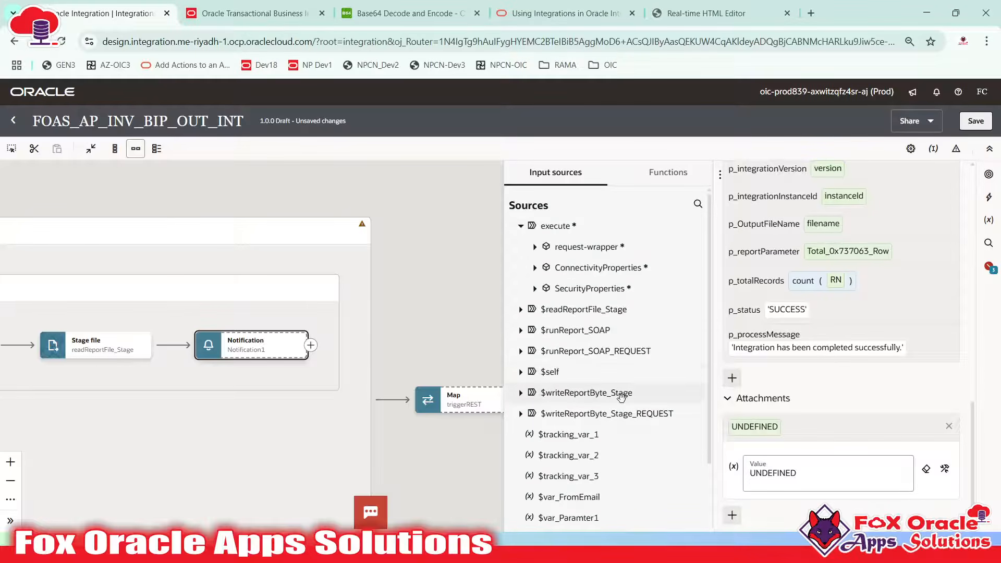
{"action": "left_click", "coordinate": [520, 392]}
{"action": "left_click", "coordinate": [535, 413]}
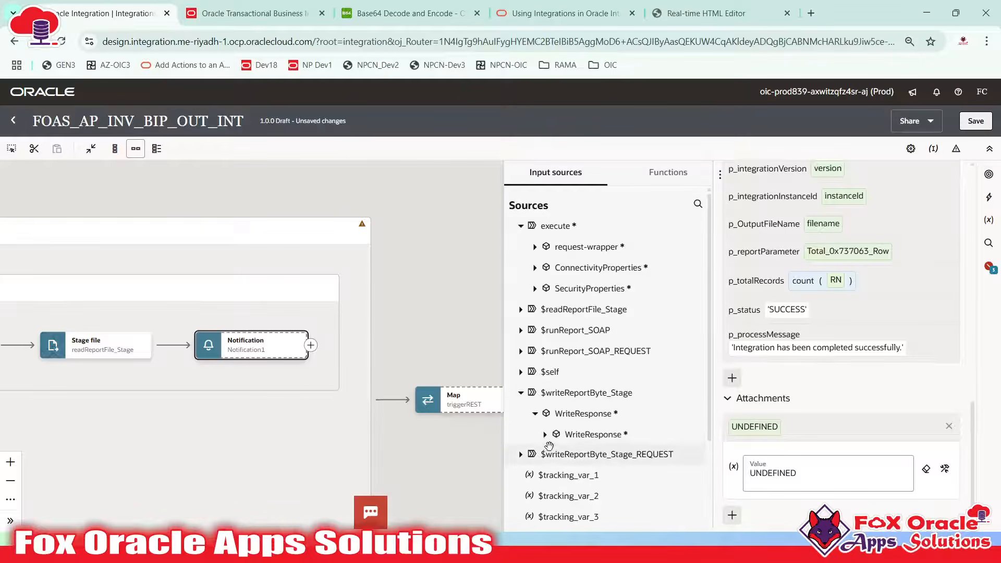
{"action": "left_click", "coordinate": [544, 434]}
{"action": "scroll", "coordinate": [555, 396], "scroll_direction": "down", "scroll_amount": 3}
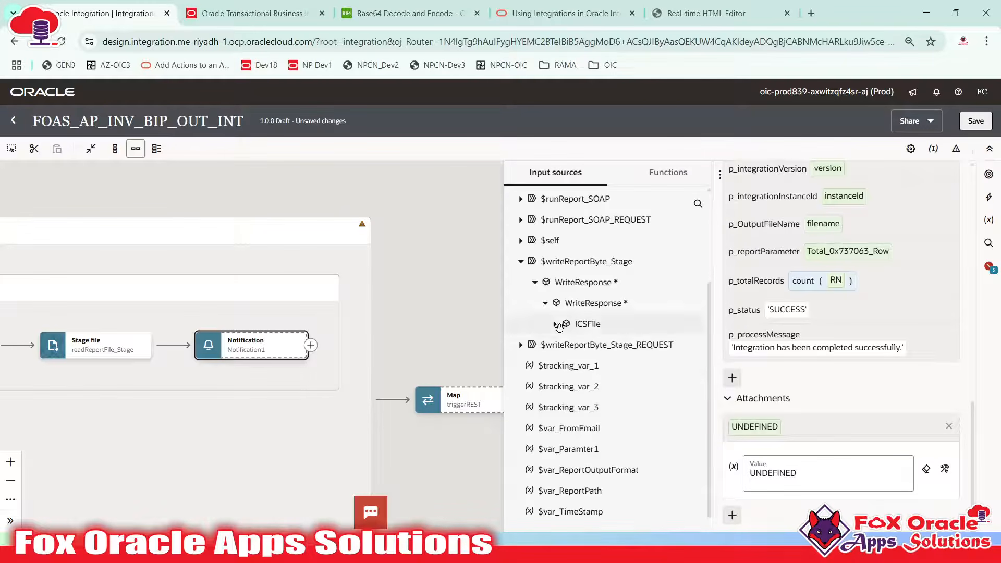
{"action": "left_click", "coordinate": [555, 324]}
{"action": "left_click_drag", "start_coordinate": [604, 344], "coordinate": [799, 475]}
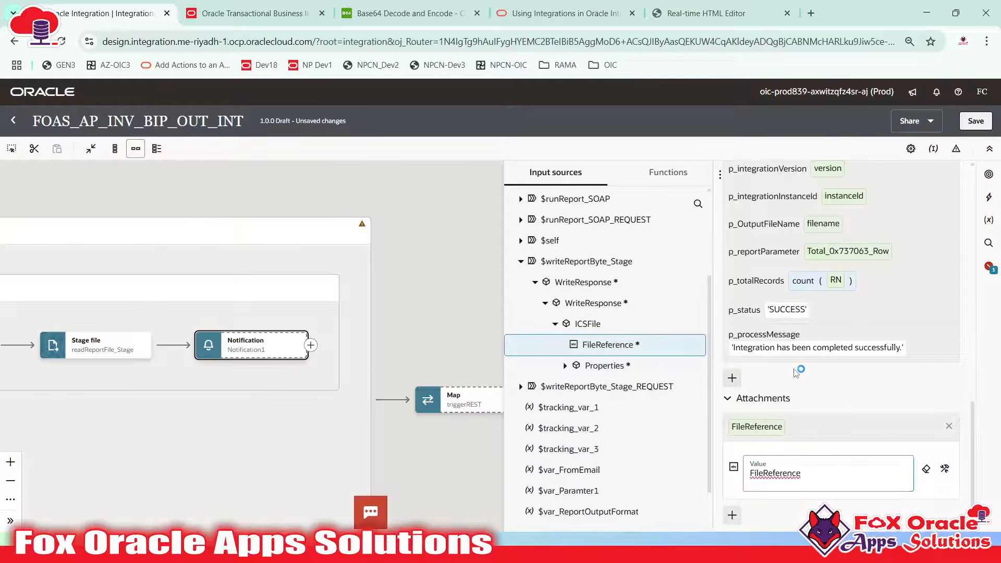
Collapse the Attachments section and close the notification mapping panel
{"action": "left_click", "coordinate": [792, 401]}
{"action": "scroll", "coordinate": [819, 427], "scroll_direction": "up", "scroll_amount": 10}
{"action": "scroll", "coordinate": [837, 321], "scroll_direction": "down", "scroll_amount": 2}
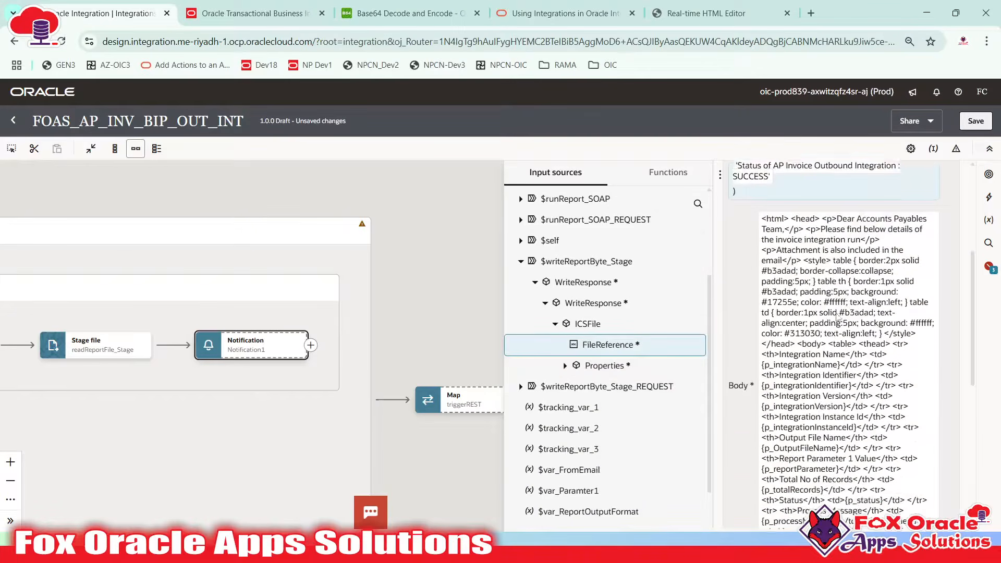
{"action": "scroll", "coordinate": [837, 315], "scroll_direction": "up", "scroll_amount": 1}
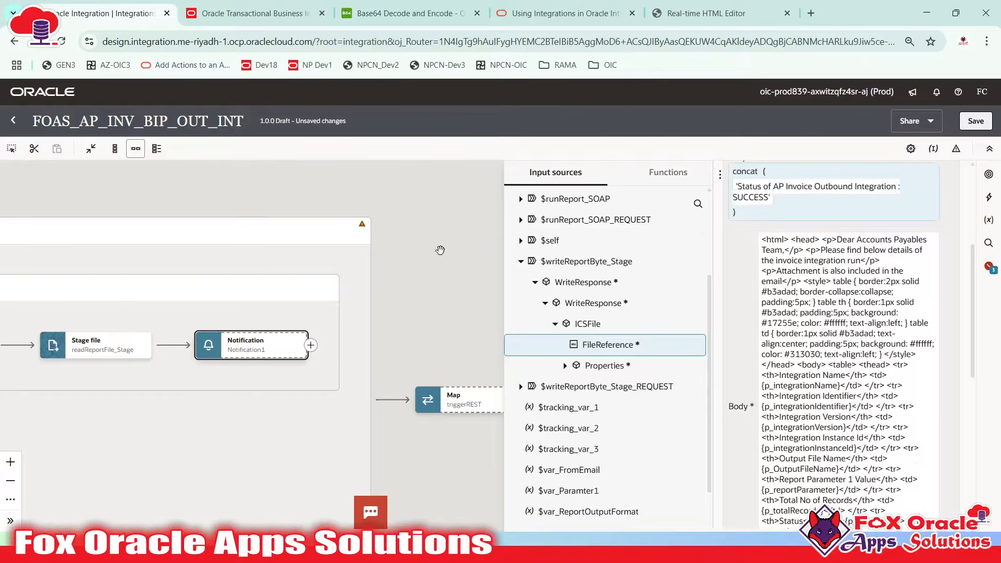
{"action": "scroll", "coordinate": [438, 250], "scroll_direction": "up", "scroll_amount": 1}
{"action": "left_click", "coordinate": [434, 251]}
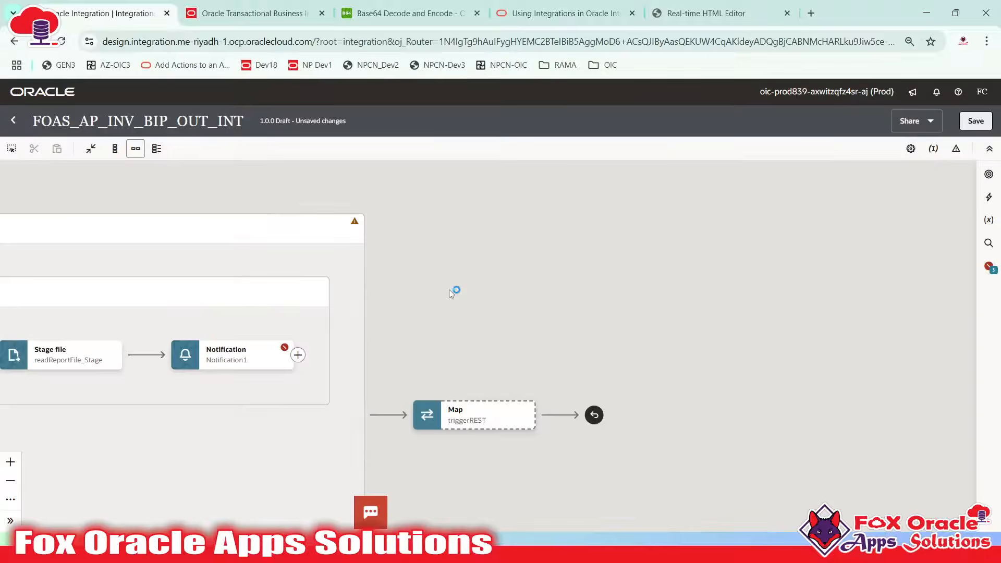
Save the integration and open the notification's settings
{"action": "left_click_drag", "start_coordinate": [431, 315], "coordinate": [722, 297]}
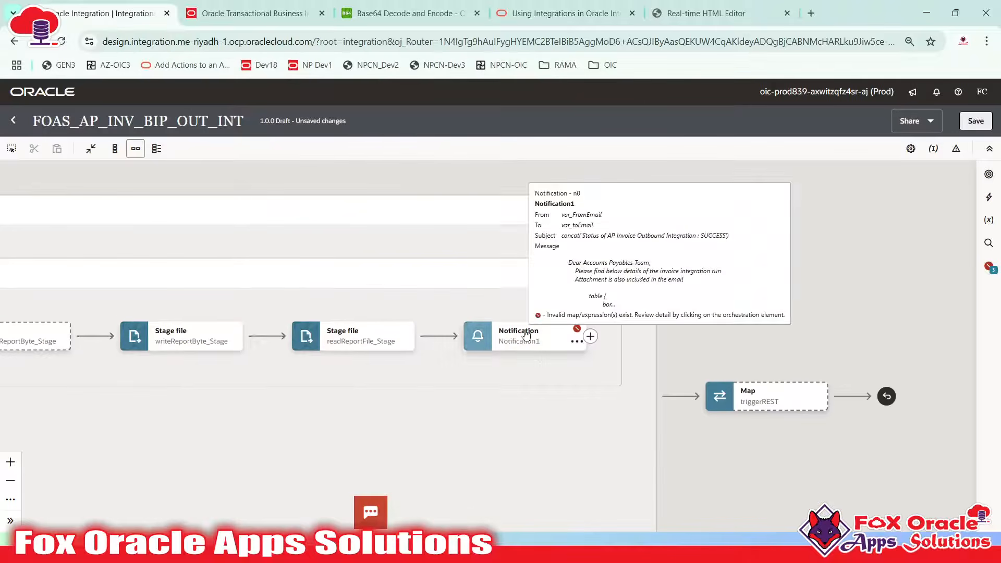
{"action": "left_click", "coordinate": [975, 123]}
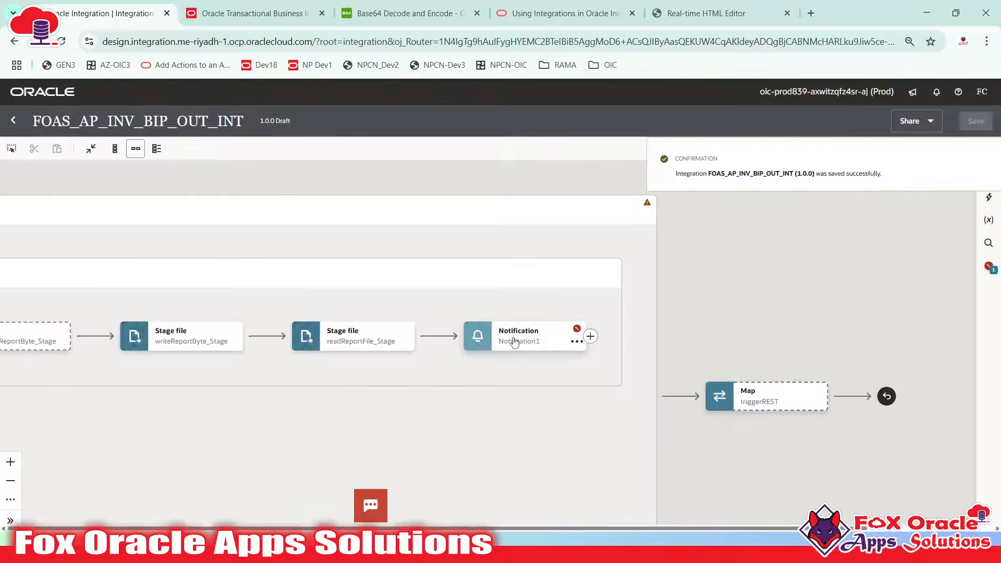
{"action": "left_click", "coordinate": [512, 336]}
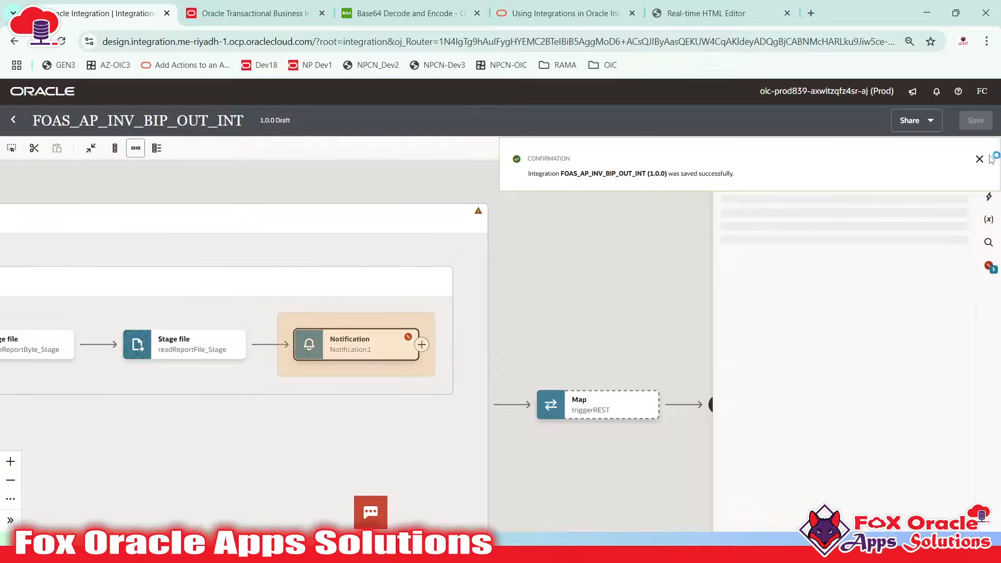
{"action": "left_click", "coordinate": [978, 159]}
{"action": "scroll", "coordinate": [848, 360], "scroll_direction": "down", "scroll_amount": 4}
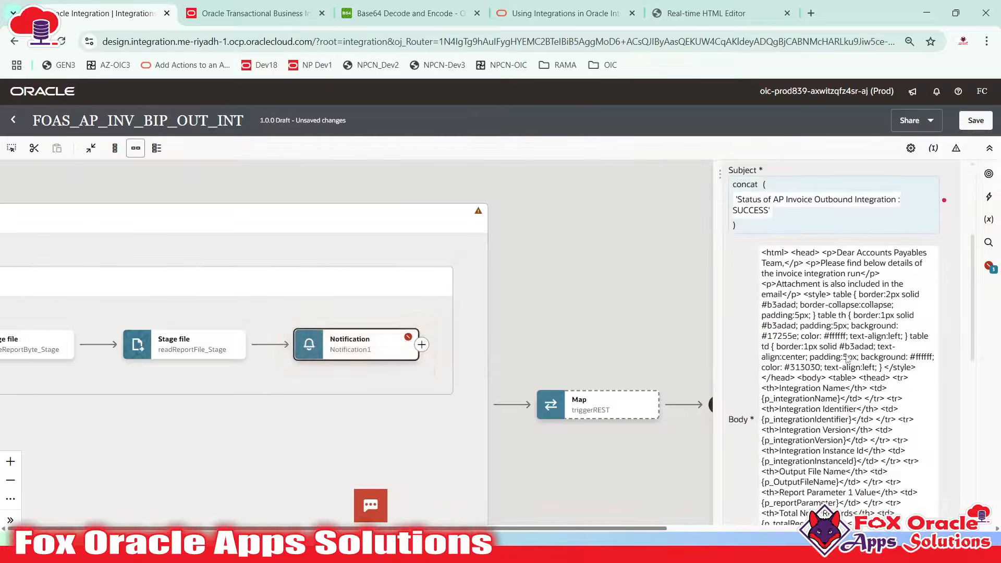
{"action": "scroll", "coordinate": [834, 354], "scroll_direction": "up", "scroll_amount": 3}
Strip concat( and the trailing ) so the subject reads 'Status of AP Invoice Outbound Integration : SUCCESS'
{"action": "left_click", "coordinate": [798, 347]}
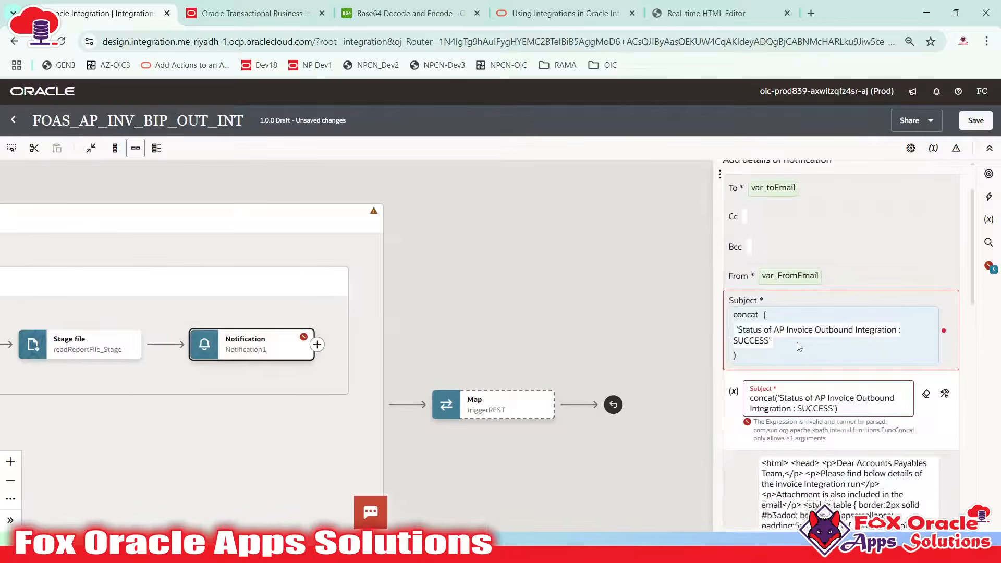
{"action": "left_click", "coordinate": [791, 344]}
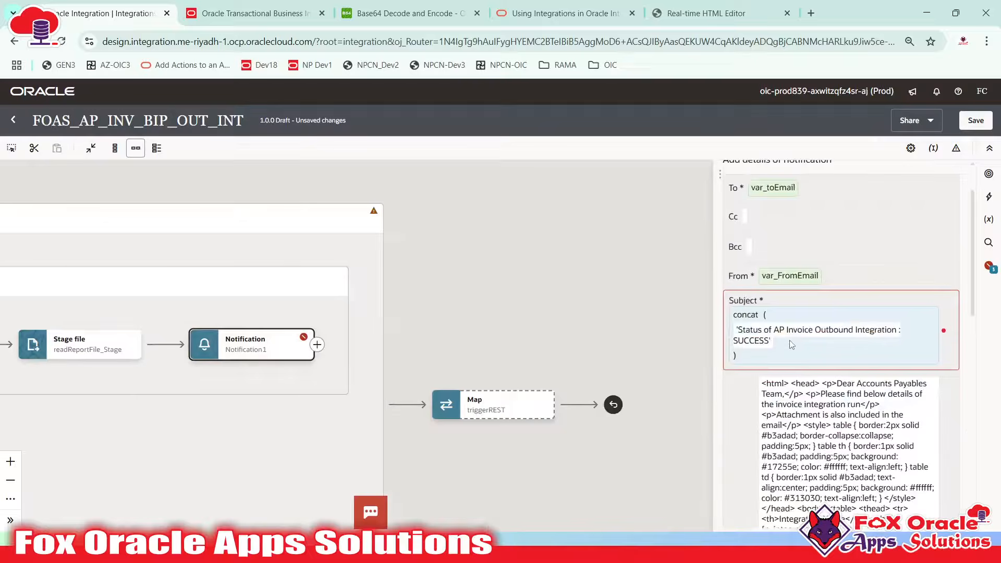
{"action": "left_click", "coordinate": [751, 320]}
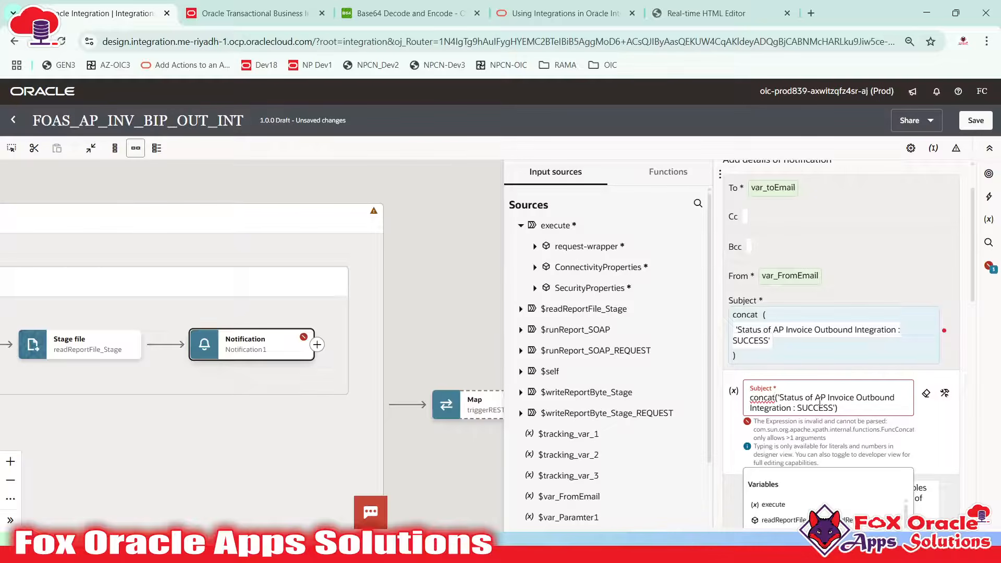
{"action": "left_click", "coordinate": [942, 393]}
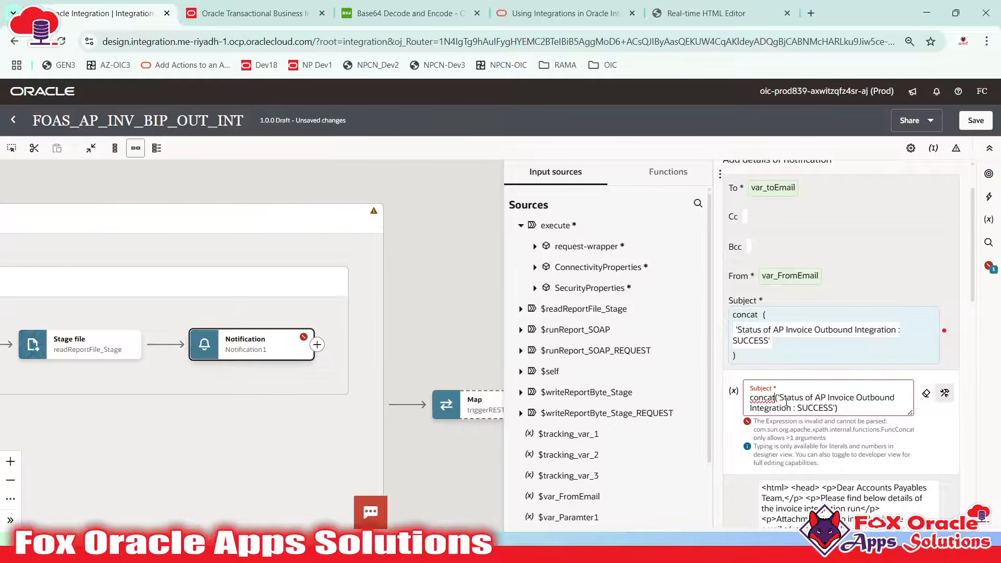
{"action": "key", "text": "BackSpace"}
{"action": "key", "text": "BackSpace"}
{"action": "key", "text": "BackSpace"}
{"action": "key", "text": "BackSpace"}
{"action": "key", "text": "BackSpace"}
{"action": "key", "text": "BackSpace"}
{"action": "key", "text": "Delete"}
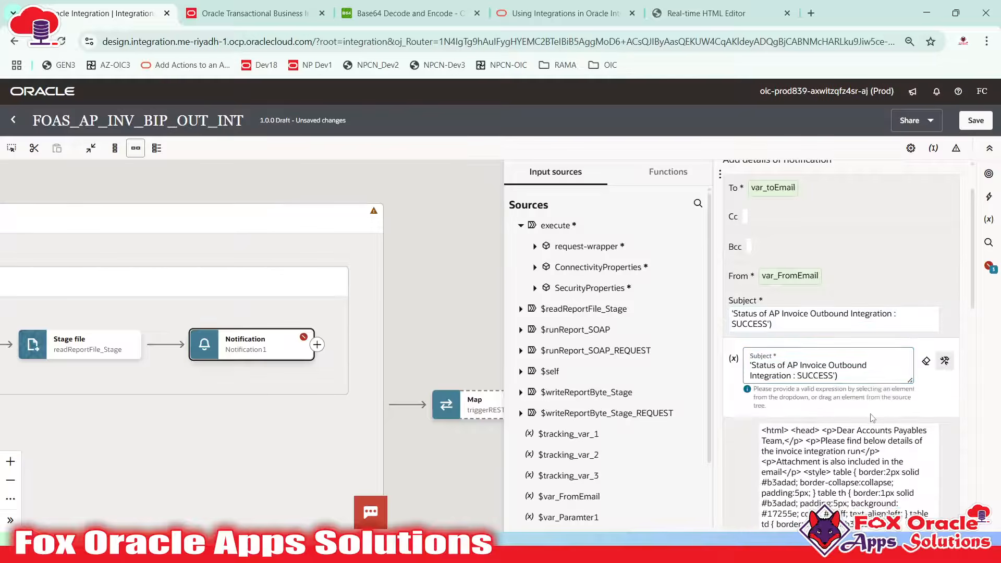
{"action": "left_click", "coordinate": [860, 377]}
{"action": "key", "text": "BackSpace"}
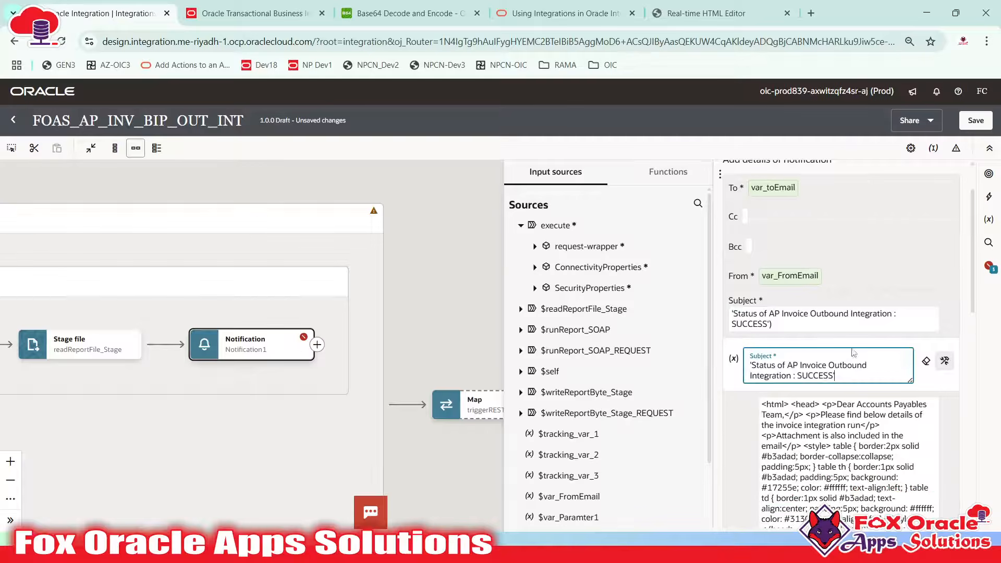
{"action": "left_click", "coordinate": [837, 303]}
{"action": "left_click", "coordinate": [532, 293]}
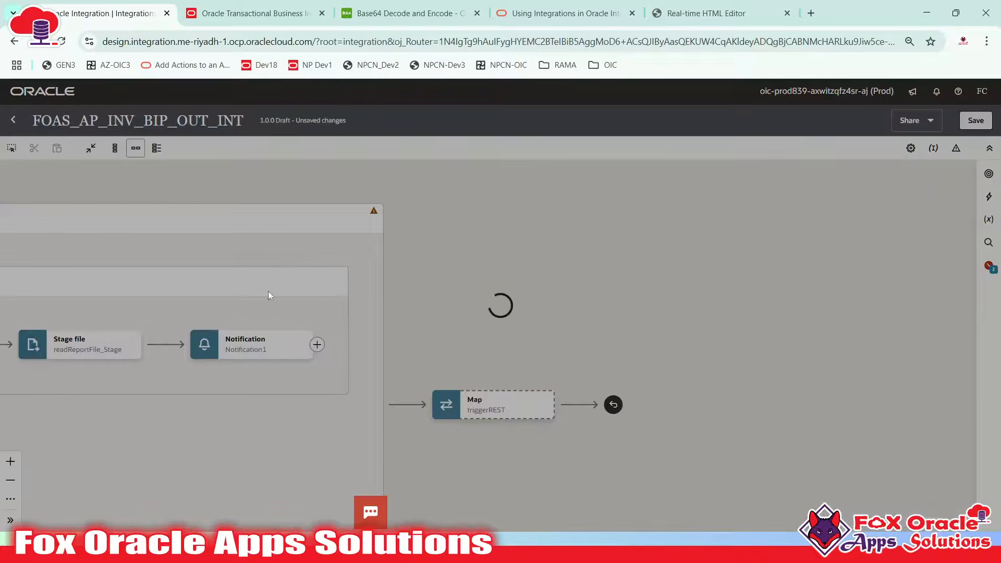
{"action": "mouse_move", "coordinate": [272, 357]}
{"action": "left_click_drag", "start_coordinate": [419, 331], "coordinate": [646, 308]}
Rename Notification1 to successNotification and save the FOAS_AP_INV_BIP_OUT_INT integration
{"action": "mouse_move", "coordinate": [527, 318]}
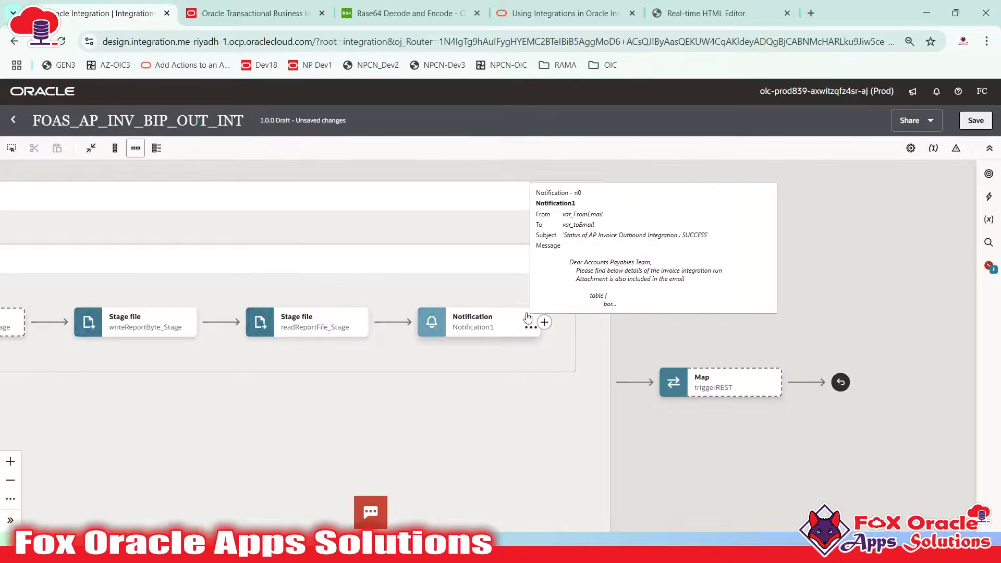
{"action": "left_click", "coordinate": [474, 327]}
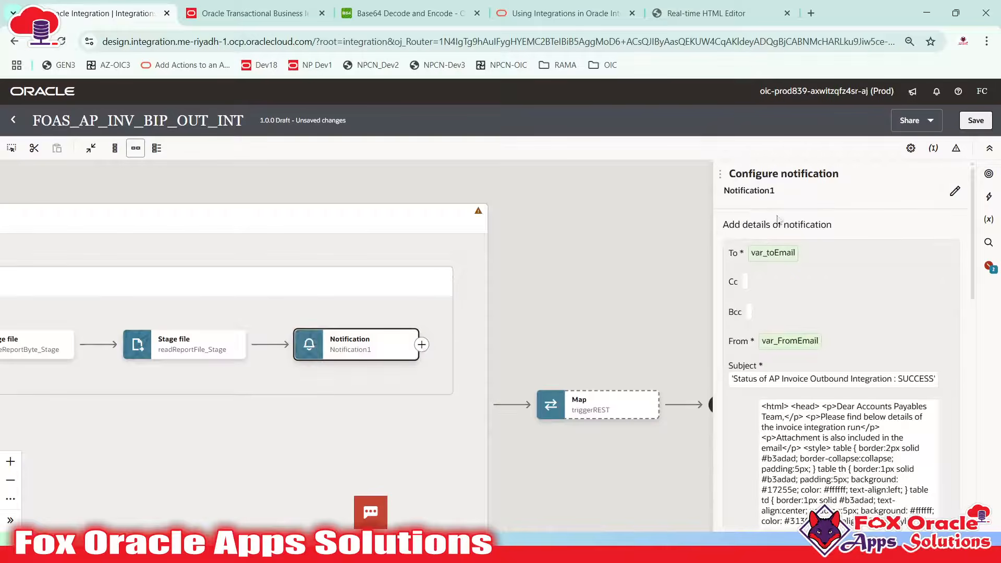
{"action": "left_click", "coordinate": [949, 195]}
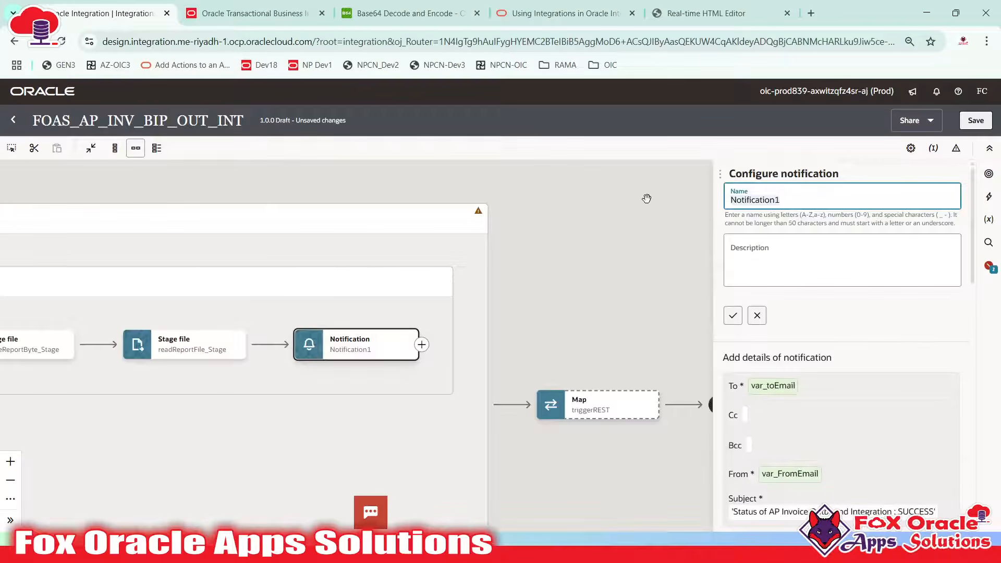
{"action": "key", "text": "ctrl+a"}
{"action": "type", "text": "su"}
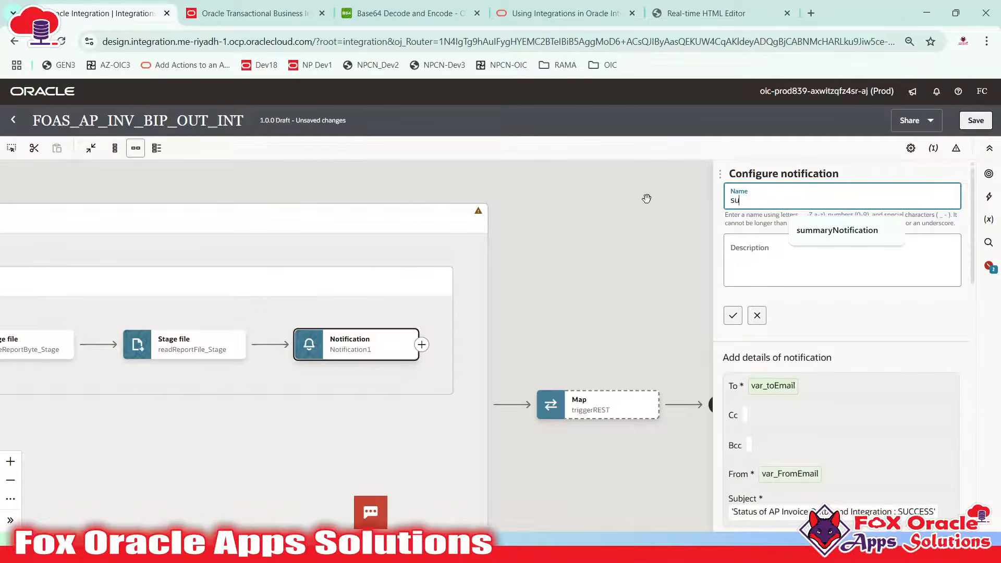
{"action": "type", "text": "ccessNotification"}
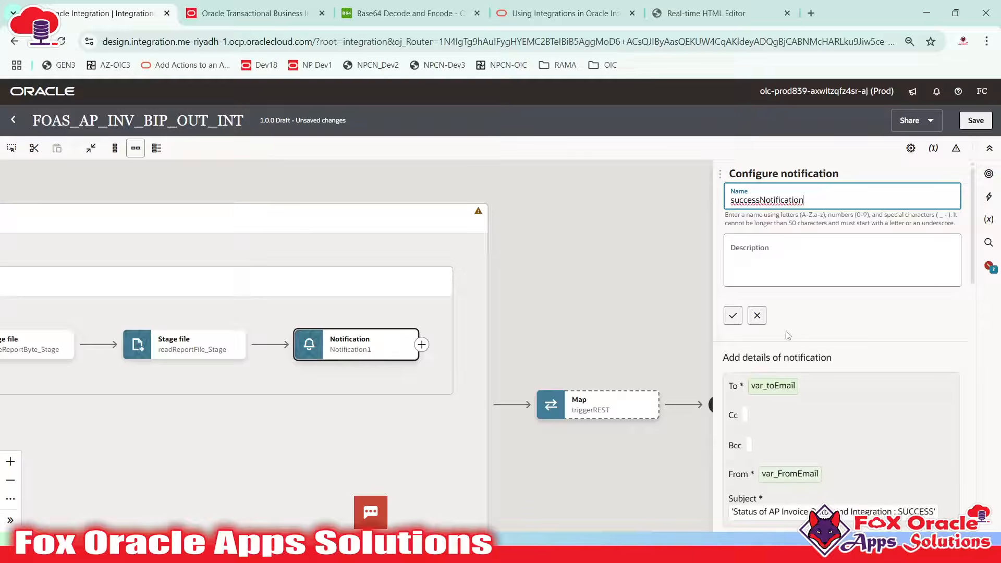
{"action": "left_click", "coordinate": [732, 315]}
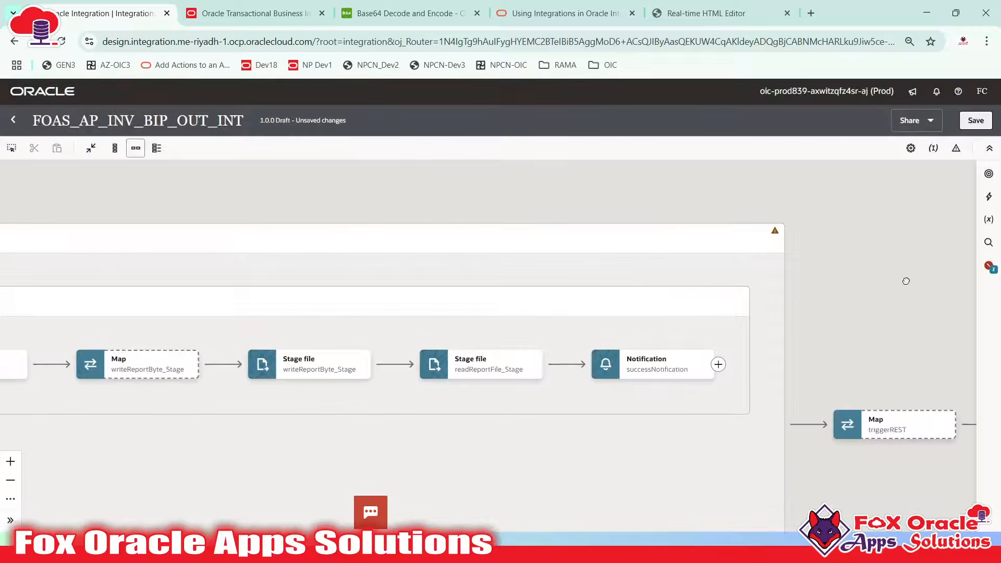
{"action": "left_click", "coordinate": [975, 119]}
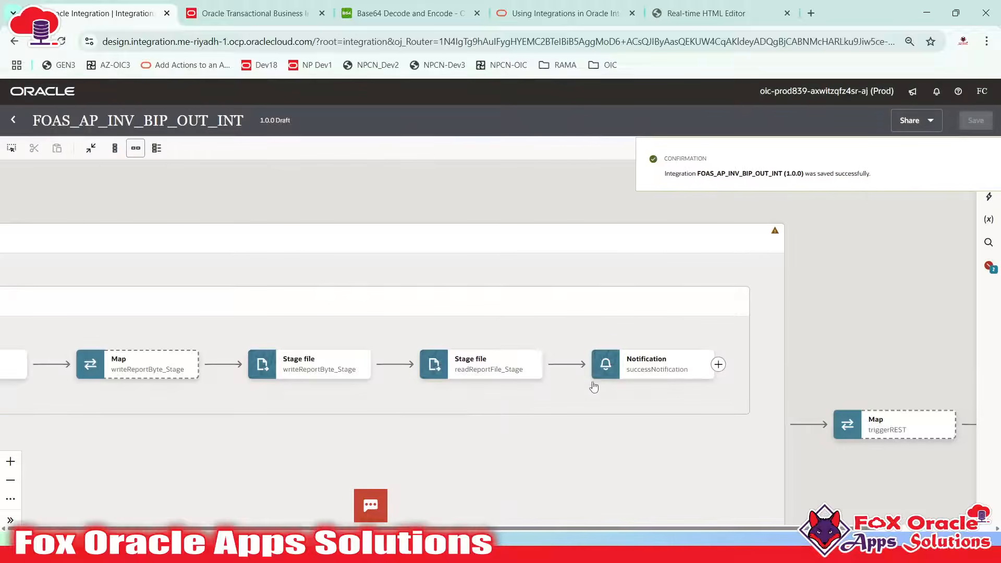
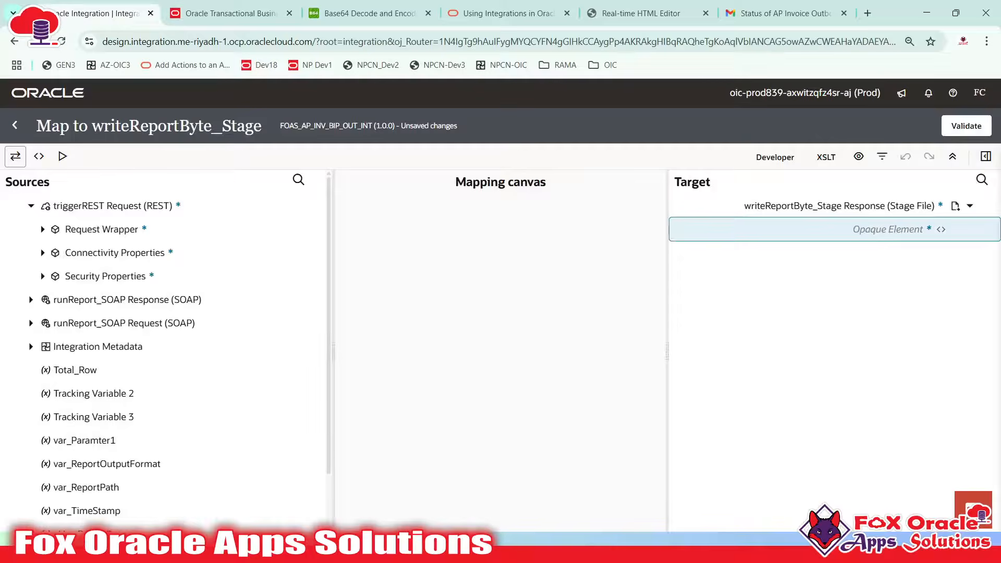
Review the opaqueElement definition in opaqueSchemaFile.xsd in Notepad++
{"action": "key", "text": "super"}
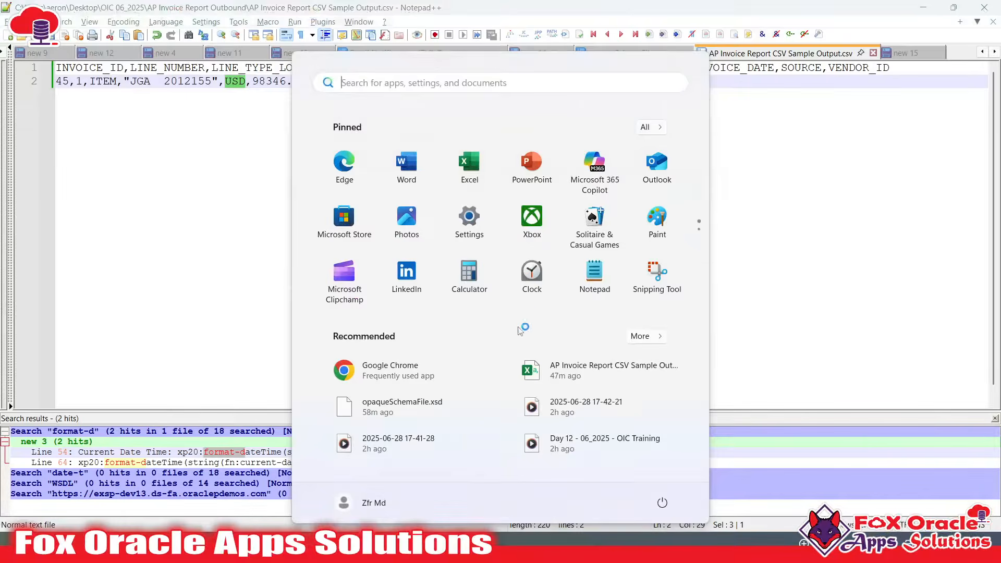
{"action": "key", "text": "super"}
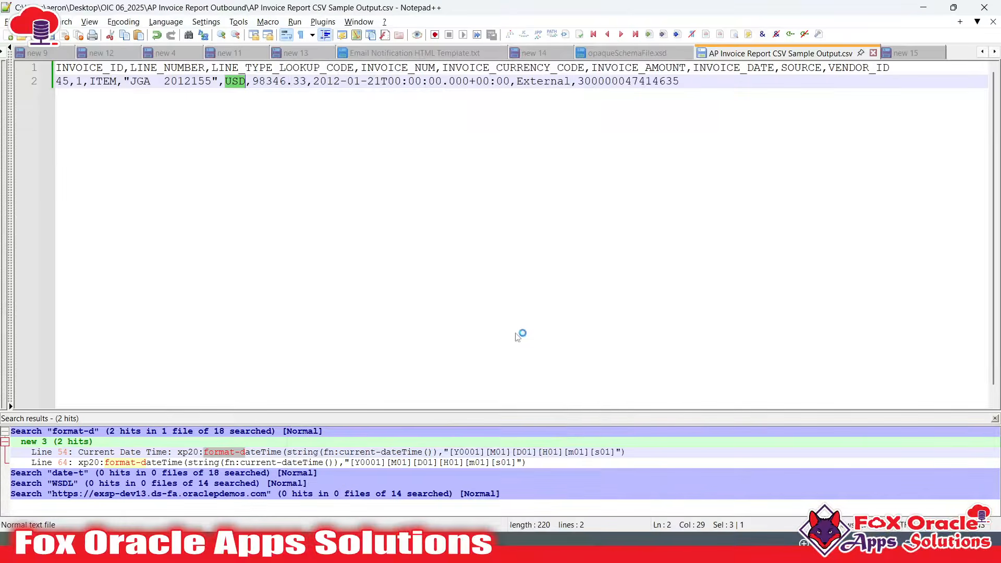
{"action": "left_click", "coordinate": [640, 55]}
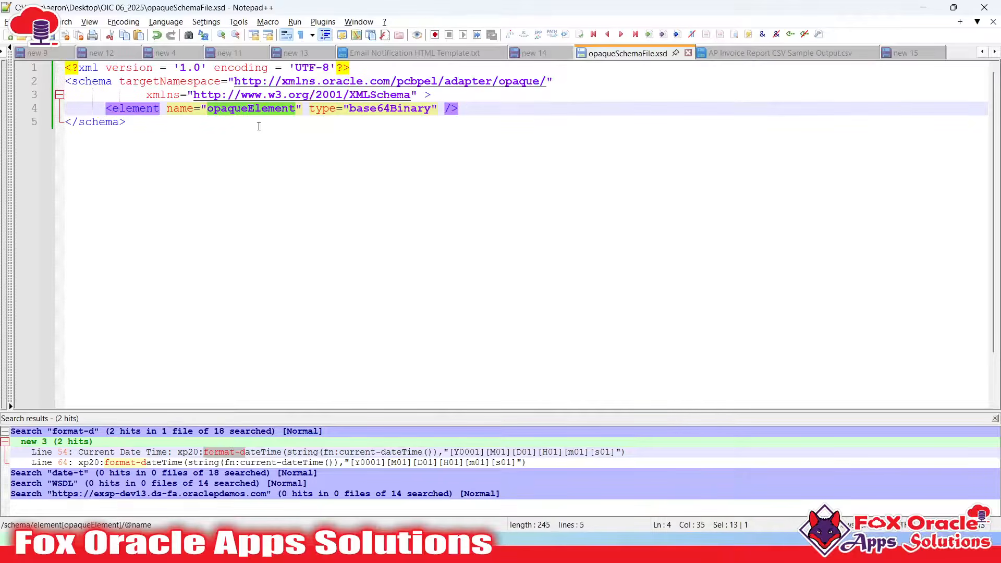
{"action": "left_click", "coordinate": [549, 195]}
{"action": "key", "text": "alt+Tab"}
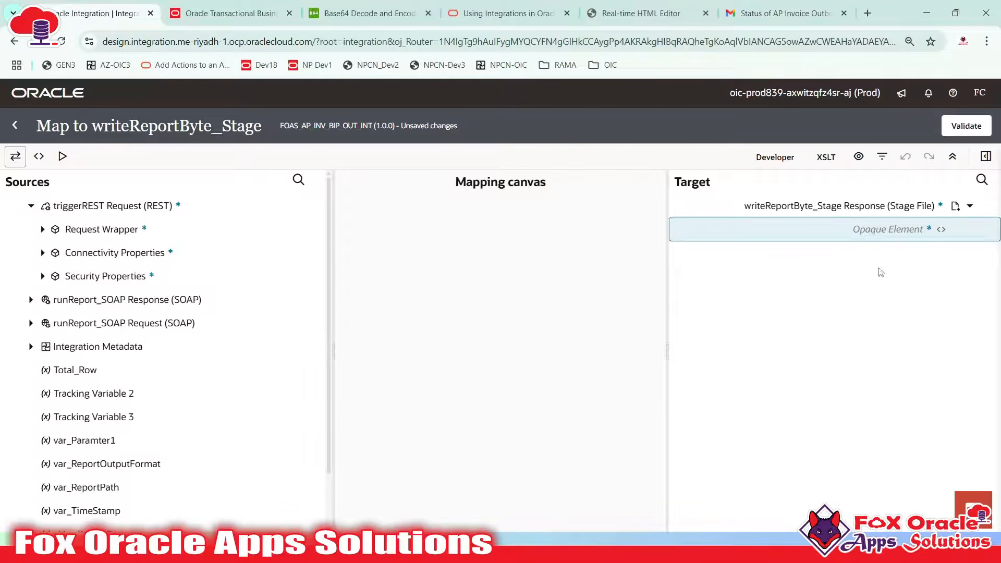
Read the opaqueElement error in the failed-run status email's Process Message, then return to the mapper
{"action": "left_click", "coordinate": [743, 5]}
{"action": "scroll", "coordinate": [557, 374], "scroll_direction": "down", "scroll_amount": 4}
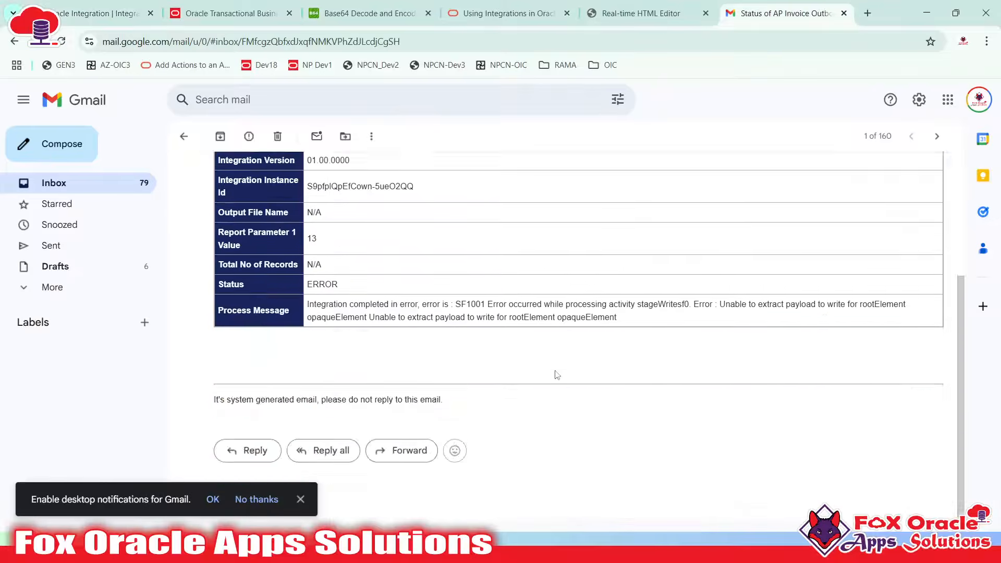
{"action": "left_click_drag", "start_coordinate": [620, 319], "coordinate": [532, 304]}
{"action": "left_click", "coordinate": [639, 312]}
{"action": "left_click", "coordinate": [81, 14]}
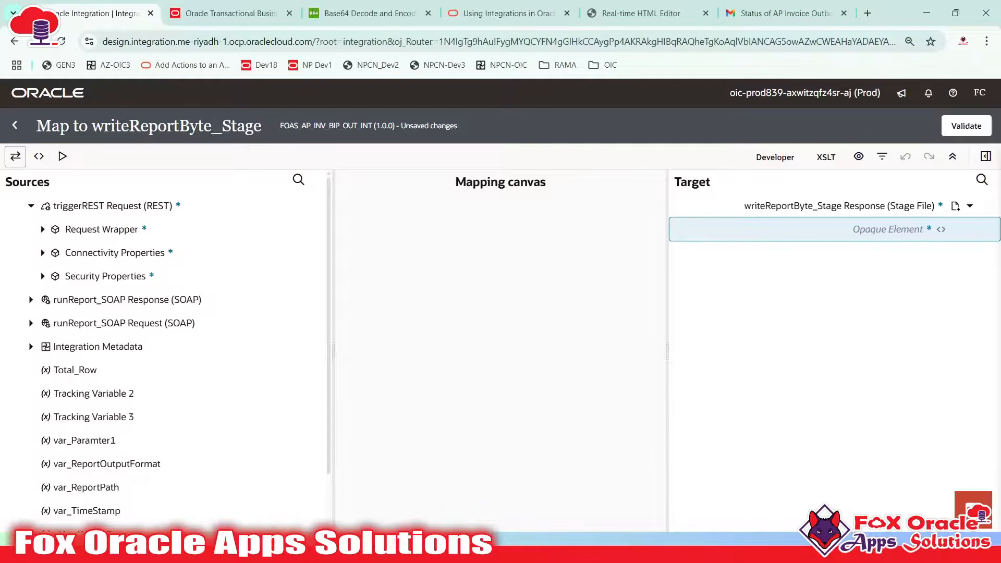
{"action": "key", "text": "super"}
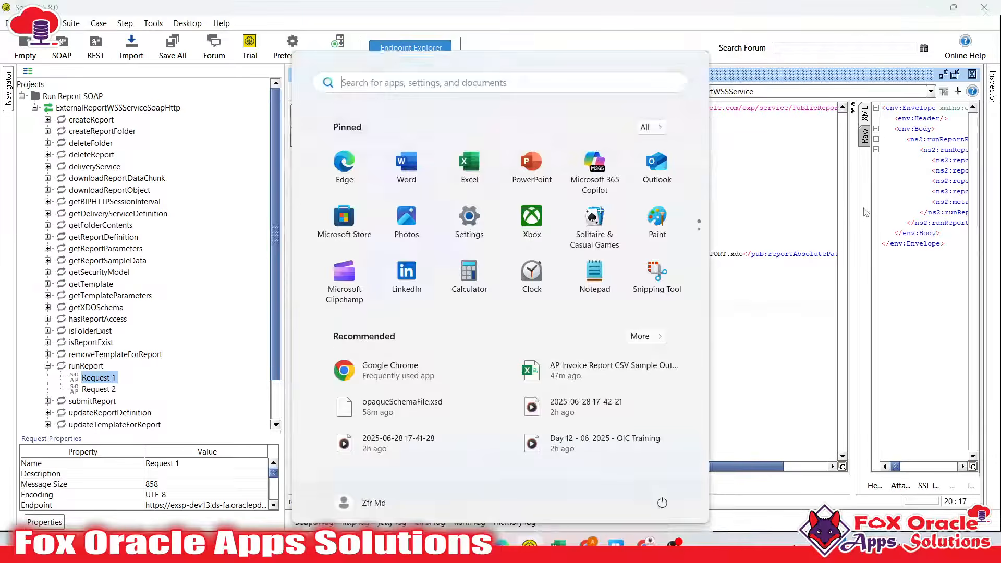
Widen SoapUI's response XML pane and locate the runReportReturn element
{"action": "left_click", "coordinate": [801, 211]}
{"action": "left_click_drag", "start_coordinate": [846, 225], "coordinate": [572, 225]}
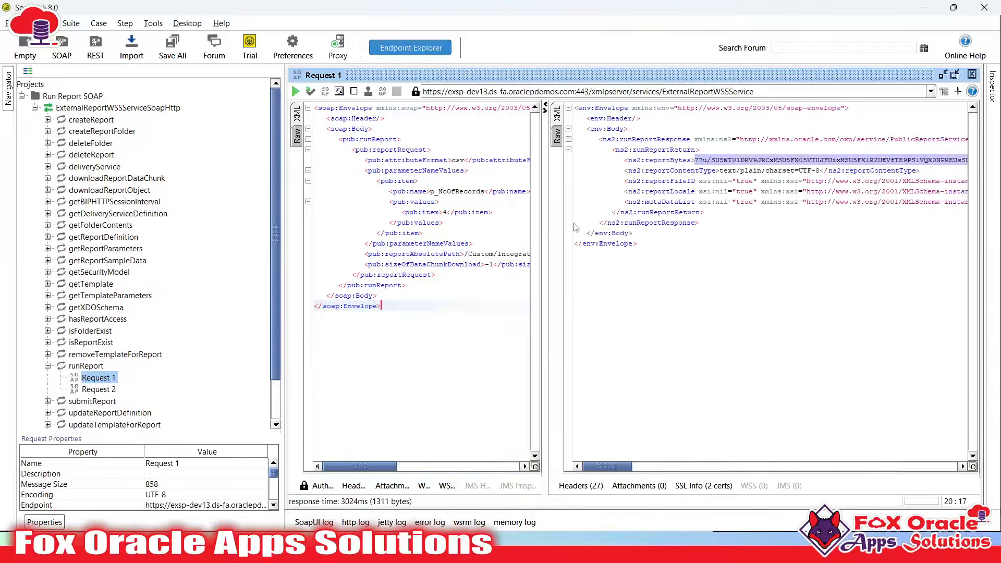
{"action": "double_click", "coordinate": [655, 148]}
{"action": "left_click", "coordinate": [645, 149]}
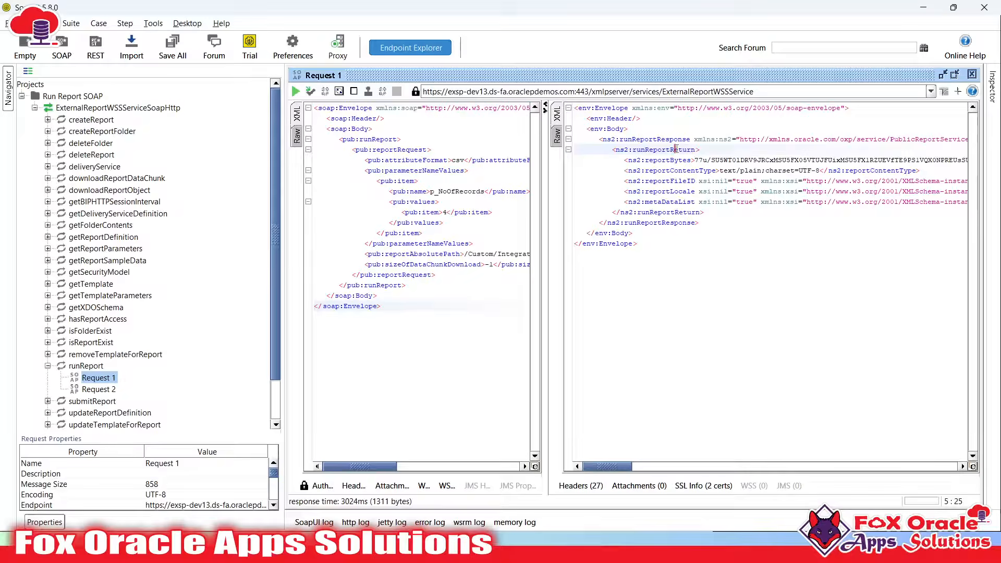
{"action": "double_click", "coordinate": [634, 151]}
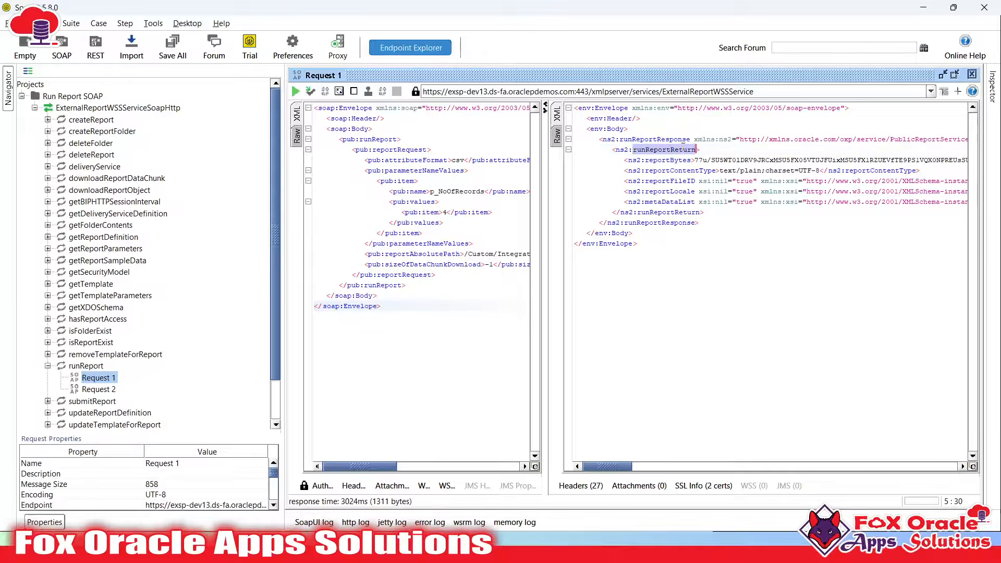
Inspect the reportBytes element and its base64 report content in the response
{"action": "left_click", "coordinate": [660, 170]}
{"action": "double_click", "coordinate": [660, 162]}
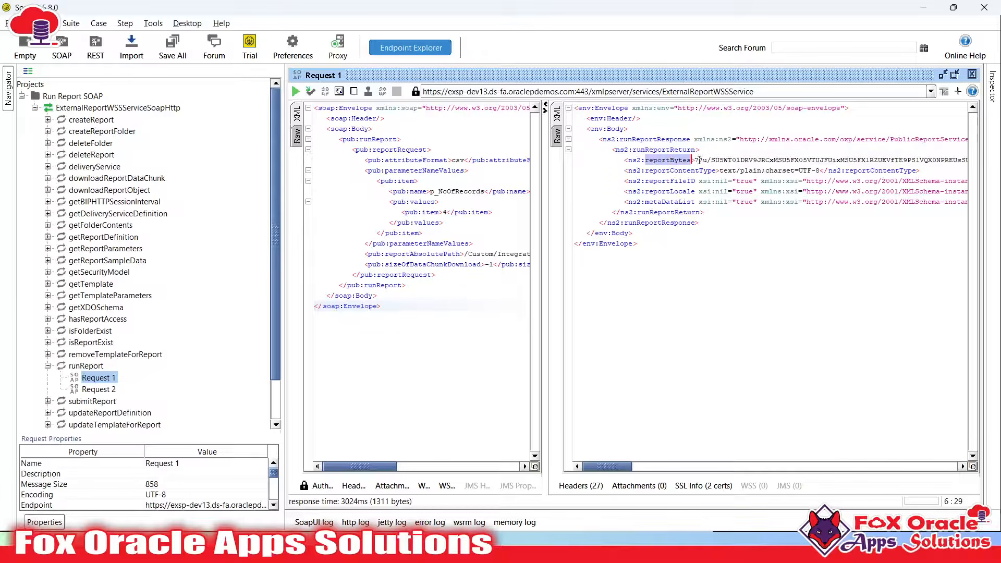
{"action": "left_click_drag", "start_coordinate": [698, 160], "coordinate": [862, 160]}
{"action": "left_click", "coordinate": [849, 159]}
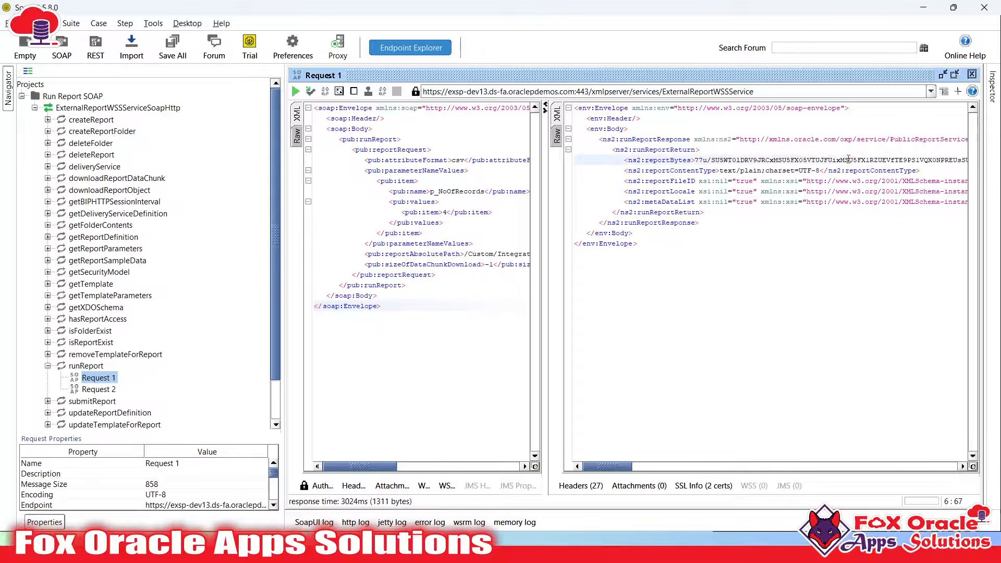
{"action": "double_click", "coordinate": [666, 160]}
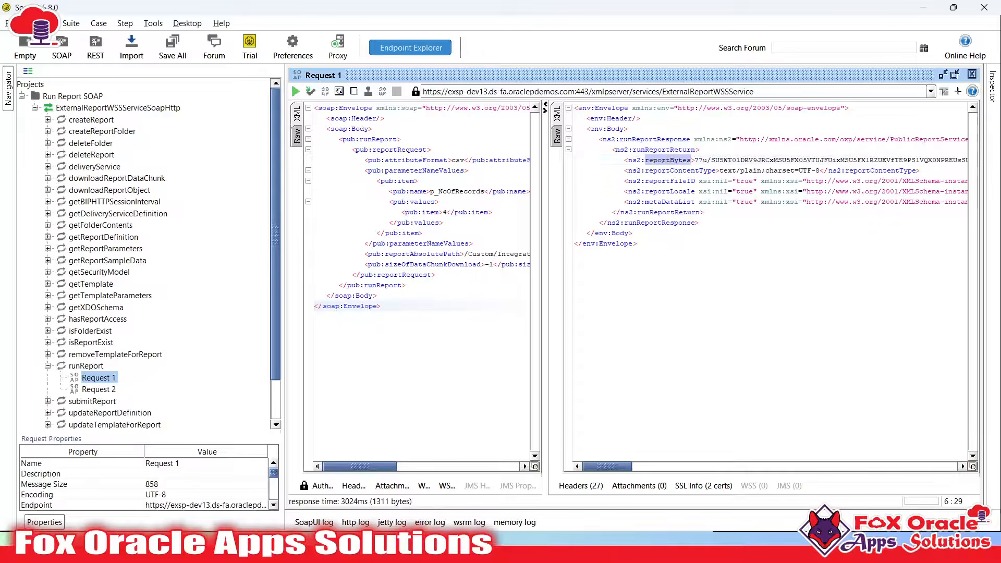
{"action": "key", "text": "alt+Tab"}
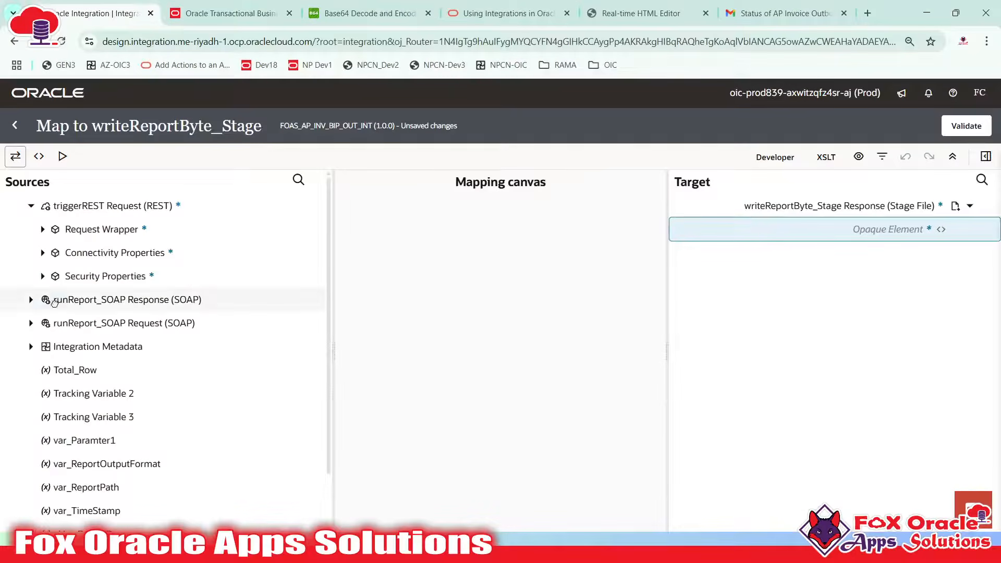
Expand runReport_SOAP Response down through runReportResponse to runReportReturn
{"action": "left_click", "coordinate": [80, 300]}
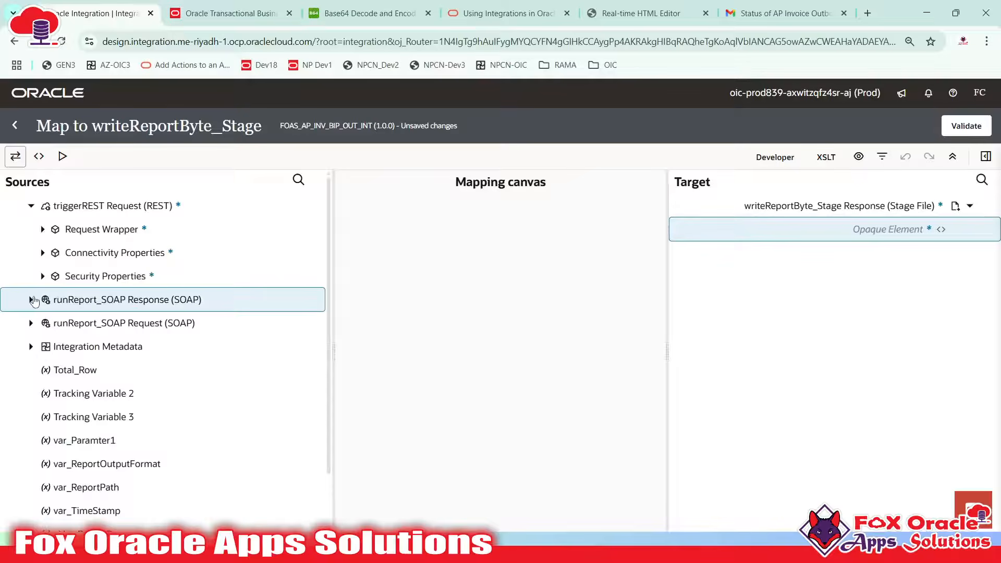
{"action": "left_click", "coordinate": [31, 300]}
{"action": "left_click", "coordinate": [56, 324]}
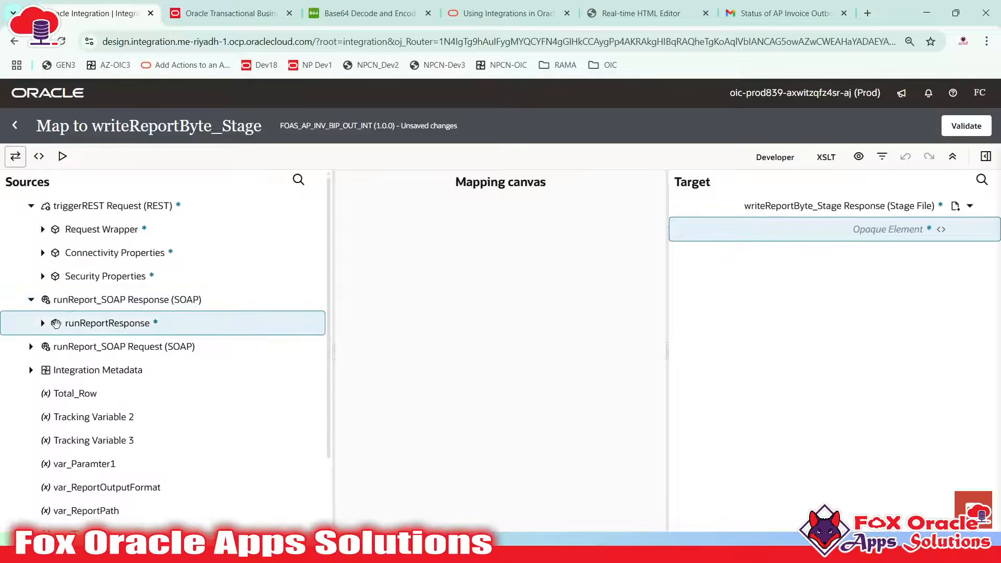
{"action": "left_click", "coordinate": [42, 323]}
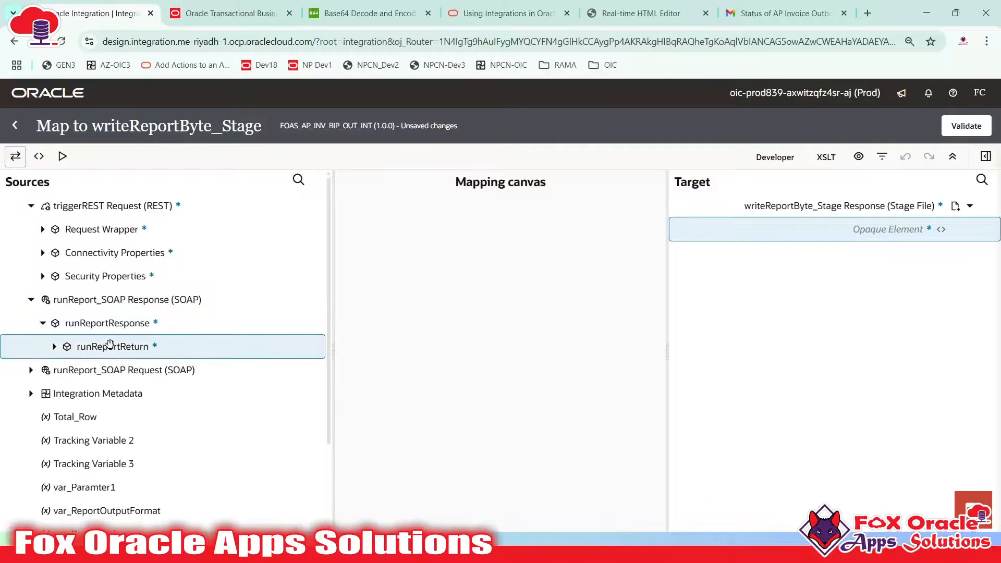
{"action": "left_click", "coordinate": [83, 346]}
{"action": "scroll", "coordinate": [63, 304], "scroll_direction": "down", "scroll_amount": 1}
{"action": "left_click", "coordinate": [54, 281]}
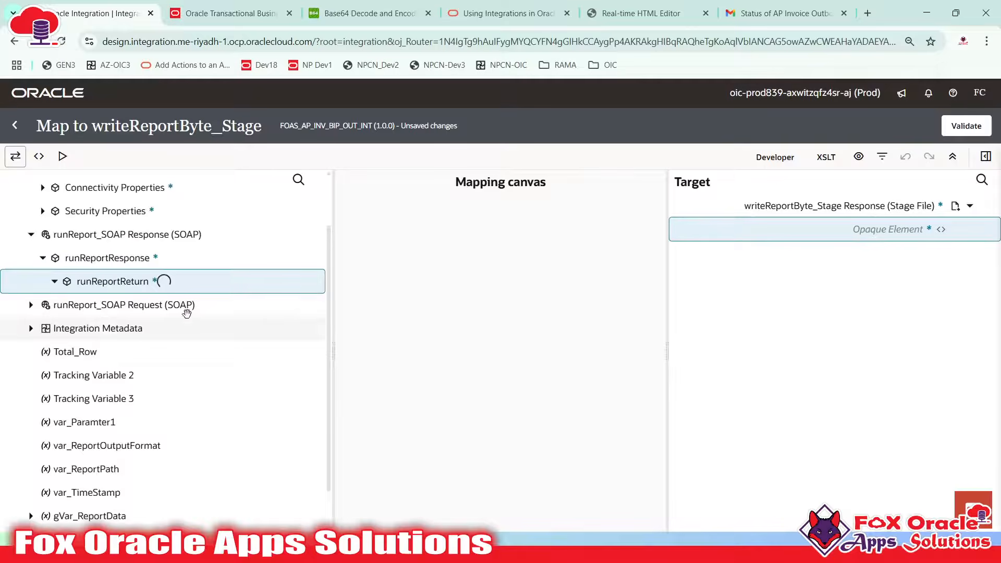
Go over runReportReturn's fields (reportBytes, reportContentType, reportFileID, reportLocale, metaDataList) against the SoapUI response
{"action": "left_click", "coordinate": [112, 305]}
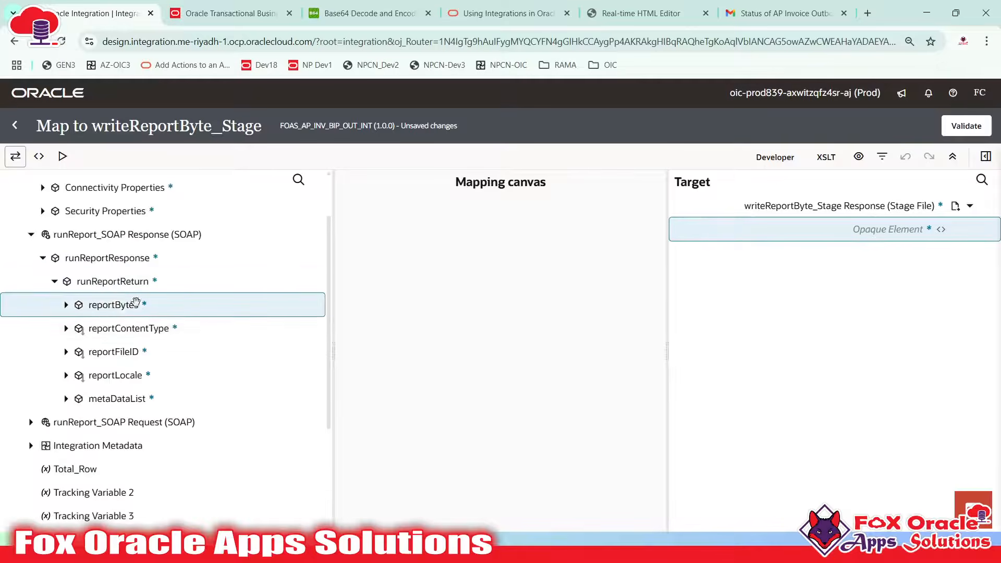
{"action": "left_click", "coordinate": [122, 331]}
{"action": "left_click", "coordinate": [125, 350]}
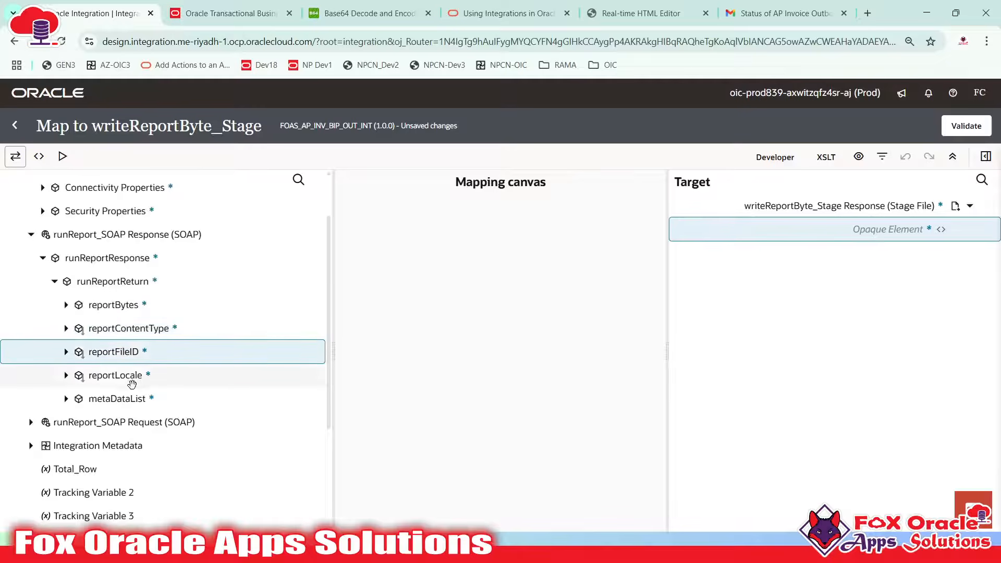
{"action": "left_click", "coordinate": [127, 376]}
{"action": "left_click", "coordinate": [132, 397]}
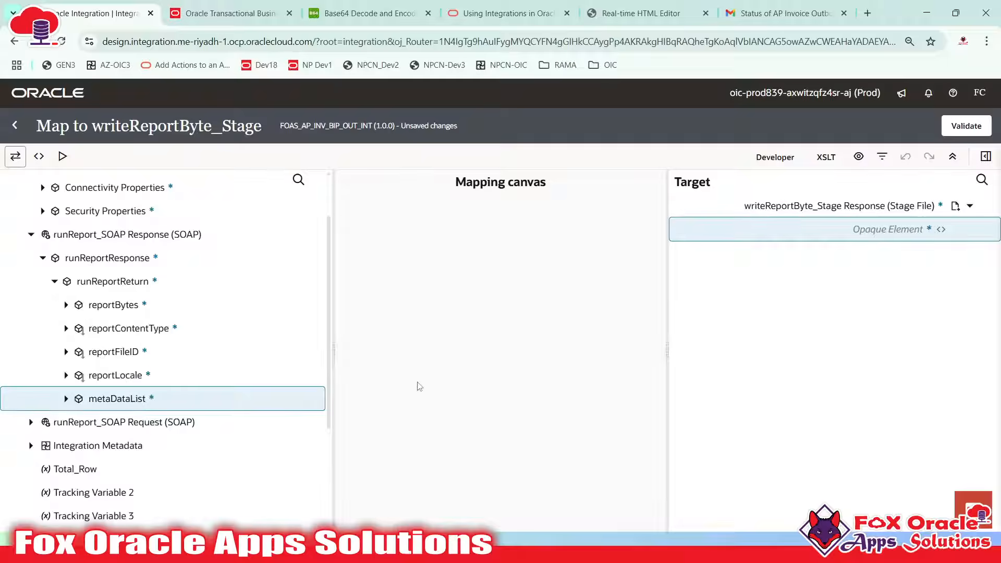
{"action": "key", "text": "alt+Tab"}
{"action": "left_click", "coordinate": [683, 191]}
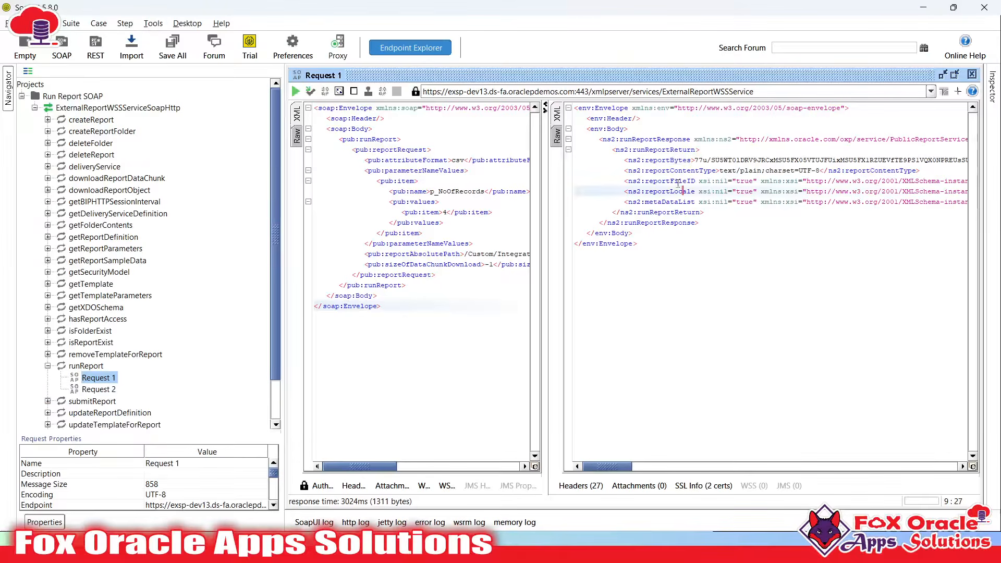
Walk through the response's reportBytes, reportContentType, reportFileID, reportLocale and metaDataList elements
{"action": "left_click", "coordinate": [674, 168]}
{"action": "double_click", "coordinate": [673, 162]}
{"action": "double_click", "coordinate": [671, 170]}
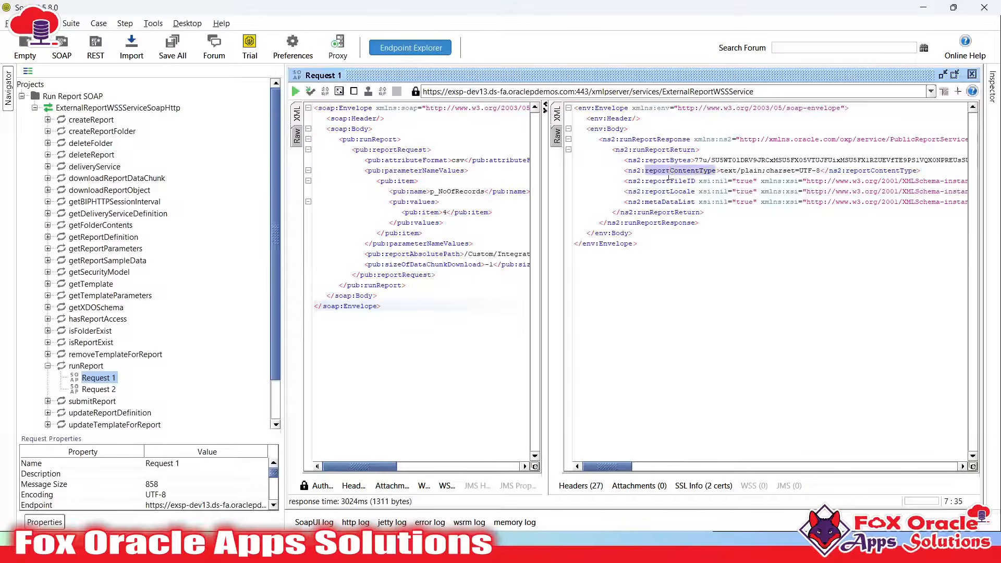
{"action": "double_click", "coordinate": [670, 181]}
{"action": "left_click", "coordinate": [667, 192]}
{"action": "left_click", "coordinate": [666, 211]}
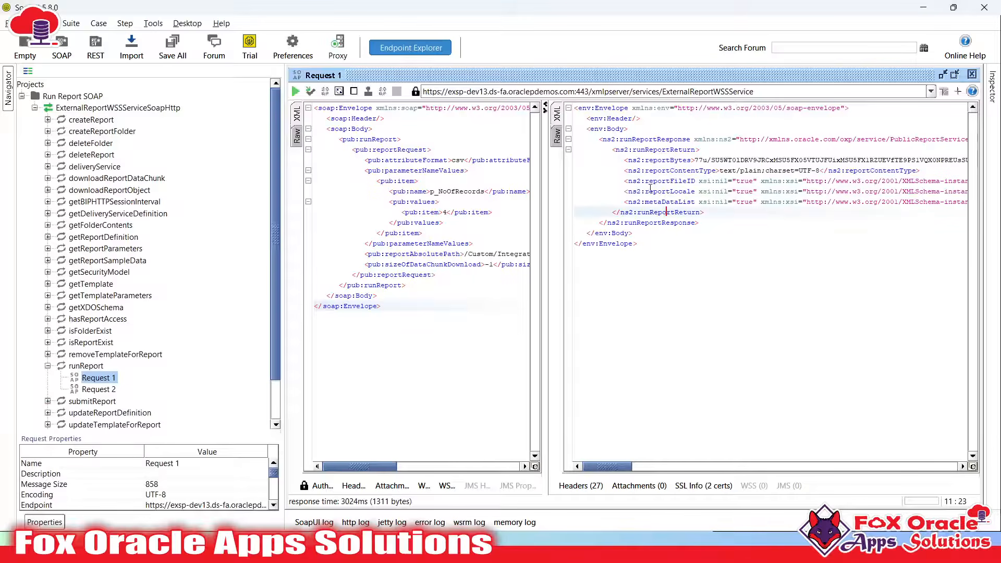
{"action": "left_click", "coordinate": [647, 181]}
{"action": "left_click", "coordinate": [656, 190]}
{"action": "left_click", "coordinate": [668, 201]}
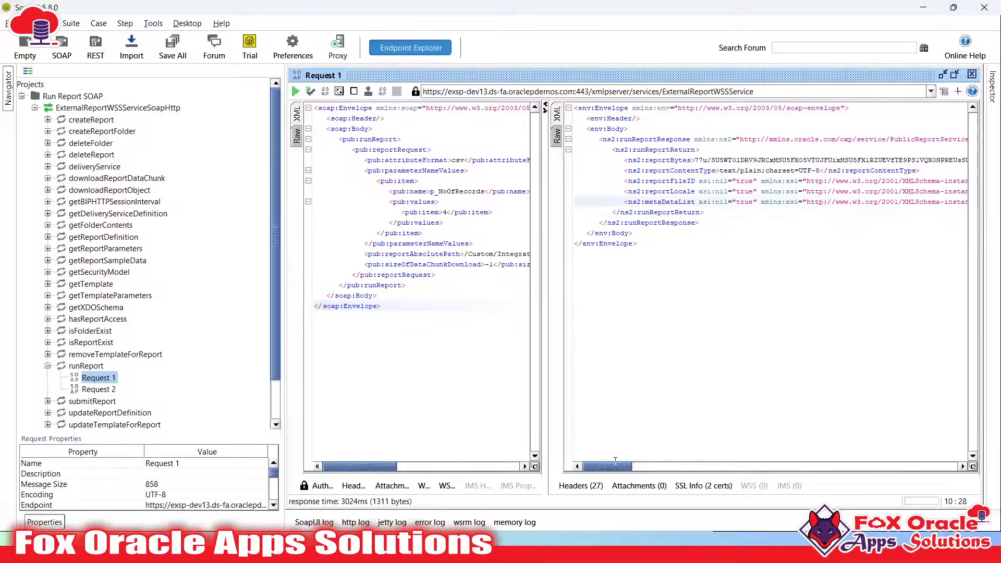
Check the request's sizeOfDataChunkDownload value -1 and the text/plain content type in the response
{"action": "mouse_move", "coordinate": [614, 465]}
{"action": "left_mouse_down"}
{"action": "mouse_move", "coordinate": [672, 465]}
{"action": "mouse_move", "coordinate": [617, 465]}
{"action": "left_mouse_up"}
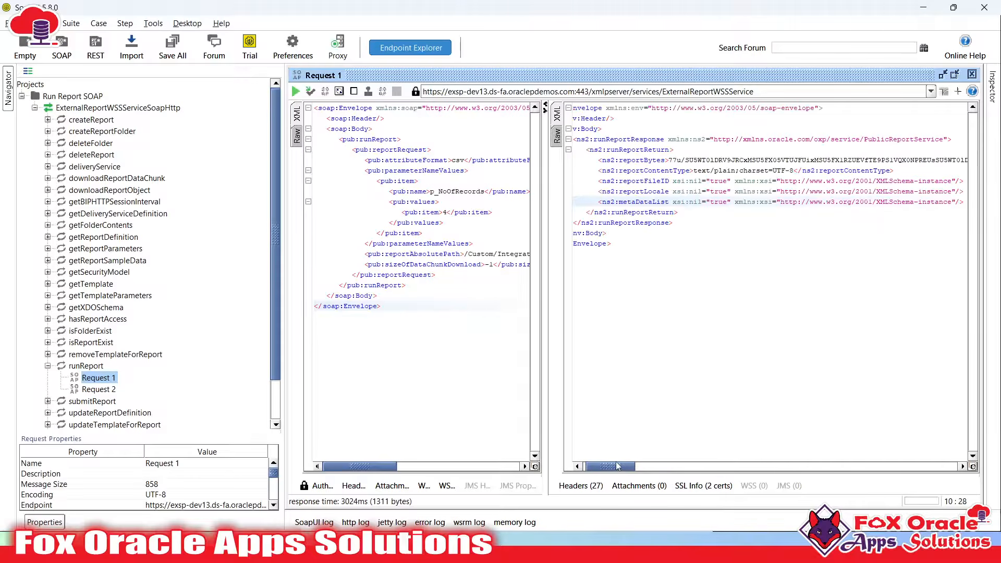
{"action": "double_click", "coordinate": [469, 265]}
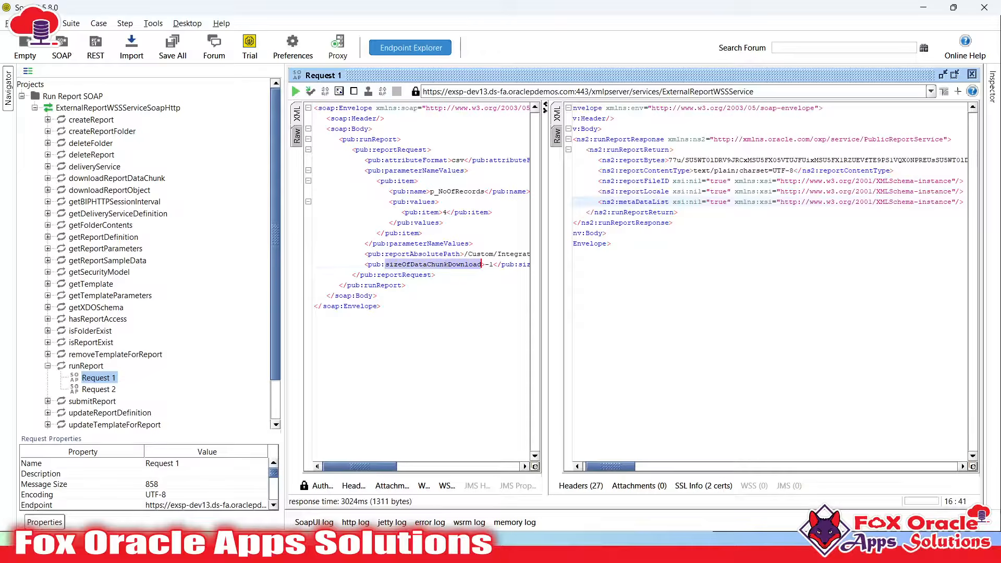
{"action": "left_click", "coordinate": [496, 266]}
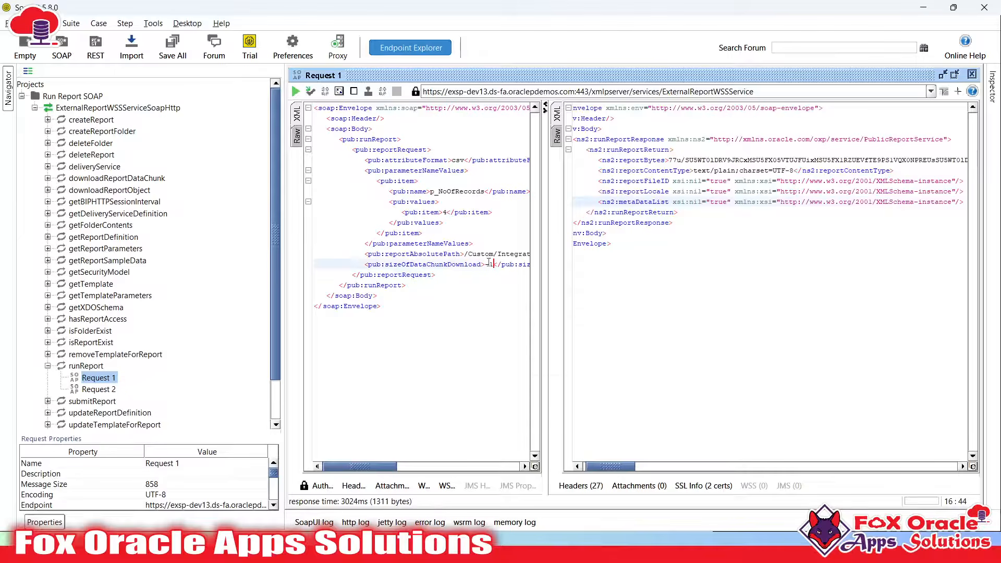
{"action": "left_click", "coordinate": [702, 171]}
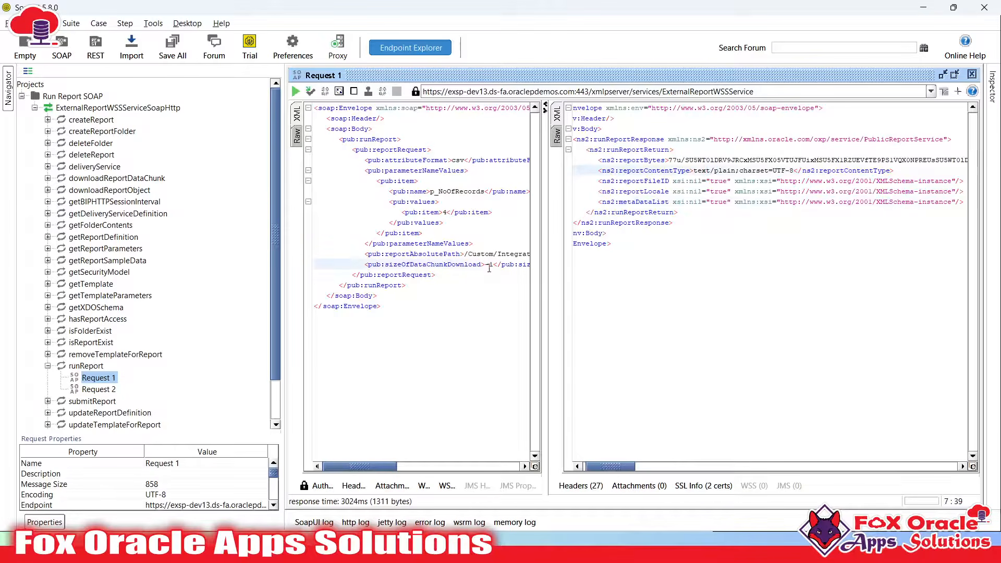
{"action": "left_click", "coordinate": [707, 184]}
{"action": "left_click", "coordinate": [703, 204]}
{"action": "left_click", "coordinate": [689, 192]}
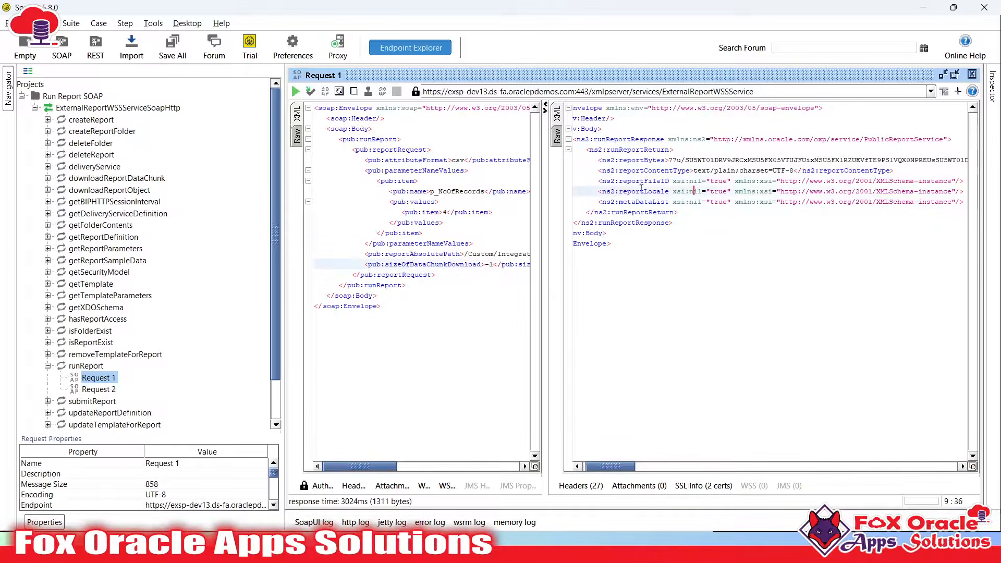
{"action": "left_click", "coordinate": [637, 182]}
{"action": "left_click", "coordinate": [653, 203]}
{"action": "left_click", "coordinate": [661, 212]}
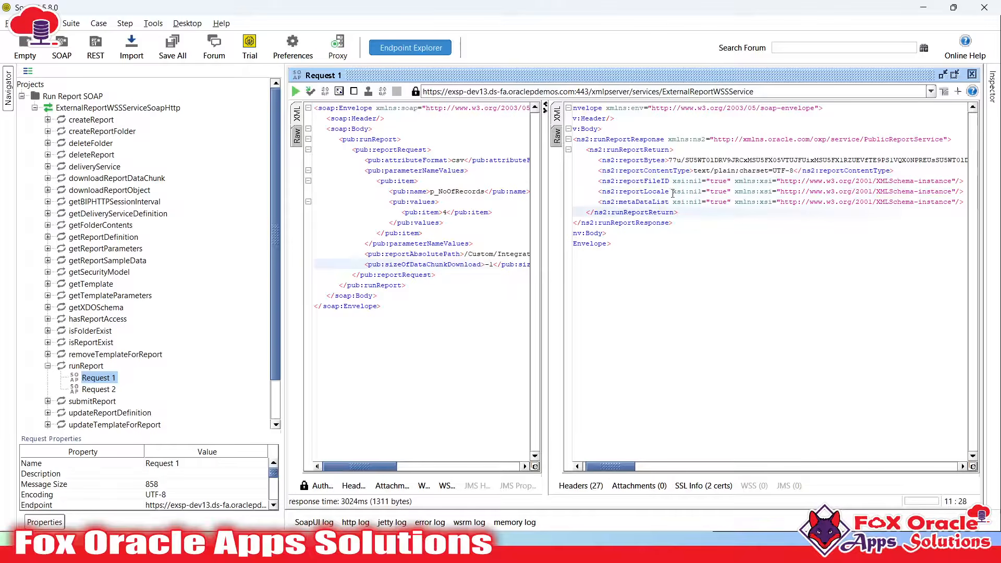
{"action": "key", "text": "alt+Tab"}
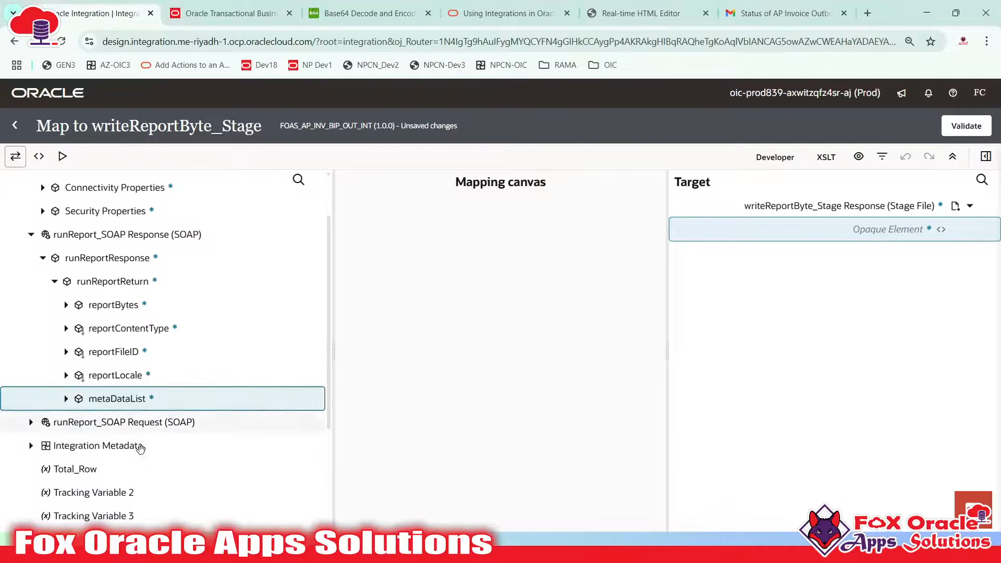
Map reportBytes onto the stage file's Opaque Element and validate the writeReportByte_Stage map
{"action": "scroll", "coordinate": [104, 459], "scroll_direction": "down", "scroll_amount": 3}
{"action": "scroll", "coordinate": [196, 313], "scroll_direction": "up", "scroll_amount": 3}
{"action": "left_click", "coordinate": [118, 275]}
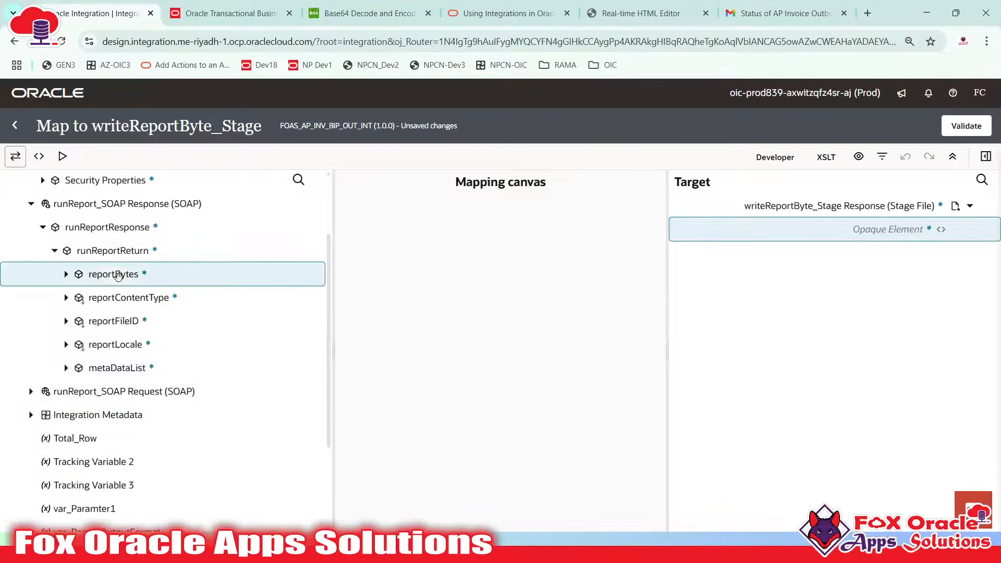
{"action": "left_click_drag", "start_coordinate": [187, 280], "coordinate": [842, 239]}
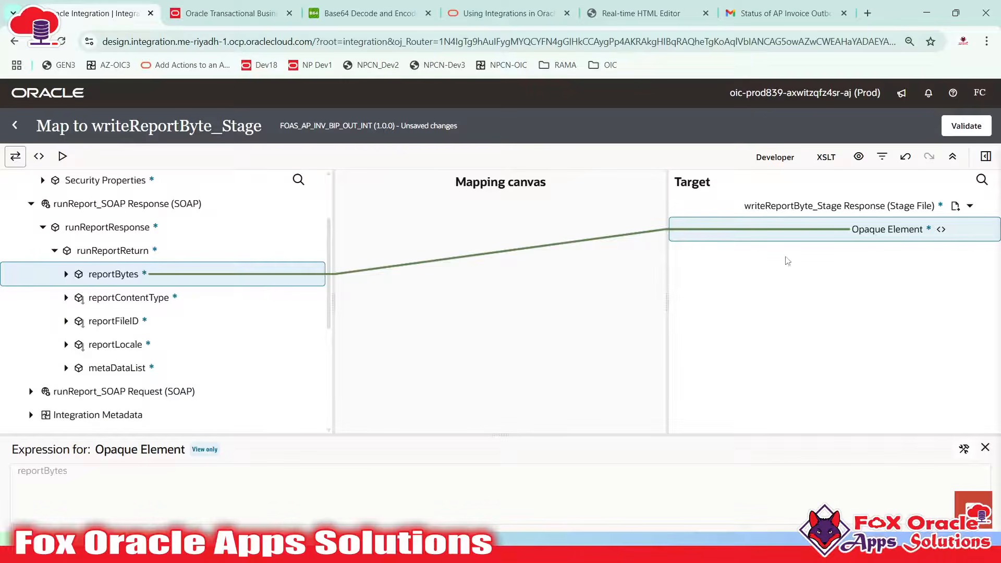
{"action": "left_click", "coordinate": [963, 134]}
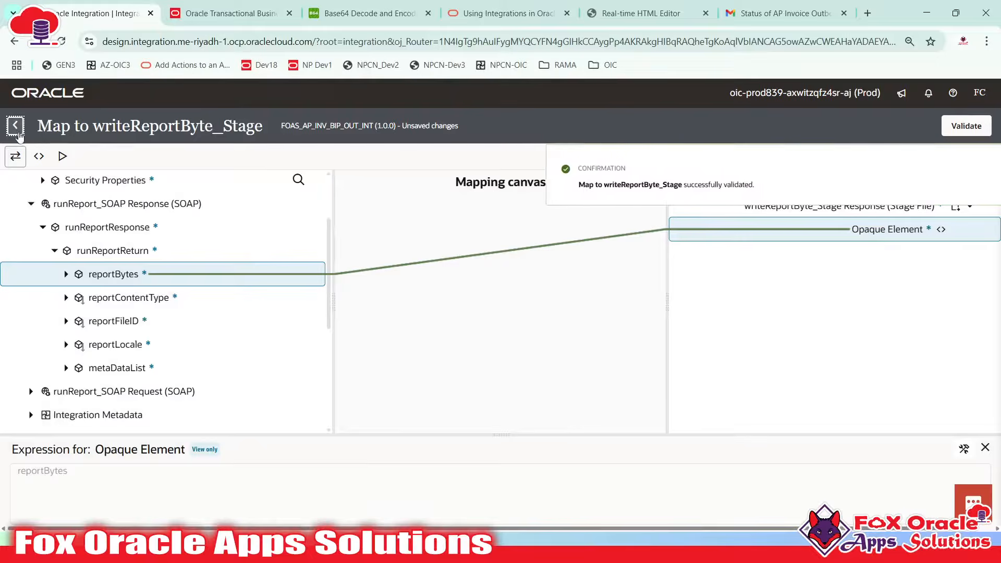
{"action": "left_click", "coordinate": [14, 125]}
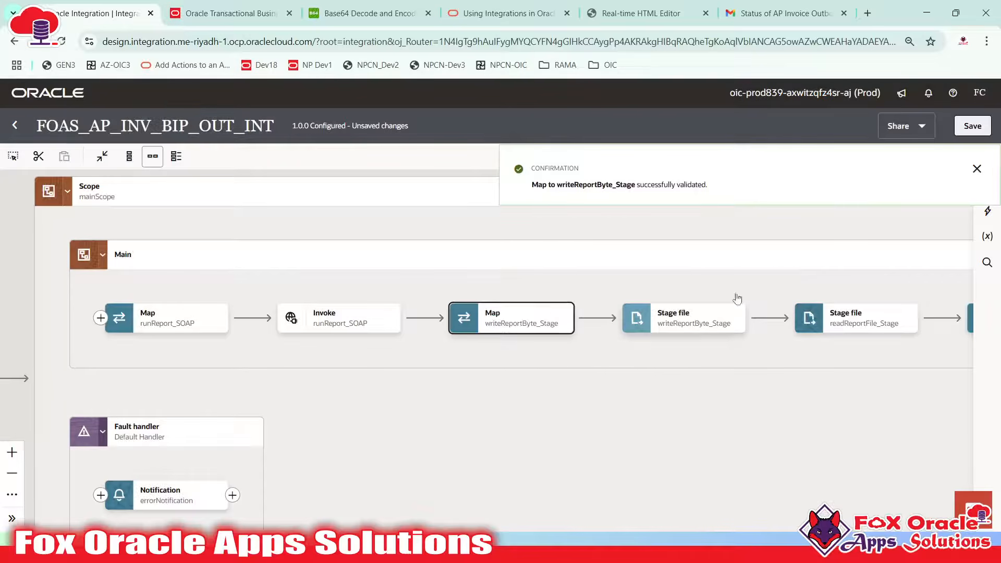
Dismiss the validation message, save the integration and check the errorNotification fault step
{"action": "left_click", "coordinate": [737, 299]}
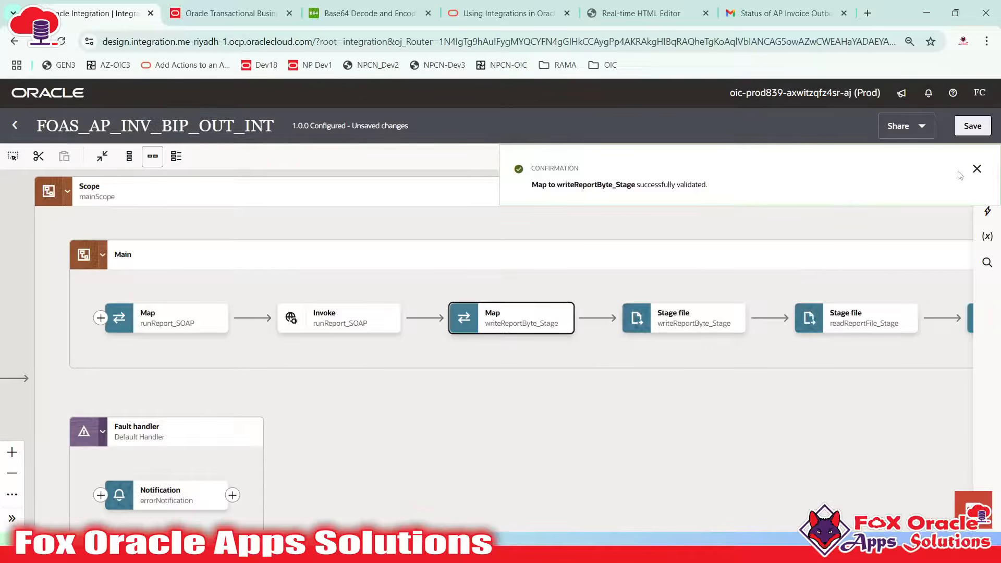
{"action": "left_click", "coordinate": [976, 168]}
{"action": "left_click", "coordinate": [971, 132]}
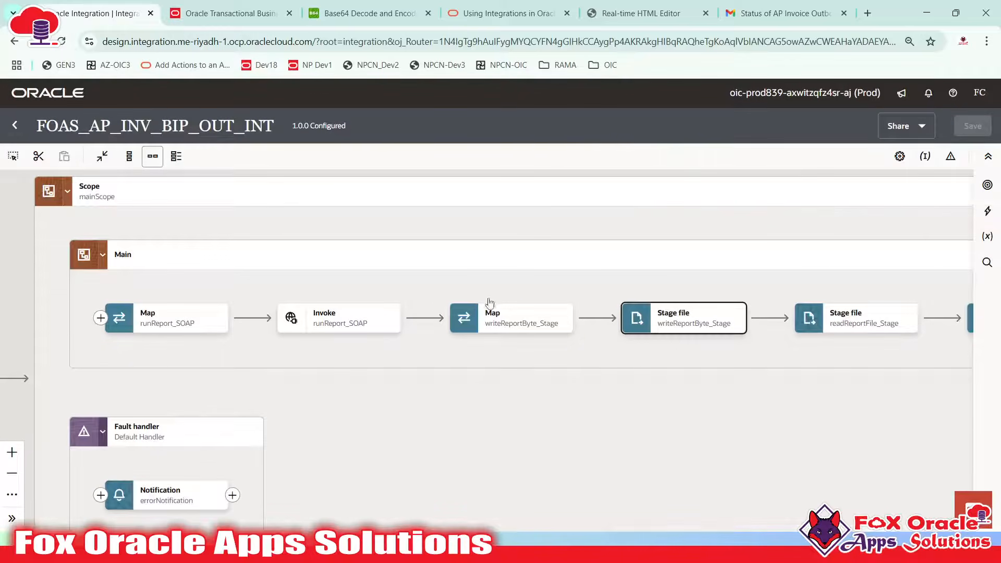
{"action": "left_click_drag", "start_coordinate": [677, 367], "coordinate": [543, 348]}
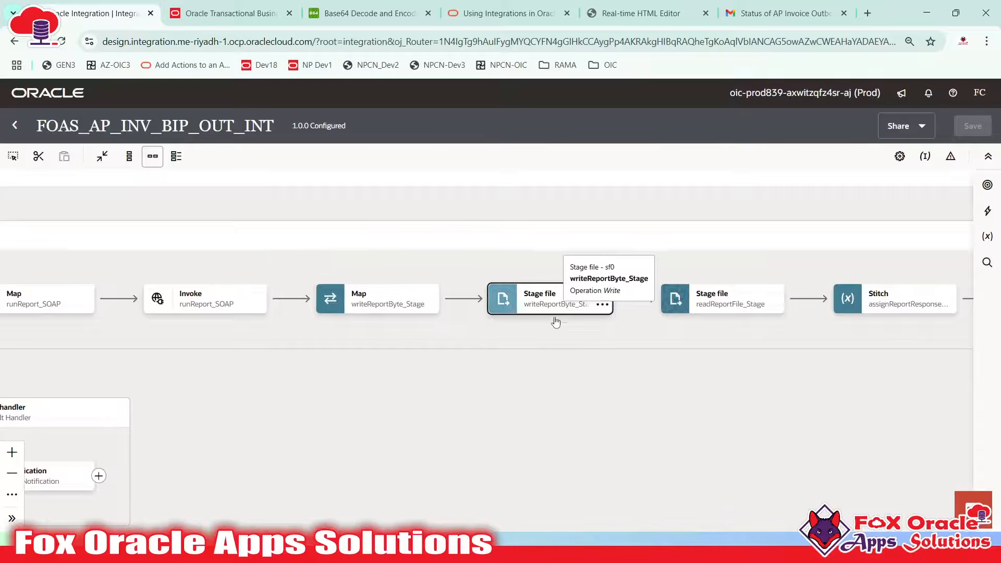
{"action": "left_click", "coordinate": [553, 305]}
{"action": "left_click", "coordinate": [203, 425]}
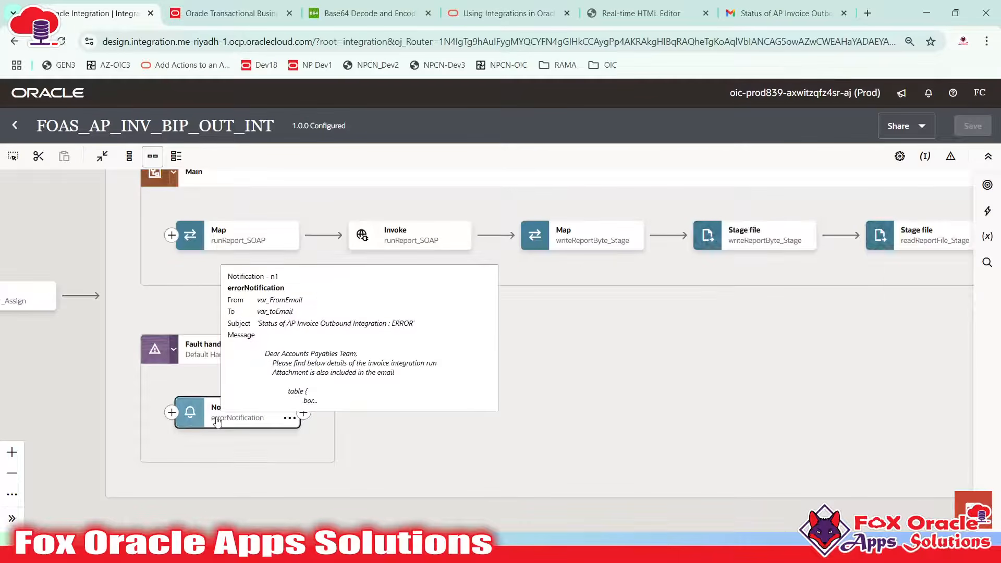
Collapse mainScope, save FOAS_AP_INV_BIP_OUT_INT again and close it to the Integrations list
{"action": "mouse_move", "coordinate": [239, 411]}
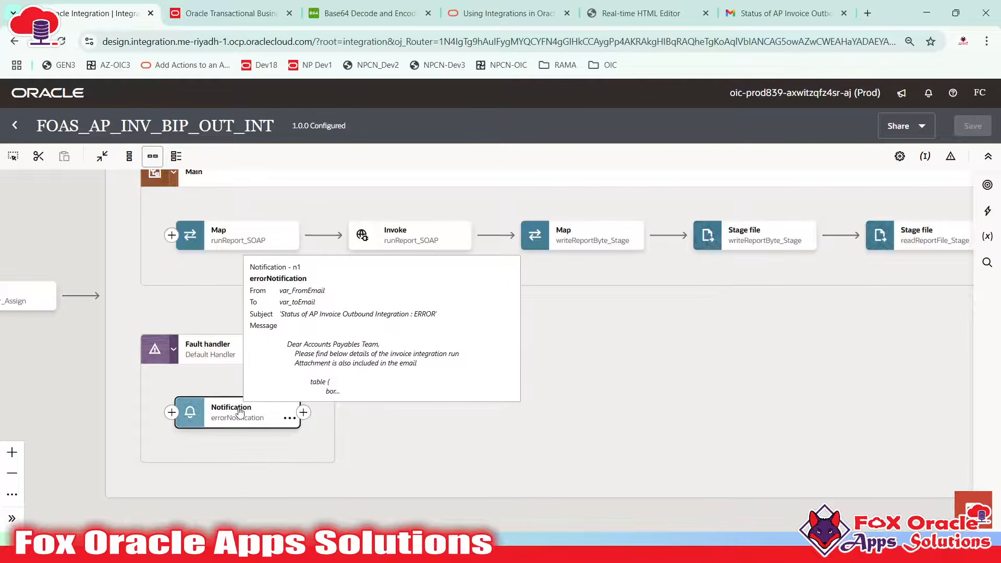
{"action": "left_click_drag", "start_coordinate": [497, 409], "coordinate": [498, 459]}
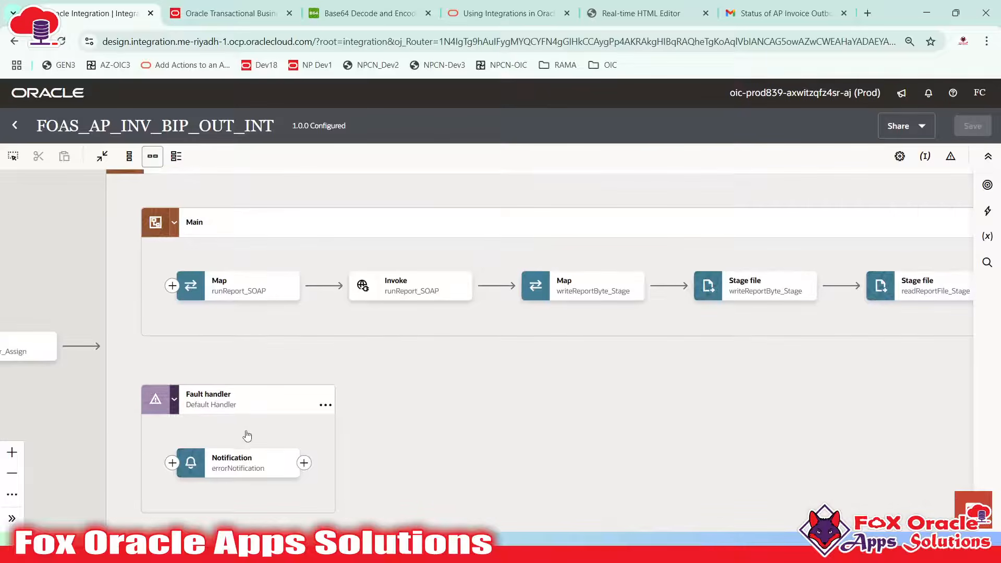
{"action": "scroll", "coordinate": [269, 280], "scroll_direction": "up", "scroll_amount": 1}
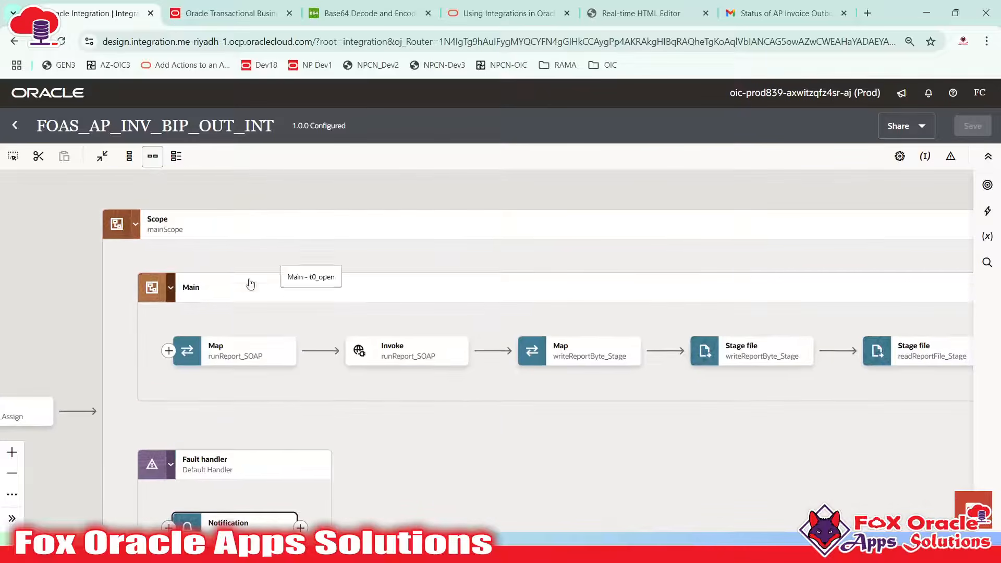
{"action": "left_click", "coordinate": [133, 224]}
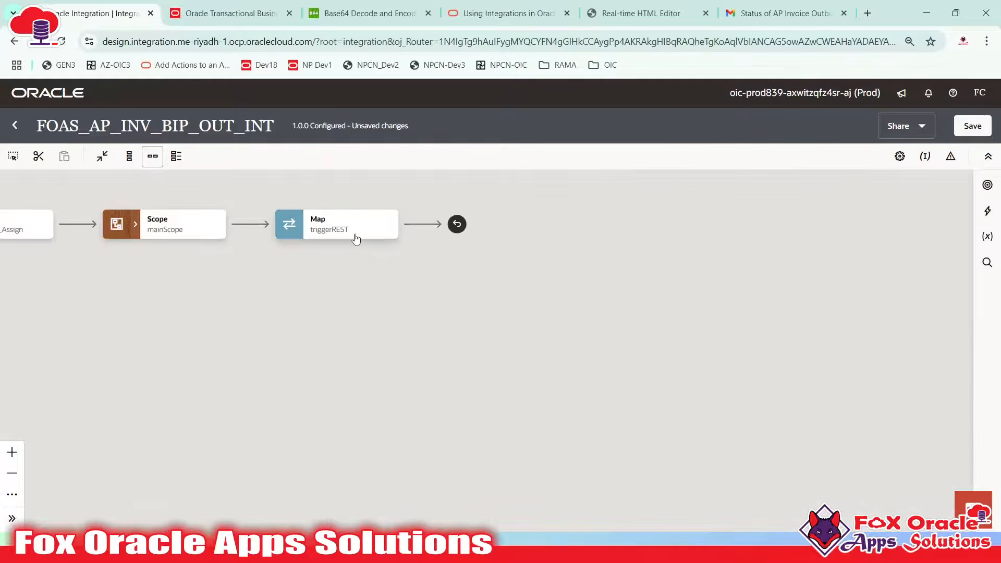
{"action": "left_click_drag", "start_coordinate": [351, 283], "coordinate": [438, 354]}
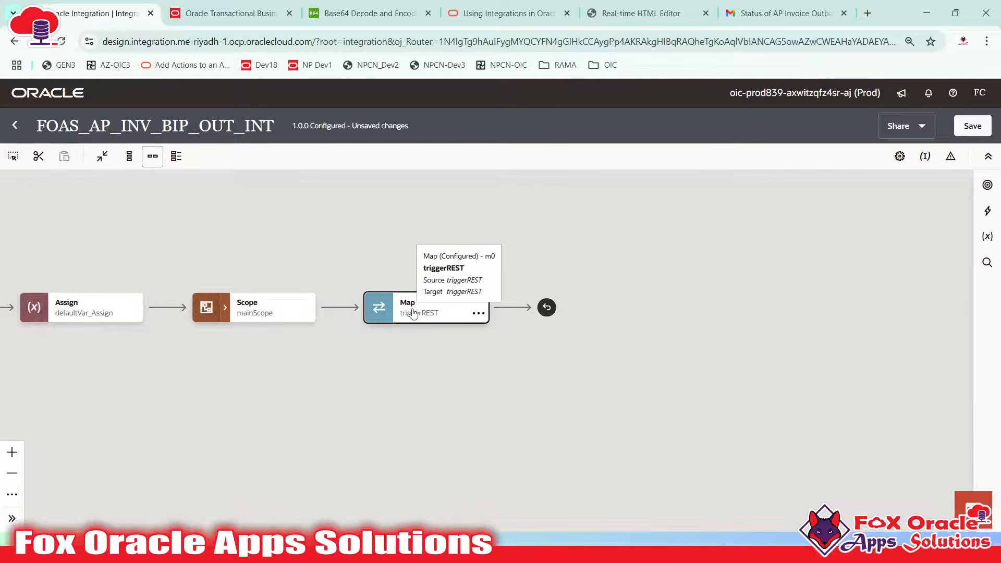
{"action": "left_click", "coordinate": [431, 322]}
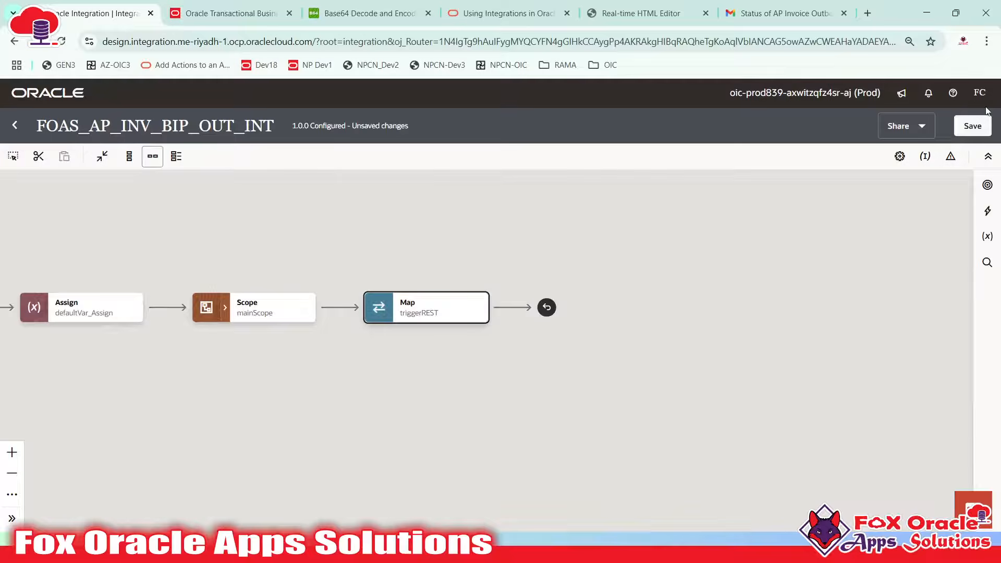
{"action": "left_click", "coordinate": [972, 126]}
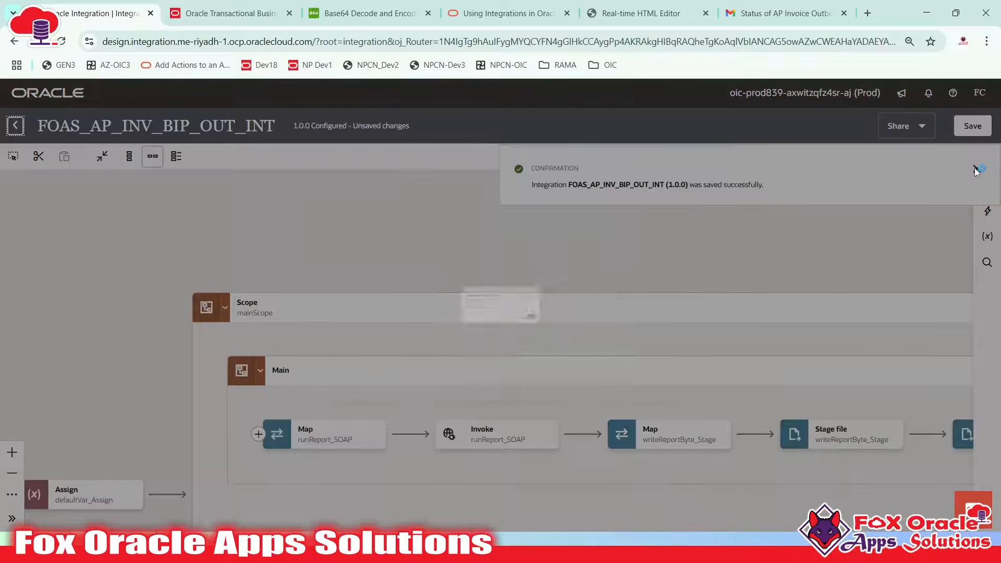
{"action": "left_click", "coordinate": [640, 359]}
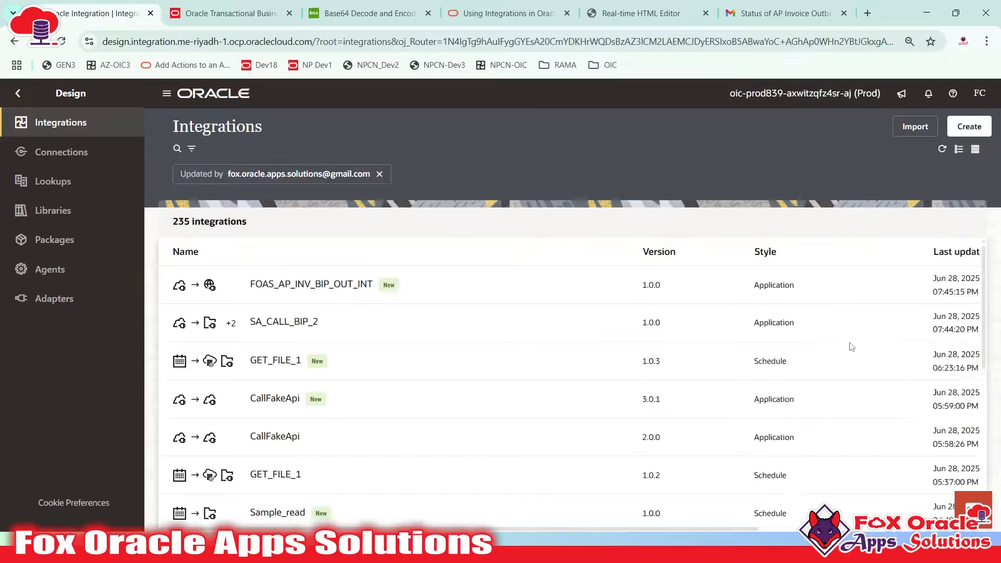
Activate FOAS_AP_INV_BIP_OUT_INT with debug tracing and refresh the Integrations list
{"action": "left_click", "coordinate": [903, 286]}
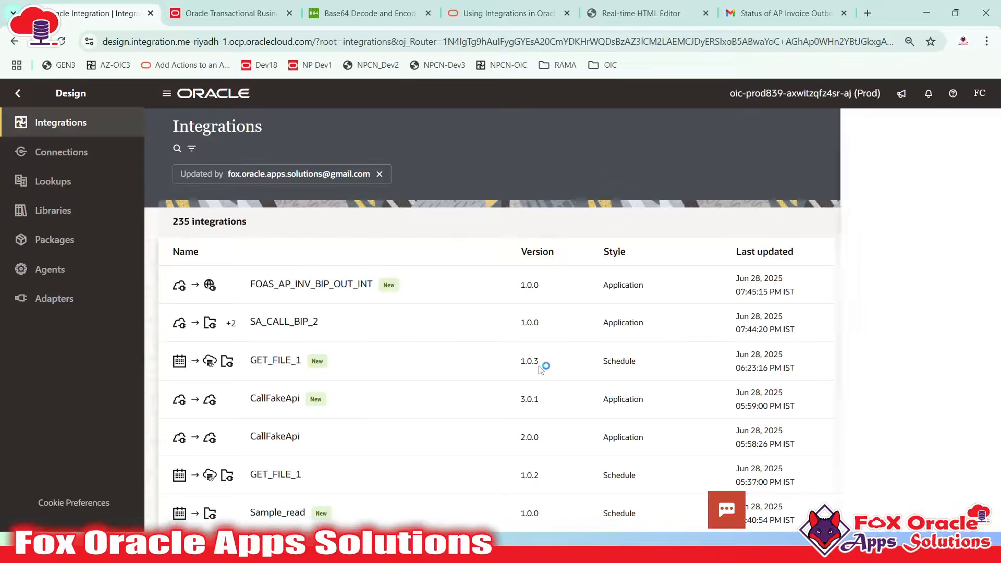
{"action": "left_click", "coordinate": [959, 503]}
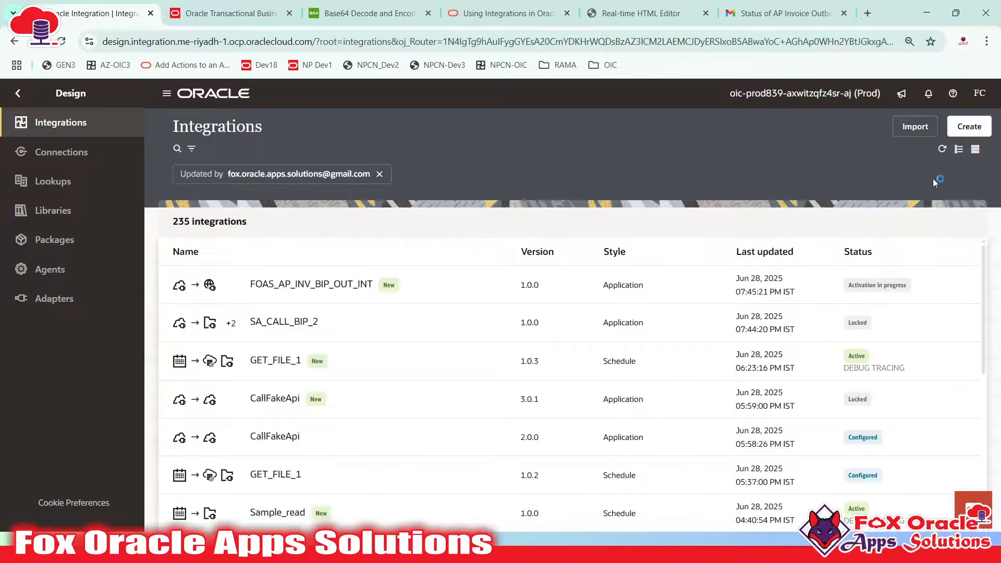
{"action": "left_click", "coordinate": [941, 150]}
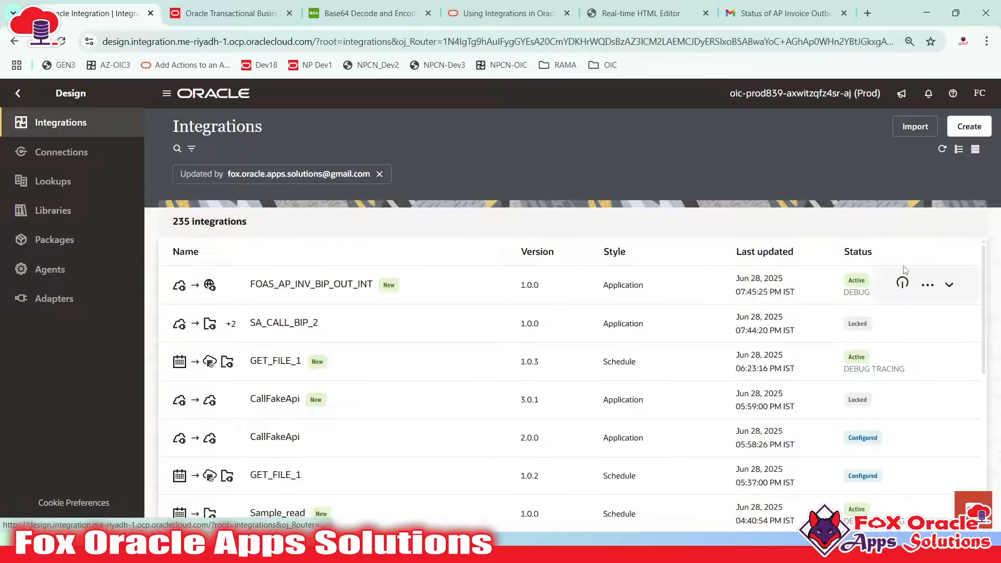
{"action": "key", "text": "super"}
{"action": "key", "text": "super"}
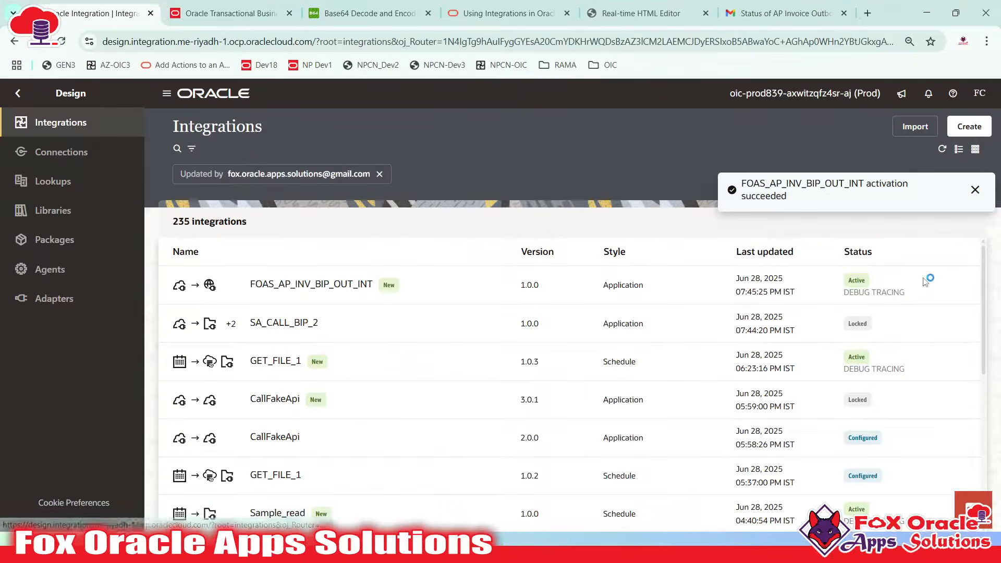
Open the integration's Configure and run page from its actions menu
{"action": "left_click", "coordinate": [927, 284]}
{"action": "left_click", "coordinate": [850, 371]}
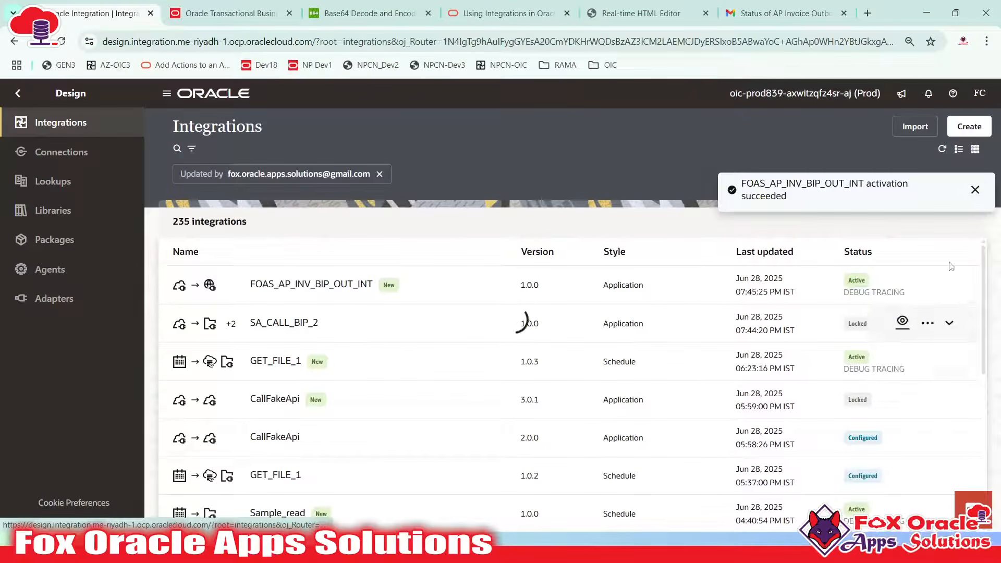
{"action": "left_click", "coordinate": [974, 190]}
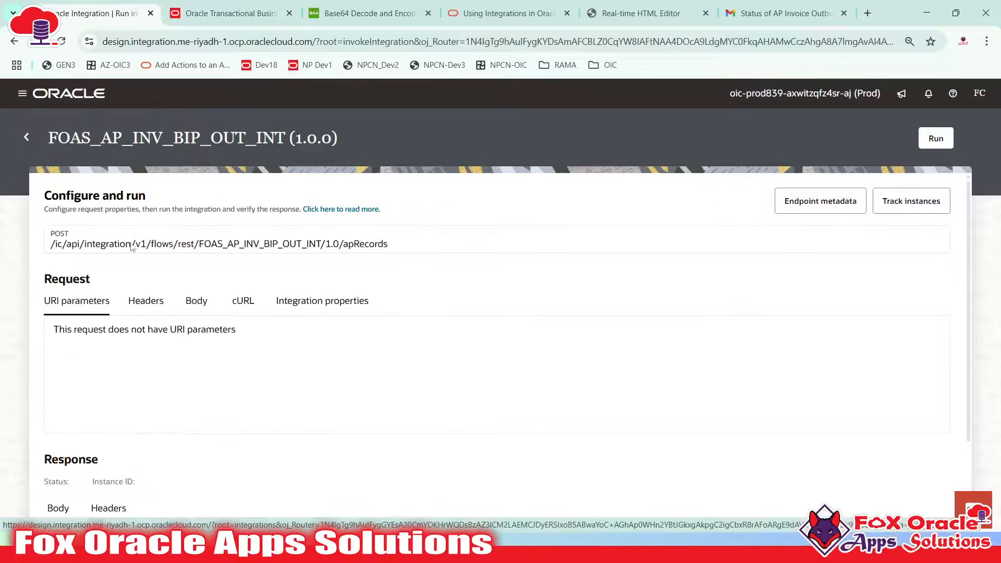
Run the integration with request body {"Total Row": "9"} and scroll to the 200 OK result
{"action": "left_click", "coordinate": [193, 300]}
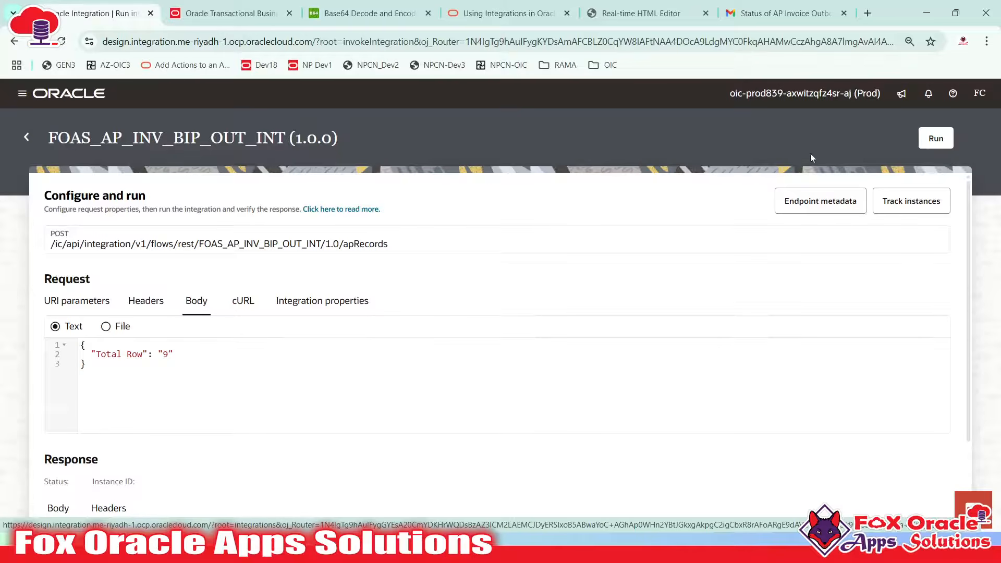
{"action": "left_click", "coordinate": [936, 140]}
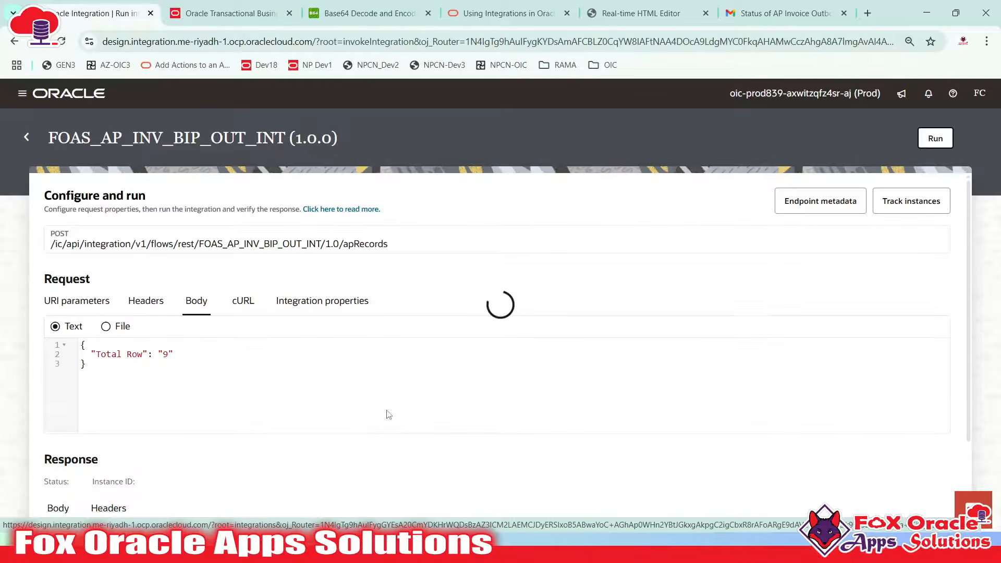
{"action": "scroll", "coordinate": [509, 294], "scroll_direction": "down", "scroll_amount": 1}
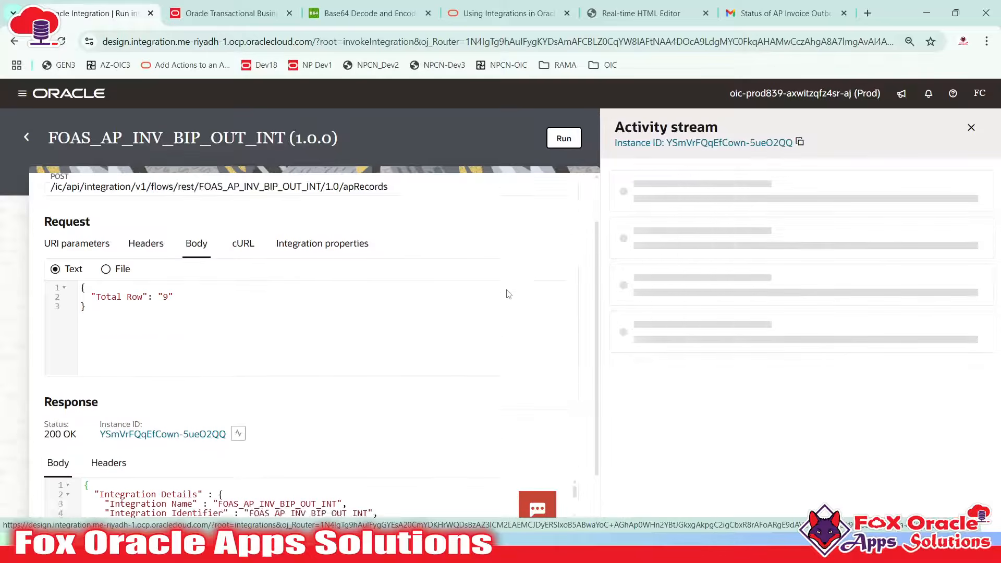
{"action": "scroll", "coordinate": [508, 294], "scroll_direction": "down", "scroll_amount": 1}
Reload the activity stream trace for the new instance
{"action": "scroll", "coordinate": [494, 412], "scroll_direction": "down", "scroll_amount": 4}
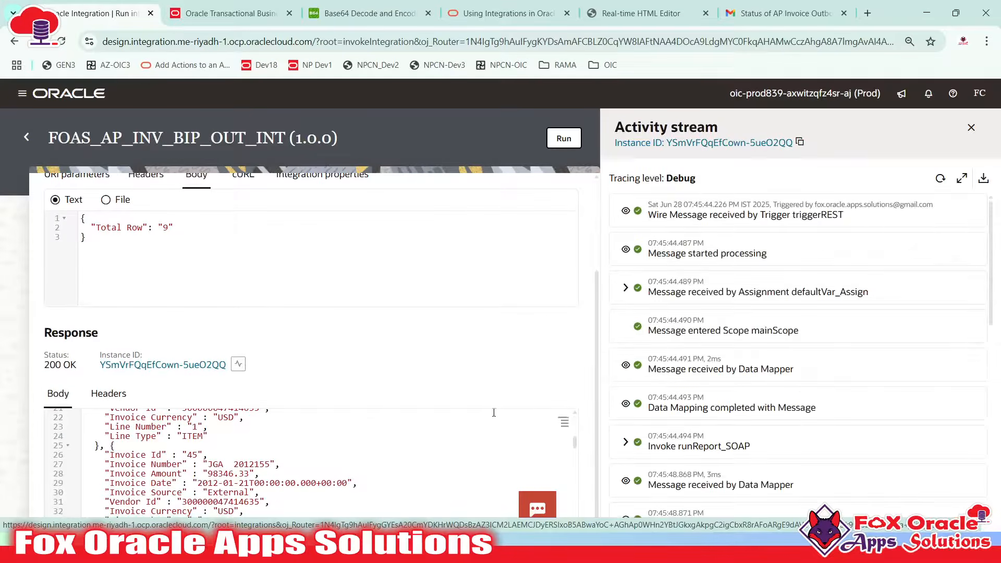
{"action": "scroll", "coordinate": [807, 346], "scroll_direction": "down", "scroll_amount": 9}
{"action": "scroll", "coordinate": [829, 367], "scroll_direction": "up", "scroll_amount": 9}
{"action": "left_click", "coordinate": [940, 179]}
{"action": "scroll", "coordinate": [78, 488], "scroll_direction": "up", "scroll_amount": 5}
{"action": "scroll", "coordinate": [723, 366], "scroll_direction": "down", "scroll_amount": 1}
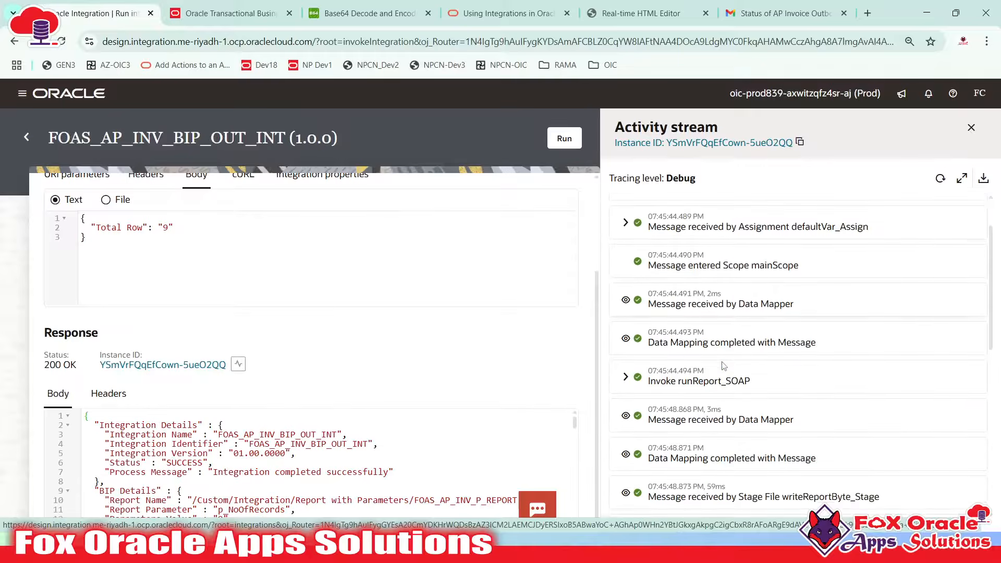
Expand the defaultVar_Assign entries and the runReport_SOAP processed message payload
{"action": "left_click", "coordinate": [625, 223]}
{"action": "scroll", "coordinate": [859, 302], "scroll_direction": "down", "scroll_amount": 2}
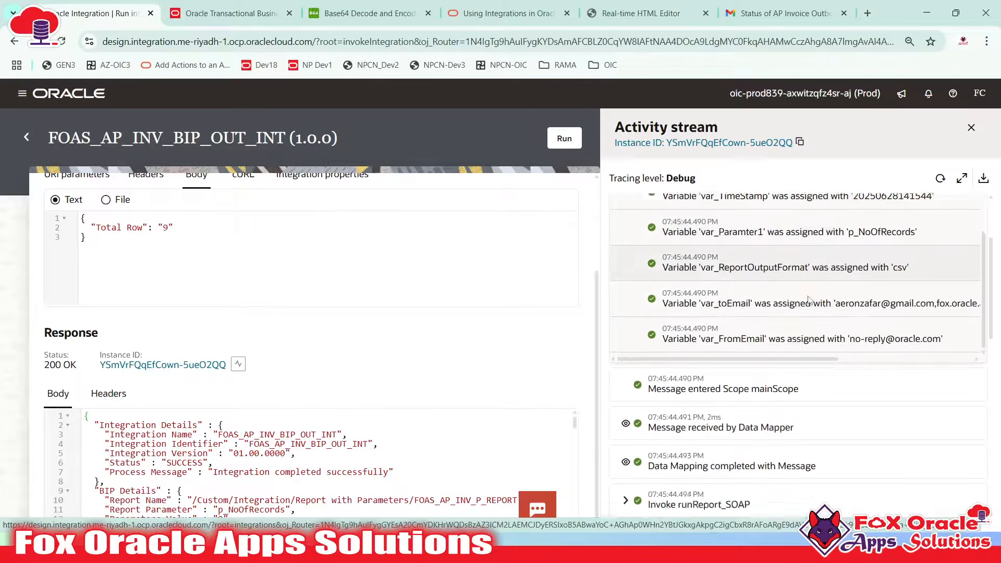
{"action": "scroll", "coordinate": [858, 302], "scroll_direction": "down", "scroll_amount": 5}
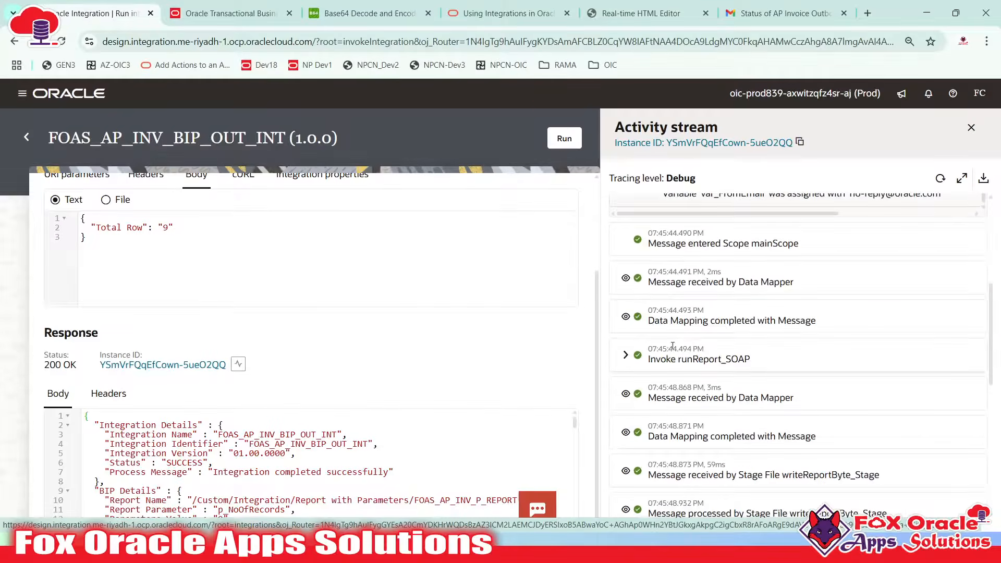
{"action": "left_click", "coordinate": [626, 290]}
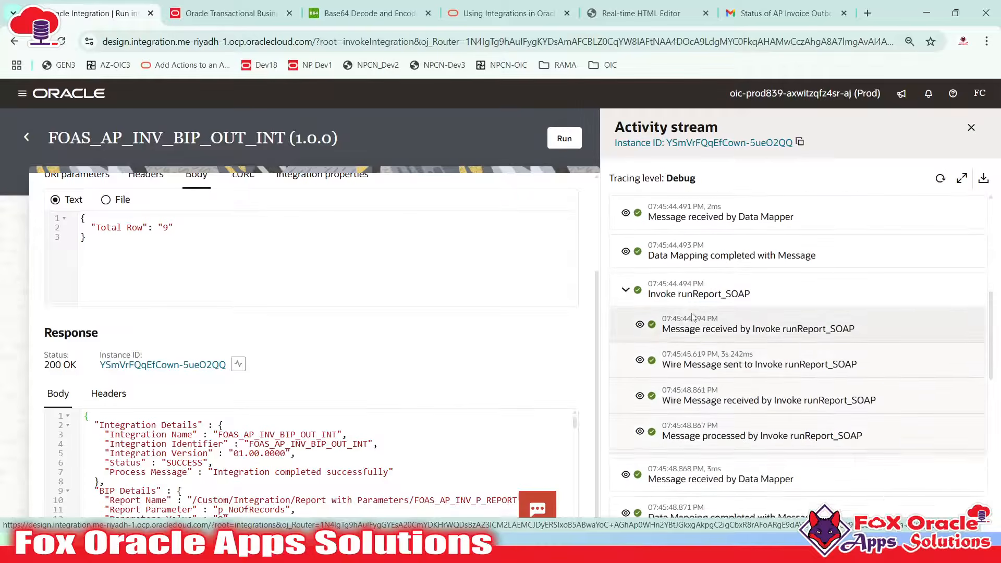
{"action": "scroll", "coordinate": [703, 313], "scroll_direction": "down", "scroll_amount": 2}
{"action": "left_click", "coordinate": [704, 317]}
{"action": "scroll", "coordinate": [698, 317], "scroll_direction": "down", "scroll_amount": 3}
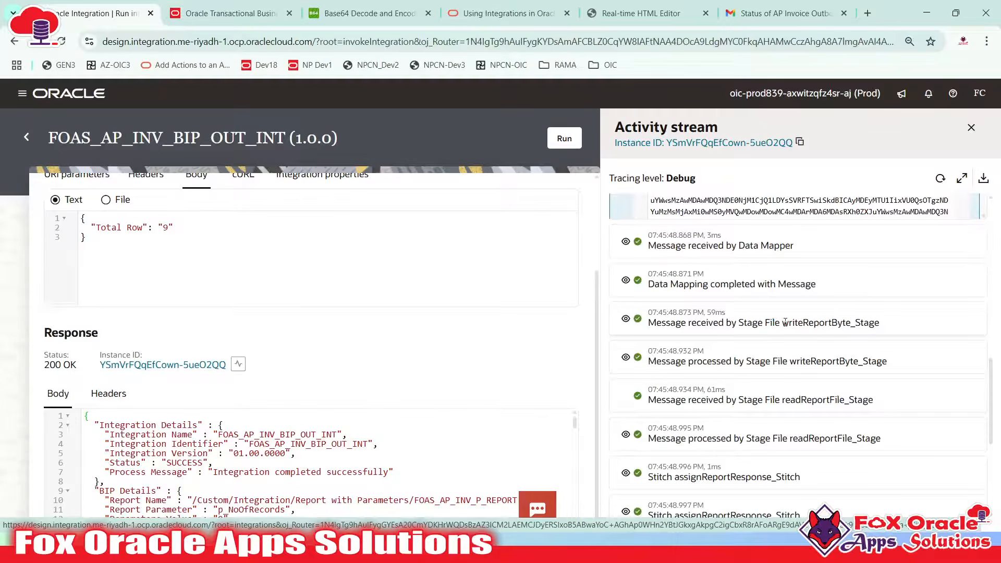
Expand the message received by Stage File writeReportByte_Stage
{"action": "left_click_drag", "start_coordinate": [785, 322], "coordinate": [874, 323]}
{"action": "left_click", "coordinate": [717, 334]}
{"action": "left_click_drag", "start_coordinate": [691, 323], "coordinate": [853, 323]}
{"action": "left_click", "coordinate": [831, 327]}
{"action": "double_click", "coordinate": [782, 330]}
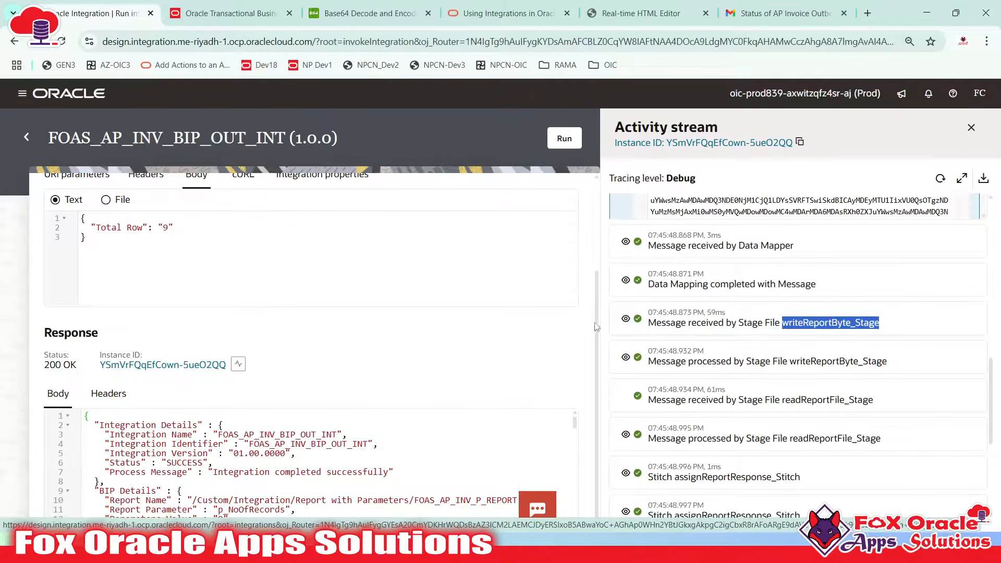
{"action": "left_click", "coordinate": [625, 318]}
{"action": "scroll", "coordinate": [699, 323], "scroll_direction": "down", "scroll_amount": 3}
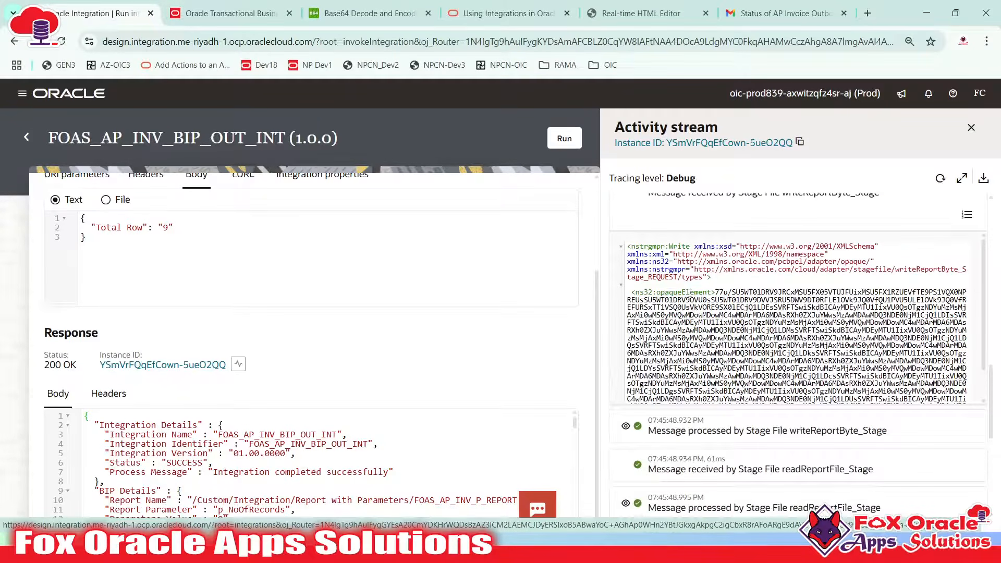
Inspect the base64 payload inside the received message's opaqueElement
{"action": "double_click", "coordinate": [689, 293]}
{"action": "left_click_drag", "start_coordinate": [718, 290], "coordinate": [745, 352]}
{"action": "scroll", "coordinate": [746, 353], "scroll_direction": "up", "scroll_amount": 2}
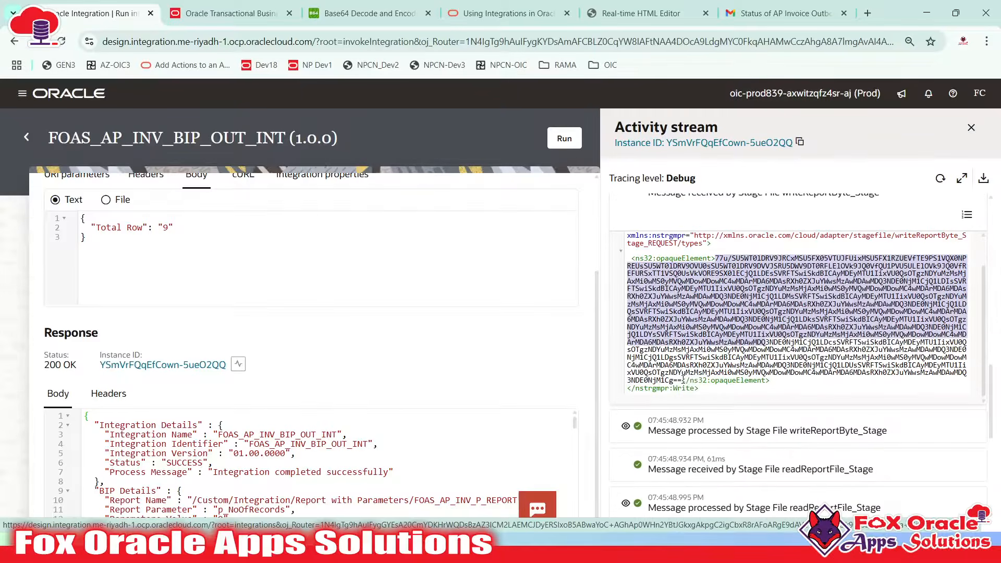
{"action": "scroll", "coordinate": [693, 339], "scroll_direction": "down", "scroll_amount": 1}
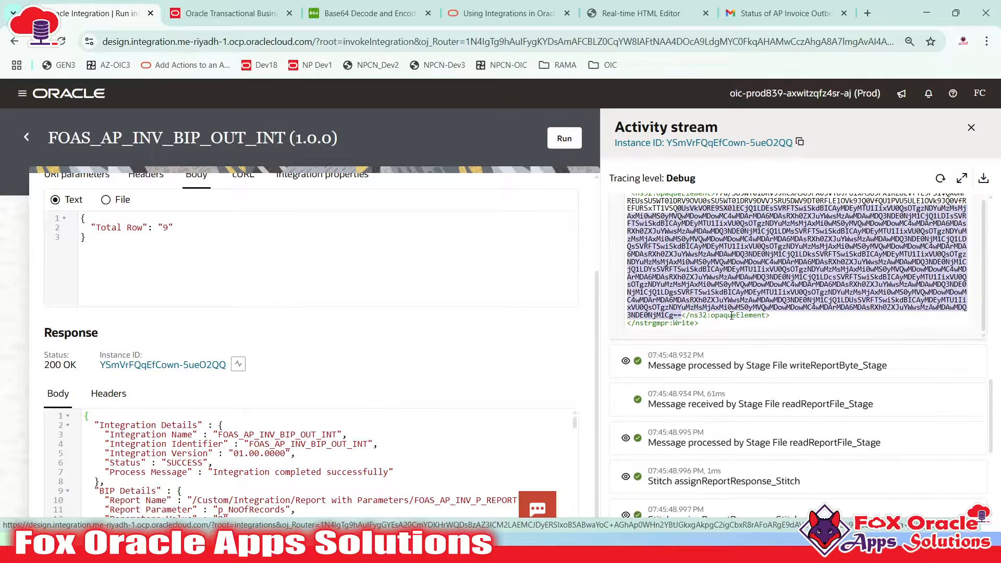
{"action": "left_click", "coordinate": [731, 316]}
{"action": "scroll", "coordinate": [731, 316], "scroll_direction": "down", "scroll_amount": 2}
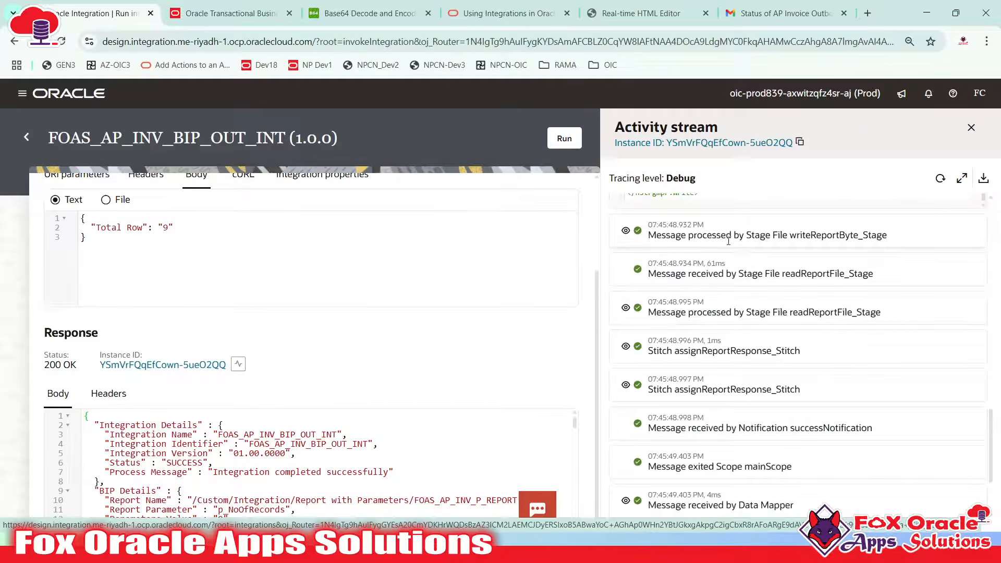
Expand the writeReportByte_Stage processed message and review its FileReference value
{"action": "left_click_drag", "start_coordinate": [789, 235], "coordinate": [877, 235]}
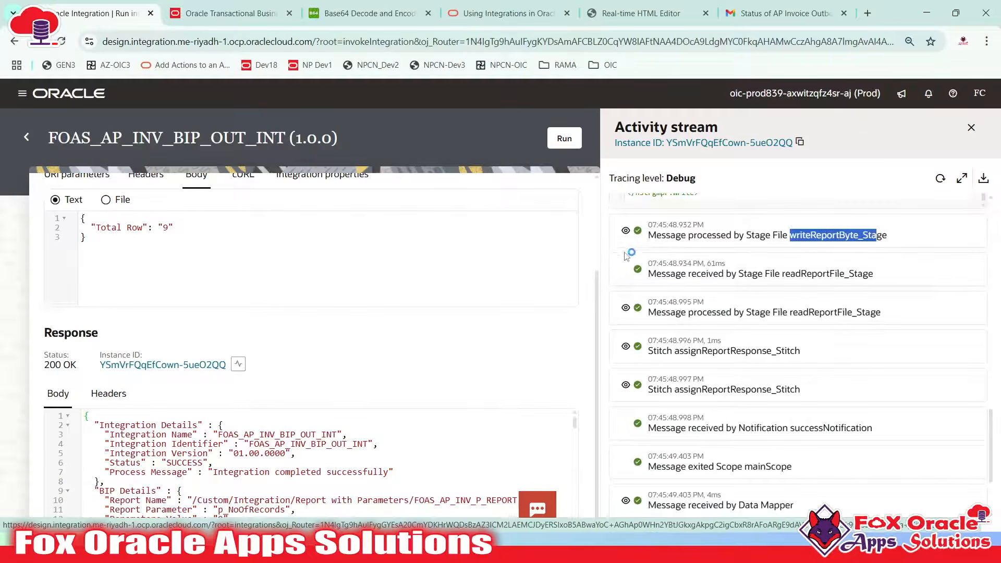
{"action": "left_click", "coordinate": [625, 231]}
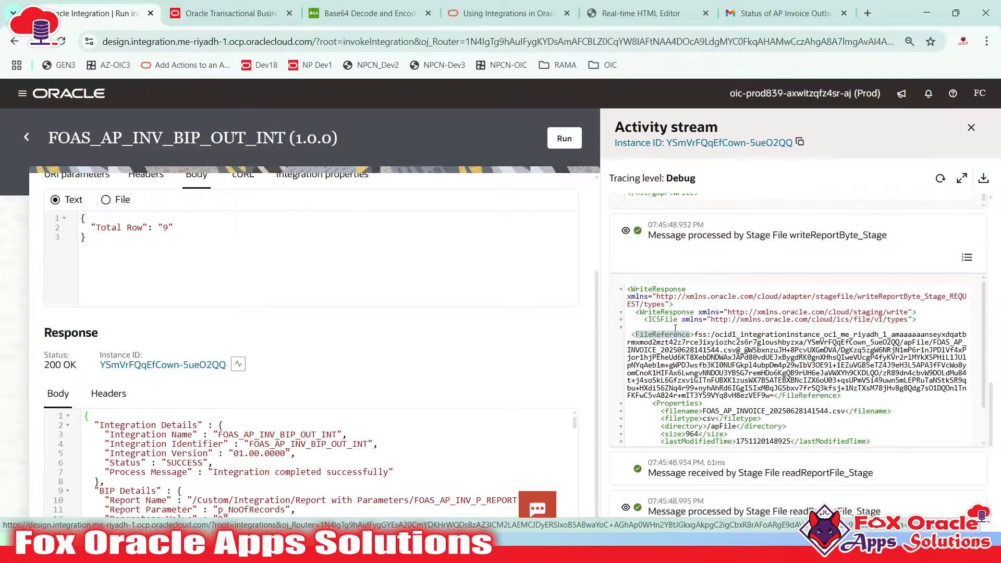
{"action": "scroll", "coordinate": [675, 328], "scroll_direction": "down", "scroll_amount": 1}
{"action": "left_click_drag", "start_coordinate": [695, 290], "coordinate": [772, 356]}
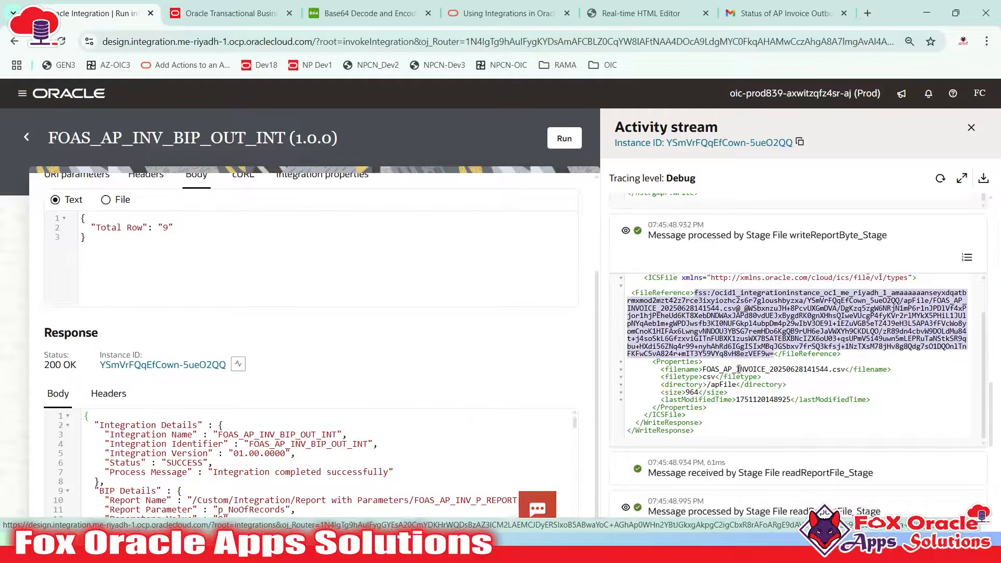
{"action": "left_click", "coordinate": [686, 369]}
Check the staged file FOAS_AP_INVOICE_20250628141544.csv, its csv type and the apFile directory
{"action": "double_click", "coordinate": [733, 369]}
{"action": "double_click", "coordinate": [827, 370]}
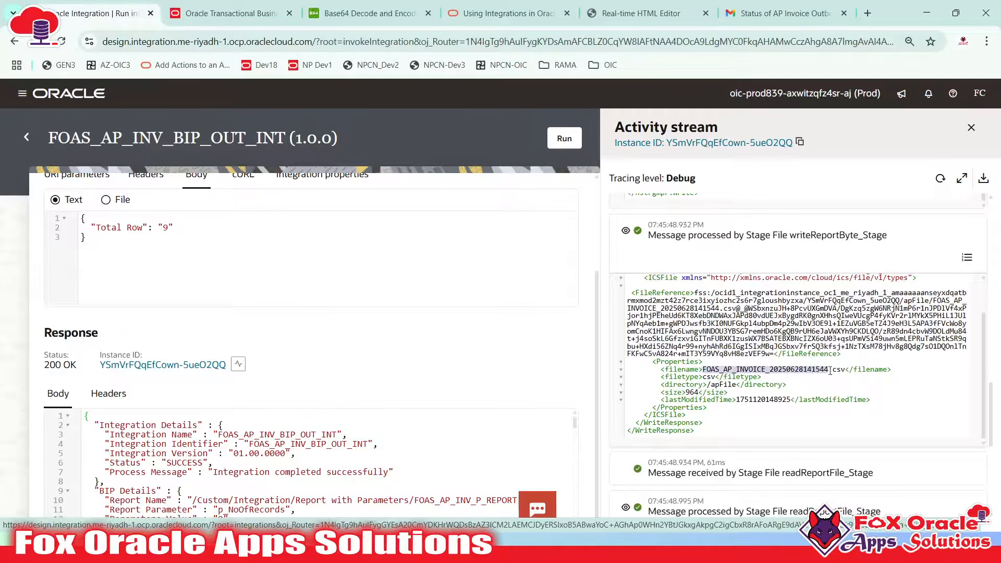
{"action": "left_click", "coordinate": [838, 370]}
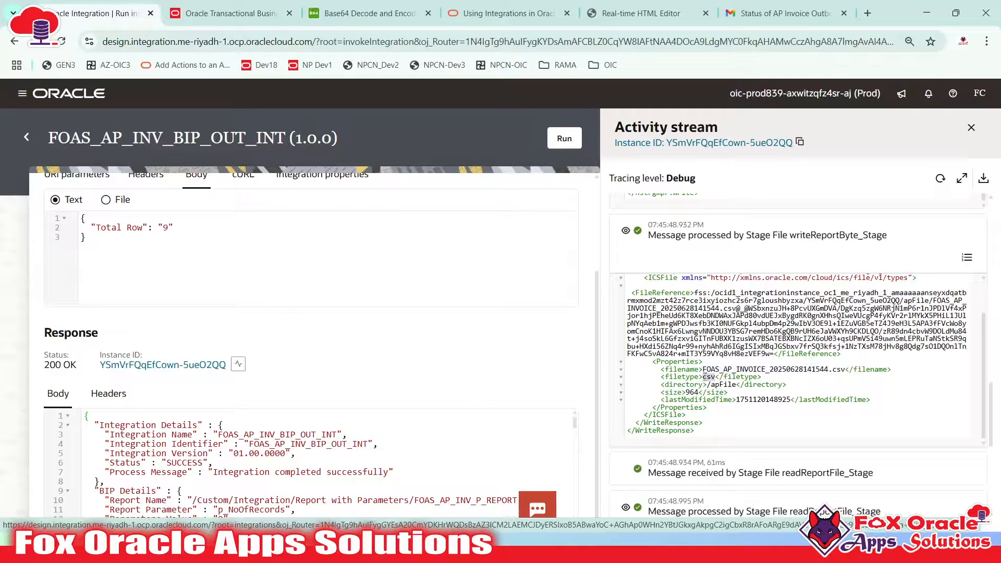
{"action": "double_click", "coordinate": [684, 386]}
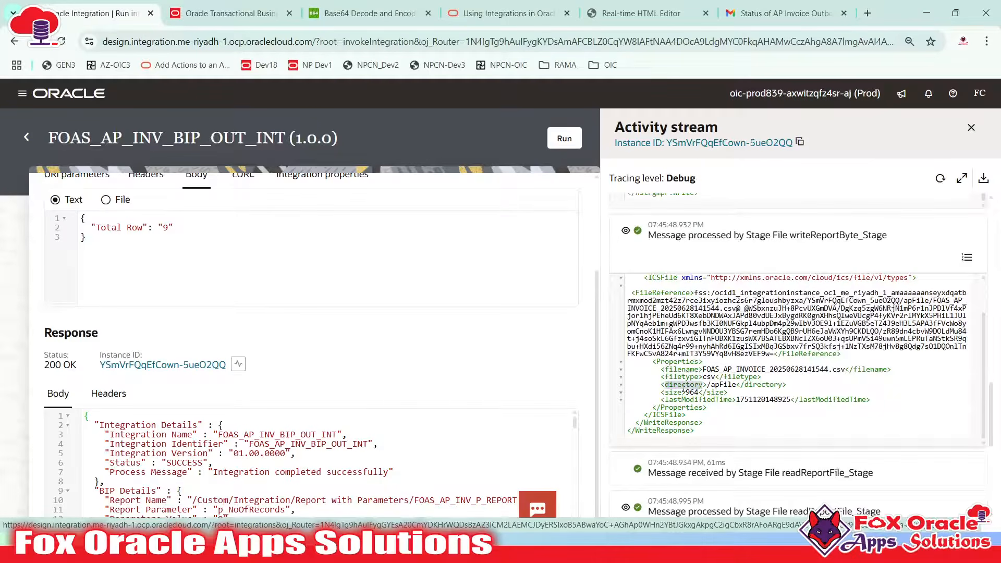
{"action": "double_click", "coordinate": [719, 386]}
{"action": "left_click", "coordinate": [717, 386]}
{"action": "double_click", "coordinate": [719, 386]}
{"action": "left_click", "coordinate": [692, 392]}
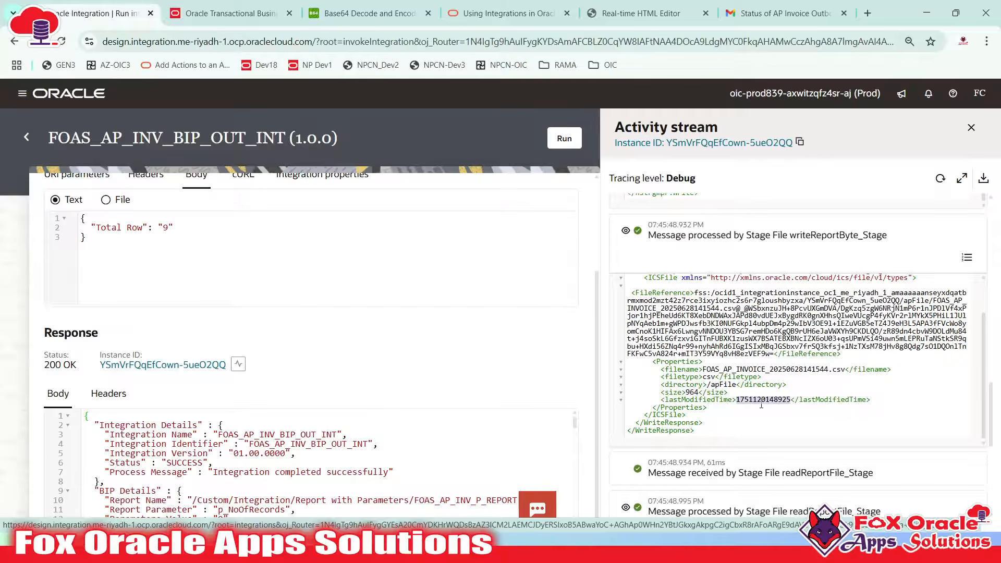
{"action": "scroll", "coordinate": [761, 404], "scroll_direction": "up", "scroll_amount": 3}
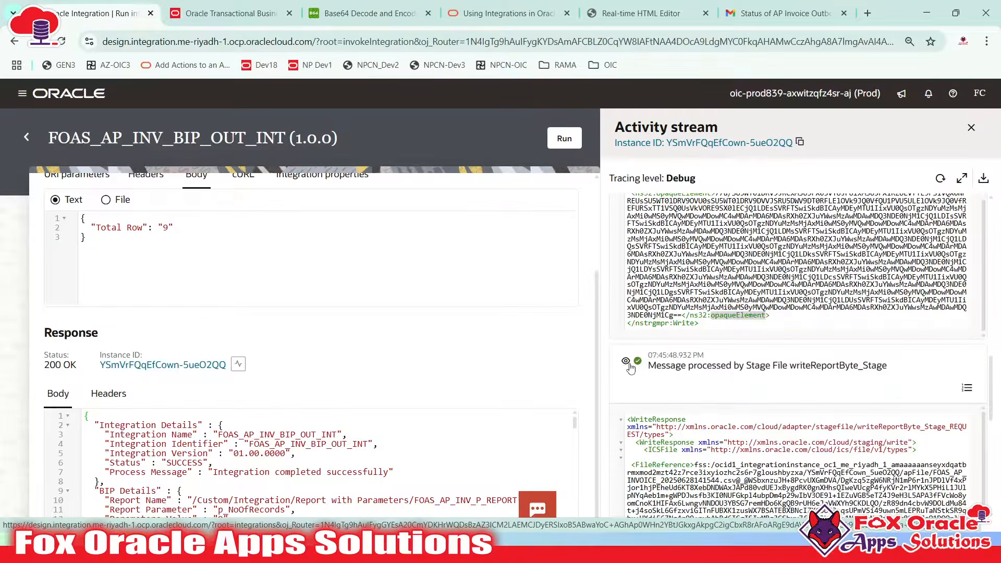
Collapse the writeReportByte processed and received message payloads in the activity stream
{"action": "left_click", "coordinate": [626, 361]}
{"action": "scroll", "coordinate": [631, 367], "scroll_direction": "up", "scroll_amount": 3}
{"action": "left_click", "coordinate": [626, 386]}
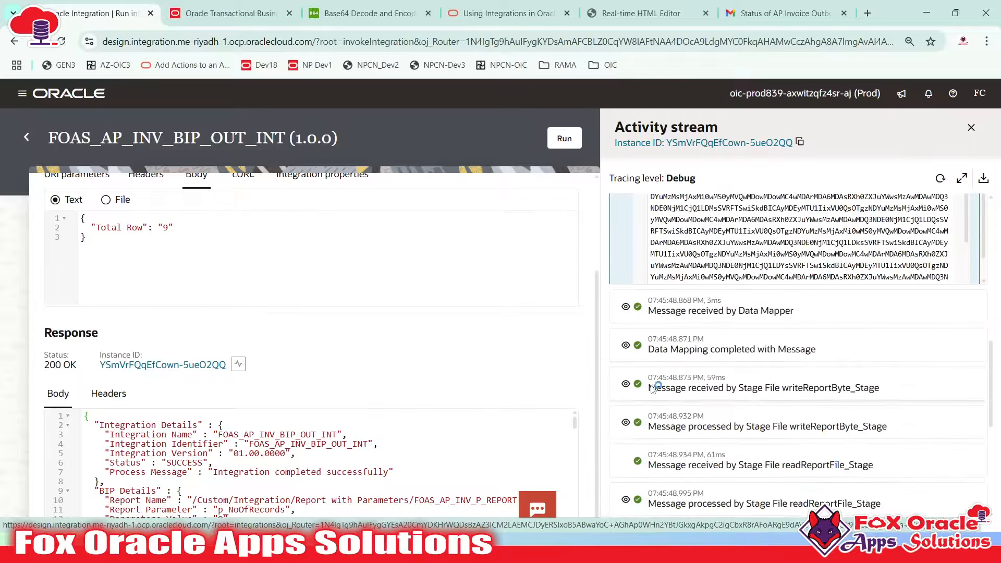
{"action": "scroll", "coordinate": [677, 365], "scroll_direction": "down", "scroll_amount": 3}
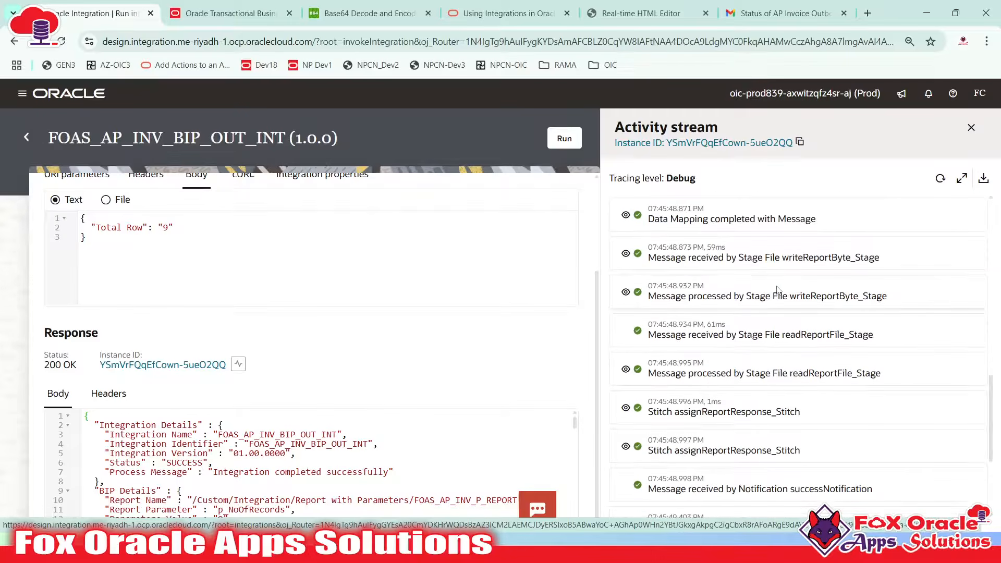
{"action": "left_click_drag", "start_coordinate": [821, 299], "coordinate": [859, 296]}
{"action": "scroll", "coordinate": [859, 296], "scroll_direction": "down", "scroll_amount": 1}
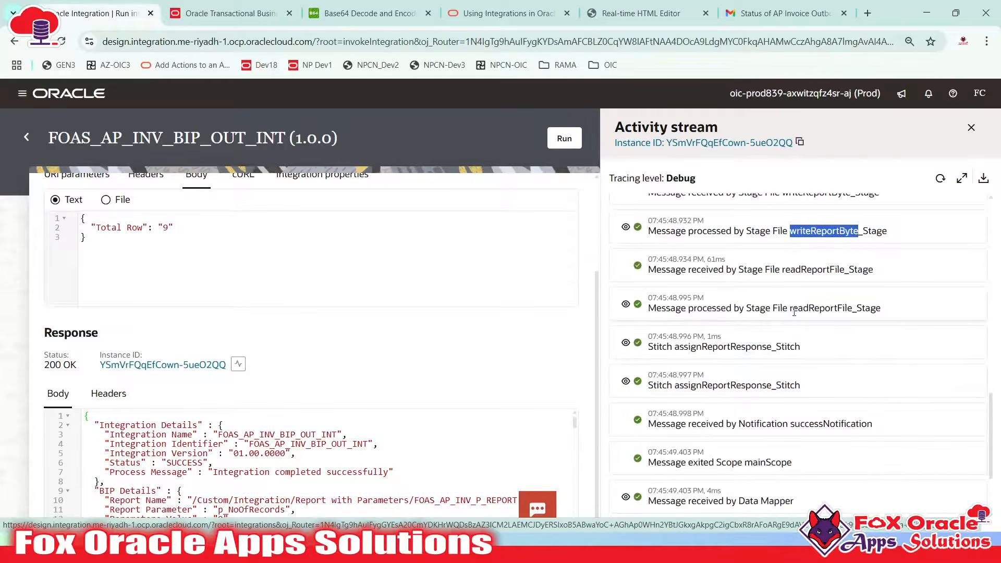
{"action": "left_click_drag", "start_coordinate": [790, 307], "coordinate": [885, 313]}
{"action": "left_click", "coordinate": [856, 311]}
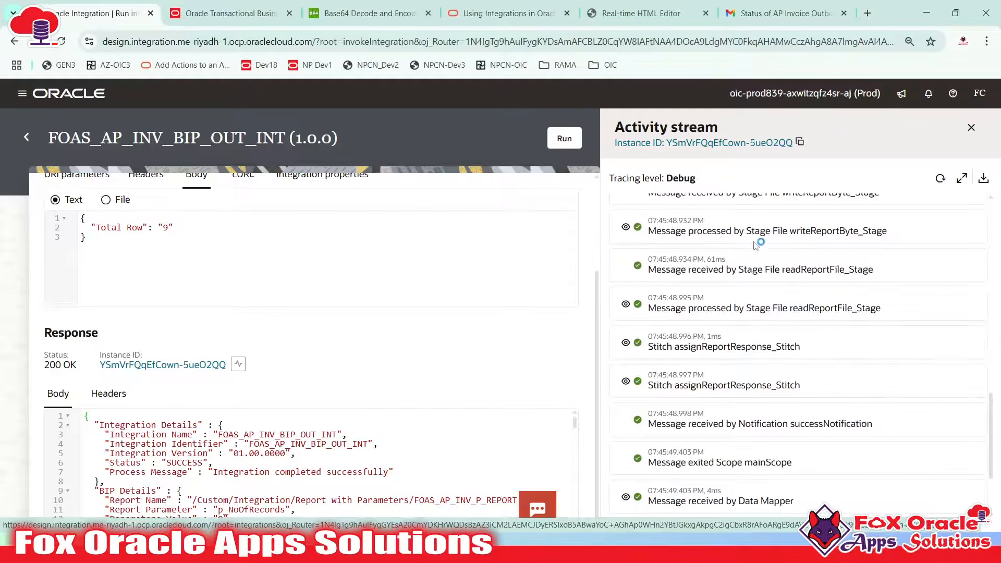
Expand the readReportFile_Stage processed payload and copy its ReadResponse invoice XML
{"action": "left_click", "coordinate": [625, 304]}
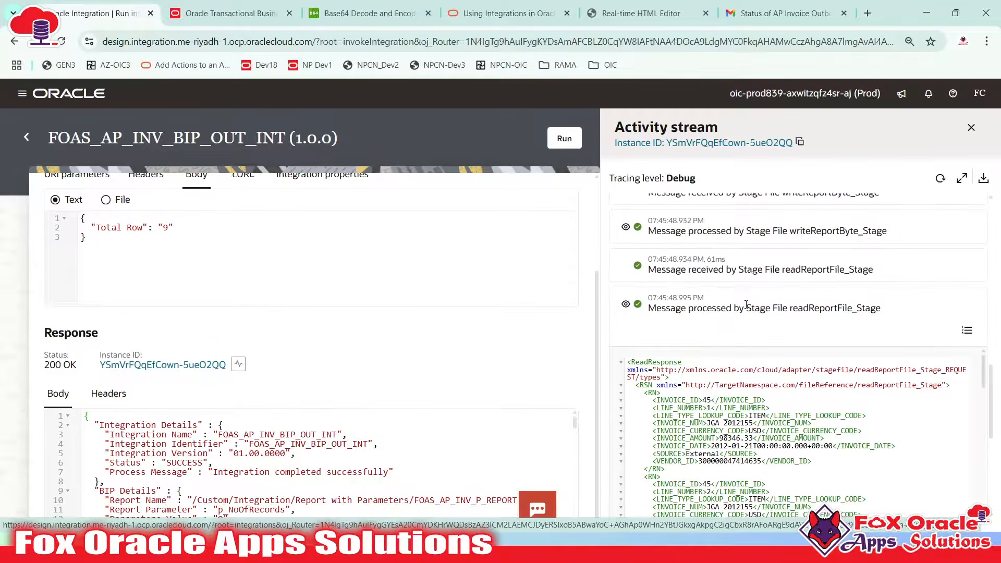
{"action": "left_click_drag", "start_coordinate": [793, 308], "coordinate": [884, 309]}
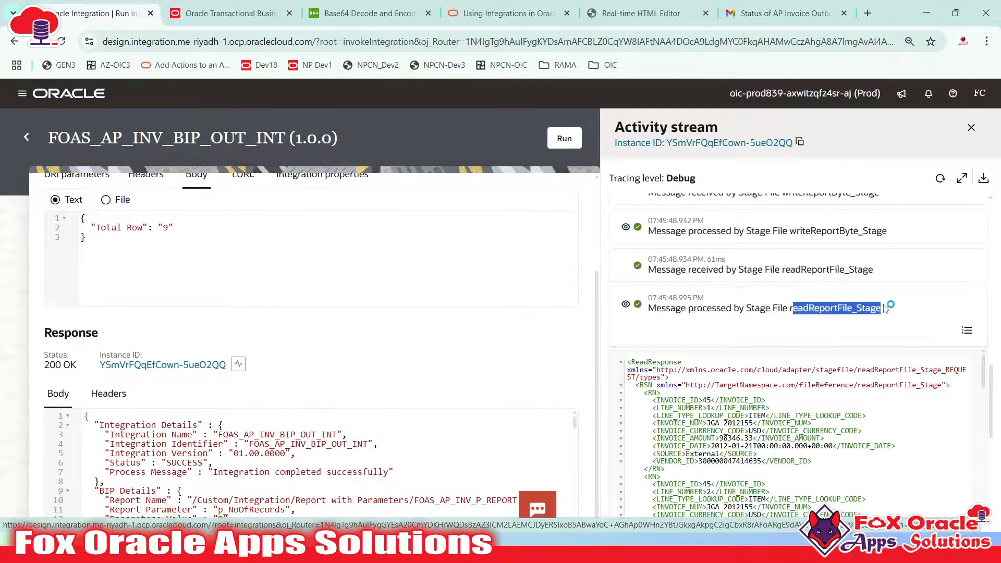
{"action": "scroll", "coordinate": [834, 313], "scroll_direction": "down", "scroll_amount": 3}
{"action": "scroll", "coordinate": [682, 339], "scroll_direction": "up", "scroll_amount": 1}
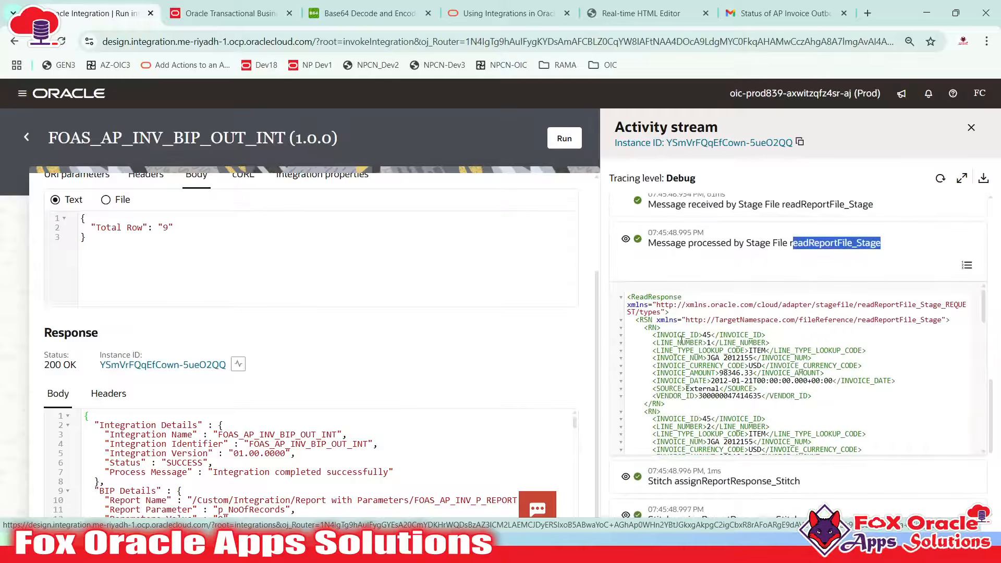
{"action": "scroll", "coordinate": [674, 334], "scroll_direction": "down", "scroll_amount": 5}
{"action": "left_click", "coordinate": [698, 349]}
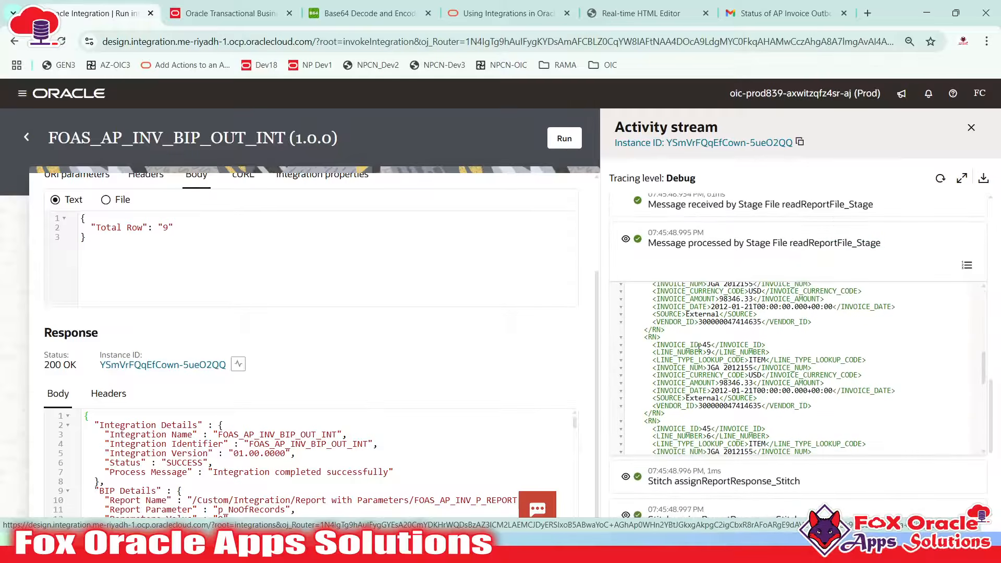
{"action": "key", "text": "ctrl+a"}
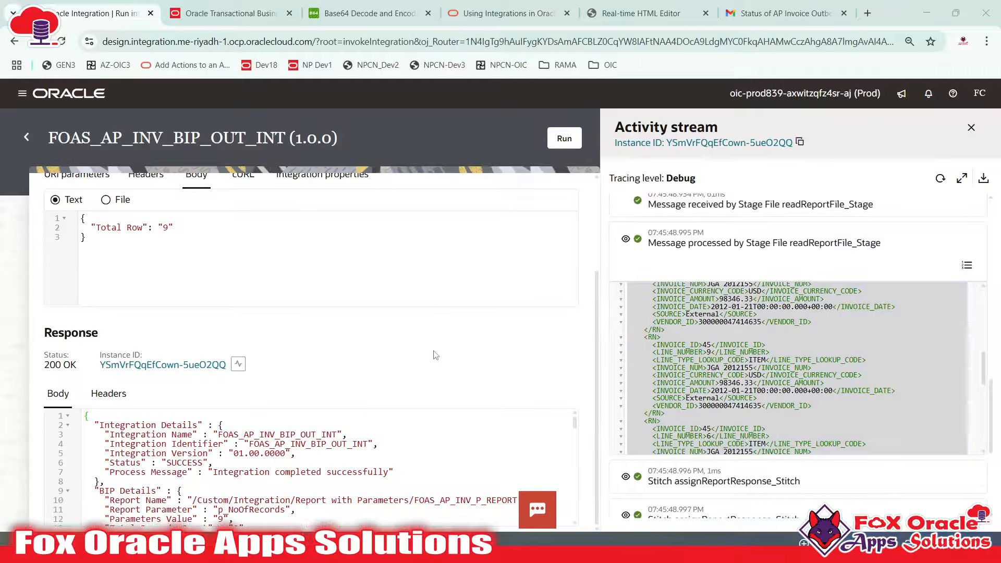
{"action": "key", "text": "alt+Tab"}
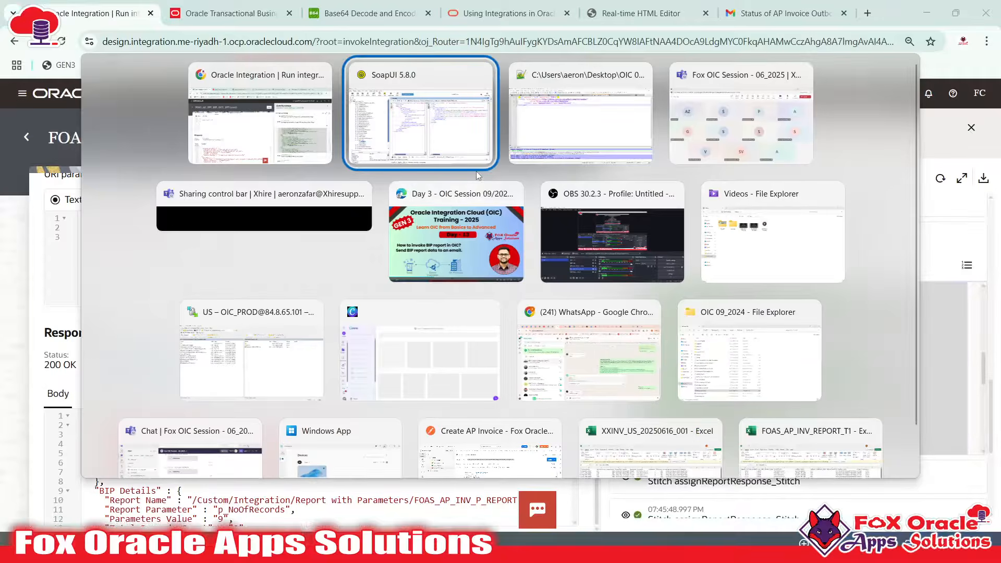
Paste the ReadResponse XML into a new Notepad++ tab shown with XML syntax colouring
{"action": "left_click", "coordinate": [557, 157]}
{"action": "key", "text": "ctrl+n"}
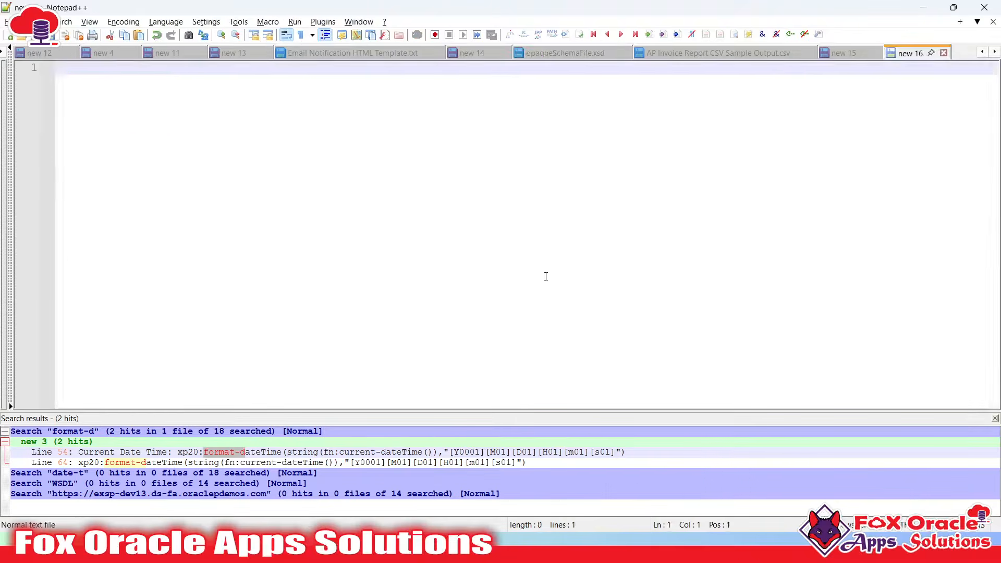
{"action": "key", "text": "ctrl+v"}
{"action": "scroll", "coordinate": [545, 276], "scroll_direction": "up", "scroll_amount": 15}
{"action": "left_click", "coordinate": [167, 21]}
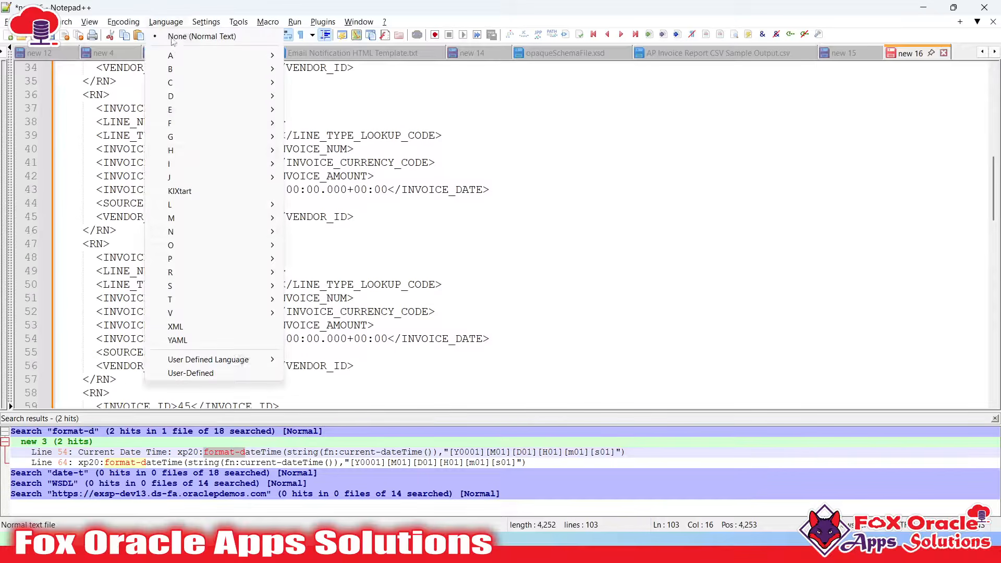
{"action": "left_click", "coordinate": [176, 326]}
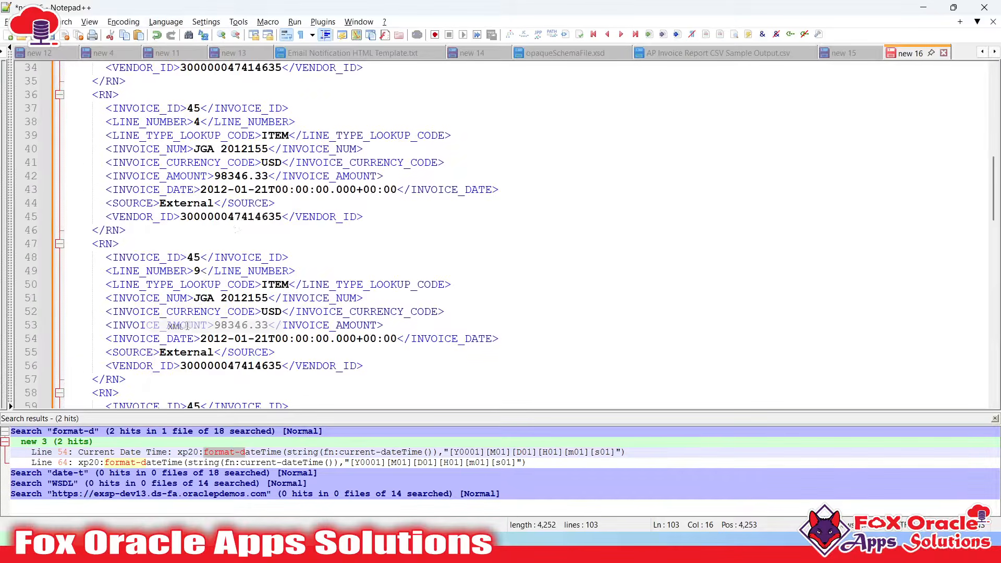
Review the first <RN> invoice row's LINE_TYPE_LOOKUP_CODE, INVOICE_CURRENCY_CODE and INVOICE_DATE fields
{"action": "scroll", "coordinate": [201, 268], "scroll_direction": "up", "scroll_amount": 11}
{"action": "left_click", "coordinate": [132, 142]}
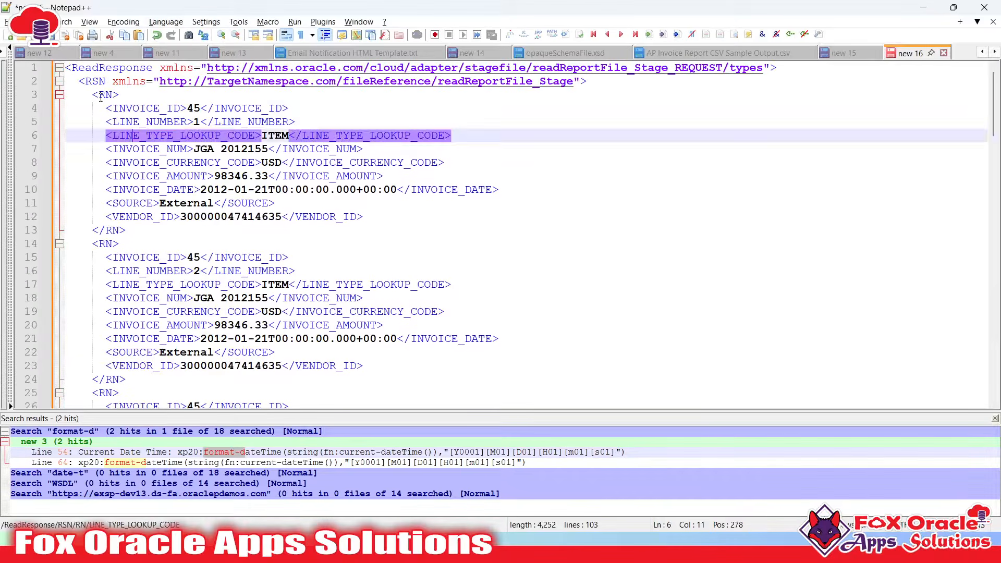
{"action": "left_click_drag", "start_coordinate": [92, 94], "coordinate": [153, 232]}
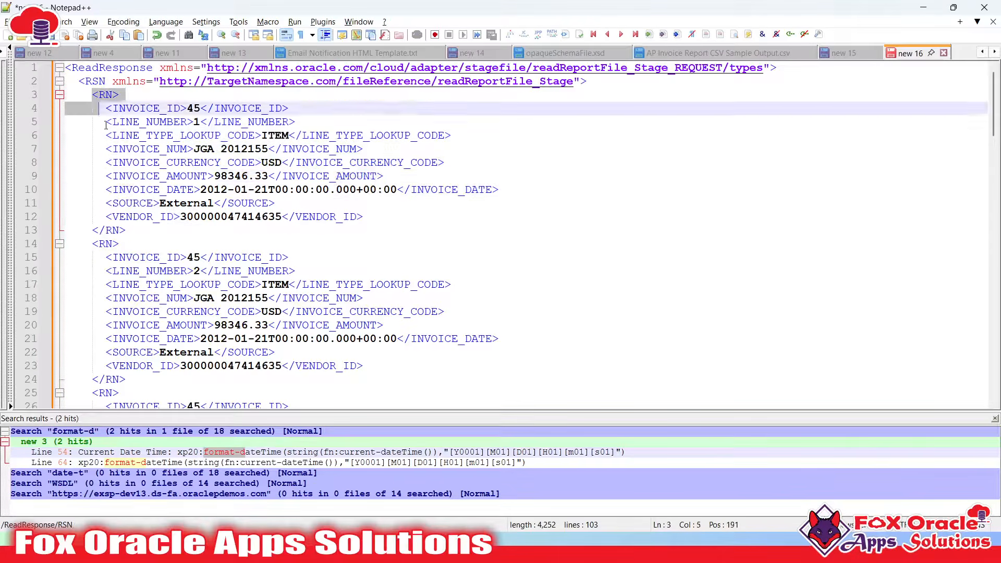
{"action": "left_click", "coordinate": [142, 246], "text": "shift"}
{"action": "left_click", "coordinate": [157, 227], "text": "shift"}
{"action": "left_click", "coordinate": [152, 164]}
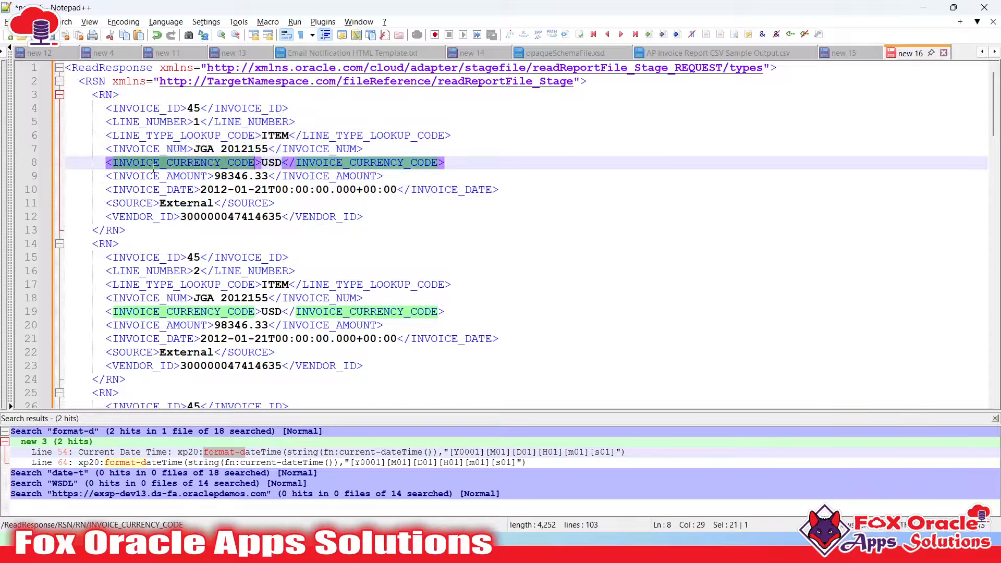
{"action": "left_click", "coordinate": [154, 192]}
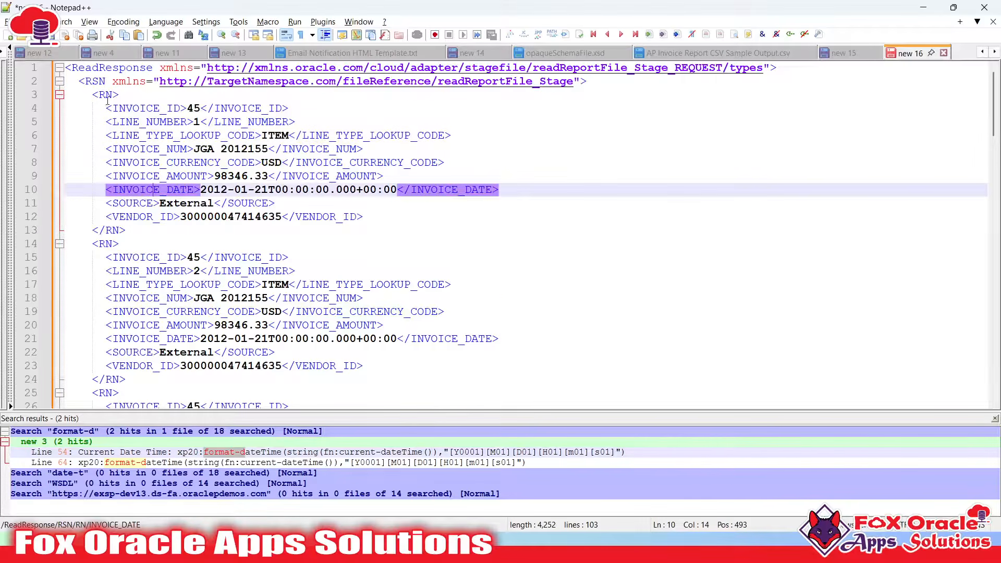
{"action": "left_click_drag", "start_coordinate": [108, 101], "coordinate": [147, 203]}
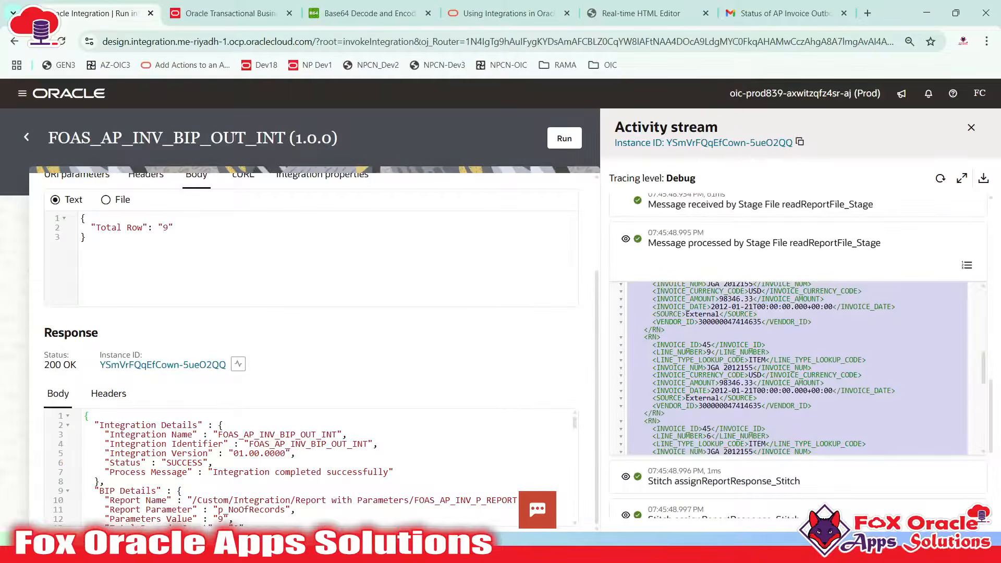
Collapse the readReportFile_Stage payload and expand the two assignReportResponse_Stitch payloads
{"action": "scroll", "coordinate": [631, 311], "scroll_direction": "up", "scroll_amount": 10}
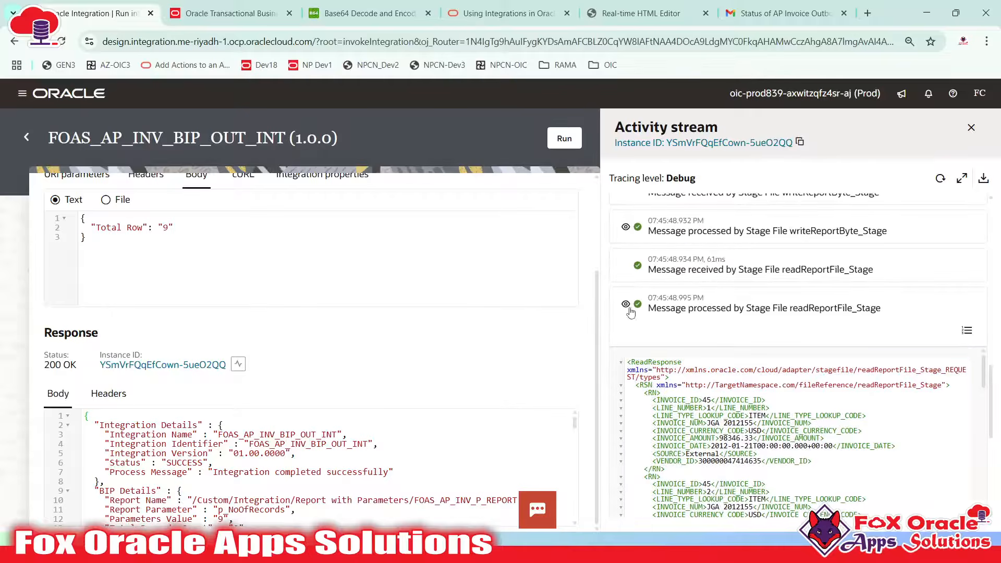
{"action": "left_click", "coordinate": [626, 306]}
{"action": "scroll", "coordinate": [702, 281], "scroll_direction": "down", "scroll_amount": 1}
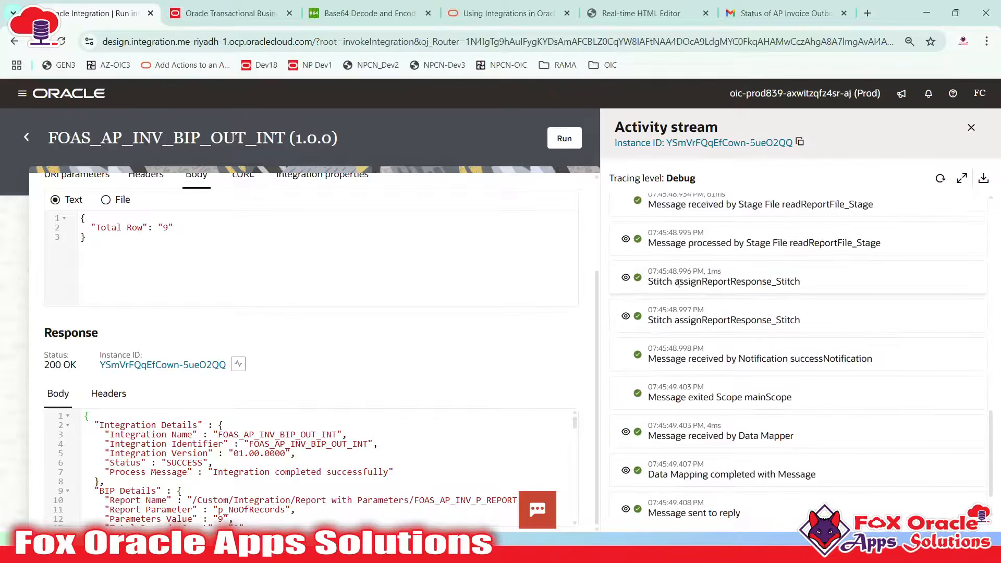
{"action": "left_click_drag", "start_coordinate": [678, 283], "coordinate": [766, 284]}
{"action": "left_click", "coordinate": [625, 279]}
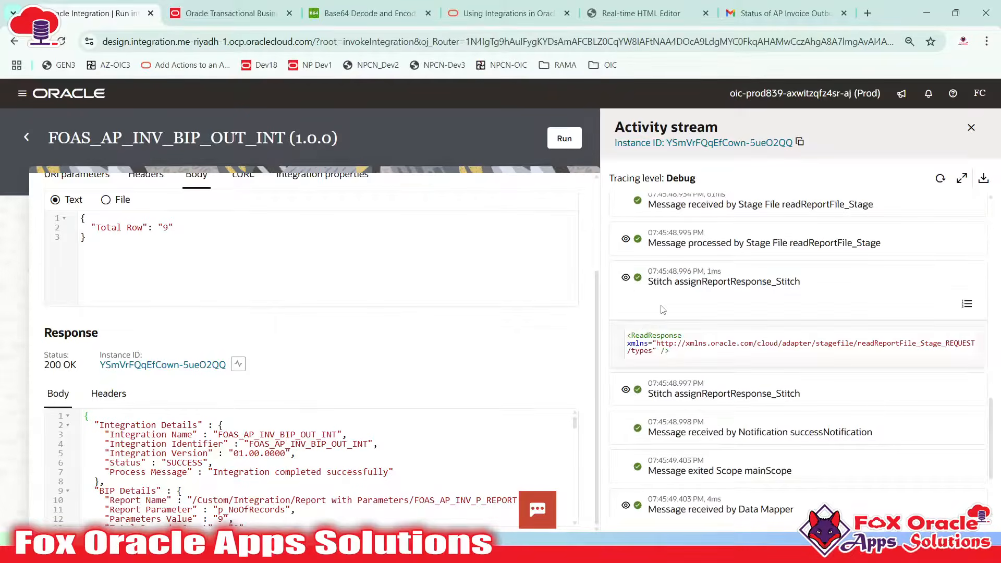
{"action": "left_click", "coordinate": [625, 389]}
{"action": "scroll", "coordinate": [723, 349], "scroll_direction": "down", "scroll_amount": 2}
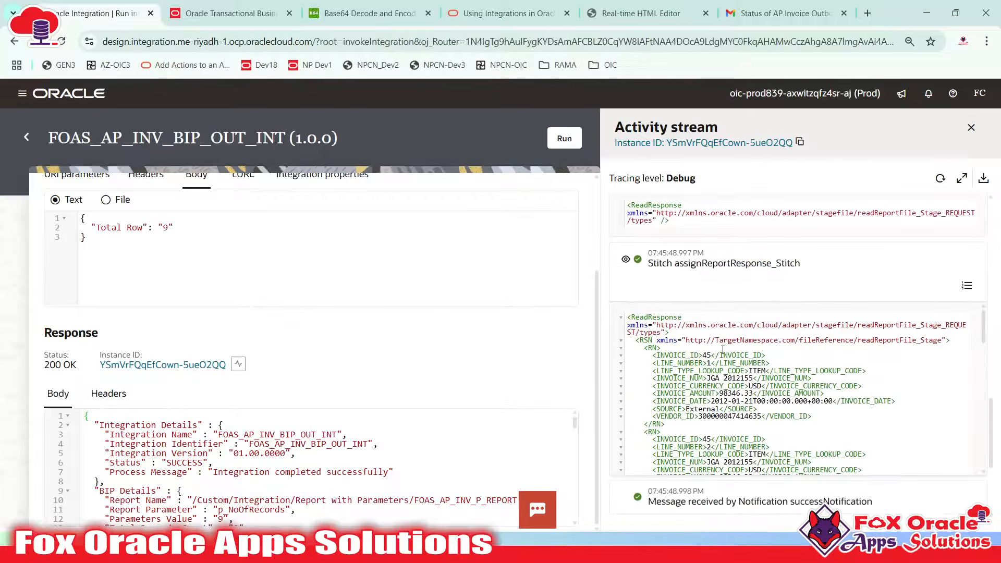
{"action": "left_click_drag", "start_coordinate": [675, 264], "coordinate": [815, 269]}
{"action": "scroll", "coordinate": [747, 341], "scroll_direction": "down", "scroll_amount": 1}
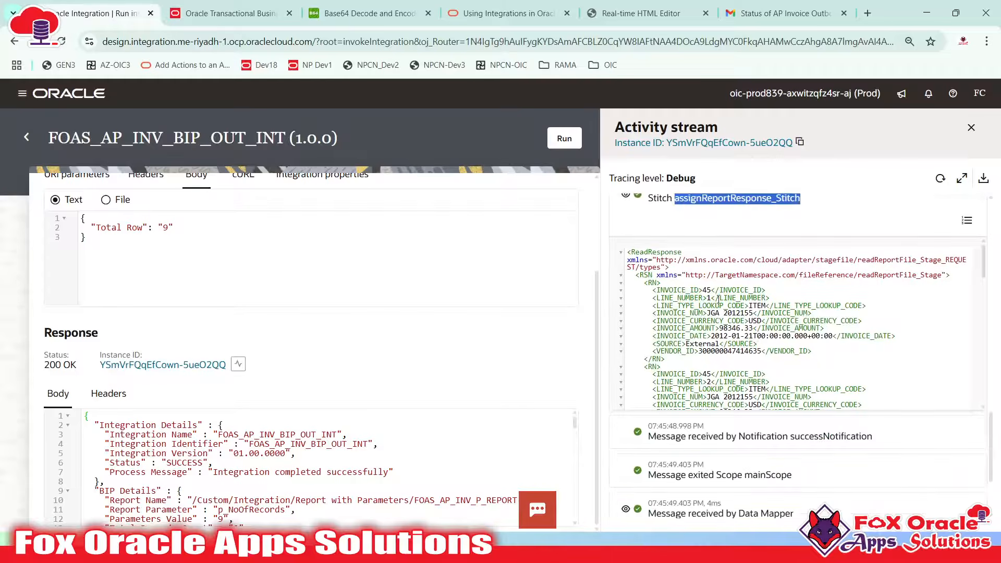
{"action": "left_click", "coordinate": [650, 258]}
Inspect the first invoice record in the Stitch response XML, then collapse both Stitch payloads
{"action": "left_click_drag", "start_coordinate": [669, 267], "coordinate": [756, 364]}
{"action": "left_click", "coordinate": [756, 364]}
{"action": "scroll", "coordinate": [745, 349], "scroll_direction": "down", "scroll_amount": 6}
{"action": "left_click_drag", "start_coordinate": [690, 290], "coordinate": [722, 366]}
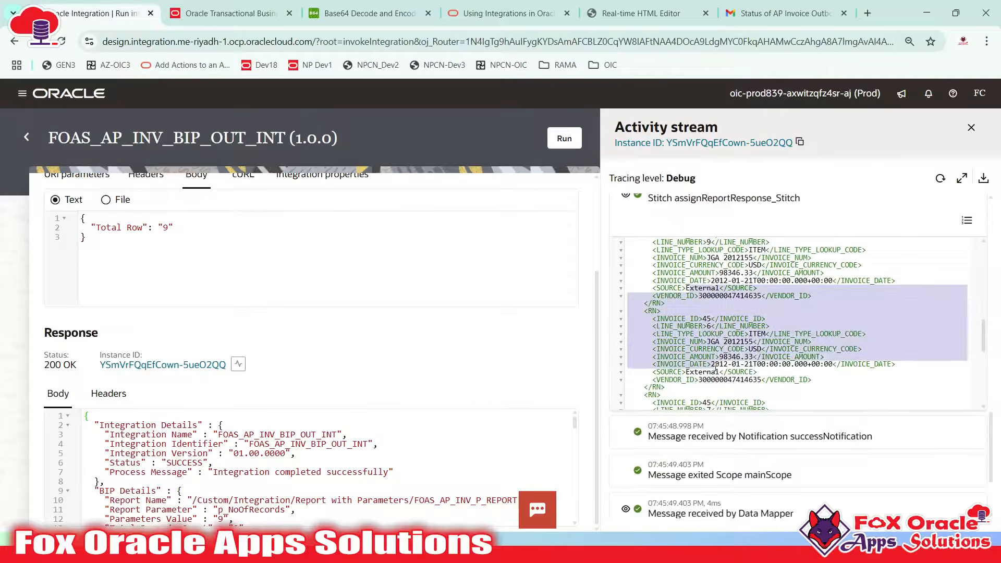
{"action": "scroll", "coordinate": [724, 344], "scroll_direction": "down", "scroll_amount": 3}
{"action": "scroll", "coordinate": [745, 364], "scroll_direction": "up", "scroll_amount": 10}
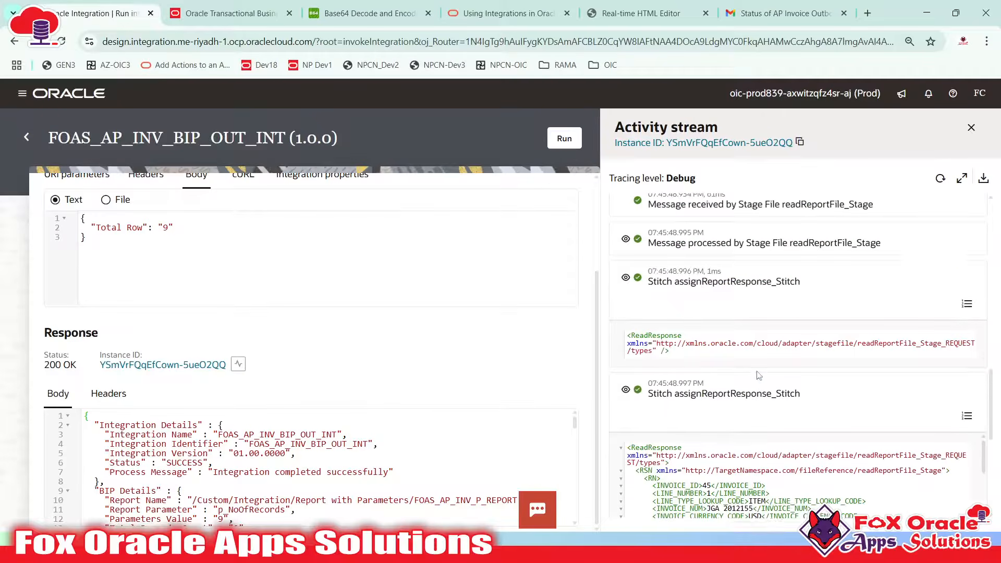
{"action": "left_click", "coordinate": [624, 389]}
{"action": "left_click", "coordinate": [625, 278]}
{"action": "scroll", "coordinate": [705, 302], "scroll_direction": "down", "scroll_amount": 1}
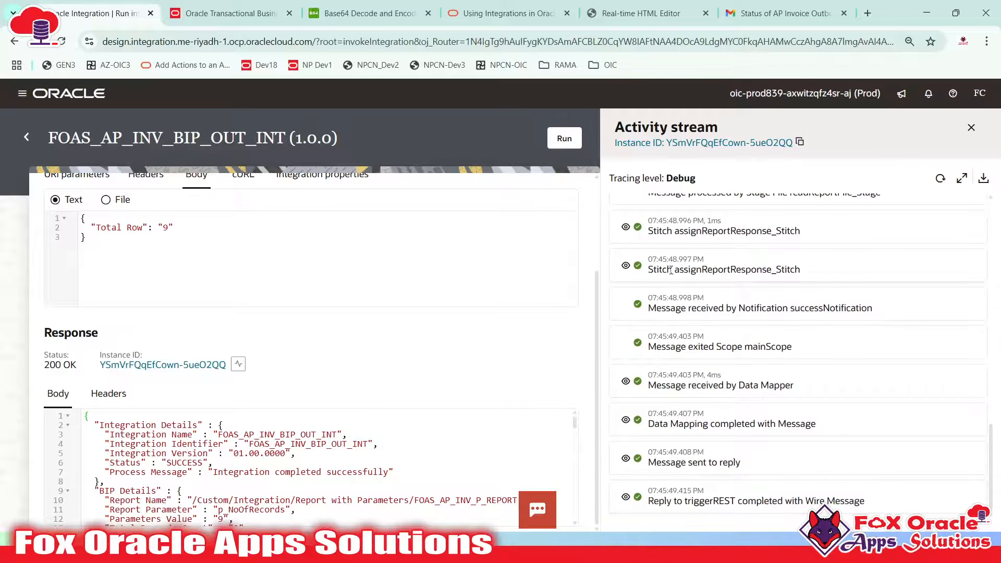
Refresh the activity stream and select the whole payload sent by successNotification
{"action": "left_click_drag", "start_coordinate": [671, 270], "coordinate": [790, 270]}
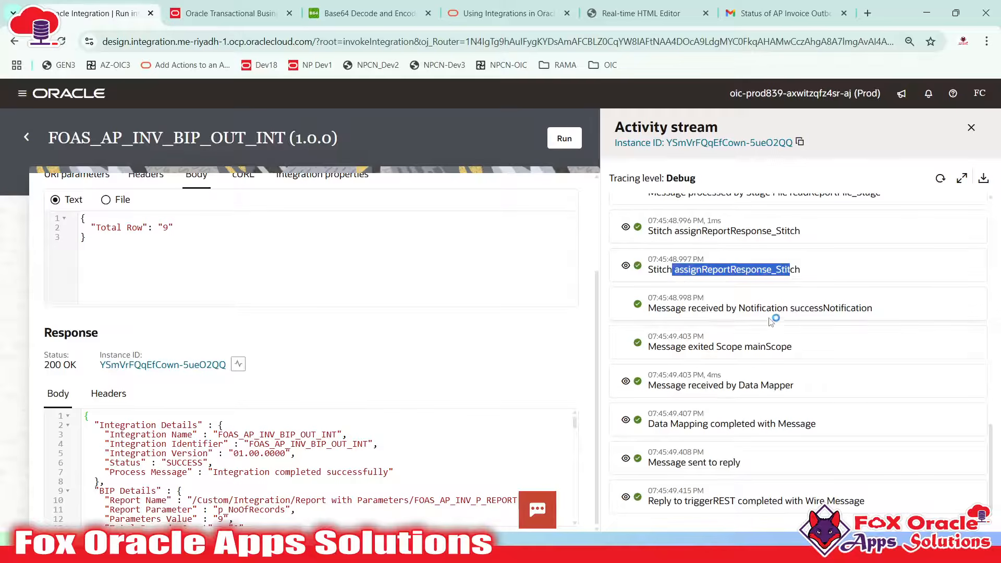
{"action": "left_click_drag", "start_coordinate": [788, 308], "coordinate": [852, 310]}
{"action": "left_click", "coordinate": [637, 309]}
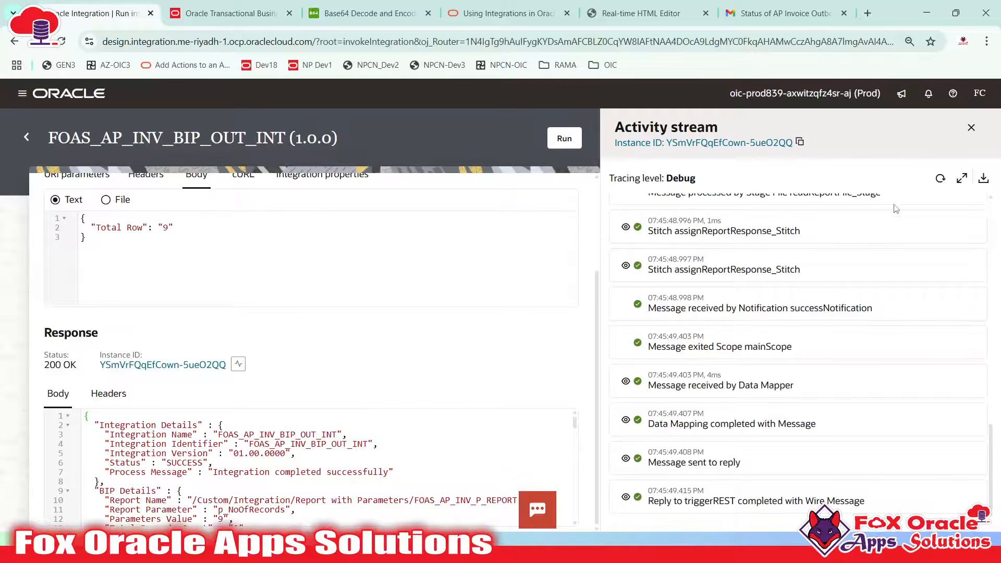
{"action": "left_click", "coordinate": [940, 178]}
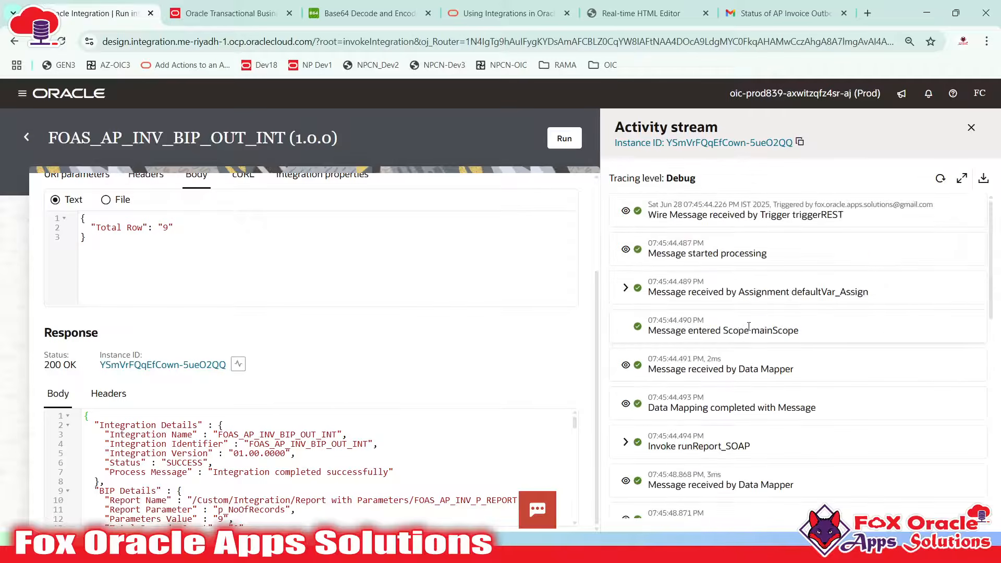
{"action": "scroll", "coordinate": [748, 326], "scroll_direction": "down", "scroll_amount": 10}
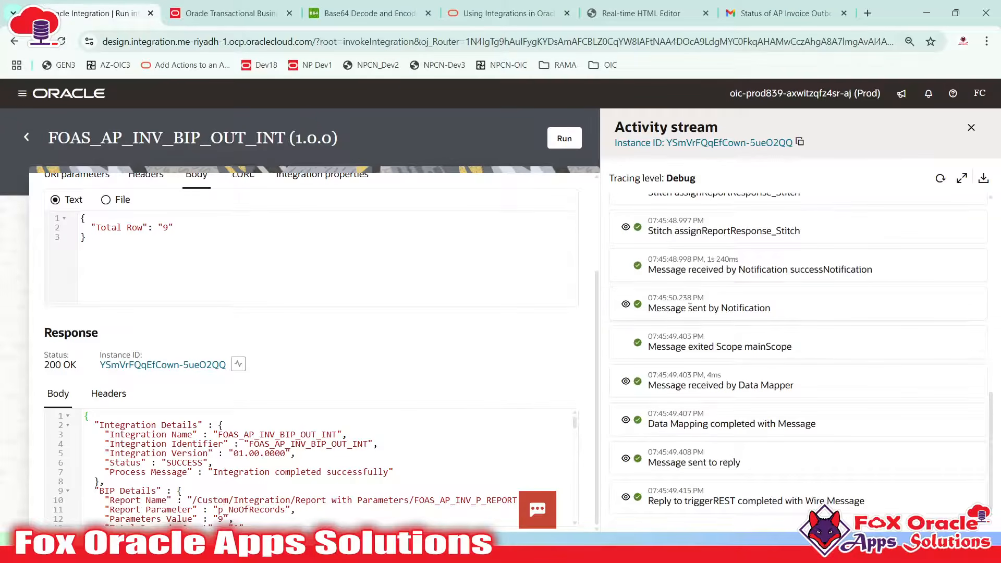
{"action": "left_click", "coordinate": [625, 305]}
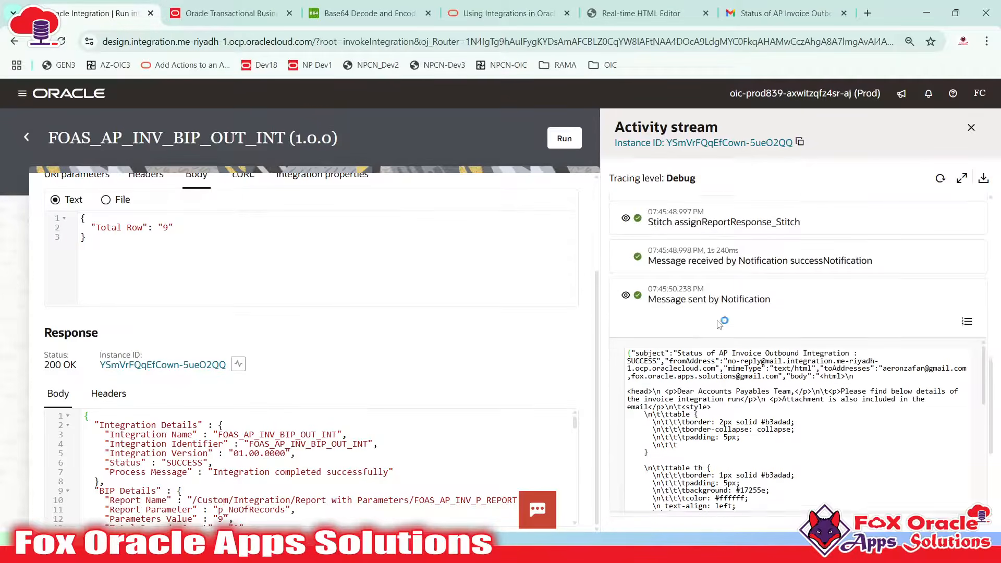
{"action": "scroll", "coordinate": [654, 319], "scroll_direction": "down", "scroll_amount": 3}
{"action": "scroll", "coordinate": [653, 319], "scroll_direction": "up", "scroll_amount": 1}
{"action": "left_click_drag", "start_coordinate": [663, 305], "coordinate": [680, 350]}
{"action": "left_click", "coordinate": [679, 339]}
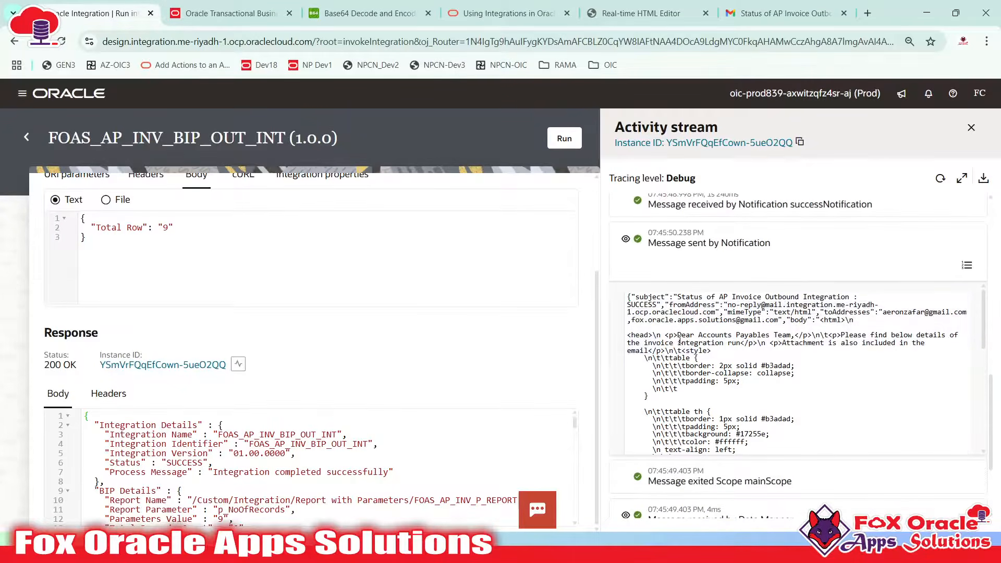
{"action": "key", "text": "ctrl+a"}
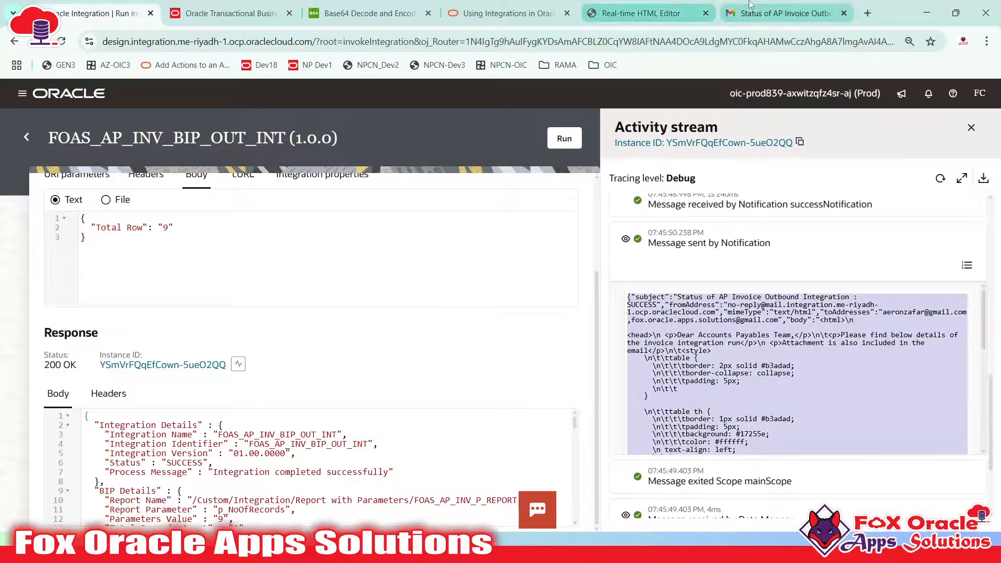
Replace the Real-time HTML Editor code with the notification payload, minus its JSON header line
{"action": "left_click", "coordinate": [666, 11]}
{"action": "key", "text": "ctrl+a"}
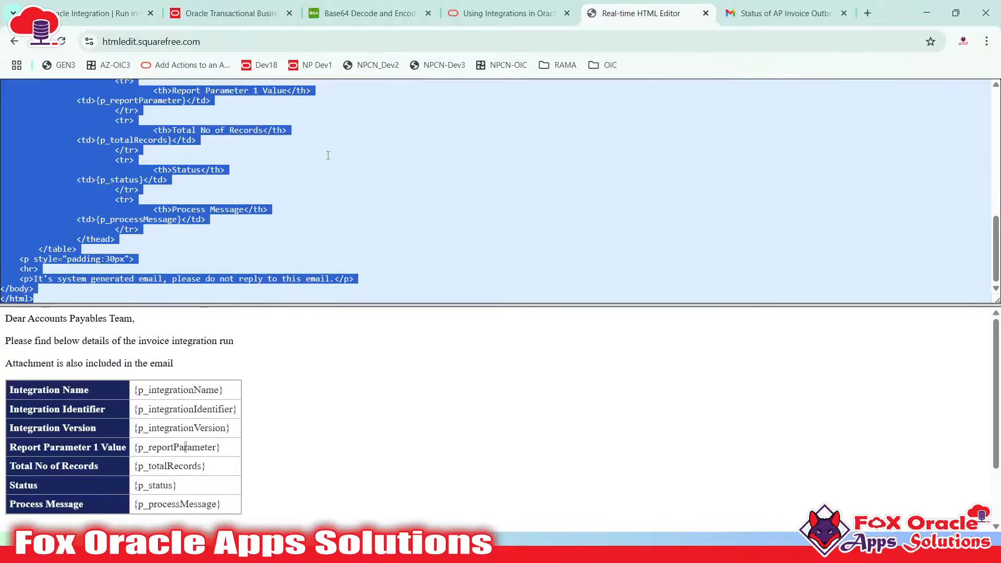
{"action": "key", "text": "ctrl+v"}
{"action": "scroll", "coordinate": [351, 371], "scroll_direction": "down", "scroll_amount": 3}
{"action": "scroll", "coordinate": [351, 371], "scroll_direction": "up", "scroll_amount": 3}
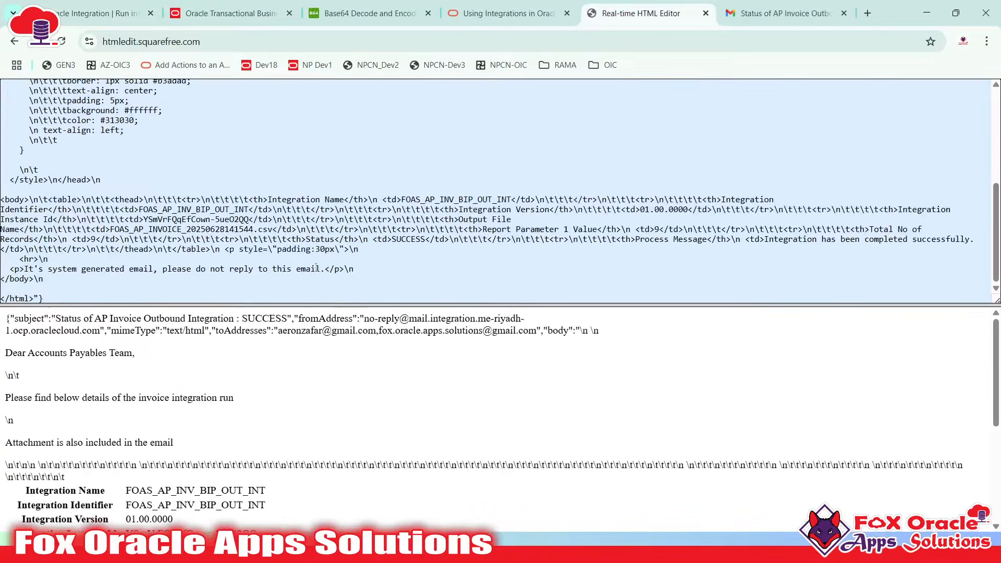
{"action": "scroll", "coordinate": [240, 193], "scroll_direction": "up", "scroll_amount": 4}
{"action": "scroll", "coordinate": [240, 192], "scroll_direction": "up", "scroll_amount": 1}
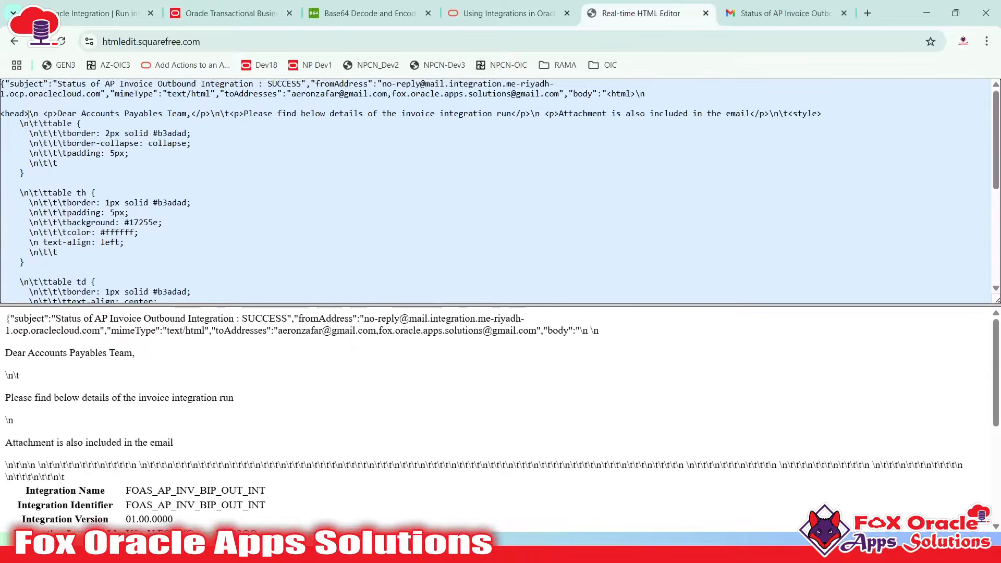
{"action": "left_click_drag", "start_coordinate": [26, 103], "coordinate": [3, 81]}
{"action": "key", "text": "BackSpace"}
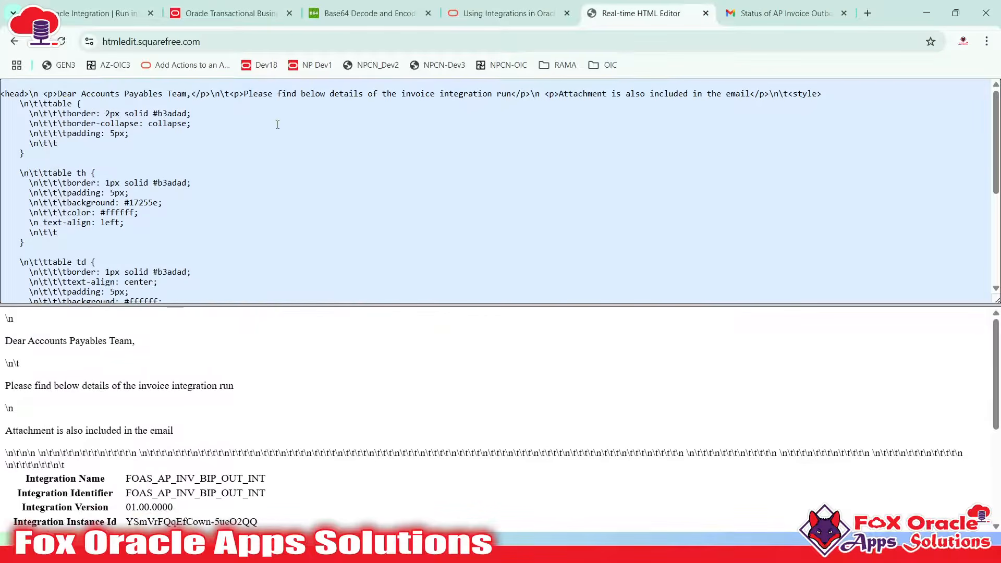
Review the email's HTML body and its tborder table style
{"action": "scroll", "coordinate": [365, 183], "scroll_direction": "down", "scroll_amount": 4}
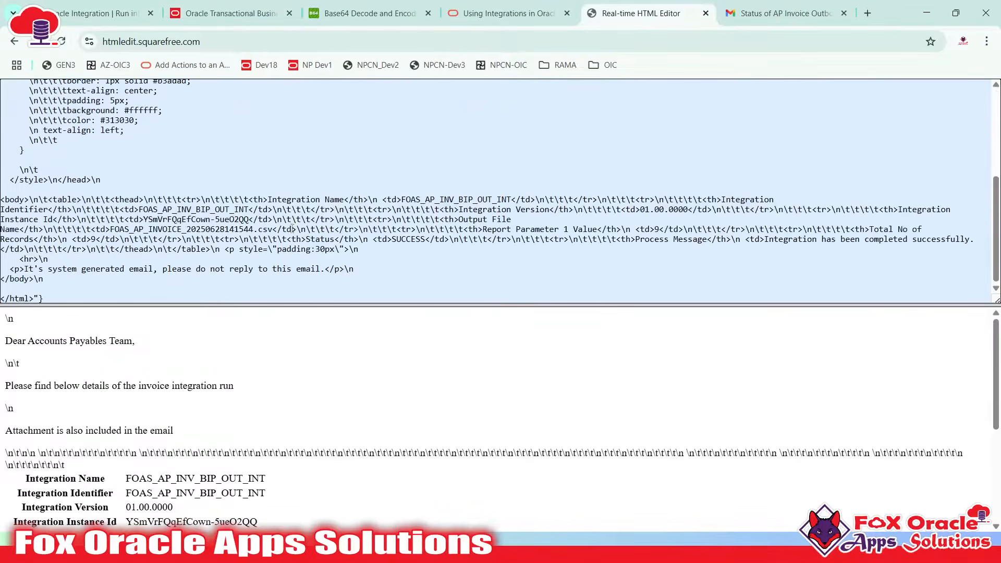
{"action": "left_click_drag", "start_coordinate": [93, 180], "coordinate": [129, 331]}
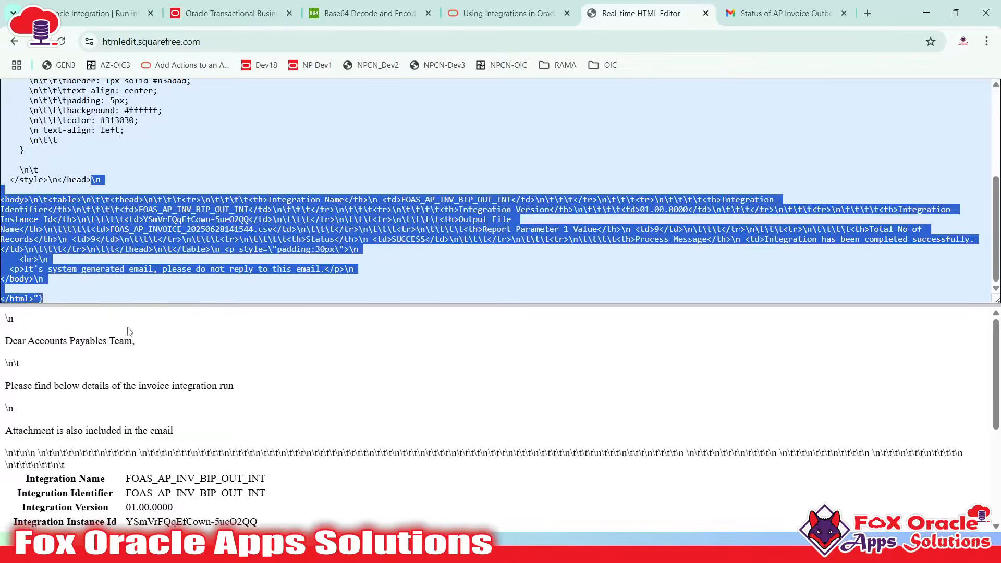
{"action": "left_click", "coordinate": [121, 179]}
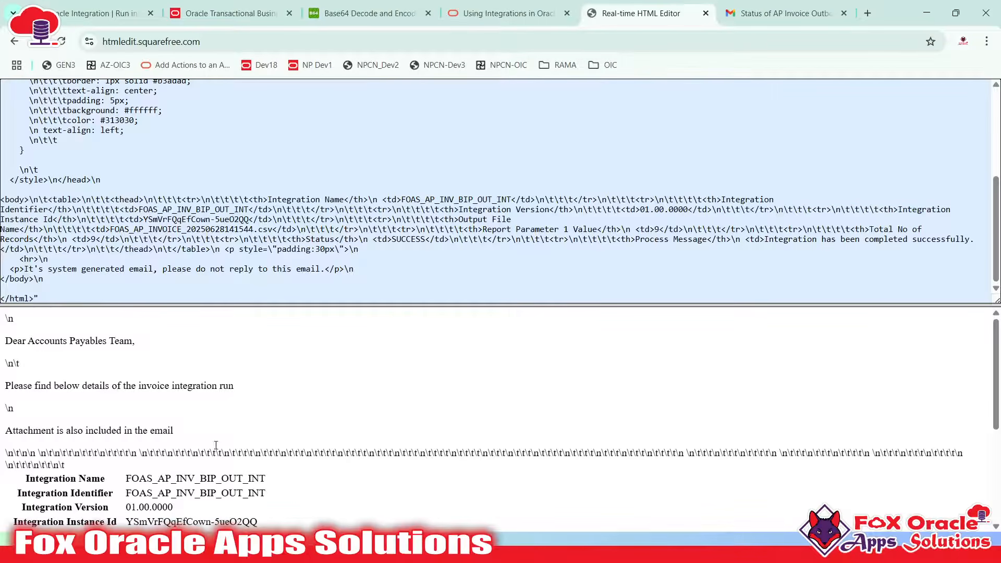
{"action": "scroll", "coordinate": [203, 294], "scroll_direction": "up", "scroll_amount": 4}
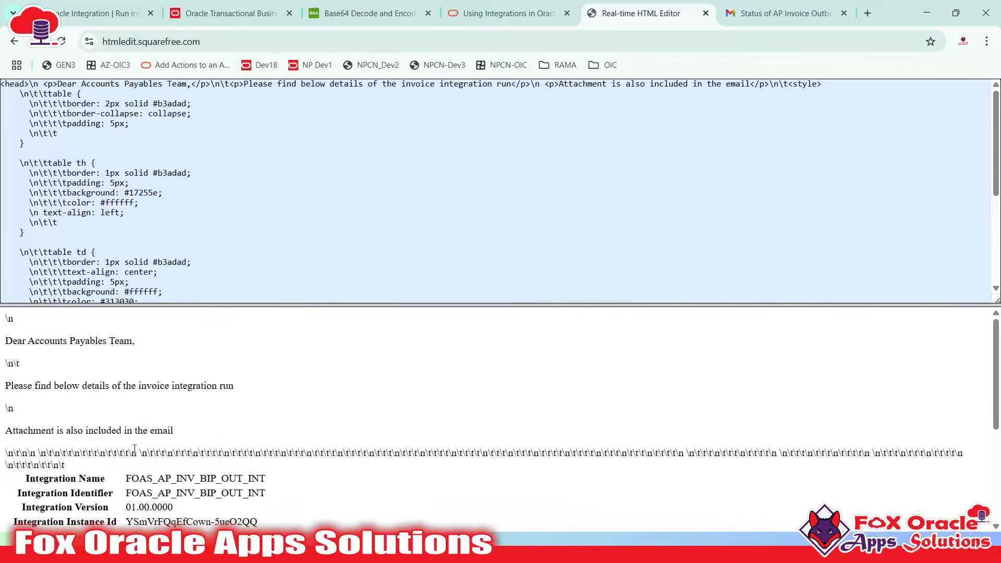
{"action": "double_click", "coordinate": [50, 173]}
{"action": "double_click", "coordinate": [69, 173]}
{"action": "scroll", "coordinate": [161, 171], "scroll_direction": "down", "scroll_amount": 3}
{"action": "scroll", "coordinate": [192, 394], "scroll_direction": "down", "scroll_amount": 3}
{"action": "scroll", "coordinate": [192, 394], "scroll_direction": "up", "scroll_amount": 3}
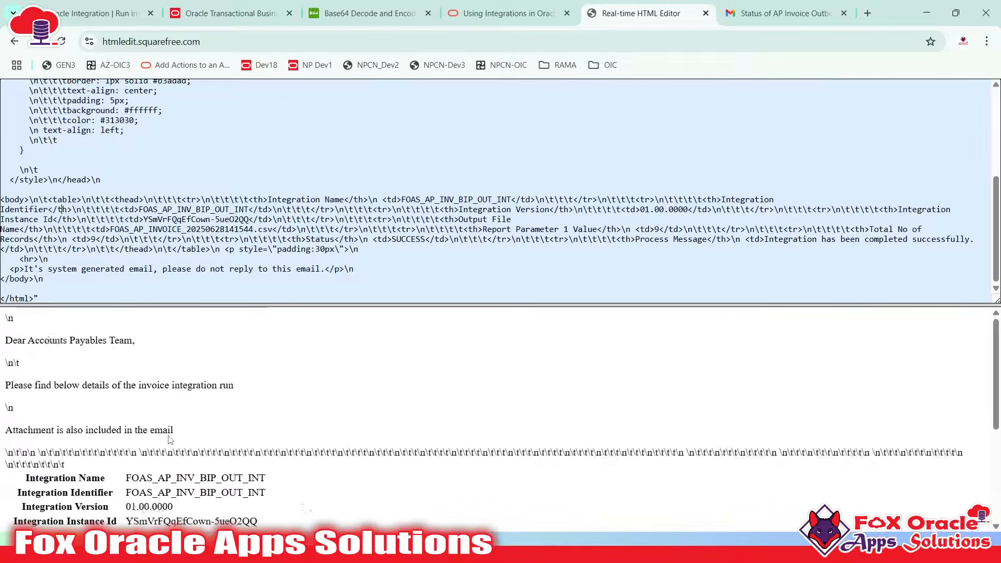
Check the preview's greeting, Integration Identifier, version 01.00.0000 and instance id
{"action": "left_click_drag", "start_coordinate": [14, 387], "coordinate": [223, 387]}
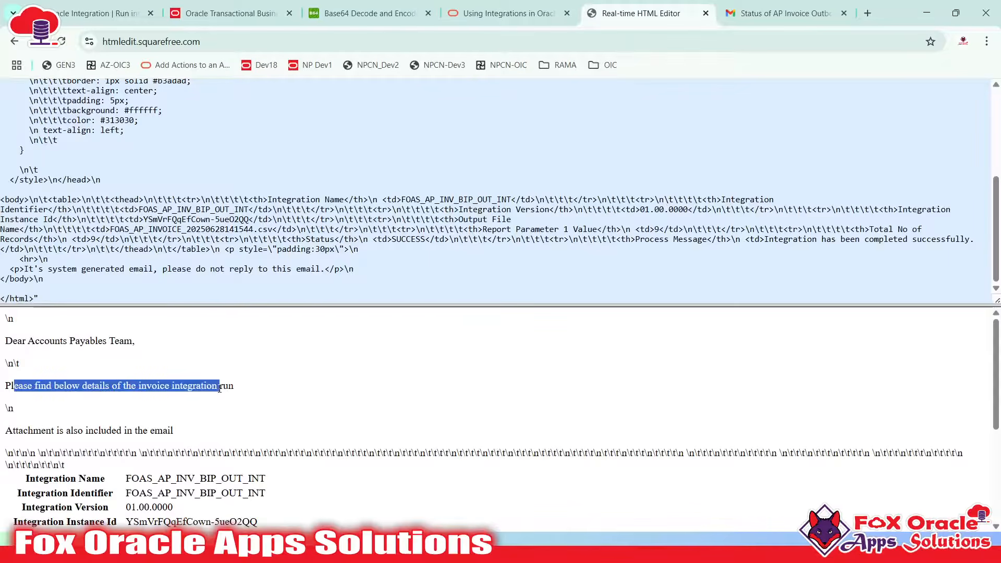
{"action": "left_click", "coordinate": [228, 386]}
{"action": "left_click_drag", "start_coordinate": [50, 341], "coordinate": [98, 342]}
{"action": "scroll", "coordinate": [98, 383], "scroll_direction": "down", "scroll_amount": 1}
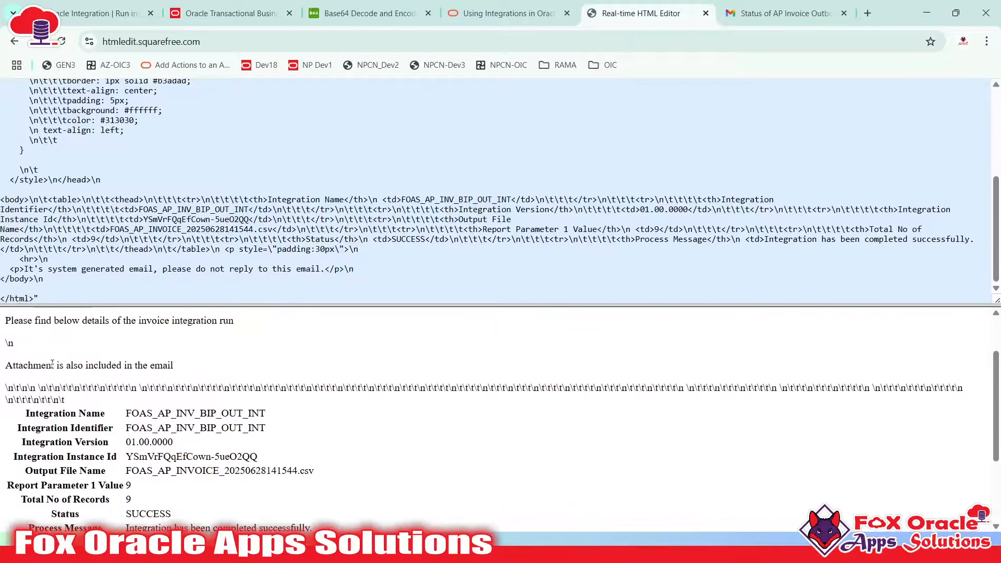
{"action": "left_click_drag", "start_coordinate": [46, 365], "coordinate": [199, 367]}
{"action": "scroll", "coordinate": [173, 382], "scroll_direction": "down", "scroll_amount": 2}
{"action": "scroll", "coordinate": [175, 384], "scroll_direction": "up", "scroll_amount": 2}
{"action": "left_click_drag", "start_coordinate": [127, 363], "coordinate": [265, 363]}
{"action": "left_click", "coordinate": [194, 375]}
{"action": "double_click", "coordinate": [194, 374]}
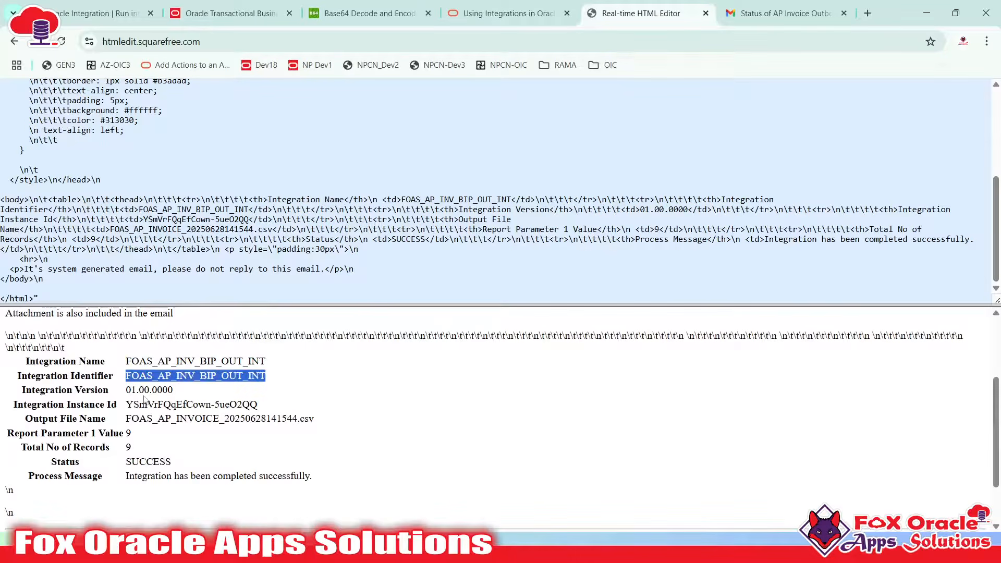
{"action": "double_click", "coordinate": [144, 392]}
{"action": "left_click", "coordinate": [147, 412]}
{"action": "double_click", "coordinate": [185, 401]}
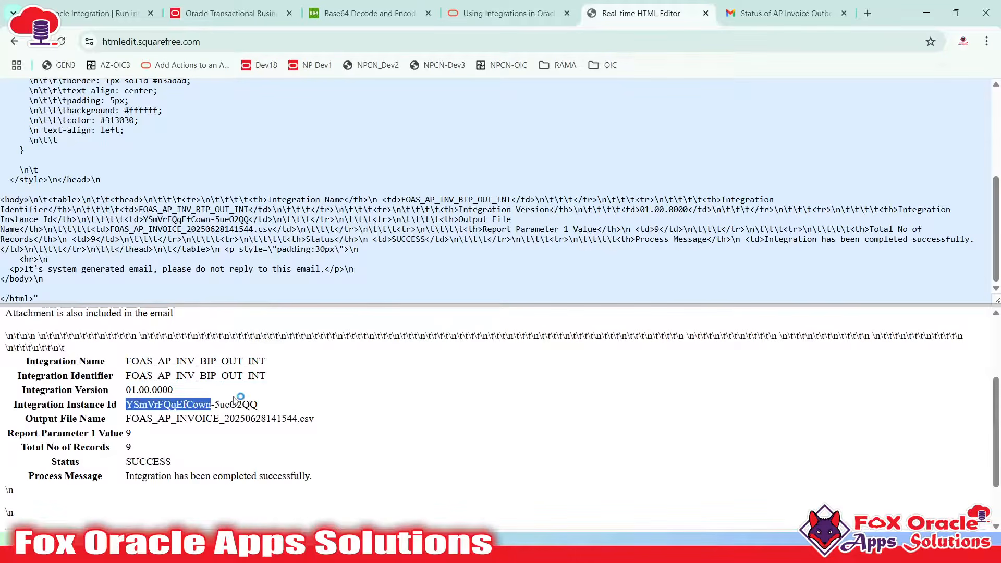
{"action": "left_click_drag", "start_coordinate": [230, 404], "coordinate": [266, 412]}
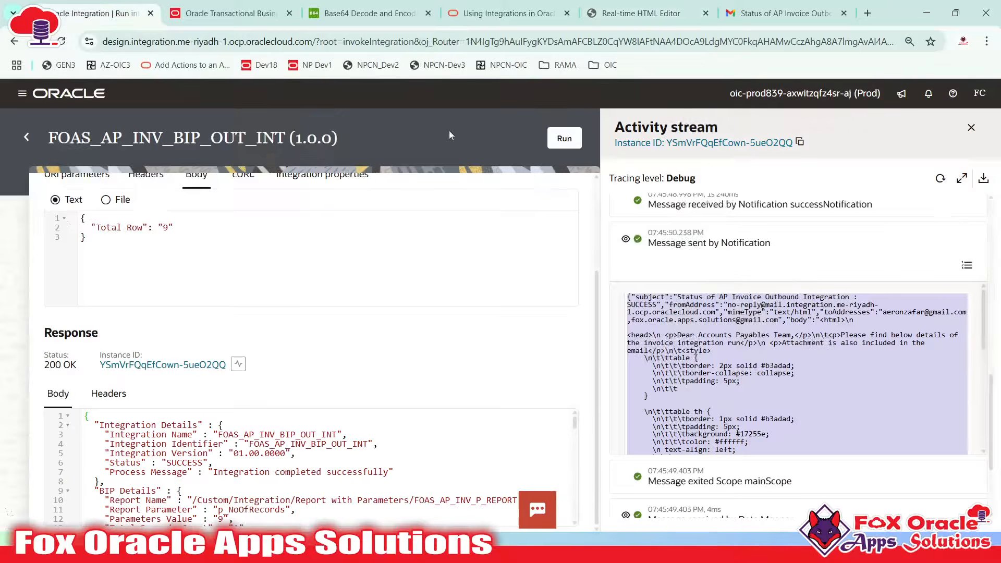
{"action": "left_click", "coordinate": [99, 13]}
{"action": "left_click", "coordinate": [784, 13]}
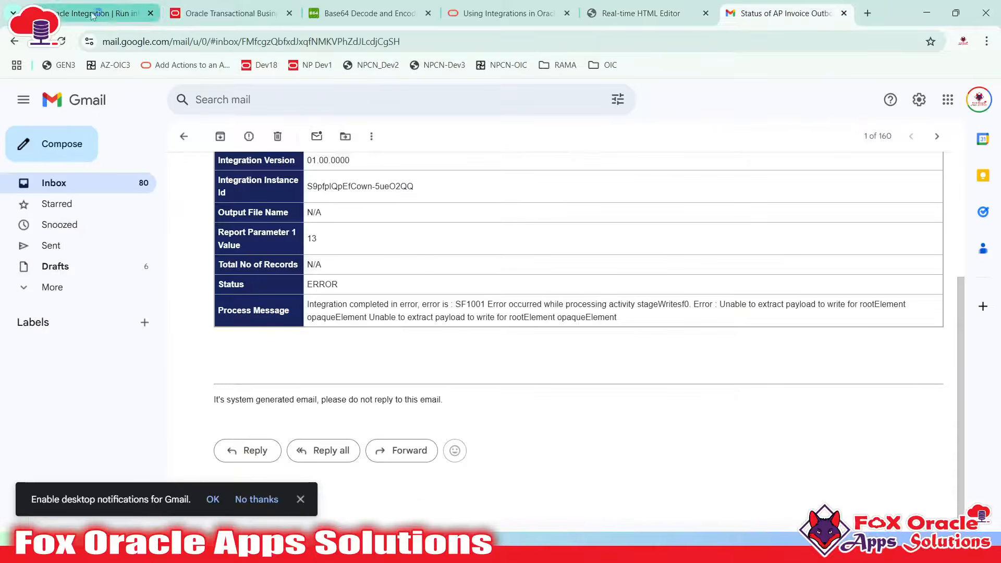
Verify the preview's output CSV file name, Report Parameter 1 Value and SUCCESS status
{"action": "left_click", "coordinate": [641, 13]}
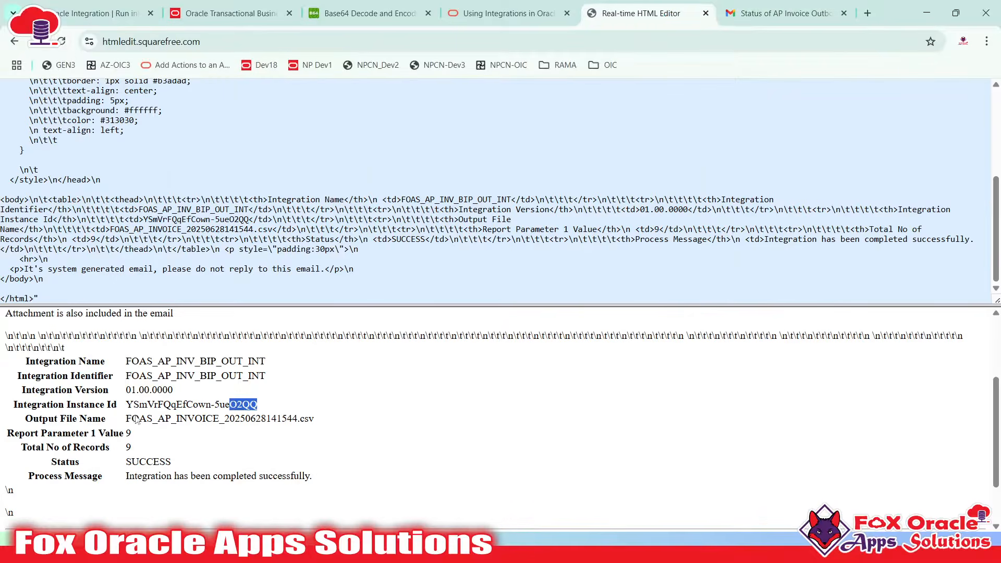
{"action": "left_click_drag", "start_coordinate": [125, 419], "coordinate": [301, 417]}
{"action": "left_click", "coordinate": [277, 427]}
{"action": "double_click", "coordinate": [306, 416]}
{"action": "scroll", "coordinate": [113, 446], "scroll_direction": "down", "scroll_amount": 1}
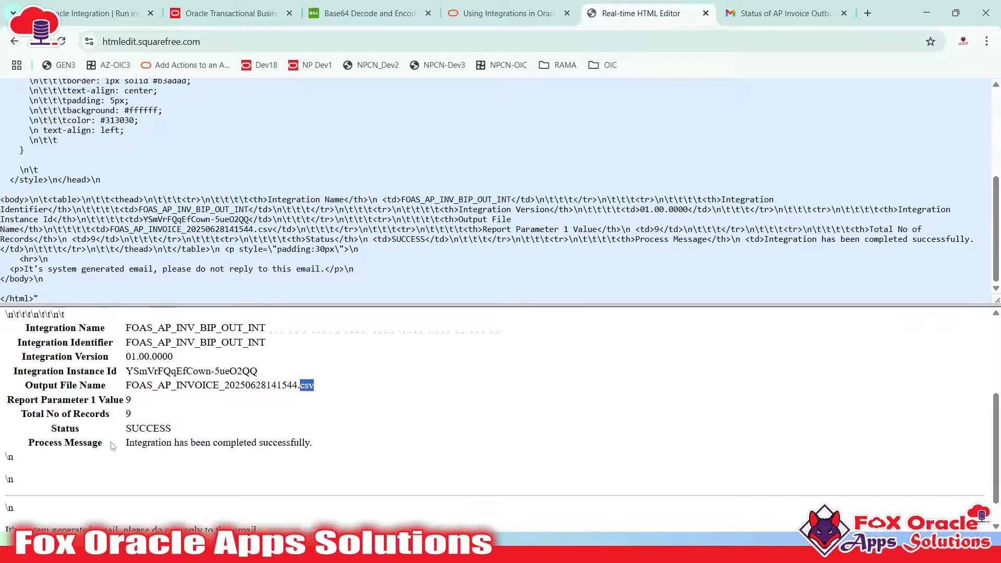
{"action": "left_click_drag", "start_coordinate": [70, 368], "coordinate": [140, 387]}
{"action": "left_click", "coordinate": [135, 366]}
{"action": "double_click", "coordinate": [136, 395]}
{"action": "left_click", "coordinate": [141, 414]}
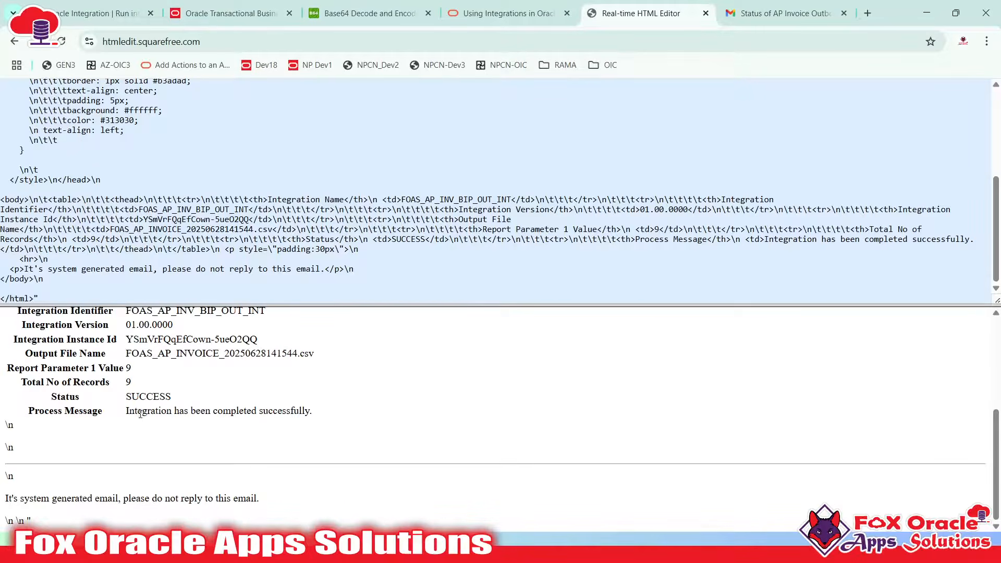
{"action": "left_click", "coordinate": [78, 14]}
{"action": "scroll", "coordinate": [650, 318], "scroll_direction": "down", "scroll_amount": 1}
{"action": "scroll", "coordinate": [657, 308], "scroll_direction": "up", "scroll_amount": 1}
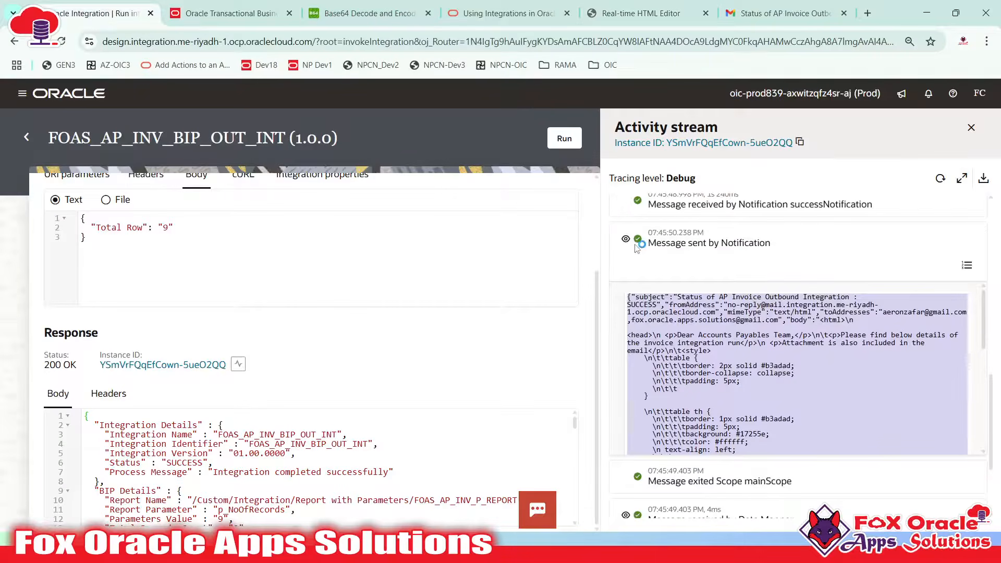
Collapse the notification payload and expand the 'Message sent to reply' payload down to its response body
{"action": "left_click", "coordinate": [626, 240]}
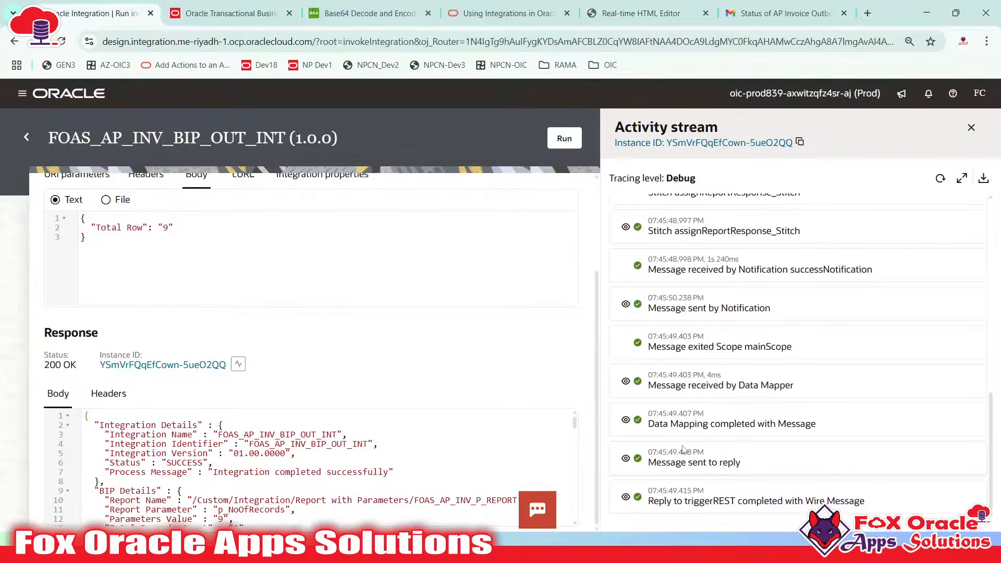
{"action": "double_click", "coordinate": [728, 463]}
{"action": "left_click", "coordinate": [625, 458]}
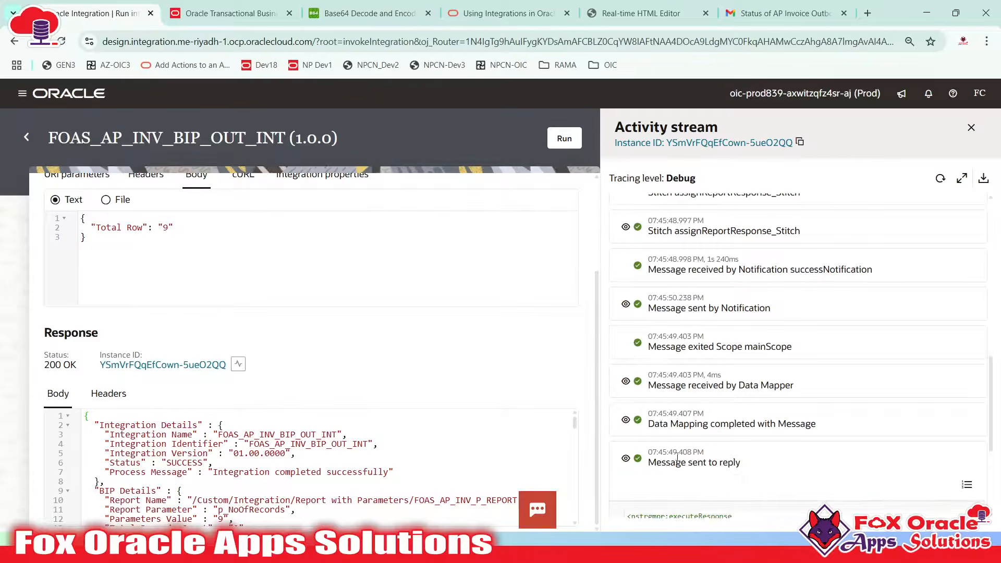
{"action": "scroll", "coordinate": [677, 458], "scroll_direction": "down", "scroll_amount": 6}
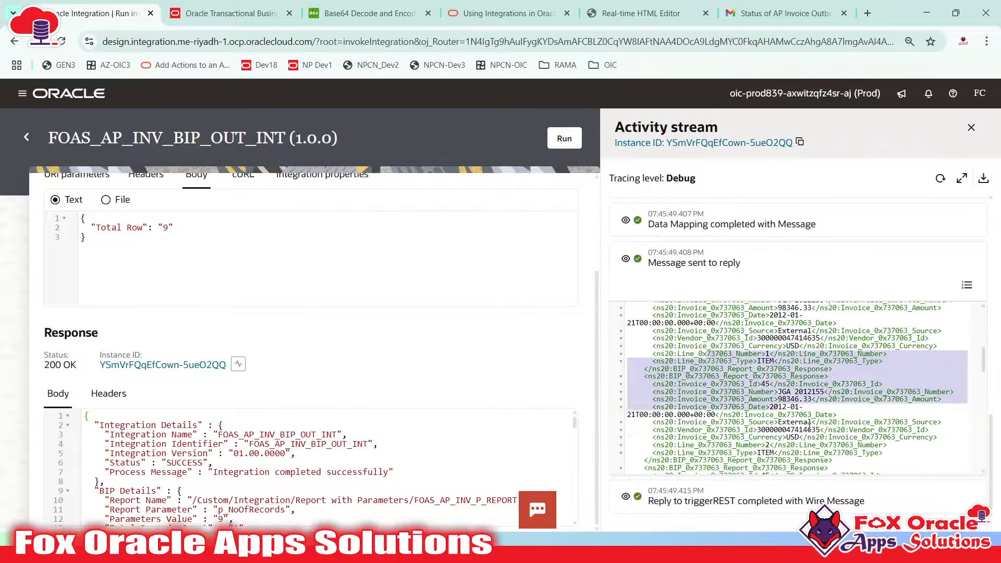
{"action": "left_click_drag", "start_coordinate": [810, 426], "coordinate": [809, 430]}
{"action": "scroll", "coordinate": [806, 422], "scroll_direction": "down", "scroll_amount": 3}
{"action": "left_click_drag", "start_coordinate": [770, 380], "coordinate": [806, 418]}
{"action": "left_click", "coordinate": [747, 379]}
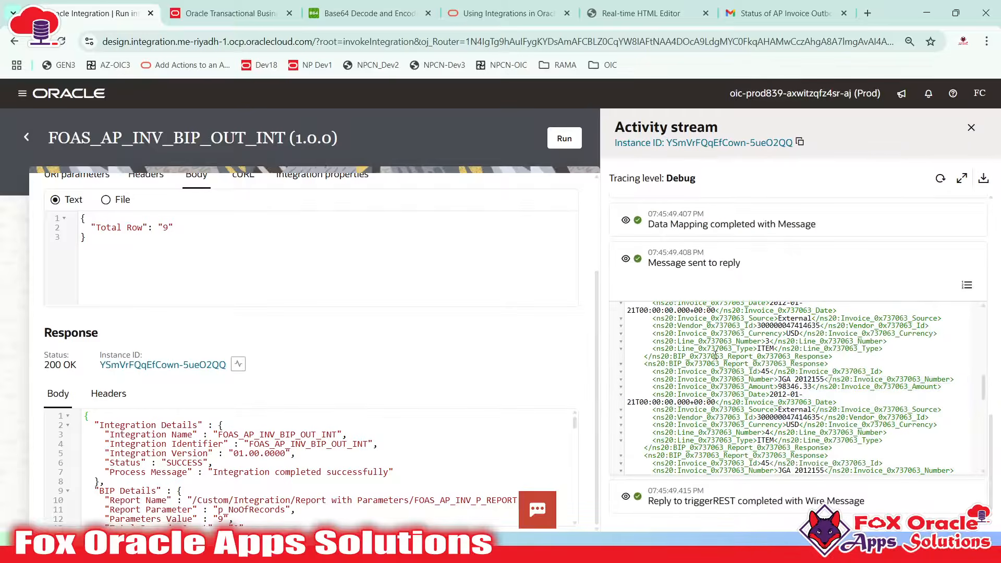
{"action": "scroll", "coordinate": [764, 392], "scroll_direction": "up", "scroll_amount": 10}
{"action": "scroll", "coordinate": [764, 391], "scroll_direction": "down", "scroll_amount": 15}
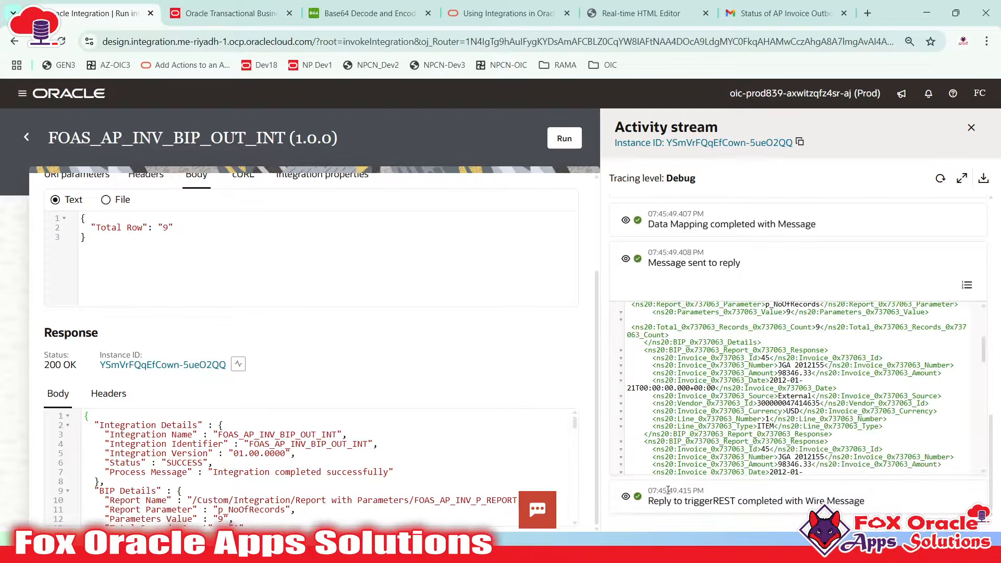
{"action": "scroll", "coordinate": [781, 386], "scroll_direction": "down", "scroll_amount": 5}
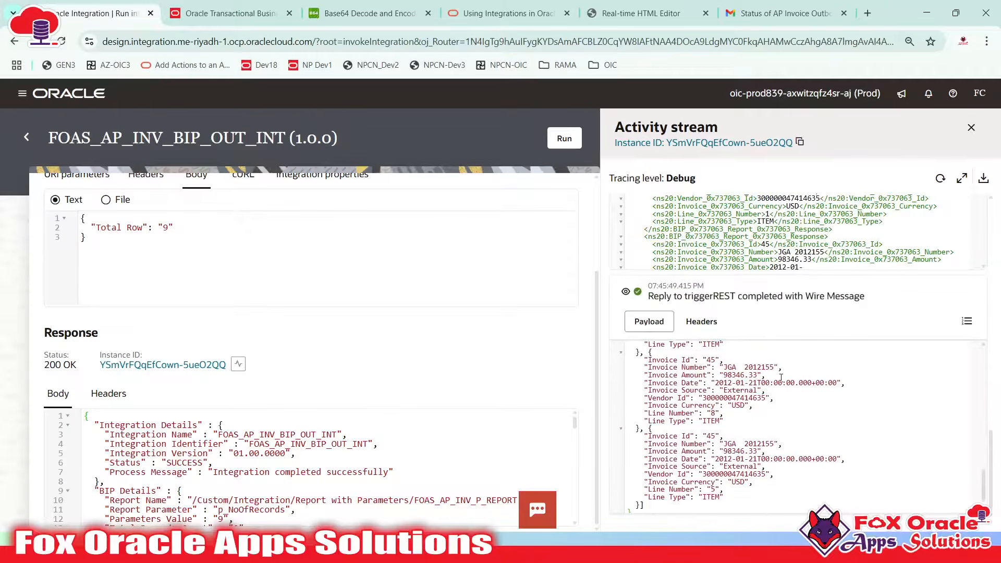
{"action": "scroll", "coordinate": [755, 417], "scroll_direction": "up", "scroll_amount": 15}
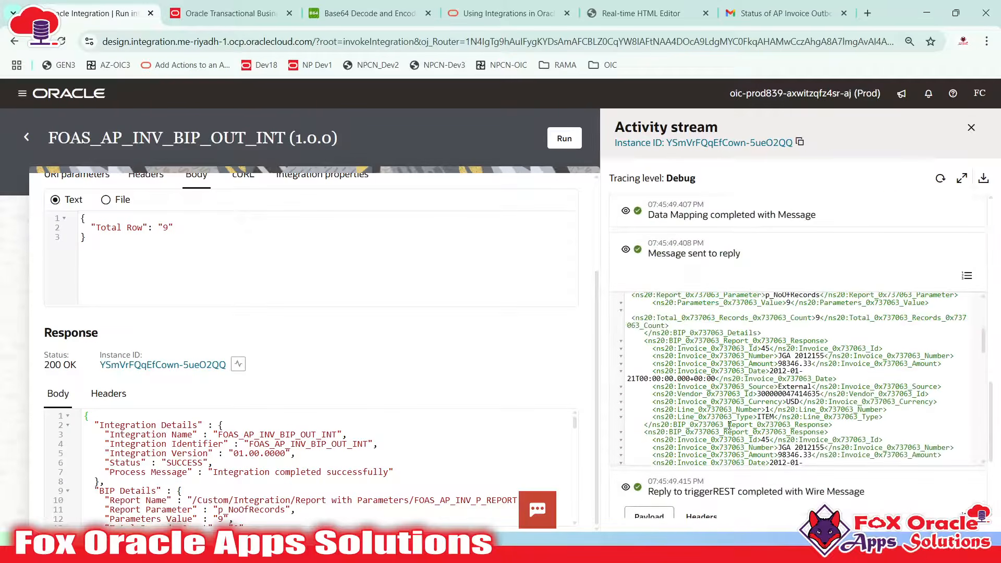
{"action": "scroll", "coordinate": [742, 468], "scroll_direction": "down", "scroll_amount": 4}
{"action": "scroll", "coordinate": [238, 457], "scroll_direction": "down", "scroll_amount": 4}
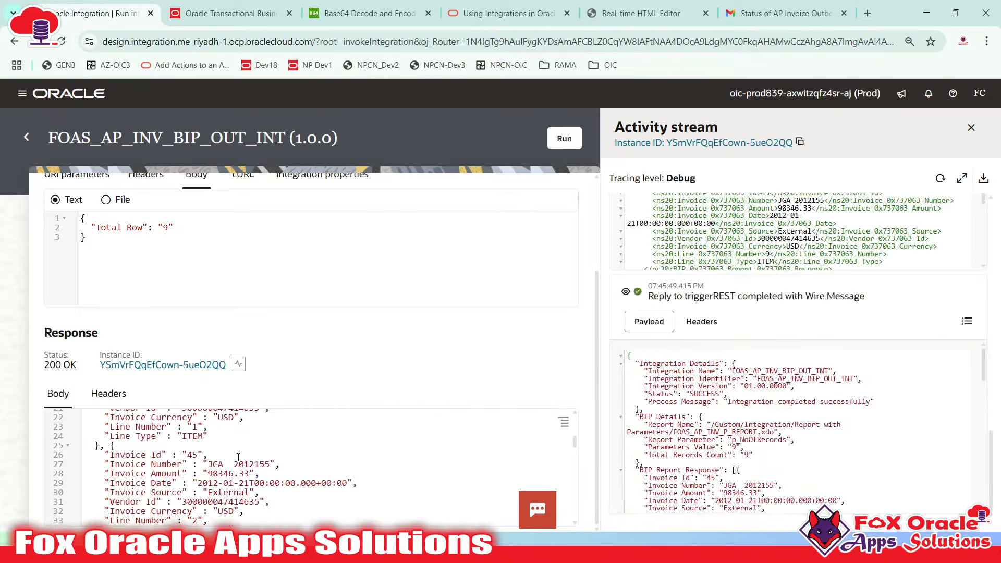
Copy the JSON response body over the XML in Notepad++ tab new 16
{"action": "key", "text": "ctrl+a"}
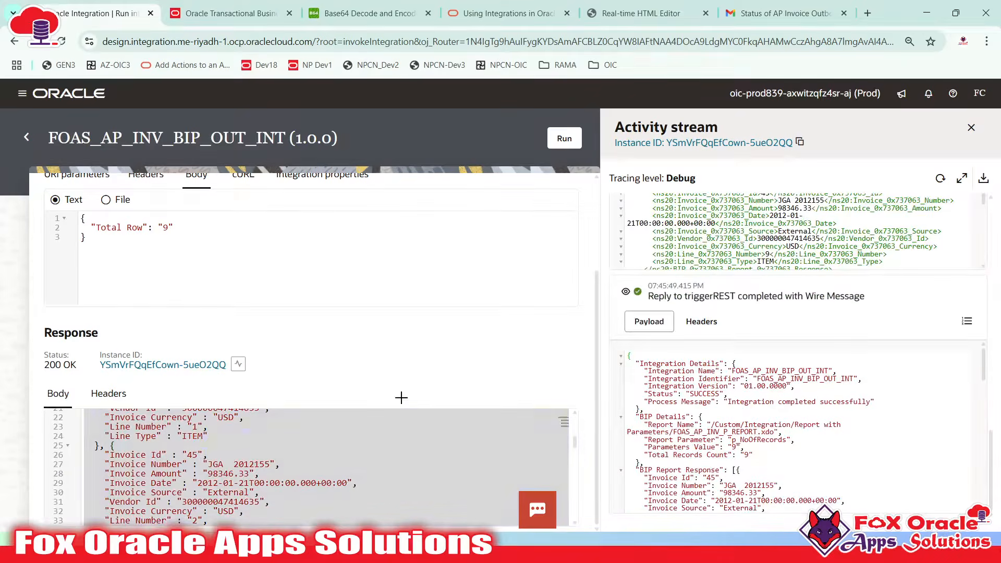
{"action": "key", "text": "alt+Tab"}
{"action": "key", "text": "ctrl+a"}
{"action": "key", "text": "ctrl+v"}
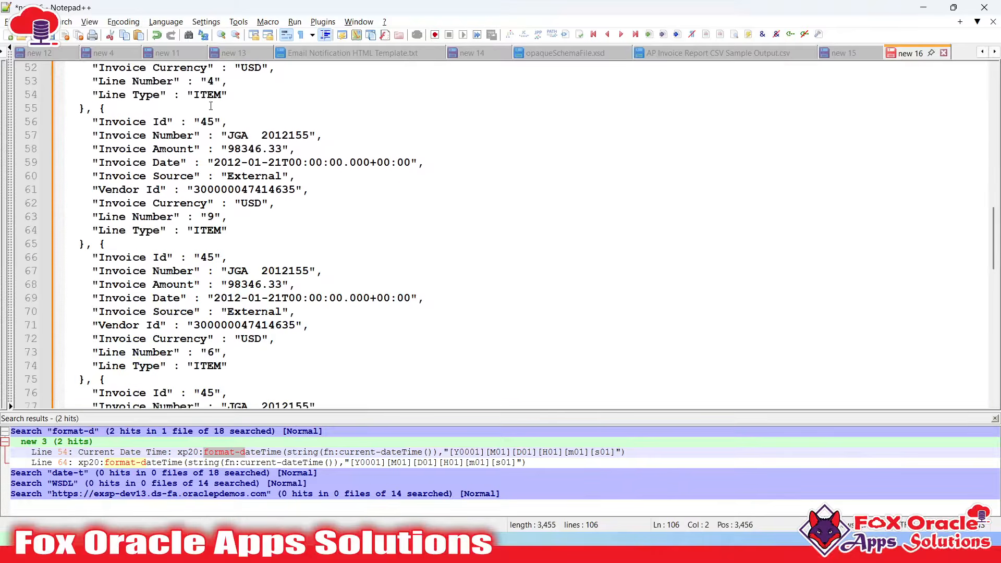
Set the pasted response's syntax highlighting to JSON in Notepad++
{"action": "scroll", "coordinate": [206, 94], "scroll_direction": "up", "scroll_amount": 15}
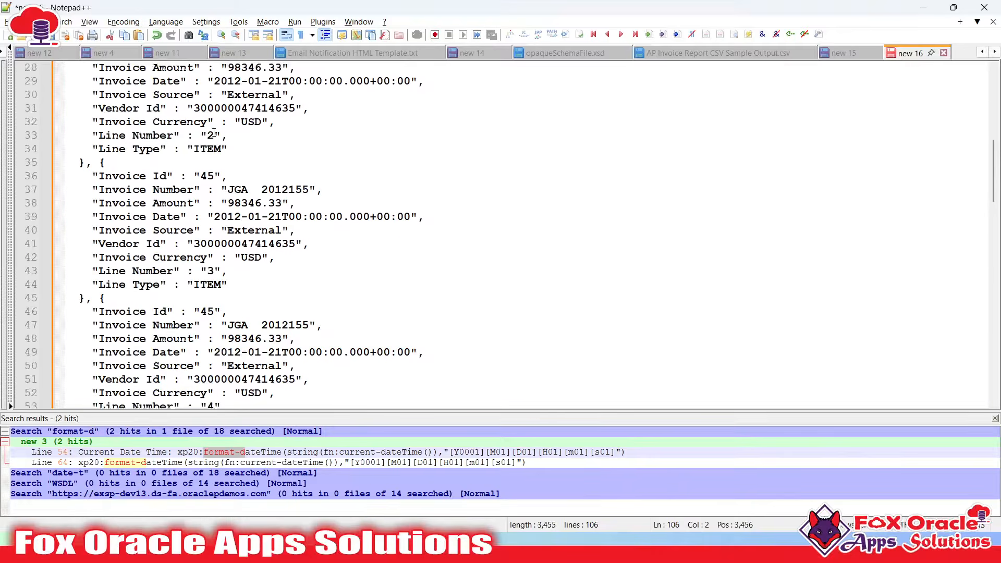
{"action": "left_click", "coordinate": [151, 22]}
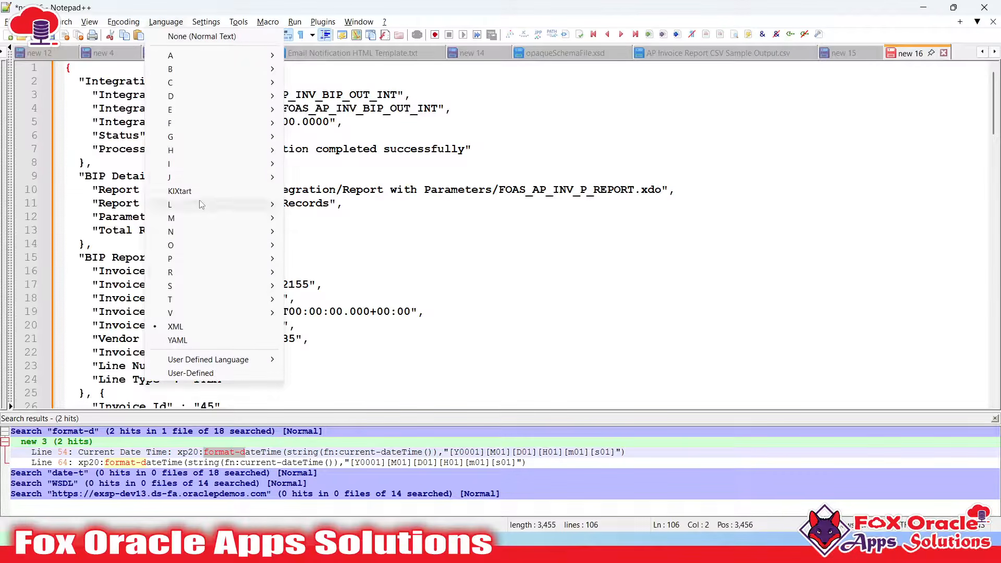
{"action": "mouse_move", "coordinate": [204, 177]}
{"action": "left_click", "coordinate": [301, 209]}
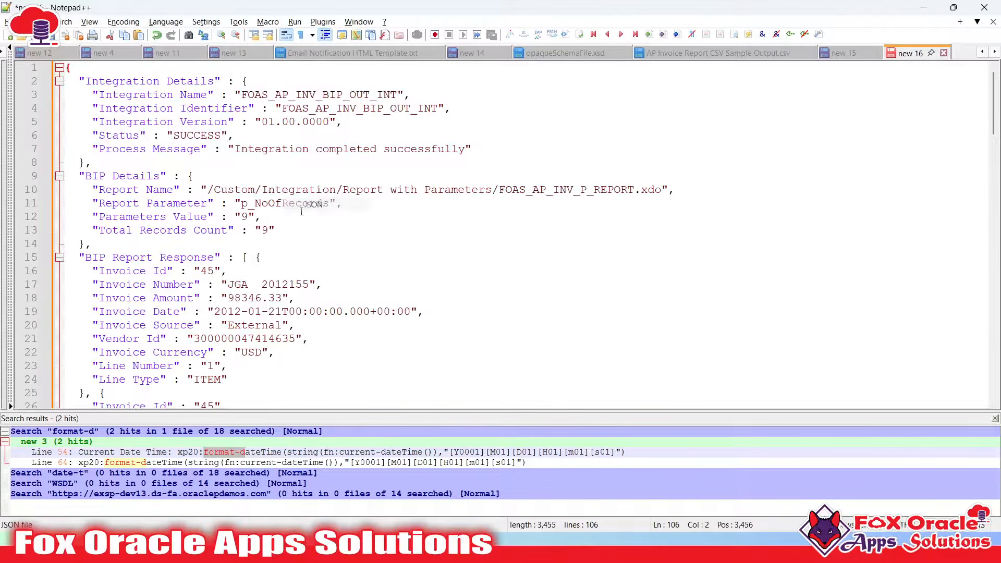
Review the Integration Details: identifier FOAS_AP_INV_BIP_OUT_INT, version, status and process message
{"action": "double_click", "coordinate": [123, 81]}
{"action": "left_click", "coordinate": [205, 81]}
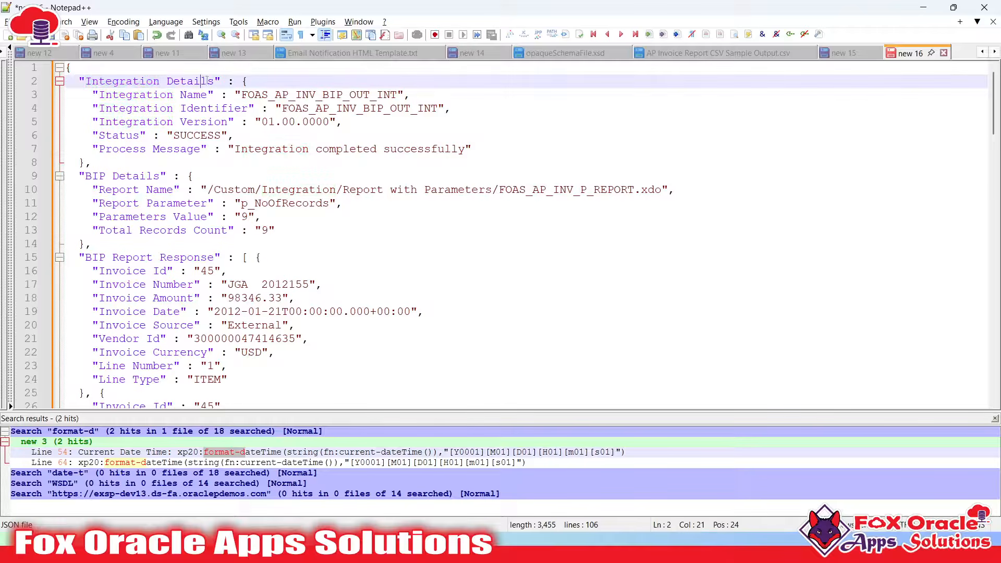
{"action": "left_click_drag", "start_coordinate": [214, 81], "coordinate": [470, 150]}
{"action": "left_click", "coordinate": [245, 81]}
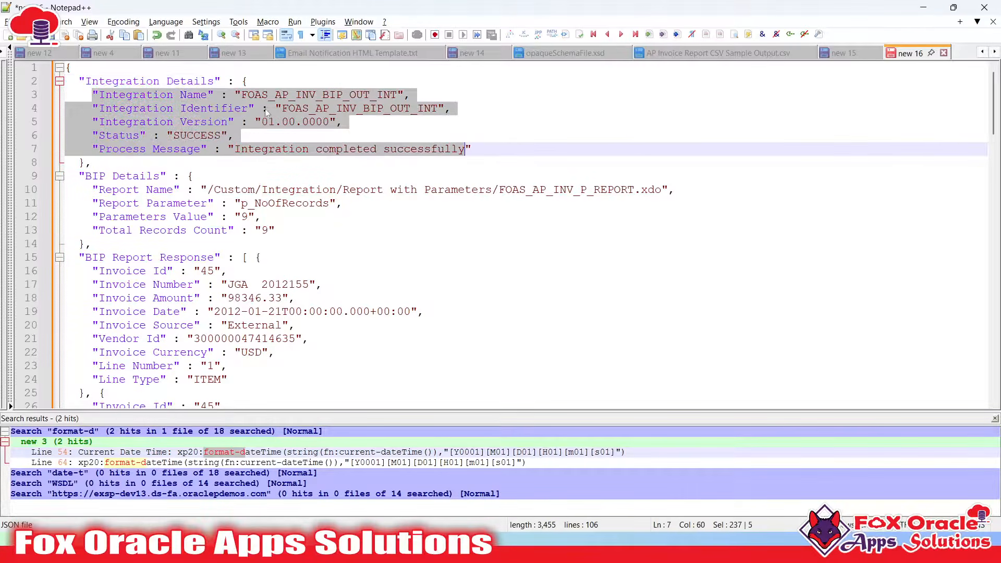
{"action": "left_click", "coordinate": [275, 99]}
{"action": "left_click", "coordinate": [306, 109]}
{"action": "double_click", "coordinate": [307, 110]}
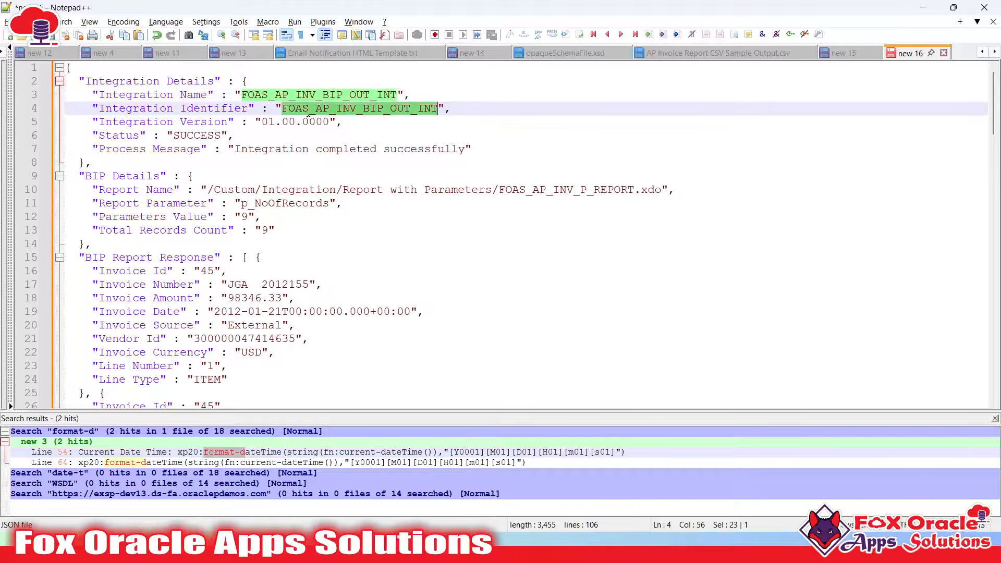
{"action": "left_click", "coordinate": [288, 122]}
{"action": "left_click", "coordinate": [202, 137]}
{"action": "left_click", "coordinate": [392, 149]}
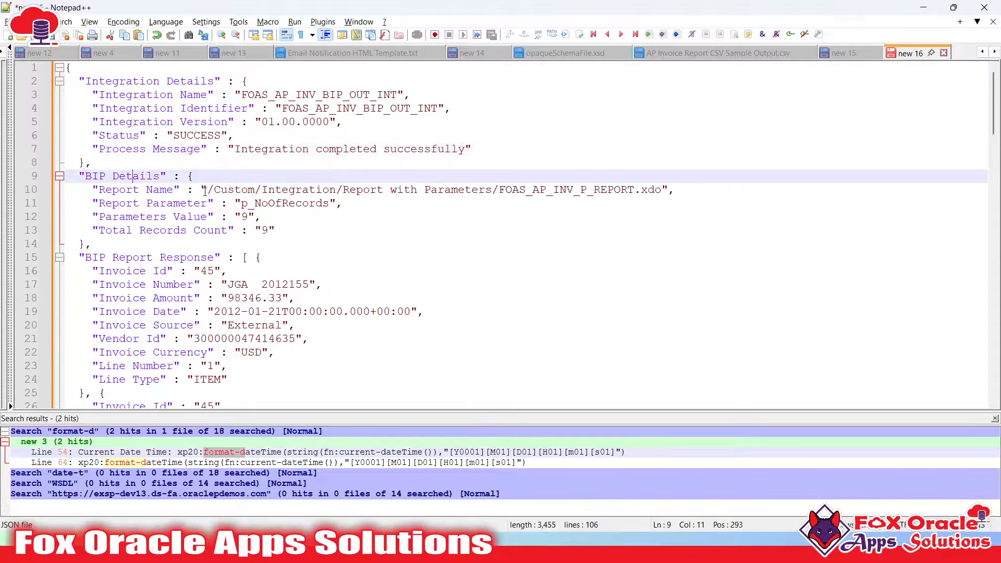
Check the BIP details: report path, p_NoOfRecords parameter, its value and Total Records Count
{"action": "double_click", "coordinate": [299, 190]}
{"action": "double_click", "coordinate": [299, 202]}
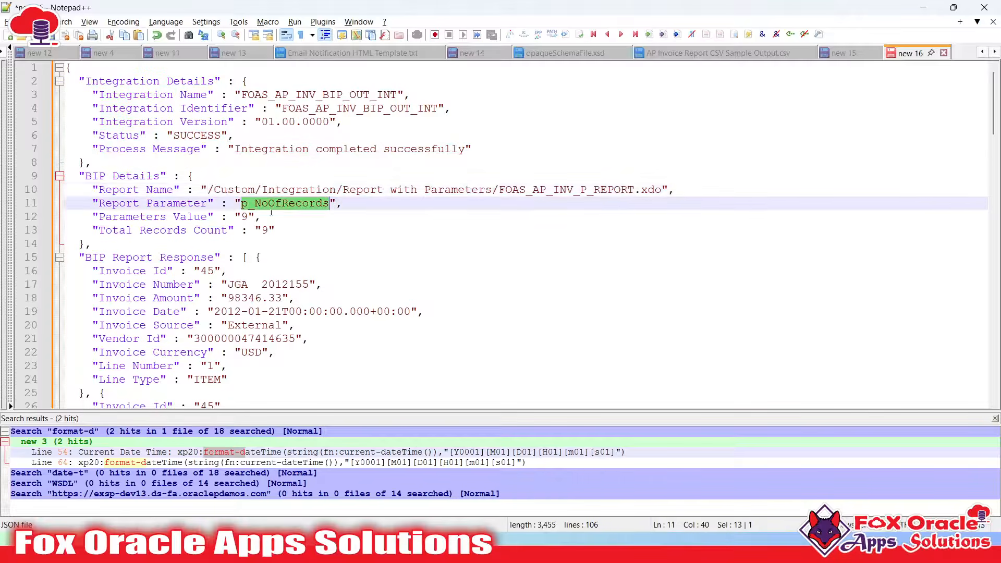
{"action": "left_click", "coordinate": [241, 217]}
{"action": "left_click", "coordinate": [265, 230]}
Locate the BIP Report Response heading and the opening brace of the invoice array
{"action": "scroll", "coordinate": [265, 228], "scroll_direction": "down", "scroll_amount": 1}
{"action": "scroll", "coordinate": [264, 228], "scroll_direction": "down", "scroll_amount": 1}
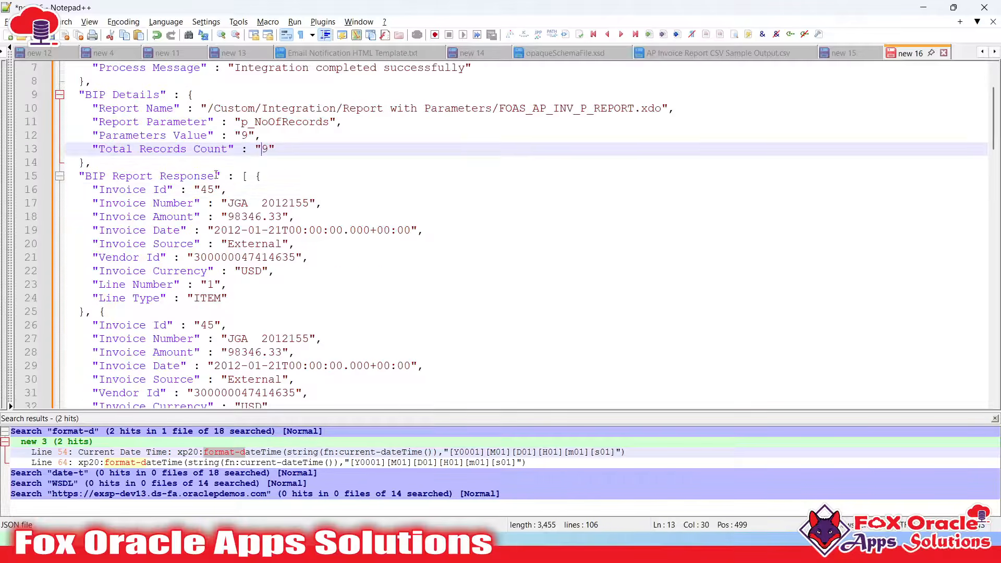
{"action": "left_click", "coordinate": [99, 190]}
{"action": "double_click", "coordinate": [128, 175]}
{"action": "left_click", "coordinate": [188, 177]}
{"action": "key", "text": "Left"}
{"action": "key", "text": "Left"}
{"action": "key", "text": "Left"}
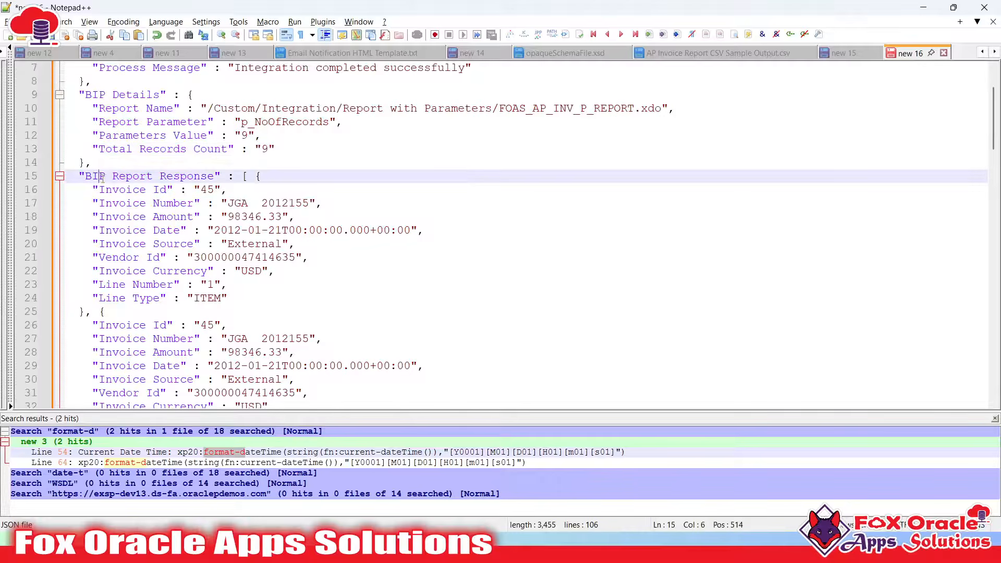
{"action": "key", "text": "End"}
{"action": "scroll", "coordinate": [253, 173], "scroll_direction": "down", "scroll_amount": 2}
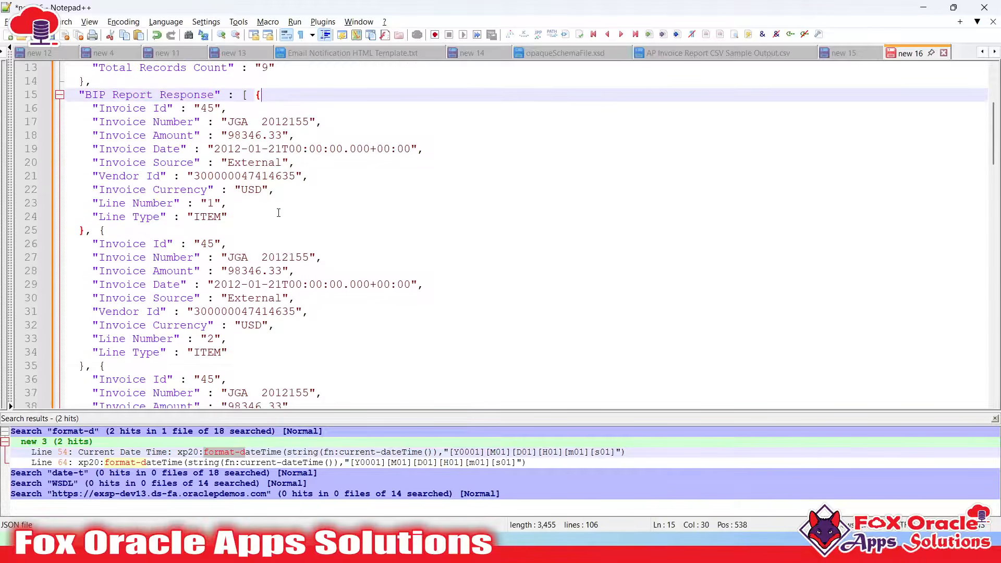
{"action": "scroll", "coordinate": [254, 170], "scroll_direction": "up", "scroll_amount": 1}
{"action": "key", "text": "Left"}
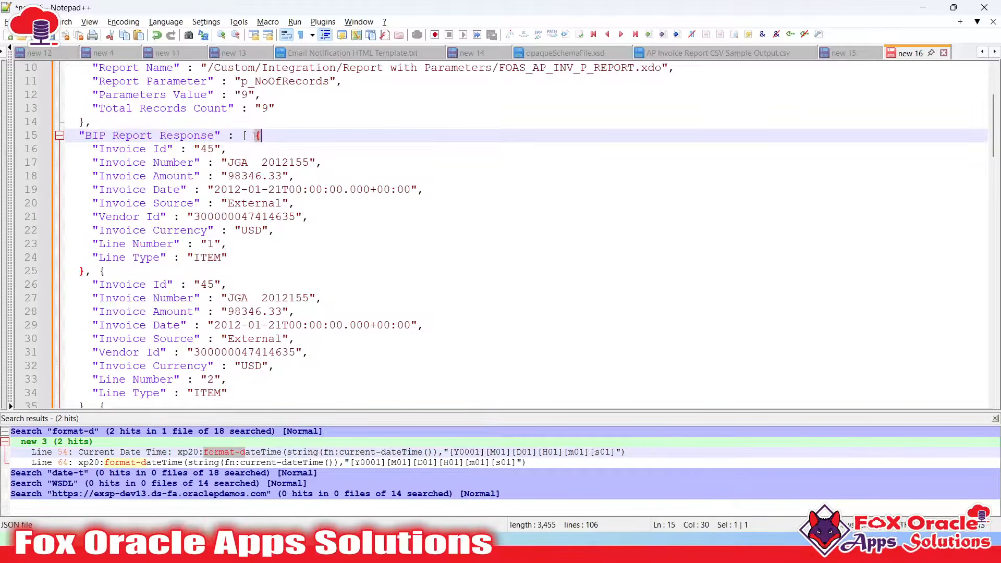
{"action": "key", "text": "shift+Right"}
Scroll through the invoice records, highlighting the fields of each invoice line
{"action": "scroll", "coordinate": [233, 157], "scroll_direction": "down", "scroll_amount": 3}
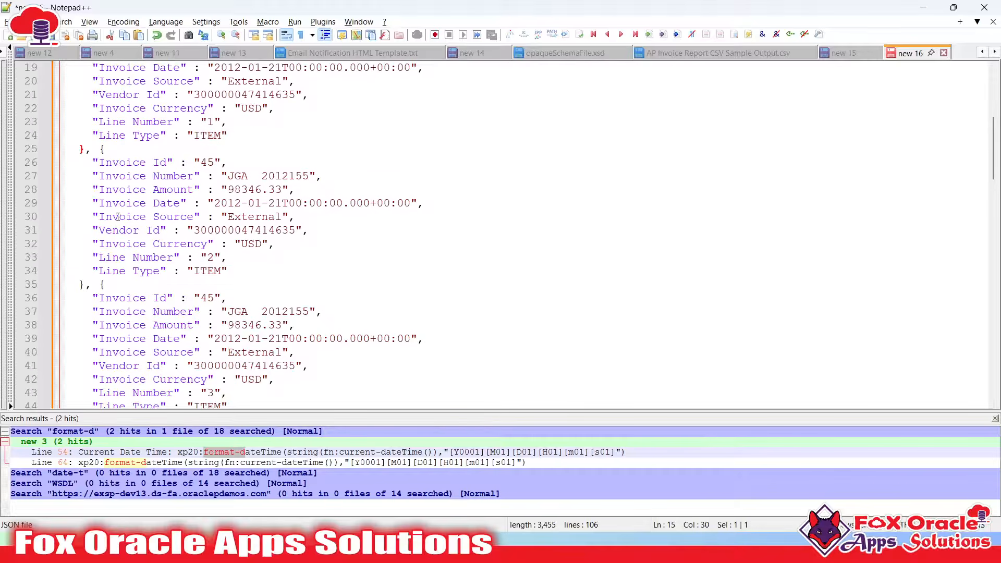
{"action": "left_click", "coordinate": [88, 151]}
{"action": "scroll", "coordinate": [130, 182], "scroll_direction": "down", "scroll_amount": 2}
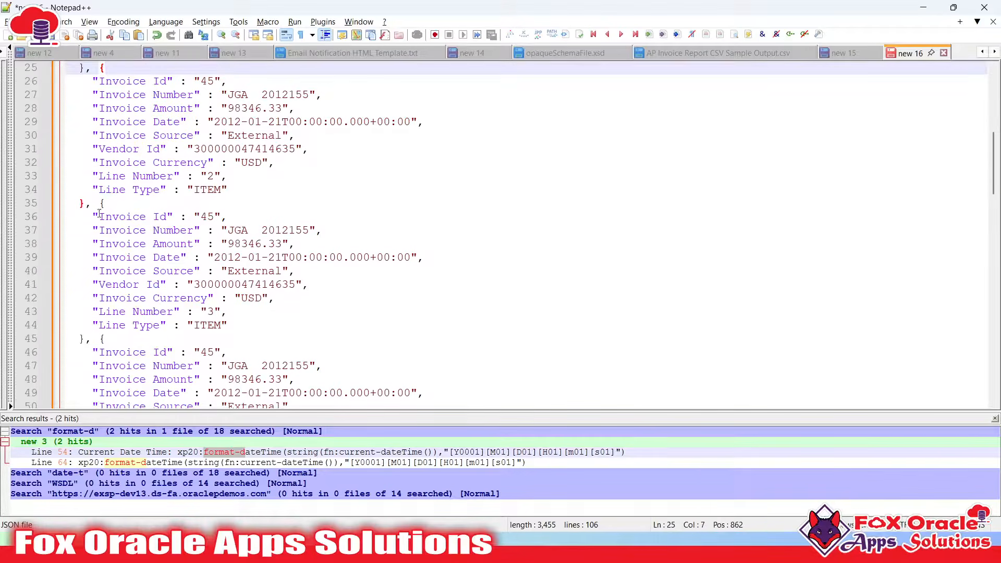
{"action": "left_click_drag", "start_coordinate": [99, 213], "coordinate": [166, 284]}
{"action": "scroll", "coordinate": [166, 284], "scroll_direction": "down", "scroll_amount": 3}
{"action": "left_click_drag", "start_coordinate": [127, 243], "coordinate": [165, 297]}
{"action": "scroll", "coordinate": [172, 271], "scroll_direction": "down", "scroll_amount": 4}
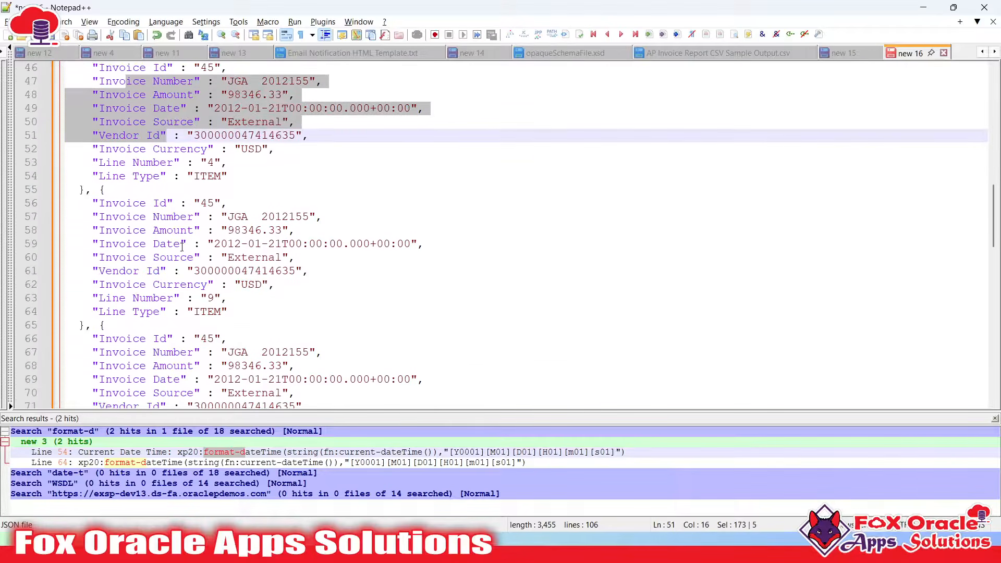
{"action": "left_click_drag", "start_coordinate": [198, 203], "coordinate": [198, 297]}
{"action": "scroll", "coordinate": [209, 281], "scroll_direction": "down", "scroll_amount": 3}
{"action": "left_click_drag", "start_coordinate": [167, 243], "coordinate": [199, 311]}
{"action": "scroll", "coordinate": [183, 269], "scroll_direction": "down", "scroll_amount": 4}
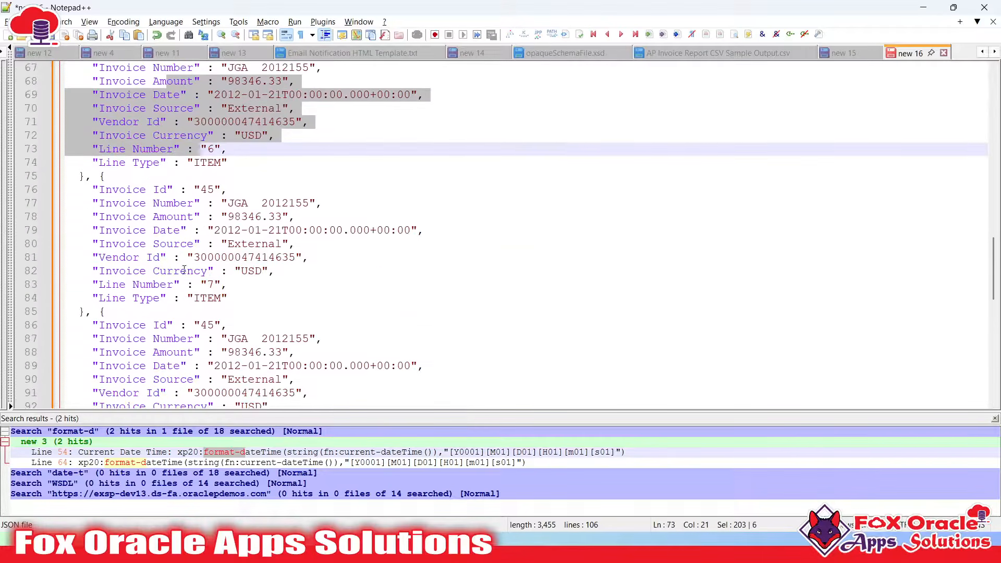
{"action": "left_click_drag", "start_coordinate": [156, 216], "coordinate": [183, 270]}
{"action": "scroll", "coordinate": [184, 270], "scroll_direction": "down", "scroll_amount": 3}
{"action": "left_click_drag", "start_coordinate": [175, 217], "coordinate": [237, 346]}
{"action": "scroll", "coordinate": [189, 261], "scroll_direction": "down", "scroll_amount": 3}
Return from Notepad++ to the Oracle Integration run page
{"action": "left_click", "coordinate": [402, 355]}
{"action": "key", "text": "alt+Tab"}
{"action": "scroll", "coordinate": [224, 297], "scroll_direction": "up", "scroll_amount": 1}
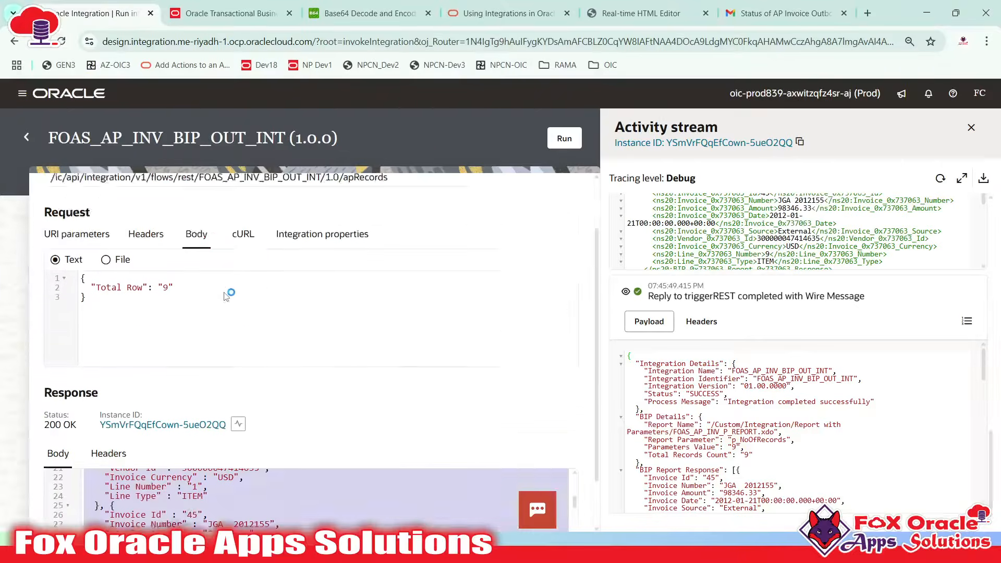
Rerun the integration with Total Row 15 and confirm the response reports 15 records
{"action": "scroll", "coordinate": [226, 296], "scroll_direction": "up", "scroll_amount": 1}
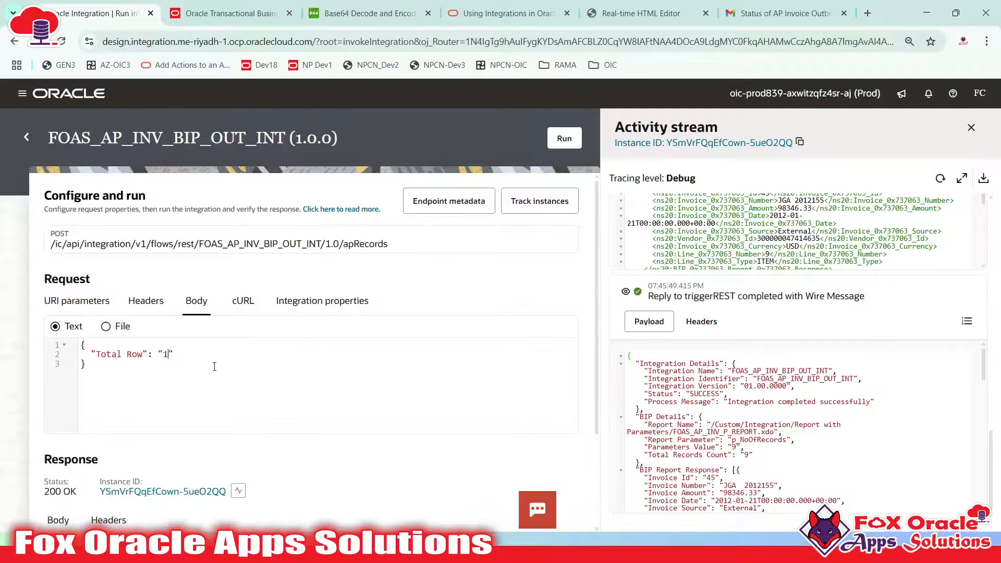
{"action": "left_click", "coordinate": [571, 139]}
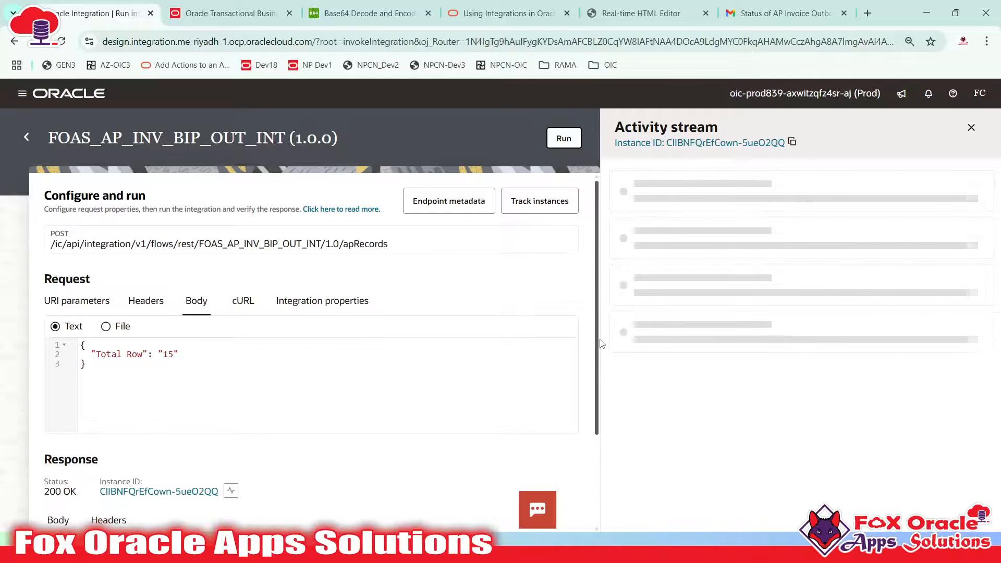
{"action": "scroll", "coordinate": [536, 288], "scroll_direction": "down", "scroll_amount": 3}
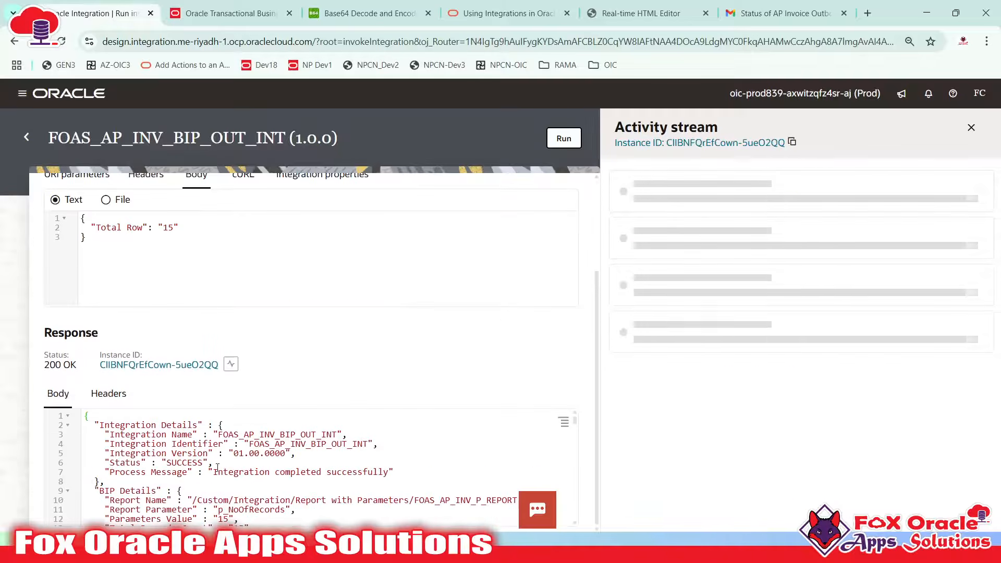
{"action": "scroll", "coordinate": [218, 467], "scroll_direction": "down", "scroll_amount": 3}
{"action": "scroll", "coordinate": [217, 467], "scroll_direction": "up", "scroll_amount": 2}
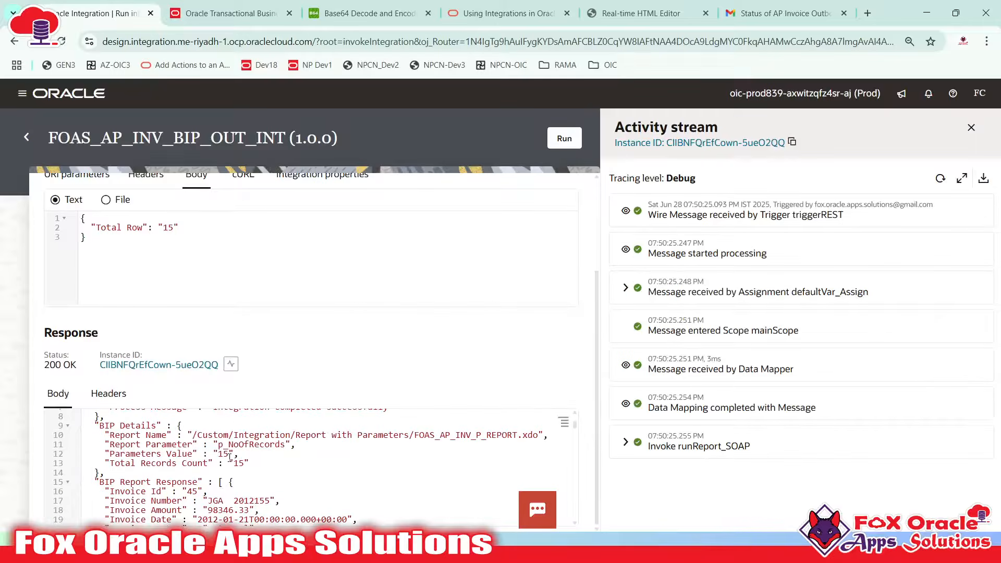
{"action": "left_click_drag", "start_coordinate": [245, 462], "coordinate": [250, 462]}
{"action": "scroll", "coordinate": [266, 458], "scroll_direction": "up", "scroll_amount": 5}
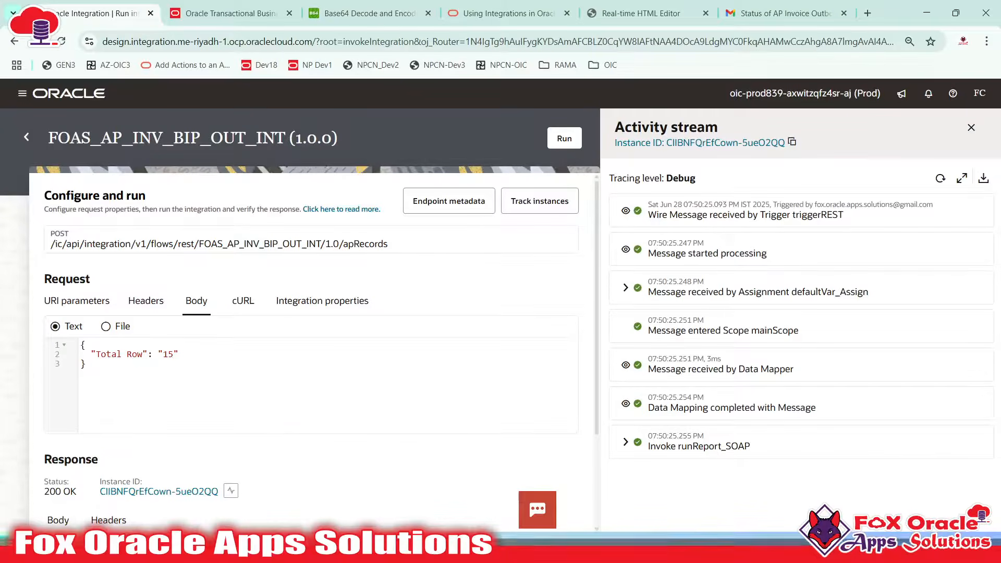
{"action": "left_click", "coordinate": [326, 547]}
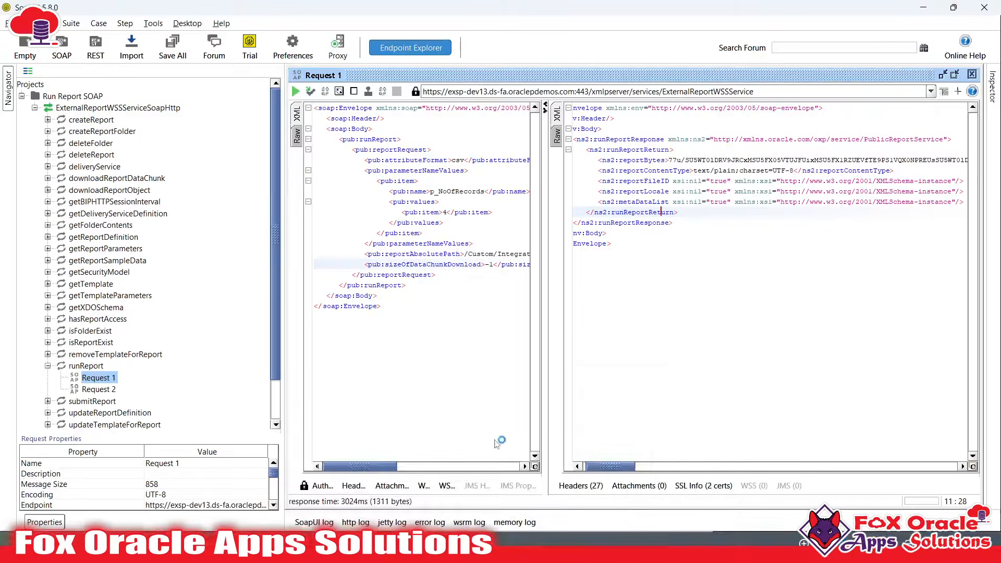
{"action": "left_click_drag", "start_coordinate": [543, 277], "coordinate": [769, 302]}
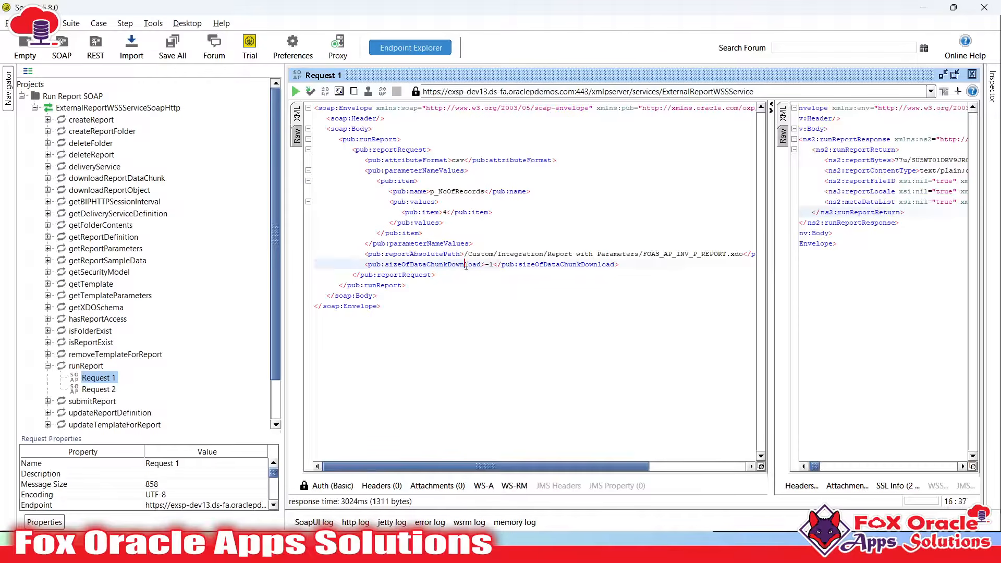
{"action": "double_click", "coordinate": [426, 264]}
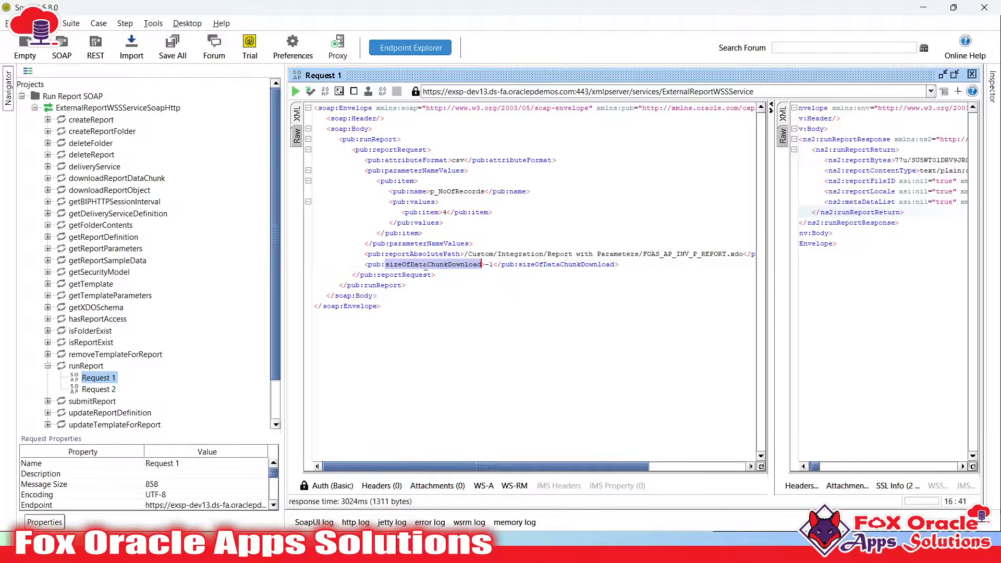
{"action": "left_click", "coordinate": [485, 265]}
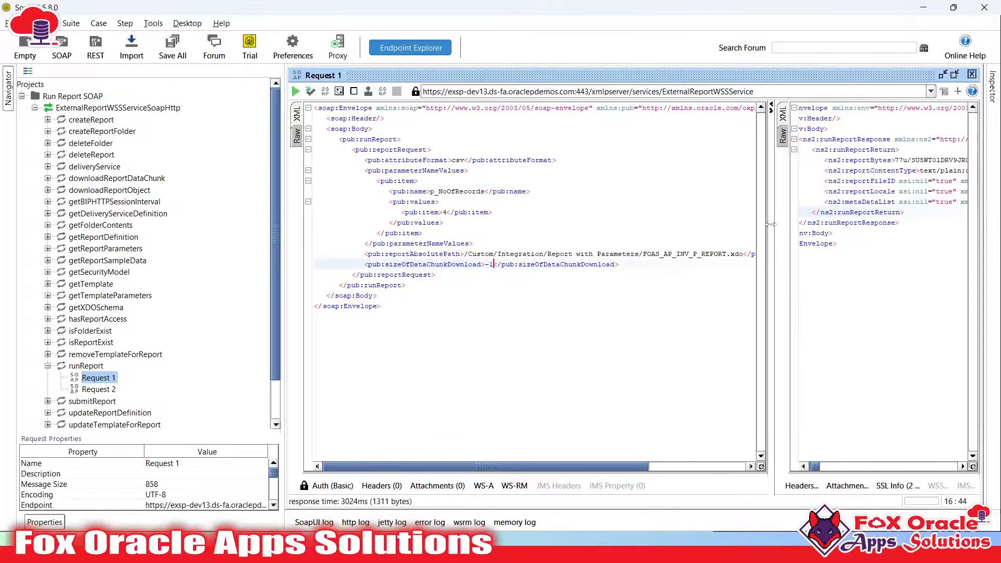
{"action": "left_click_drag", "start_coordinate": [772, 224], "coordinate": [671, 225]}
{"action": "left_click", "coordinate": [702, 255]}
{"action": "left_click", "coordinate": [493, 266]}
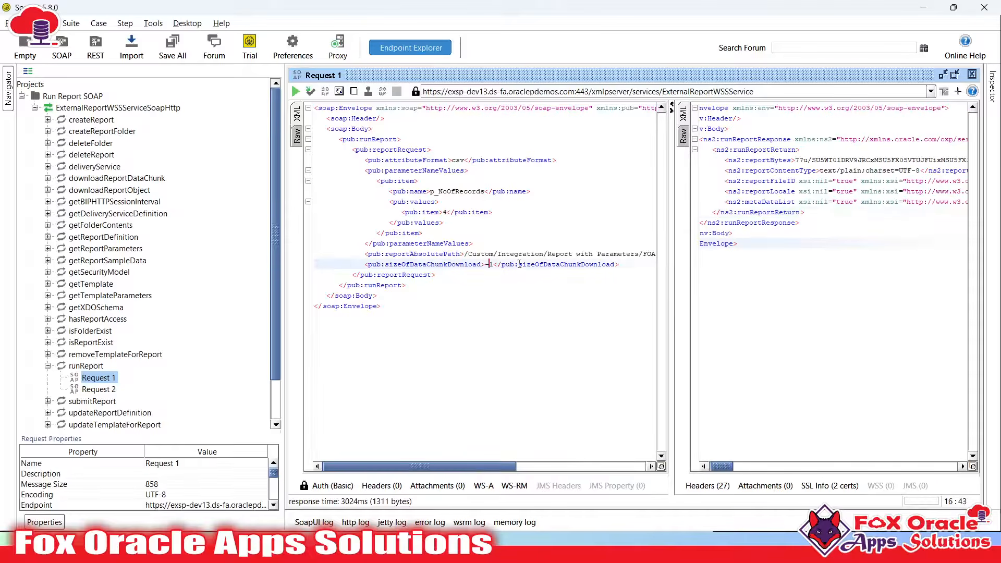
{"action": "key", "text": "BackSpace"}
{"action": "key", "text": "BackSpace"}
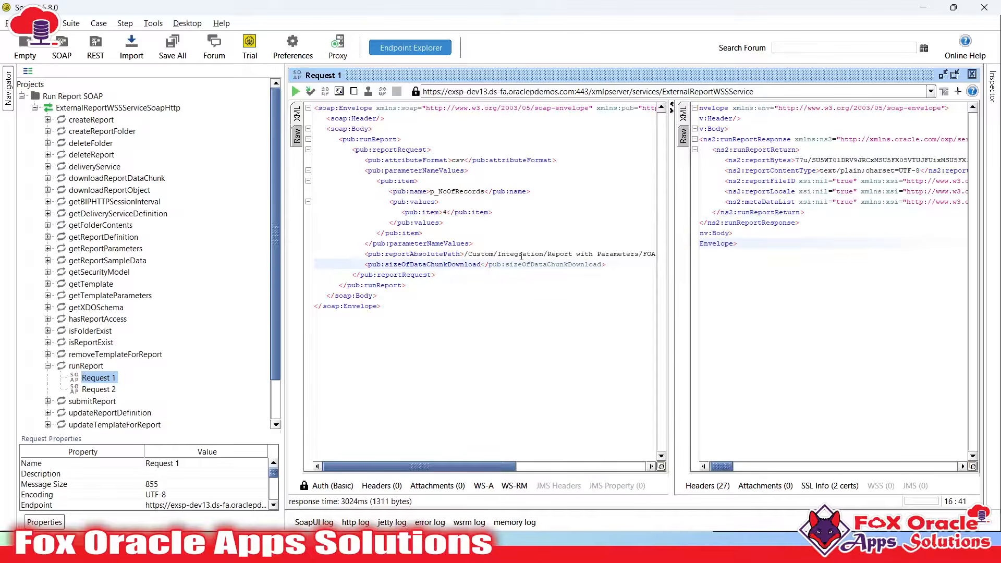
{"action": "type", "text": ">"}
{"action": "type", "text": "500000000"}
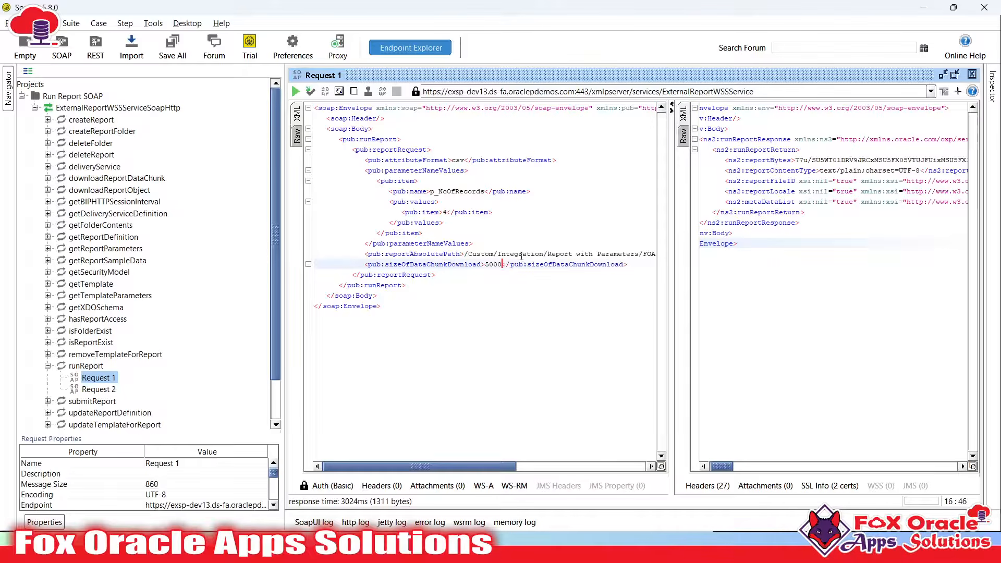
{"action": "type", "text": "0"}
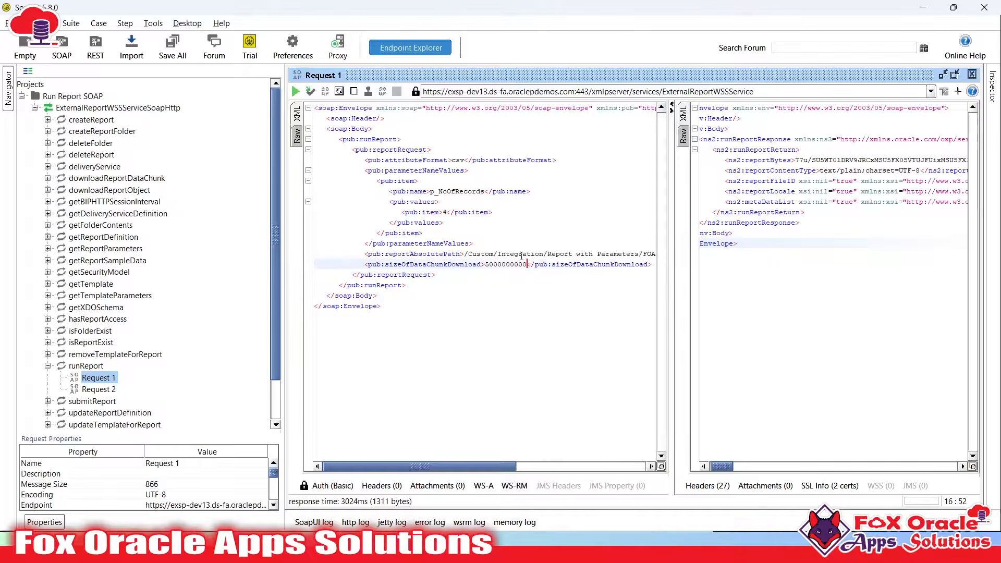
{"action": "left_click", "coordinate": [295, 92]}
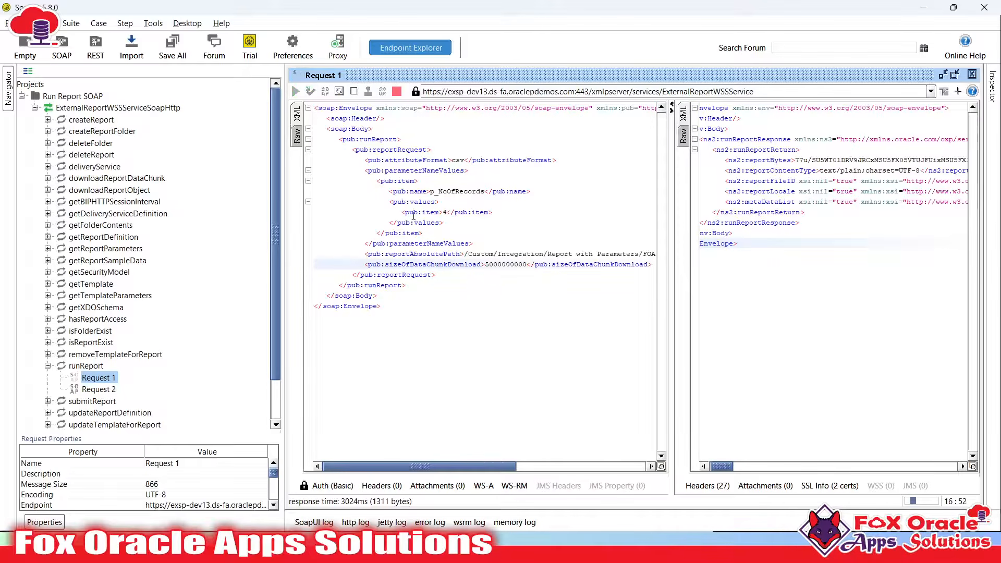
{"action": "left_click", "coordinate": [506, 272]}
{"action": "double_click", "coordinate": [506, 265]}
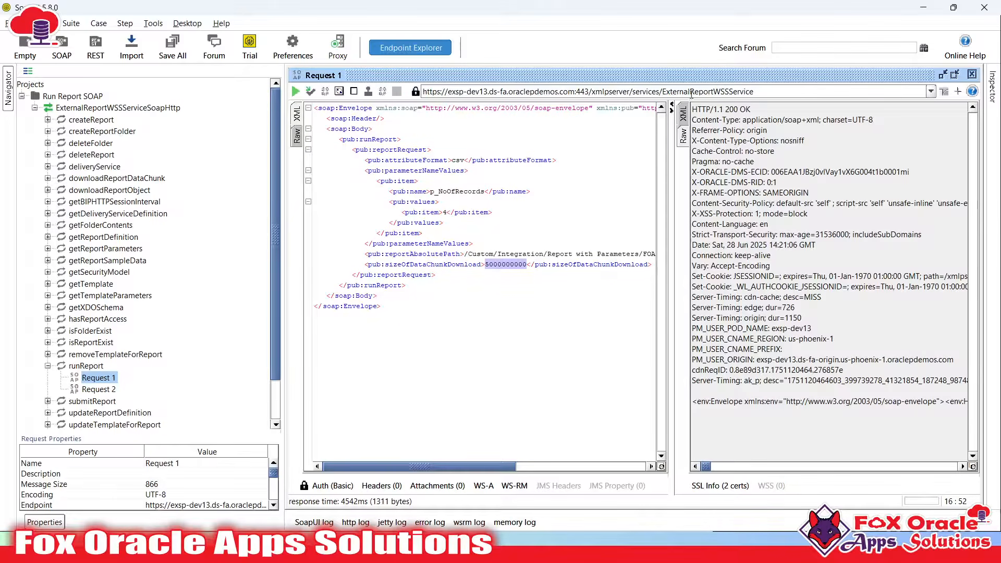
{"action": "left_click", "coordinate": [683, 120]}
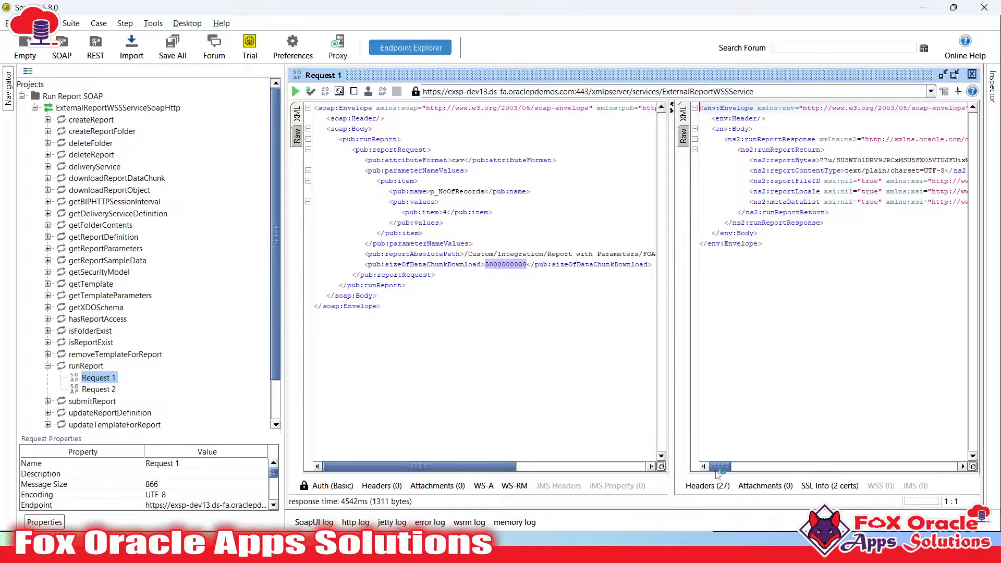
{"action": "left_click_drag", "start_coordinate": [722, 466], "coordinate": [543, 299]}
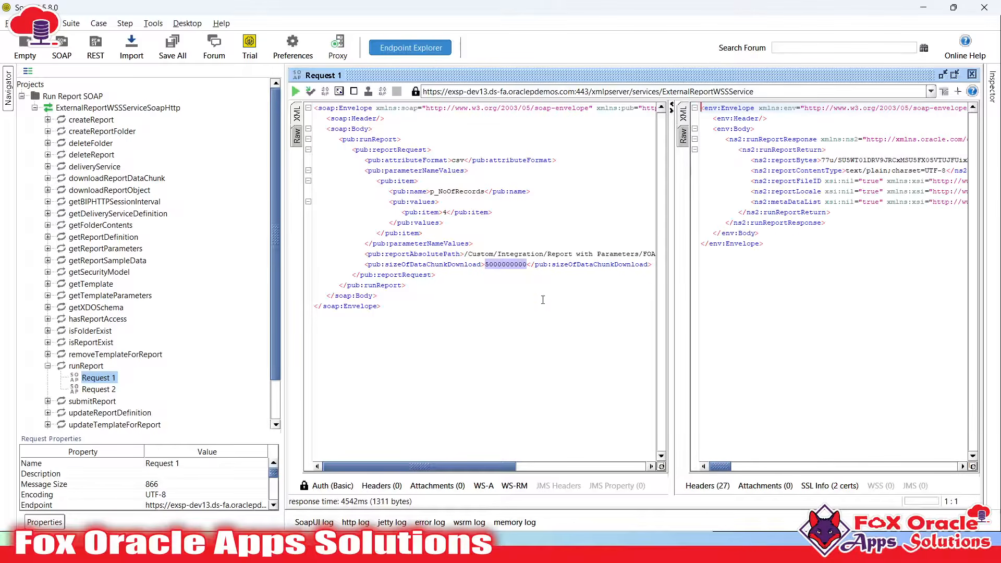
{"action": "left_click", "coordinate": [527, 264]}
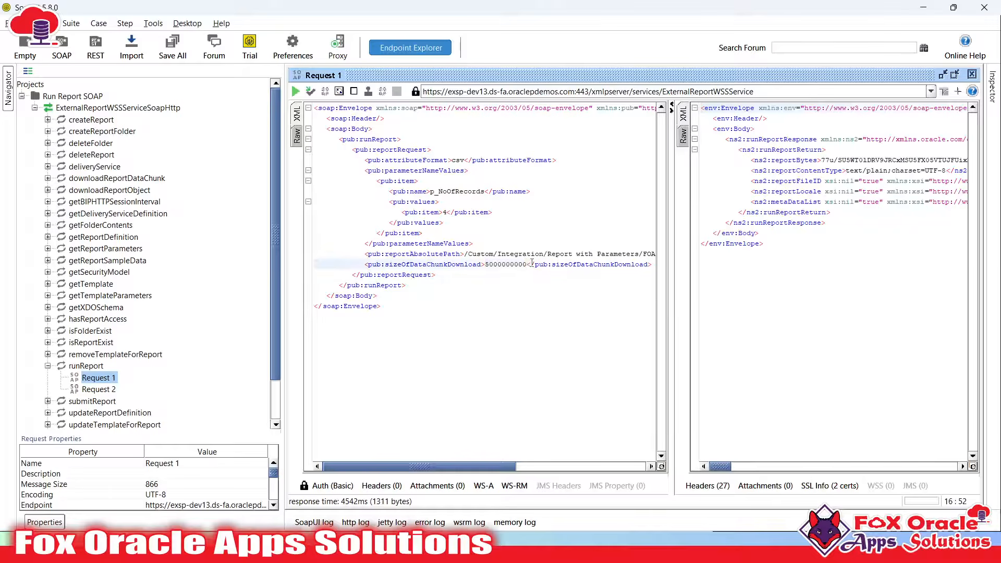
{"action": "type", "text": "0000002"}
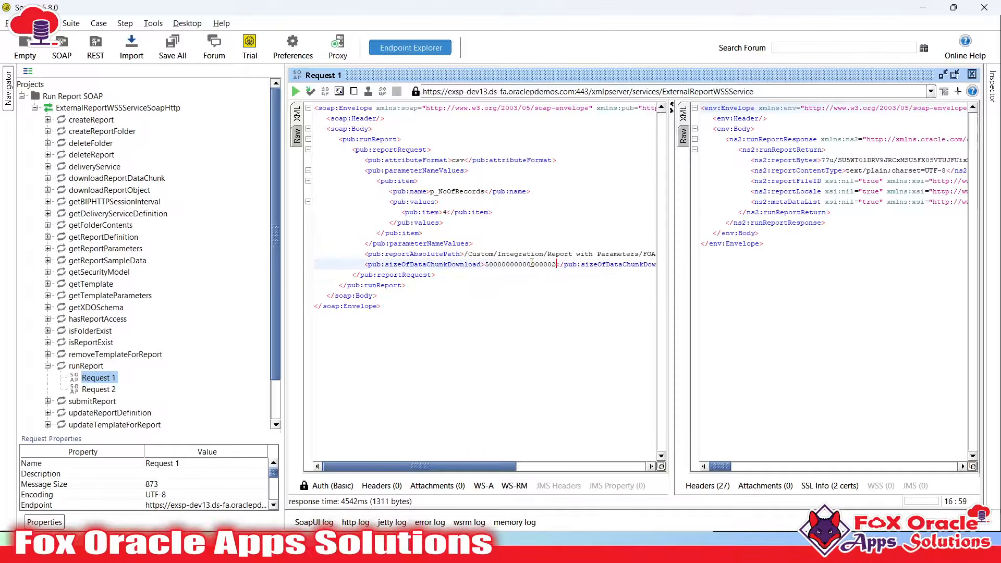
{"action": "type", "text": "3423424"}
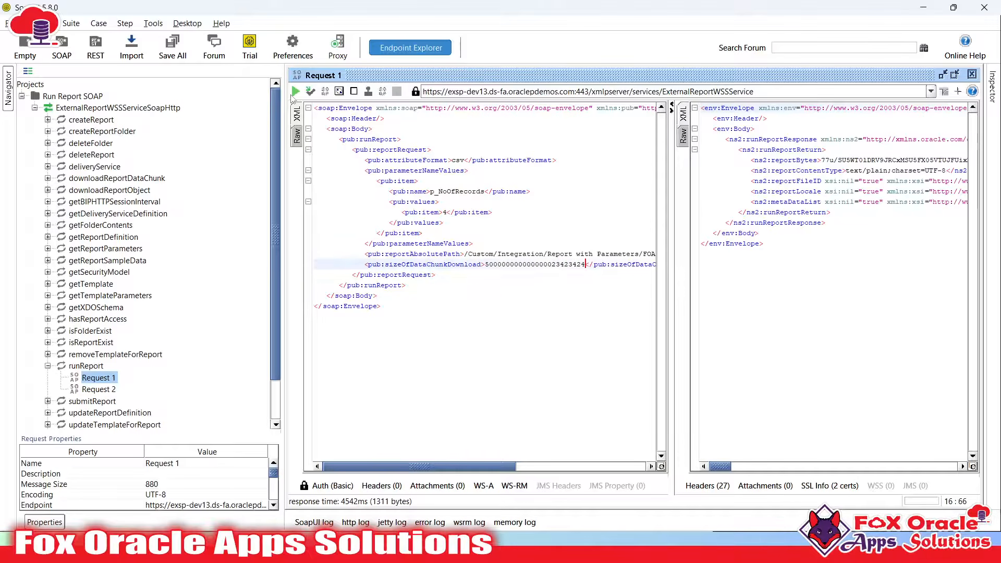
{"action": "left_click", "coordinate": [294, 93]}
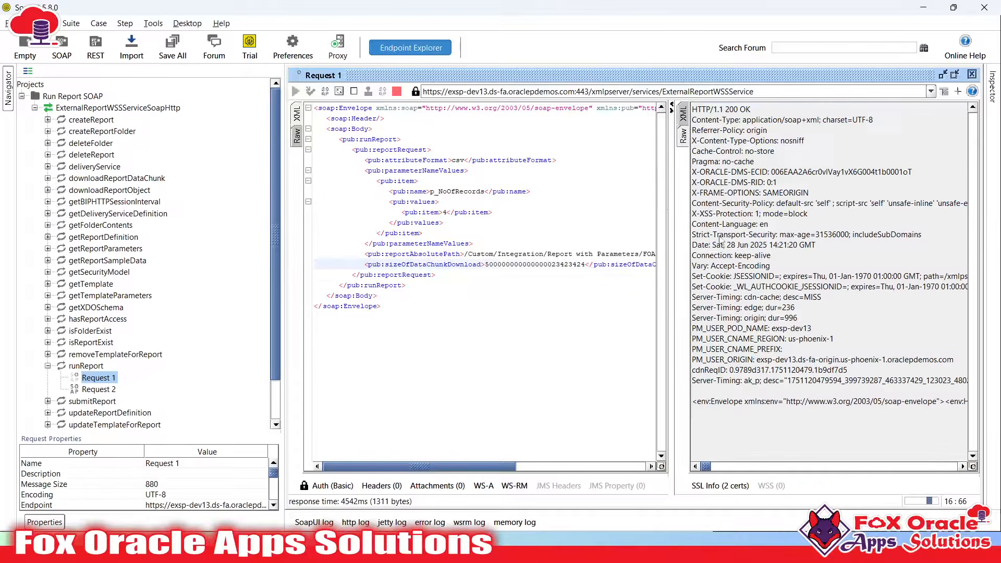
View the response as XML and select the base64 reportBytes string
{"action": "left_click_drag", "start_coordinate": [671, 206], "coordinate": [573, 206]}
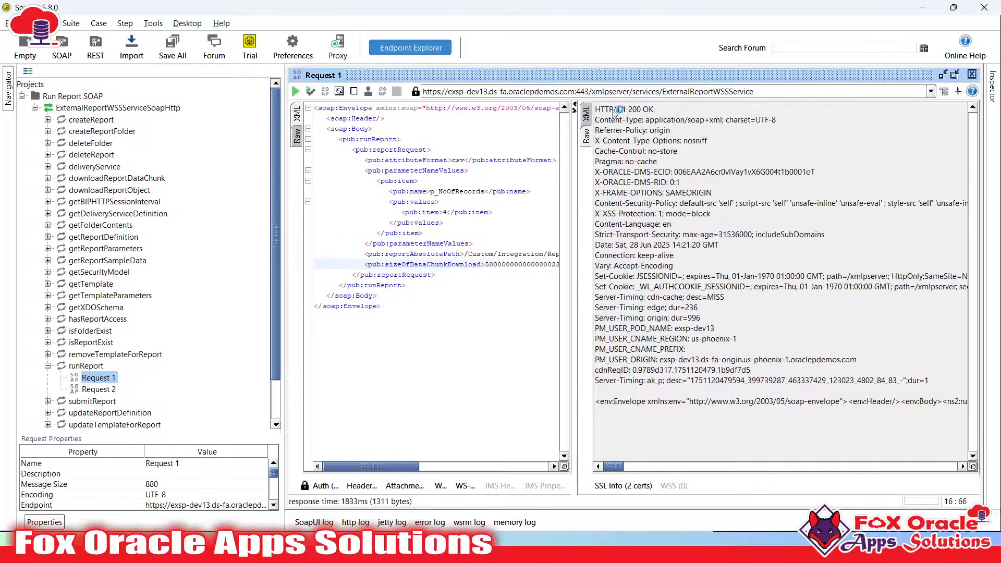
{"action": "left_click", "coordinate": [586, 113]}
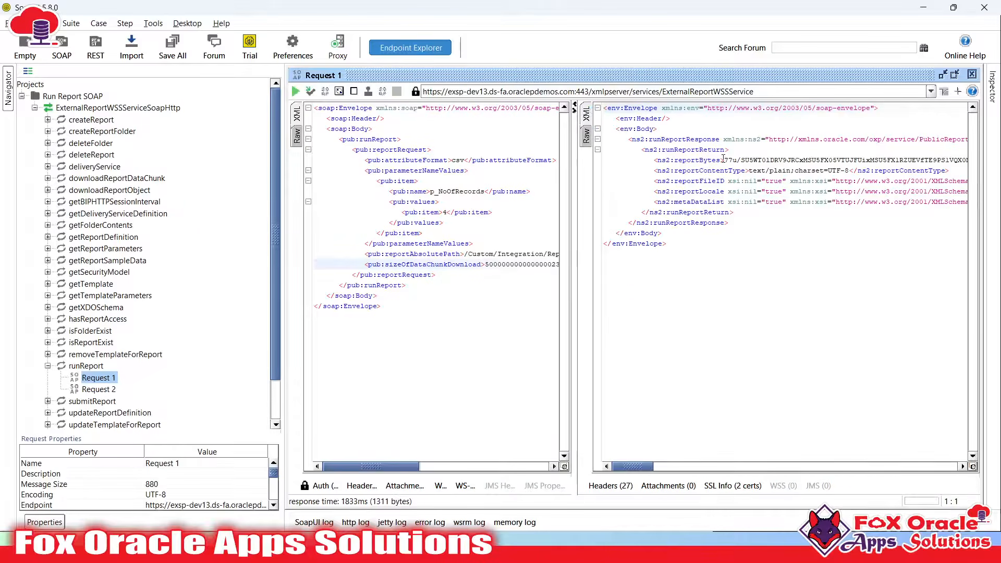
{"action": "left_click_drag", "start_coordinate": [724, 160], "coordinate": [752, 170]}
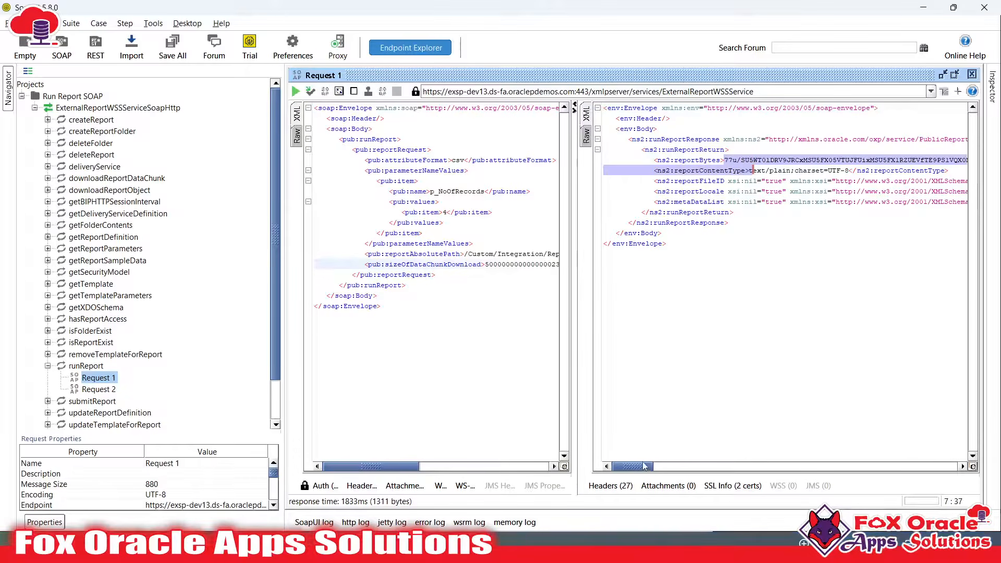
{"action": "left_click_drag", "start_coordinate": [644, 466], "coordinate": [992, 466]}
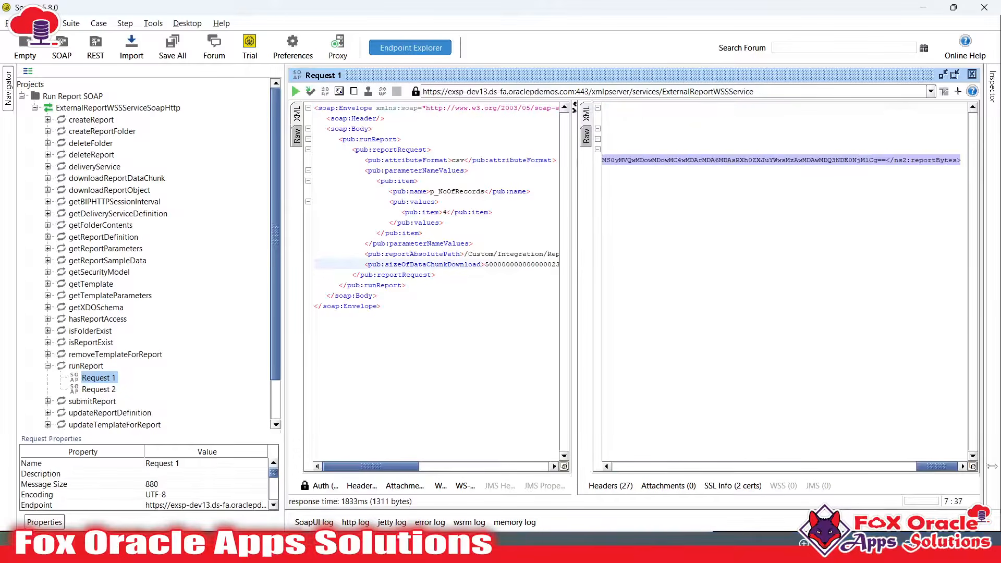
{"action": "left_click", "coordinate": [886, 161], "text": "shift"}
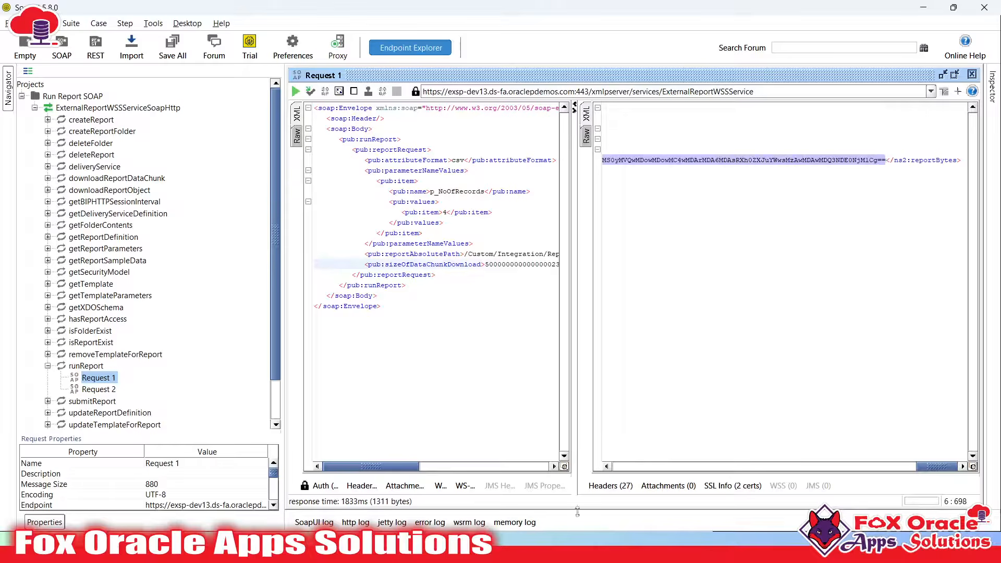
{"action": "key", "text": "super"}
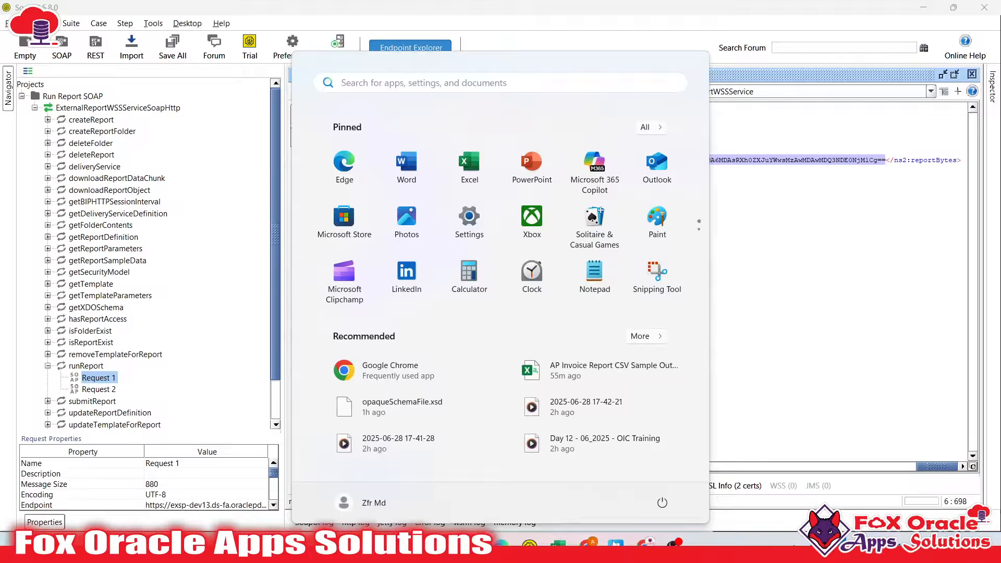
Decode the pasted reportBytes on base64decode.org and review the CSV header and four invoice 45 rows
{"action": "left_click", "coordinate": [645, 543]}
{"action": "left_click", "coordinate": [372, 14]}
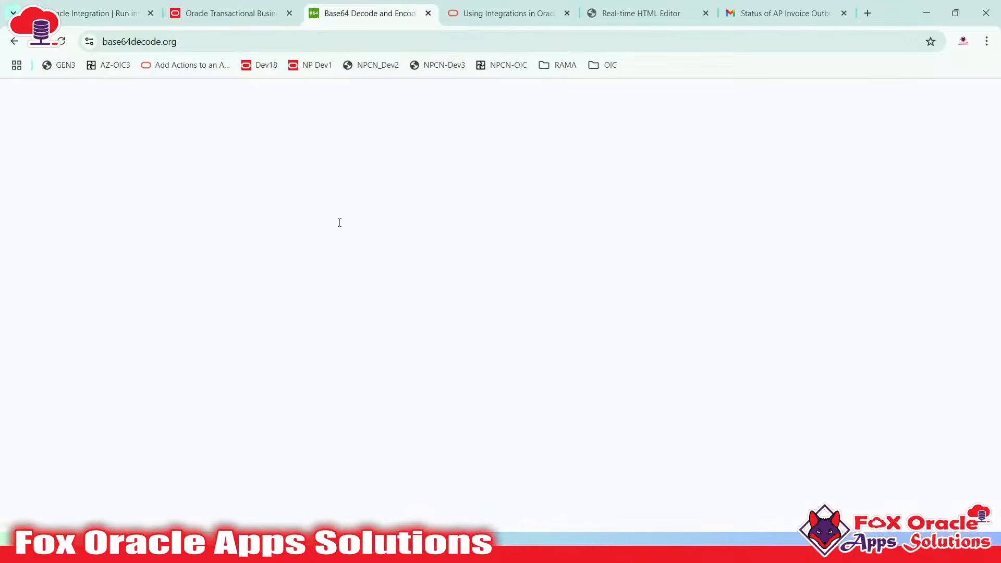
{"action": "key", "text": "ctrl+a"}
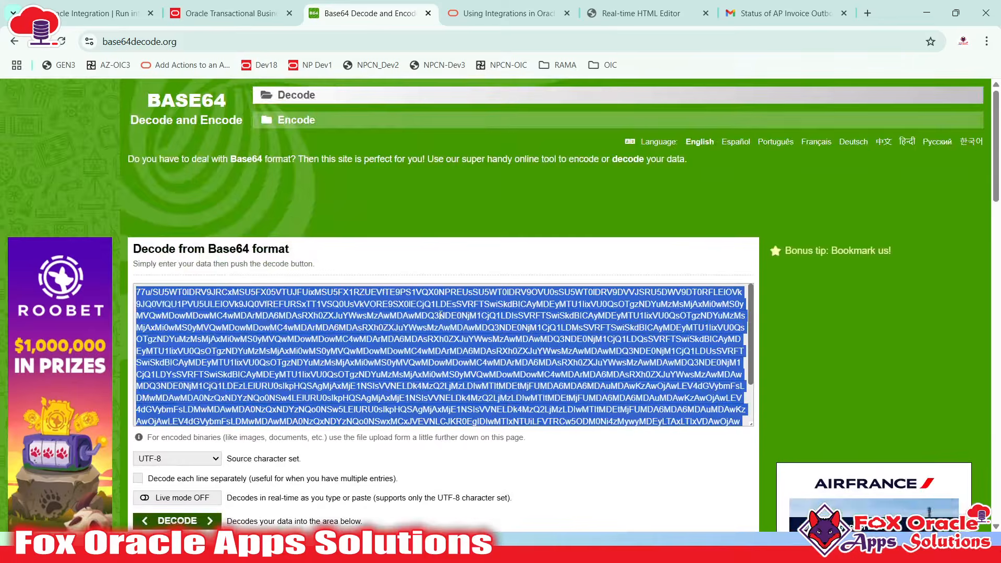
{"action": "type", "text": "77u/SU5WT0lDRV9JRCxMSU5FX05VTUJFUixMSU5FX1RZUEVfTE9PS1VQX0NPREUsSU5WT0lDRV9OVU0sSU5WT0lDRV9DVVJSRU5DWV9DT0RFLElOVk9JQ0VfQU1PVU5ULElOVk9JQ0VfREFURSxTT1VSQ0UsVkVORE9SX0lECjQ1LDEsSVRFTSwiSkdBICAyMDEyMTU1IixVU0QsOTgzNDYuMzMsMjAxMi0wMS0yMVQwMDowMDowMC4wMDArMDA6MDAsRXh0ZXJuYWwsMzAwMDAwMDQ3NDE0NjM1CjQ1LDQsSVRFTSwiSkdBICAyMDEyMTU1IixVU0QsOTgzNDYuMzMsMjAxMi0wMS0yMVQwMDowMDowMC4wMDArMDA6MDAsRXh0ZXJuYWwsMzAwMDAwMDQ3NDE0NjM1CjQ1LDMsSVRFTSwiSkdBICAyMDEyMTU1IixVU0QsOTgzNDYuMzMsMjAxMi0wMS0yMVQwMDowMDowMC4wMDArMDA6MDAsRXh0ZXJuYWwsMzAwMDAwMDQ3NDE0NjM1CjQ1LDIsSVRFTSwiSkdBICAyMDEyMTU1IixVU0QsOTgzNDYuMzMsMjAxMi0wMS0yMVQwMDowMDowMC4wMDArMDA6MDAsRXh0ZXJuYWwsMzAwMDAwMDQ3NDE0NjM1Cg=="}
{"action": "scroll", "coordinate": [447, 223], "scroll_direction": "down", "scroll_amount": 3}
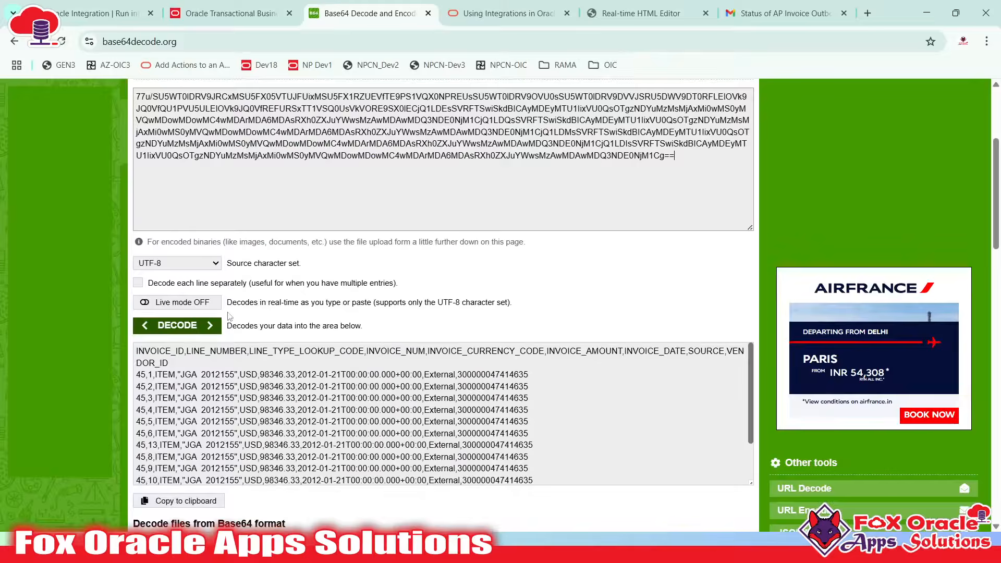
{"action": "left_click", "coordinate": [185, 325]}
{"action": "scroll", "coordinate": [386, 320], "scroll_direction": "down", "scroll_amount": 4}
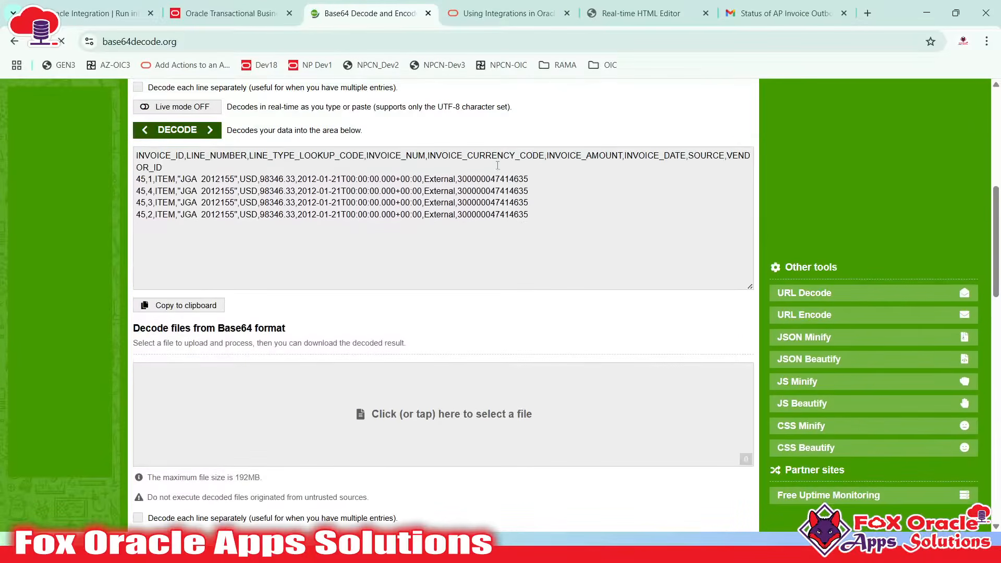
{"action": "left_click", "coordinate": [524, 202]}
{"action": "scroll", "coordinate": [490, 191], "scroll_direction": "up", "scroll_amount": 3}
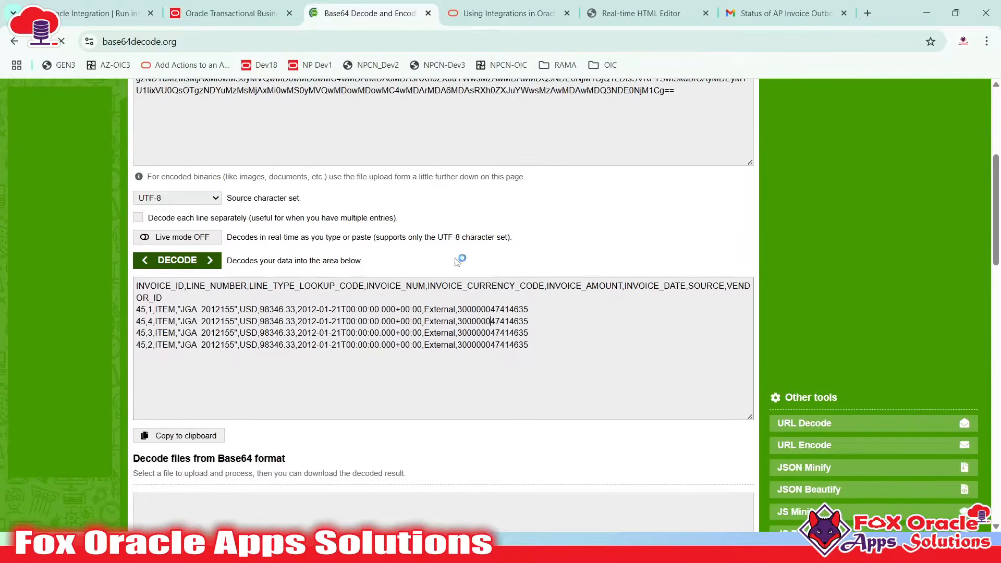
{"action": "left_click", "coordinate": [424, 321]}
{"action": "key", "text": "alt+Tab"}
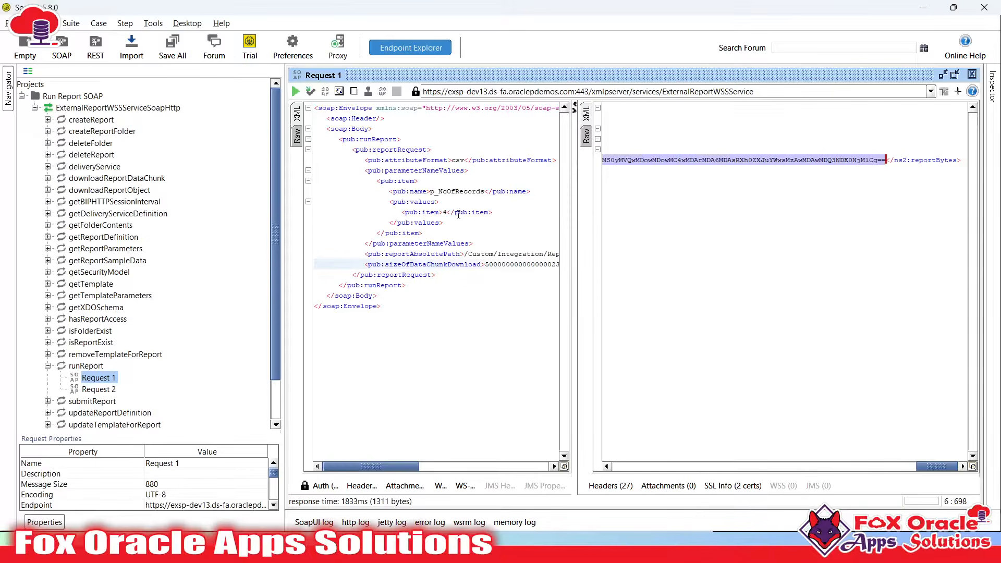
Set sizeOfDataChunkDownload to -1 and p_NoOfRecords to 100000000, then submit the request
{"action": "left_click_drag", "start_coordinate": [573, 349], "coordinate": [761, 352]}
{"action": "double_click", "coordinate": [528, 263]}
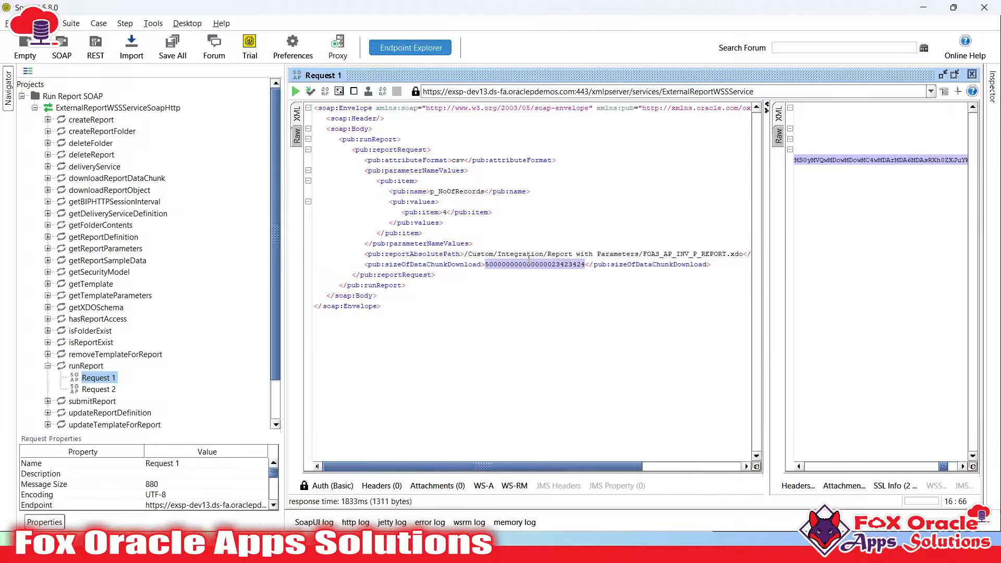
{"action": "type", "text": "-1"}
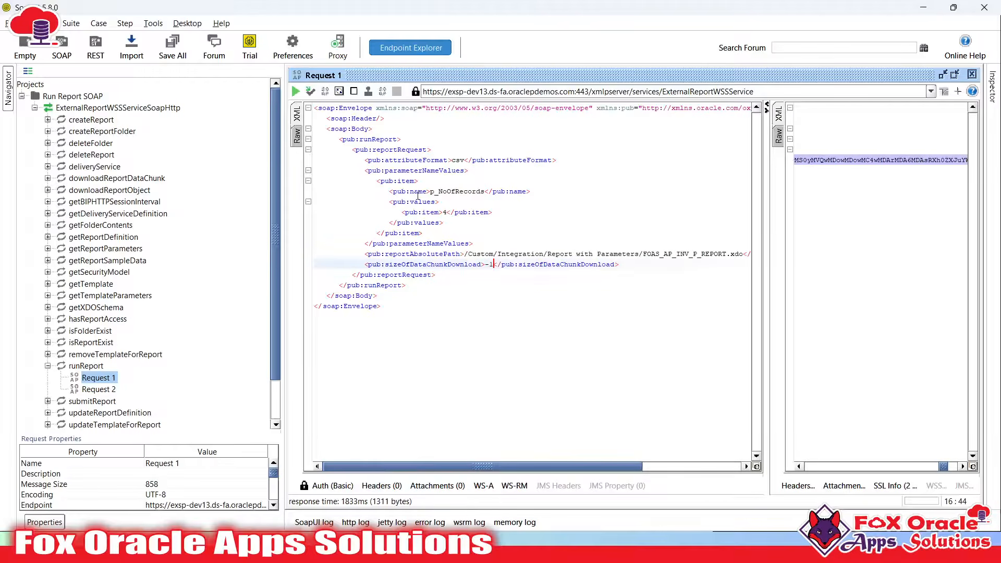
{"action": "double_click", "coordinate": [446, 212]}
{"action": "type", "text": "10000"}
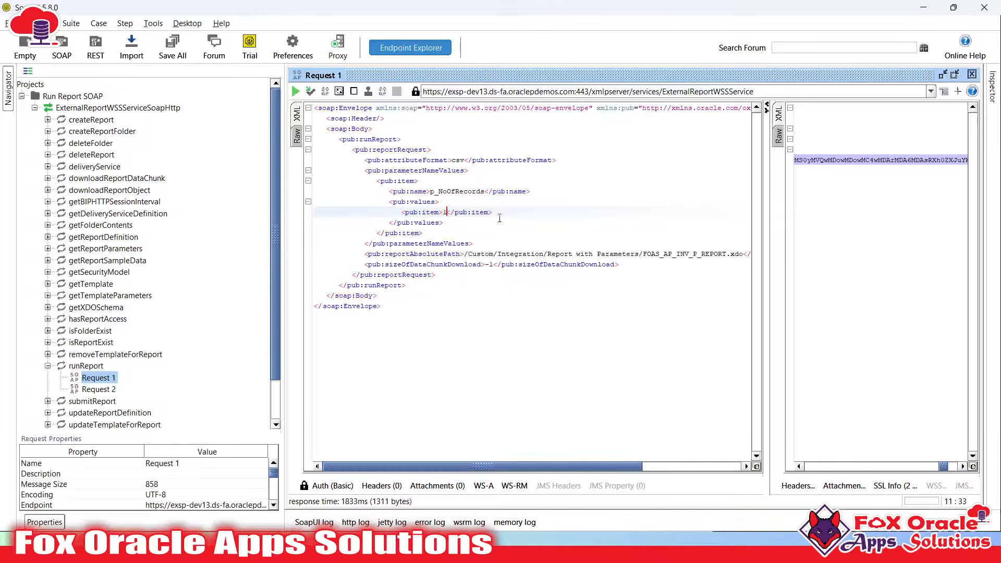
{"action": "type", "text": "0000"}
{"action": "left_click", "coordinate": [295, 91]}
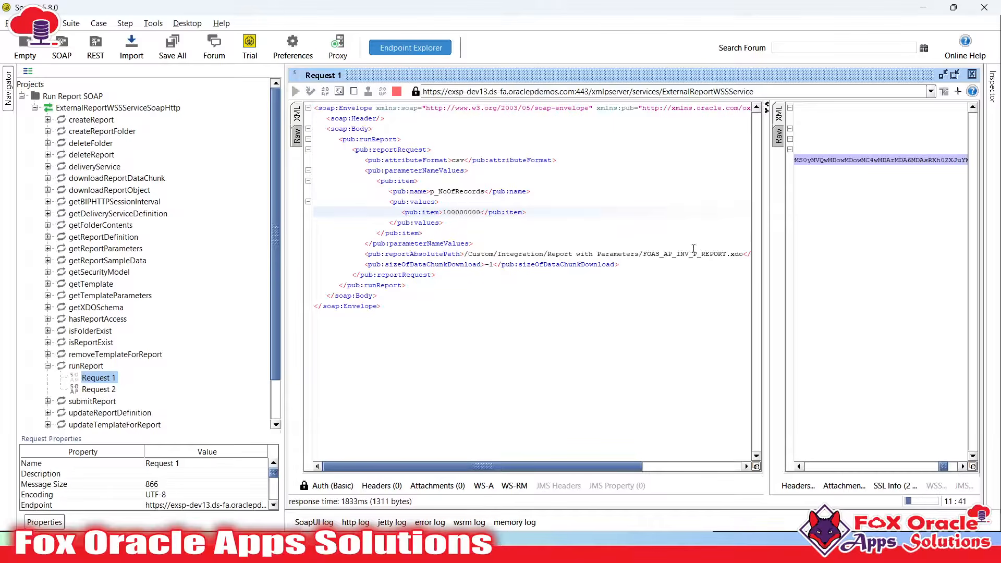
Resize the panels and note the SocketTimeoutException read timeout in the response
{"action": "left_click_drag", "start_coordinate": [764, 258], "coordinate": [611, 276]}
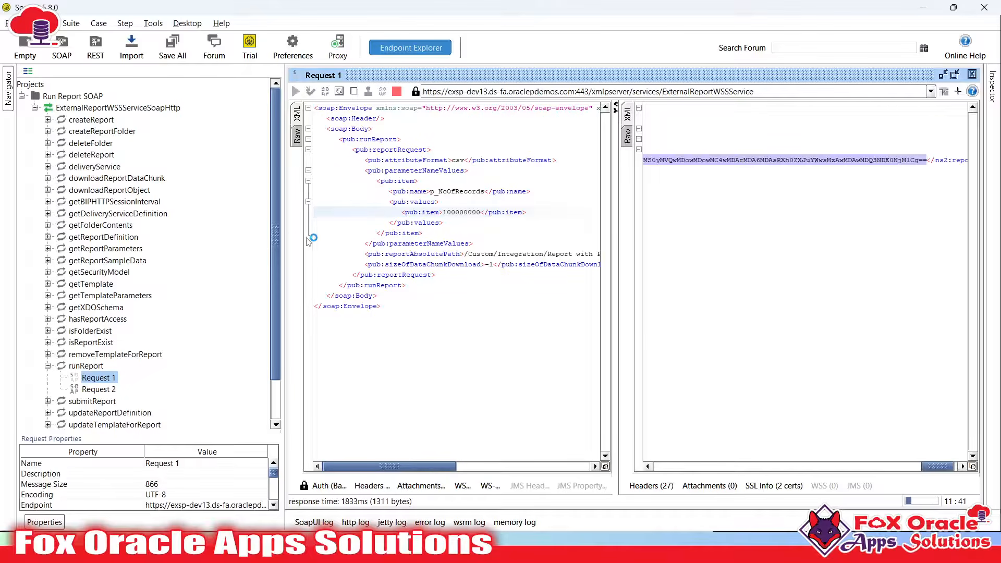
{"action": "left_click_drag", "start_coordinate": [284, 243], "coordinate": [193, 255]}
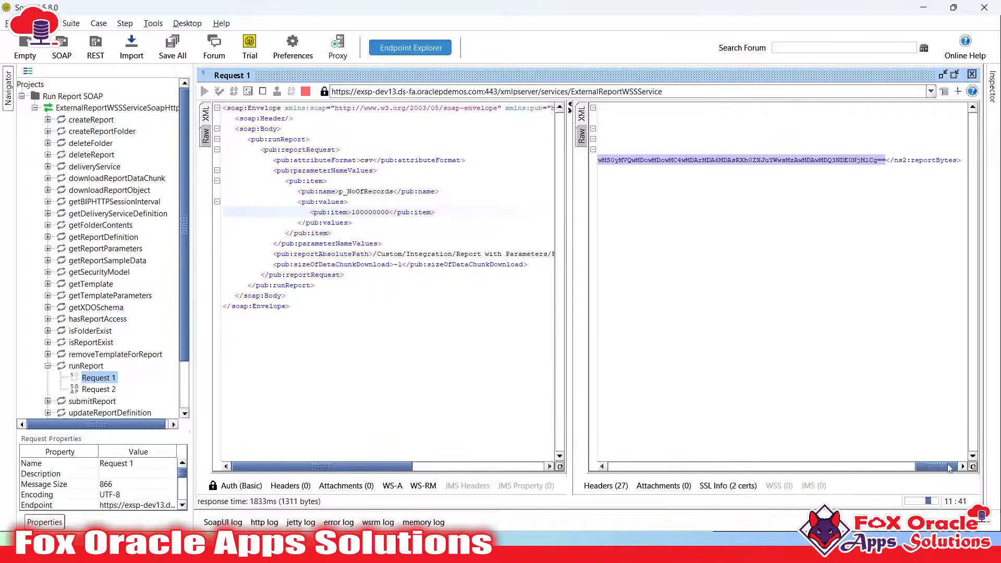
{"action": "left_click_drag", "start_coordinate": [943, 465], "coordinate": [597, 464]}
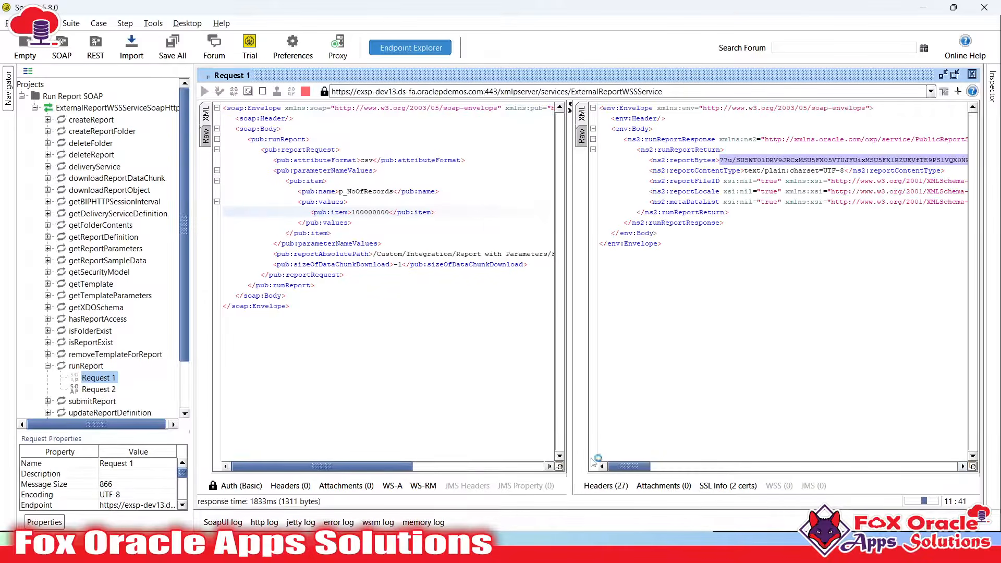
{"action": "left_click", "coordinate": [714, 257]}
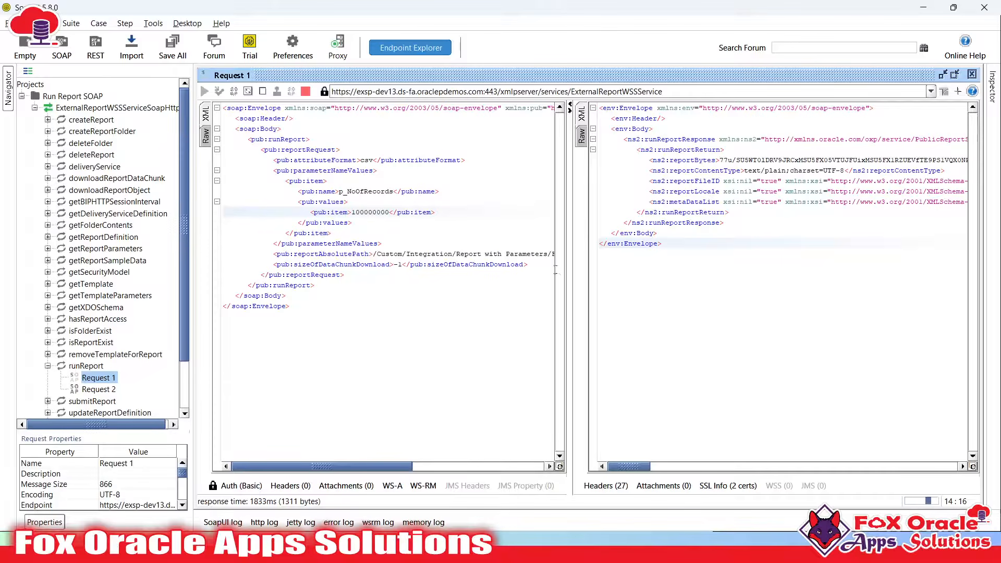
{"action": "left_click_drag", "start_coordinate": [567, 271], "coordinate": [499, 275]}
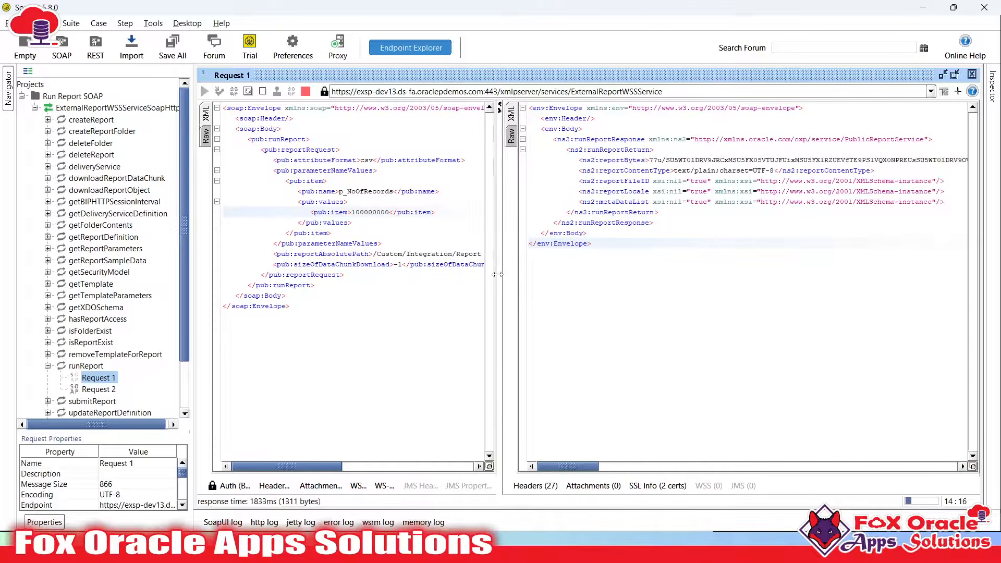
{"action": "key", "text": "super"}
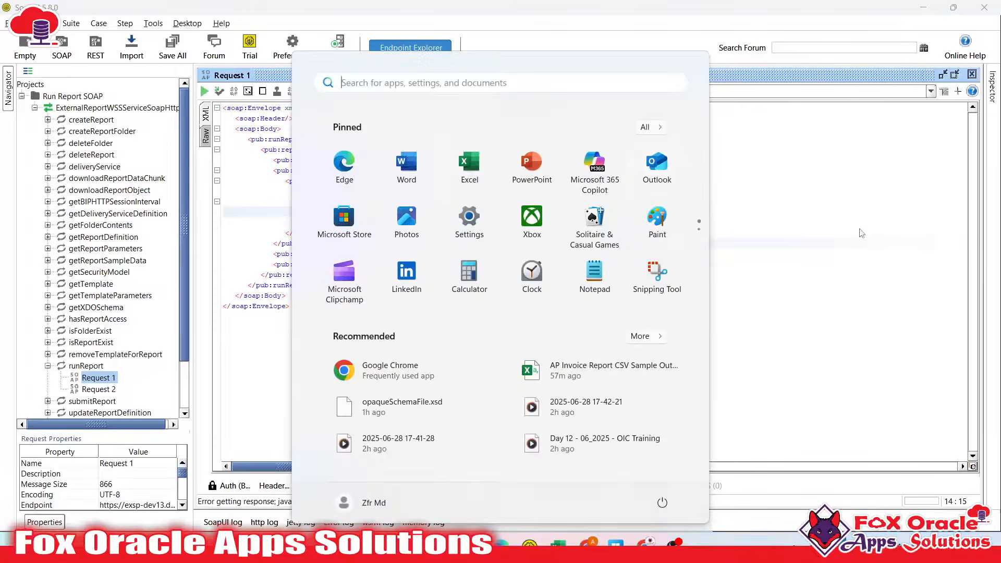
{"action": "key", "text": "super"}
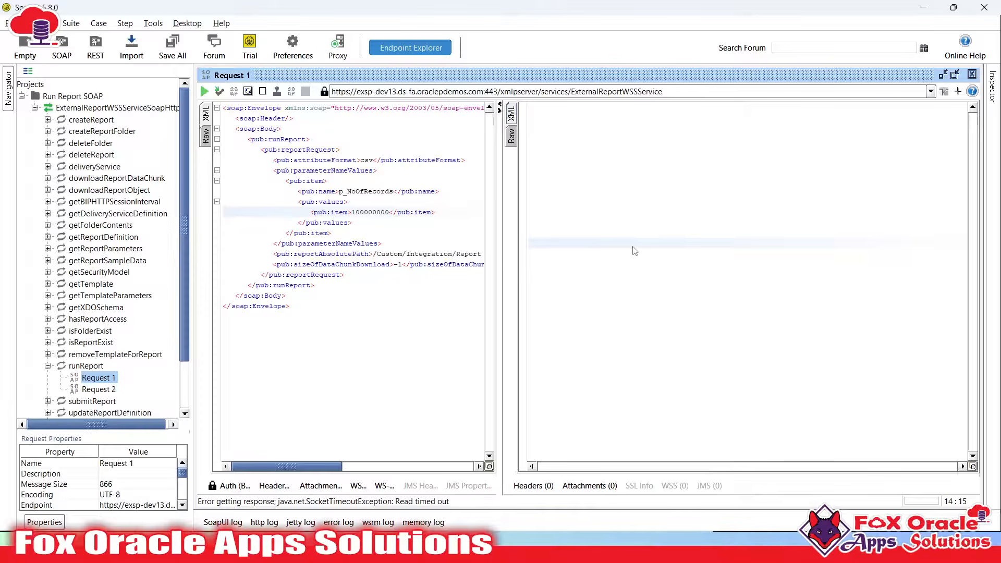
{"action": "left_click", "coordinate": [535, 462]}
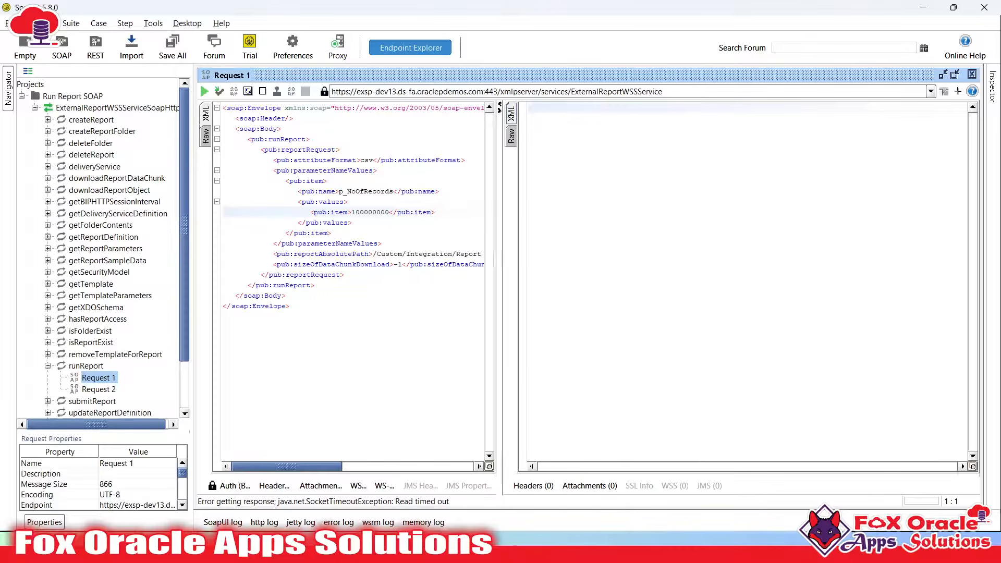
{"action": "key", "text": "super"}
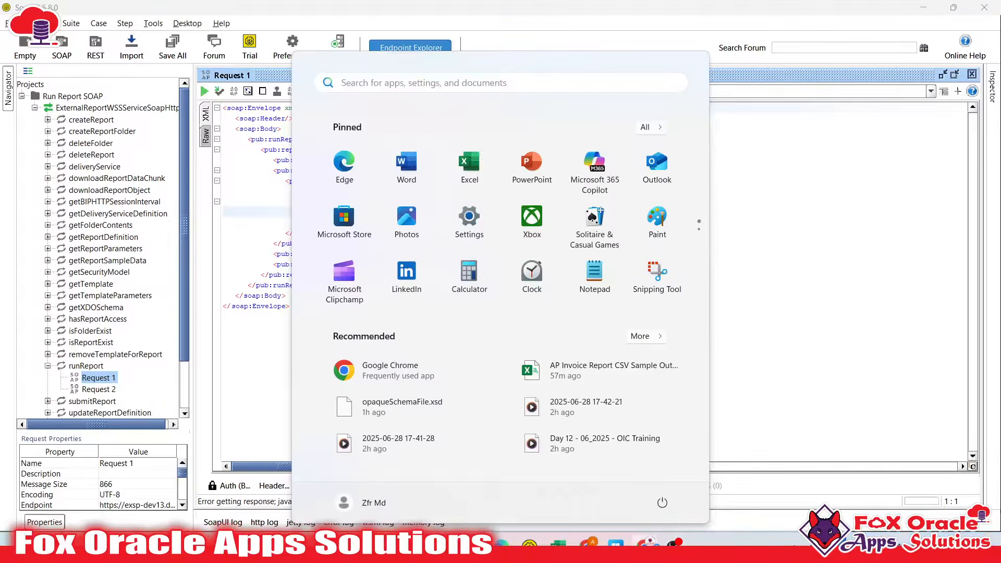
{"action": "left_click", "coordinate": [643, 543]}
{"action": "left_click", "coordinate": [116, 17]}
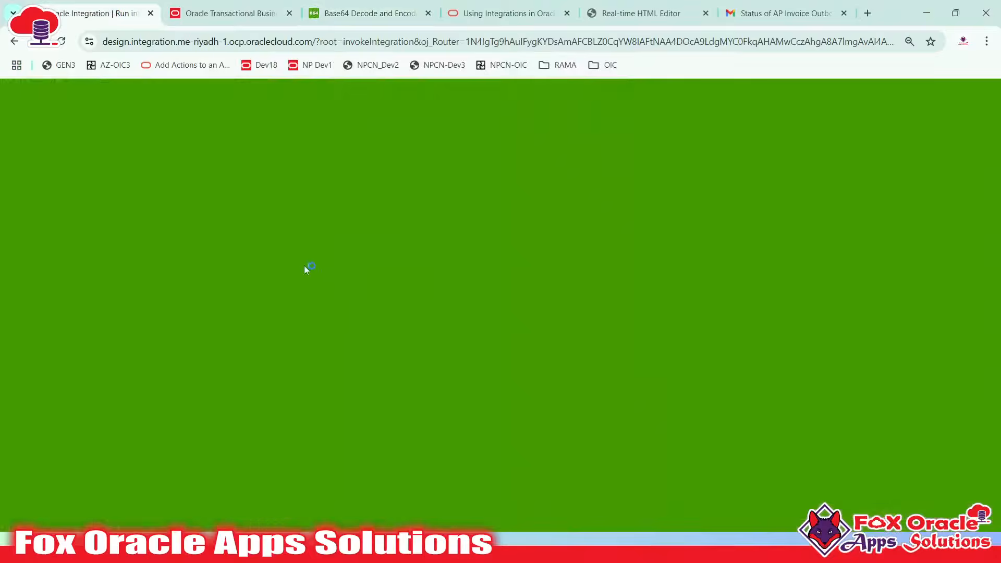
{"action": "scroll", "coordinate": [181, 346], "scroll_direction": "down", "scroll_amount": 2}
{"action": "scroll", "coordinate": [181, 346], "scroll_direction": "up", "scroll_amount": 1}
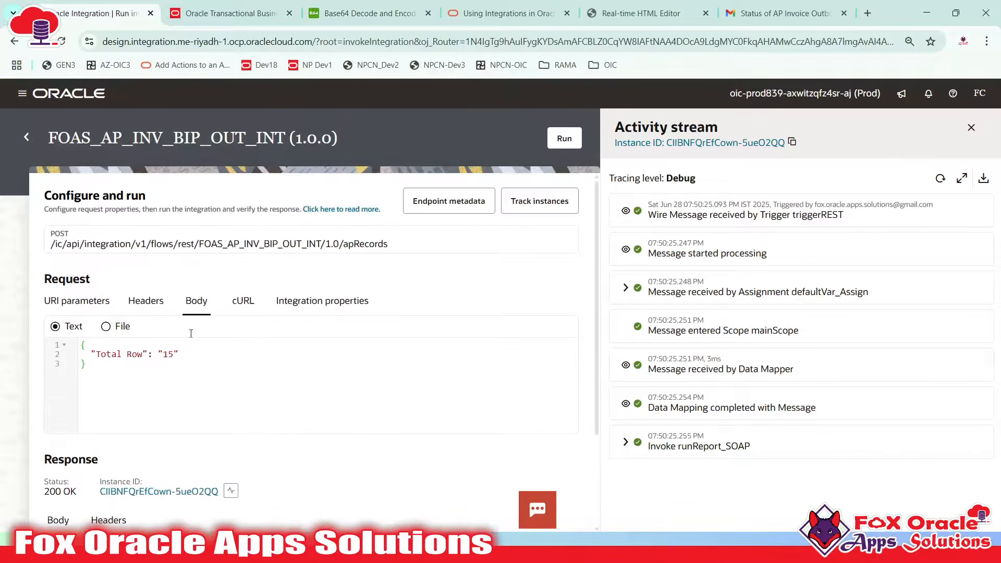
{"action": "left_click", "coordinate": [170, 354]}
{"action": "type", "text": "60000000000"}
{"action": "left_click", "coordinate": [563, 139]}
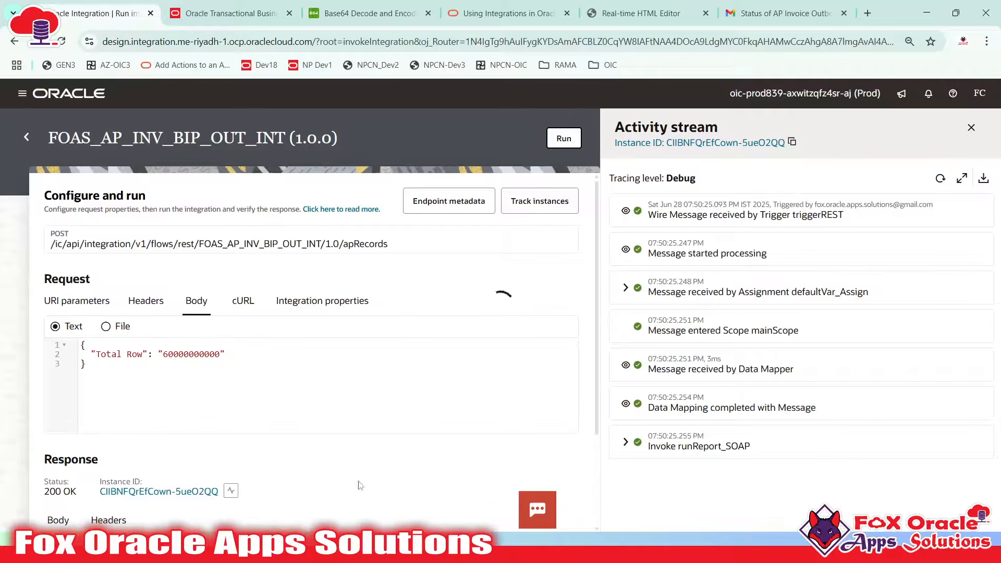
Open the new SUCCESS status email from the Gmail inbox
{"action": "left_click", "coordinate": [798, 16]}
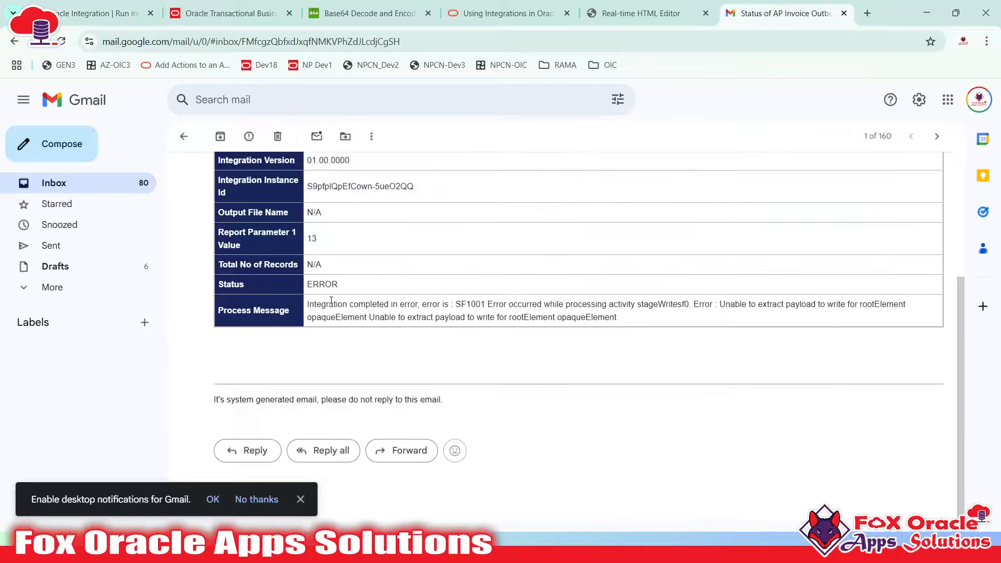
{"action": "left_click", "coordinate": [183, 136]}
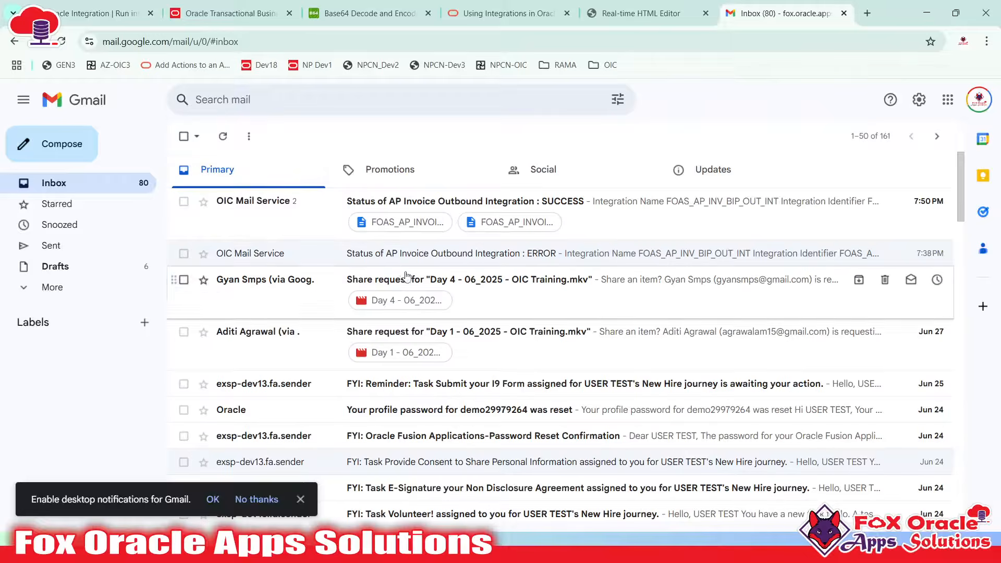
{"action": "left_click", "coordinate": [217, 199]}
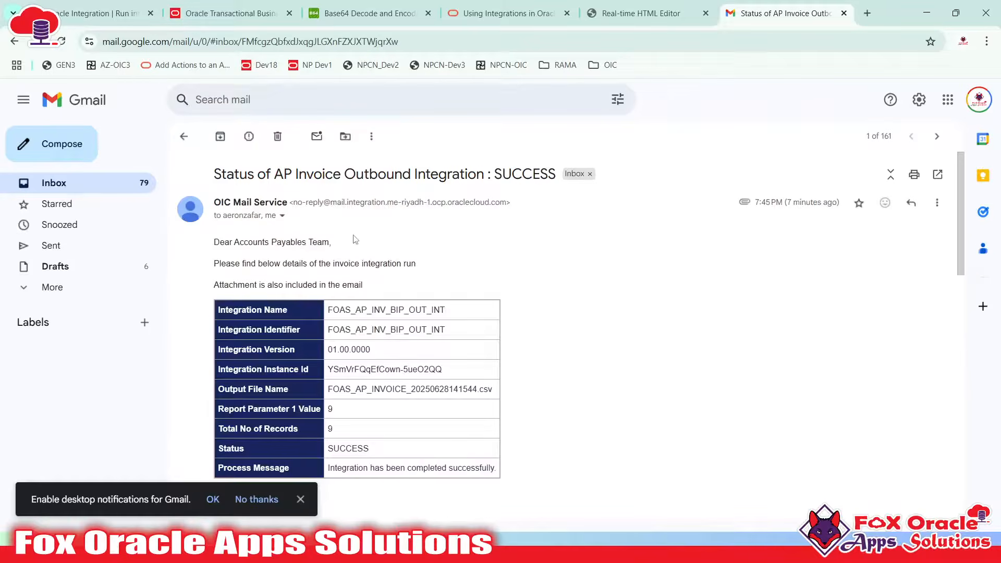
{"action": "left_click", "coordinate": [183, 136]}
{"action": "left_click", "coordinate": [314, 211]}
Pop the email out into its own window and maximize it
{"action": "double_click", "coordinate": [318, 241]}
{"action": "left_click", "coordinate": [936, 204]}
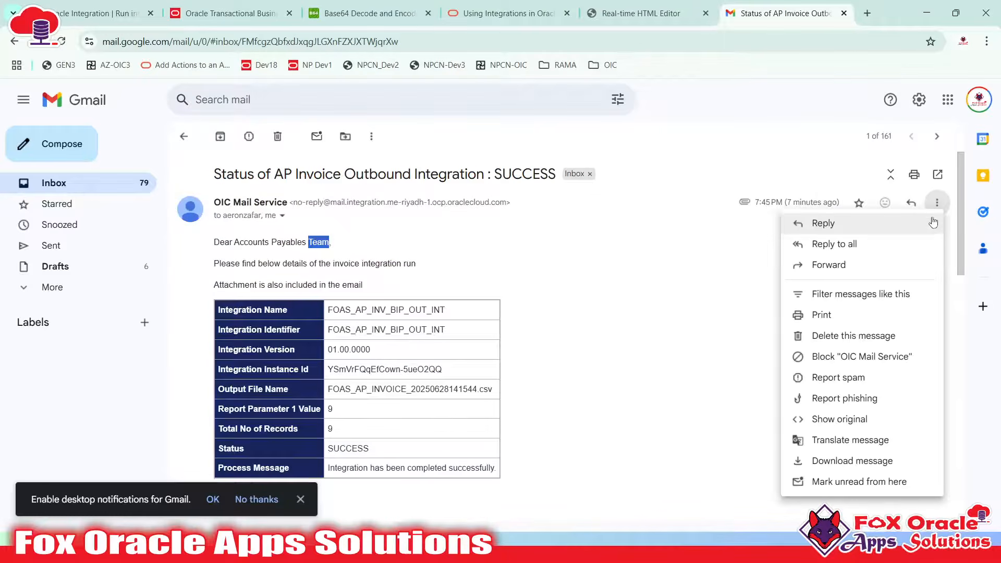
{"action": "left_click", "coordinate": [937, 176]}
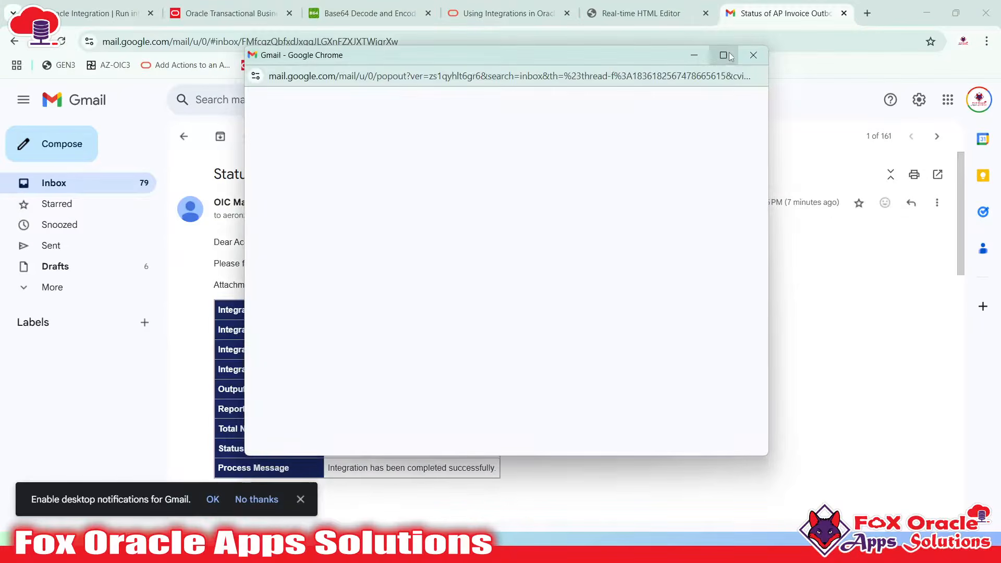
{"action": "left_click", "coordinate": [723, 55]}
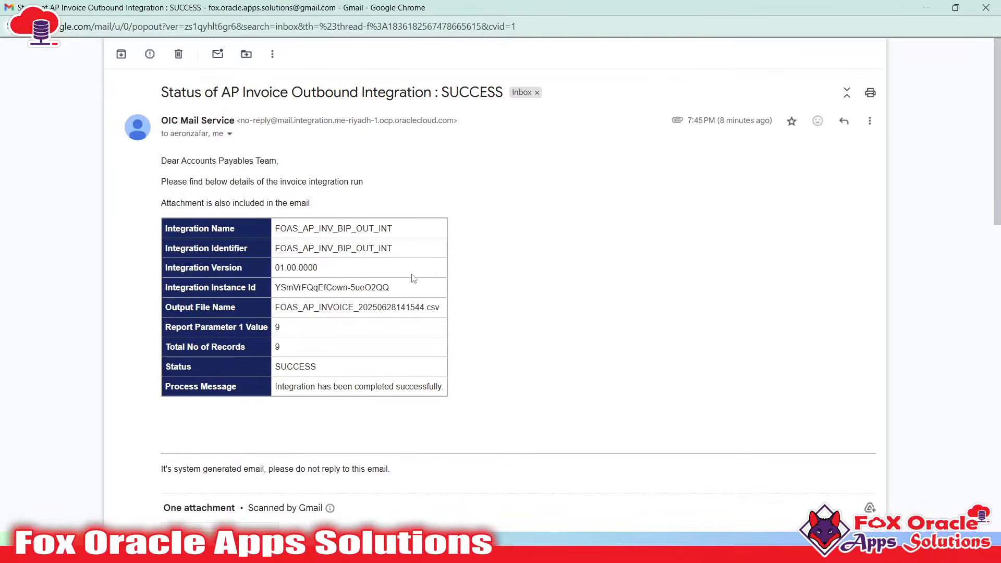
{"action": "scroll", "coordinate": [300, 331], "scroll_direction": "down", "scroll_amount": 9}
{"action": "scroll", "coordinate": [299, 331], "scroll_direction": "up", "scroll_amount": 10}
{"action": "scroll", "coordinate": [300, 331], "scroll_direction": "down", "scroll_amount": 4}
{"action": "right_click", "coordinate": [299, 332]}
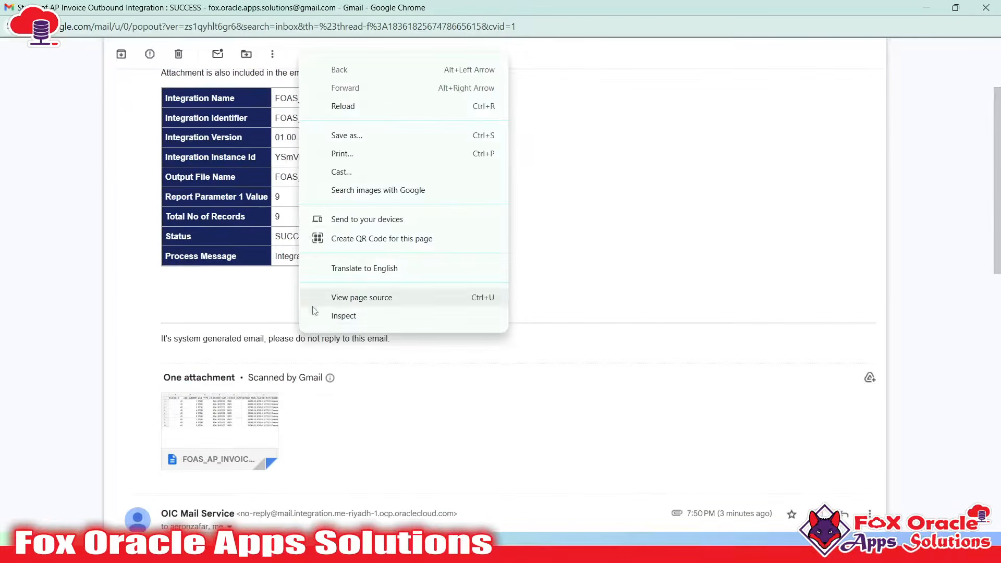
{"action": "left_click", "coordinate": [530, 260]}
{"action": "scroll", "coordinate": [530, 262], "scroll_direction": "up", "scroll_amount": 3}
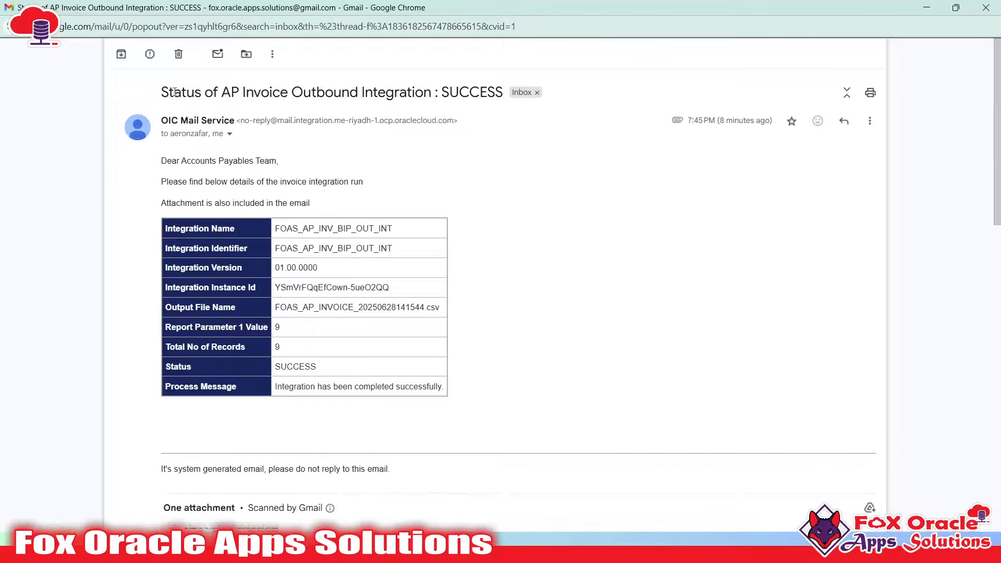
Review the SUCCESS subject, greeting, Integration Name through Instance Id rows, parameter value and record count
{"action": "left_click_drag", "start_coordinate": [156, 93], "coordinate": [452, 106]}
{"action": "left_click", "coordinate": [464, 92]}
{"action": "double_click", "coordinate": [457, 93]}
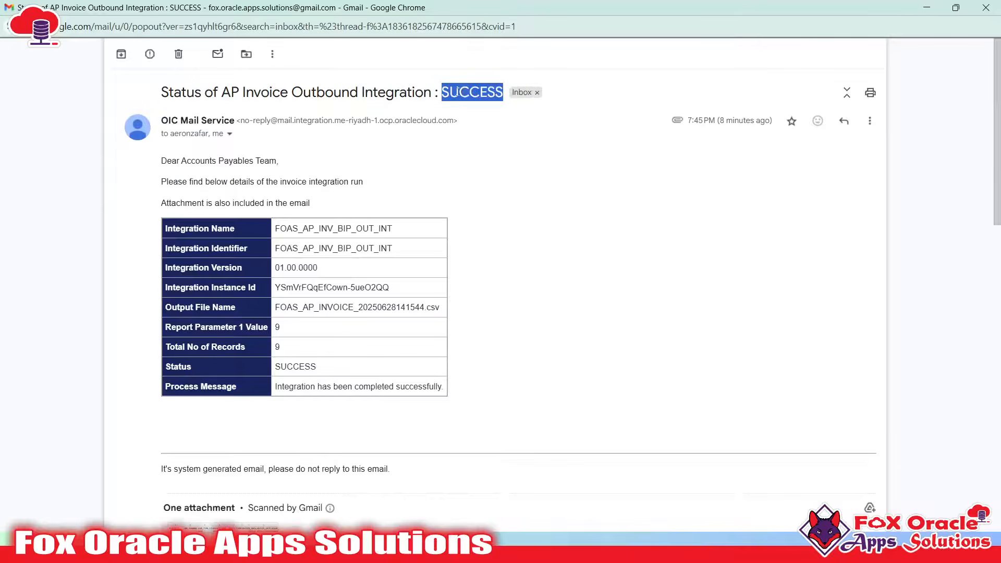
{"action": "scroll", "coordinate": [376, 226], "scroll_direction": "down", "scroll_amount": 15}
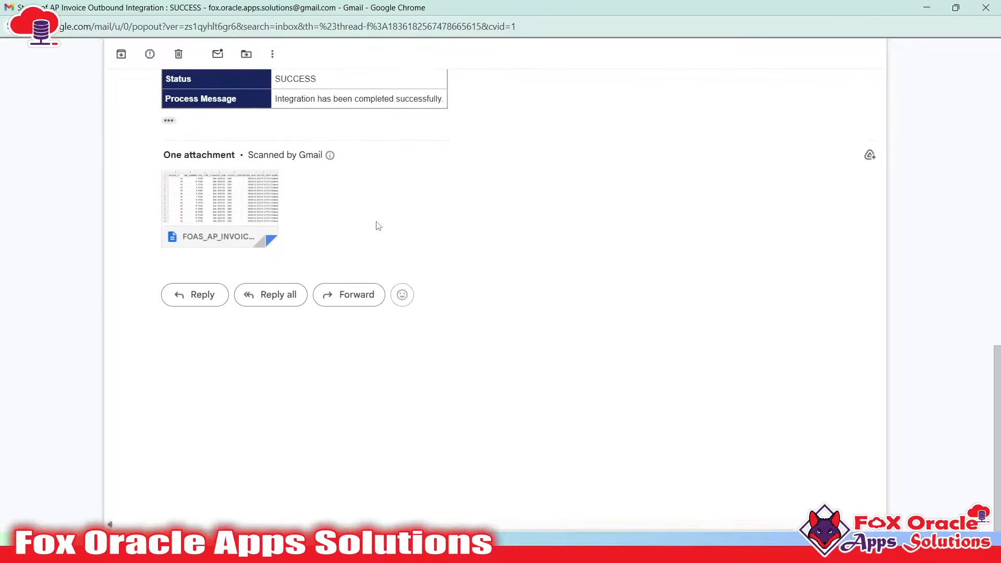
{"action": "scroll", "coordinate": [379, 225], "scroll_direction": "up", "scroll_amount": 8}
{"action": "scroll", "coordinate": [378, 225], "scroll_direction": "up", "scroll_amount": 7}
{"action": "left_click", "coordinate": [319, 213]}
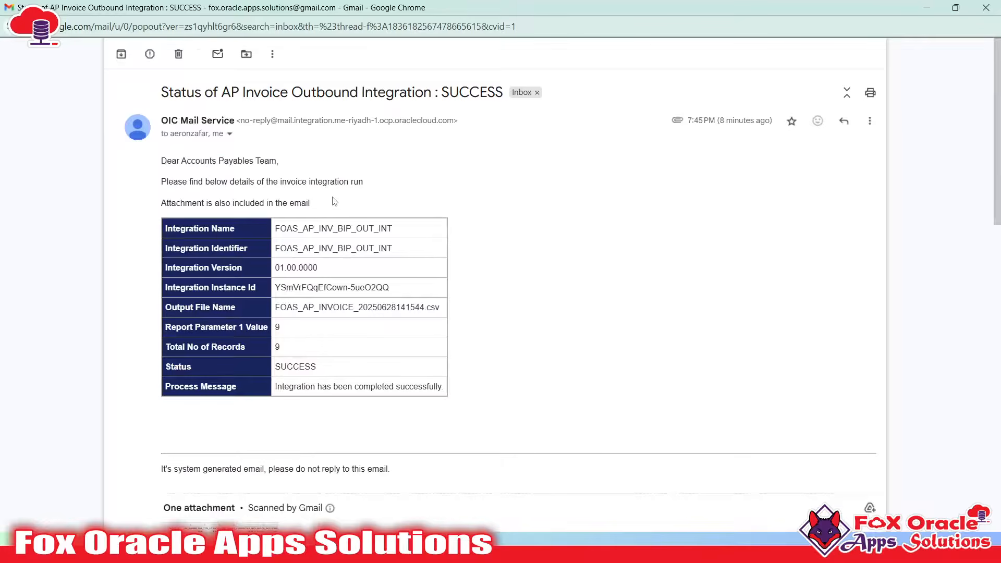
{"action": "double_click", "coordinate": [342, 93]}
{"action": "left_click_drag", "start_coordinate": [159, 159], "coordinate": [255, 183]}
{"action": "left_click", "coordinate": [282, 192]}
{"action": "left_click_drag", "start_coordinate": [177, 231], "coordinate": [421, 305]}
{"action": "left_click", "coordinate": [385, 342]}
{"action": "left_click", "coordinate": [334, 311]}
{"action": "left_click_drag", "start_coordinate": [275, 328], "coordinate": [365, 373]}
{"action": "scroll", "coordinate": [365, 374], "scroll_direction": "down", "scroll_amount": 4}
Preview the attached CSV and review its data from A1 to I10, including INVOICE_ID and LINE_NUMBER
{"action": "left_click", "coordinate": [250, 360]}
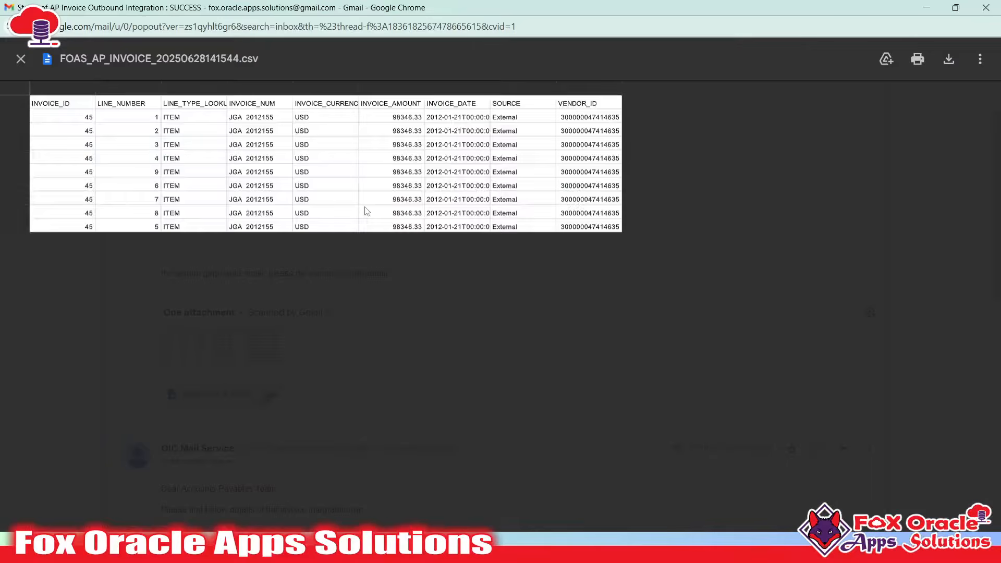
{"action": "left_click", "coordinate": [155, 142]}
{"action": "left_click_drag", "start_coordinate": [74, 103], "coordinate": [591, 231]}
{"action": "left_click", "coordinate": [591, 231]}
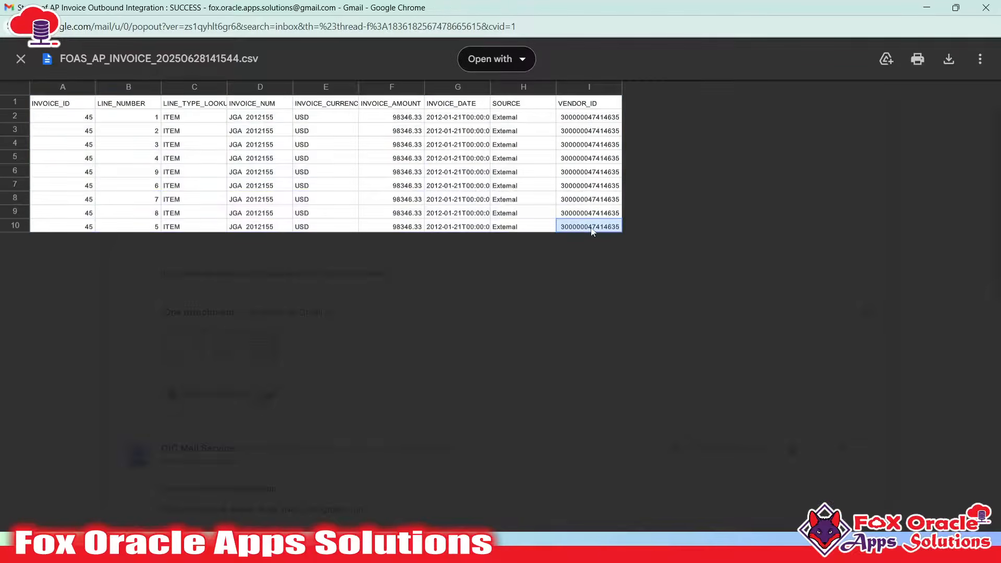
{"action": "left_click_drag", "start_coordinate": [68, 119], "coordinate": [113, 274]}
{"action": "left_click", "coordinate": [115, 185]}
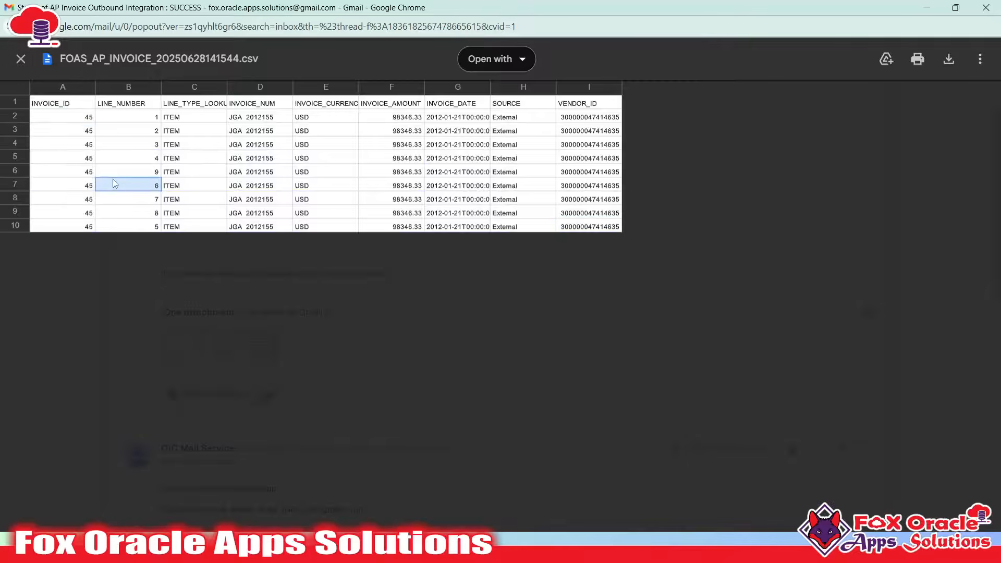
{"action": "left_click_drag", "start_coordinate": [68, 119], "coordinate": [617, 231]}
{"action": "left_click", "coordinate": [617, 230]}
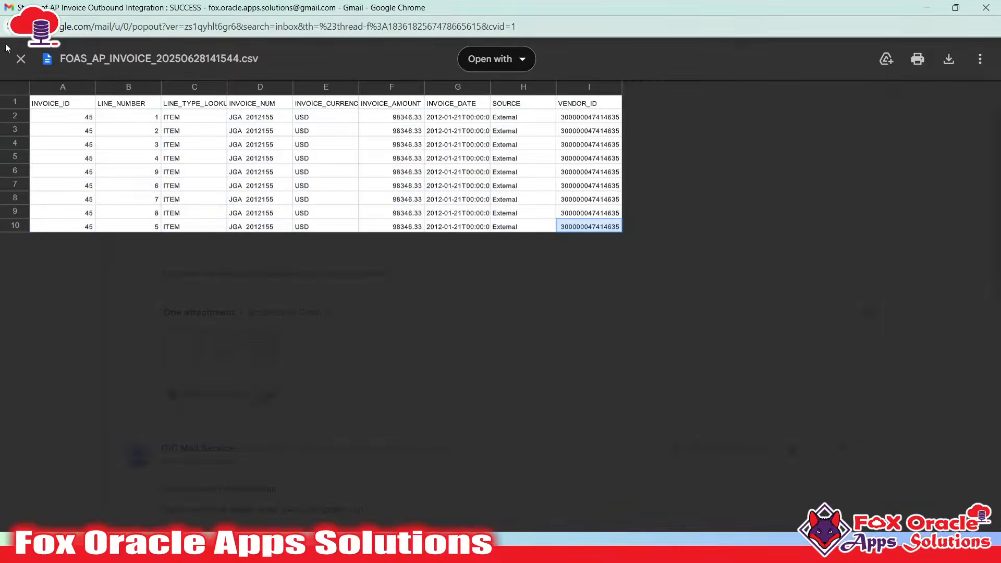
Close the CSV preview and the popped-out Gmail message, returning to the Oracle Integration run page
{"action": "left_click", "coordinate": [20, 58]}
{"action": "scroll", "coordinate": [513, 306], "scroll_direction": "up", "scroll_amount": 3}
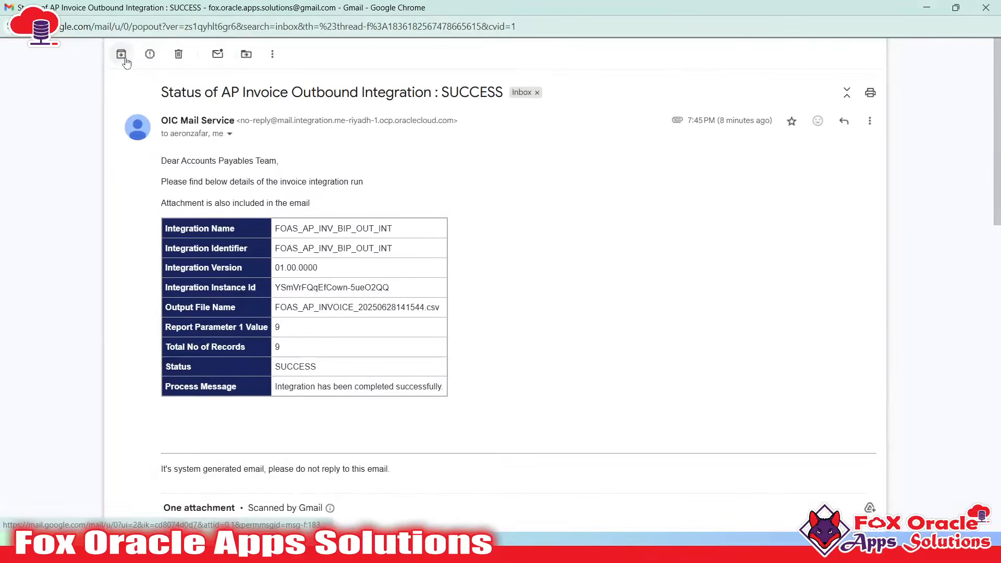
{"action": "left_click", "coordinate": [986, 8]}
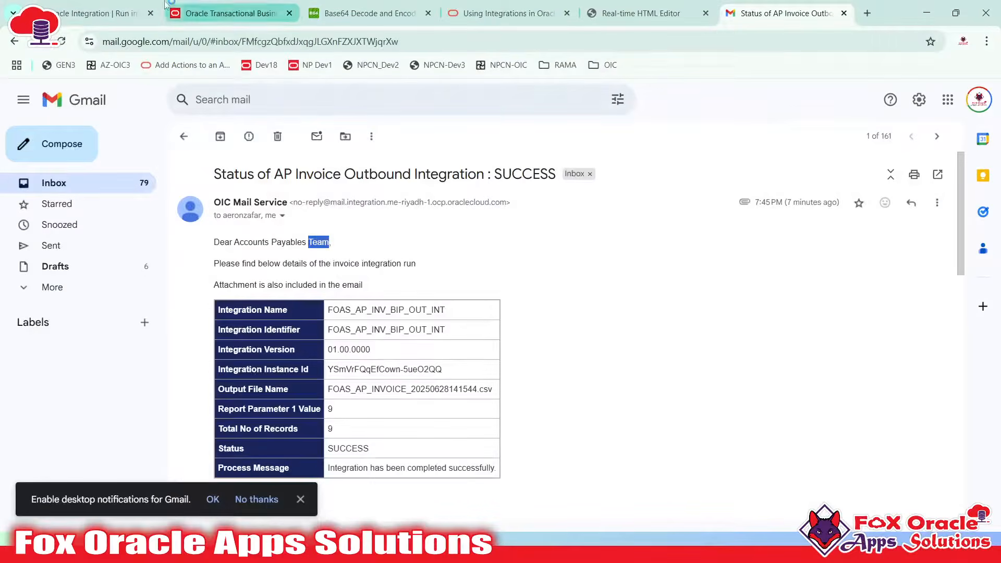
{"action": "left_click", "coordinate": [96, 13]}
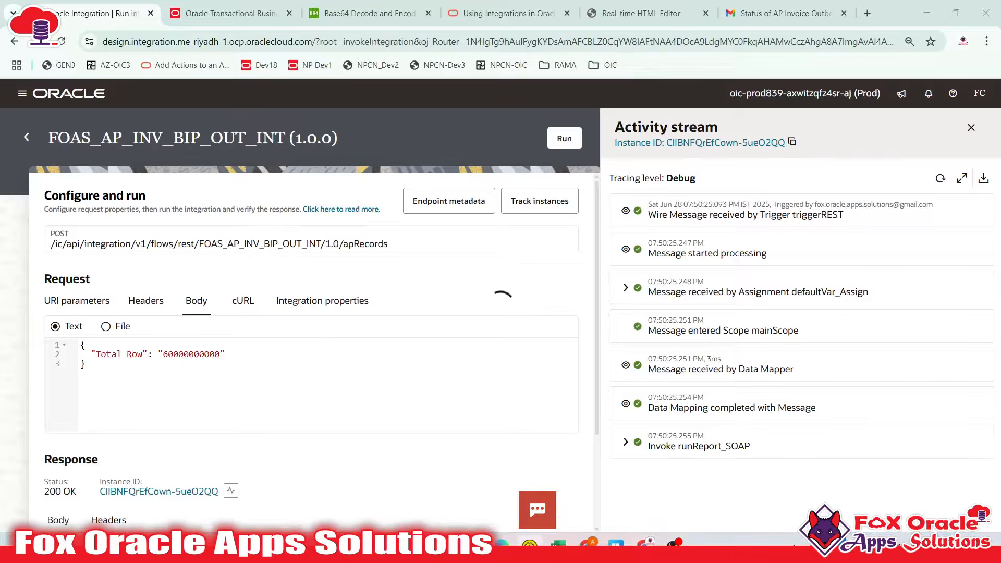
{"action": "key", "text": "super"}
{"action": "left_click", "coordinate": [530, 544]}
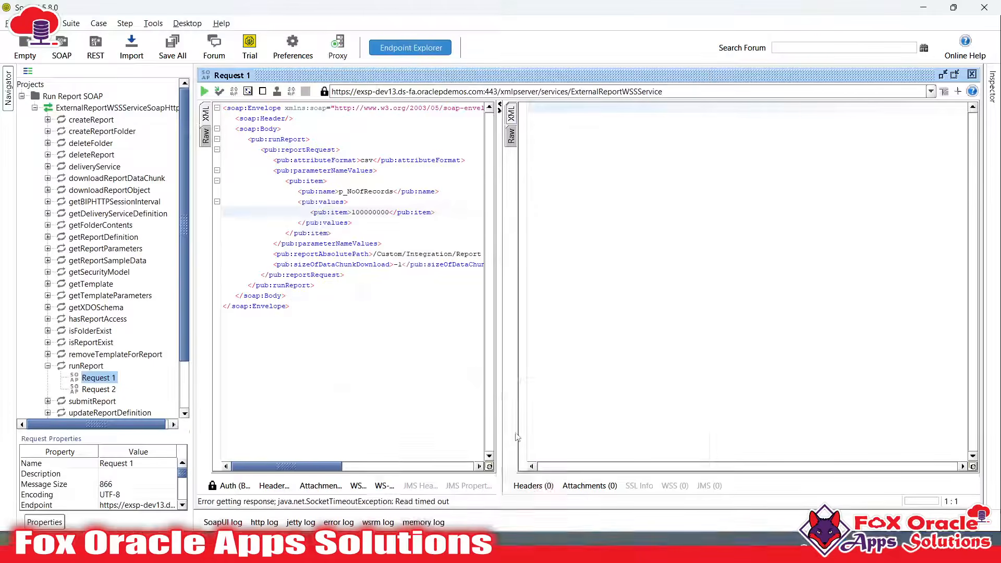
{"action": "left_click", "coordinate": [400, 304]}
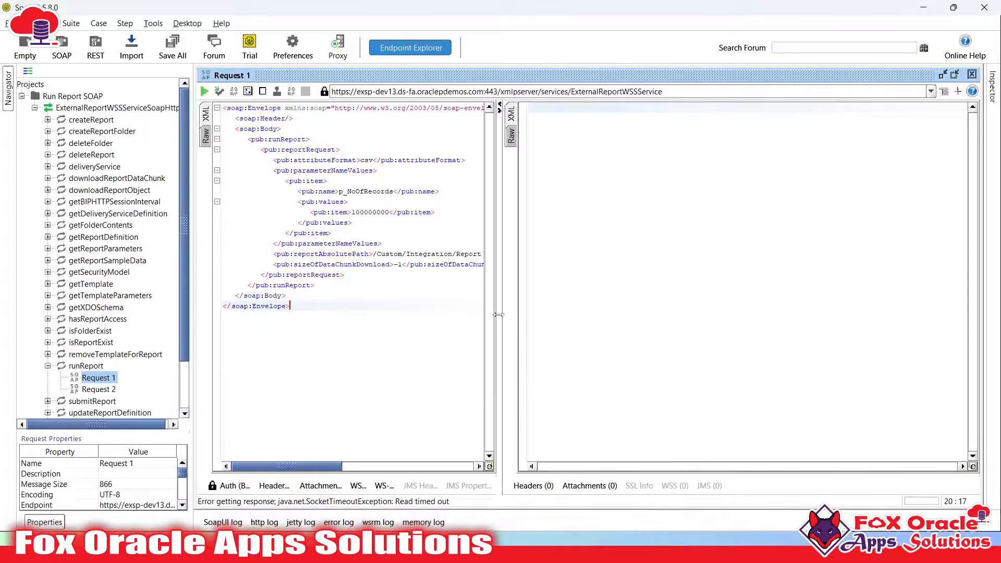
{"action": "left_click_drag", "start_coordinate": [498, 314], "coordinate": [658, 315]}
{"action": "left_click", "coordinate": [288, 170]}
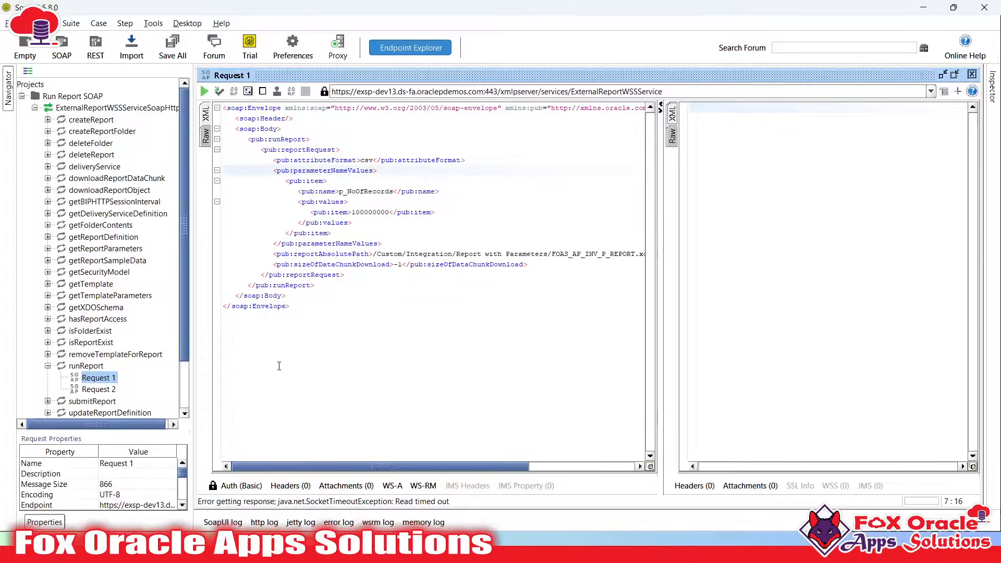
{"action": "left_click_drag", "start_coordinate": [192, 270], "coordinate": [259, 270]}
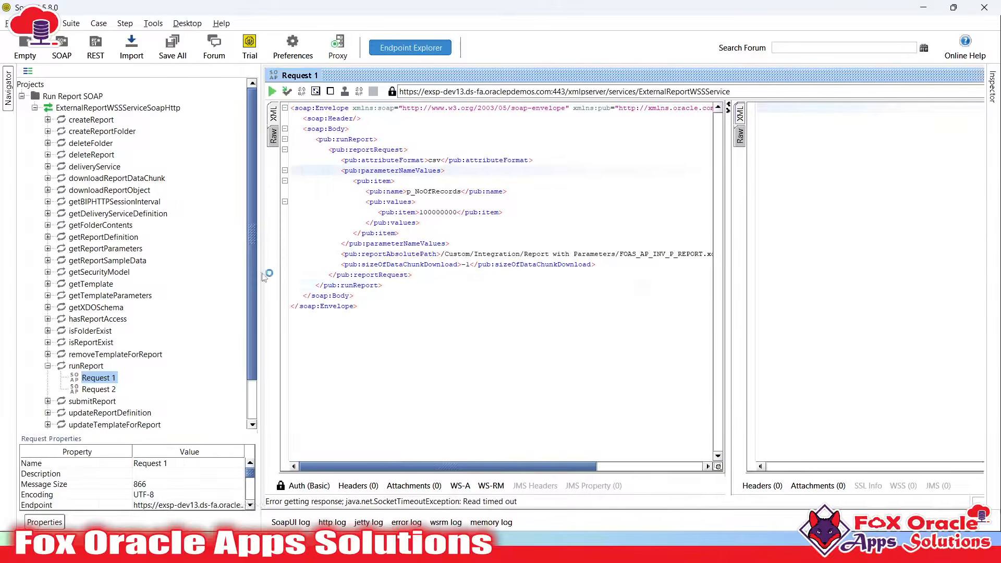
{"action": "left_click", "coordinate": [462, 264]}
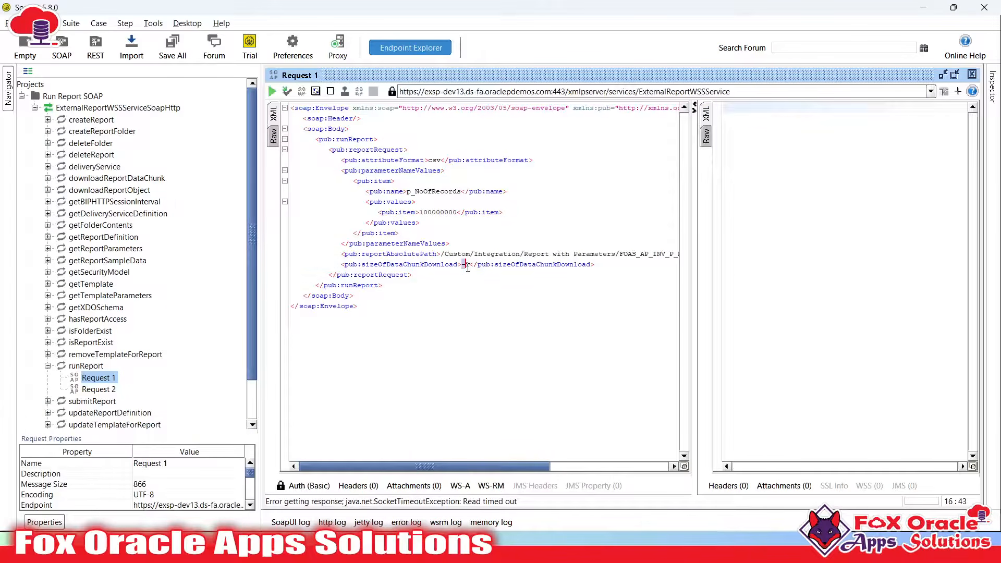
{"action": "left_click", "coordinate": [470, 264]}
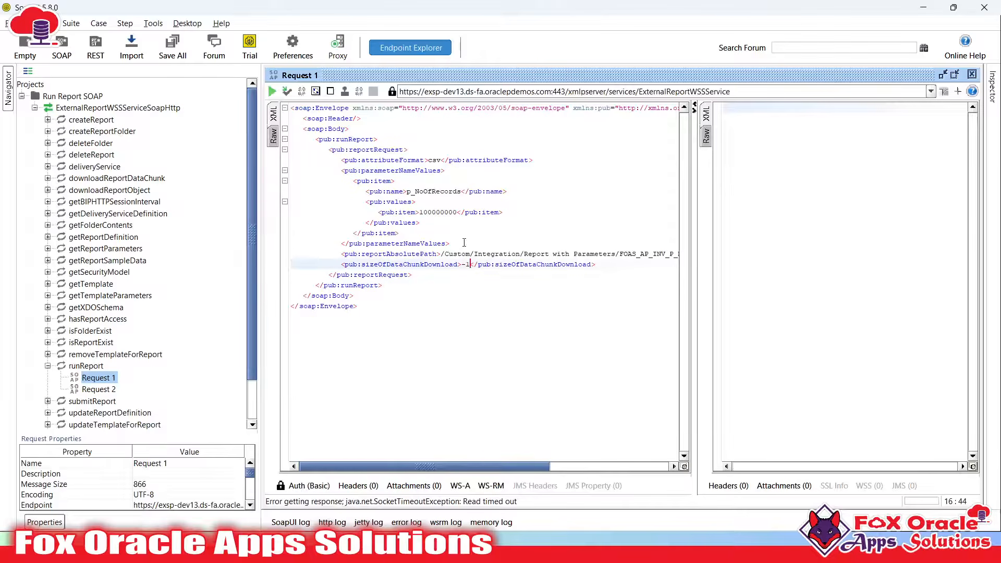
{"action": "left_click", "coordinate": [413, 160]}
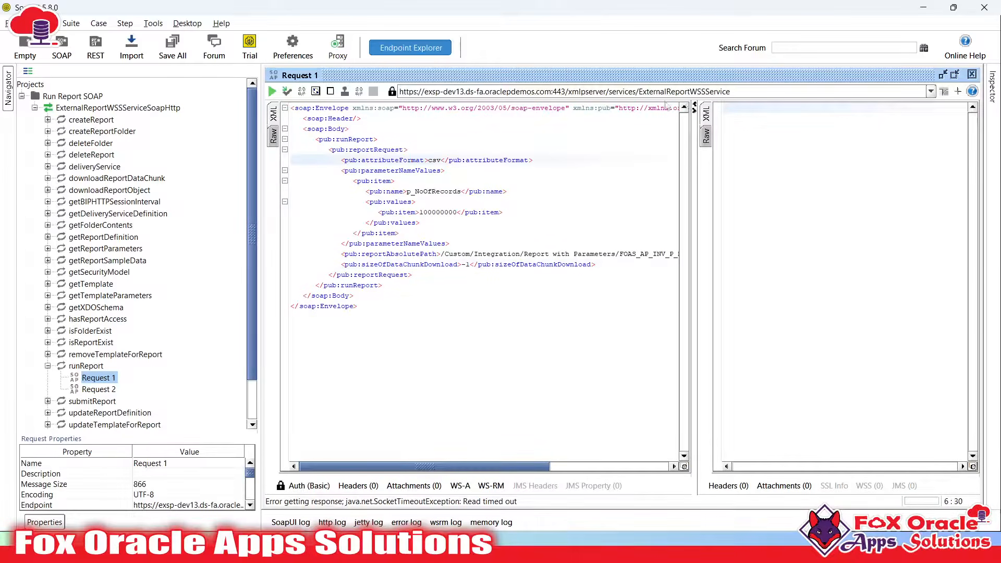
{"action": "left_click_drag", "start_coordinate": [642, 92], "coordinate": [742, 93]}
{"action": "left_click", "coordinate": [753, 93]}
{"action": "left_click_drag", "start_coordinate": [639, 93], "coordinate": [696, 96]}
{"action": "left_click", "coordinate": [665, 92]}
{"action": "left_click", "coordinate": [438, 170]}
{"action": "left_click_drag", "start_coordinate": [343, 160], "coordinate": [389, 336]}
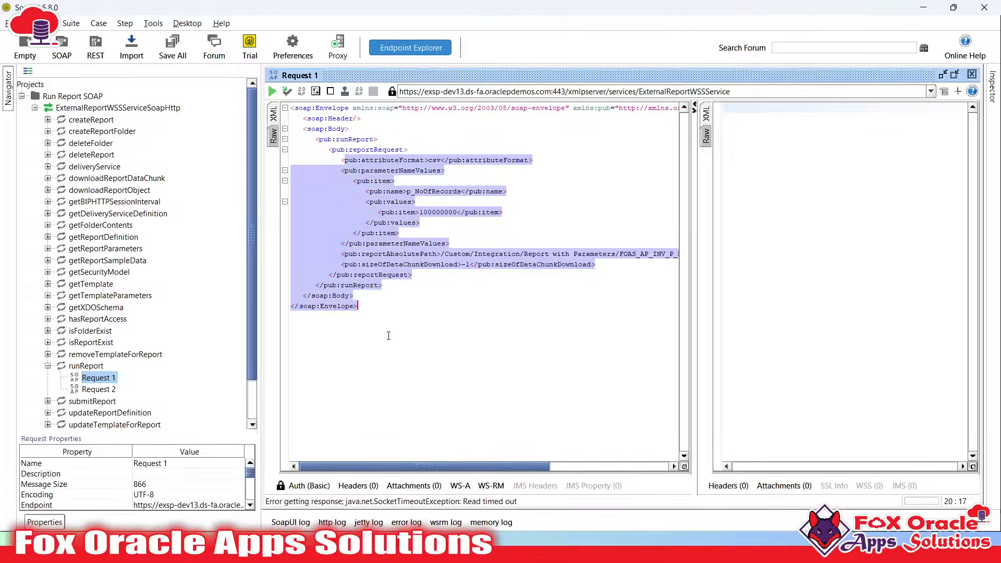
{"action": "left_click", "coordinate": [400, 302]}
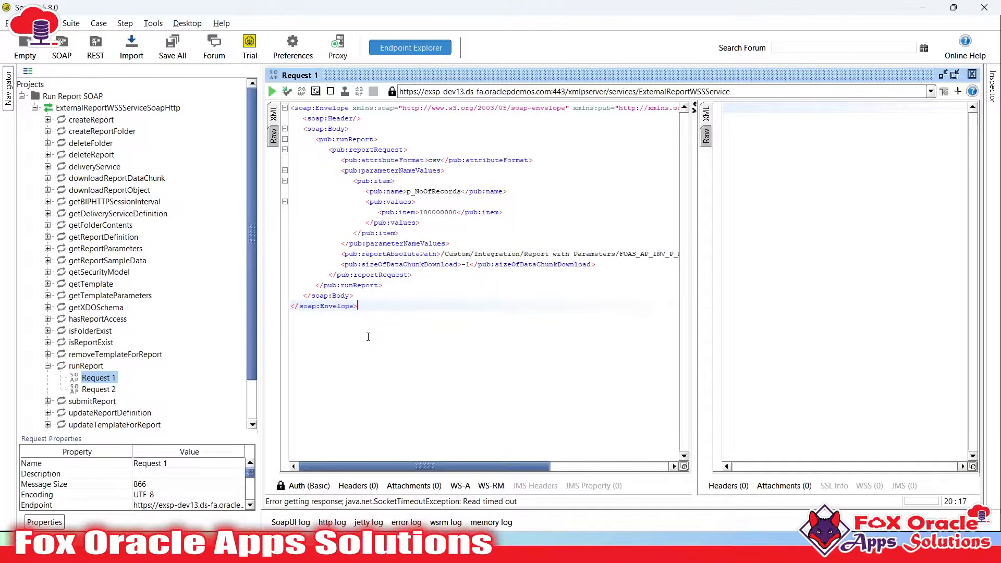
{"action": "left_click", "coordinate": [376, 285]}
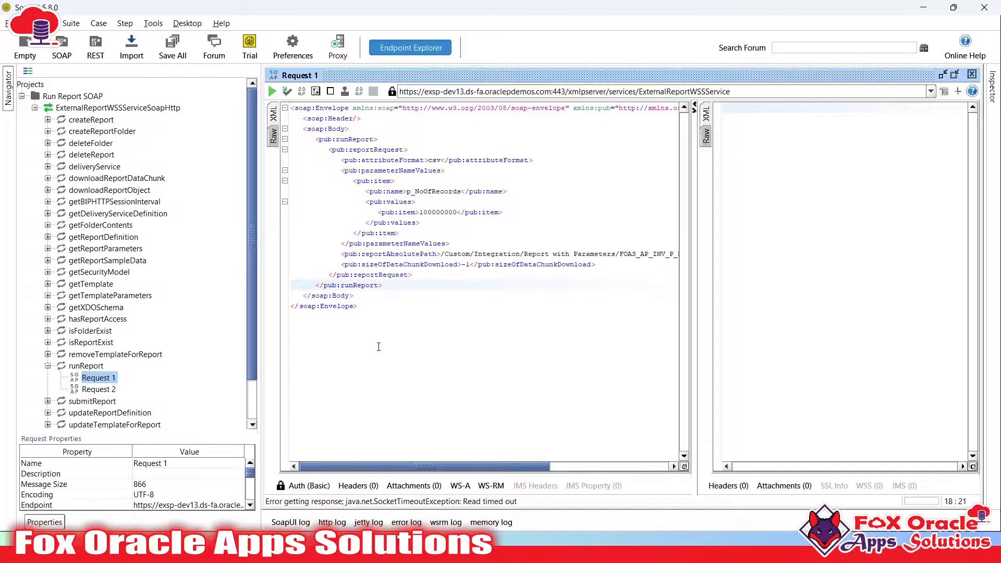
{"action": "left_click", "coordinate": [383, 221]}
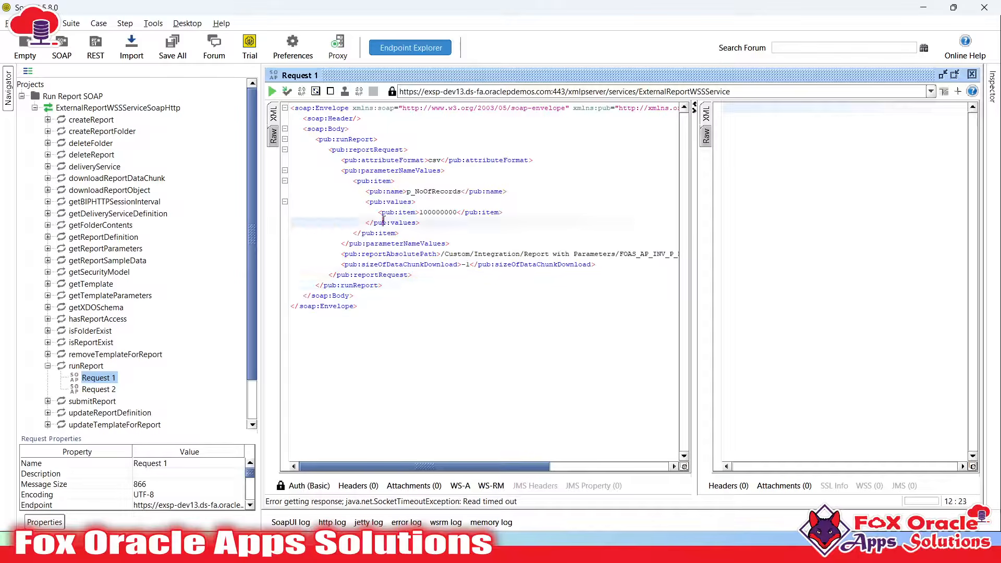
{"action": "left_click_drag", "start_coordinate": [358, 183], "coordinate": [399, 233]}
{"action": "left_click", "coordinate": [399, 233]}
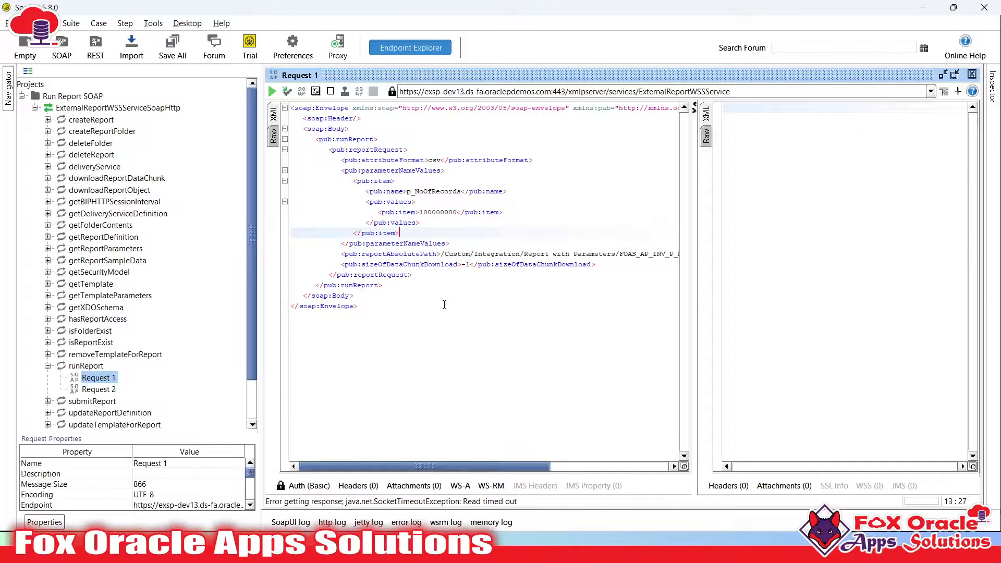
{"action": "key", "text": "alt+Tab"}
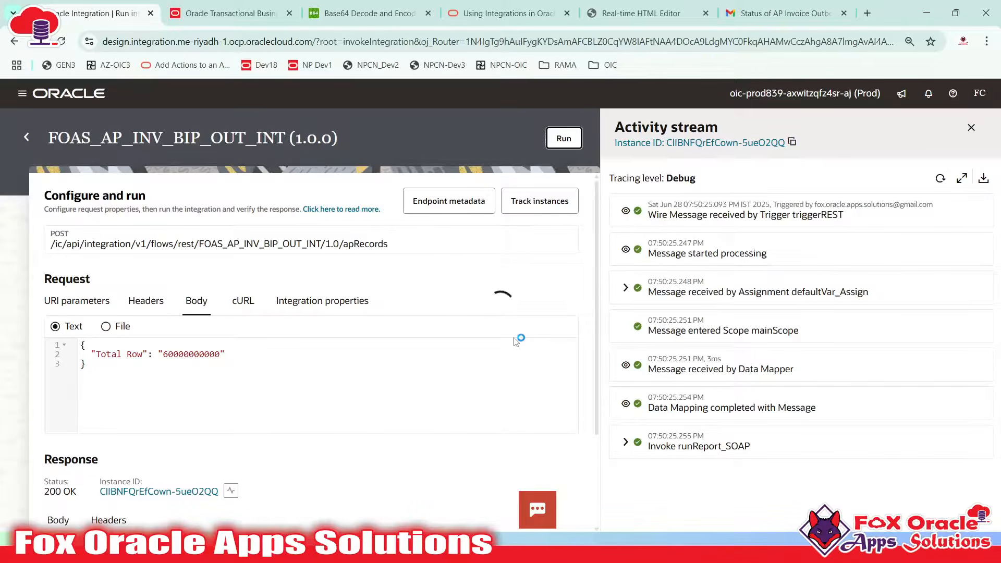
{"action": "key", "text": "super"}
{"action": "key", "text": "super"}
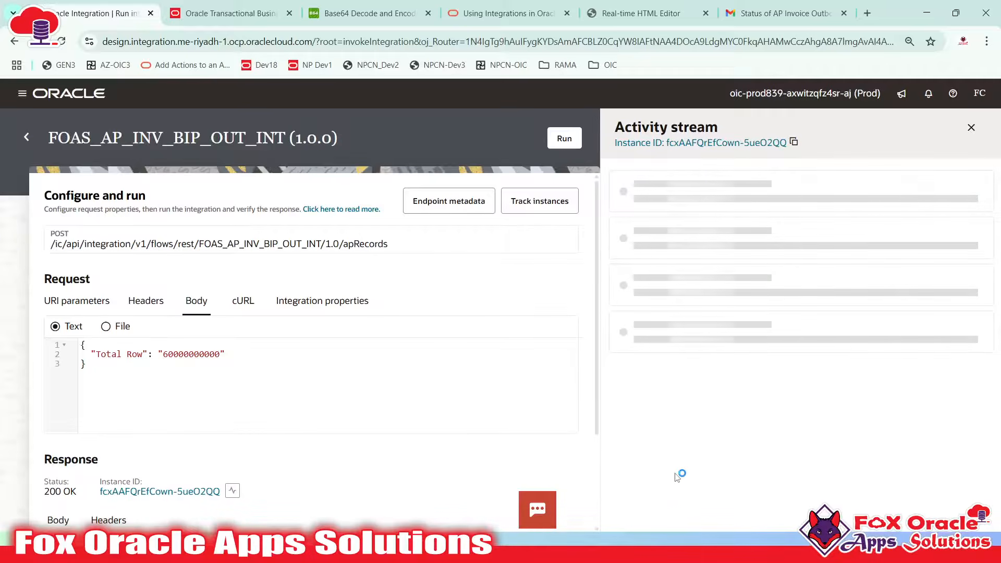
{"action": "scroll", "coordinate": [483, 432], "scroll_direction": "down", "scroll_amount": 2}
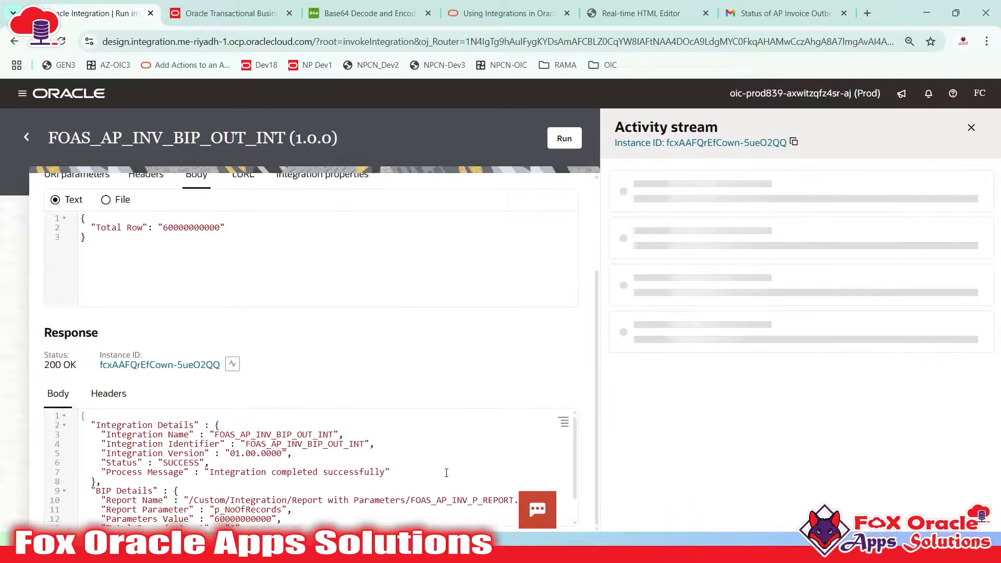
{"action": "scroll", "coordinate": [469, 459], "scroll_direction": "down", "scroll_amount": 1}
{"action": "scroll", "coordinate": [545, 480], "scroll_direction": "up", "scroll_amount": 1}
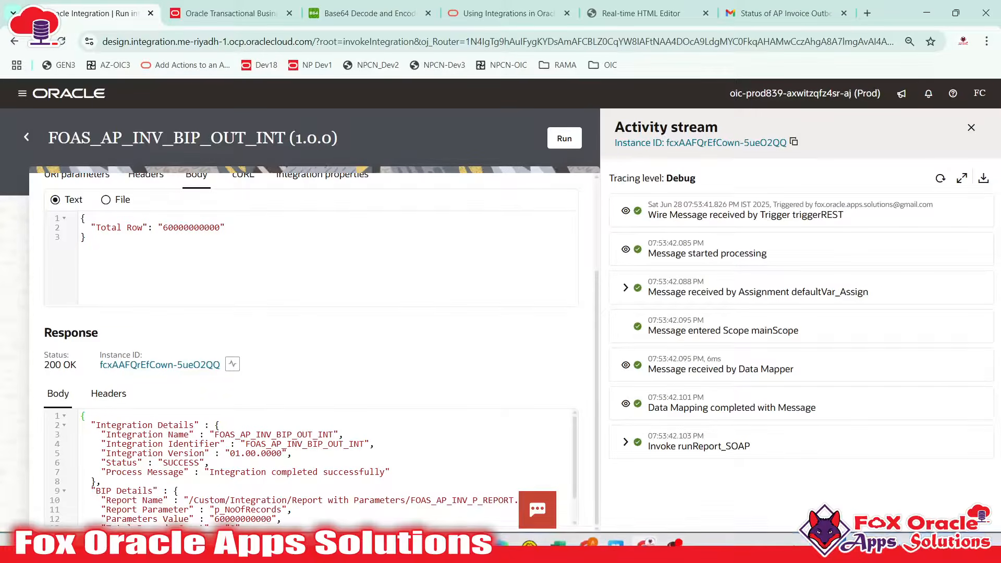
{"action": "left_click", "coordinate": [939, 178]}
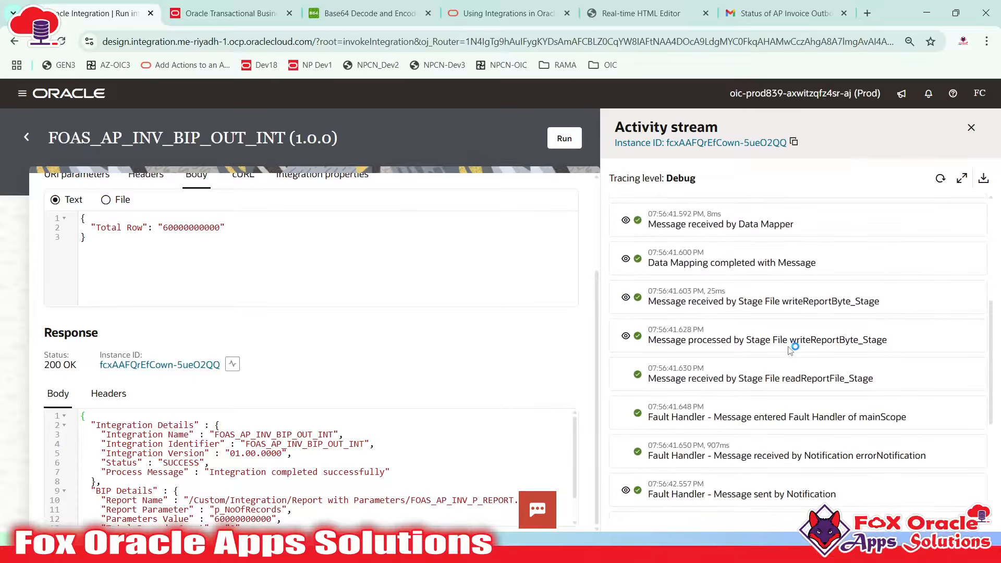
{"action": "left_click", "coordinate": [939, 179]}
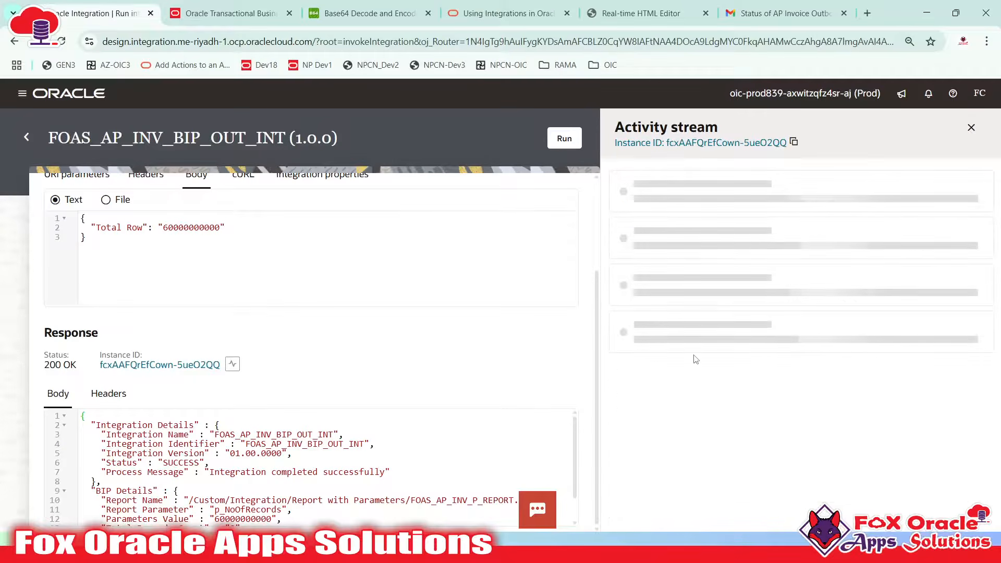
{"action": "scroll", "coordinate": [662, 383], "scroll_direction": "down", "scroll_amount": 1}
{"action": "scroll", "coordinate": [661, 383], "scroll_direction": "down", "scroll_amount": 1}
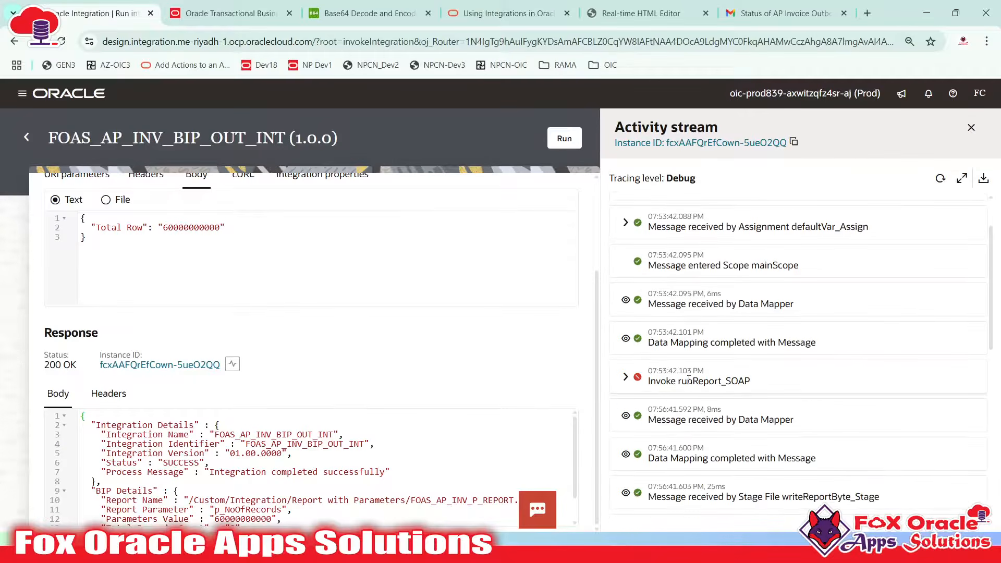
{"action": "scroll", "coordinate": [744, 377], "scroll_direction": "down", "scroll_amount": 3}
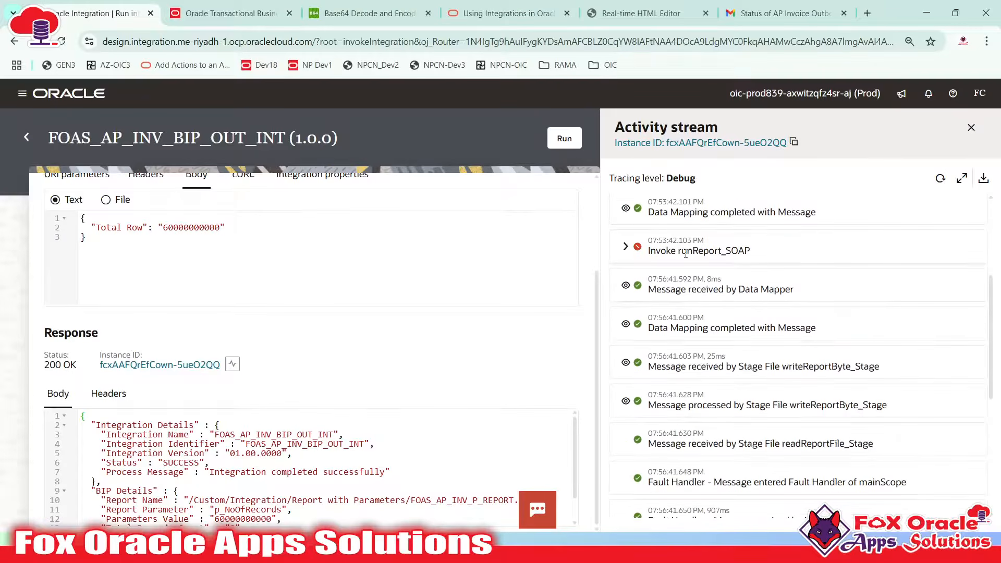
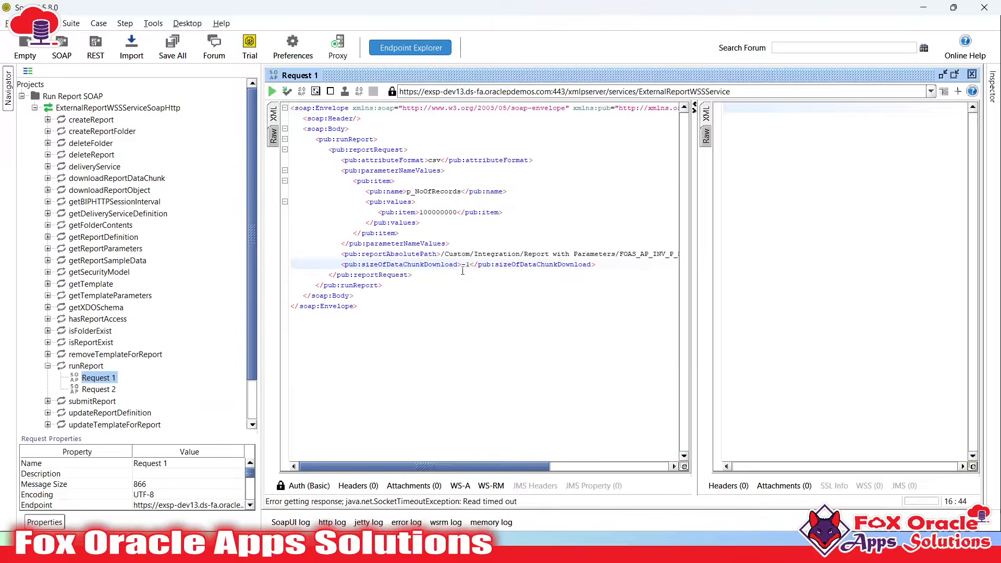
Change sizeOfDataChunkDownload from -1 to 10000 and send the runReport request
{"action": "left_click_drag", "start_coordinate": [462, 266], "coordinate": [471, 265]}
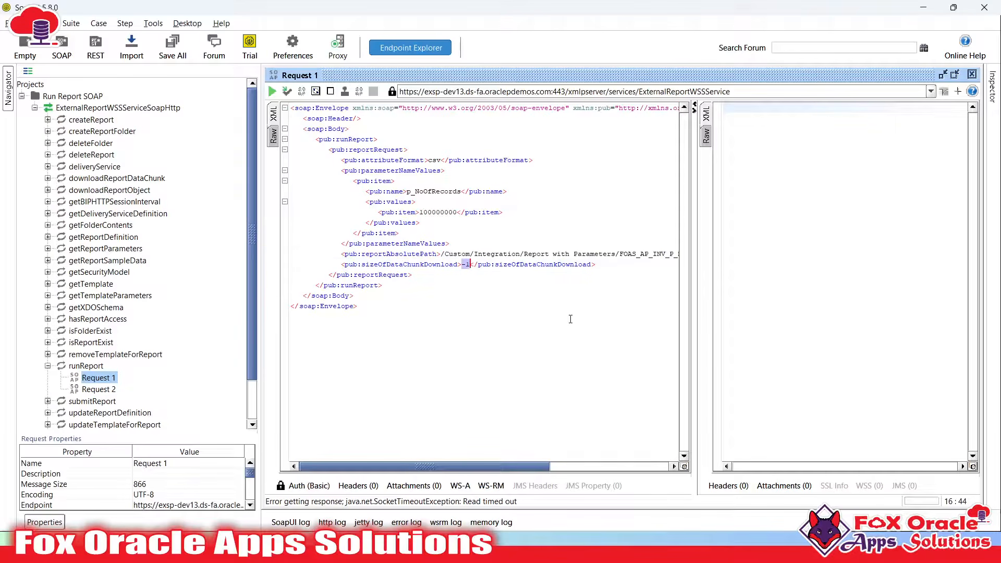
{"action": "type", "text": "100000"}
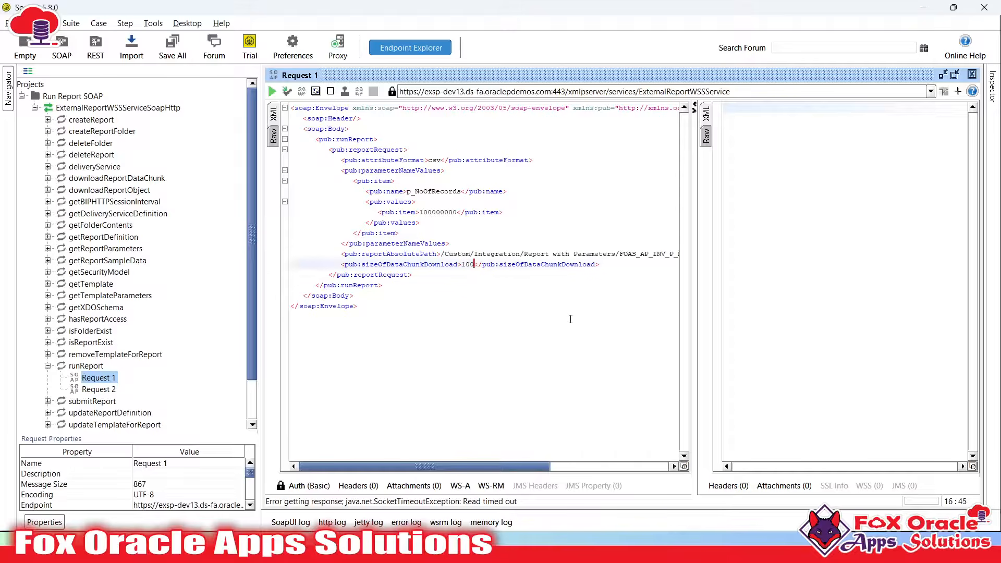
{"action": "left_click", "coordinate": [477, 263]}
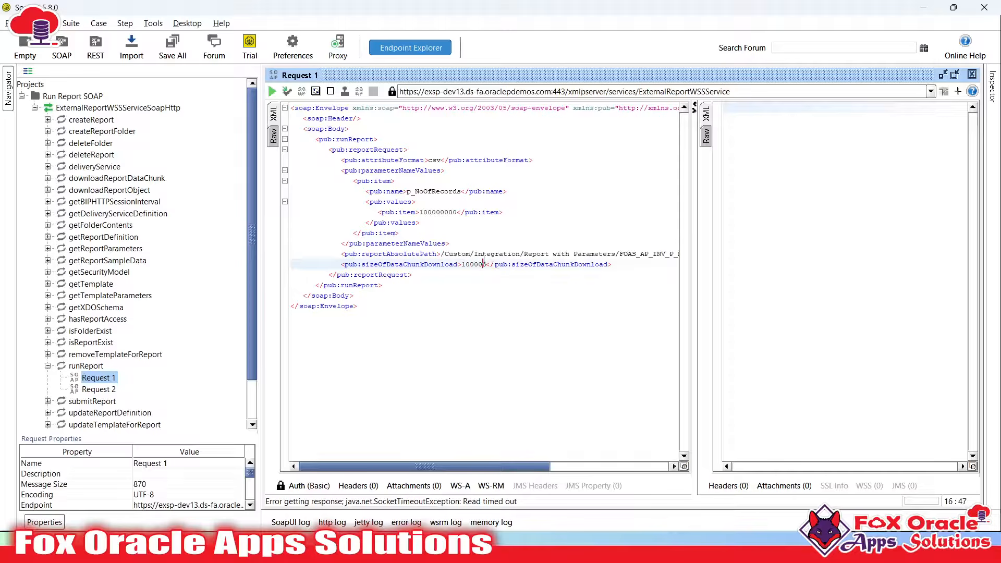
{"action": "key", "text": "BackSpace"}
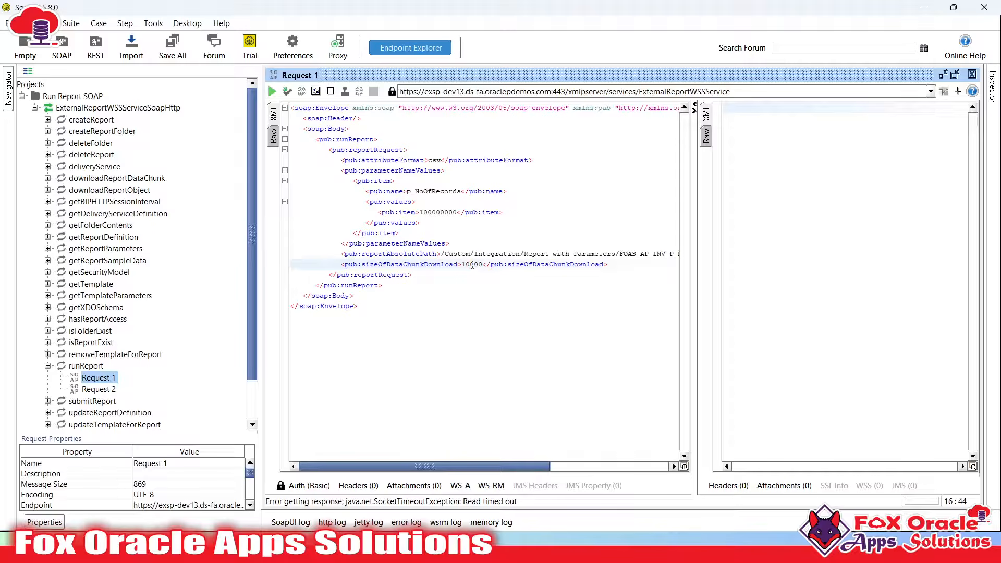
{"action": "left_click", "coordinate": [271, 92]}
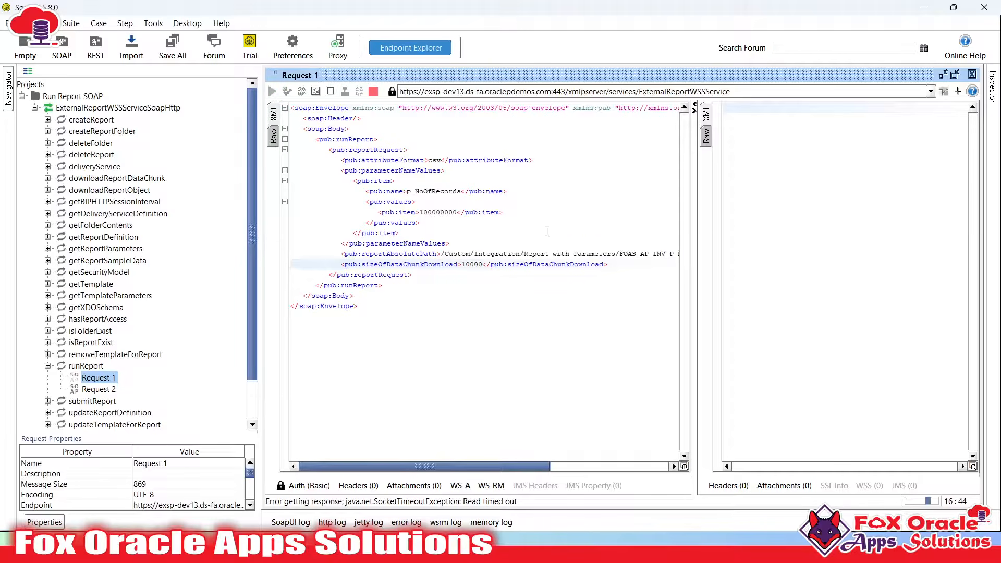
Widen the response pane and lower the chunk size to 5000
{"action": "triple_click", "coordinate": [476, 269]}
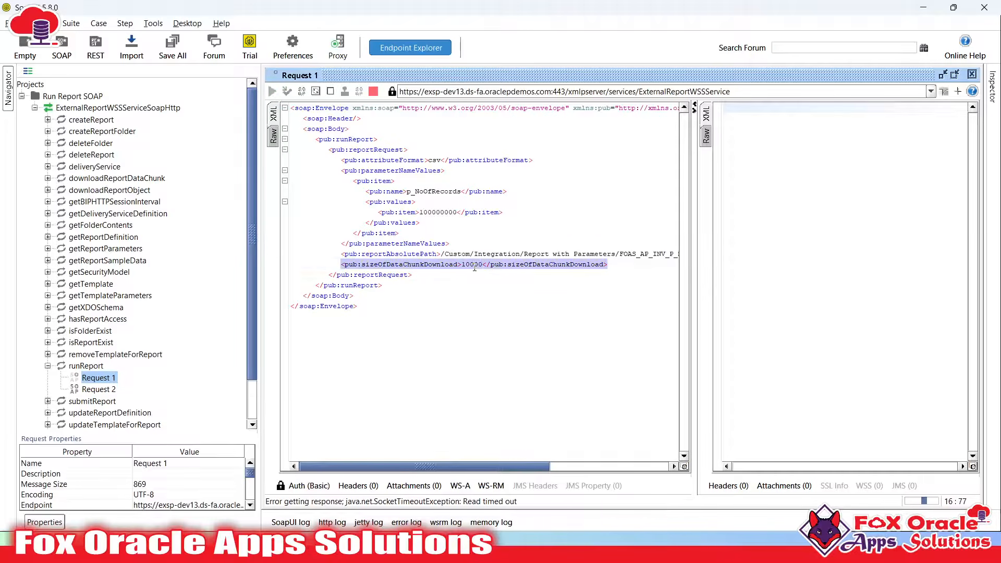
{"action": "left_click", "coordinate": [474, 268]}
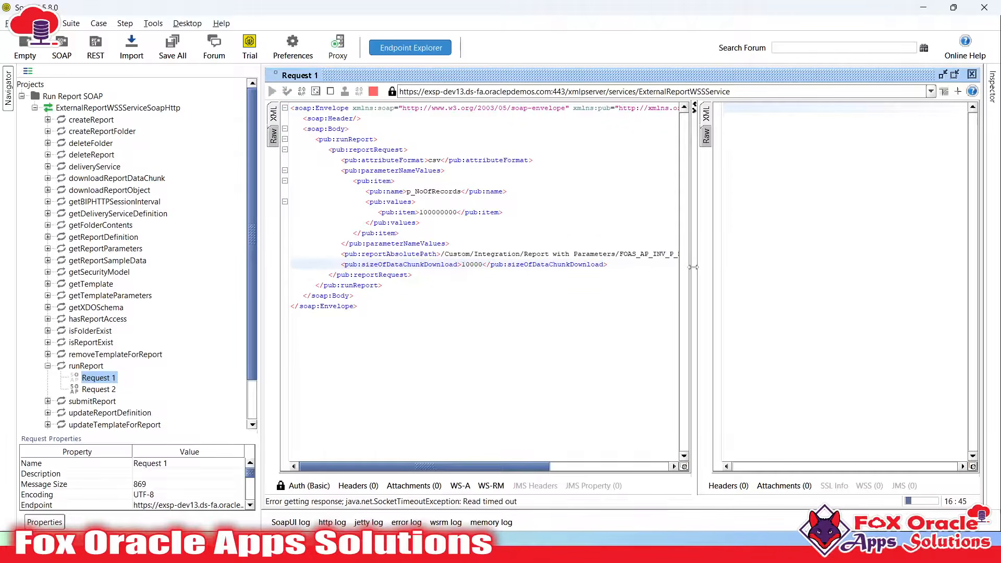
{"action": "left_click_drag", "start_coordinate": [694, 269], "coordinate": [576, 252]}
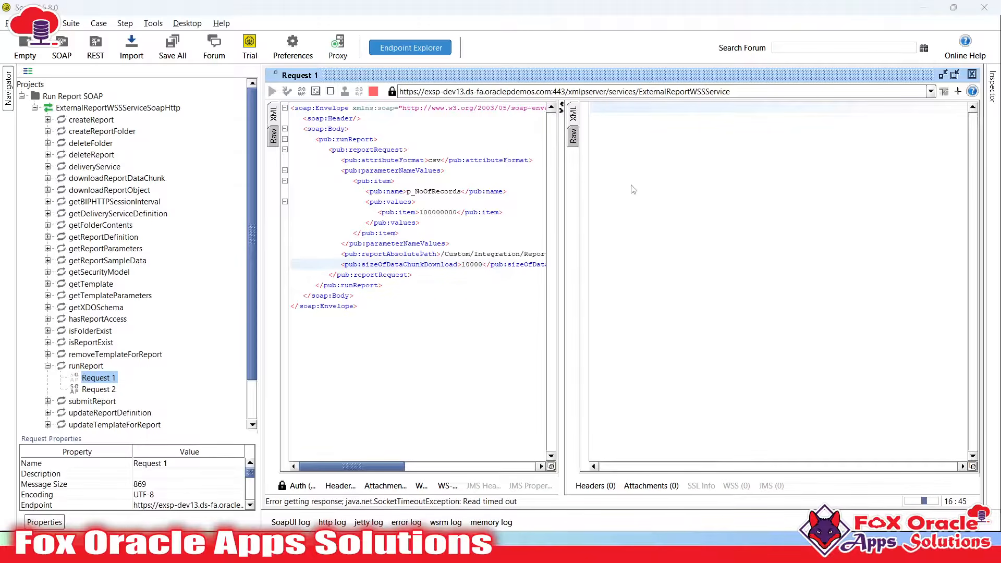
{"action": "key", "text": "super"}
{"action": "key", "text": "super"}
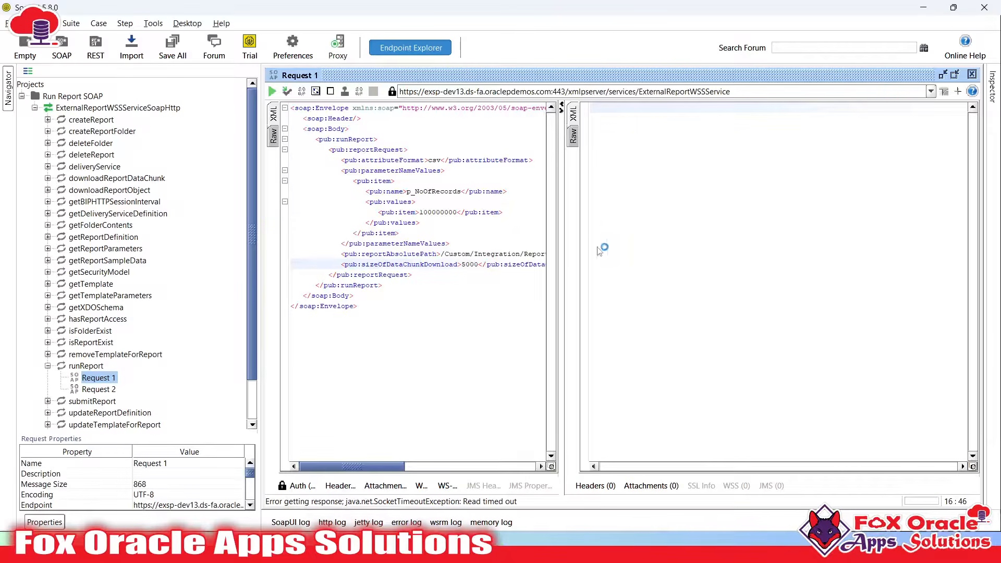
Send the request with chunk size 5000, then remove the 5 to begin changing it to 1000
{"action": "double_click", "coordinate": [468, 265]}
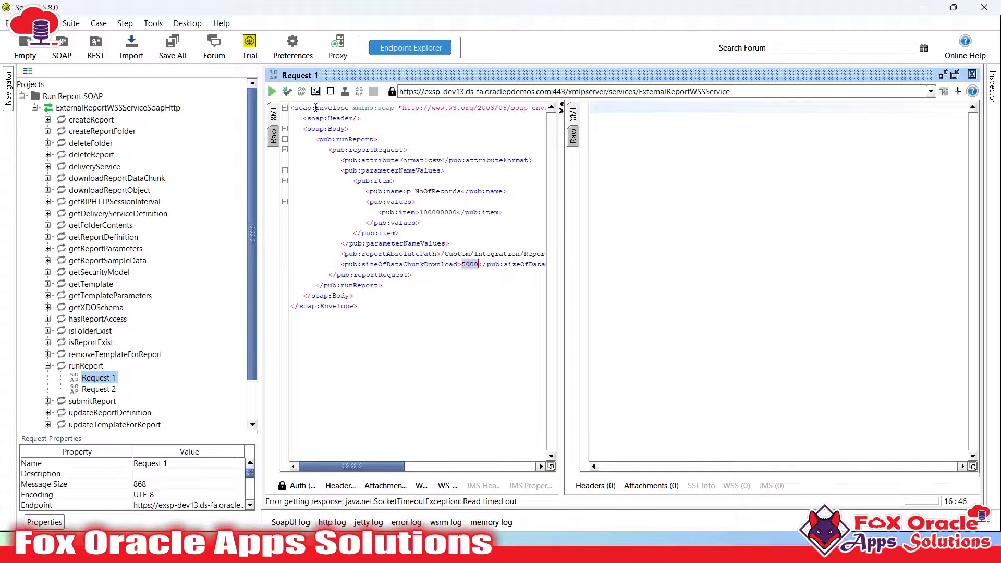
{"action": "left_click", "coordinate": [271, 93]}
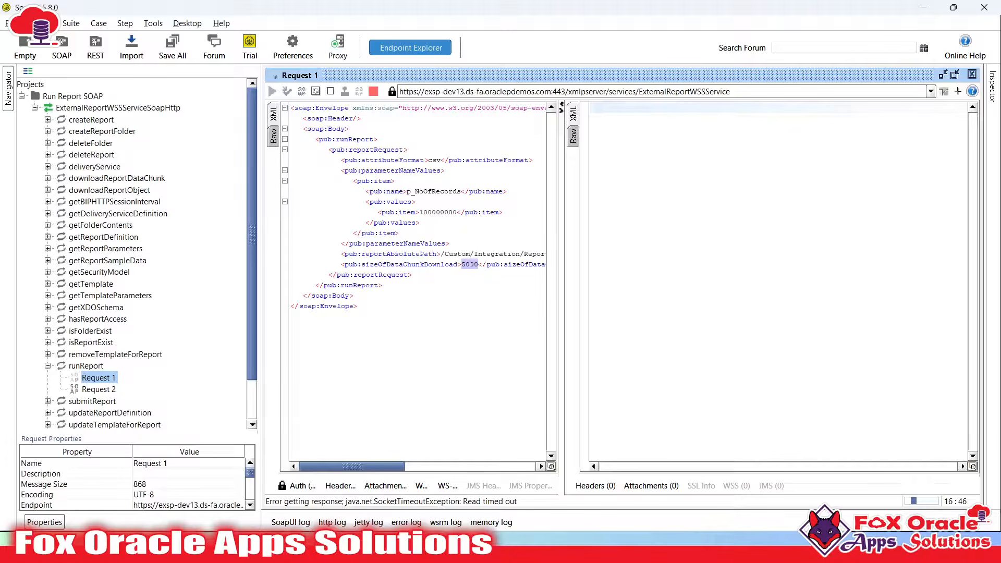
{"action": "left_click", "coordinate": [469, 264]}
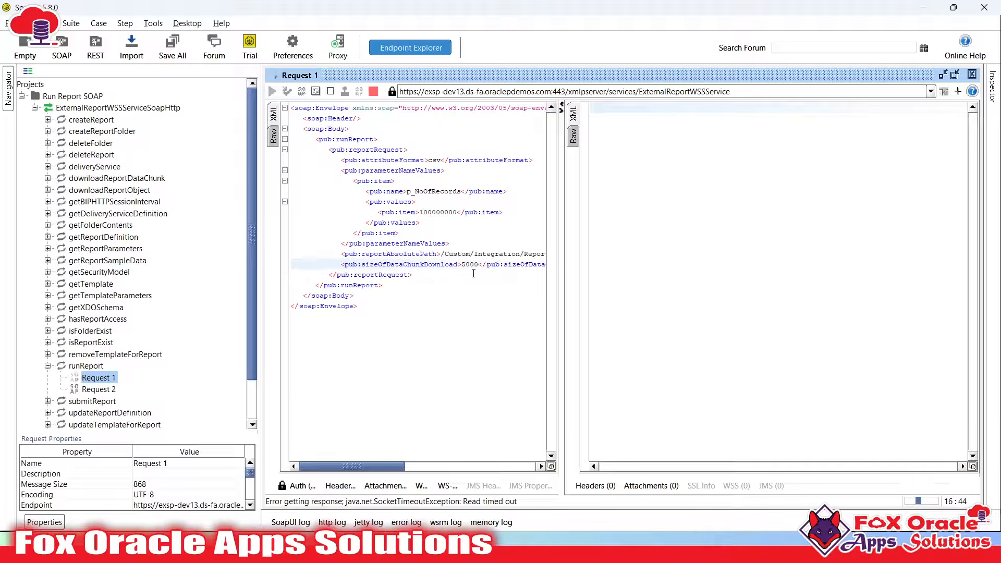
{"action": "key", "text": "super"}
{"action": "key", "text": "super"}
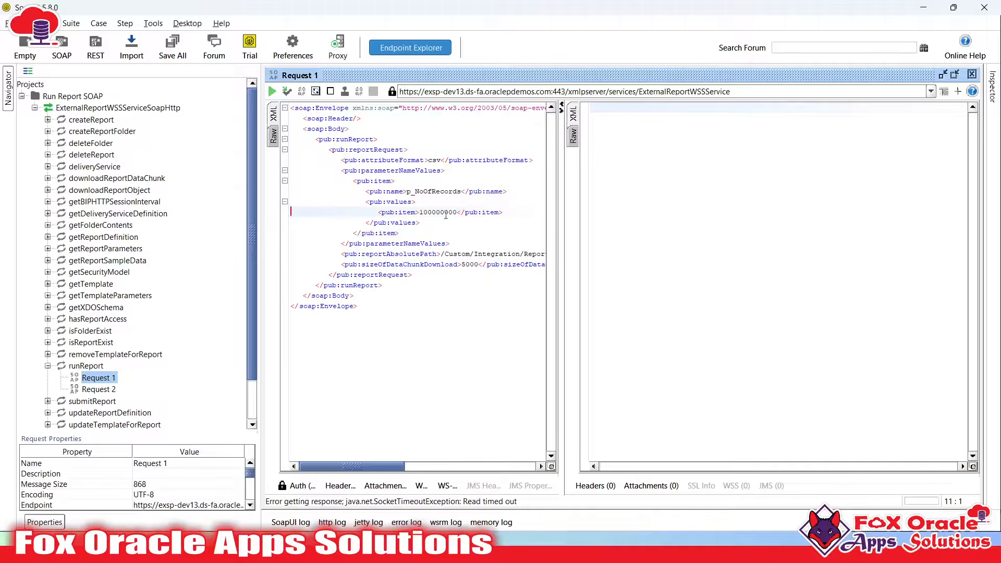
{"action": "left_click", "coordinate": [475, 265]}
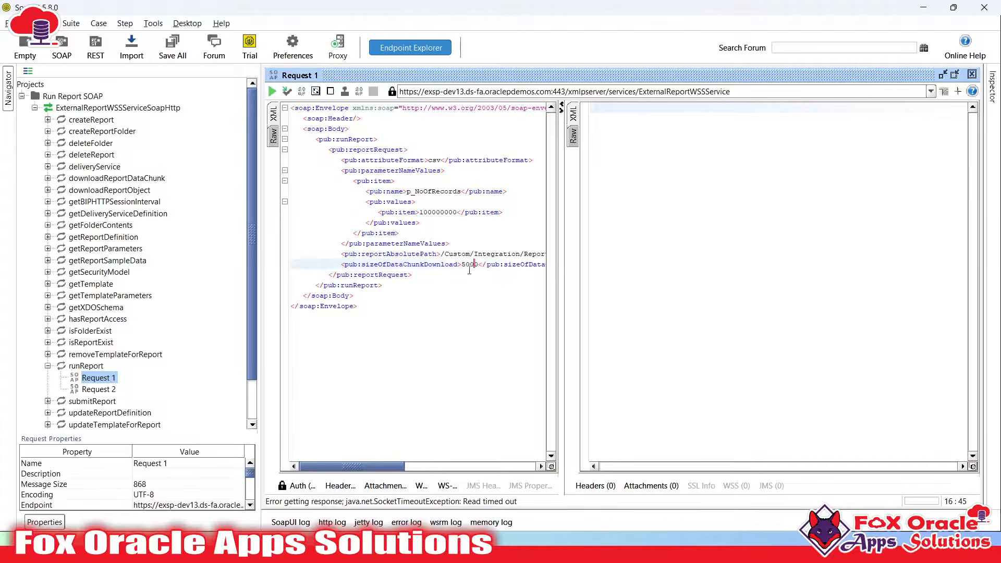
{"action": "key", "text": "Left"}
{"action": "key", "text": "BackSpace"}
Send the request at chunk size 1000, then change it to 500 and send again
{"action": "type", "text": "1"}
{"action": "left_click", "coordinate": [272, 92]}
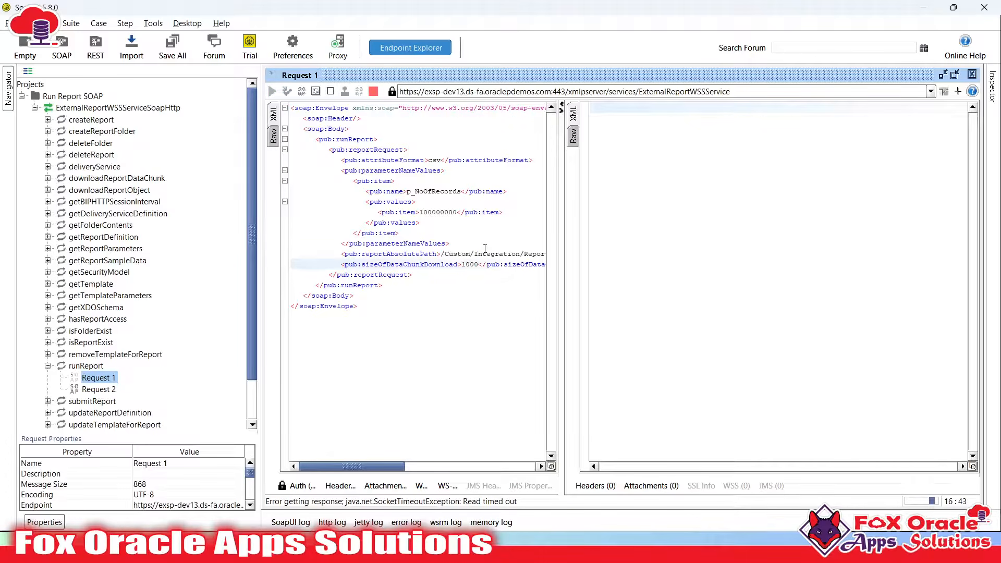
{"action": "double_click", "coordinate": [465, 266]}
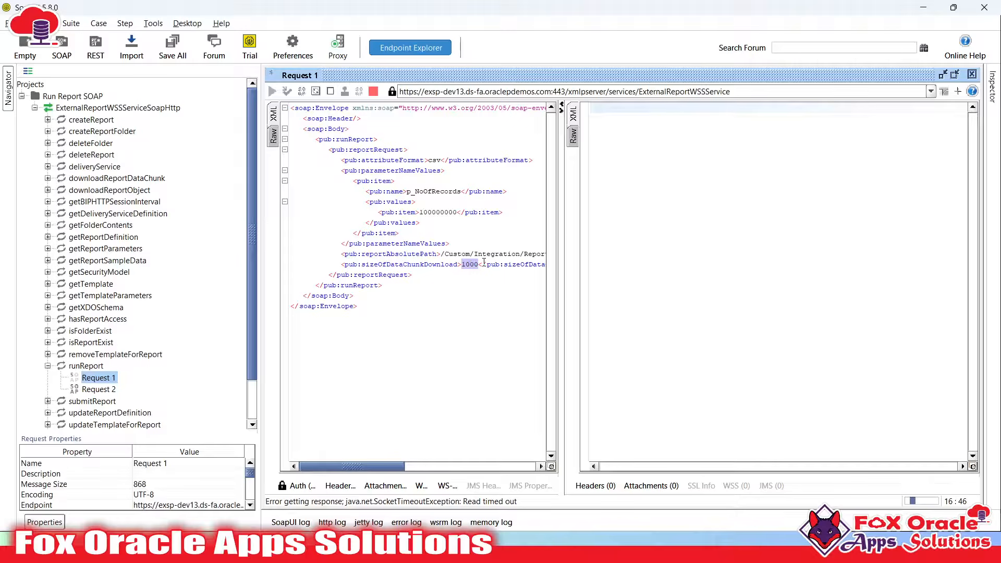
{"action": "left_click", "coordinate": [483, 263]}
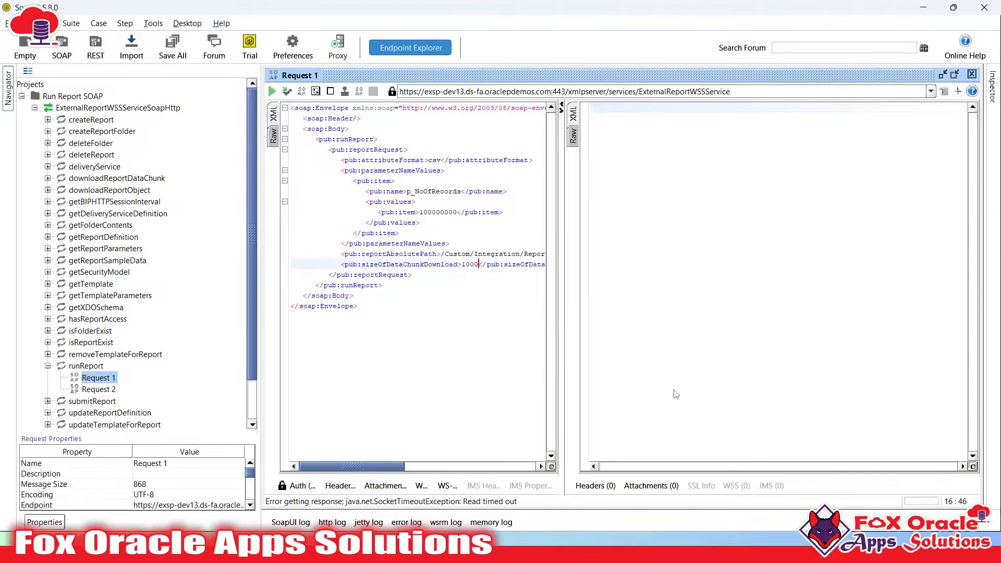
{"action": "left_click", "coordinate": [467, 263]}
{"action": "key", "text": "BackSpace"}
{"action": "type", "text": "5"}
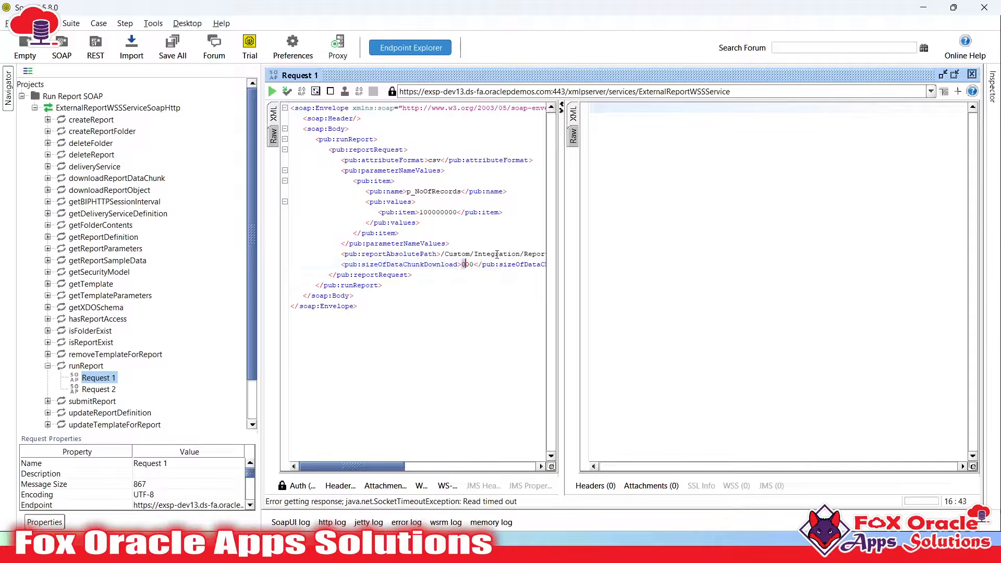
{"action": "left_click", "coordinate": [271, 91]}
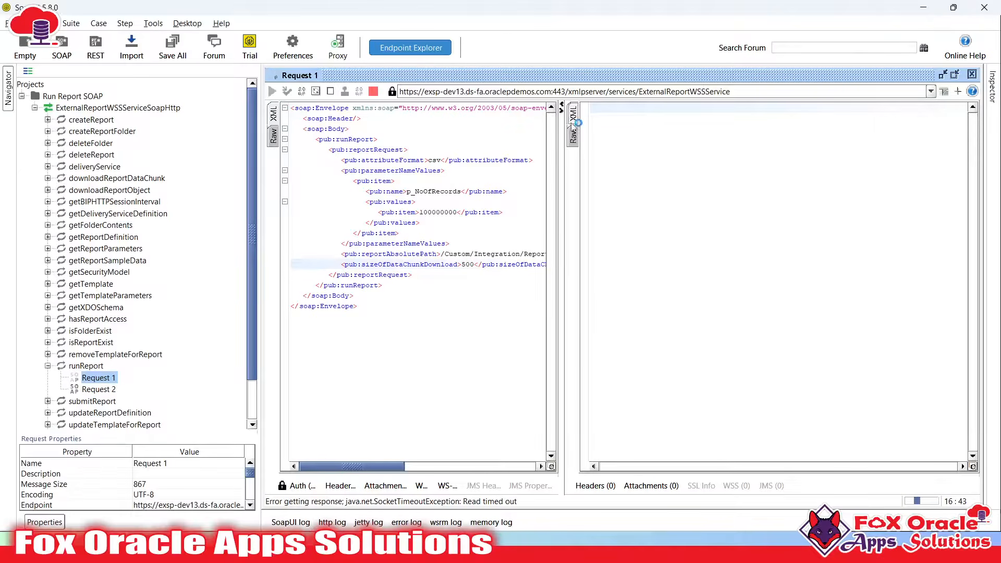
Check the Raw response, which reports missing data after a read timeout
{"action": "left_click", "coordinate": [572, 137]}
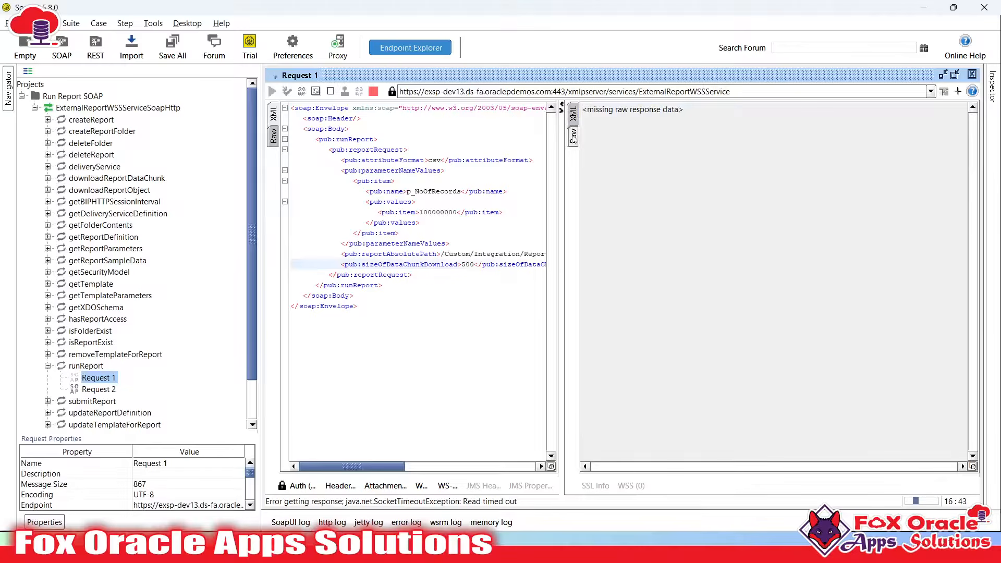
{"action": "left_click", "coordinate": [575, 112]}
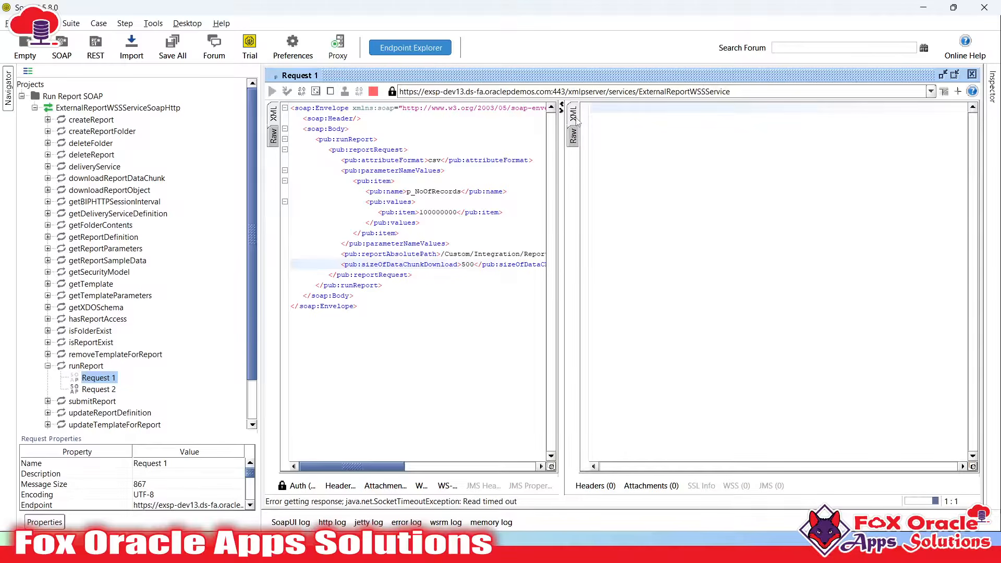
{"action": "left_click", "coordinate": [574, 136]}
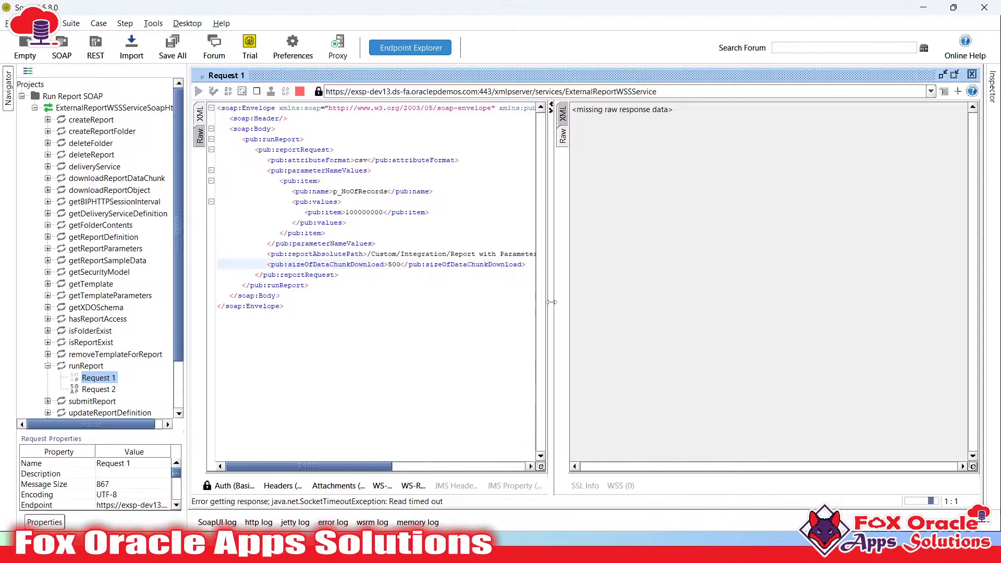
{"action": "key", "text": "super"}
Cancel the running request, set the chunk size to 100 and resend it
{"action": "left_click", "coordinate": [800, 265]}
{"action": "left_click", "coordinate": [300, 91]}
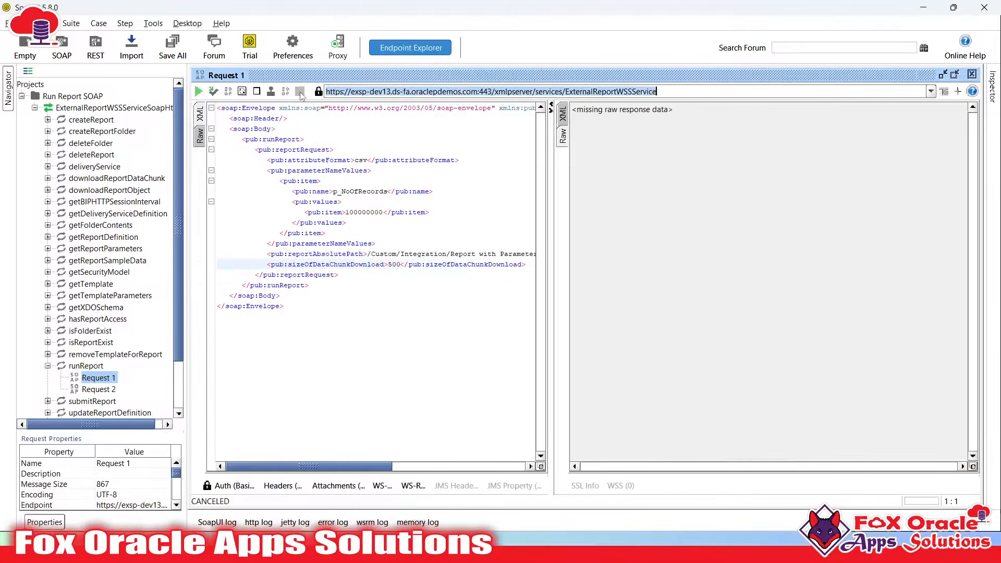
{"action": "double_click", "coordinate": [397, 265]}
{"action": "type", "text": "100"}
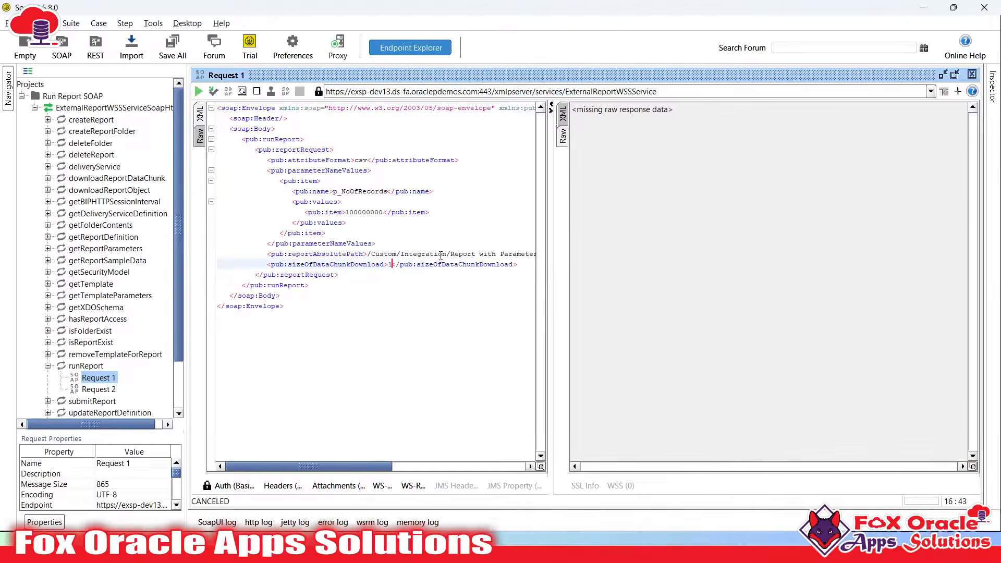
{"action": "key", "text": "alt+Return"}
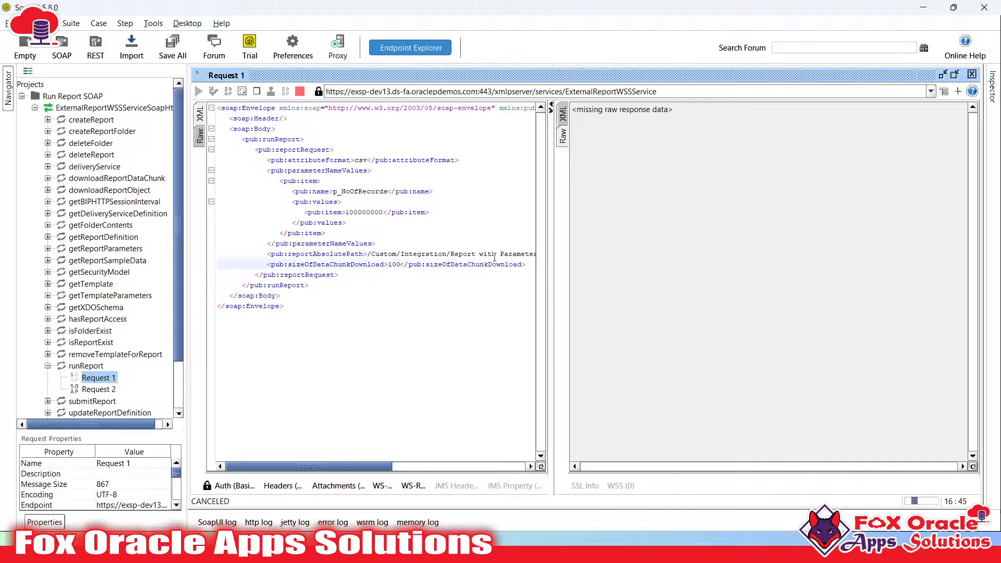
Stop the chunk-size-100 request and switch to the Oracle Integration window
{"action": "double_click", "coordinate": [394, 264]}
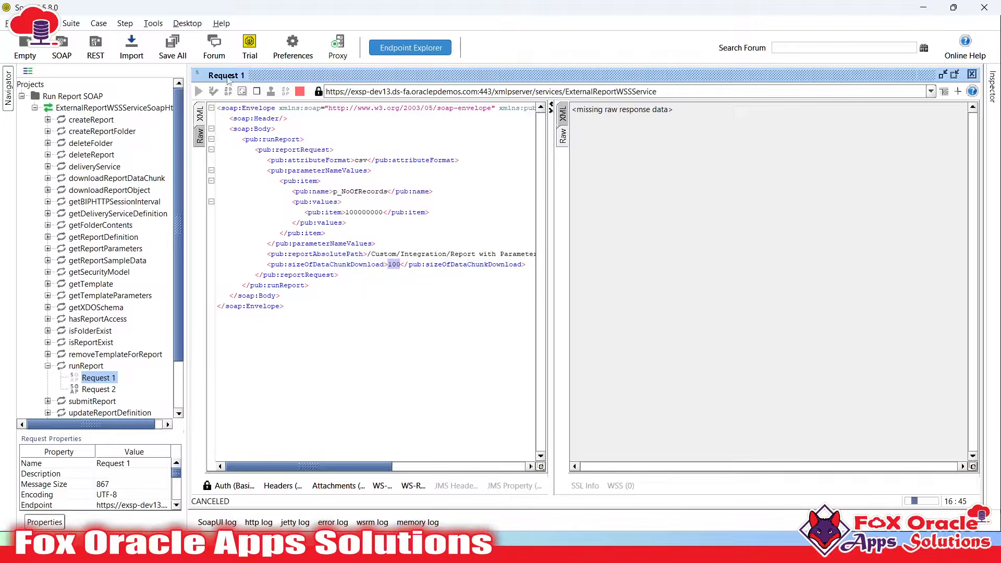
{"action": "left_click", "coordinate": [300, 91]}
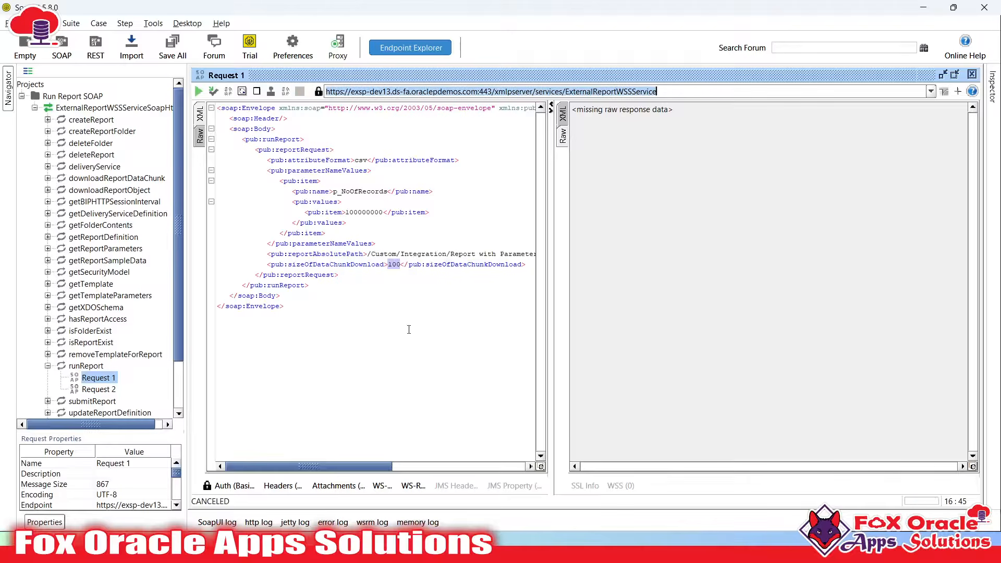
{"action": "left_click", "coordinate": [395, 254]}
{"action": "double_click", "coordinate": [394, 264]}
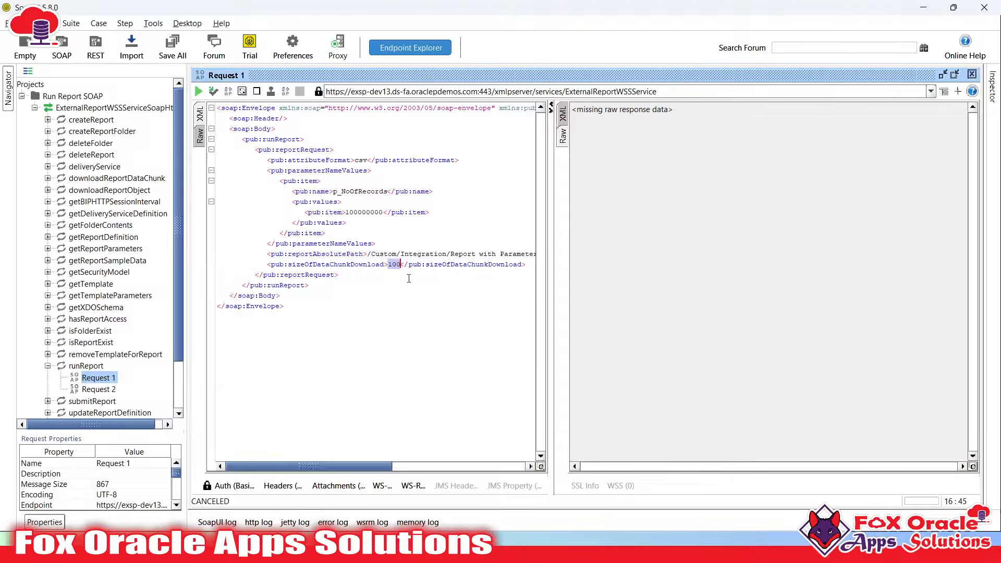
{"action": "key", "text": "alt+Tab"}
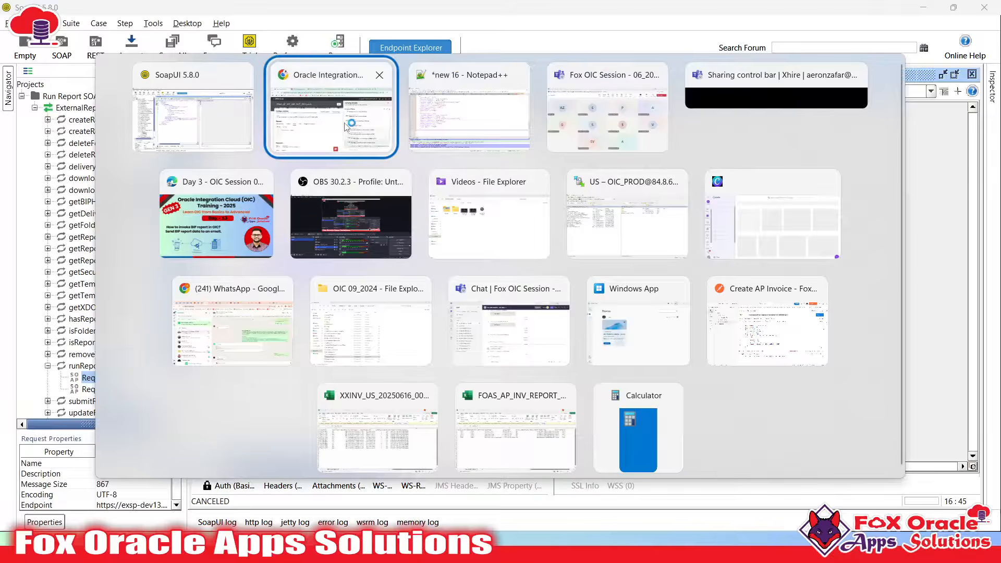
Refresh the previous run's activity stream entries
{"action": "scroll", "coordinate": [365, 313], "scroll_direction": "down", "scroll_amount": 1}
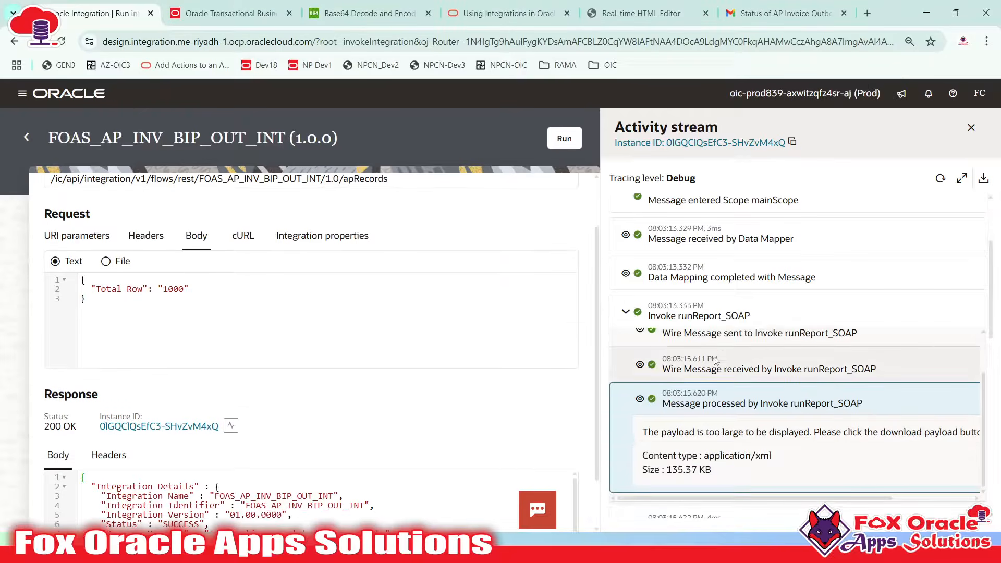
{"action": "scroll", "coordinate": [715, 360], "scroll_direction": "down", "scroll_amount": 7}
{"action": "scroll", "coordinate": [732, 392], "scroll_direction": "up", "scroll_amount": 4}
{"action": "scroll", "coordinate": [711, 384], "scroll_direction": "down", "scroll_amount": 4}
{"action": "scroll", "coordinate": [701, 370], "scroll_direction": "up", "scroll_amount": 5}
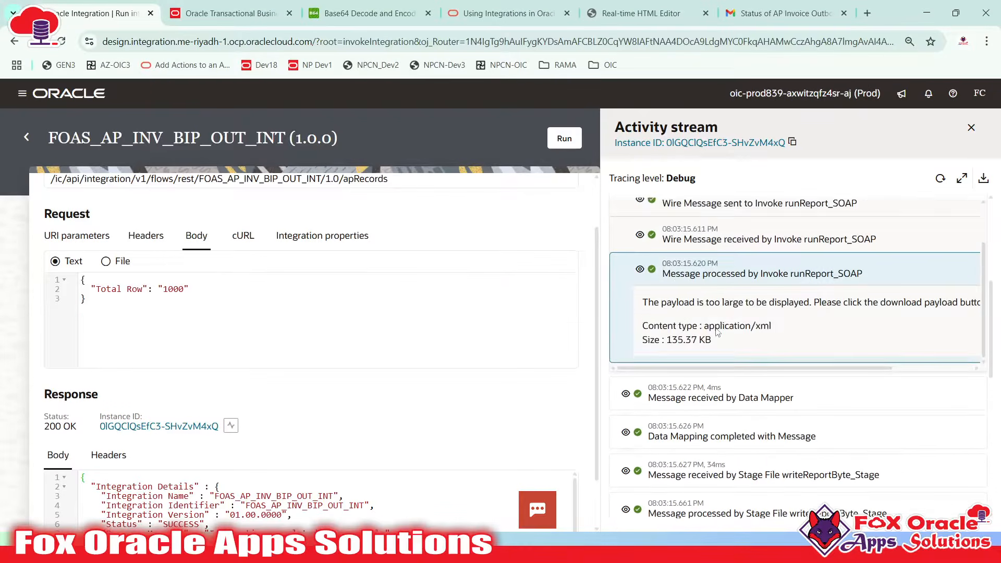
{"action": "scroll", "coordinate": [717, 332], "scroll_direction": "up", "scroll_amount": 1}
{"action": "scroll", "coordinate": [717, 332], "scroll_direction": "down", "scroll_amount": 1}
{"action": "scroll", "coordinate": [716, 332], "scroll_direction": "up", "scroll_amount": 1}
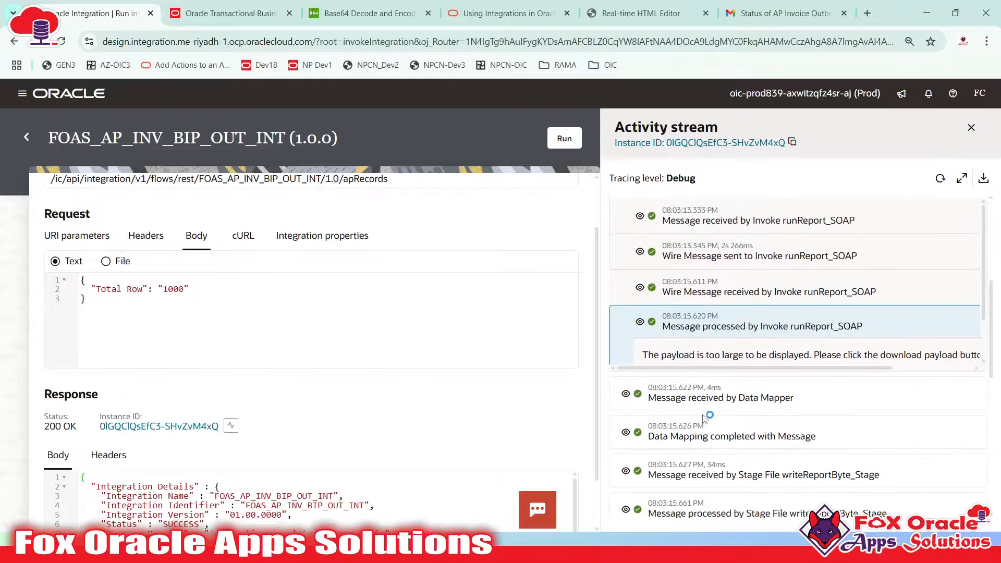
{"action": "scroll", "coordinate": [704, 420], "scroll_direction": "down", "scroll_amount": 2}
{"action": "scroll", "coordinate": [719, 407], "scroll_direction": "up", "scroll_amount": 3}
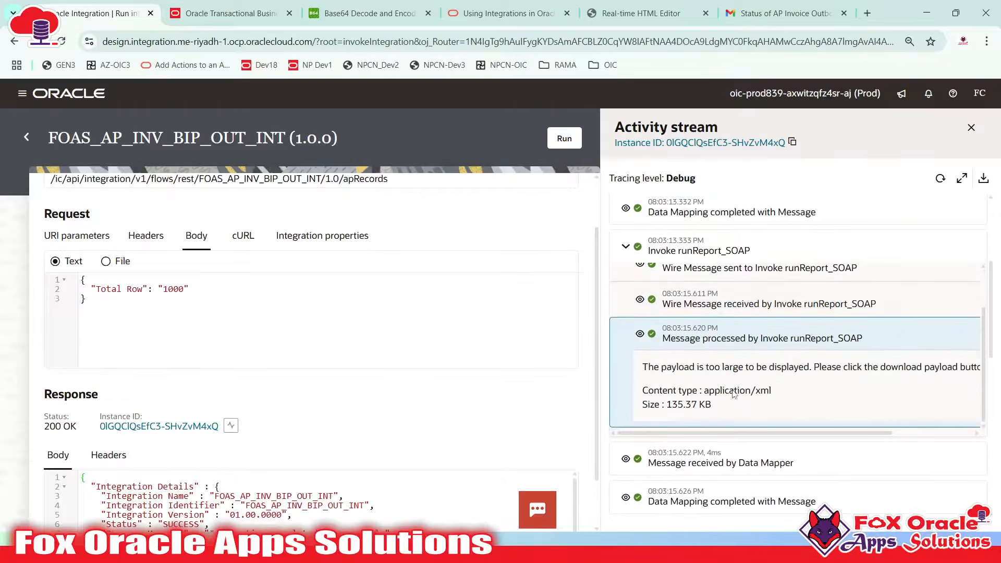
{"action": "scroll", "coordinate": [734, 394], "scroll_direction": "down", "scroll_amount": 6}
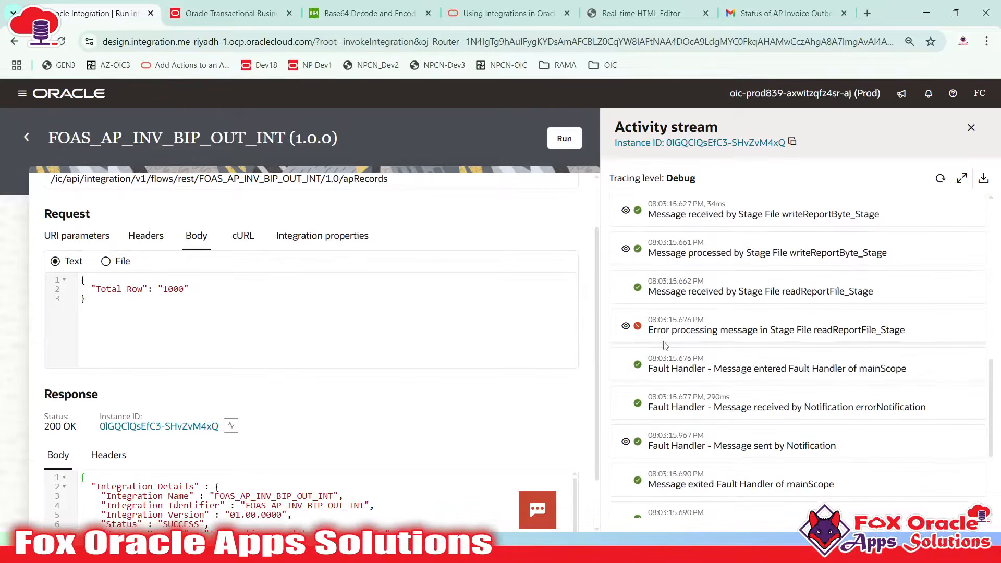
{"action": "left_click", "coordinate": [941, 179]}
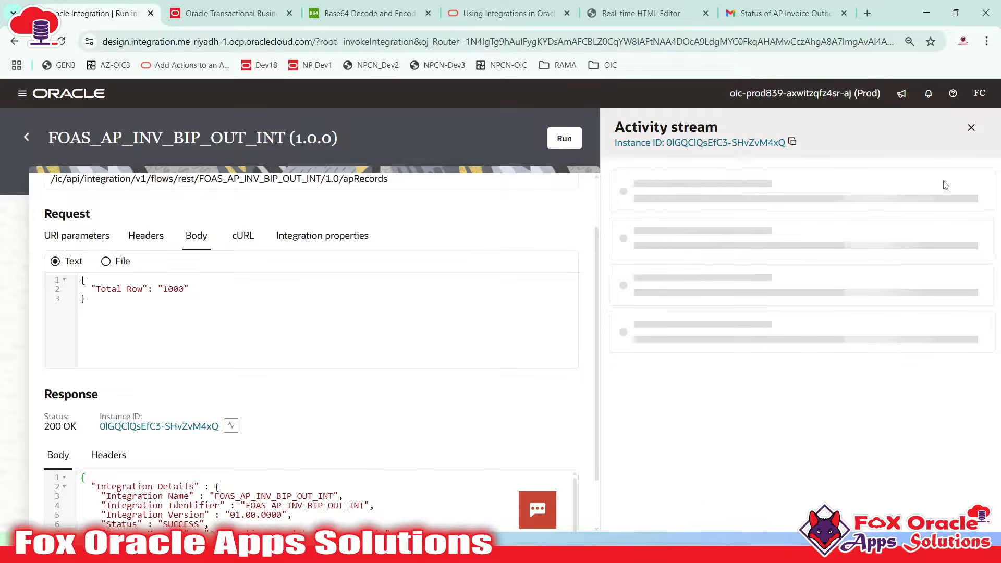
View the writeReportByte_Stage payload showing the 101100-byte CSV, then select Total Row 100
{"action": "scroll", "coordinate": [809, 326], "scroll_direction": "down", "scroll_amount": 6}
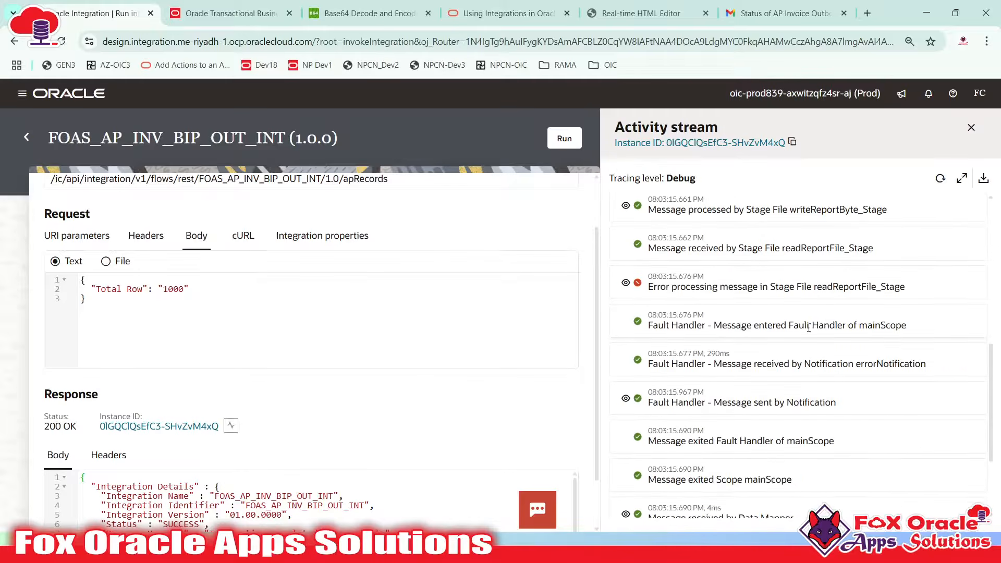
{"action": "scroll", "coordinate": [808, 326], "scroll_direction": "up", "scroll_amount": 3}
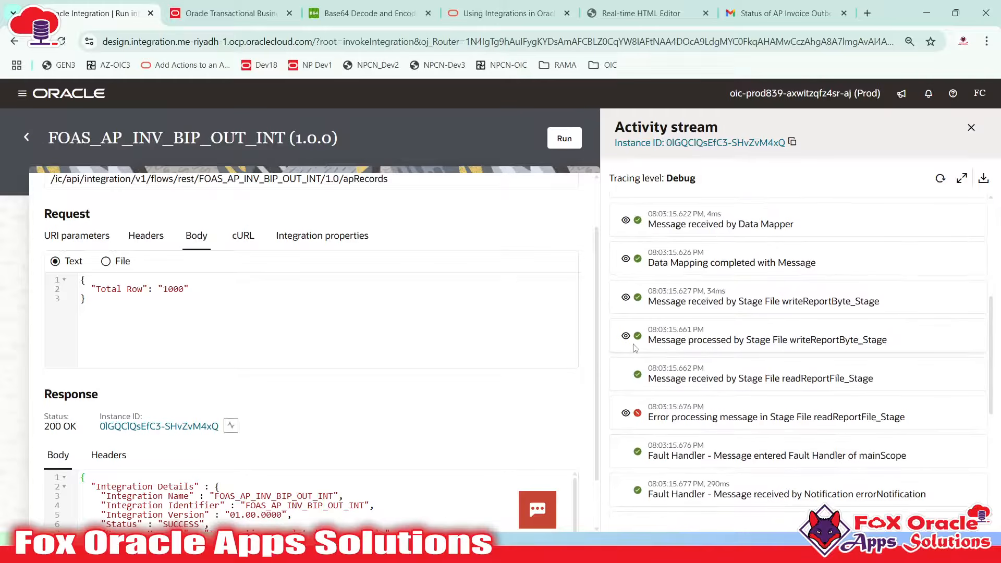
{"action": "left_click", "coordinate": [626, 337]}
{"action": "scroll", "coordinate": [759, 319], "scroll_direction": "down", "scroll_amount": 3}
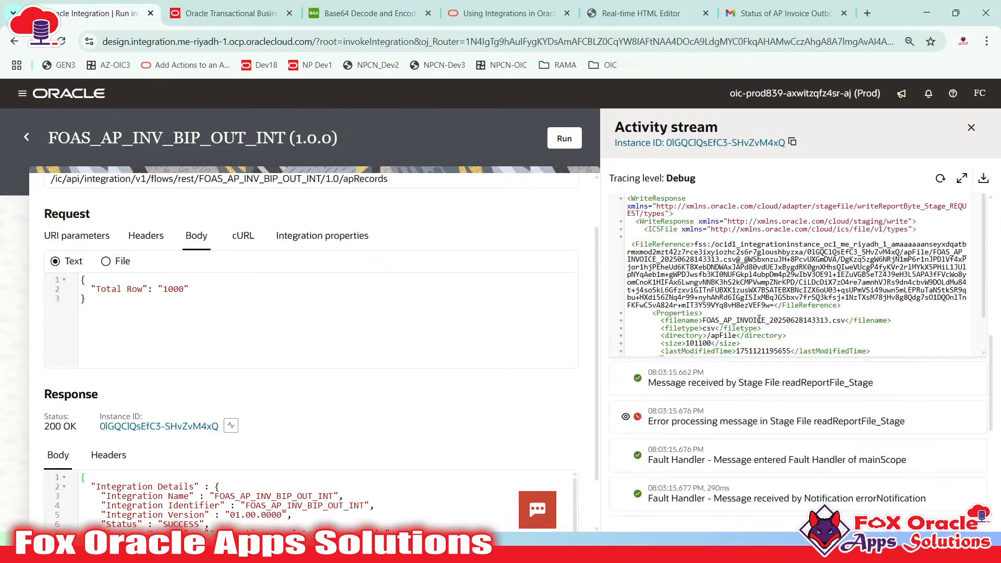
{"action": "scroll", "coordinate": [745, 317], "scroll_direction": "down", "scroll_amount": 1}
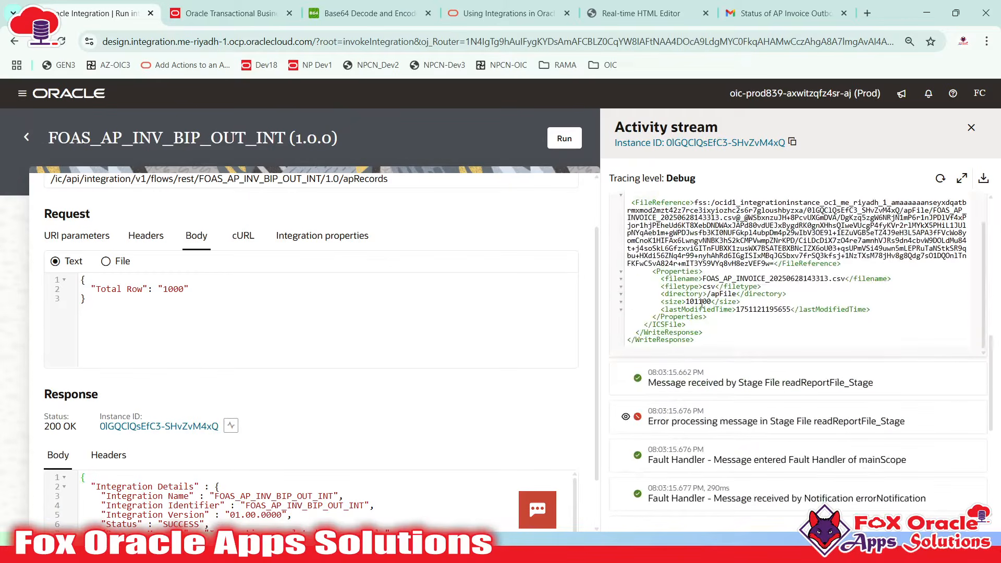
{"action": "scroll", "coordinate": [743, 410], "scroll_direction": "up", "scroll_amount": 10}
{"action": "scroll", "coordinate": [37, 364], "scroll_direction": "up", "scroll_amount": 1}
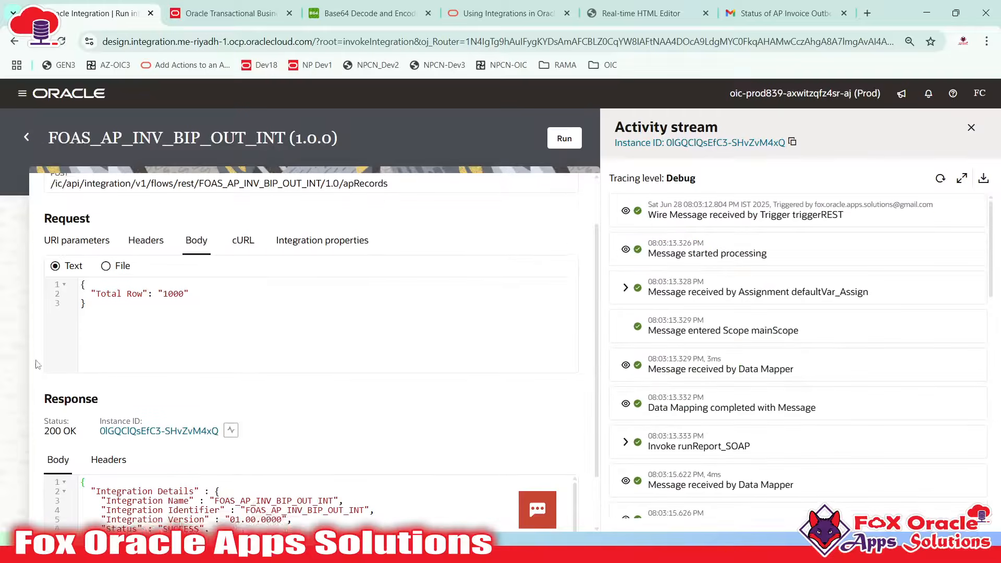
{"action": "scroll", "coordinate": [192, 333], "scroll_direction": "up", "scroll_amount": 1}
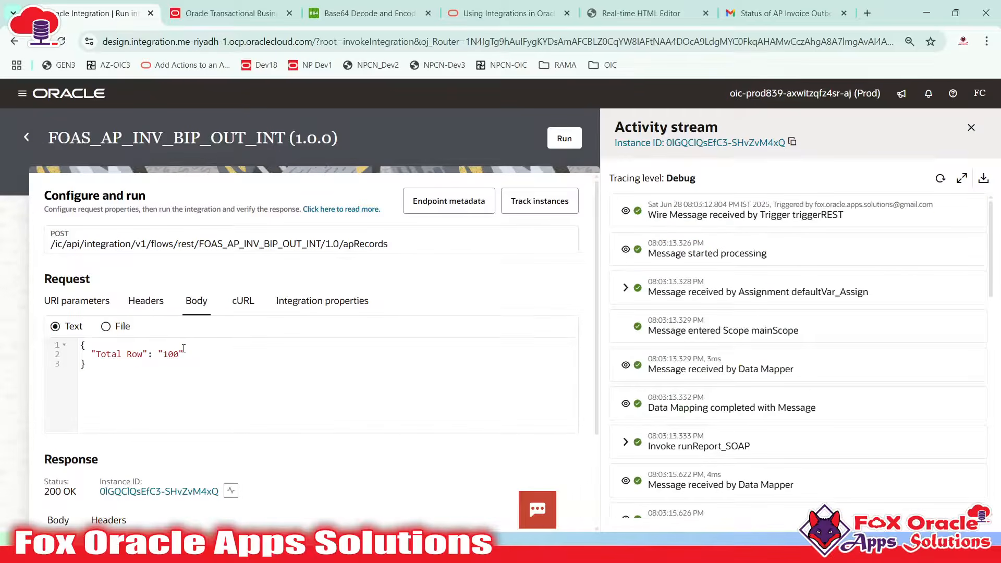
{"action": "scroll", "coordinate": [219, 346], "scroll_direction": "down", "scroll_amount": 3}
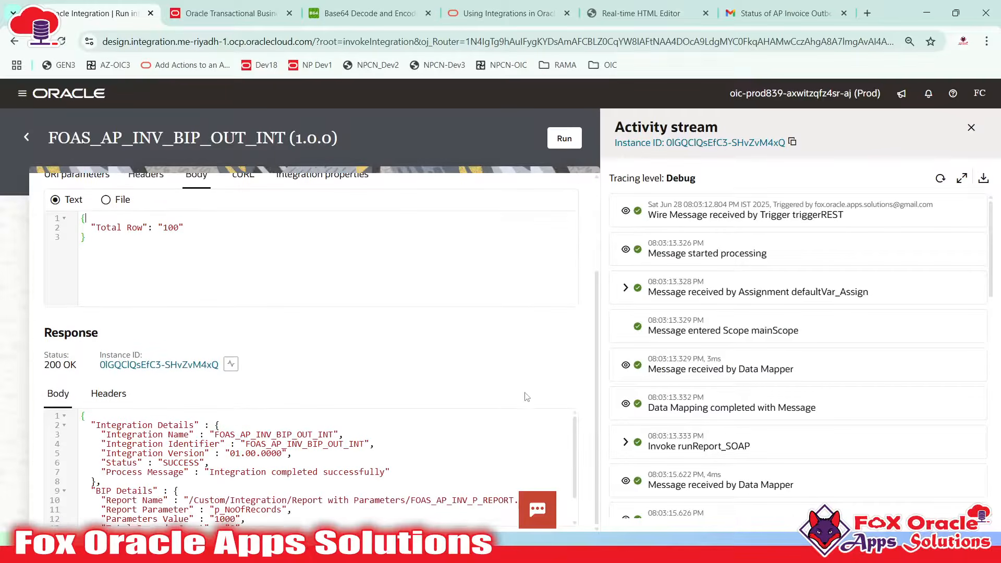
{"action": "scroll", "coordinate": [239, 363], "scroll_direction": "up", "scroll_amount": 3}
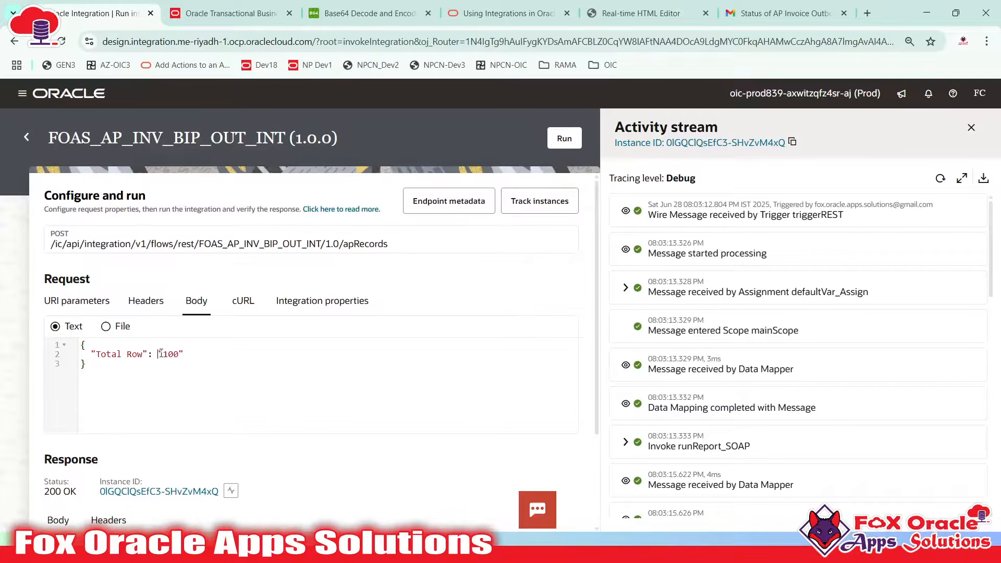
{"action": "left_click_drag", "start_coordinate": [167, 353], "coordinate": [176, 353]}
Change Total Row from 100 to 1000 and run the integration
{"action": "left_click", "coordinate": [174, 354]}
{"action": "type", "text": "0"}
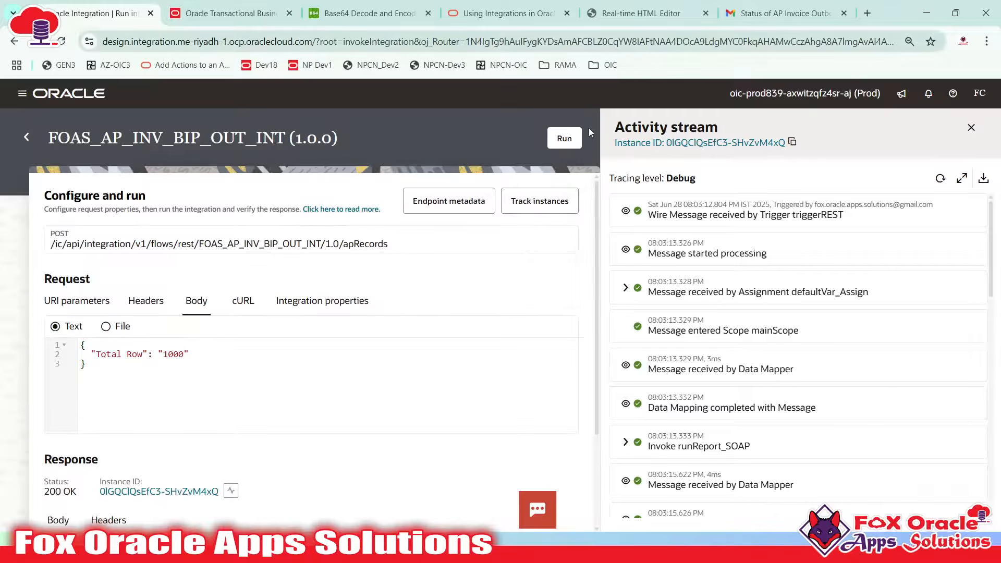
{"action": "left_click", "coordinate": [564, 139]}
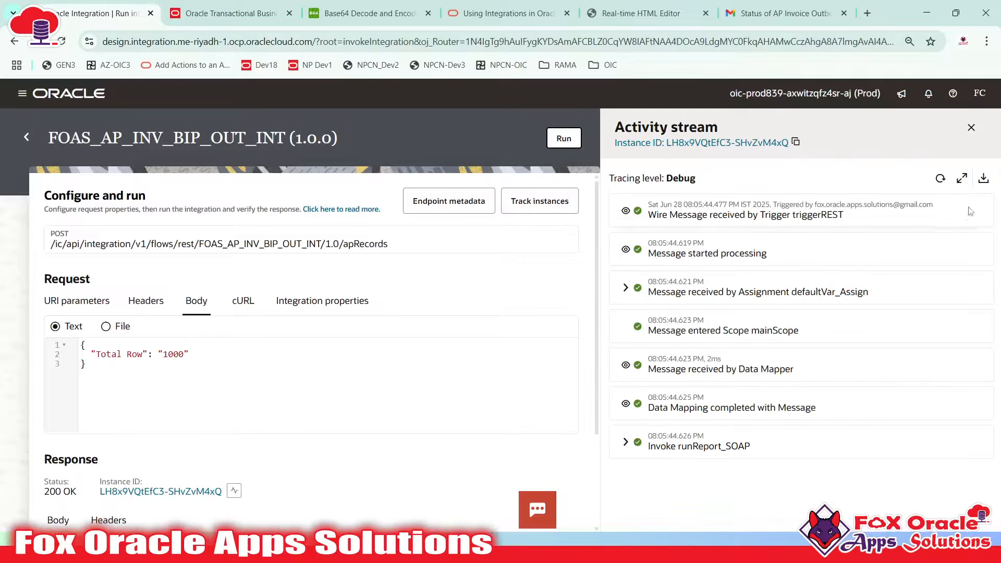
Refresh the activity stream for the new run and expand the Invoke runReport_SOAP details
{"action": "left_click", "coordinate": [940, 178]}
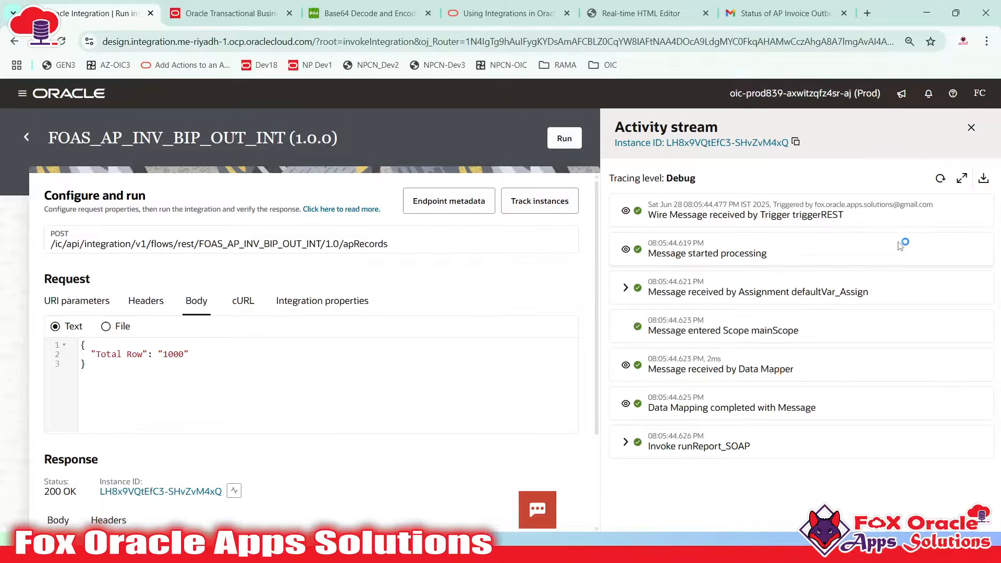
{"action": "left_click", "coordinate": [940, 178]}
{"action": "scroll", "coordinate": [727, 327], "scroll_direction": "down", "scroll_amount": 4}
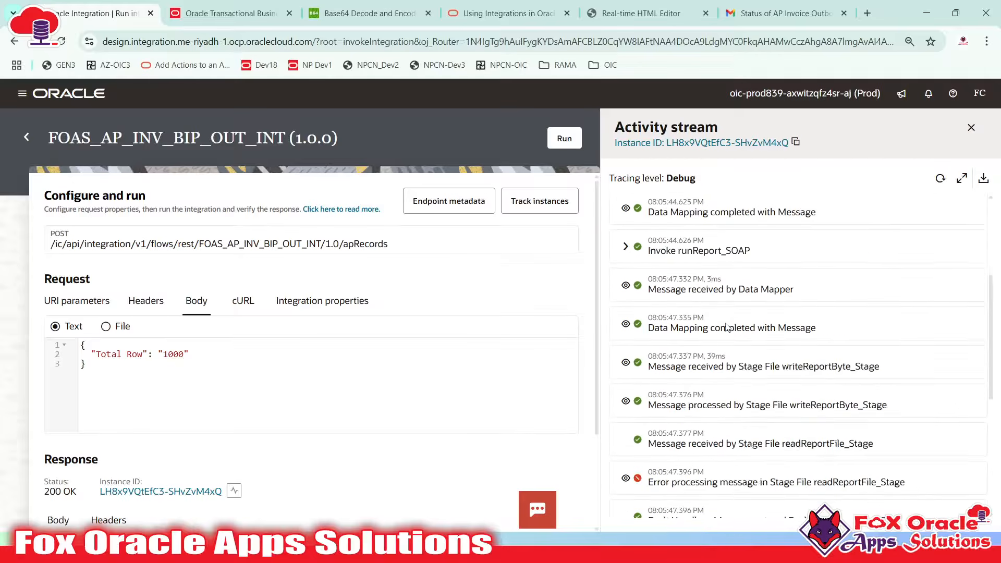
{"action": "scroll", "coordinate": [727, 327], "scroll_direction": "down", "scroll_amount": 3}
{"action": "scroll", "coordinate": [768, 302], "scroll_direction": "up", "scroll_amount": 5}
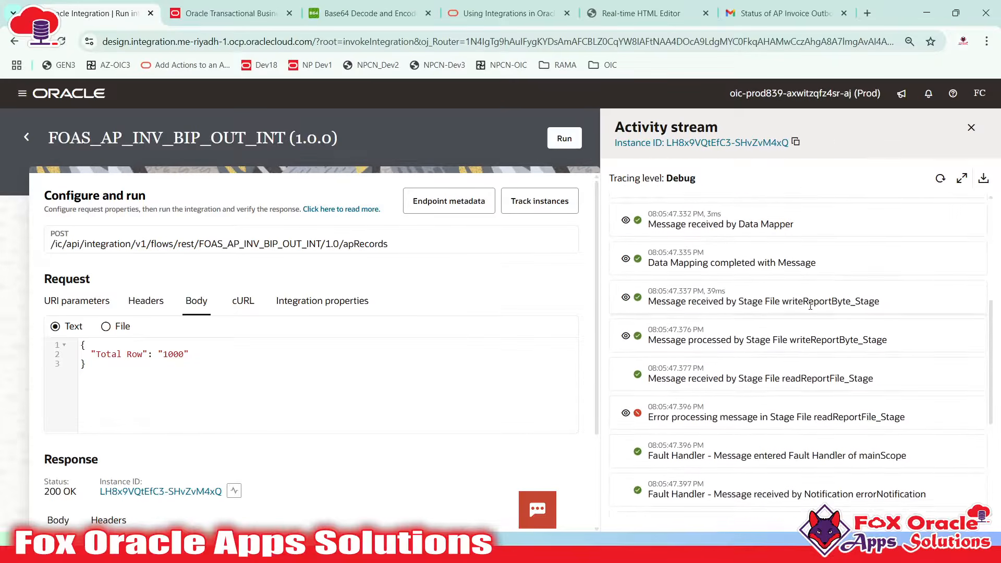
{"action": "left_click", "coordinate": [641, 315]}
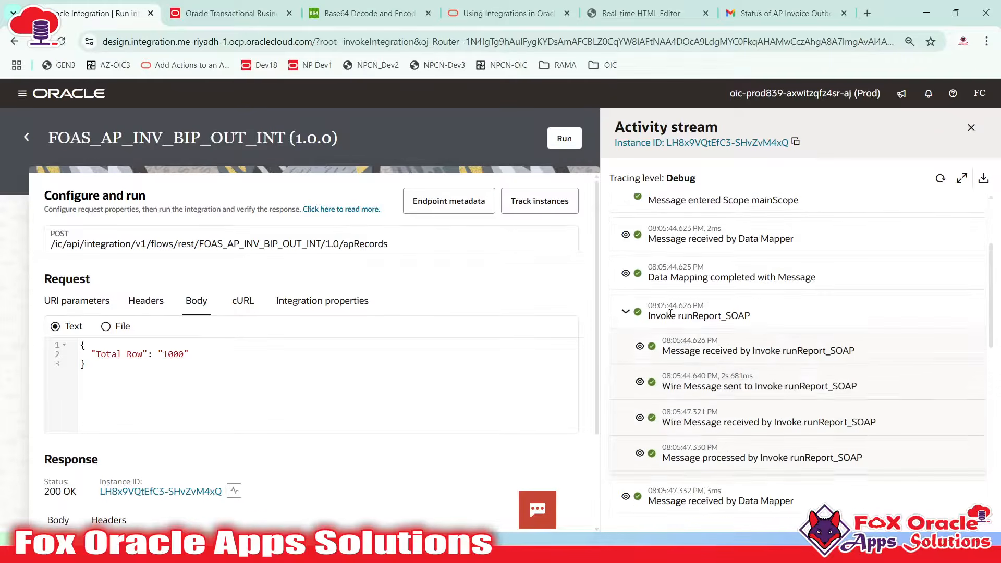
{"action": "scroll", "coordinate": [735, 339], "scroll_direction": "down", "scroll_amount": 1}
{"action": "left_click", "coordinate": [735, 383]}
{"action": "scroll", "coordinate": [735, 350], "scroll_direction": "down", "scroll_amount": 1}
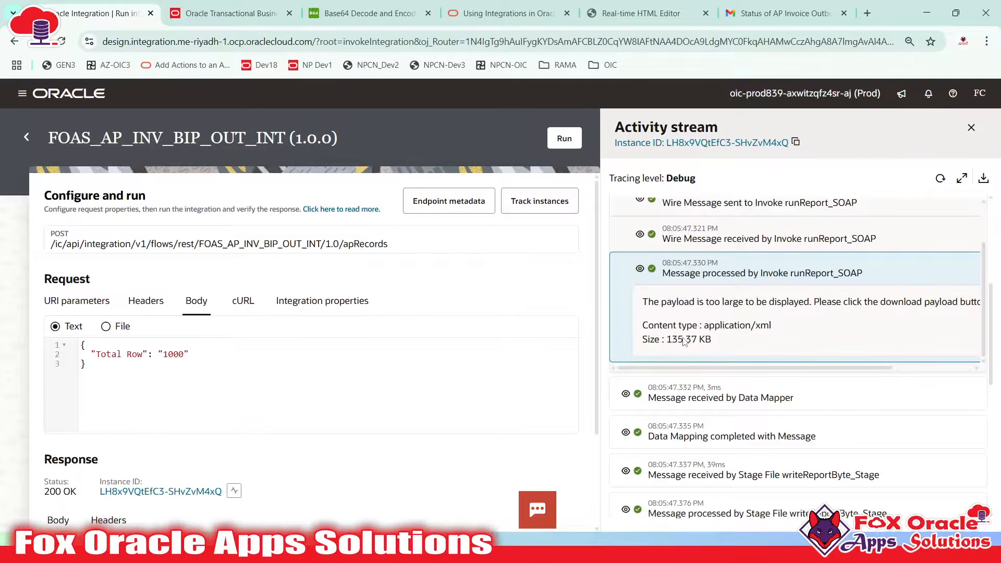
Open the writeReportByte_Stage payload showing FOAS_AP_INVOICE_20250628143544.csv at size 101100
{"action": "left_click_drag", "start_coordinate": [751, 363], "coordinate": [851, 347]}
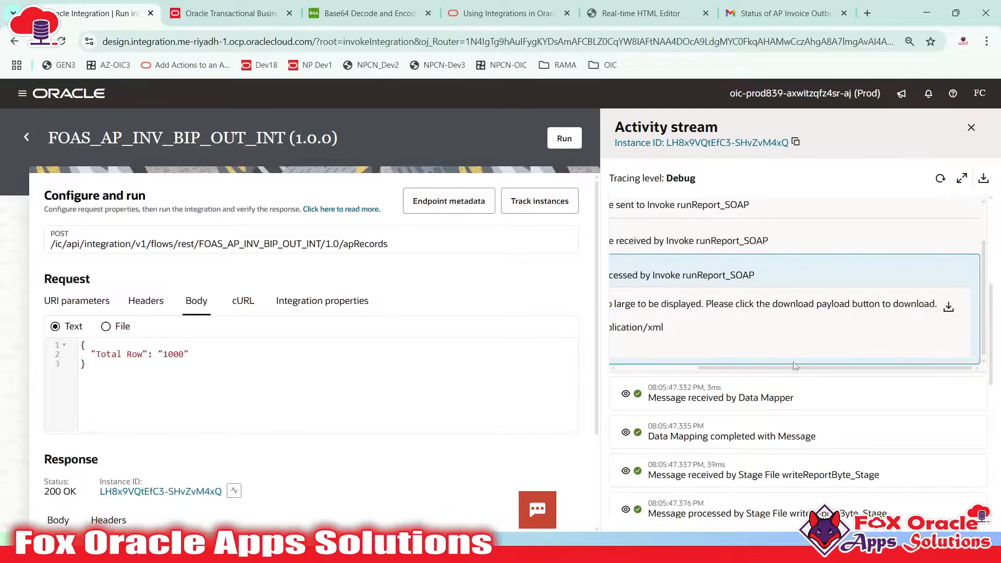
{"action": "left_click_drag", "start_coordinate": [795, 366], "coordinate": [732, 328]}
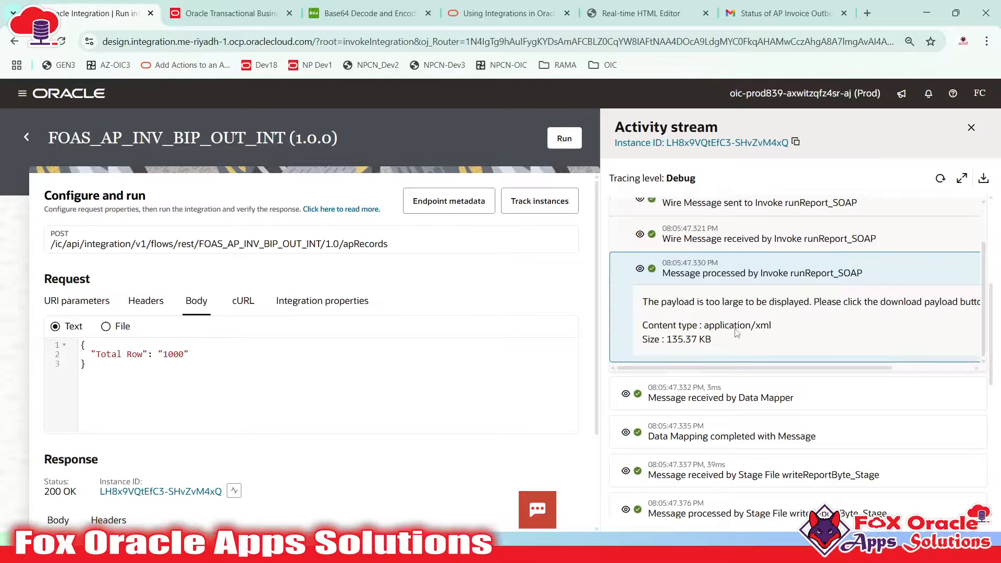
{"action": "scroll", "coordinate": [736, 333], "scroll_direction": "down", "scroll_amount": 3}
{"action": "left_click_drag", "start_coordinate": [788, 280], "coordinate": [855, 284]}
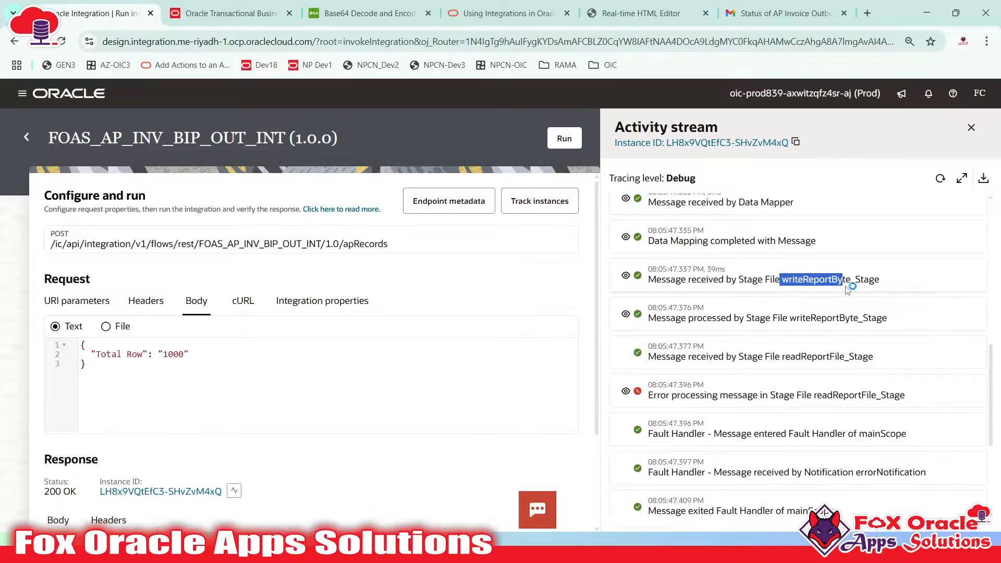
{"action": "left_click_drag", "start_coordinate": [790, 317], "coordinate": [895, 321]}
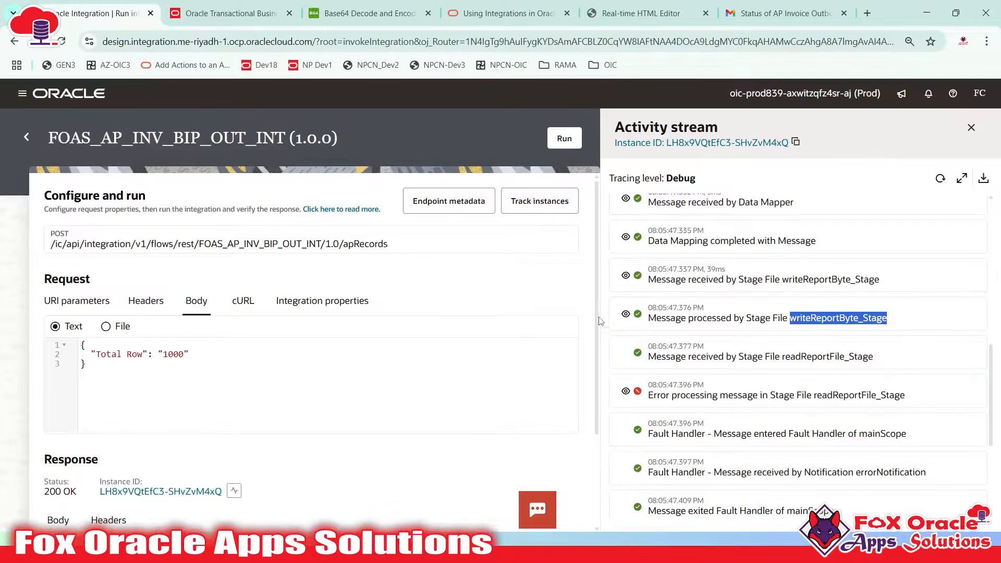
{"action": "left_click", "coordinate": [626, 313]}
{"action": "scroll", "coordinate": [723, 309], "scroll_direction": "down", "scroll_amount": 3}
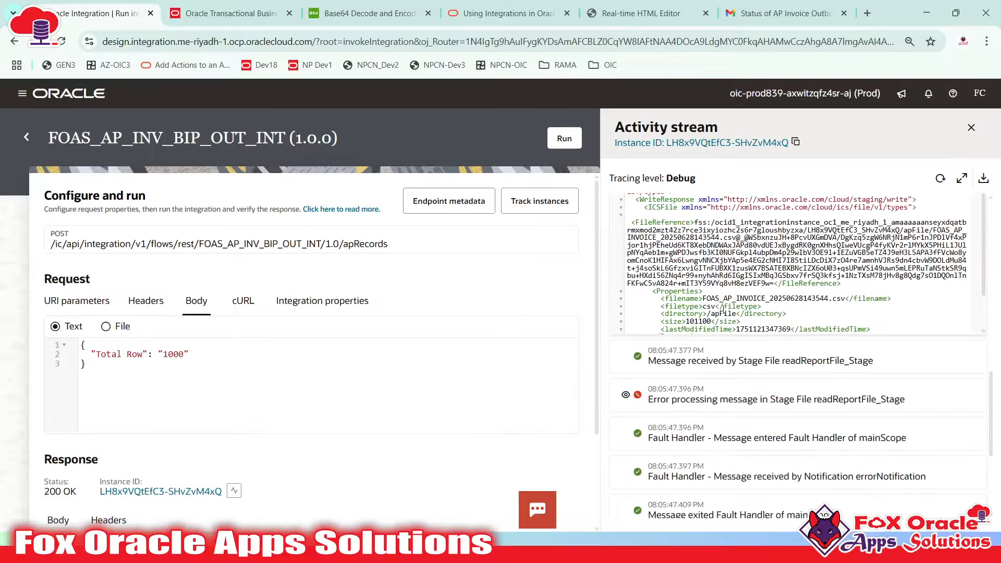
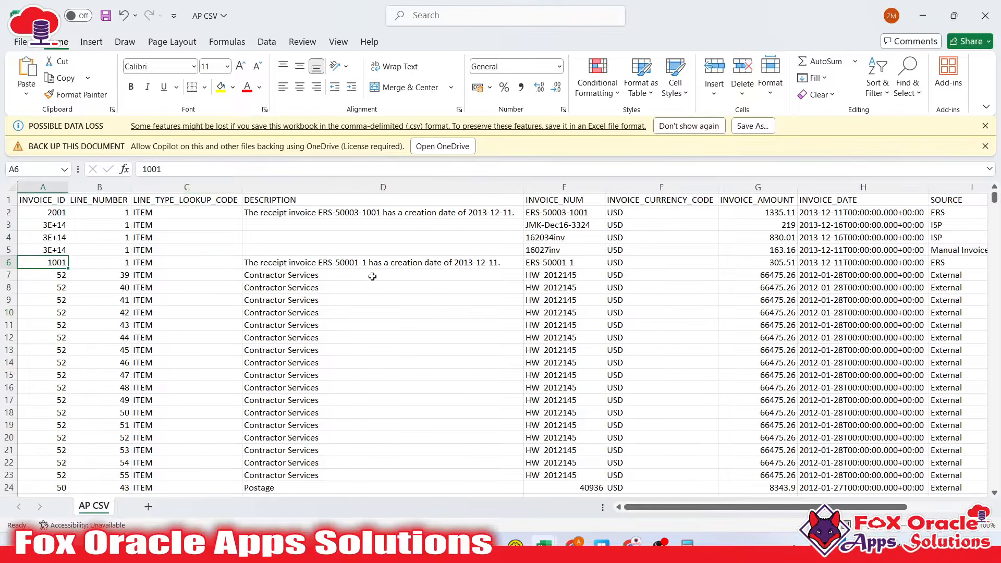
Inspect the ERS-50001-1 invoice row 6 and its vendor IDs in J5 and J6
{"action": "left_click", "coordinate": [412, 253]}
{"action": "left_click", "coordinate": [404, 265]}
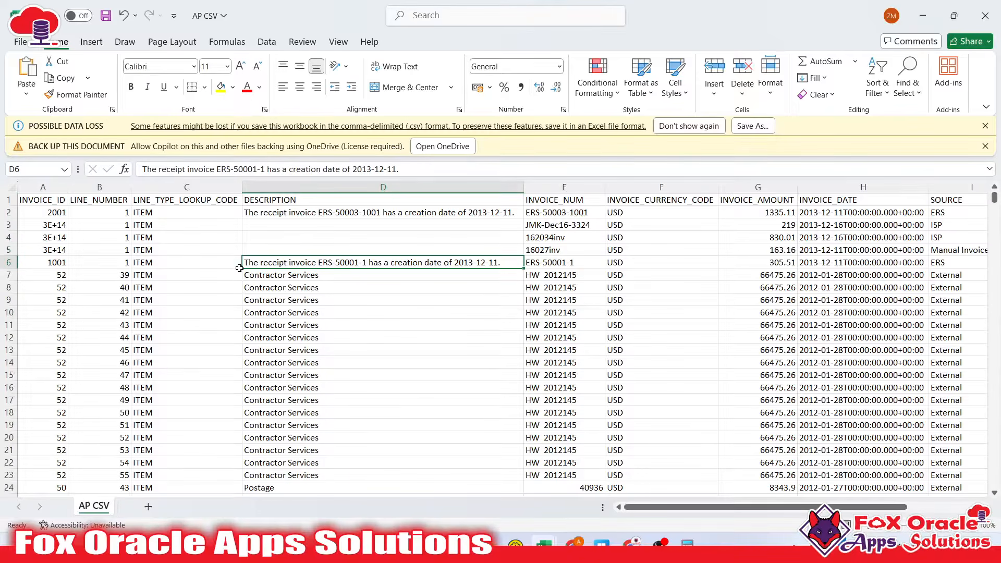
{"action": "left_click", "coordinate": [17, 263]}
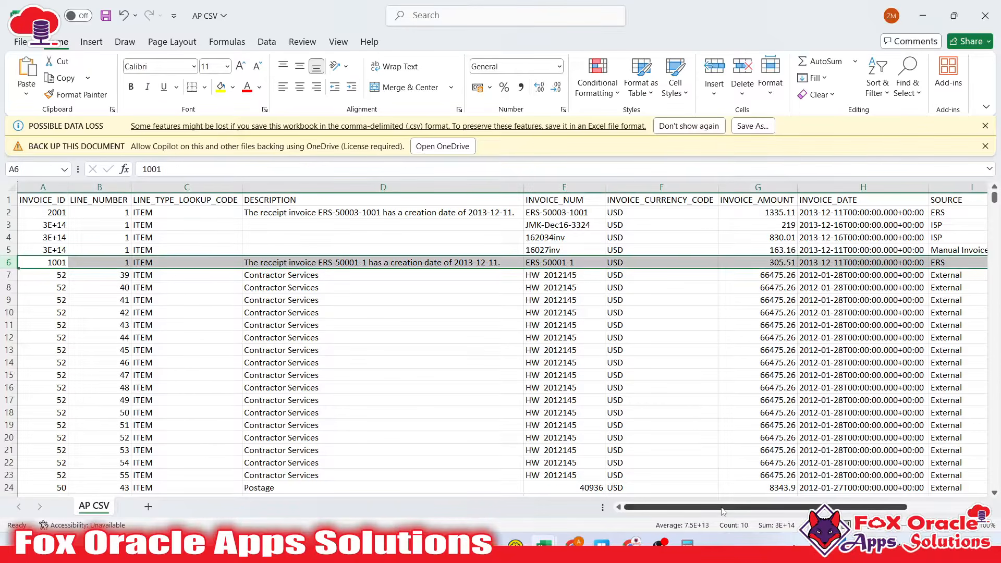
{"action": "left_click_drag", "start_coordinate": [722, 512], "coordinate": [792, 511]}
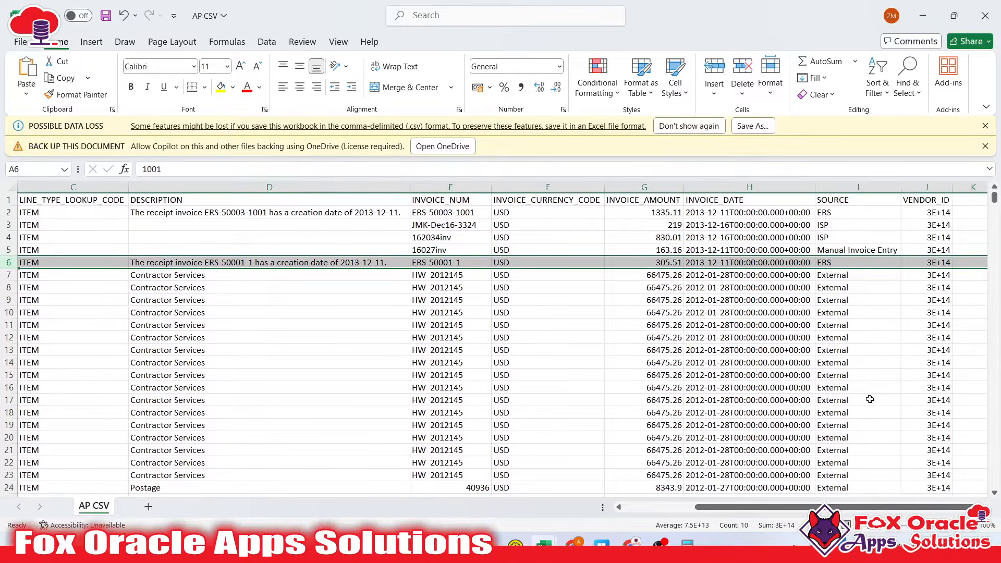
{"action": "left_click", "coordinate": [936, 262]}
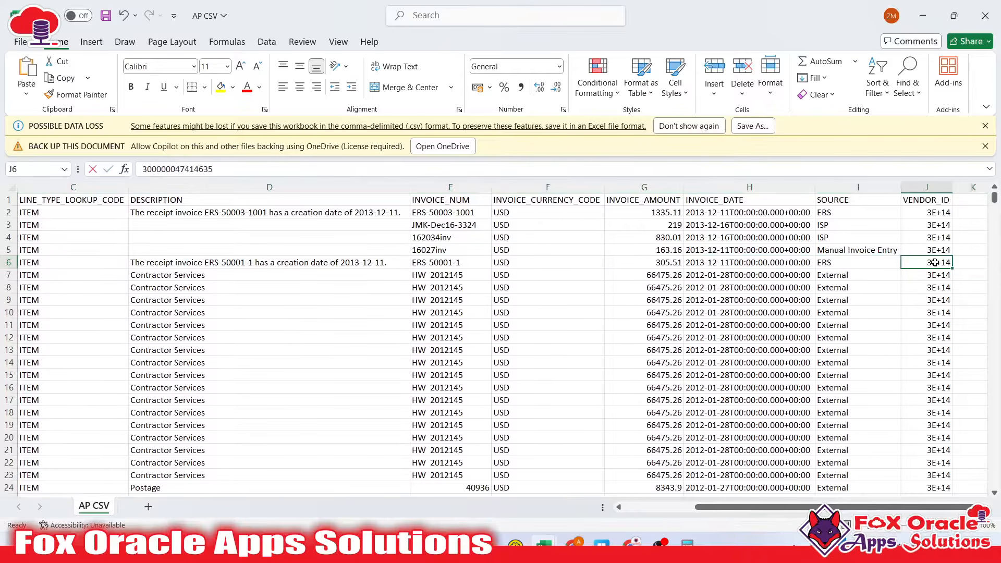
{"action": "double_click", "coordinate": [936, 263]}
{"action": "double_click", "coordinate": [940, 251]}
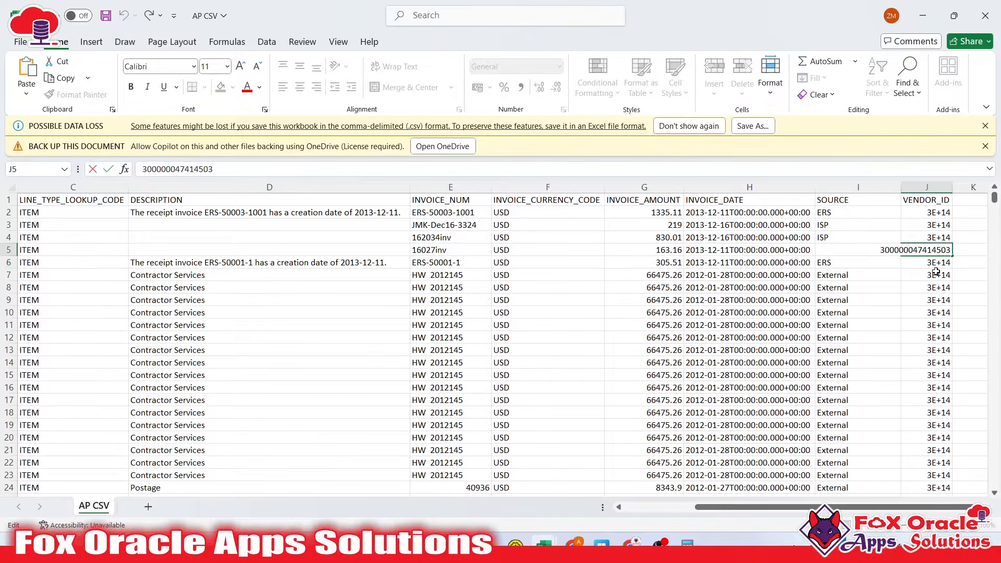
{"action": "key", "text": "Escape"}
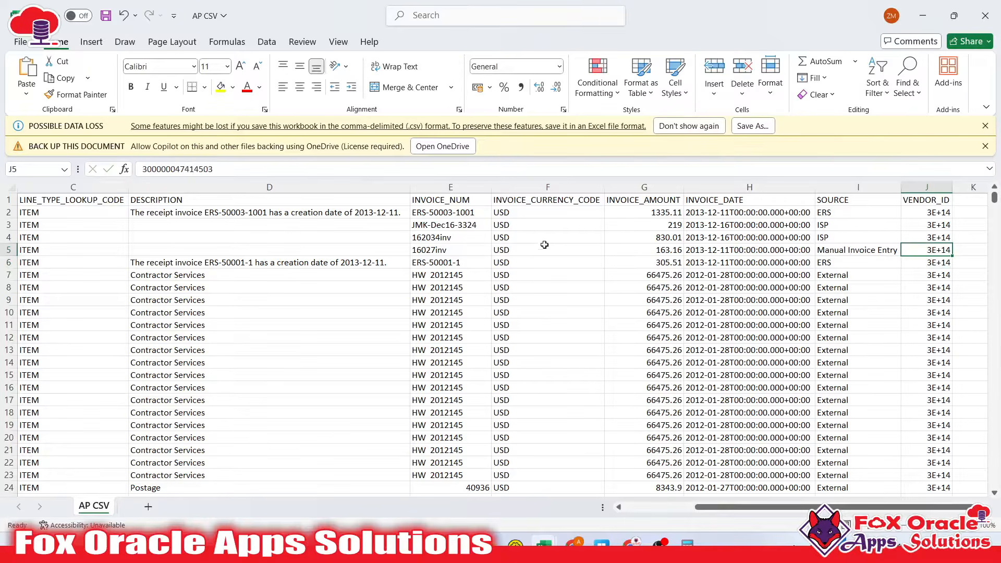
Check the INVOICE_DATE and SOURCE values, then widen the VENDOR_ID column J
{"action": "left_click", "coordinate": [698, 199]}
{"action": "left_click", "coordinate": [740, 225]}
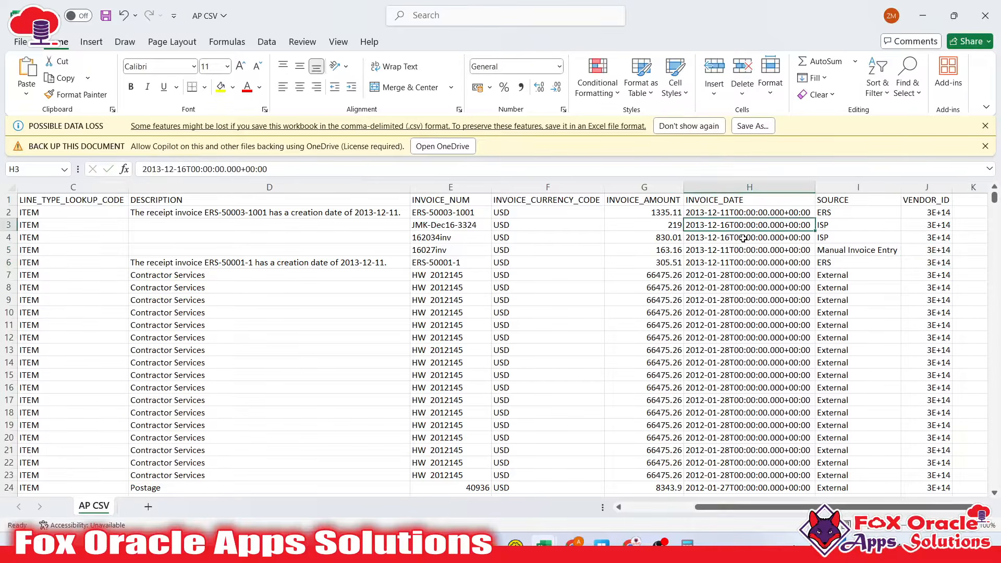
{"action": "left_click", "coordinate": [743, 238]}
{"action": "left_click", "coordinate": [825, 251]}
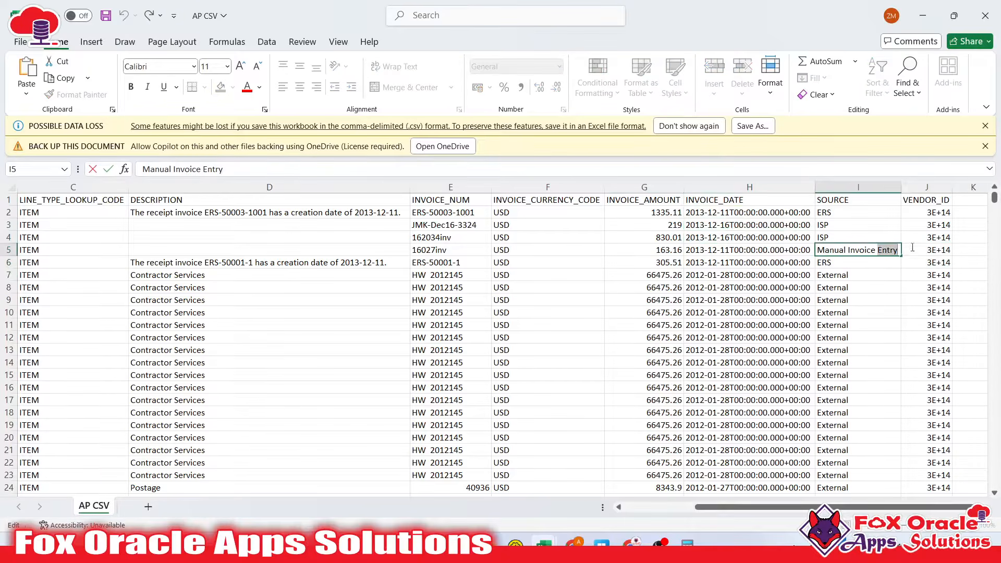
{"action": "left_click", "coordinate": [928, 248]}
{"action": "left_click_drag", "start_coordinate": [955, 185], "coordinate": [982, 186]}
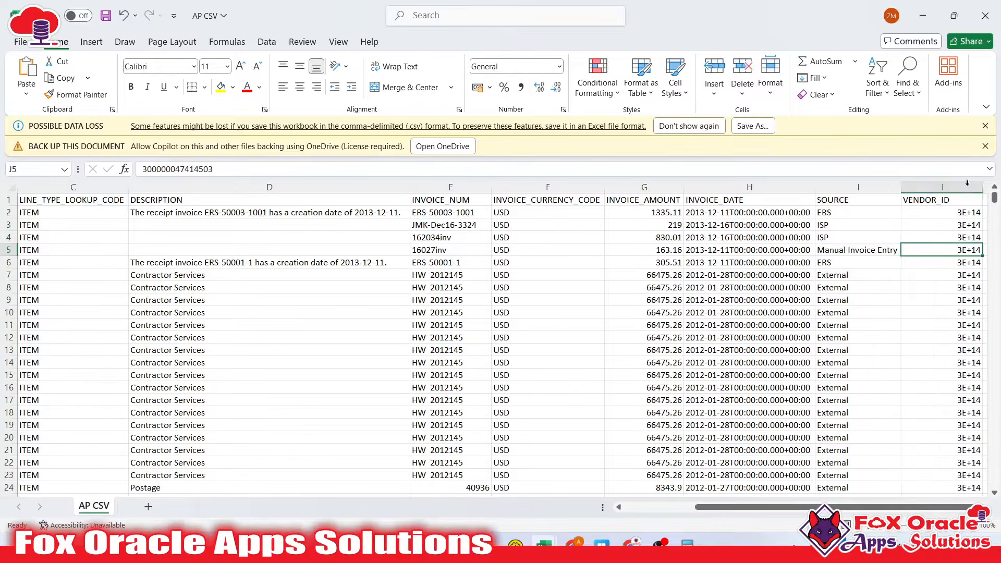
Try quick number formats, including Text, on column J and undo each change
{"action": "left_click", "coordinate": [948, 186]}
{"action": "right_click", "coordinate": [951, 188]}
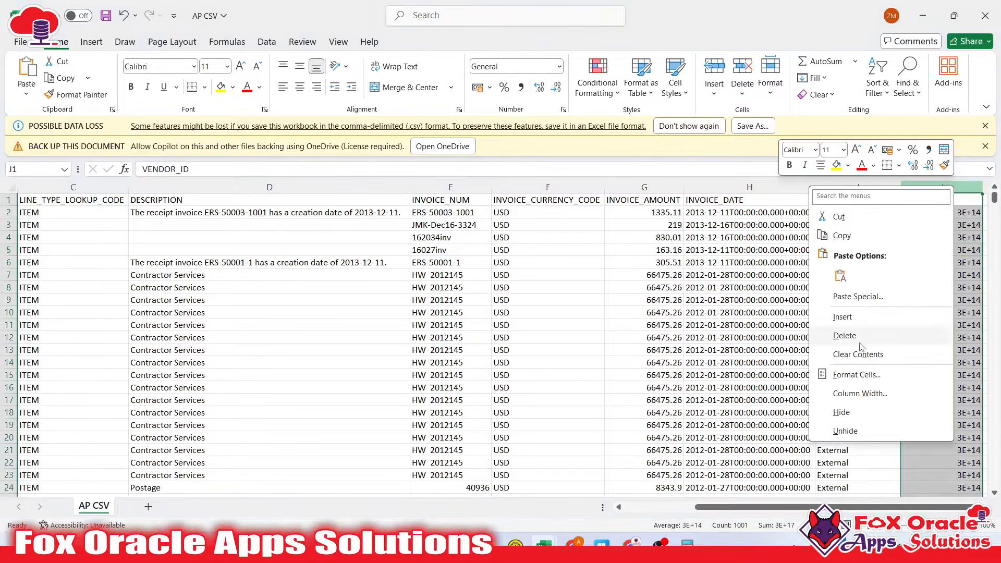
{"action": "left_click", "coordinate": [558, 66]}
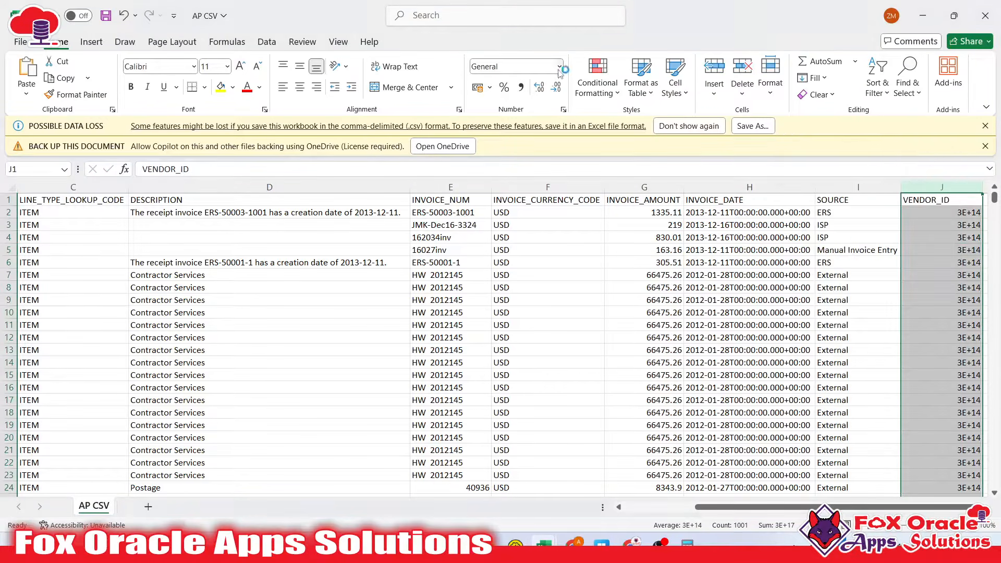
{"action": "left_click", "coordinate": [559, 67]}
{"action": "left_click", "coordinate": [559, 66]}
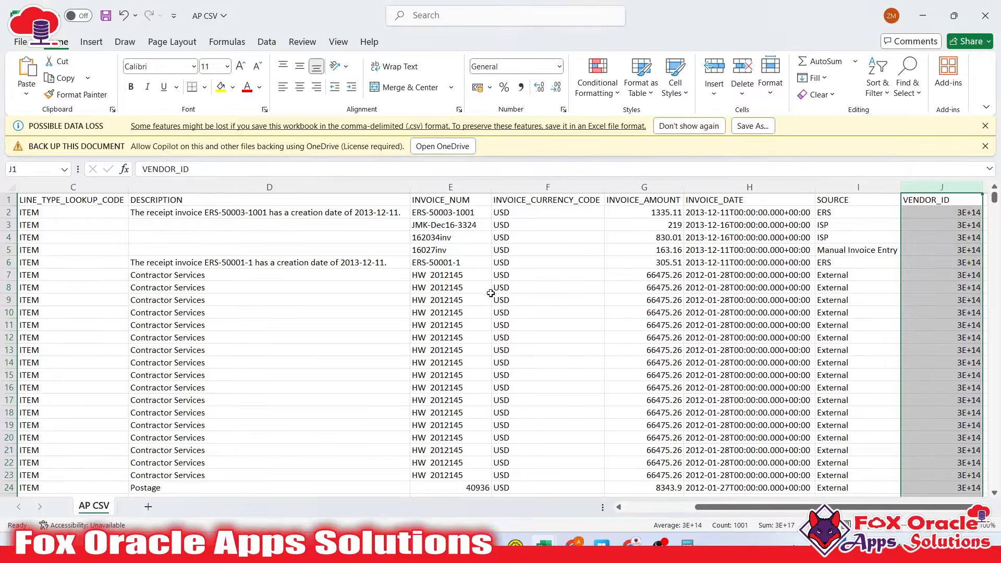
{"action": "left_click", "coordinate": [558, 67]}
{"action": "left_click", "coordinate": [535, 265]}
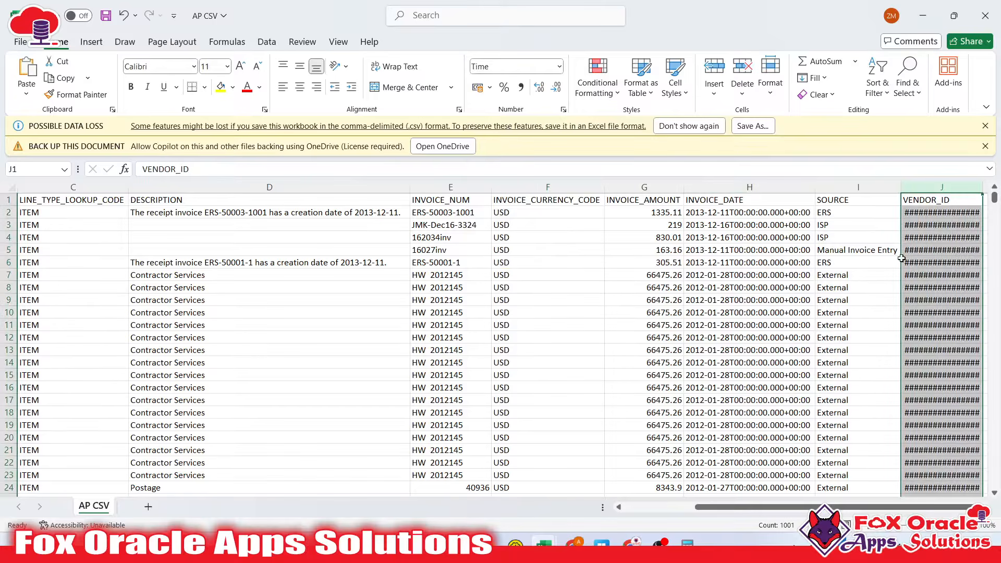
{"action": "key", "text": "ctrl+z"}
{"action": "left_click", "coordinate": [558, 67]}
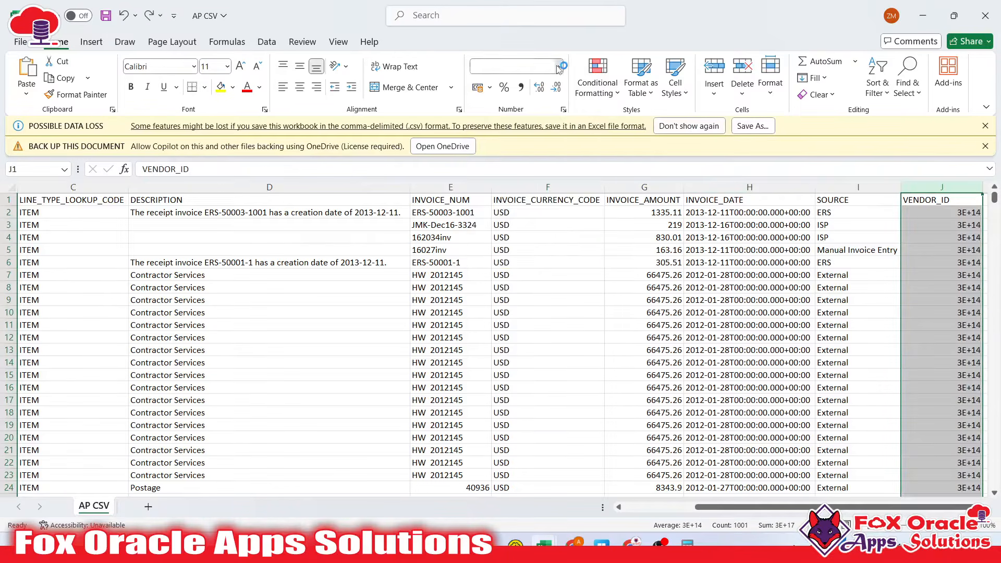
{"action": "left_click", "coordinate": [515, 373]}
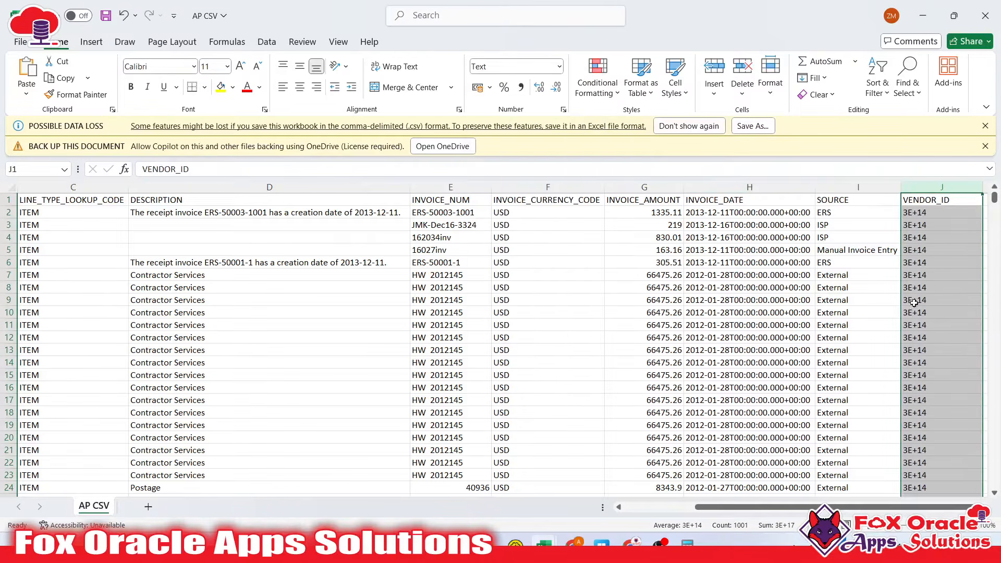
{"action": "key", "text": "ctrl+z"}
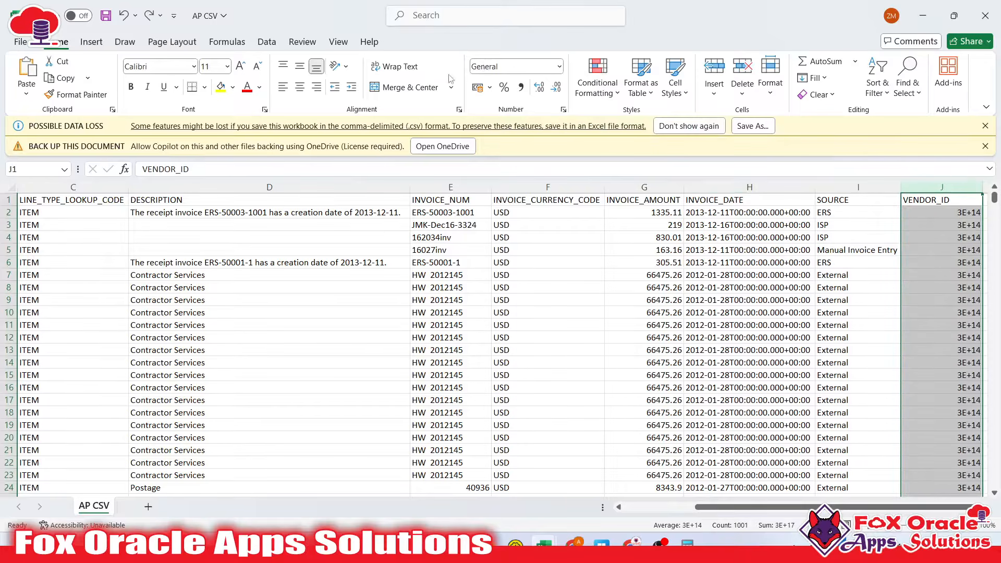
Apply Text format to column J through Format Cells and recheck the vendor IDs
{"action": "left_click", "coordinate": [558, 66]}
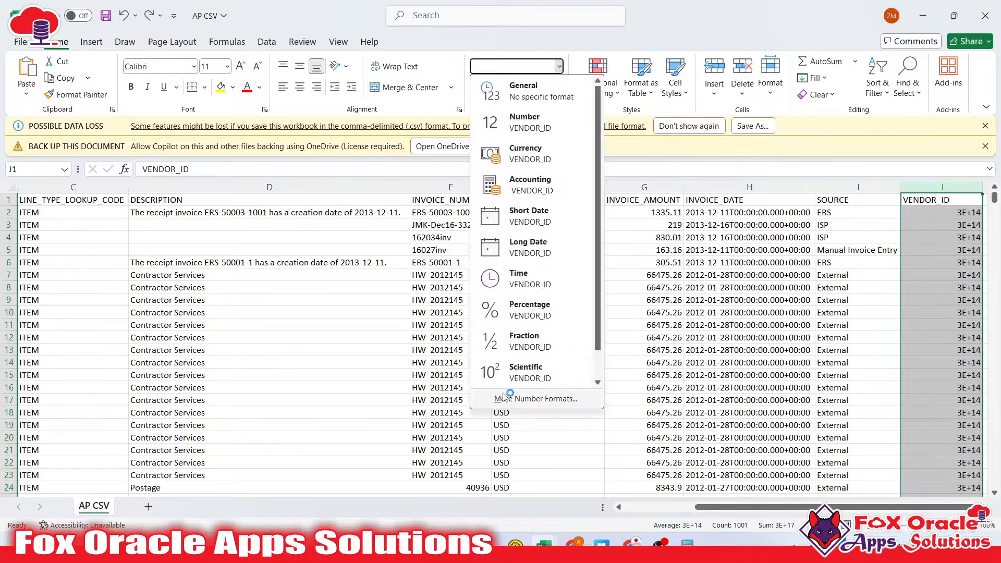
{"action": "left_click", "coordinate": [508, 383]}
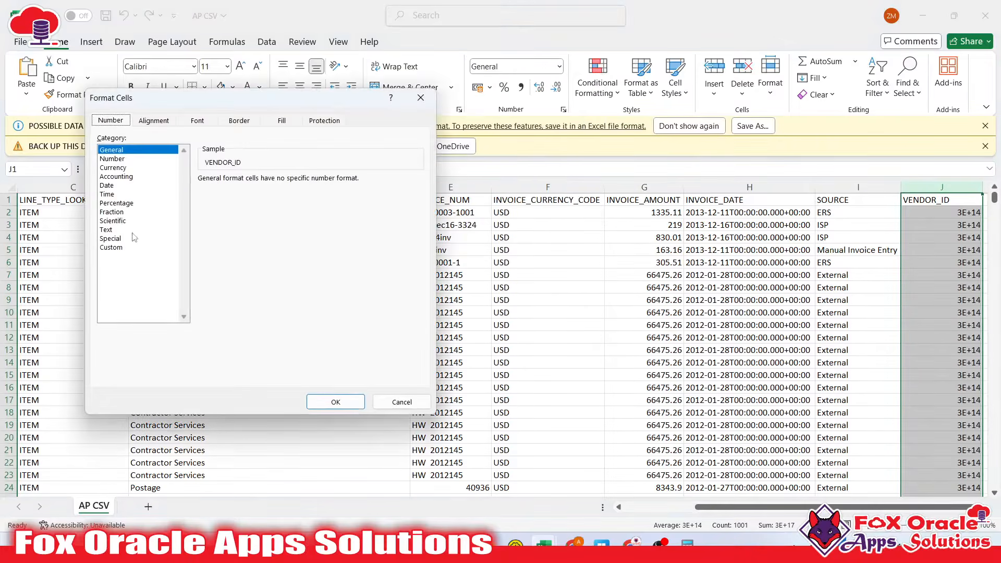
{"action": "left_click", "coordinate": [109, 230]}
{"action": "left_click", "coordinate": [336, 401]}
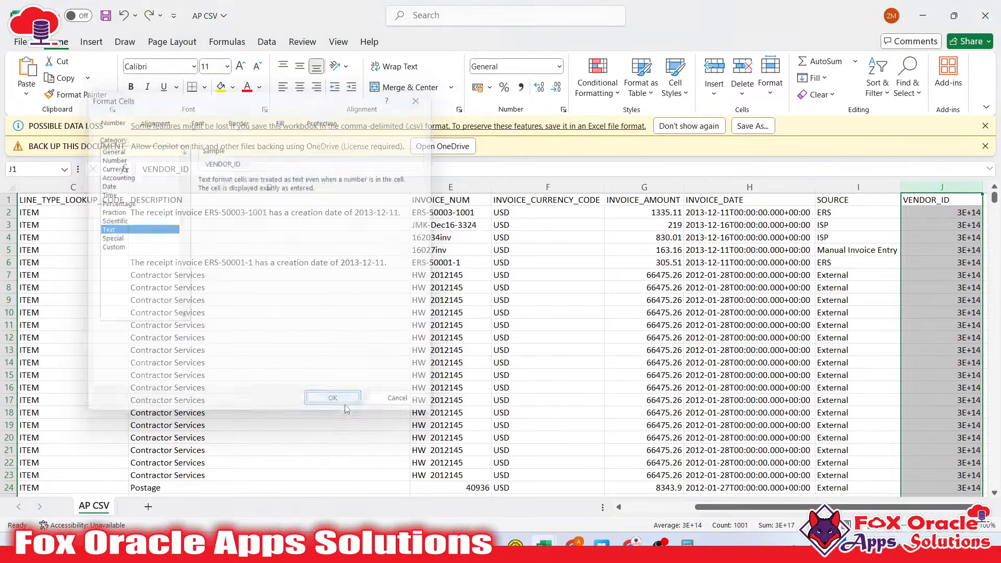
{"action": "double_click", "coordinate": [941, 213]}
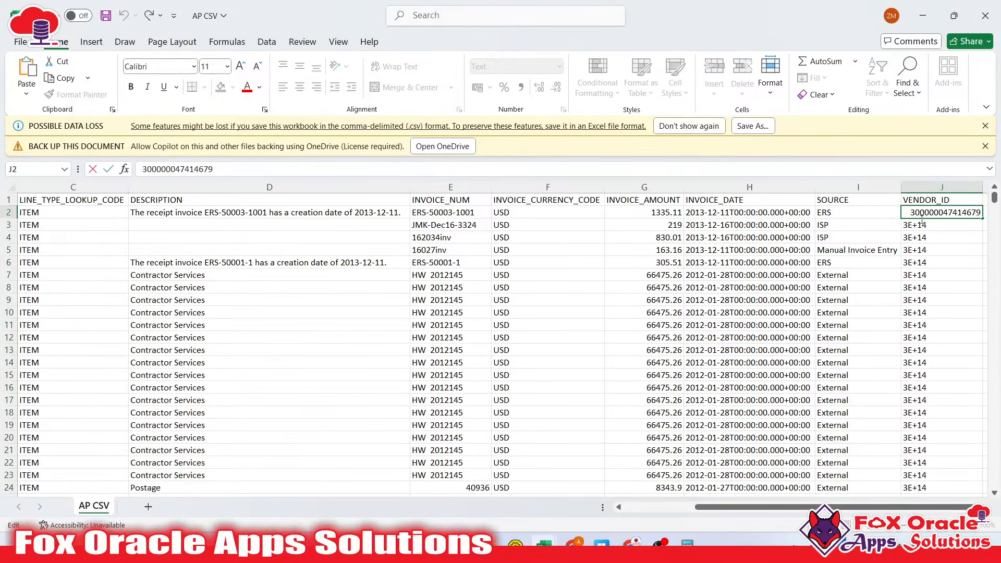
{"action": "left_click", "coordinate": [922, 250]}
Format the VENDOR_ID column as Number with 0 decimal places to show full IDs
{"action": "left_click", "coordinate": [933, 187]}
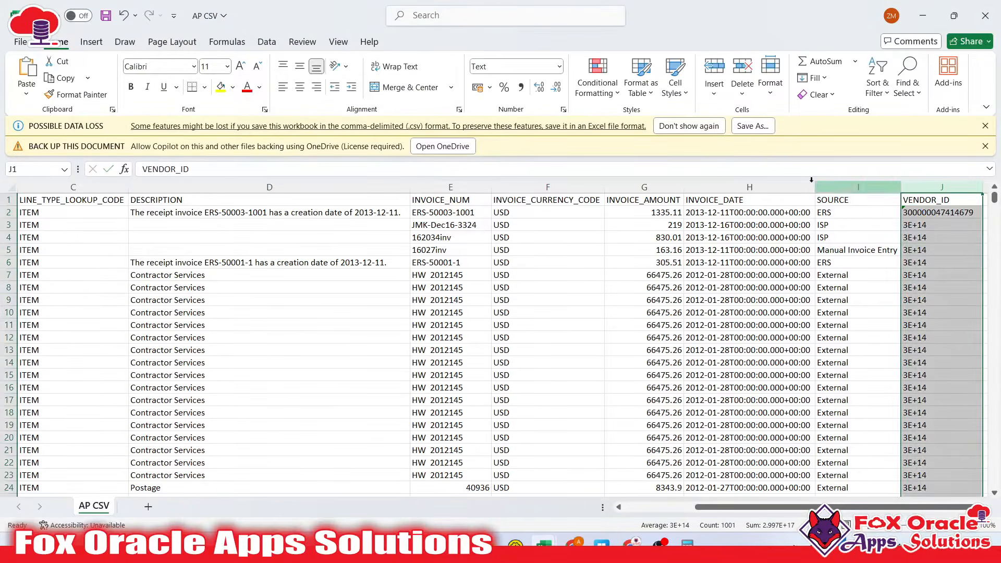
{"action": "left_click", "coordinate": [559, 66]}
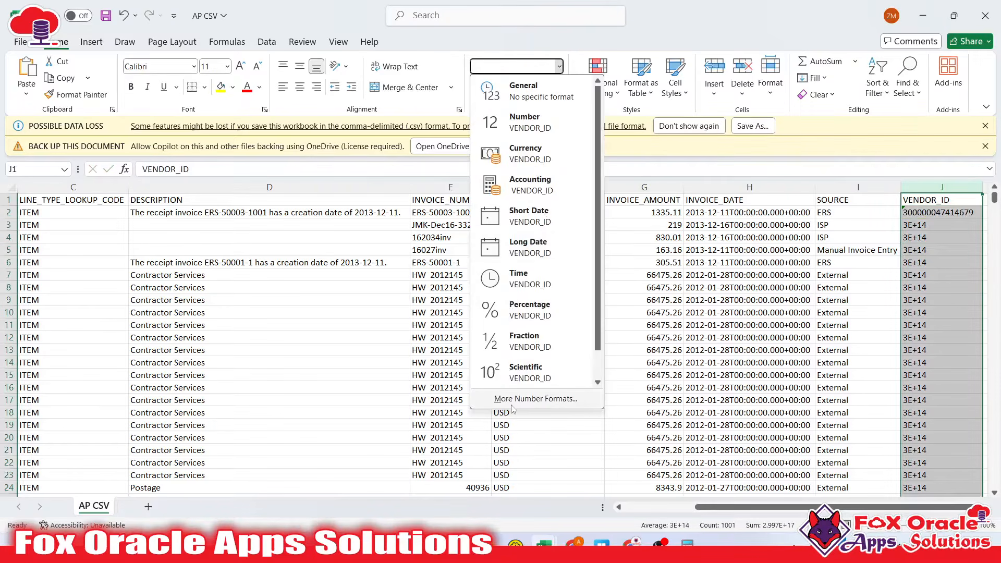
{"action": "left_click", "coordinate": [573, 398]}
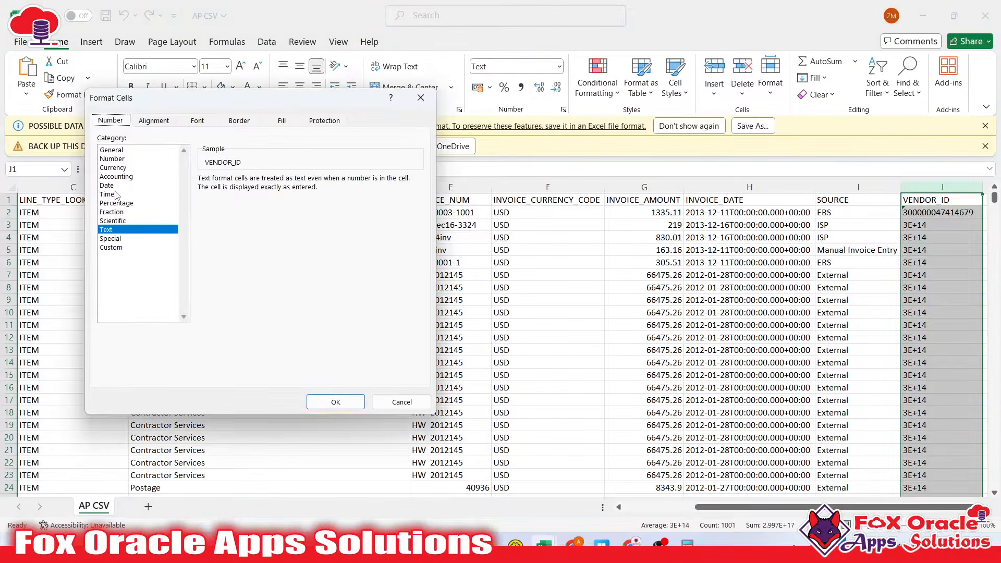
{"action": "left_click", "coordinate": [119, 159]}
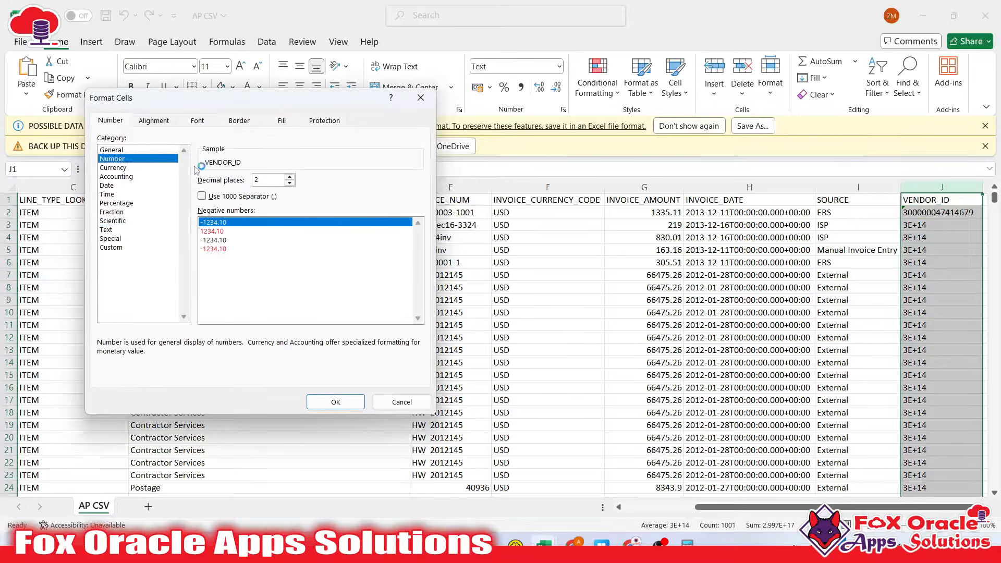
{"action": "left_click", "coordinate": [289, 184]}
{"action": "left_click", "coordinate": [289, 183]}
{"action": "left_click", "coordinate": [333, 401]}
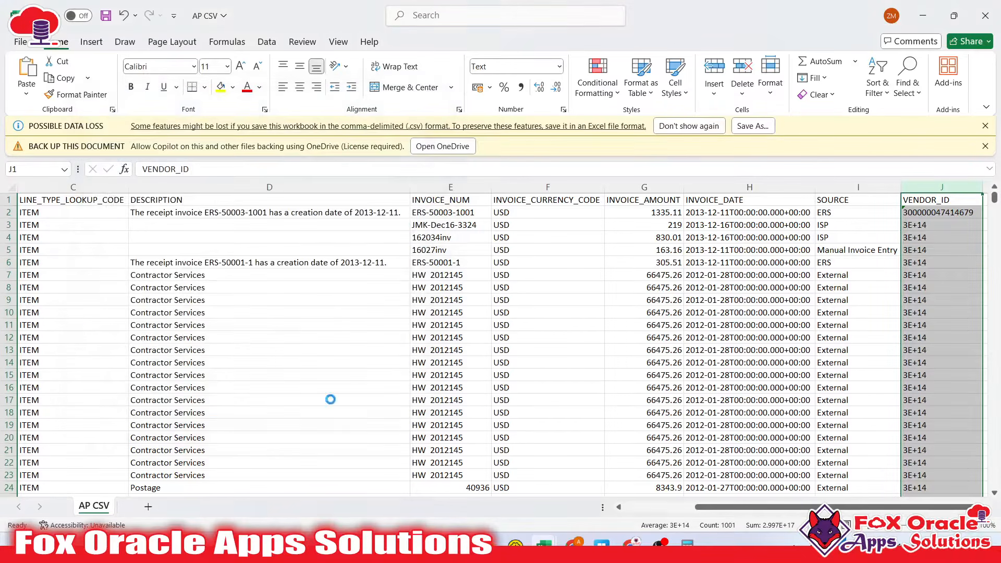
{"action": "left_click", "coordinate": [944, 262]}
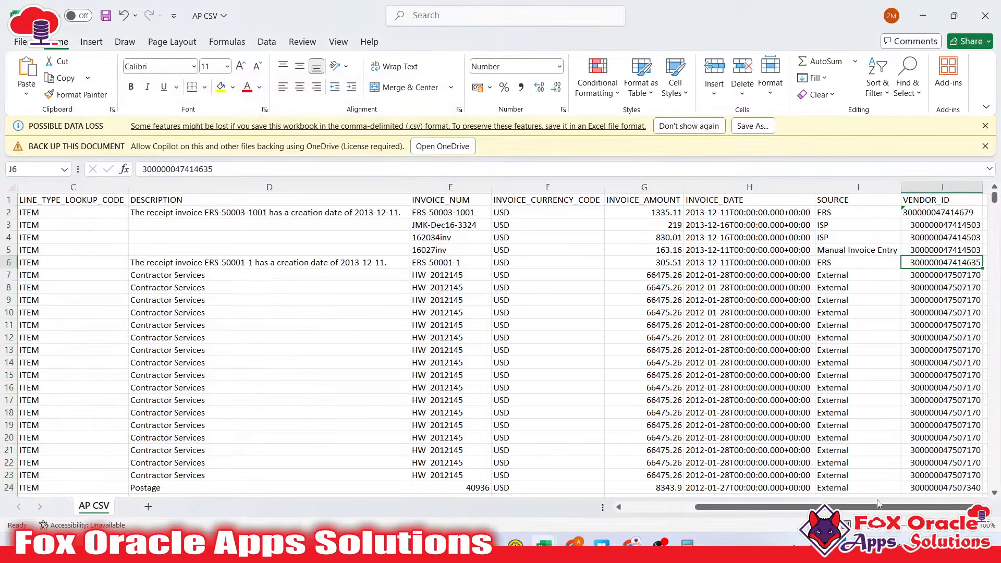
{"action": "left_click", "coordinate": [938, 247]}
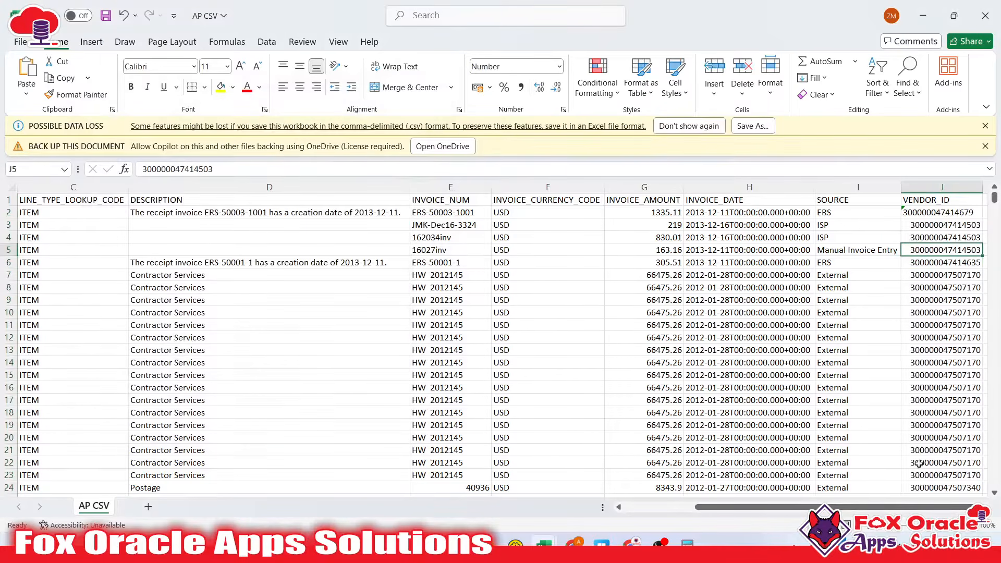
{"action": "left_click_drag", "start_coordinate": [955, 213], "coordinate": [950, 252]}
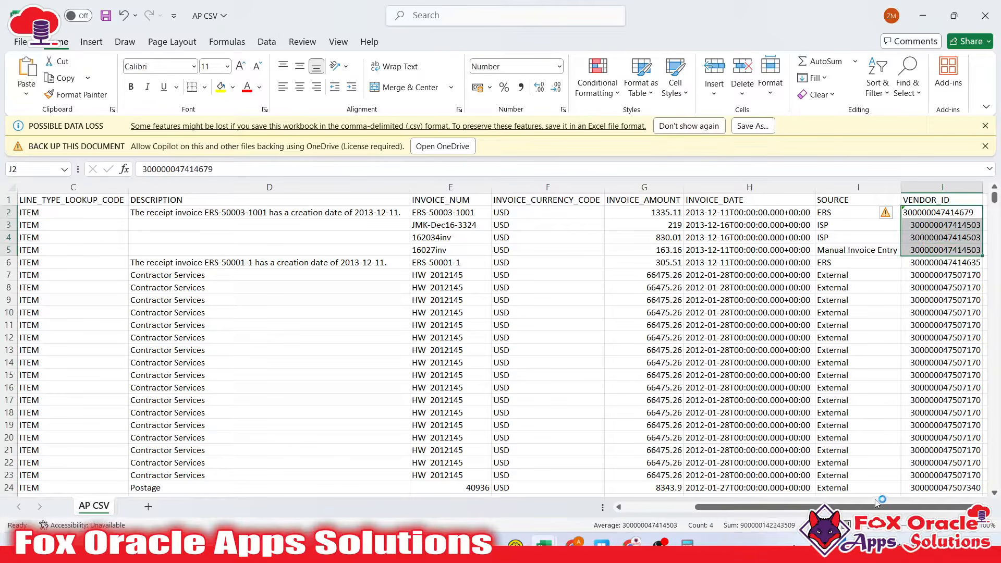
{"action": "left_click_drag", "start_coordinate": [876, 507], "coordinate": [722, 500]}
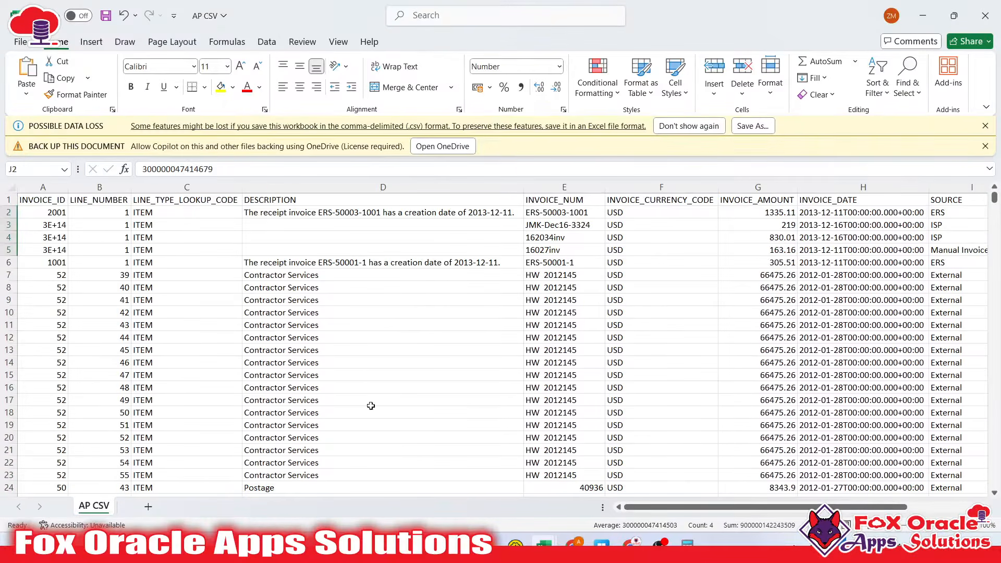
{"action": "left_click", "coordinate": [61, 263]}
{"action": "double_click", "coordinate": [52, 238]}
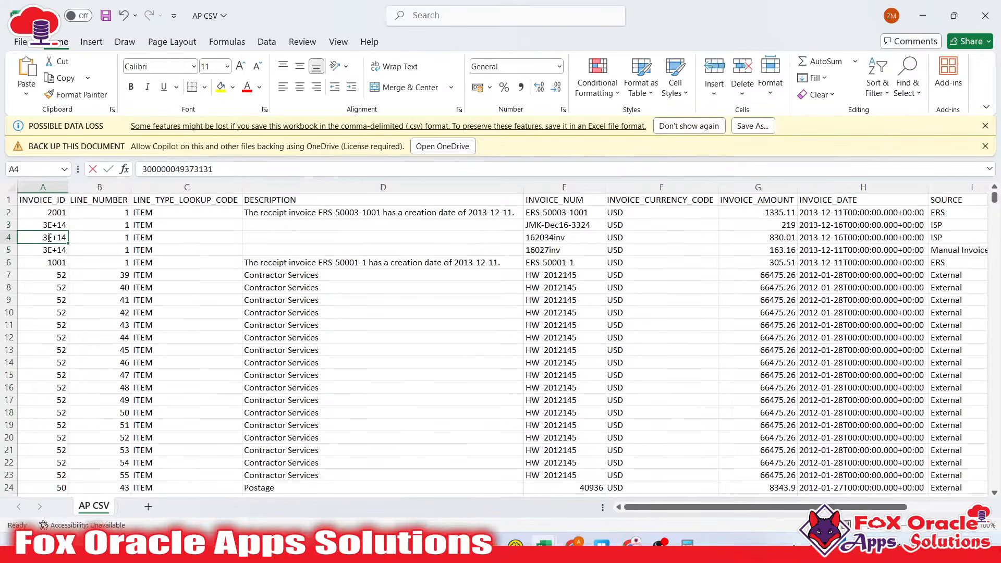
{"action": "left_click", "coordinate": [63, 261]}
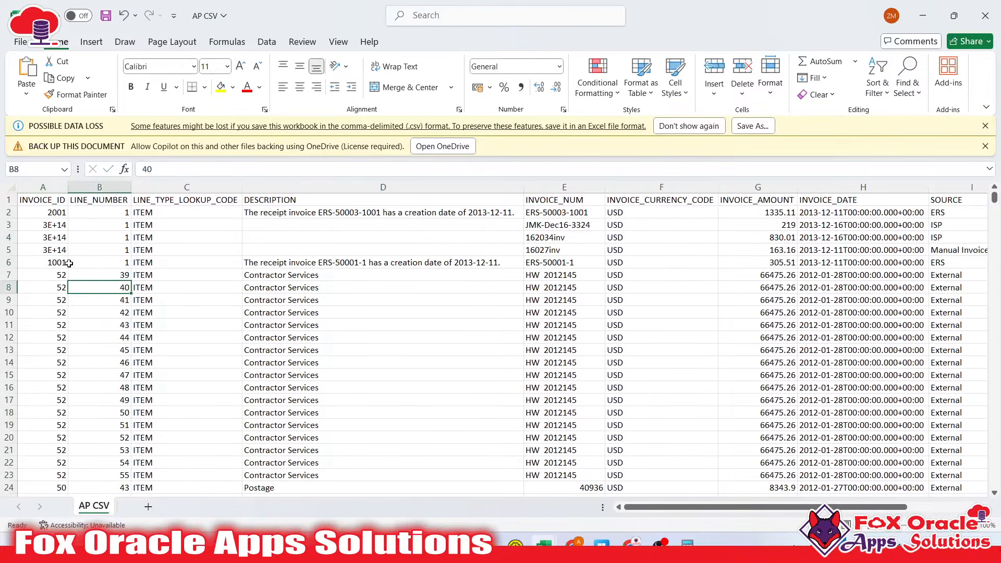
{"action": "left_click", "coordinate": [237, 262]}
{"action": "double_click", "coordinate": [267, 261]}
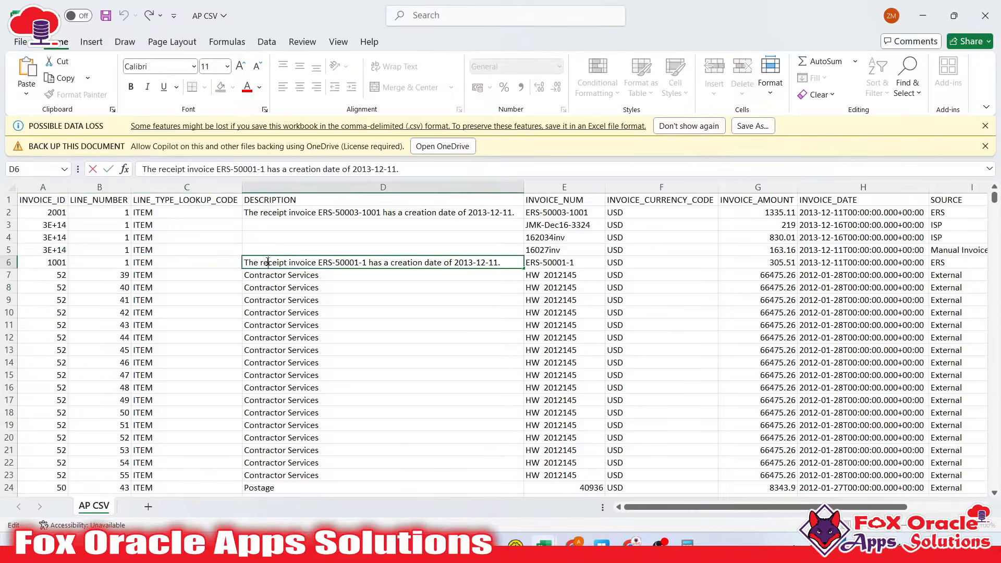
{"action": "left_click_drag", "start_coordinate": [295, 263], "coordinate": [505, 272]}
{"action": "left_click", "coordinate": [519, 263]}
{"action": "left_click", "coordinate": [241, 265]}
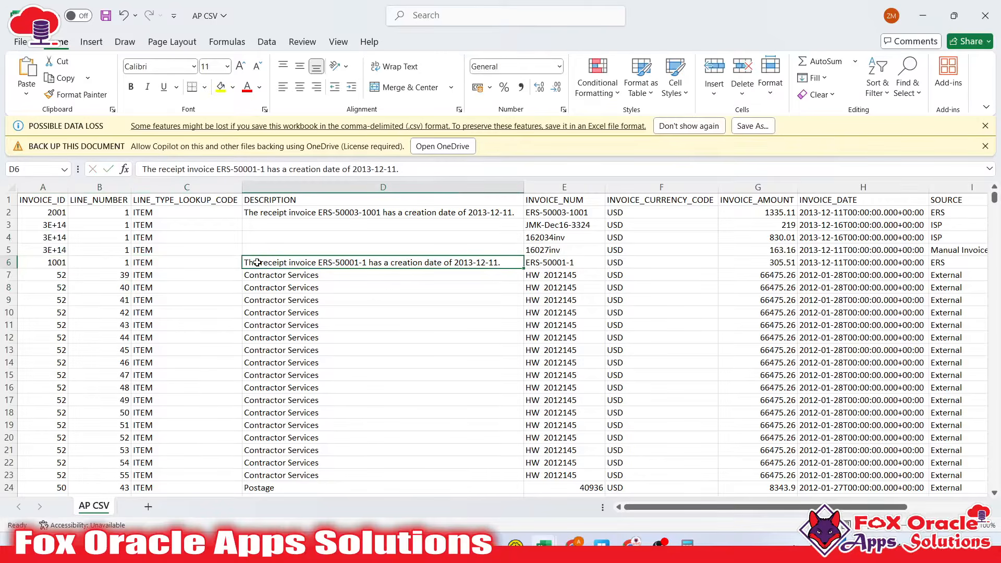
{"action": "double_click", "coordinate": [257, 263]}
{"action": "left_click", "coordinate": [382, 273]}
{"action": "left_click", "coordinate": [443, 261]}
{"action": "double_click", "coordinate": [442, 262]}
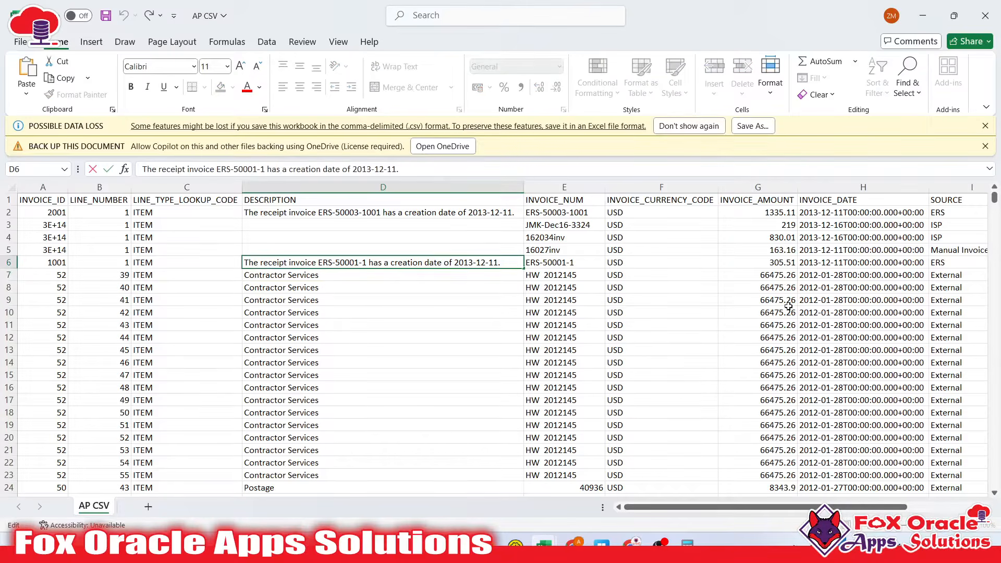
{"action": "left_click", "coordinate": [787, 253]}
{"action": "left_click", "coordinate": [775, 264]}
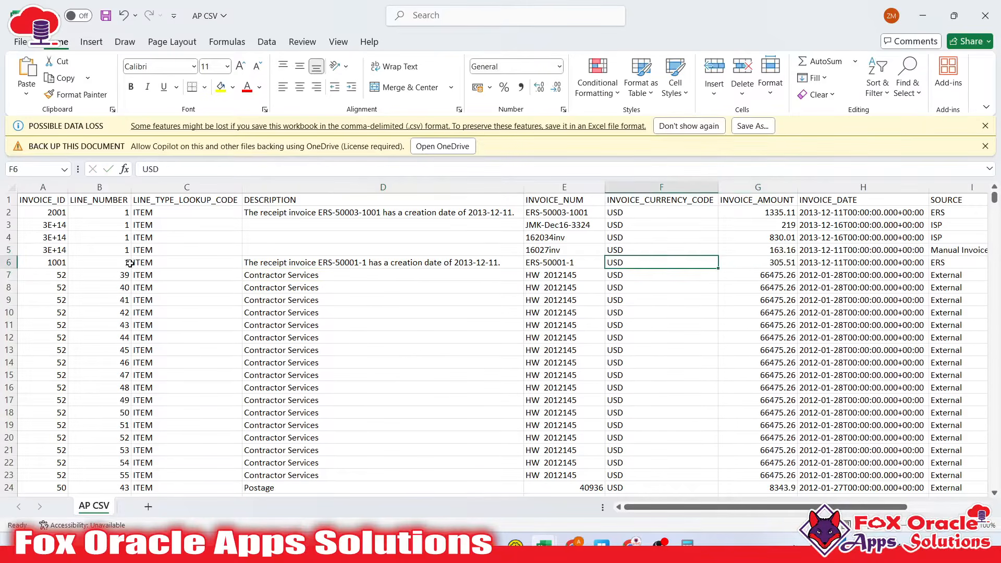
{"action": "left_click_drag", "start_coordinate": [52, 262], "coordinate": [860, 266]}
{"action": "left_click", "coordinate": [860, 266]}
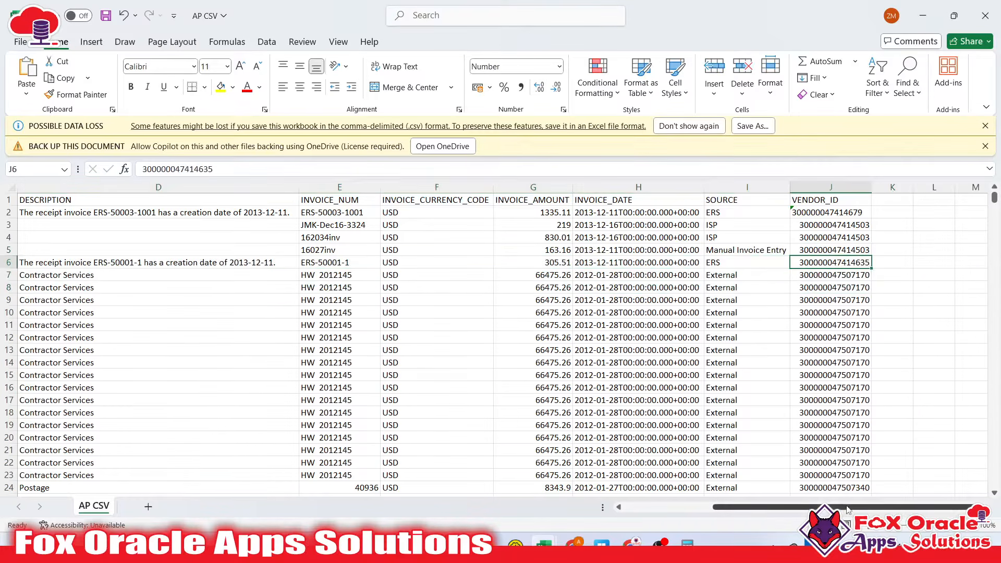
Bring up the AP CSV file in Notepad++ with line endings and hidden characters shown
{"action": "left_click", "coordinate": [449, 544]}
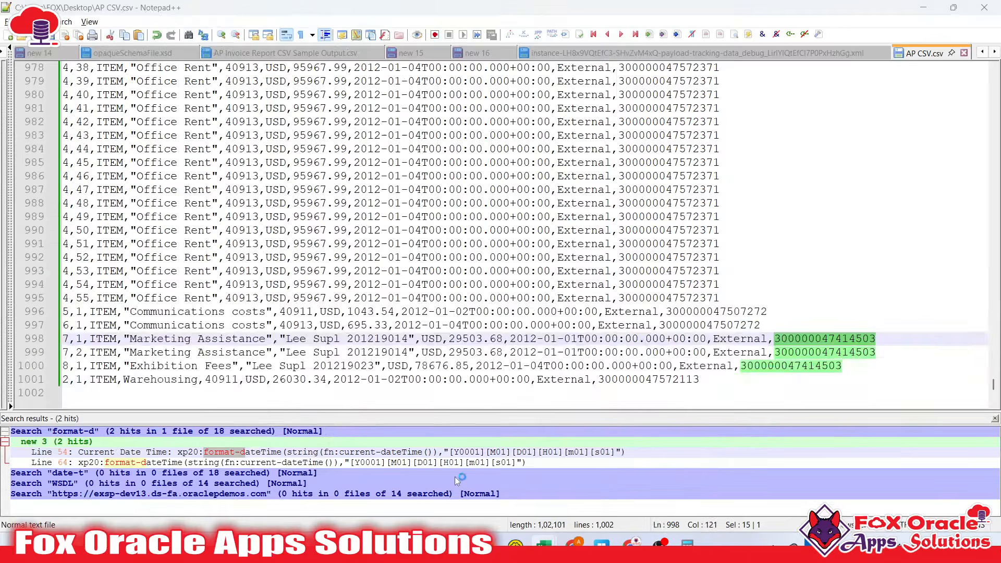
{"action": "scroll", "coordinate": [677, 333], "scroll_direction": "up", "scroll_amount": 13}
{"action": "left_click_drag", "start_coordinate": [992, 371], "coordinate": [993, 73]}
{"action": "left_click", "coordinate": [623, 83]}
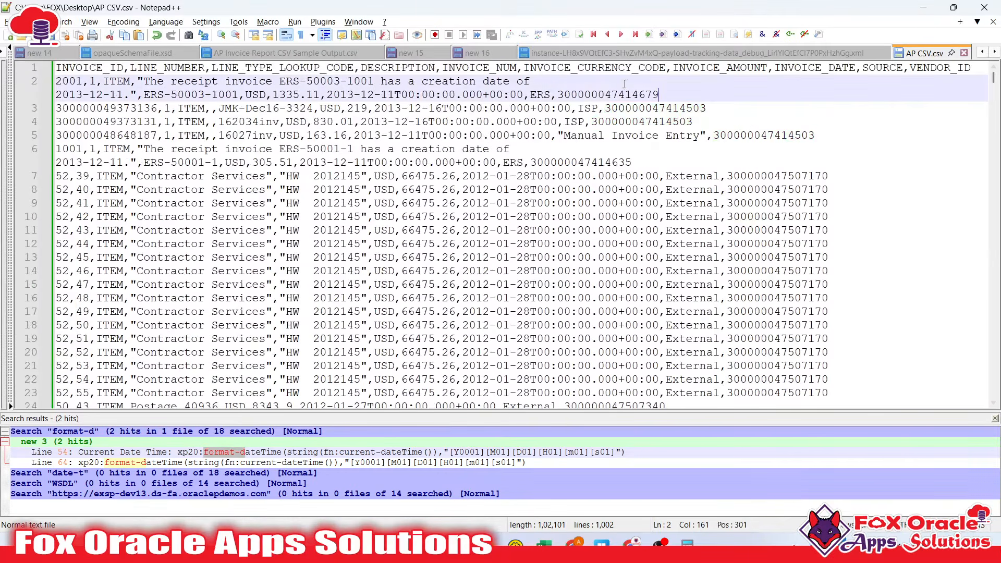
{"action": "left_click", "coordinate": [302, 35]}
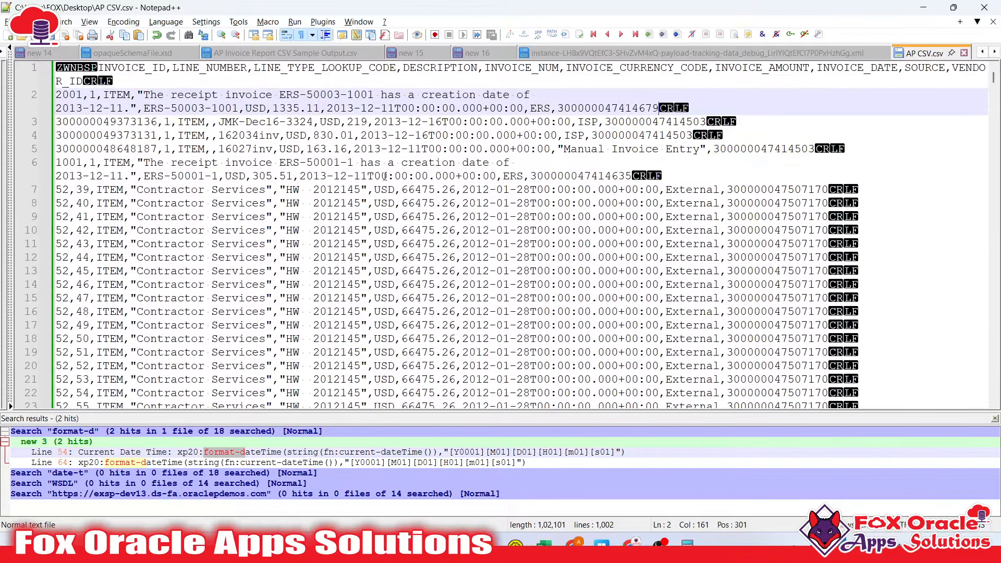
{"action": "left_click", "coordinate": [384, 175]}
{"action": "left_click", "coordinate": [531, 165]}
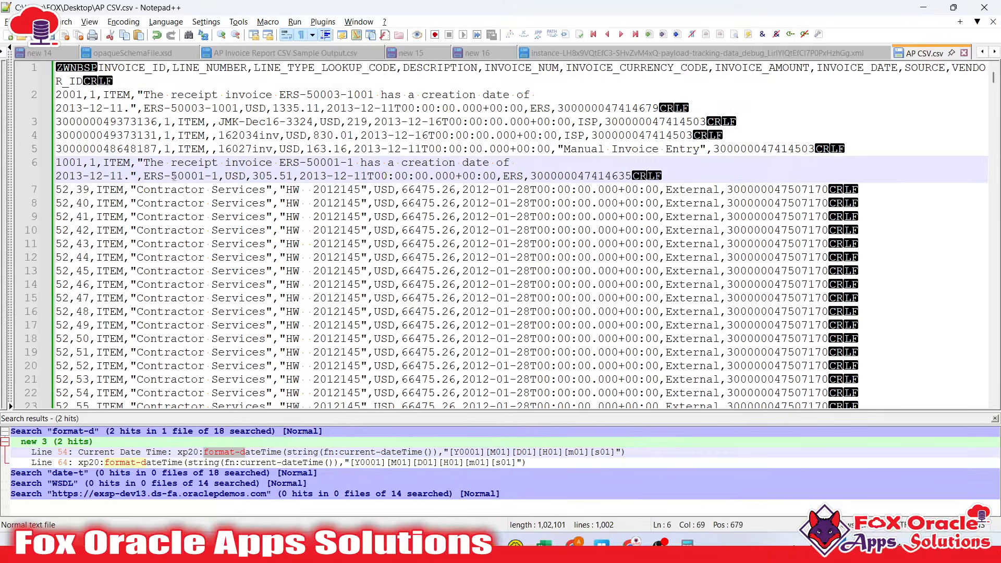
{"action": "left_click", "coordinate": [132, 165]}
{"action": "double_click", "coordinate": [146, 165]}
{"action": "left_click", "coordinate": [224, 176]}
{"action": "double_click", "coordinate": [788, 150]}
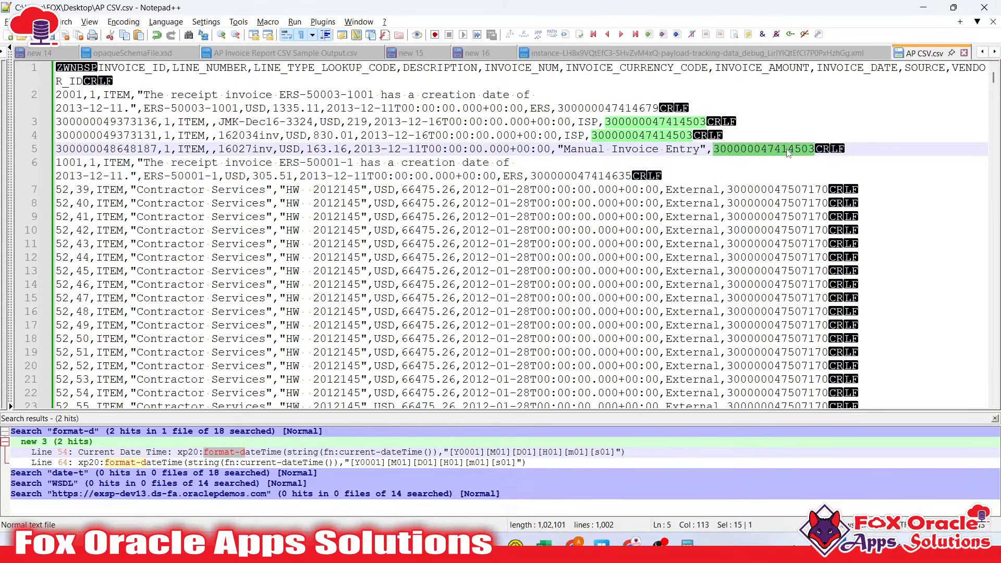
{"action": "left_click", "coordinate": [754, 149]}
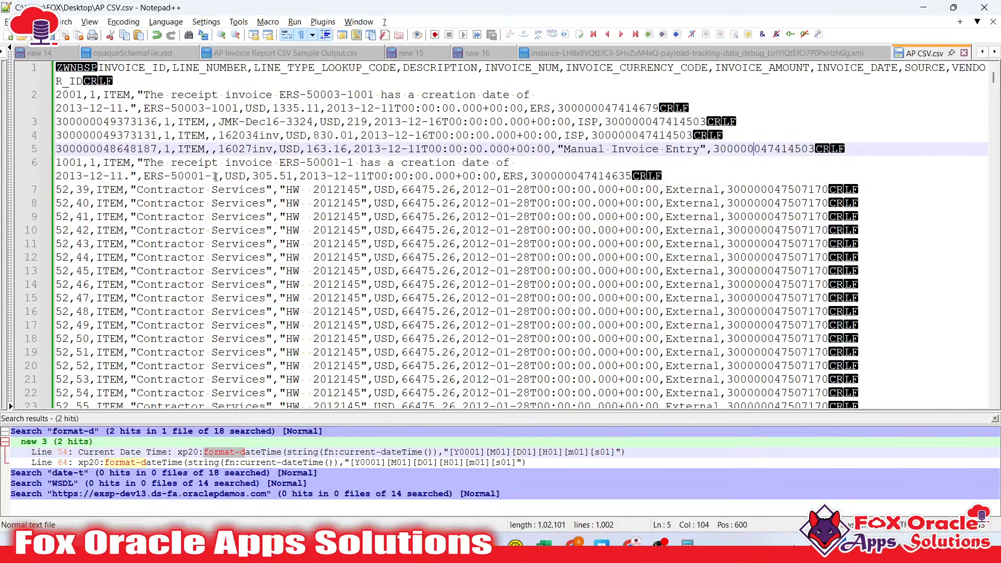
{"action": "double_click", "coordinate": [168, 162]}
{"action": "left_click", "coordinate": [490, 163]}
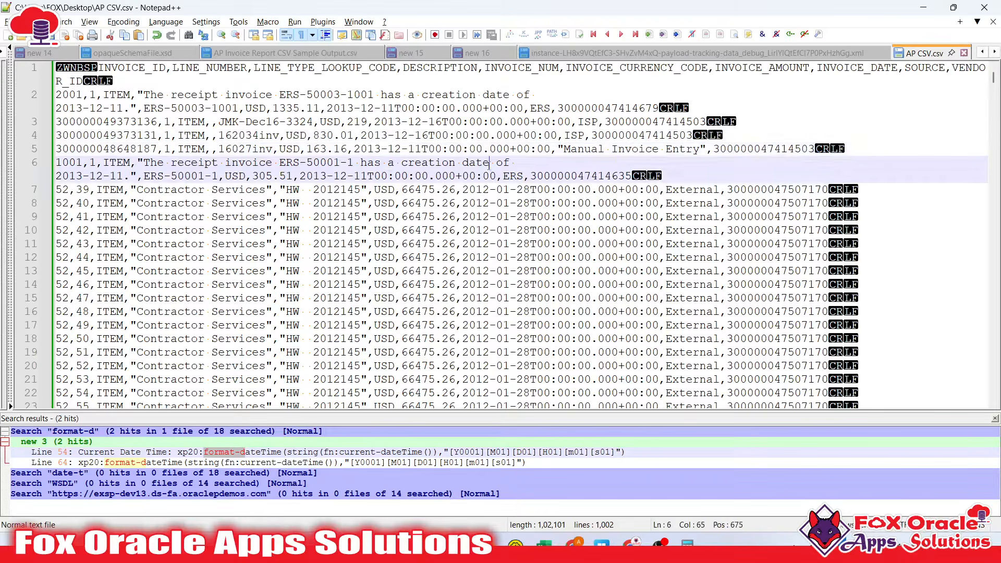
{"action": "left_click", "coordinate": [822, 190]}
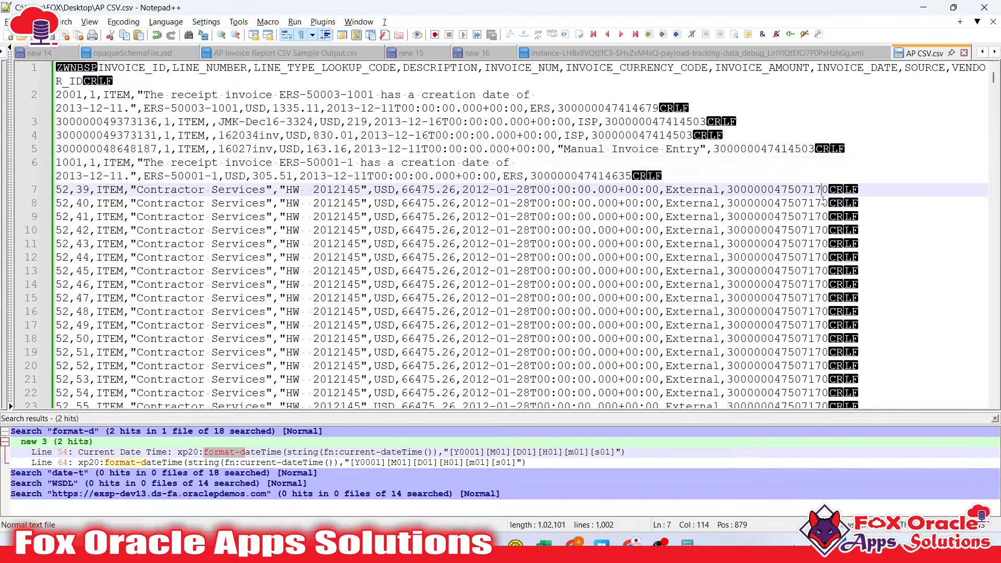
Check the line 10 vendor ID and select the quoted HW invoice number on line 7
{"action": "scroll", "coordinate": [826, 219], "scroll_direction": "down", "scroll_amount": 2}
{"action": "scroll", "coordinate": [819, 220], "scroll_direction": "up", "scroll_amount": 2}
{"action": "left_click", "coordinate": [801, 230]}
{"action": "left_click", "coordinate": [280, 190]}
{"action": "left_click_drag", "start_coordinate": [281, 190], "coordinate": [347, 190]}
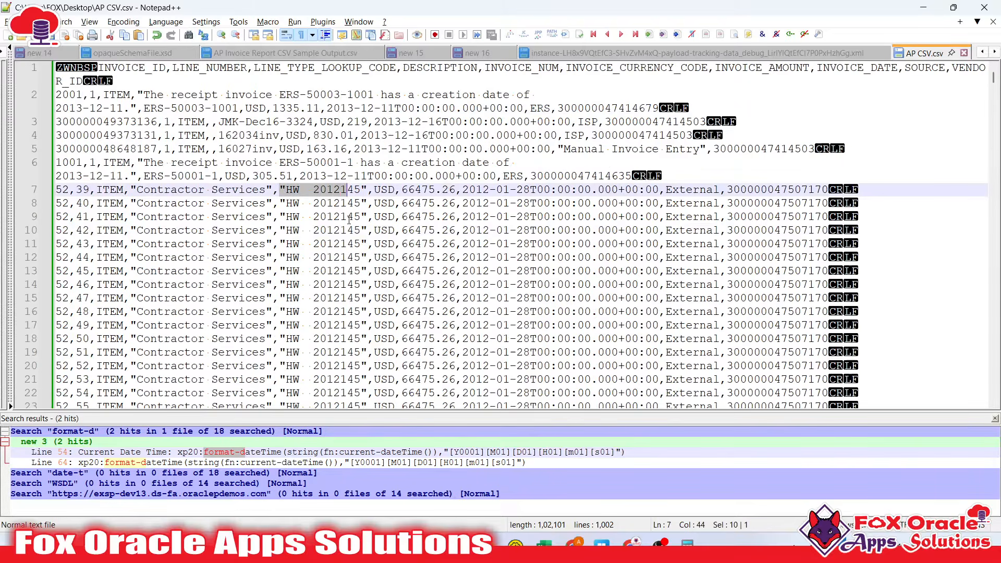
{"action": "left_click", "coordinate": [129, 176]}
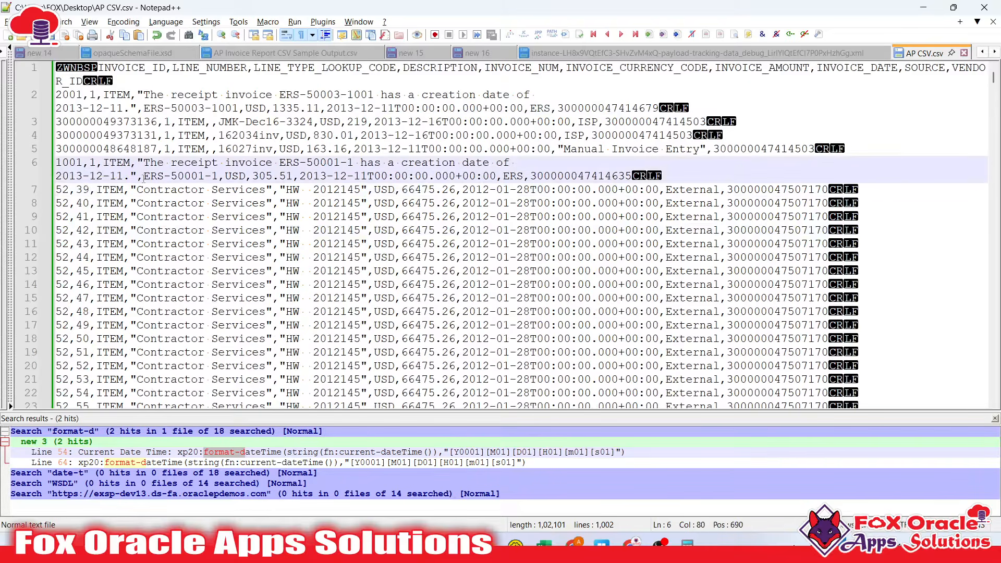
Examine the quoted line 6 description, the Manual Invoice Entry source and amount 305.51
{"action": "scroll", "coordinate": [244, 182], "scroll_direction": "down", "scroll_amount": 2, "text": "ctrl"}
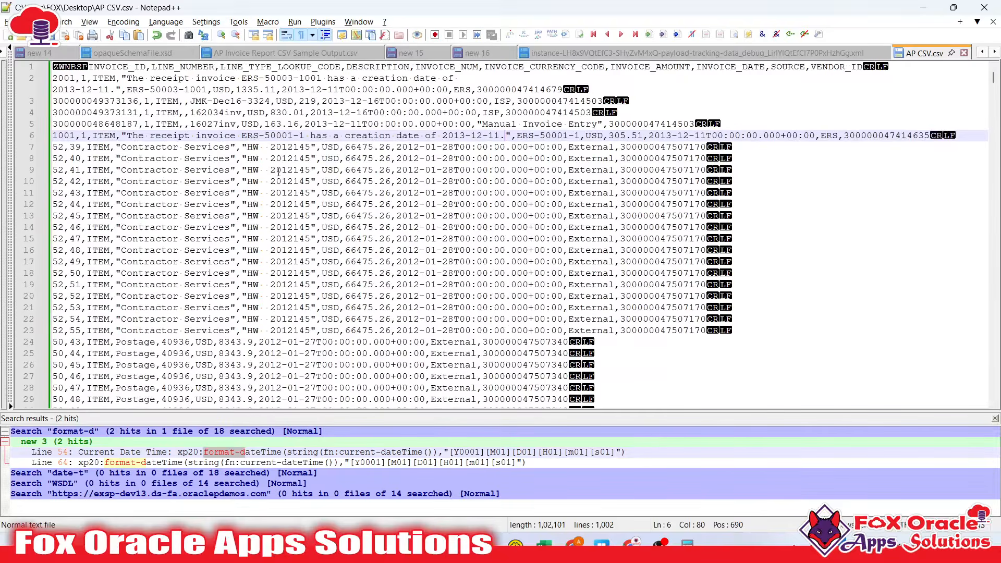
{"action": "scroll", "coordinate": [278, 172], "scroll_direction": "down", "scroll_amount": 2, "text": "ctrl"}
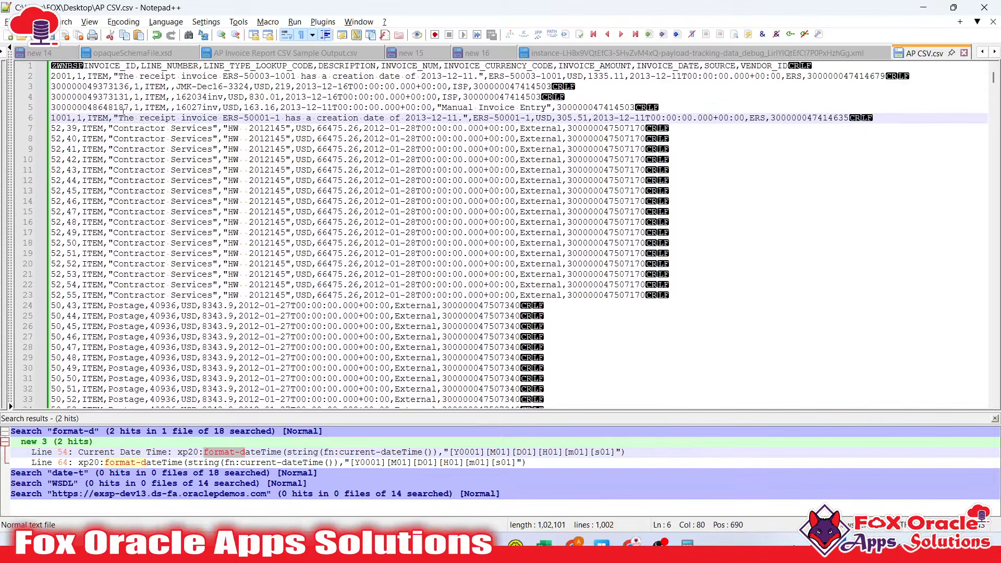
{"action": "left_click_drag", "start_coordinate": [119, 118], "coordinate": [449, 118]}
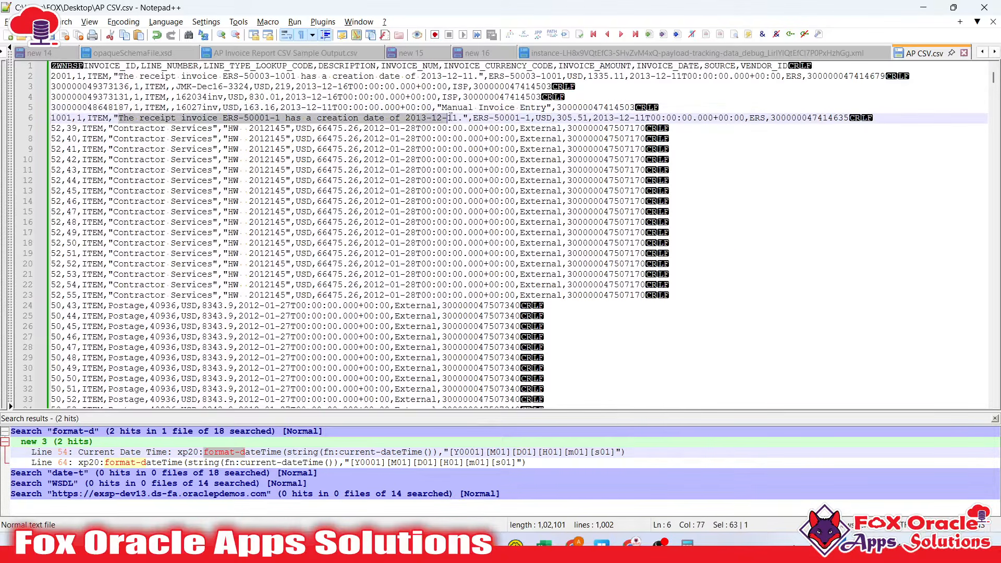
{"action": "left_click", "coordinate": [459, 118]}
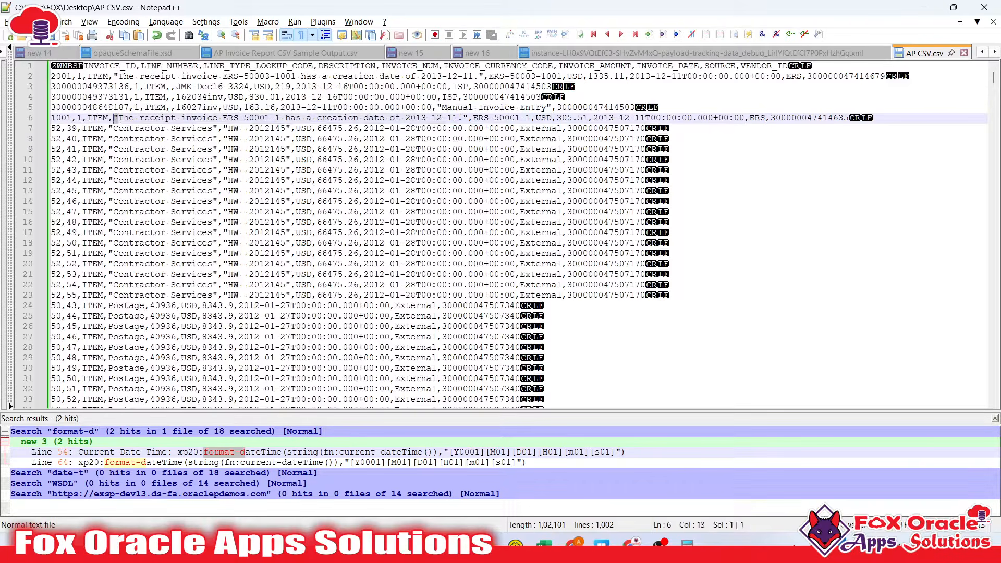
{"action": "left_click_drag", "start_coordinate": [118, 118], "coordinate": [469, 120]}
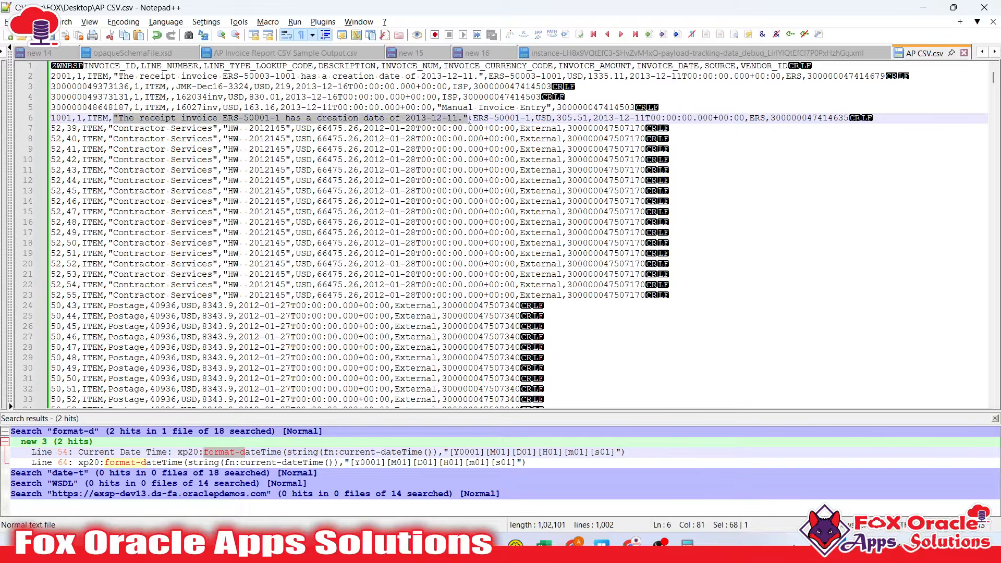
{"action": "left_click", "coordinate": [469, 120]}
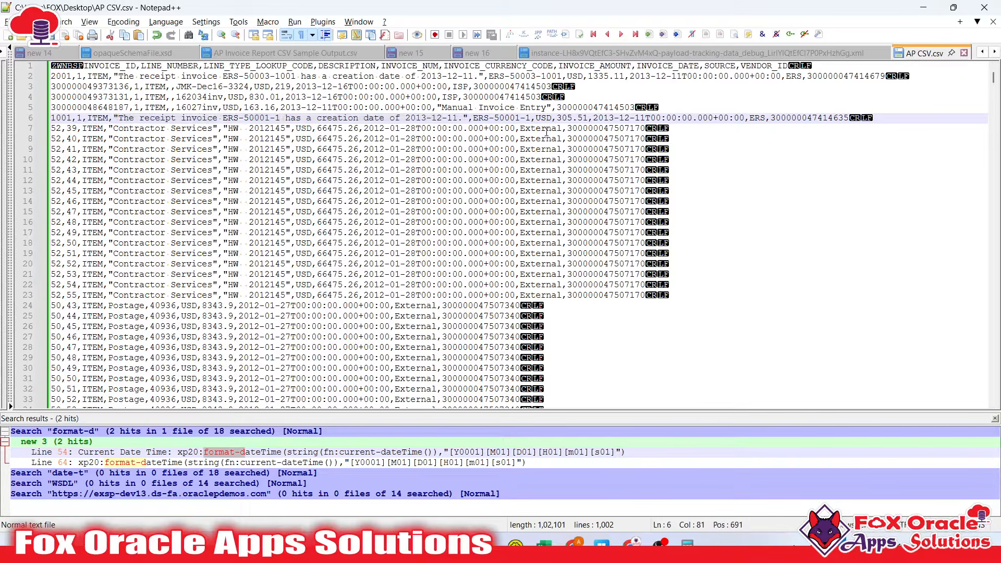
{"action": "left_click", "coordinate": [530, 108]}
{"action": "left_click", "coordinate": [561, 118]}
Review values on lines 4–7, highlighting 00 matches and selecting the line 6 invoice date
{"action": "left_click_drag", "start_coordinate": [150, 96], "coordinate": [239, 108]}
{"action": "left_click", "coordinate": [260, 110]}
{"action": "left_click", "coordinate": [307, 118]}
{"action": "left_click", "coordinate": [548, 128]}
{"action": "left_click", "coordinate": [593, 128]}
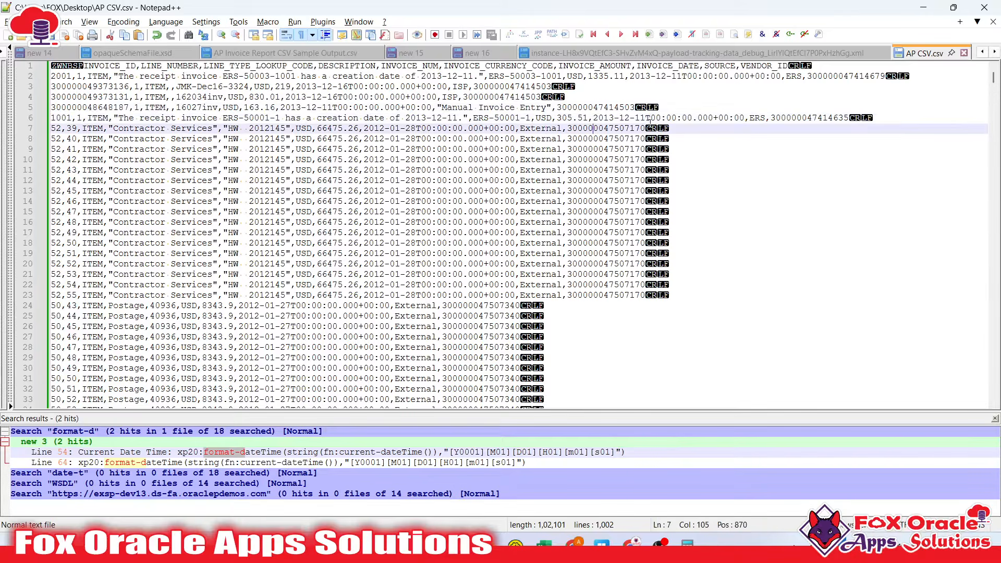
{"action": "left_click", "coordinate": [710, 124]}
{"action": "double_click", "coordinate": [685, 115]}
{"action": "left_click", "coordinate": [630, 118]}
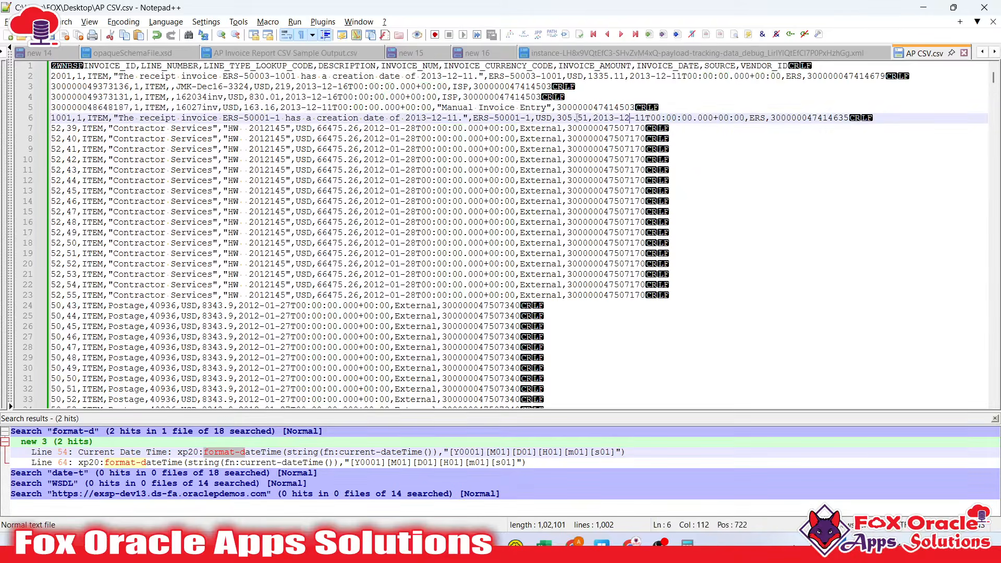
{"action": "left_click", "coordinate": [593, 117]}
{"action": "left_click_drag", "start_coordinate": [593, 117], "coordinate": [746, 121]}
{"action": "left_click", "coordinate": [767, 121]}
{"action": "left_click", "coordinate": [824, 123]}
{"action": "double_click", "coordinate": [824, 123]}
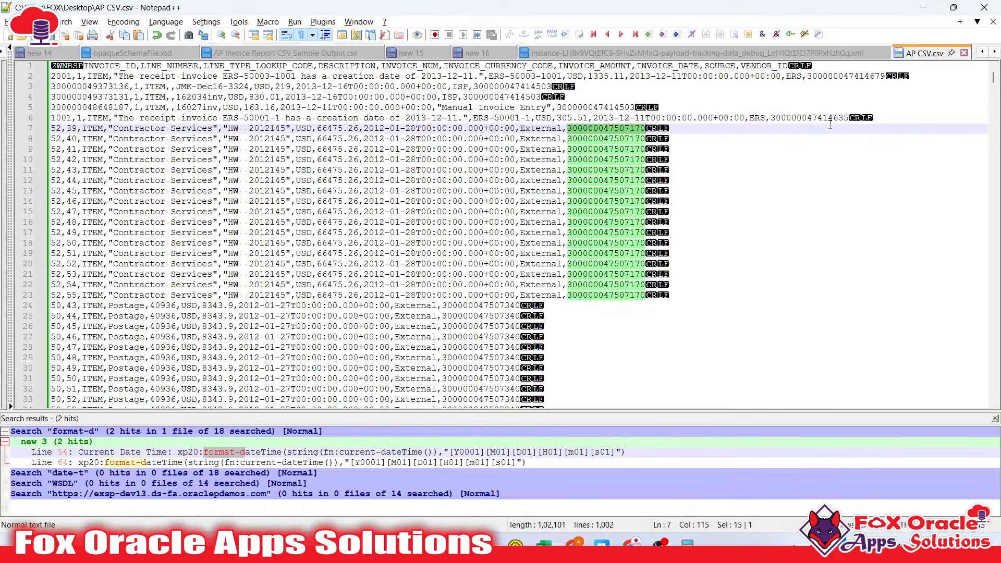
{"action": "left_click", "coordinate": [829, 125]}
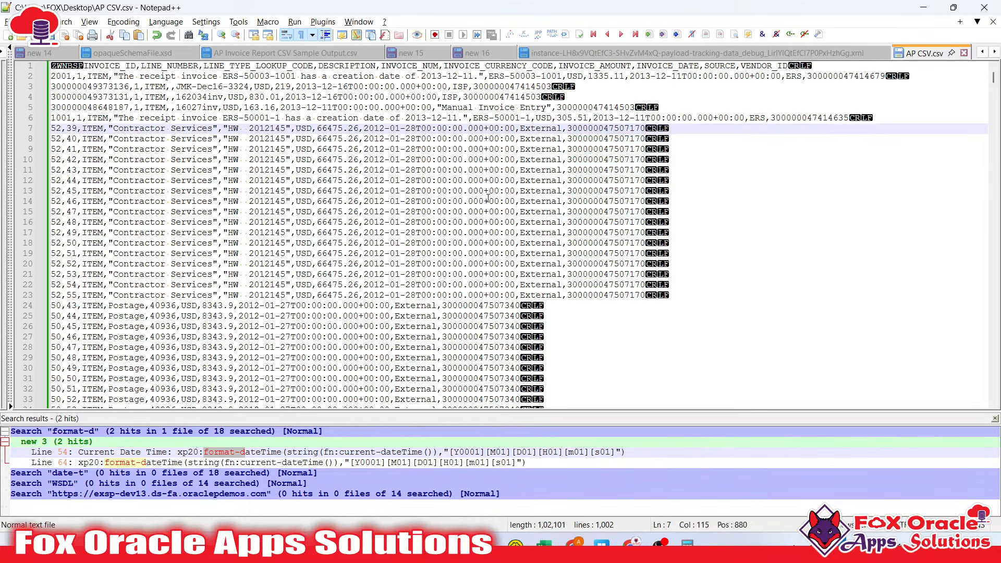
{"action": "scroll", "coordinate": [186, 99], "scroll_direction": "up", "scroll_amount": 3}
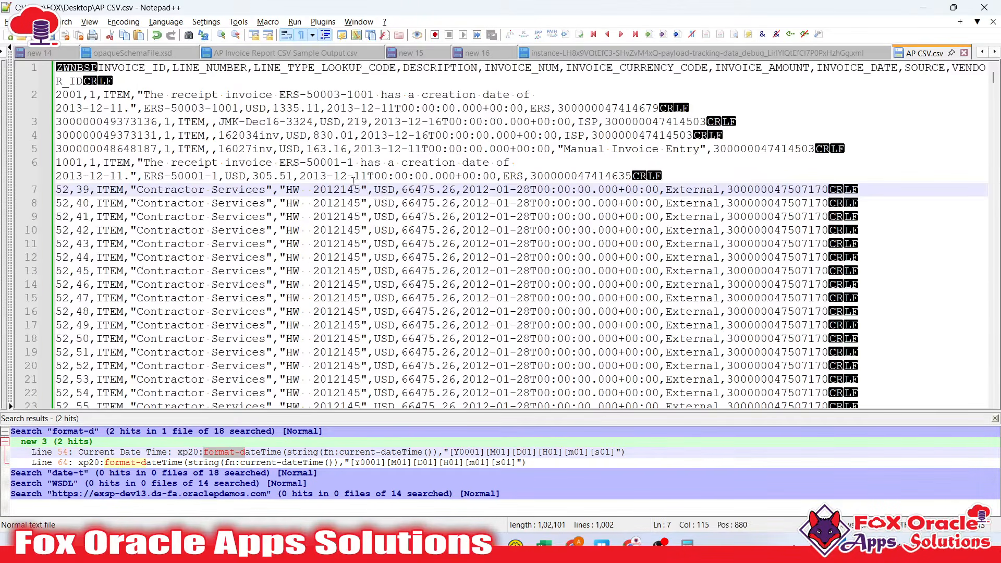
{"action": "left_click", "coordinate": [469, 176]}
Switch through Excel to the Gmail AP Invoice error email with the Line 5, Col 97 failure
{"action": "key", "text": "alt+Tab"}
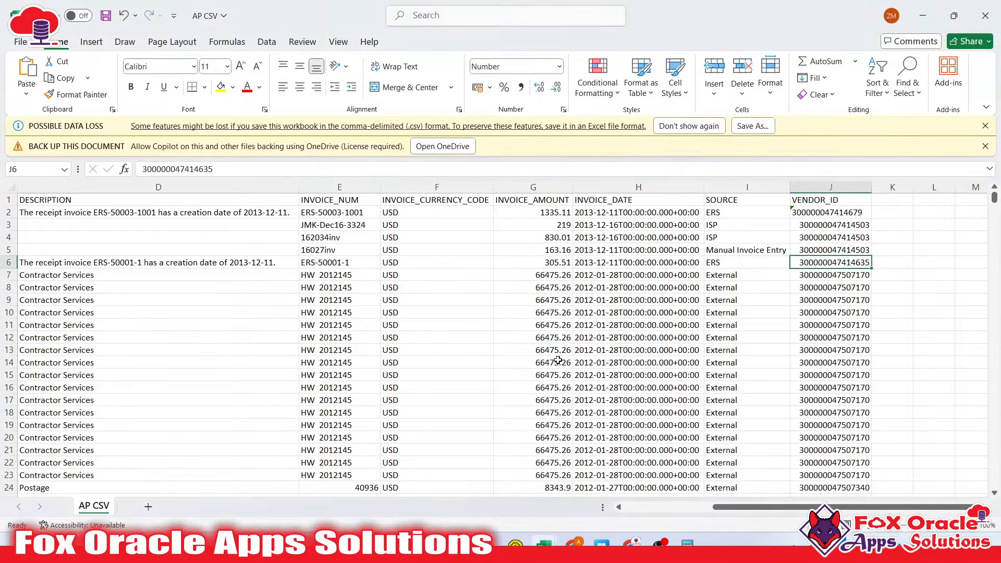
{"action": "key", "text": "alt+Tab"}
{"action": "key", "text": "alt+Tab"}
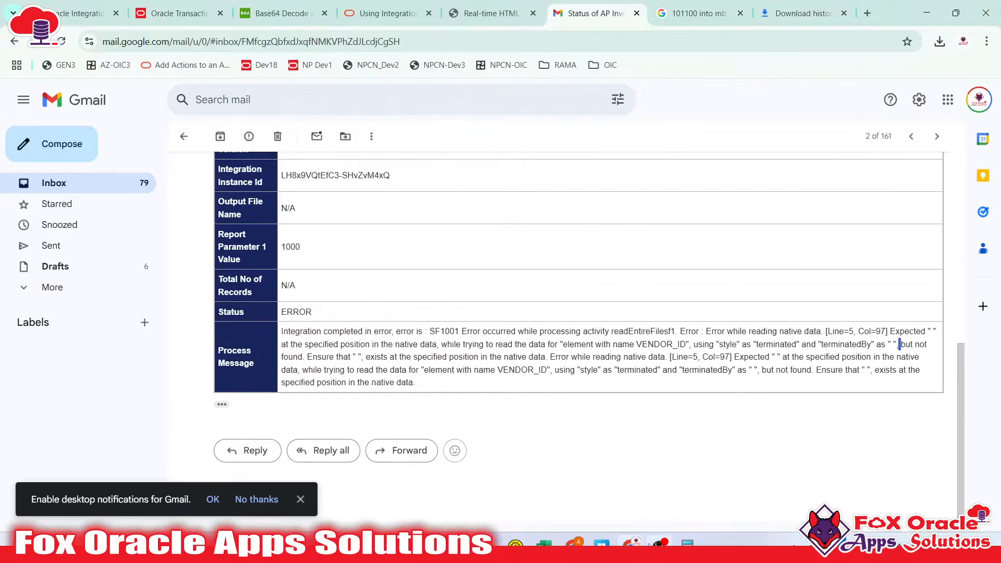
{"action": "mouse_move", "coordinate": [631, 544]}
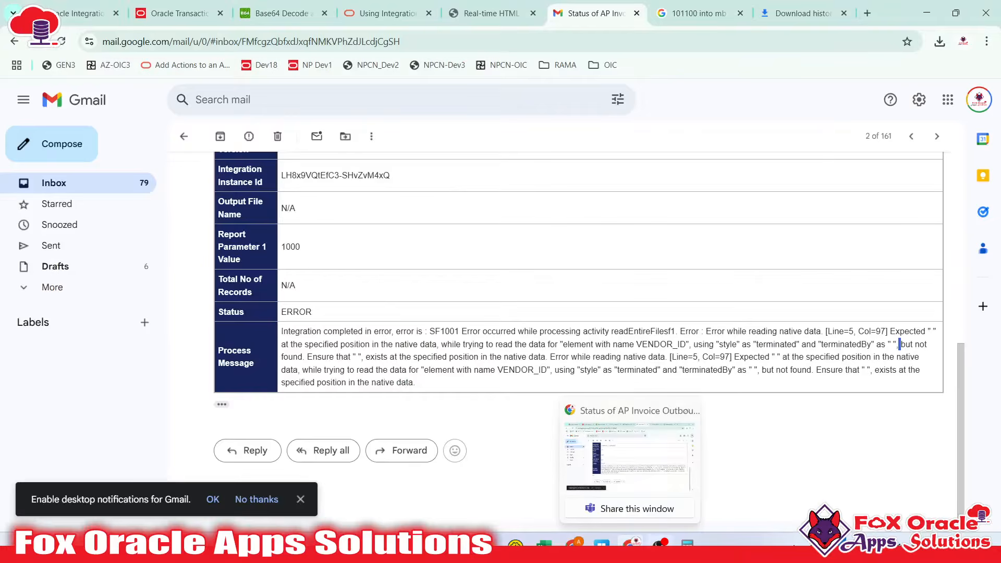
{"action": "mouse_move", "coordinate": [487, 544]}
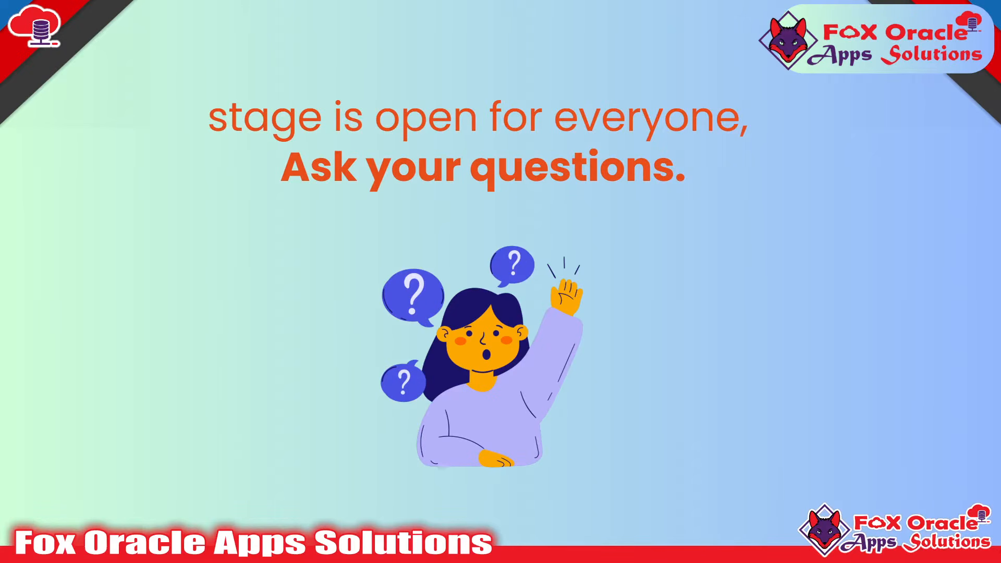
Bring Notepad++ forward and move through documents new 16, new 15 and new 14
{"action": "key", "text": "super"}
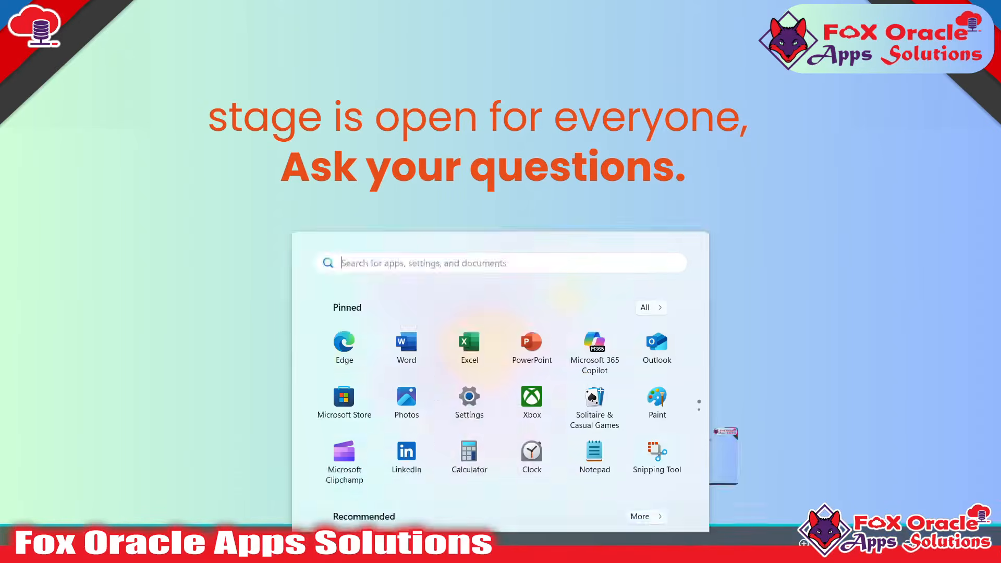
{"action": "left_click", "coordinate": [373, 548]}
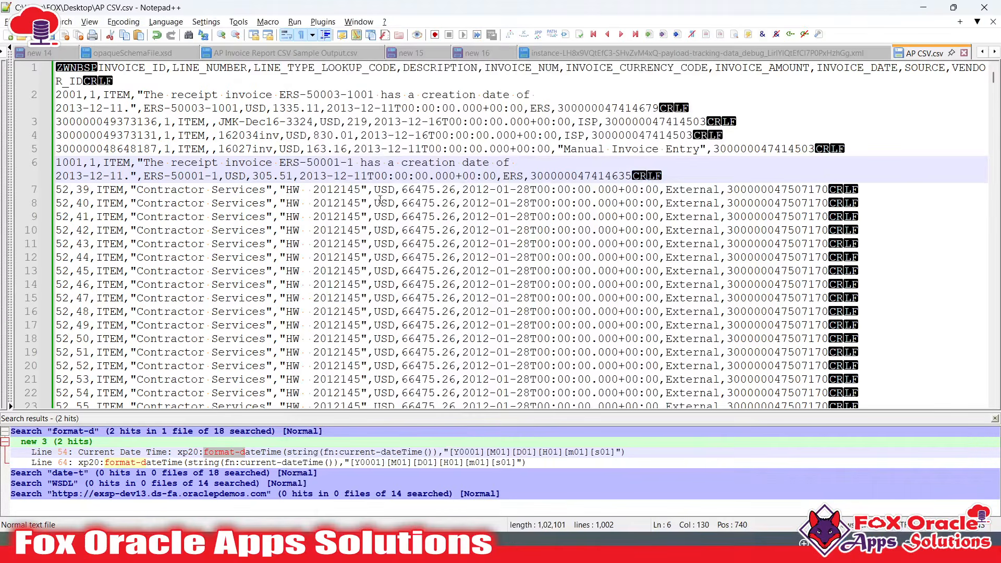
{"action": "left_click", "coordinate": [475, 58]}
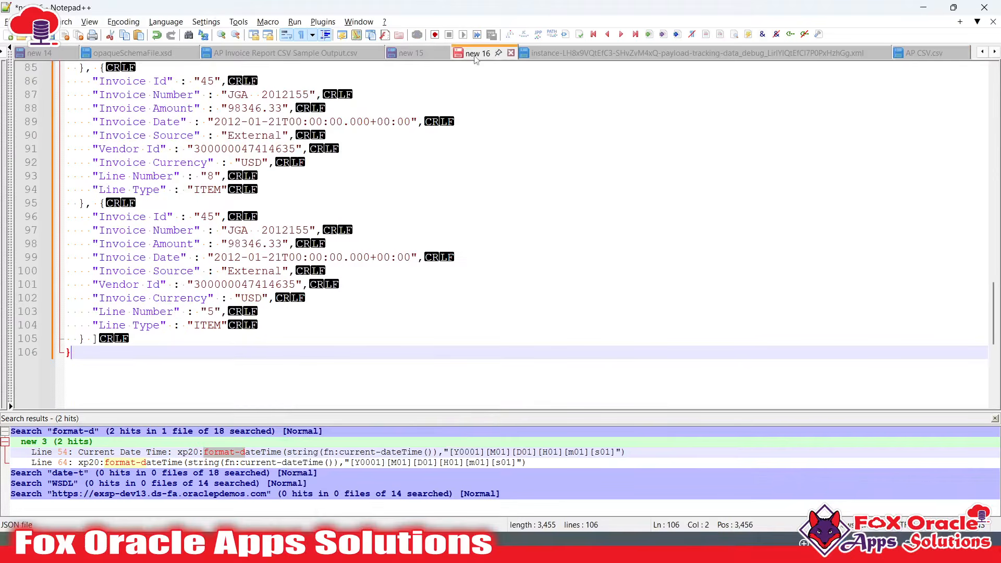
{"action": "left_click", "coordinate": [410, 53]}
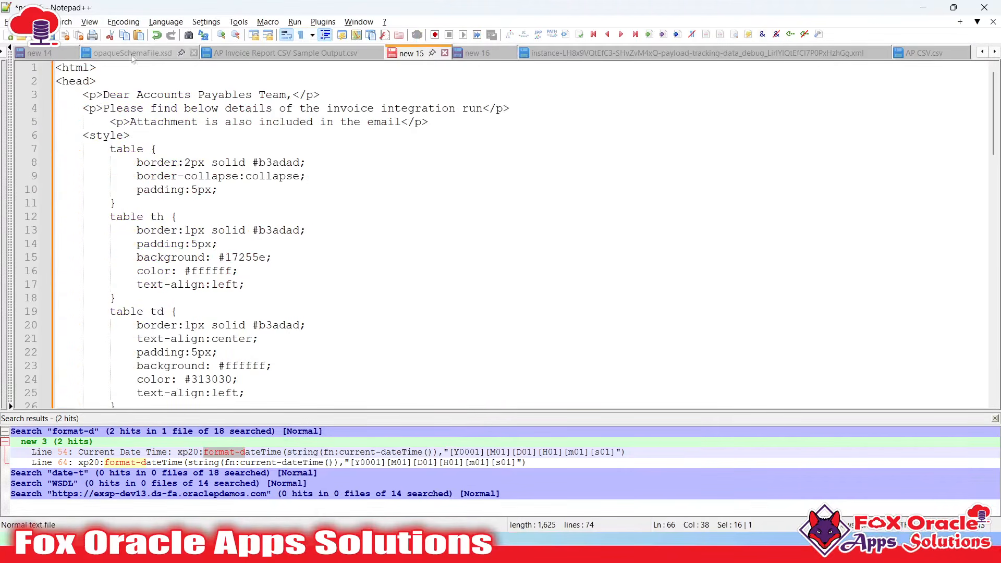
{"action": "left_click", "coordinate": [40, 53]}
Review the notification notes around step m on lines 59–61 of new 14
{"action": "scroll", "coordinate": [333, 266], "scroll_direction": "up", "scroll_amount": 5}
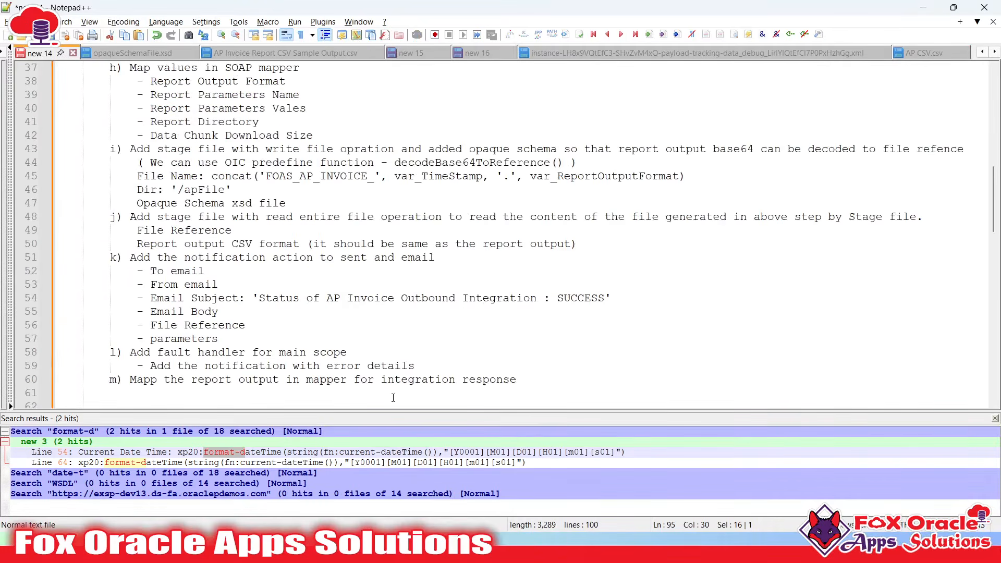
{"action": "scroll", "coordinate": [337, 402], "scroll_direction": "down", "scroll_amount": 3}
{"action": "left_click", "coordinate": [268, 257]}
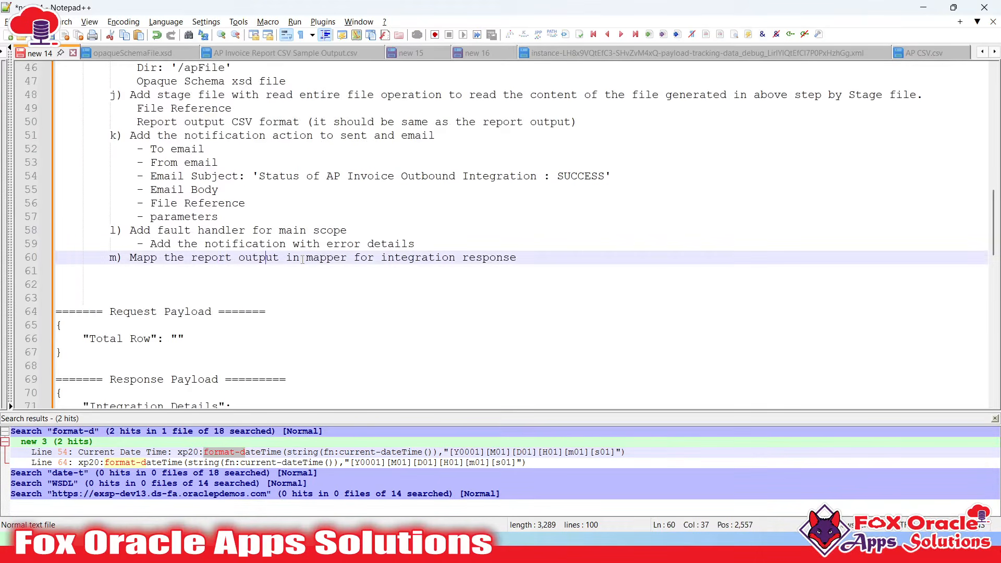
{"action": "left_click", "coordinate": [343, 257]}
{"action": "left_click", "coordinate": [421, 258]}
{"action": "left_click", "coordinate": [529, 261]}
{"action": "scroll", "coordinate": [533, 264], "scroll_direction": "up", "scroll_amount": 1}
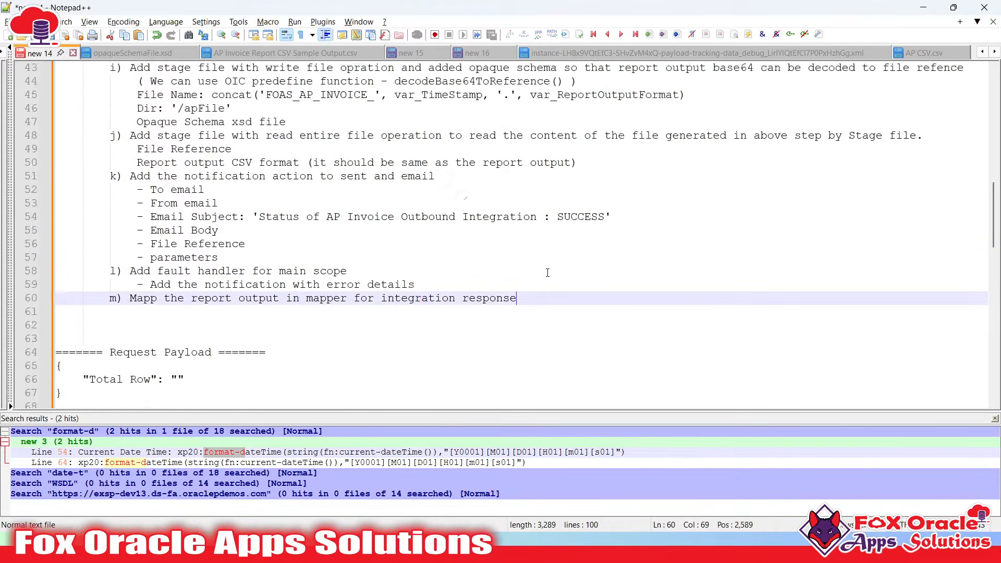
{"action": "left_click", "coordinate": [286, 285]}
{"action": "left_click", "coordinate": [582, 308]}
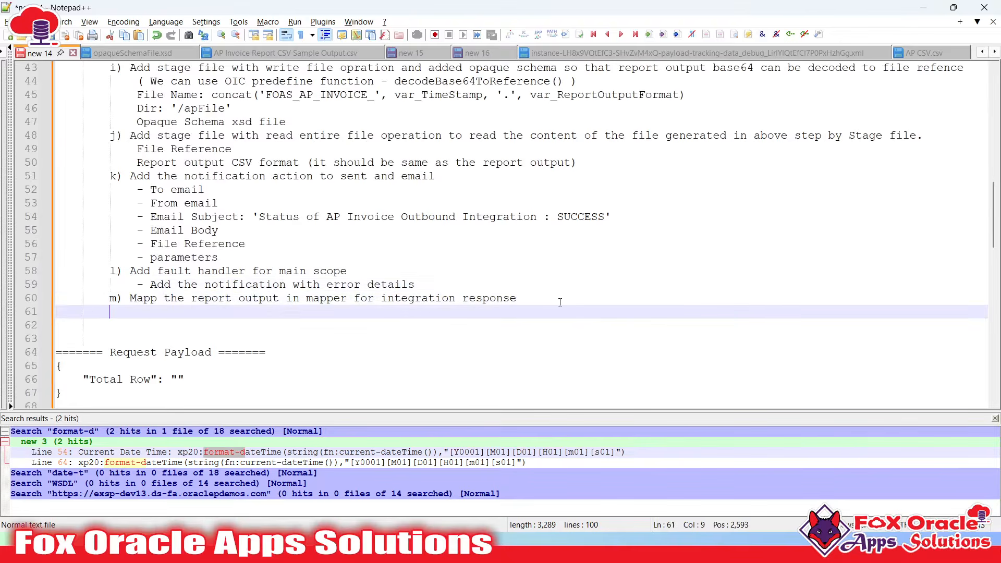
{"action": "left_click", "coordinate": [560, 301]}
Review the Dir: '/apFile' and decodeBase64ToReference notes, then close the search results panel
{"action": "scroll", "coordinate": [544, 301], "scroll_direction": "up", "scroll_amount": 6}
{"action": "scroll", "coordinate": [545, 302], "scroll_direction": "up", "scroll_amount": 6}
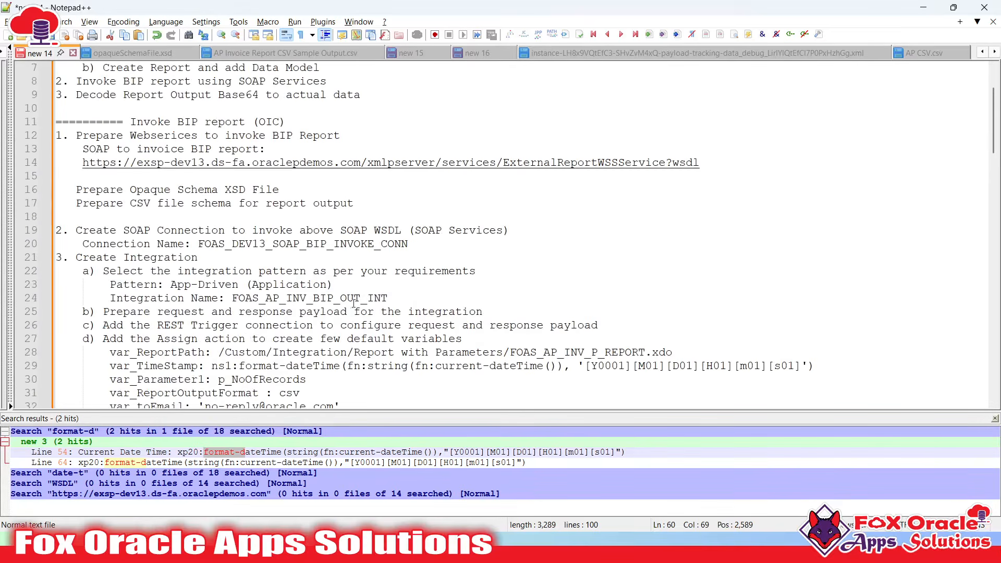
{"action": "scroll", "coordinate": [78, 230], "scroll_direction": "up", "scroll_amount": 2}
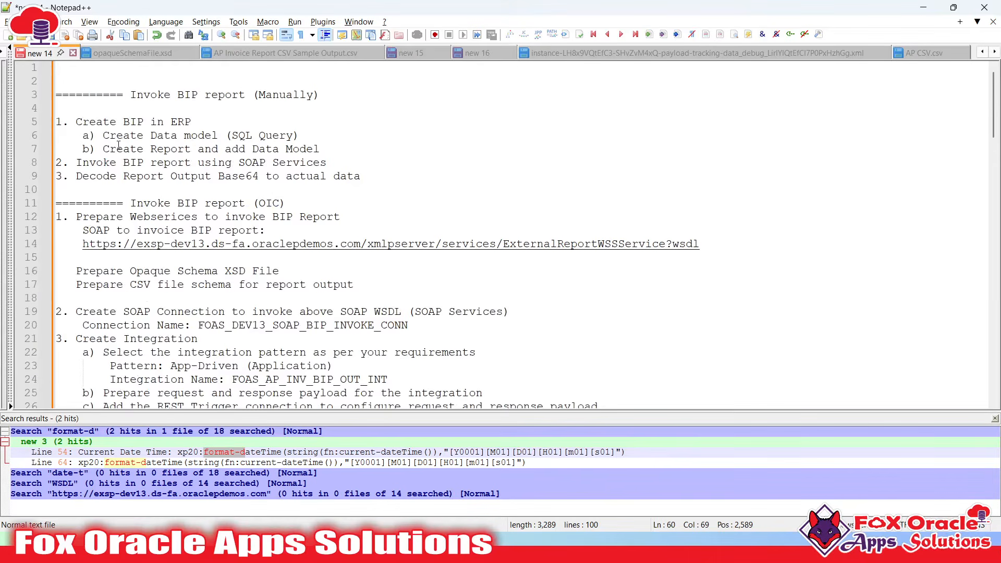
{"action": "left_click", "coordinate": [118, 190]}
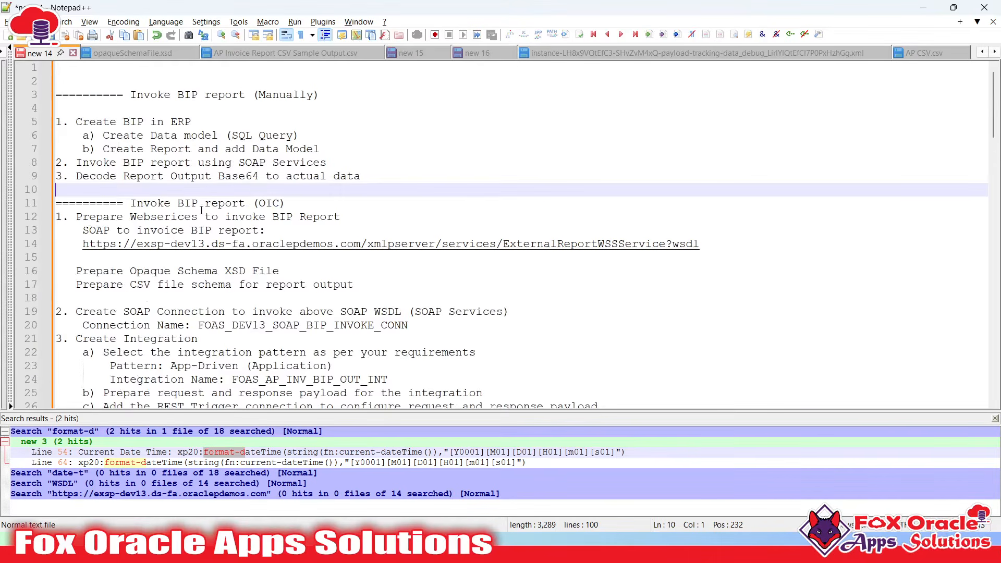
{"action": "scroll", "coordinate": [201, 210], "scroll_direction": "down", "scroll_amount": 10}
{"action": "left_click", "coordinate": [445, 269]}
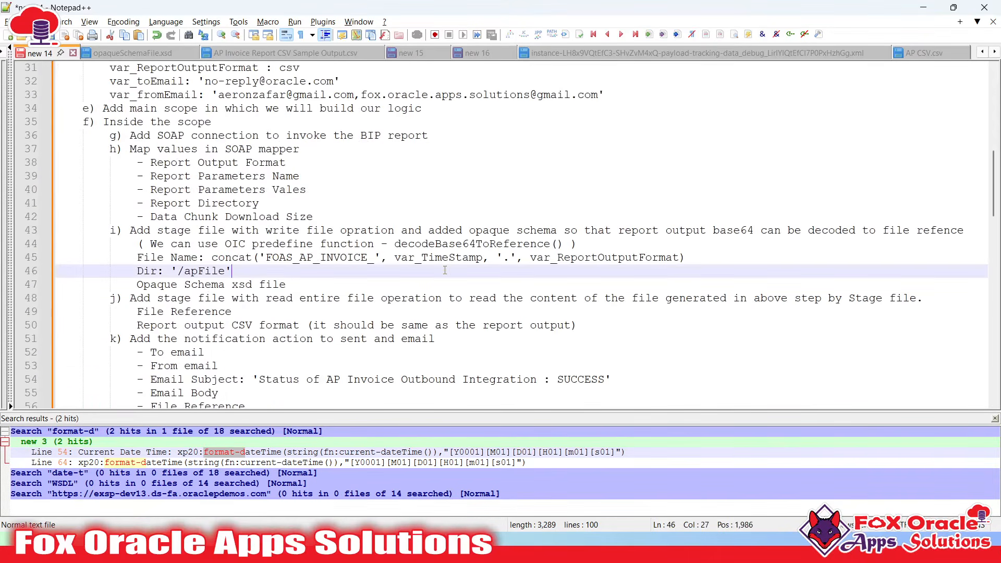
{"action": "left_click", "coordinate": [444, 244]}
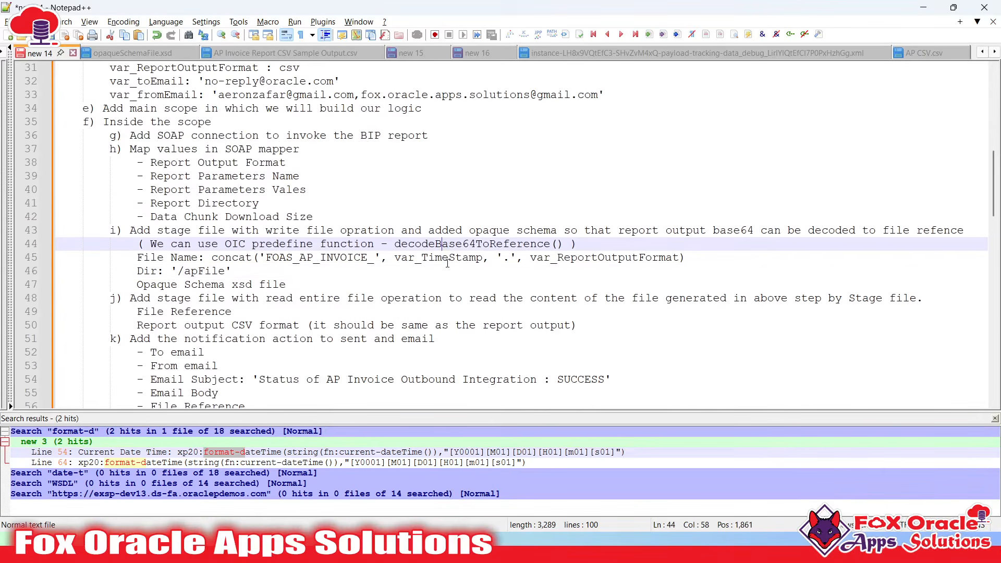
{"action": "left_click", "coordinate": [994, 419]}
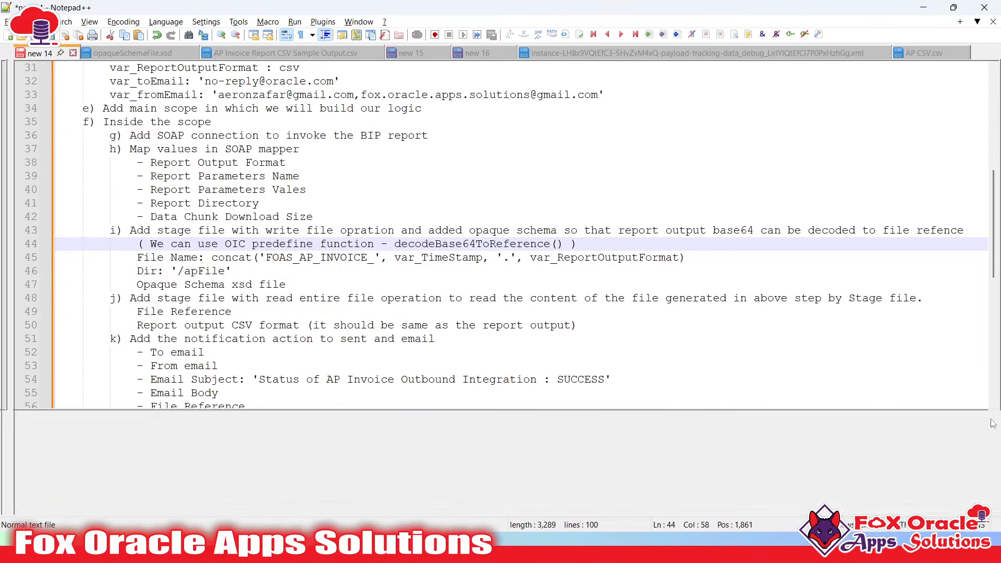
{"action": "key", "text": "super+Tab"}
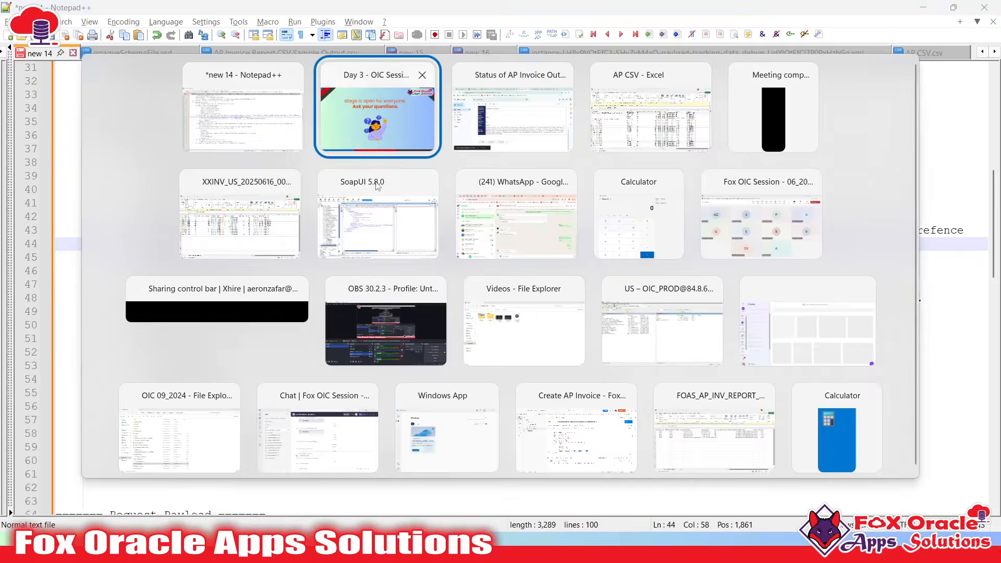
Return to the Day 3 - OIC Session 'Ask your questions' slide, briefly opening the Start menu
{"action": "left_click", "coordinate": [440, 280]}
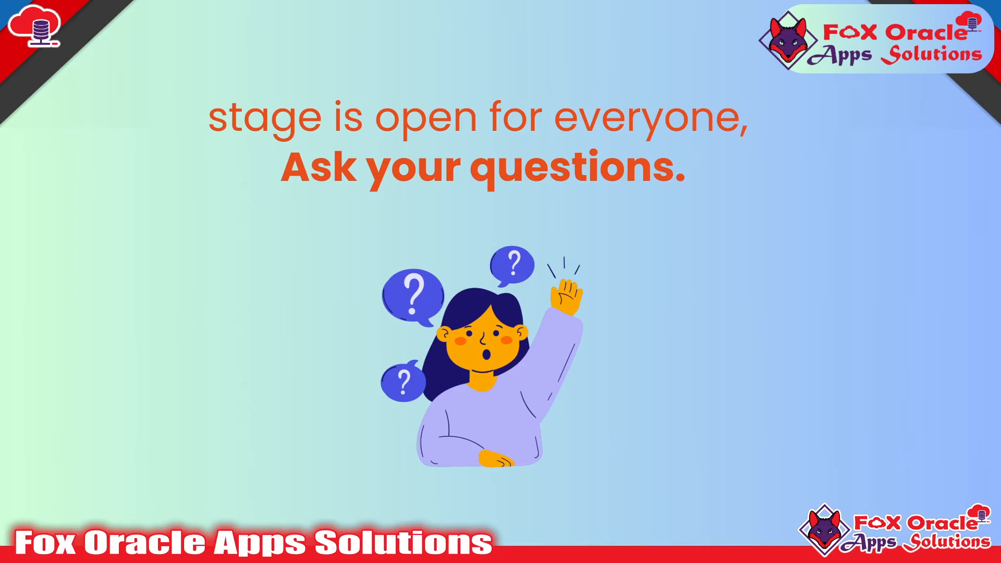
{"action": "key", "text": "super"}
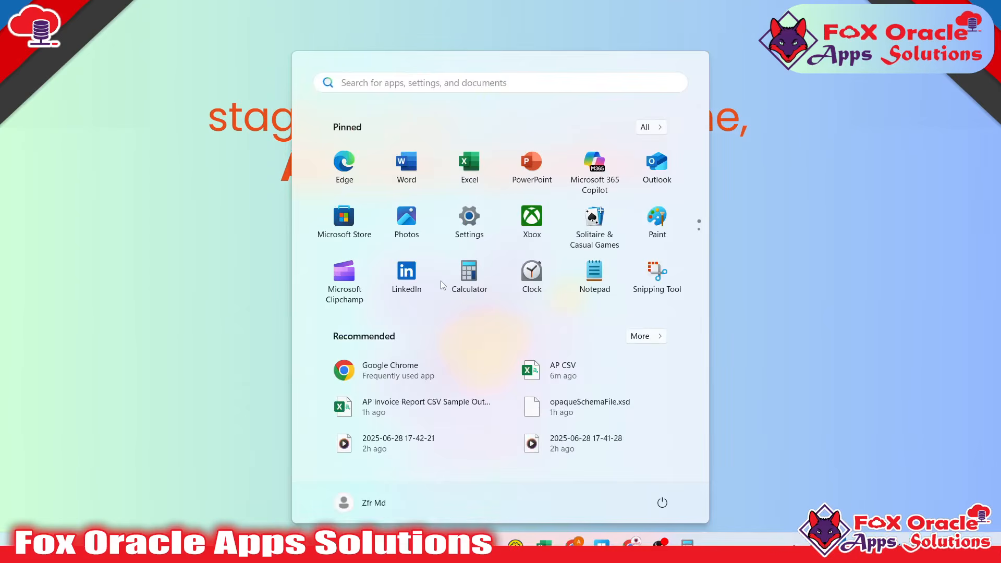
{"action": "key", "text": "super"}
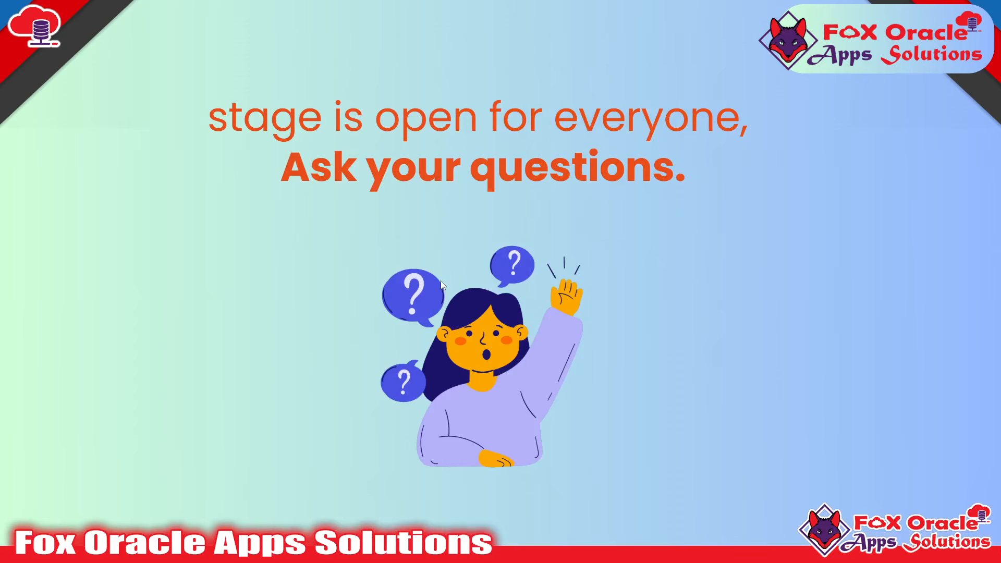